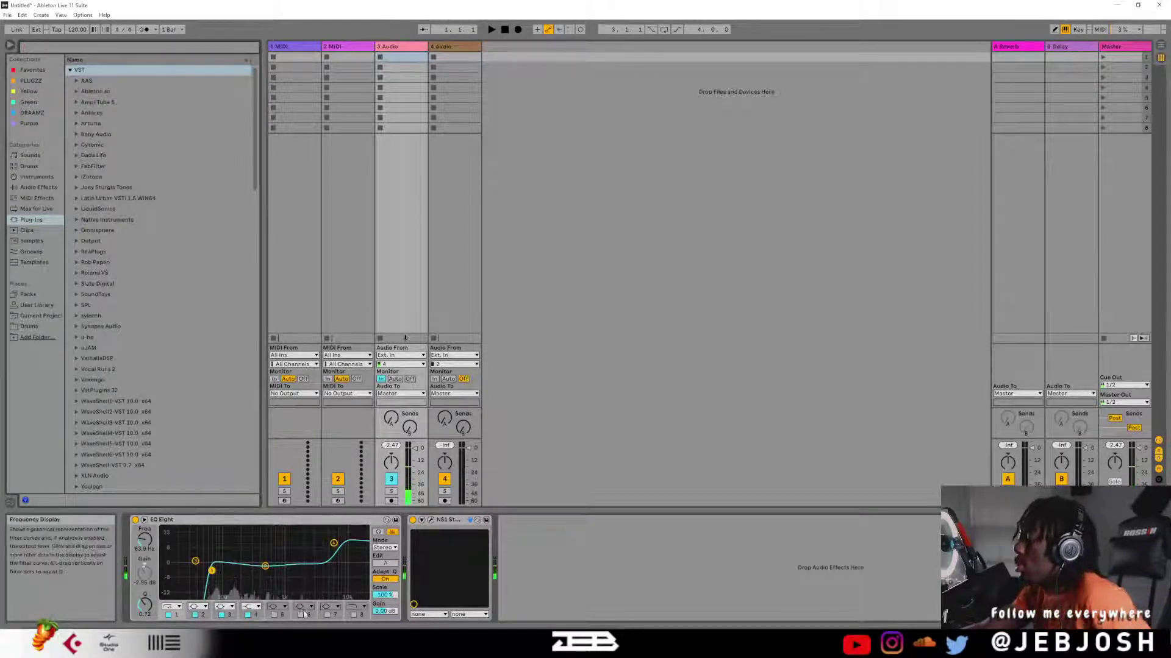
- Switch to YouTube Studio in the browser and pop out the stream's chat into its own enlarged window
click(305, 646)
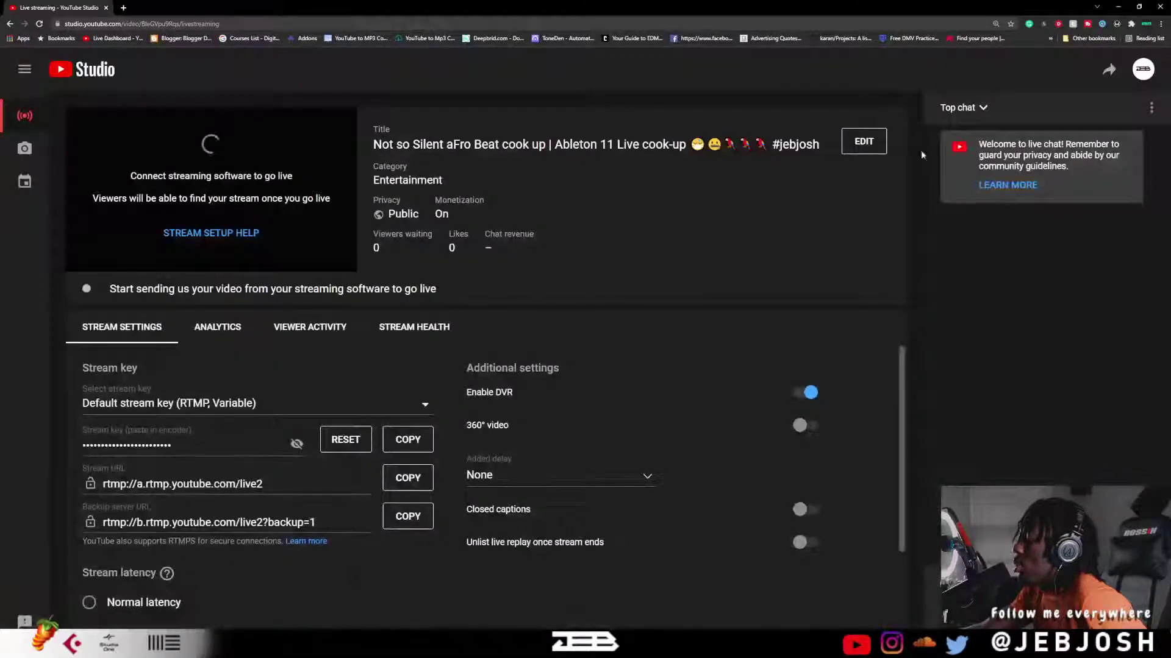
click(1151, 108)
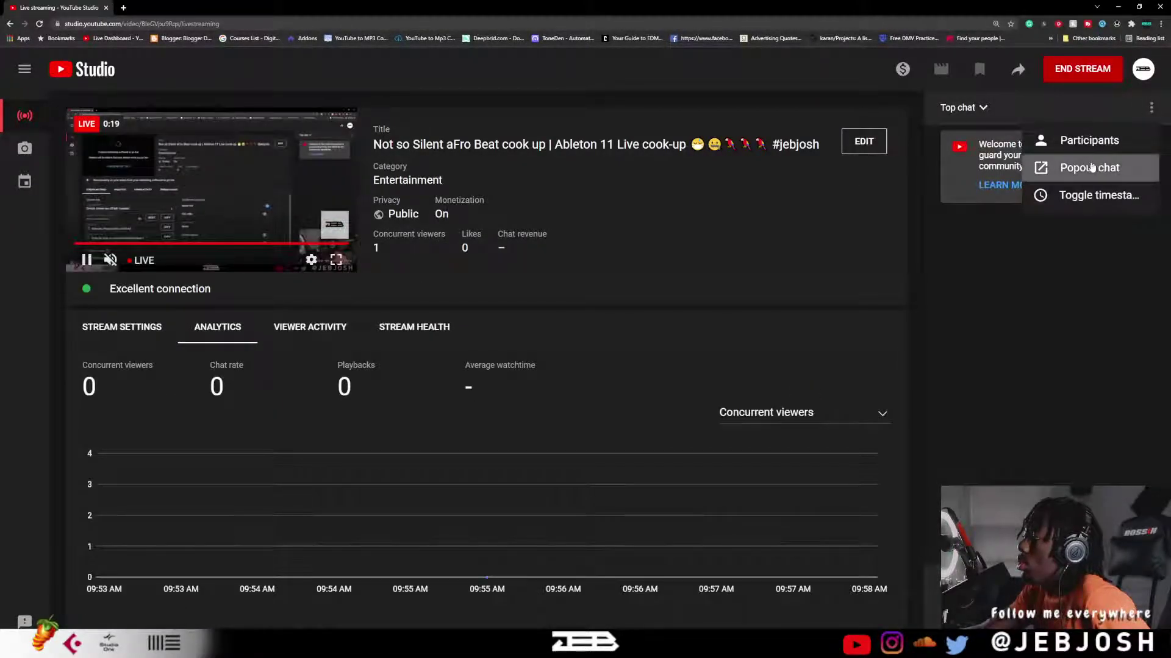
click(1090, 168)
drag(272, 303, 320, 610)
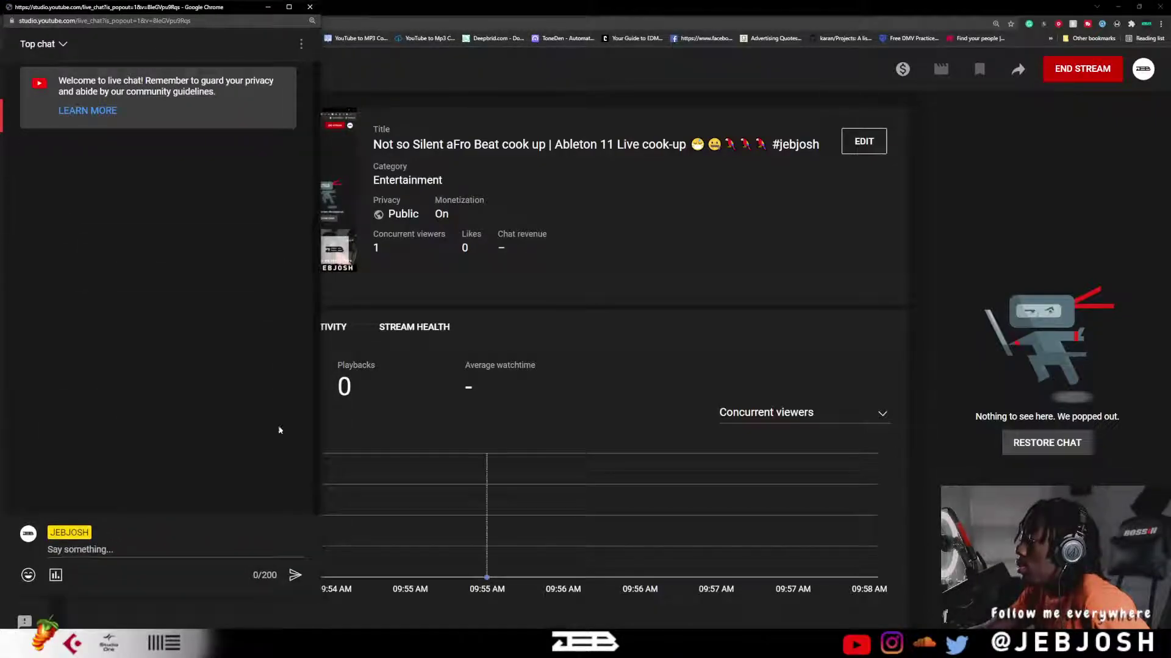
- Change the popped-out chat from Top chat to Live chat and move its window clear of the stream preview
click(41, 44)
click(37, 88)
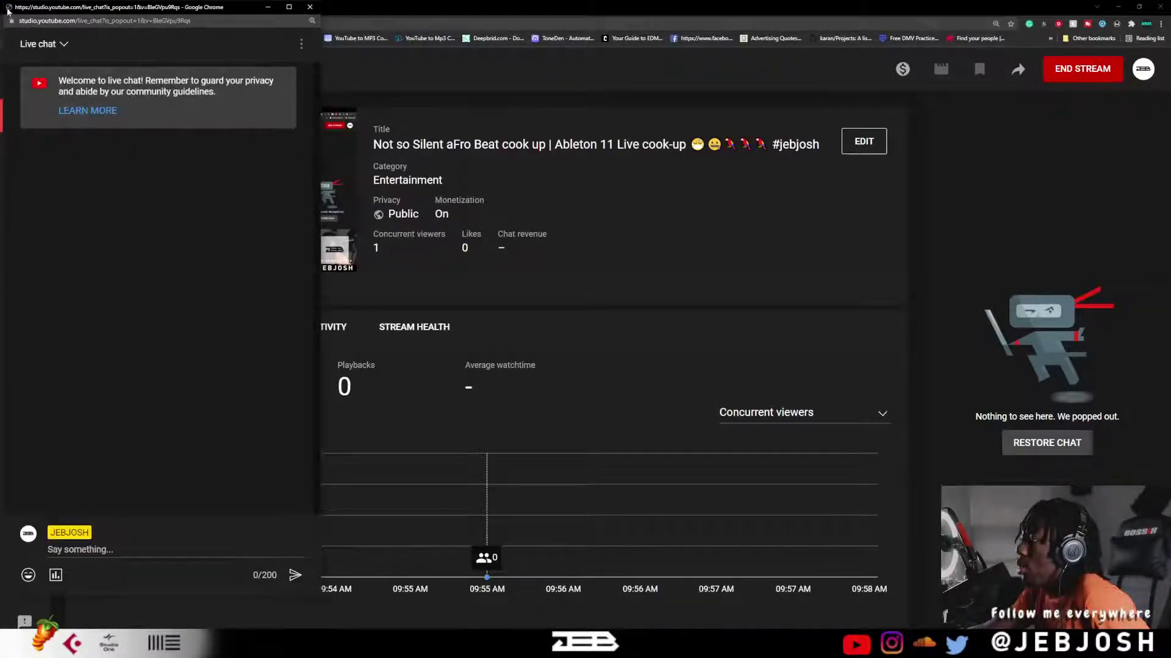
drag(3, 10, 834, 33)
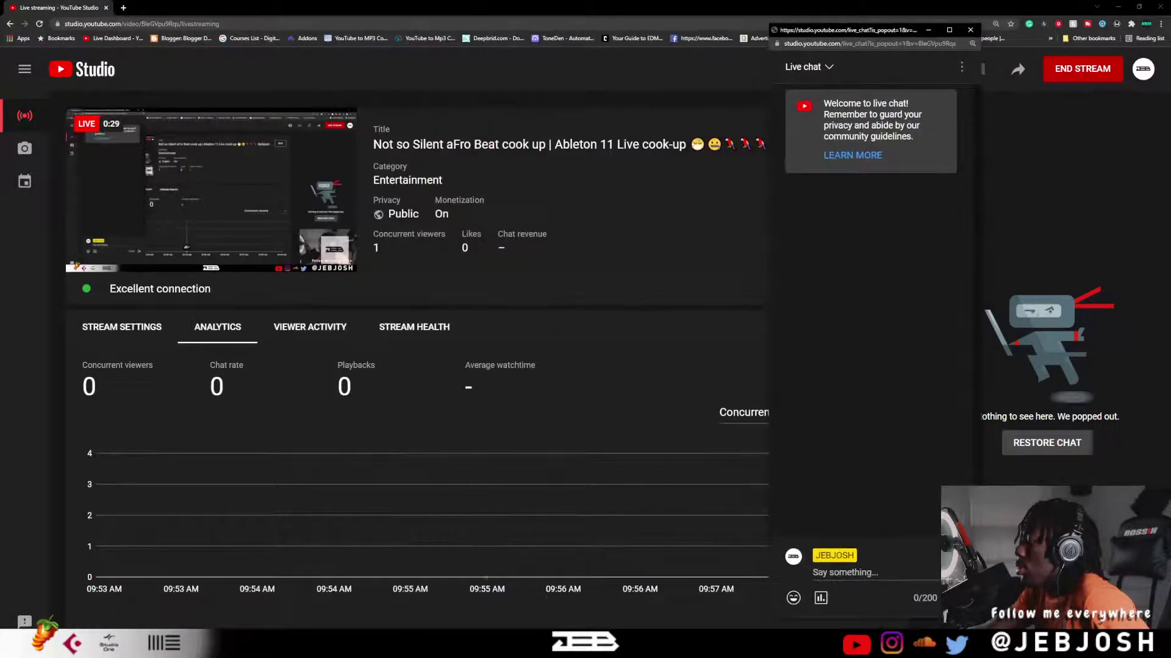
- Switch to Ableton Live, restore its window from full screen, and resize it to leave a free strip beside it
click(329, 644)
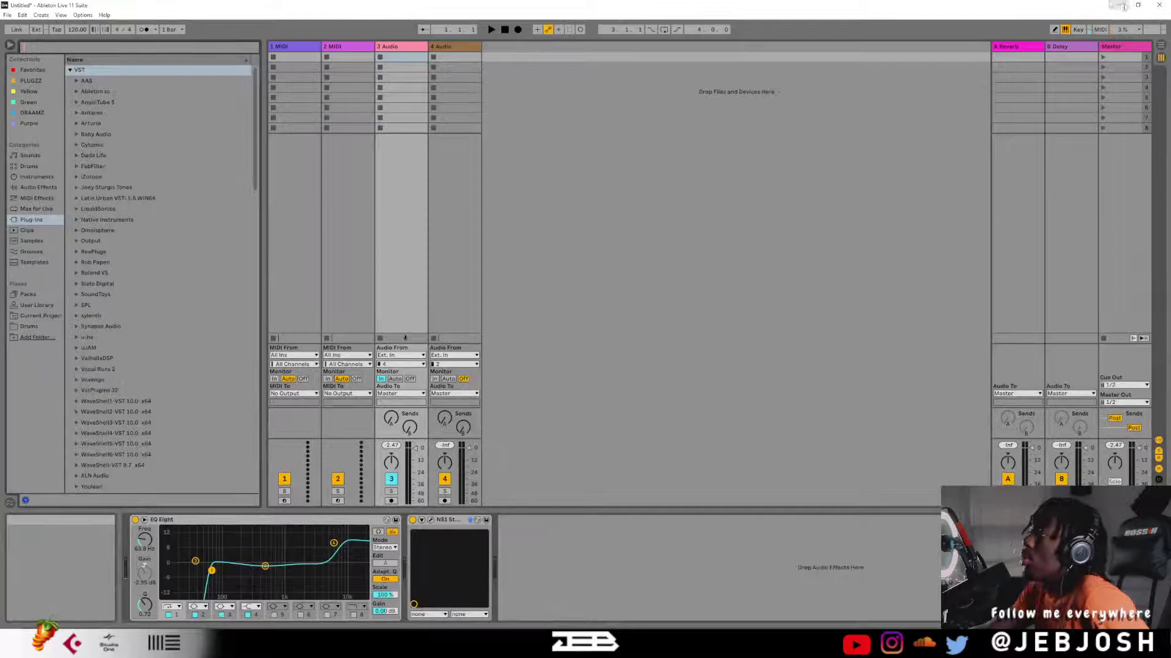
click(1137, 4)
drag(433, 144, 3, 2)
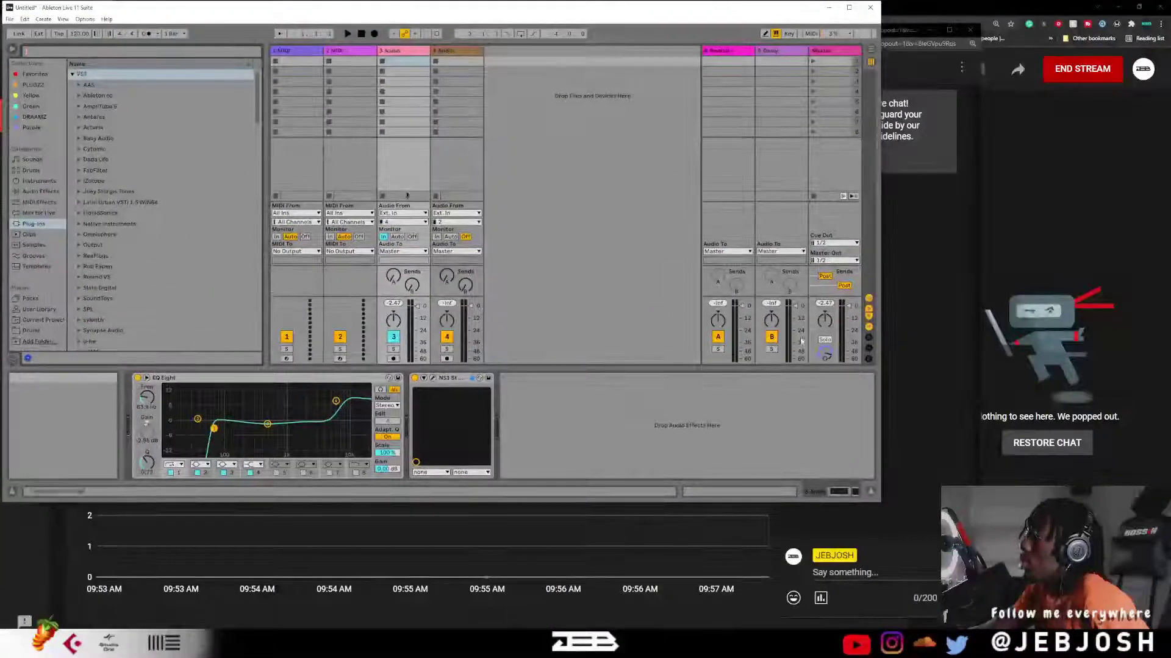
drag(879, 502, 994, 628)
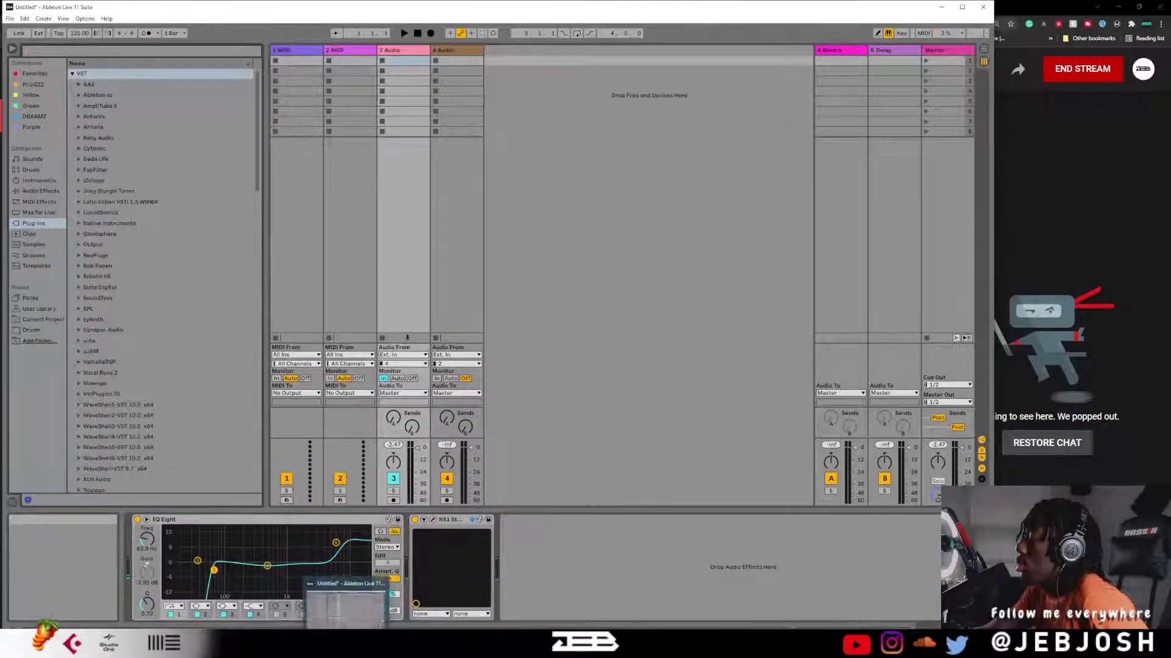
- Bring the live chat window to the front and place it in the free strip beside the Ableton Live window
mouse_move(299, 645)
click(349, 617)
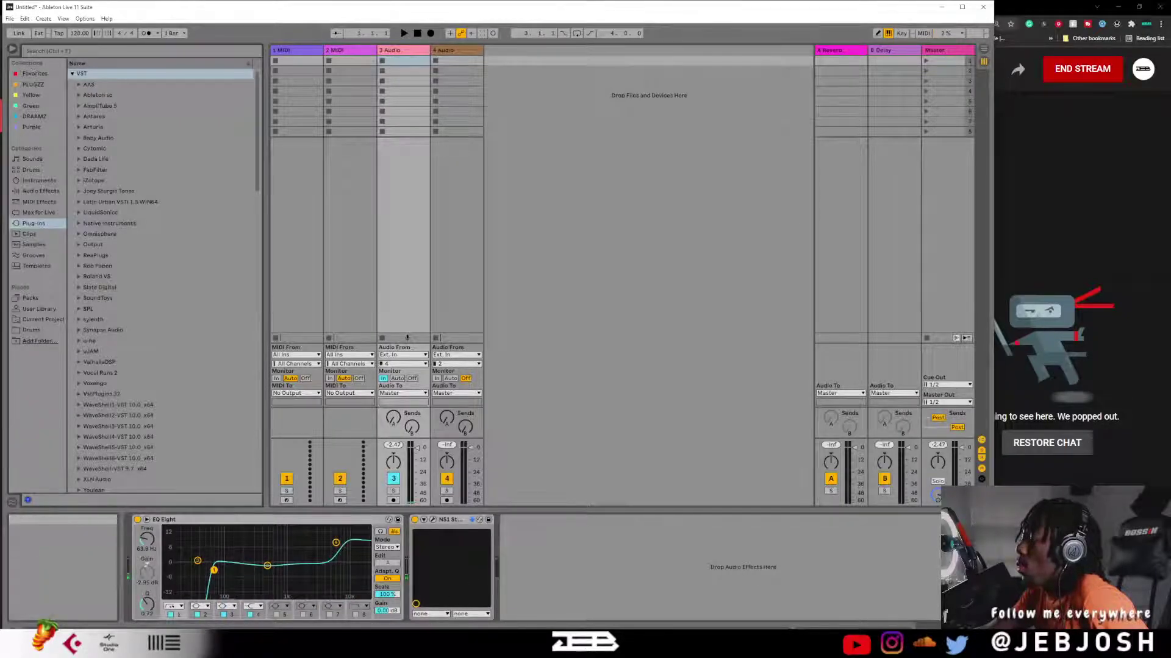
mouse_move(298, 645)
click(346, 606)
drag(802, 35, 986, 25)
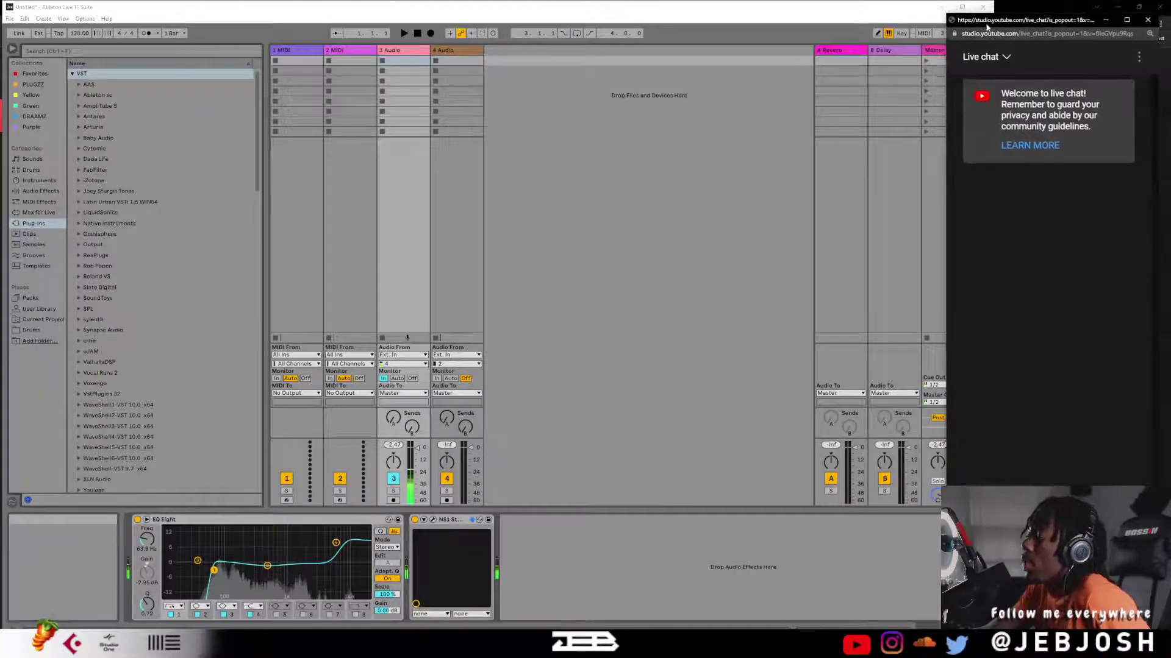
drag(987, 24, 1027, 24)
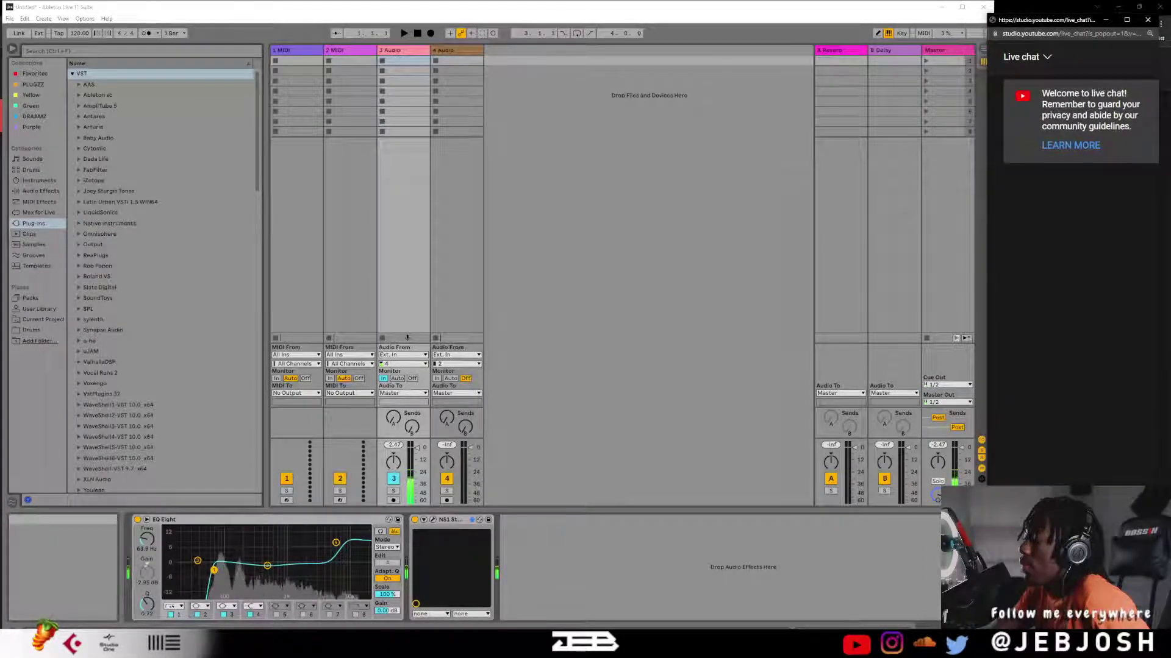
- Search the plug-ins for "add", load XLN Audio's Addictive Keys on the first MIDI track, and clear the search
click(840, 16)
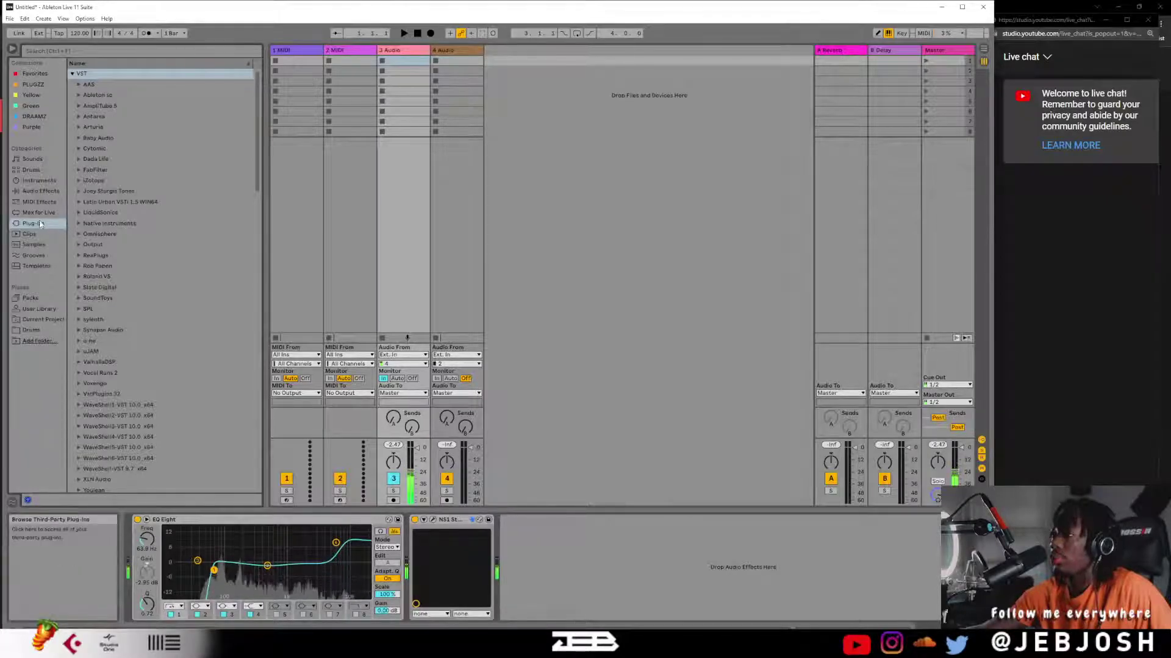
click(101, 51)
text(add)
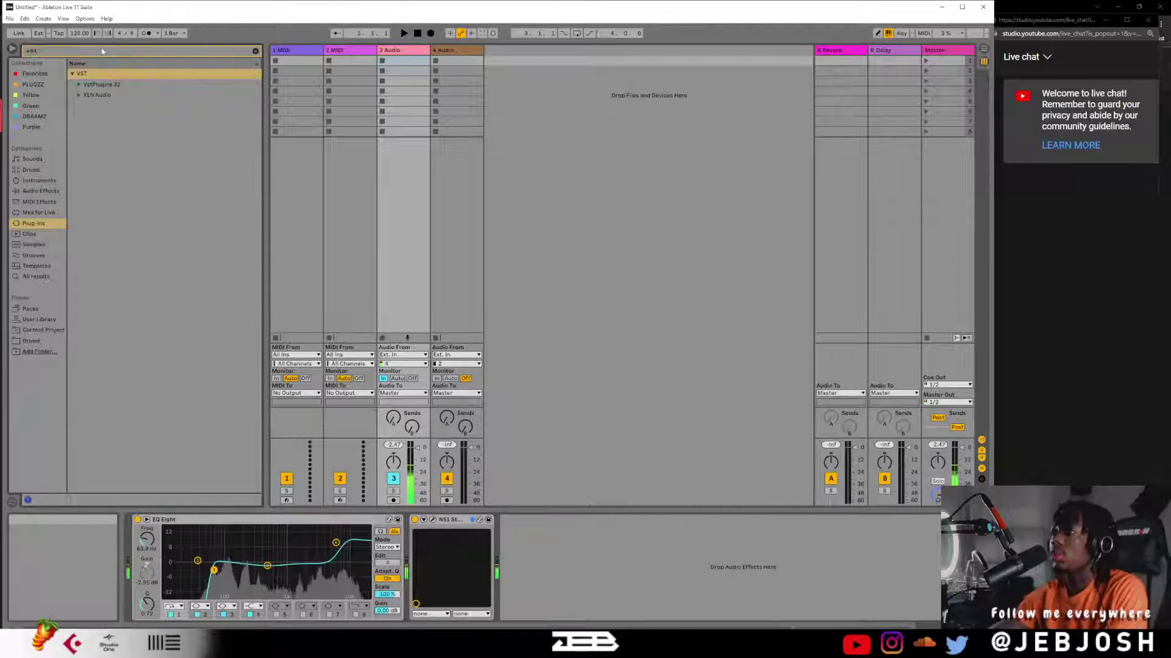
click(86, 96)
click(80, 95)
click(114, 108)
drag(294, 63, 295, 63)
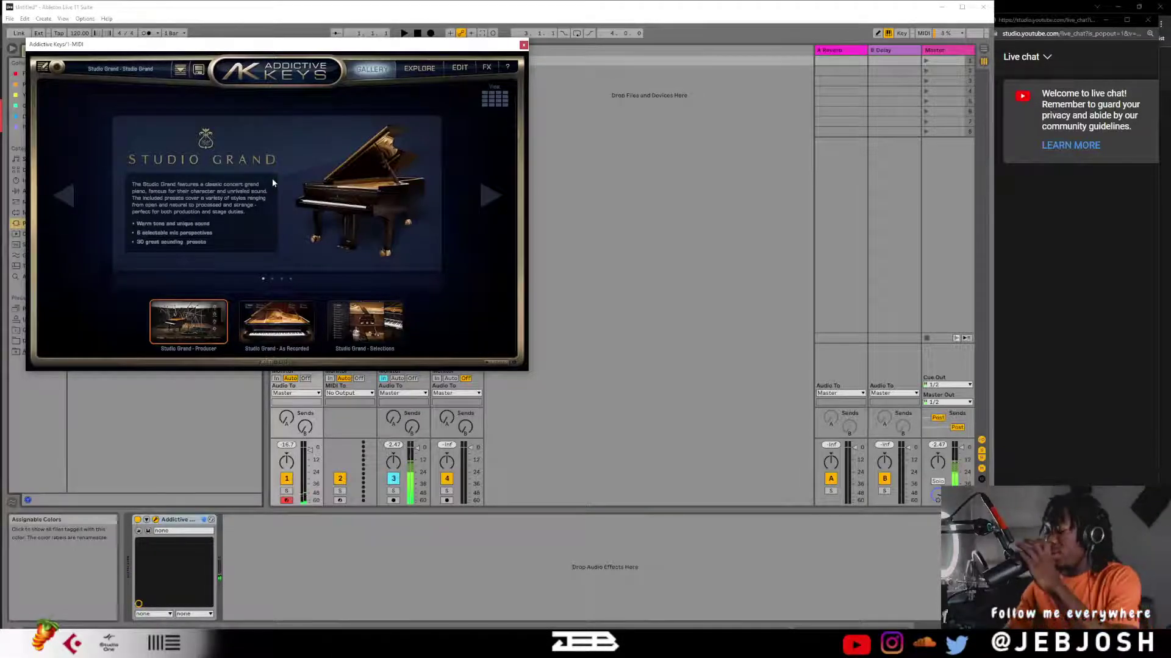
click(523, 45)
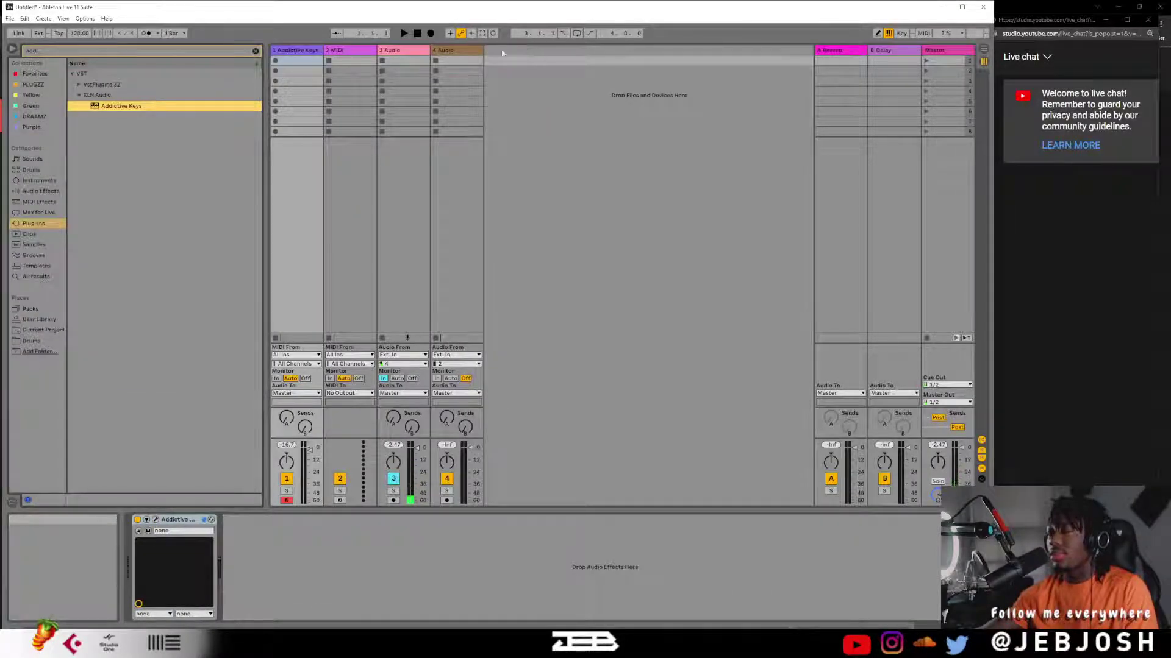
click(255, 52)
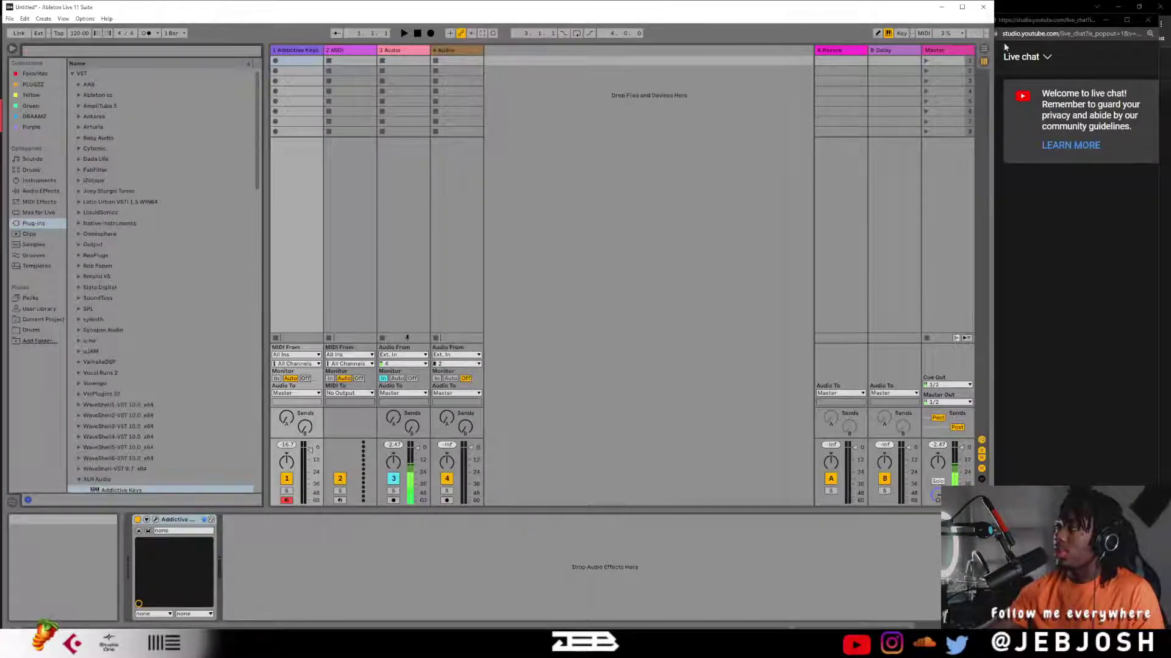
- In Arrangement View, place "[Ransom Beatz] Shaker Loop.wav" from the Juice Drumkit's Shakers folder on a new audio track at bar 1
key(Tab)
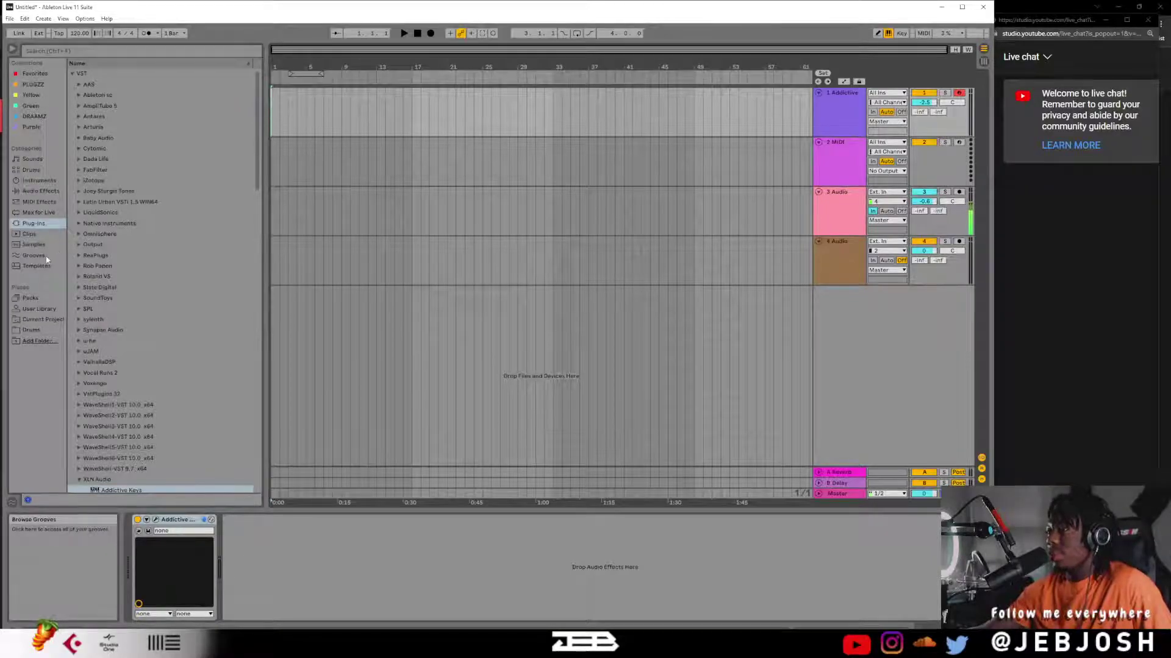
click(35, 116)
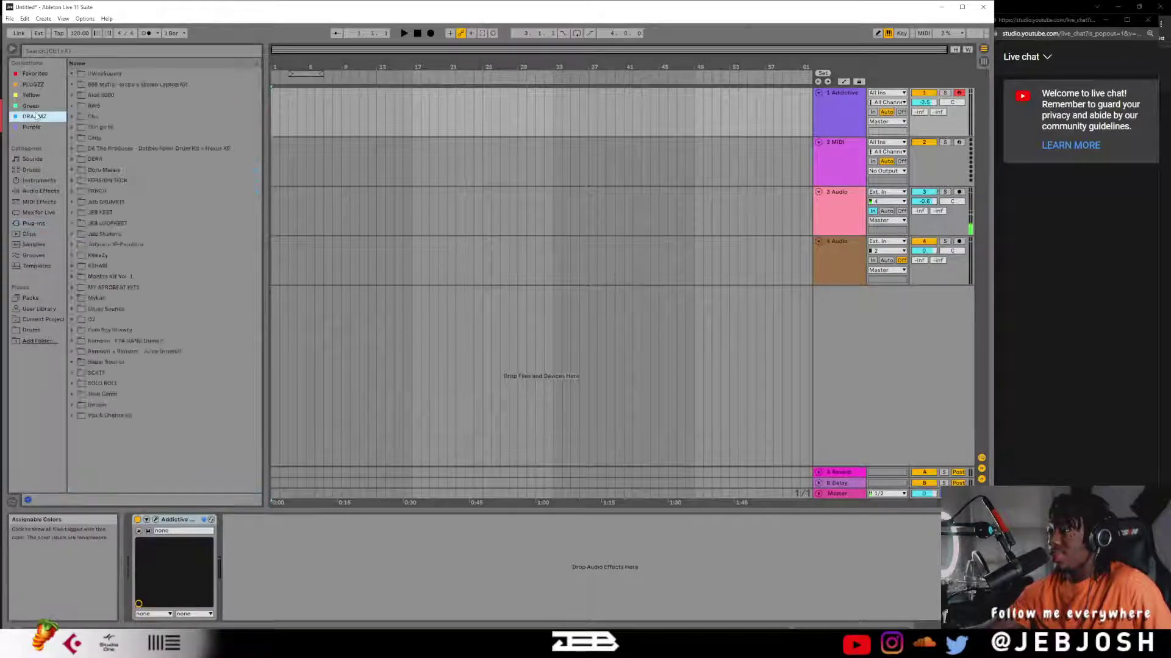
click(72, 351)
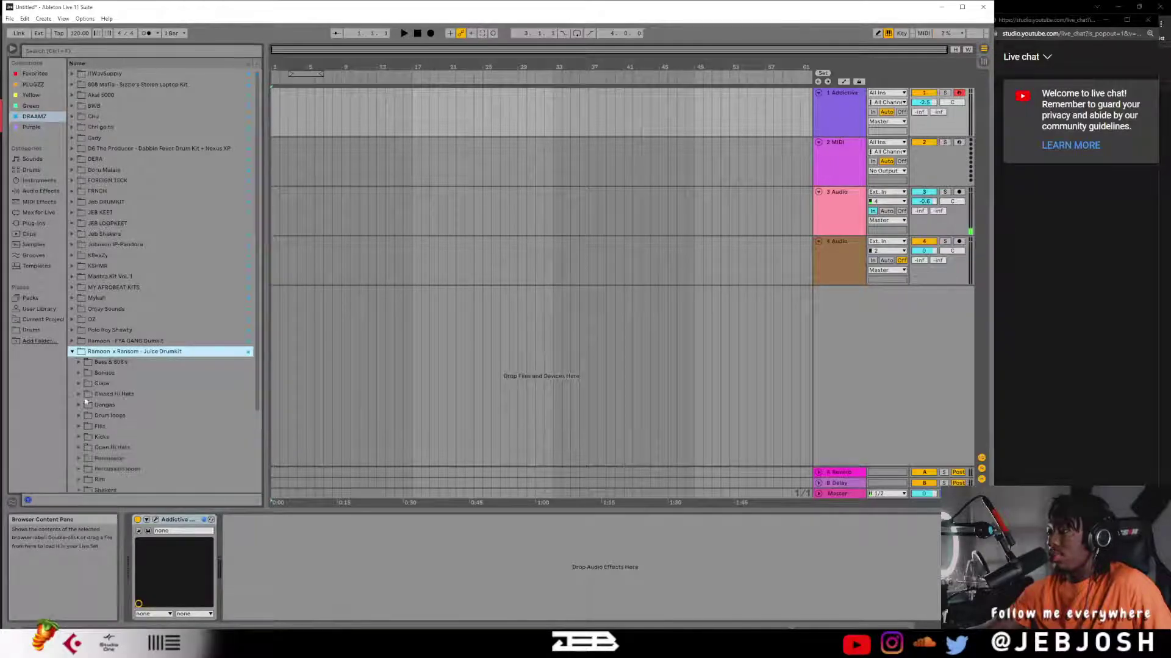
click(80, 489)
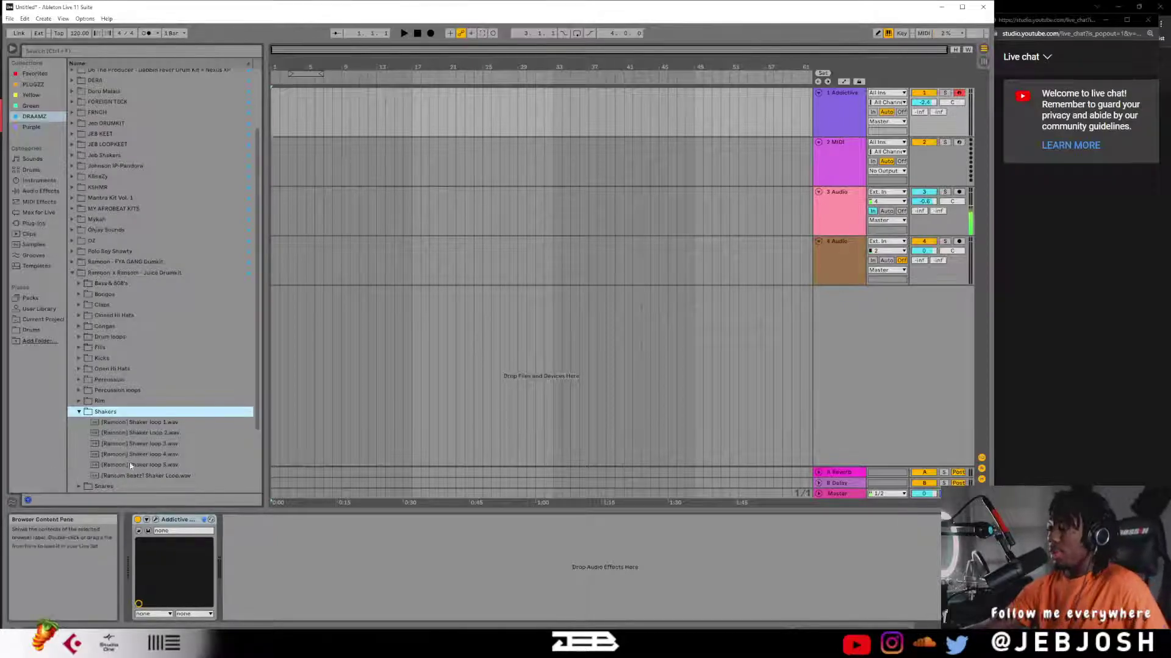
drag(142, 476, 276, 368)
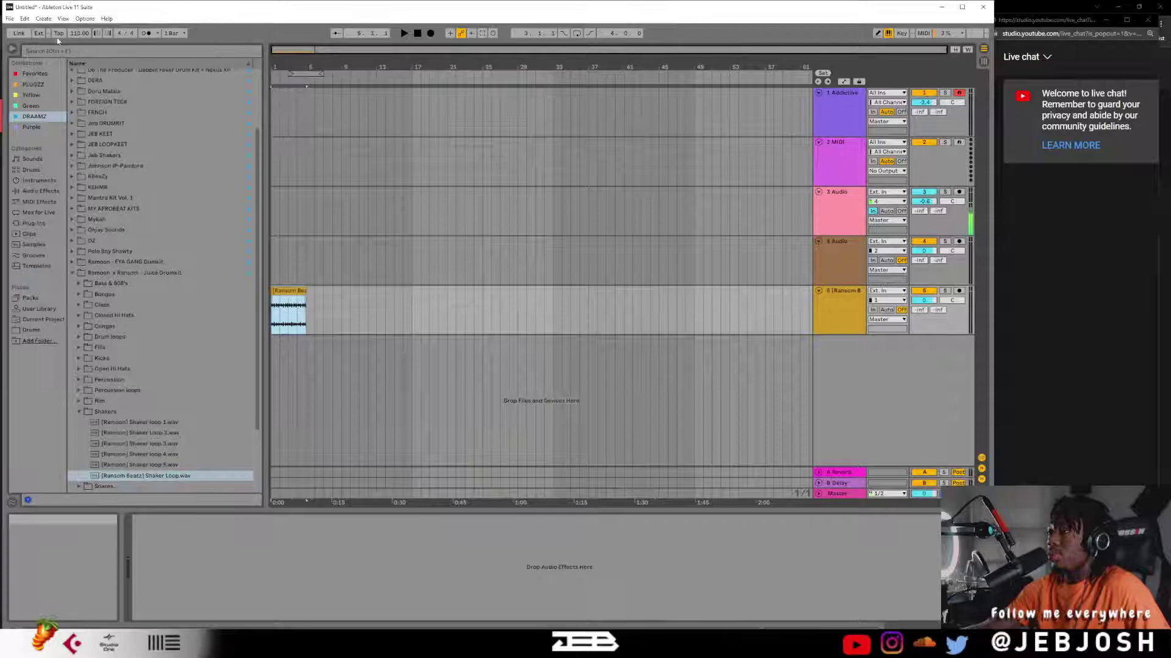
- Set the project tempo to 95 BPM and enable arrangement looping and MIDI Arrangement Overdub
drag(79, 32, 80, 42)
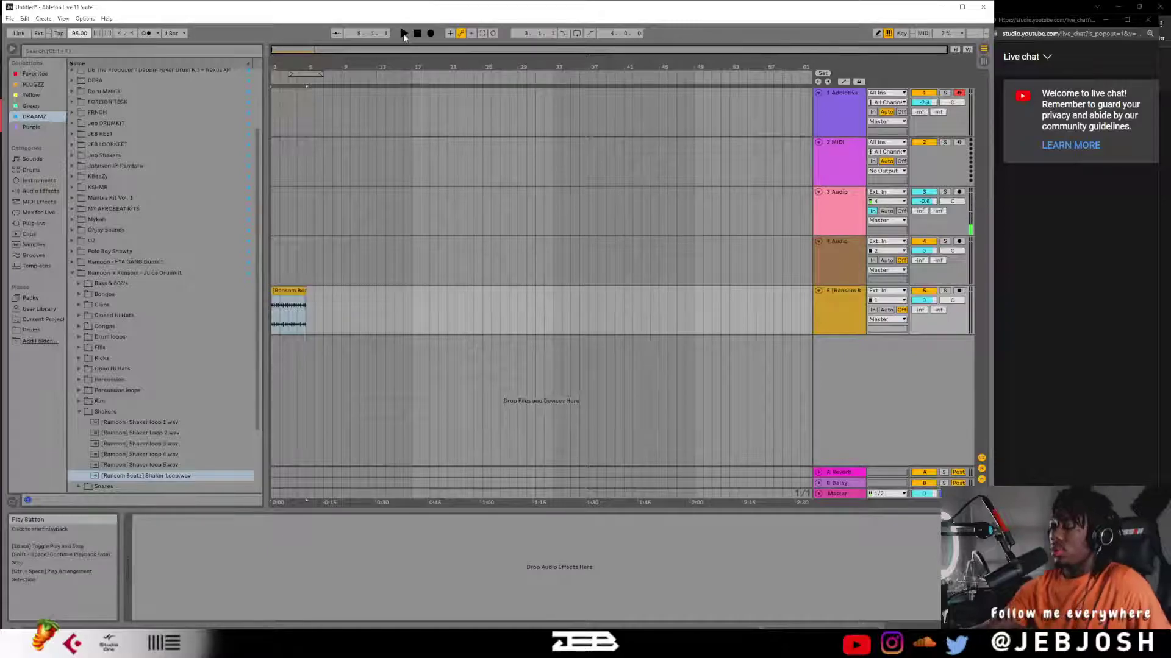
click(576, 32)
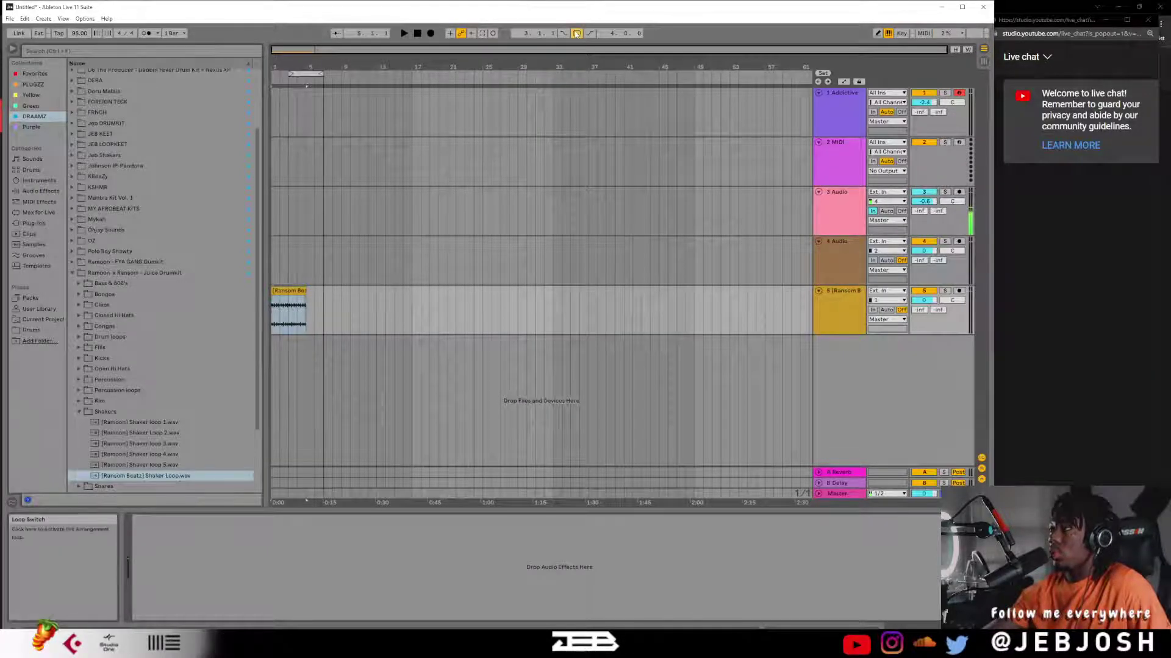
click(450, 34)
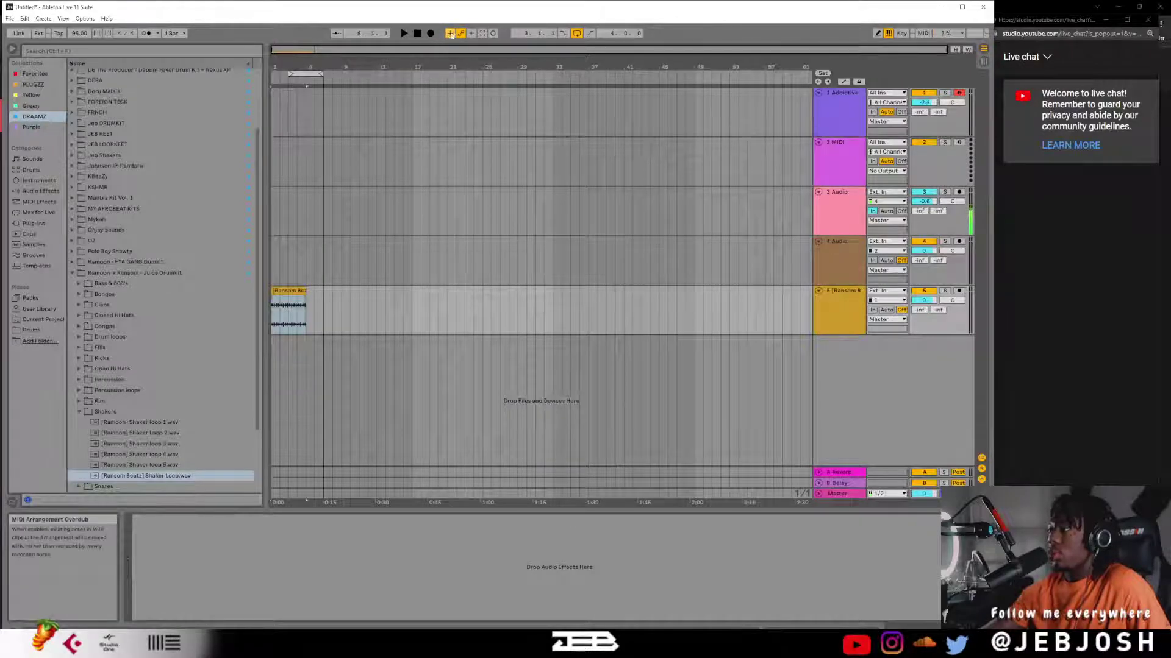
- Play the arrangement, move the four-bar loop region to start at bar 1, and turn on the metronome
key(space)
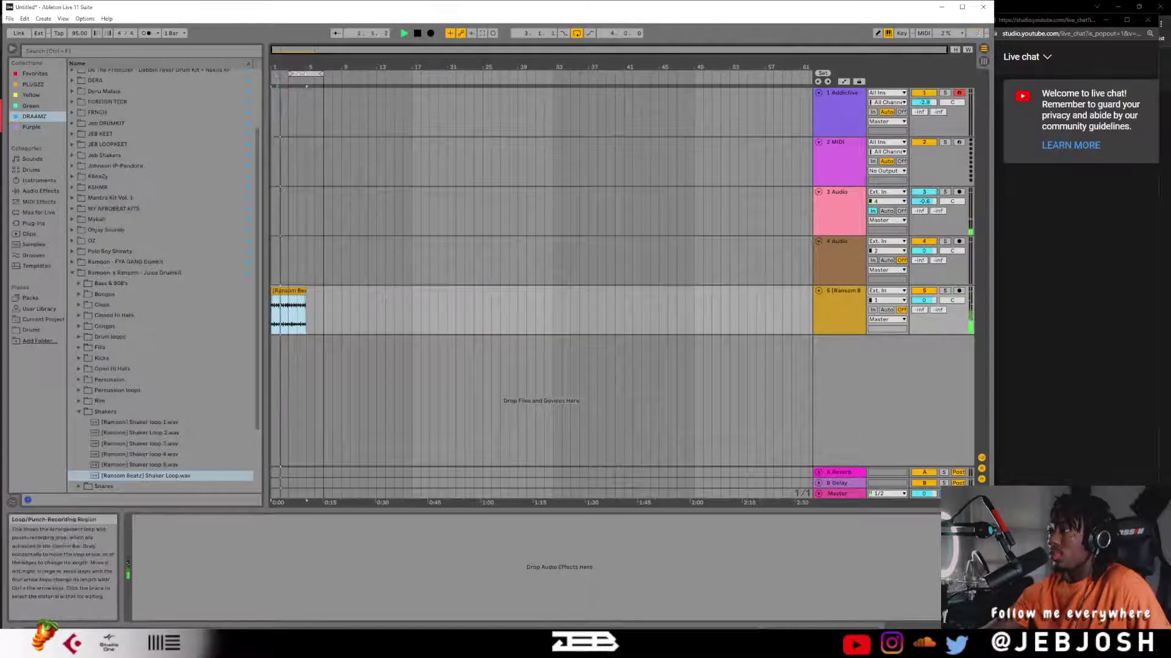
drag(301, 73, 284, 74)
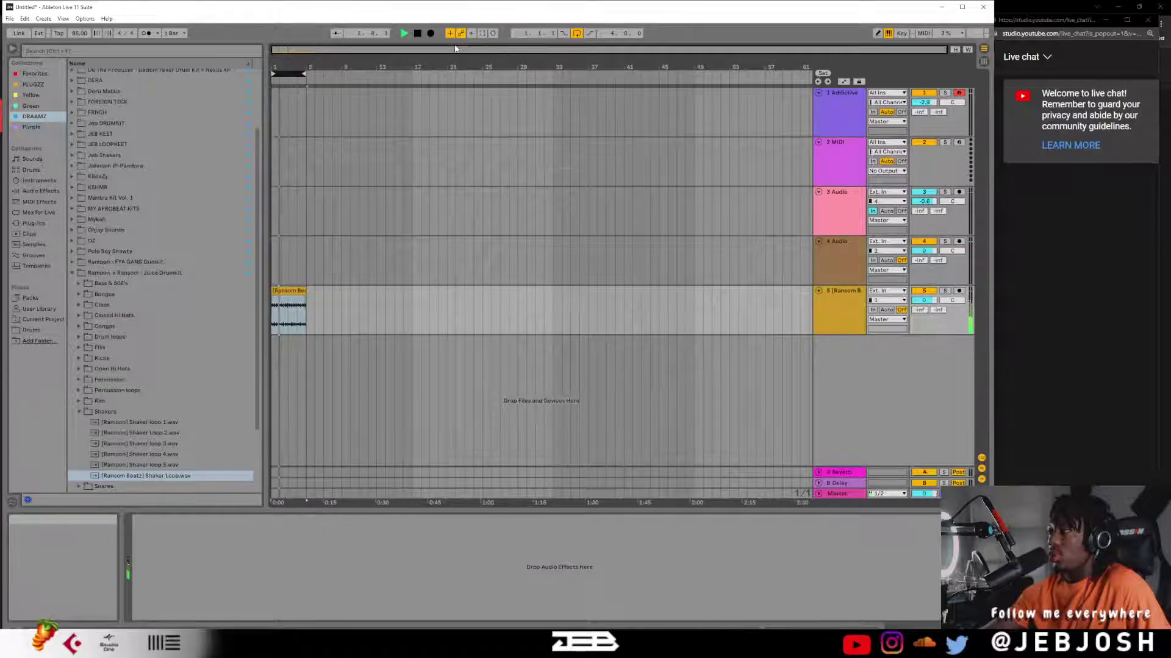
click(146, 34)
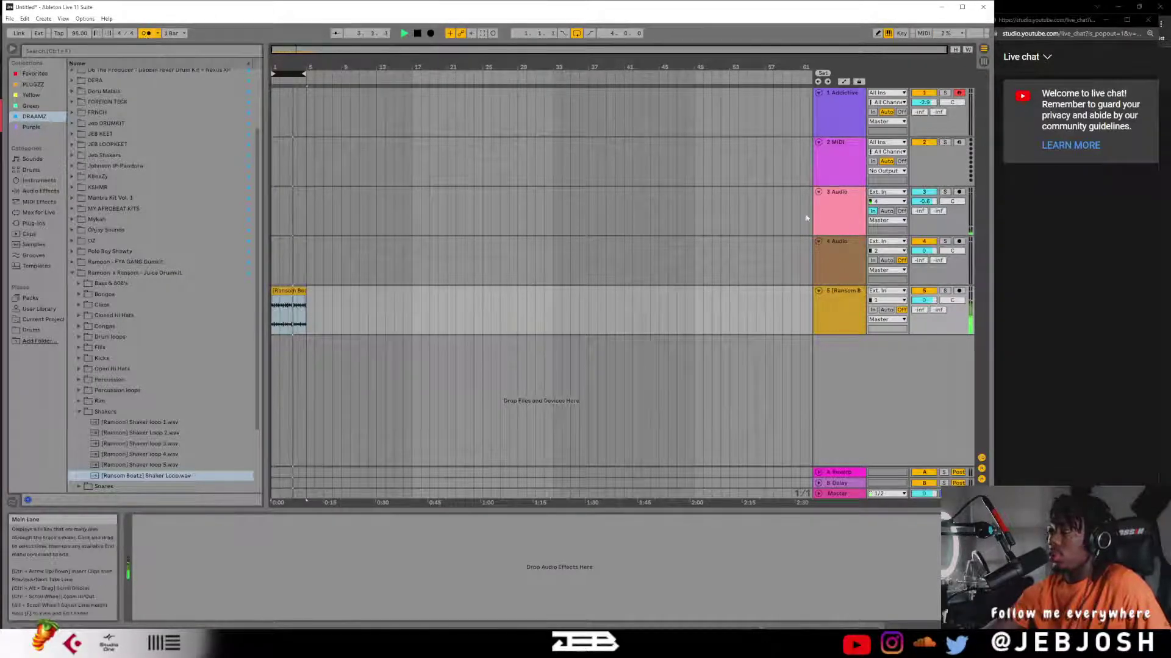
click(841, 103)
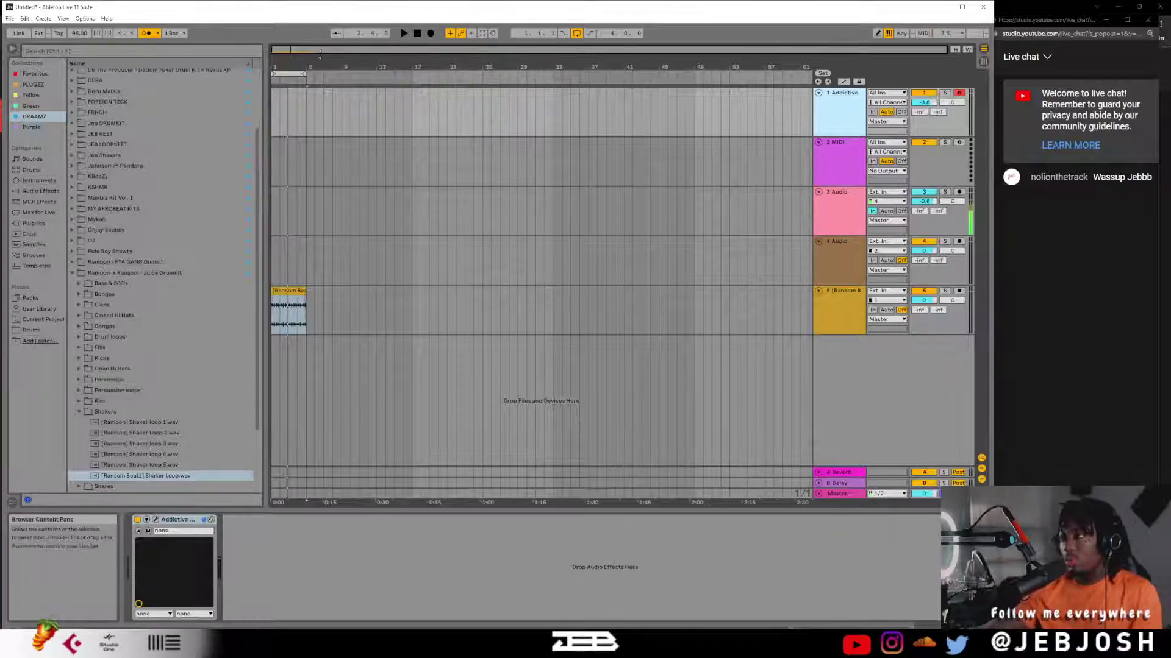
click(417, 33)
click(430, 33)
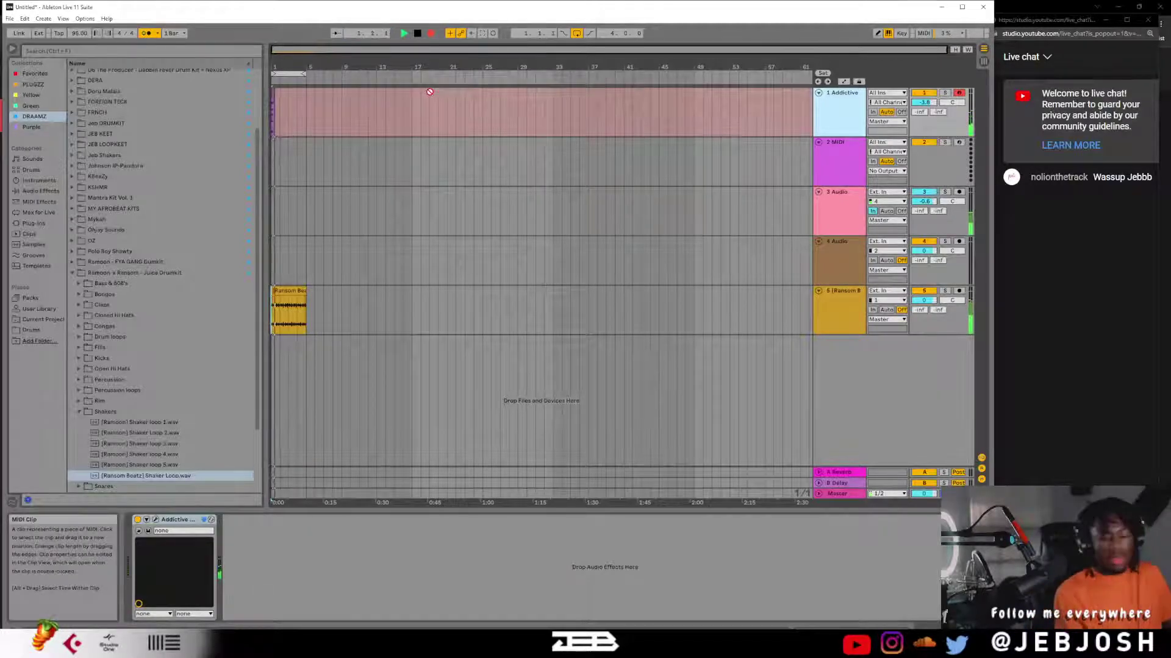
key(space)
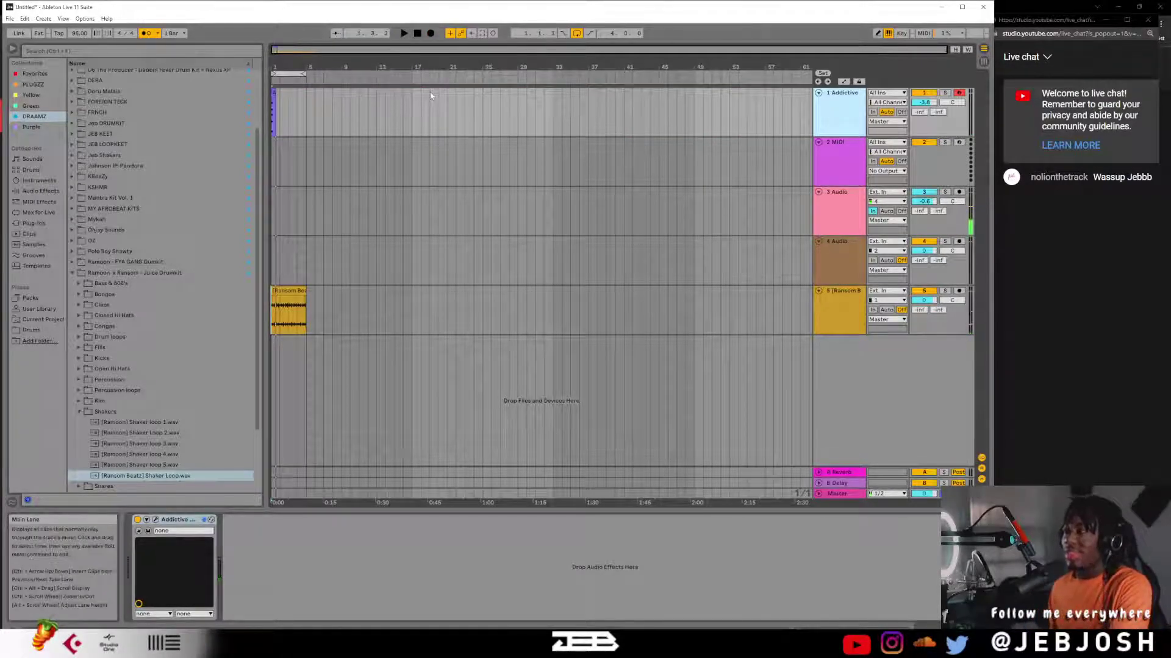
click(430, 93)
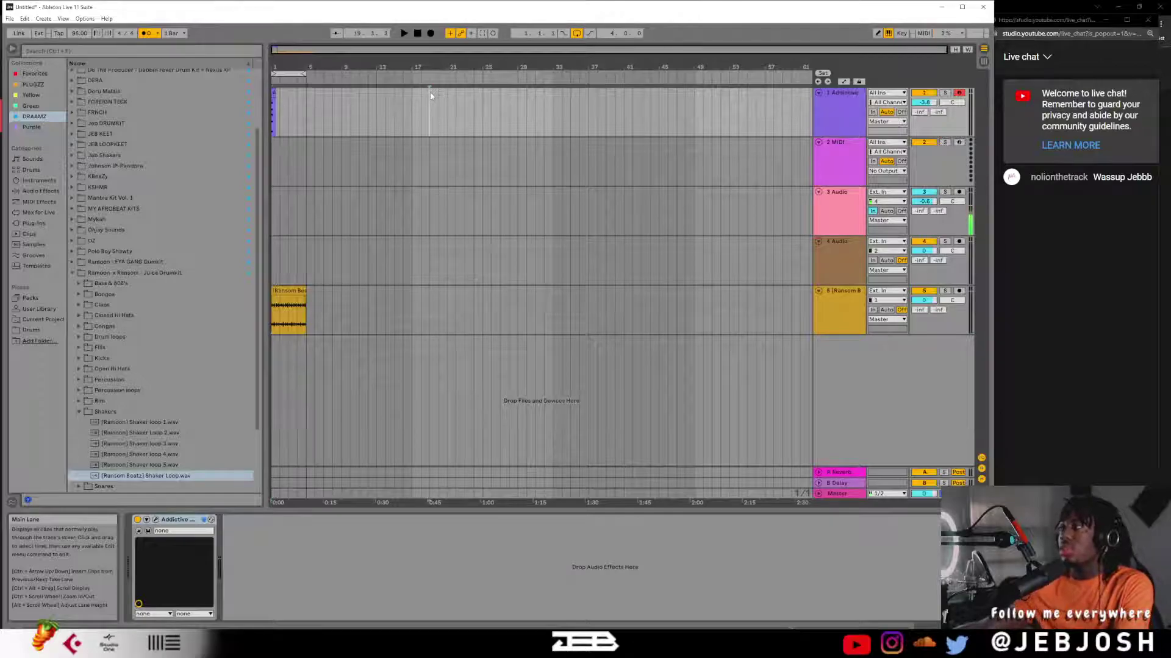
key(ctrl+z)
- Record a four-bar MIDI performance on the Addictive Keys track from bar 1, and turn off the metronome
click(417, 34)
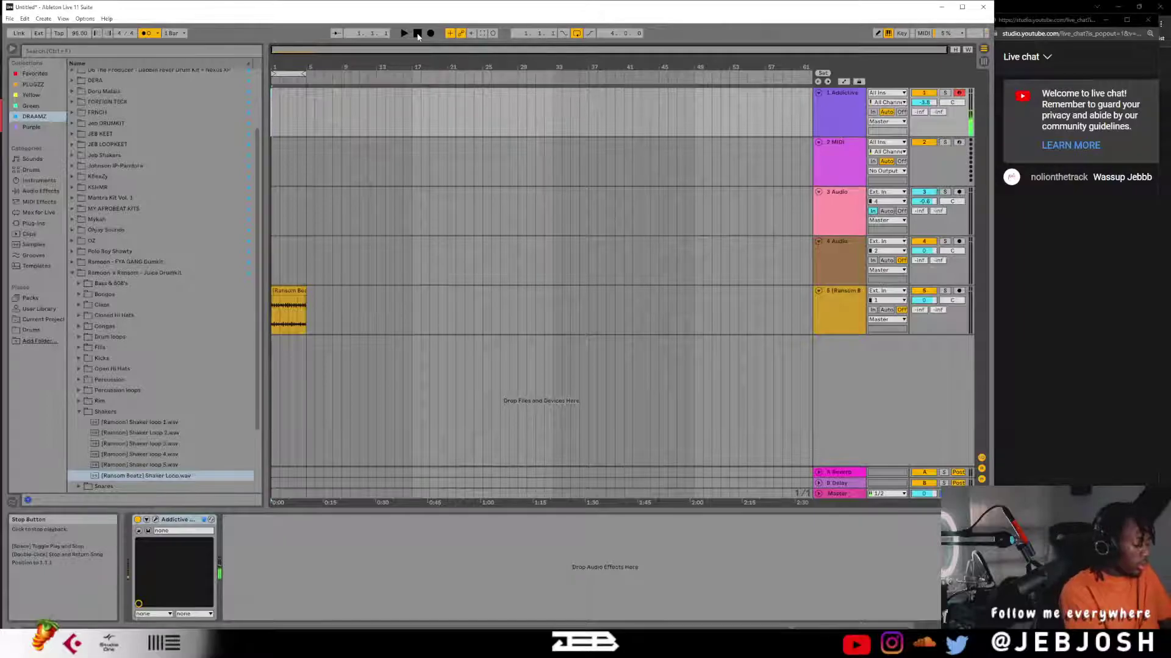
key(F9)
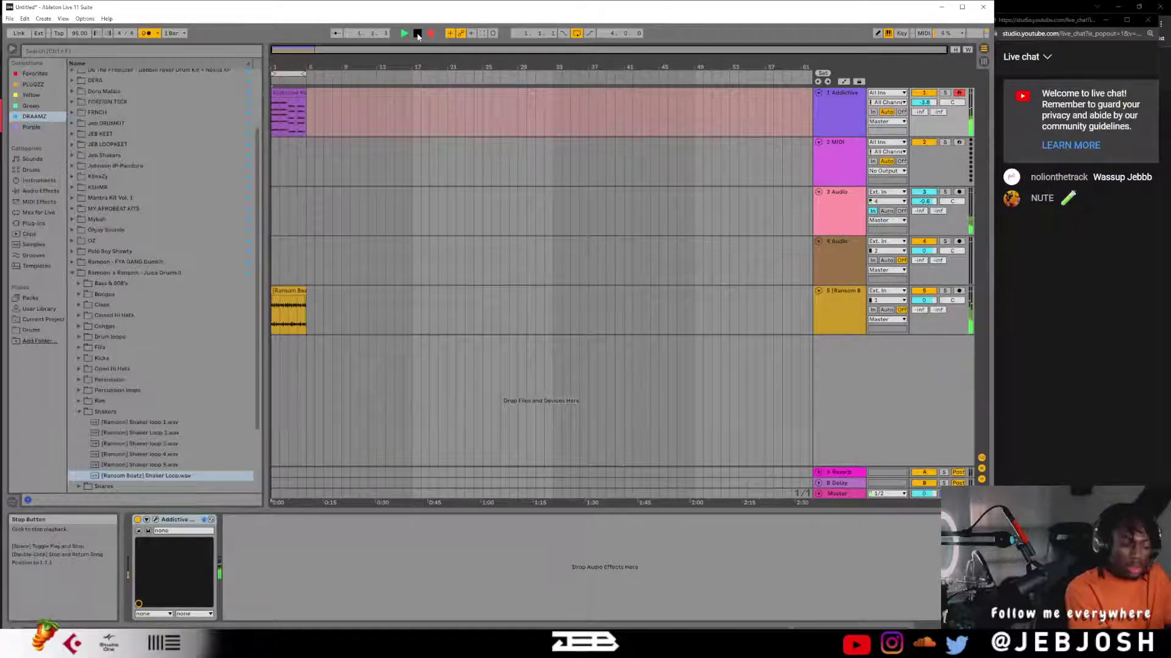
key(F9)
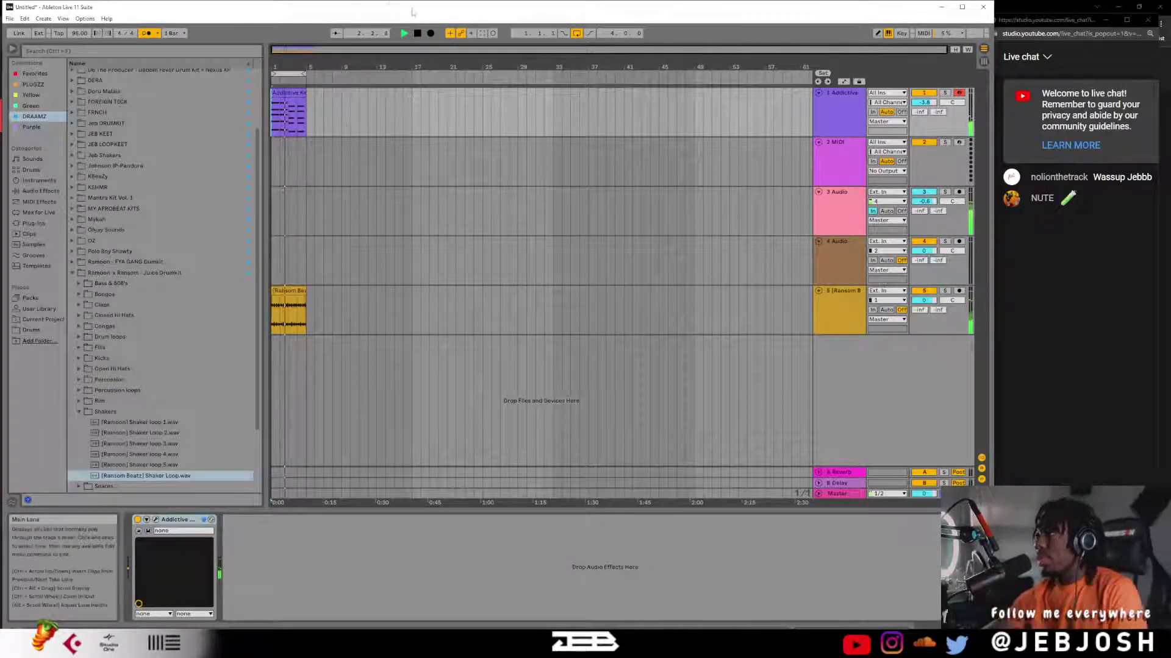
click(146, 34)
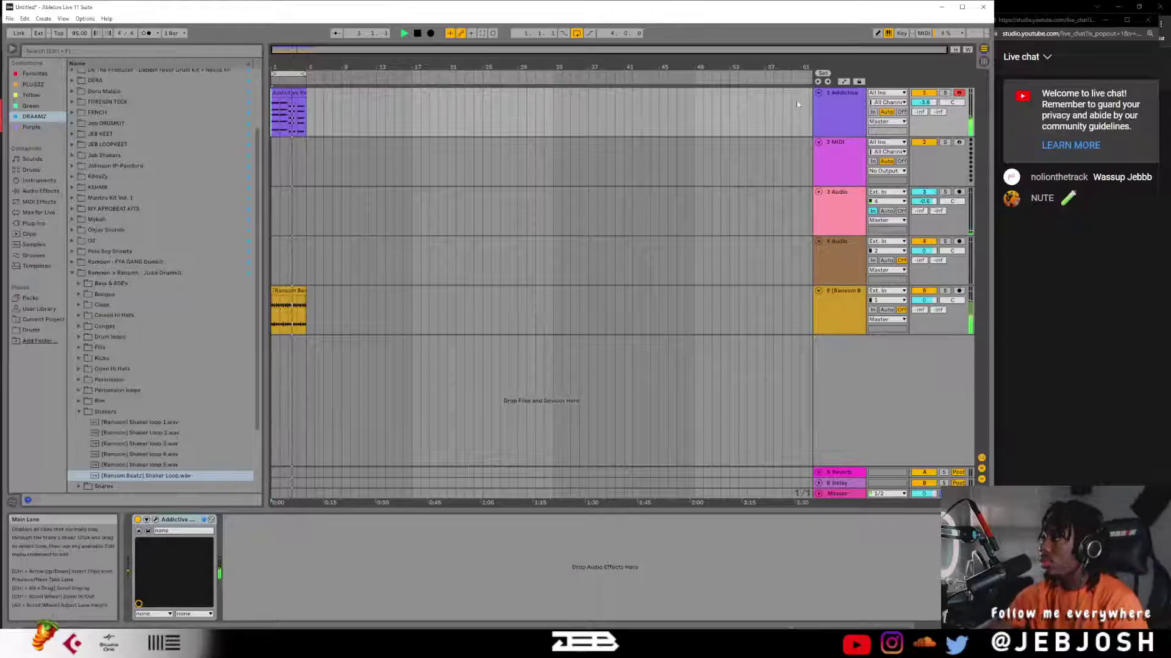
- On the Addictive track, load Addictive Keys' Electric Grand "Roses" preset and slightly adjust its modulator Speed
click(850, 101)
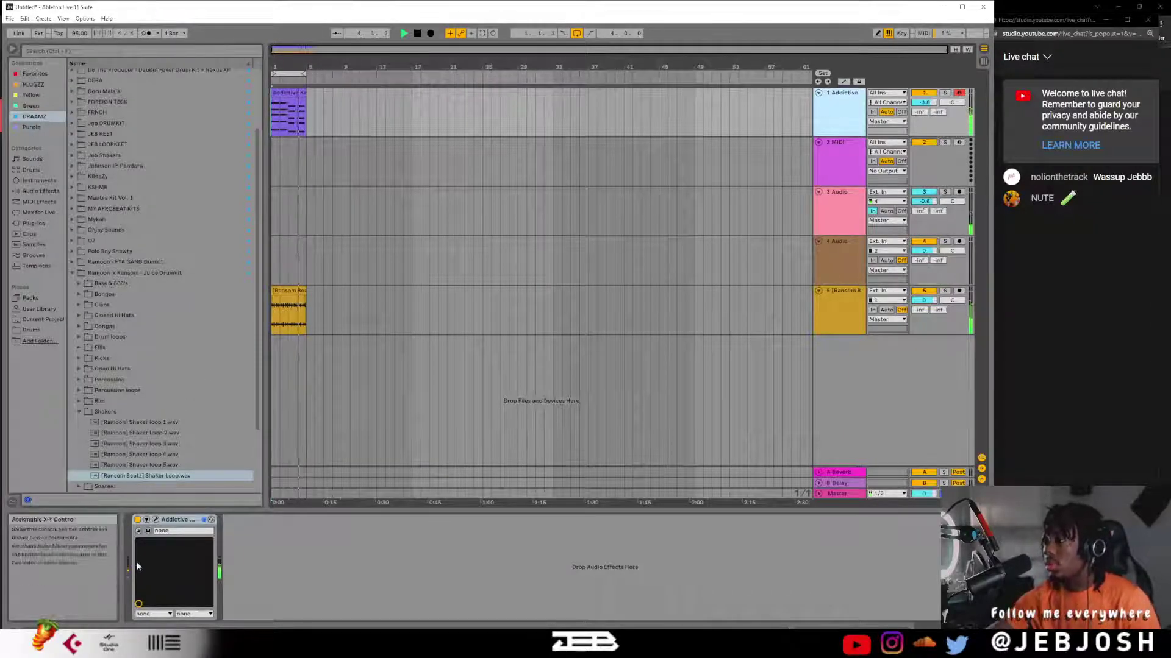
click(155, 520)
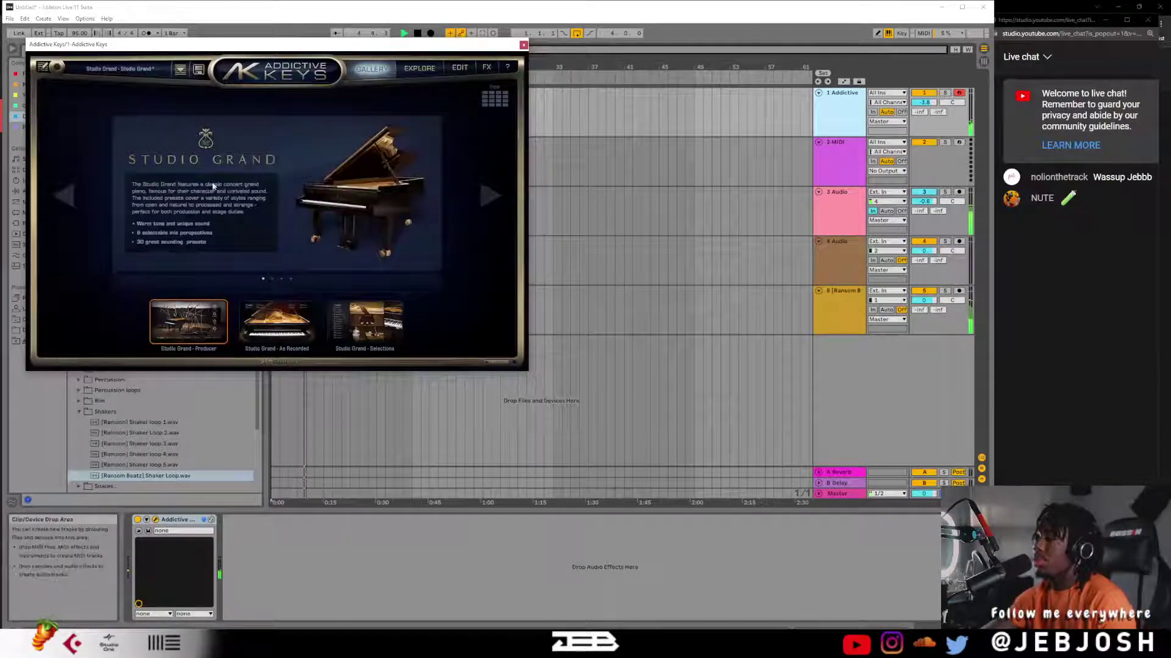
click(66, 205)
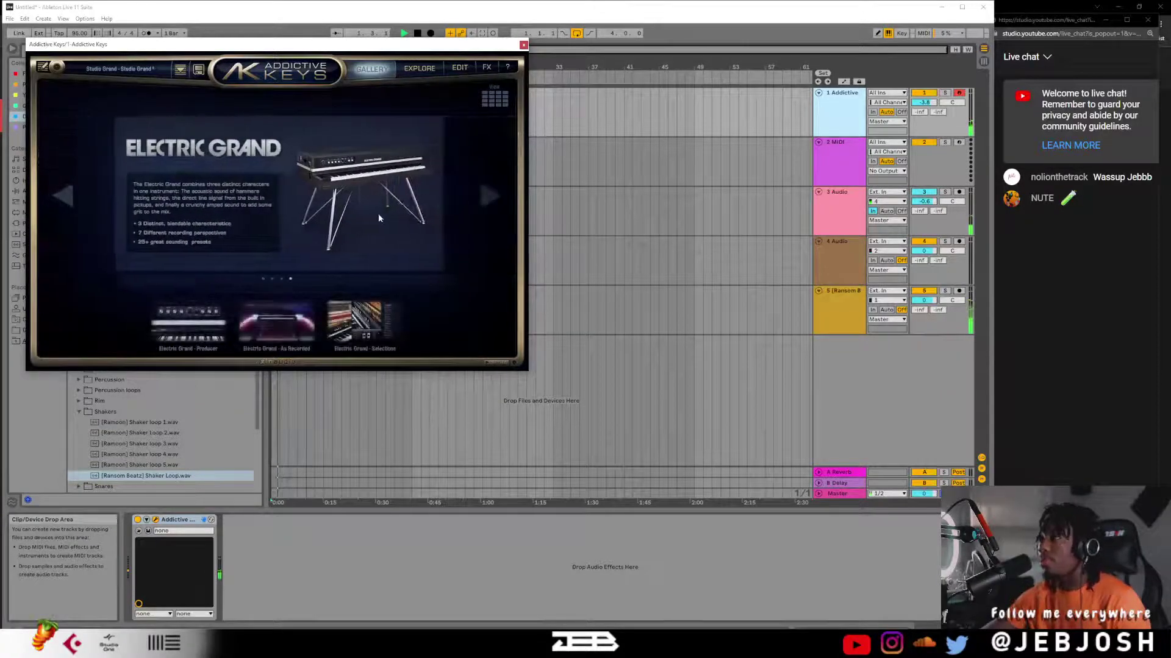
click(288, 323)
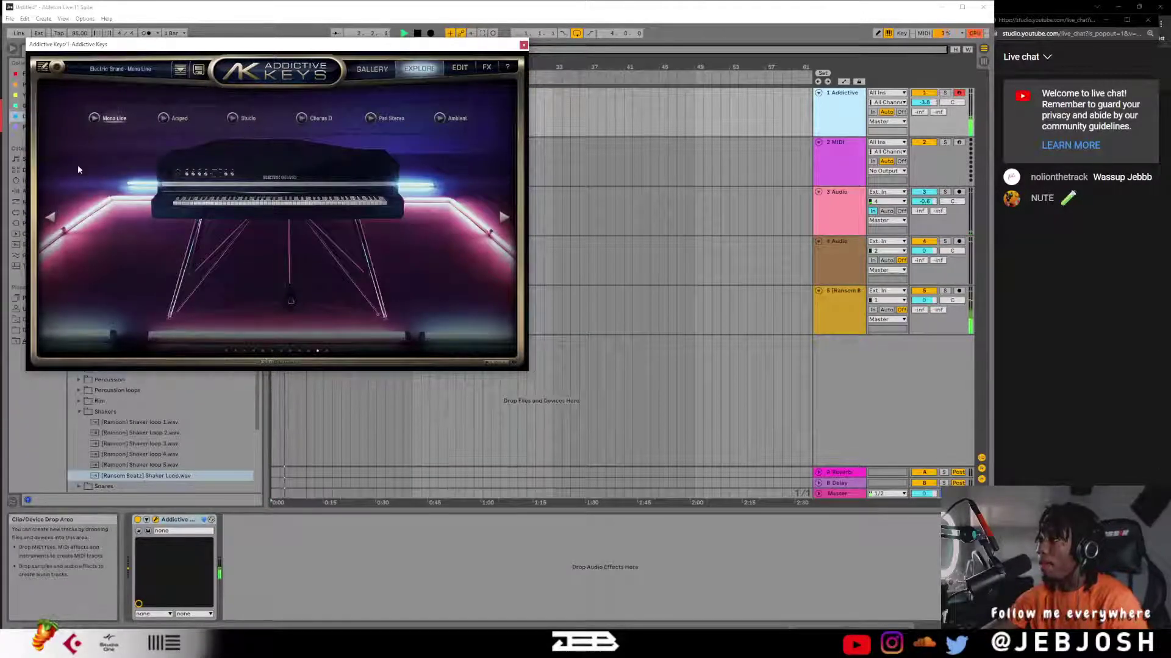
click(51, 219)
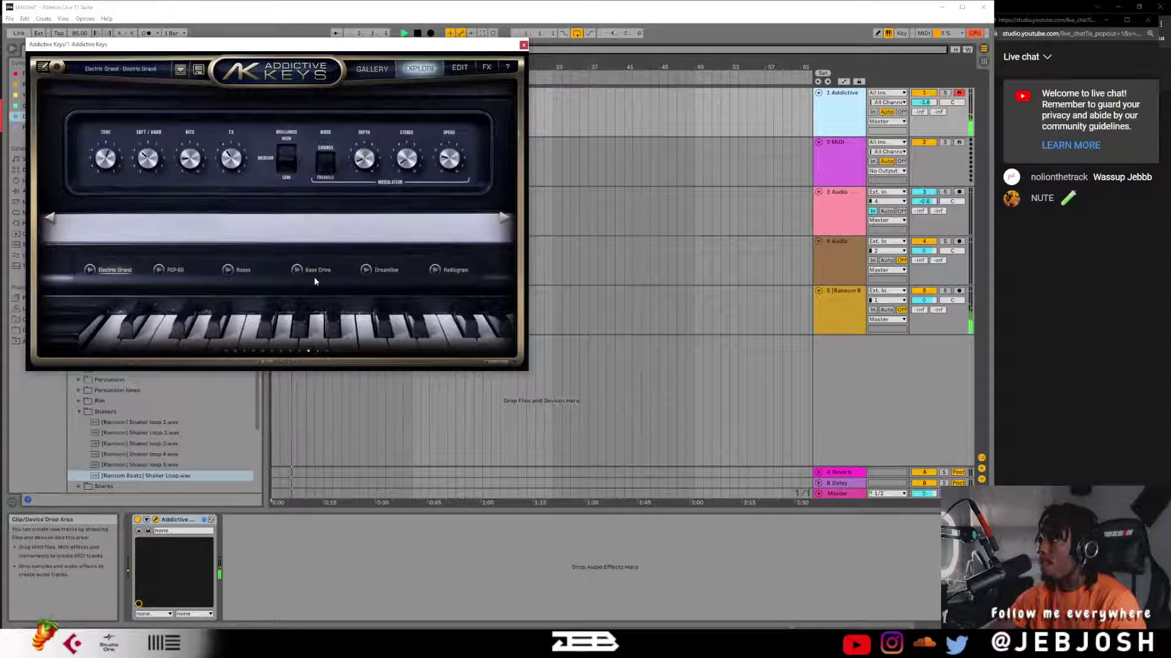
click(241, 270)
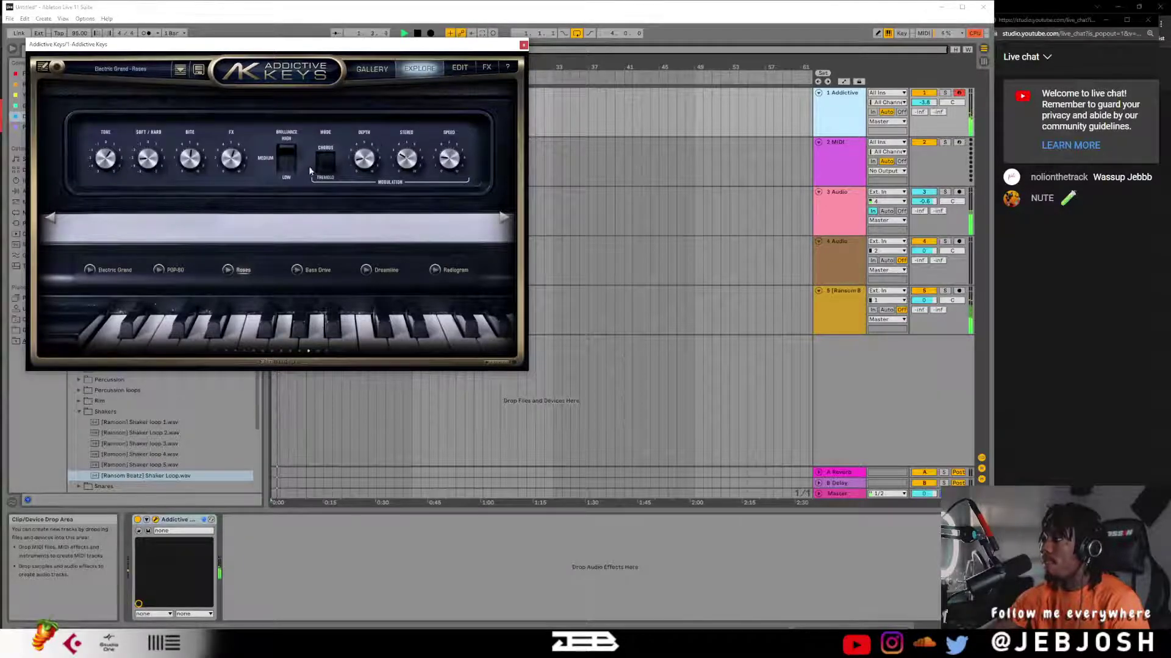
drag(440, 162, 443, 159)
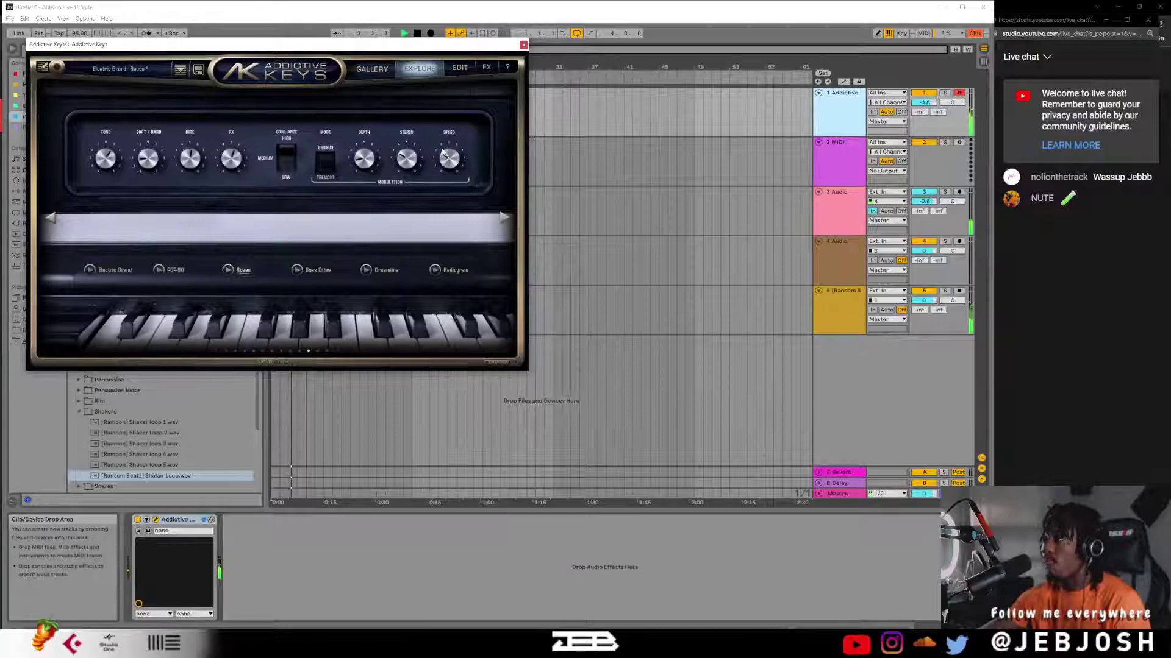
click(523, 44)
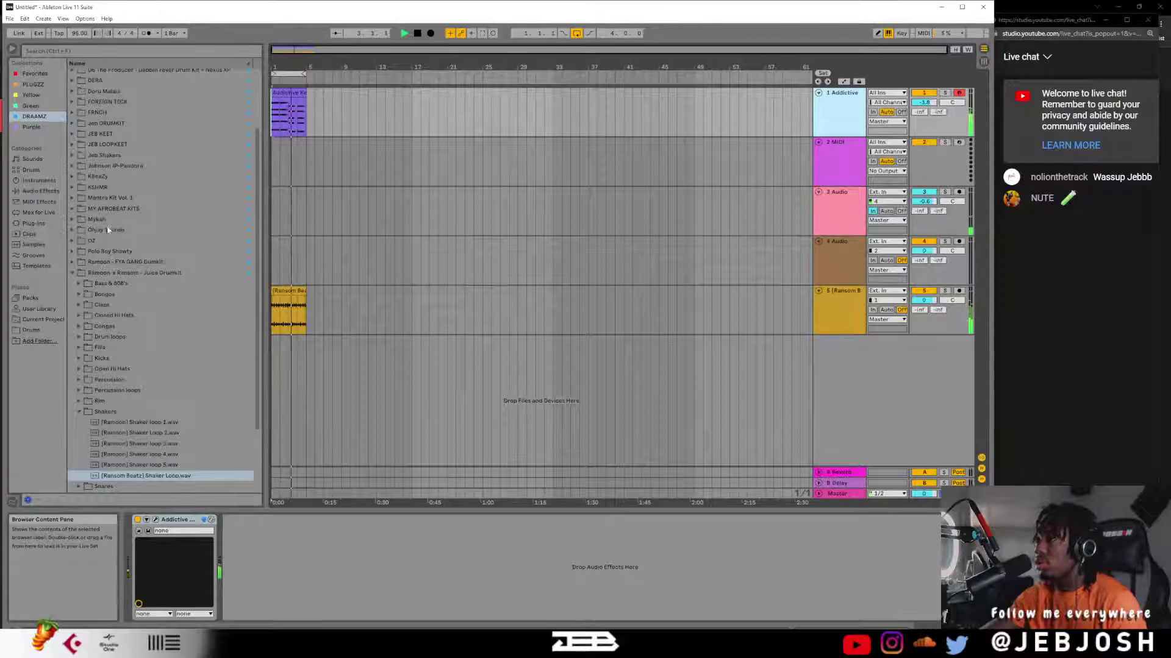
- Load an empty Drum Rack from the Drums category onto MIDI track 2
scroll(116, 329, down, 2)
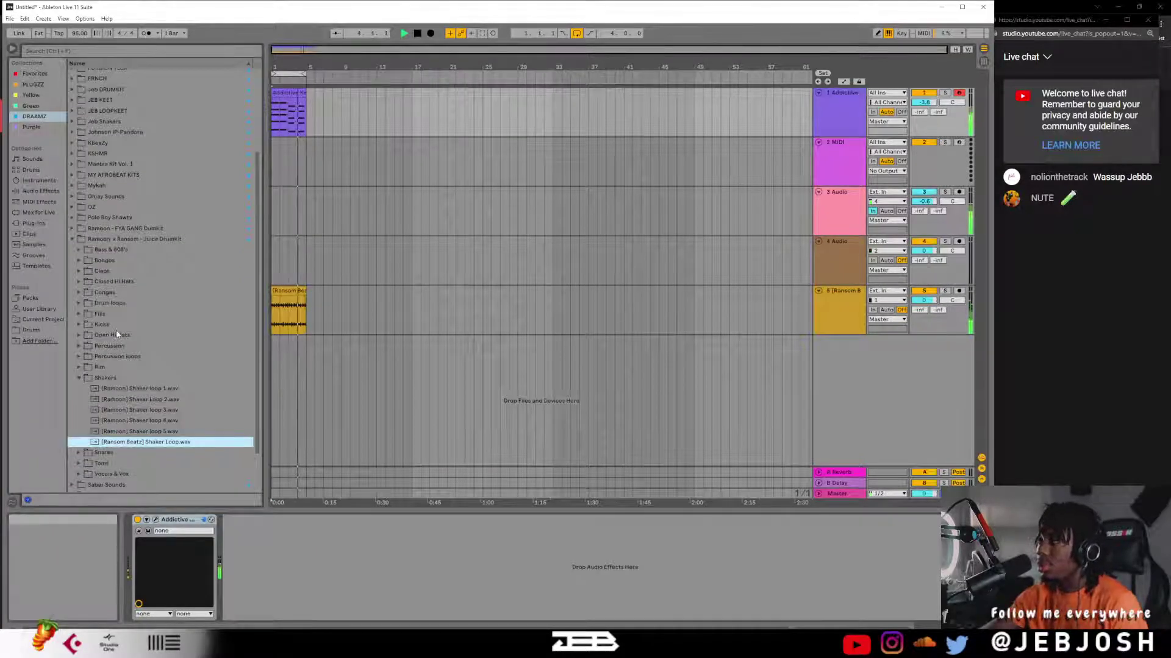
scroll(115, 334, up, 5)
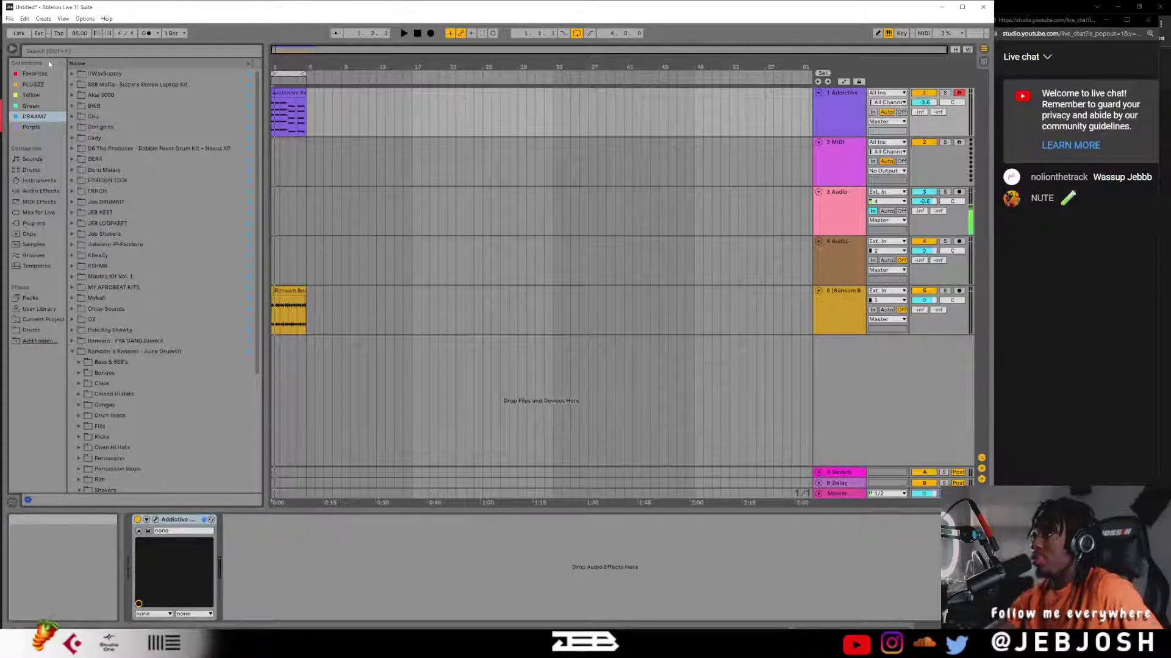
click(33, 85)
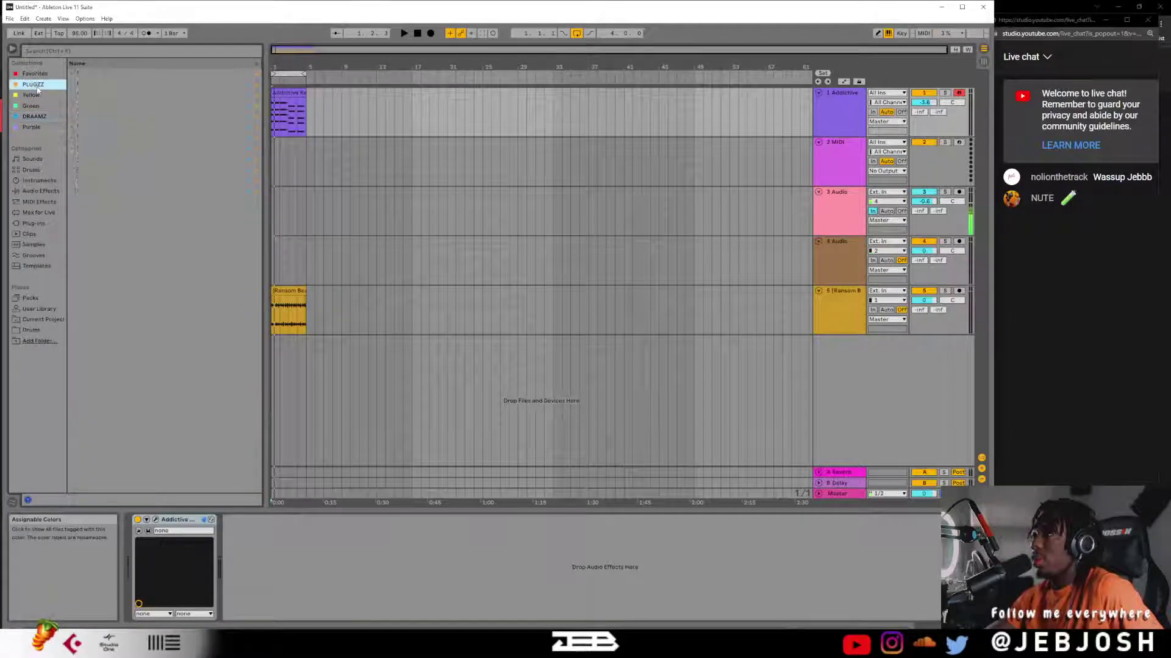
click(34, 170)
drag(108, 86, 295, 177)
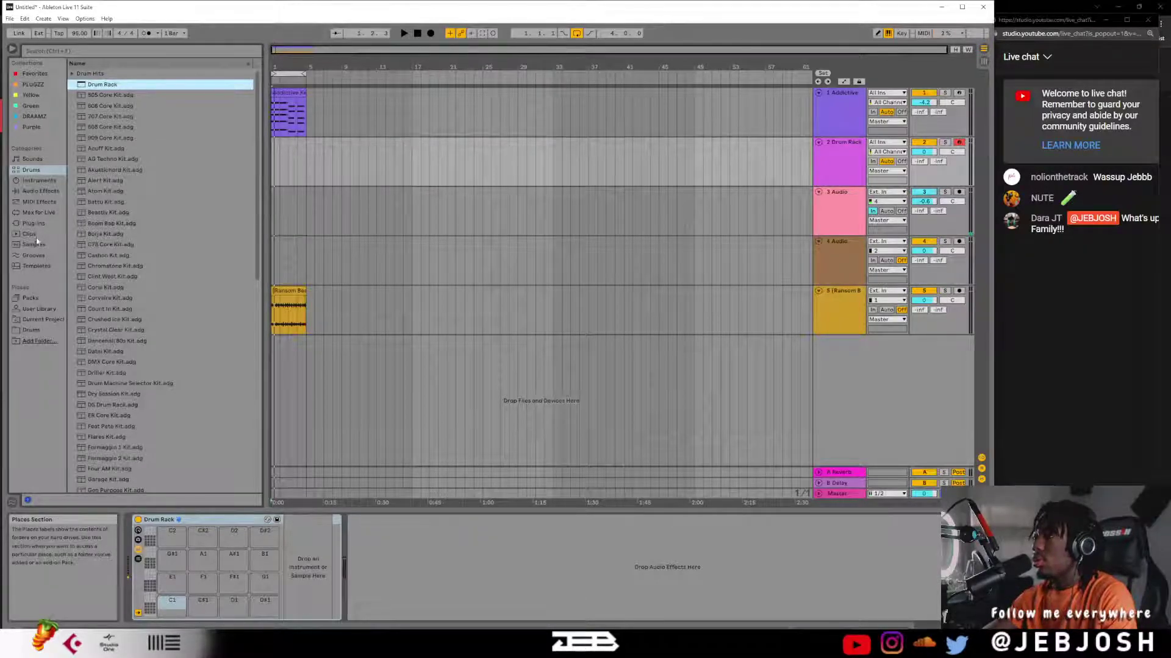
- Load "Ransom Sauce Rim 1.wav" from the Jeb Stew Kit's REEMS folder, under JEB KEET, onto the Drum Rack's C#1 pad
click(31, 331)
click(33, 97)
click(35, 118)
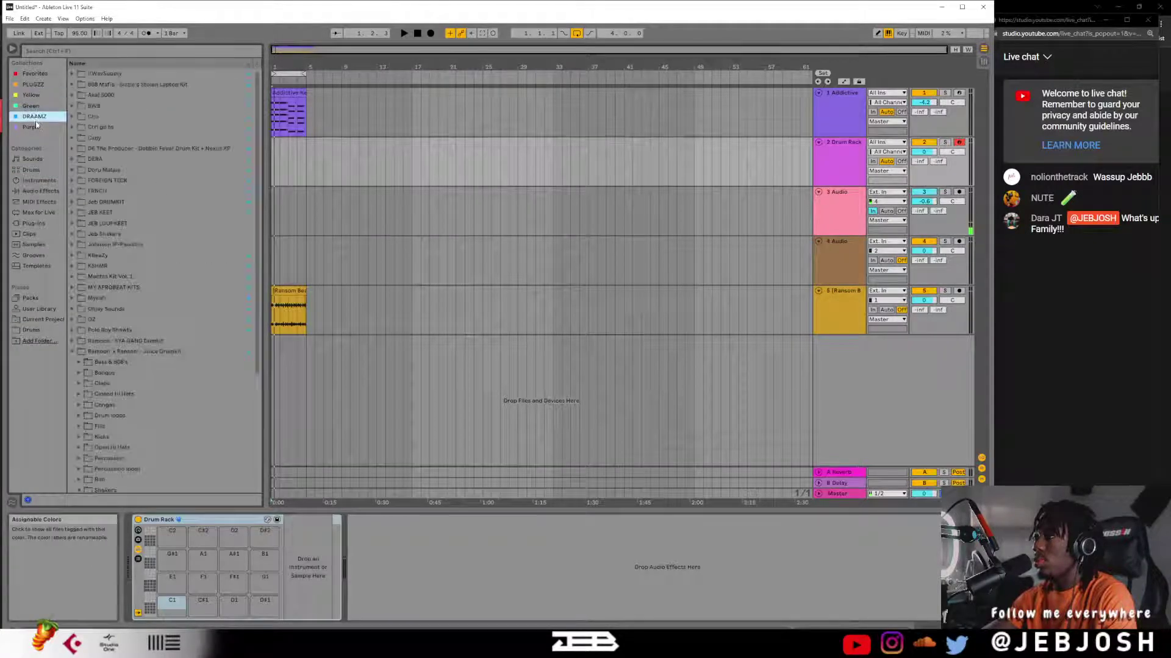
click(73, 212)
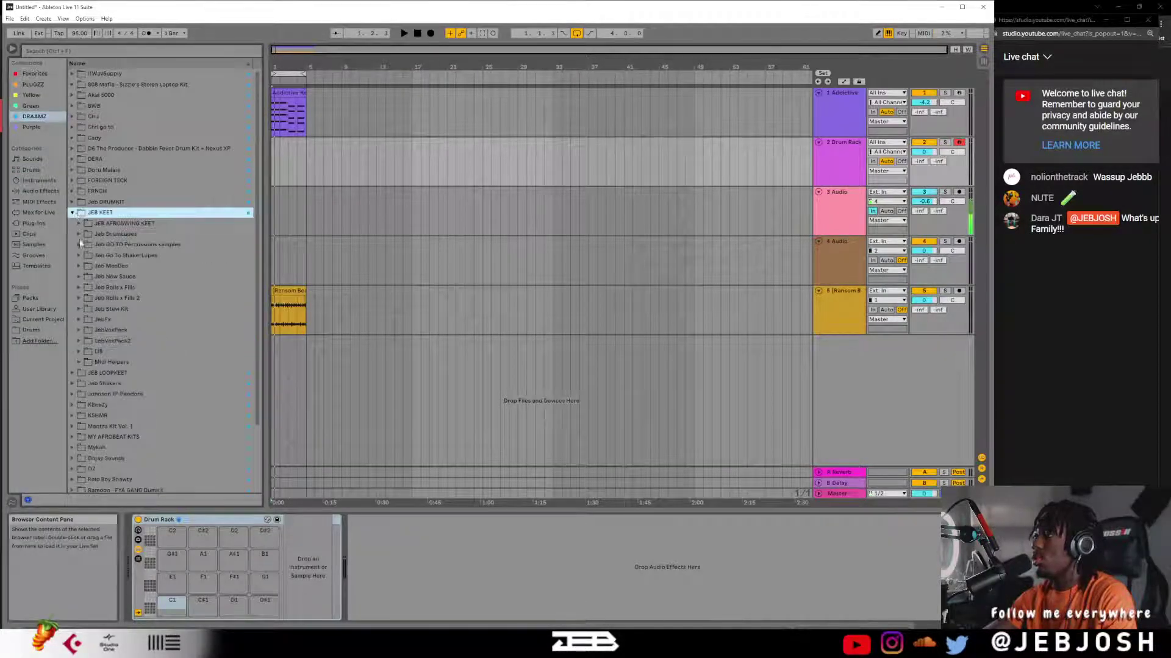
click(80, 308)
scroll(138, 372, down, 1)
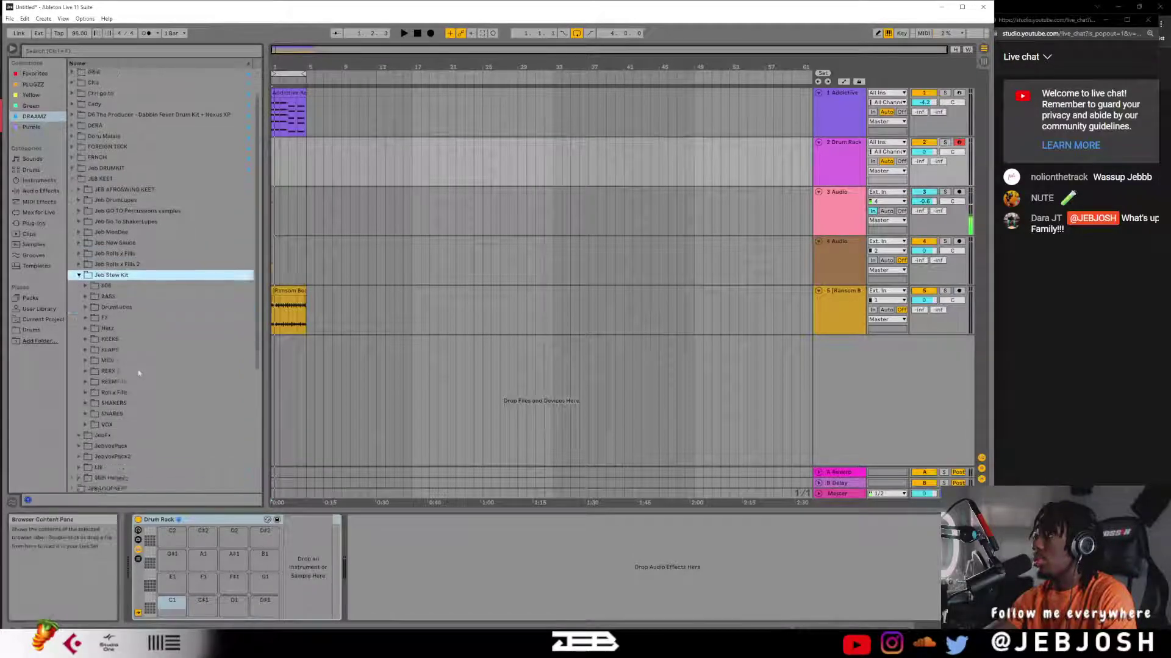
scroll(138, 374, down, 1)
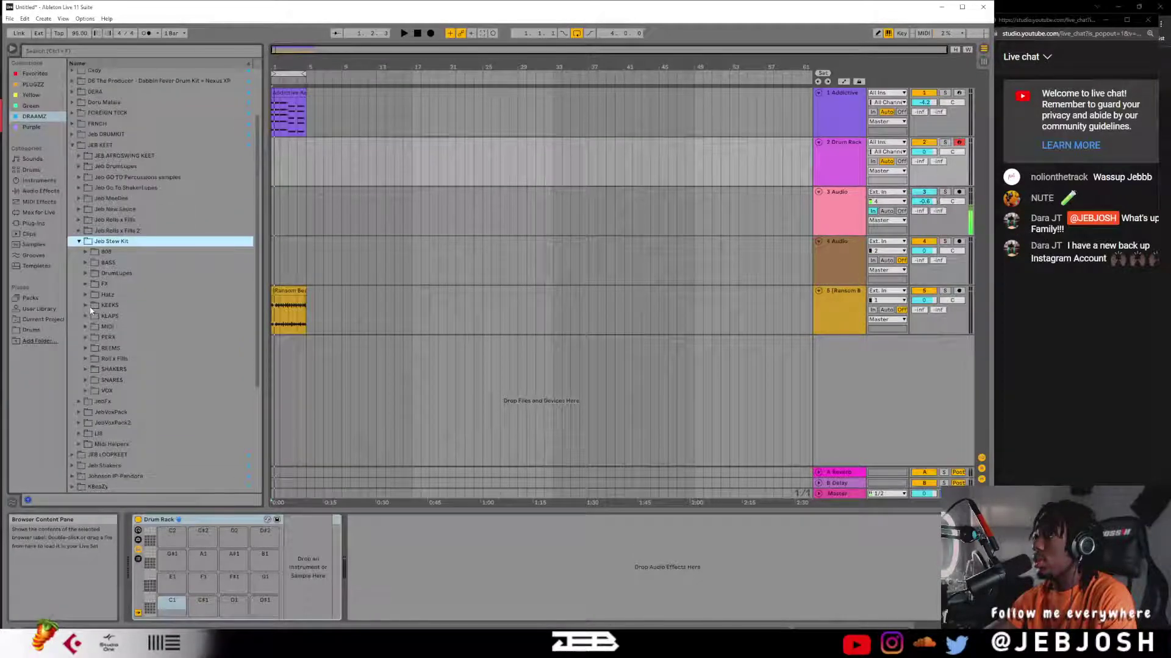
click(86, 348)
scroll(114, 390, down, 5)
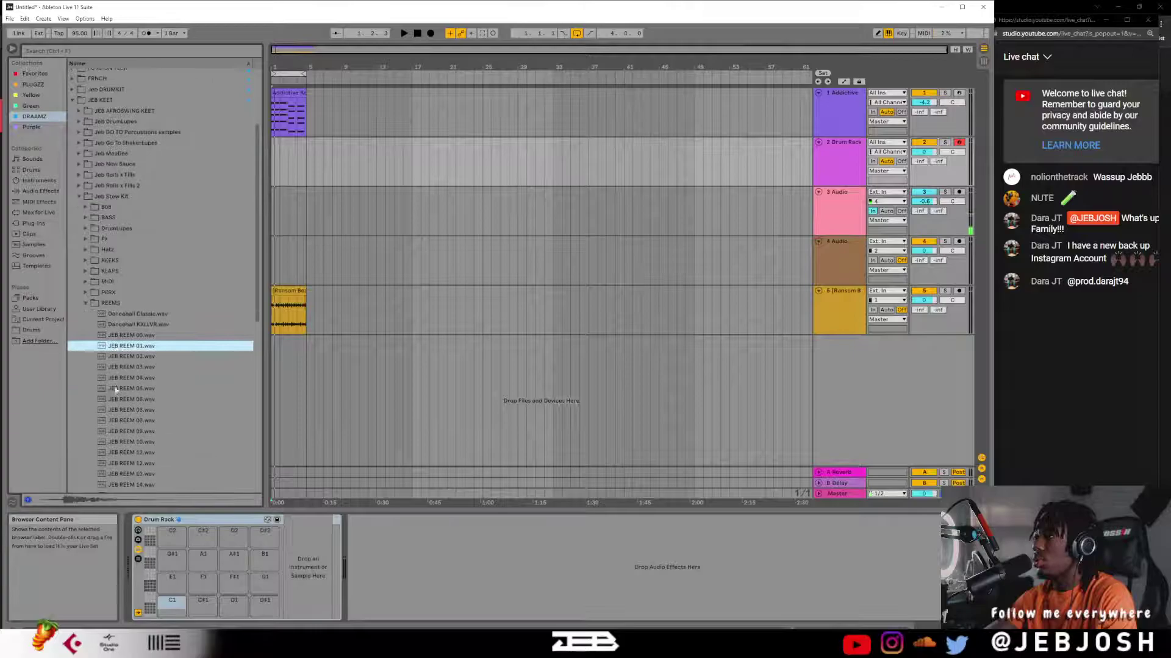
click(137, 429)
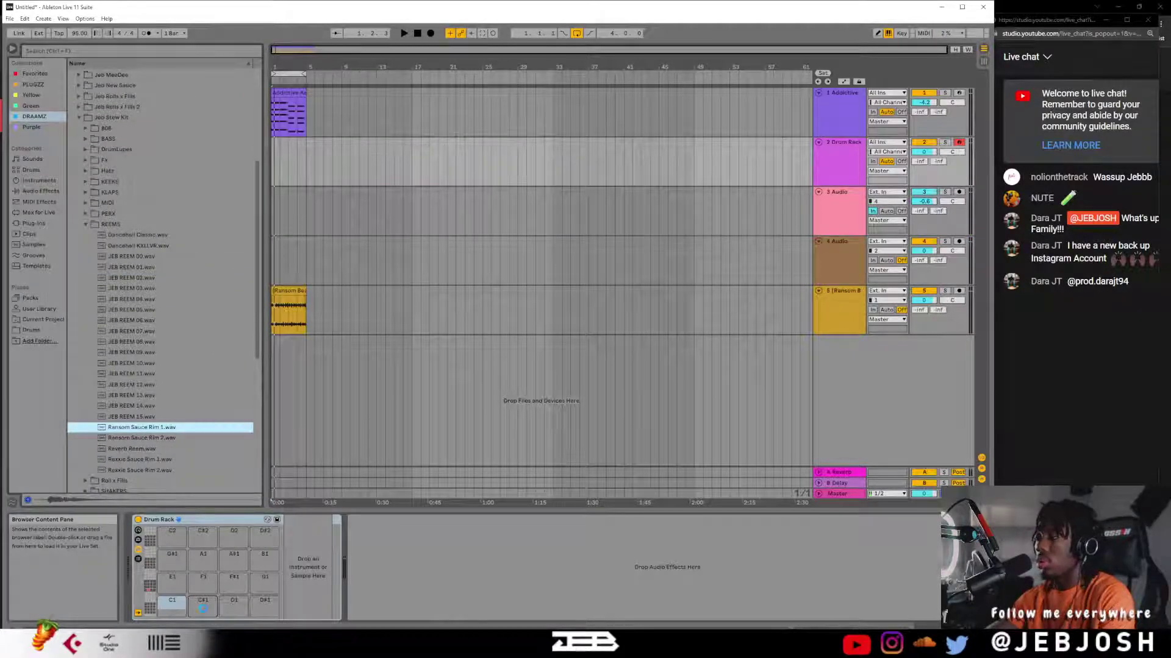
drag(203, 608, 204, 610)
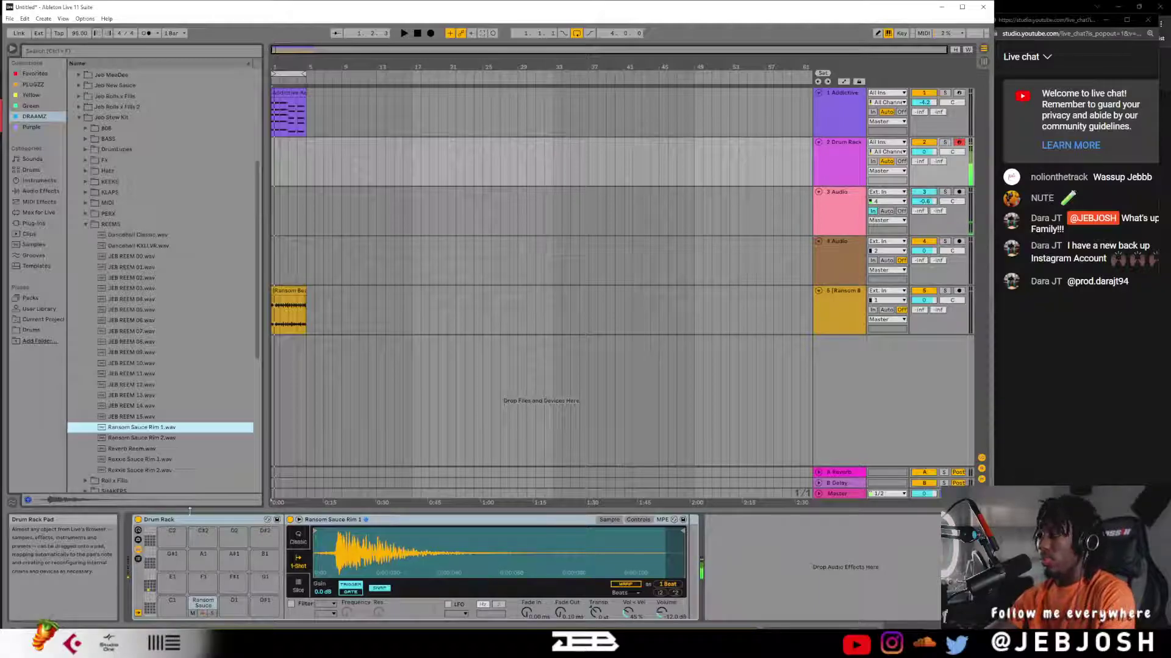
- Load "Ransom Sauce Kick 1.wav" from the Jeb Stew Kit's KEEKS folder onto the C1 pad and test it with the rim
click(85, 225)
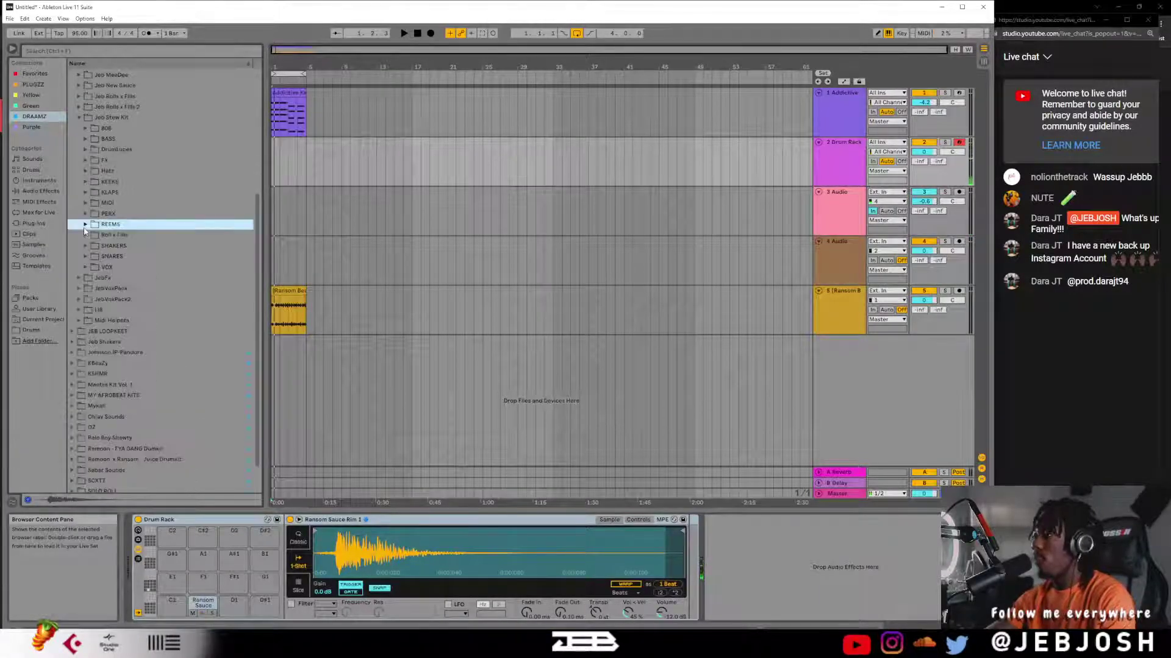
click(86, 183)
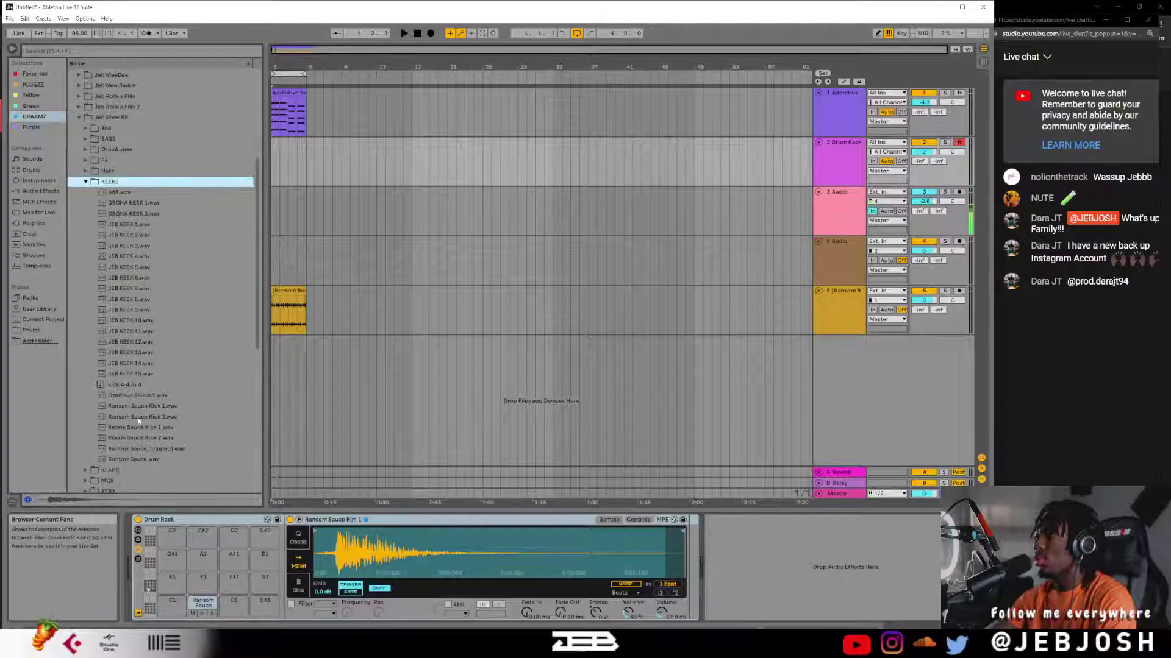
click(146, 407)
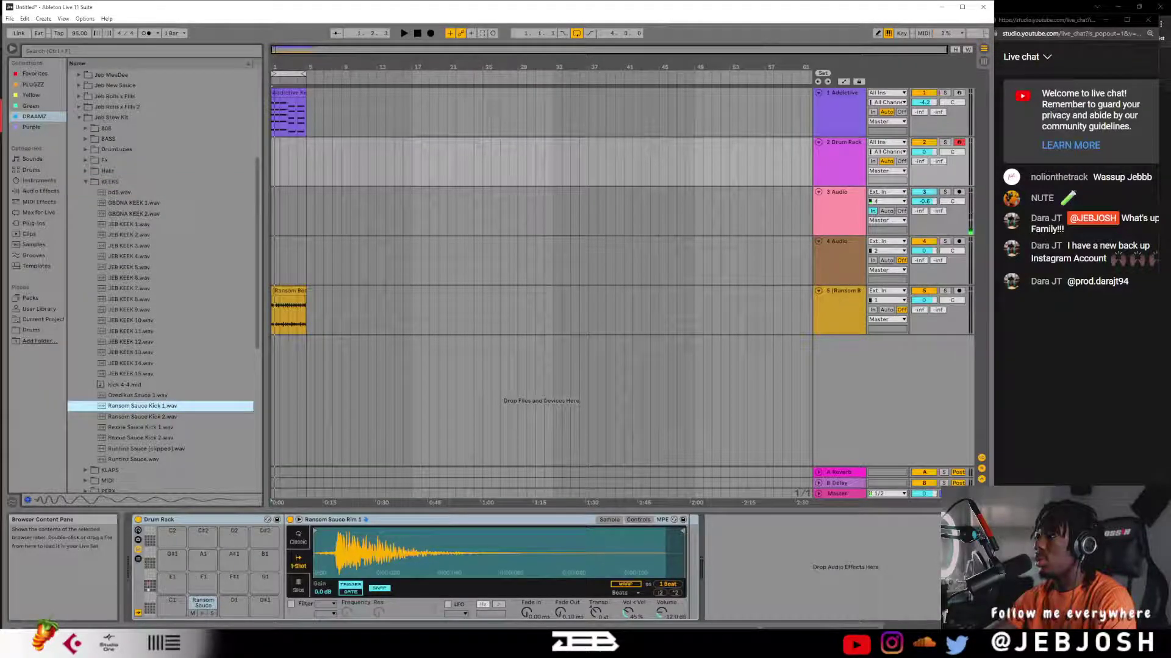
drag(146, 406, 172, 604)
click(203, 604)
click(172, 603)
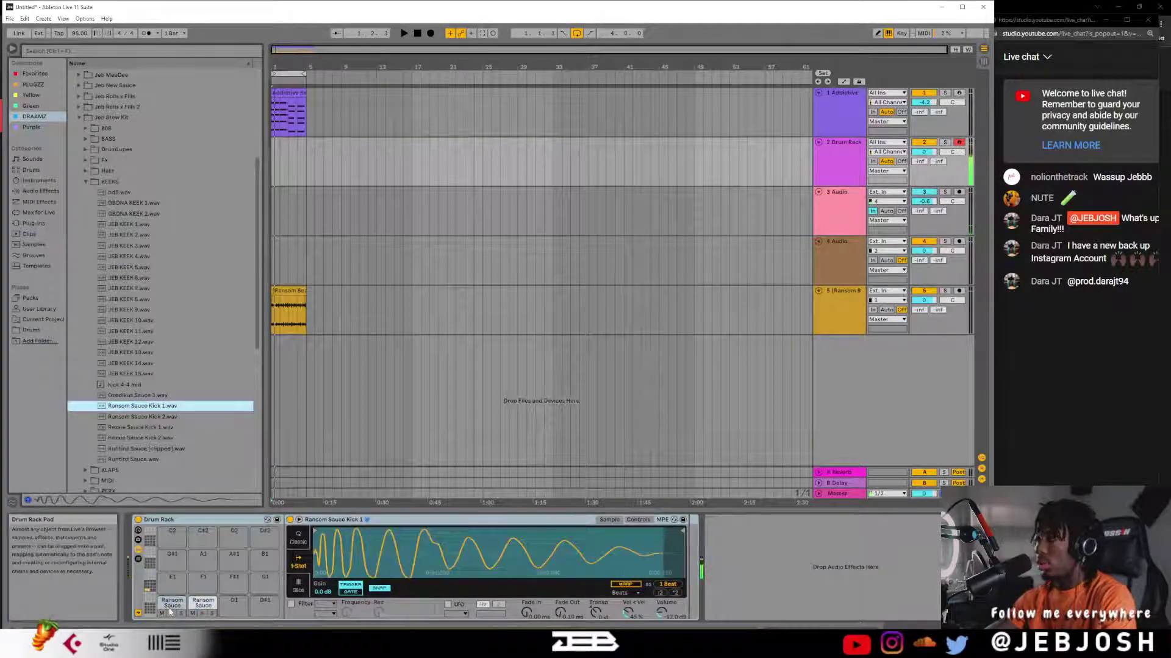
- Audition the kick and rim pads together by playing them alternately
key(w)
key(a)
key(w)
key(a)
key(w)
key(a)
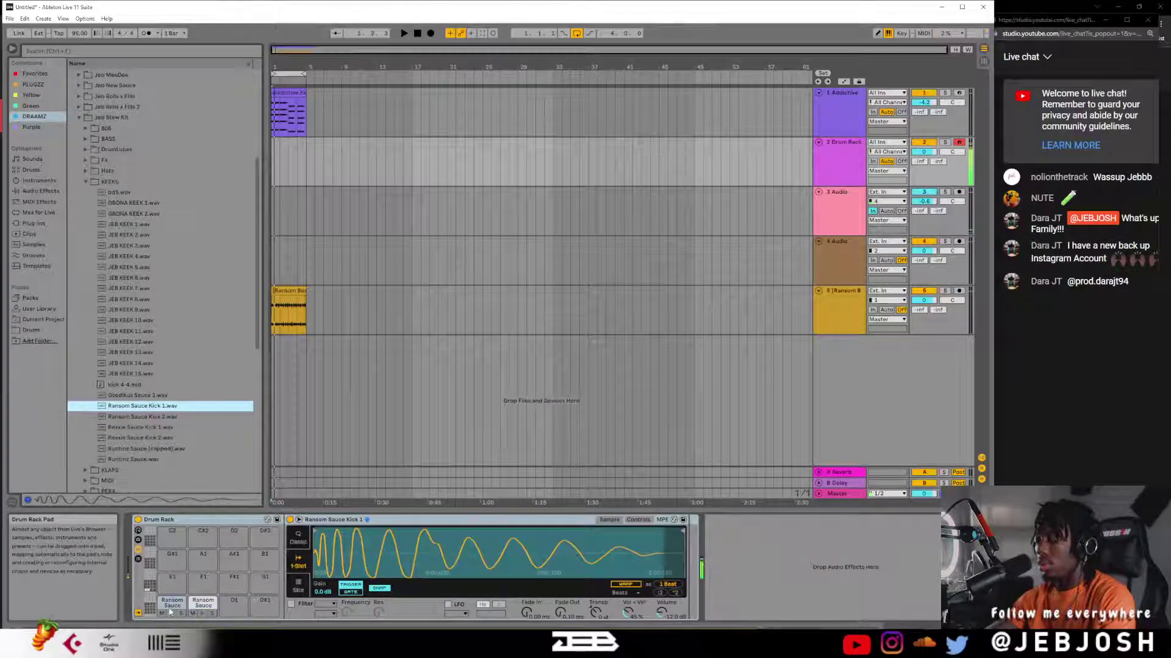
key(w)
key(a)
key(w)
key(a)
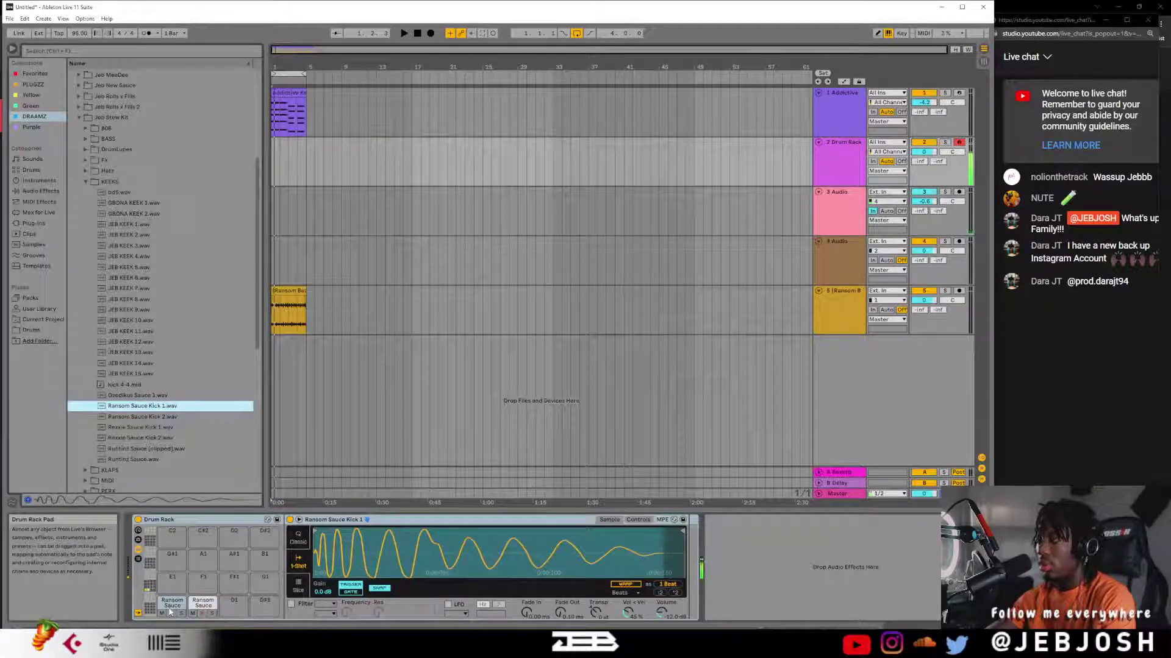
click(170, 611)
- Load "Ac_CongaA1.WAV" from the conga subfolder of the Jeb Stew Kit's PERX folder onto the D1 pad
click(89, 185)
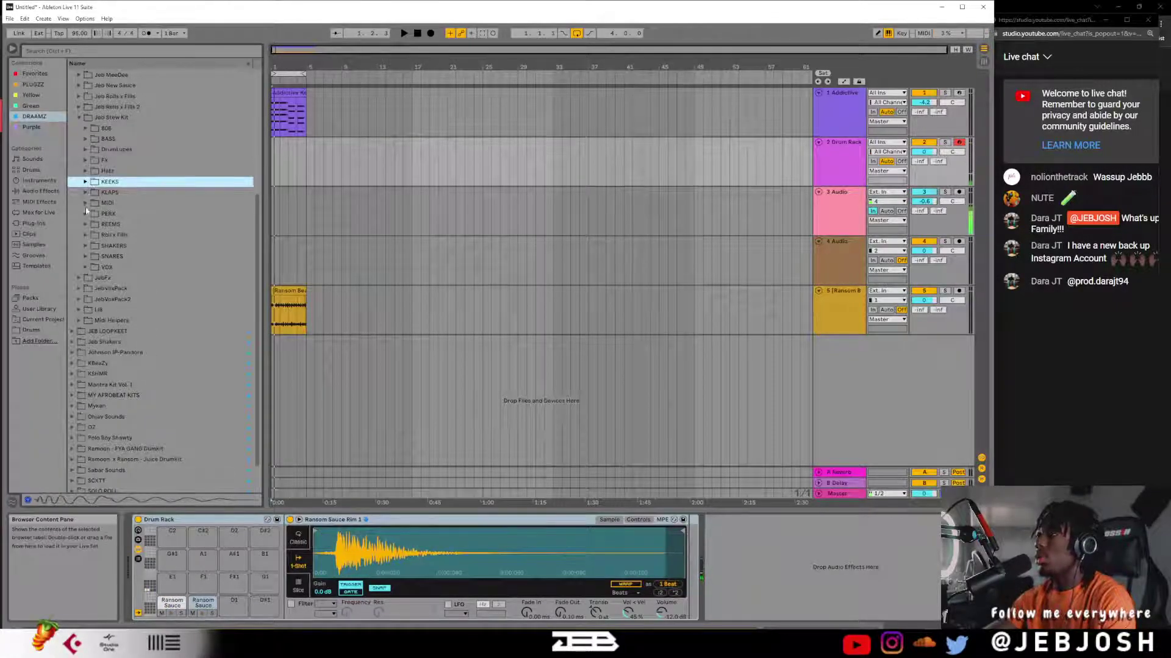
click(86, 214)
click(92, 225)
click(122, 258)
drag(123, 262, 242, 413)
drag(243, 610, 241, 610)
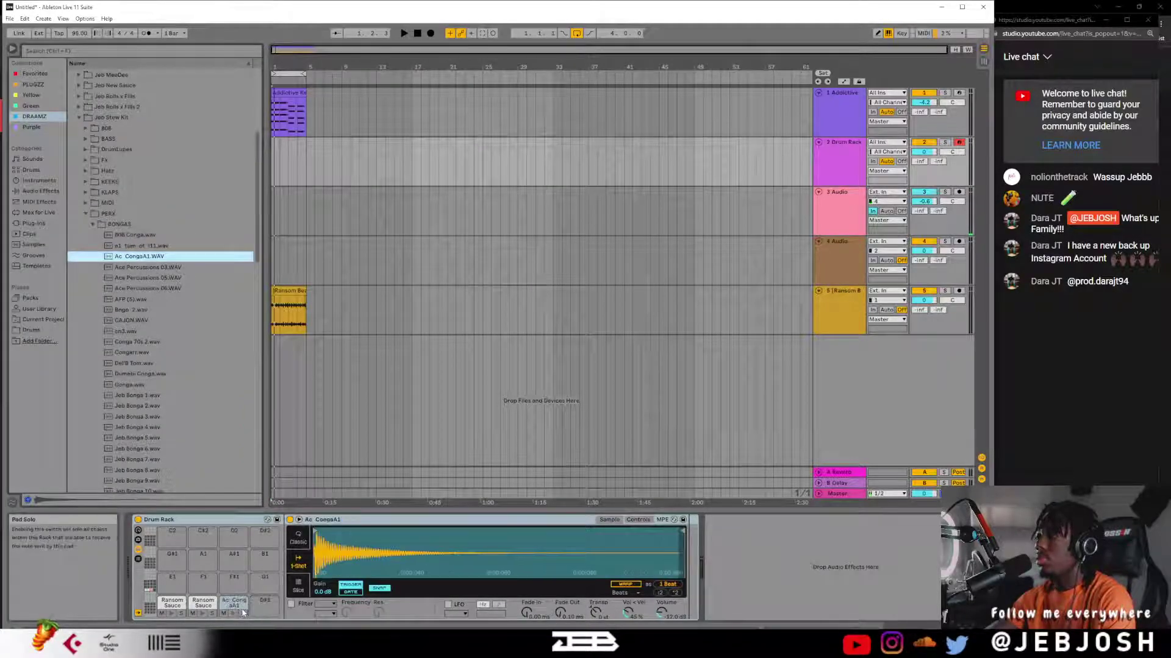
- Preview further conga samples and load "Jeb Bonga 1.wav" onto the D#1 pad
click(138, 342)
click(145, 374)
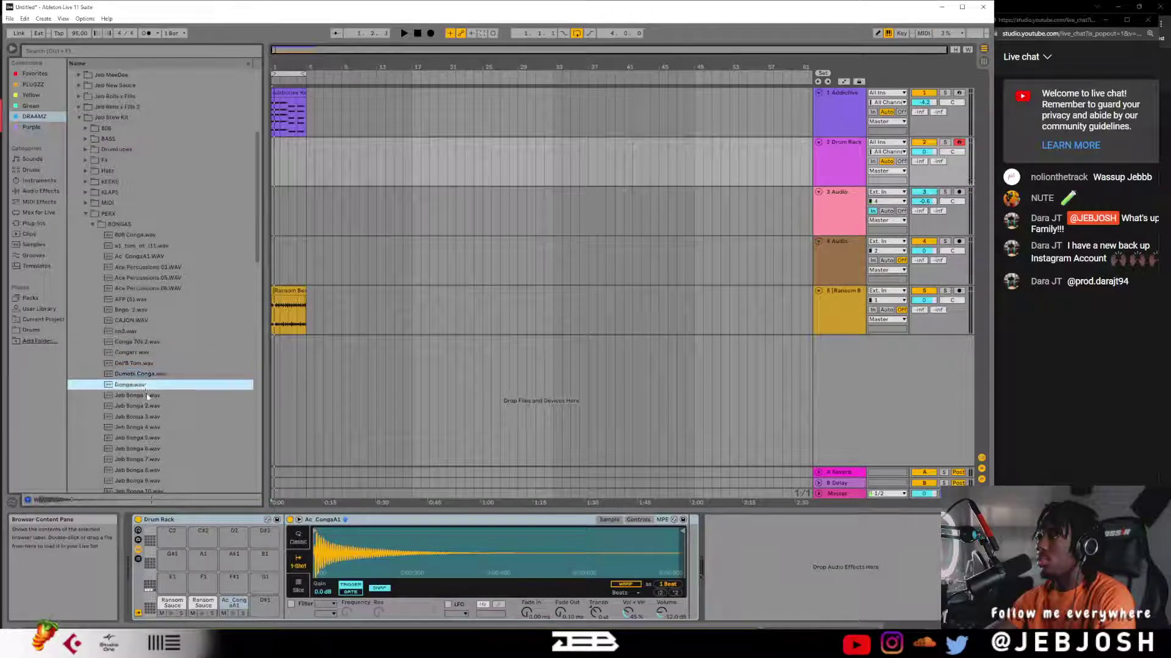
click(146, 395)
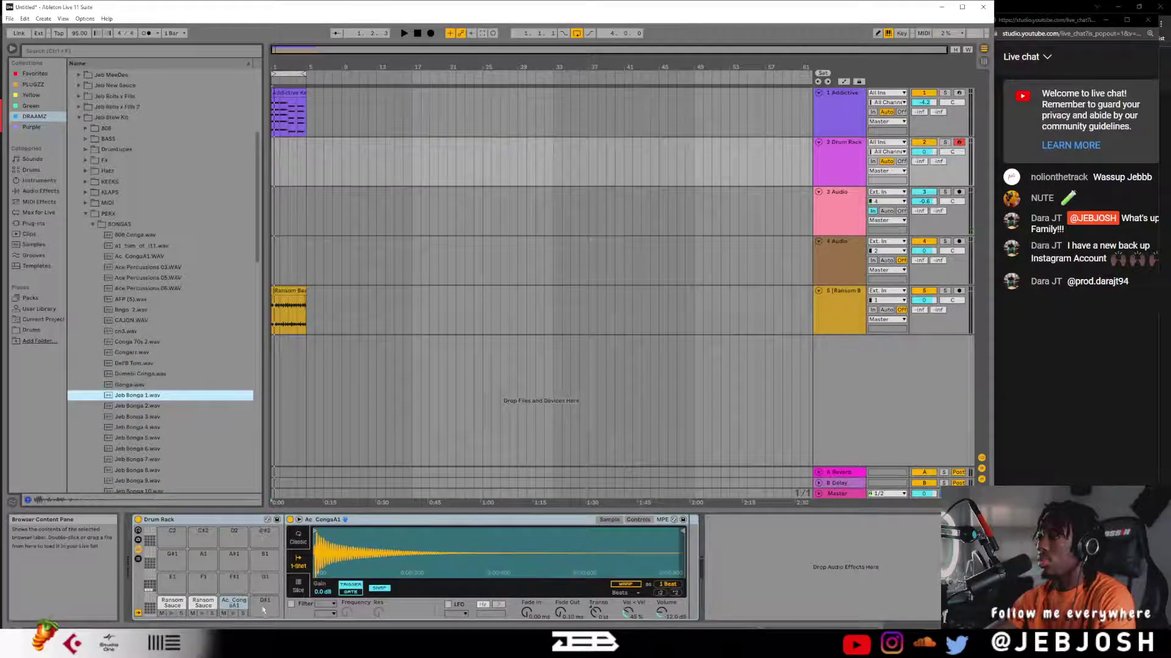
drag(263, 610, 263, 611)
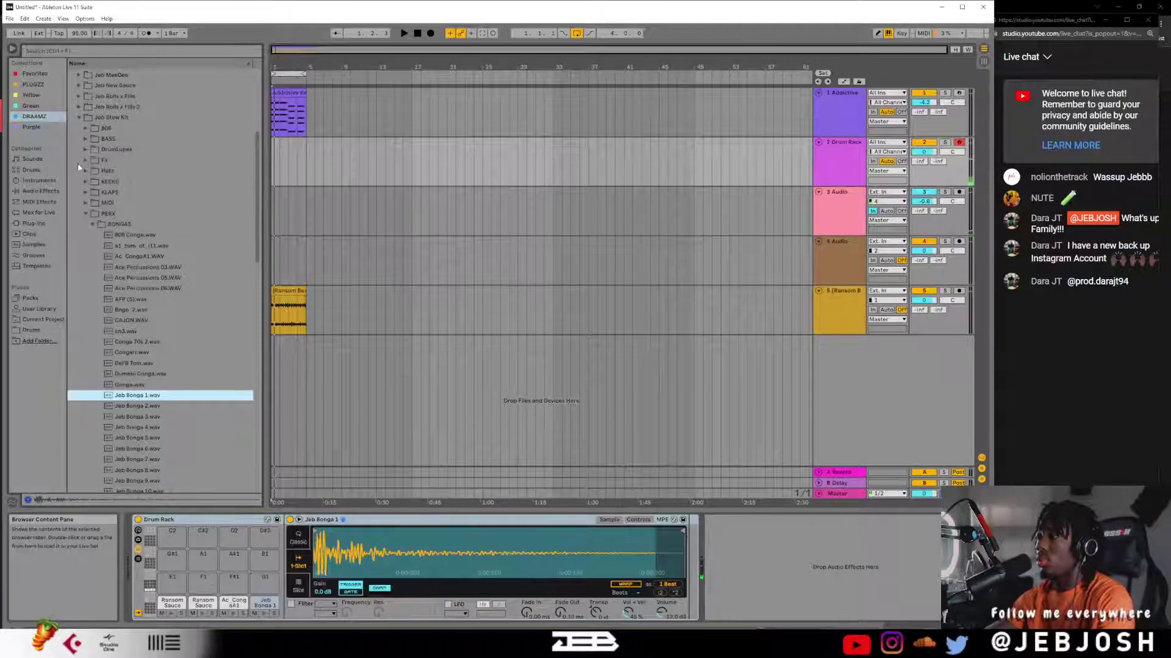
- From the Jeb GO TO Percussions samples folder, load "PC Afoxe Tap V01.aif" onto pad E1 and "PC Afoxe Tap V04.aif" onto pad F1
click(79, 119)
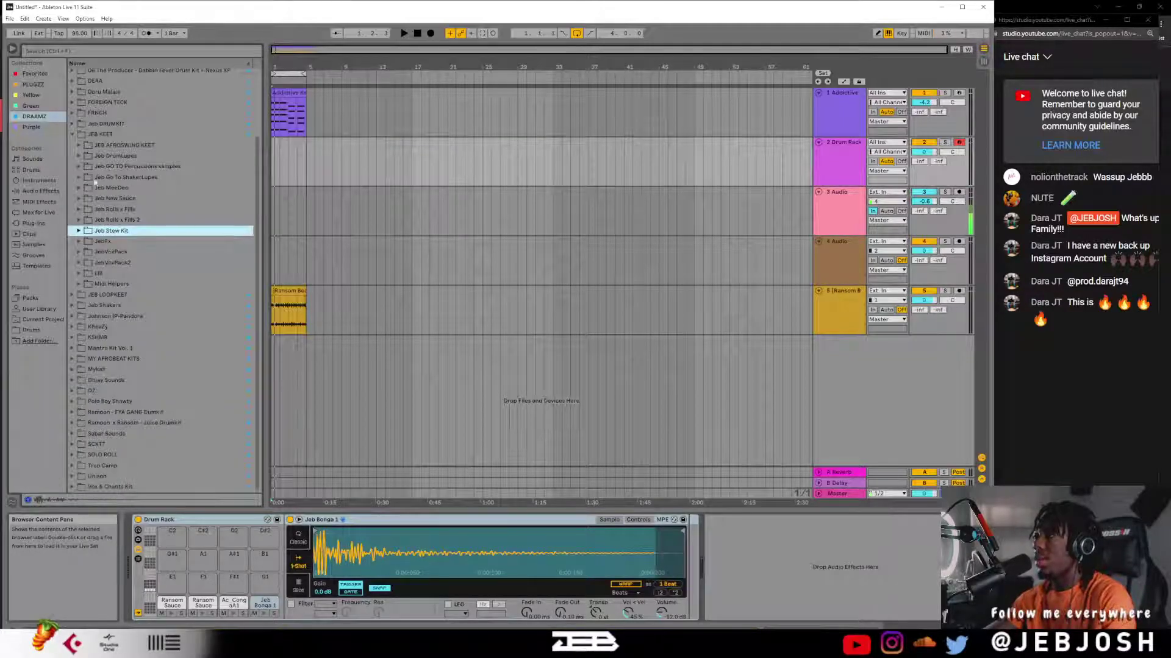
double_click(116, 166)
click(122, 253)
drag(122, 256, 168, 572)
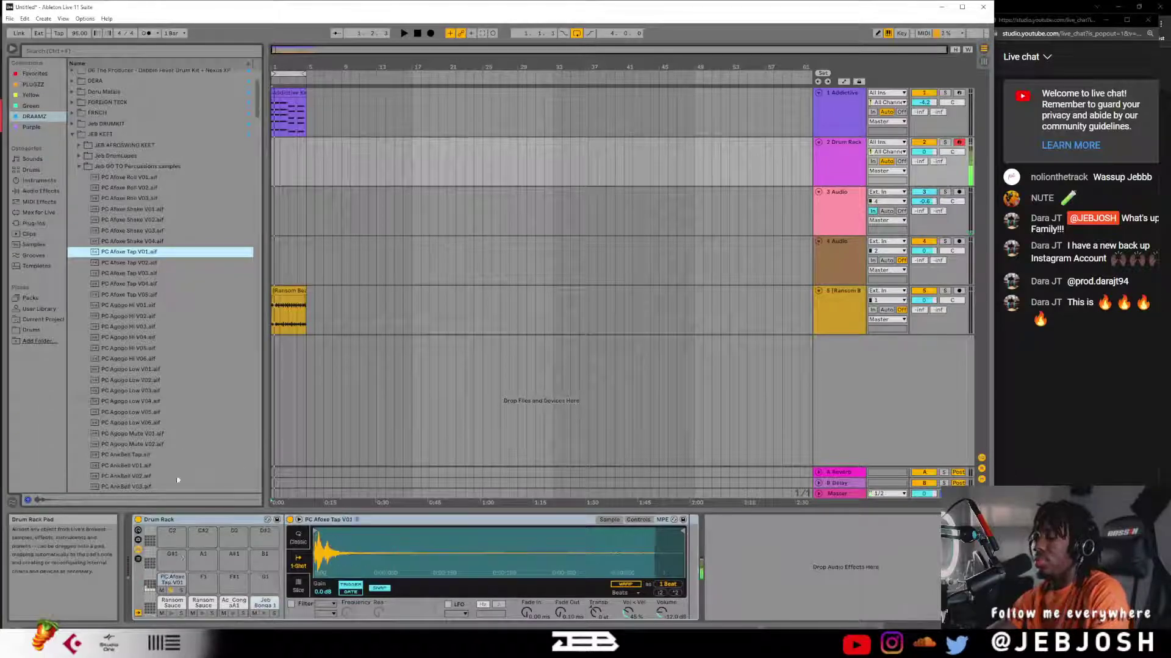
click(143, 285)
drag(202, 590, 199, 582)
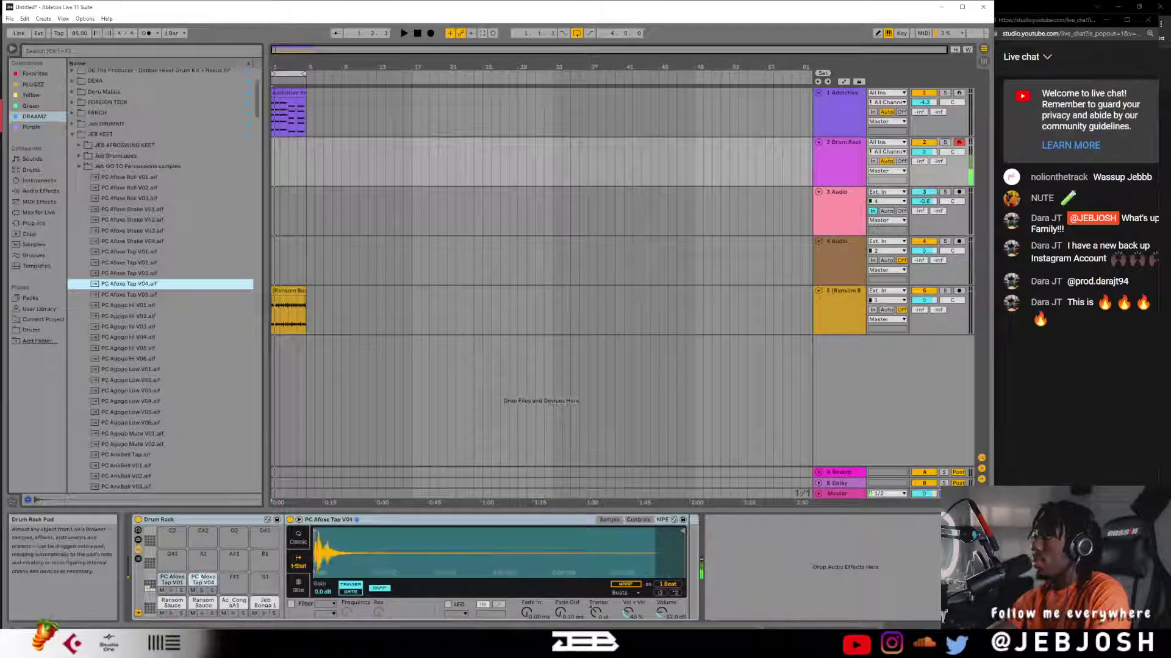
- Preview the agogo, bell and basket percussion samples and load "PC Basket 1 V02.aif" onto the F#1 pad
click(152, 370)
click(144, 423)
click(145, 445)
key(Down)
key(Down)
key(Down)
key(Down)
key(Down)
key(Down)
key(Down)
key(Down)
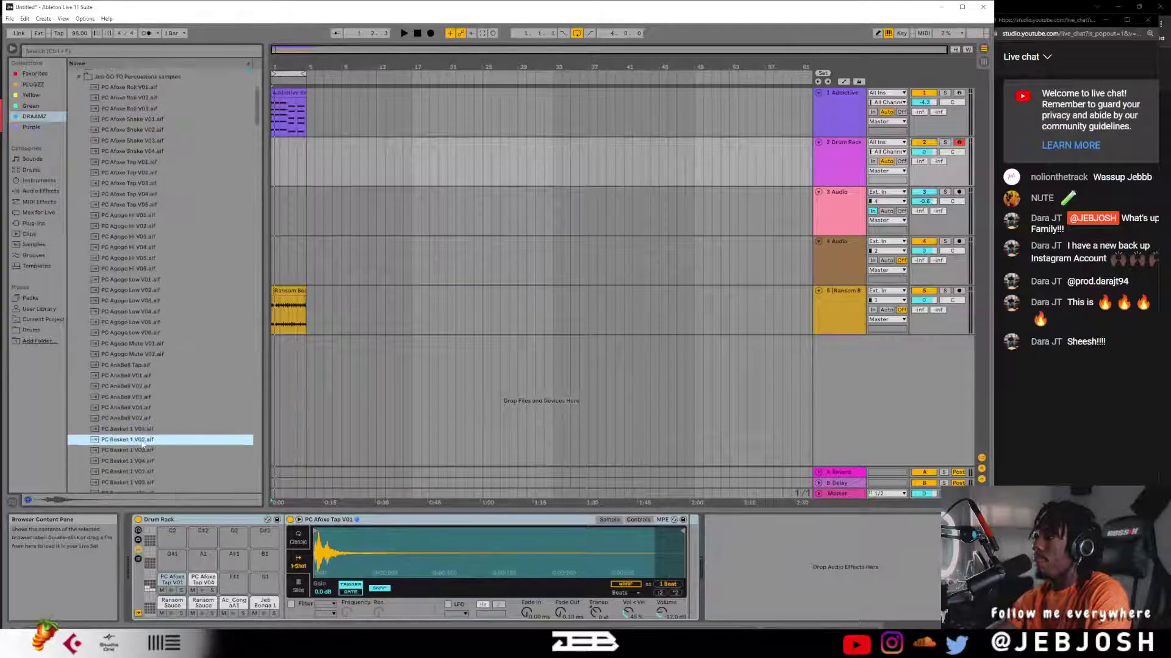
scroll(143, 444, down, 1)
drag(241, 584, 241, 586)
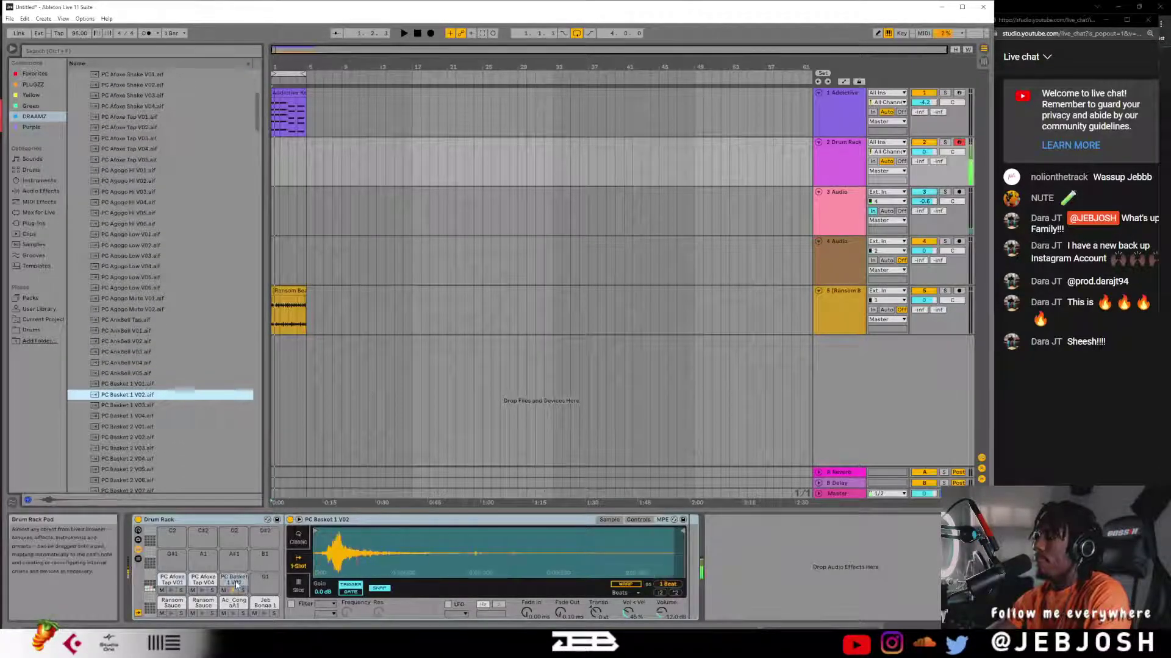
- Preview the PC Baya Mute percussion samples and load "PC Baya Mute LH V03.aif" onto the G1 pad
scroll(142, 432, down, 2)
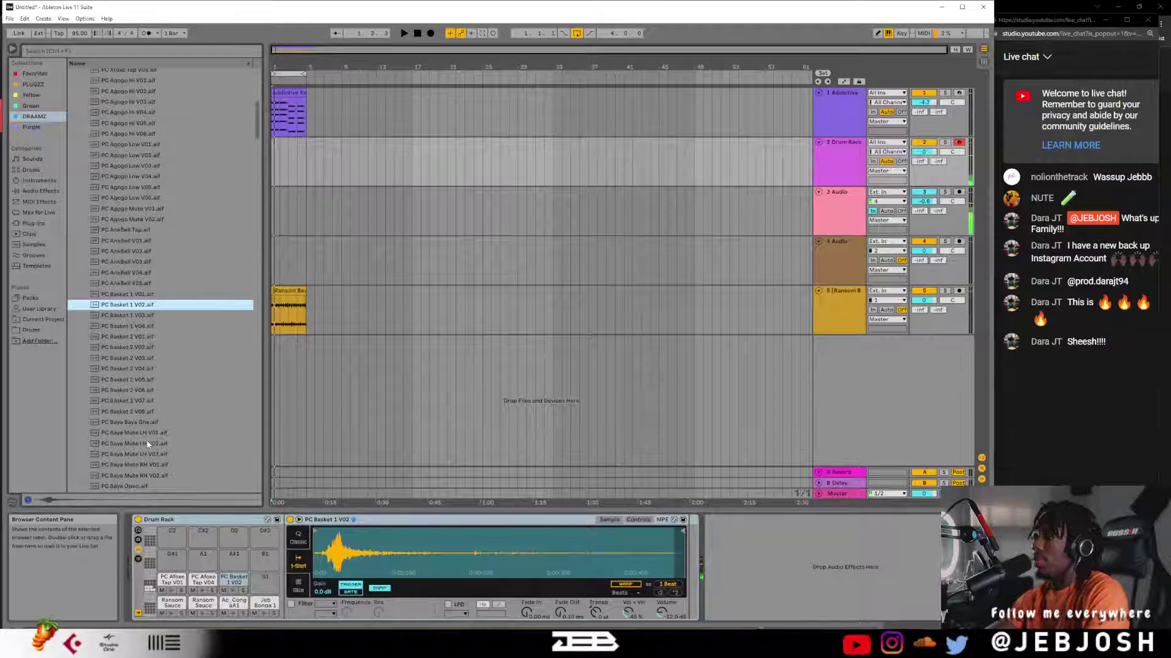
click(148, 444)
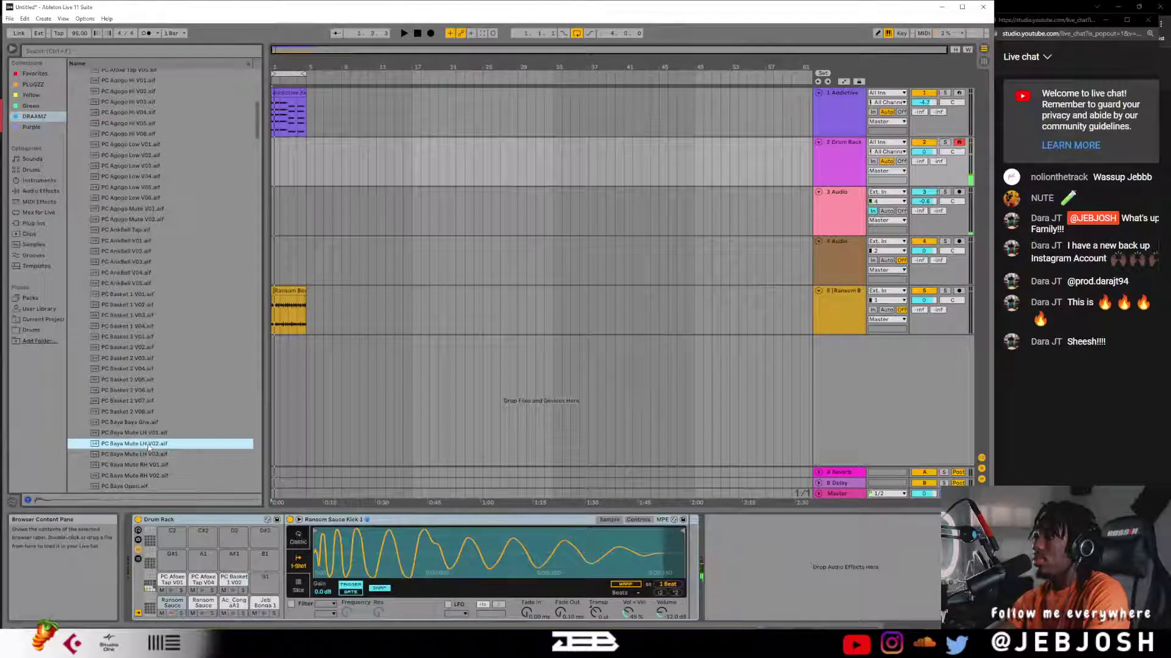
double_click(147, 444)
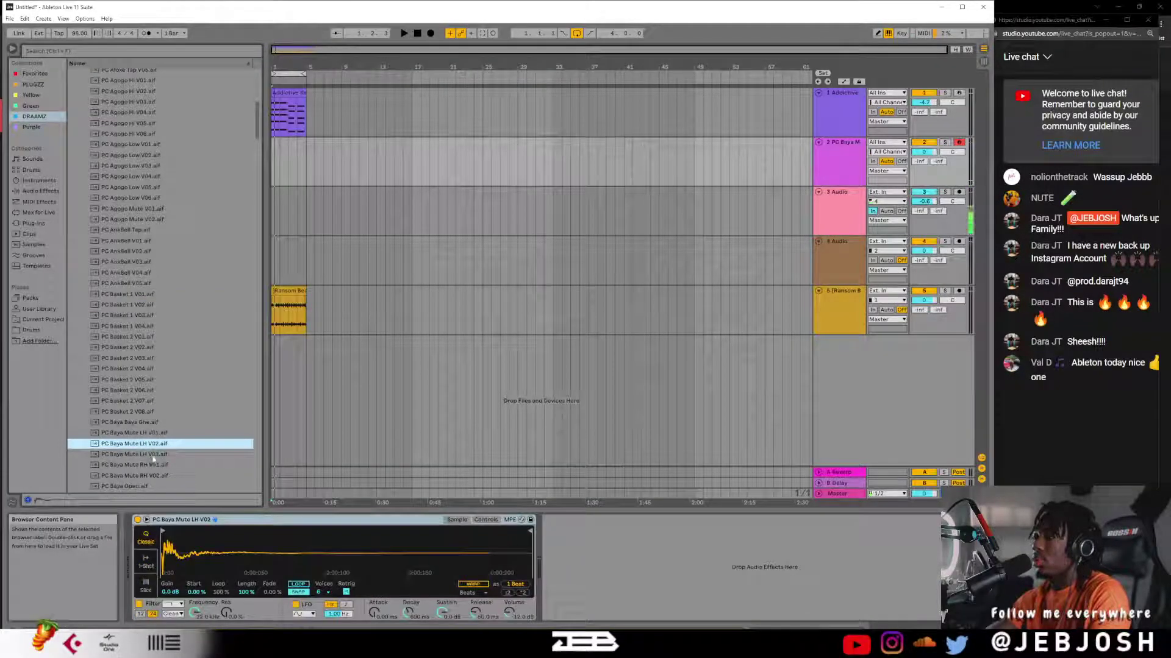
key(ctrl+z)
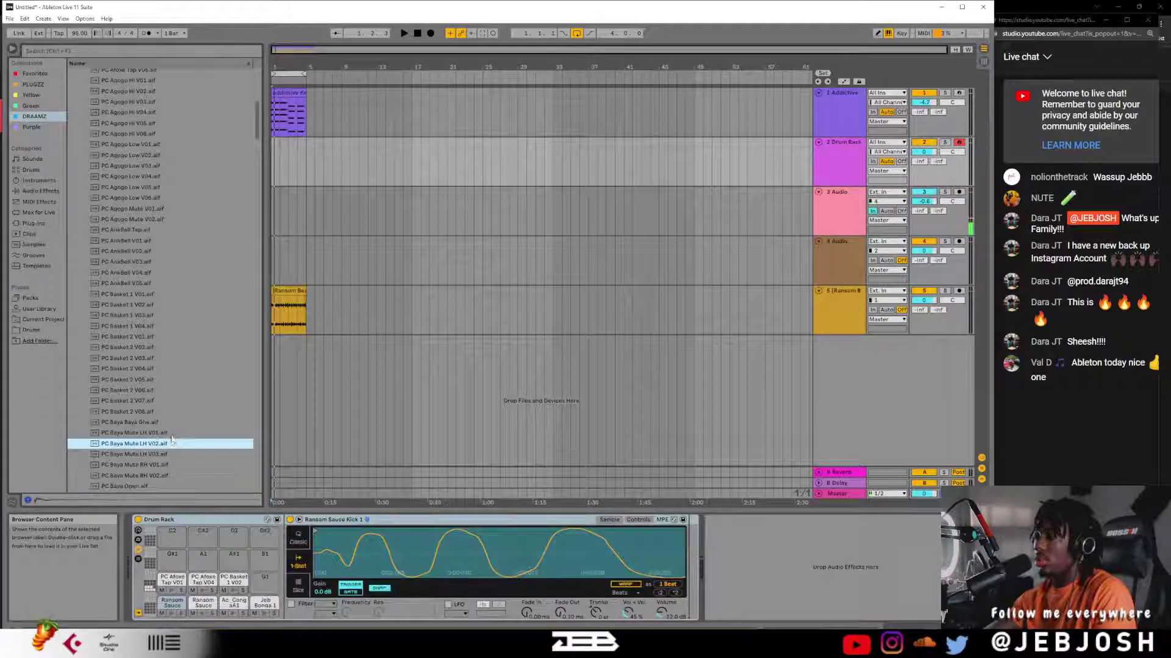
click(148, 456)
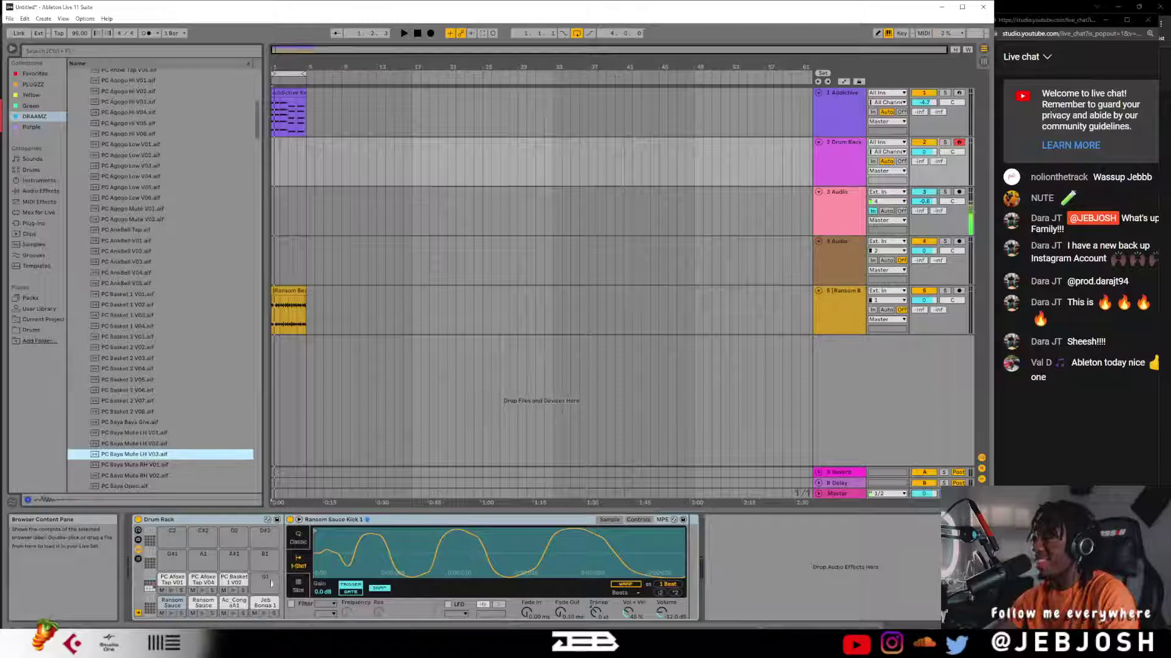
drag(271, 584, 266, 581)
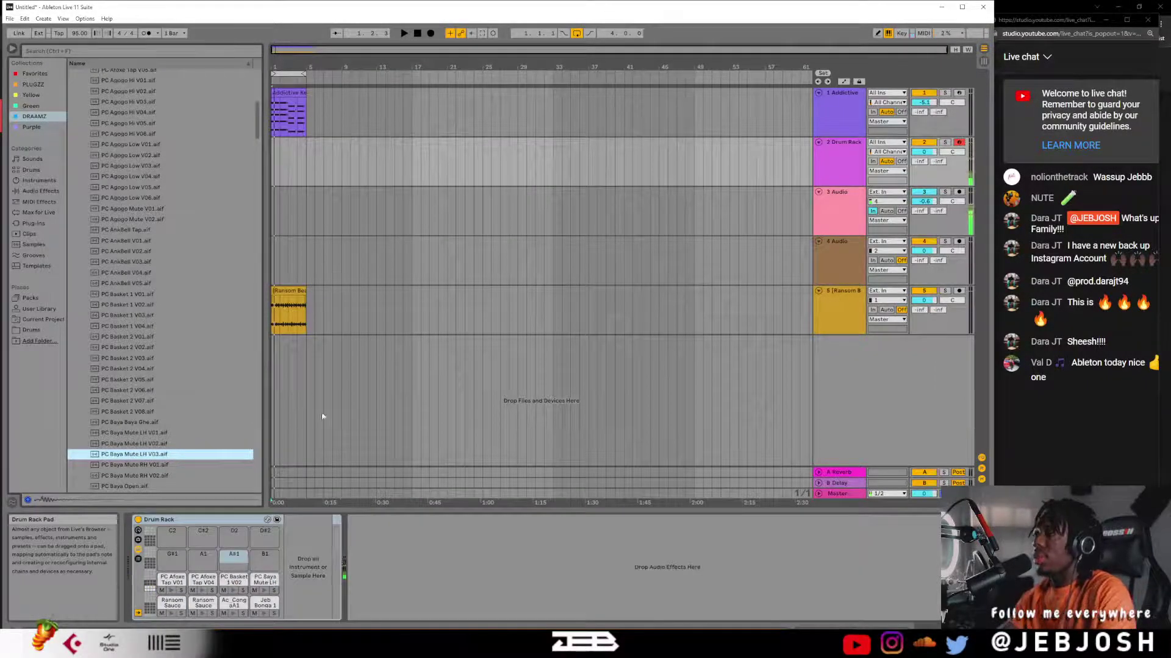
- Preview the PC Cuica samples further down the percussion folder and load "PC Cuica Low V01.aif" onto the G#1 pad
scroll(156, 308, down, 10)
scroll(156, 310, down, 14)
scroll(157, 313, down, 8)
drag(258, 233, 271, 346)
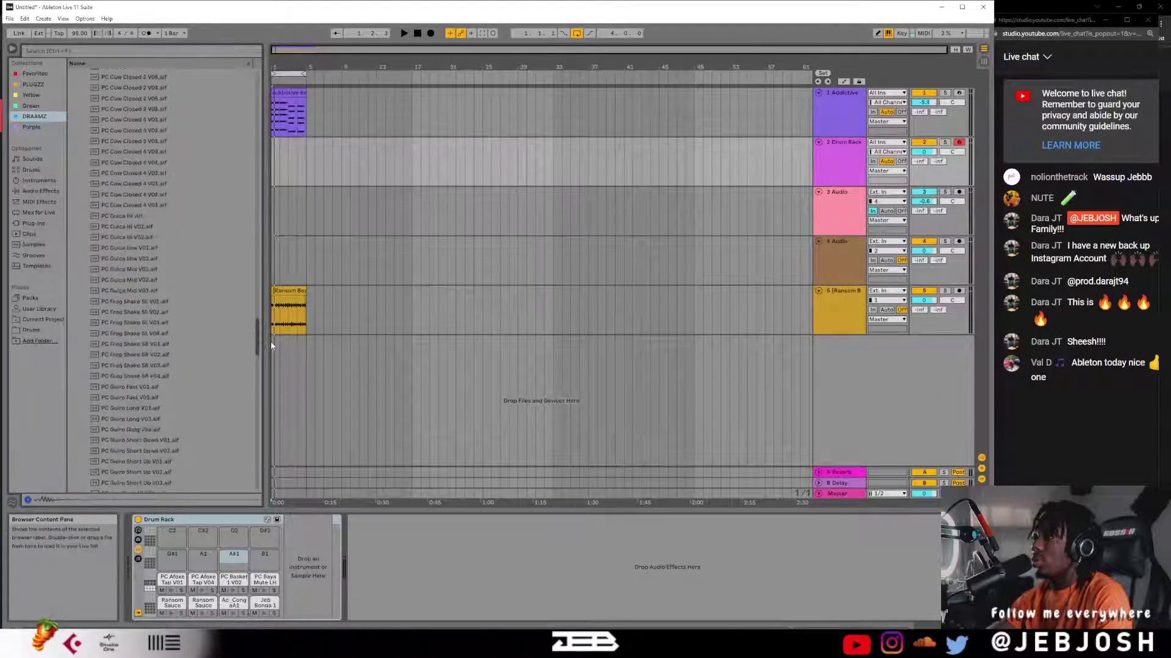
click(135, 239)
click(152, 261)
click(150, 247)
drag(157, 250, 174, 558)
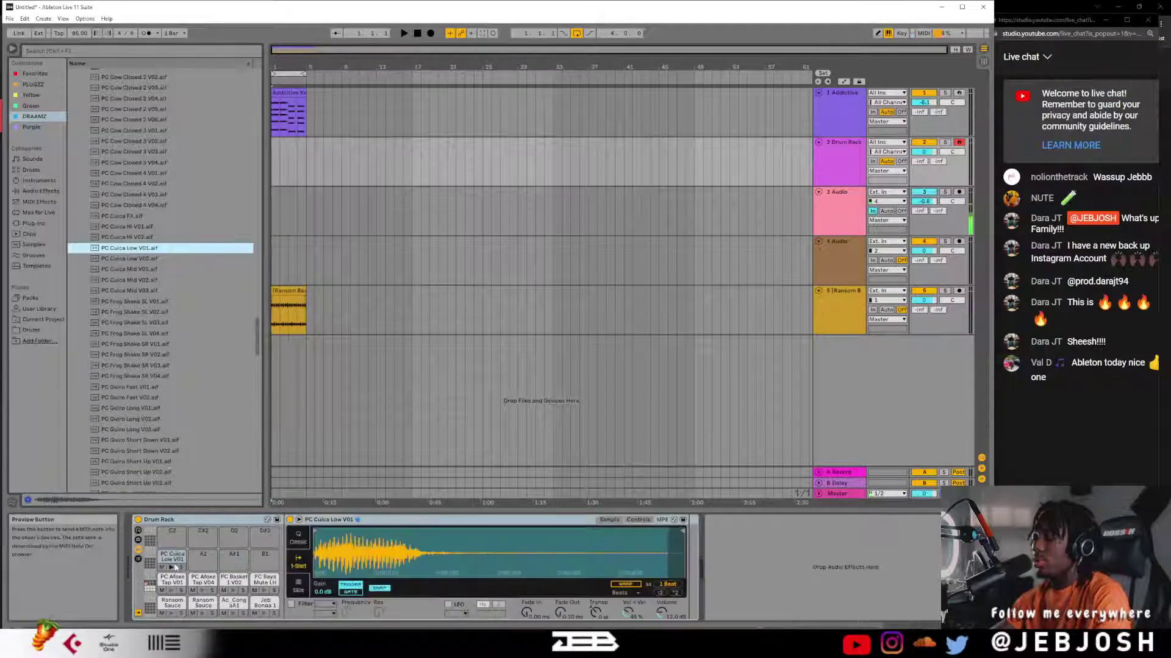
- Close the percussion samples folder, open JebVoxPack, preview its vocal samples and load "Ehh.wav" onto the A1 pad
drag(253, 332, 244, 92)
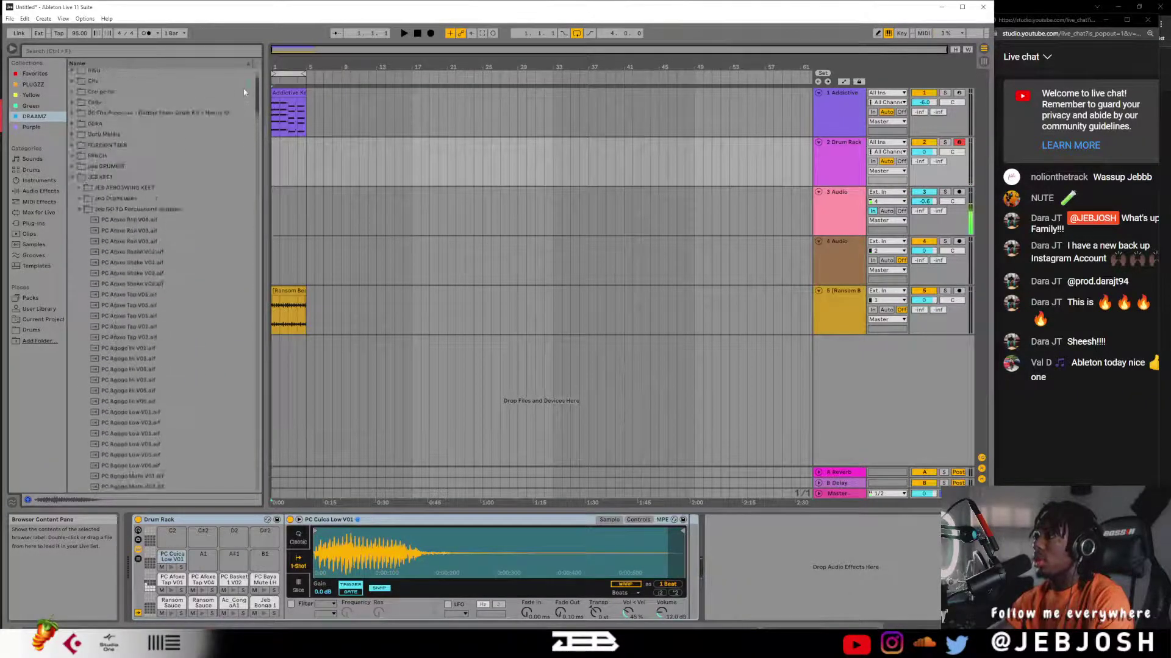
click(80, 209)
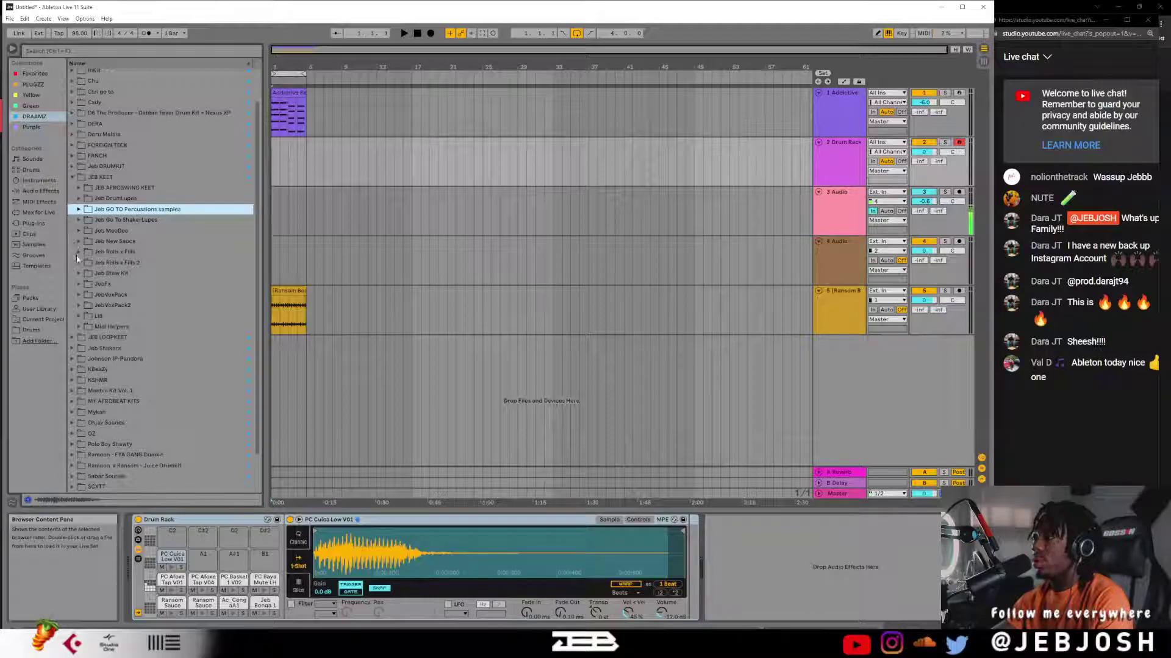
click(78, 294)
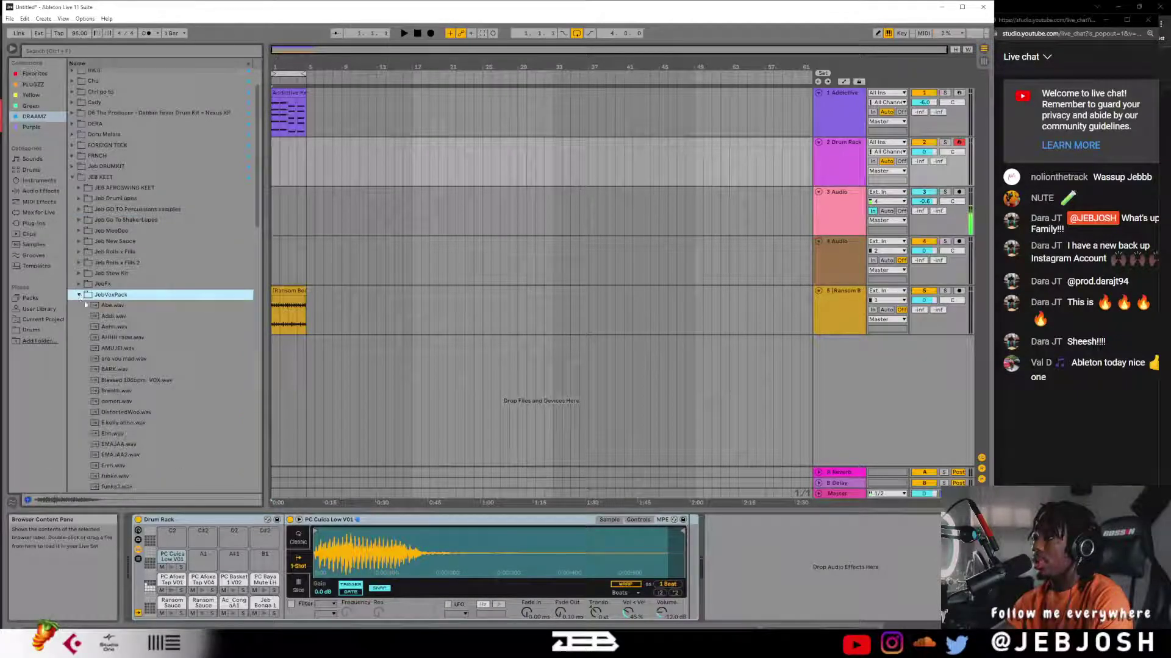
click(100, 338)
scroll(100, 337, down, 3)
click(114, 333)
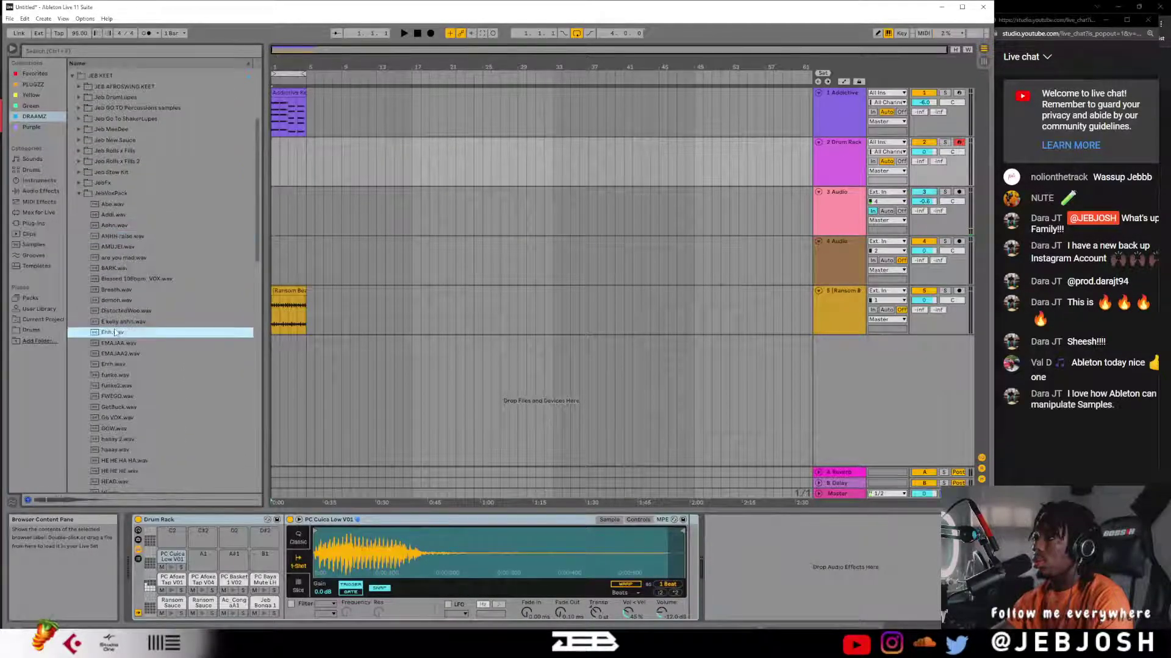
scroll(115, 332, down, 1)
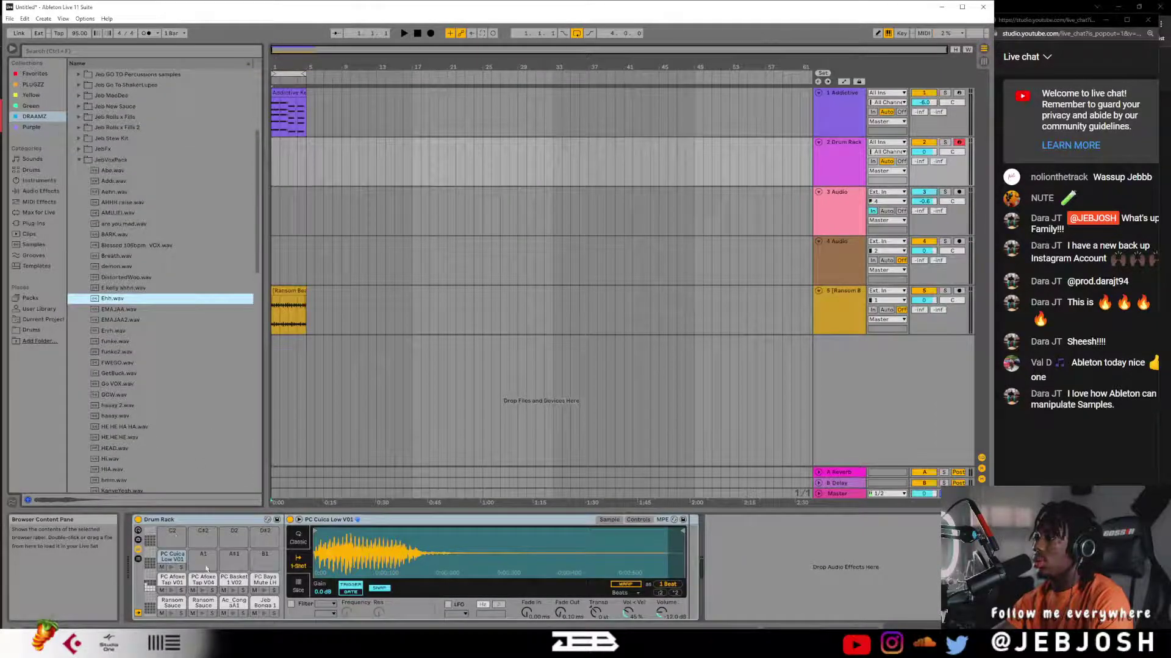
drag(208, 558, 210, 564)
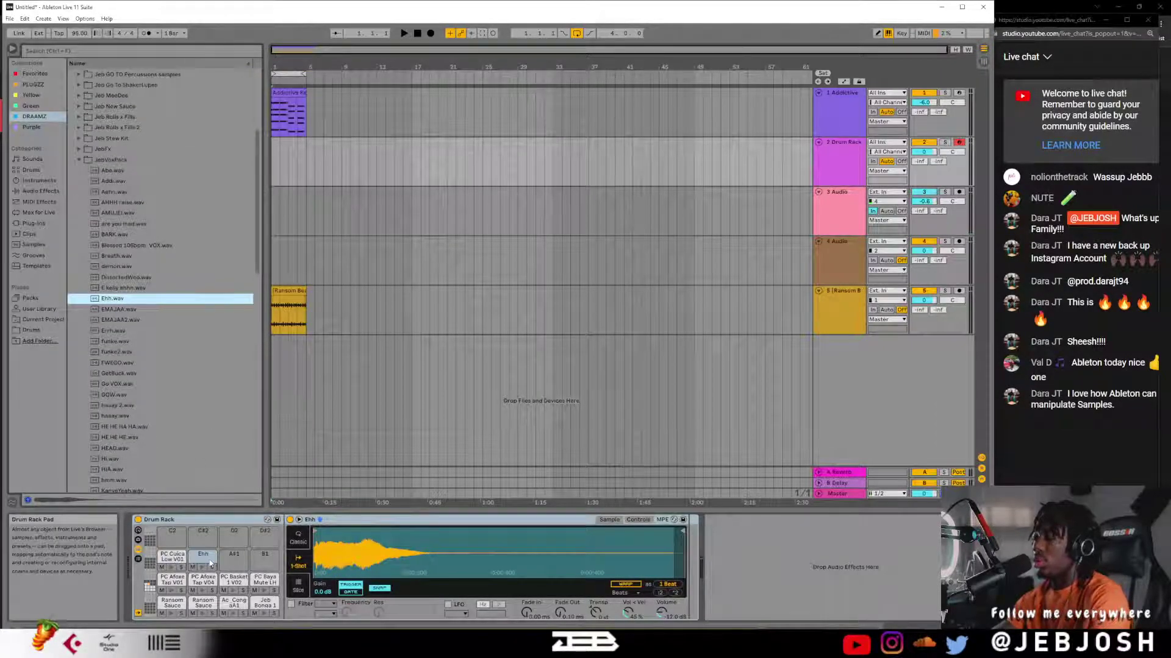
- Preview more JebVoxPack vocals and load "FWEGO.wav" onto pad A#1 and "Hi.wav" onto pad B1
click(115, 342)
click(123, 364)
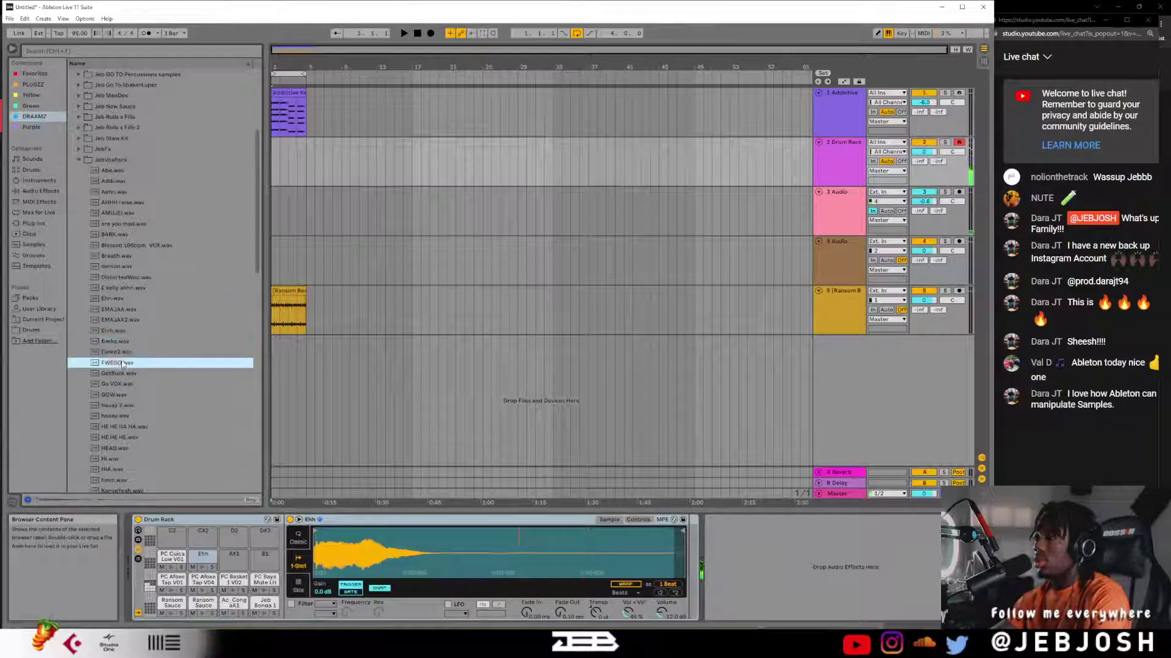
drag(125, 363, 234, 558)
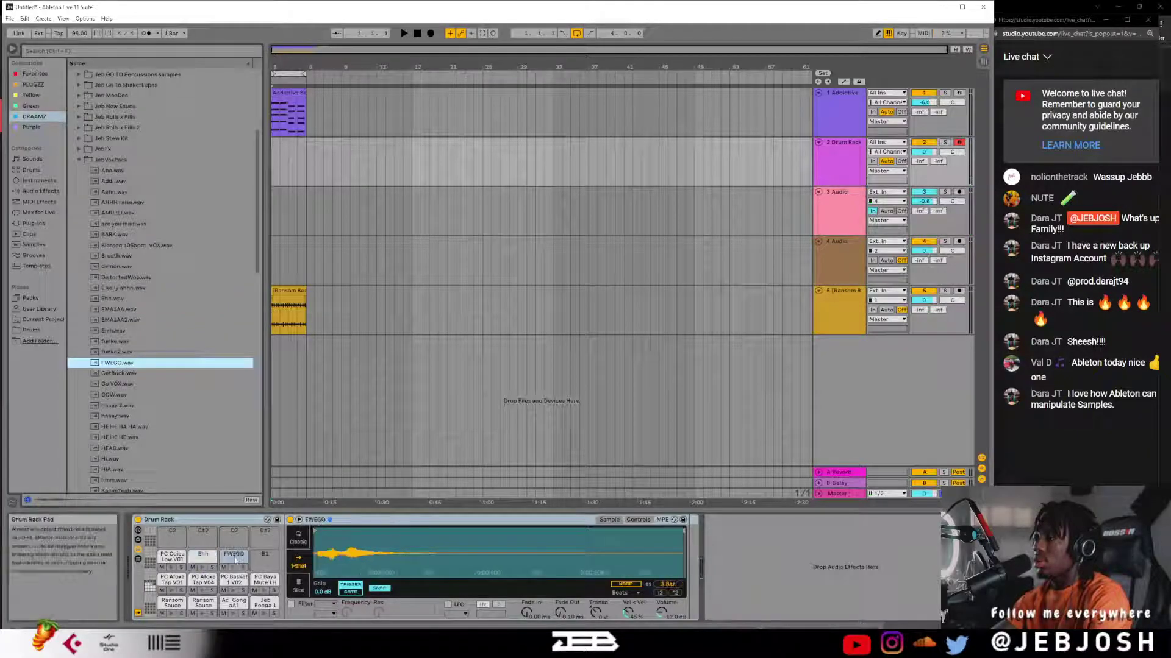
click(111, 417)
scroll(112, 420, down, 1)
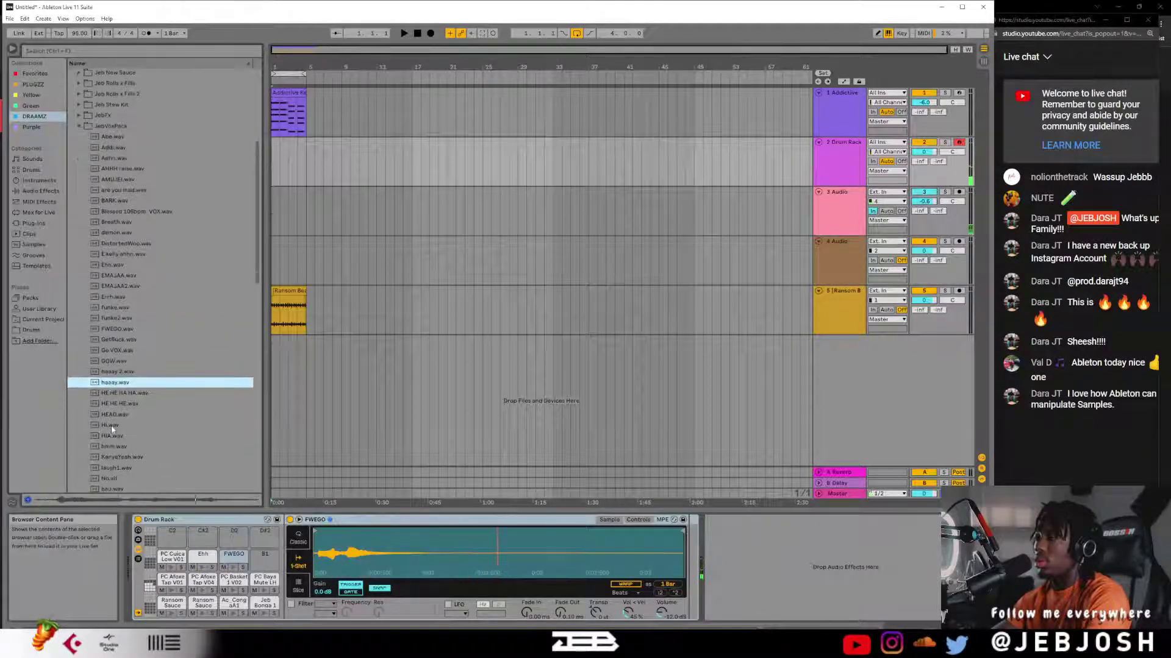
click(111, 427)
scroll(111, 430, down, 1)
drag(115, 393, 266, 557)
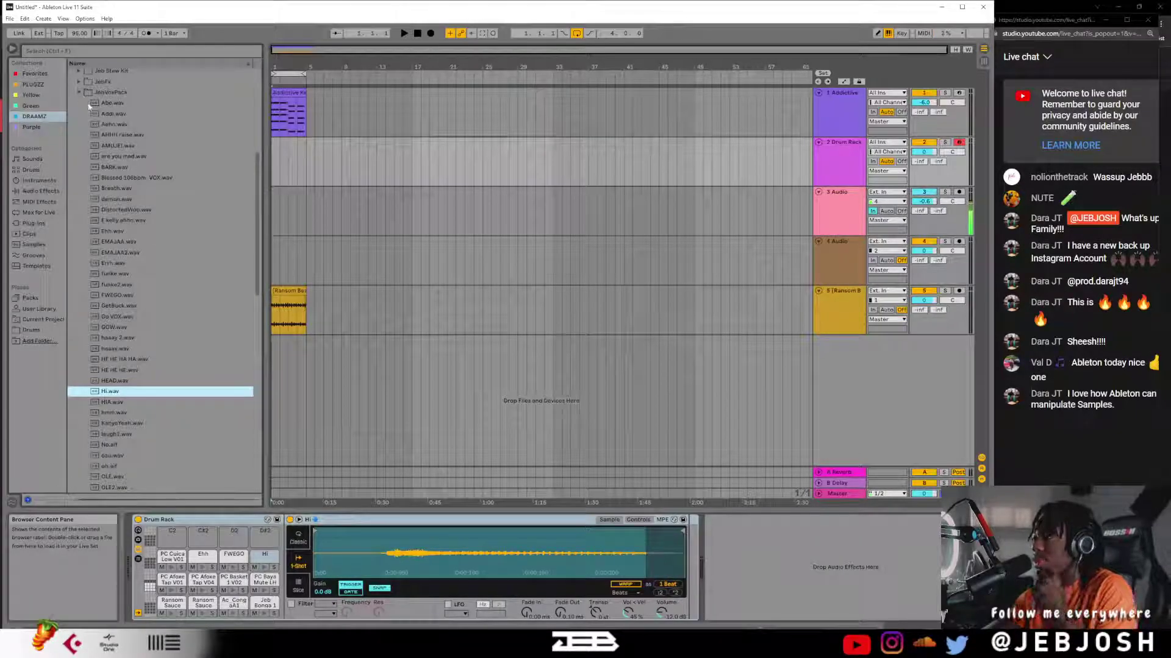
- Browse and preview the remaining JebVoxPack vocal samples and load "UUM.wav" onto the C2 pad
scroll(119, 189, down, 5)
scroll(119, 192, down, 4)
scroll(118, 206, down, 2)
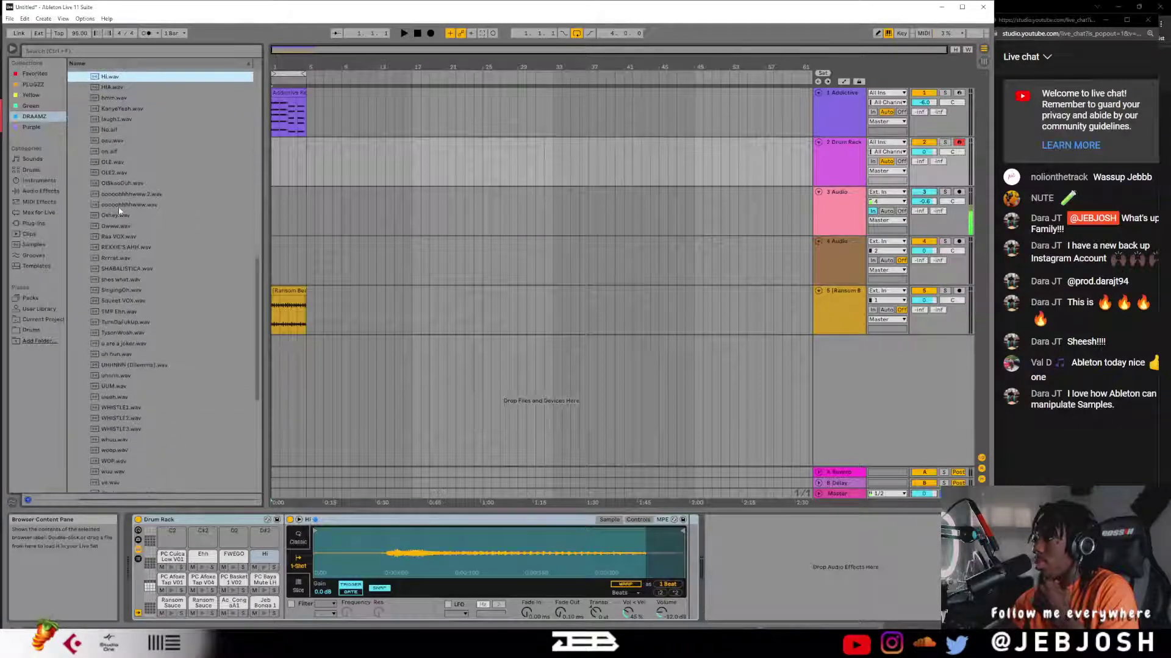
scroll(119, 210, down, 2)
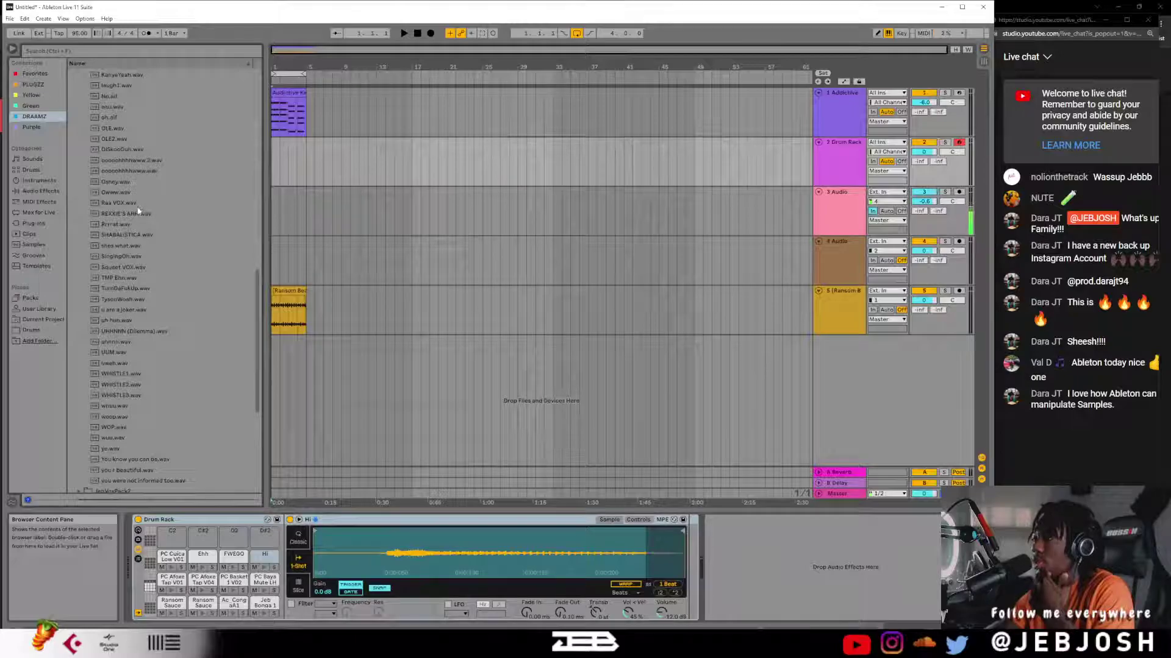
click(96, 183)
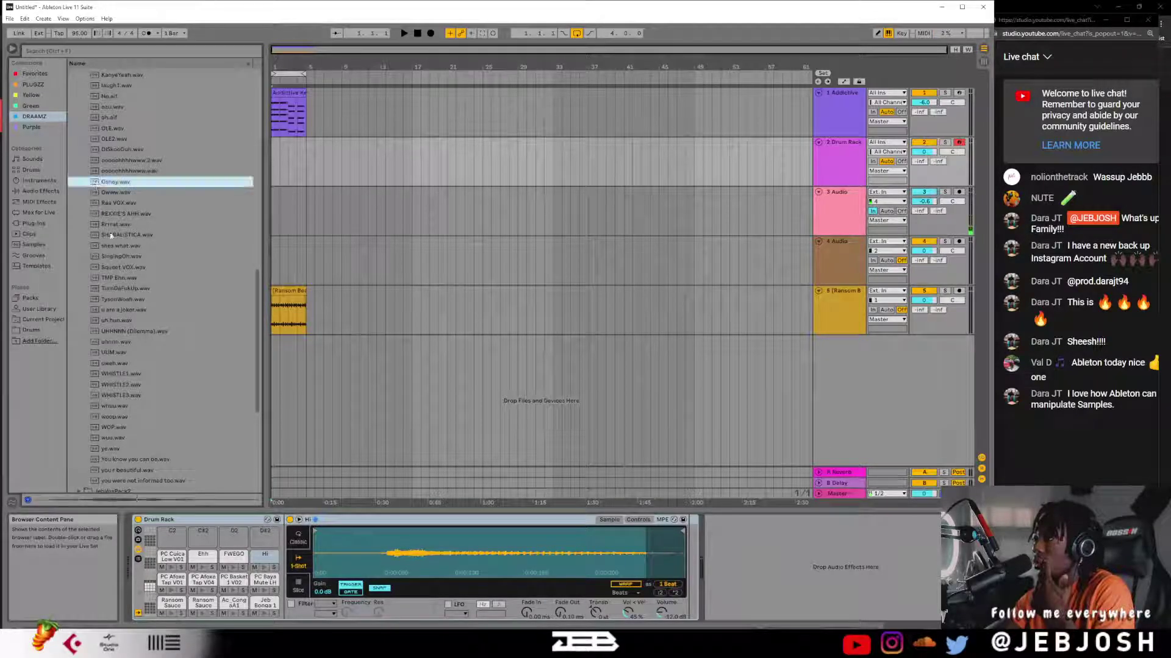
scroll(111, 237, down, 3)
click(118, 319)
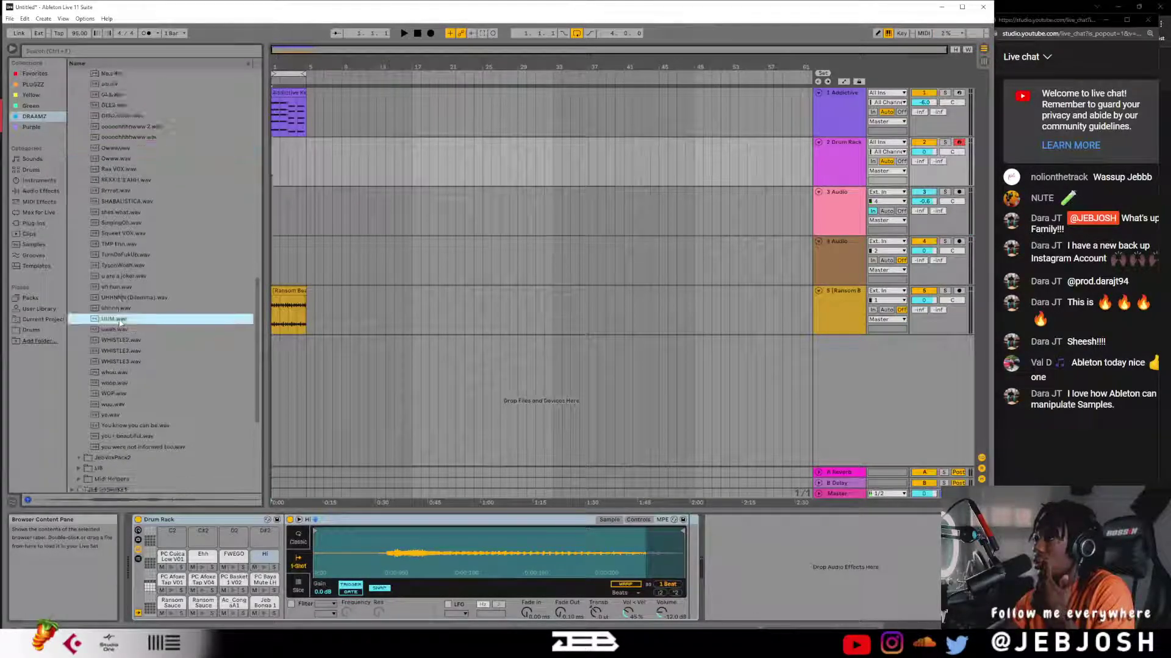
click(118, 328)
drag(115, 318, 175, 537)
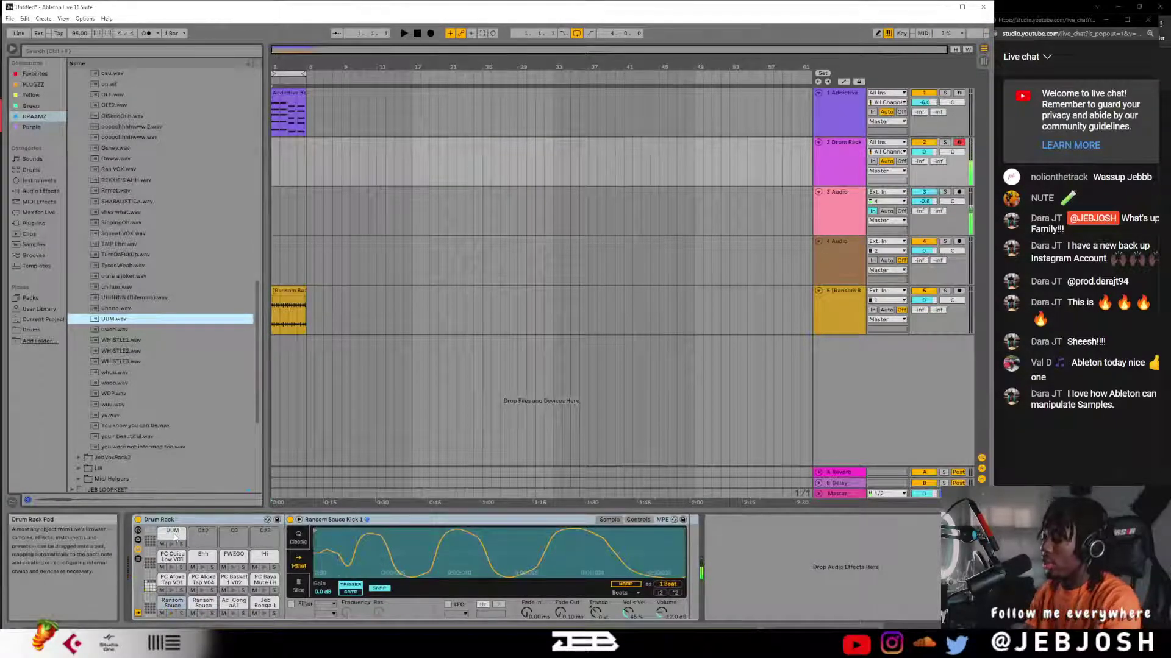
- Rehearse the drum pads over the playing loop and record a four-bar kick, rim and percussion pattern on the Drum Rack track
key(space)
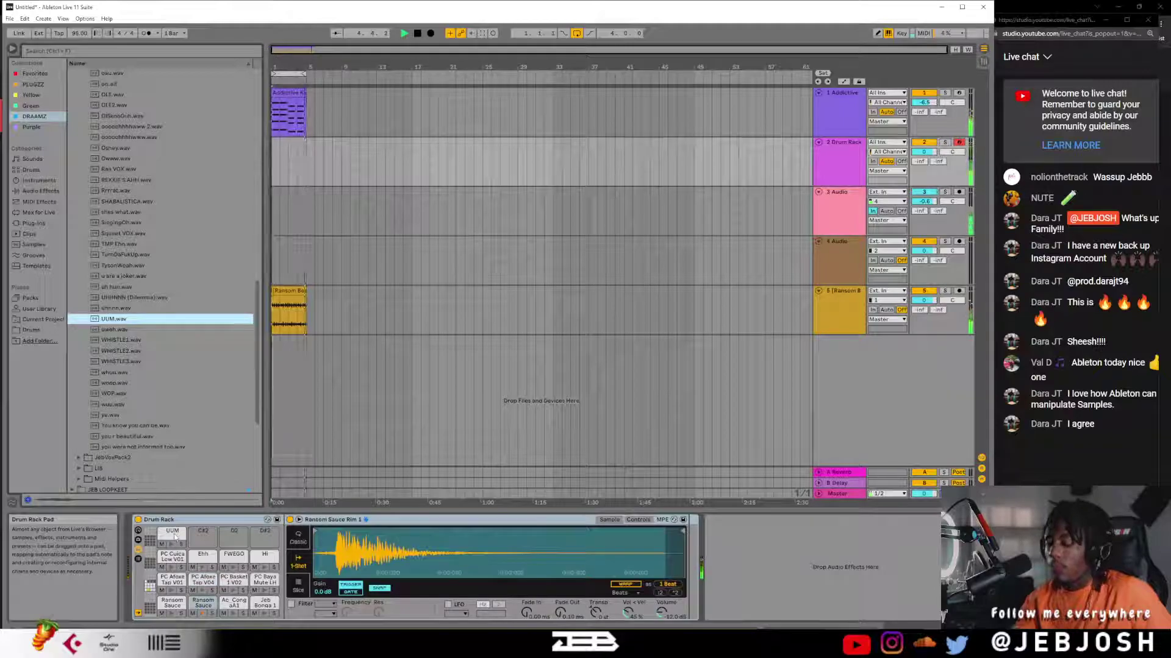
key(space)
key(F9)
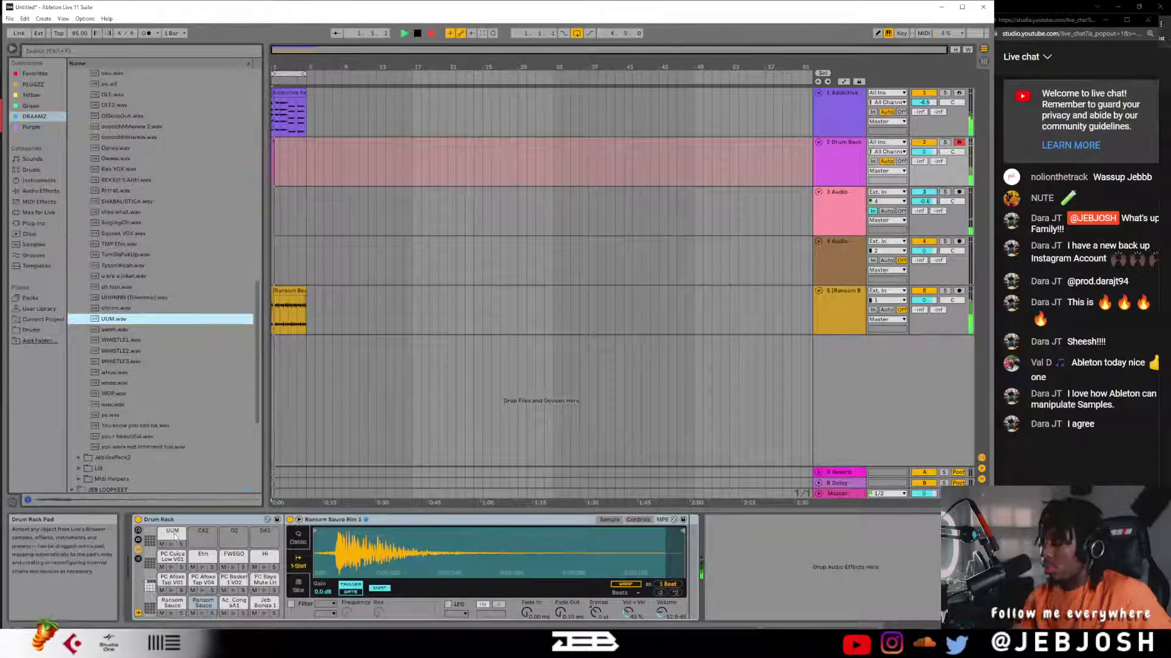
key(space)
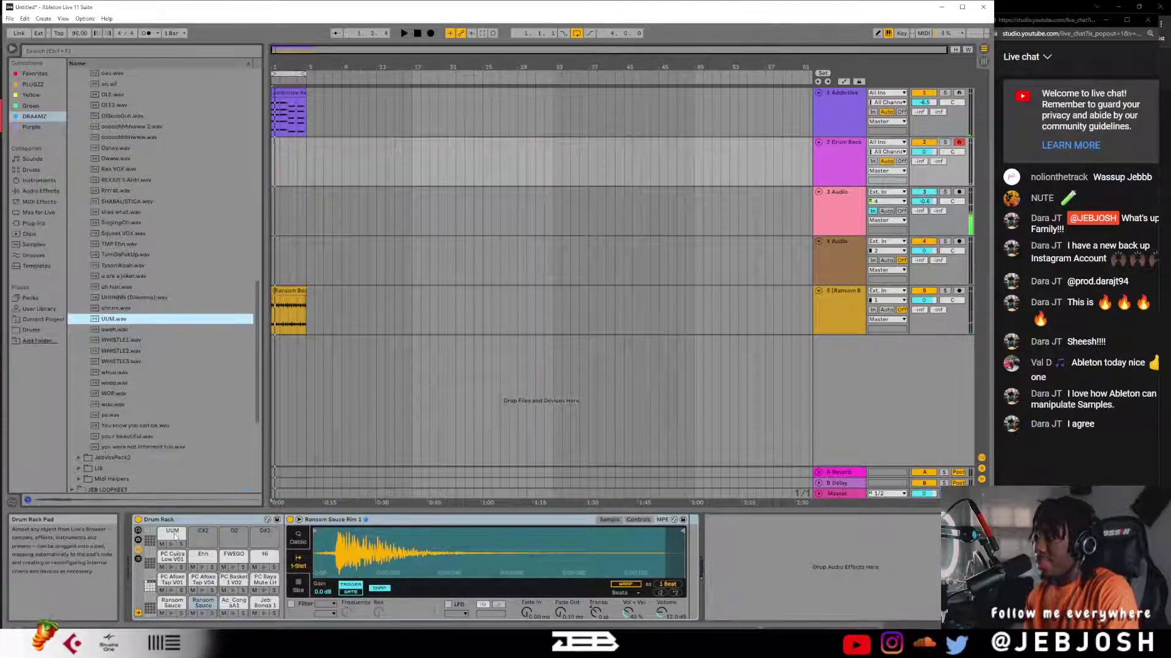
key(F9)
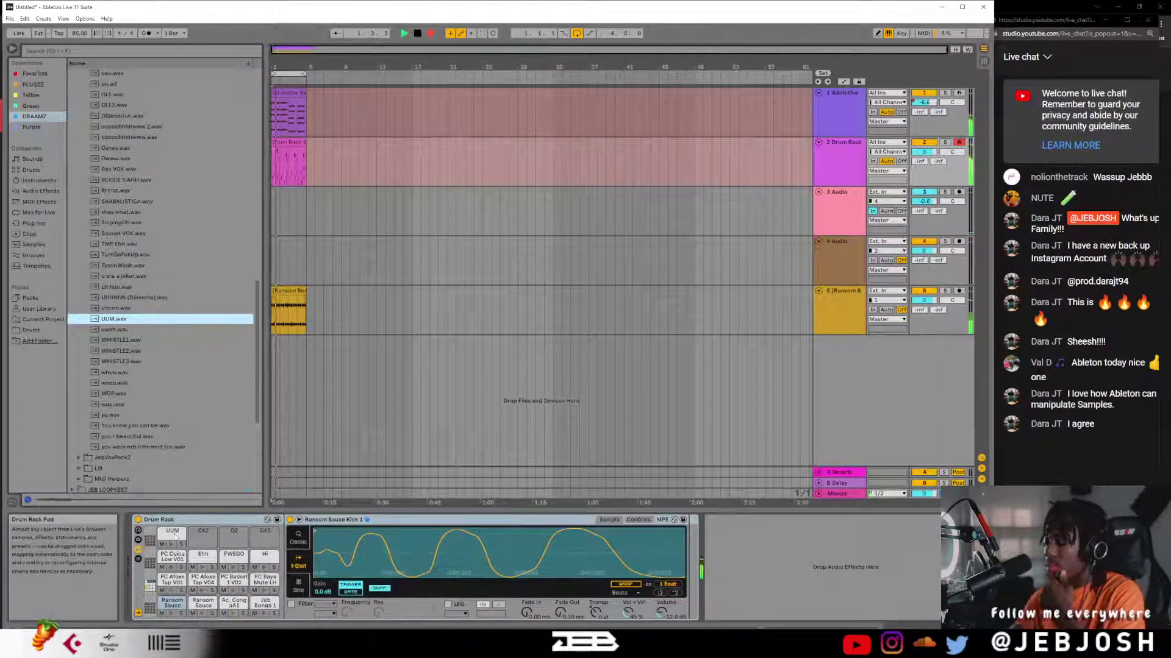
key(F9)
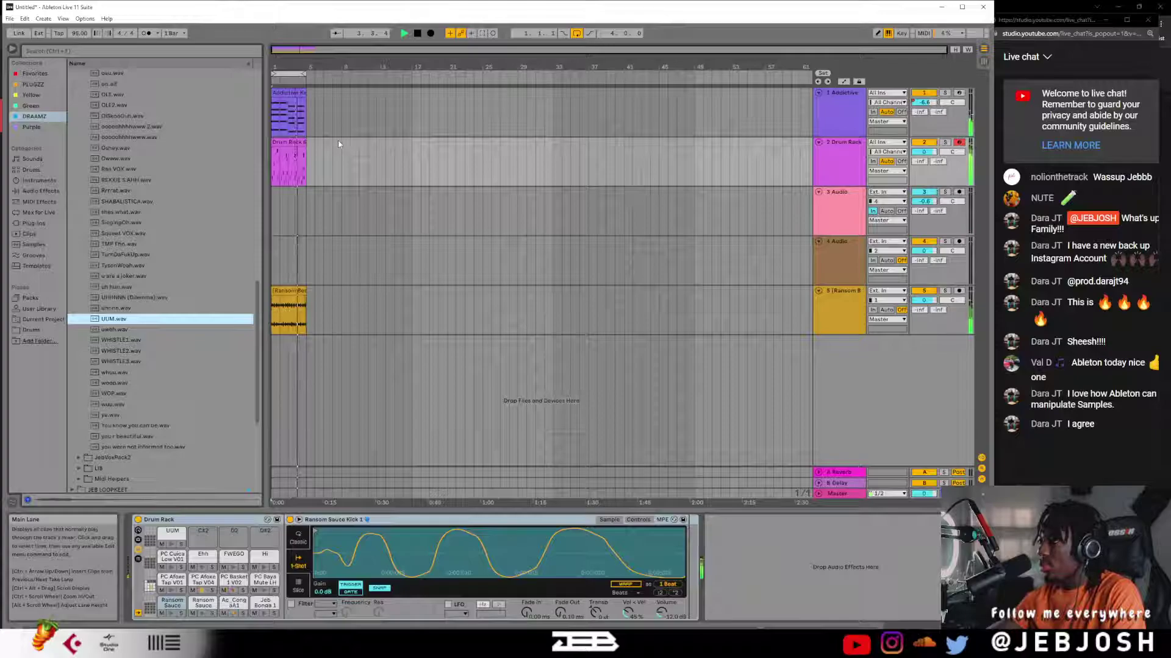
click(840, 205)
key(space)
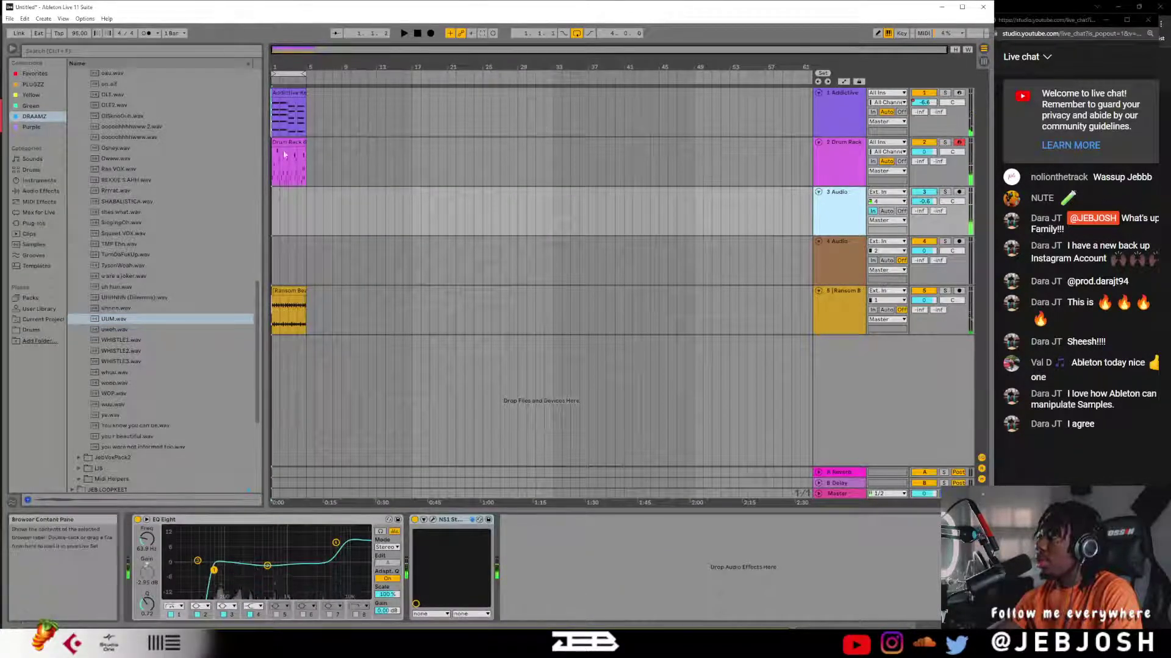
- Open the recorded Drum Rack clip in the note editor and consolidate it into a single four-bar clip
double_click(283, 155)
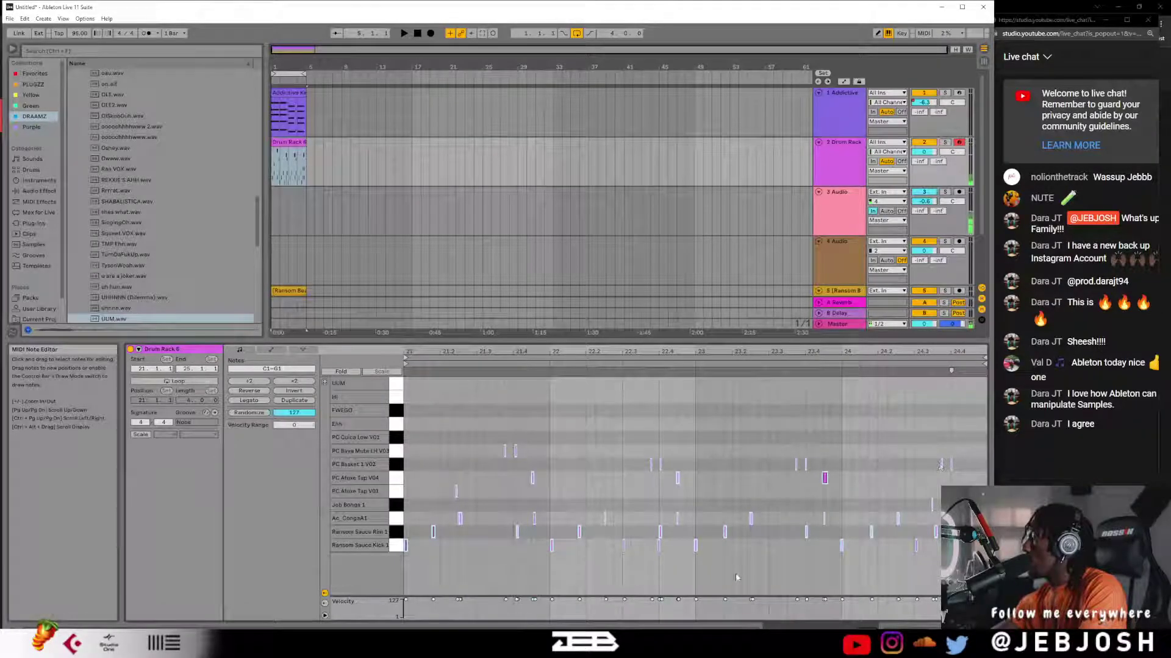
drag(868, 635, 908, 631)
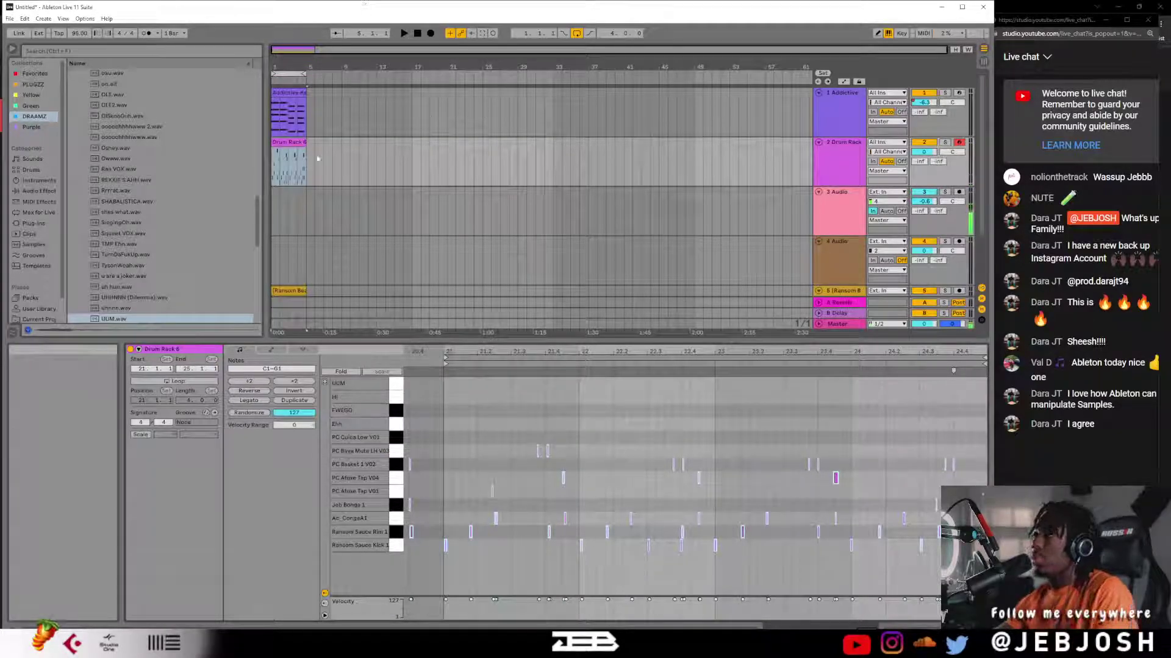
click(292, 143)
key(ctrl+j)
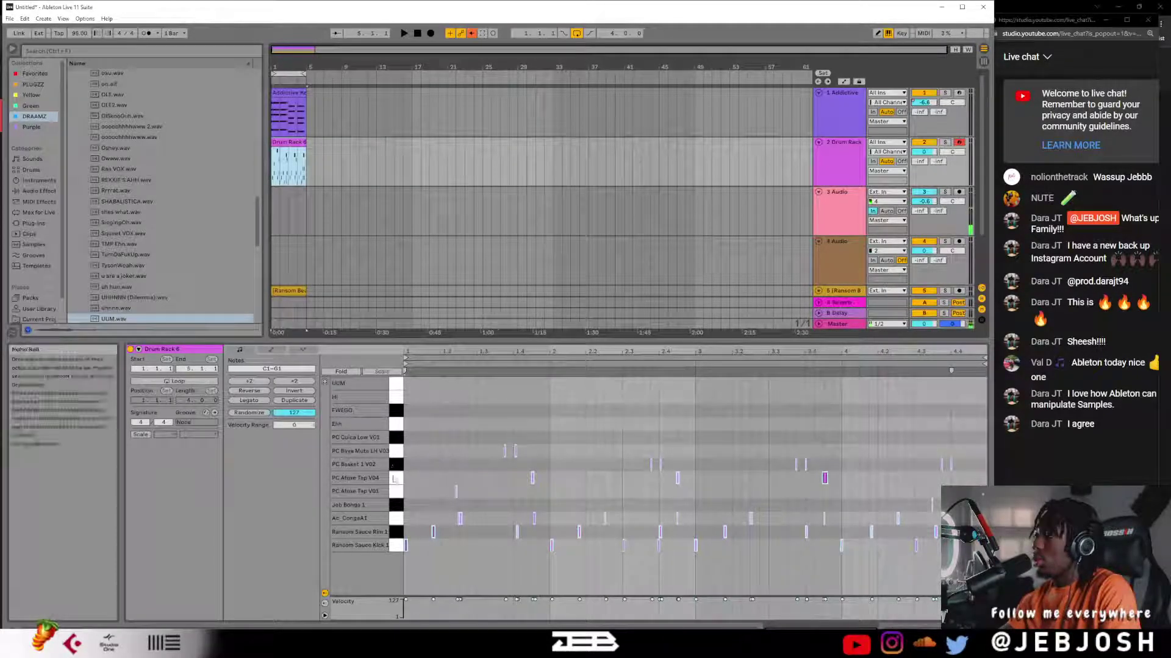
- Select the PC Basket notes and the two PC Baya Mute notes in the first bar, and play the pattern back
click(393, 464)
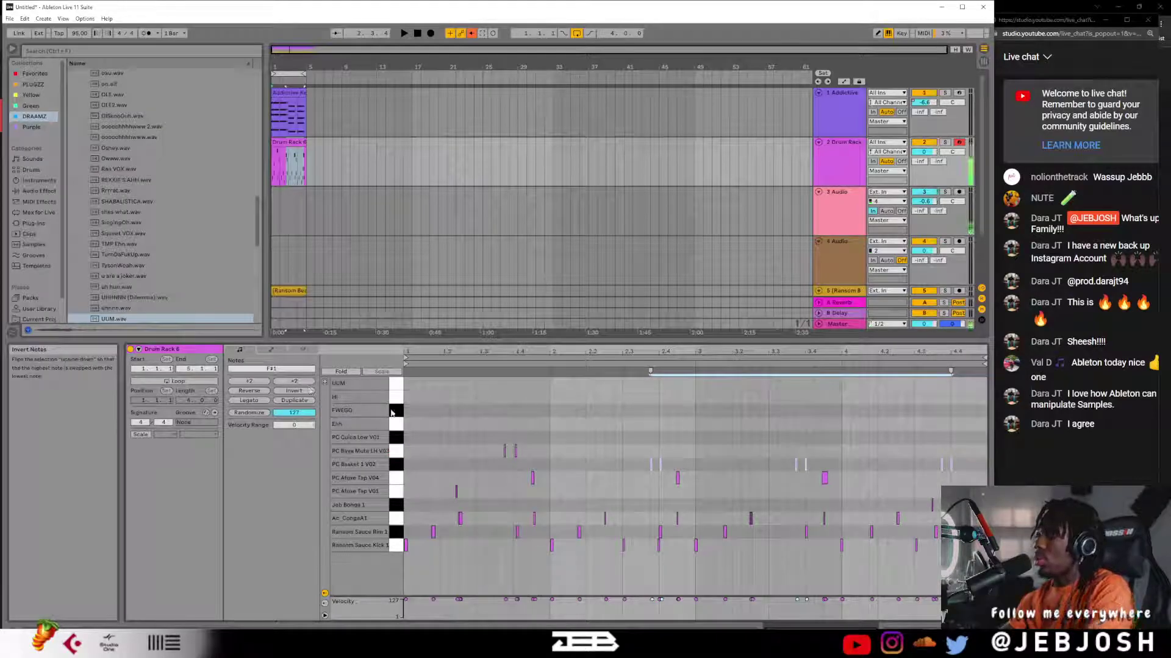
click(540, 455)
drag(537, 451, 491, 448)
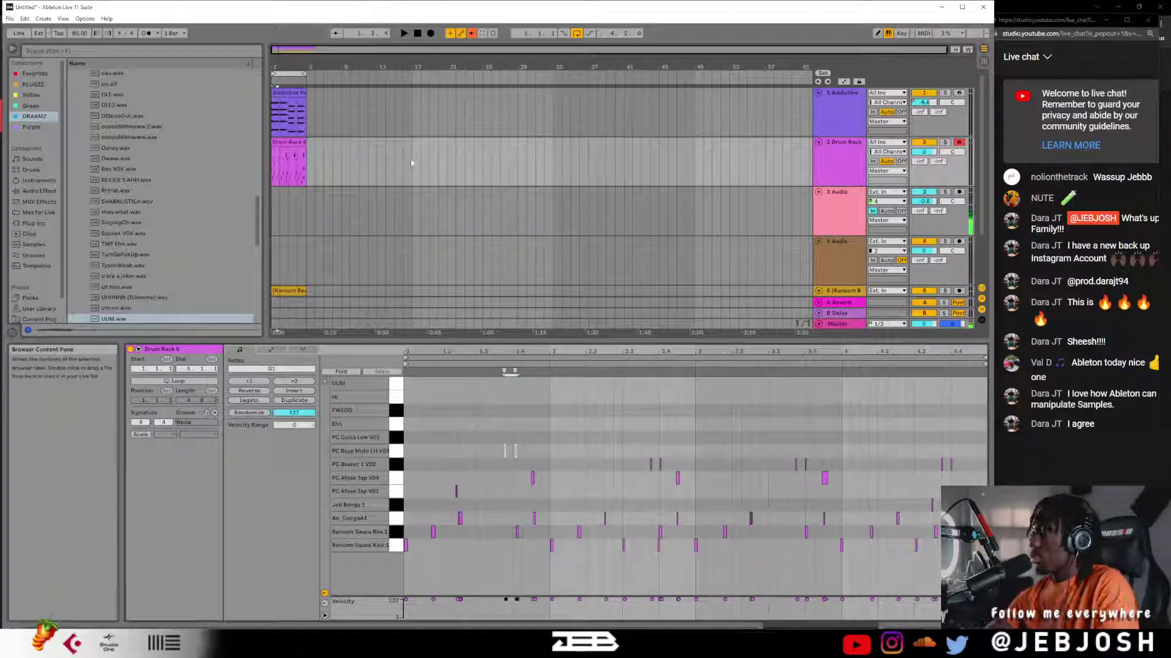
click(869, 631)
key(space)
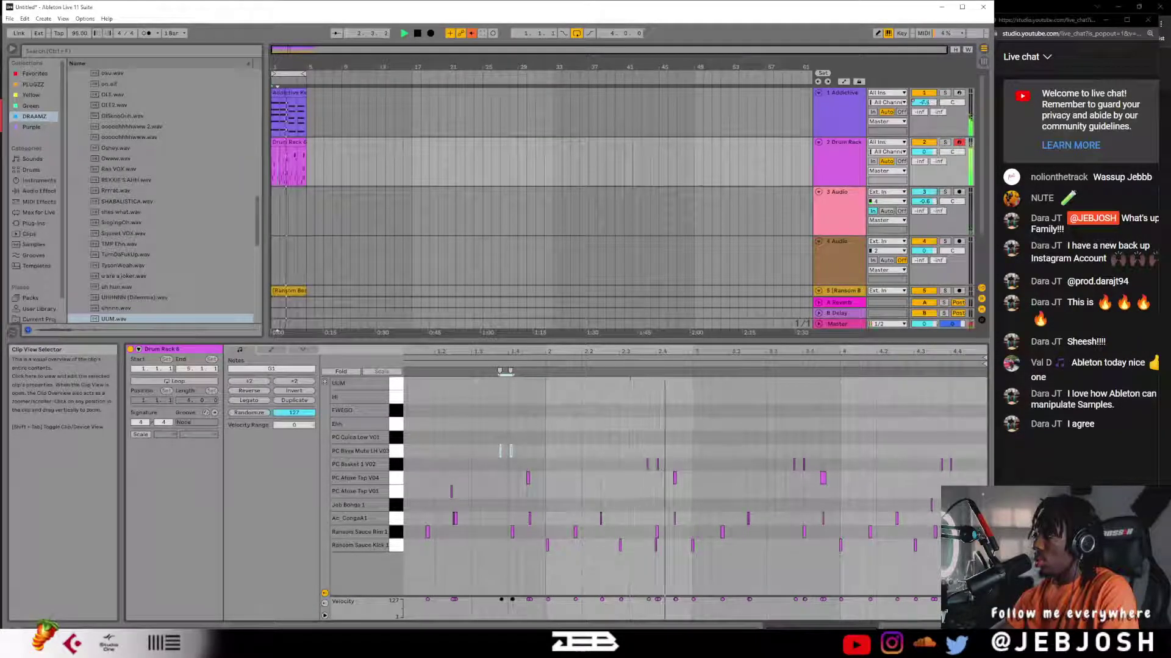
- Select the two PC Basket notes in the second bar, and the Jeb Bongo note near the end of the fourth bar
drag(671, 463, 629, 467)
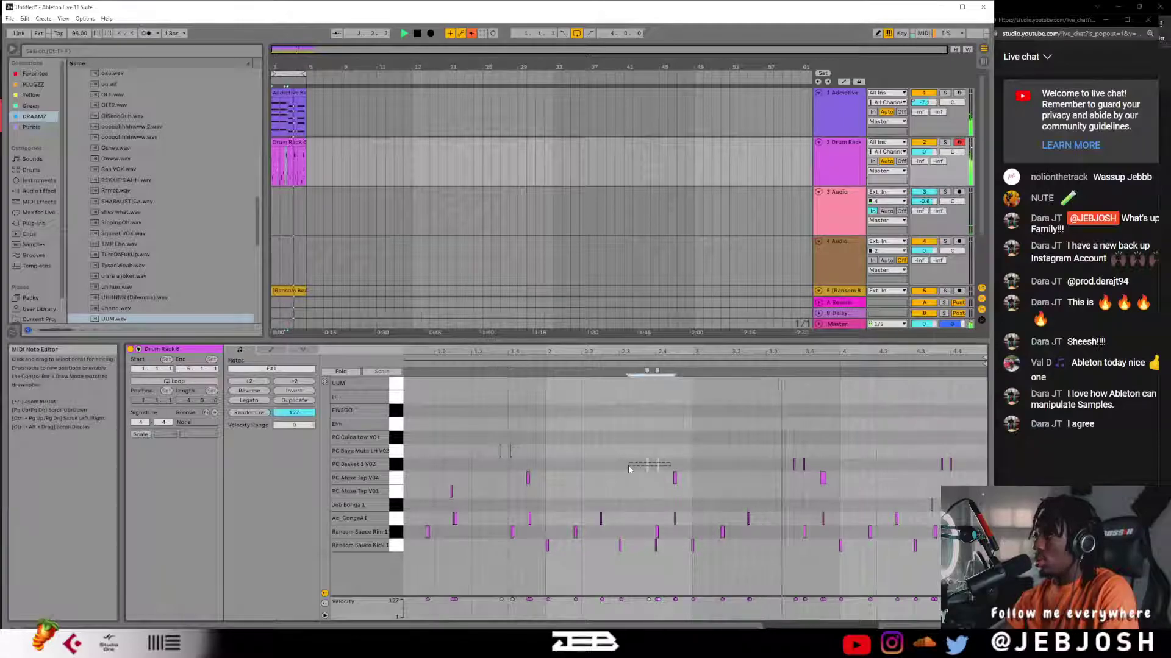
click(931, 505)
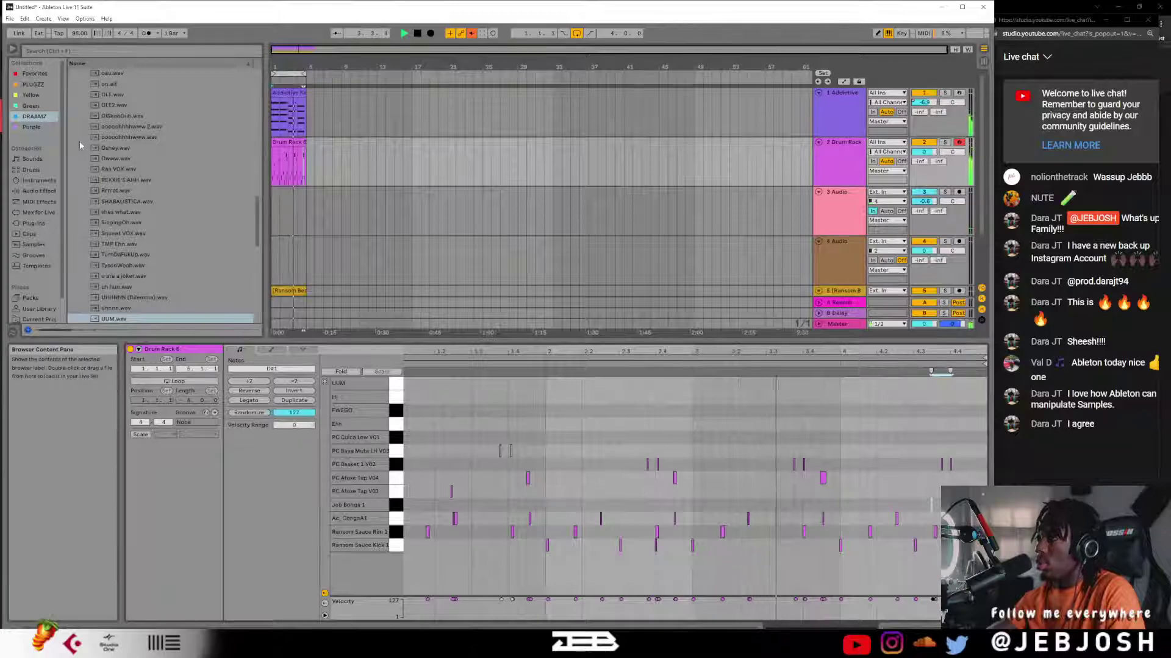
- Load Kontakt from the PLUGZZ collection onto a new MIDI track below the Ransom shaker loop
click(34, 85)
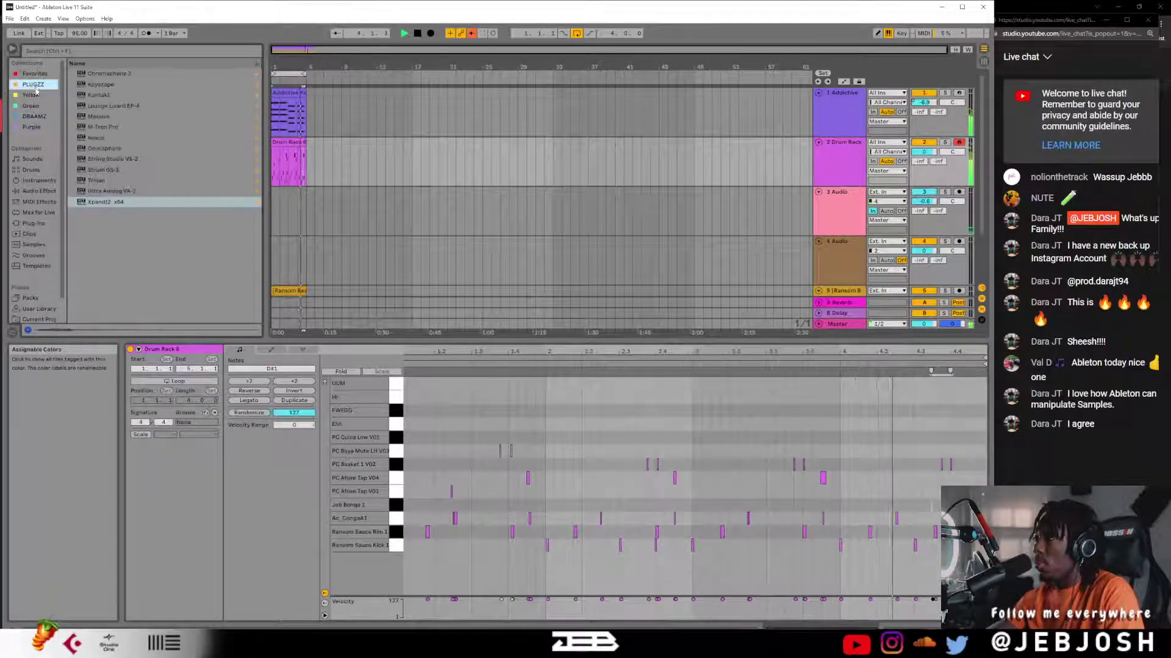
click(97, 95)
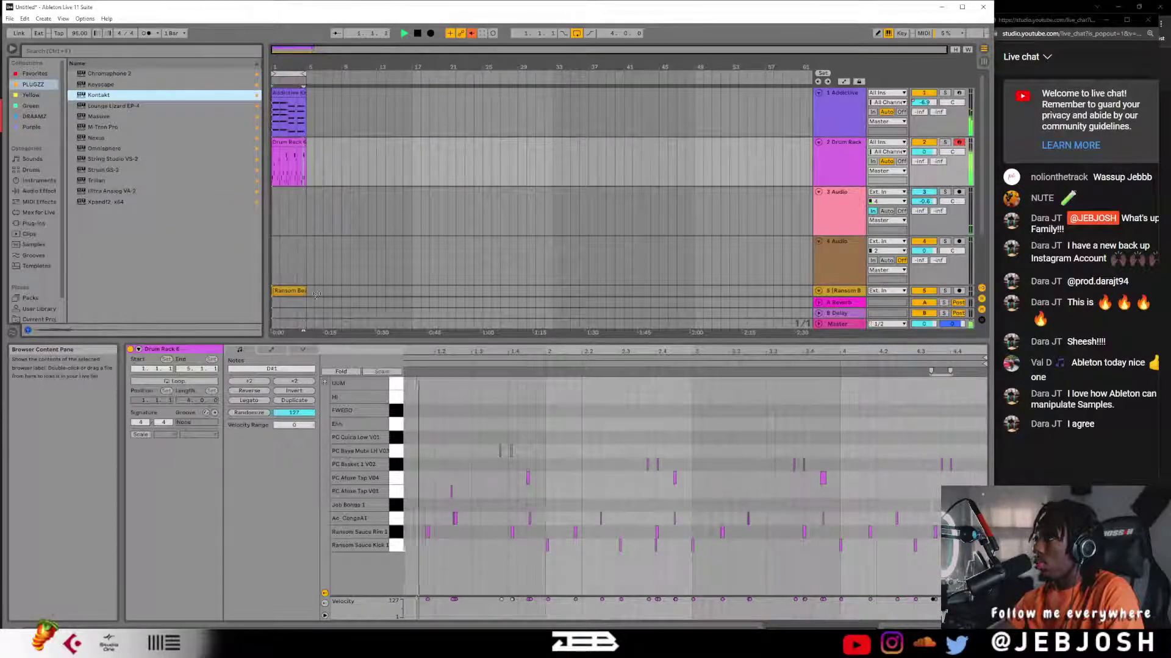
scroll(520, 279, down, 1)
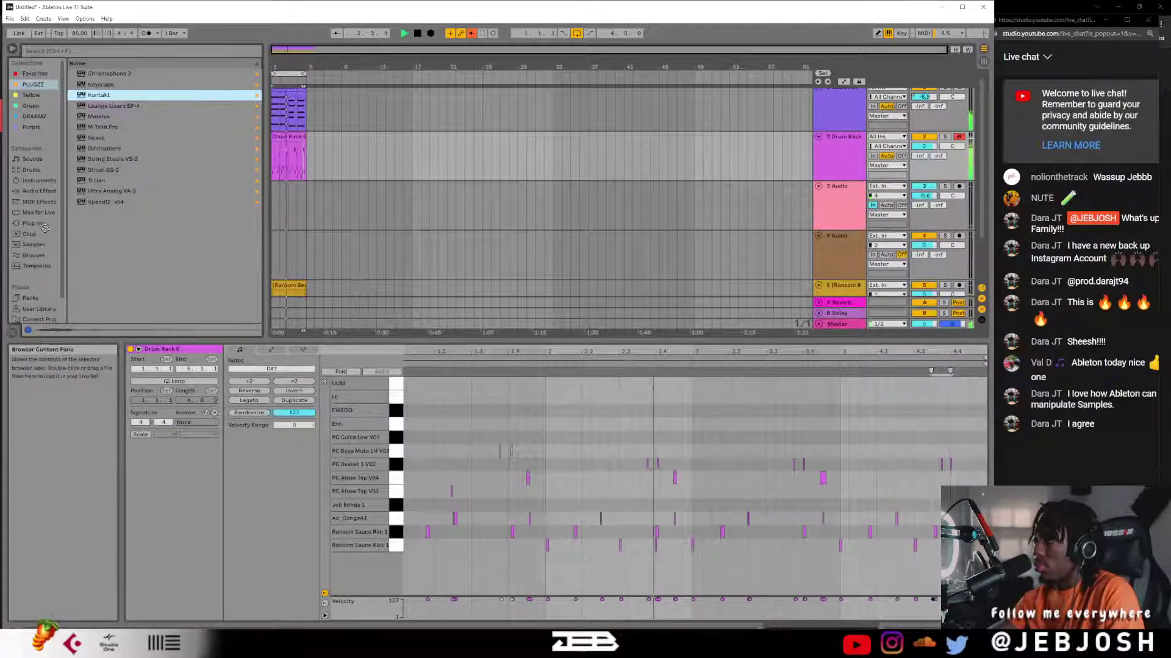
scroll(457, 253, down, 3)
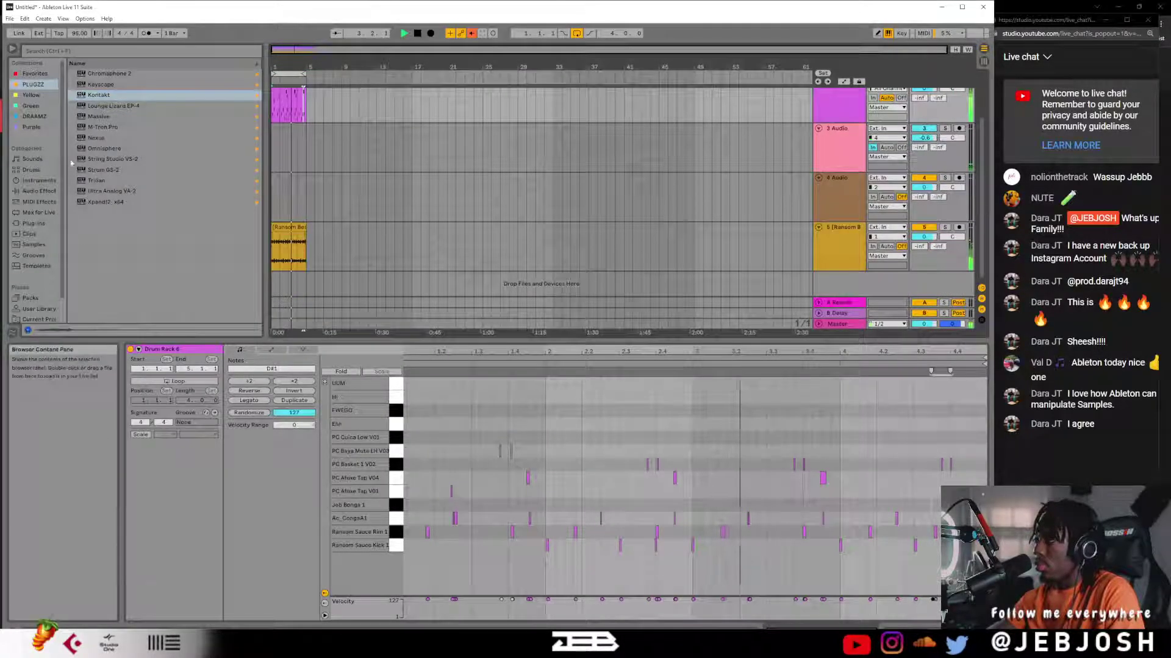
click(99, 95)
drag(413, 285, 414, 284)
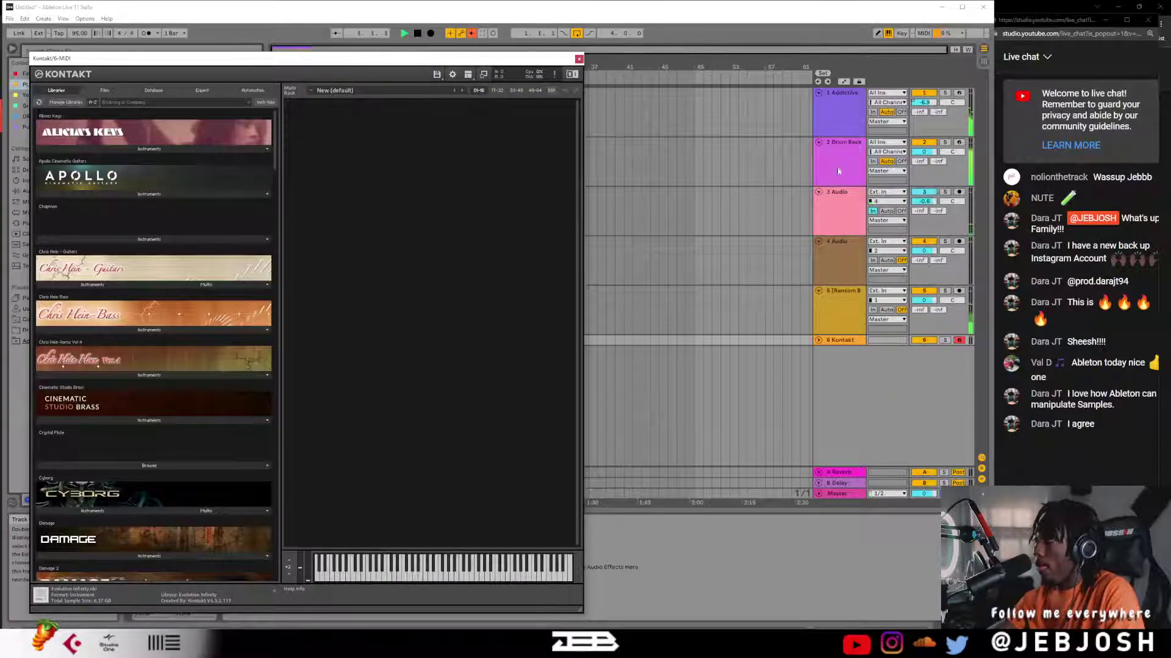
- Lower the sample volume of the Ac_Conga pad on the Drum Rack track
click(837, 174)
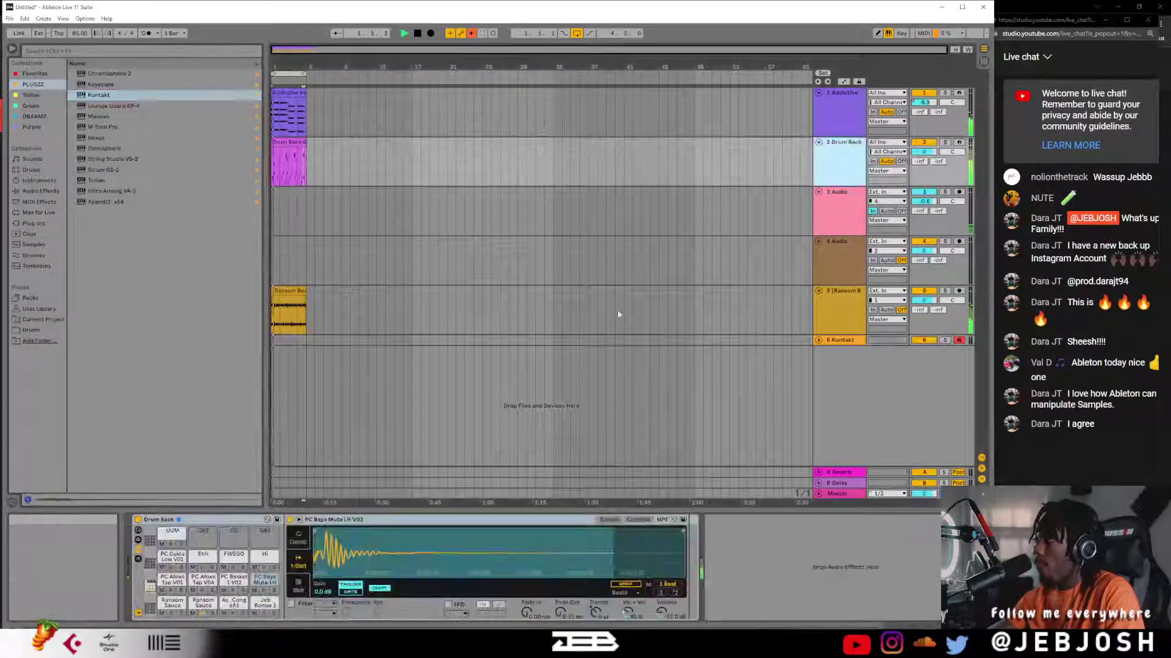
click(235, 603)
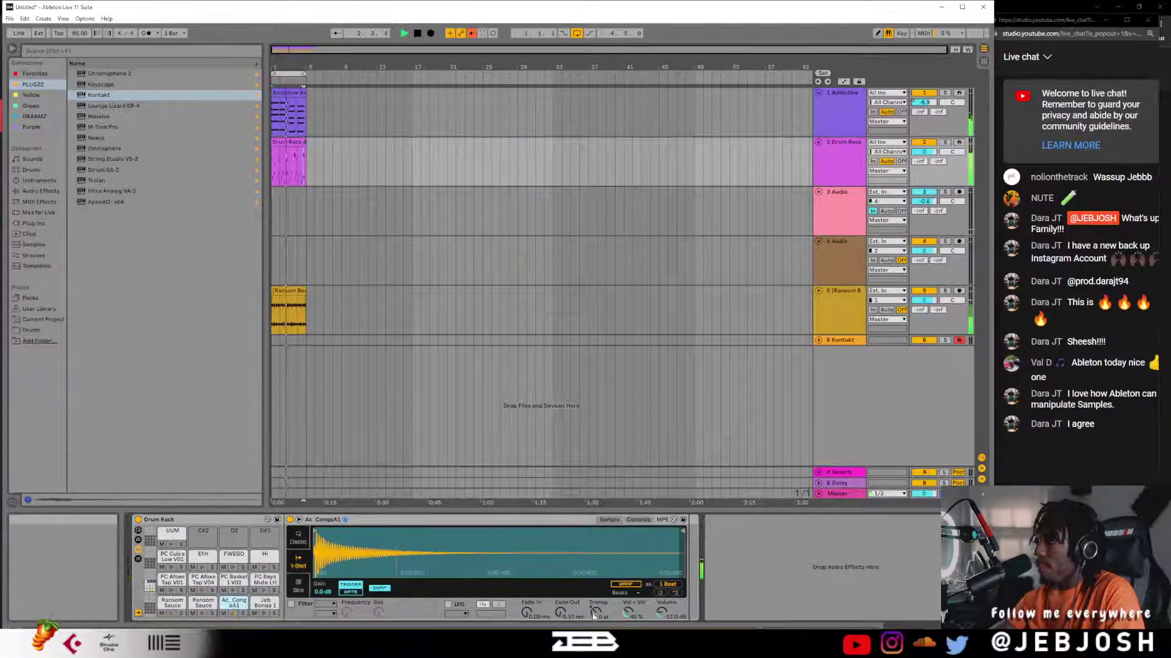
drag(661, 612, 662, 622)
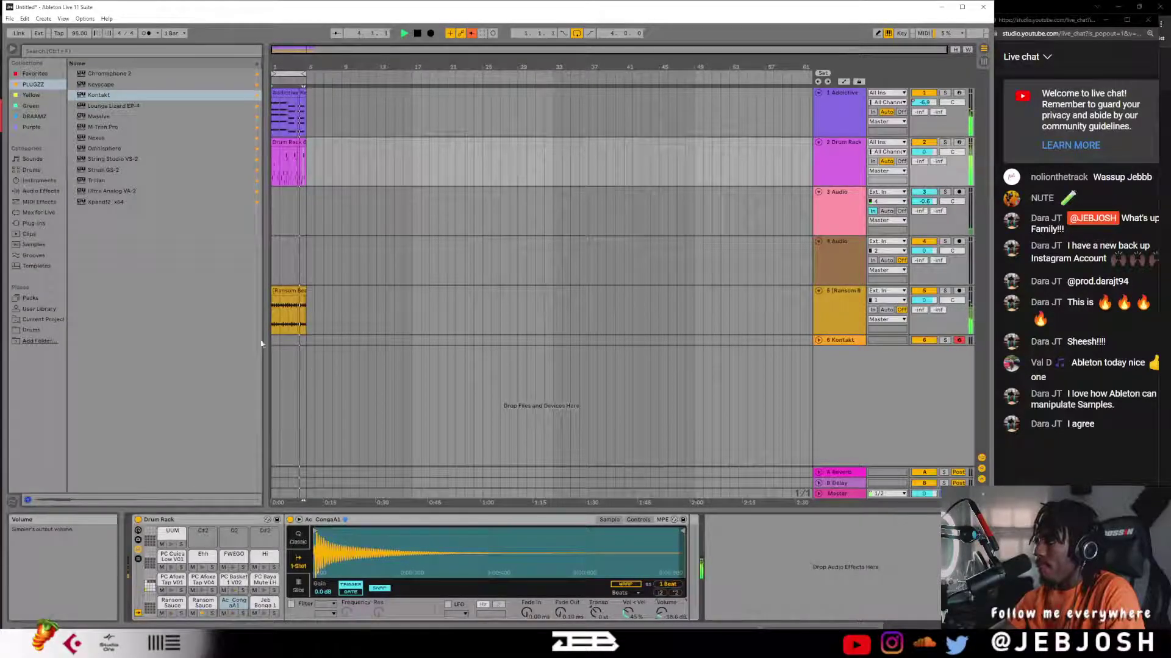
- Find the Evolution Infinity library in Kontakt on the new track and load its Evolution Infinity.nki instrument
click(844, 341)
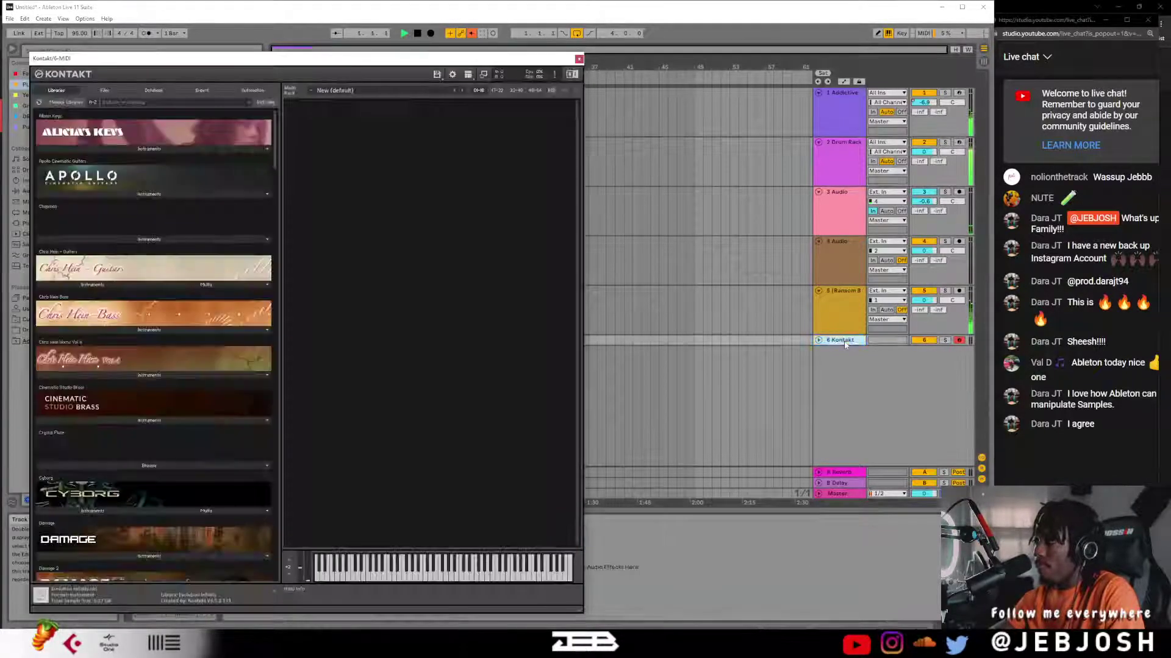
scroll(180, 273, down, 6)
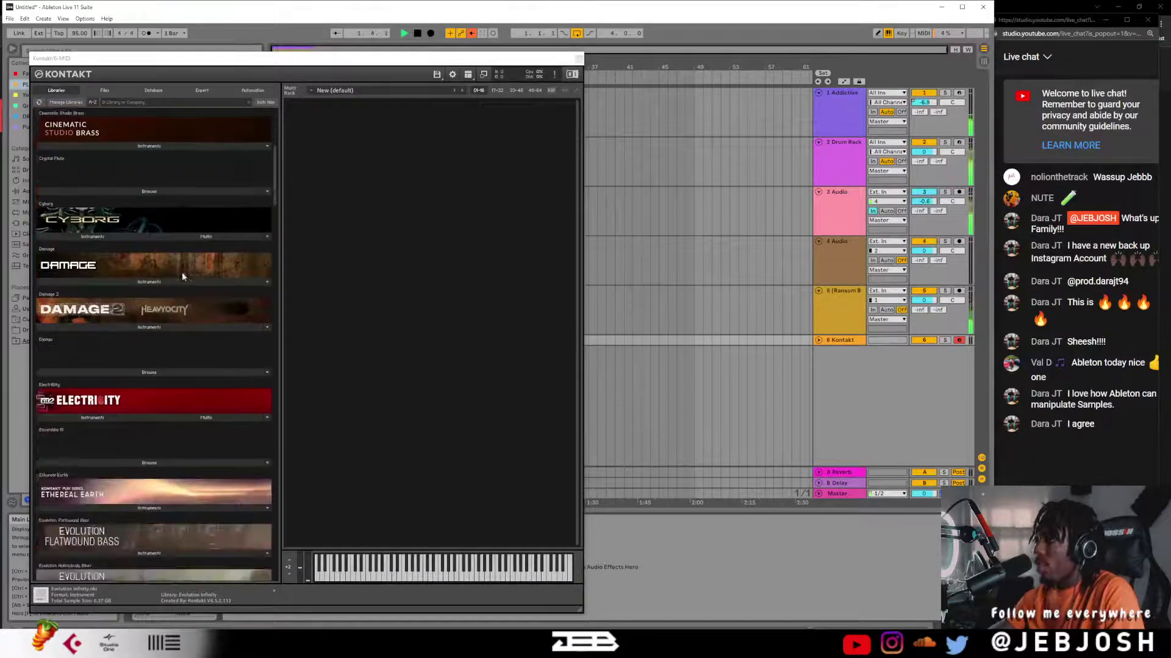
scroll(181, 277, down, 6)
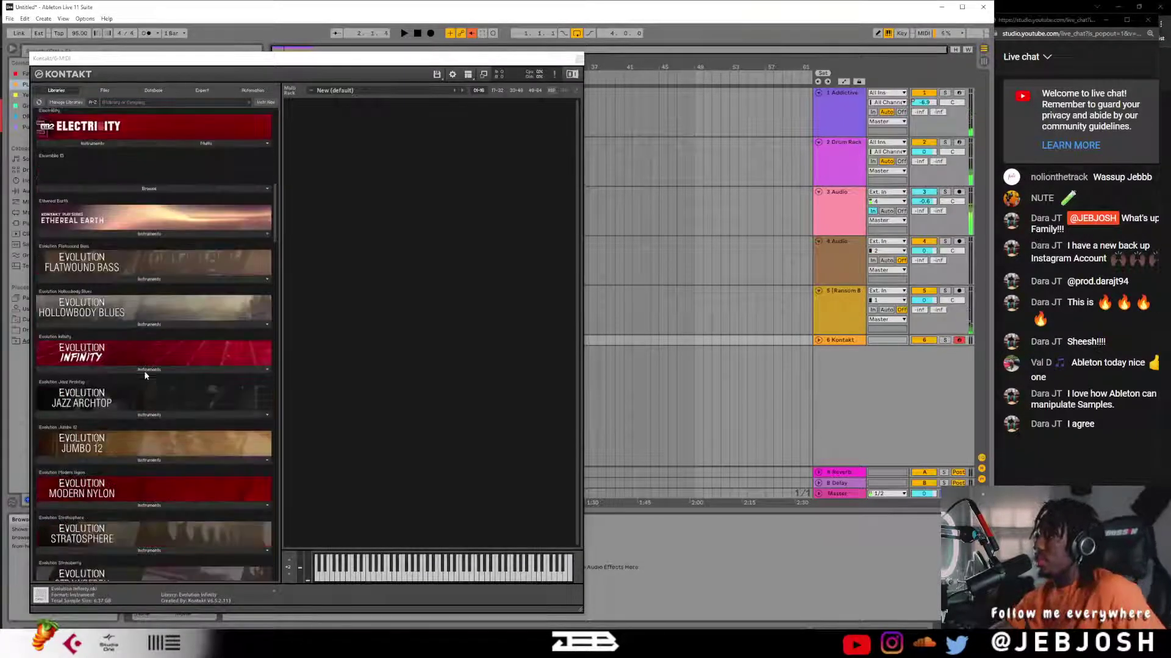
click(136, 375)
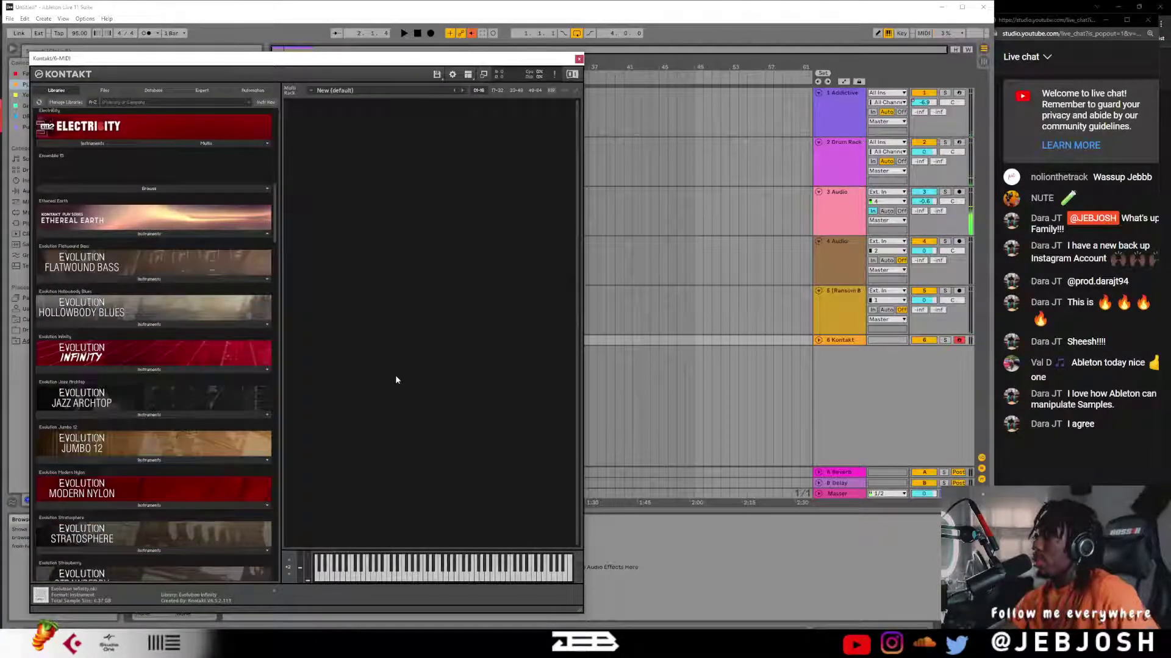
click(97, 370)
drag(89, 381, 429, 317)
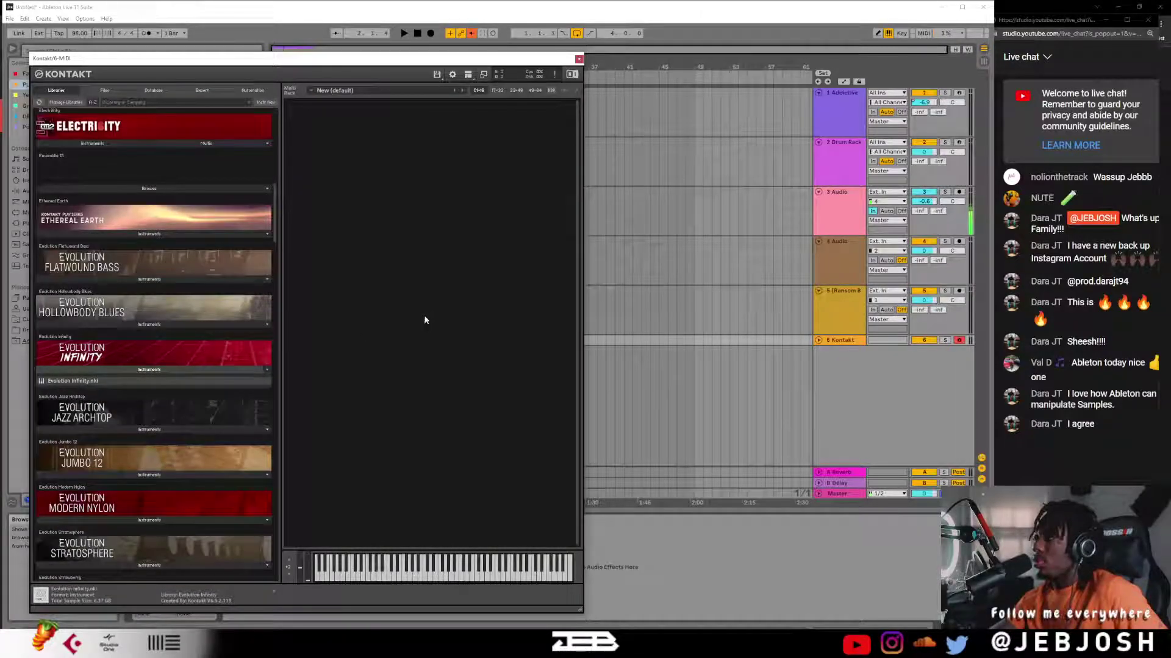
- Audition the clean Hint Of Jazz snapshot in Evolution Infinity and load the clean Logic Machine snapshot in its place
click(319, 132)
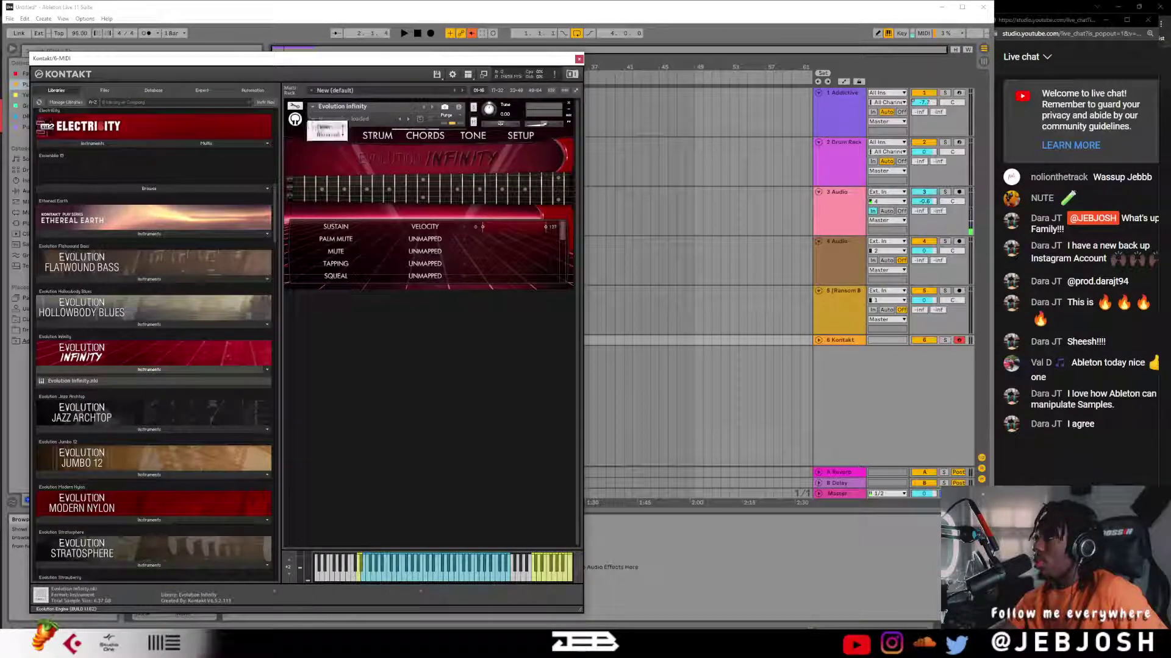
mouse_move(341, 126)
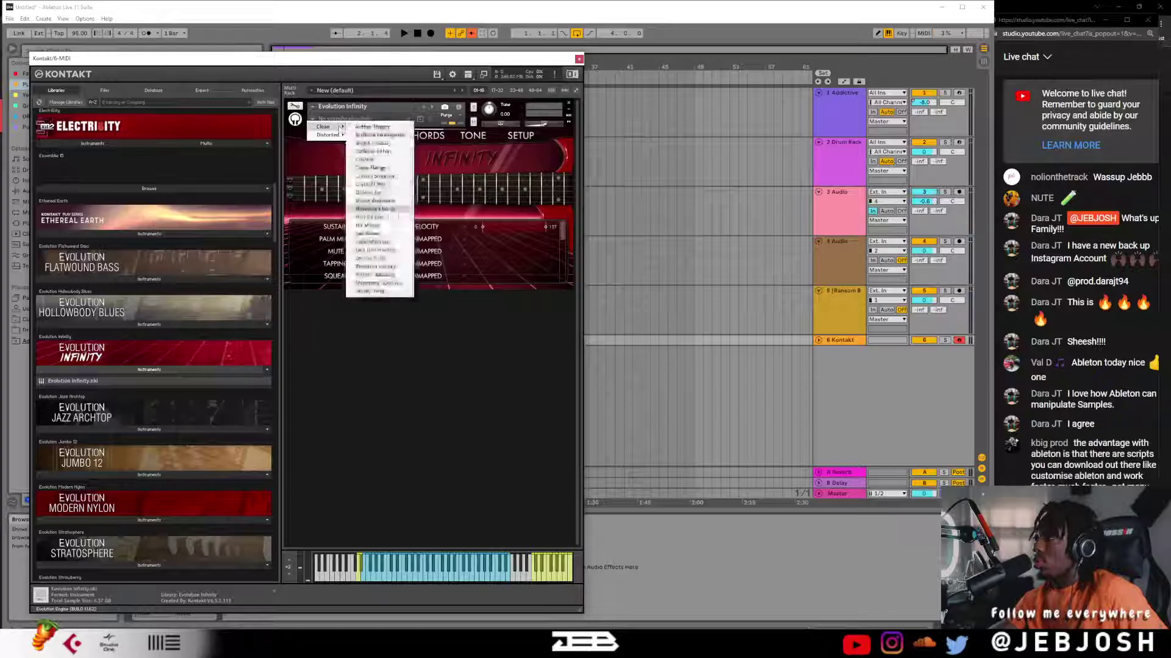
click(387, 218)
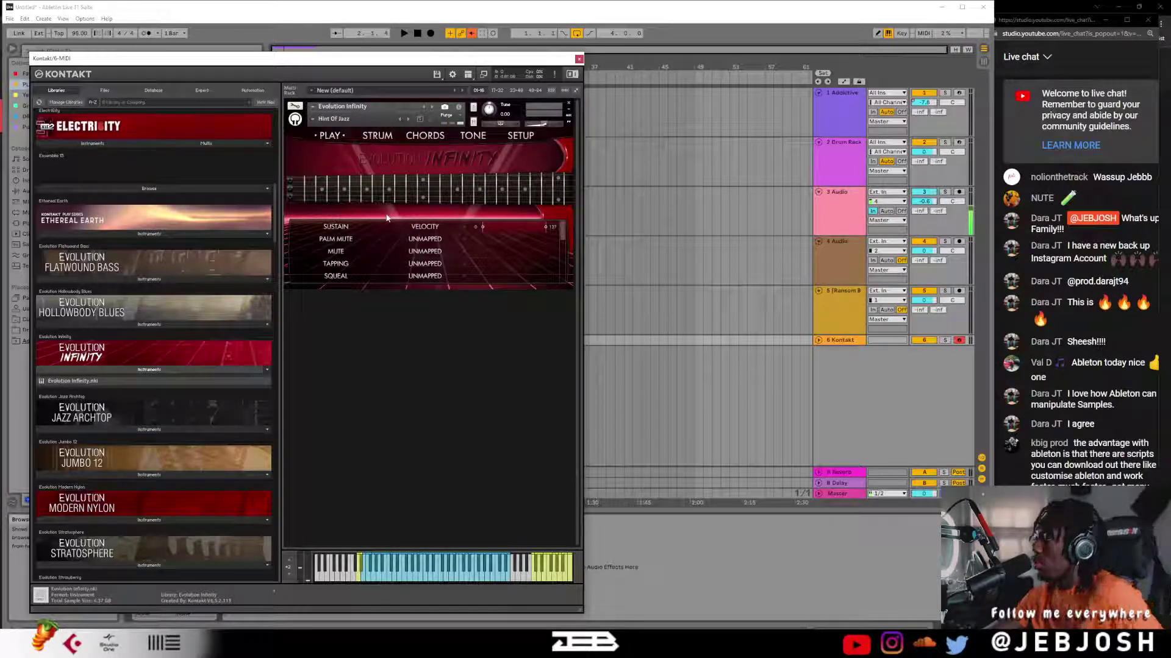
click(313, 119)
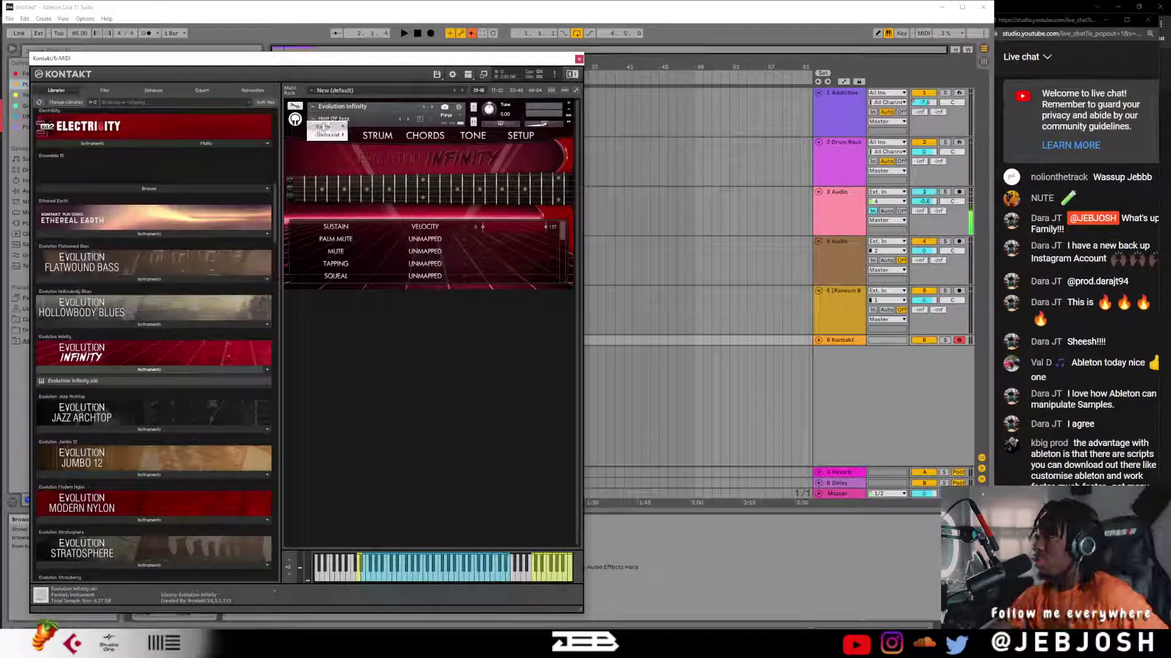
mouse_move(323, 127)
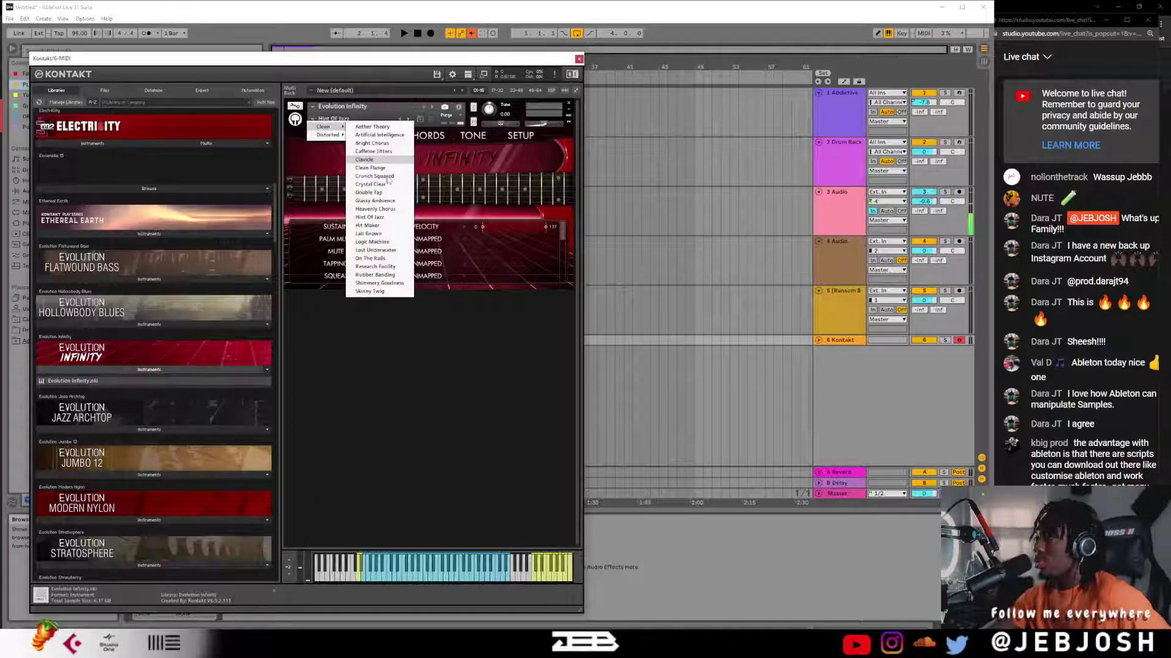
click(373, 242)
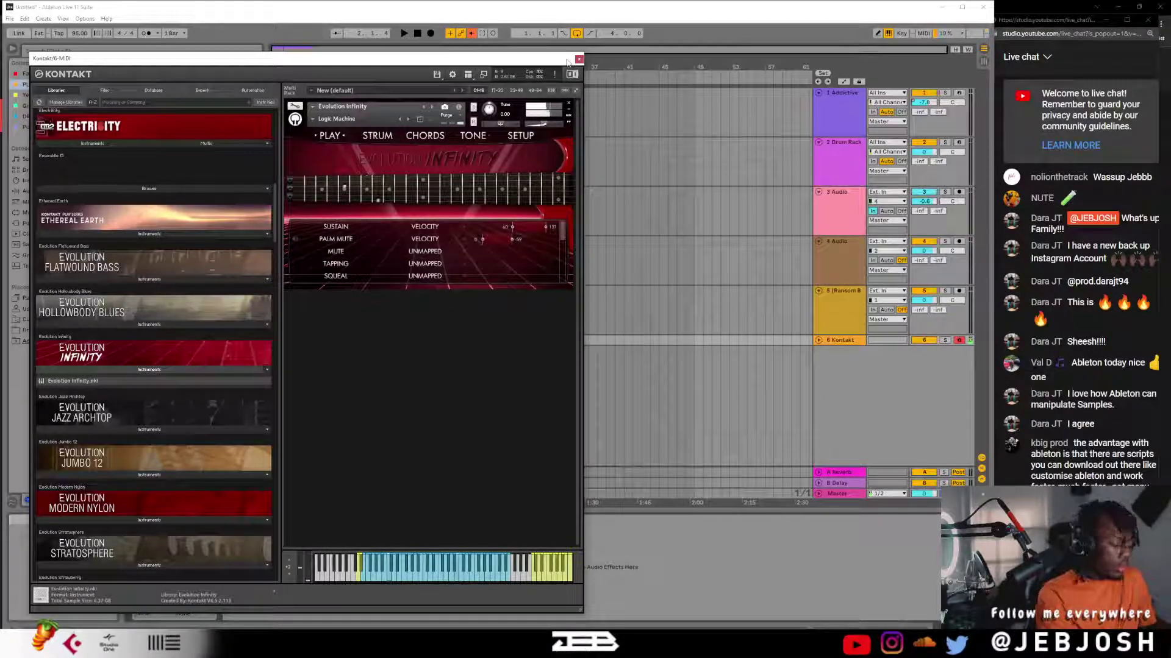
- Rehearse the guitar part over the playing loop, stop playback and close the Kontakt window
key(space)
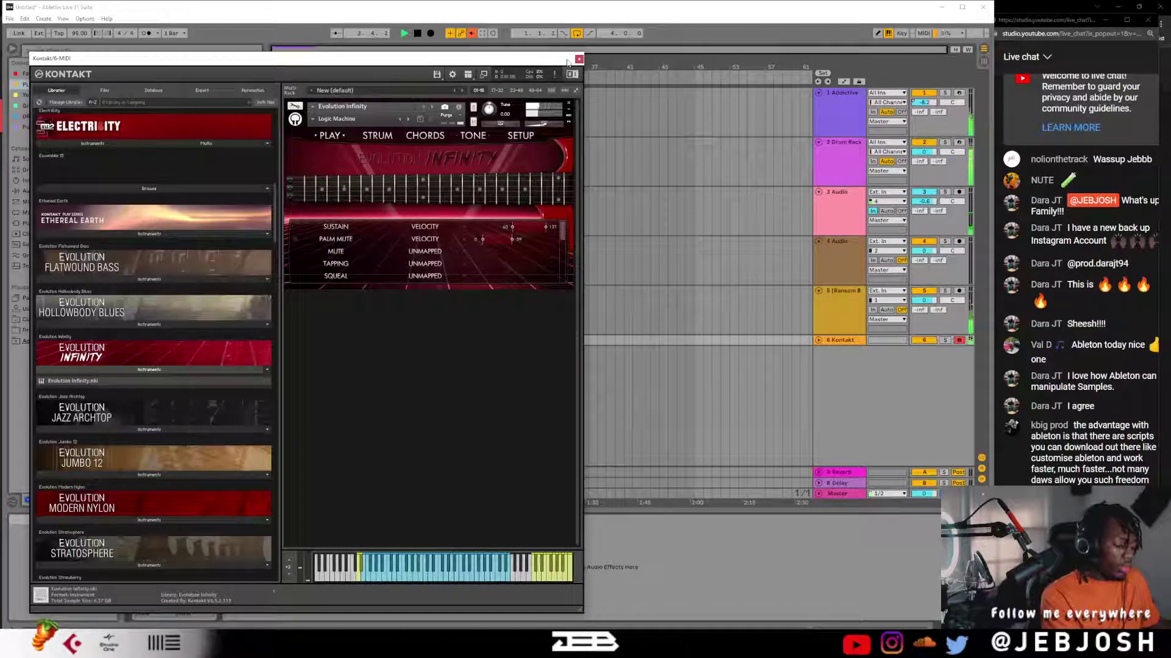
key(space)
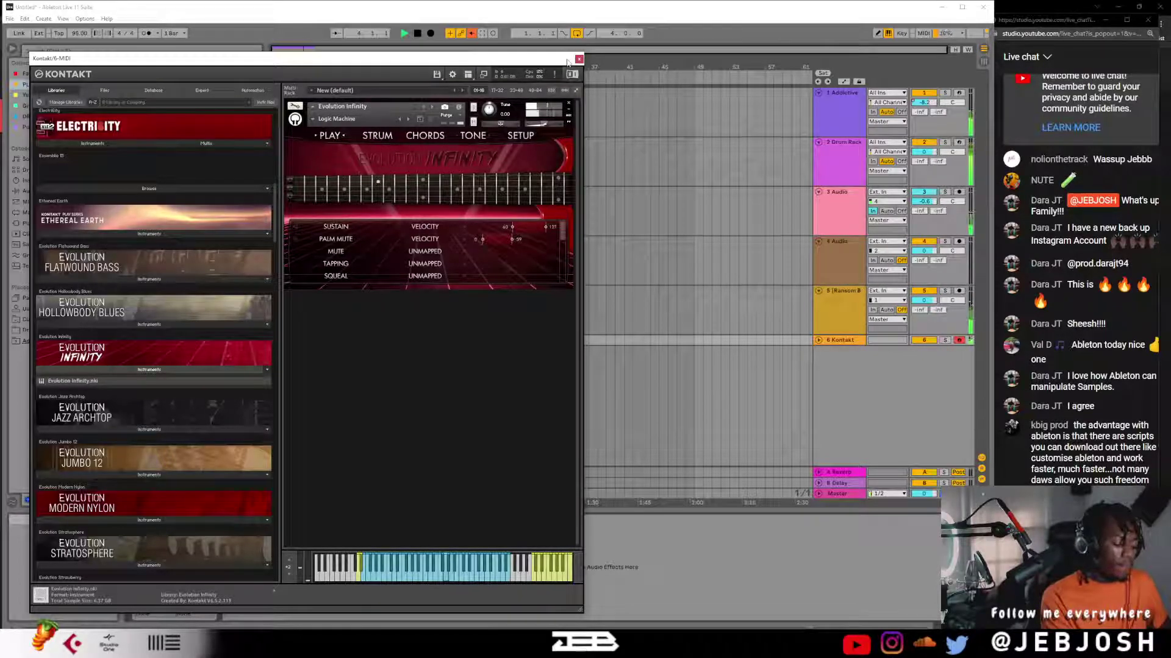
key(space)
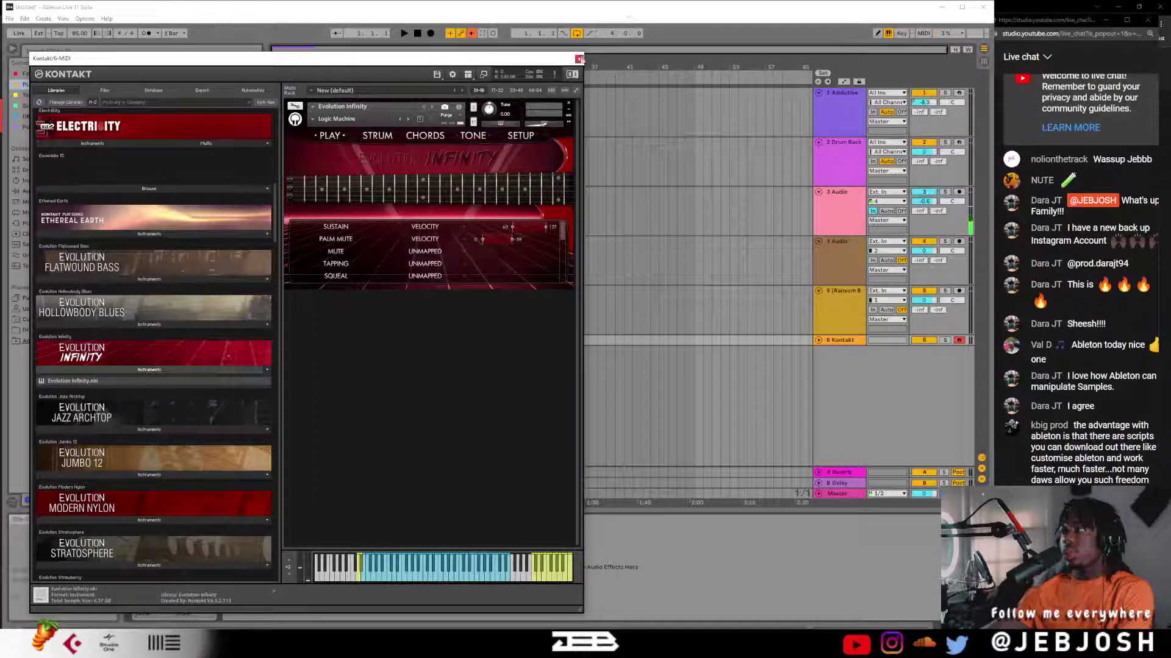
click(579, 59)
- Duplicate the four-bar Addictive Keys, Drum Rack and Ransom shaker clips four times, and extend the arrangement loop to 20 bars
click(287, 160)
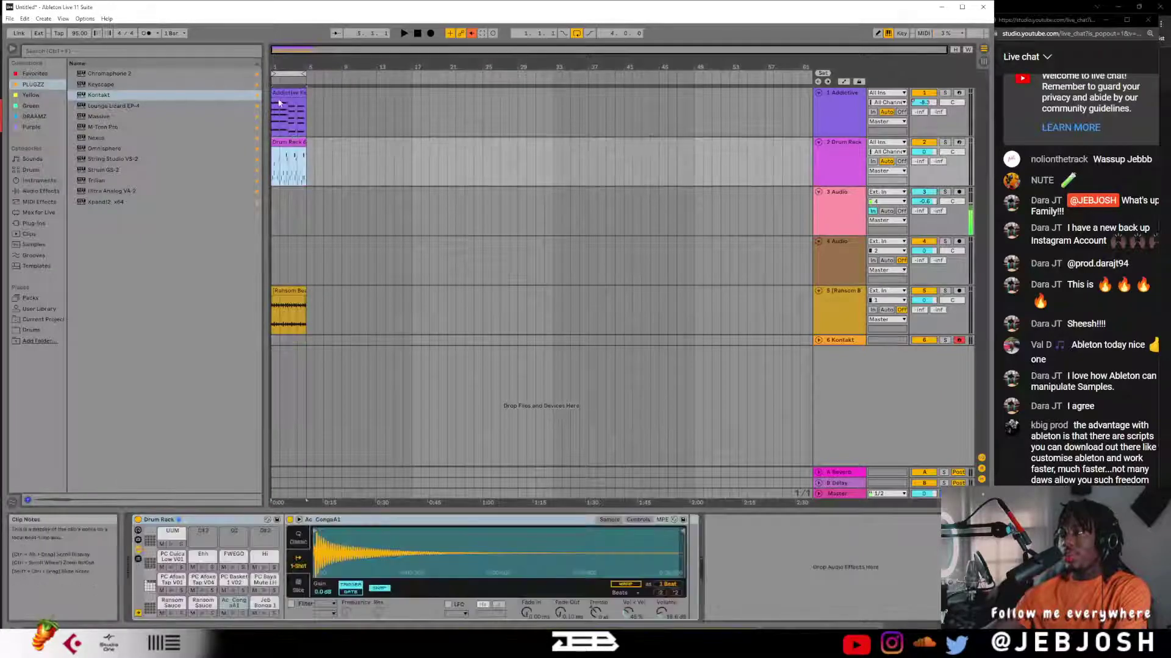
shift+click(280, 94)
shift+click(293, 290)
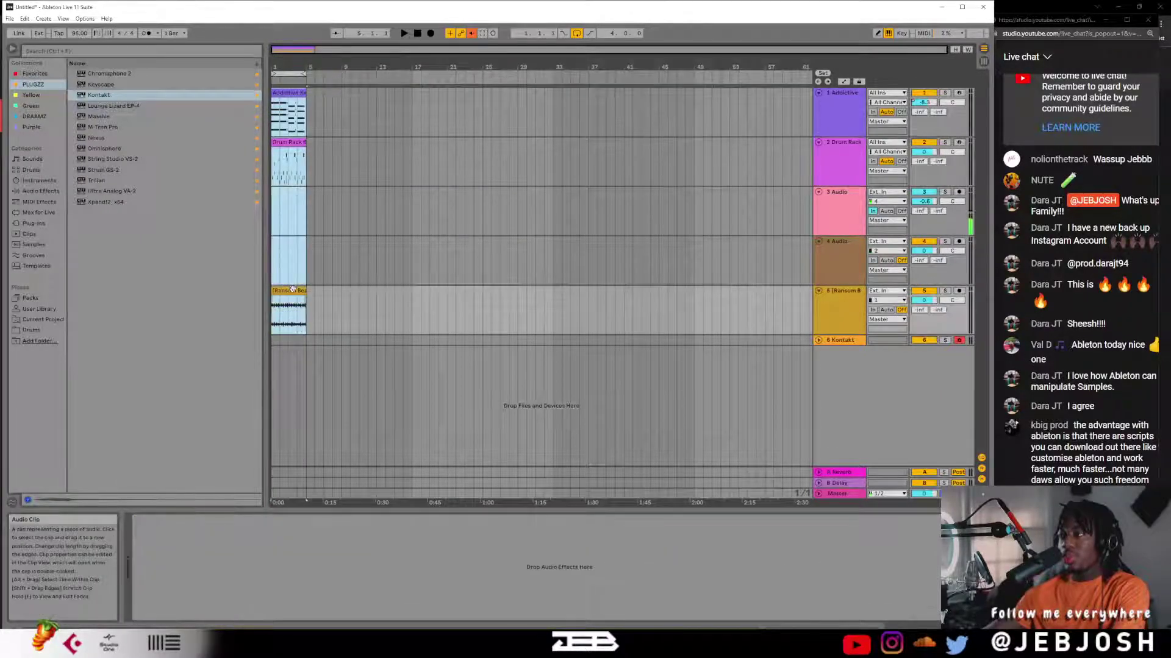
key(ctrl+d)
key(ctrl+d)
key(ctrl+d)
key(ctrl+d)
click(305, 74)
drag(305, 74, 446, 74)
- Record a guitar part of about 16 bars on the Kontakt track from the start of the arrangement
click(418, 35)
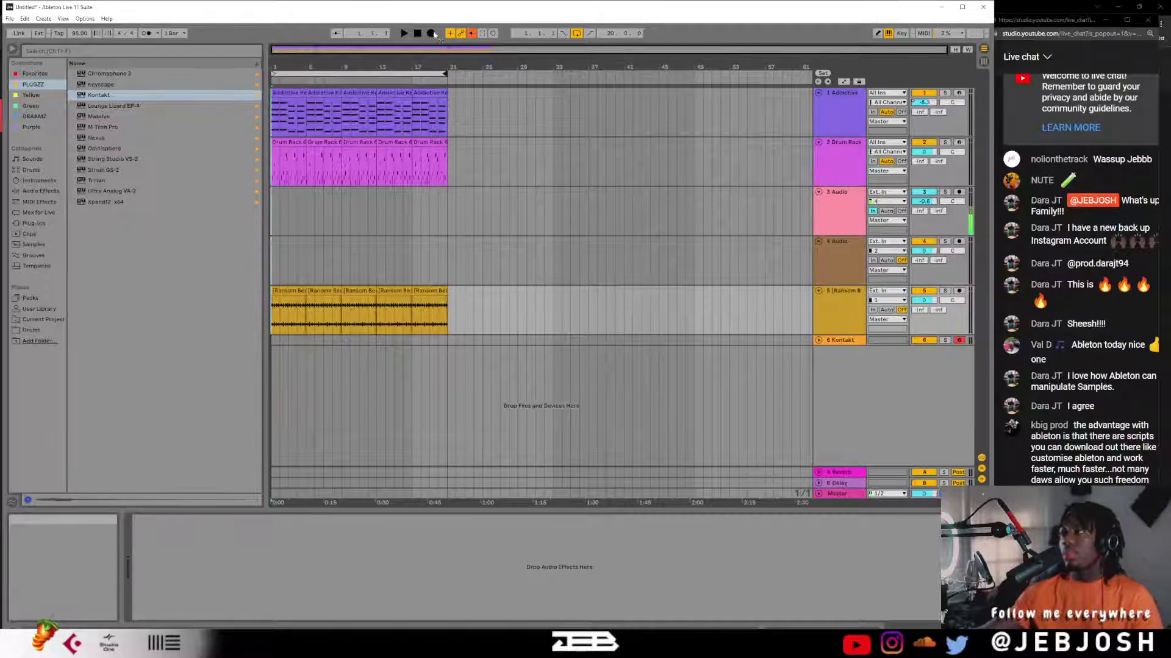
click(431, 33)
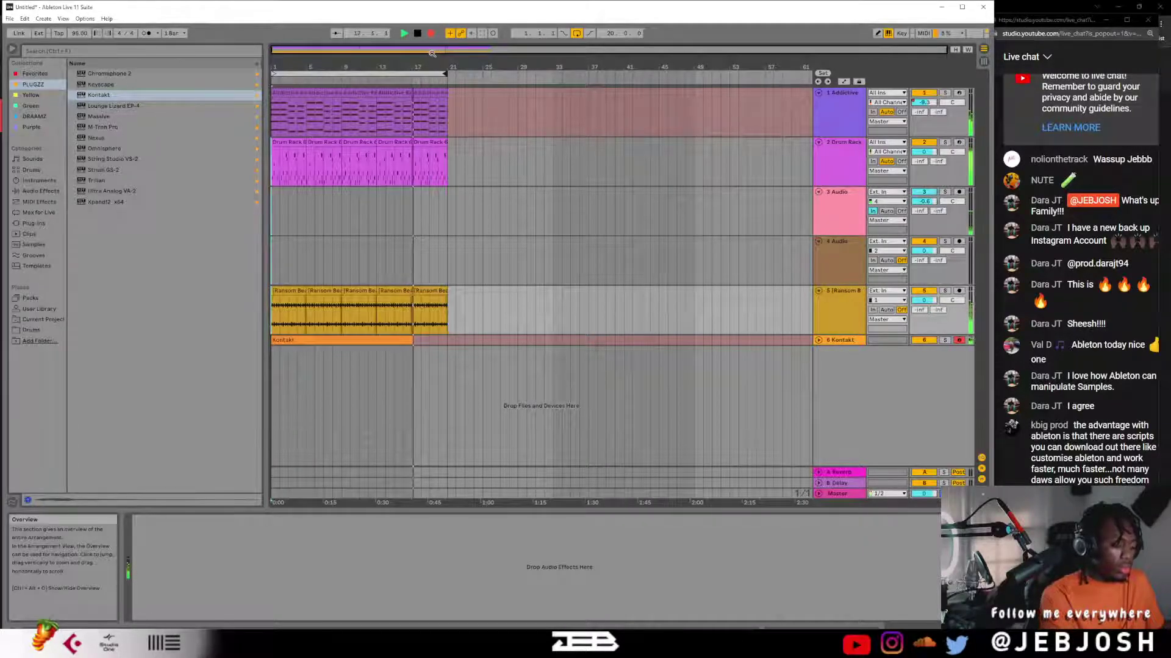
key(space)
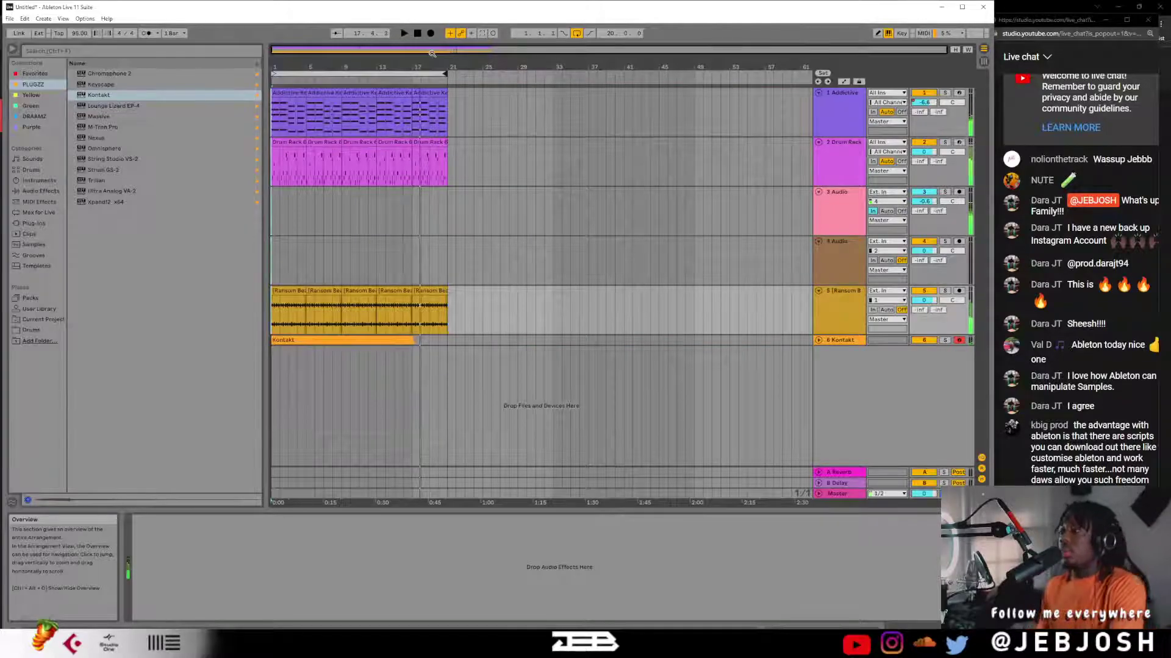
- Play the arrangement from the start with the loop shortened to 16 bars
click(422, 33)
key(space)
drag(445, 73, 410, 73)
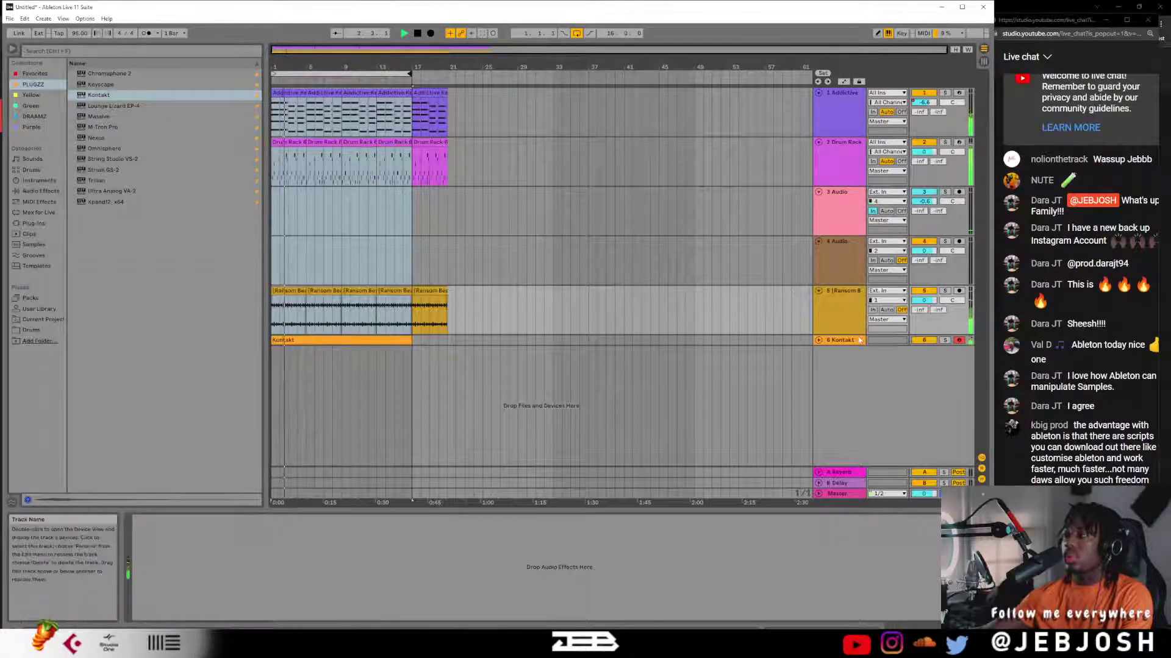
- Unfold the Kontakt track and lower its volume slightly
click(819, 340)
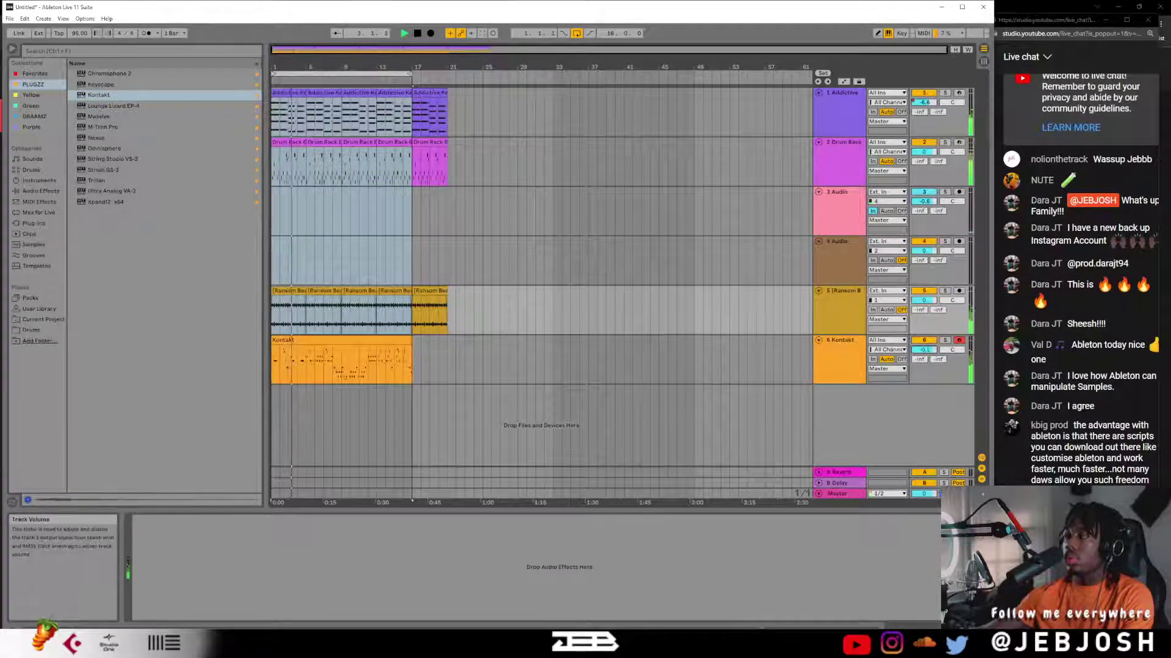
drag(926, 351, 926, 353)
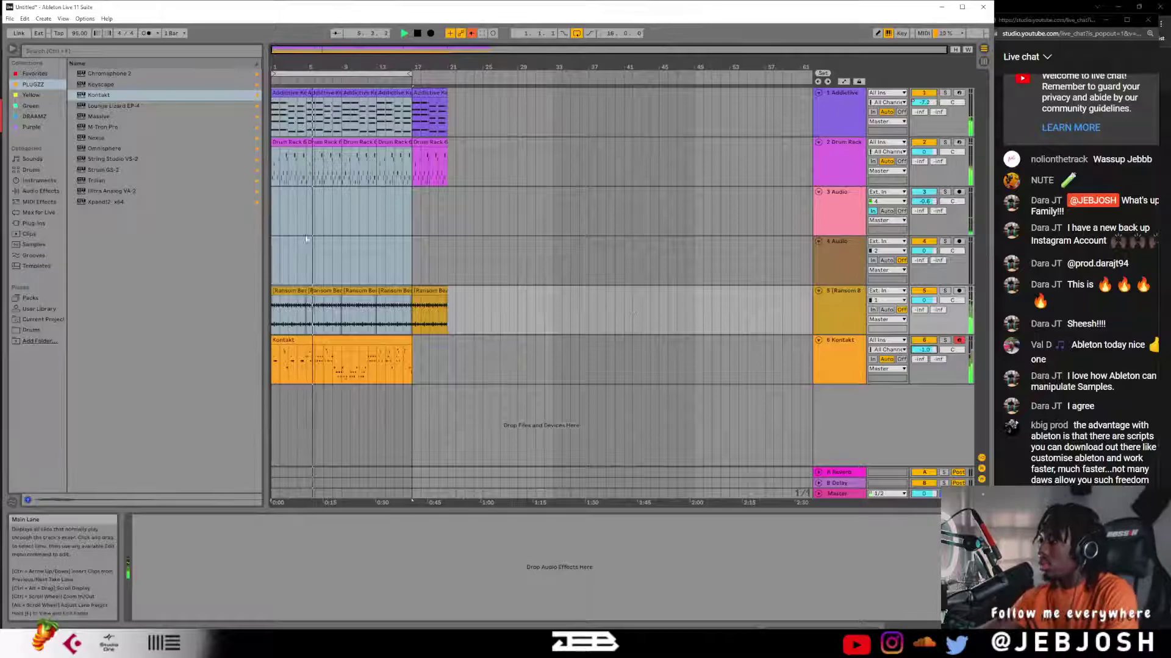
- Reopen Kontakt on its track and switch Evolution Infinity to the Aether Theory snapshot while the recording plays
click(832, 347)
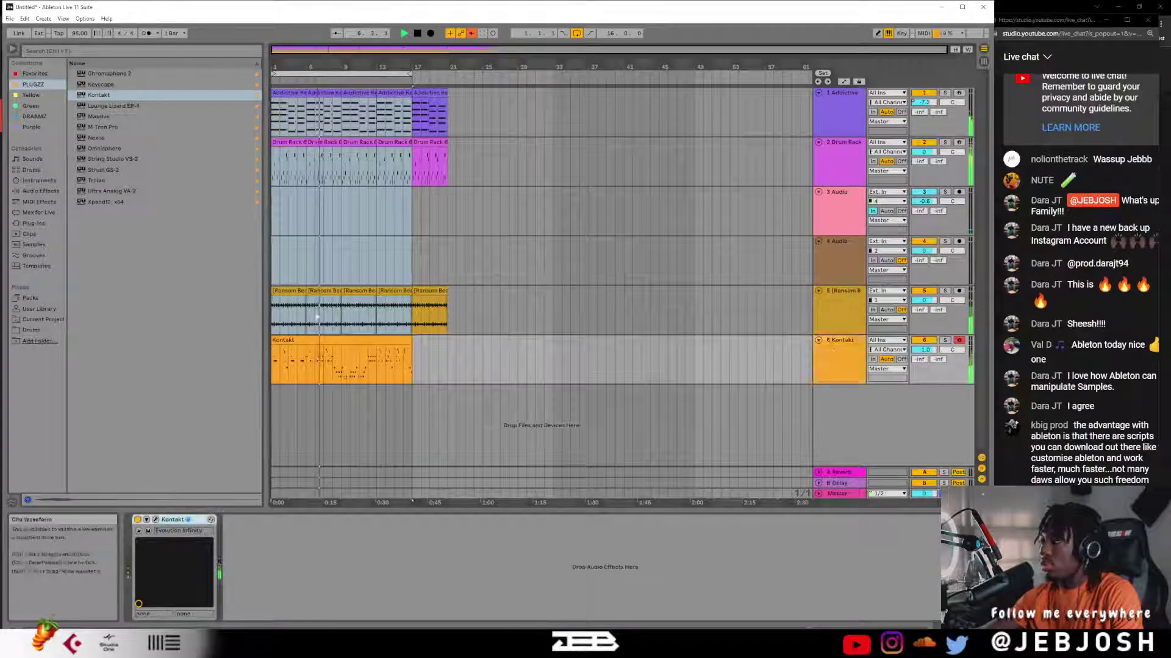
click(156, 519)
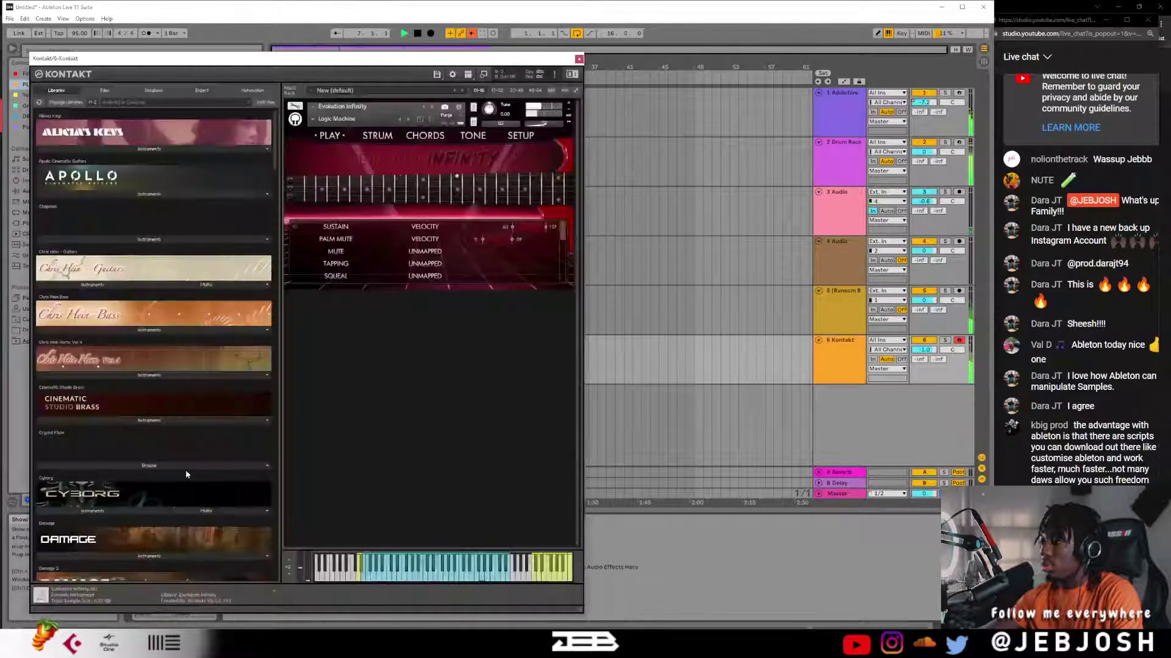
click(400, 120)
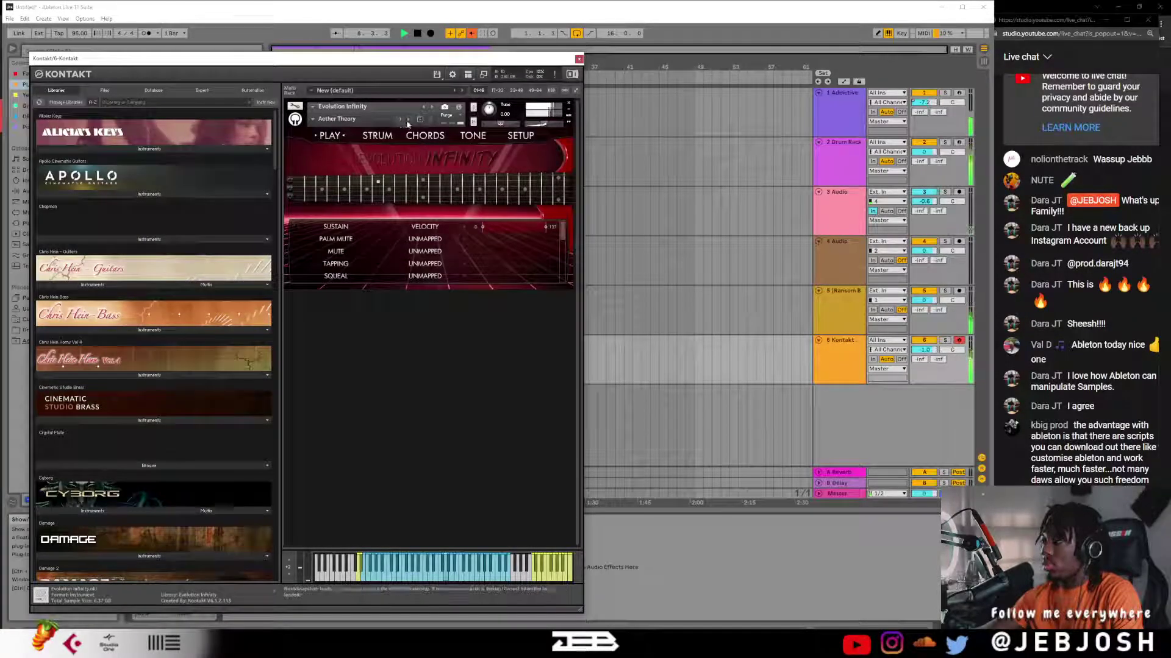
- Step Evolution Infinity's snapshots through Caffeine Jitters and Clavicle to Crunch Squared during playback, and close the Kontakt window
click(406, 121)
click(406, 120)
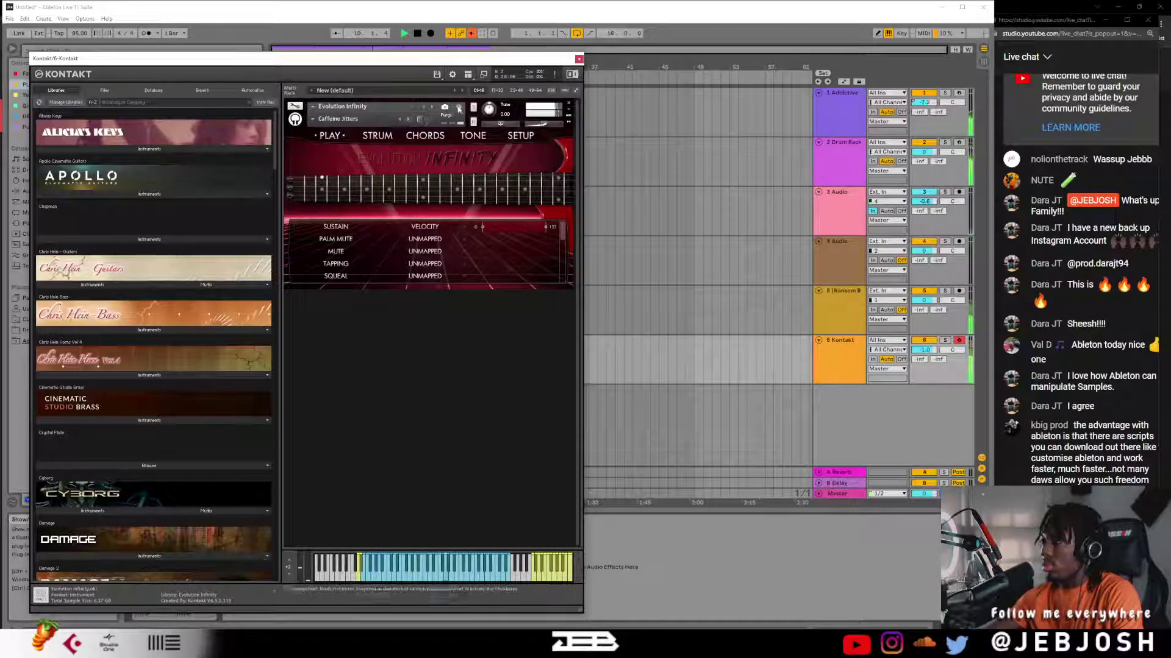
click(407, 119)
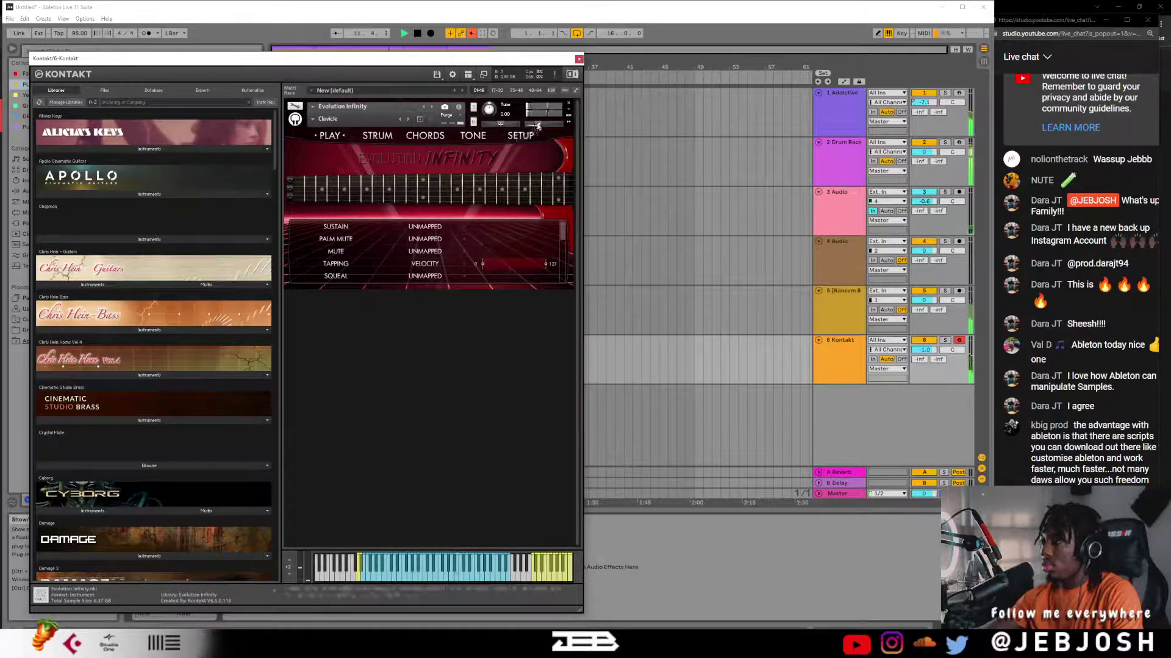
click(407, 120)
click(407, 120)
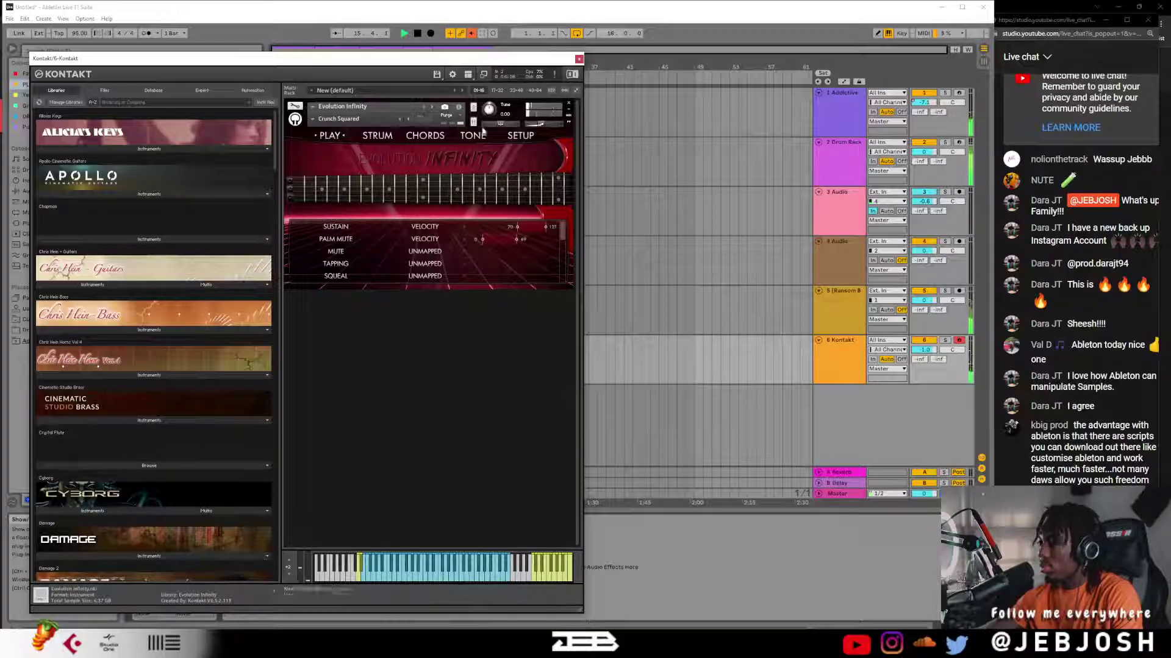
mouse_move(539, 126)
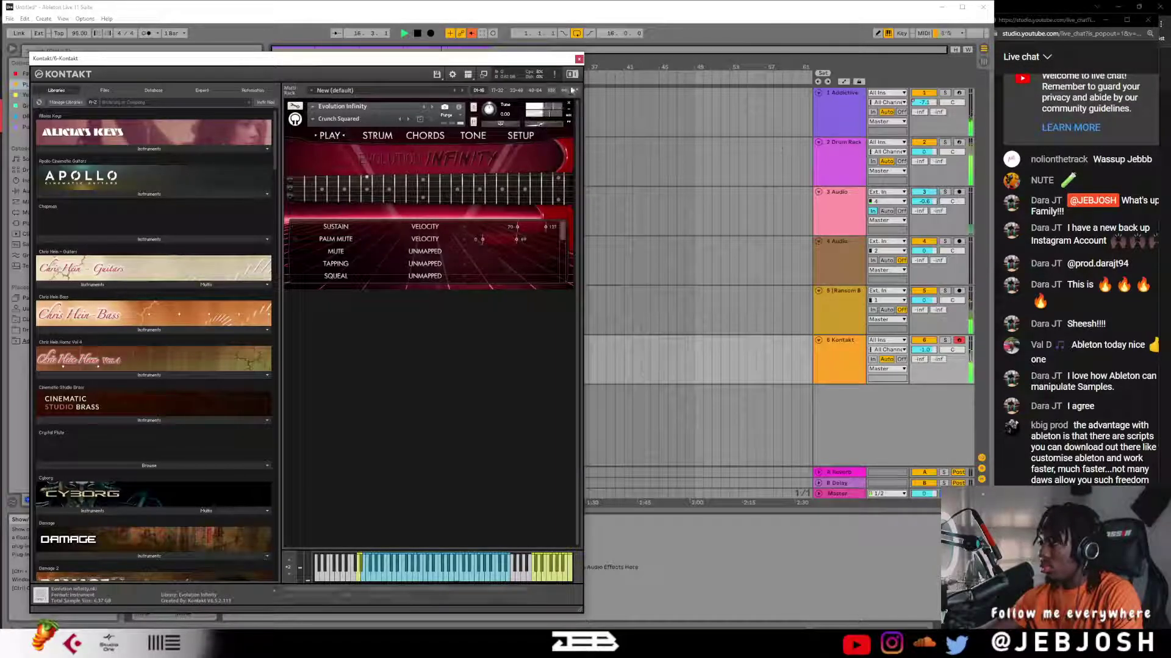
click(578, 59)
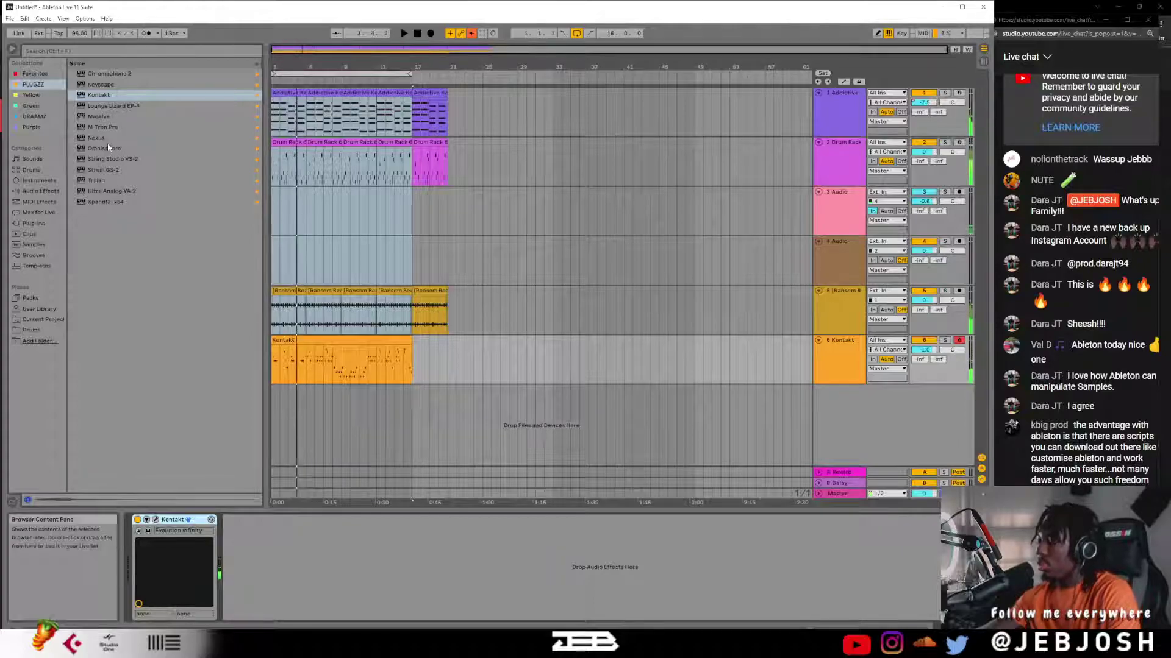
- Search the plug-ins for "arcade" and load Arcade on a new track
click(122, 51)
text(arcade)
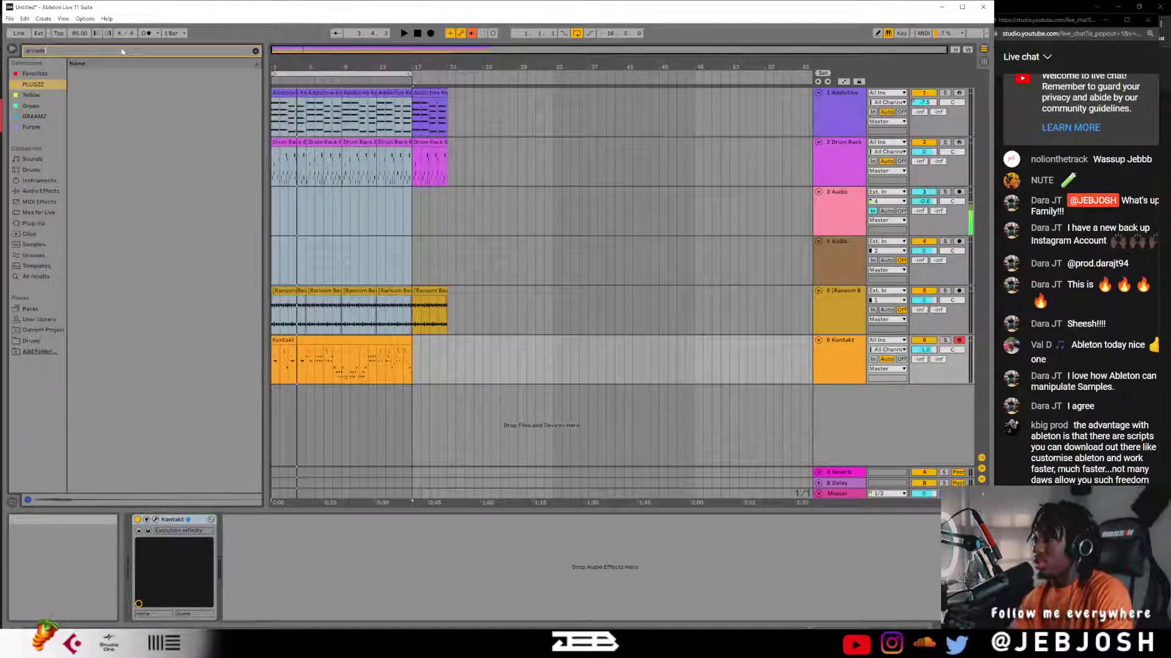
click(34, 223)
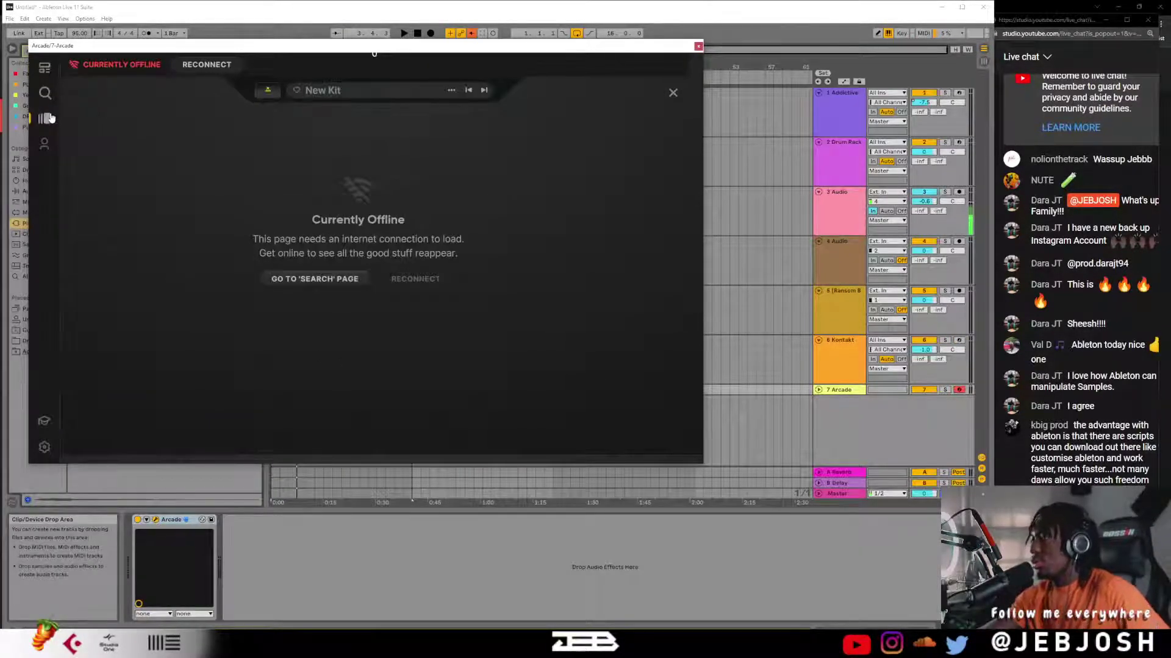
- Find the Desirous kit among Arcade's kits and load it
click(64, 98)
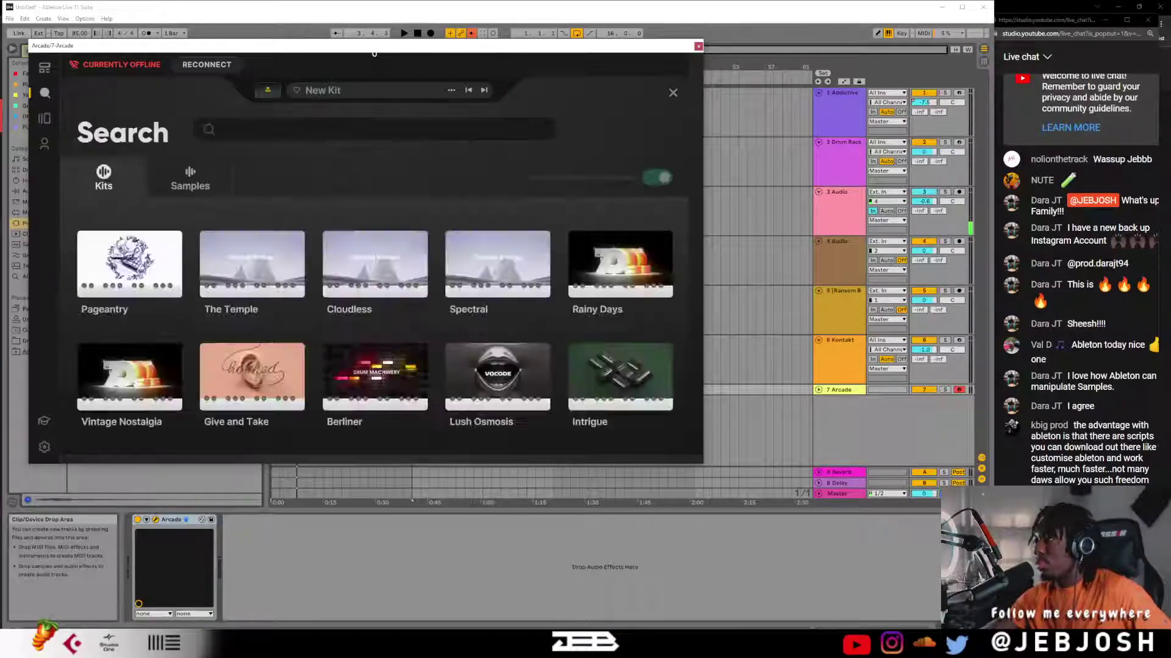
scroll(404, 446, down, 5)
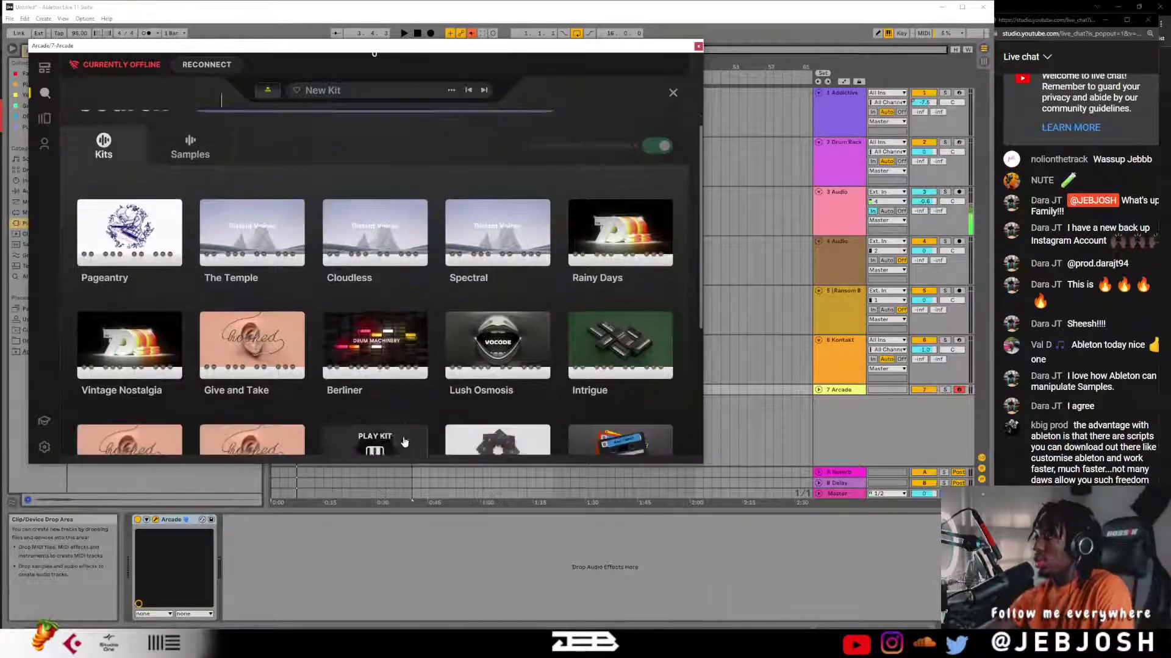
scroll(383, 425, down, 10)
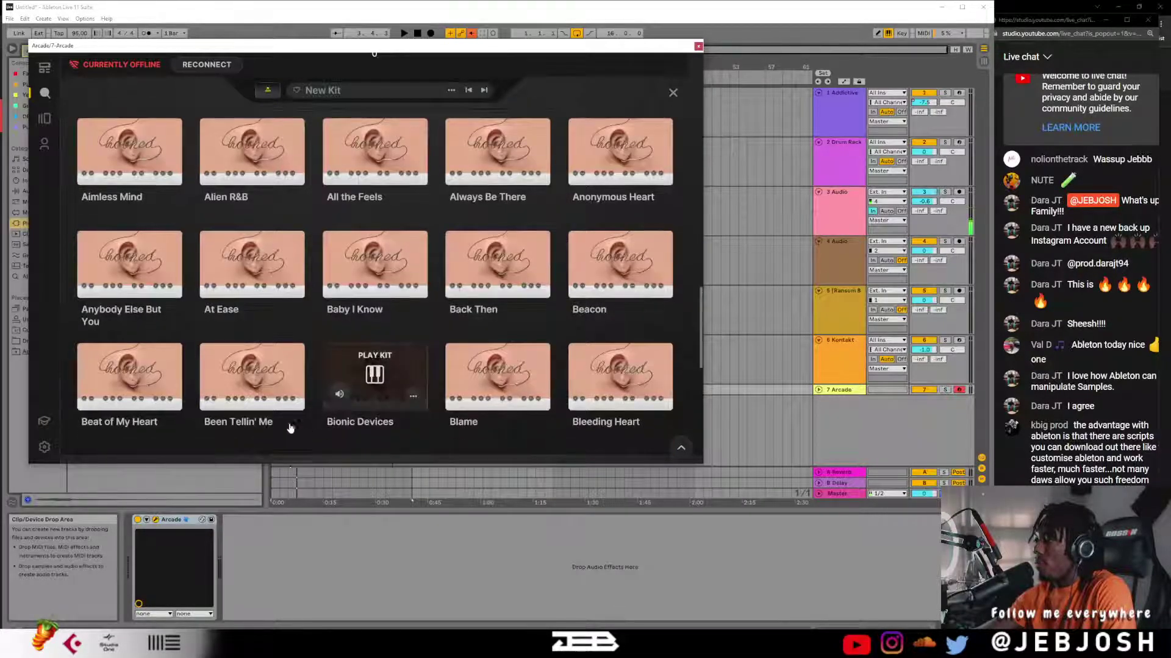
scroll(284, 426, down, 6)
scroll(284, 427, down, 1)
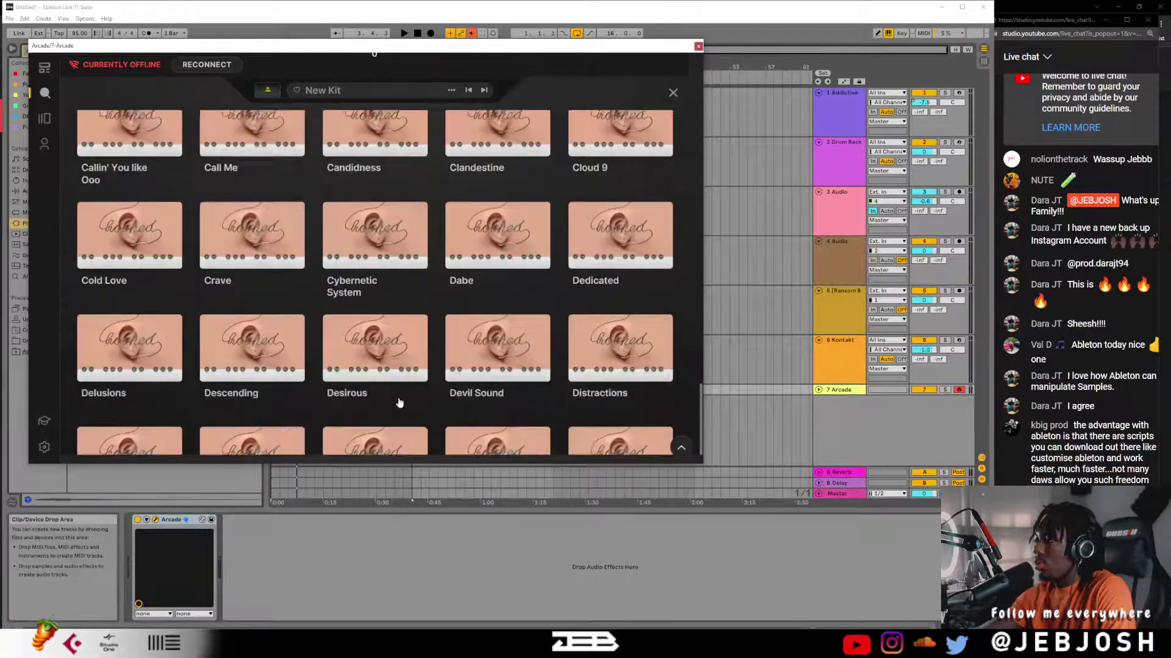
click(375, 349)
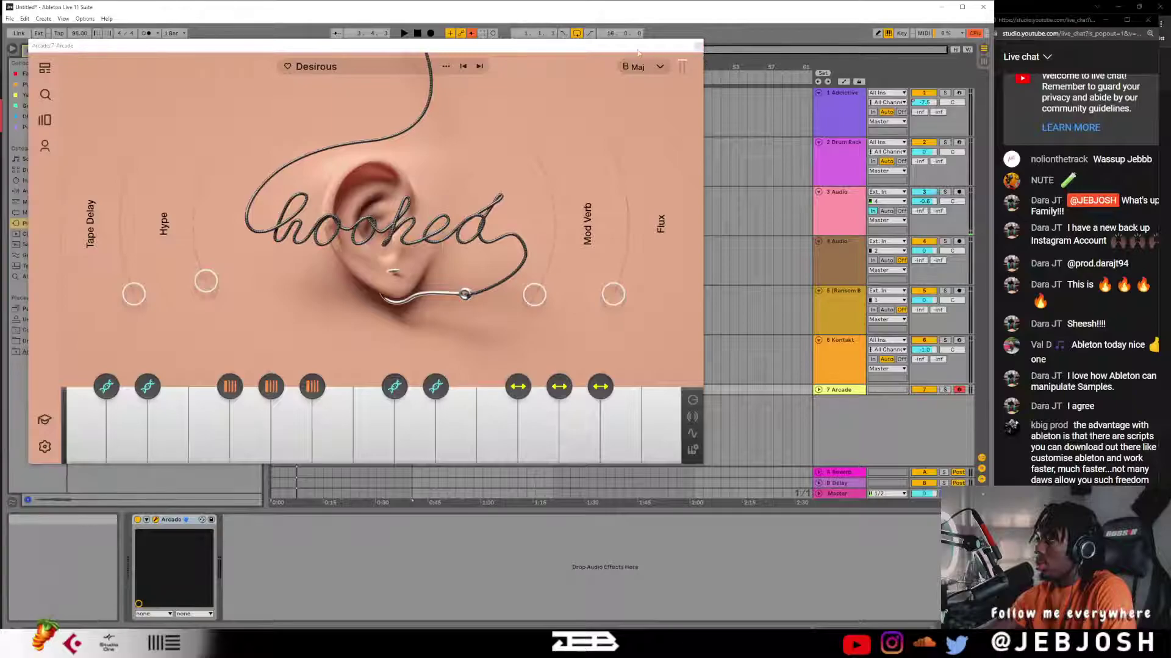
- Move the Arcade window aside, open the recorded Kontakt clip's notes and arm its track to check the pitches
drag(348, 49, 374, 421)
double_click(312, 340)
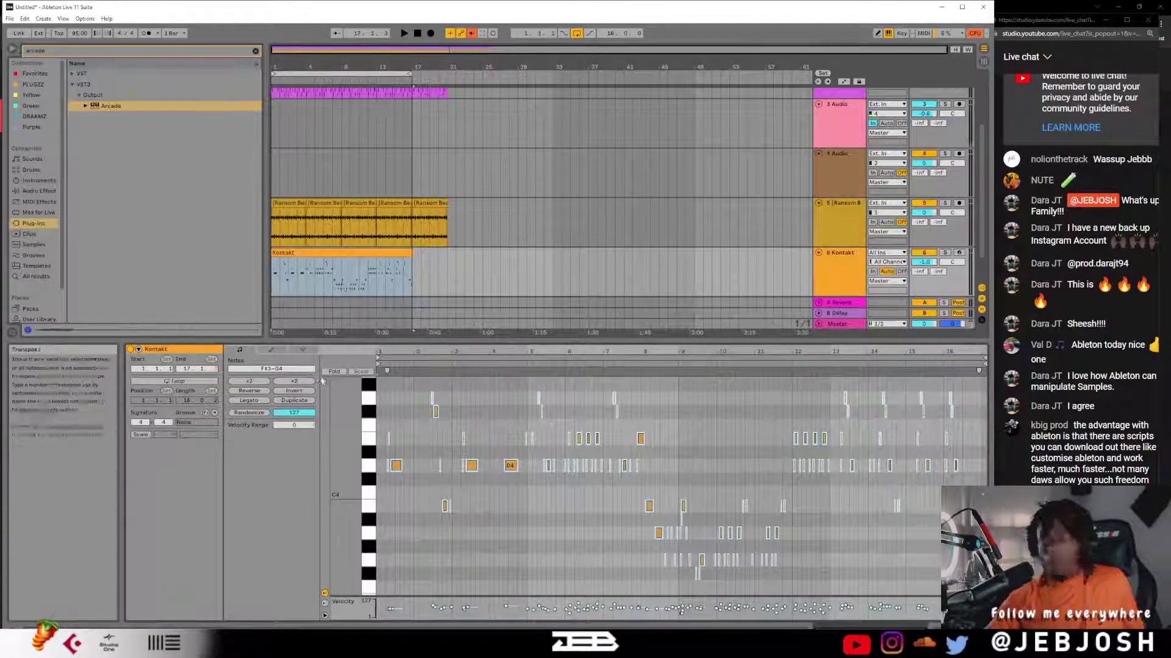
scroll(414, 495, down, 2)
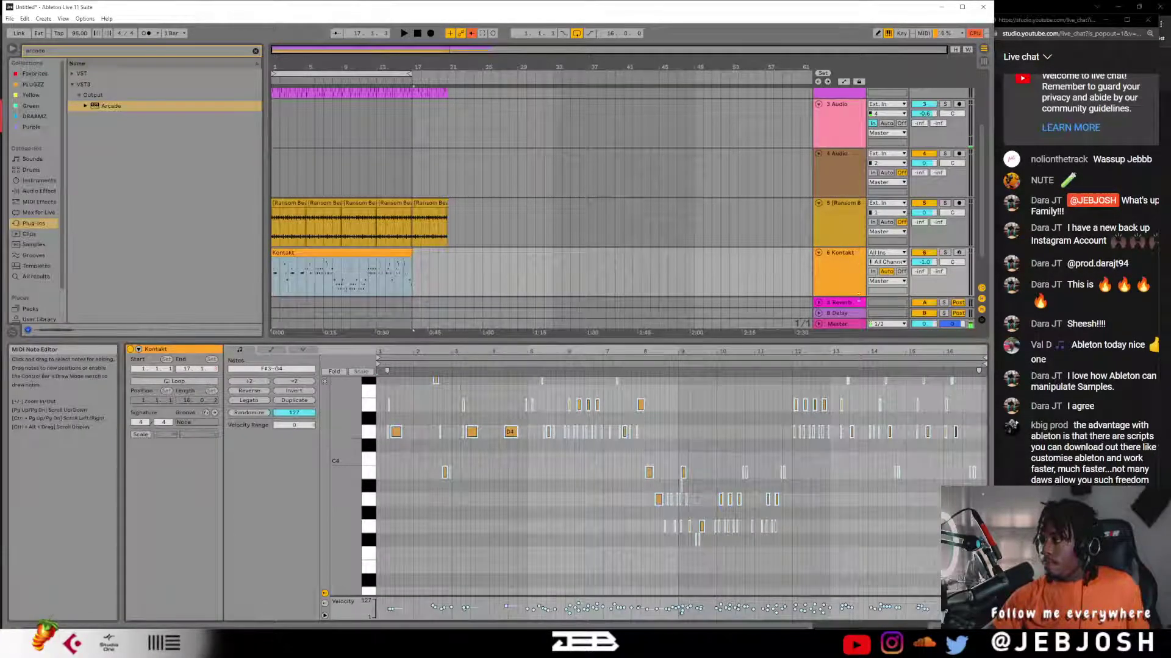
click(959, 252)
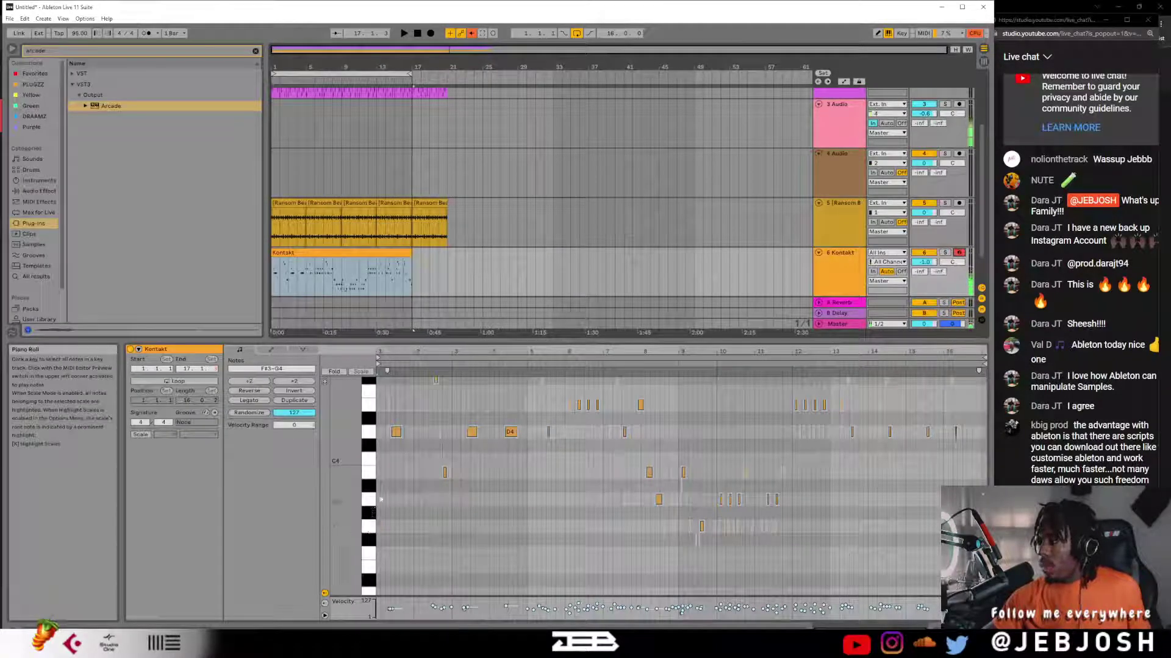
scroll(738, 247, down, 2)
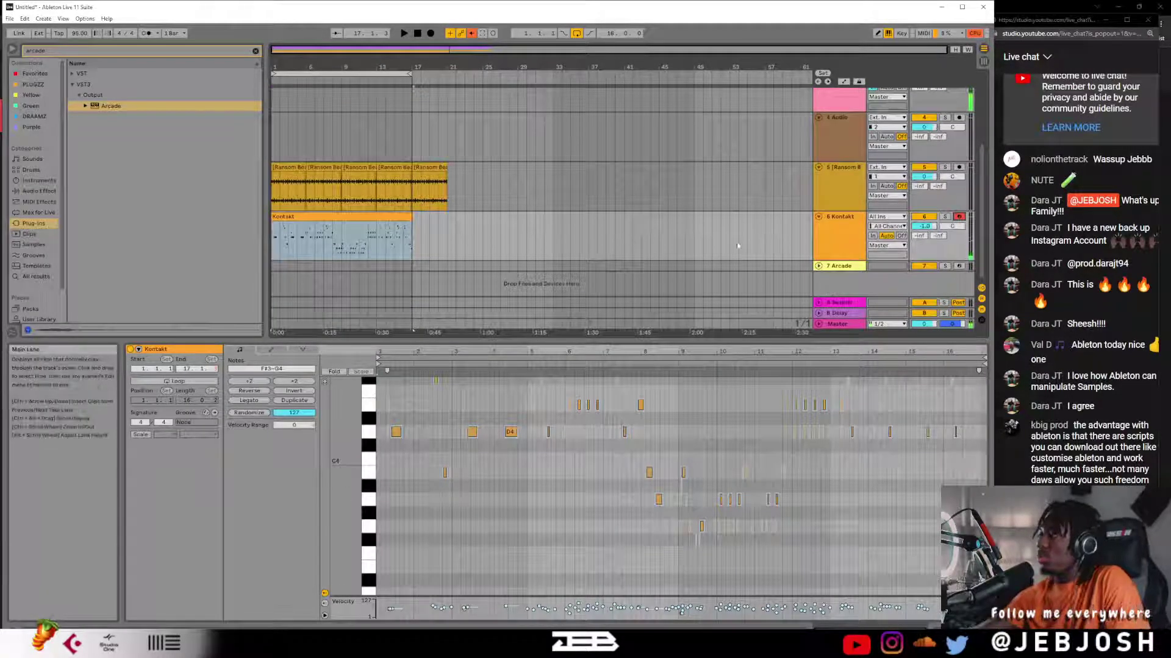
- Set Arcade's session key to G Maj
click(844, 267)
click(672, 247)
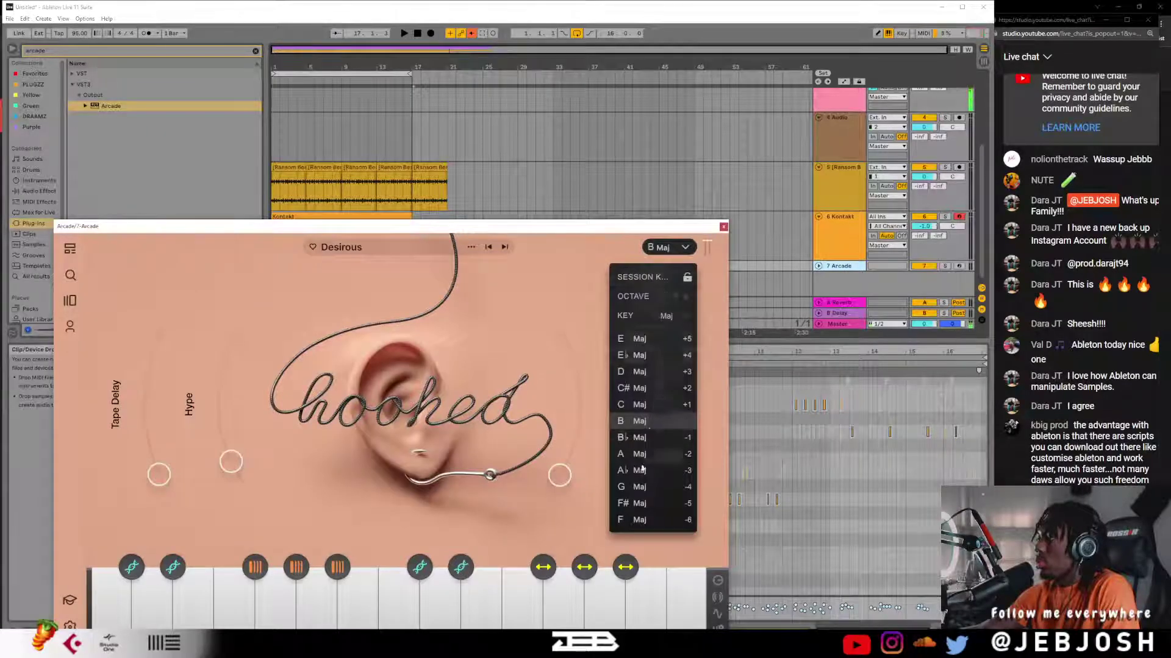
click(639, 487)
- Arm the Arcade track and, during playback, unfold it and lower its volume
click(959, 266)
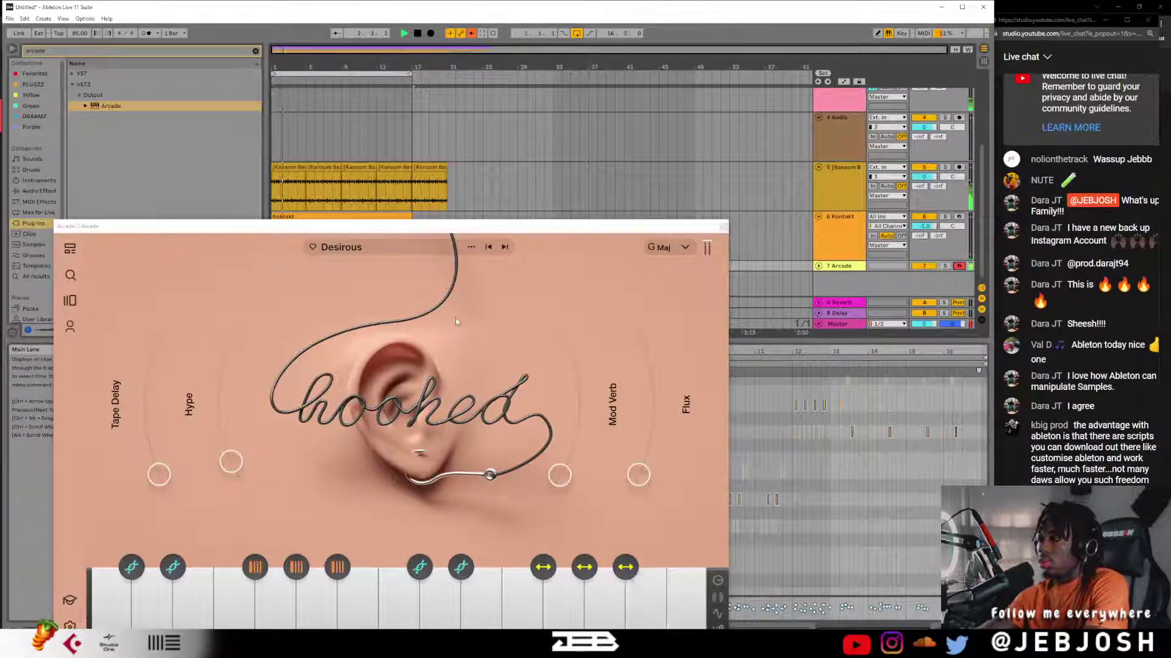
click(668, 247)
click(546, 305)
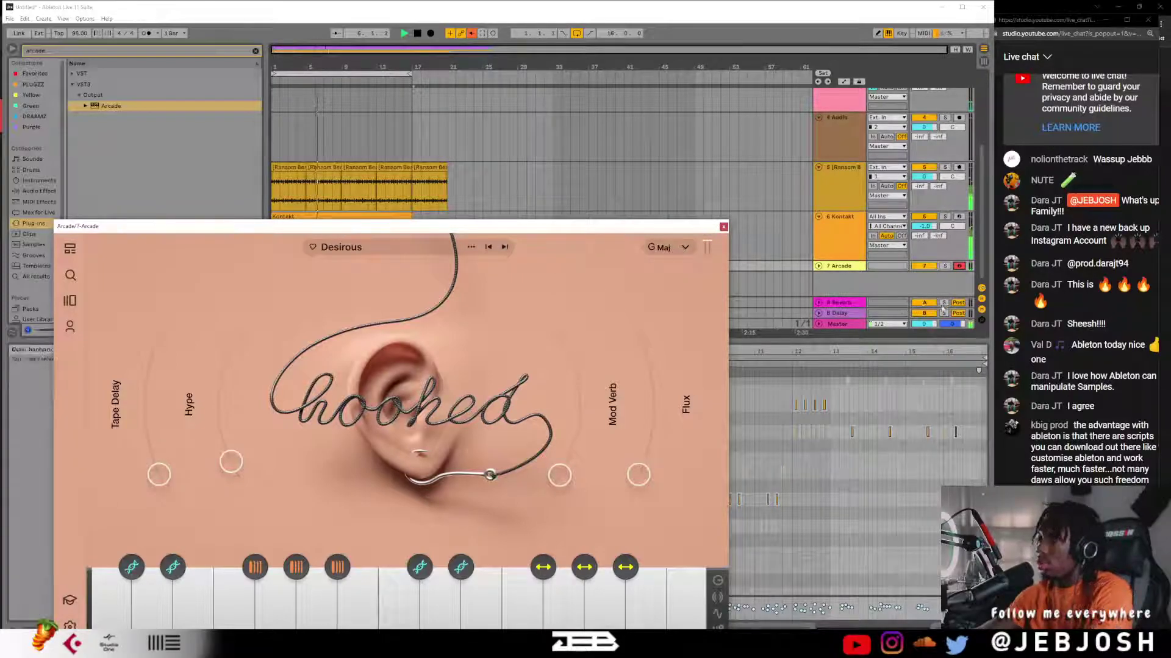
click(818, 266)
drag(923, 262, 924, 273)
- Audition the following Arcade kits one by one over playback, from Devil Sound and Distractions through Double Rainbow and Down Down Down to Pageantry
click(505, 248)
click(505, 248)
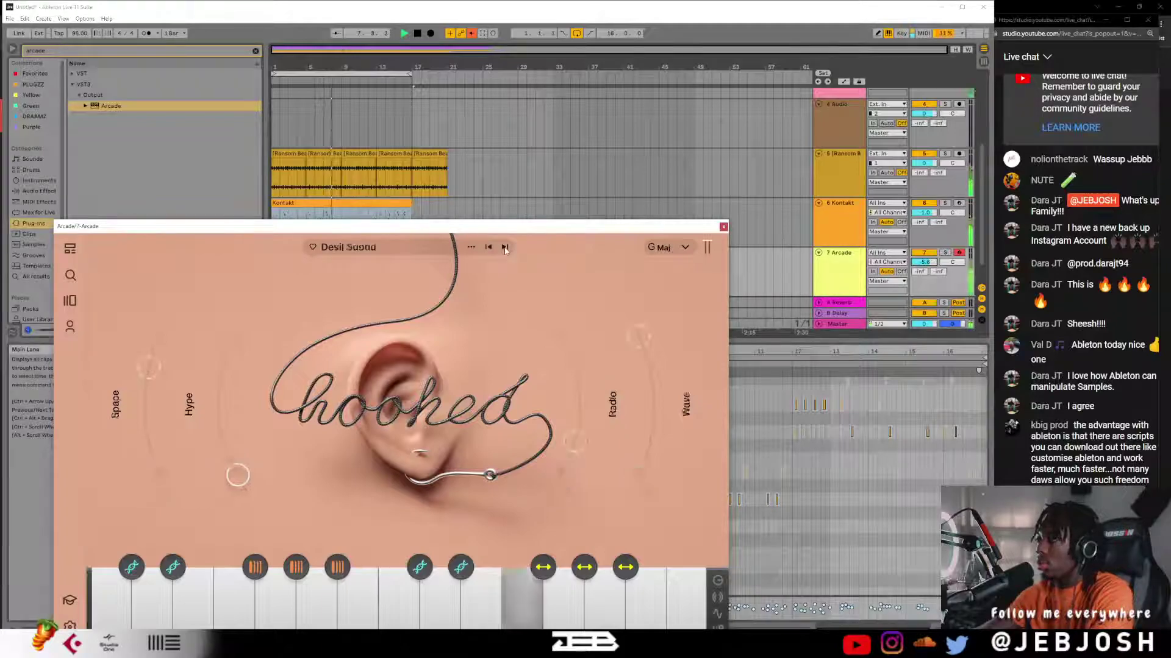
click(505, 247)
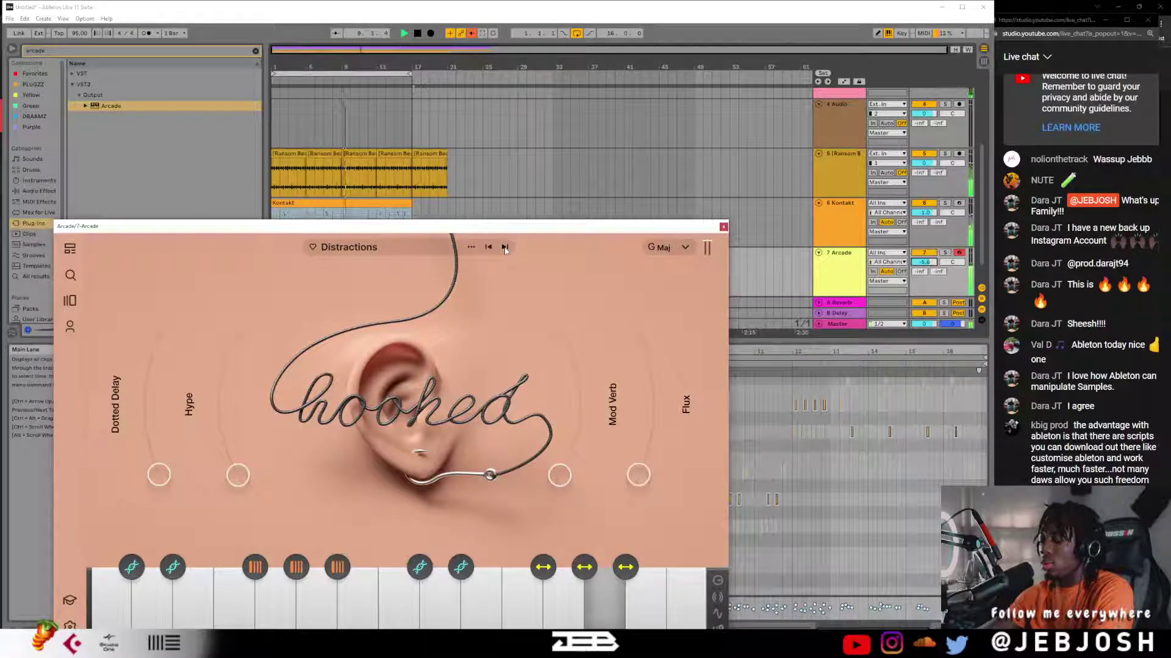
click(505, 247)
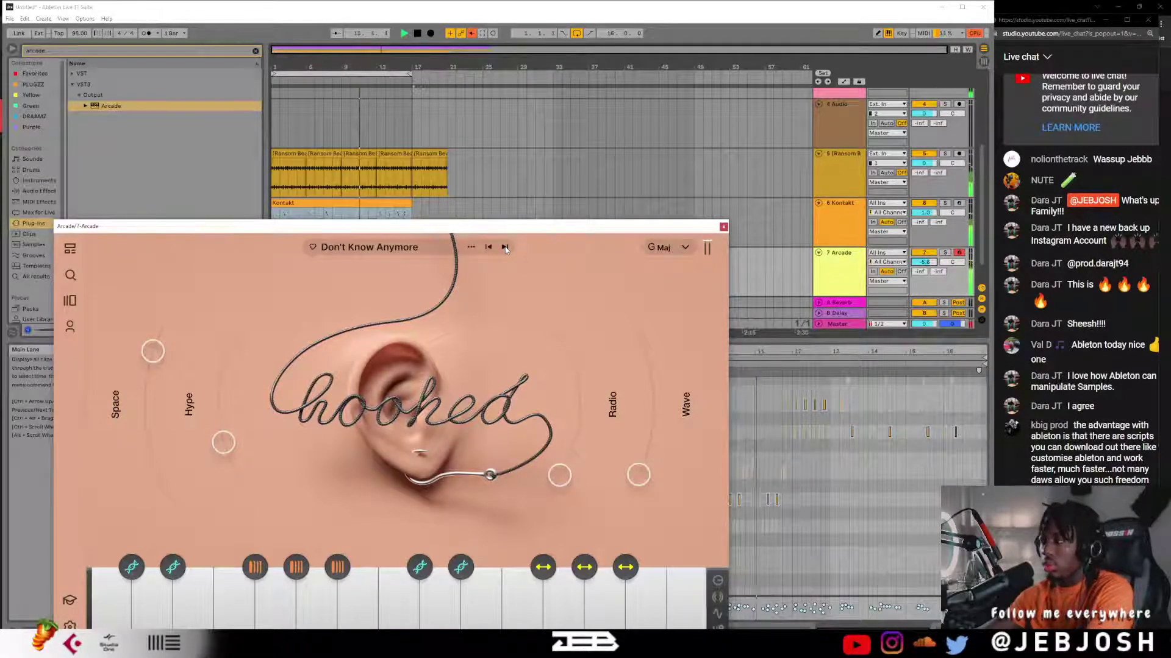
click(505, 248)
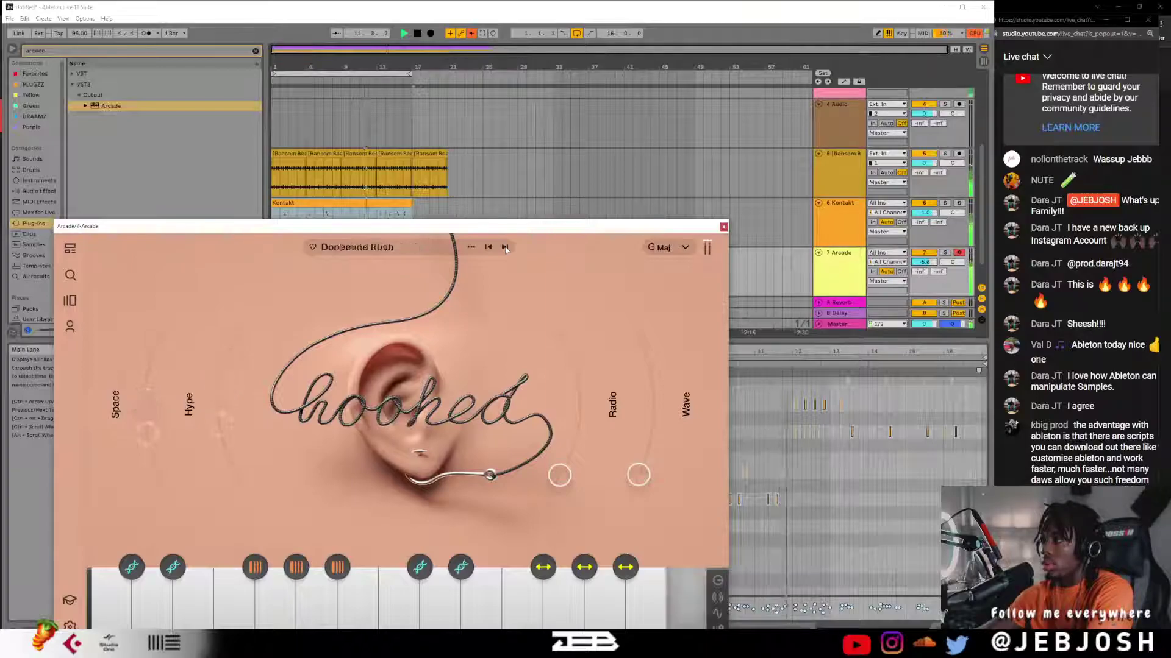
click(505, 248)
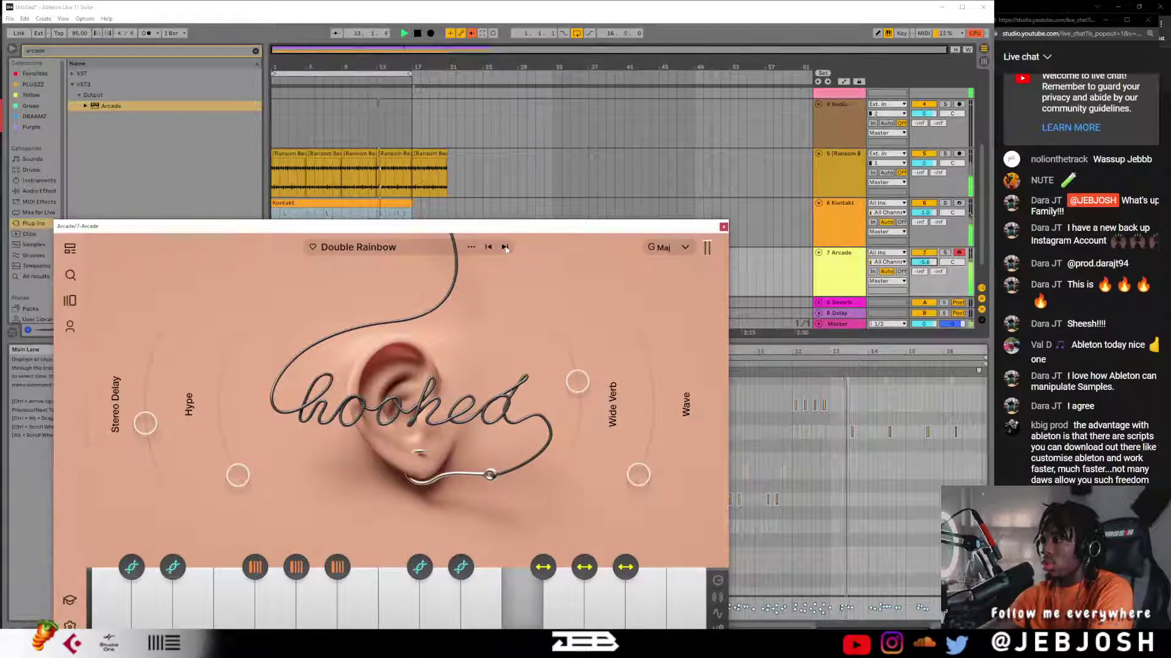
click(504, 247)
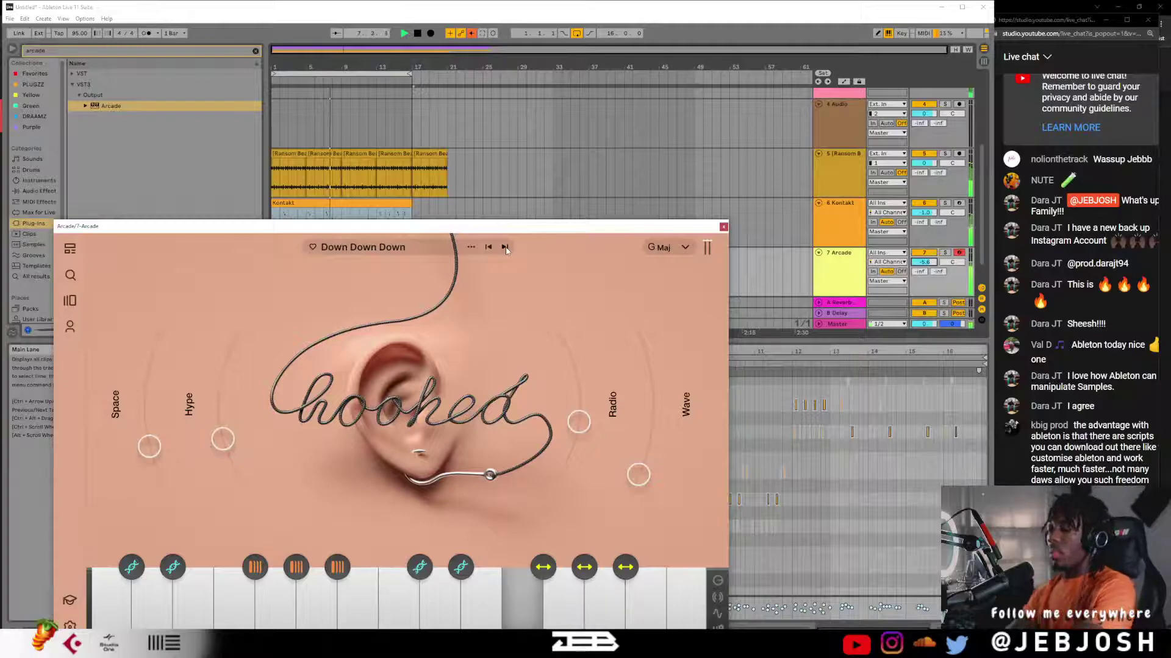
click(505, 247)
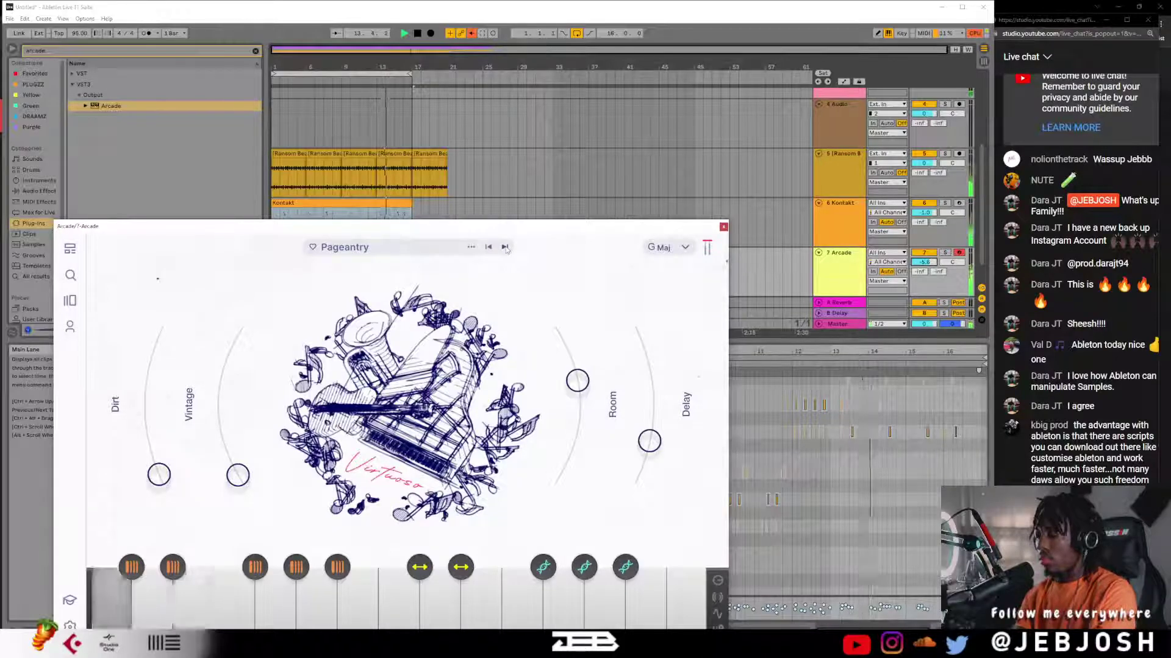
click(662, 247)
click(569, 275)
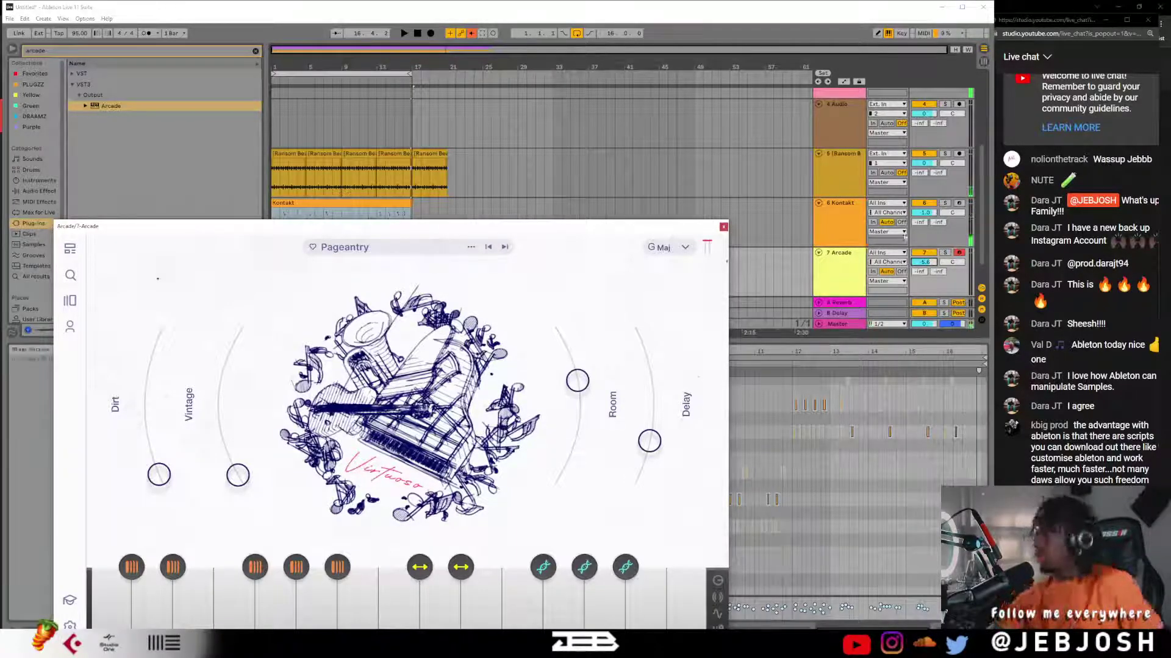
- Mute the Kontakt track and, with the arrangement playing, advance Arcade from Pageantry to the Cloudless kit
scroll(933, 238, down, 2)
click(924, 179)
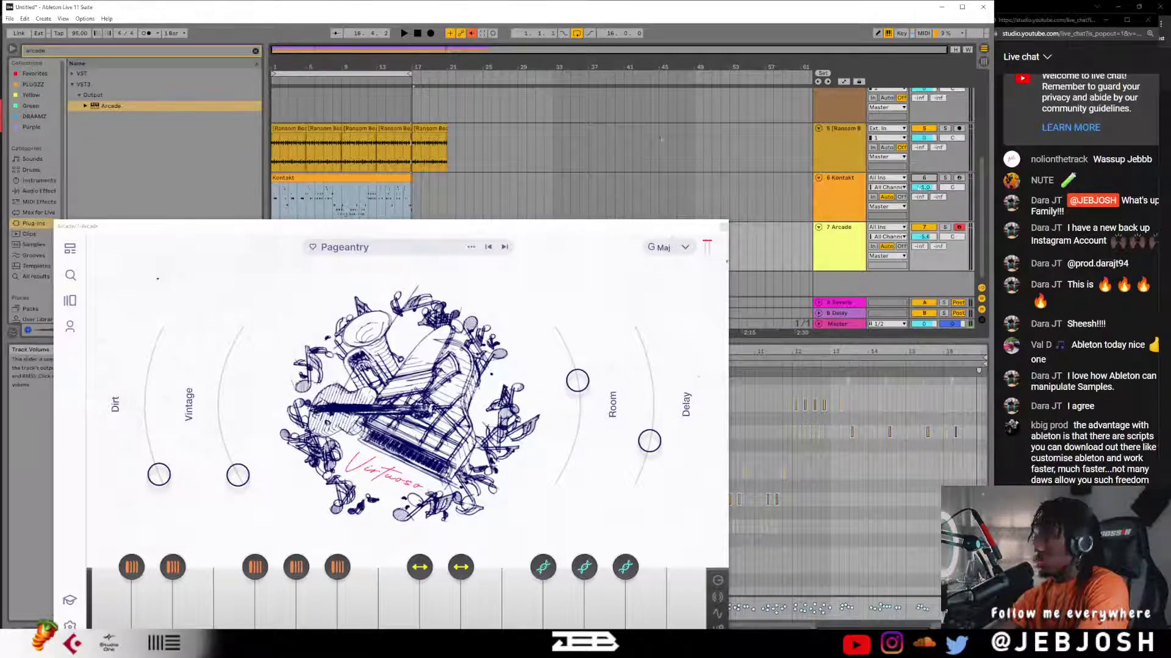
key(space)
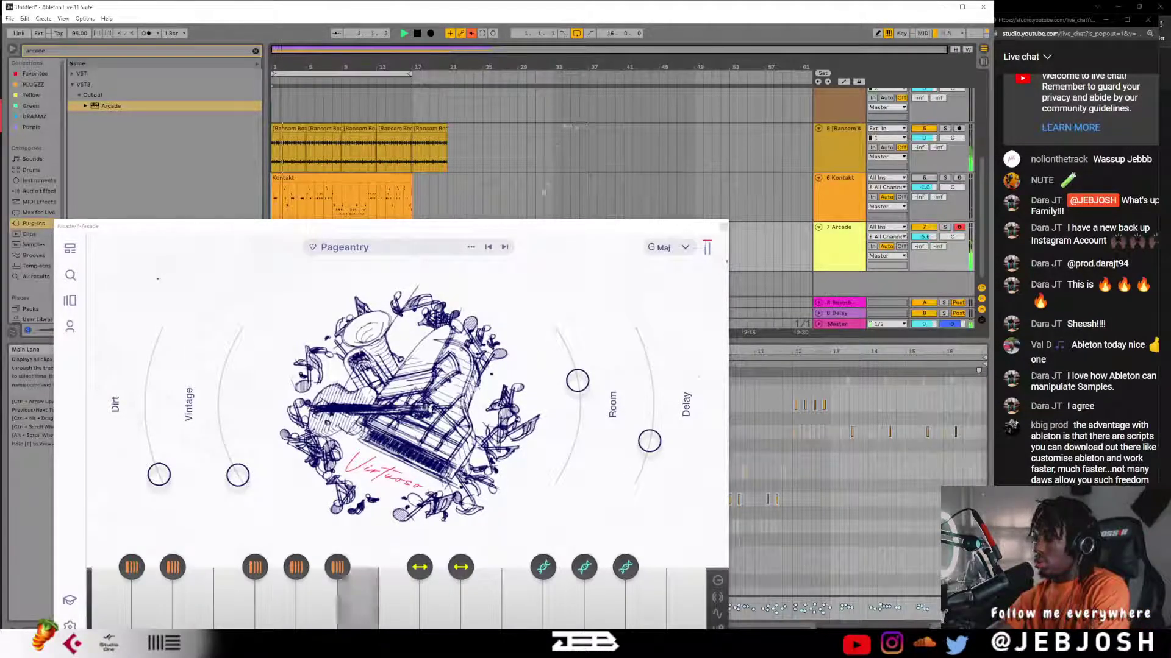
click(504, 247)
click(504, 248)
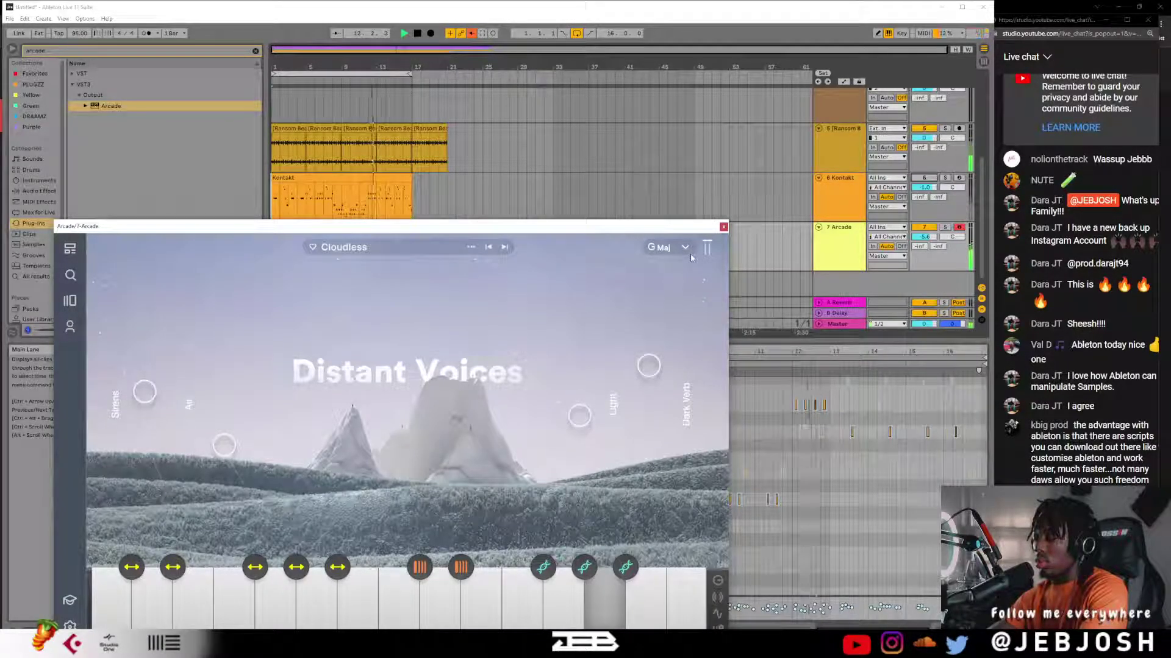
- Record an Arcade part of about 8 bars from the start of the arrangement, and close the Arcade window
click(421, 34)
click(425, 35)
click(433, 35)
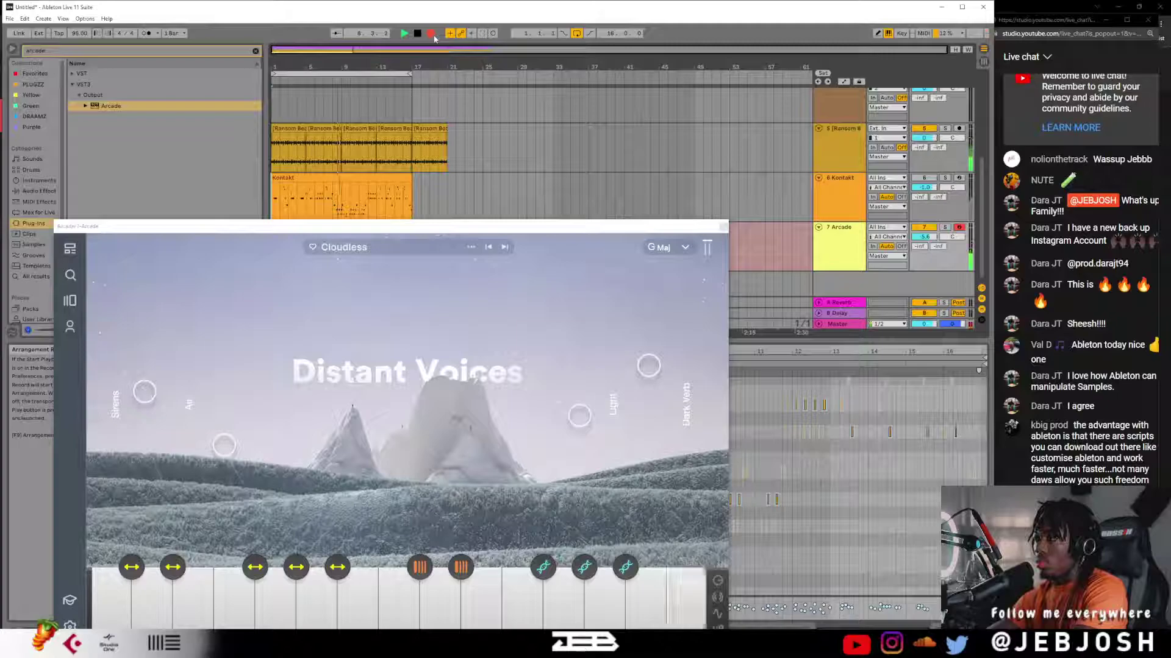
click(433, 35)
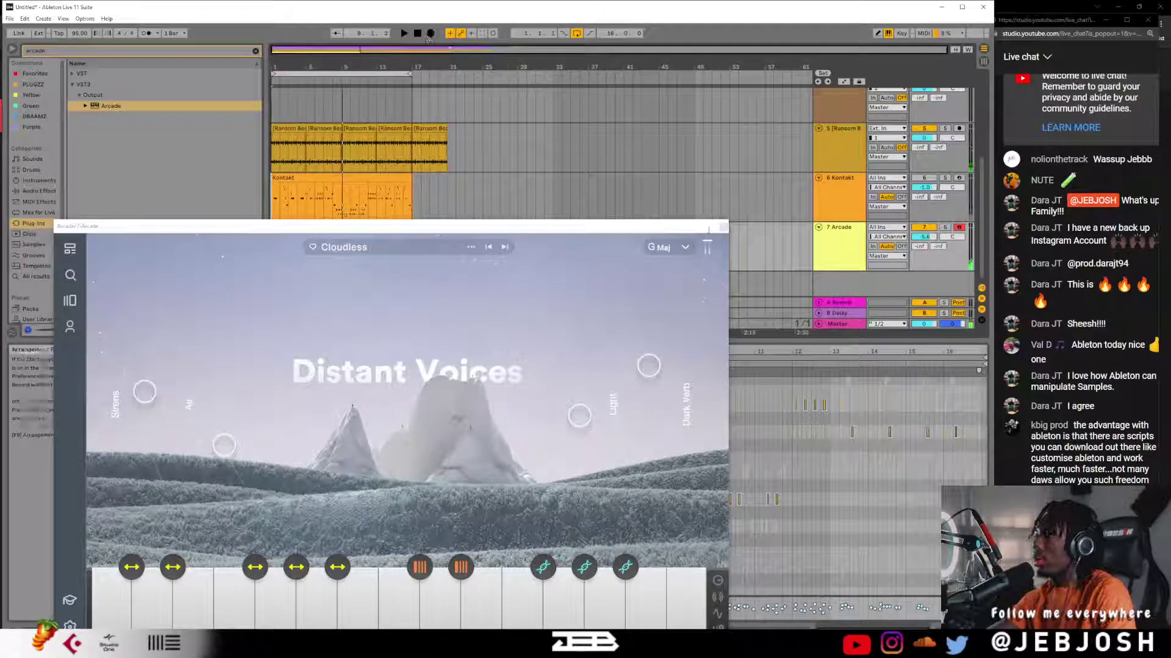
click(723, 227)
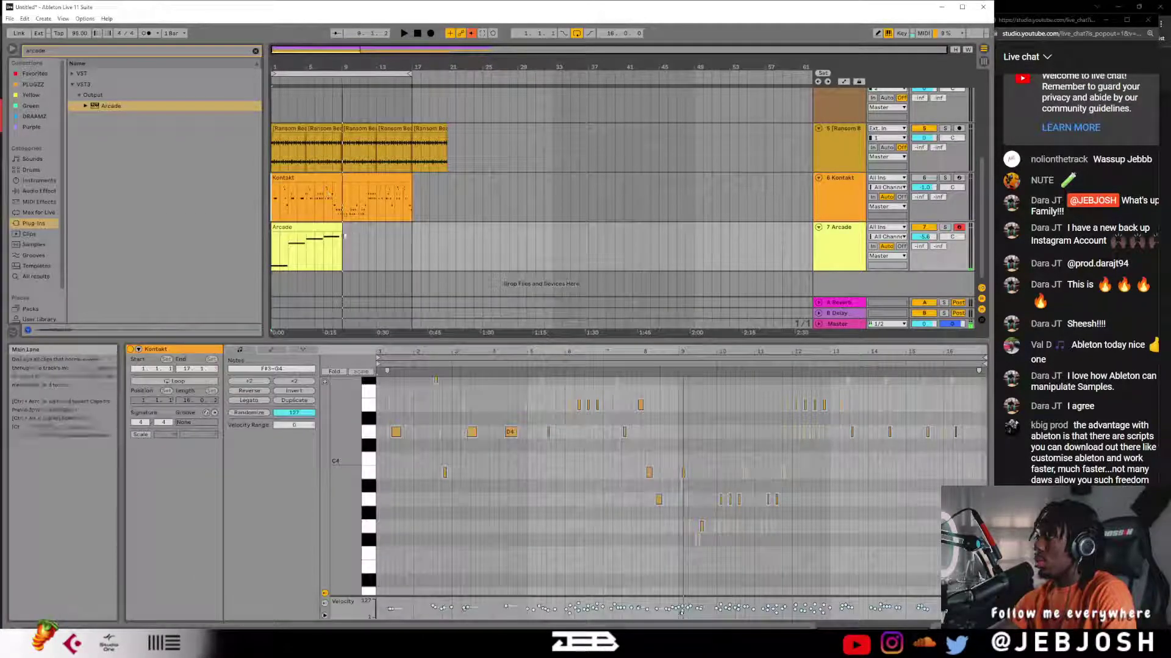
- Select the recorded Arcade clip and trim its end to the start of bar 9
click(337, 228)
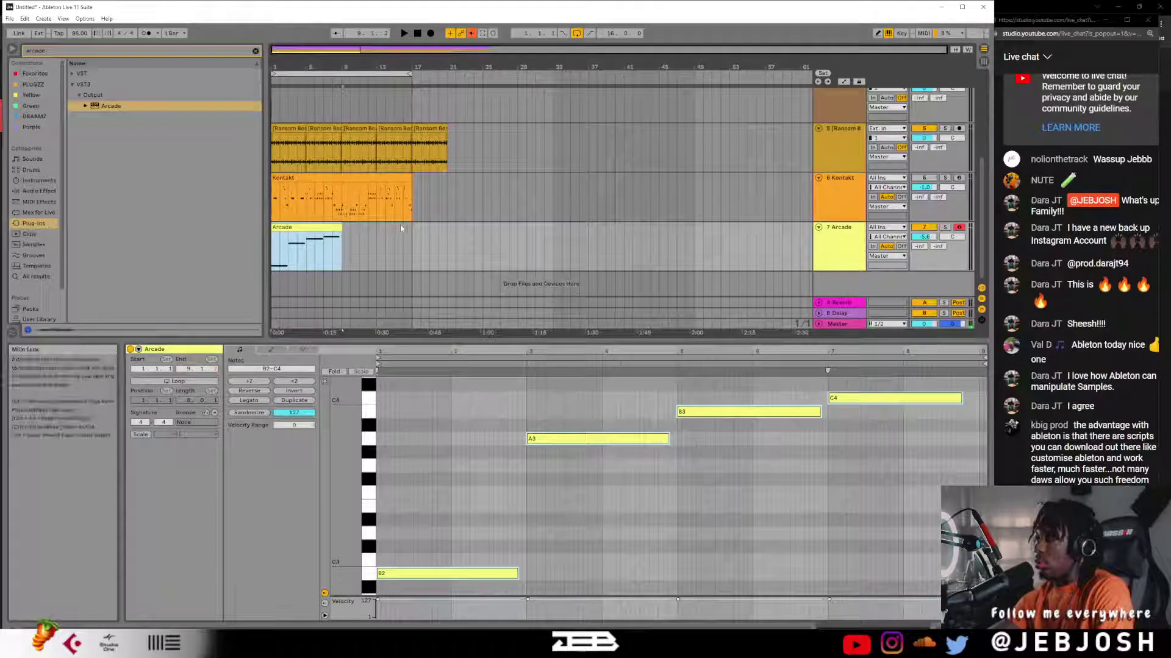
drag(341, 228, 339, 228)
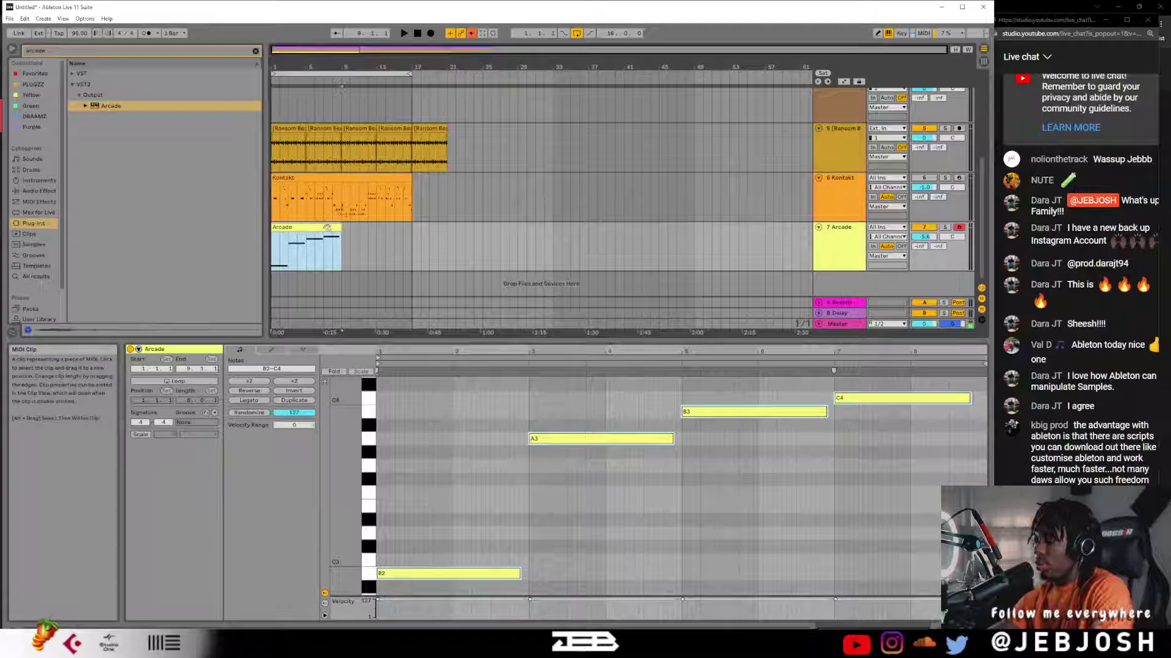
- Enable looping for the recorded Arcade clip and extend it to the start of bar 17, level with the Kontakt clip's end
key(ctrl+d)
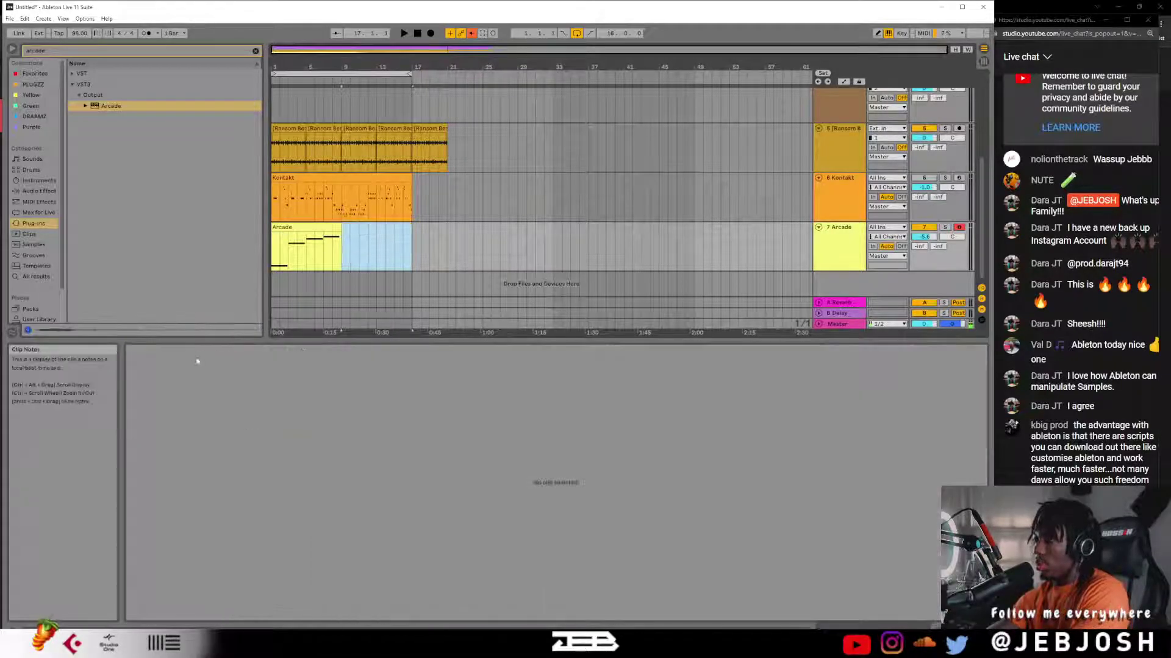
key(ctrl+z)
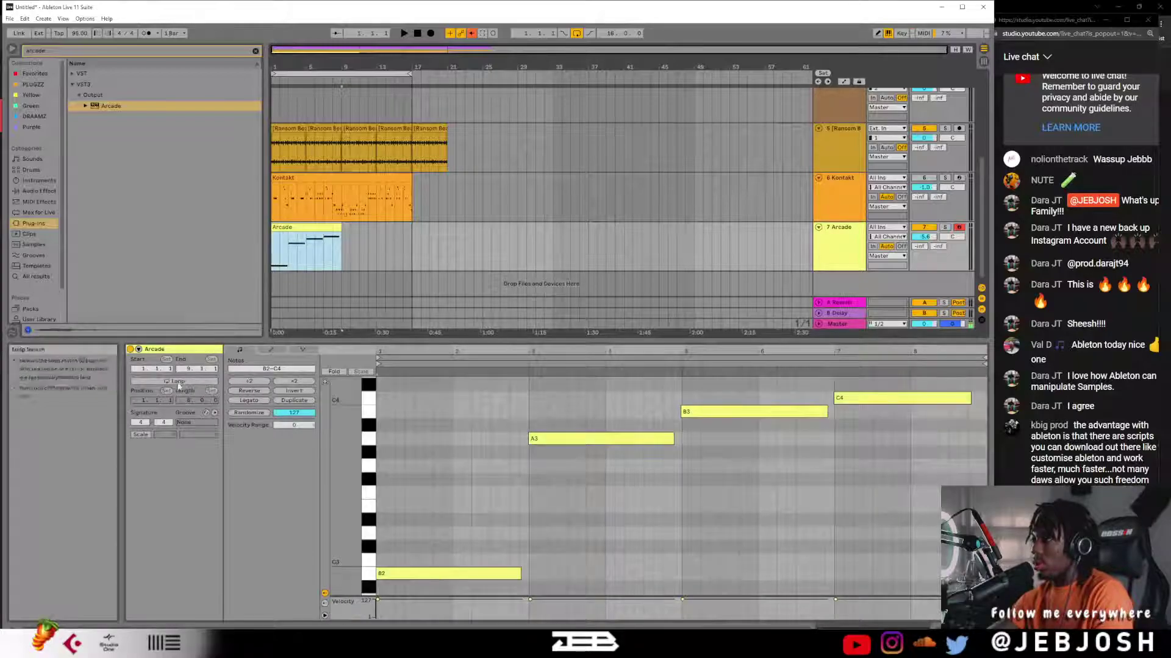
click(175, 381)
drag(341, 247, 411, 247)
click(420, 39)
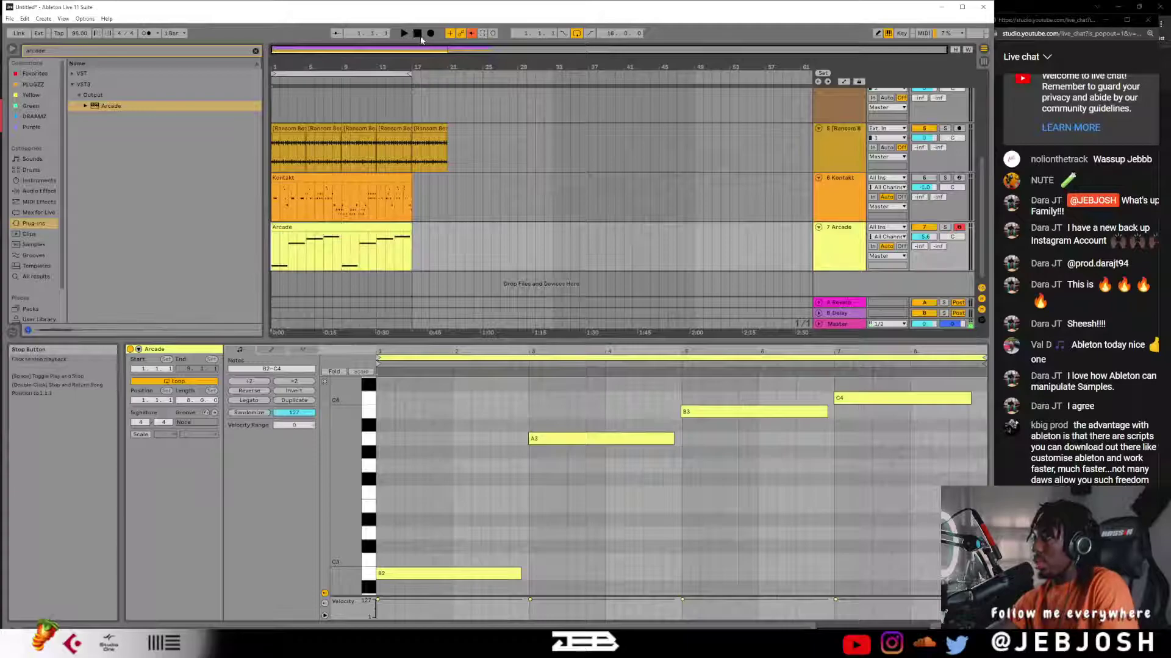
- During playback, lengthen the Arcade clip's A3 note up to the B3 note, the C4 note to the loop end, and the B2 note slightly
key(space)
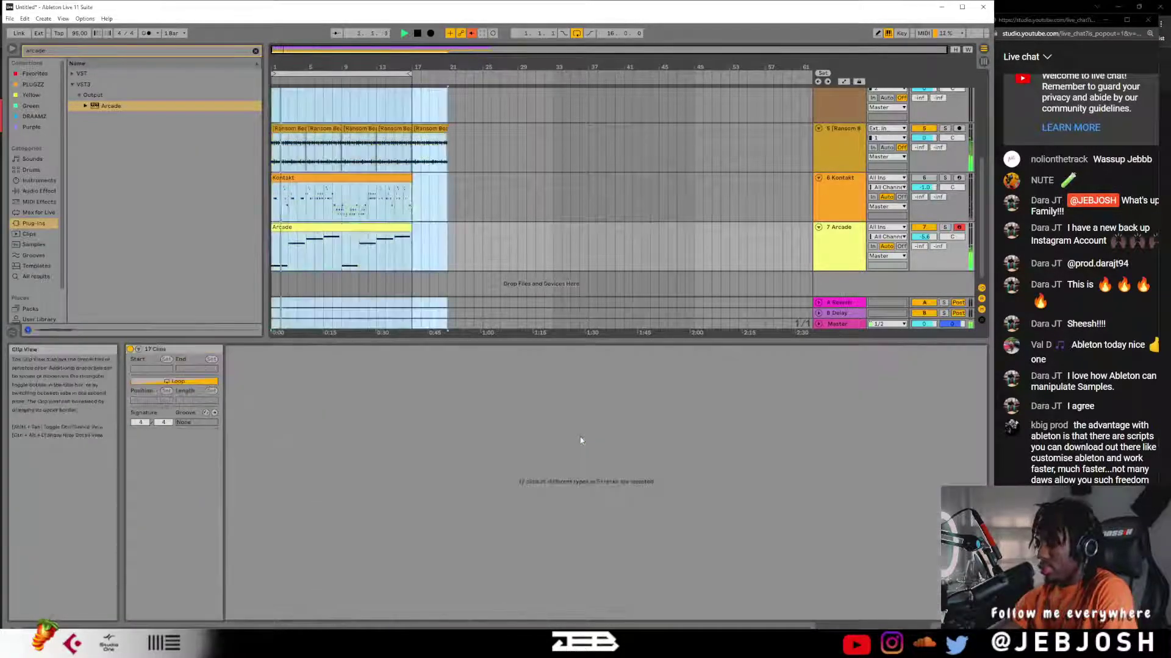
key(ctrl+a)
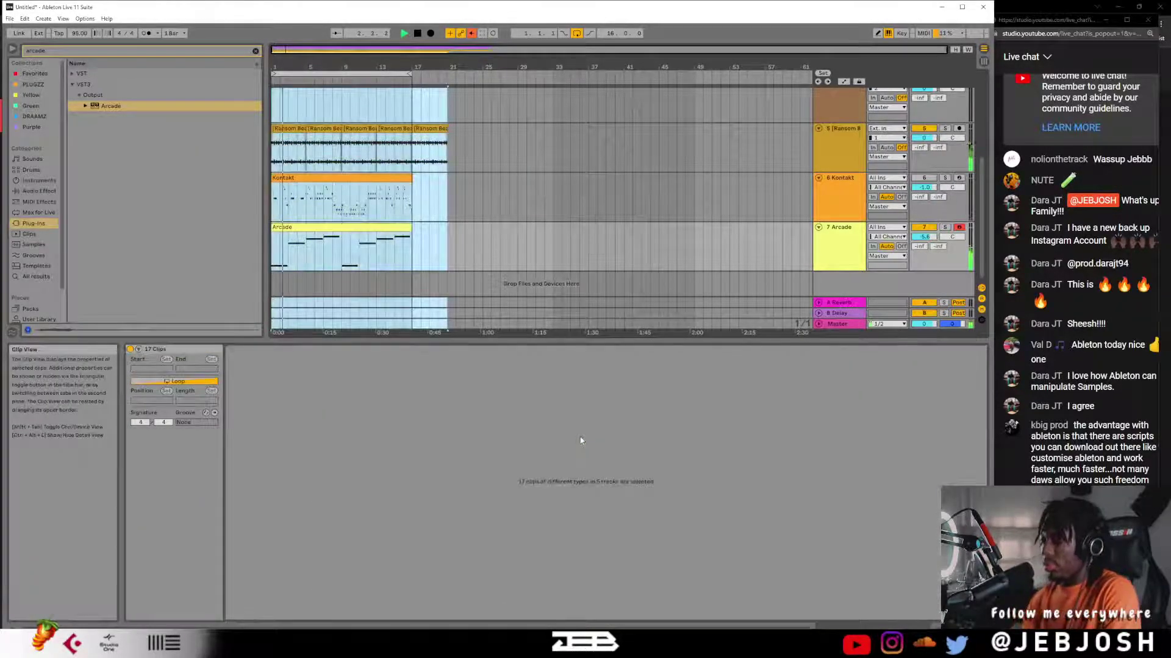
click(348, 228)
click(520, 417)
key(ctrl+a)
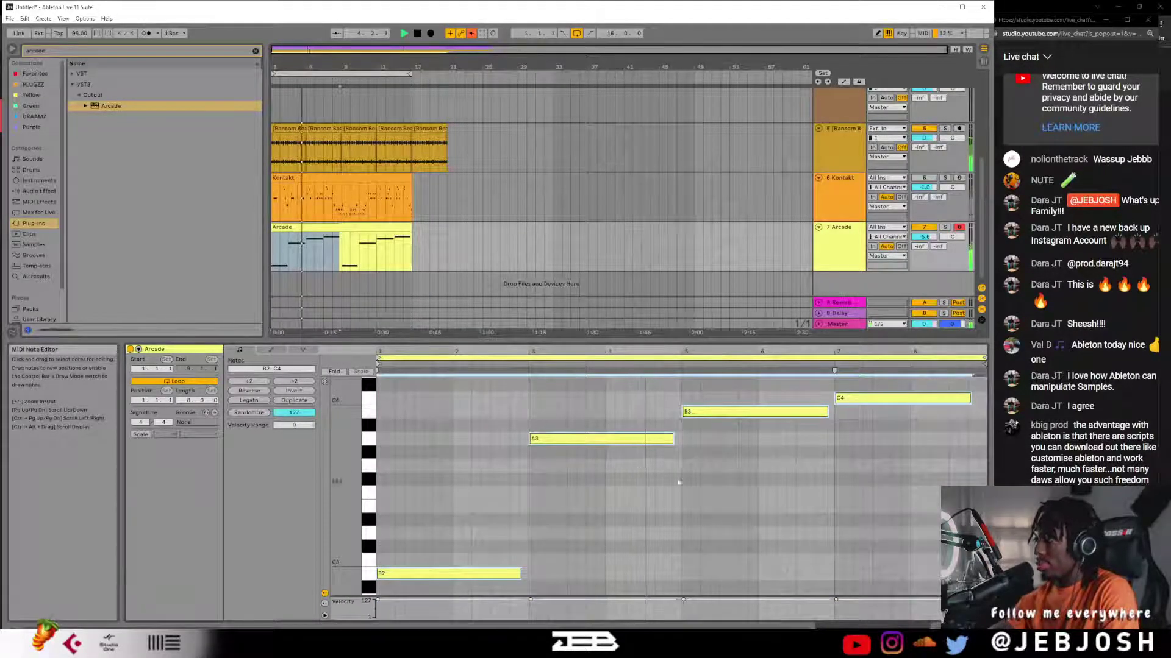
click(705, 441)
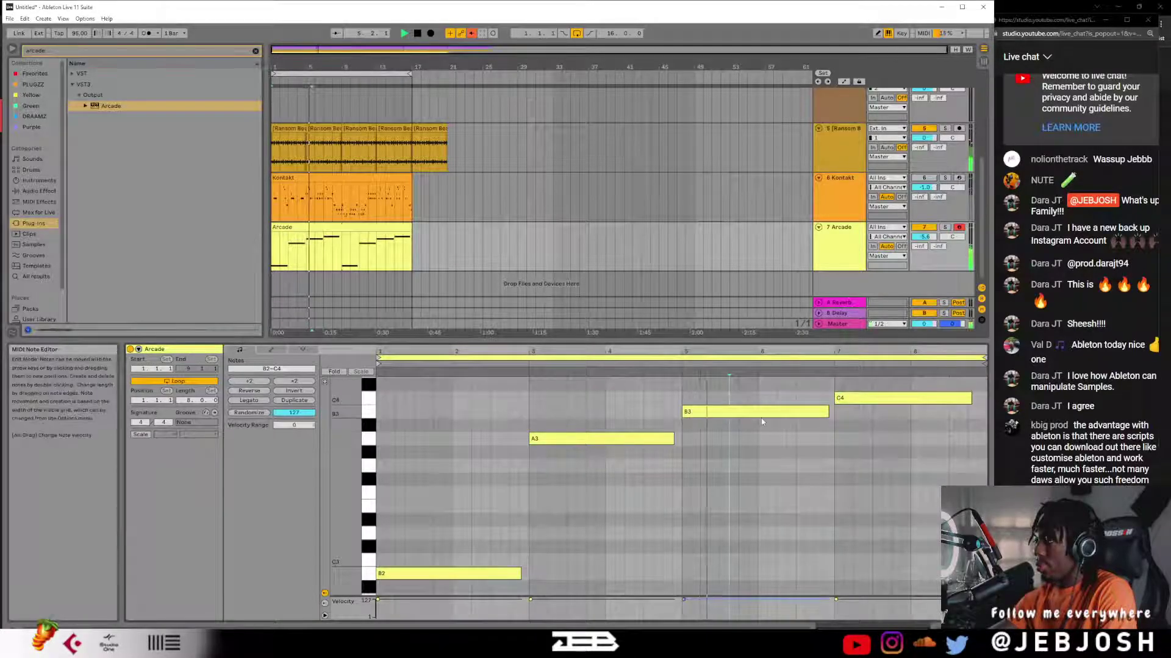
drag(674, 439, 681, 439)
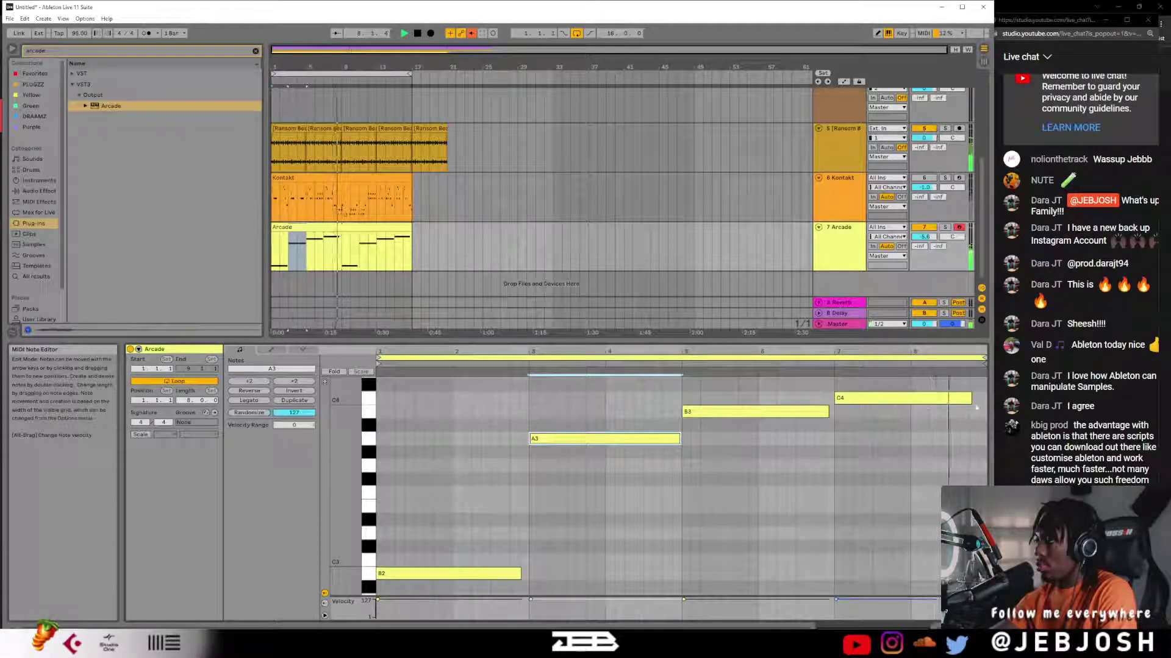
drag(971, 398, 986, 398)
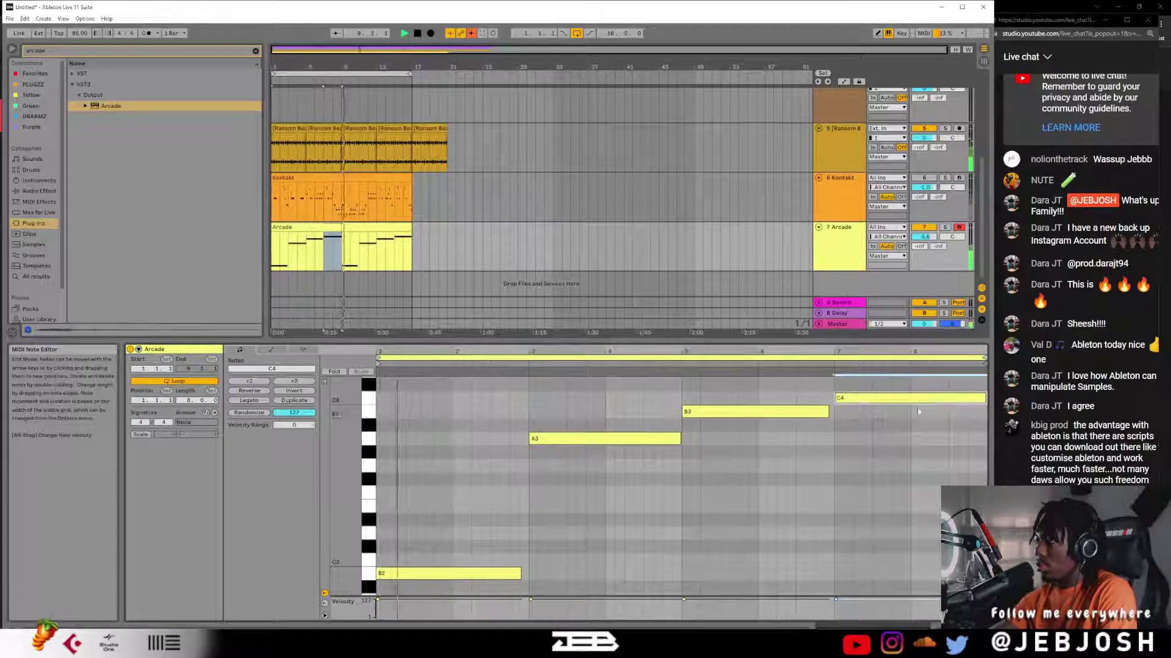
drag(521, 574, 526, 574)
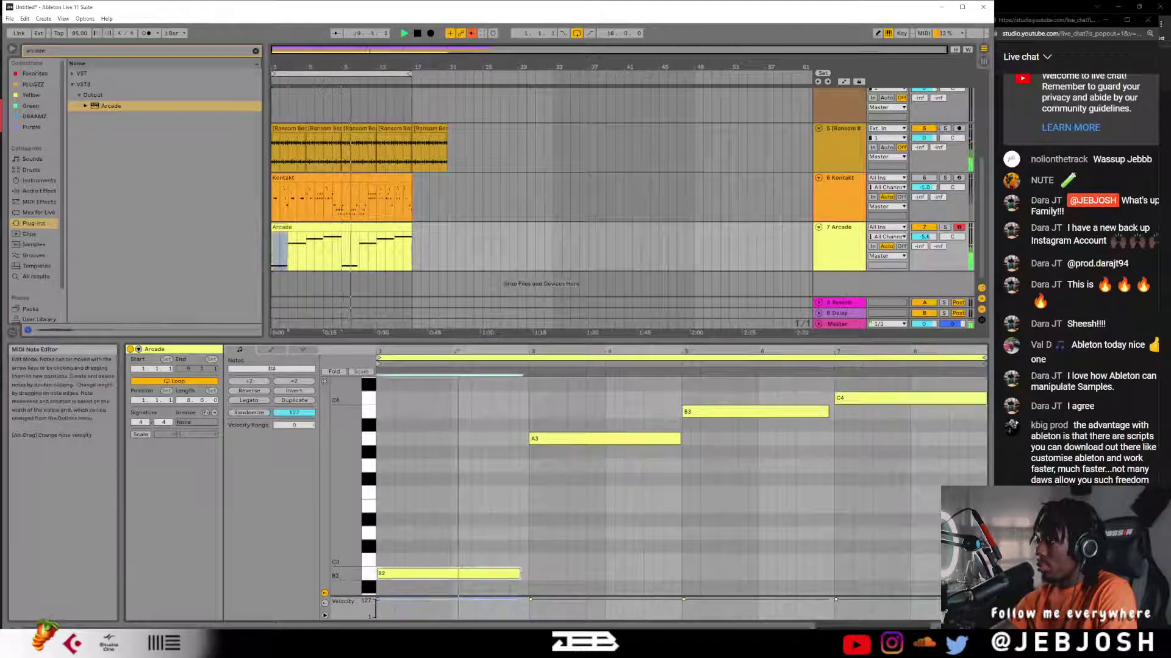
- Try the Arcade clip's first note at C3, D3 and F3, playing the arrangement after each change
key(space)
drag(445, 574, 450, 559)
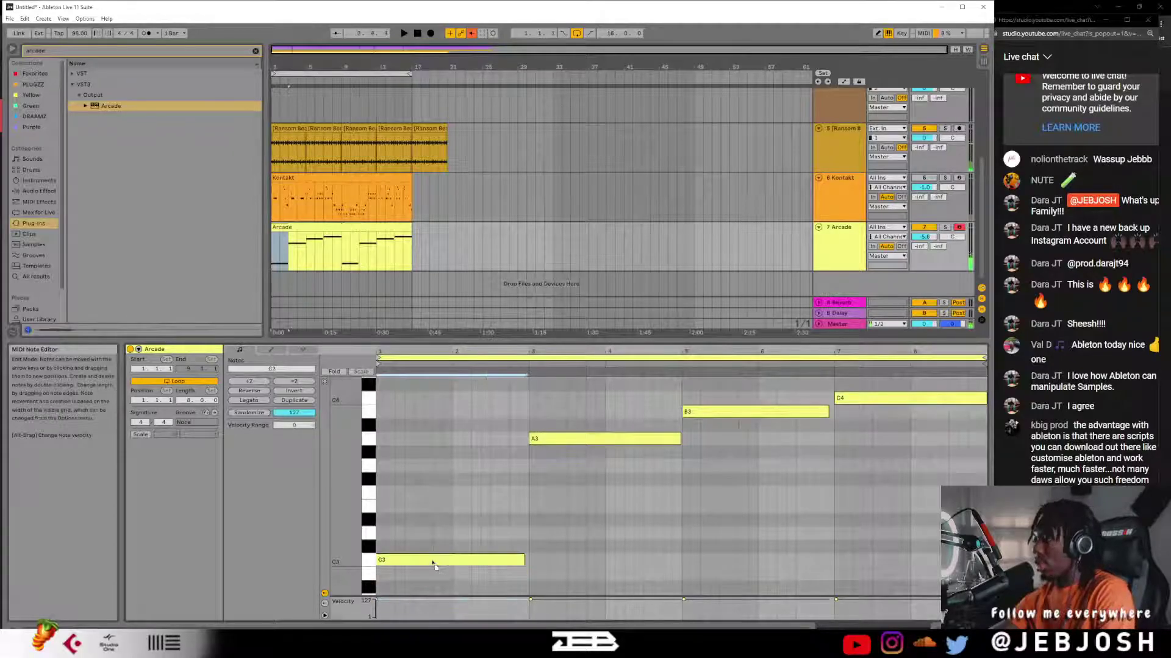
key(space)
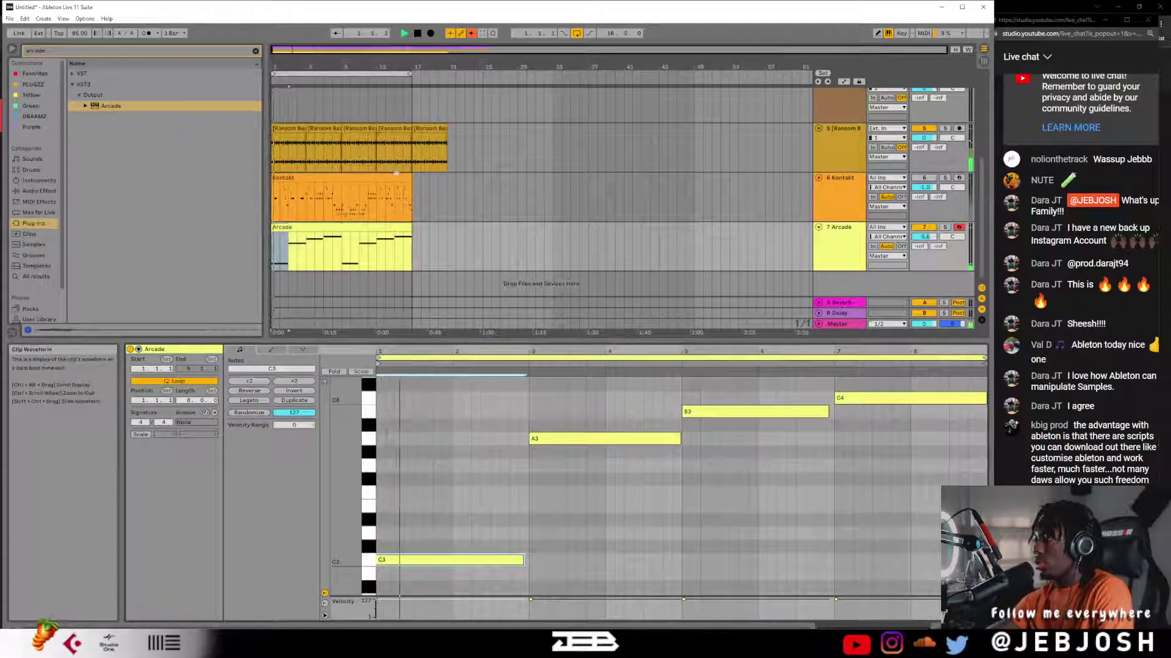
drag(437, 562, 425, 536)
key(space)
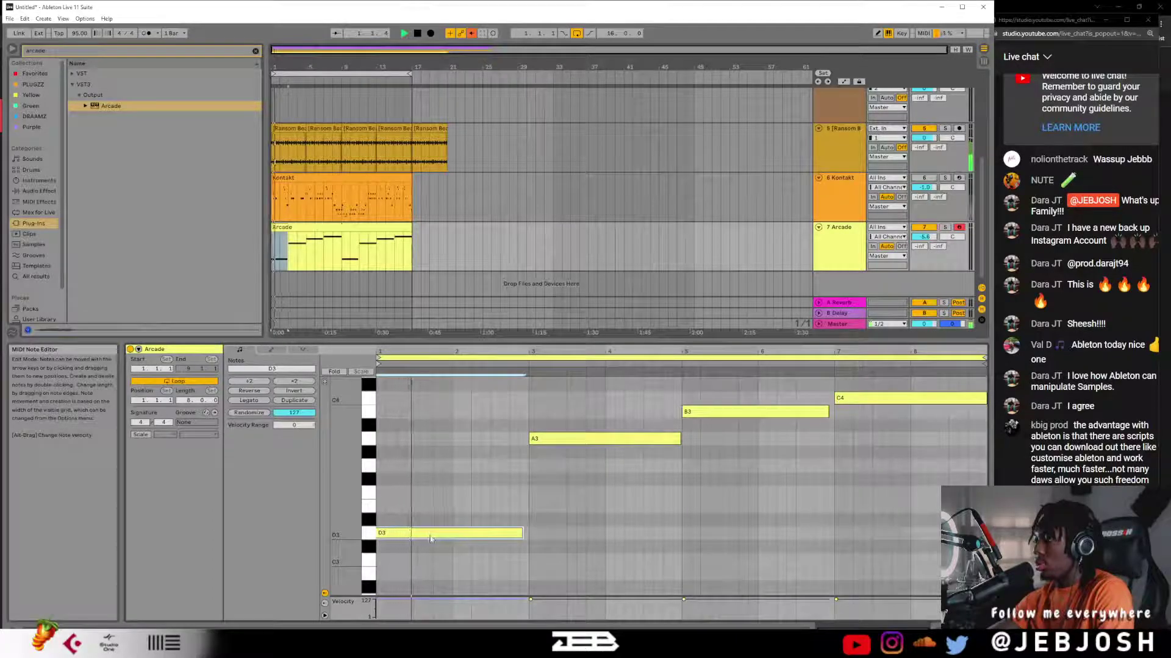
key(space)
drag(425, 536, 439, 494)
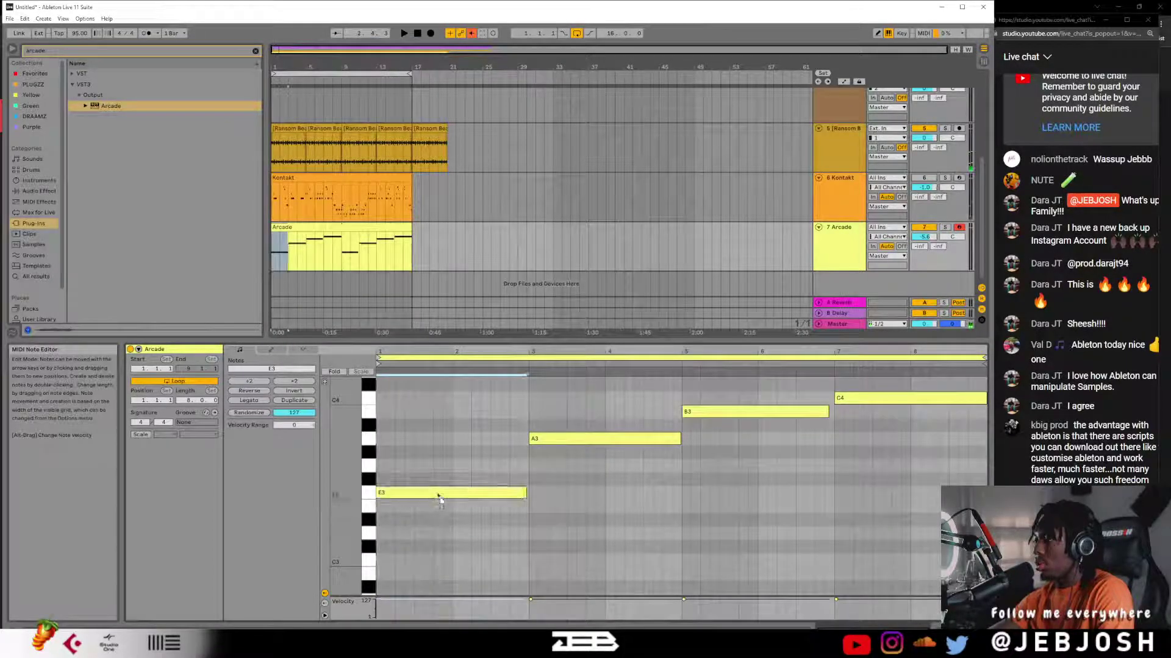
key(space)
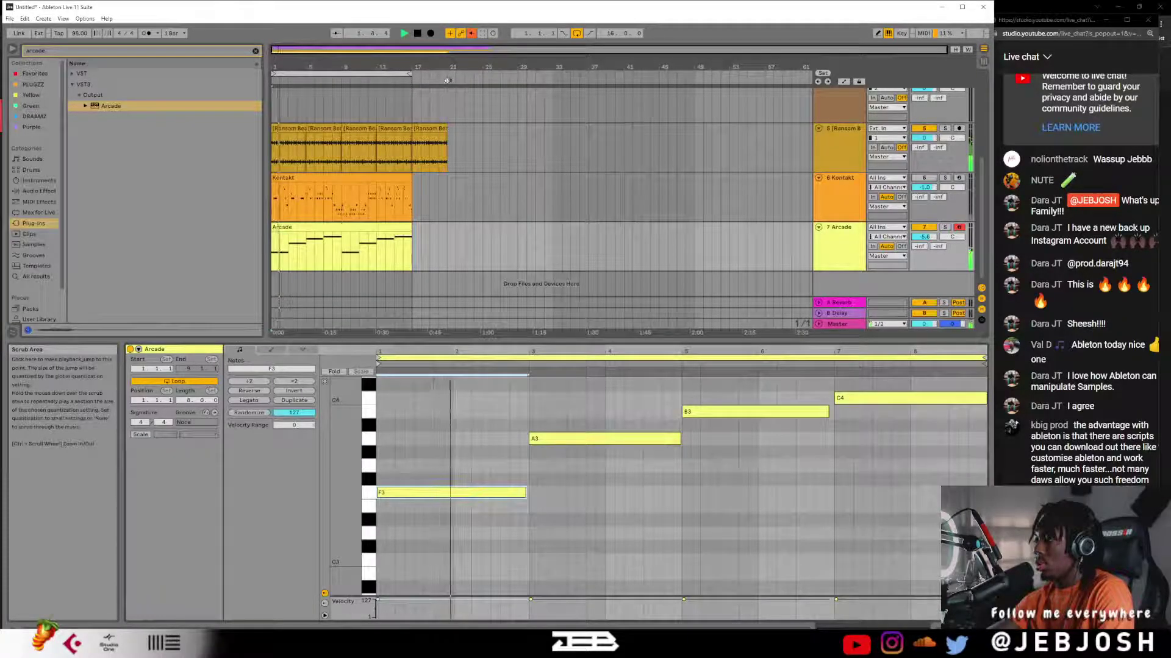
- Audition the Arcade clip's first note at G3, and settle it on B3 with the arrangement playing
key(space)
drag(390, 493, 415, 467)
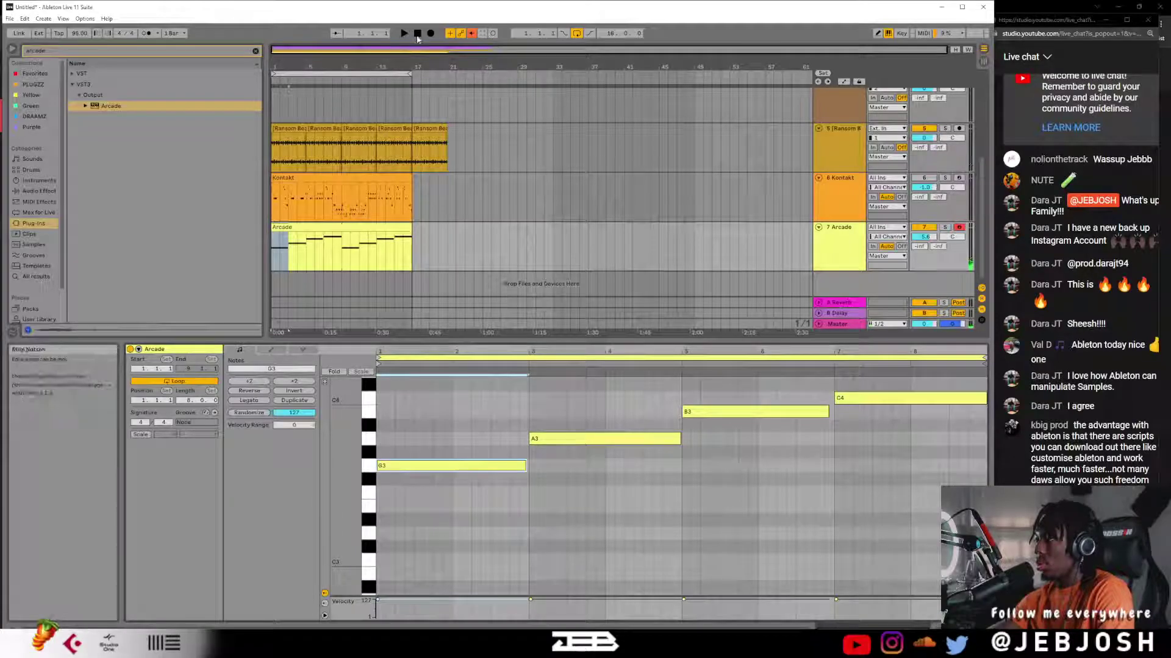
click(404, 34)
key(space)
drag(431, 467, 433, 413)
key(space)
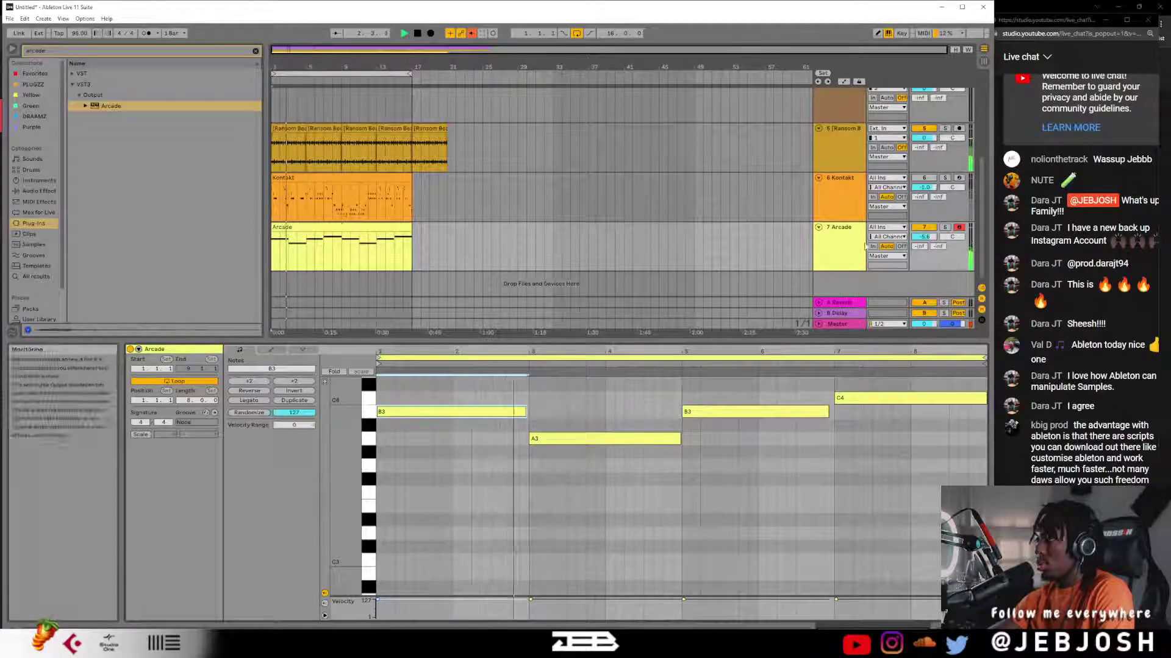
- Open the Arcade instrument's window and check the key options available for the Cloudless kit during playback
double_click(845, 242)
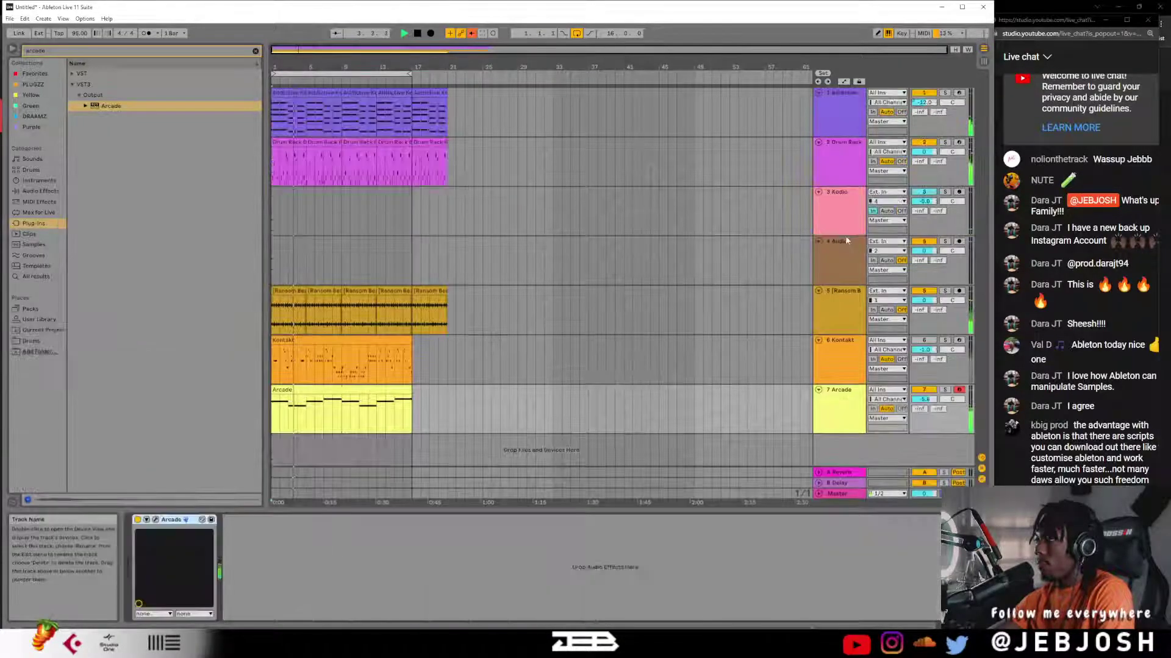
click(156, 521)
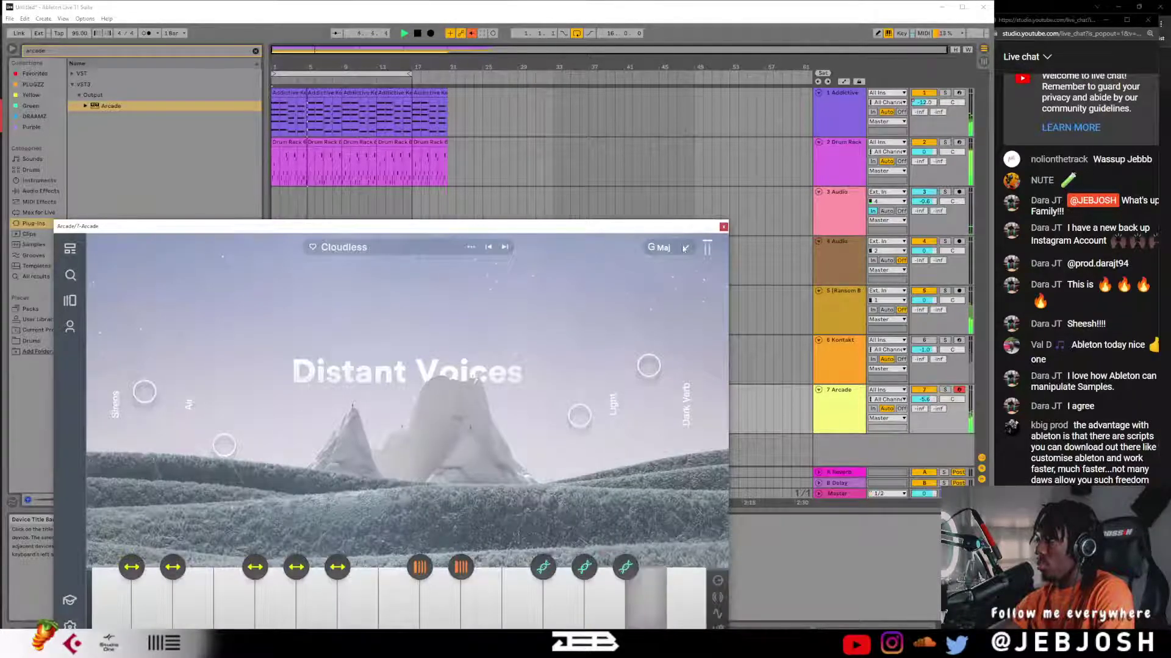
click(686, 249)
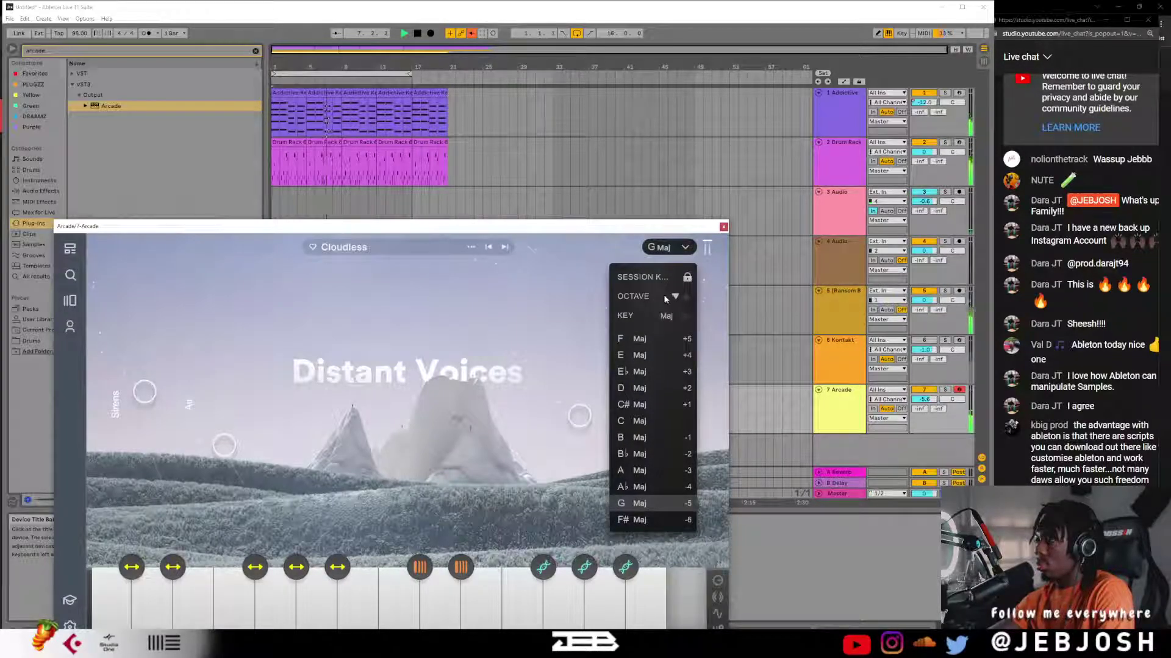
click(665, 253)
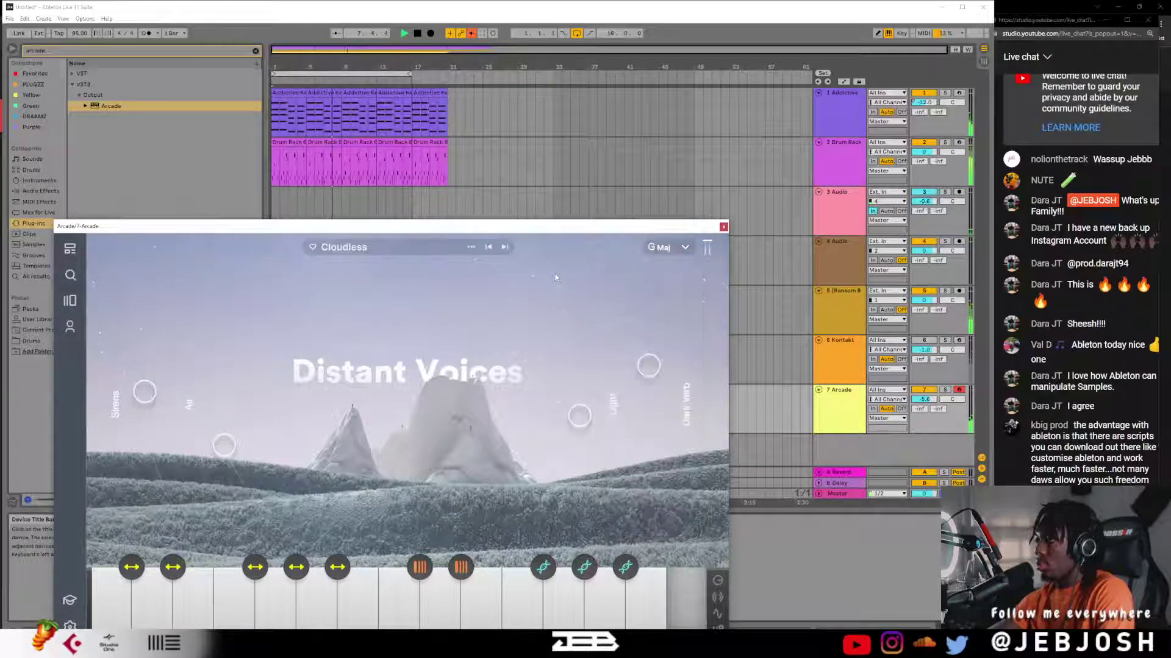
click(724, 228)
click(156, 520)
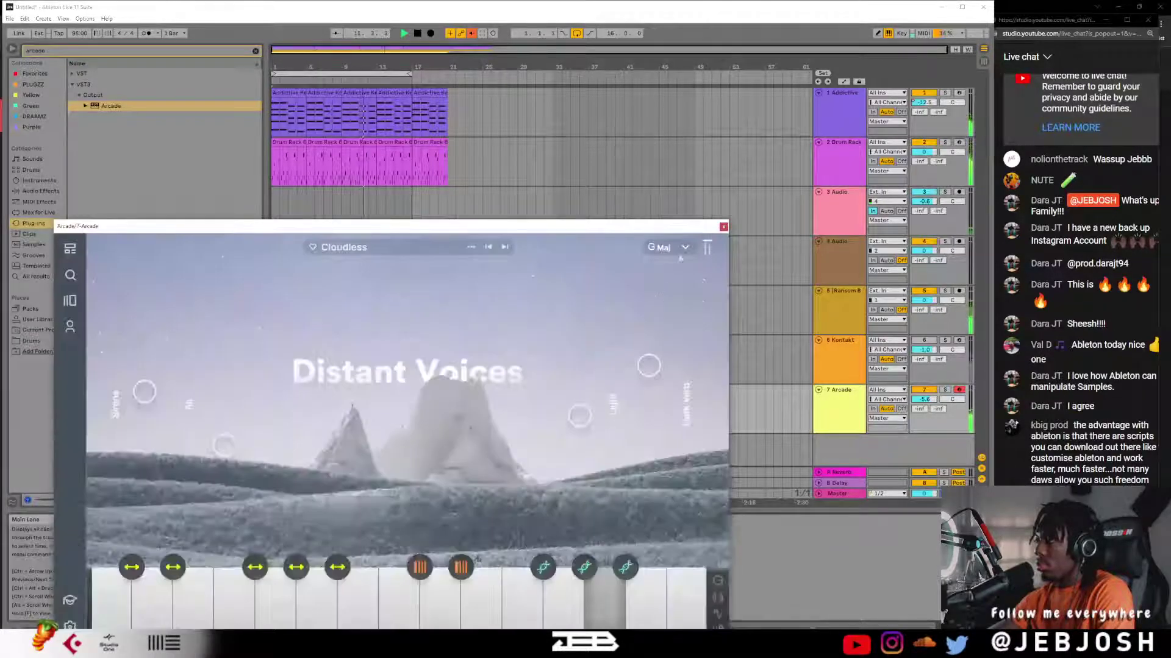
click(675, 247)
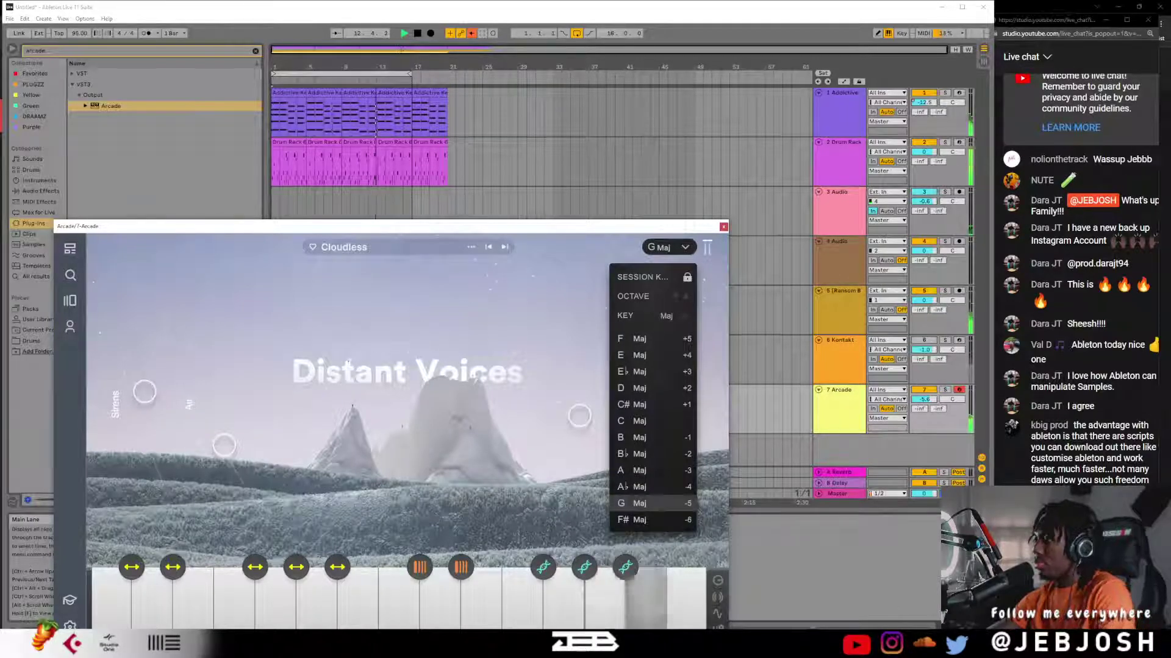
click(388, 367)
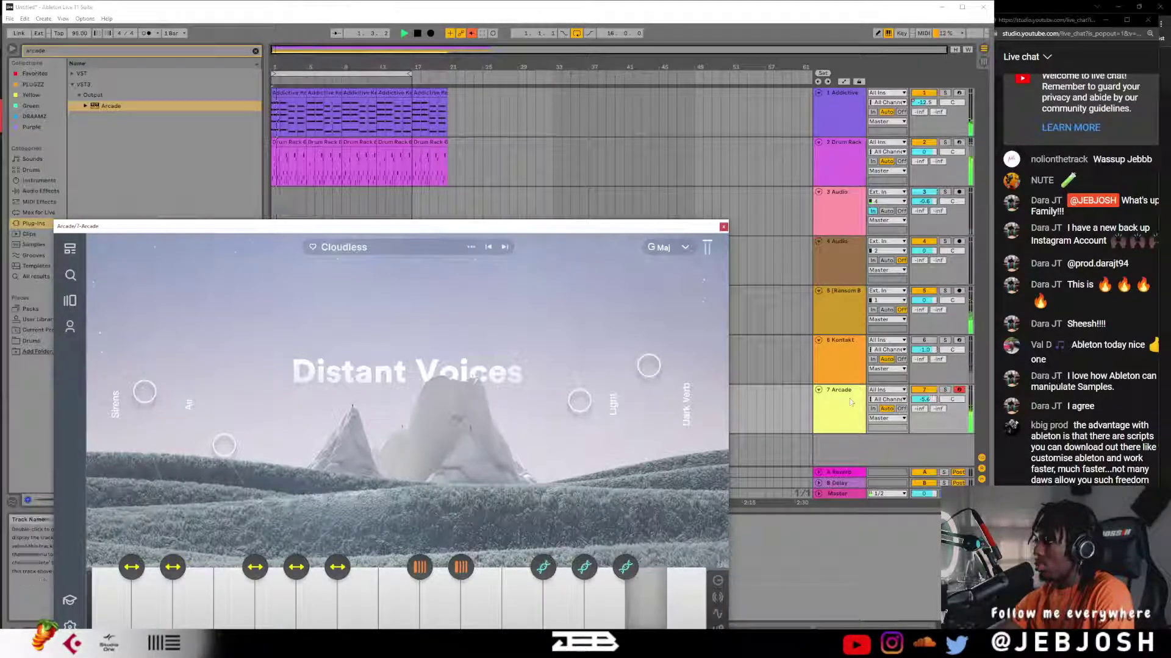
- Unmute the Kontakt track and set it to -7.7 dB panned 14R, and lower the Arcade track to -16.5 dB
drag(926, 400, 926, 412)
click(930, 342)
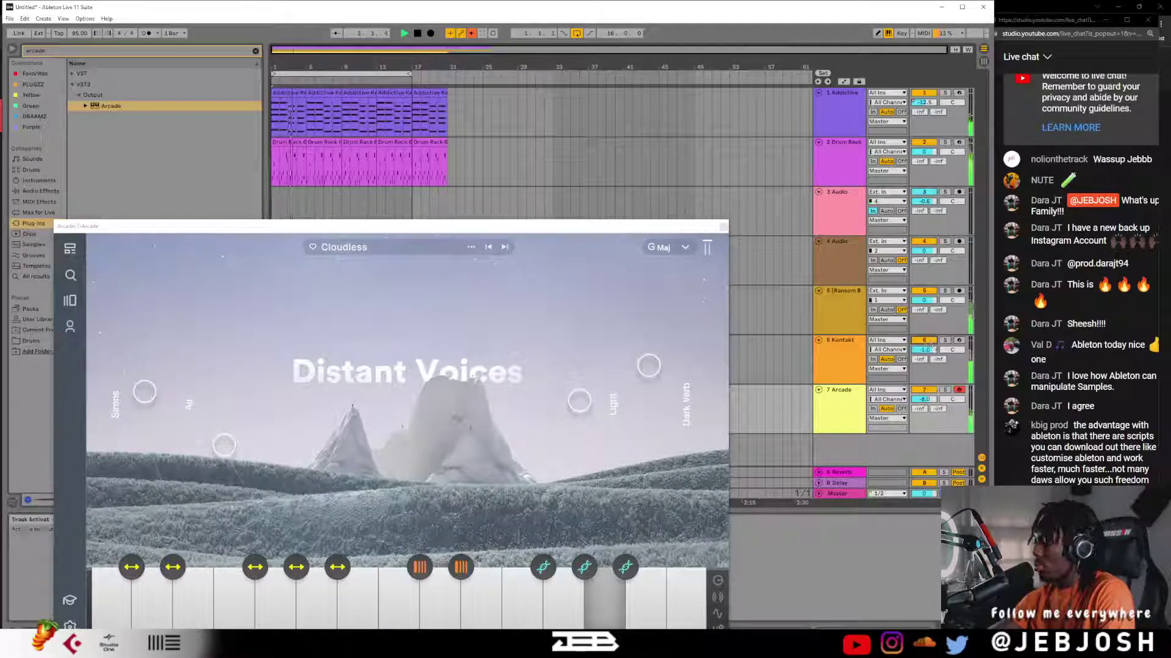
click(925, 358)
drag(925, 351, 953, 341)
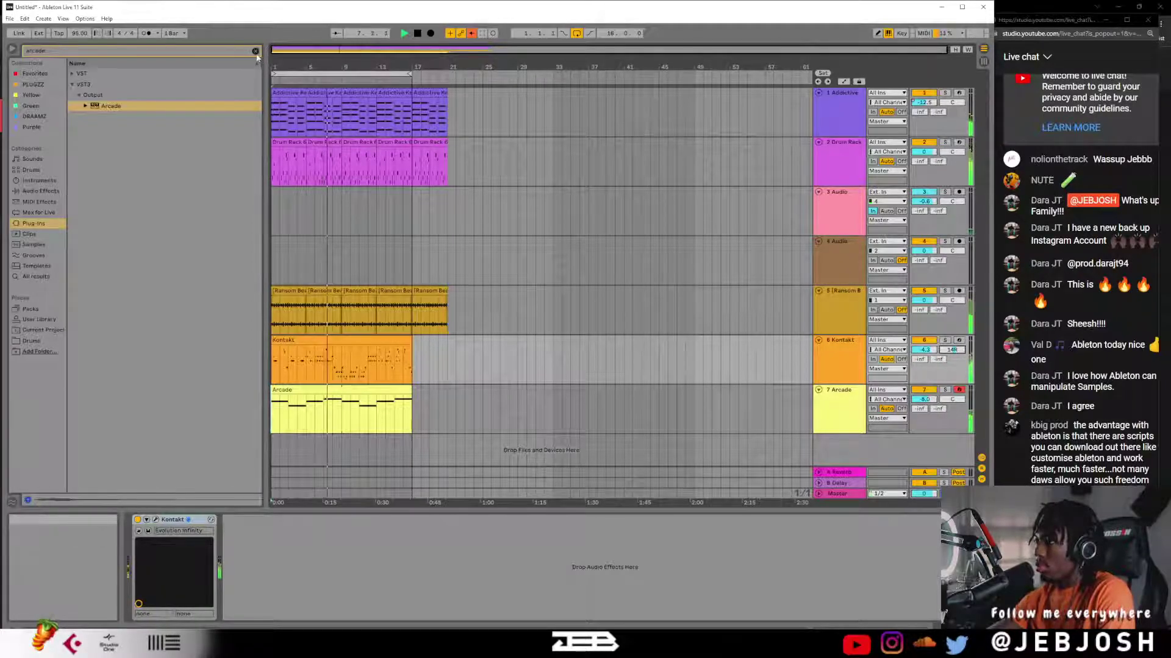
drag(924, 401, 925, 410)
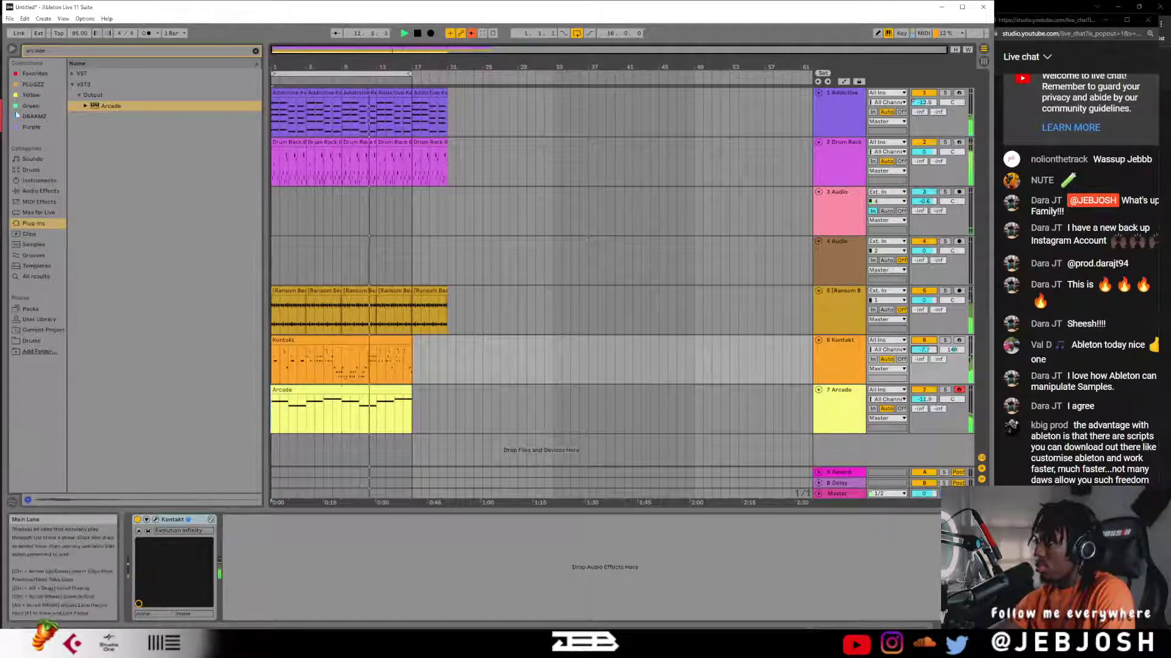
click(256, 51)
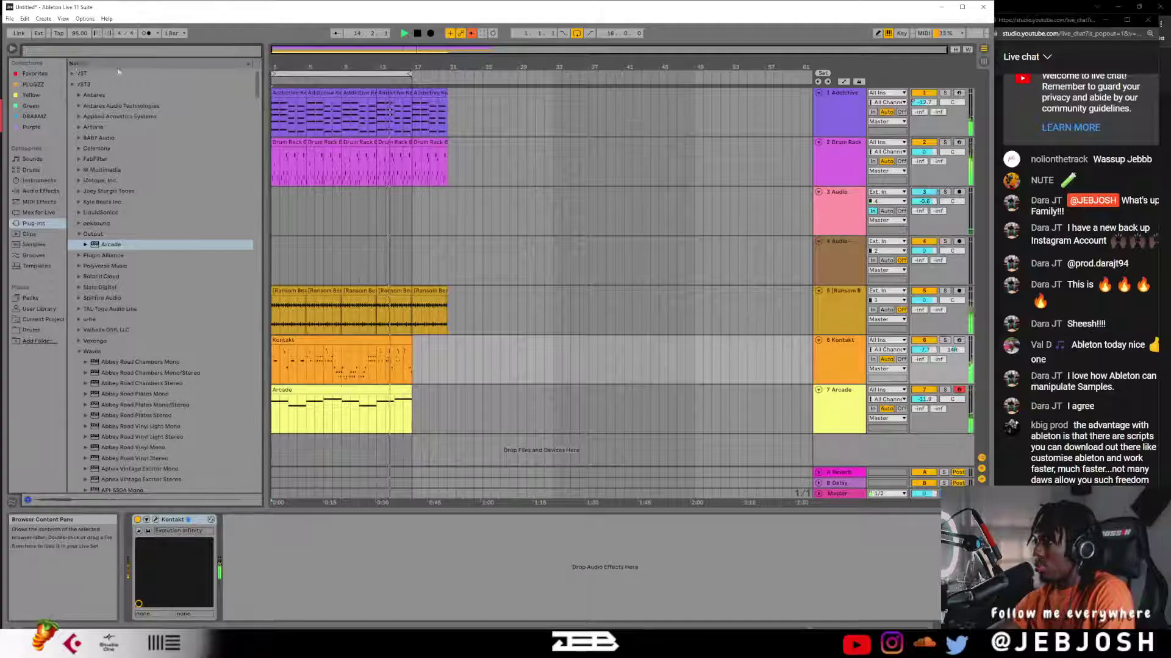
click(417, 32)
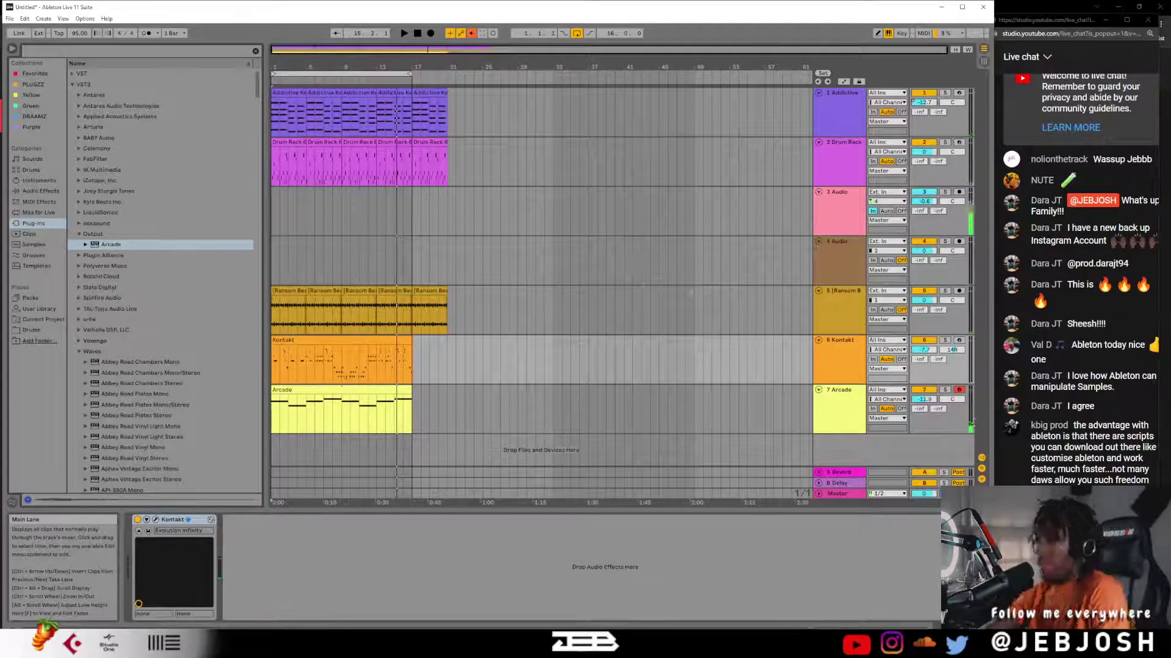
drag(921, 407, 920, 421)
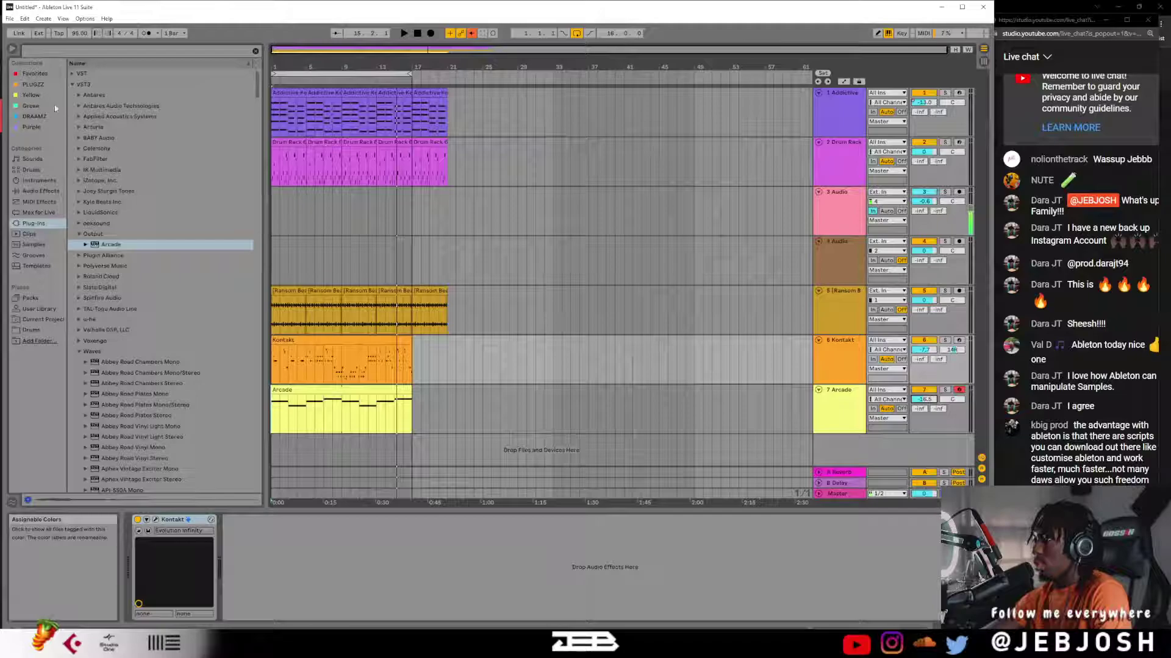
- Search the plug-ins for "kont", load a new Kontakt instance on its own track, and select the original Kontakt track
click(100, 49)
text(kont)
click(72, 74)
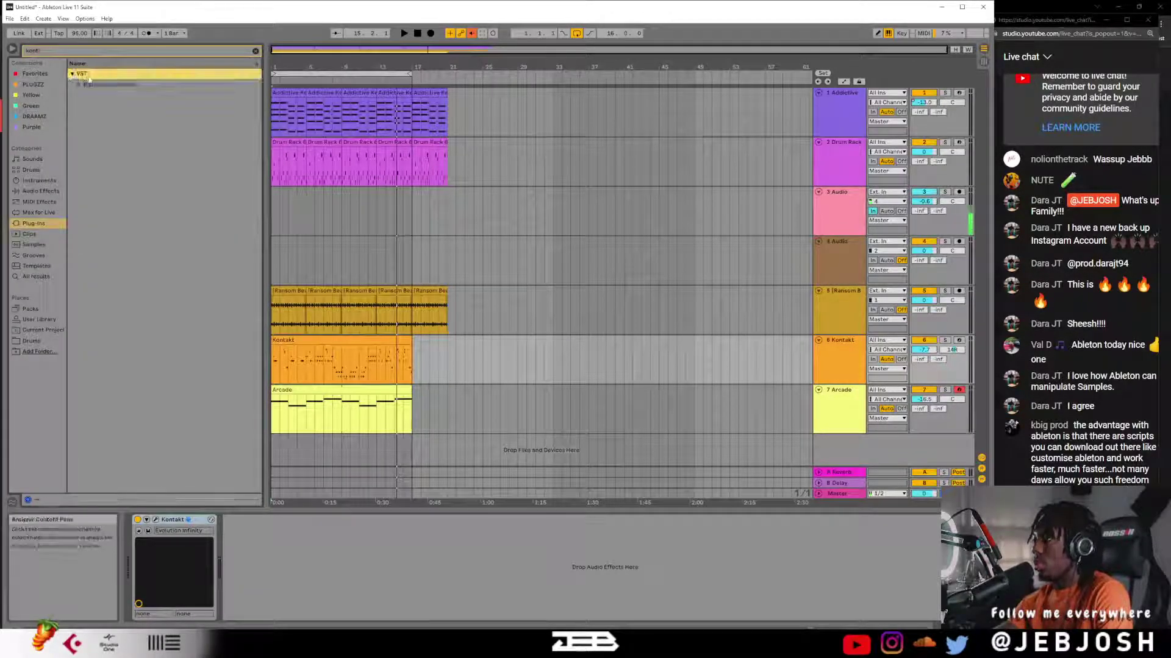
click(94, 85)
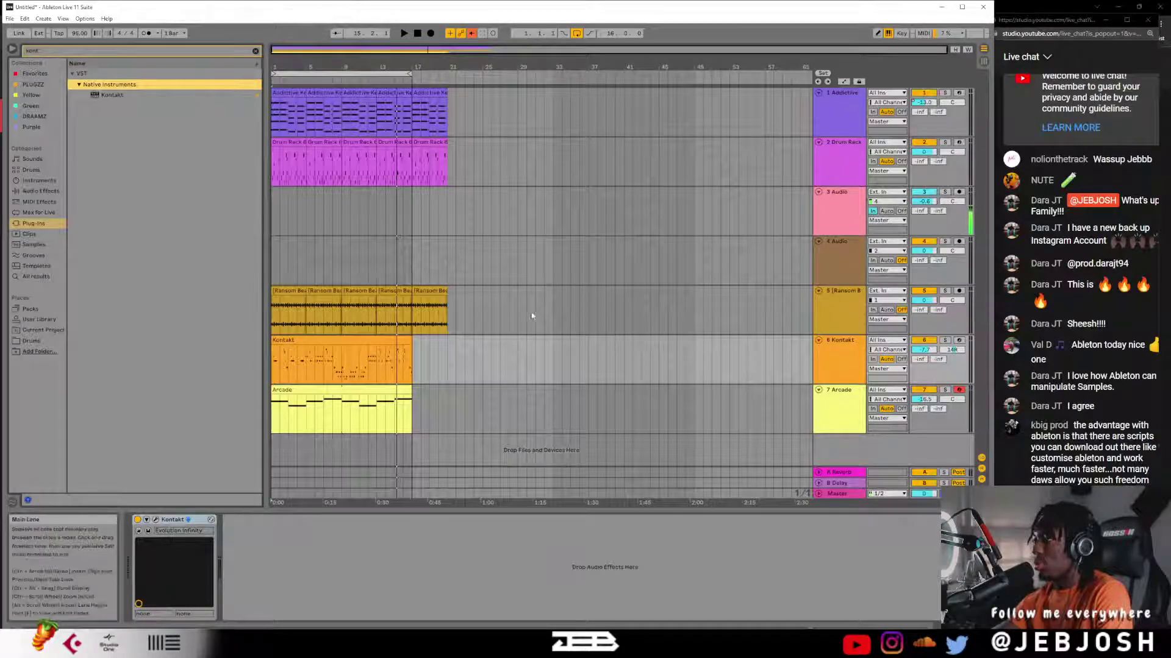
click(103, 95)
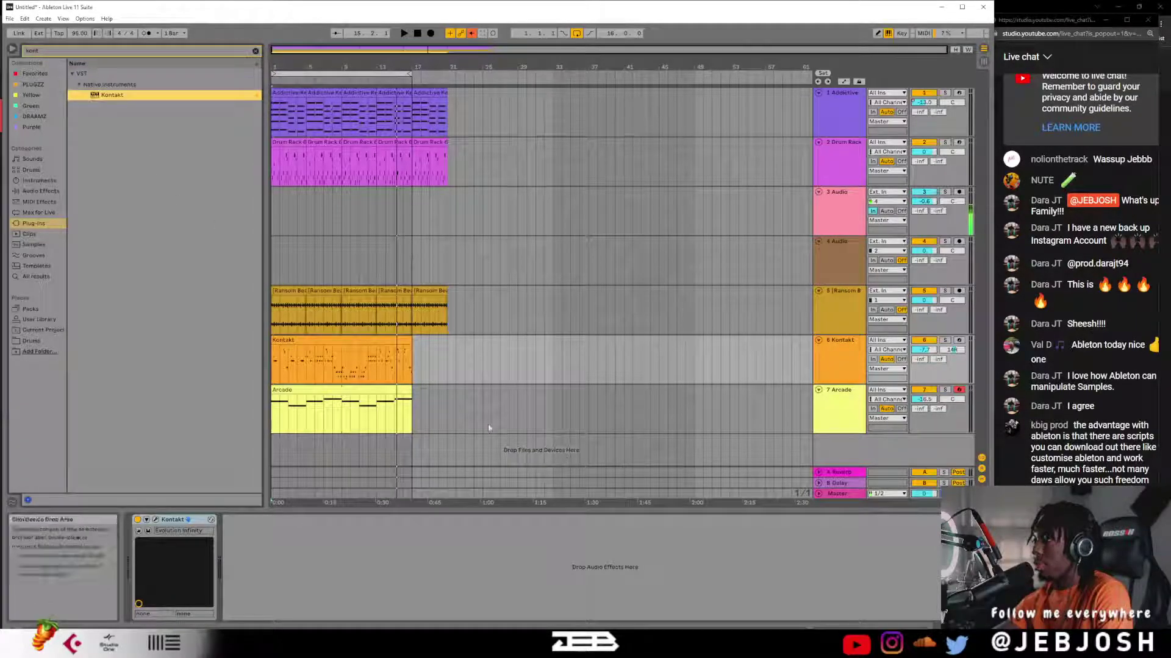
click(147, 86)
click(164, 95)
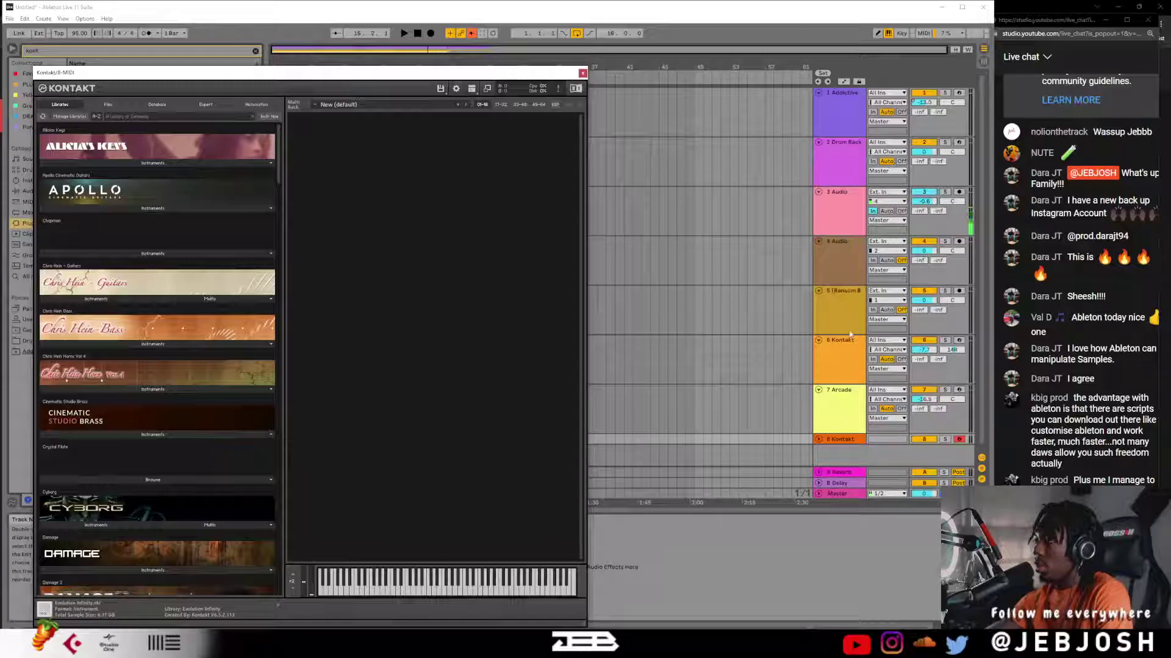
click(846, 347)
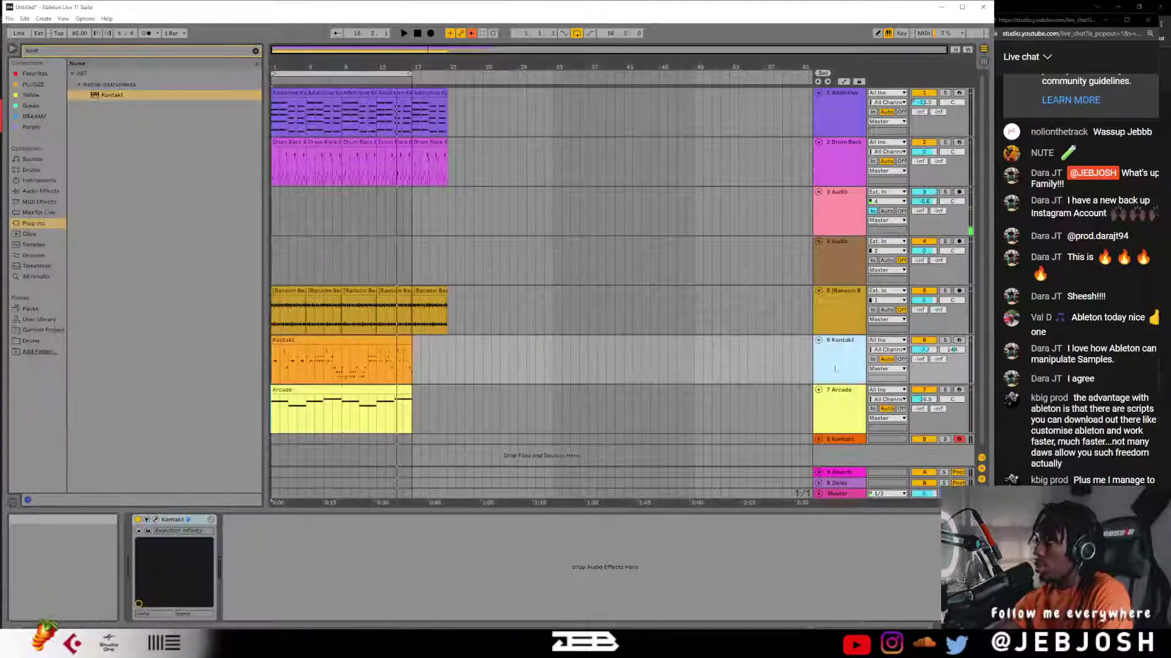
- Open the original Kontakt track's instrument window and check the loaded Evolution Infinity guitar patch and its settings
click(155, 521)
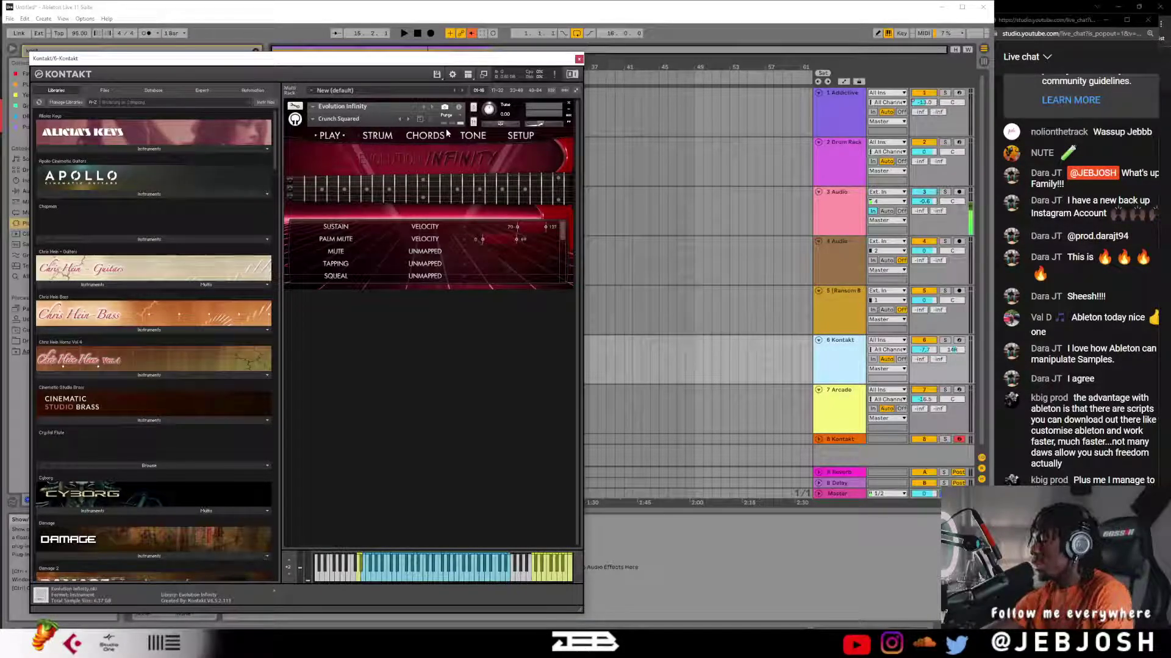
click(579, 59)
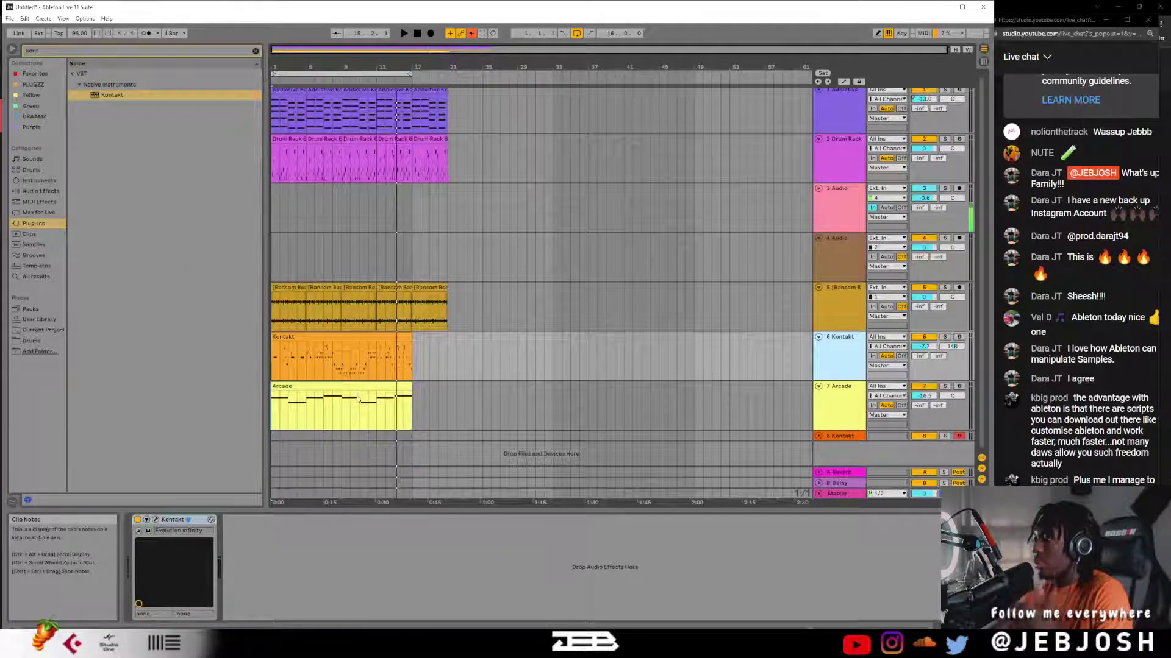
click(157, 522)
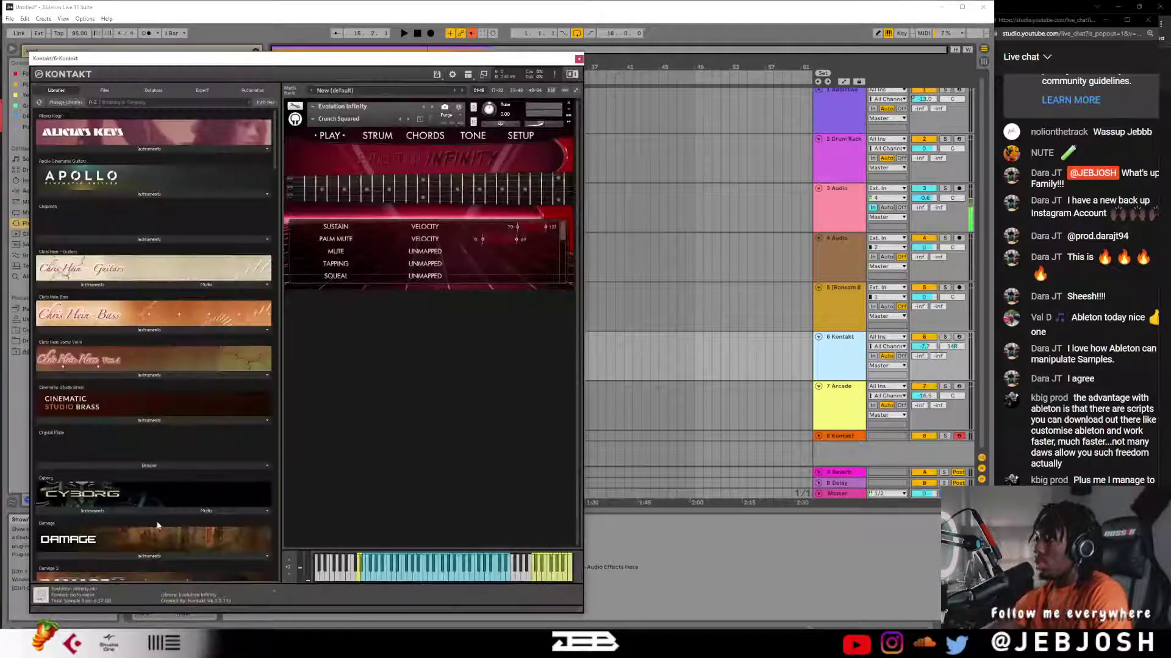
click(579, 59)
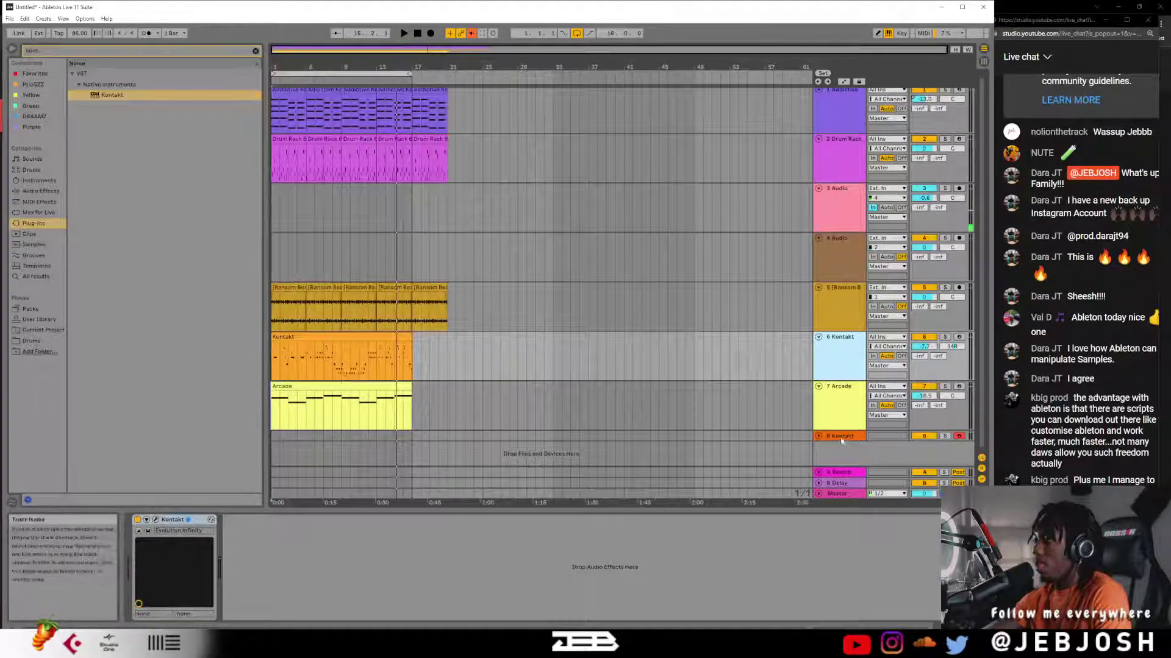
- Load Scarbee Rickenbacker Bass into the new Kontakt on track 8 and try it against the playing arrangement
click(841, 438)
drag(278, 168, 306, 431)
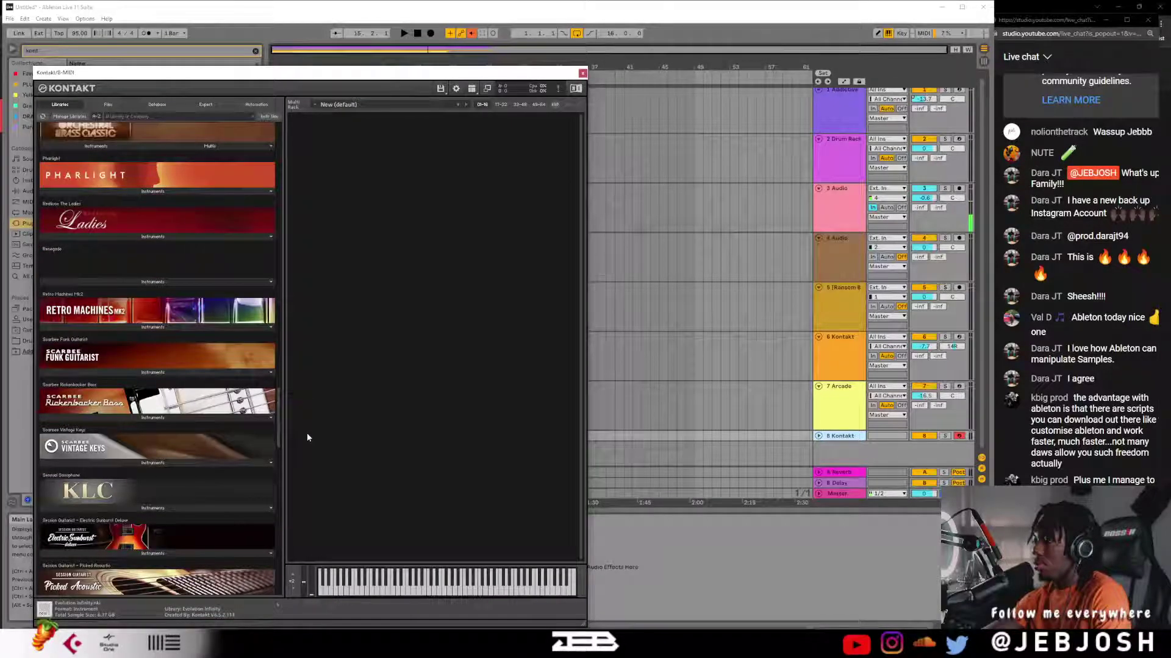
click(127, 408)
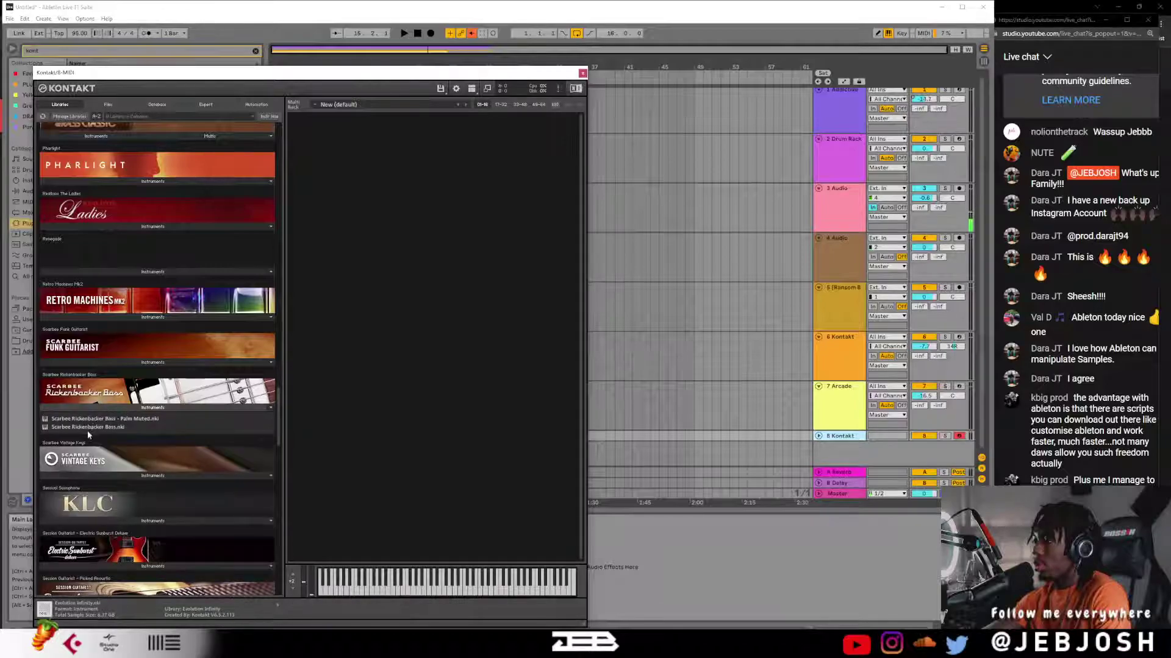
drag(90, 428, 419, 338)
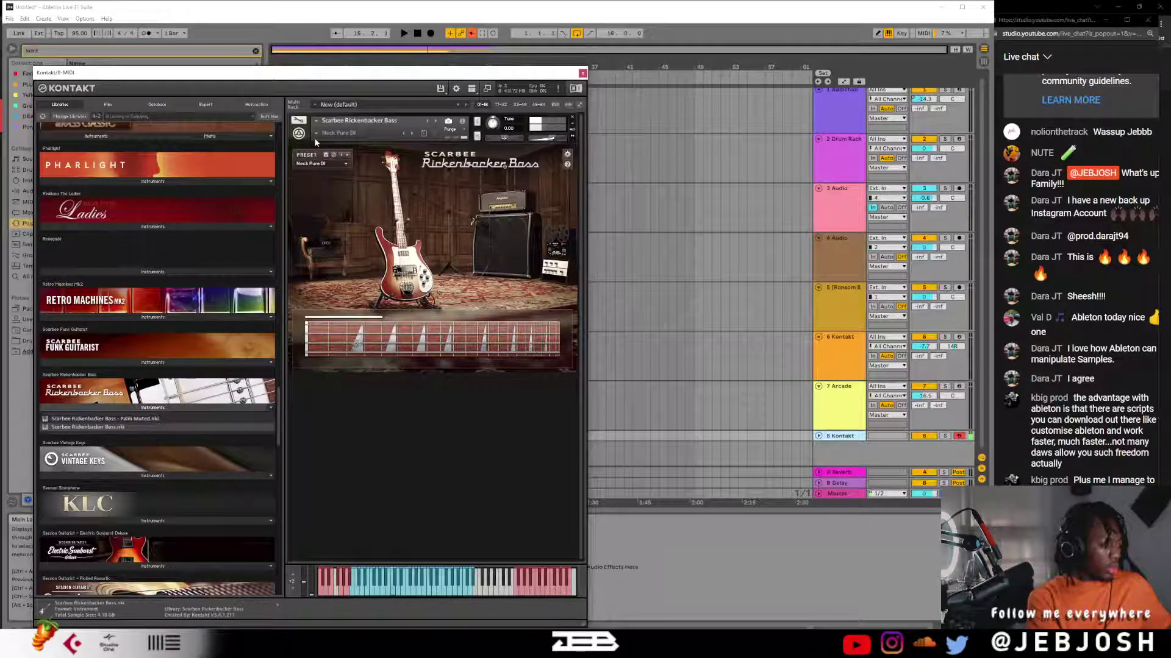
key(space)
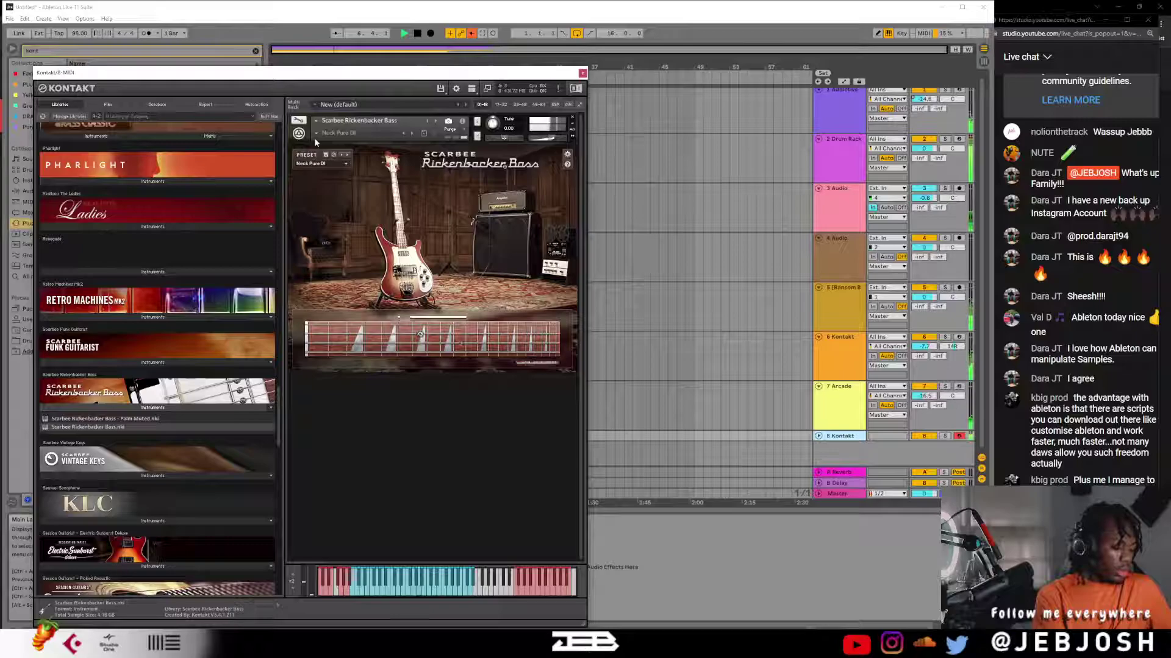
- Close the bass instrument's window and record a bass part on track 8 from the start of the arrangement
click(582, 73)
click(417, 33)
click(430, 34)
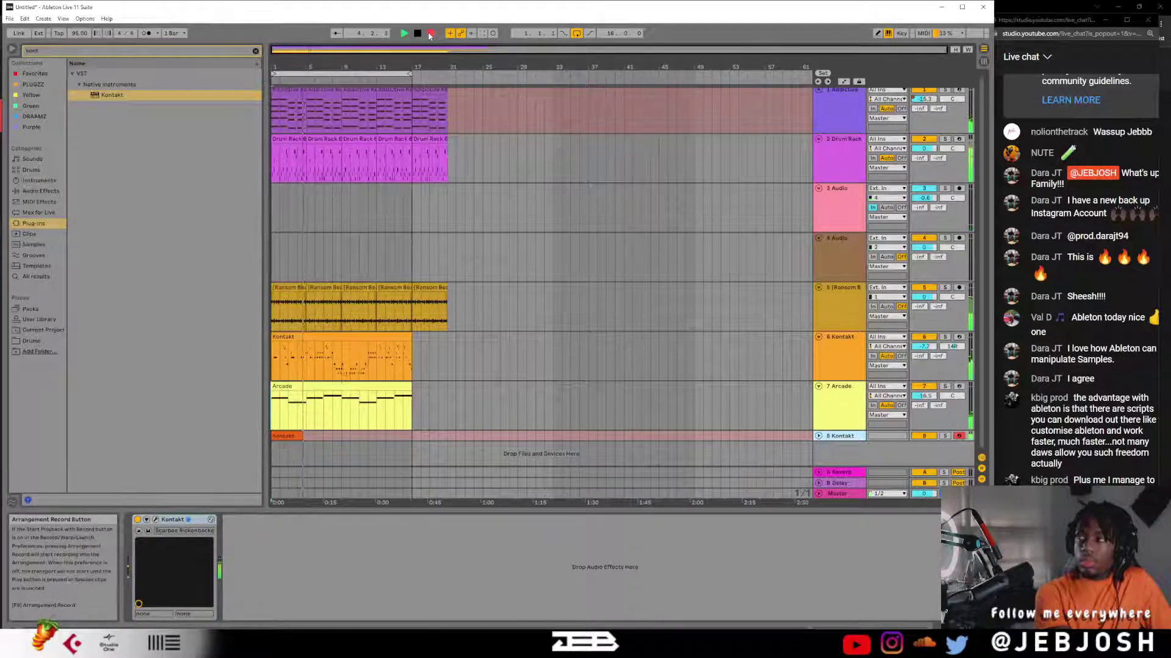
click(430, 33)
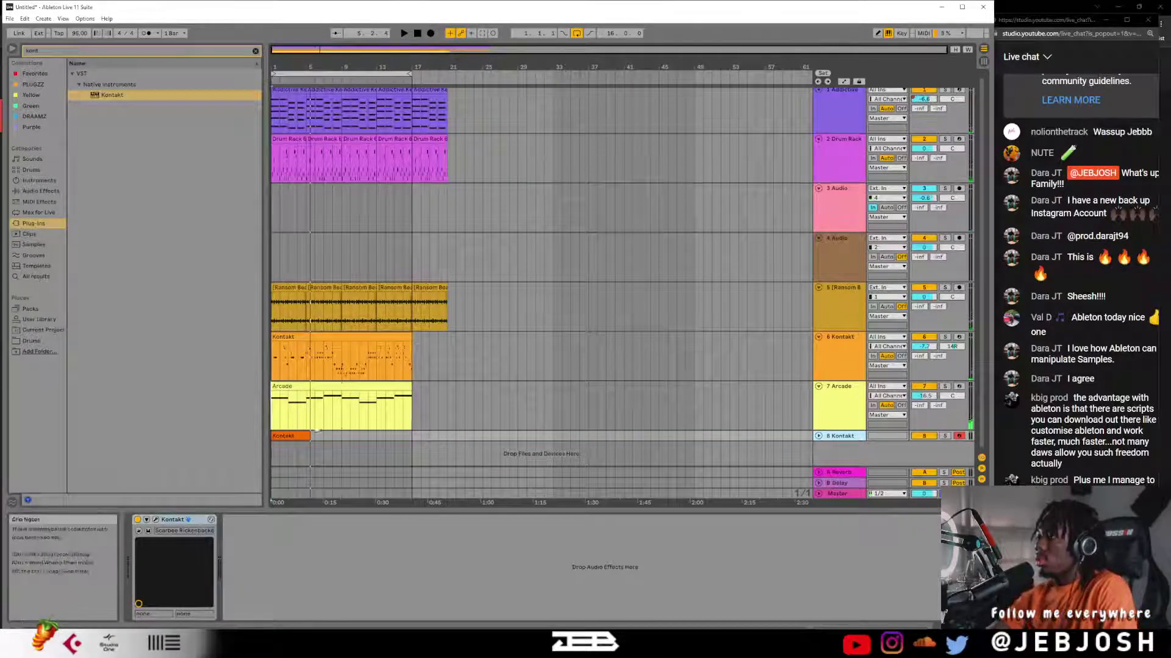
- Trim the recorded bass clip to four bars, turn on its loop and extend it to bar 17
click(307, 435)
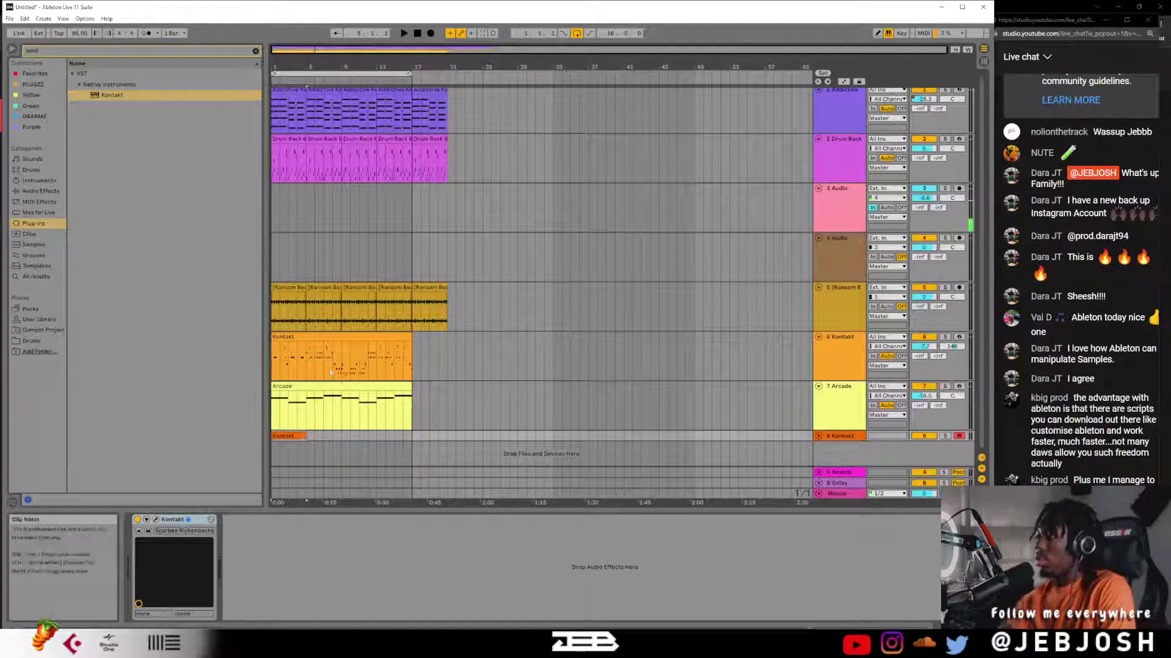
double_click(291, 436)
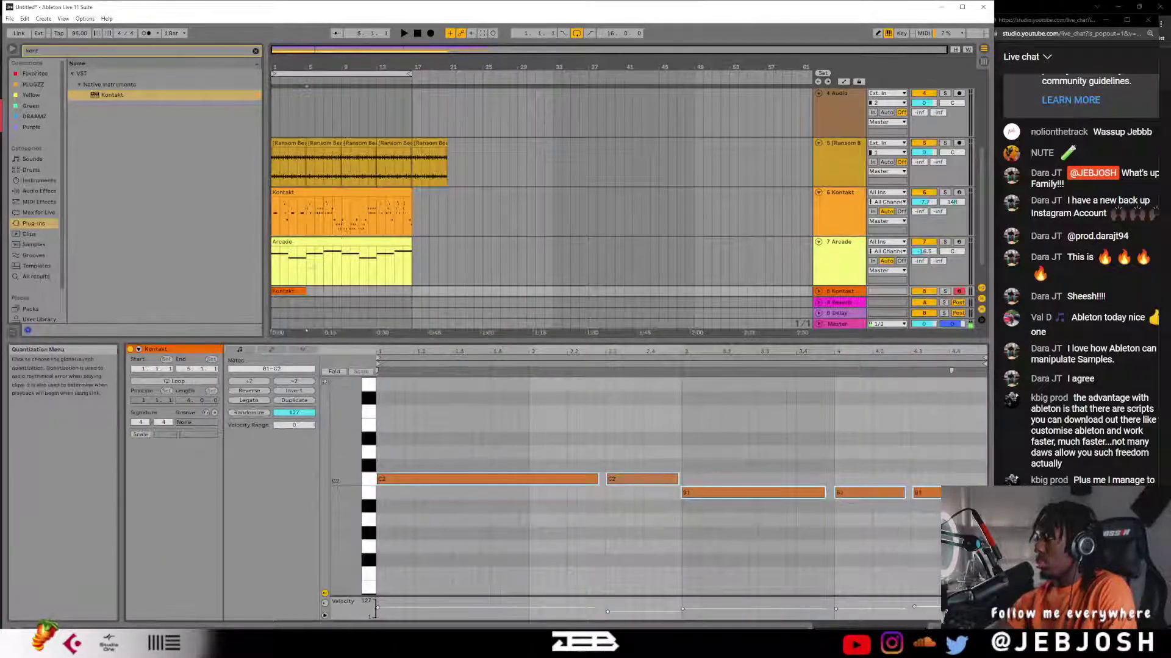
key(space)
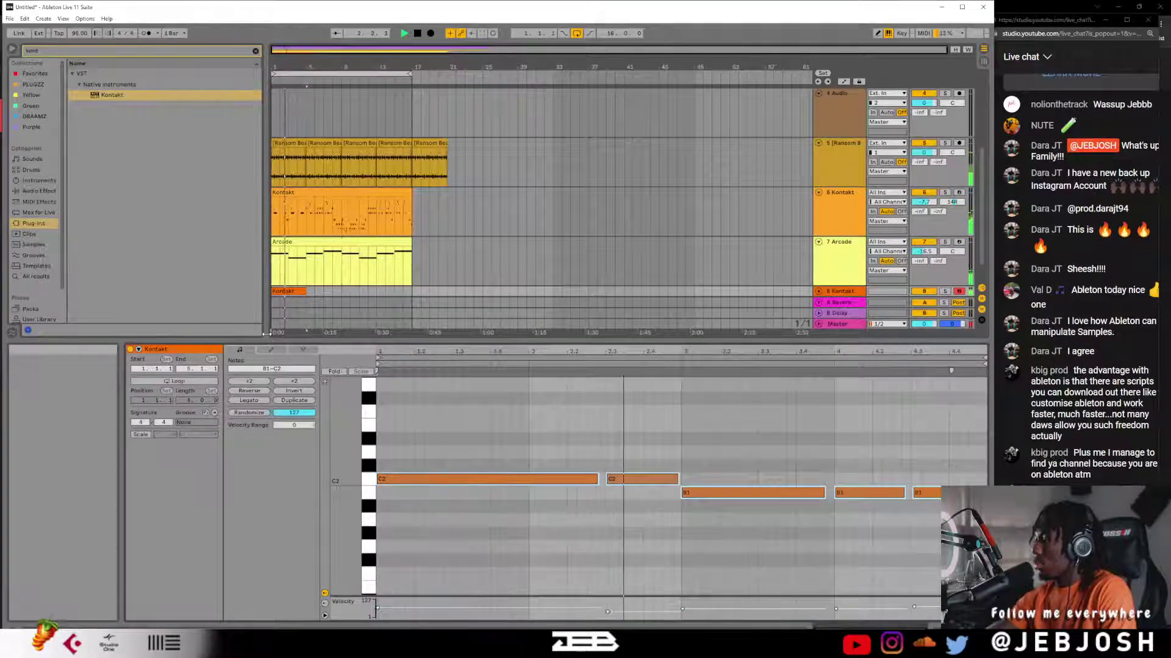
click(176, 382)
scroll(322, 282, down, 2)
drag(305, 266, 412, 273)
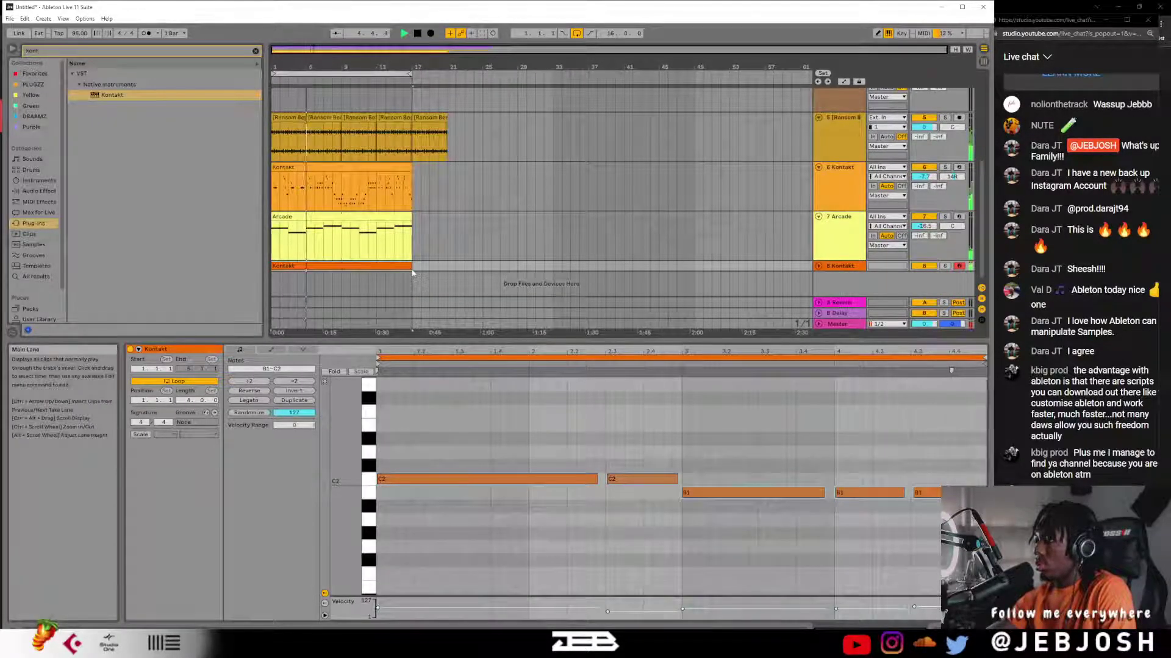
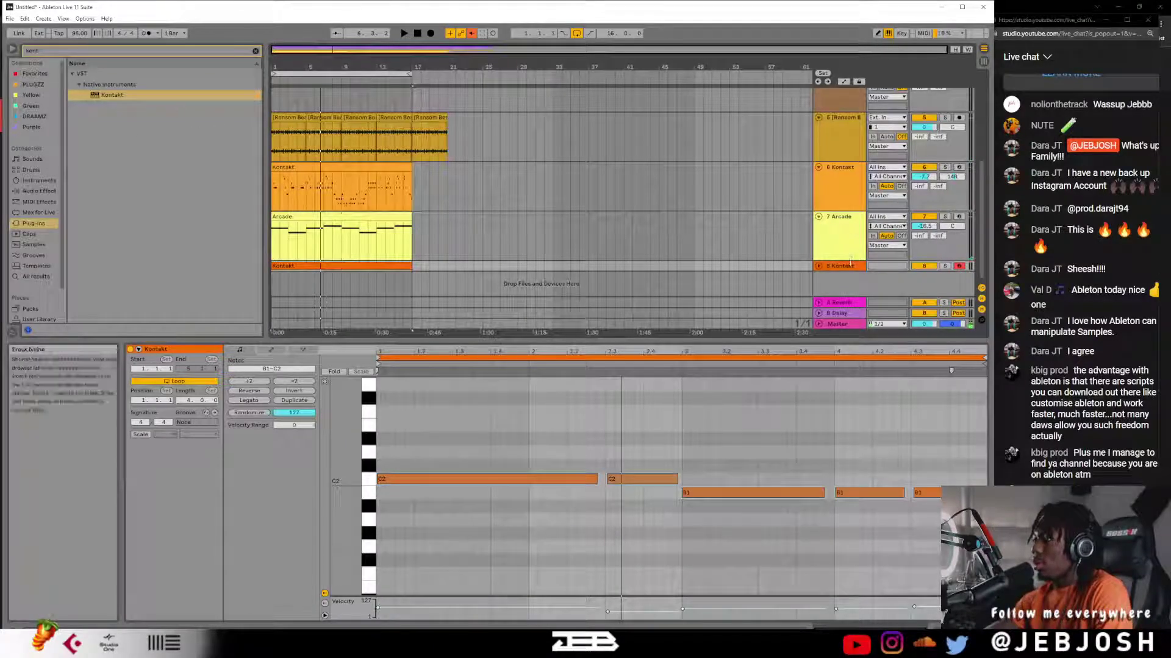
- Load another Kontakt instance on its own track and load Scarbee Rickenbacker Bass into it
double_click(109, 95)
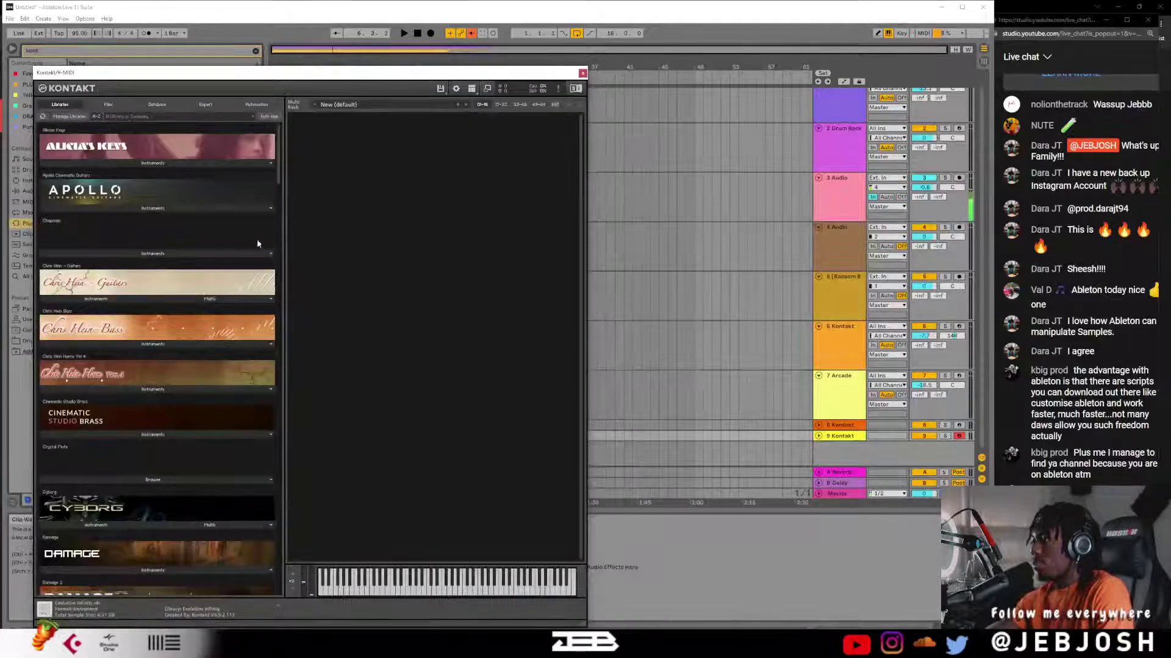
scroll(272, 187, down, 20)
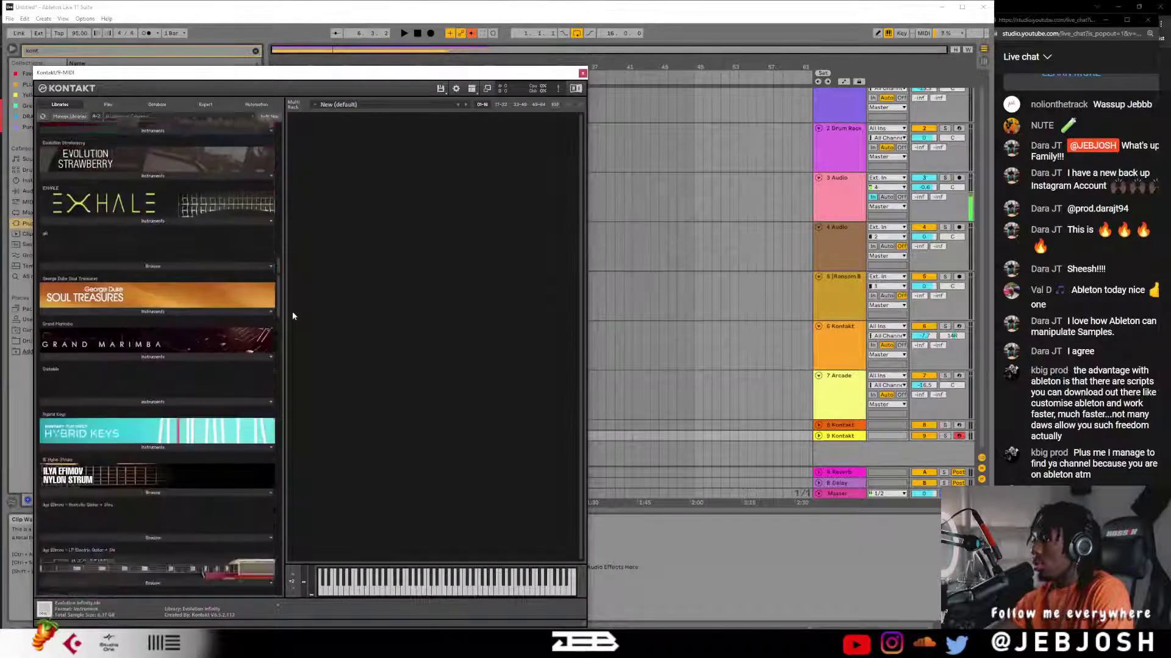
drag(293, 317, 302, 389)
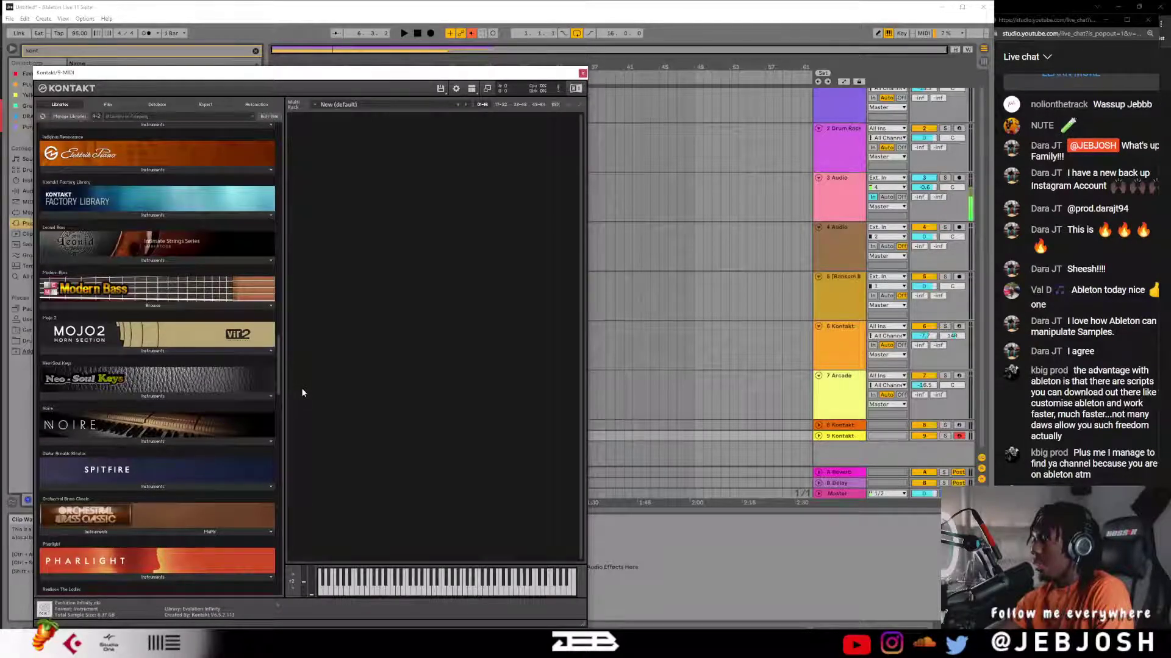
scroll(119, 363, down, 5)
scroll(119, 363, down, 10)
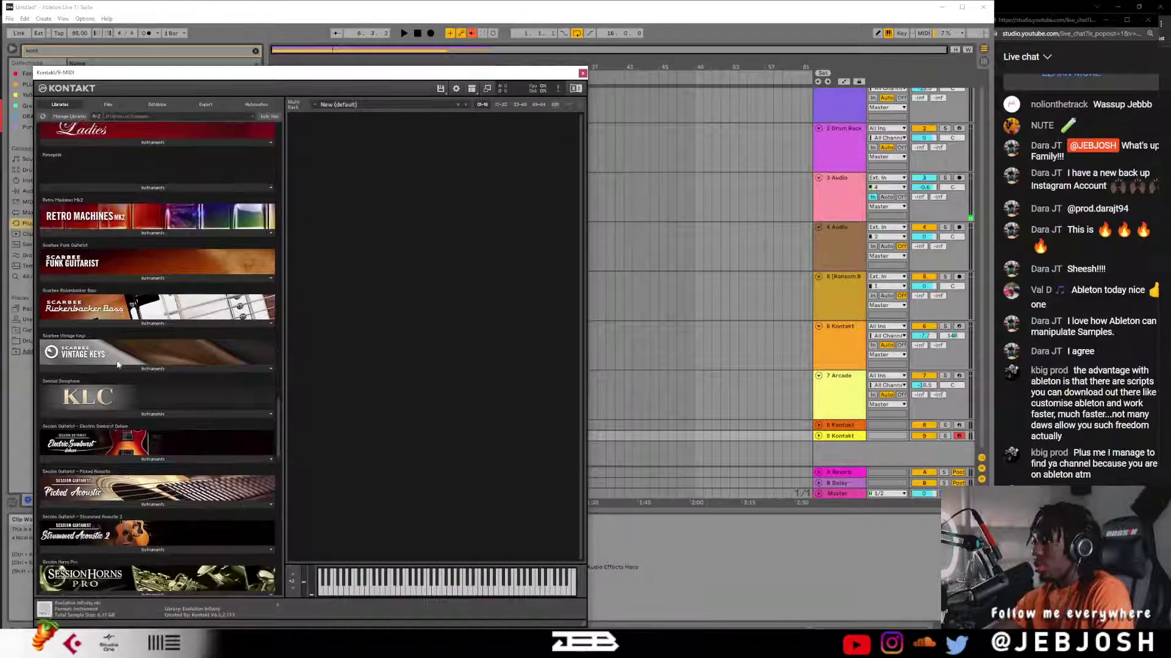
scroll(119, 372, down, 1)
scroll(120, 390, up, 4)
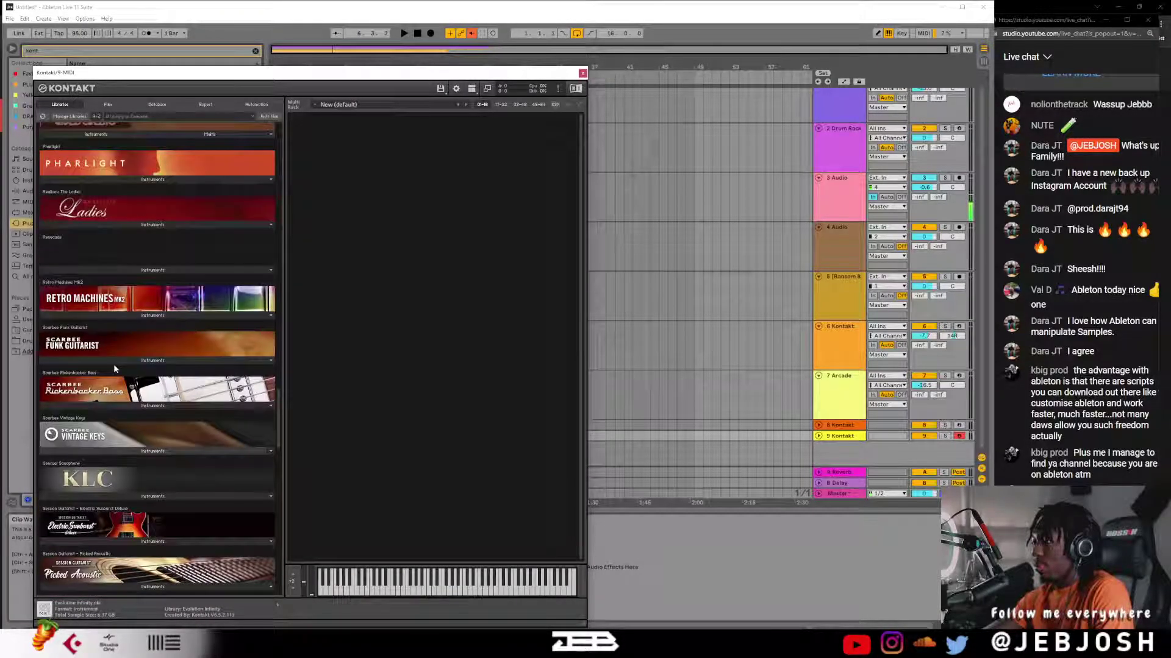
click(123, 404)
drag(89, 425, 447, 364)
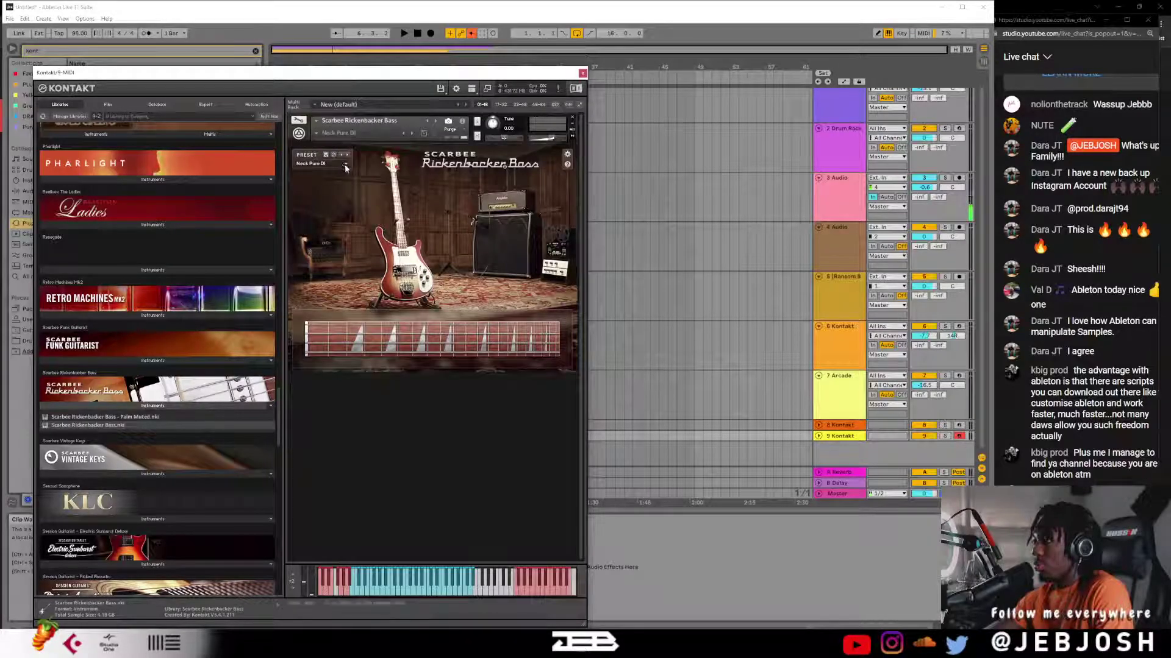
- Choose the On The Road preset for the second Rickenbacker bass and try it out with the arrangement
click(344, 165)
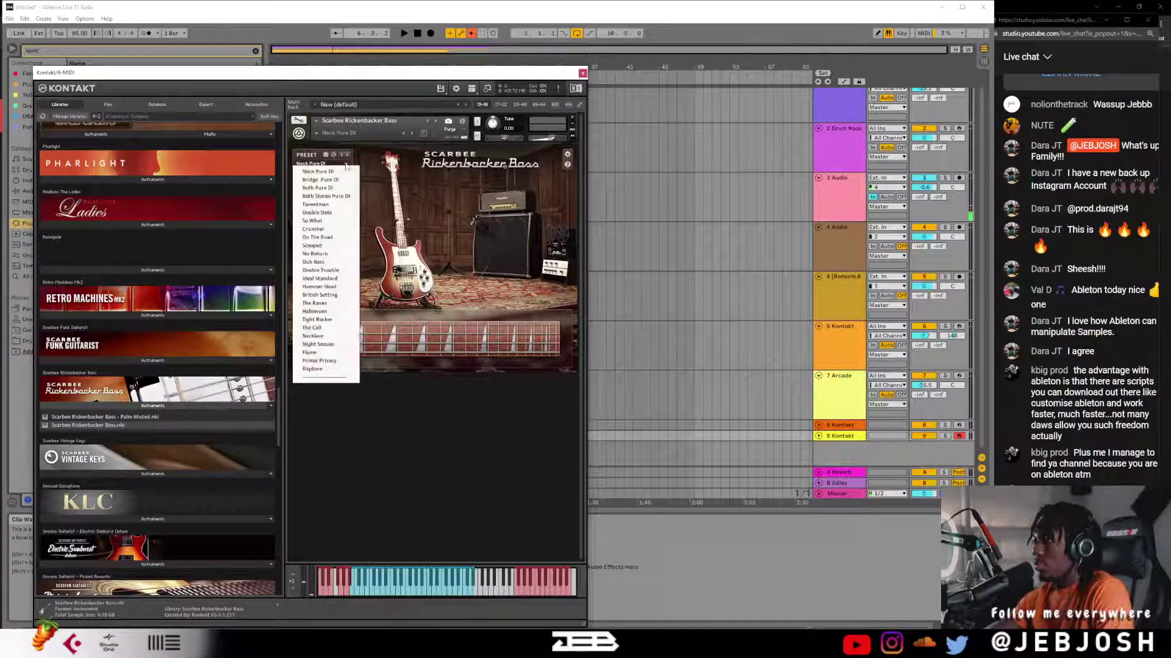
click(334, 240)
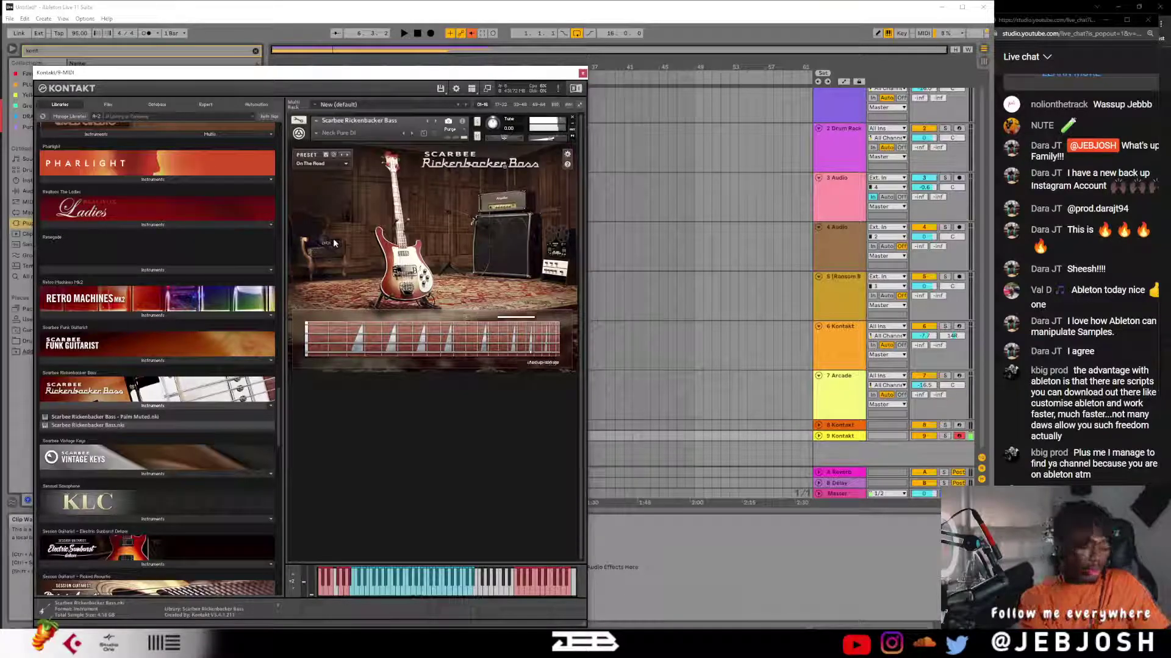
key(space)
key(space)
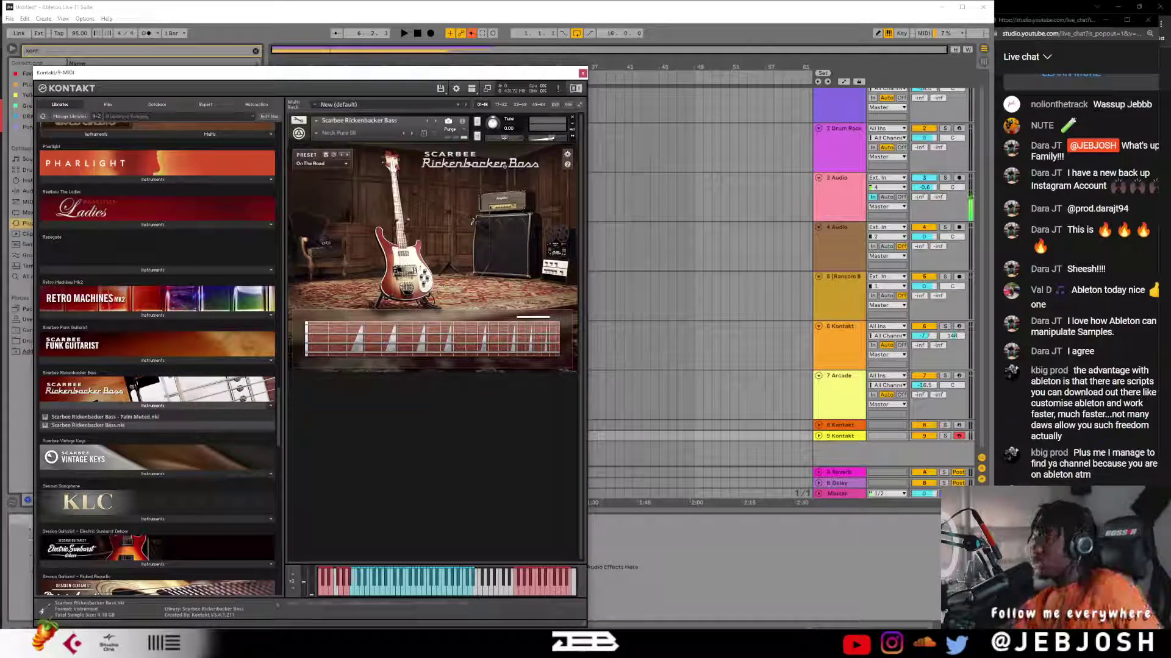
- Record a second bass part on track 9 from the start, close the instrument window and play the arrangement back
click(418, 33)
click(430, 34)
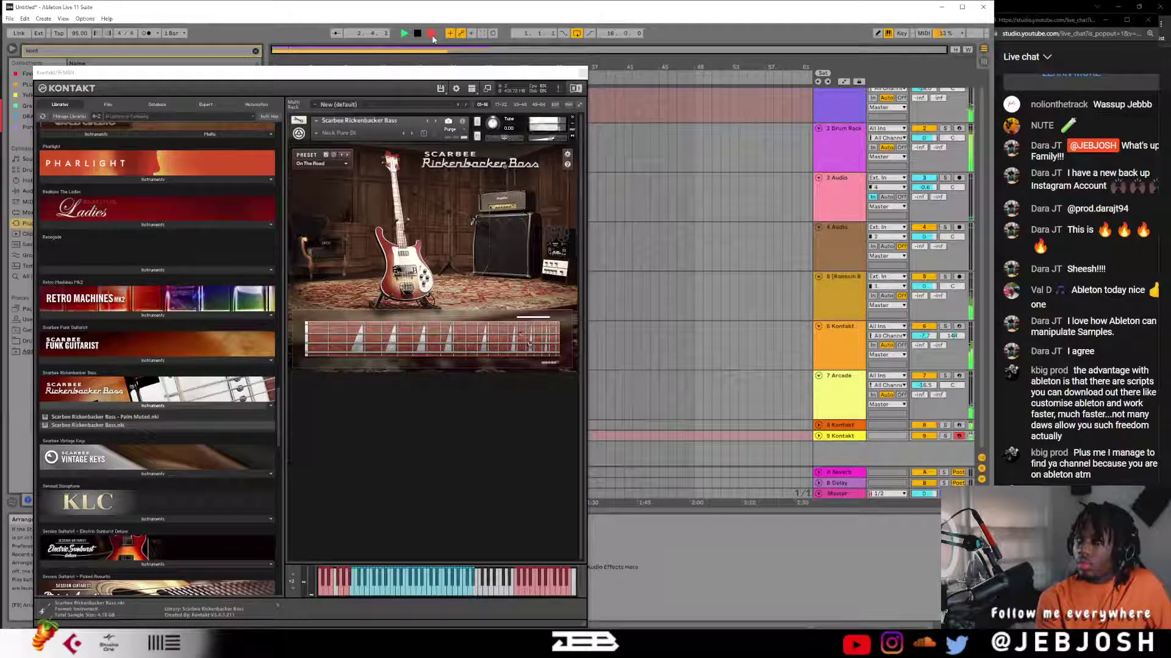
key(space)
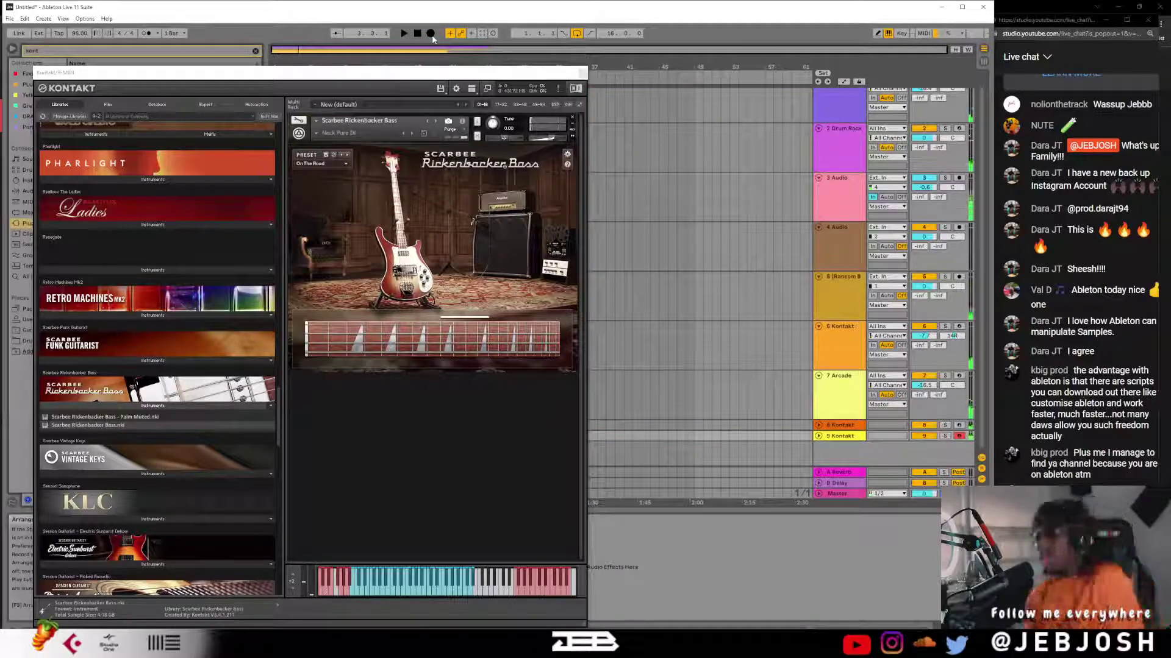
click(582, 73)
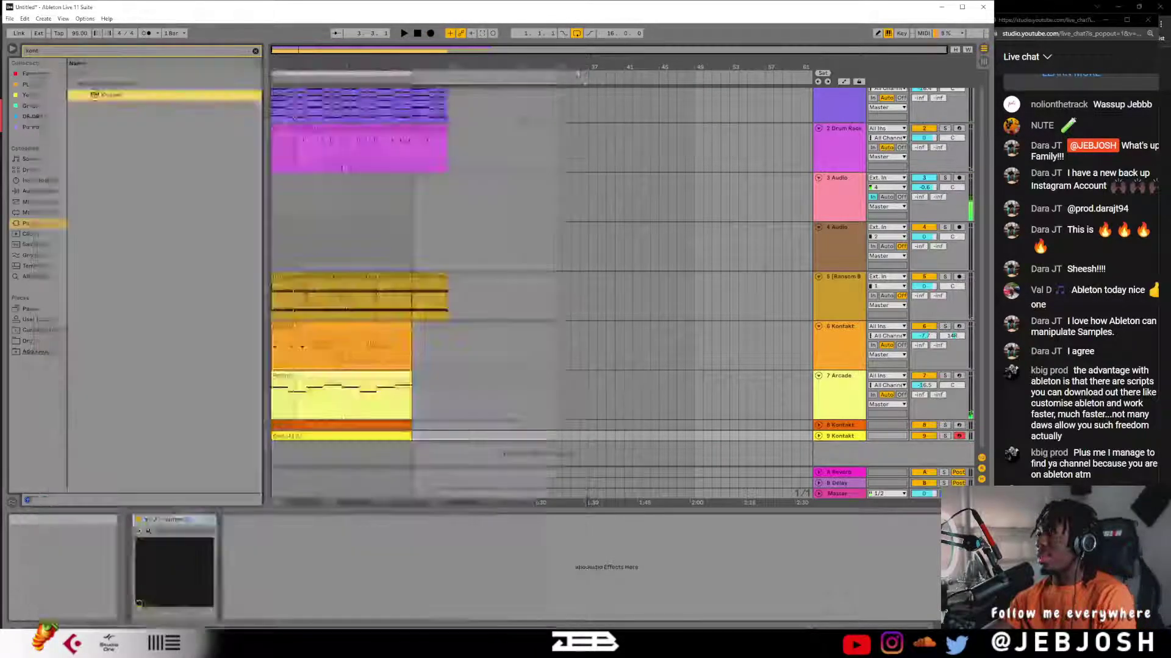
click(417, 33)
key(space)
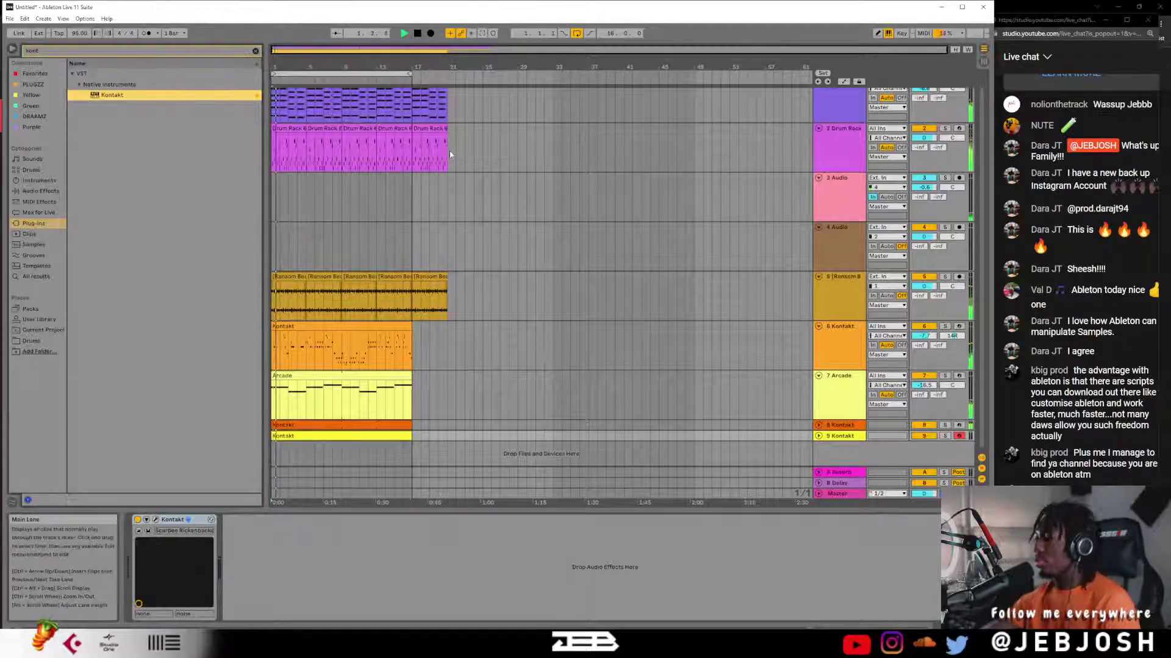
- Delete the extra clips after bar 17 on the Ransom audio, Drum Rack and Addictive Keys tracks
click(433, 276)
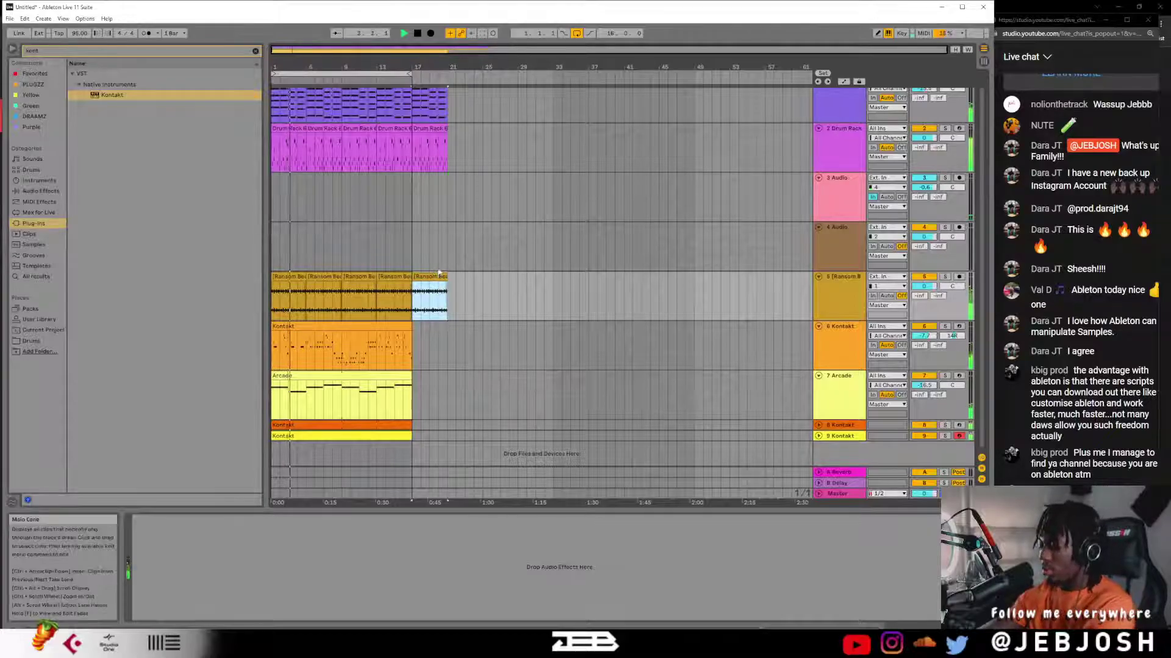
key(Delete)
click(430, 128)
key(Delete)
click(425, 99)
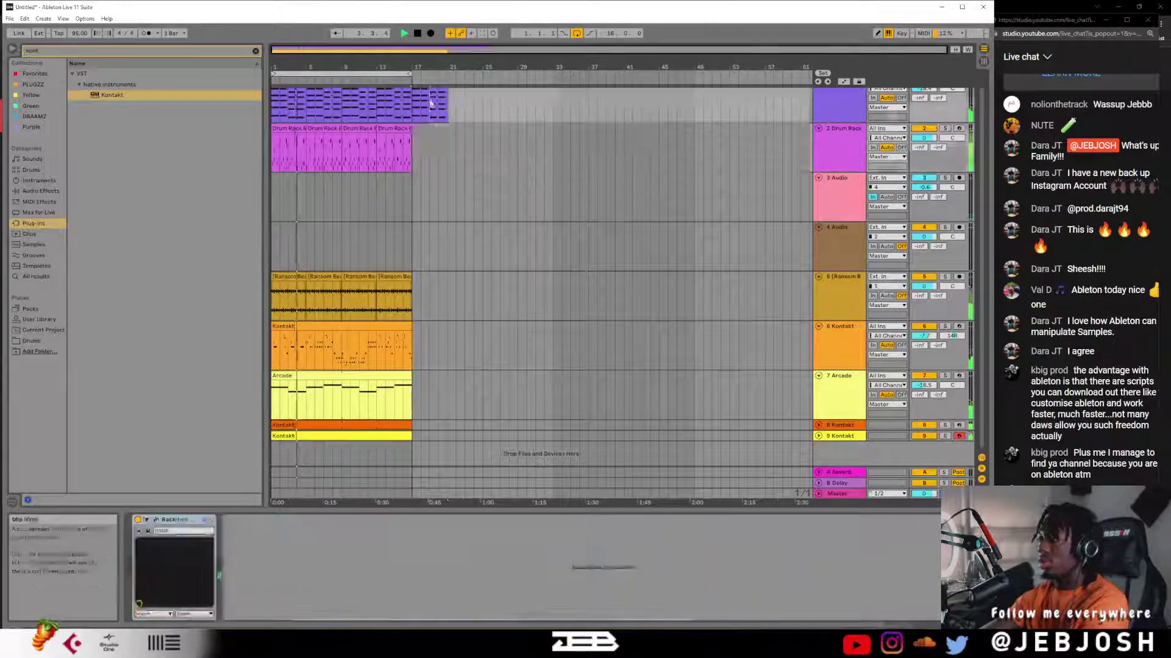
scroll(425, 97, up, 1)
key(Delete)
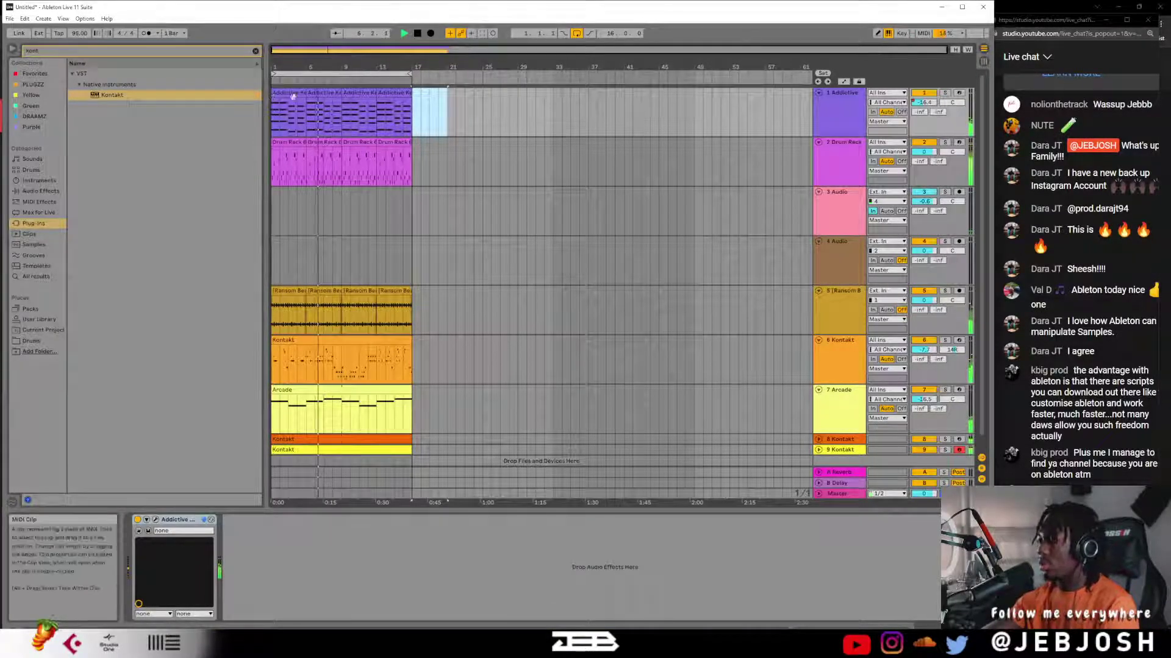
- Clear the browser search and load another Kontakt instance on its own track below track 9
scroll(455, 194, down, 1)
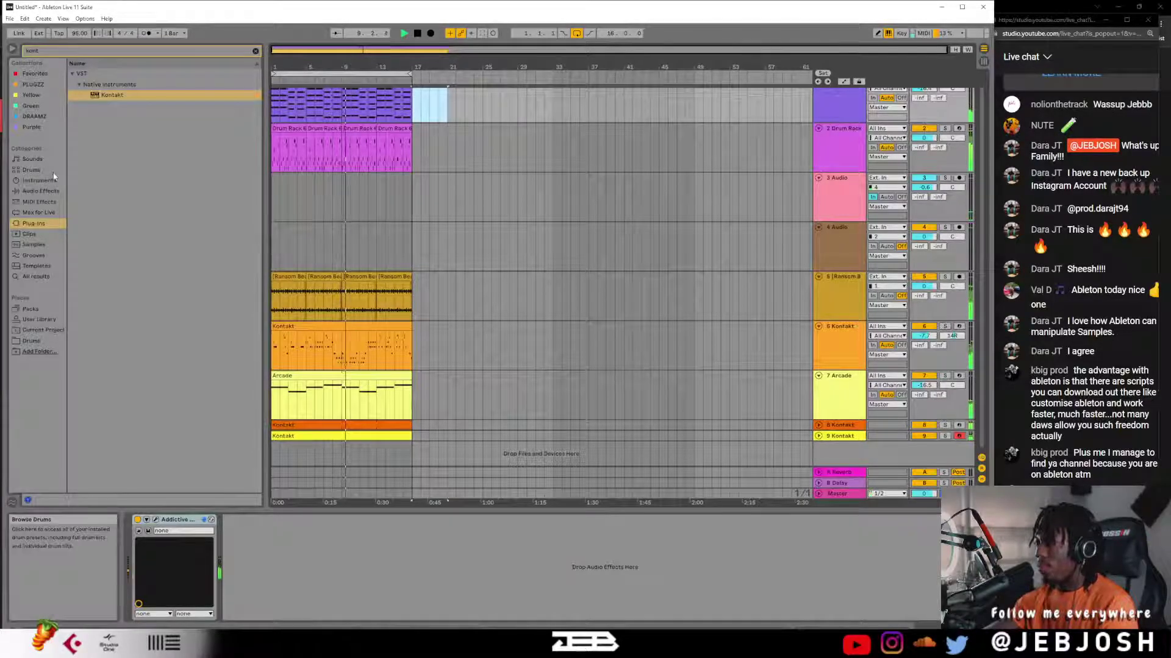
click(255, 52)
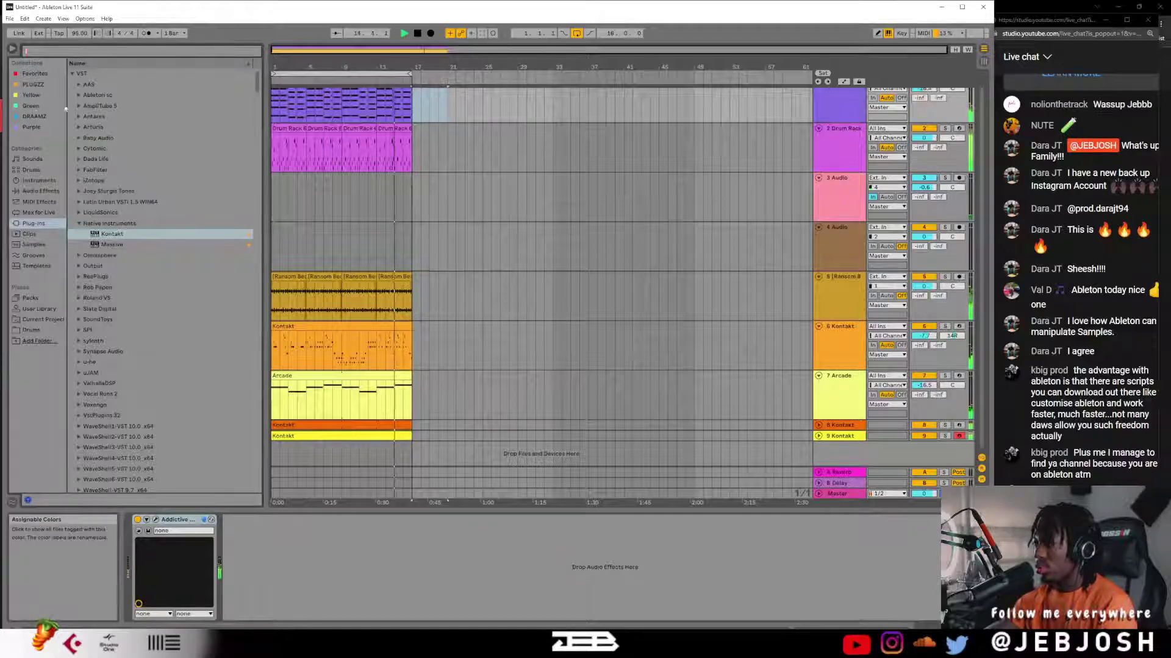
drag(113, 235, 471, 450)
- Load the Session Horns Pro - Performance instrument from the Kontakt library list
drag(284, 188, 294, 580)
scroll(137, 409, down, 4)
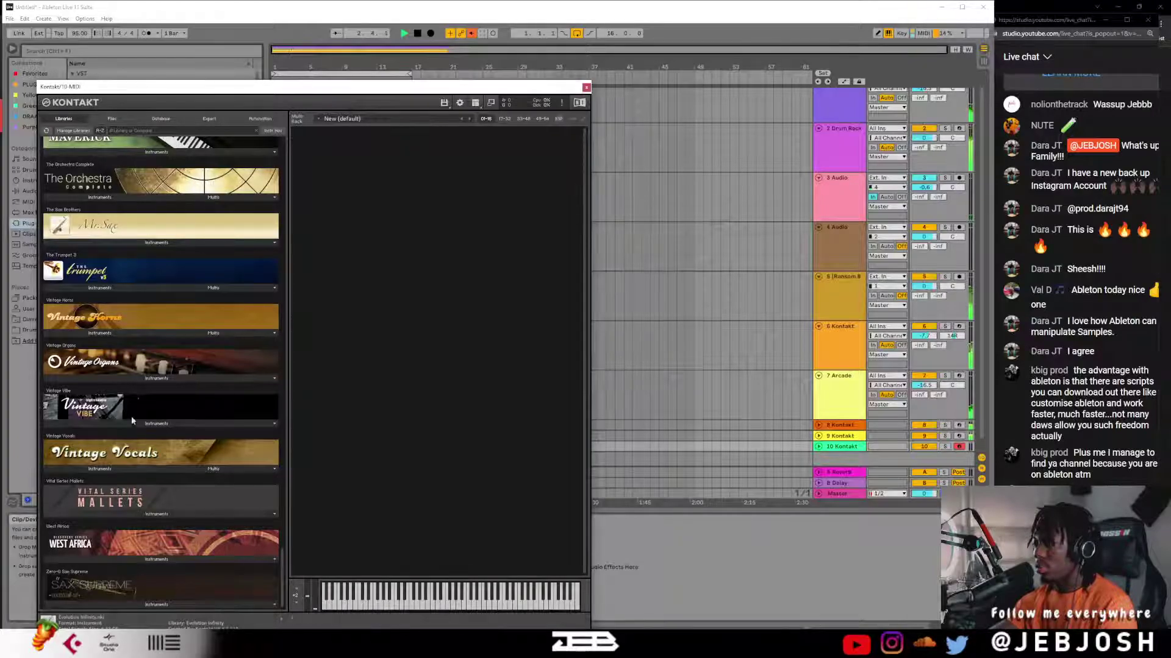
scroll(130, 415, up, 2)
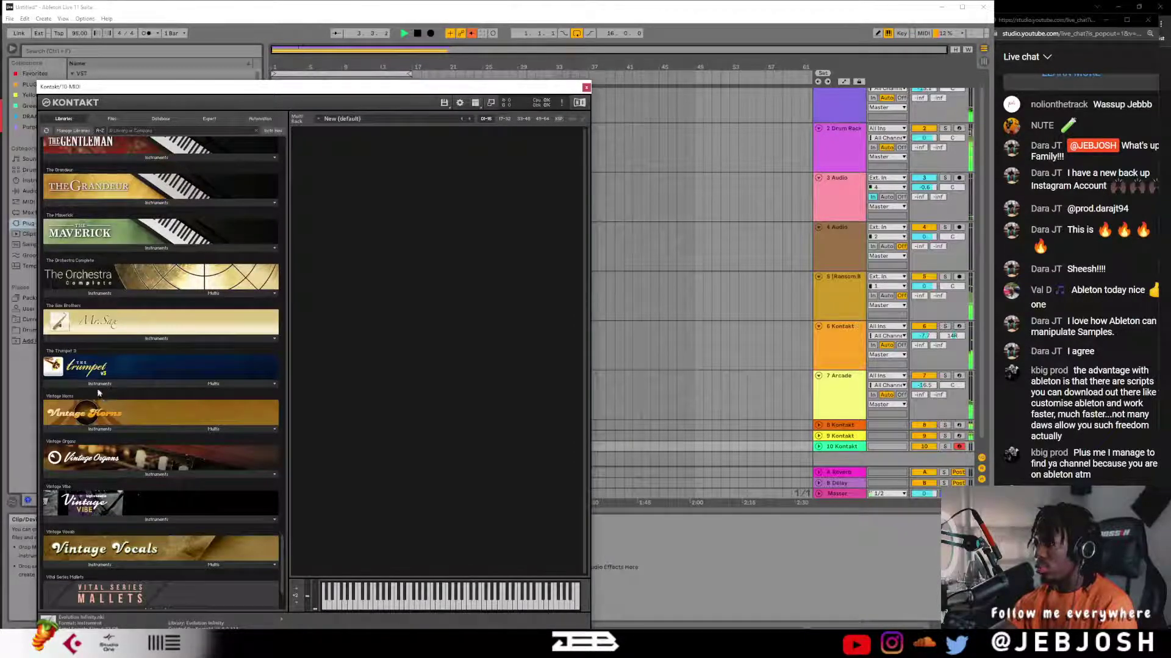
scroll(102, 374, up, 2)
scroll(99, 354, up, 10)
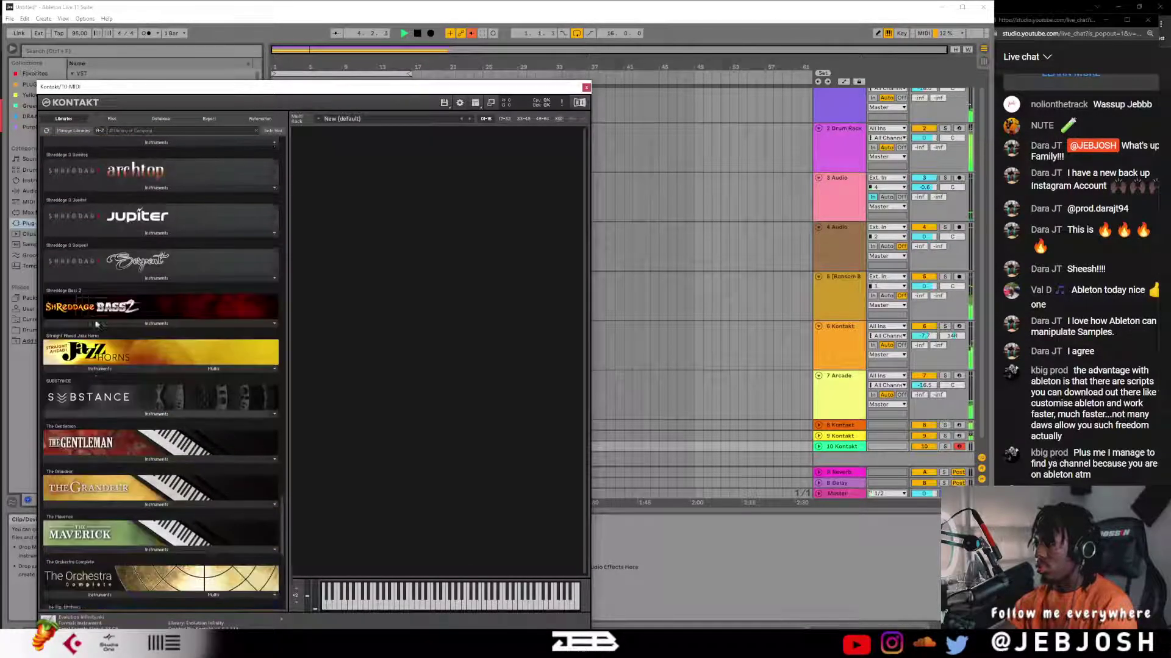
scroll(95, 323, up, 5)
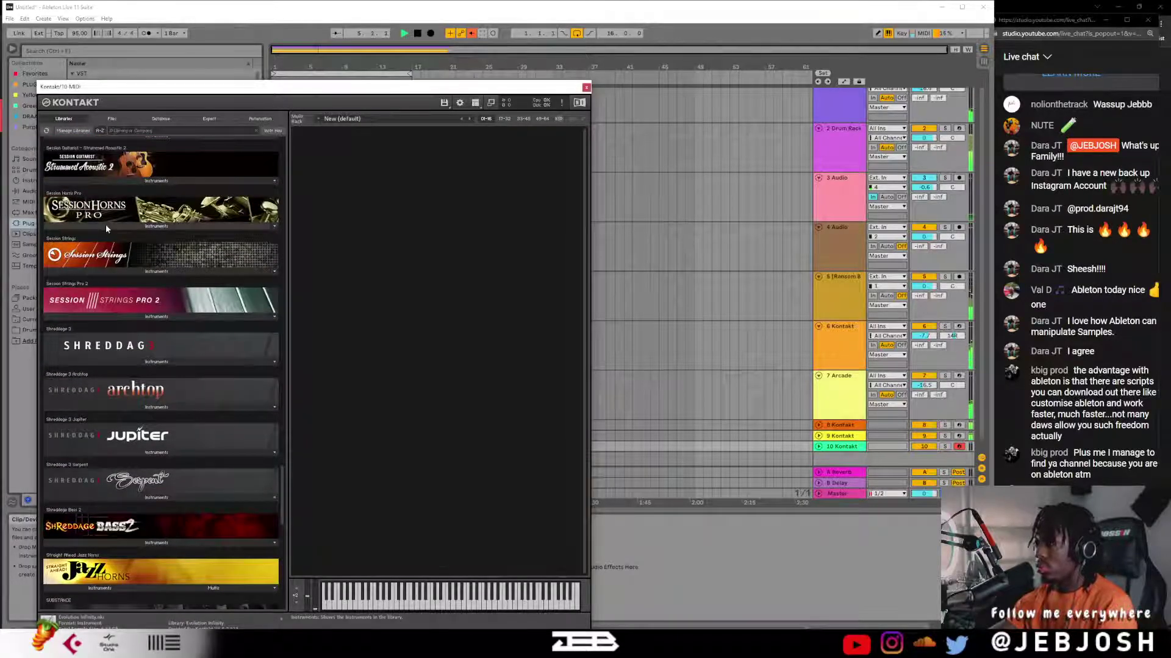
click(105, 225)
drag(93, 246, 394, 283)
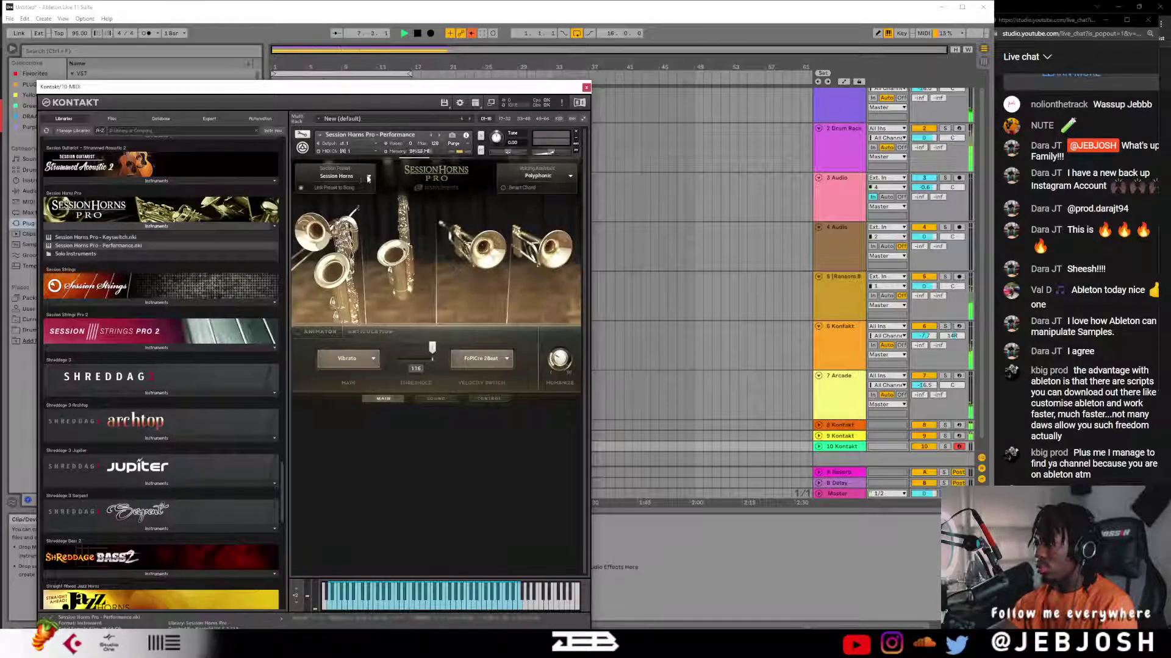
- Choose the Soft'n Mellow horn preset, set the articulation threshold to 49 and pick the 4Beat velocity switch option
click(363, 176)
click(332, 393)
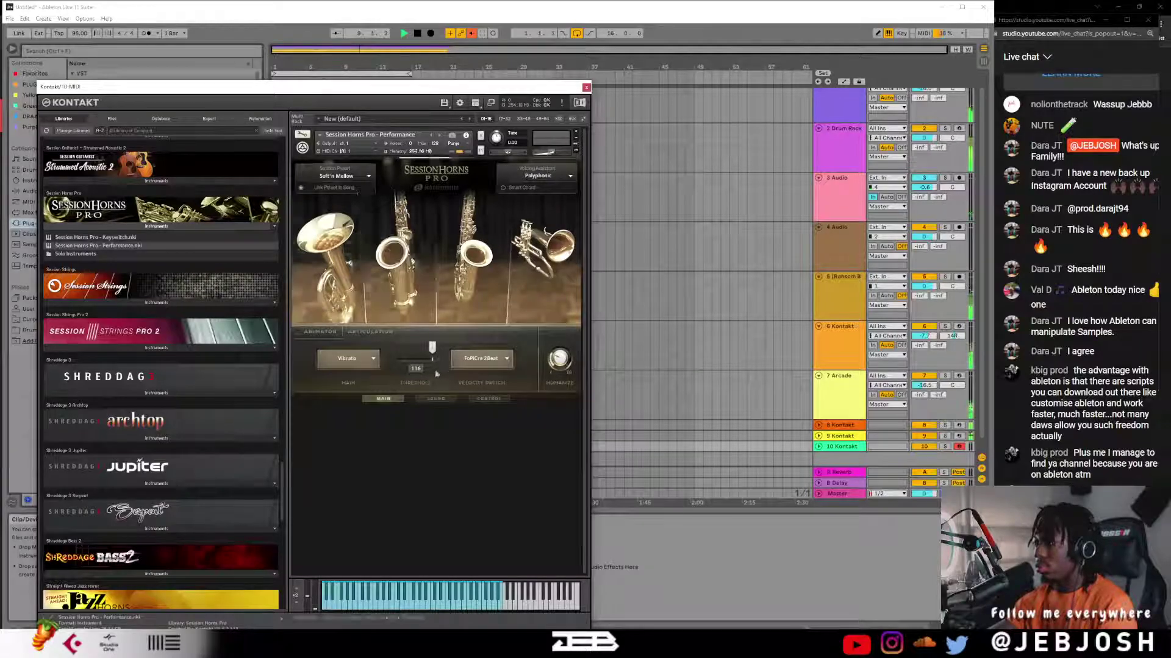
drag(432, 351, 408, 353)
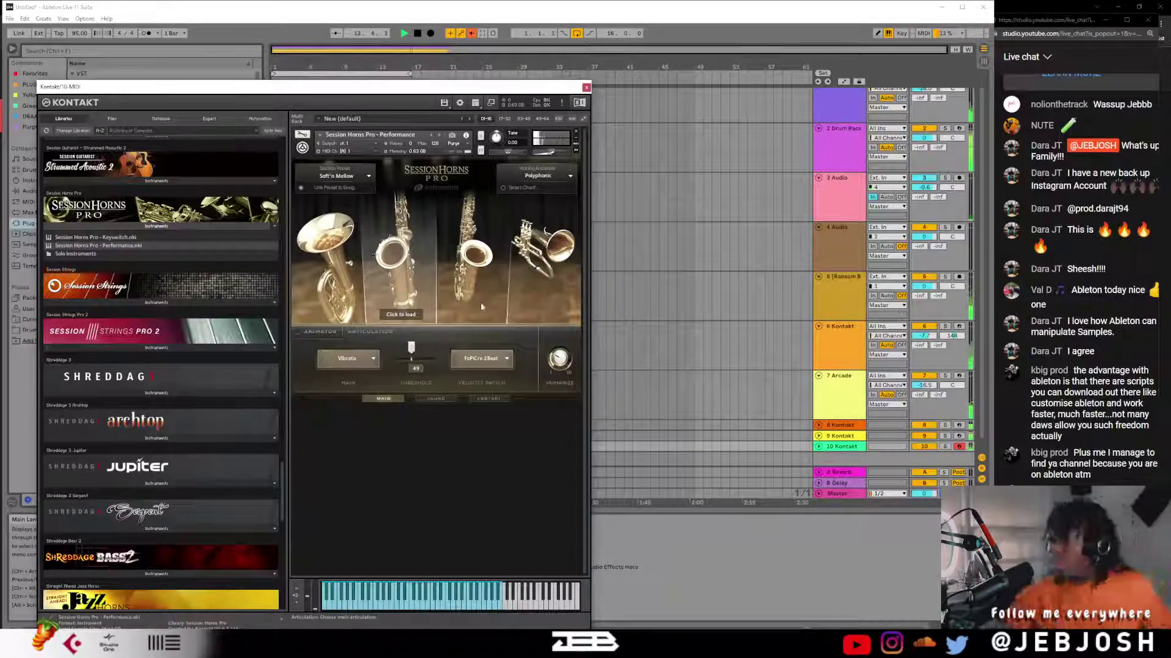
click(482, 358)
click(475, 414)
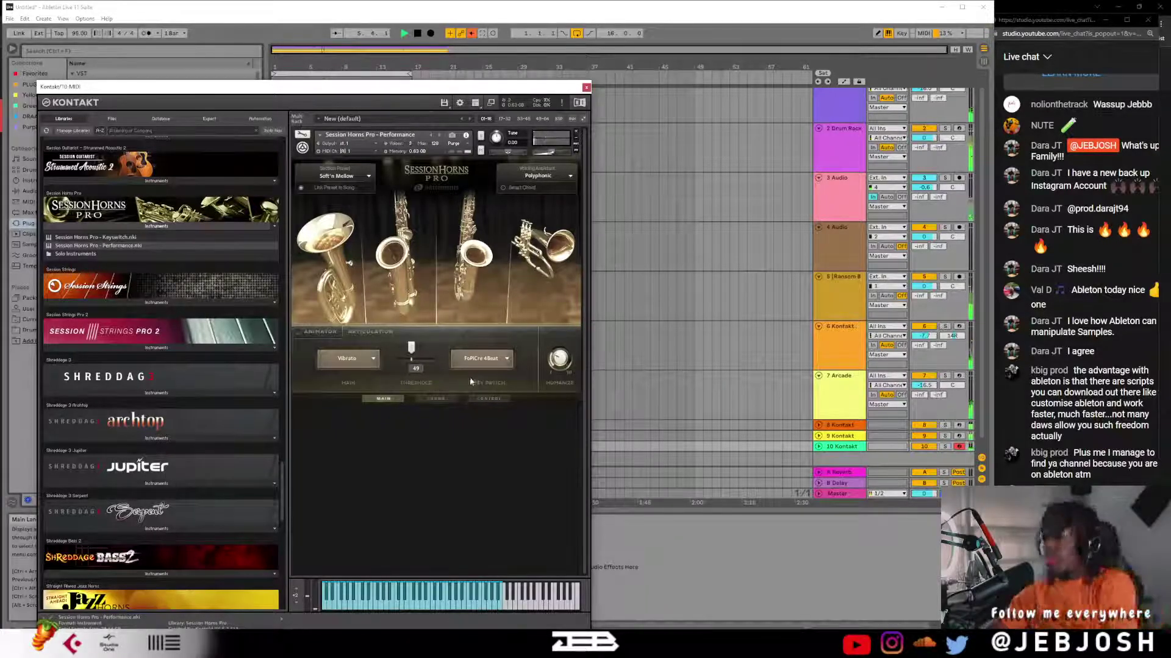
- Find the Sensual Saxophone library and replace the horns with its Sensual Sax (MAIN) instrument
scroll(104, 364, up, 5)
scroll(104, 364, up, 10)
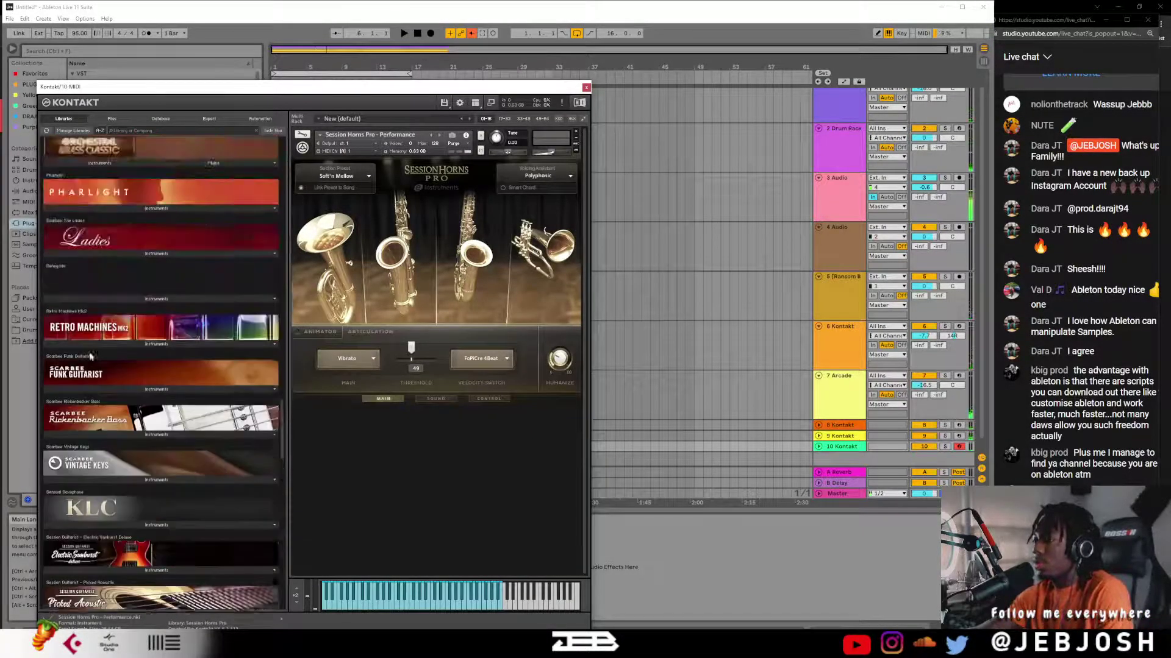
scroll(89, 355, up, 10)
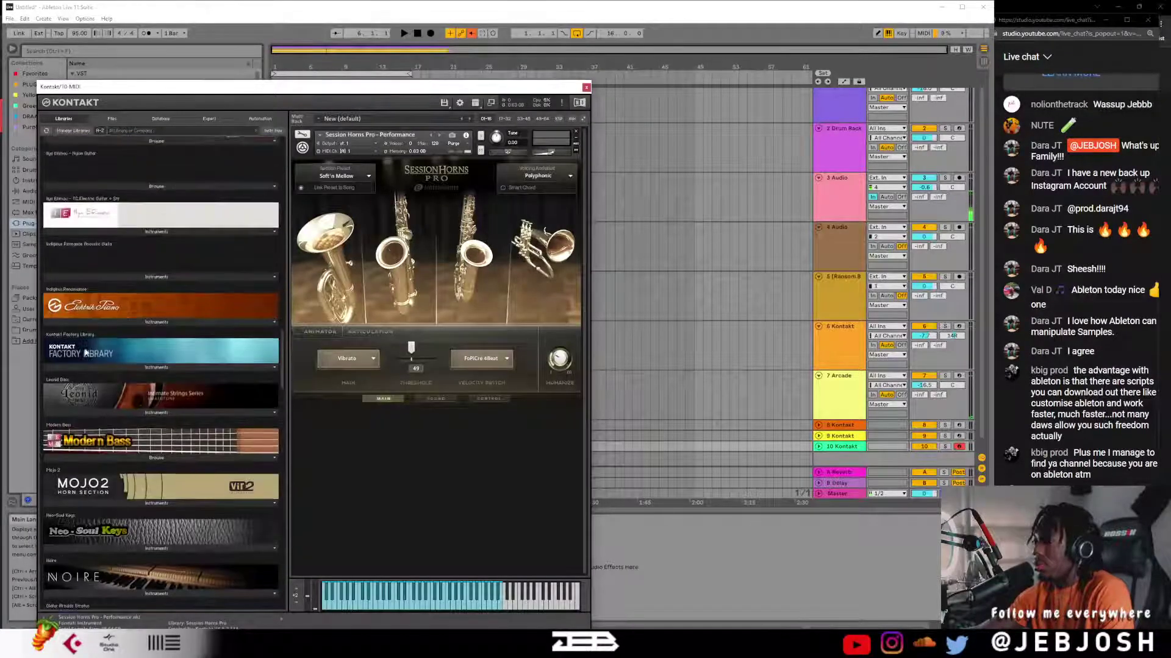
scroll(86, 352, up, 8)
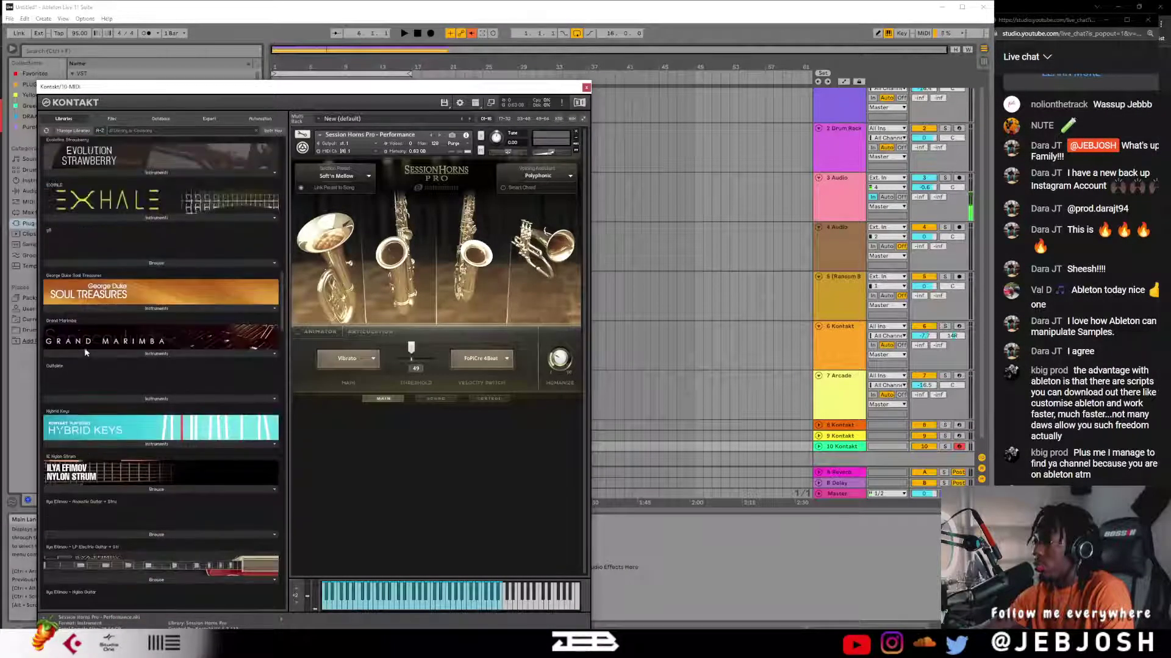
scroll(67, 570, down, 15)
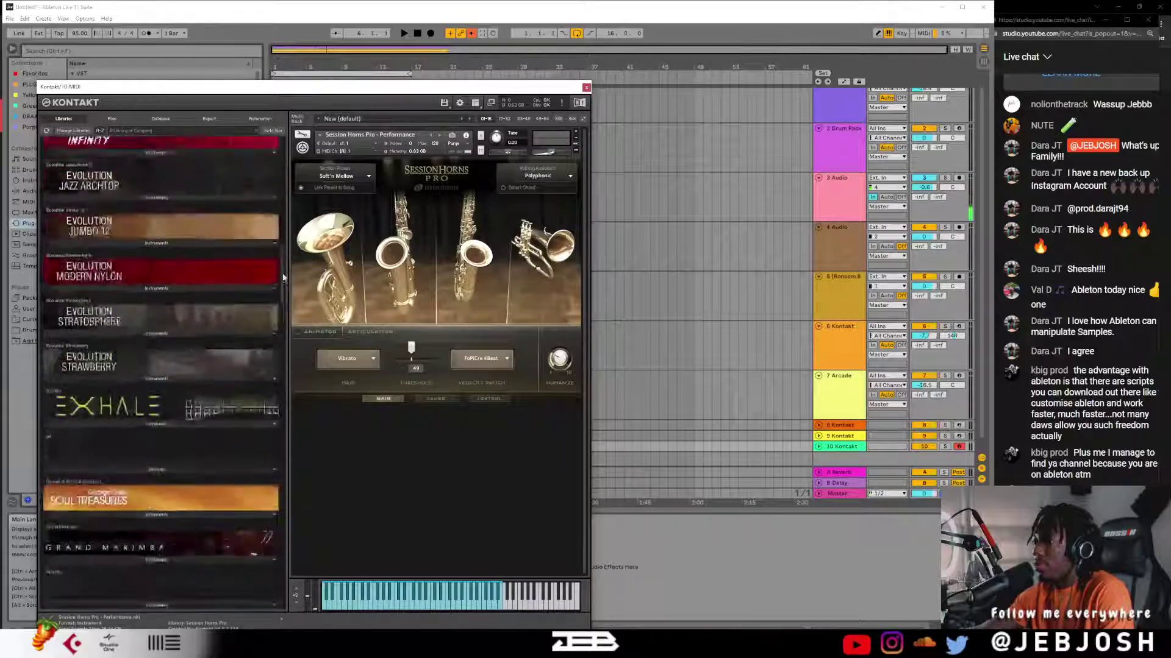
click(67, 567)
scroll(86, 589, down, 1)
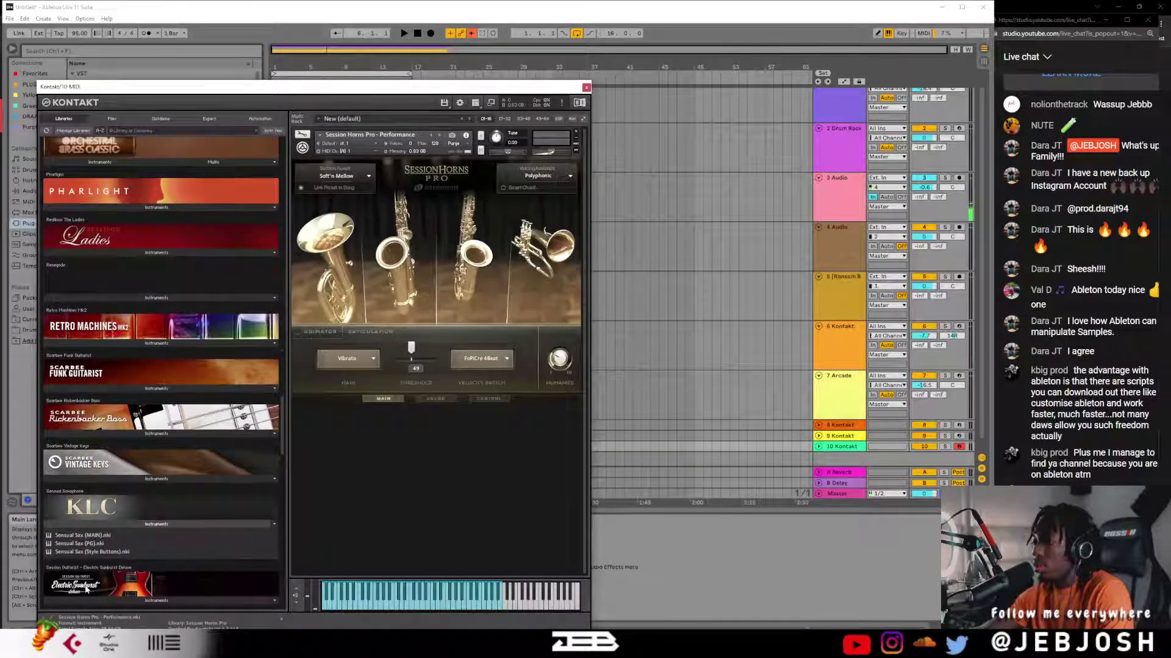
double_click(88, 536)
click(592, 362)
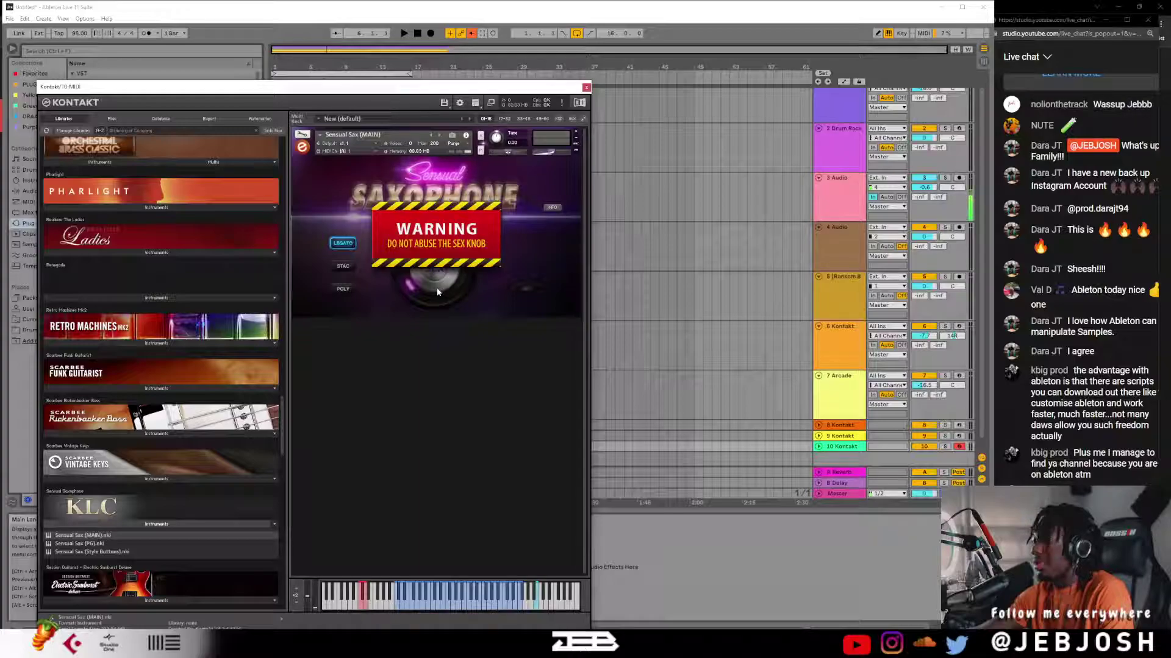
- Dismiss the saxophone's warning overlay and adjust its large central knob while trying out the sound
click(444, 255)
drag(442, 271, 431, 252)
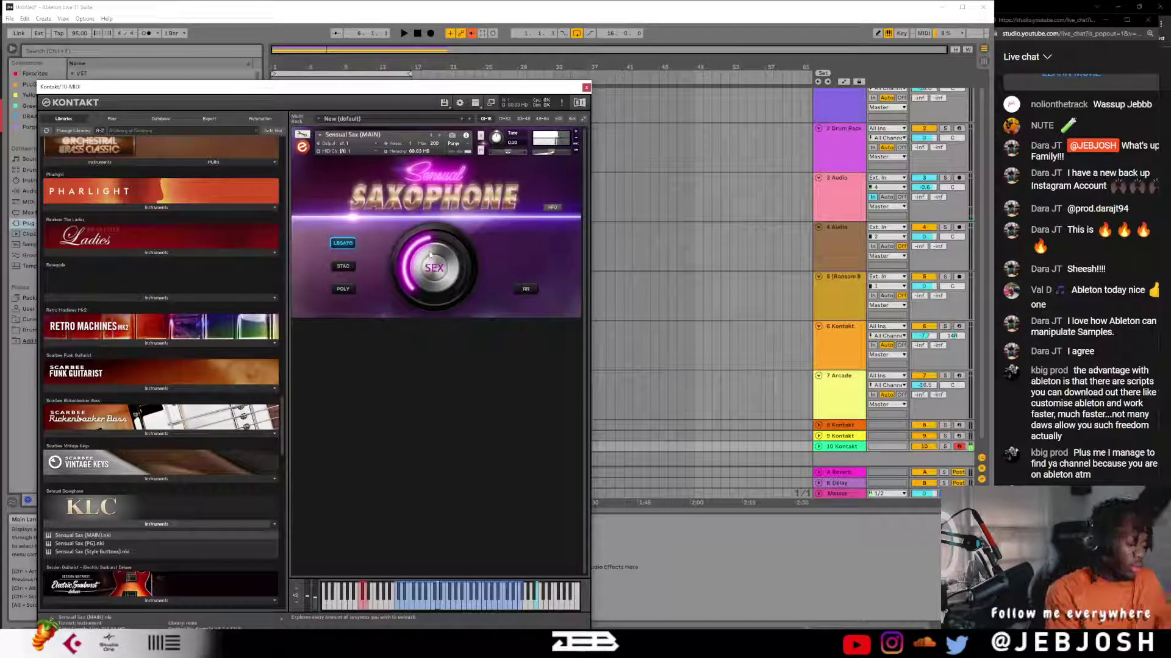
drag(432, 255, 434, 268)
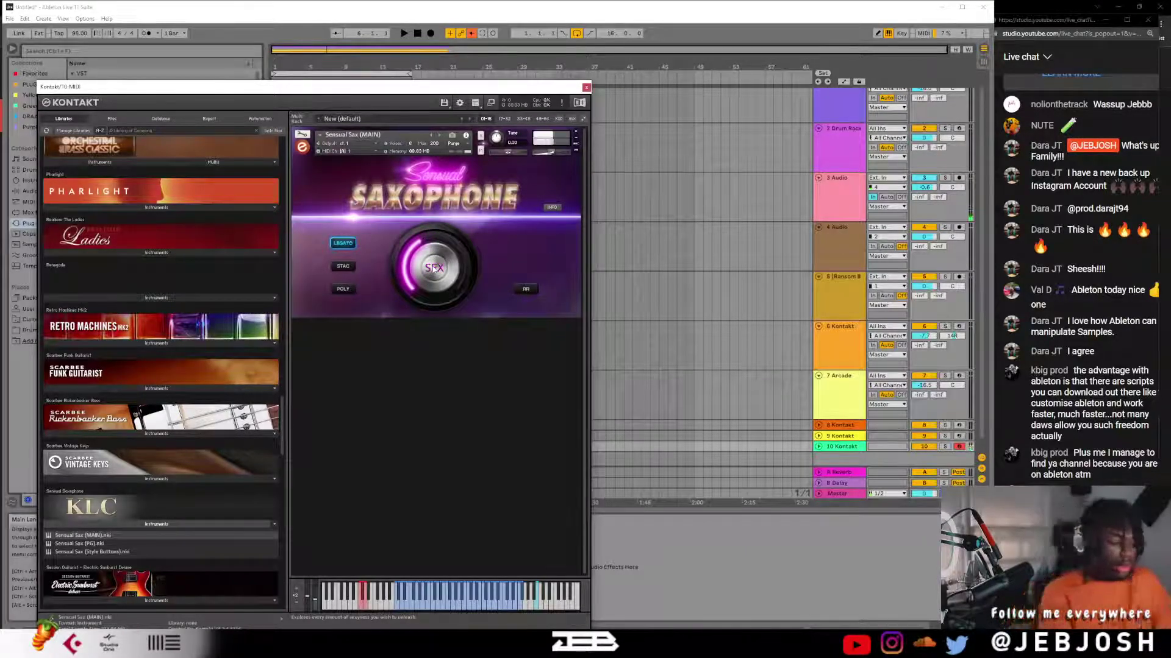
- Record a saxophone part over the arrangement on track 10, close the instrument window and stop playback
key(space)
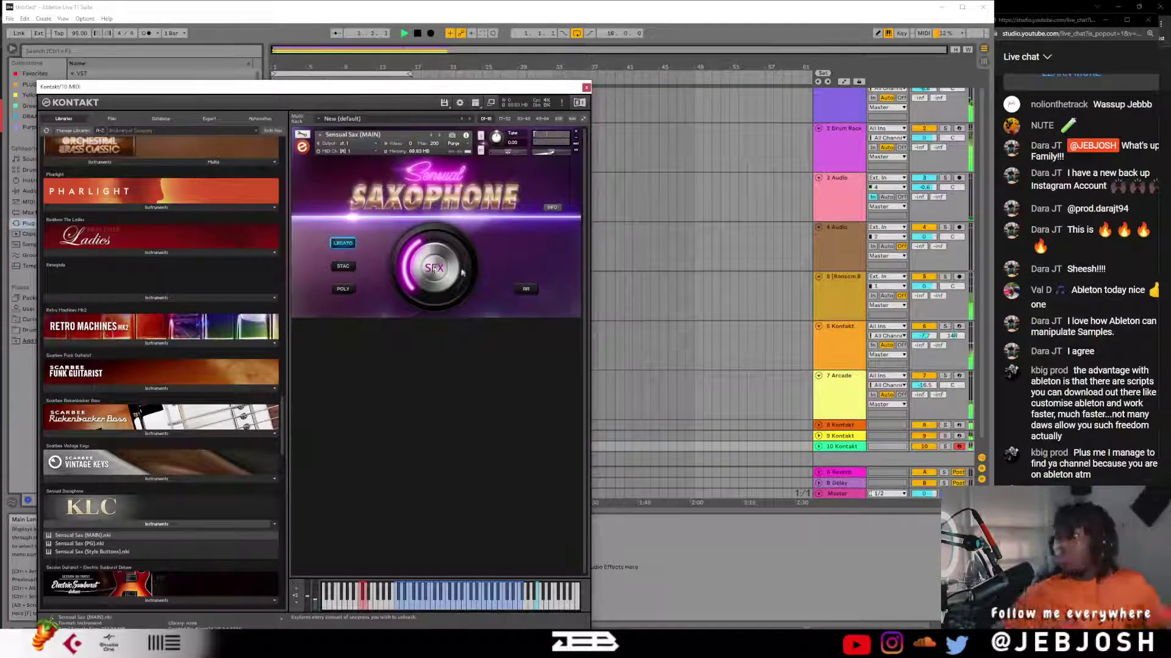
click(586, 88)
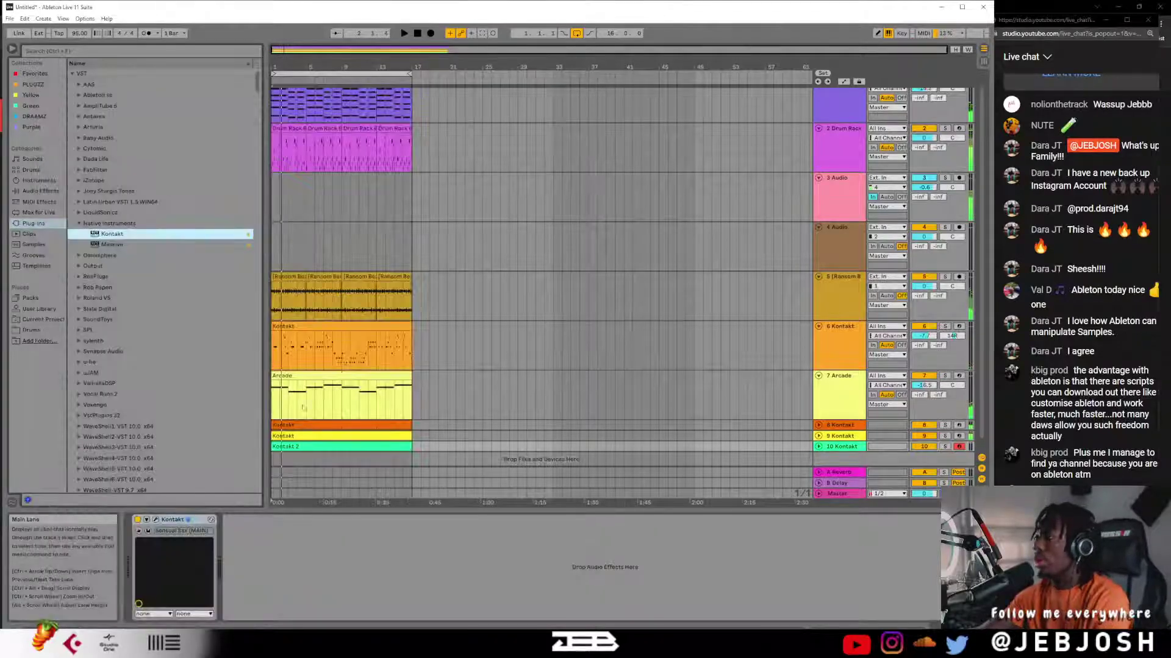
key(space)
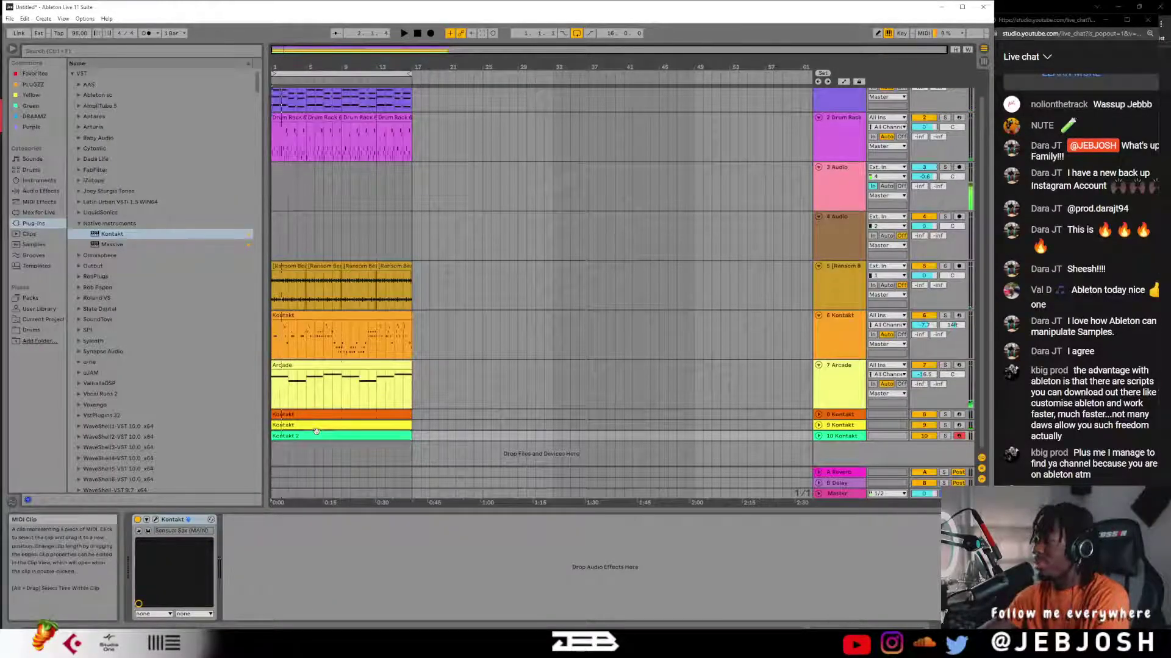
- Open the saxophone clip in an enlarged note editor and delete the descending run of notes around bar 5
double_click(308, 436)
key(space)
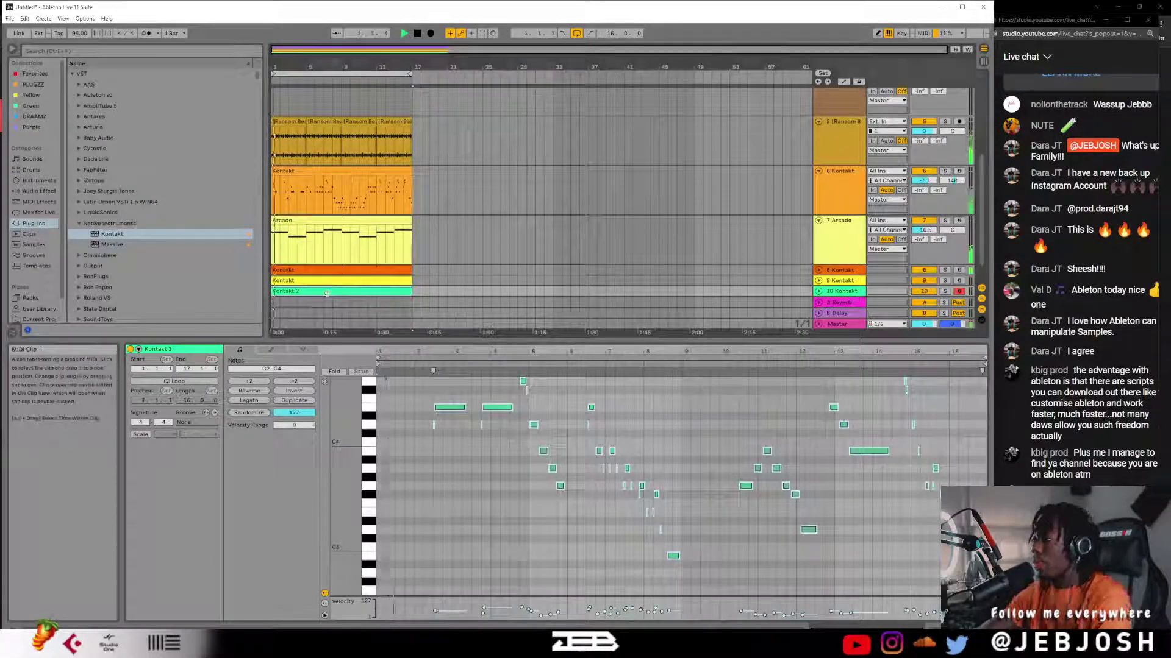
drag(559, 341, 553, 213)
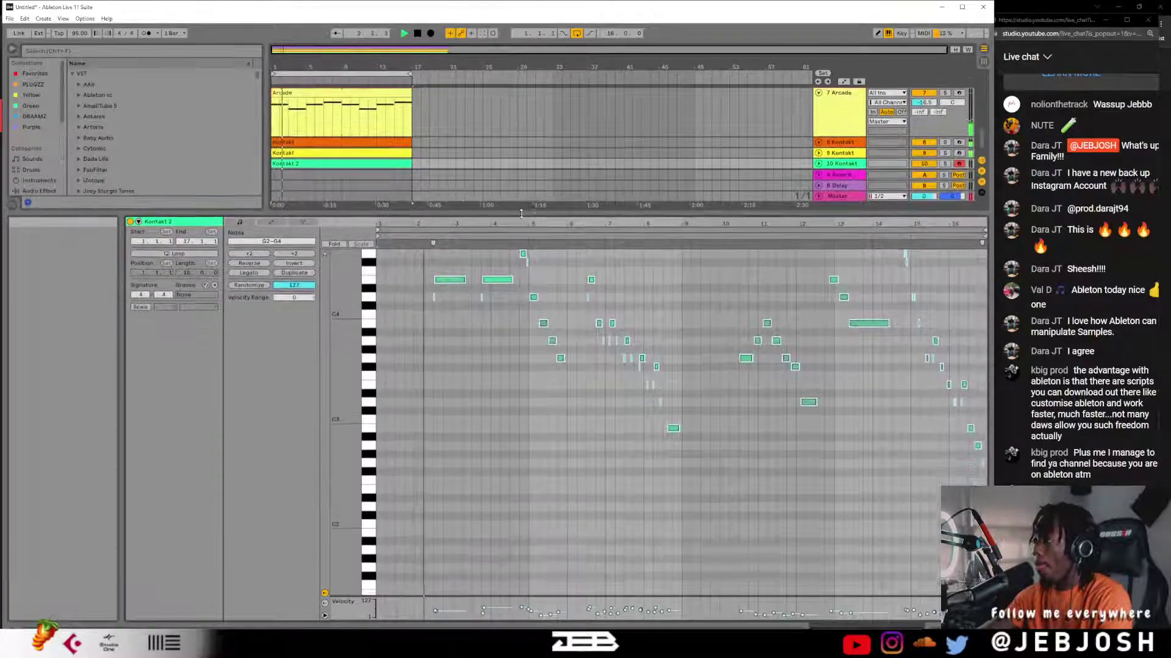
scroll(552, 304, up, 1)
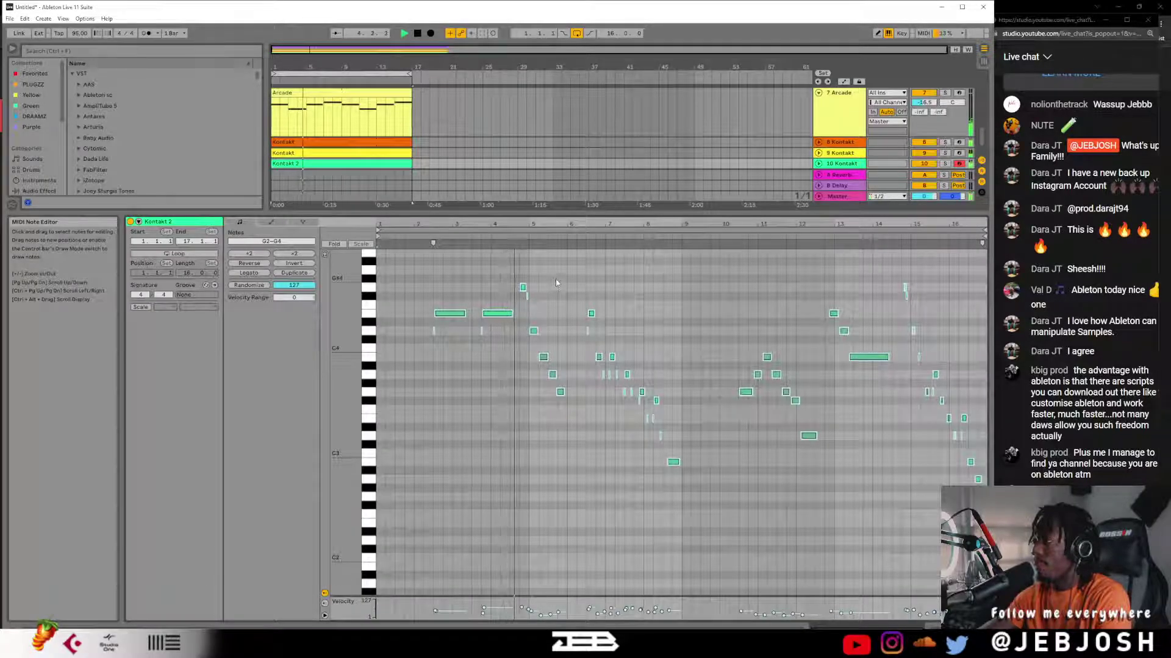
drag(509, 274, 568, 401)
key(Delete)
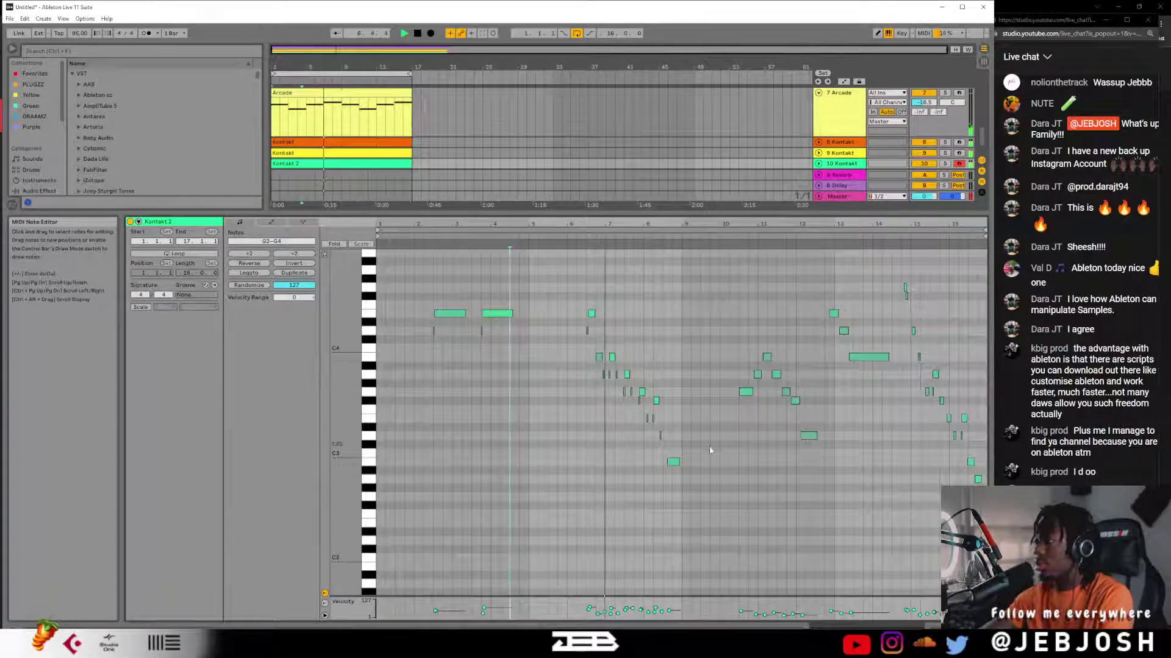
- Deactivate the opening notes of the descending saxophone run in bars 6 and 7 and play the part back
drag(695, 491, 548, 253)
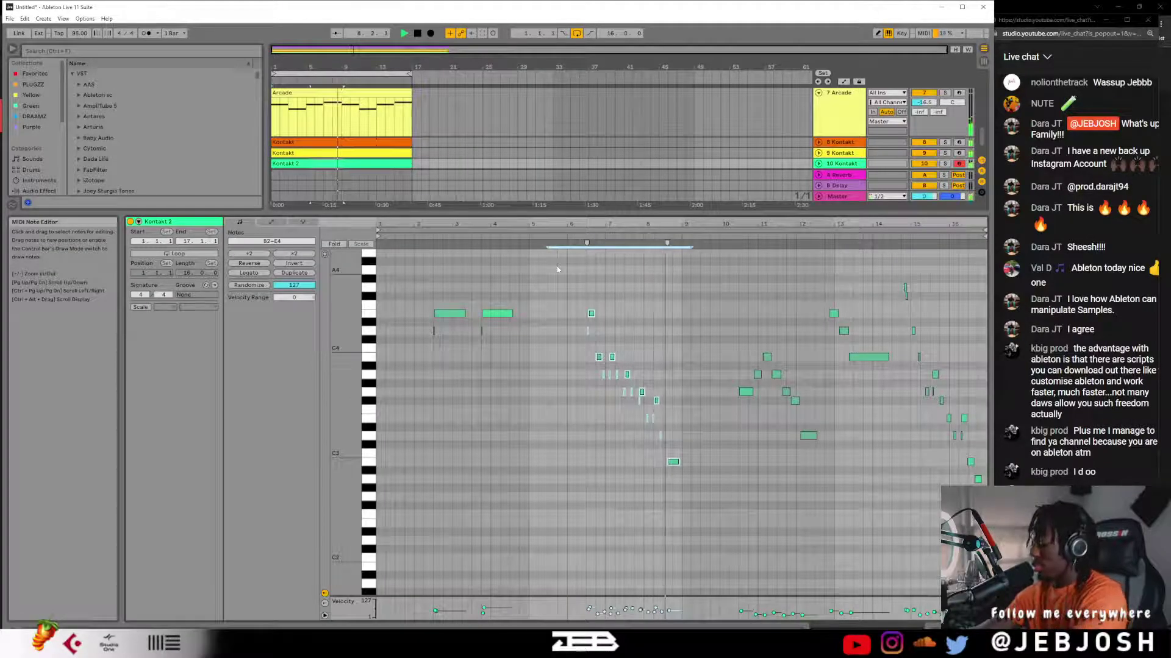
key(space)
click(638, 378)
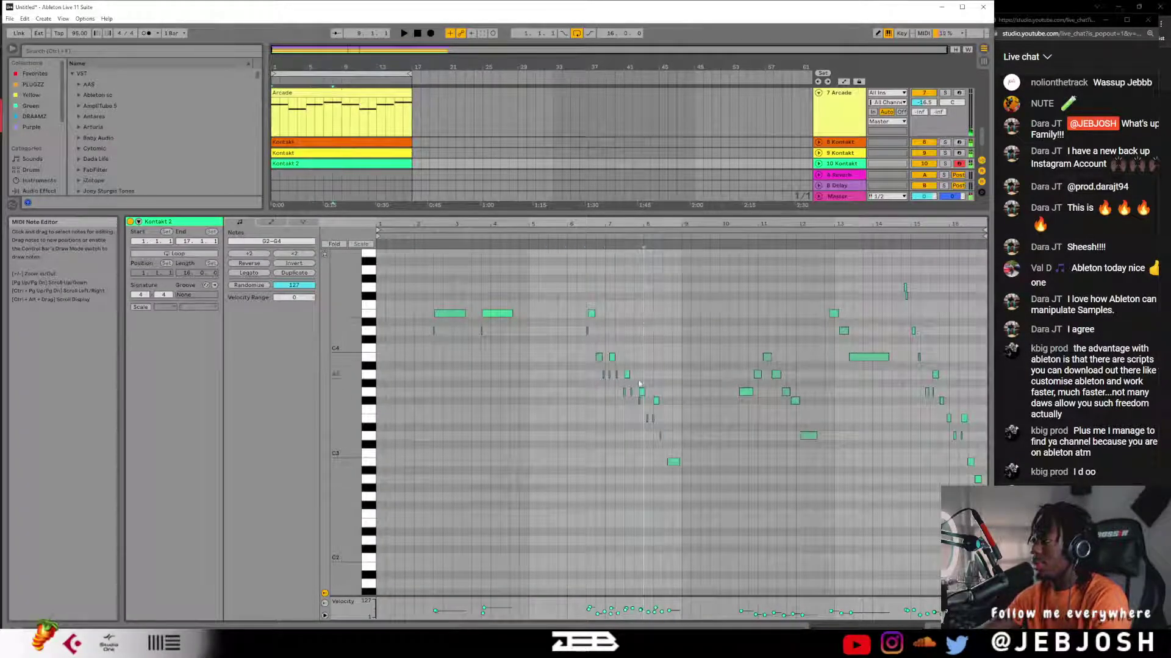
drag(615, 396, 575, 293)
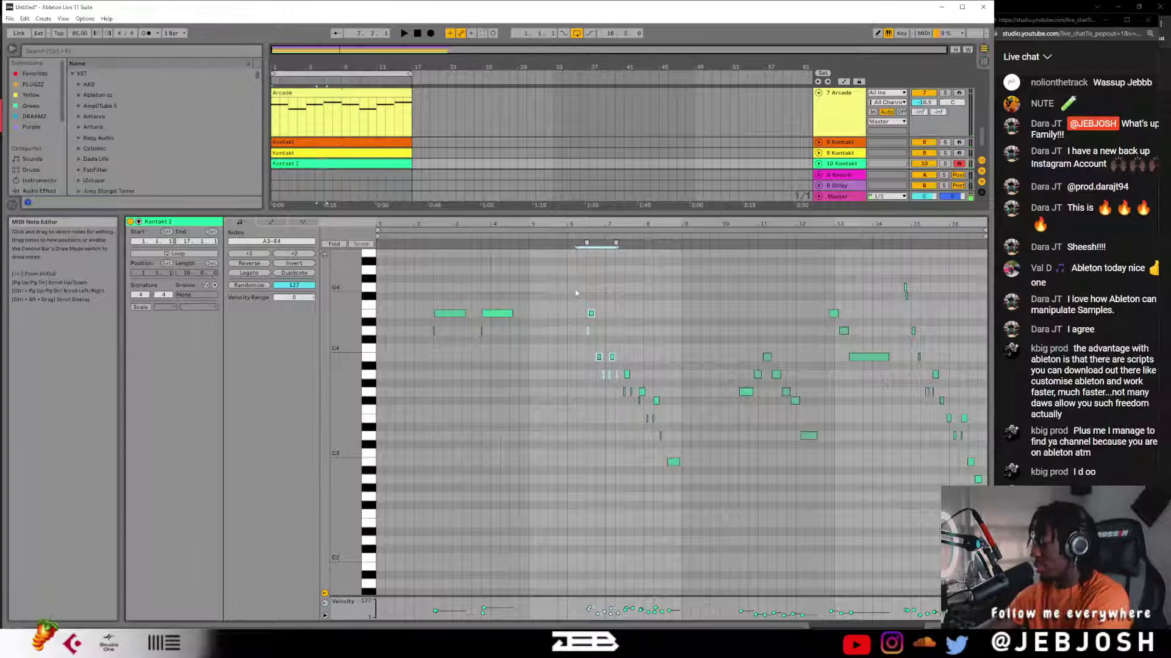
key(space)
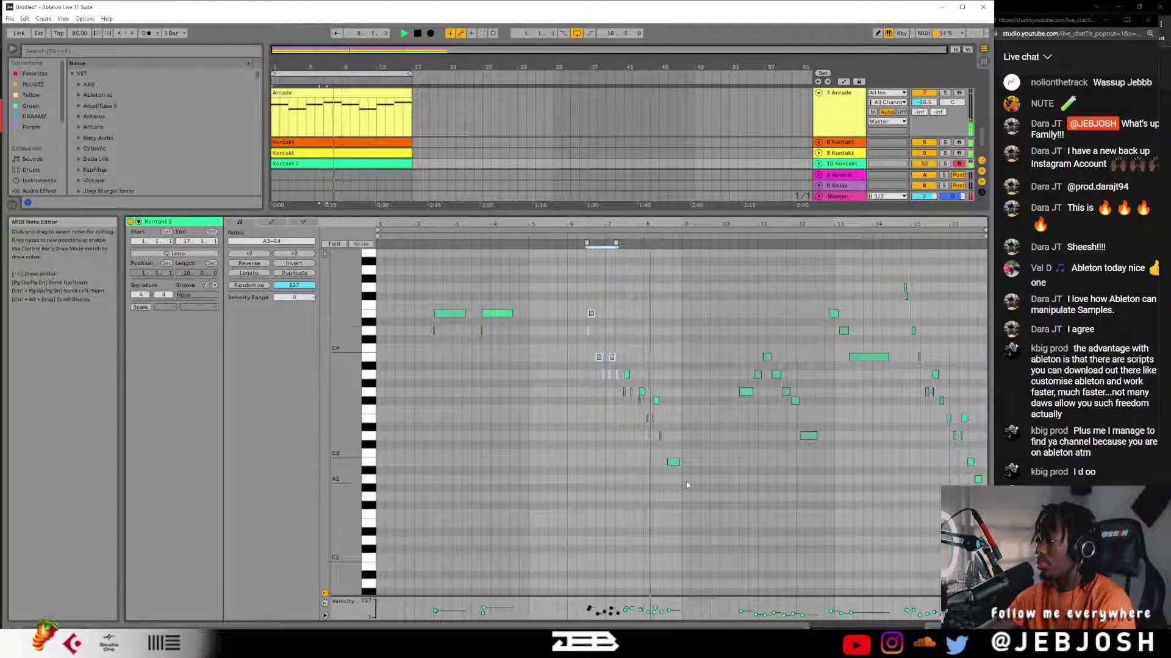
- Enlarge the velocity lane, delete the saxophone note in bar 10 and deactivate the three notes between bars 12 and 14
drag(694, 485, 625, 373)
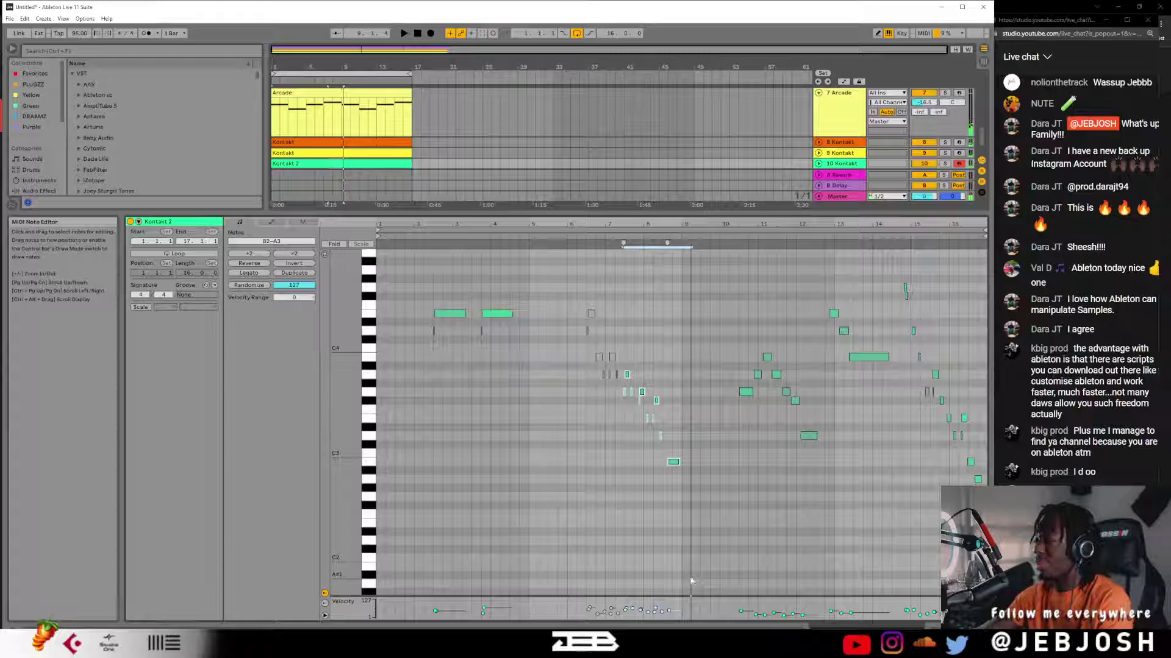
drag(677, 597, 655, 516)
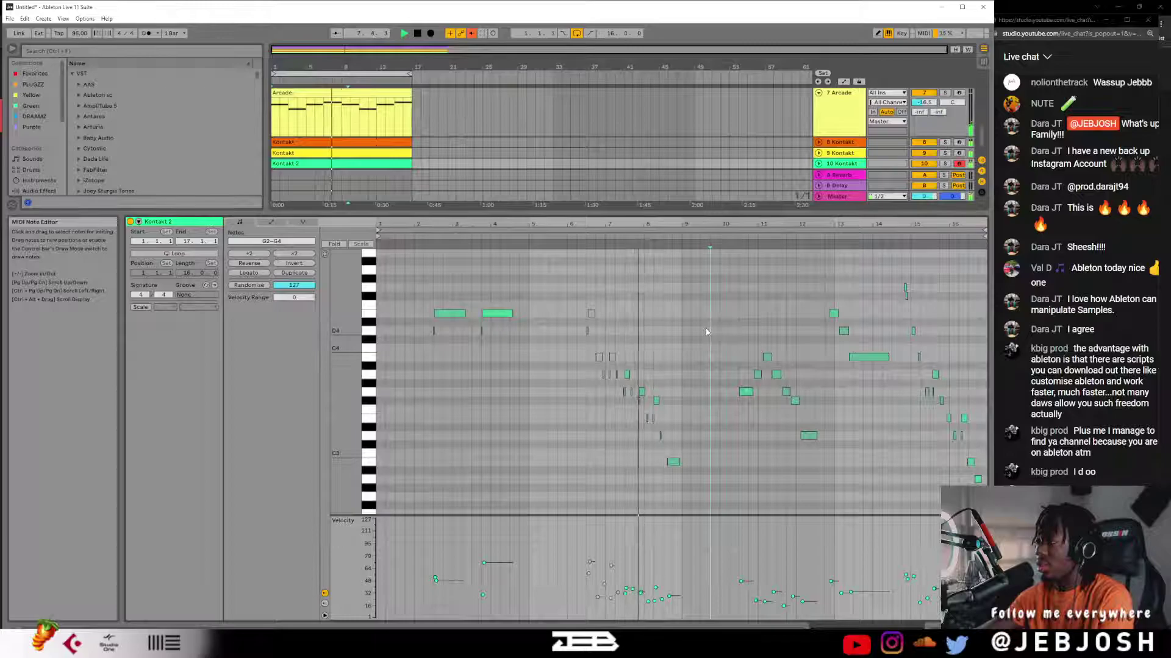
click(745, 392)
key(Delete)
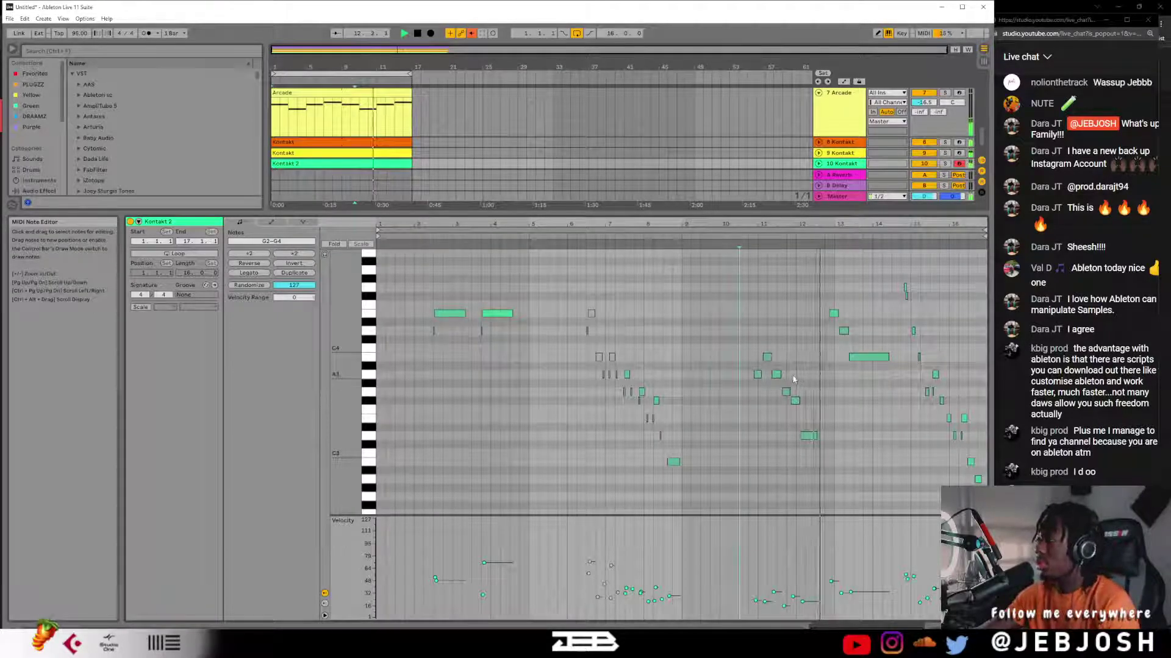
drag(892, 379, 825, 305)
key(0)
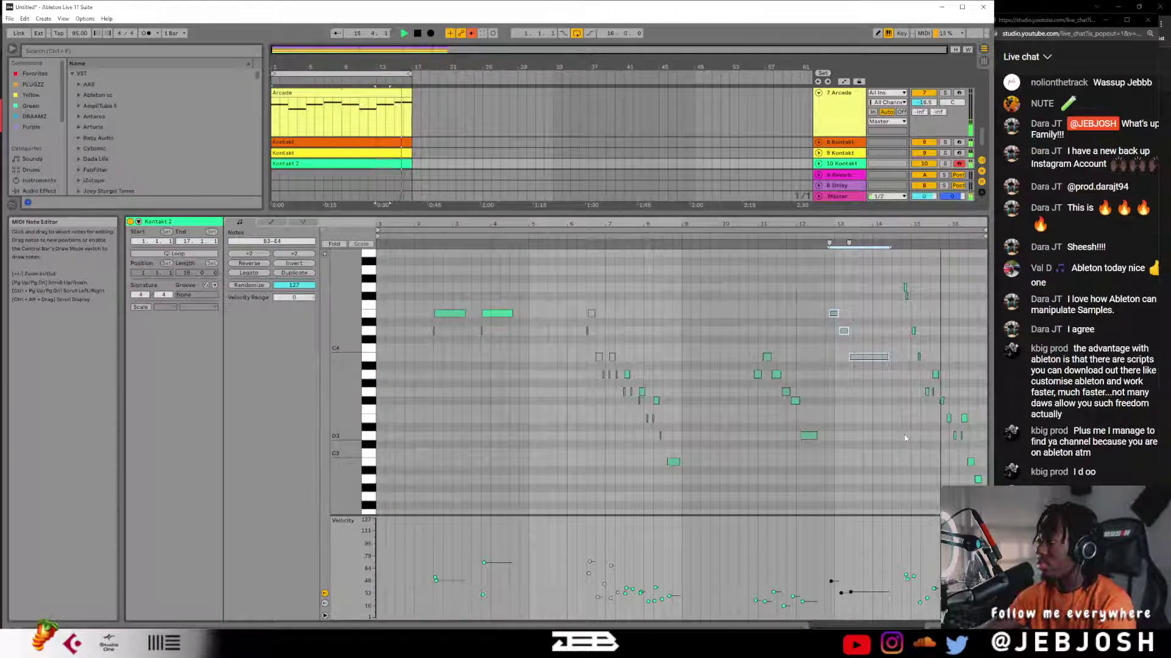
- Shrink the note editor, unfold the saxophone track and lower its volume
drag(698, 218, 698, 444)
click(818, 365)
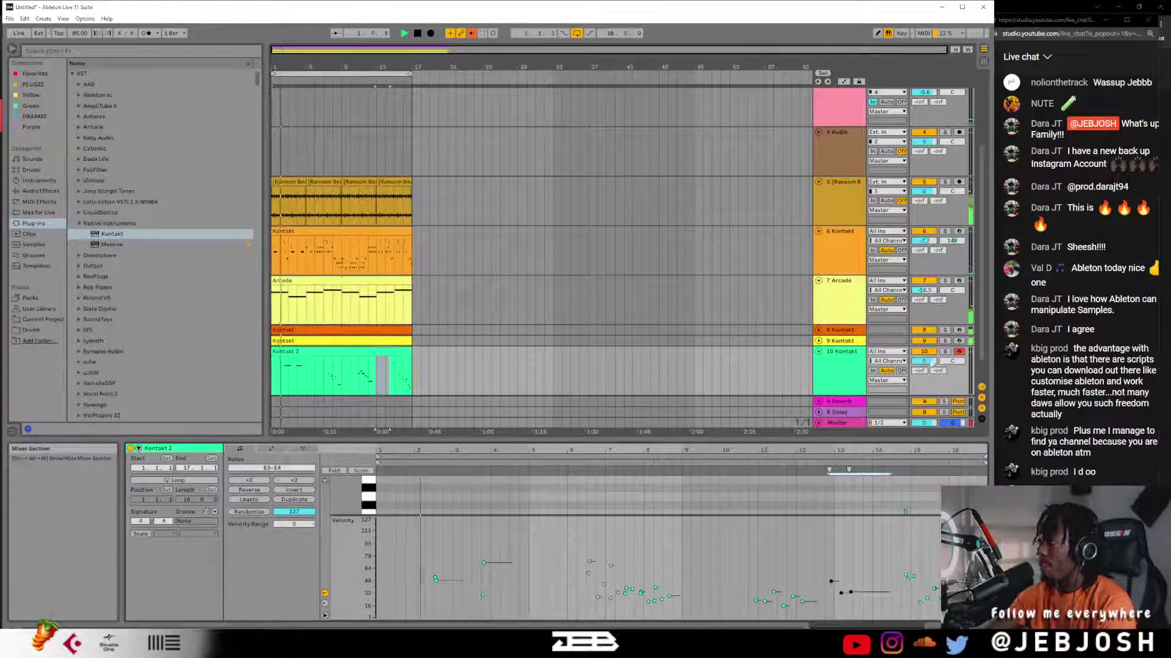
drag(922, 362, 922, 378)
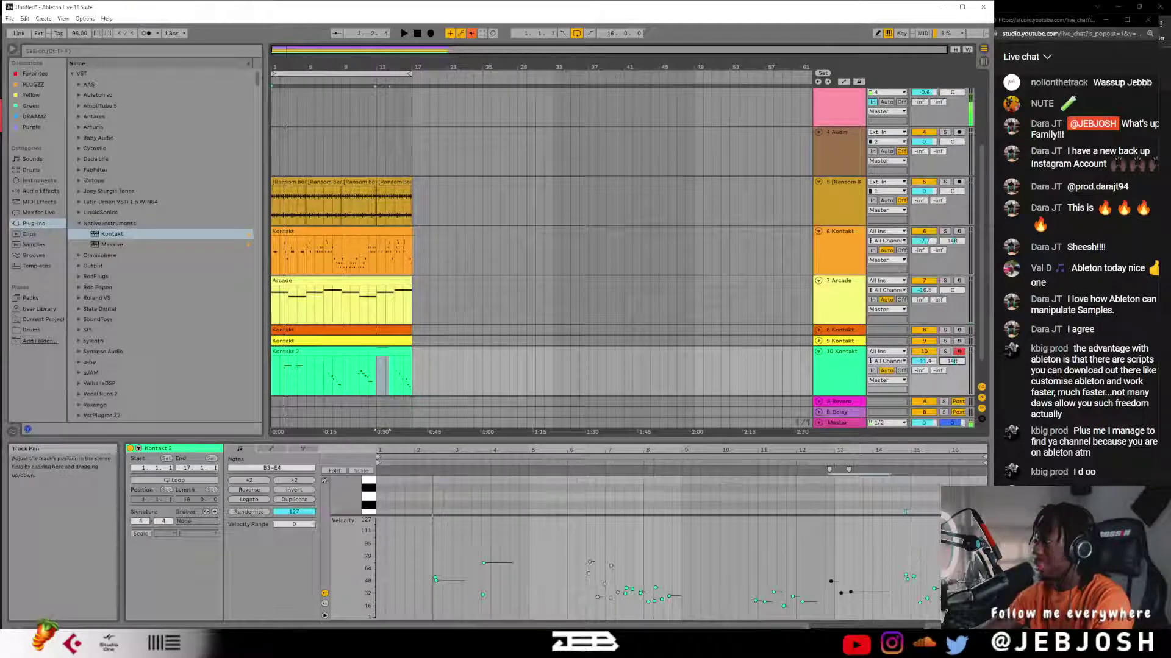
- Pan the saxophone track left, lower its volume to -13.7 dB and play the beat back
drag(952, 361, 952, 375)
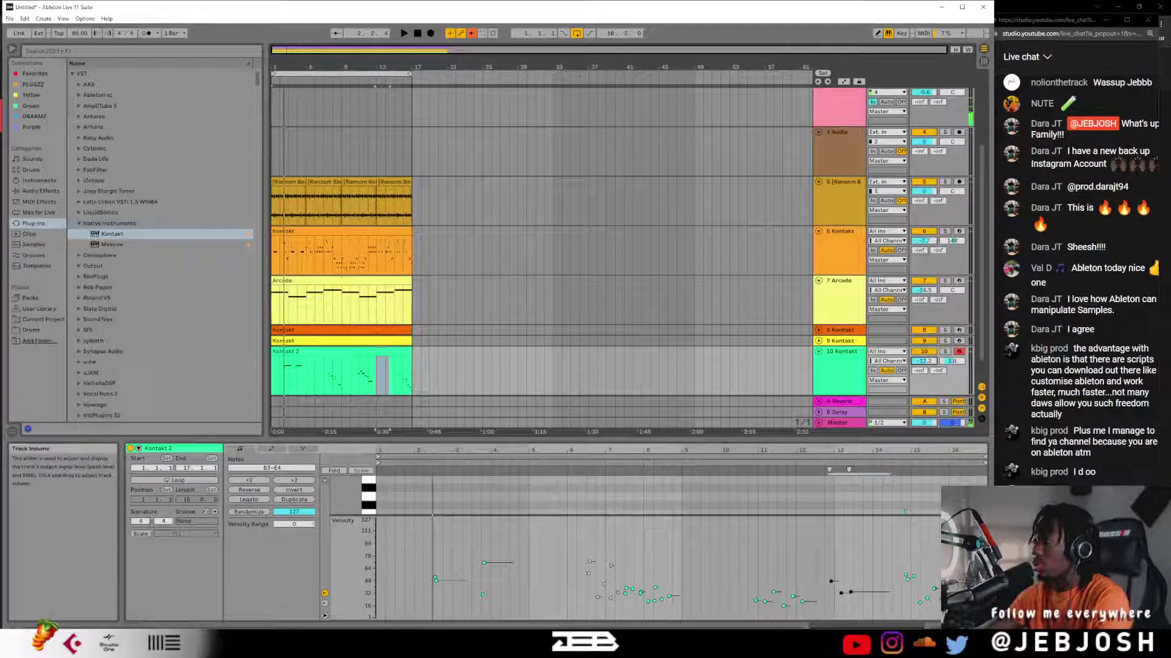
key(space)
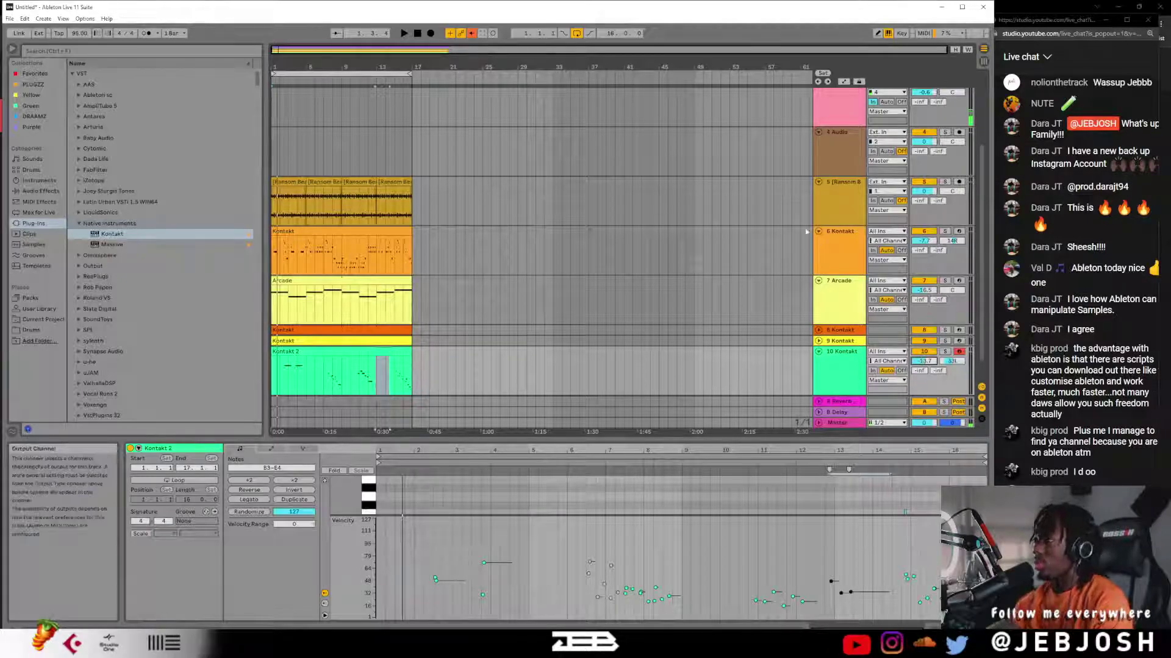
click(417, 34)
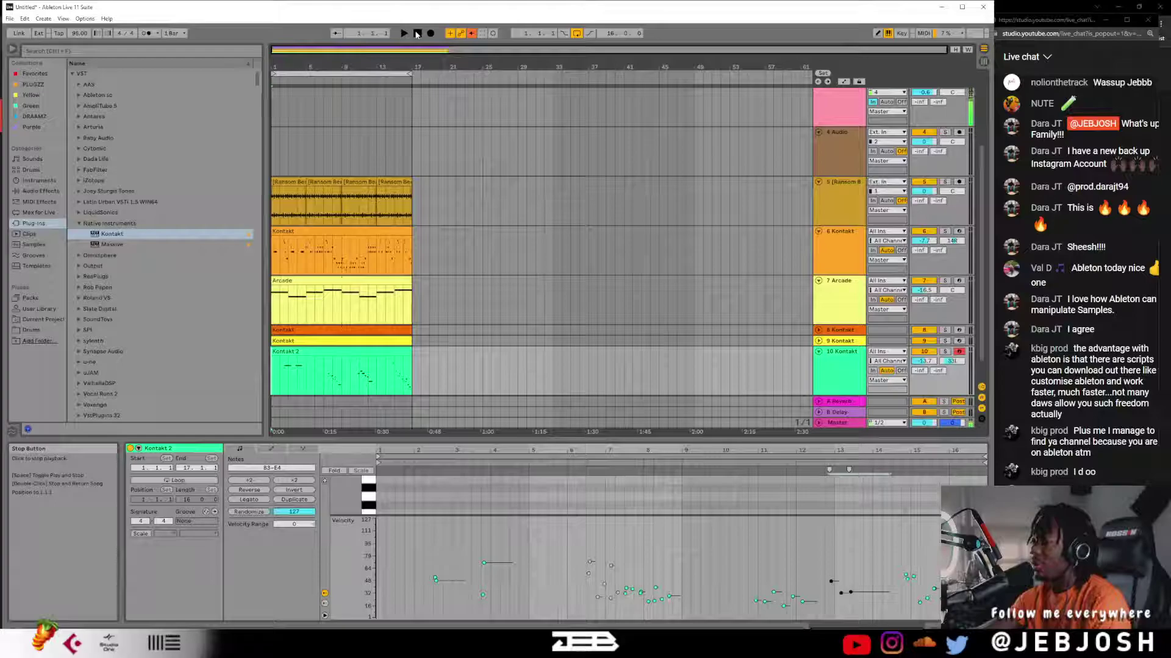
click(404, 34)
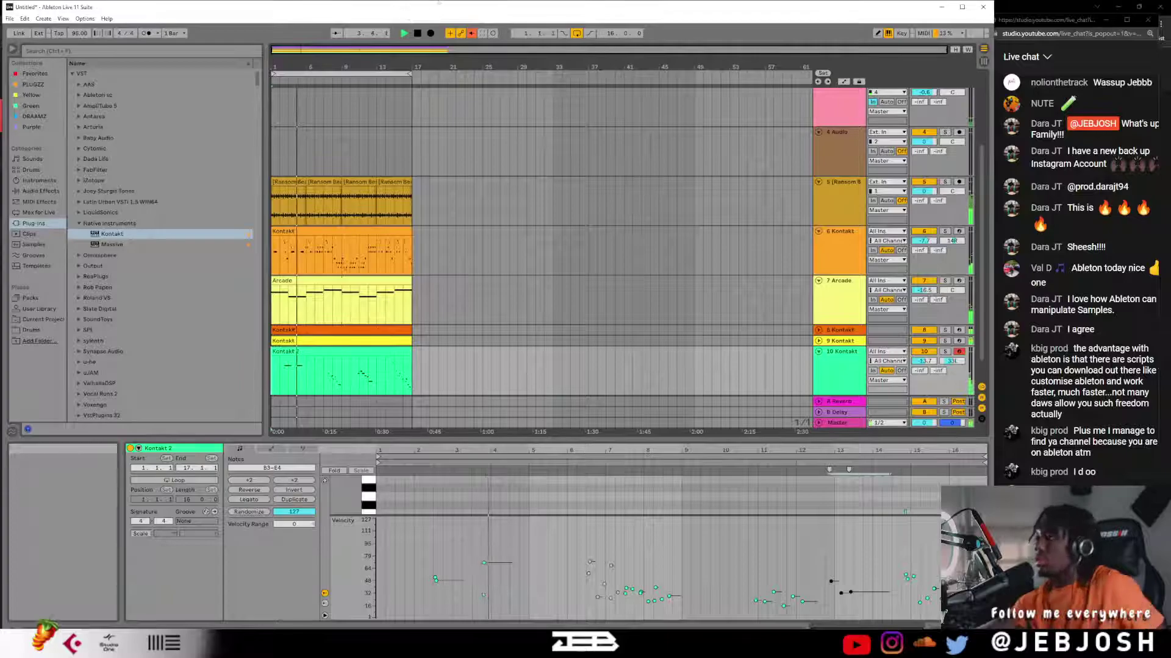
scroll(477, 129, up, 2)
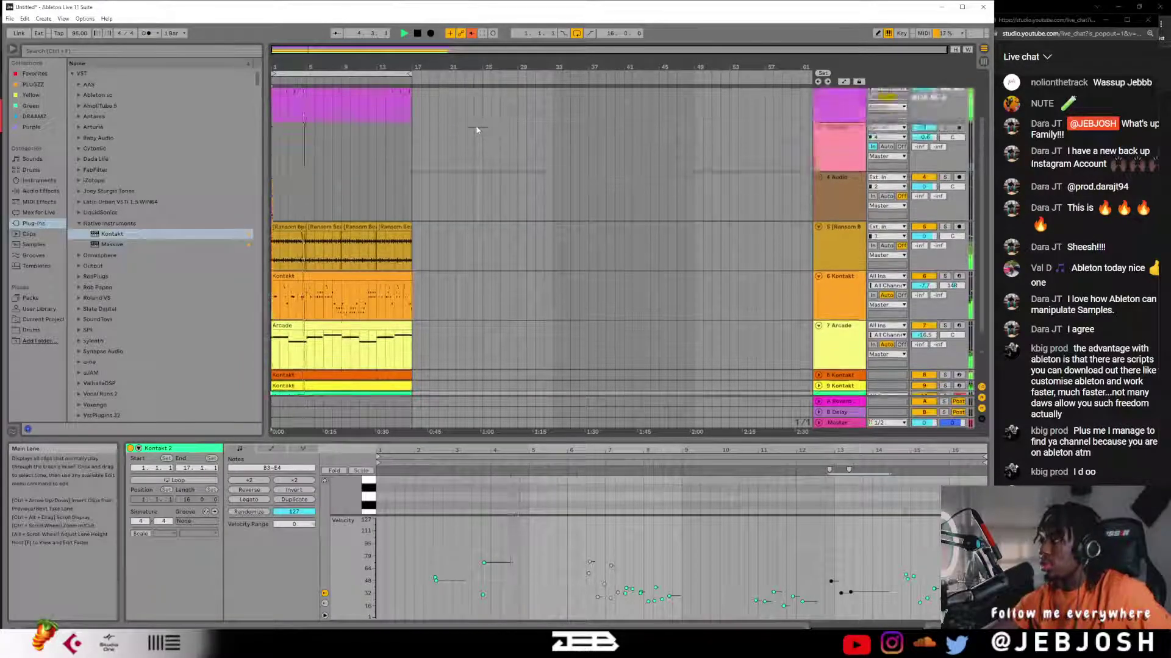
scroll(476, 130, down, 3)
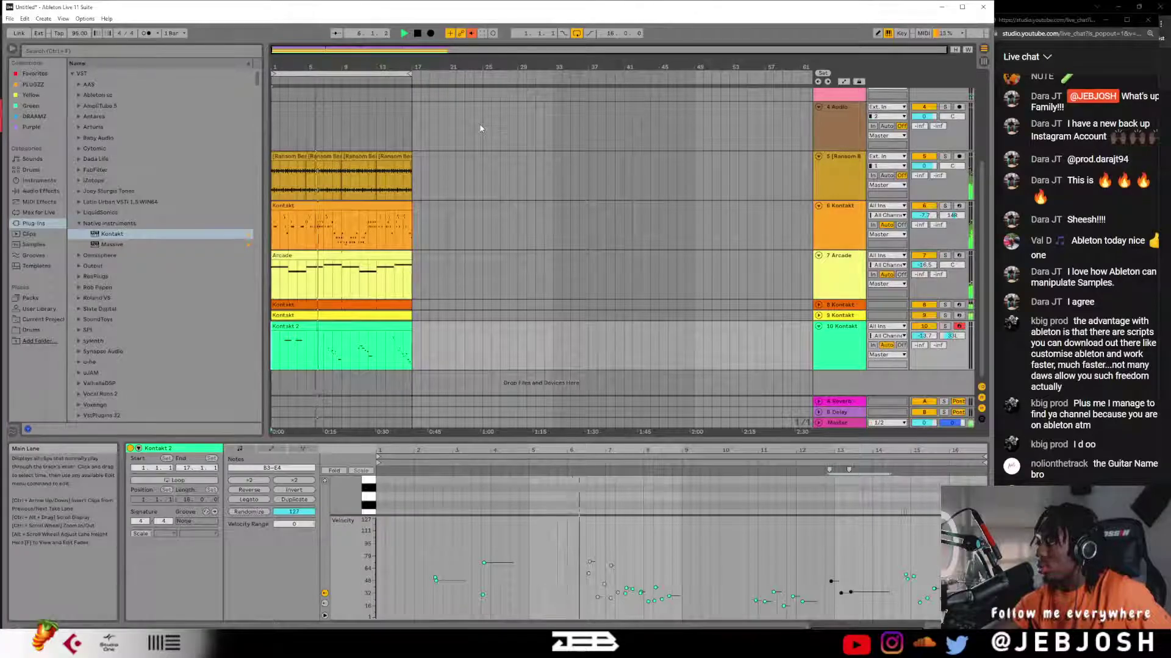
click(418, 34)
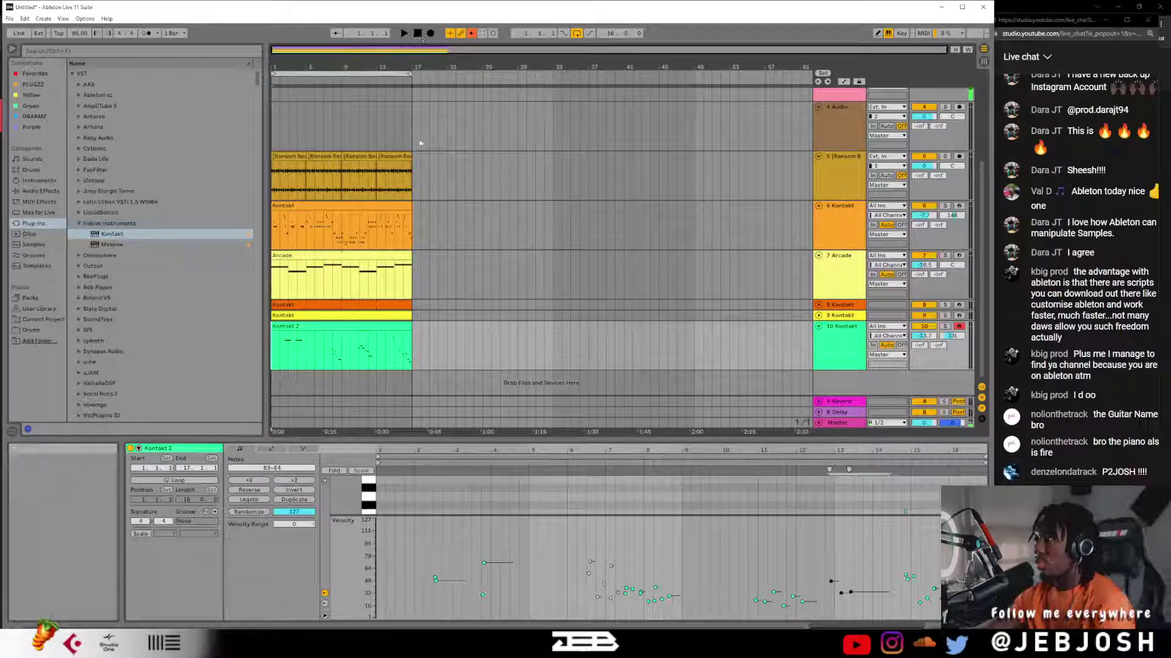
- Select all tracks and lower their volumes together by 0.3 dB
scroll(419, 145, up, 3)
key(ctrl+a)
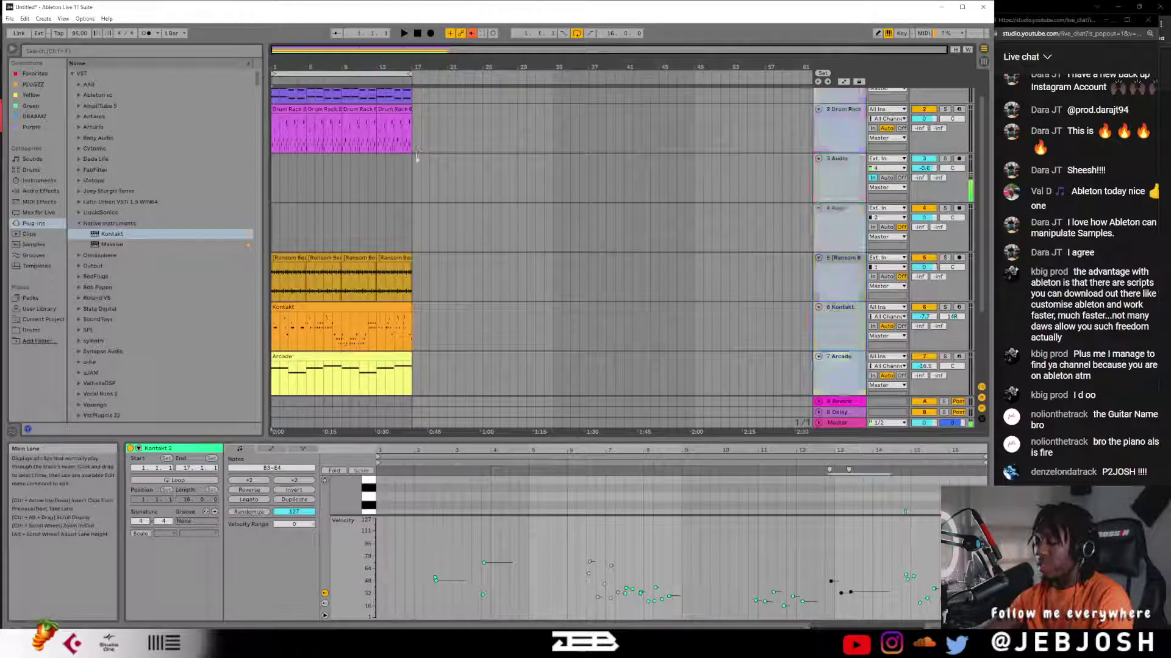
scroll(450, 194, down, 2)
scroll(451, 195, up, 2)
scroll(450, 195, down, 3)
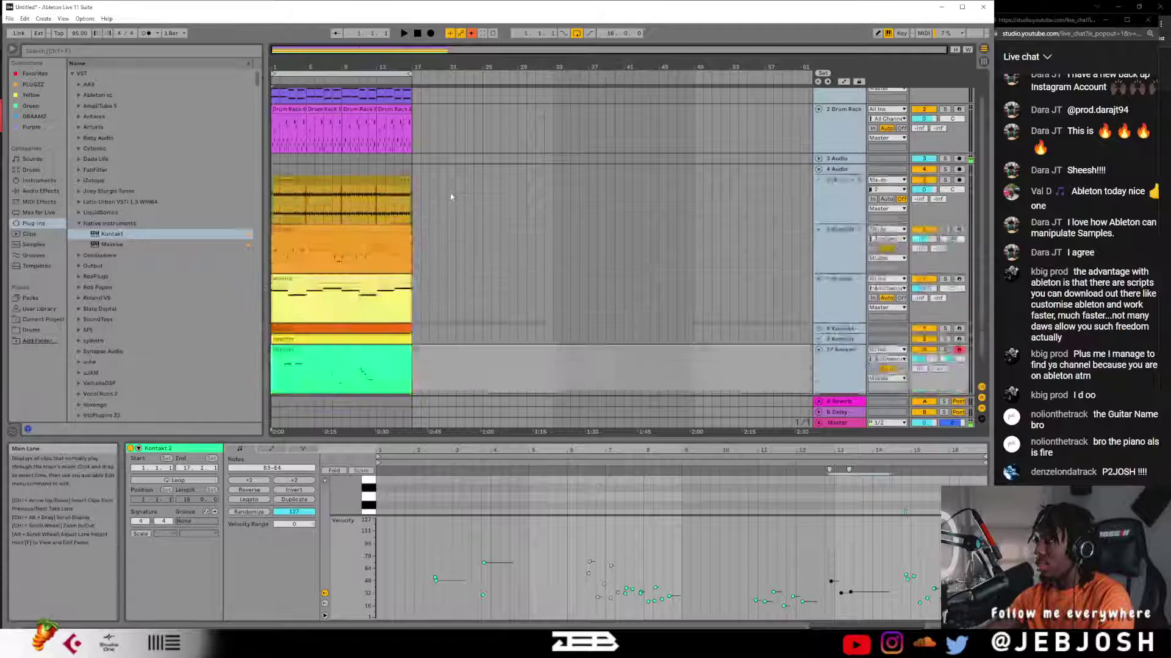
drag(924, 119, 924, 121)
scroll(835, 122, up, 2)
- Fold all ten tracks in the arrangement and play the beat back
click(835, 122)
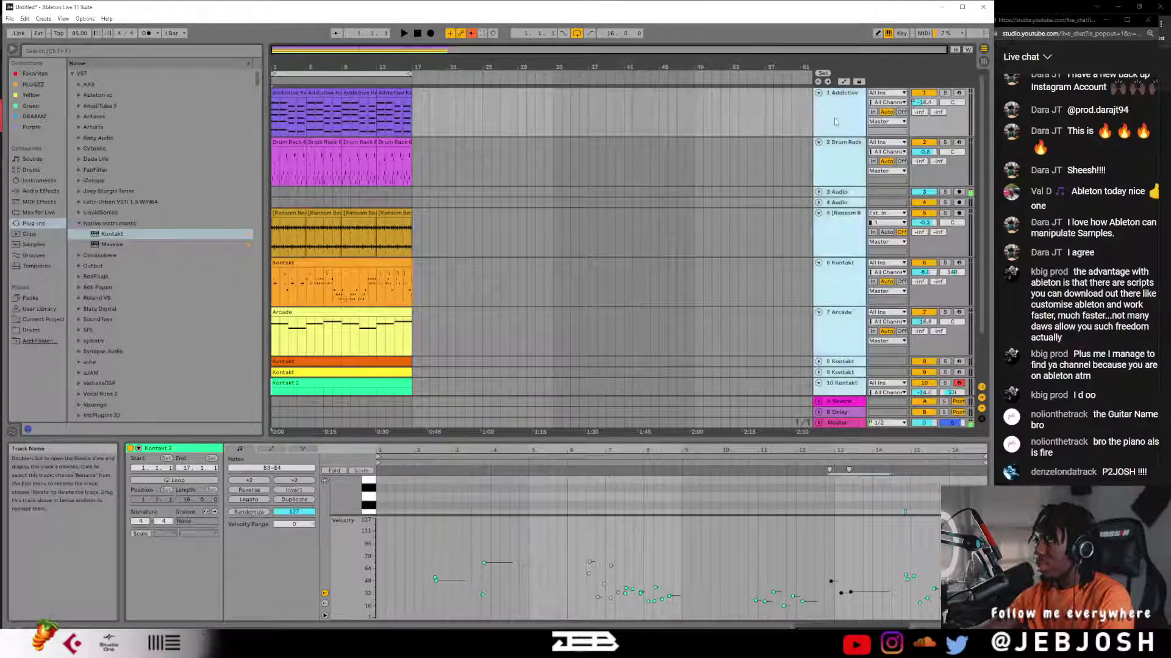
scroll(836, 134, down, 3)
shift+click(838, 342)
scroll(603, 294, down, 5)
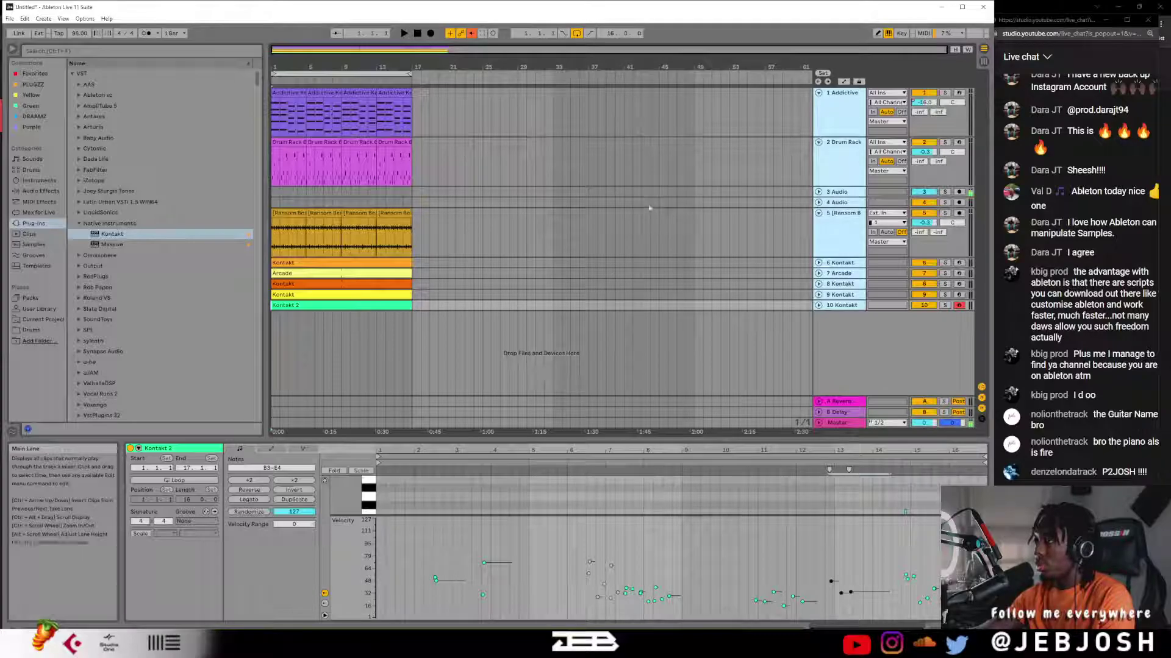
scroll(636, 209, down, 3)
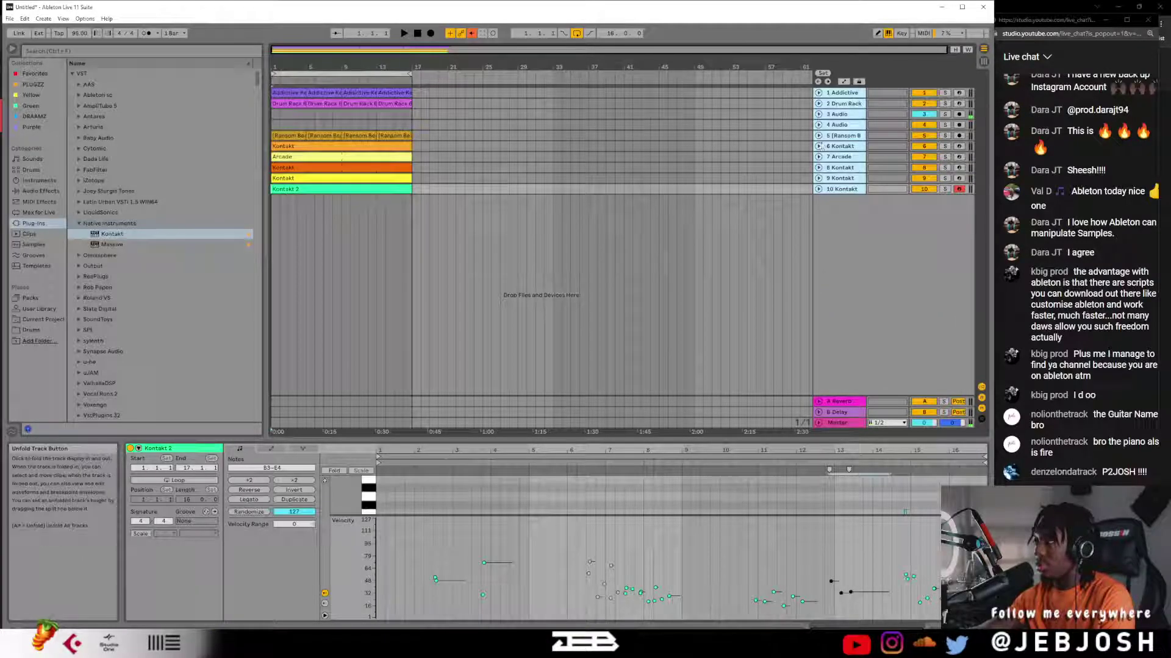
click(404, 34)
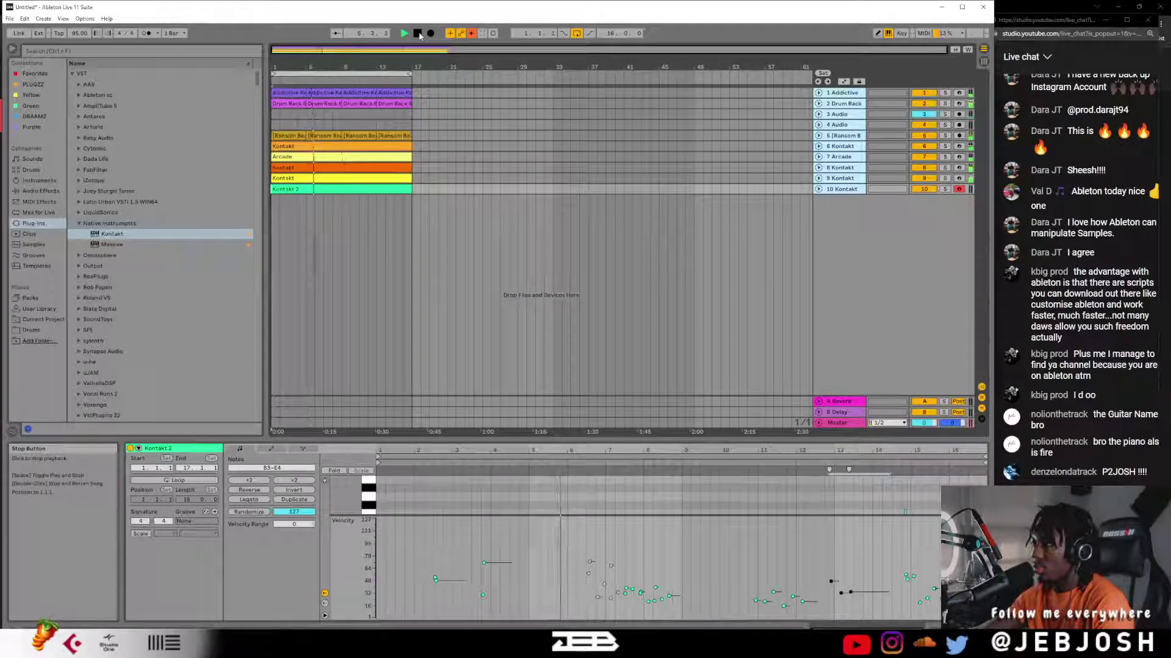
key(space)
- Select the clips on all tracks and save the Live set as able
drag(281, 93, 399, 186)
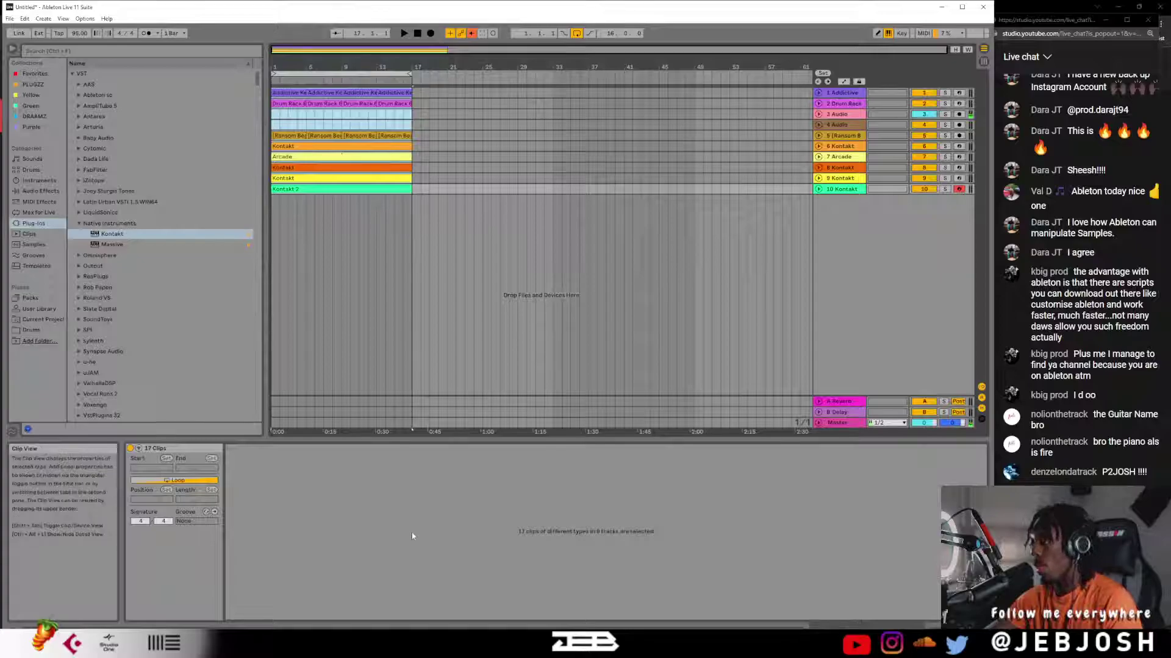
click(9, 18)
click(45, 99)
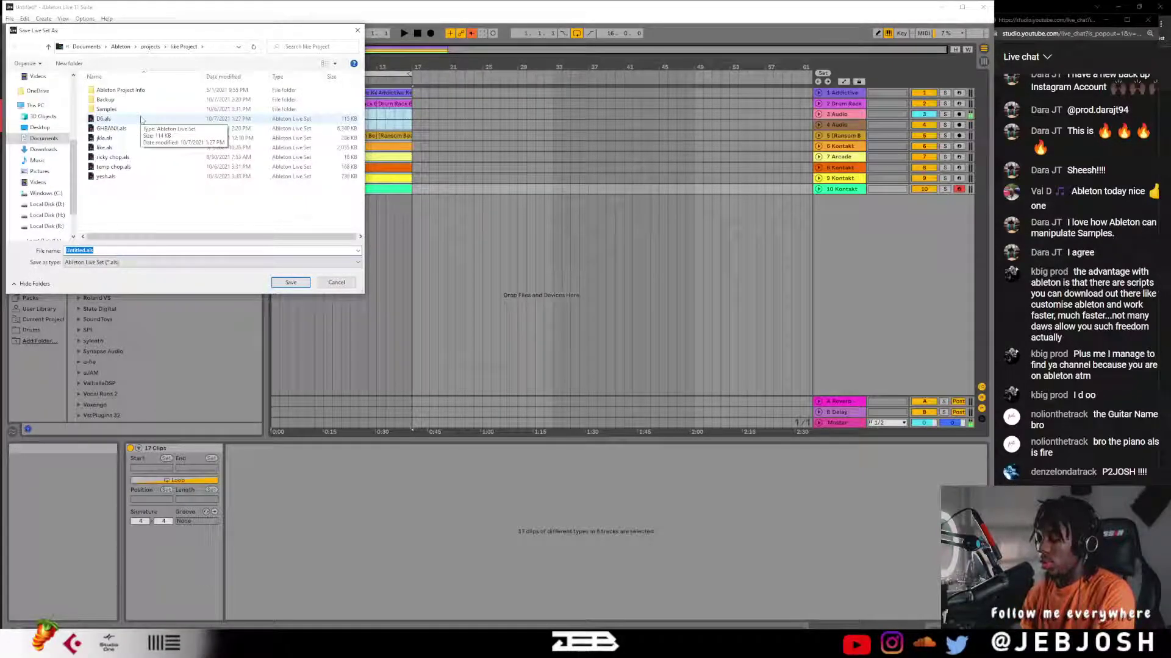
text(able)
key(Return)
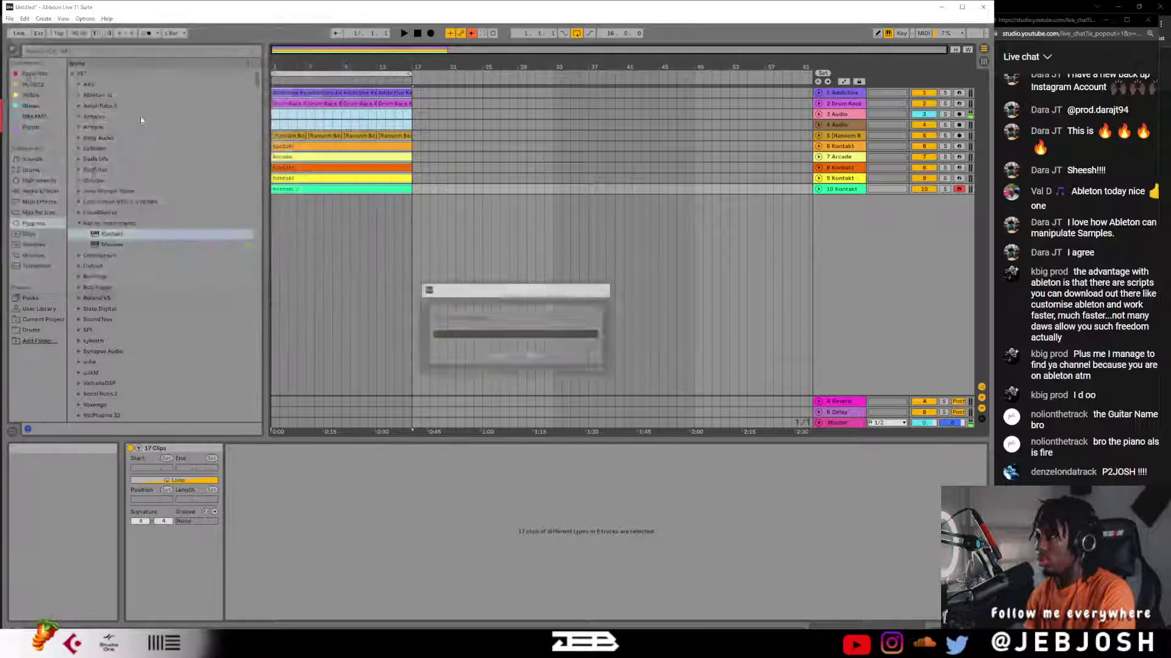
- Switch to the browser showing YouTube Studio and open a new tab
mouse_move(297, 645)
click(271, 603)
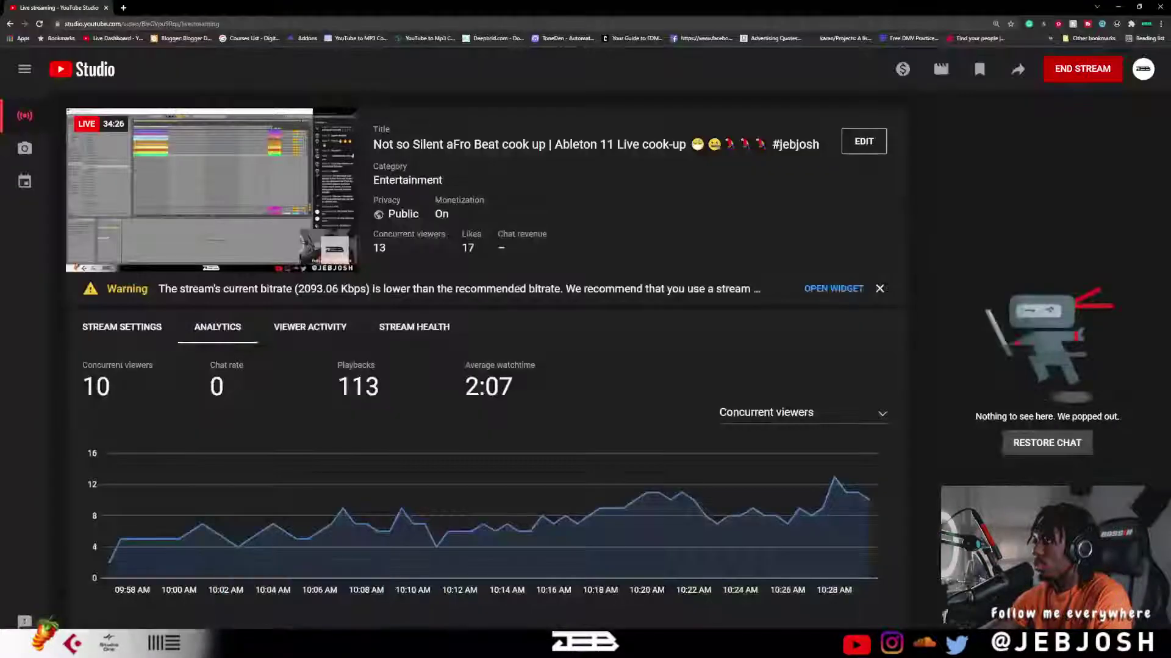
click(121, 7)
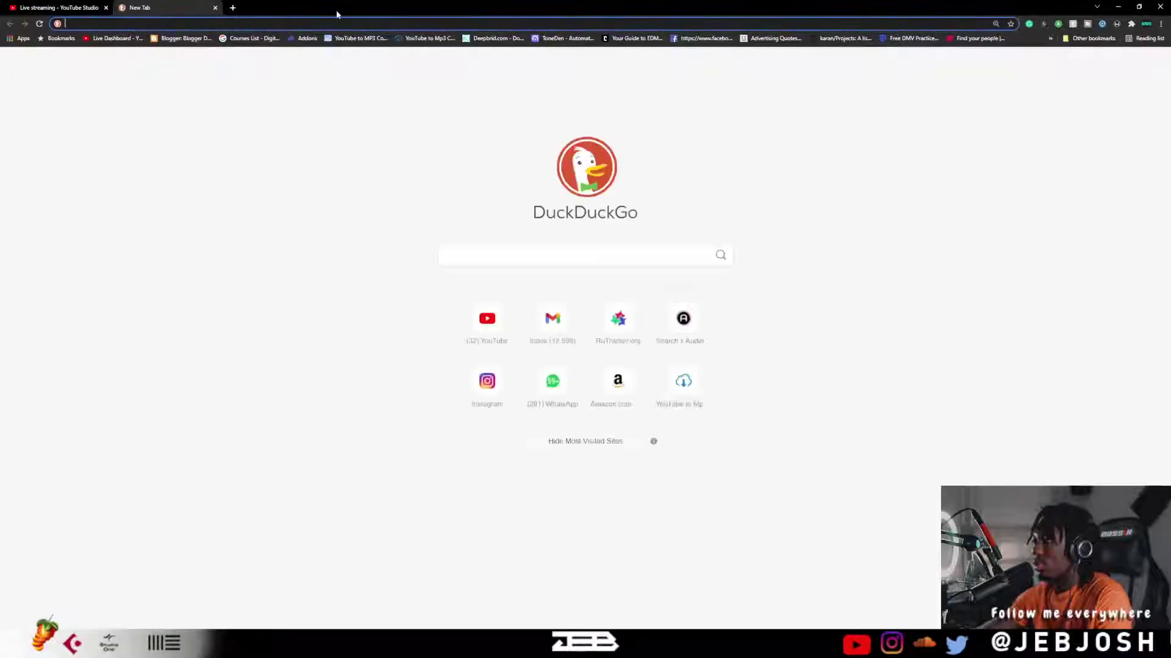
- Switch to OBS, hide the Monitor source and return to the browser
mouse_move(396, 645)
click(389, 610)
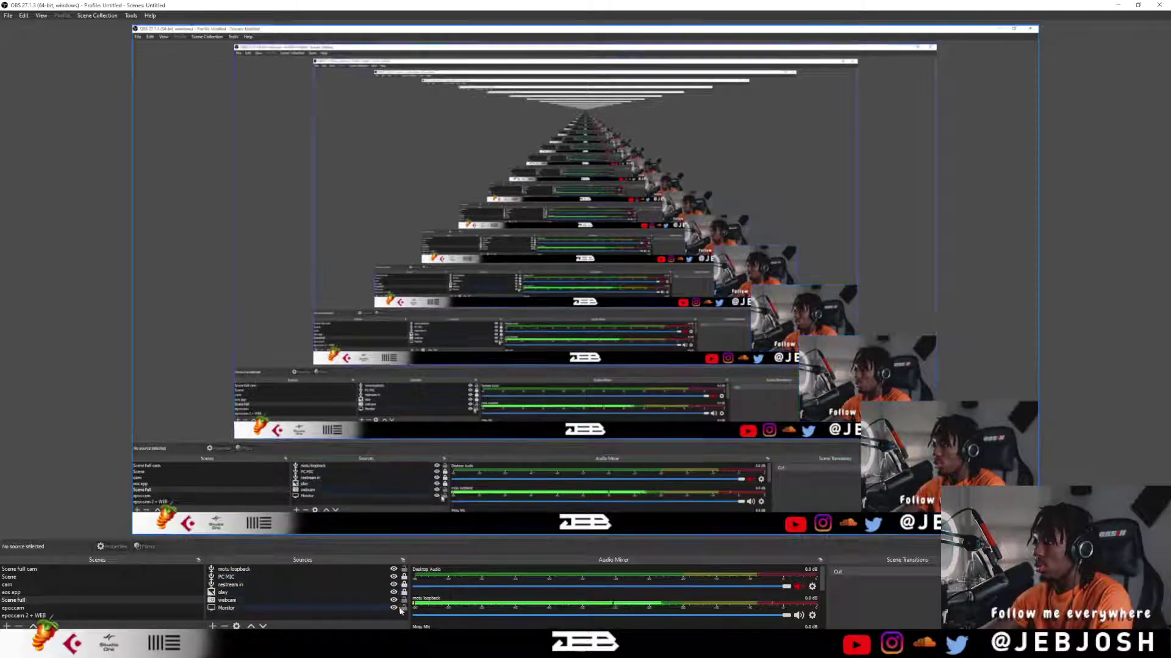
click(393, 608)
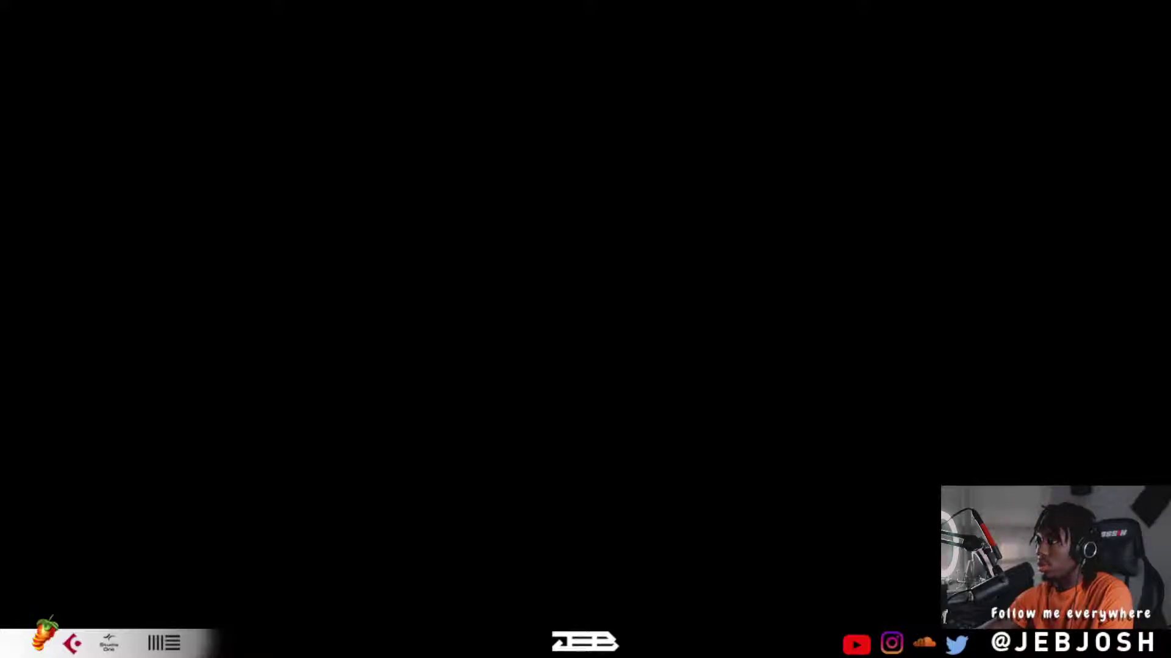
key(alt+Tab)
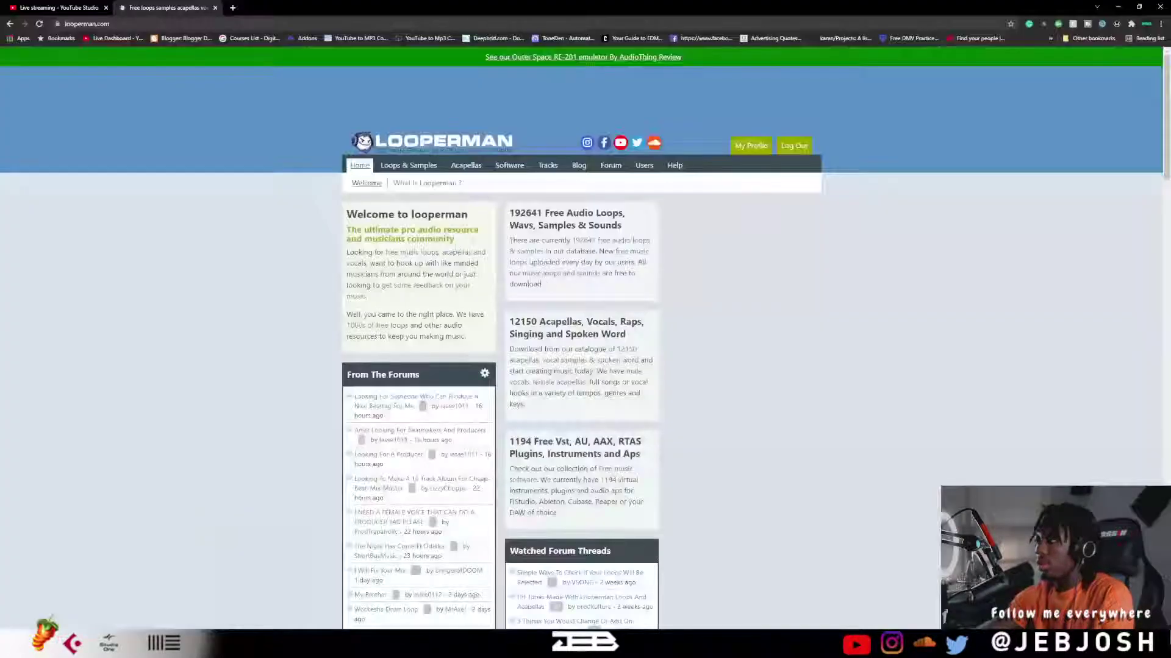
- Open Looperman's loops and samples section and search for jazz loops in the key of G
click(405, 169)
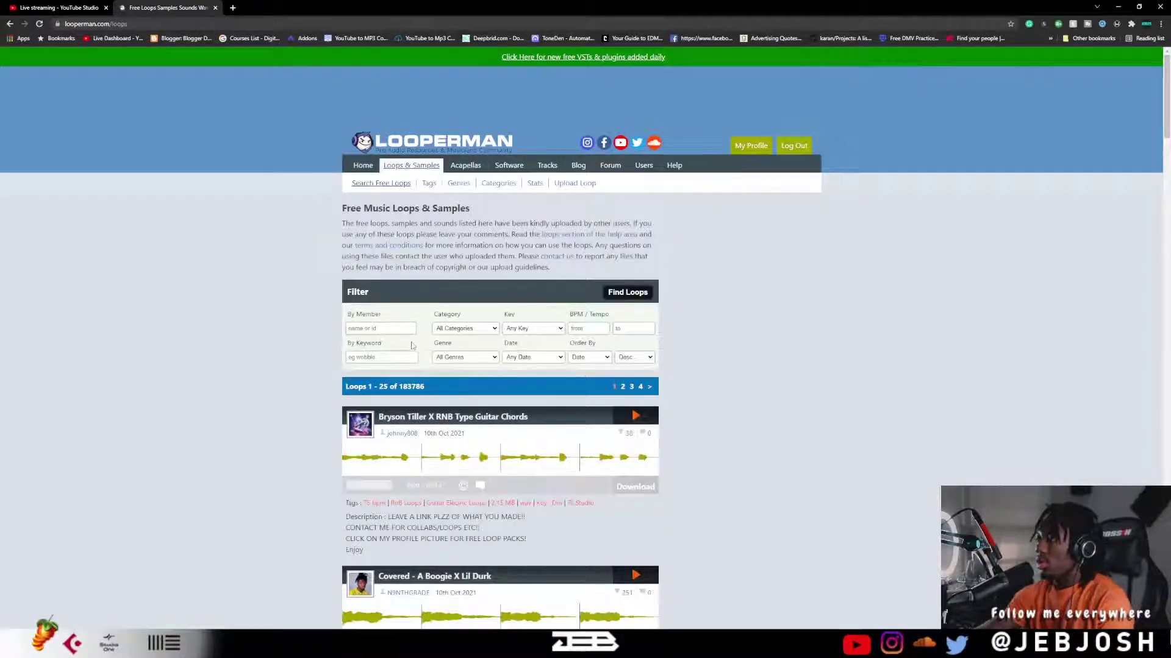
click(557, 330)
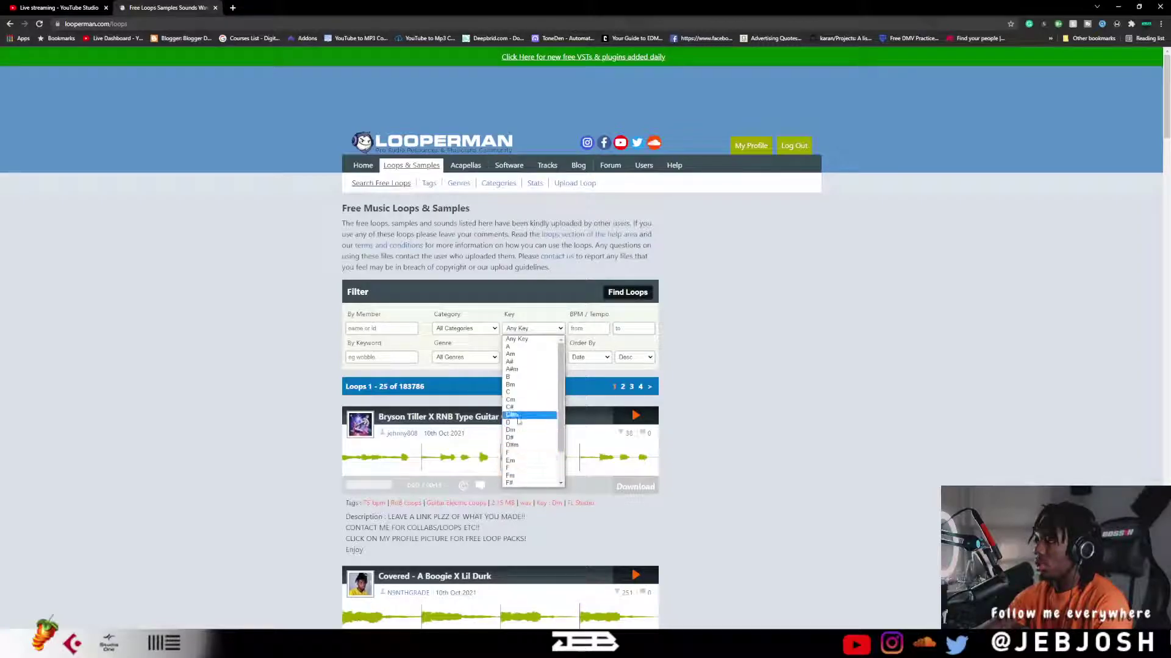
scroll(521, 465, down, 2)
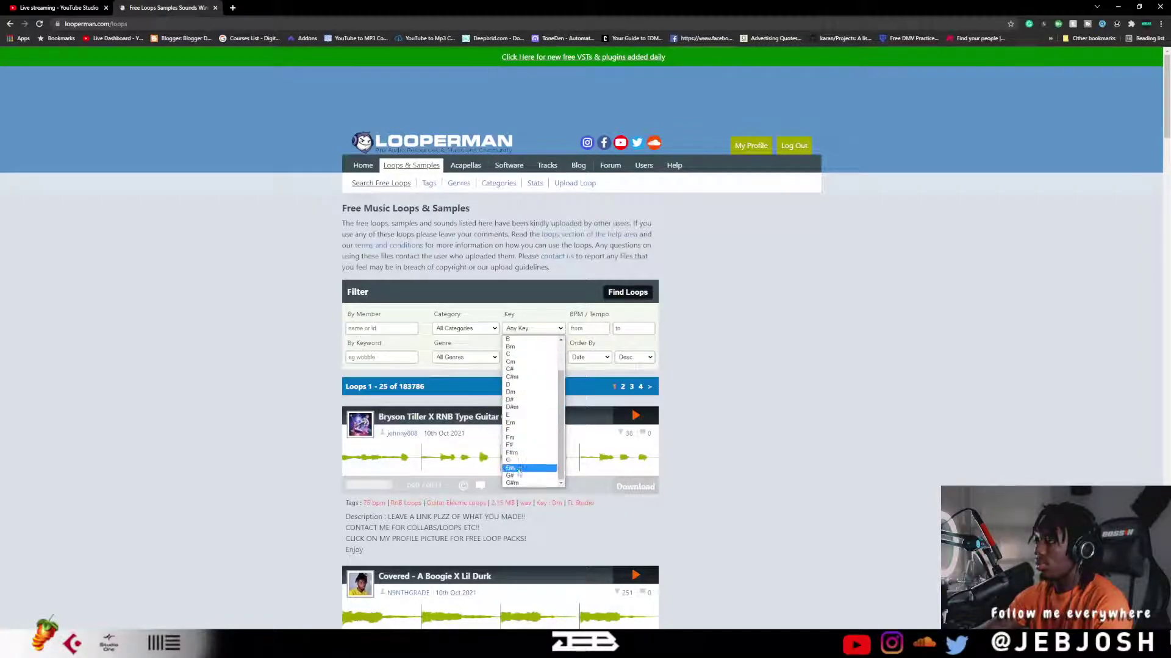
click(519, 466)
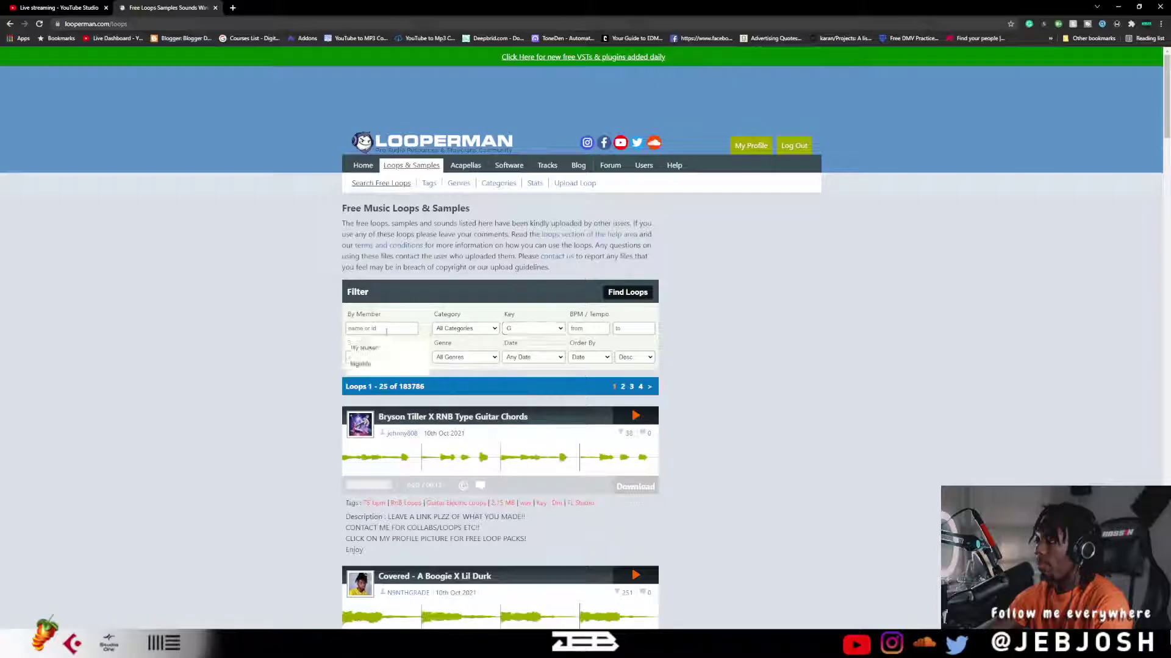
click(383, 360)
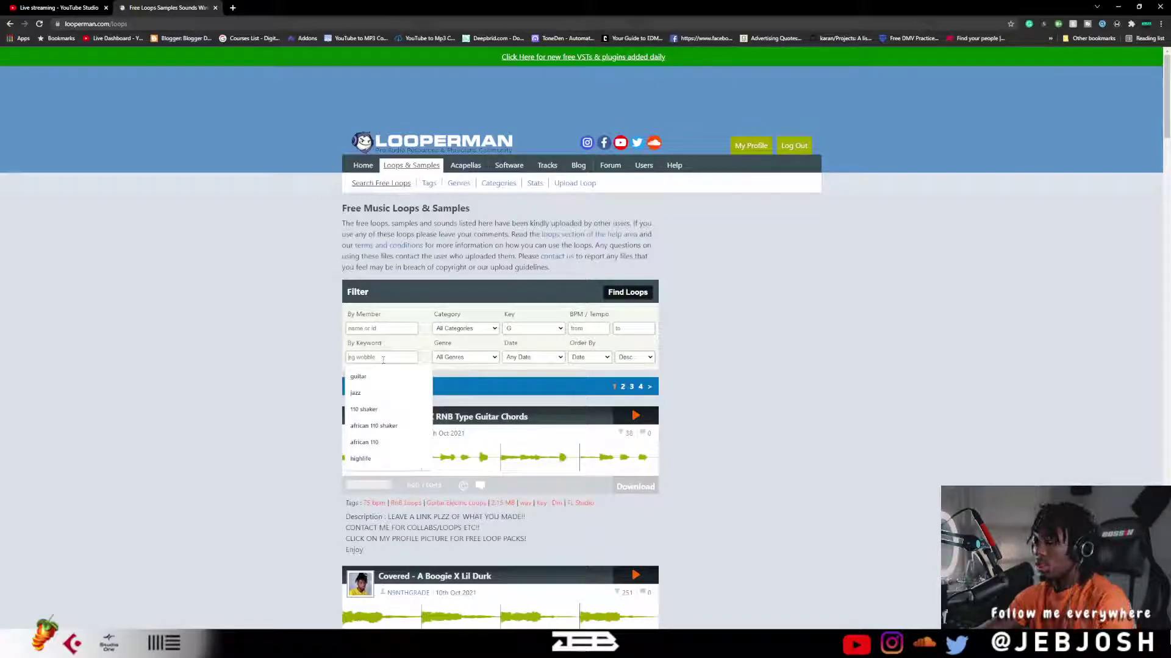
text(j)
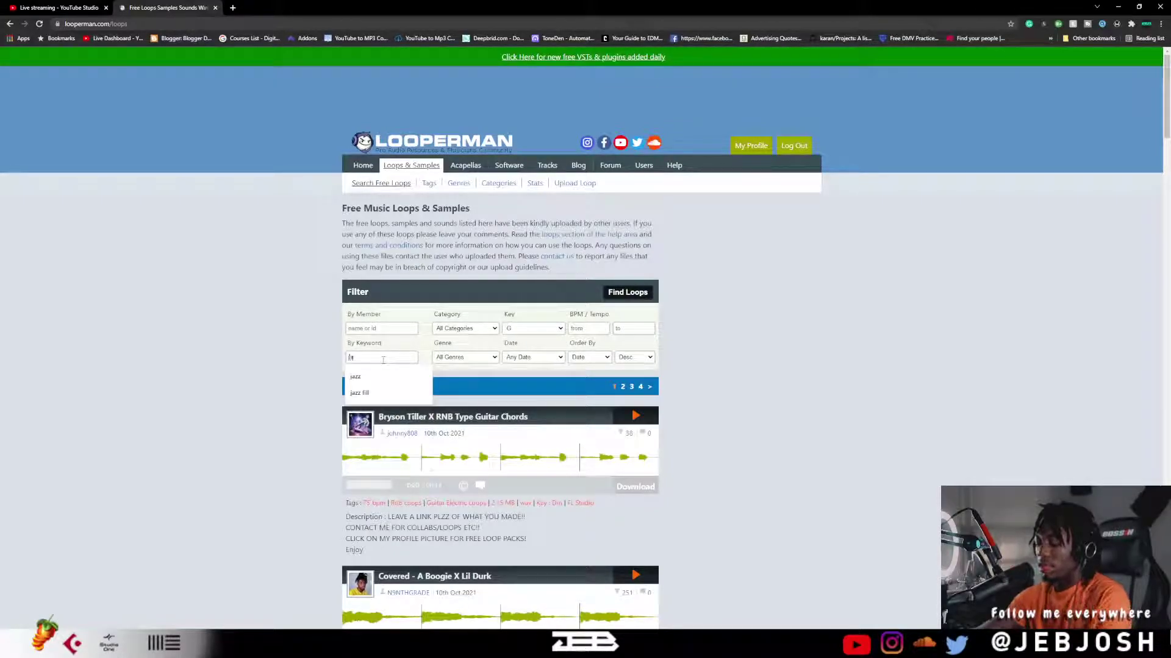
text(azz)
key(Return)
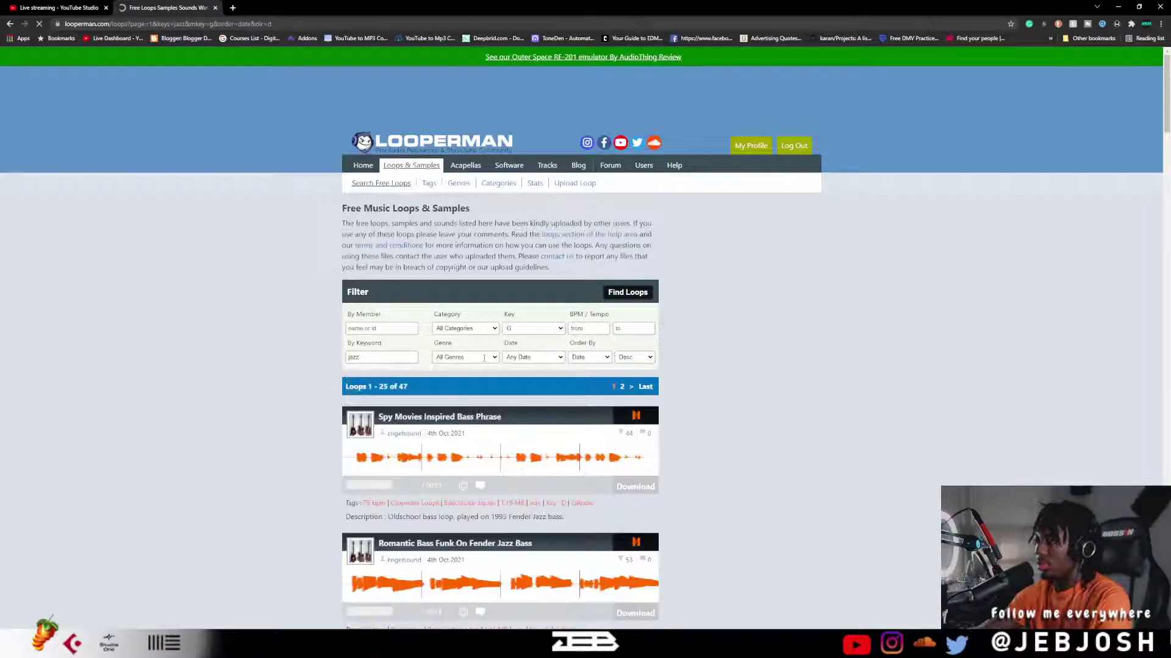
- Preview the Spy Movies bass phrase, Reminiscing Piano 5, Aldo acoustic guitar and YOU MAKE ME WHOLE piano loops
scroll(641, 362, down, 2)
click(636, 280)
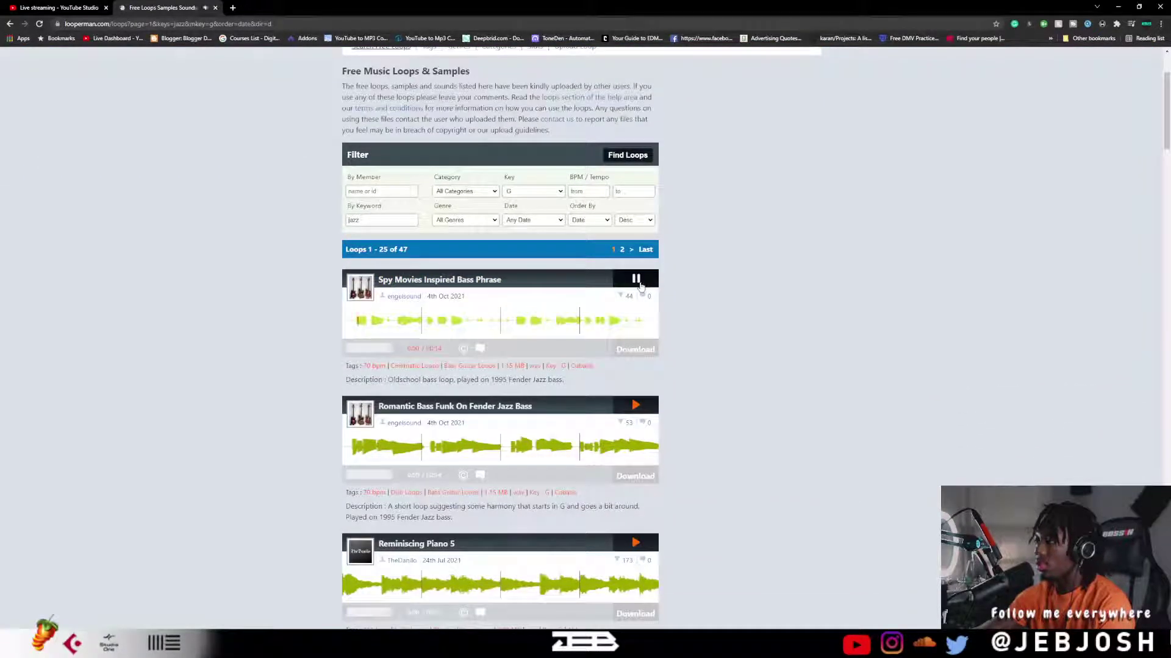
scroll(634, 408, down, 2)
click(636, 406)
scroll(590, 451, down, 2)
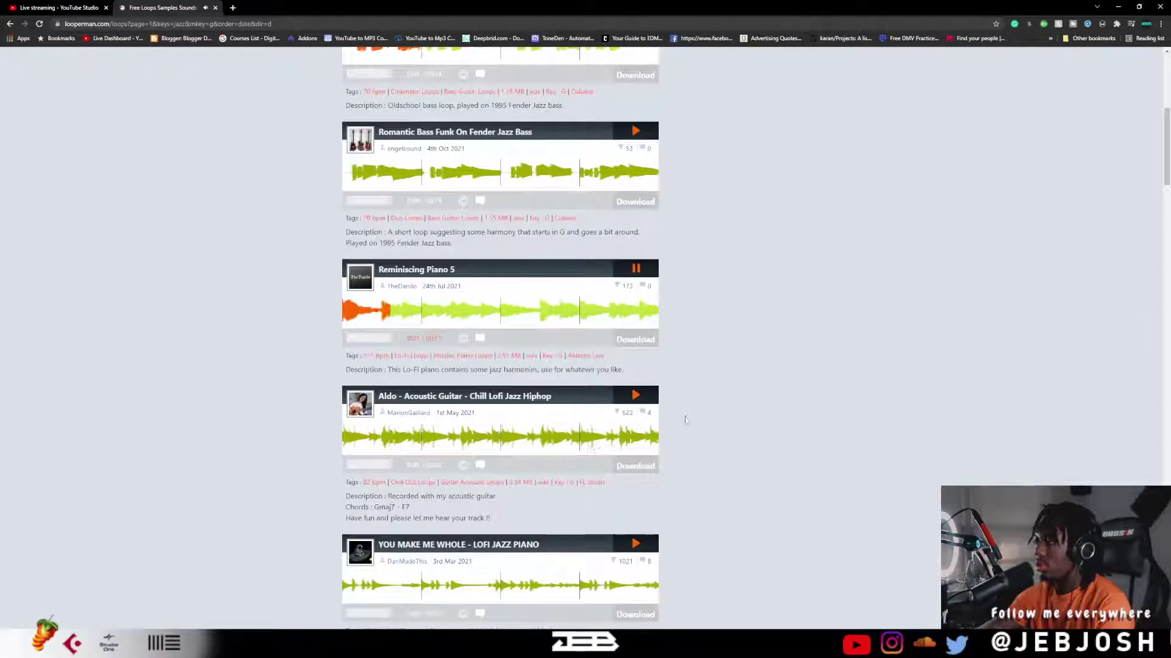
click(636, 395)
scroll(636, 395, down, 2)
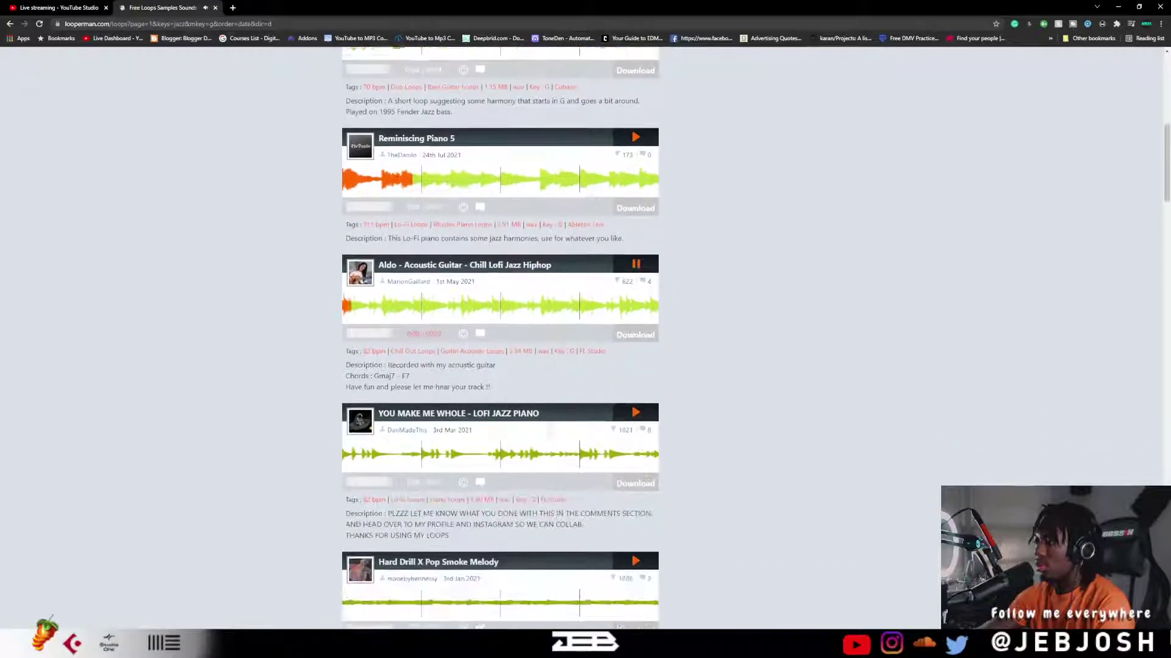
scroll(562, 433, up, 1)
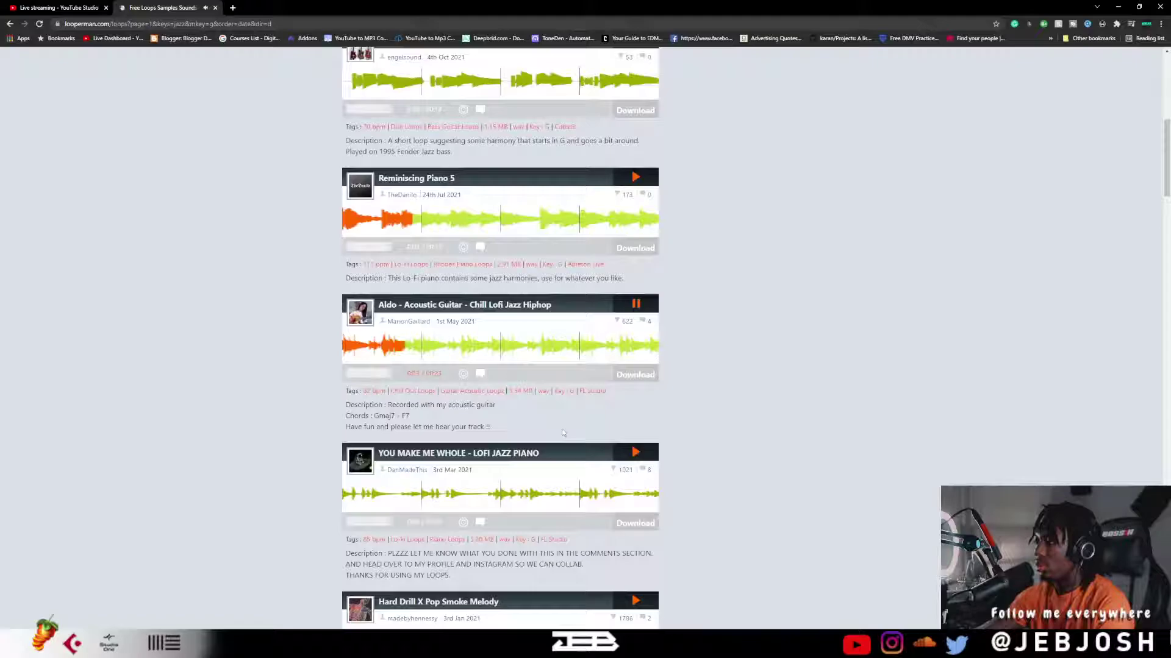
click(636, 453)
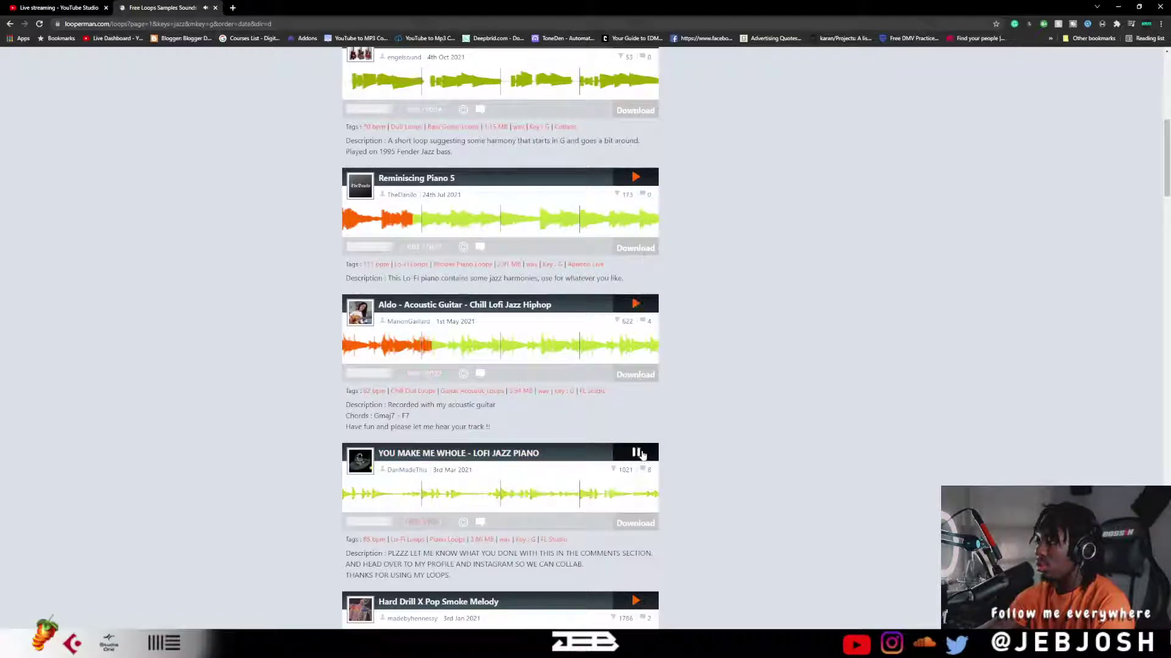
scroll(575, 457, down, 2)
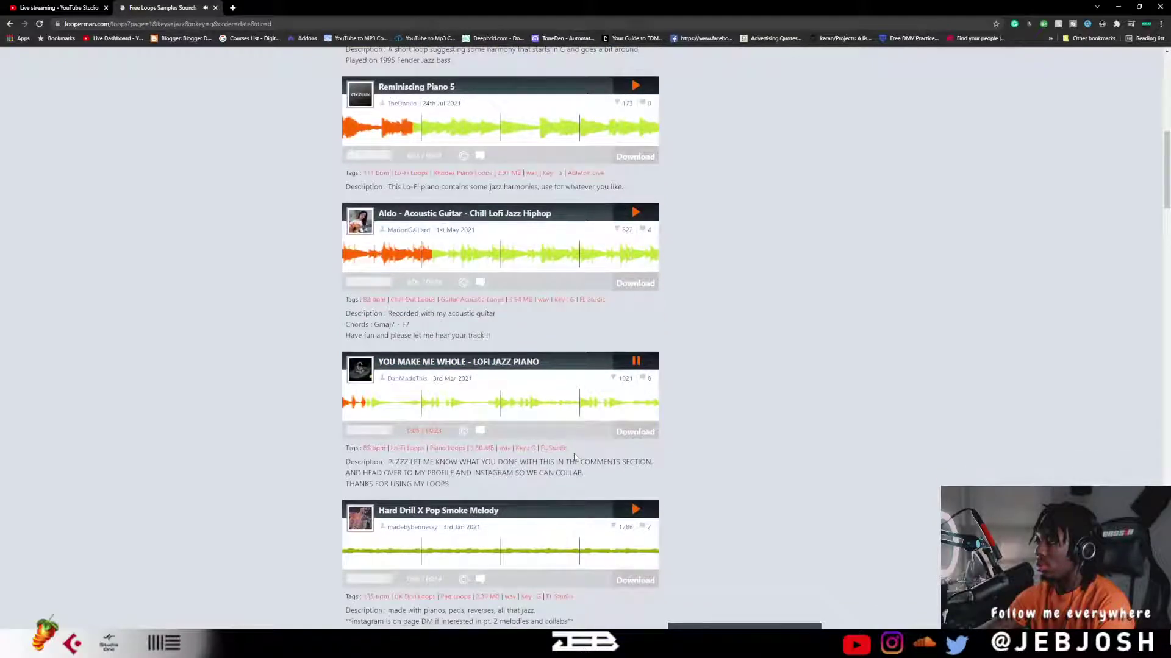
scroll(574, 457, down, 3)
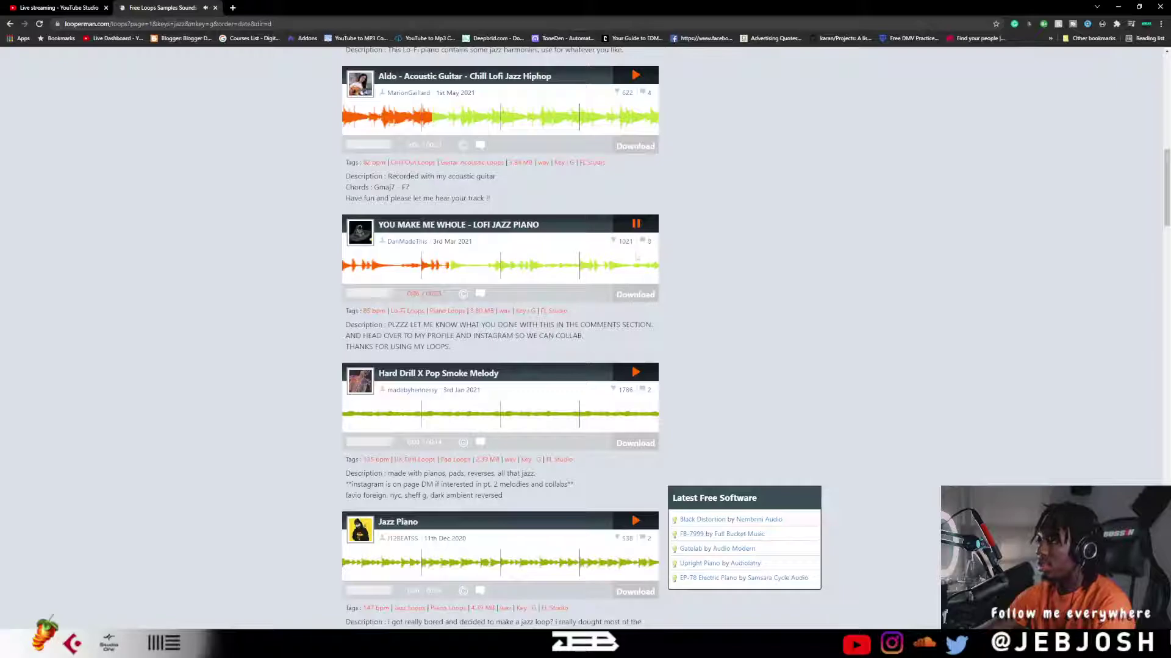
- Download the YOU MAKE ME WHOLE lofi jazz piano loop to the Downloads folder and preview Hard Drill X Pop Smoke Melody
click(628, 298)
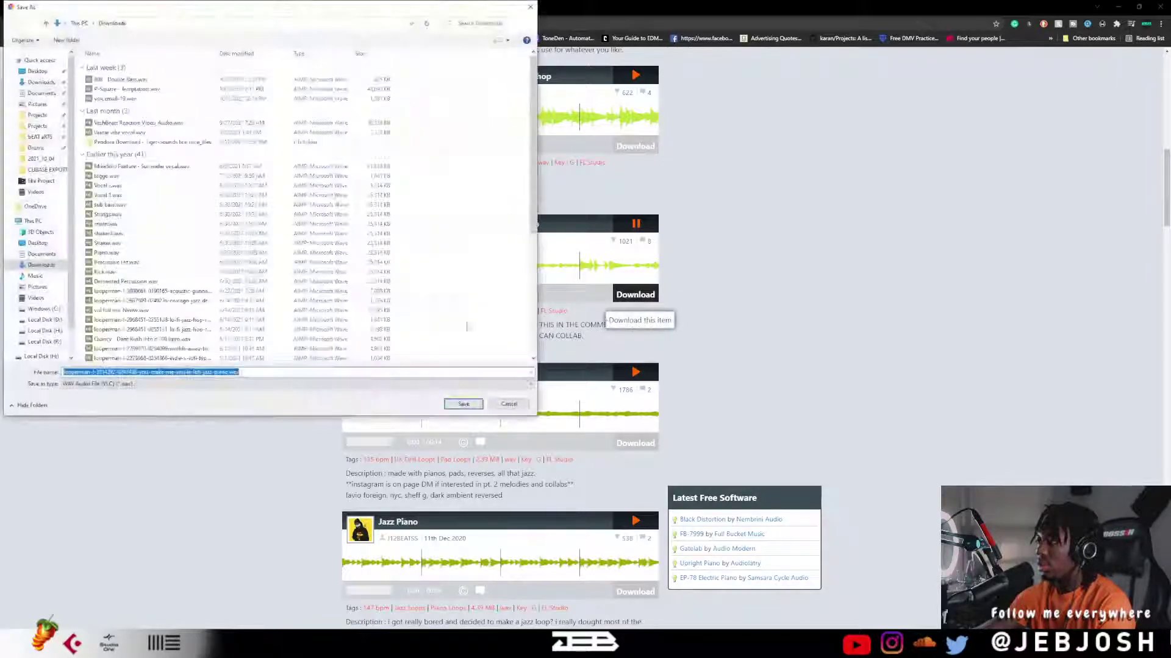
click(467, 407)
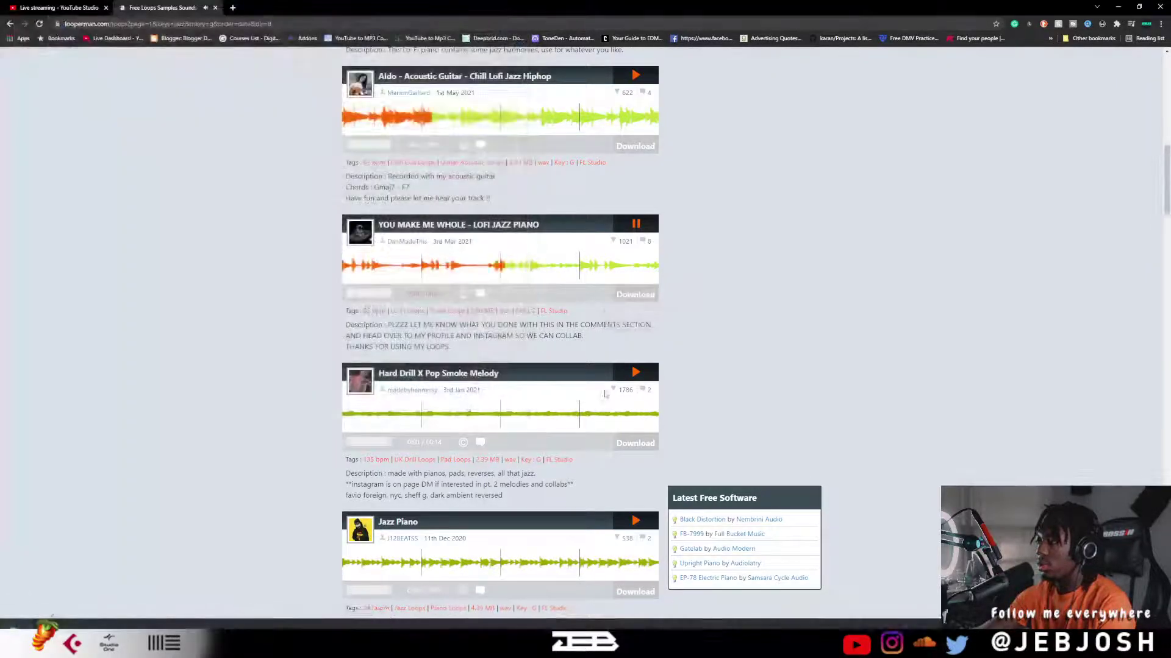
click(635, 373)
scroll(634, 384, down, 2)
- Preview the Jazz Piano and Lost Love Acoustic Jazz Part 4 loops
click(627, 432)
scroll(625, 433, down, 3)
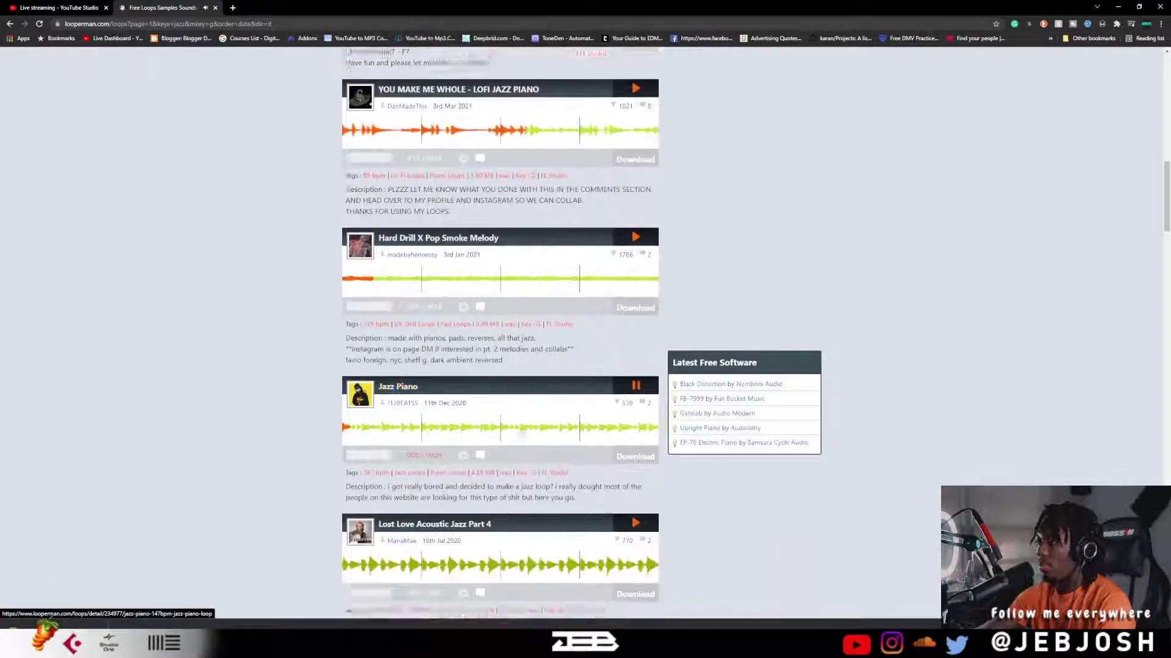
click(636, 430)
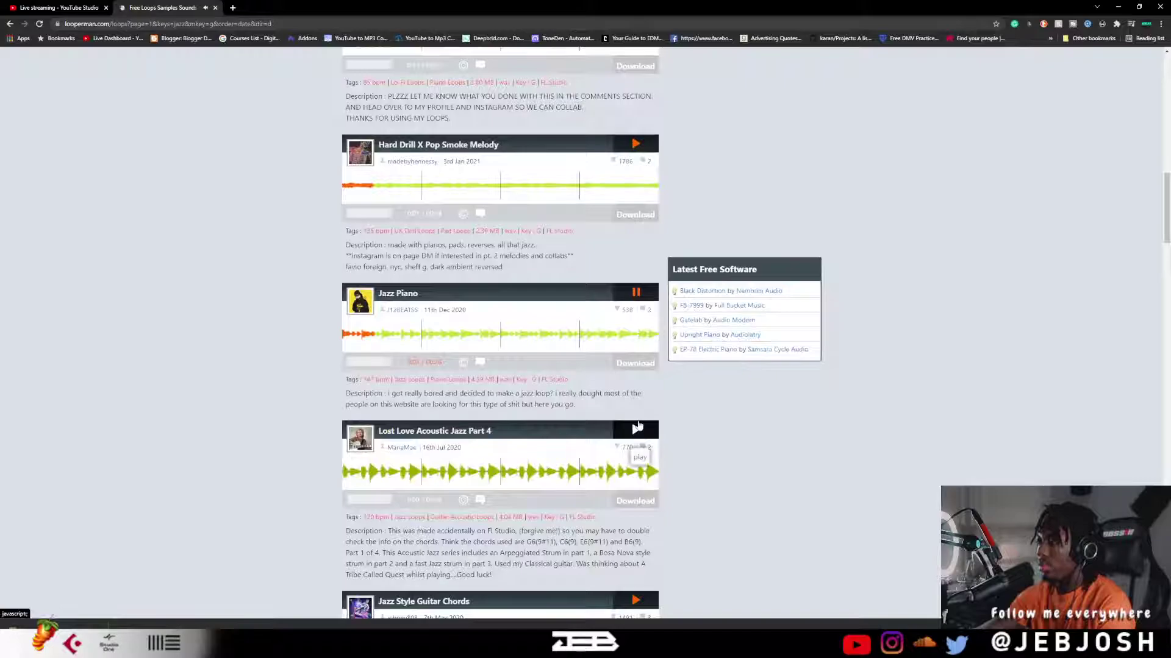
scroll(634, 429, down, 3)
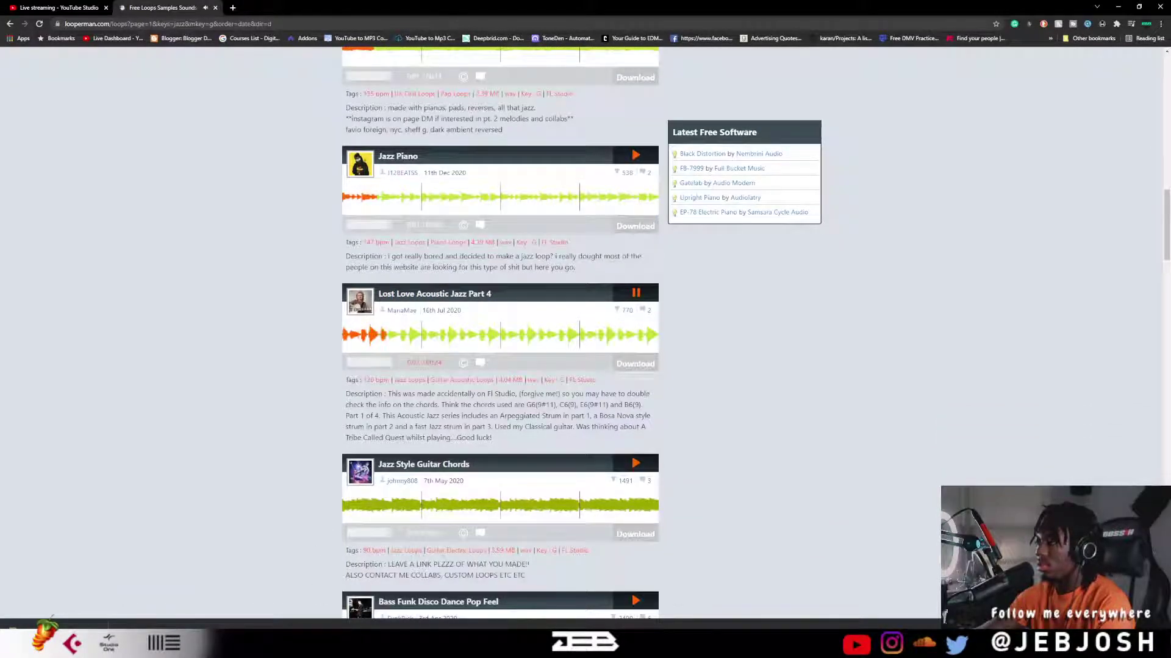
- Stop the Lost Love preview and resize the browser window so the pop-out live chat shows beside it
mouse_move(305, 645)
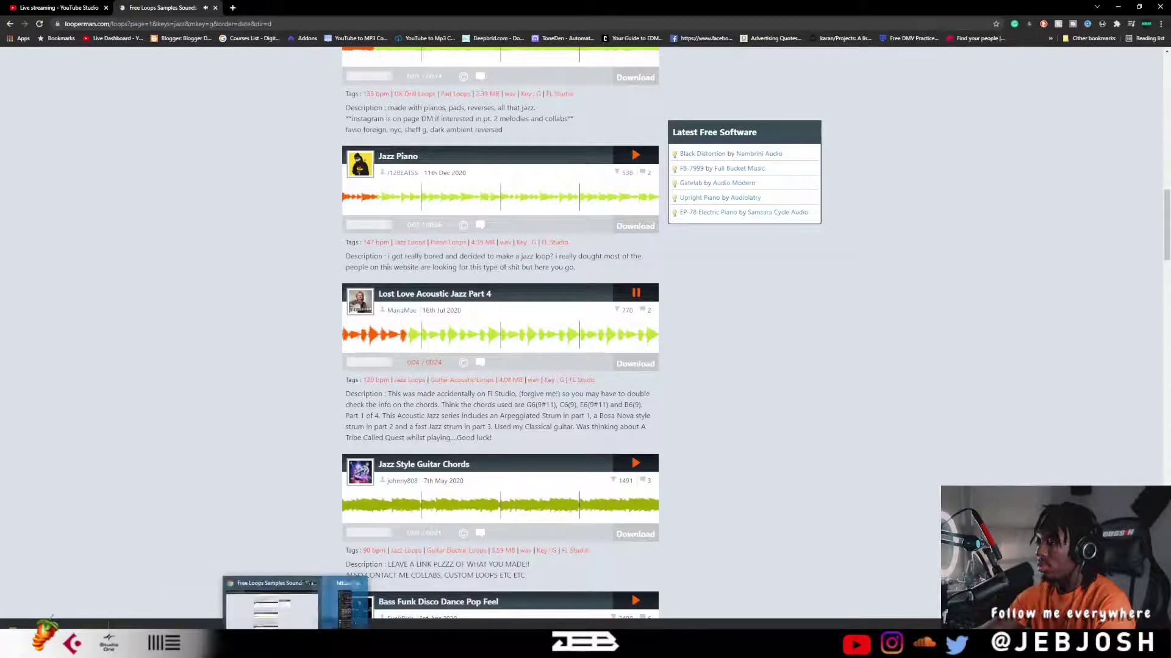
click(351, 611)
scroll(497, 469, down, 1)
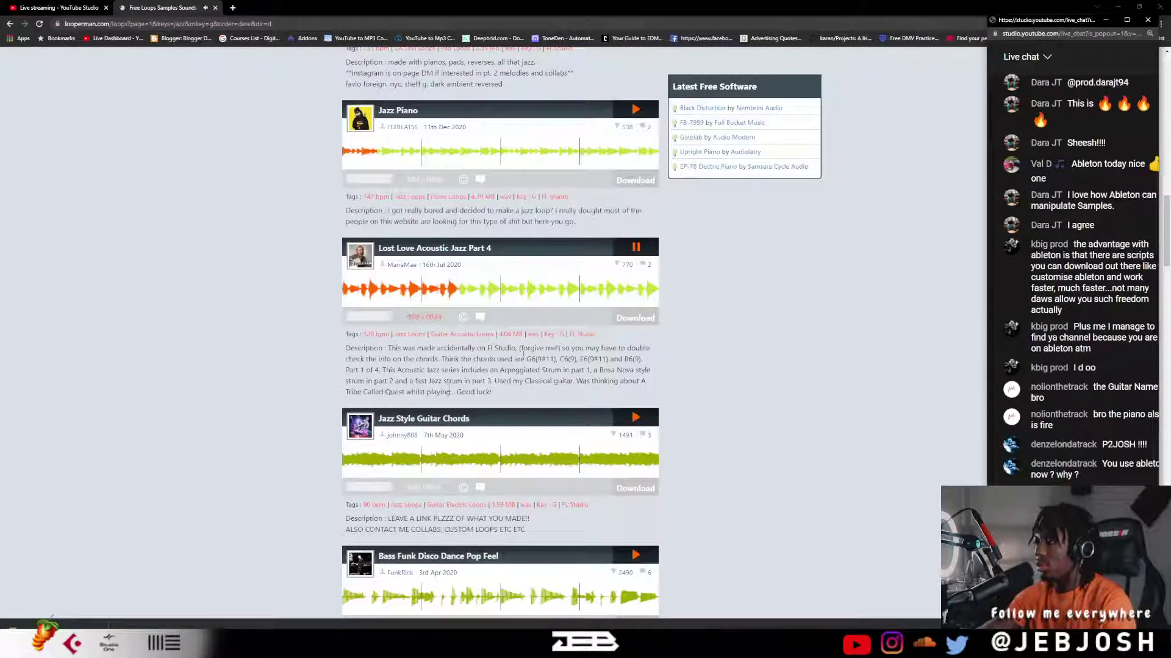
click(636, 247)
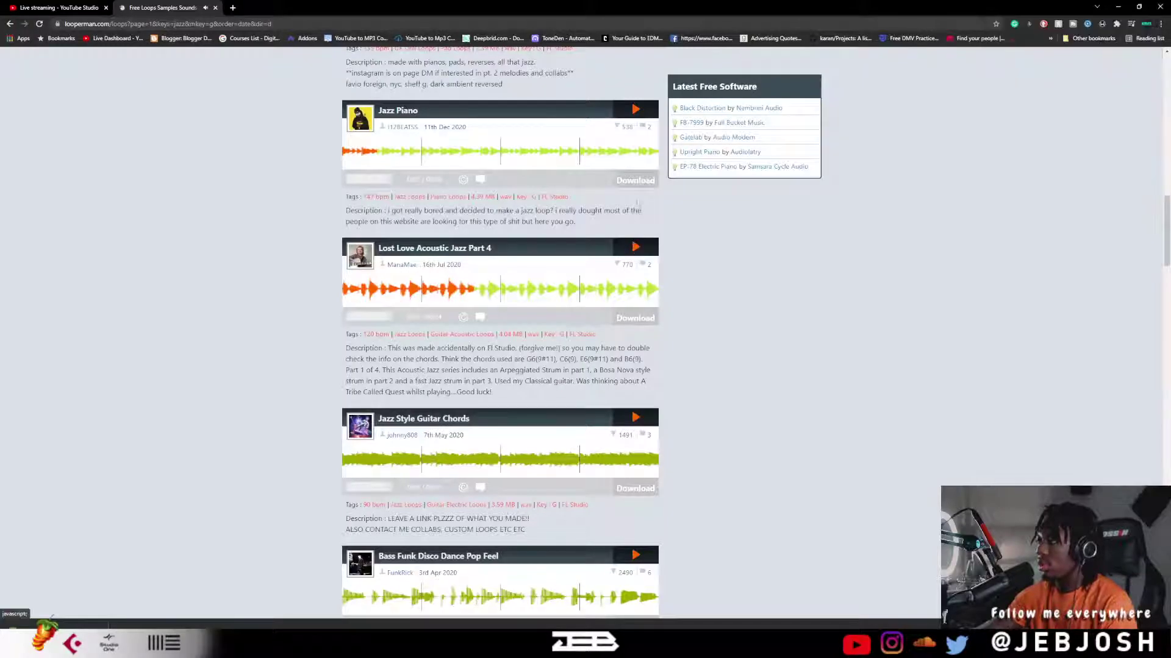
click(1140, 6)
drag(454, 327, 986, 643)
scroll(671, 470, down, 2)
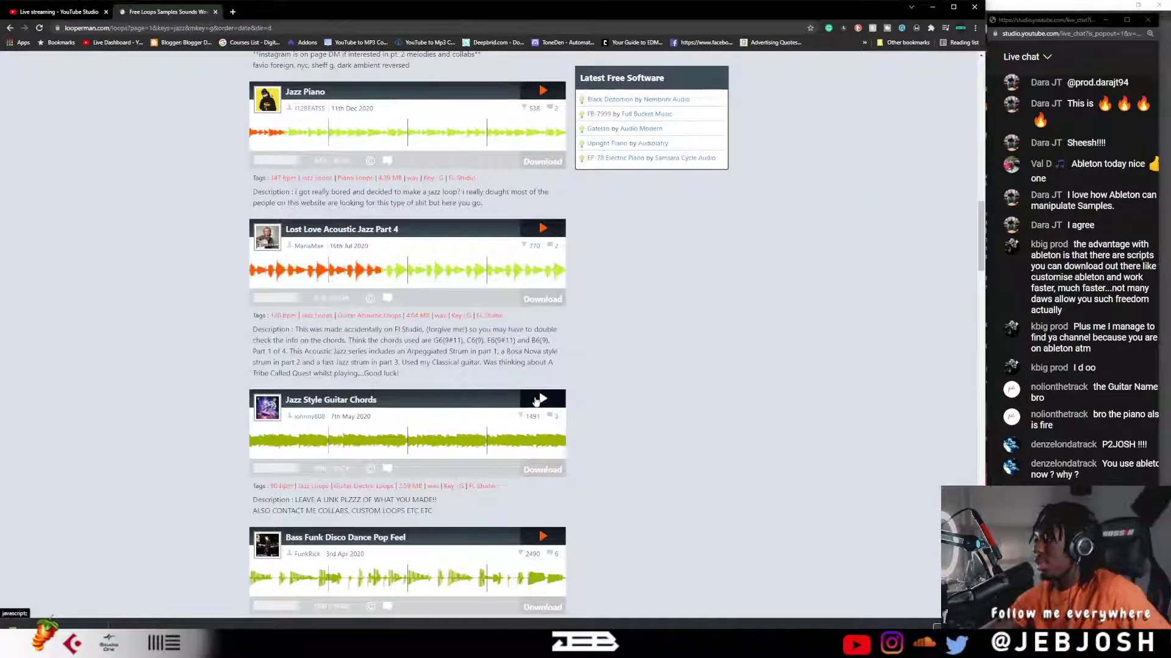
- Preview Jazz Style Guitar Chords and Bass Funk Disco Dance Pop Feel, and download the Lost Love Acoustic Jazz Part 4 loop
click(535, 401)
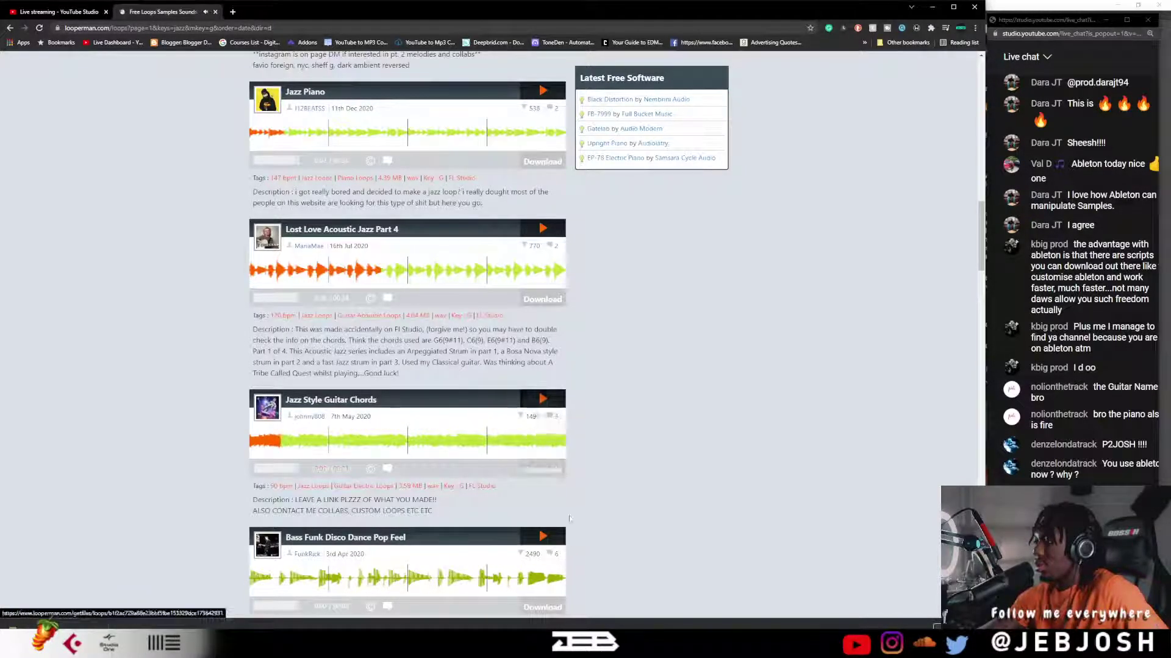
click(542, 537)
scroll(534, 339, down, 1)
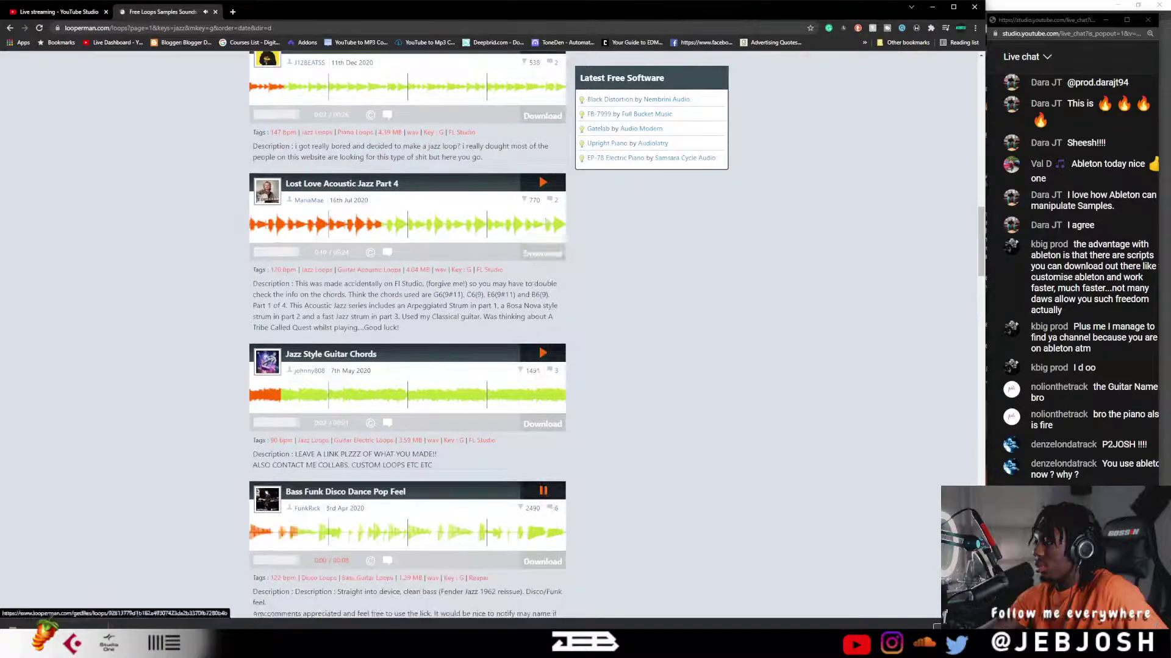
click(542, 253)
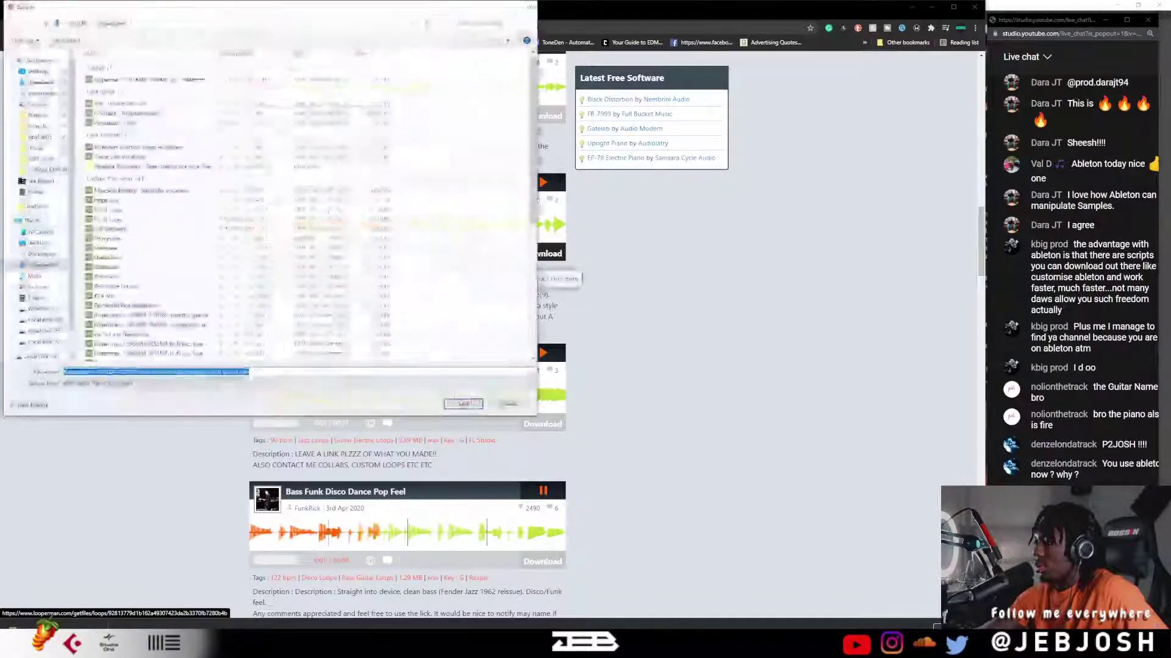
key(Return)
- Preview the Lo-Fi Jazz Hop Retro Real Piano, Jazz Guitar and Lo-Fi Real Retro Jazz Piano Tune loops
scroll(568, 486, down, 3)
scroll(568, 486, down, 2)
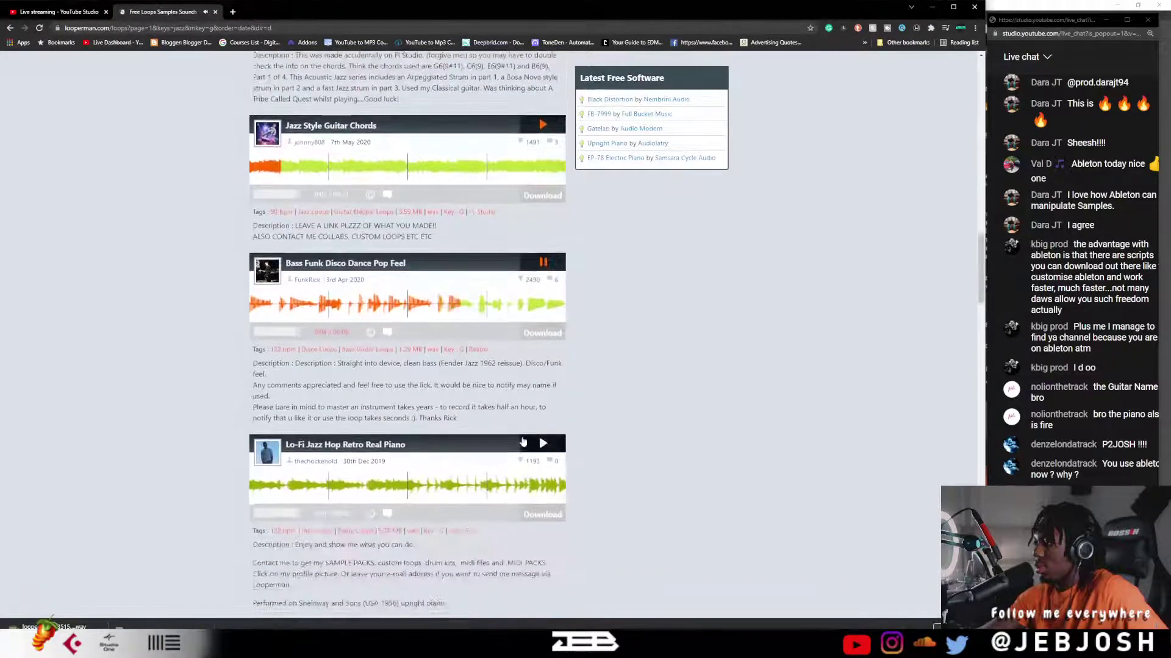
click(543, 444)
scroll(545, 444, down, 2)
scroll(545, 443, down, 2)
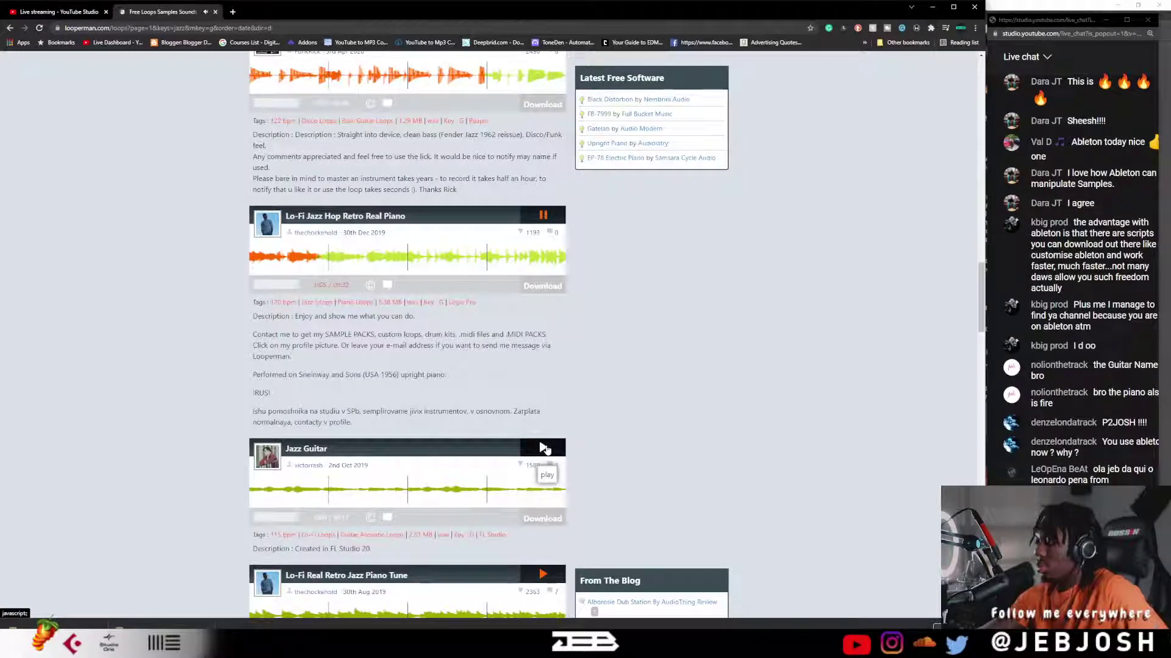
click(545, 450)
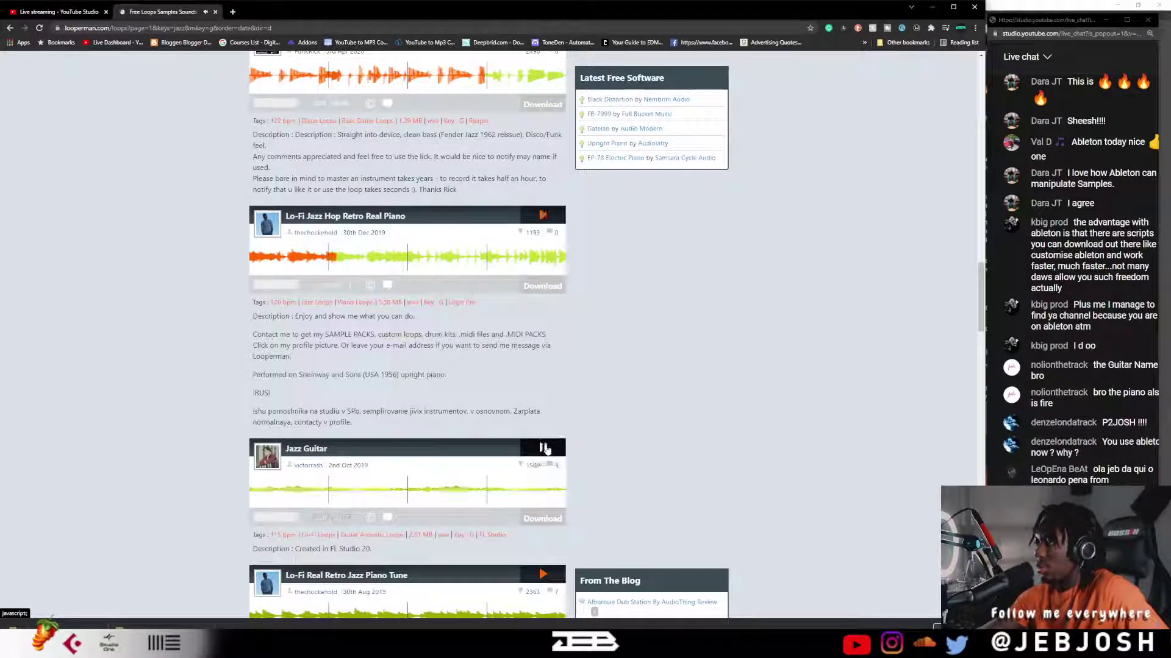
scroll(545, 450, down, 2)
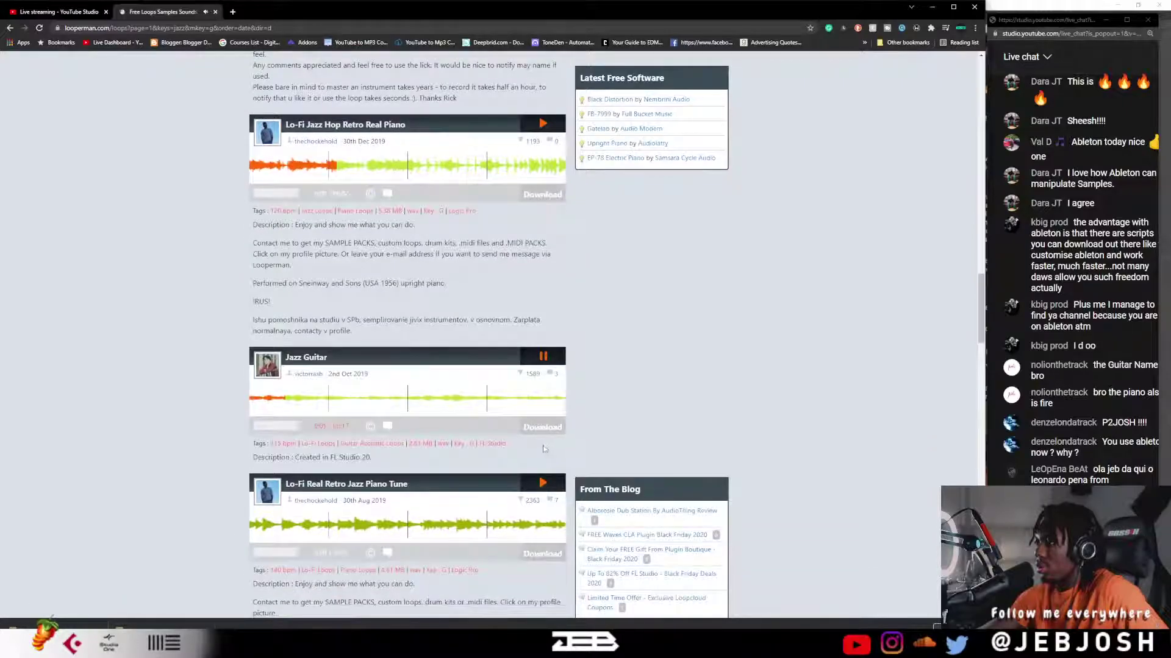
scroll(529, 452, down, 2)
click(542, 346)
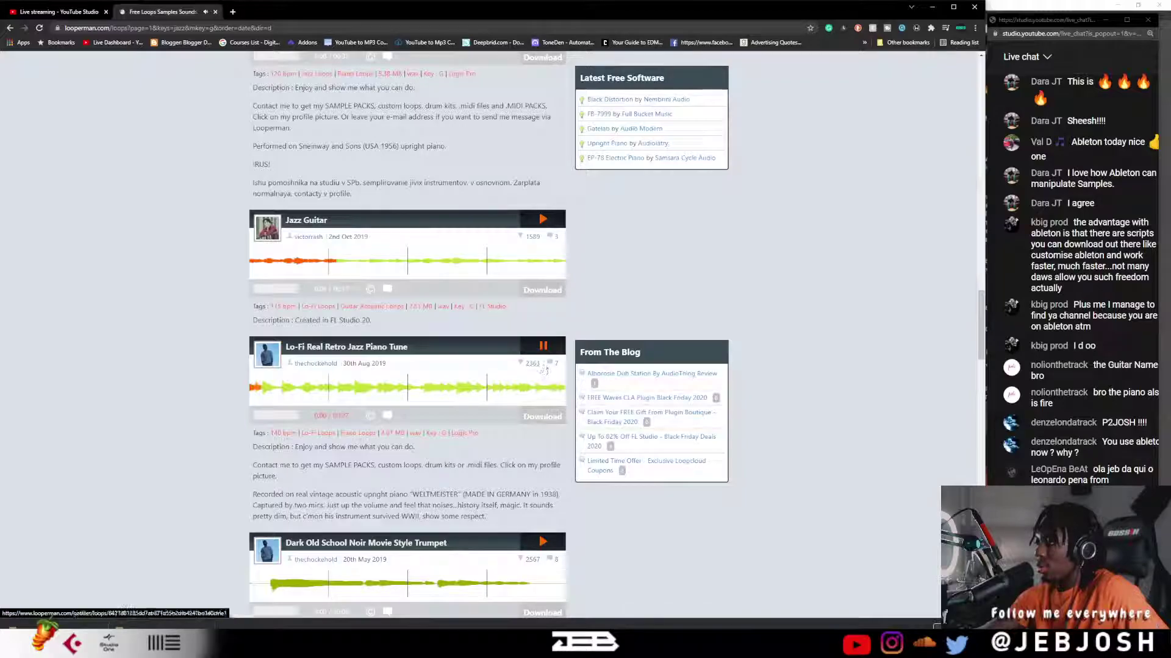
- Preview the Dark Old School Noir Movie Style Trumpet, Jazz Piano Loop 135 and Jazz Hands organ chords loops
scroll(544, 370, down, 2)
click(540, 407)
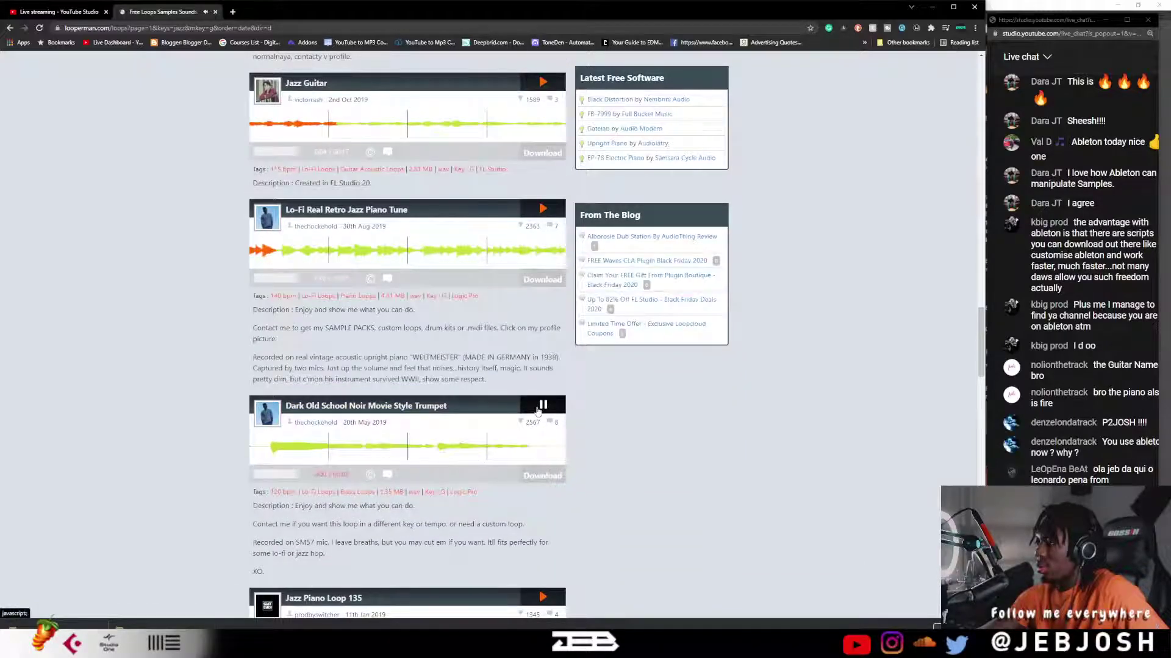
scroll(563, 465, down, 2)
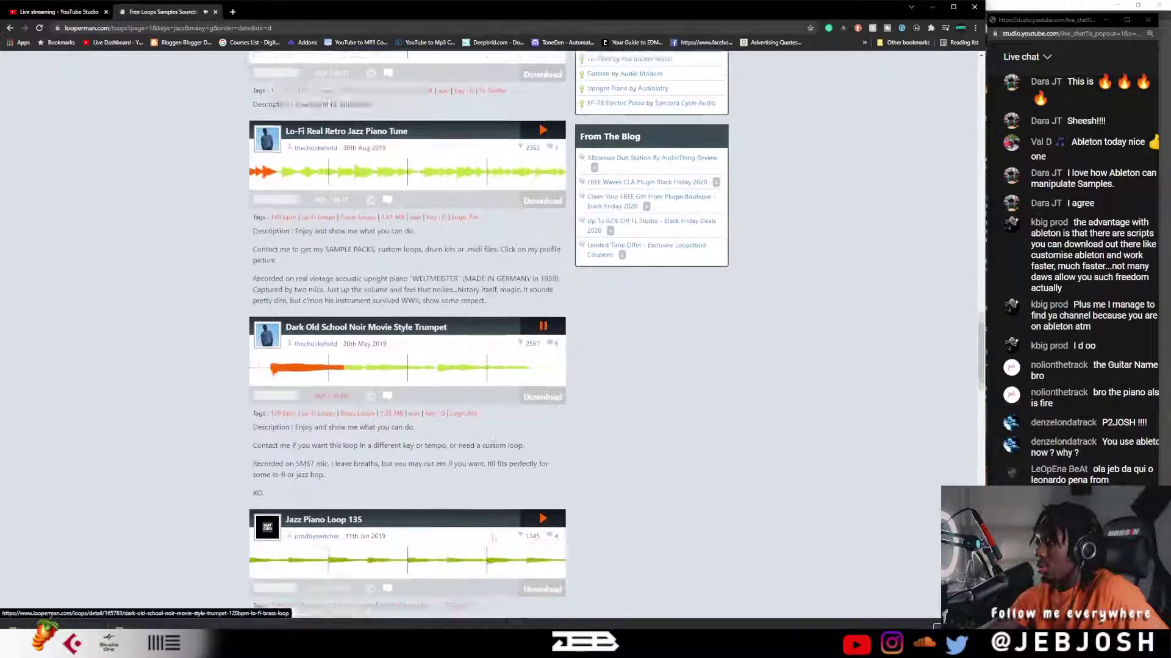
click(543, 460)
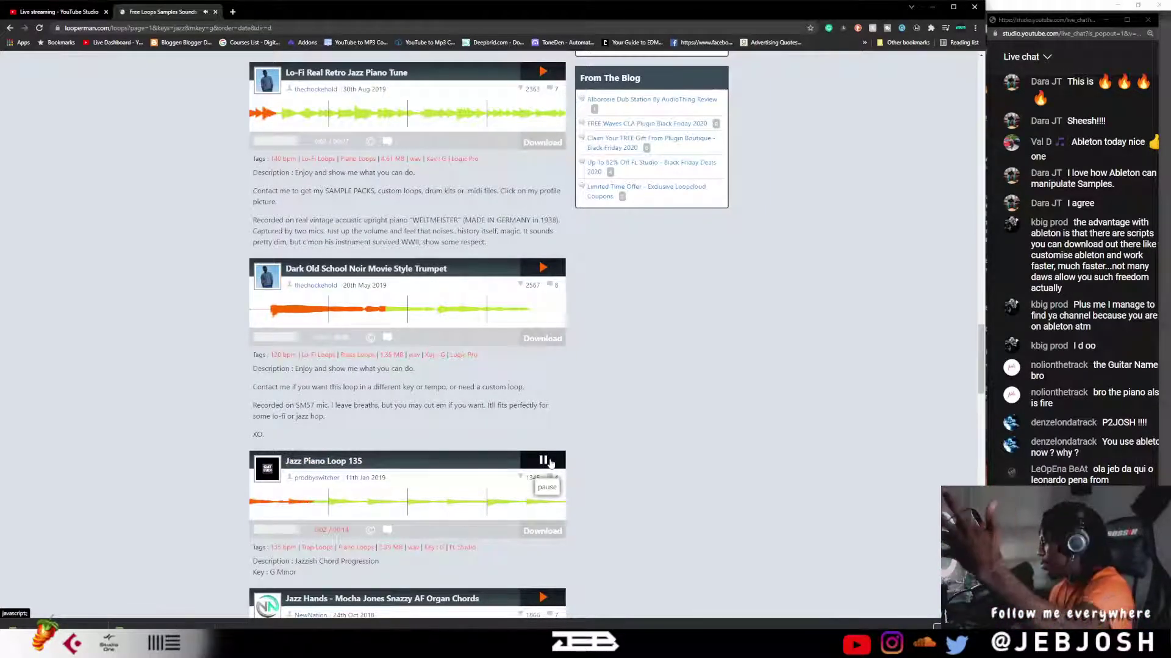
scroll(536, 442, down, 4)
click(542, 370)
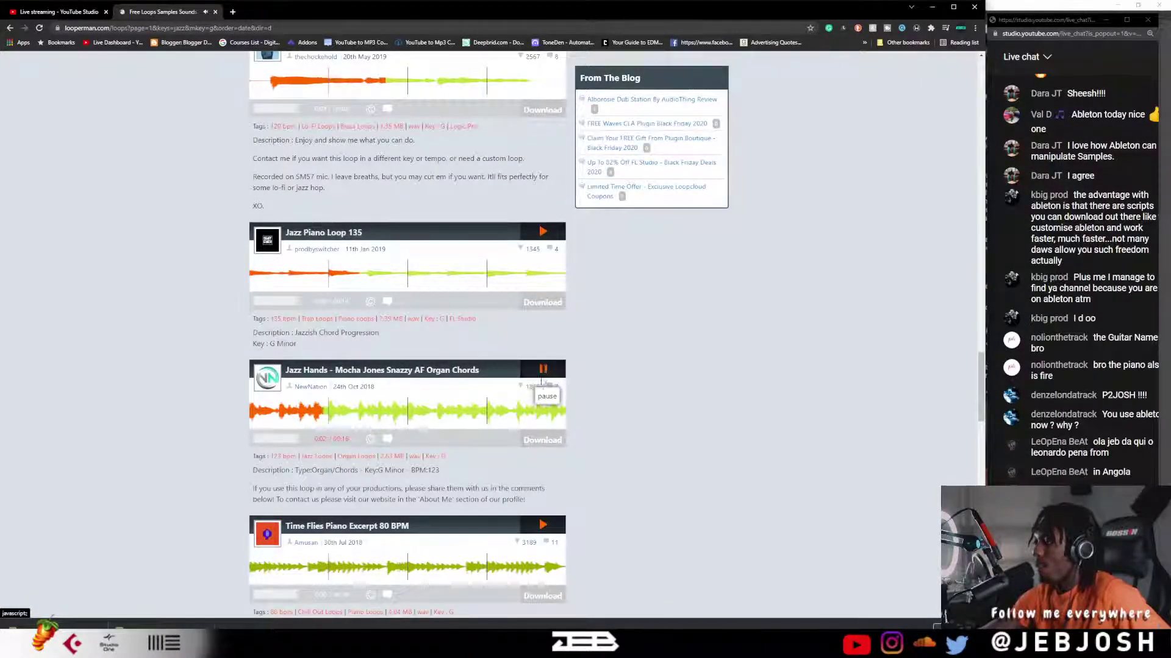
- Preview the Time Flies Piano Excerpt 80 BPM loop and download it to the Downloads folder
scroll(542, 382, down, 3)
click(543, 345)
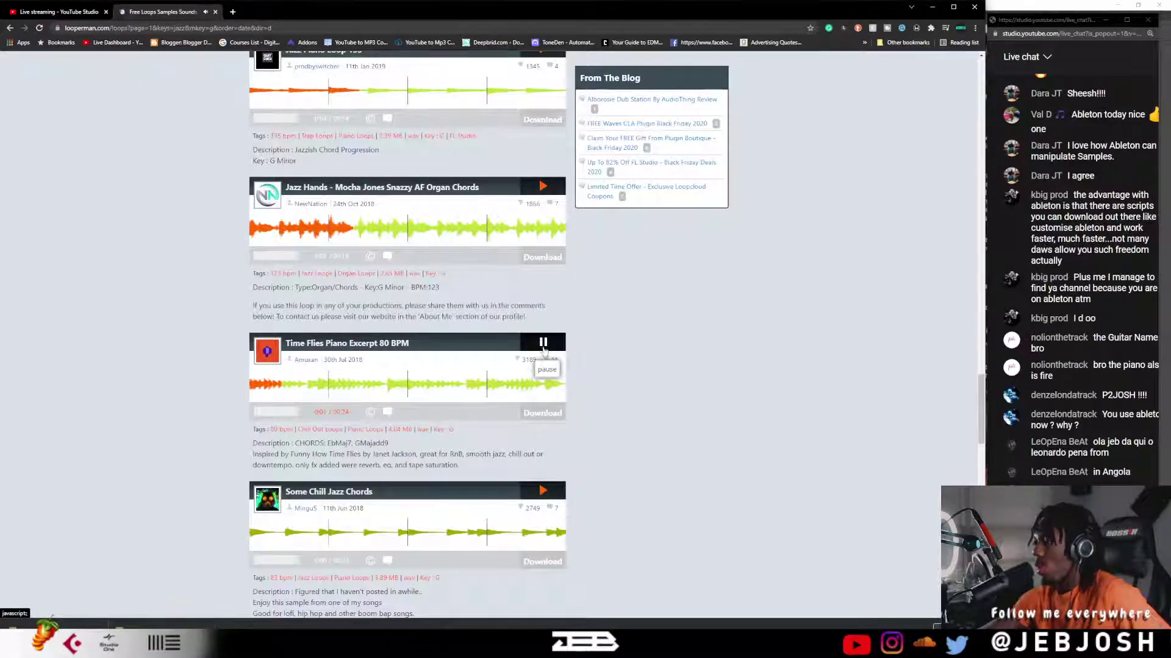
click(542, 413)
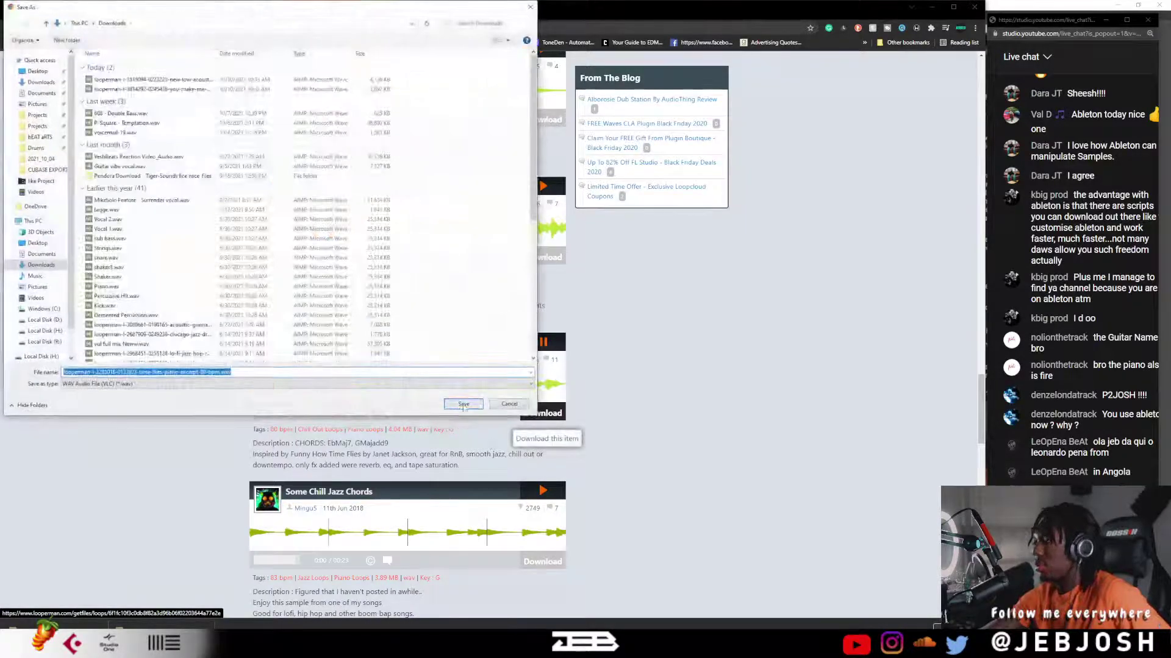
key(Return)
- Preview the Some Chill Jazz Chords and Jazz Guitar Loop Without Chorus Effect loops
click(543, 491)
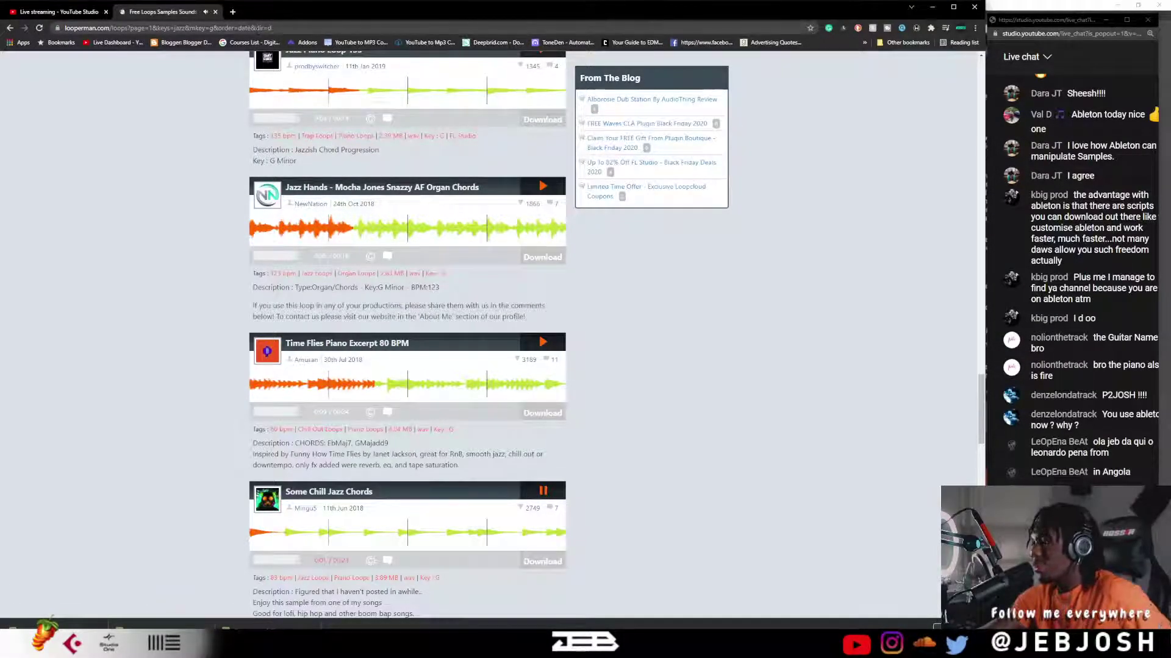
scroll(358, 366, down, 5)
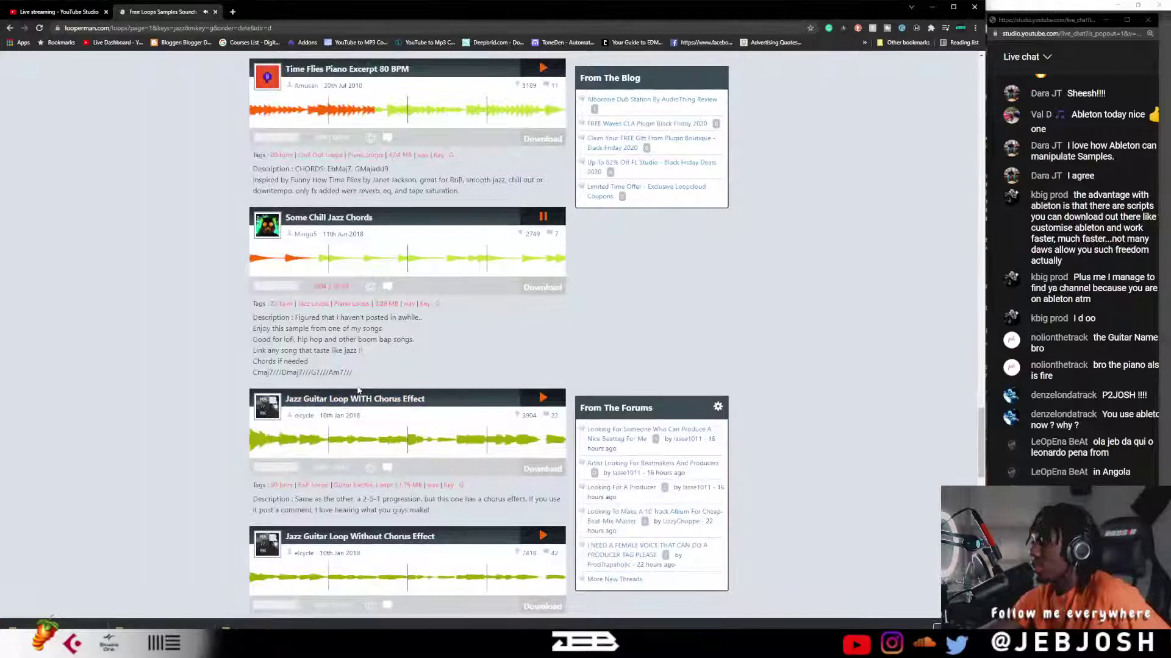
click(542, 535)
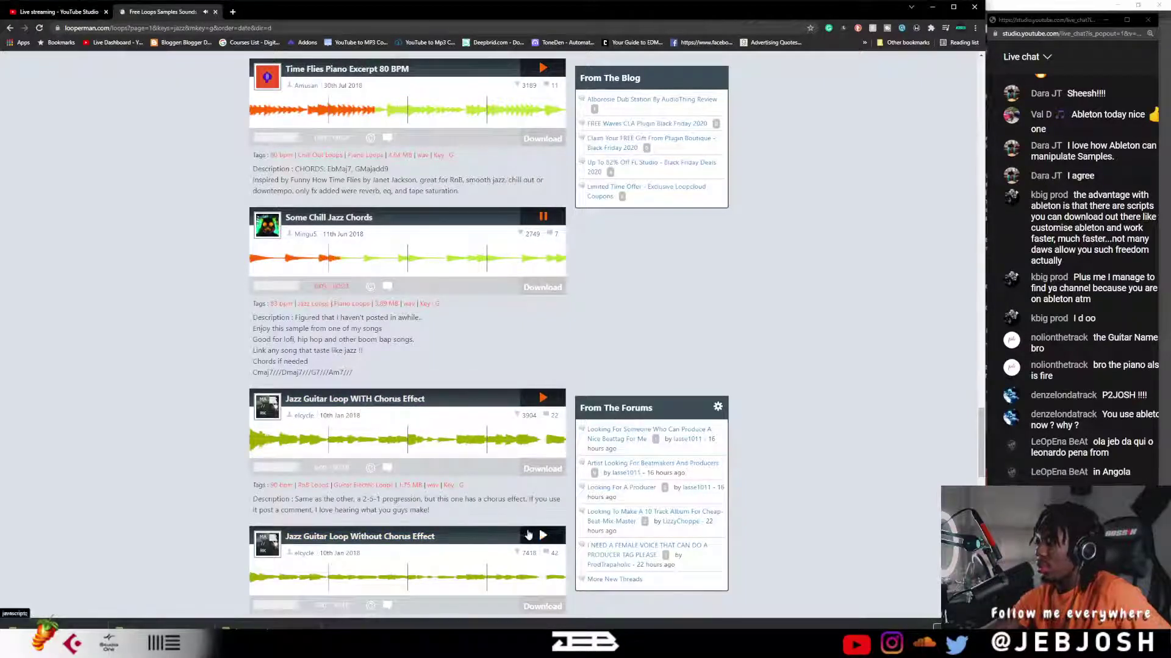
scroll(543, 535, down, 2)
scroll(525, 583, down, 1)
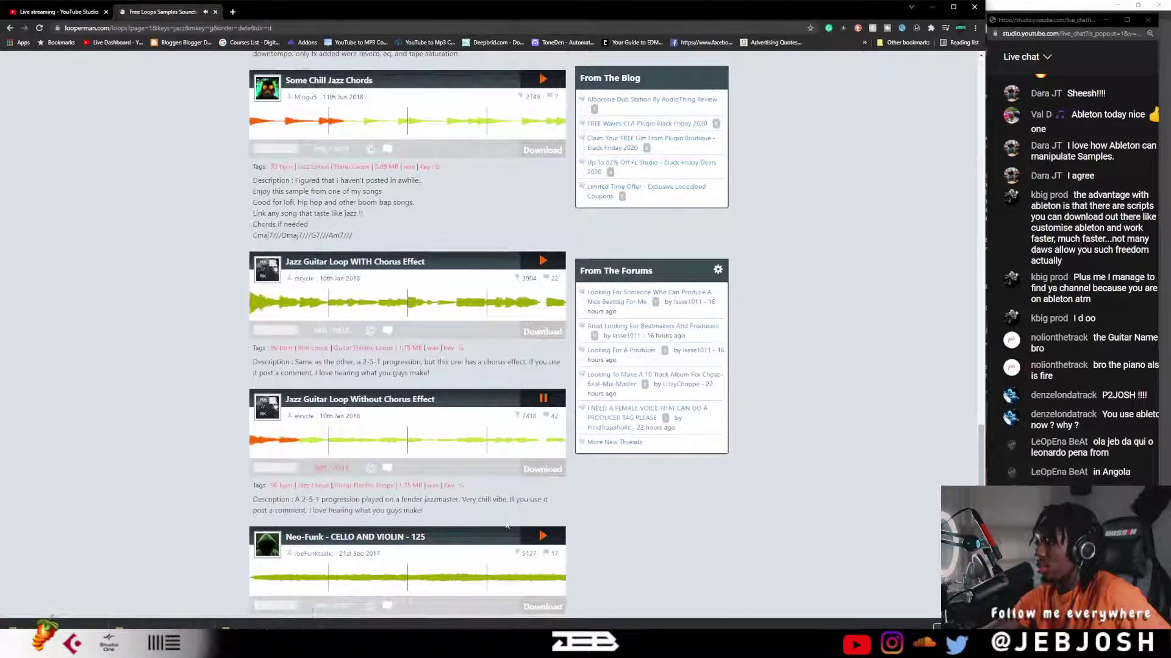
- Preview the Neo-Funk Cello and Violin 125 and Neo-Funk Jazzy Horns 125 loops
scroll(506, 524, down, 3)
click(543, 399)
scroll(539, 408, down, 3)
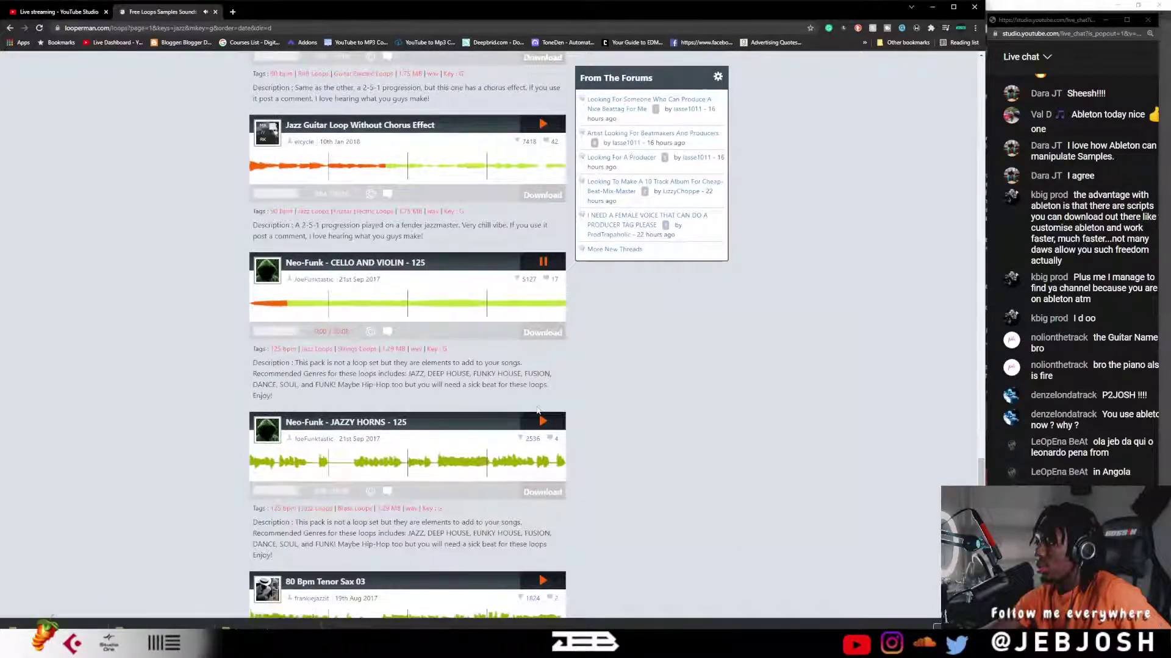
click(543, 422)
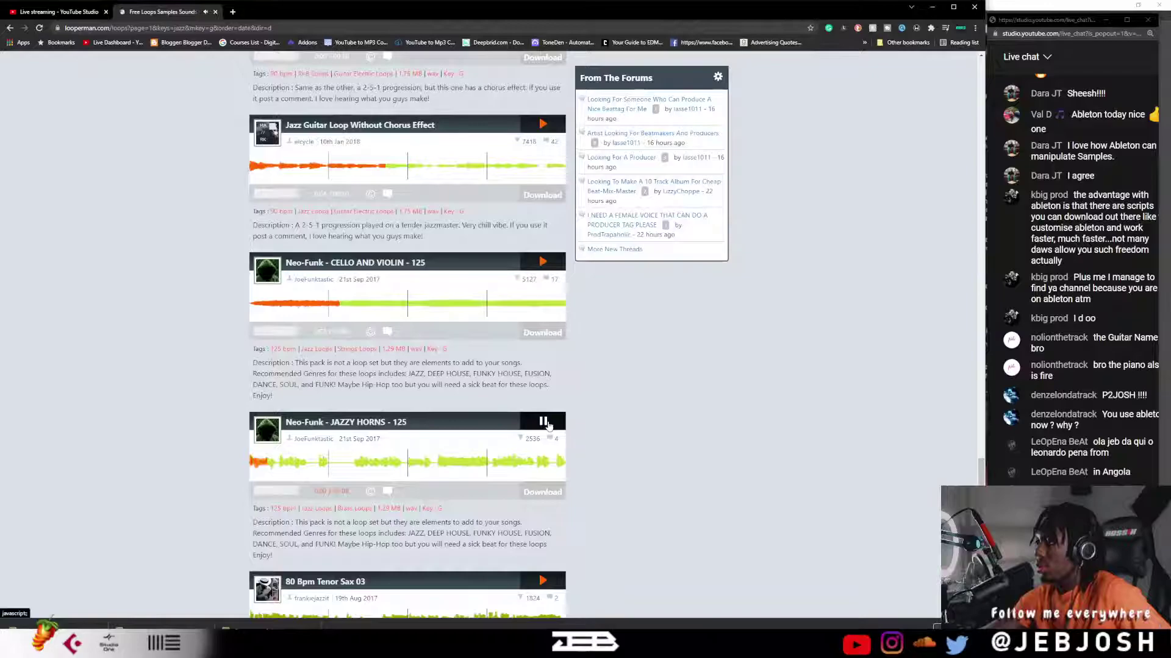
- Preview the 80 Bpm Tenor Sax 03 loop and the start of the 120 Bpm Rhytmic Guitar loop
scroll(545, 433, down, 3)
click(543, 447)
scroll(544, 451, down, 3)
click(543, 434)
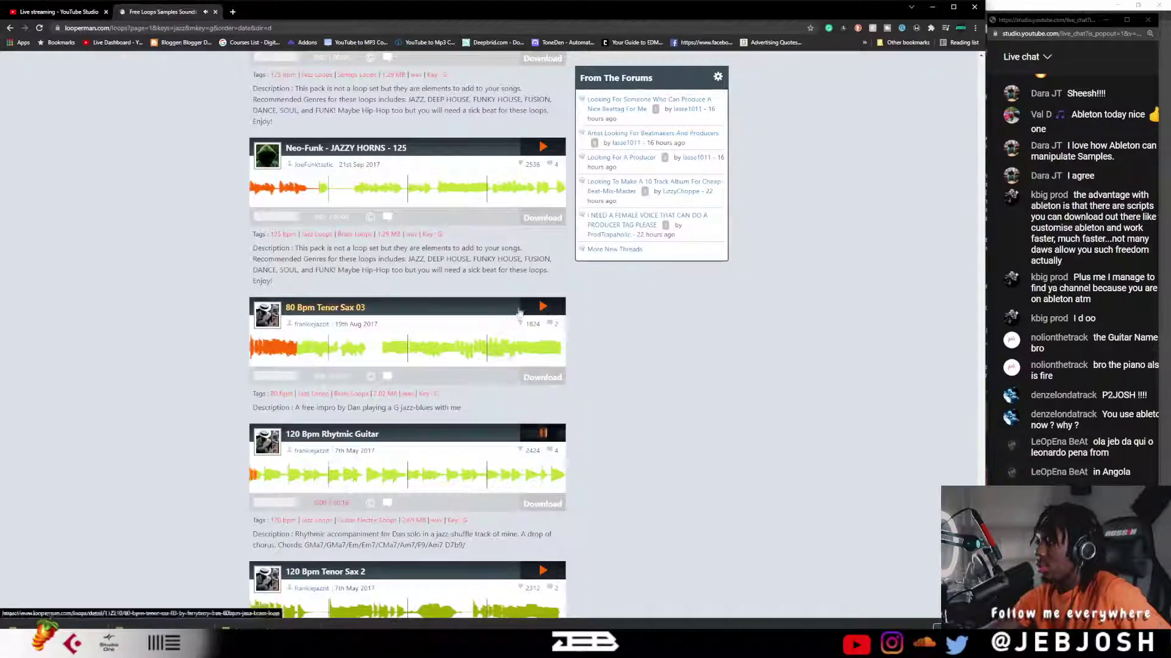
click(548, 433)
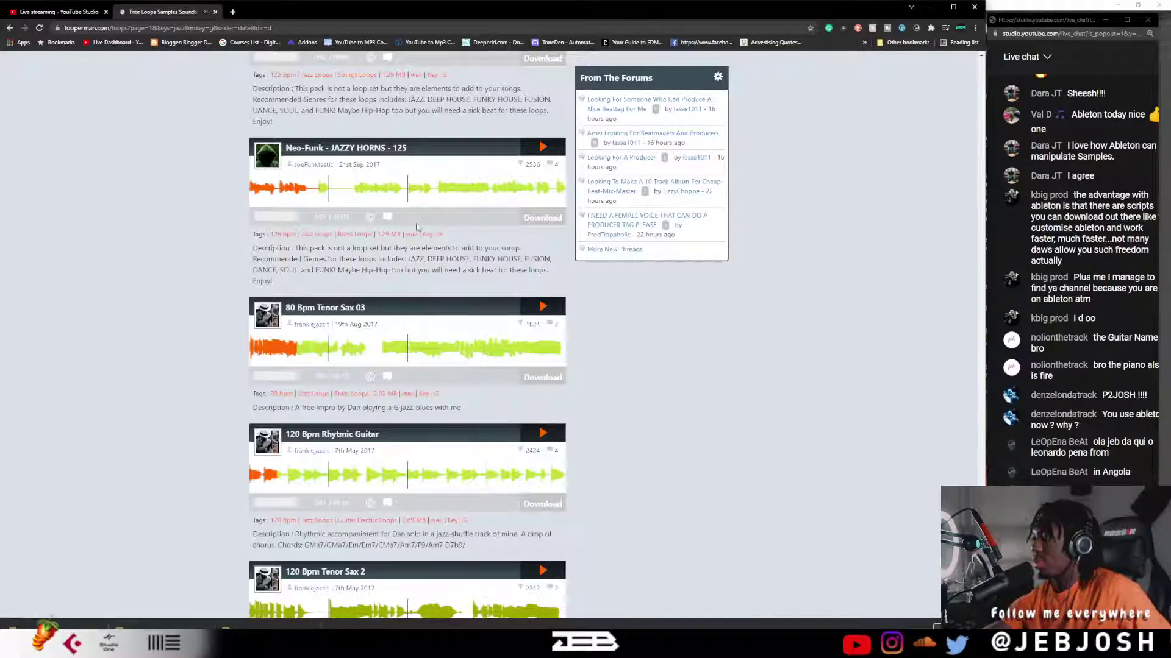
- Listen to the 80 Bpm Tenor Sax 03 loop again and download it to the Downloads folder
click(549, 309)
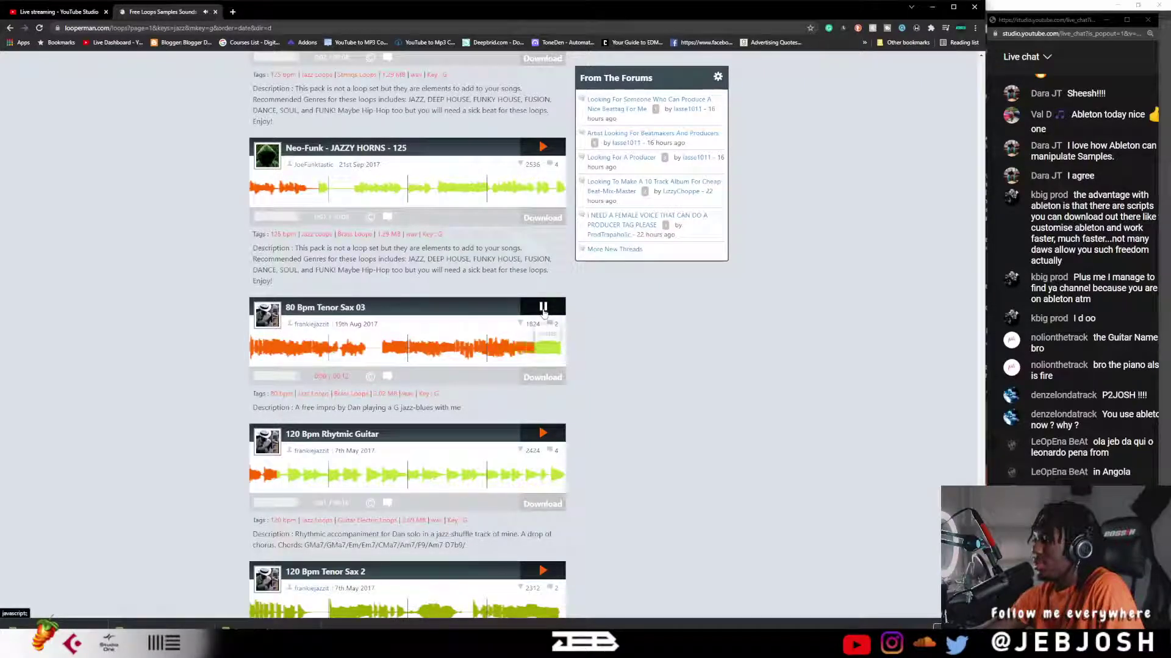
click(543, 310)
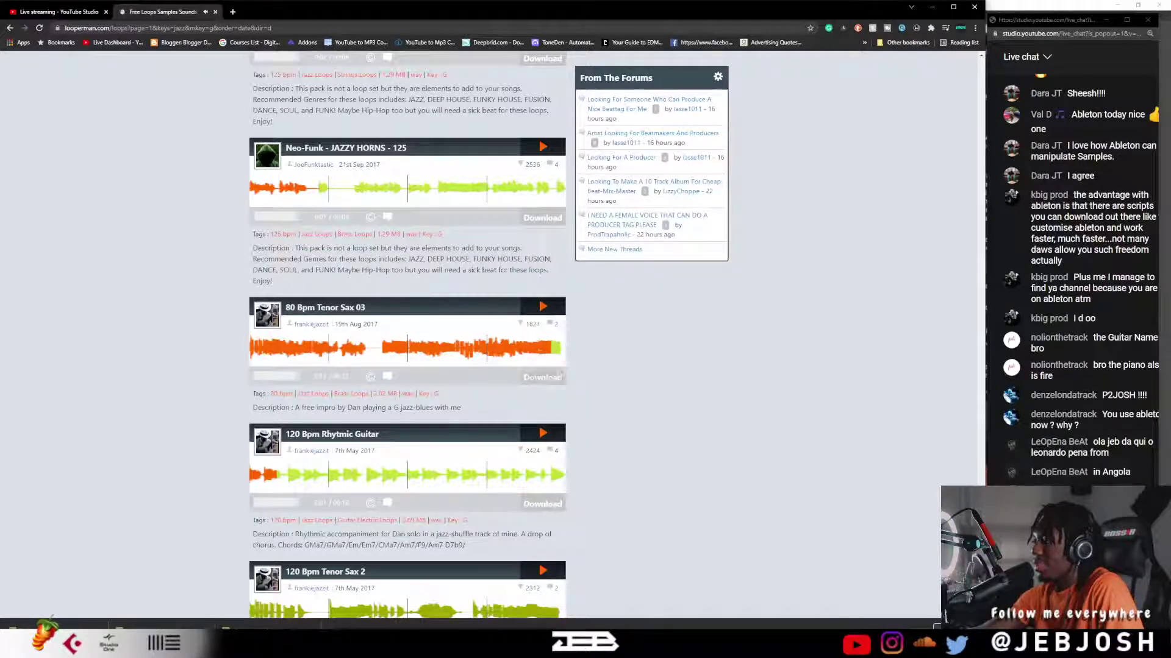
click(542, 377)
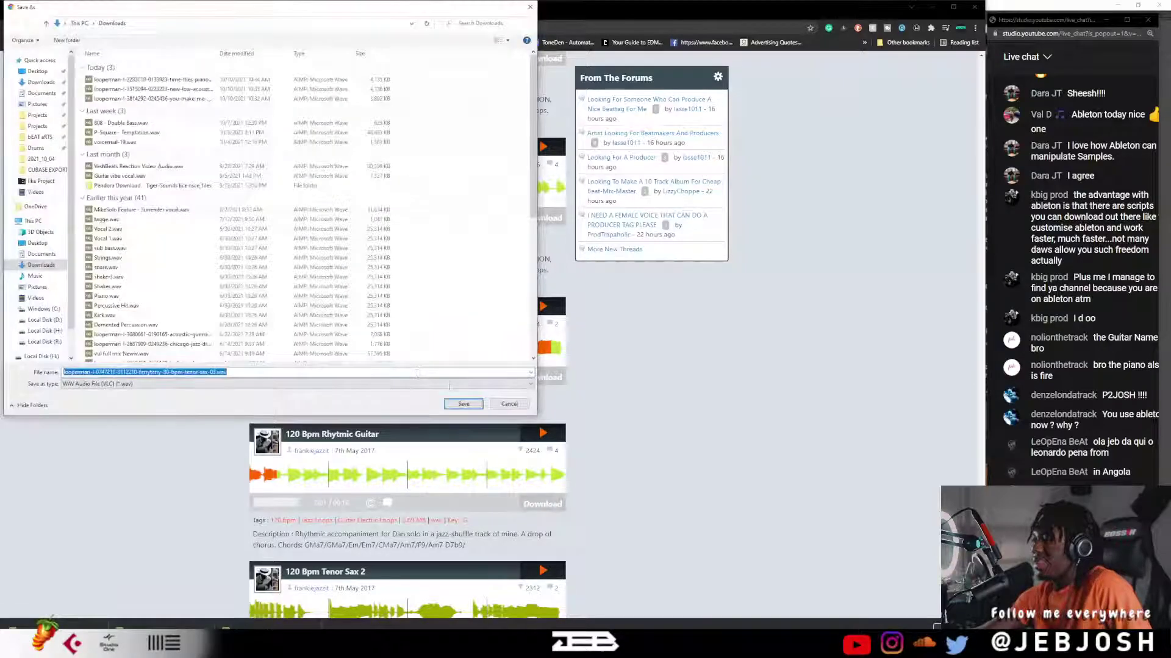
click(463, 404)
- Preview the 120 Bpm Rhytmic Guitar and 120 Bpm Tenor Sax 2 loops, and download the Tenor Sax 2 loop
click(557, 439)
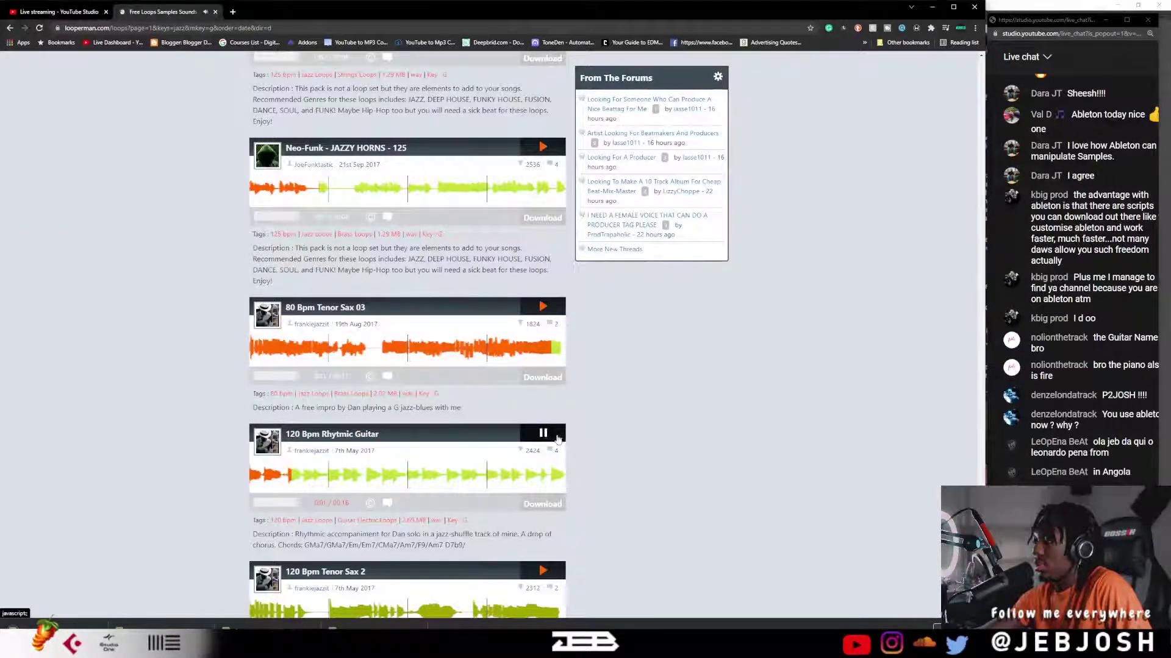
scroll(548, 436, down, 3)
click(542, 432)
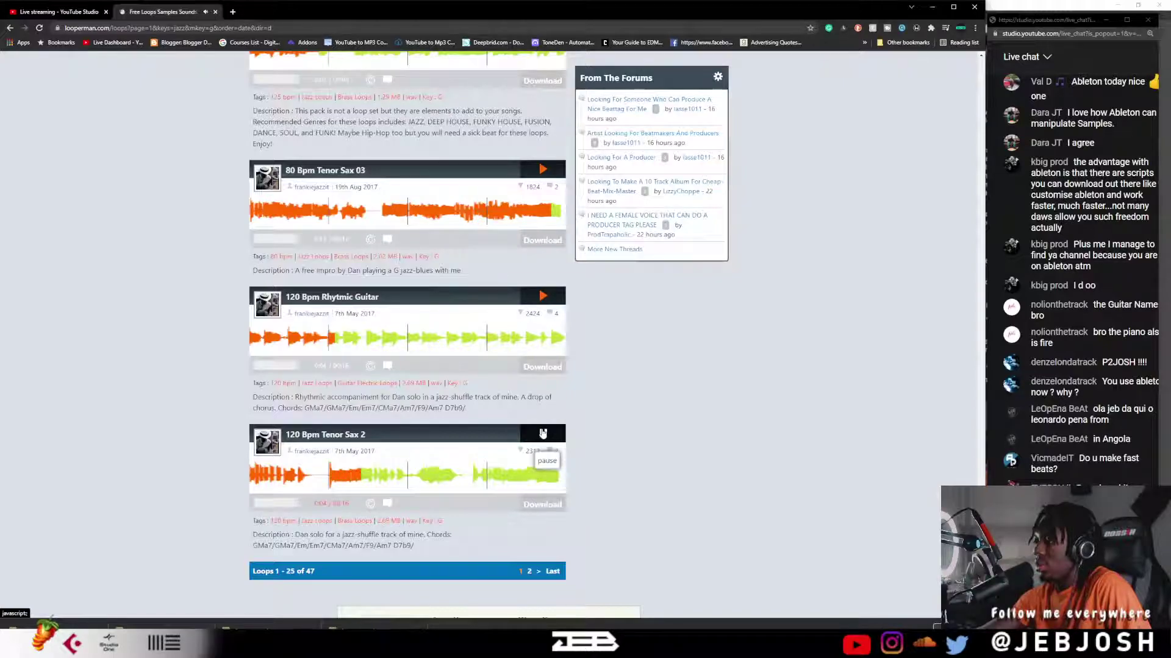
click(548, 506)
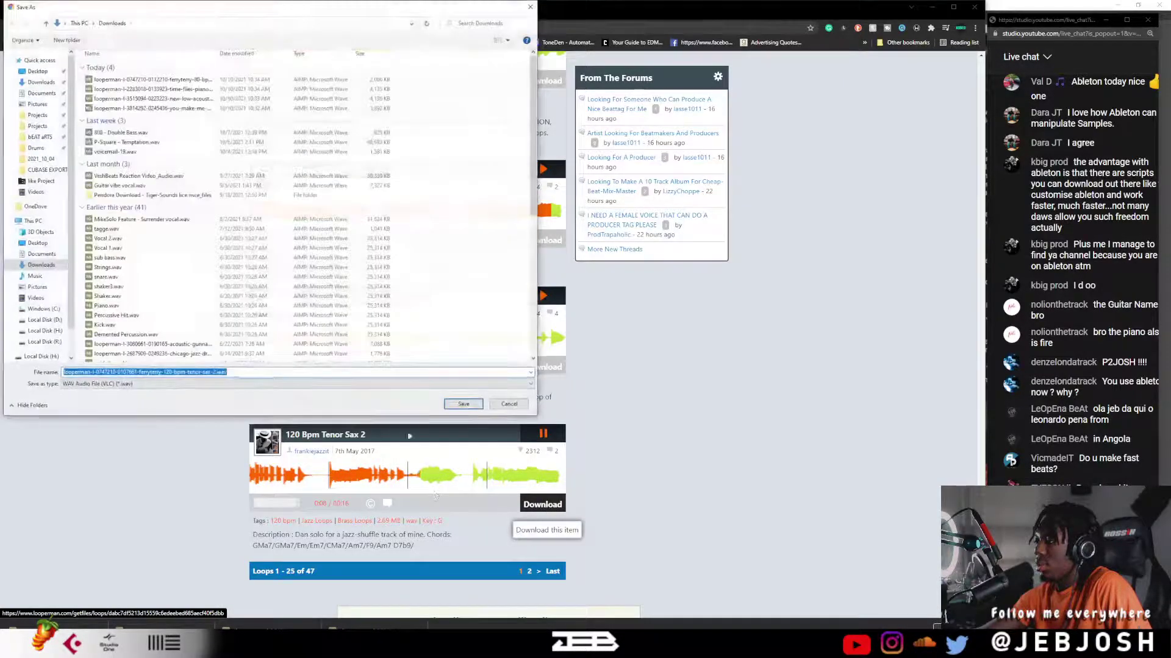
click(473, 406)
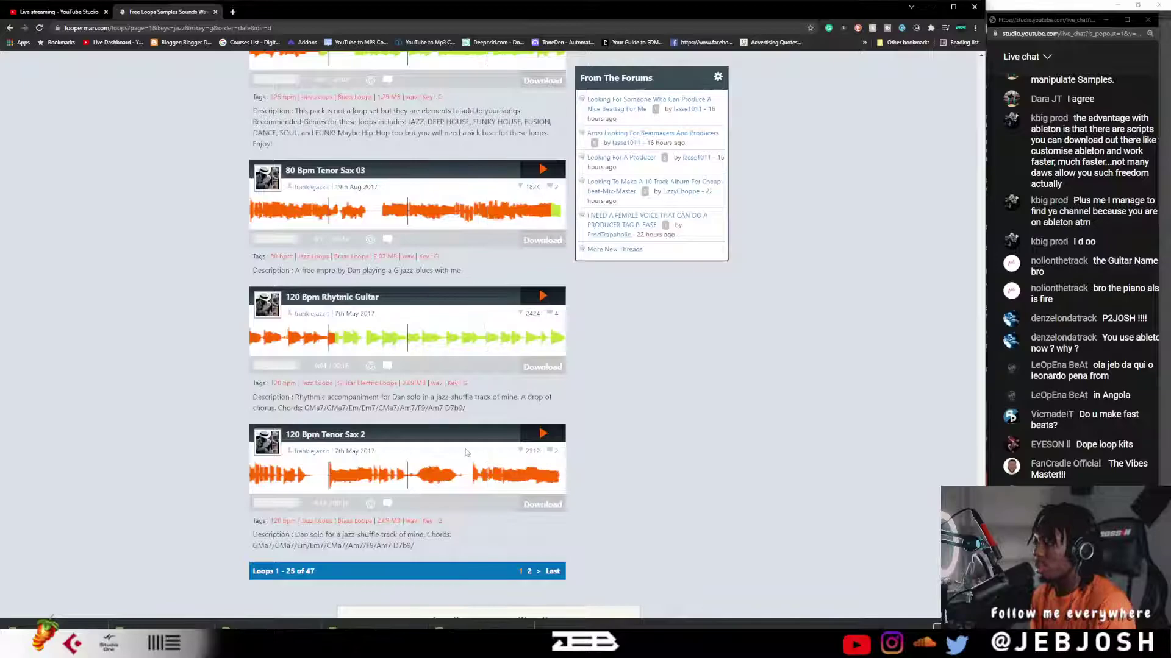
- Open page 2 of the jazz loop results, audition the 86 Bpm Guitar Six To Eight loop and download it
click(529, 571)
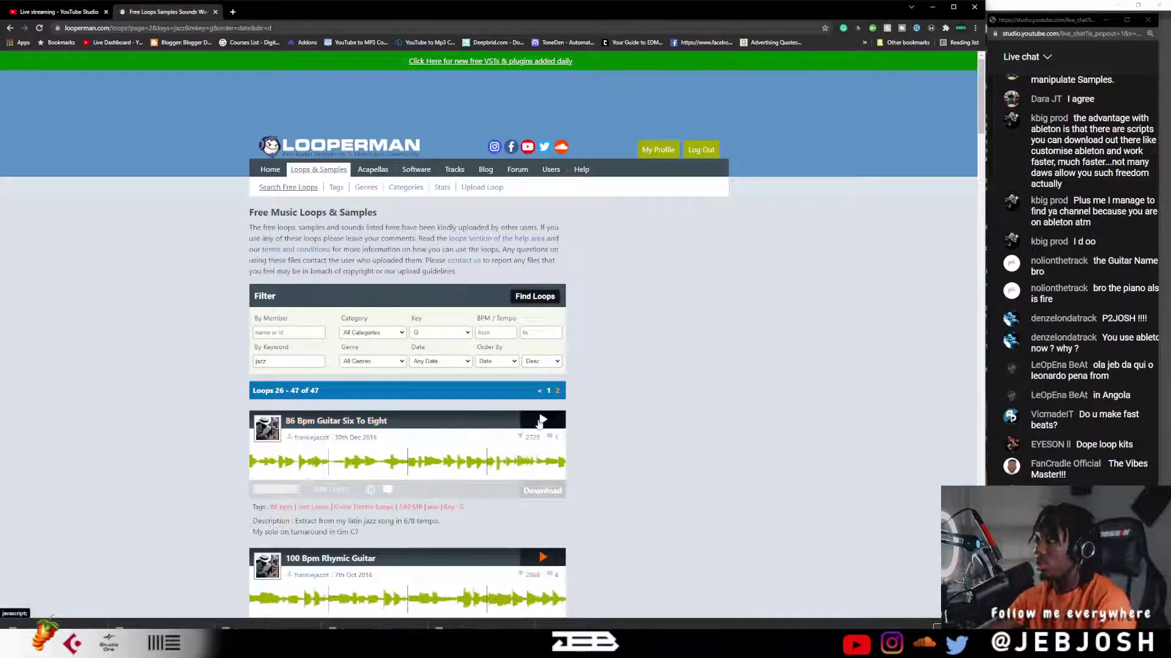
click(540, 421)
click(541, 422)
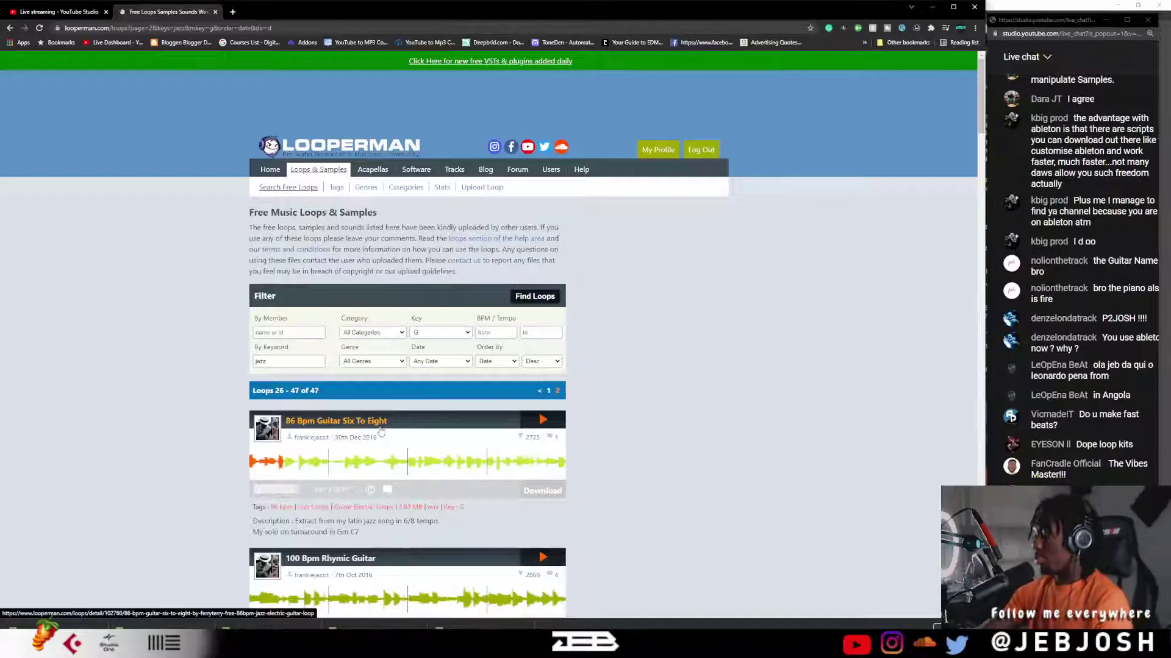
scroll(544, 315, down, 3)
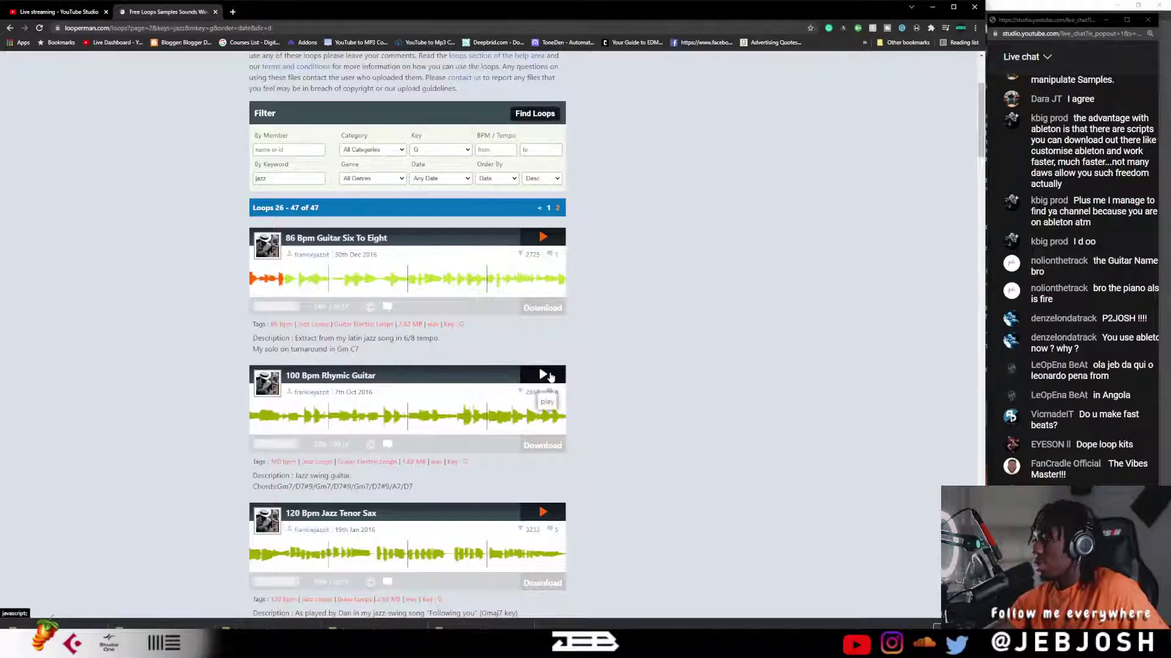
click(540, 241)
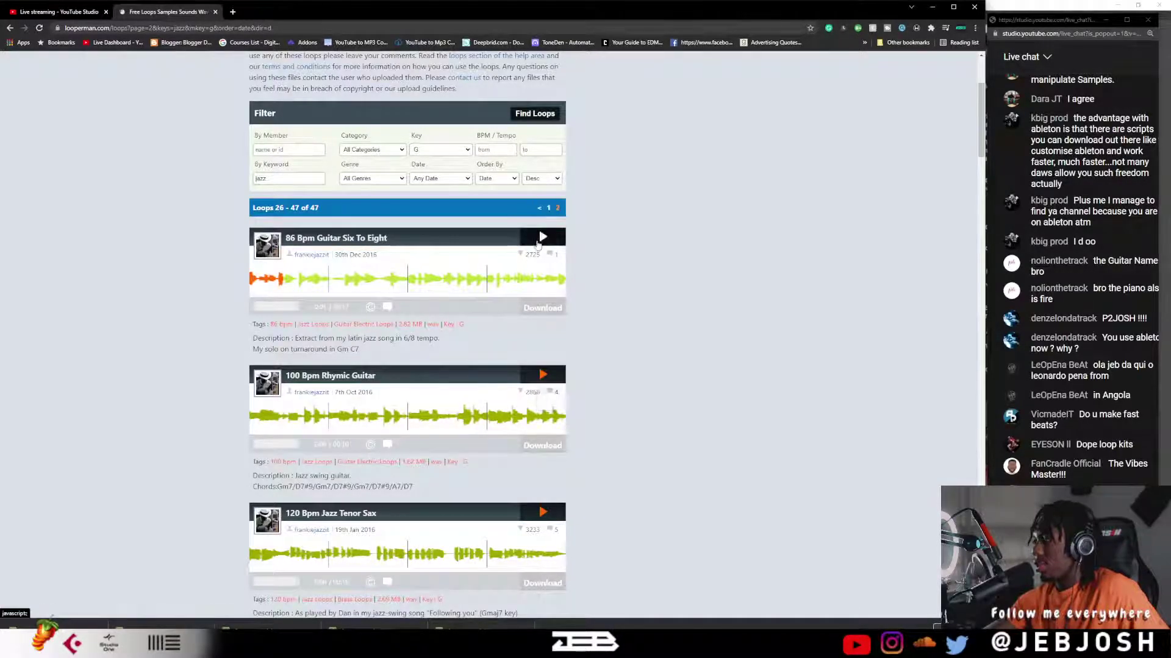
click(540, 240)
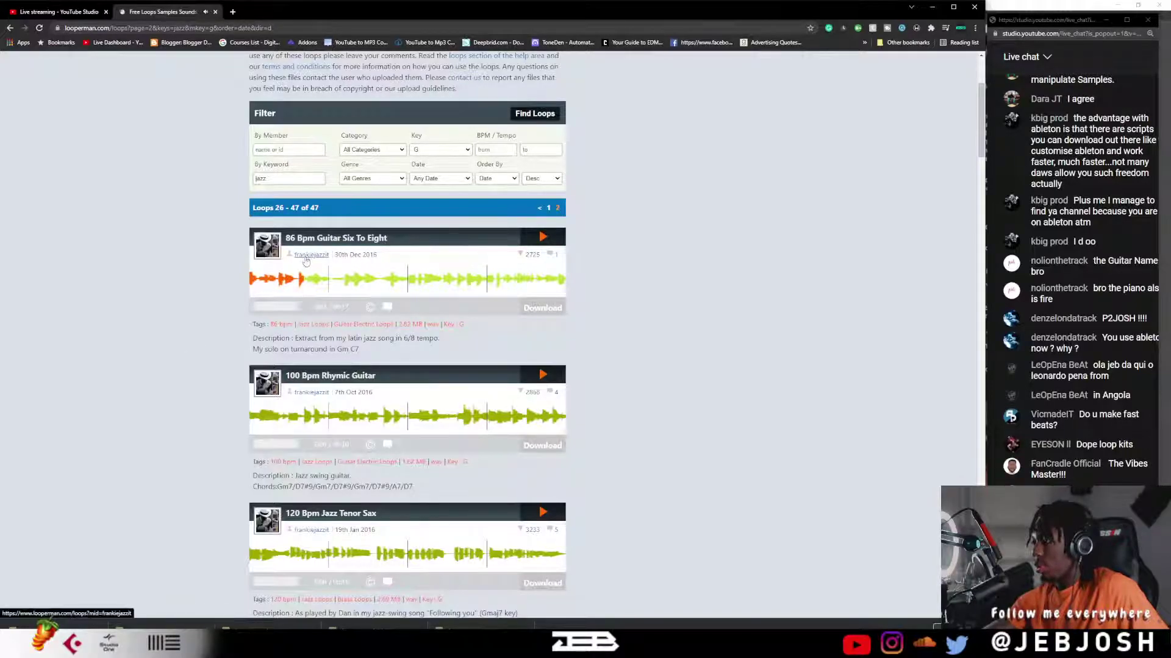
click(544, 239)
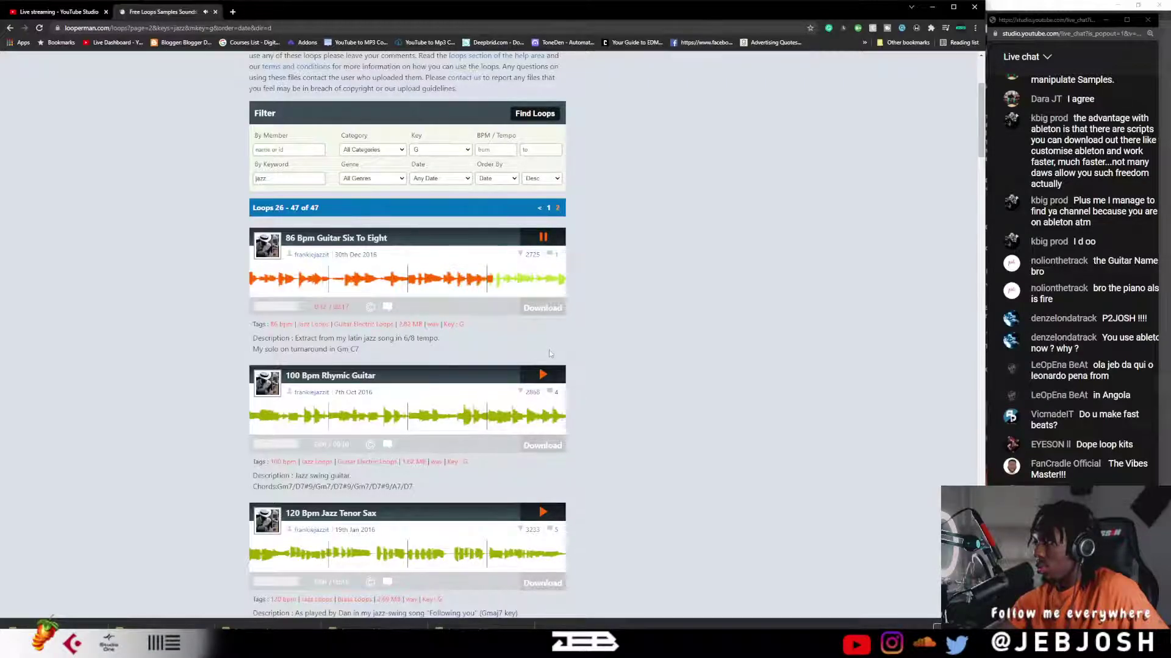
click(541, 311)
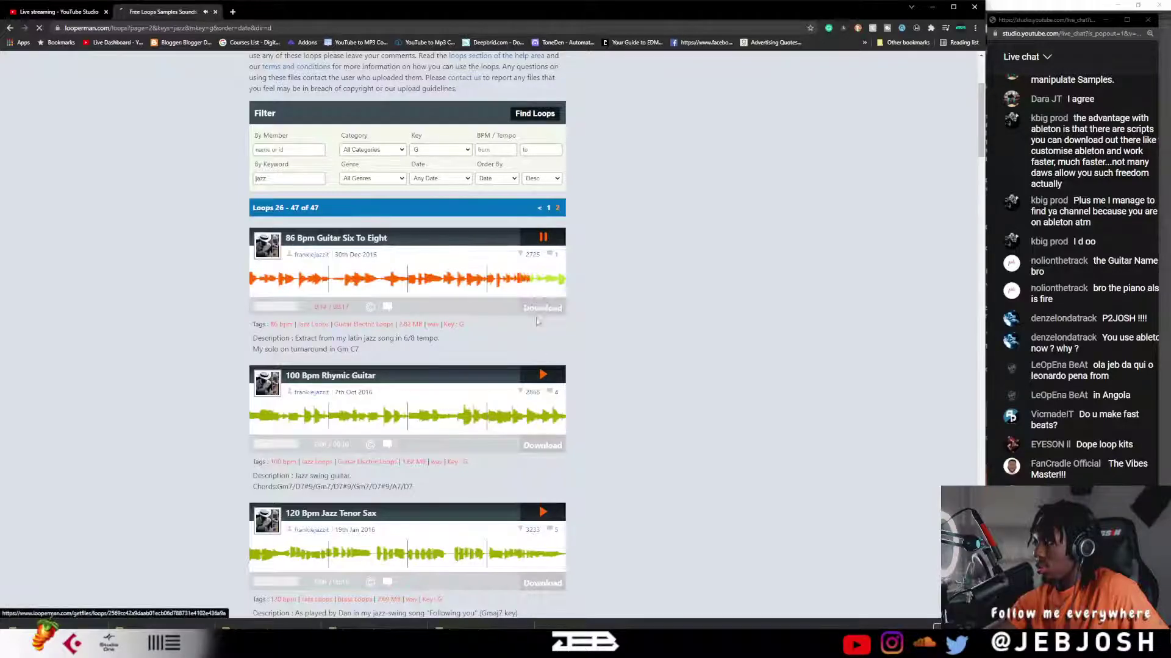
click(457, 402)
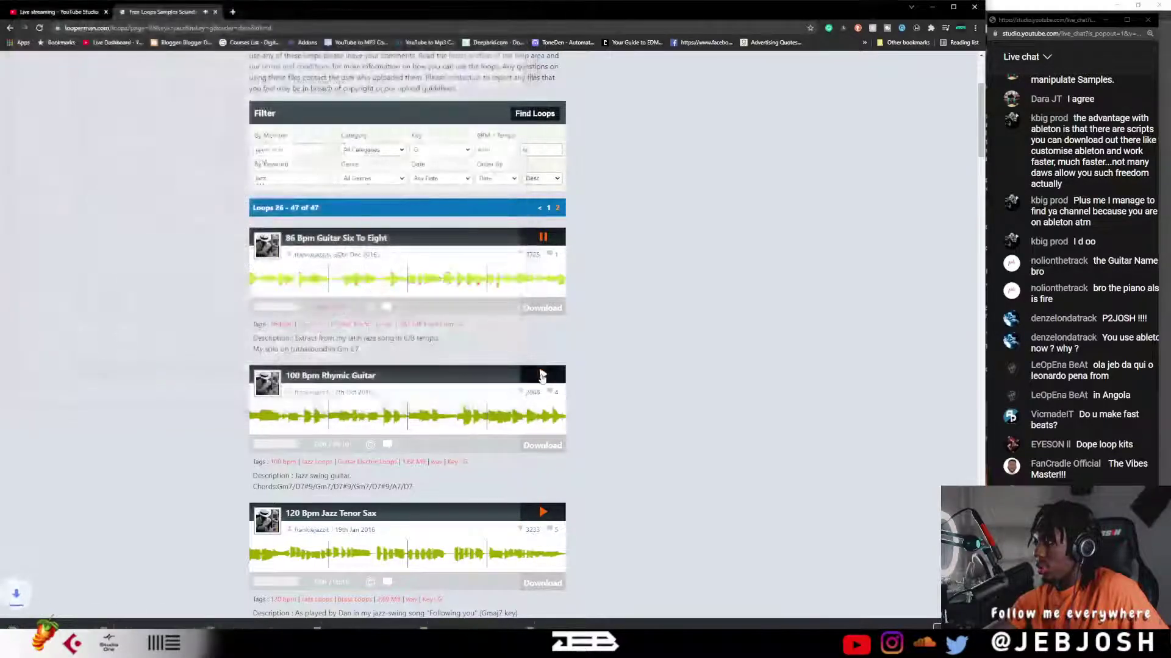
- Audition the 100 Bpm Rhymic Guitar loop, download it and stop its playback
click(541, 375)
scroll(537, 396, down, 2)
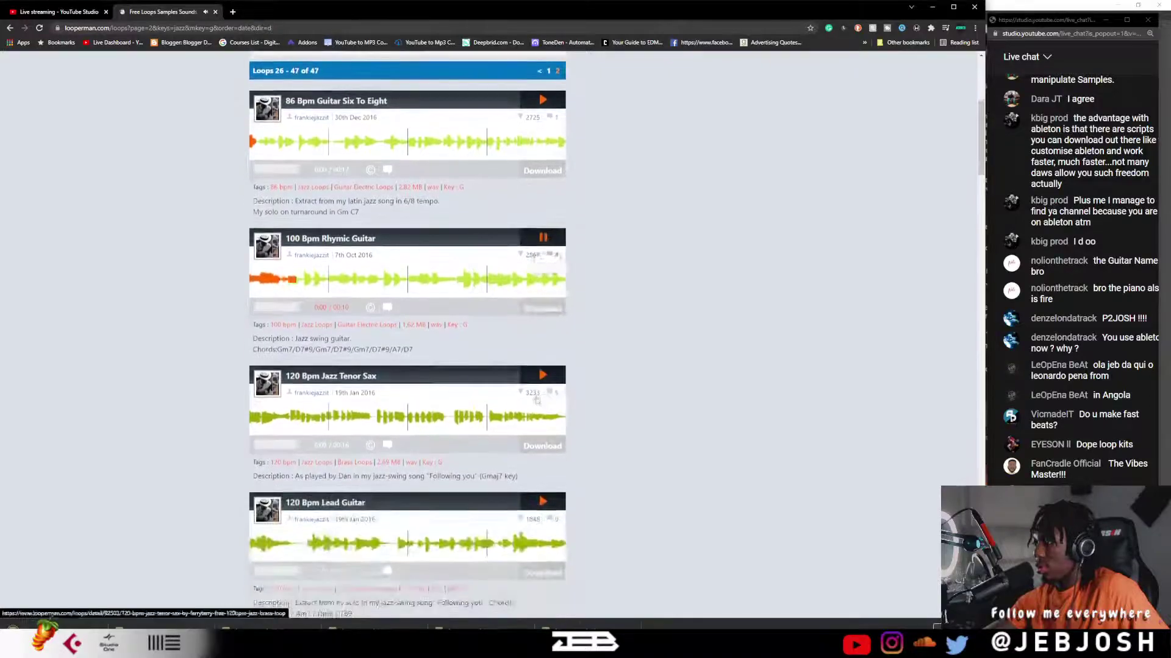
scroll(536, 400, down, 2)
scroll(531, 384, up, 1)
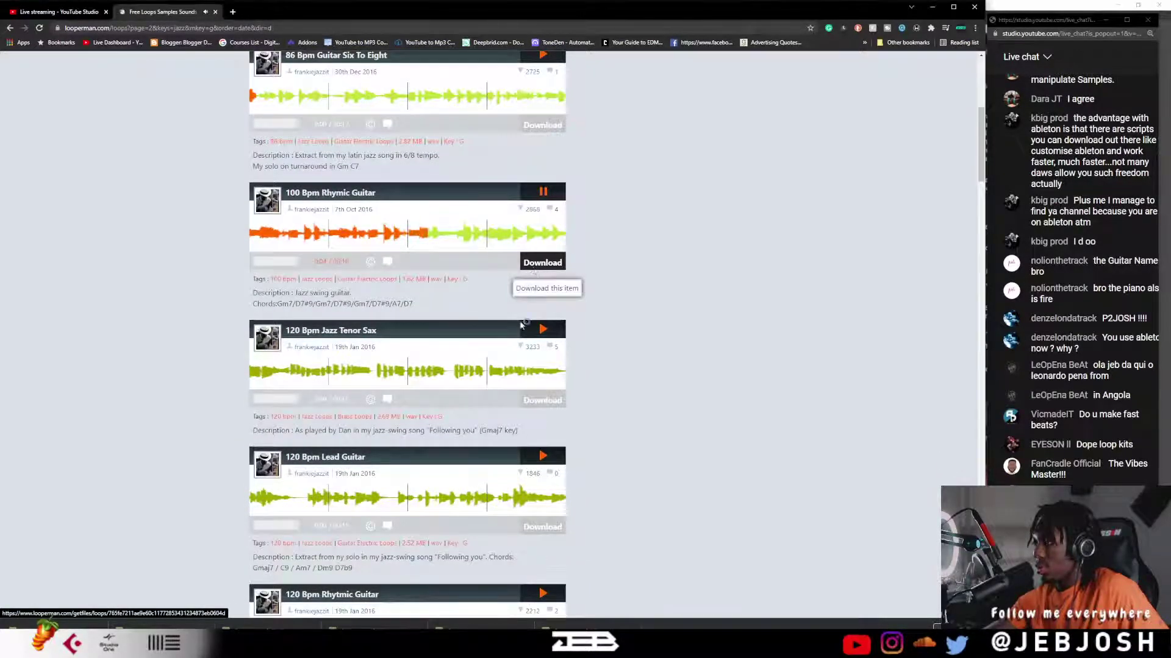
click(462, 411)
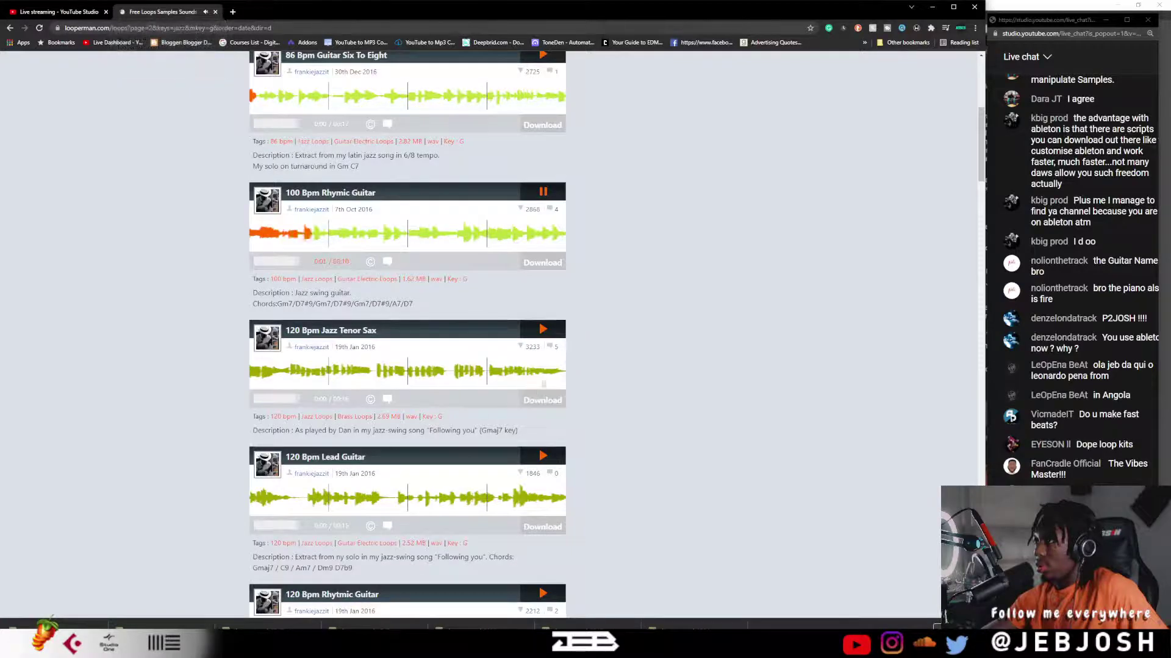
click(542, 193)
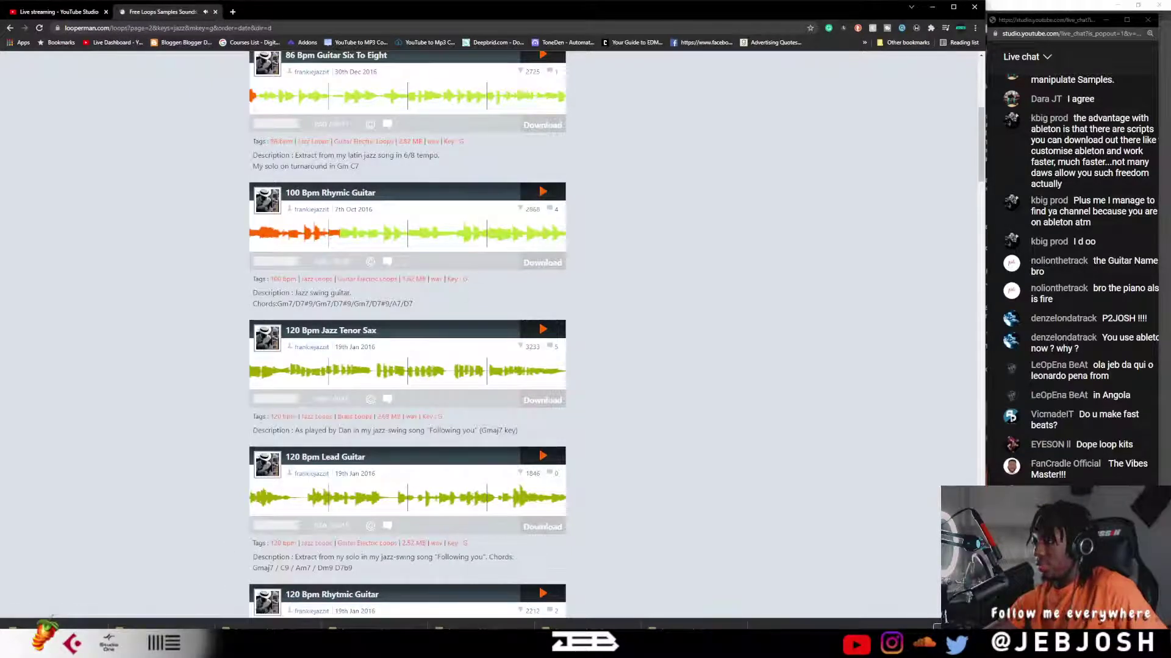
- Switch to the open Ableton Live project
click(420, 646)
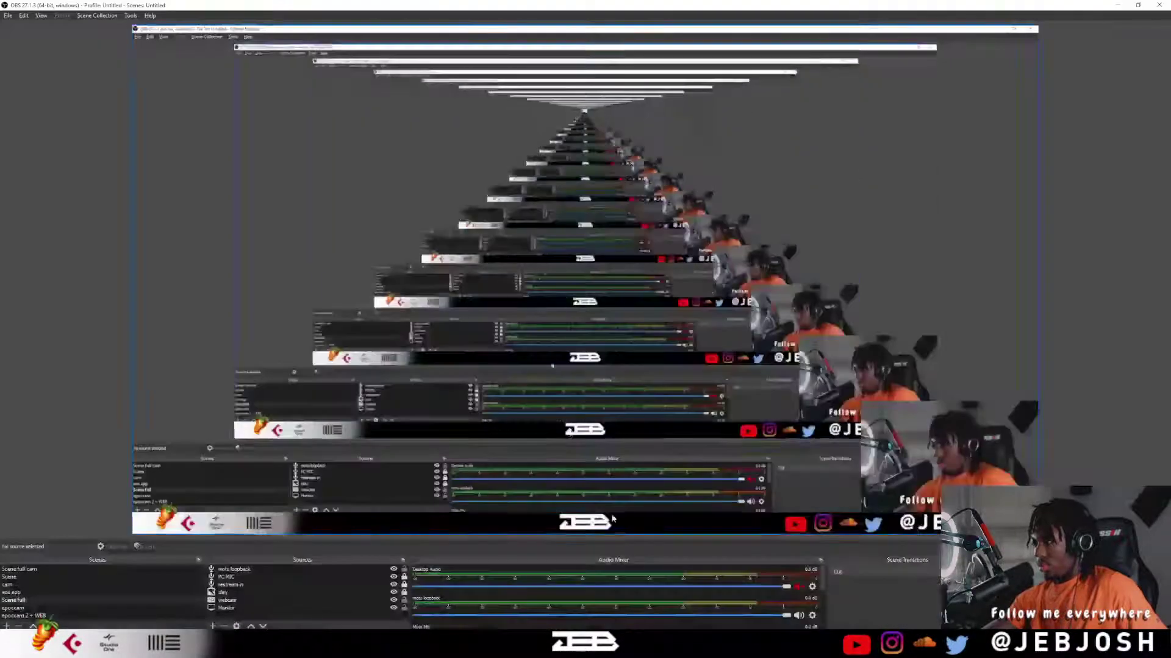
click(394, 608)
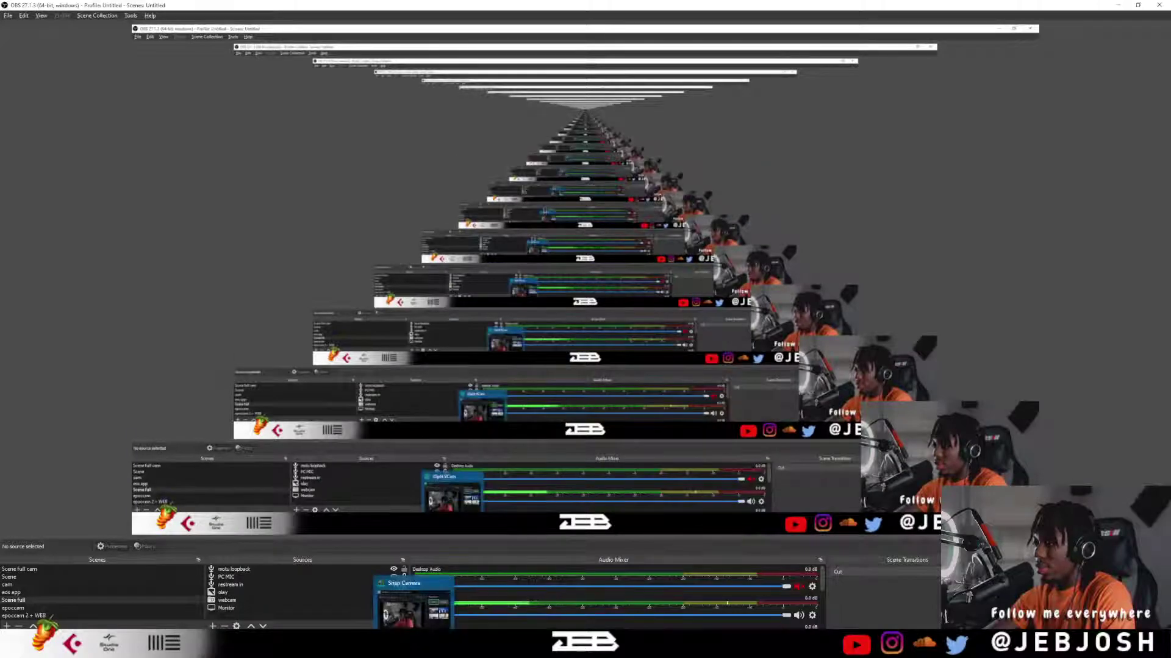
click(393, 644)
mouse_move(329, 644)
click(334, 610)
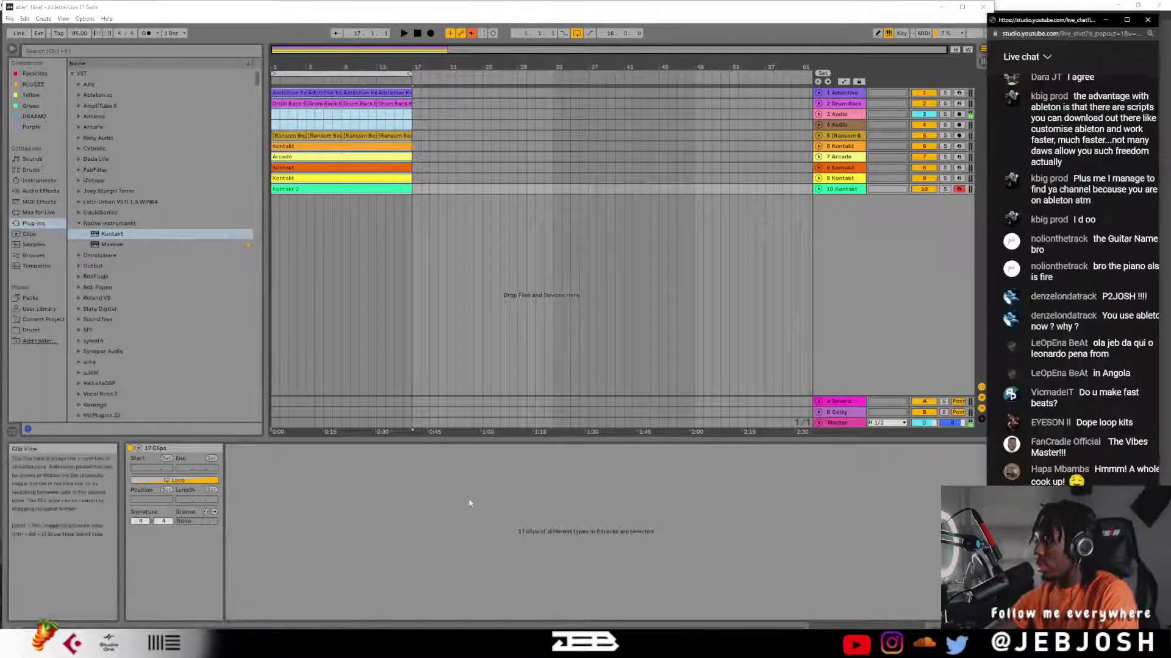
click(10, 18)
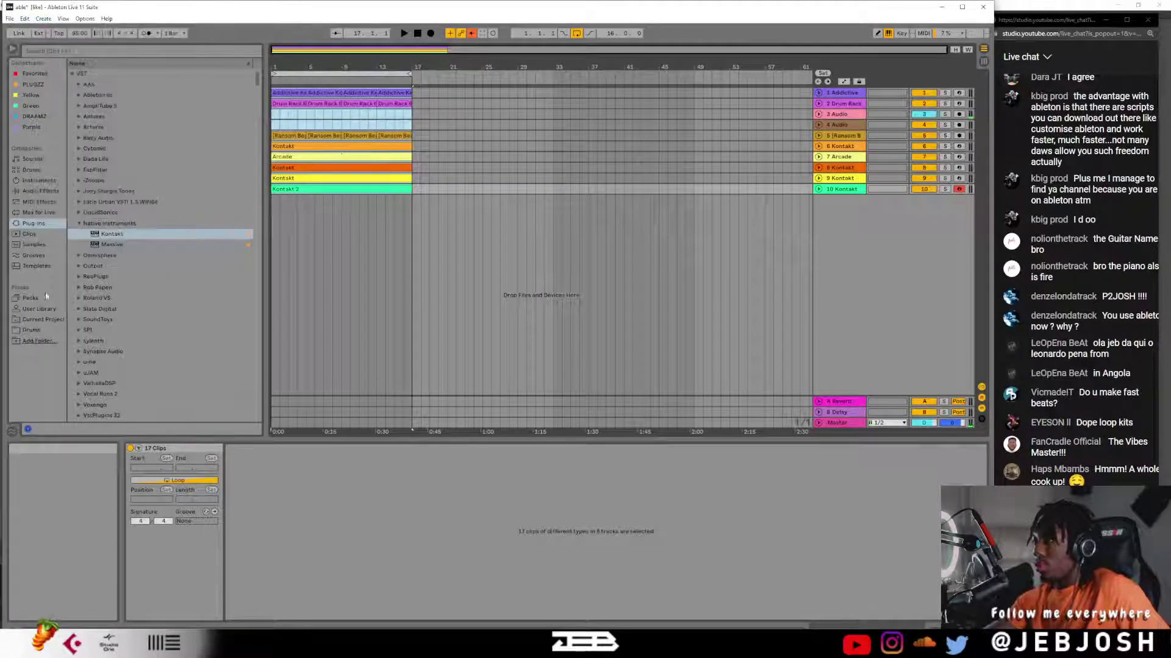
- Add the looperman folder from Sounds on Local Disk (D:) to the browser's places and preview its 100 bpm rhymic guitar file
click(38, 342)
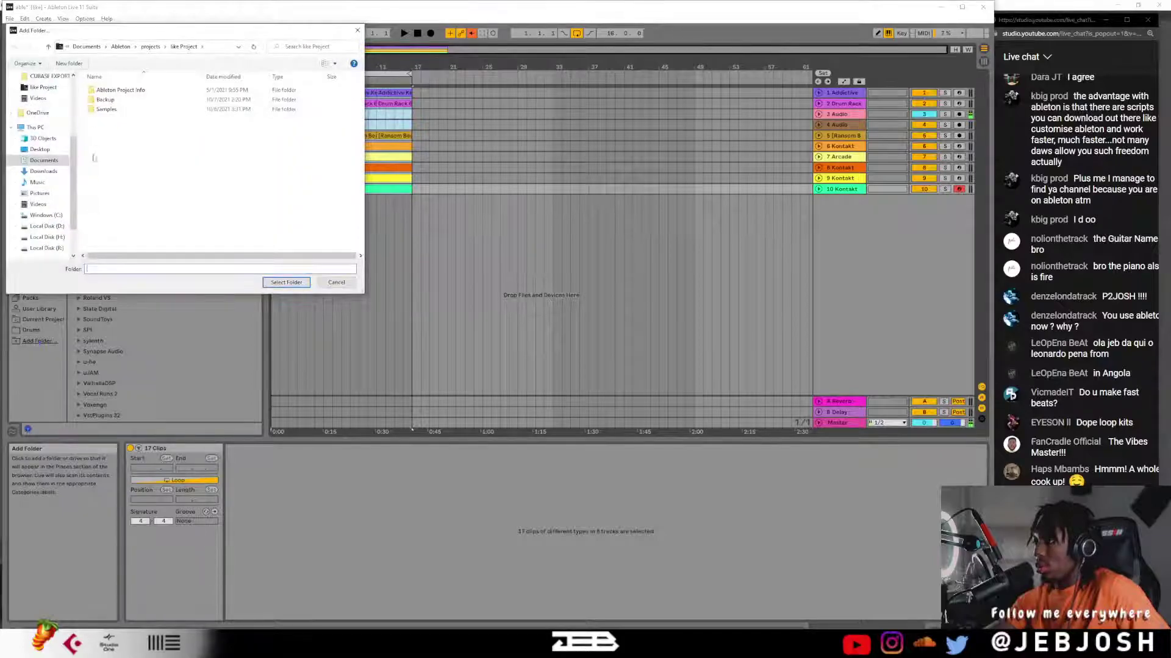
click(47, 226)
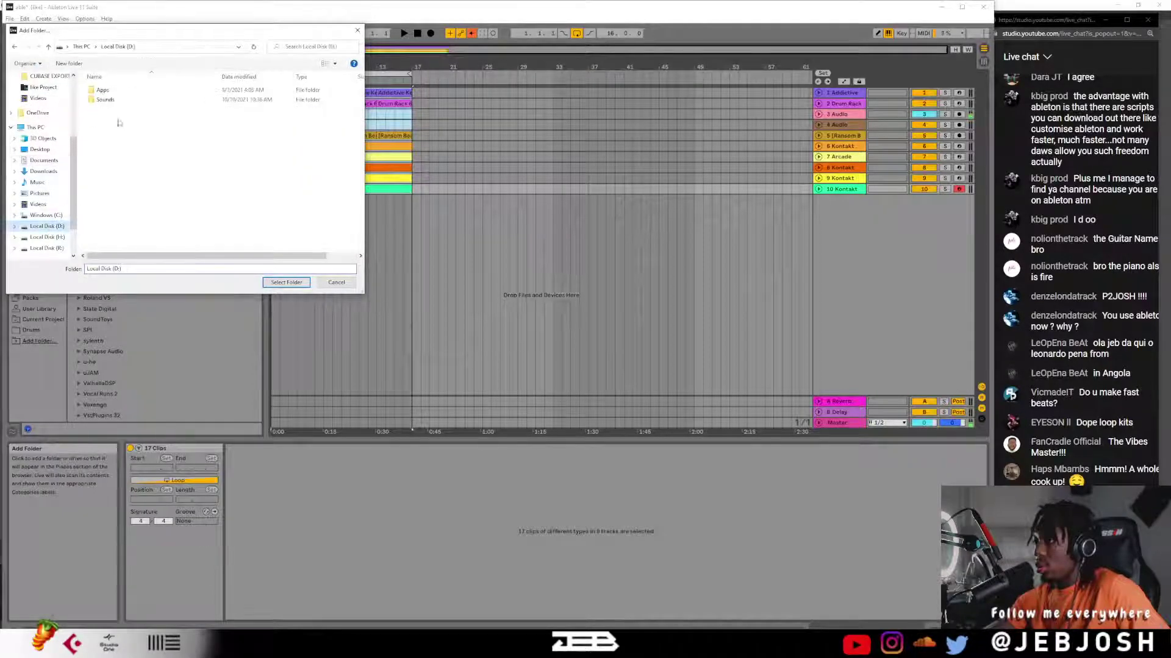
double_click(116, 101)
click(117, 177)
click(284, 282)
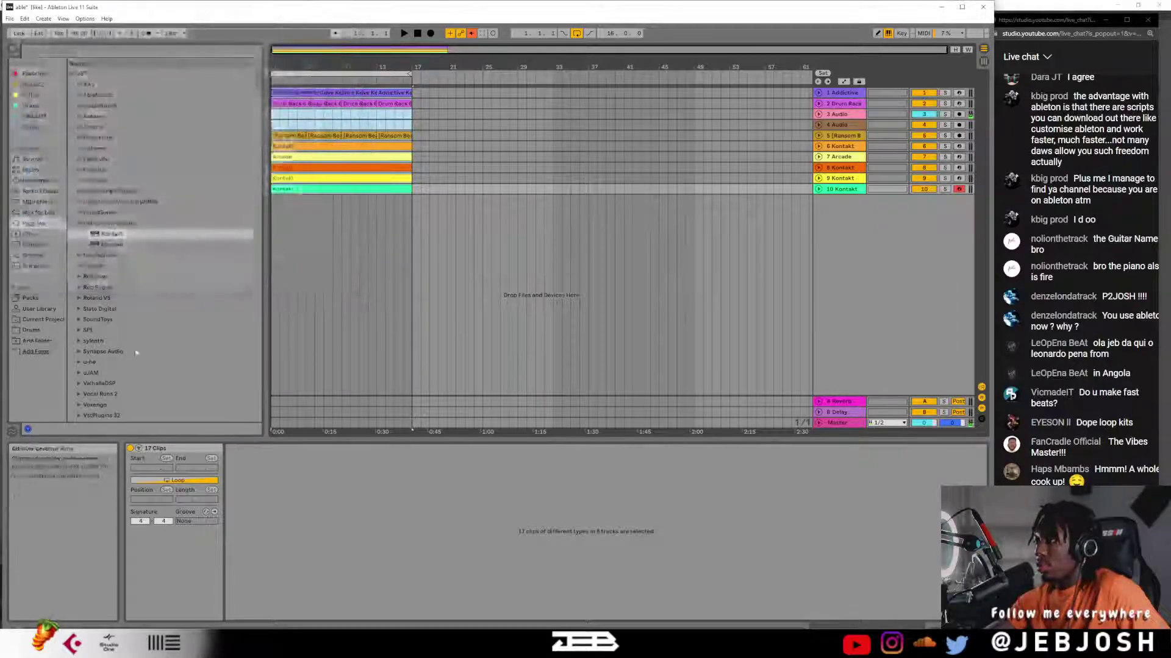
click(30, 342)
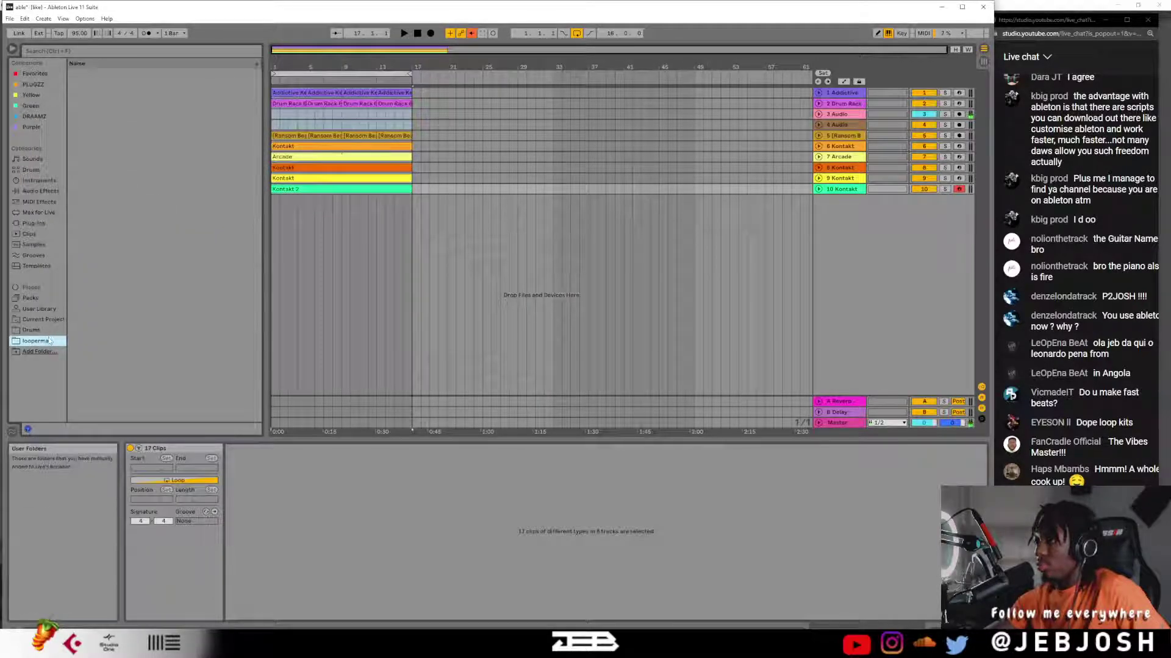
click(117, 74)
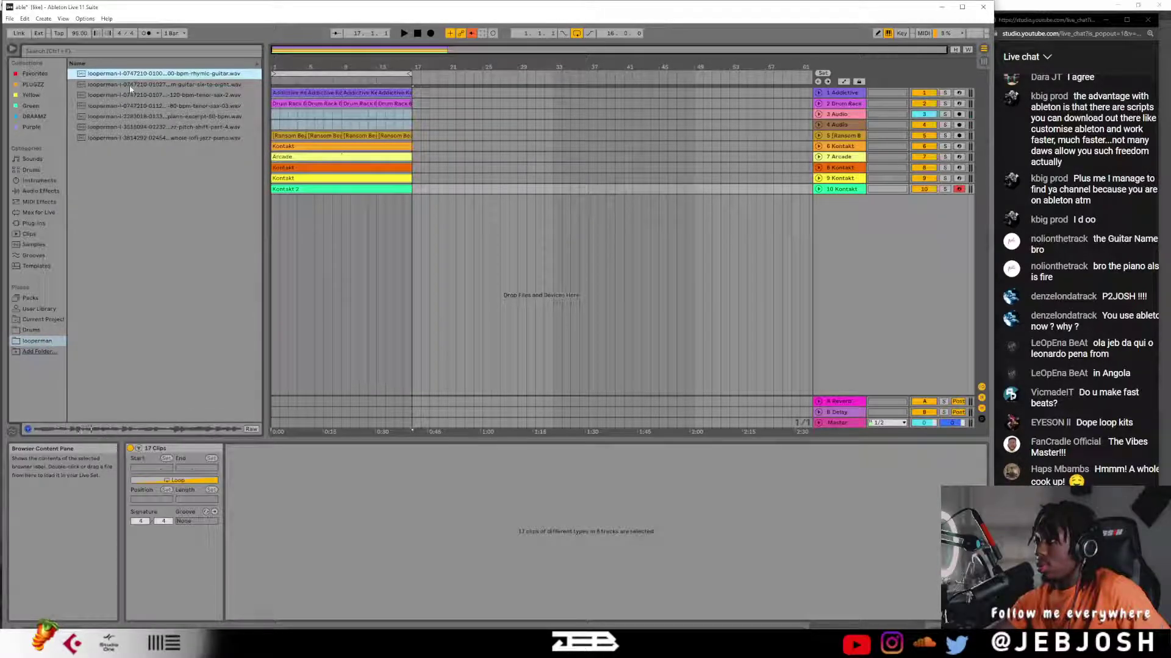
- Move all existing arrangement clips so they start at bar 17
click(324, 190)
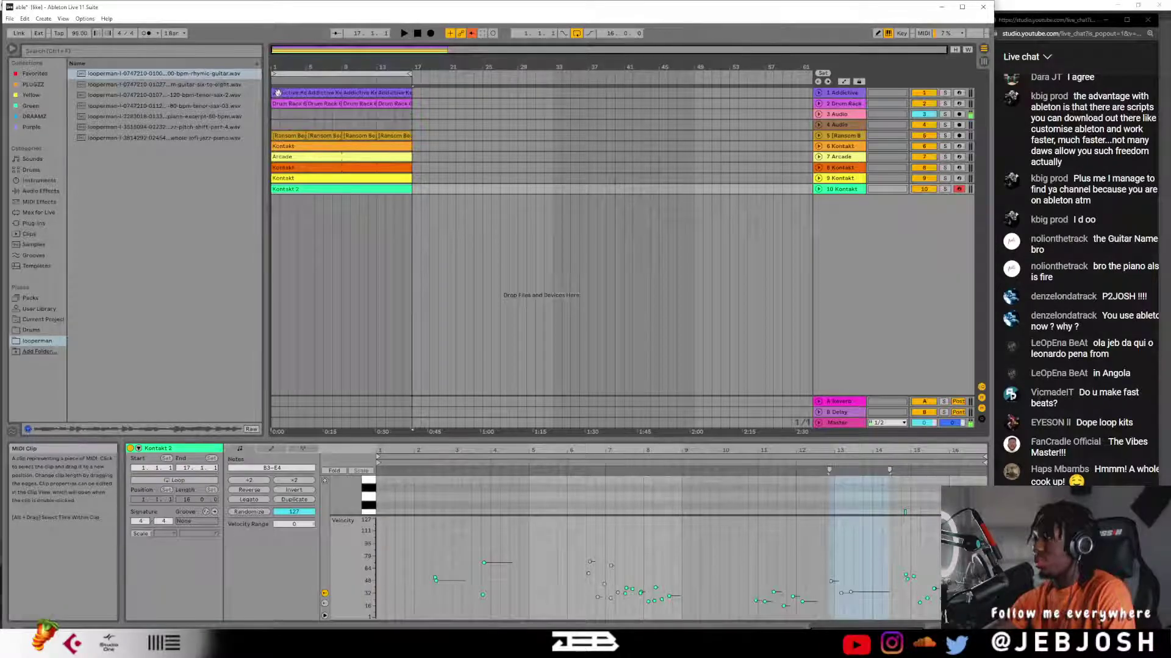
key(ctrl+a)
key(ctrl+d)
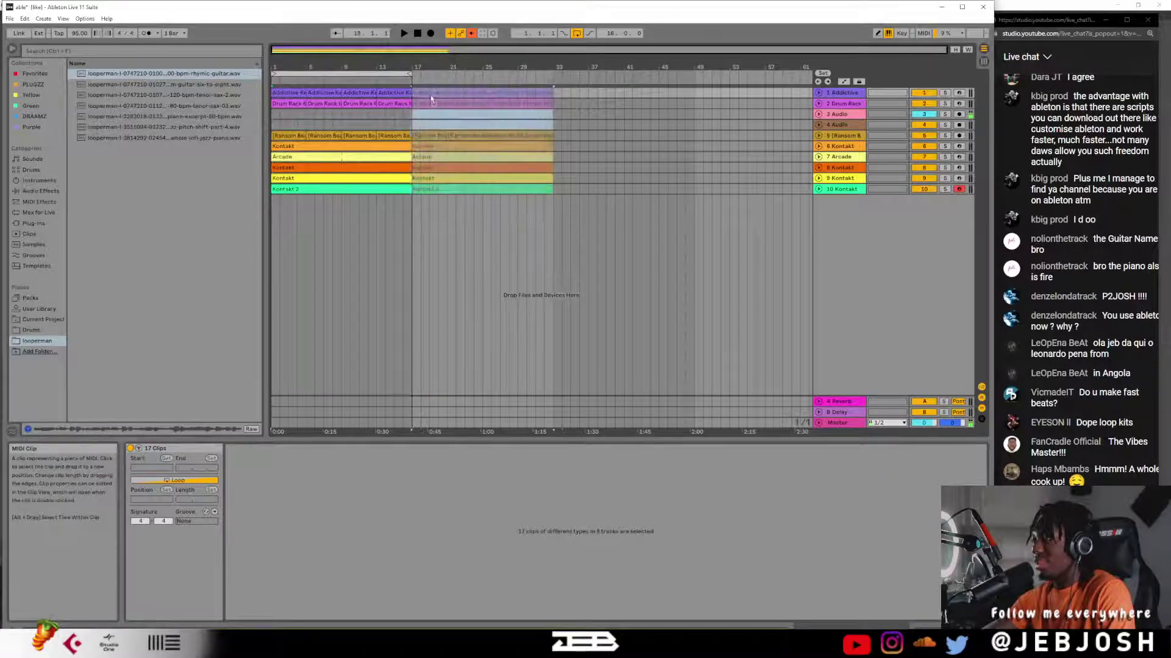
drag(430, 99, 428, 96)
- Place the 100 bpm rhymic guitar loop on a new audio track at bar 1, play it and turn on the metronome
drag(90, 75, 279, 220)
key(space)
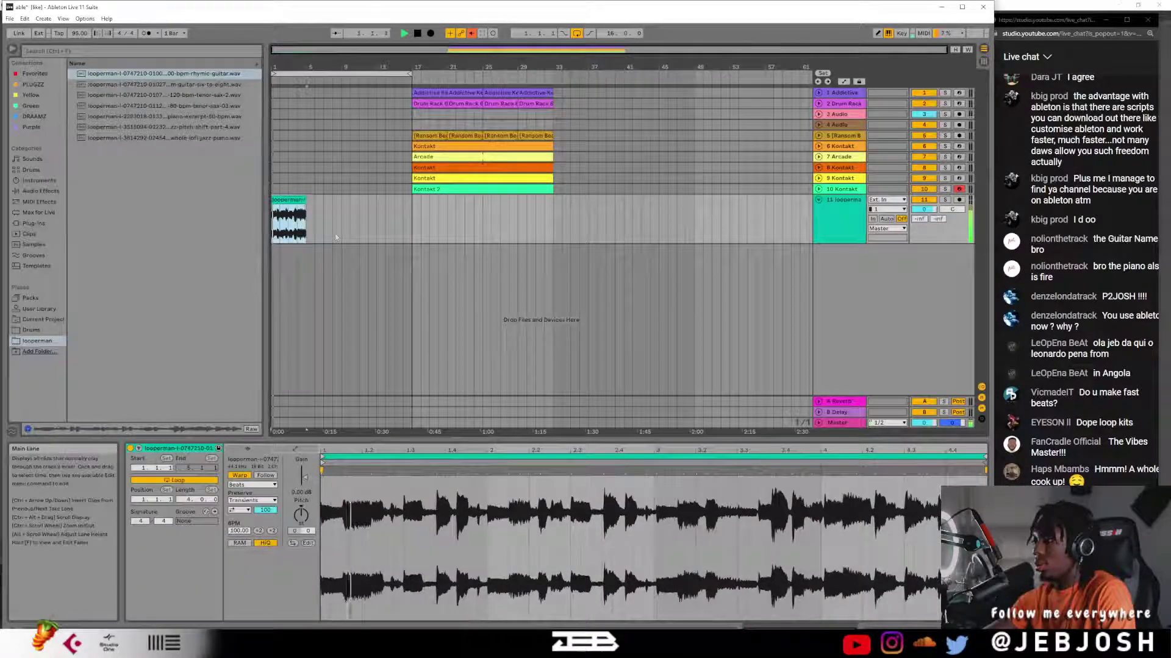
click(147, 35)
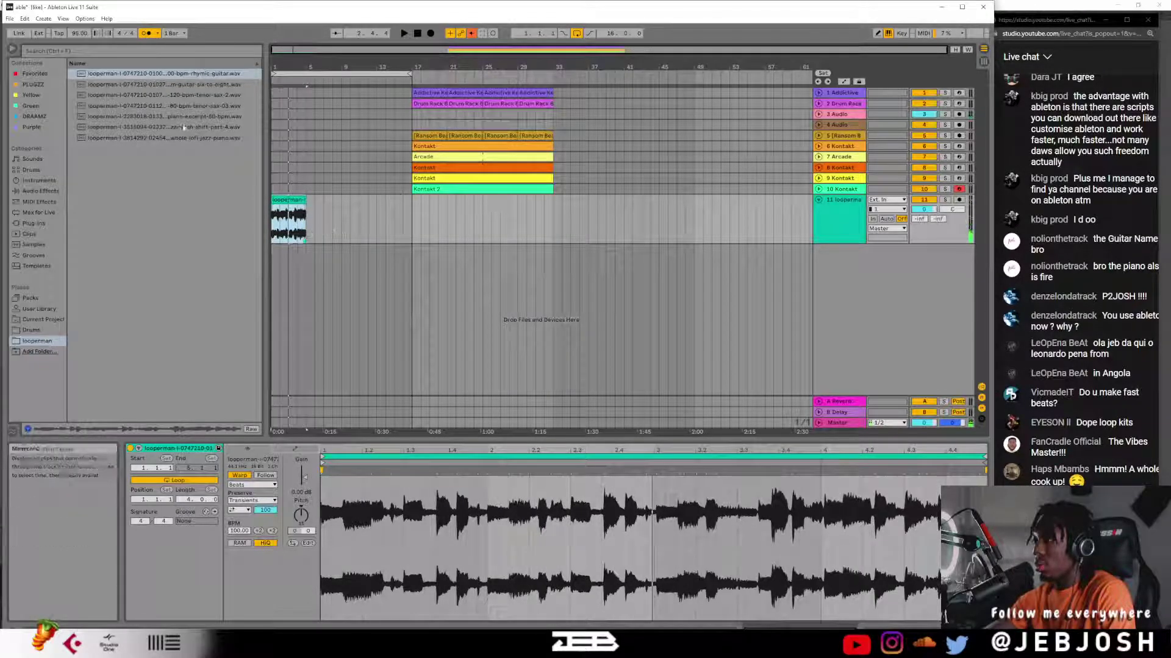
- Place the 80 bpm tenor sax 03 loop on a new audio track at bar 1 and lower that track's volume
click(197, 107)
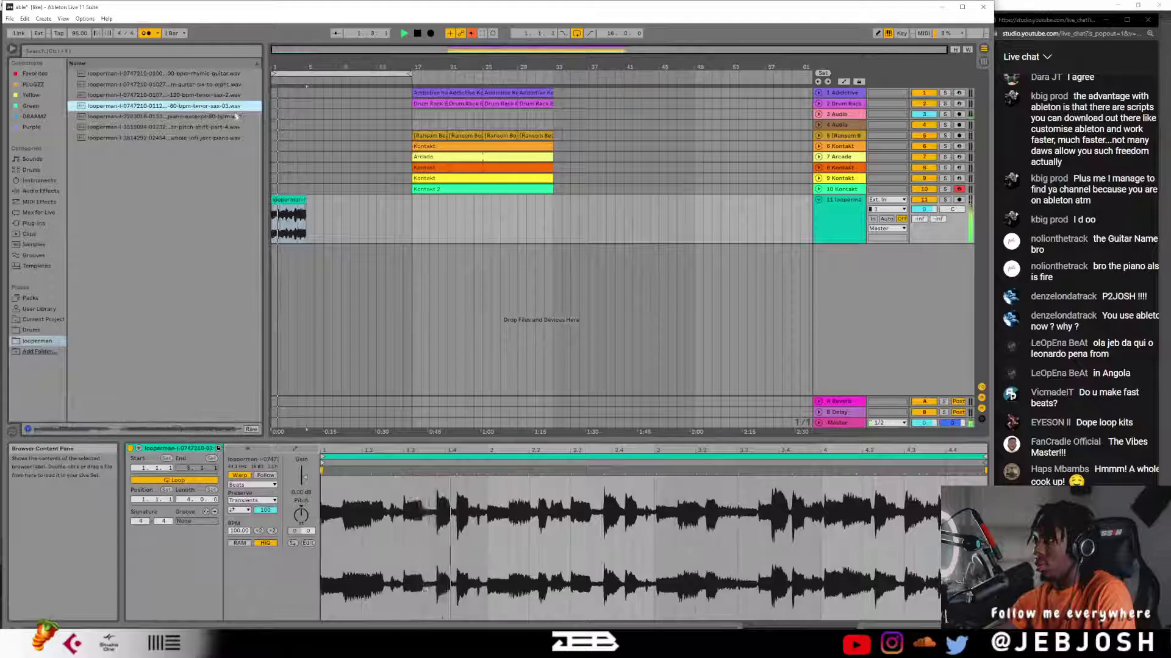
drag(197, 108, 278, 264)
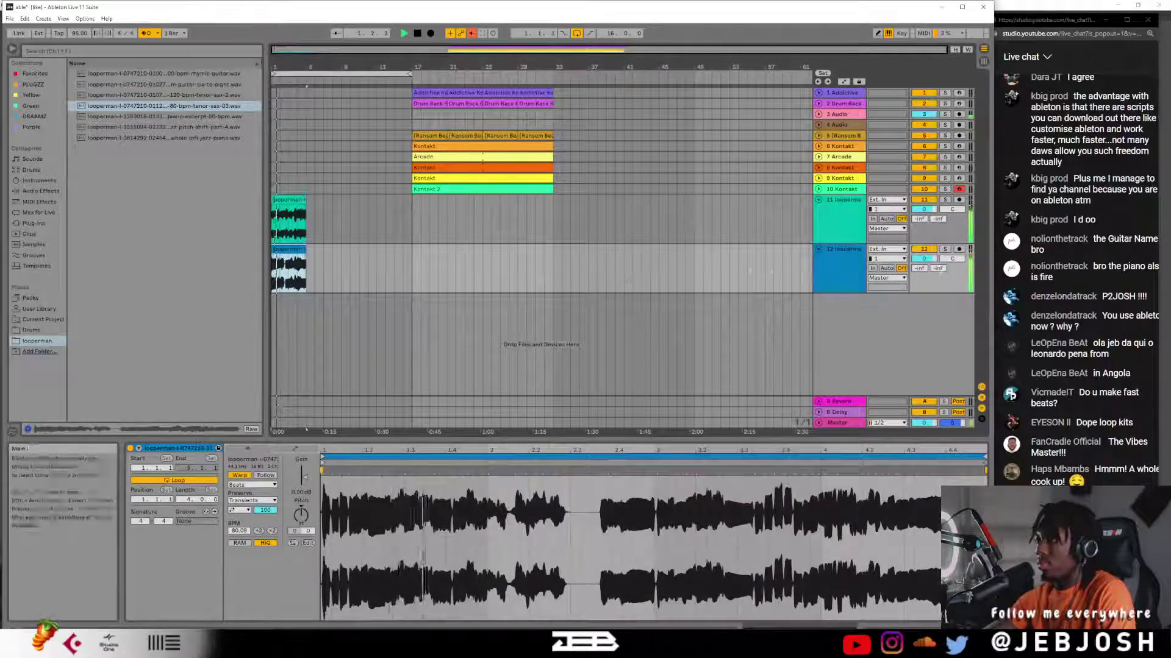
drag(924, 258, 923, 269)
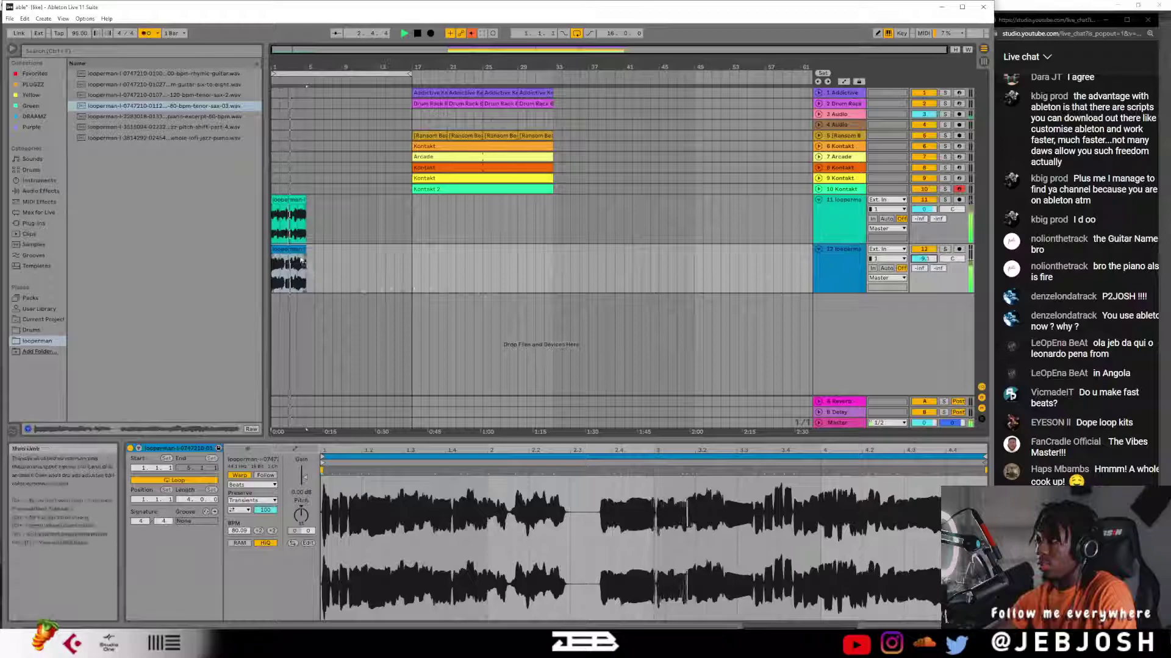
- Duplicate the tenor sax clip to bar 5 and restart playback from the beginning
scroll(320, 247, up, 4)
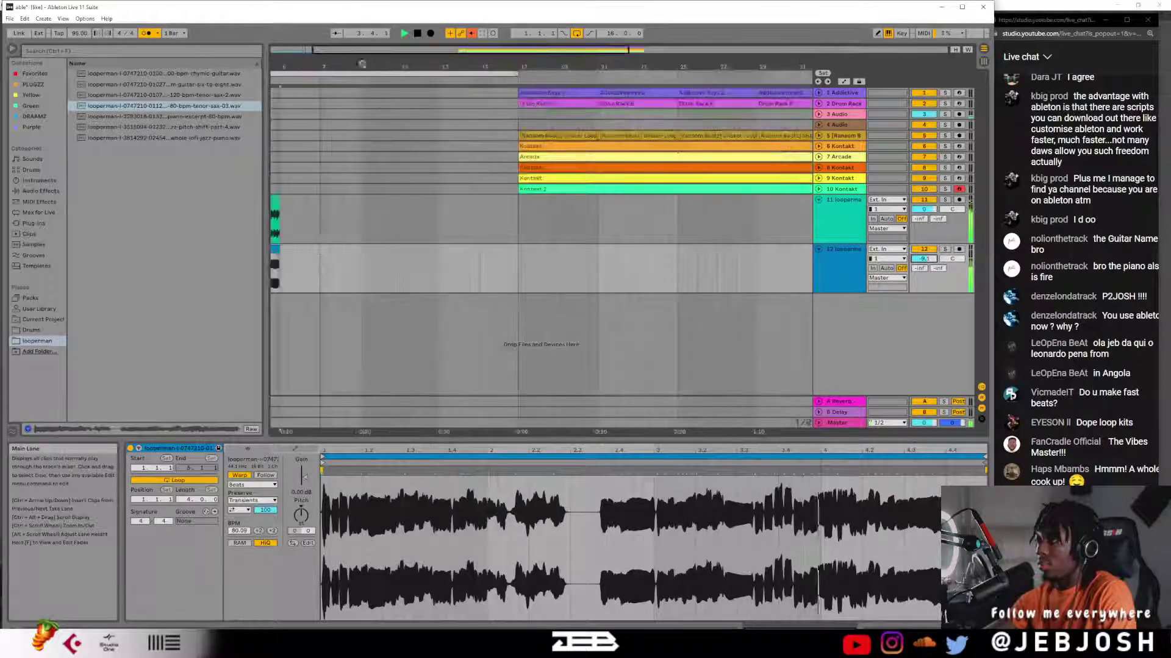
scroll(542, 244, left, 3)
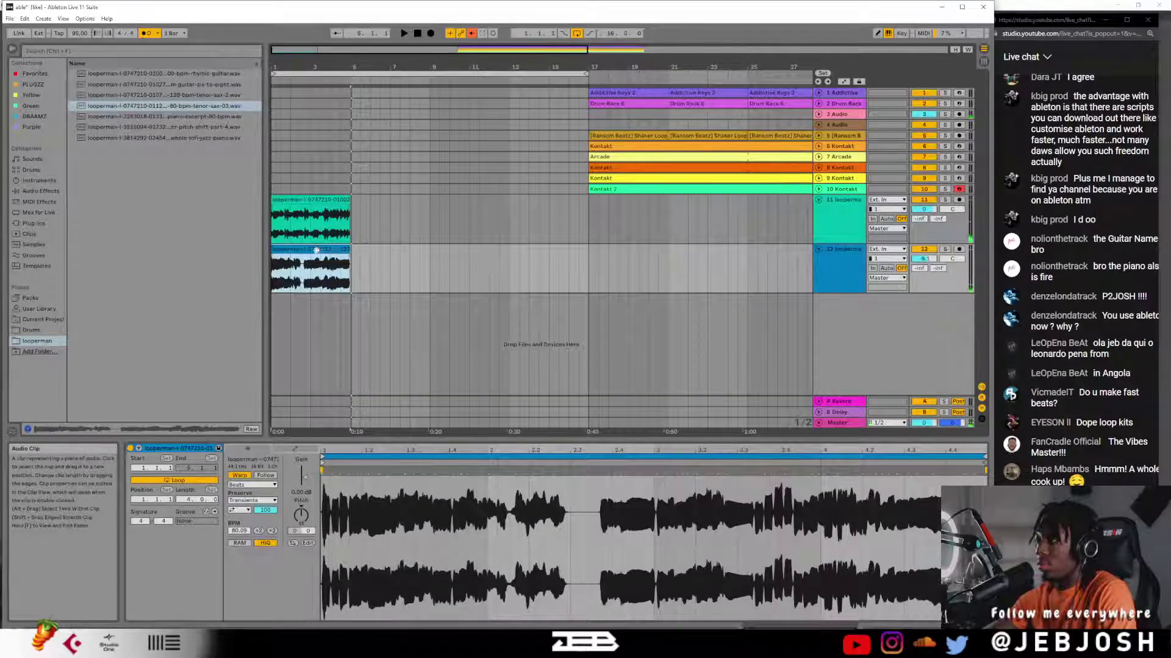
key(ctrl+d)
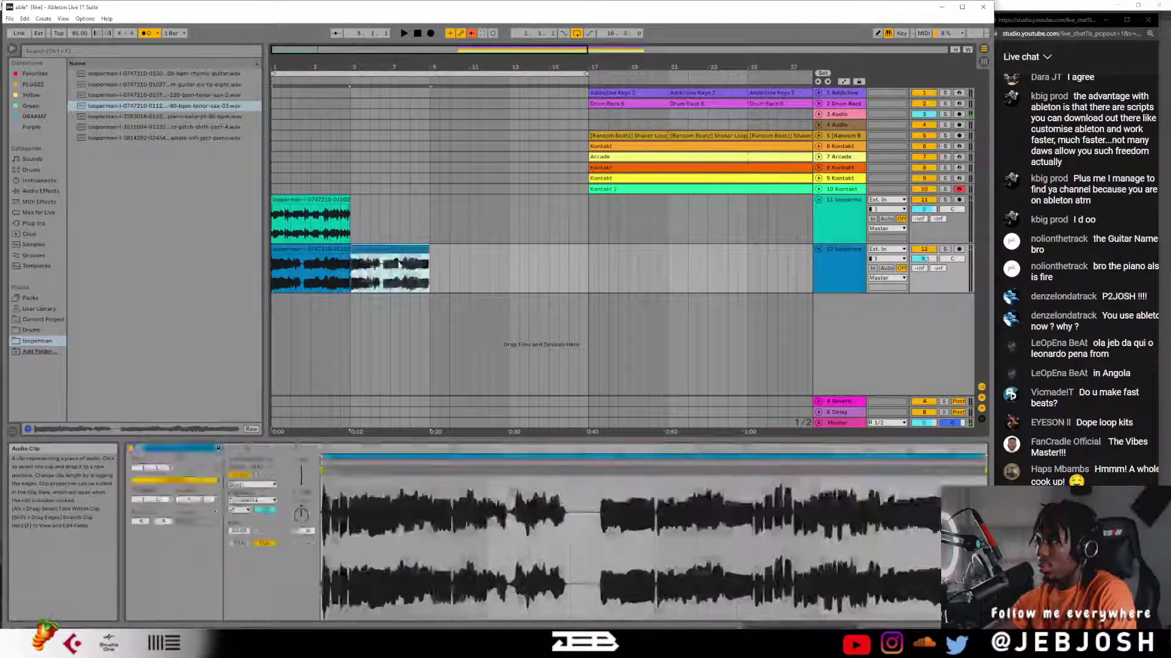
key(space)
click(417, 34)
key(space)
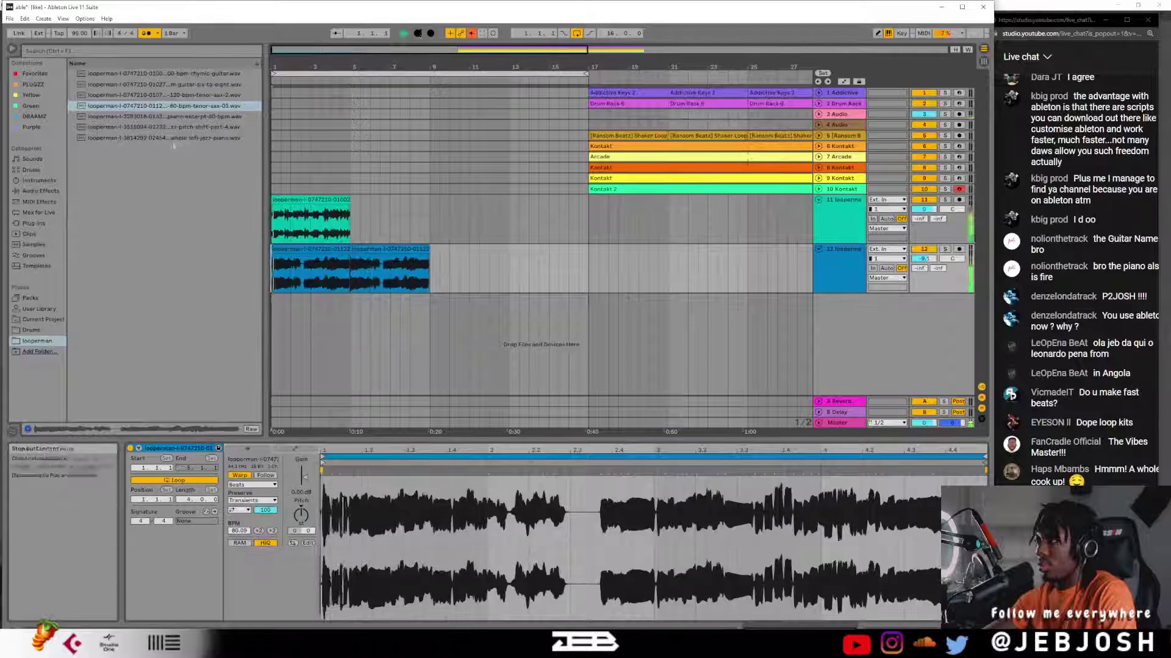
- Try the 120 bpm tenor sax 2 loop on a new track from bar 5 and delete its clip
drag(194, 96, 352, 324)
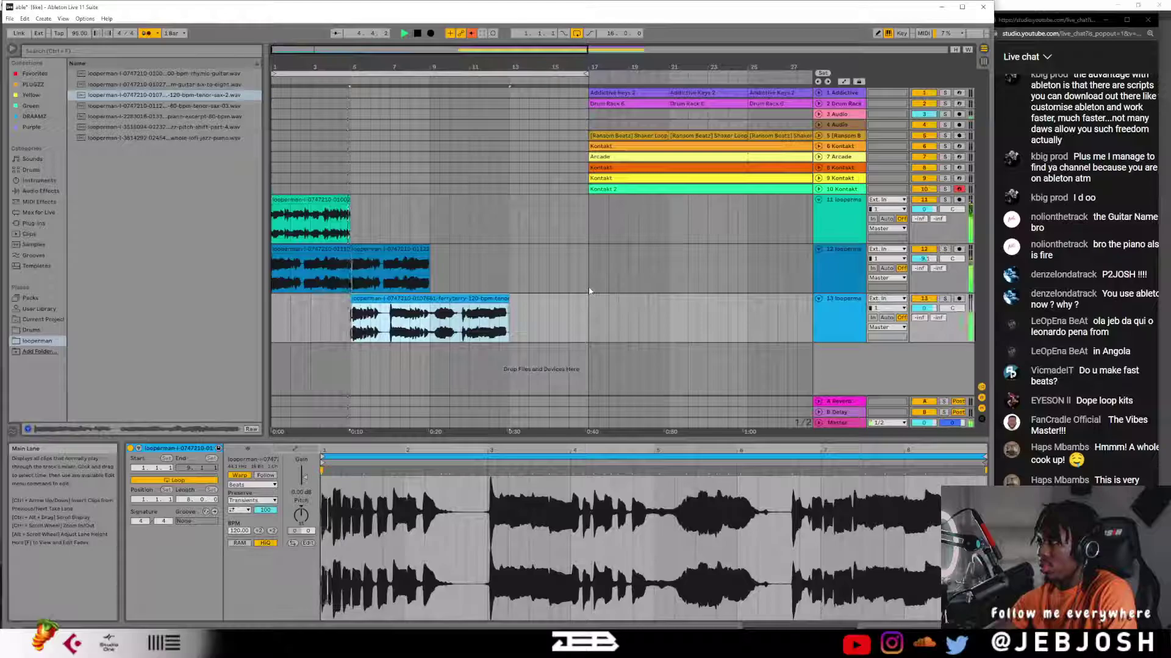
key(space)
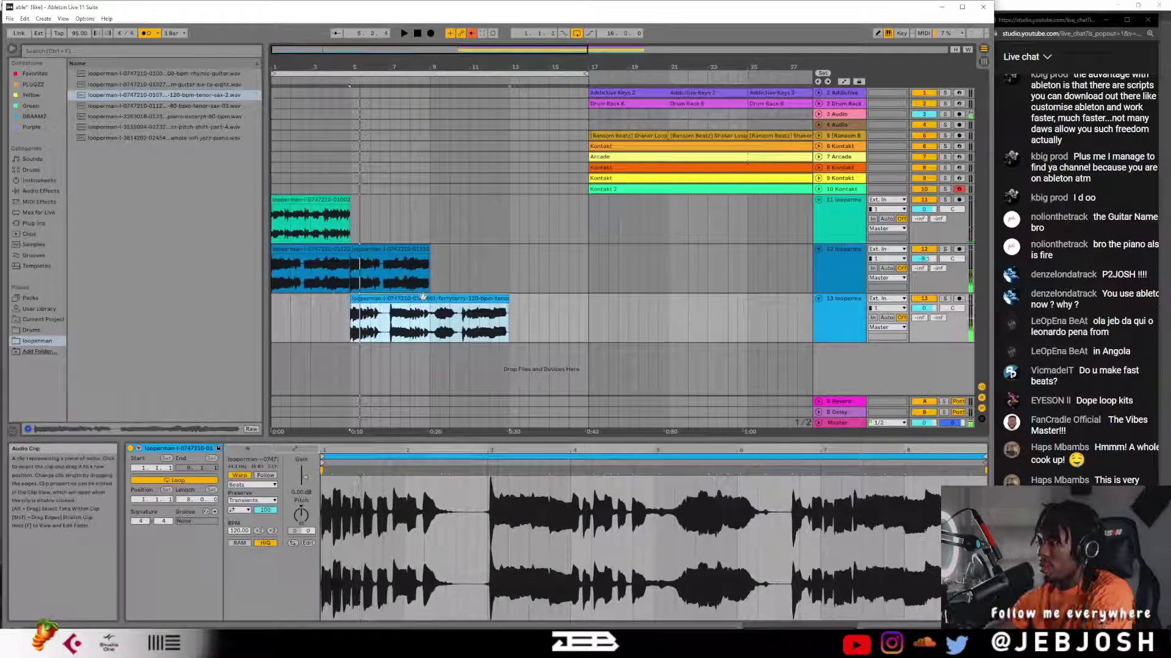
key(Delete)
- Place the 80 bpm piano excerpt loop on track 13 at bar 5 and play the arrangement
click(195, 117)
drag(195, 122, 352, 323)
key(space)
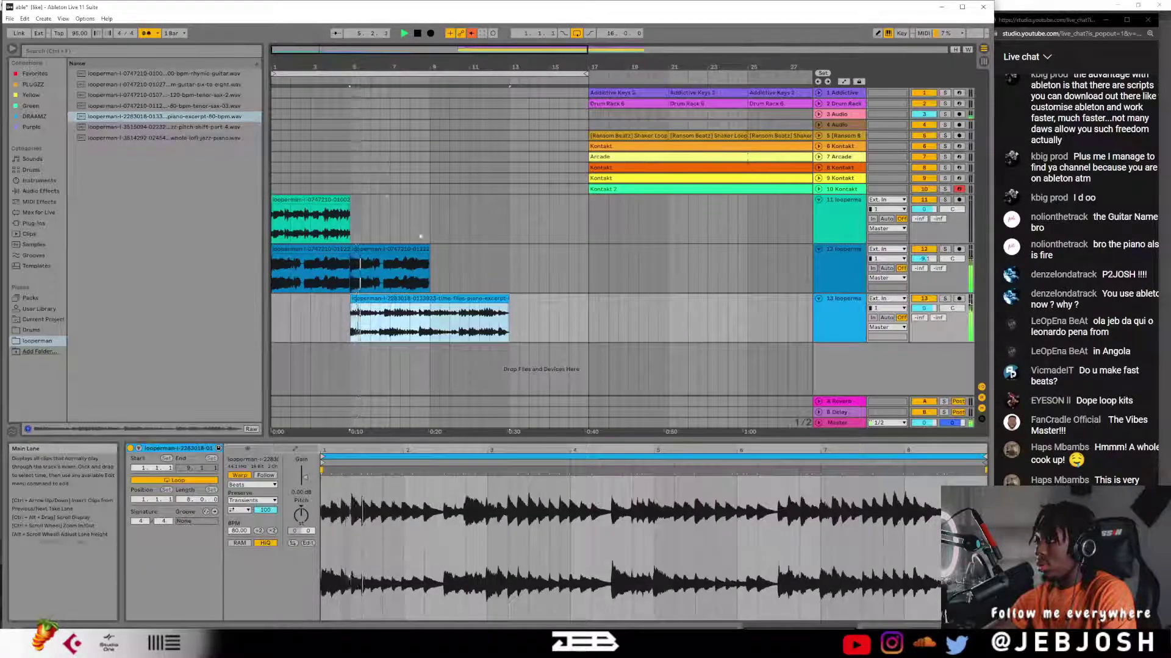
- Copy the rhythmic guitar clip on track 11 from bar 1 to bar 9 and audition the pitch-shift part 4 loop
click(401, 253)
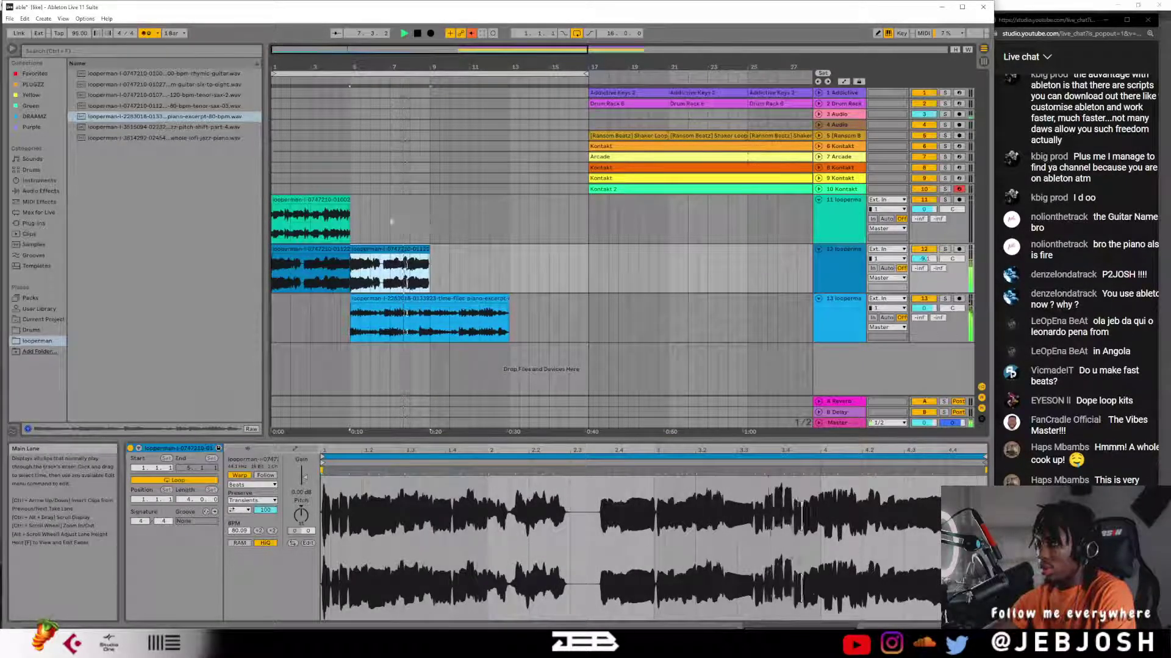
click(311, 200)
mouse_move(310, 201)
mouse_down()
mouse_move(431, 201)
mouse_move(473, 225)
mouse_move(299, 190)
mouse_move(294, 202)
mouse_up()
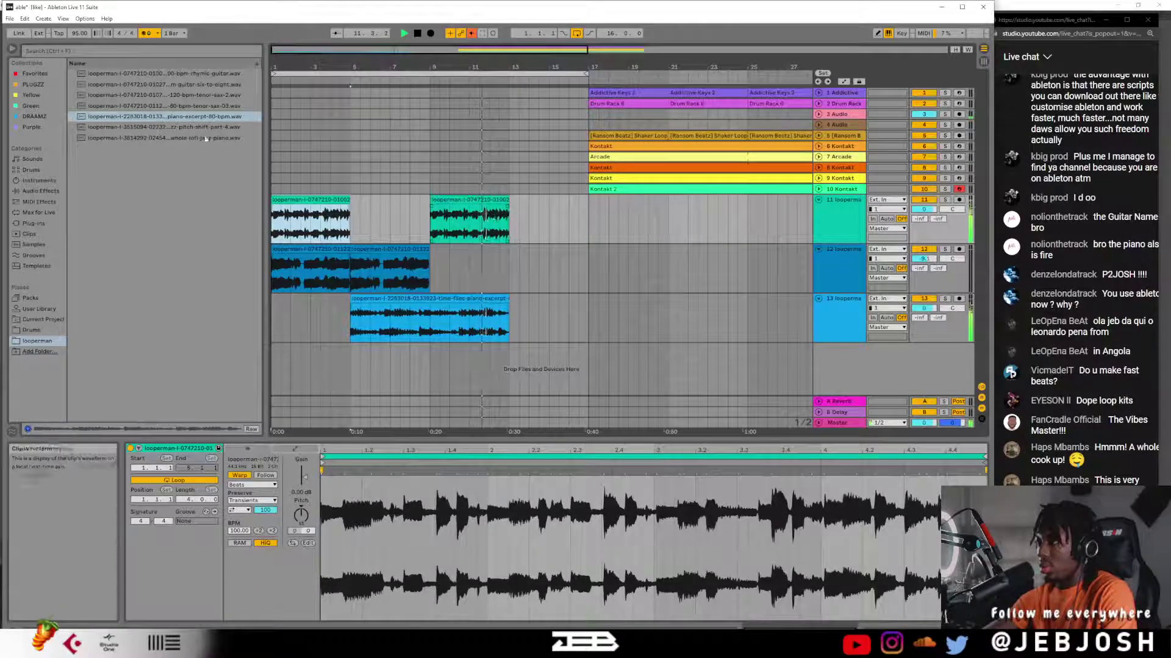
drag(198, 126, 154, 129)
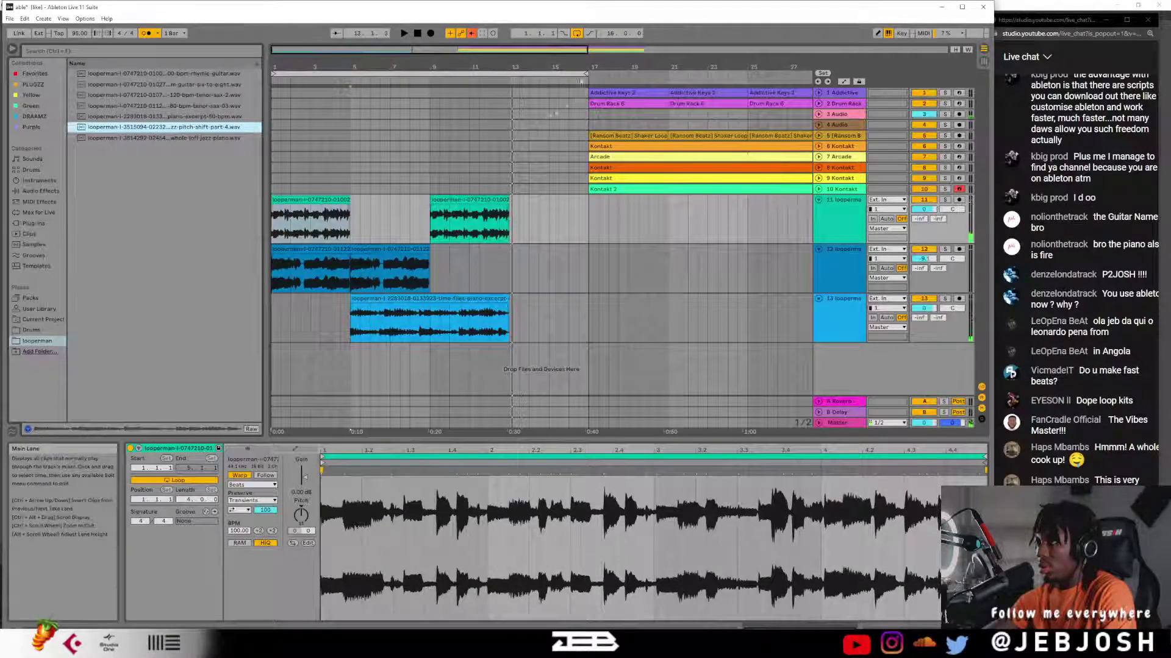
- Shorten the arrangement loop to 12 bars, ending at bar 13, and restart playback from bar 1
drag(584, 74, 509, 76)
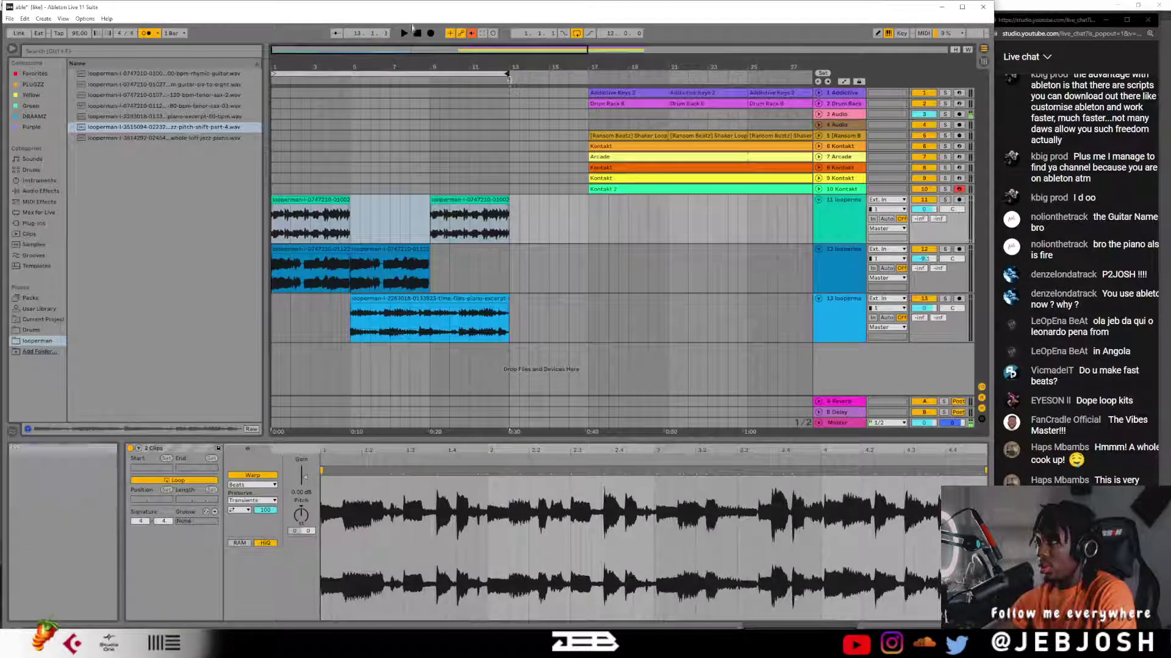
click(418, 33)
key(space)
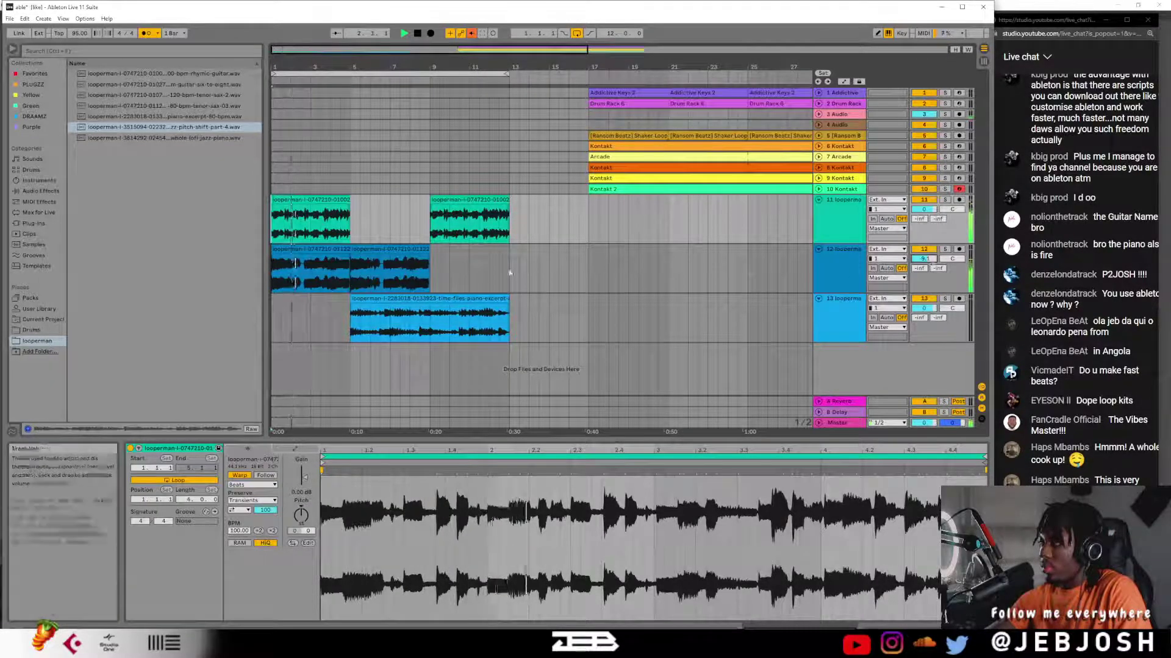
- Copy the bar 1 guitar and tenor sax clips on tracks 11 and 12 together to bar 13
click(322, 250)
shift+click(323, 251)
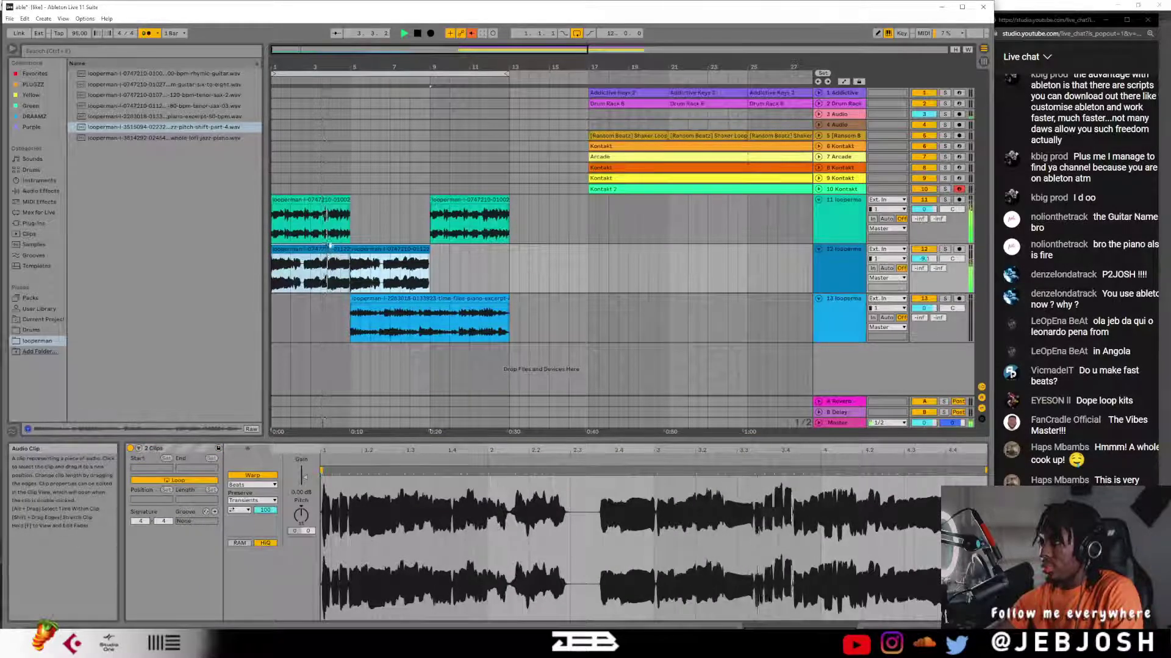
key(space)
click(330, 250)
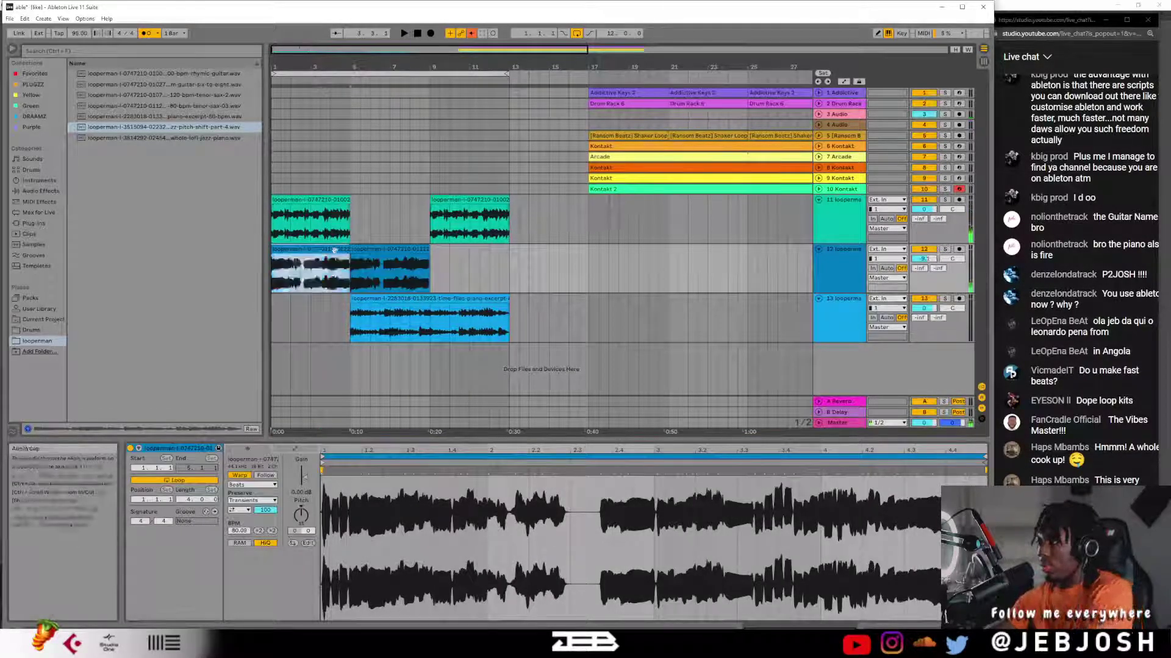
shift+click(313, 200)
drag(312, 200, 551, 202)
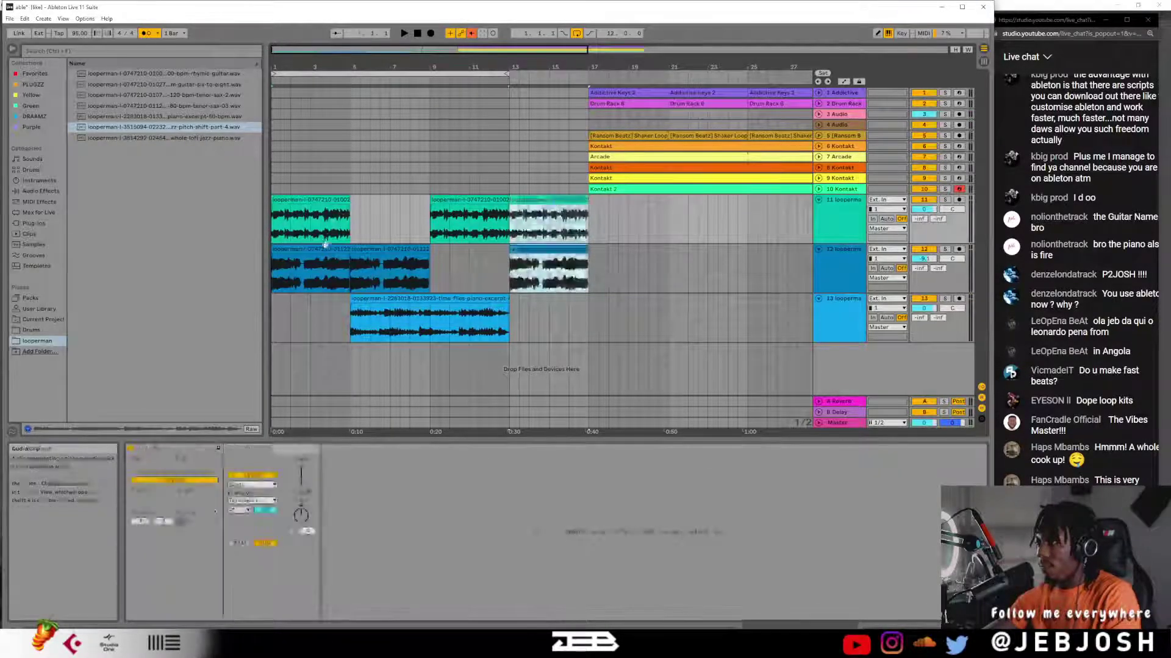
- Delete the tenor sax clip at bar 1 on track 12 and play the arrangement from the start
click(325, 248)
key(Delete)
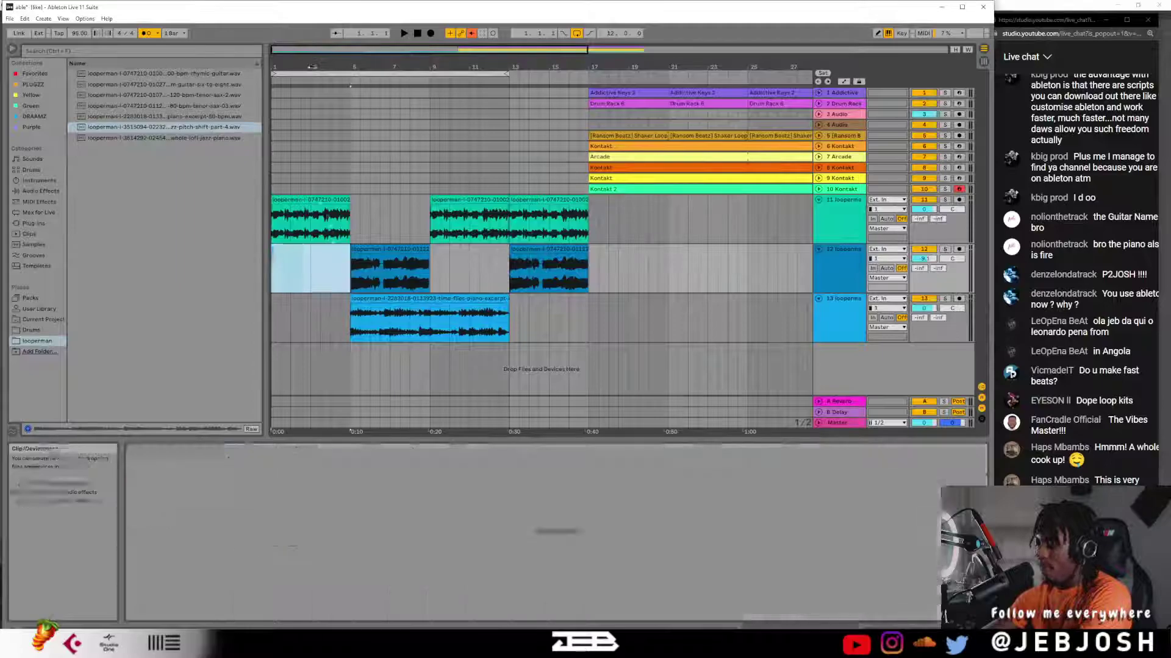
click(406, 34)
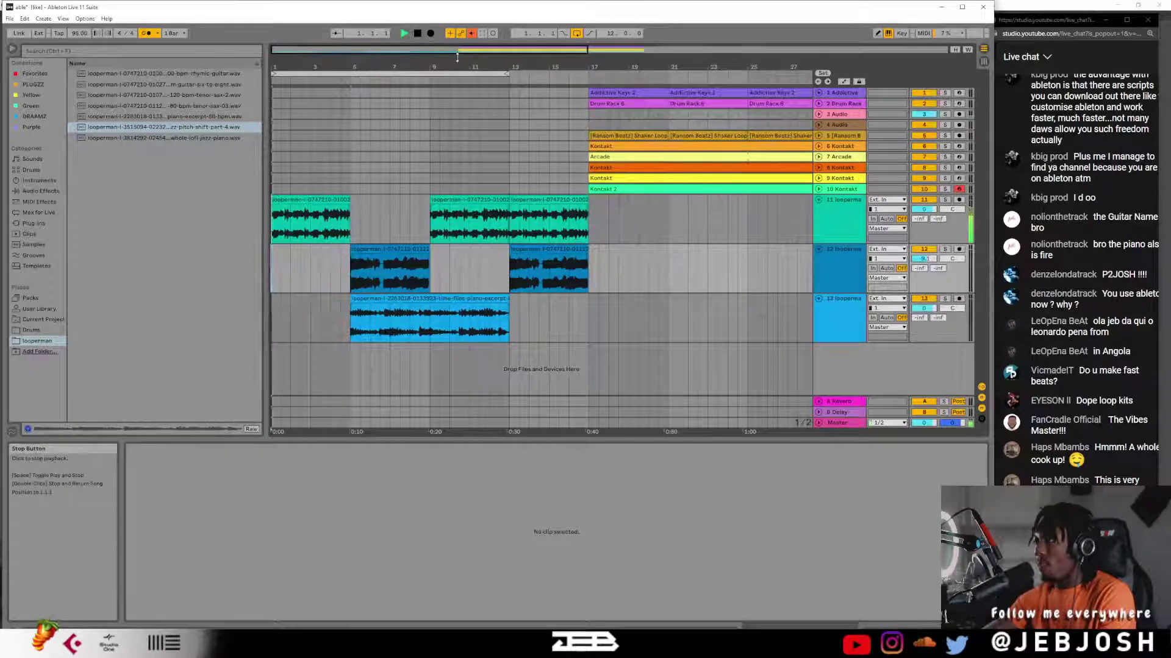
- Copy the Addictive Keys clips from bar 17 to bars 1 through 13 on track 1 and restart playback
drag(619, 93, 453, 96)
click(612, 93)
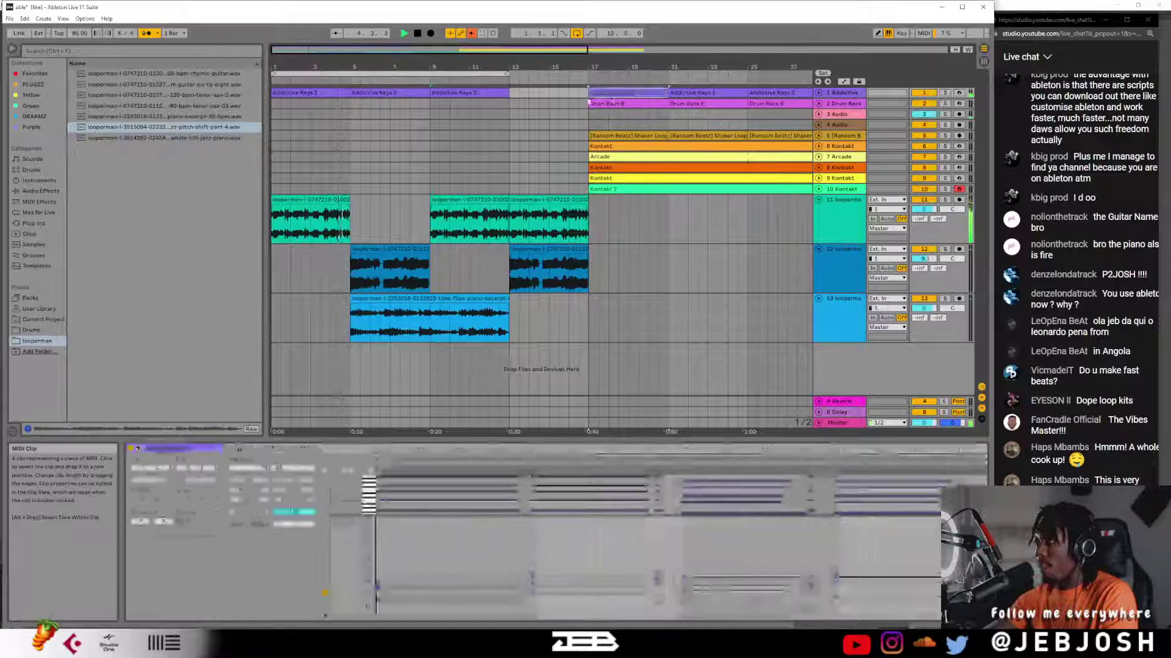
click(417, 33)
key(space)
- Lower track 11's volume to -4.5 dB and track 13's to about -11 dB during playback
click(848, 268)
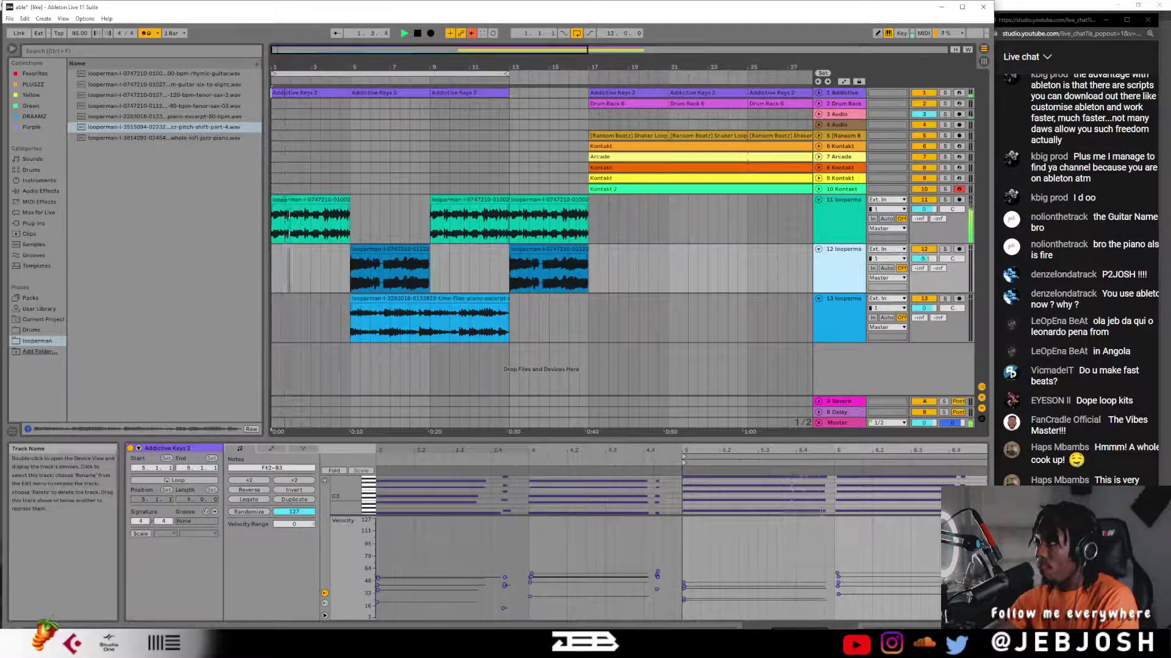
drag(933, 209, 933, 211)
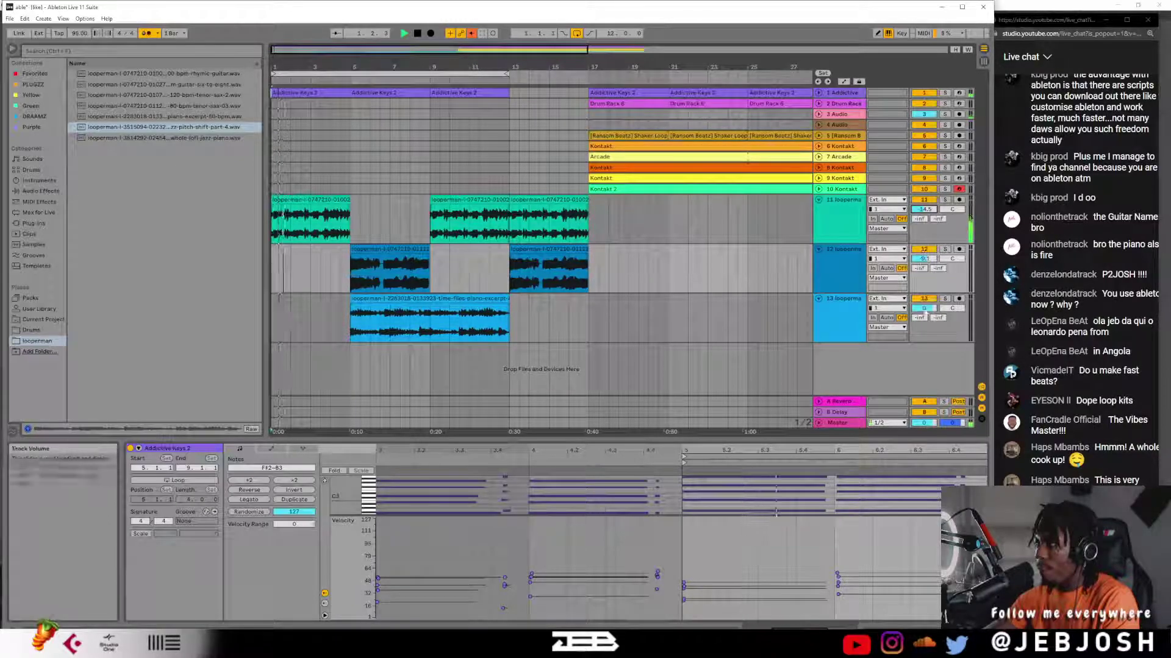
drag(924, 308, 924, 334)
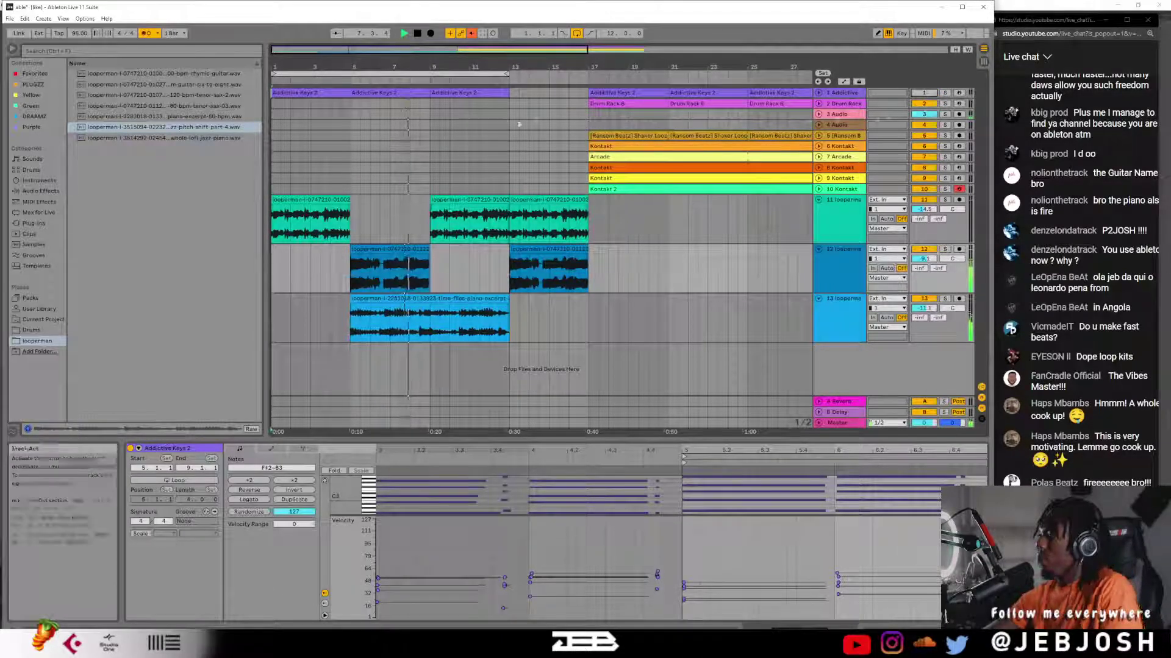
key(space)
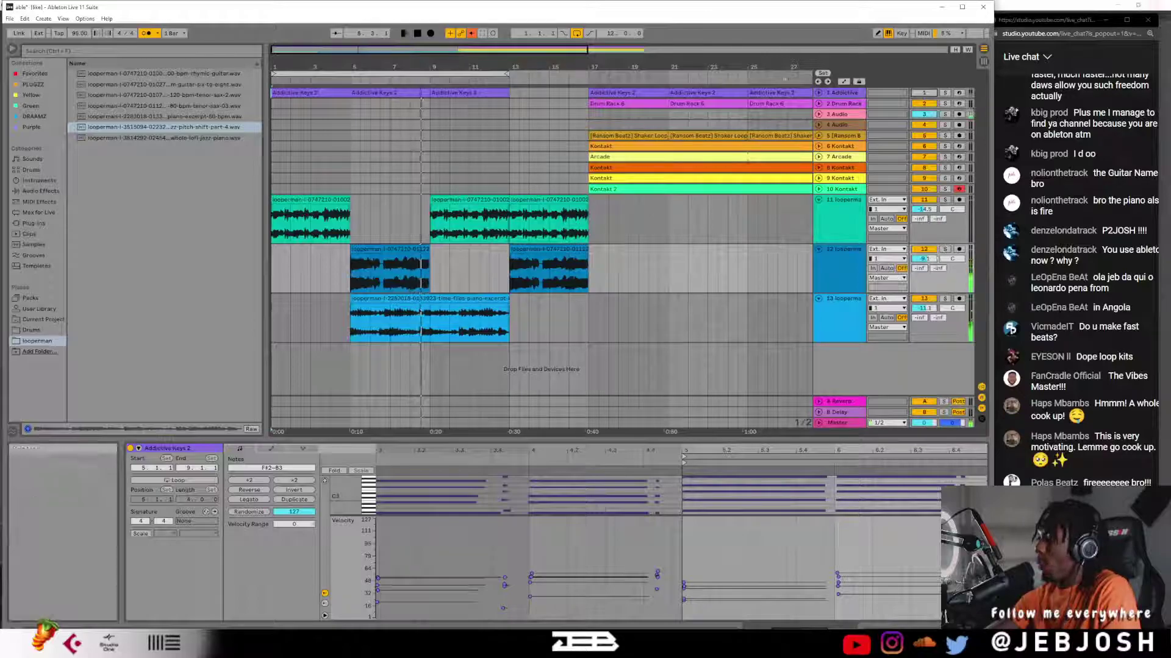
- Try the piano excerpt clip on track 13 at bar 17 against the existing beat and delete it
drag(386, 315, 600, 177)
click(588, 81)
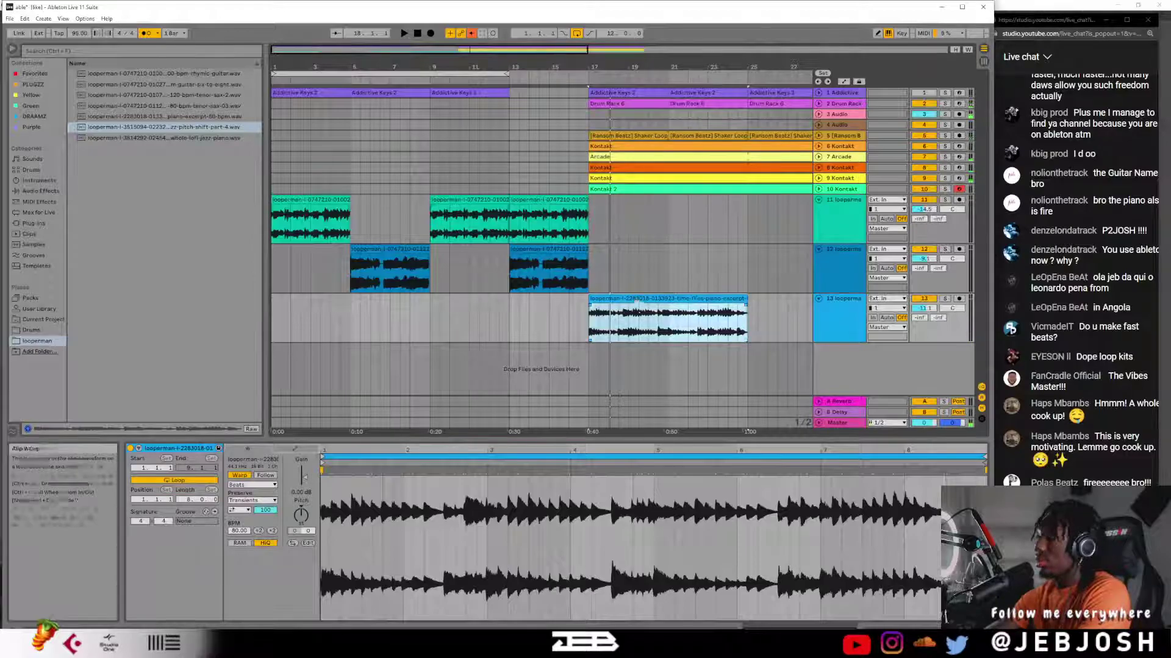
key(Delete)
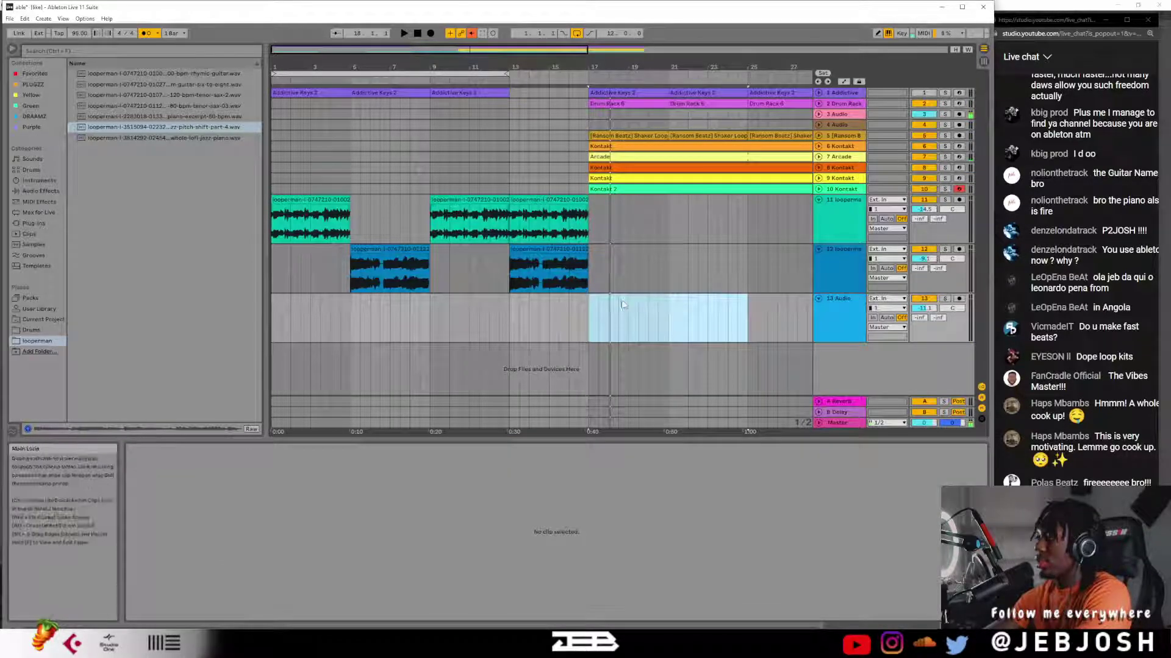
- Try a duplicate of the bar 13 guitar clip at bar 17 on track 11 and delete it
click(562, 201)
key(ctrl+d)
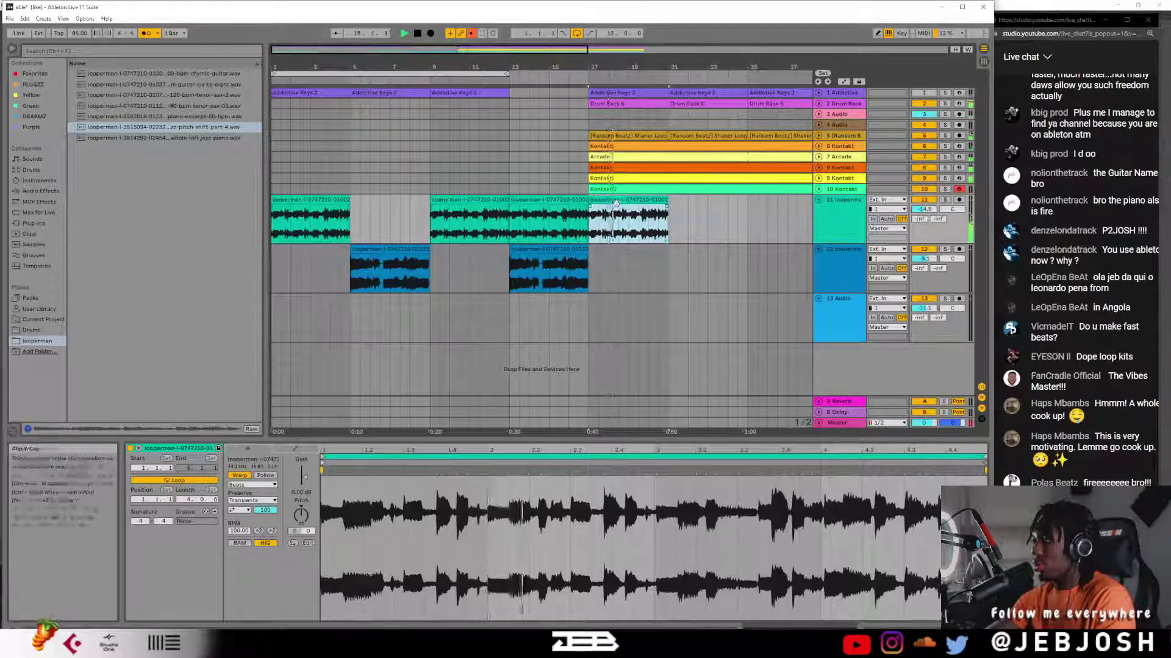
key(Delete)
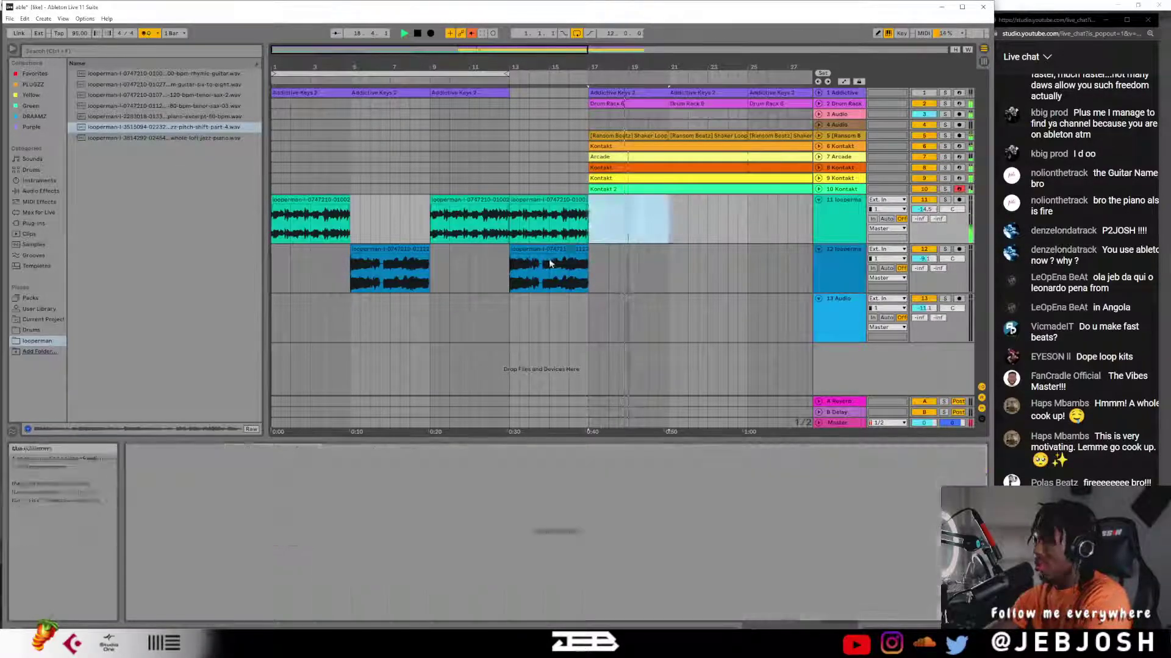
- Move the guitar and tenor sax clips on tracks 11 and 12 from bar 13 to bar 17
shift+click(540, 250)
key(space)
mouse_move(540, 251)
mouse_down()
mouse_move(610, 237)
mouse_move(619, 249)
mouse_up()
- Delete the guitar clip at bar 17, audition the tenor sax clip with the beat and delete it too
click(618, 209)
click(618, 200)
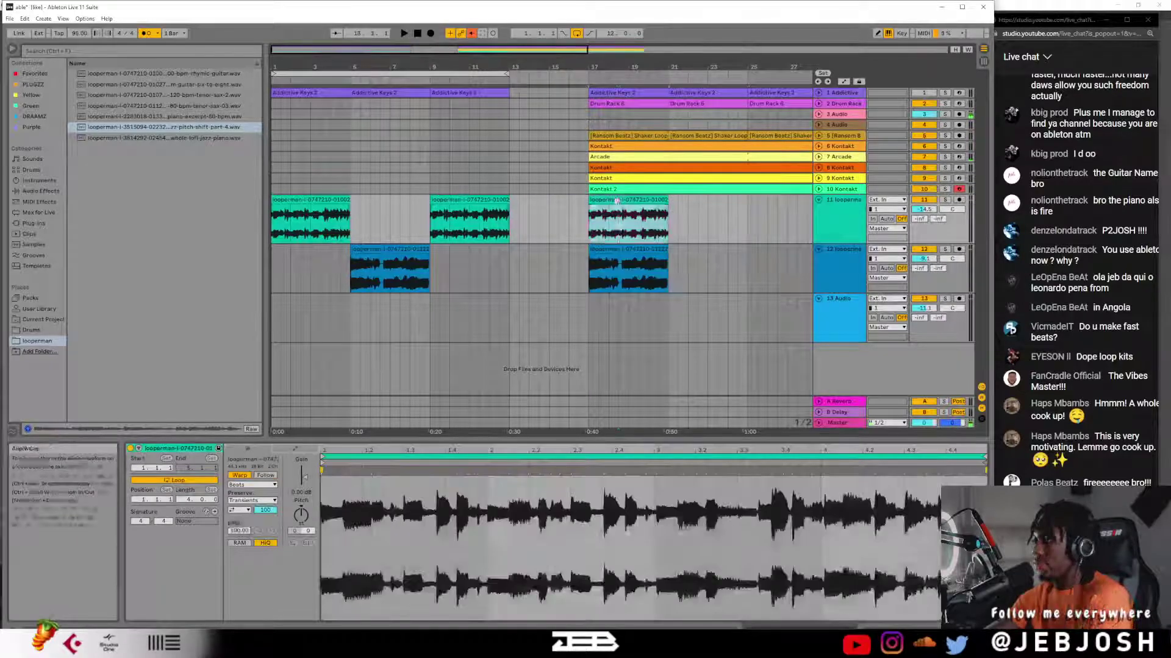
key(Delete)
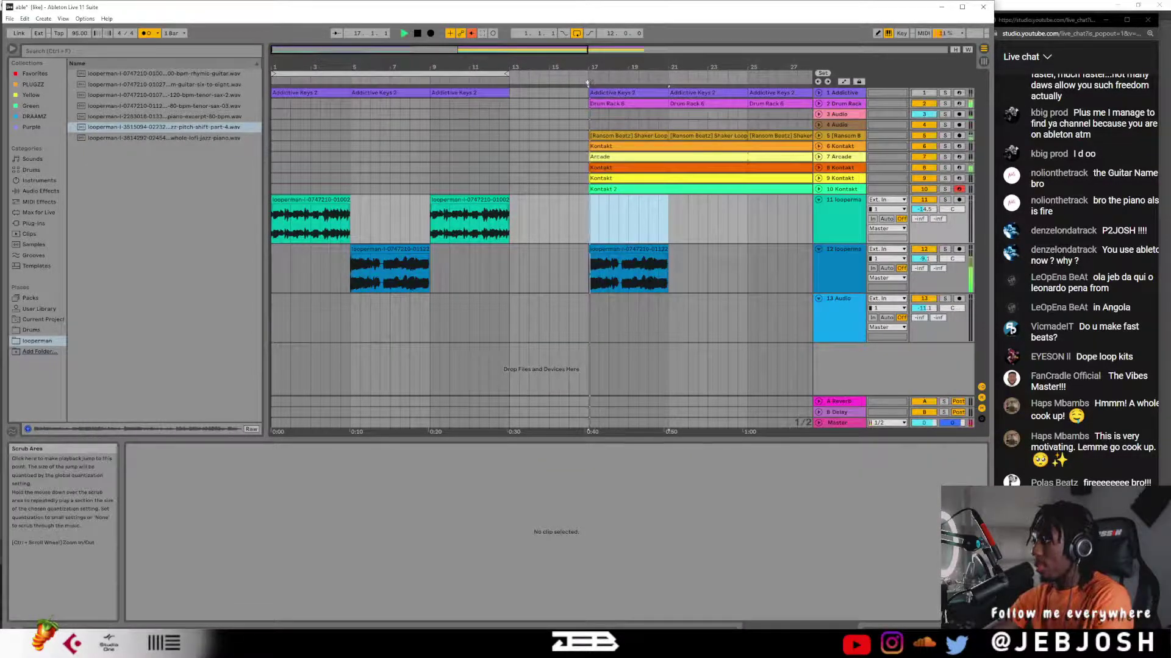
click(635, 259)
key(Delete)
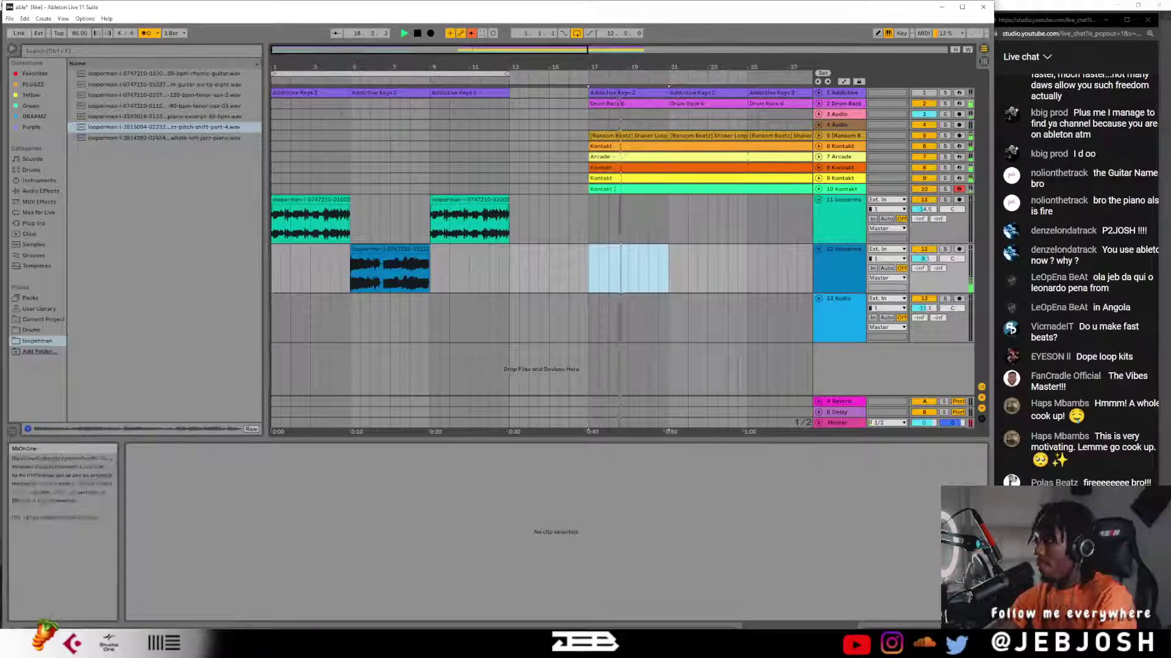
key(space)
- Delete all remaining clips before bar 17, including the leftover pieces on tracks 1 and 11
drag(499, 290, 272, 88)
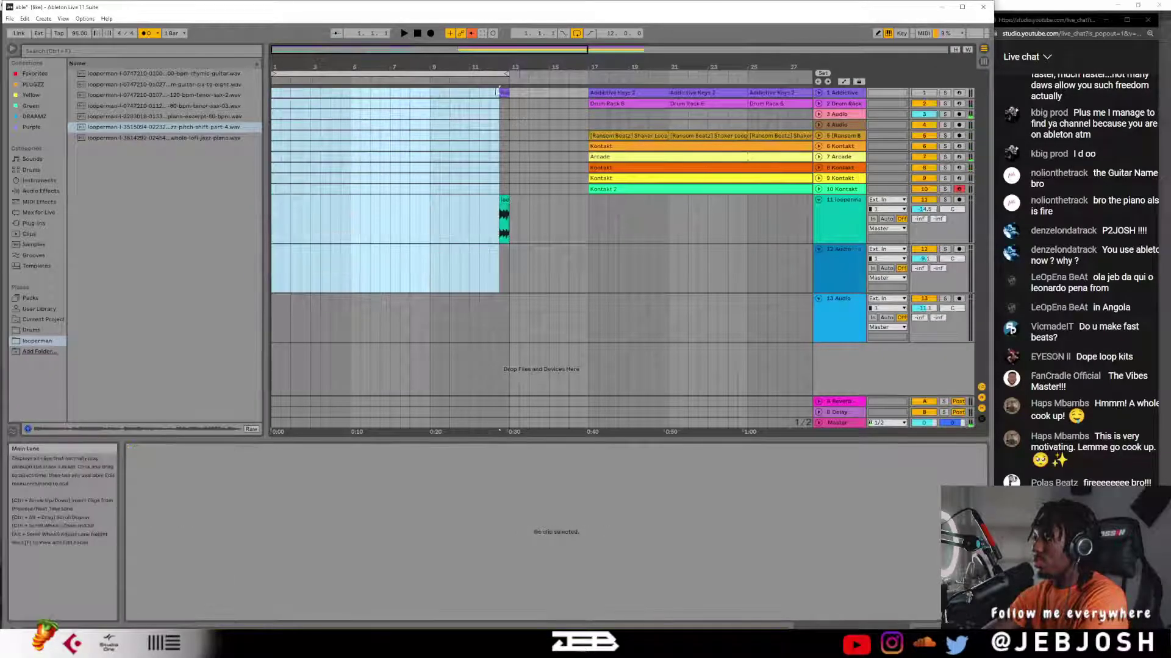
key(Delete)
click(504, 220)
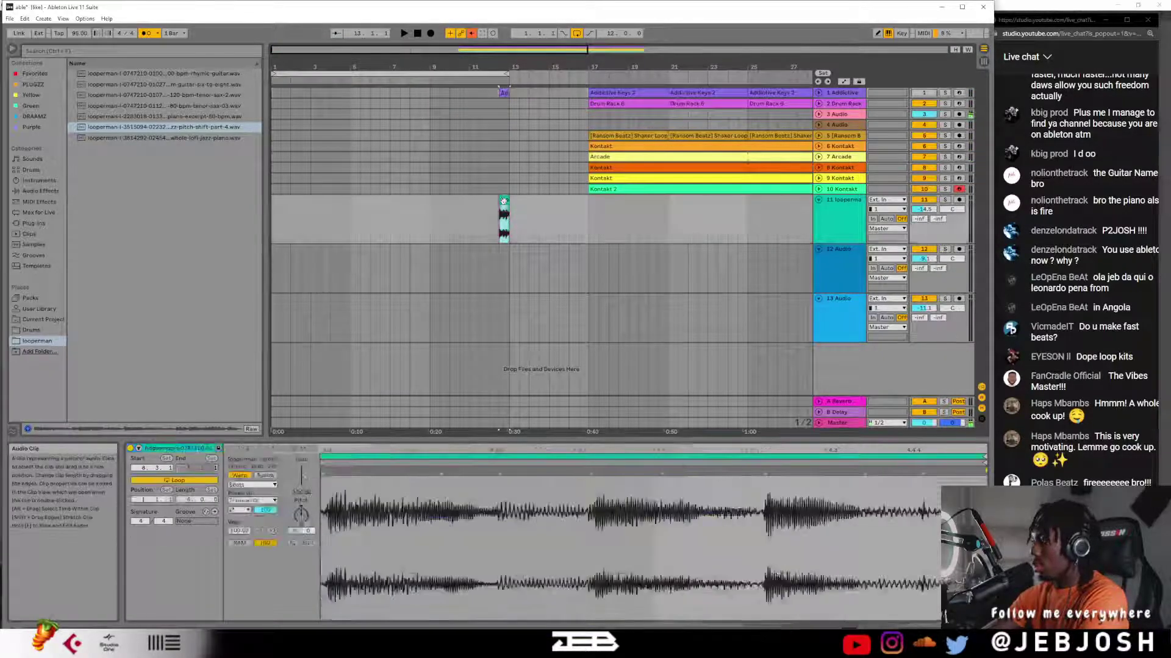
key(Delete)
click(504, 93)
key(Delete)
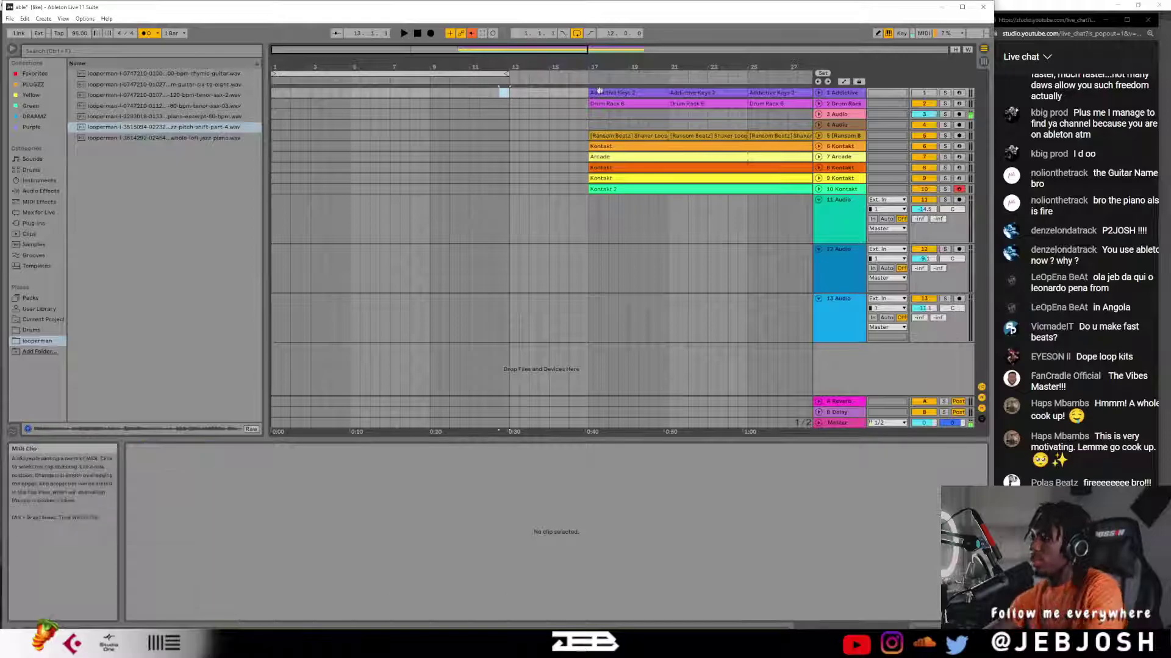
- Save the current Live Set
scroll(527, 197, down, 3)
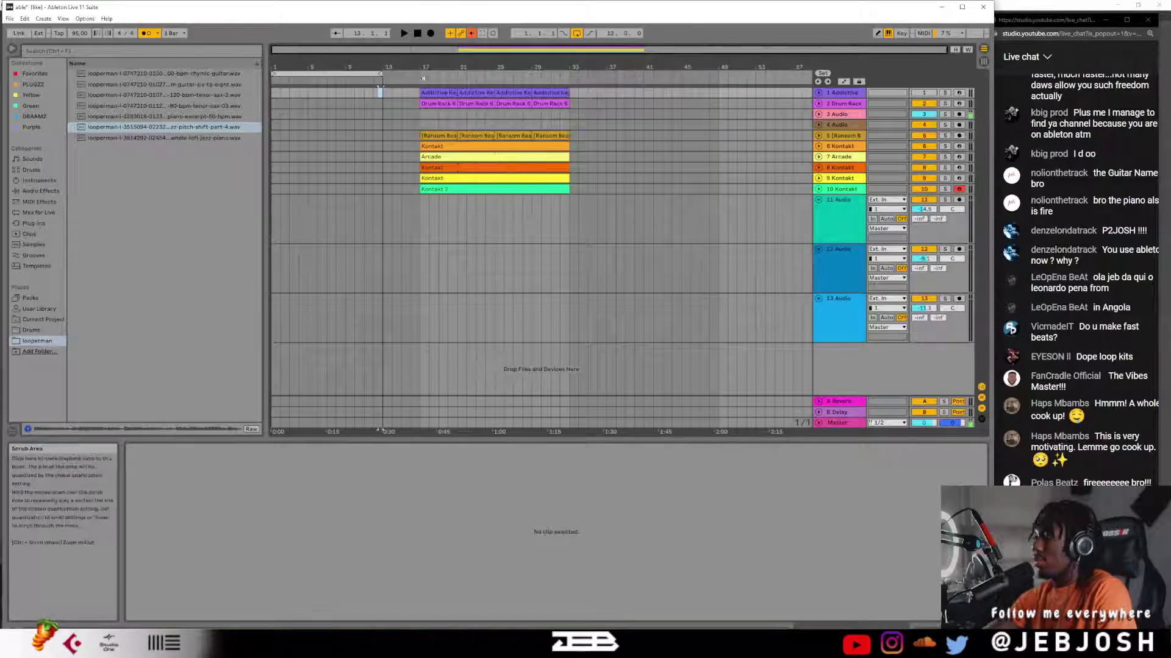
click(9, 17)
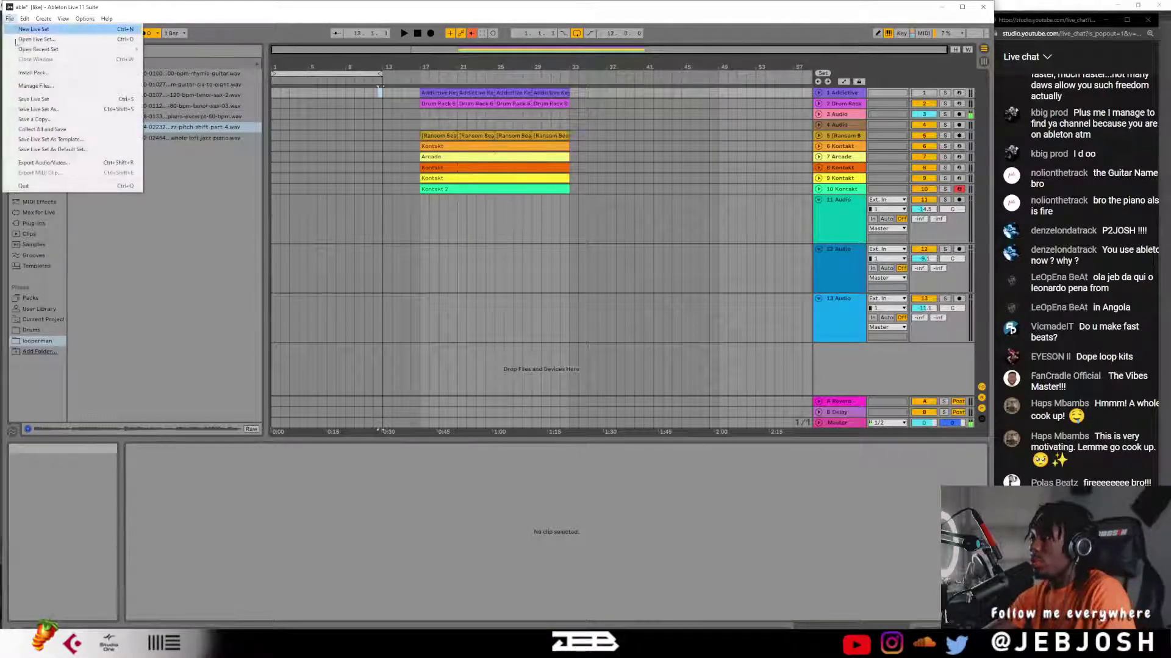
click(33, 99)
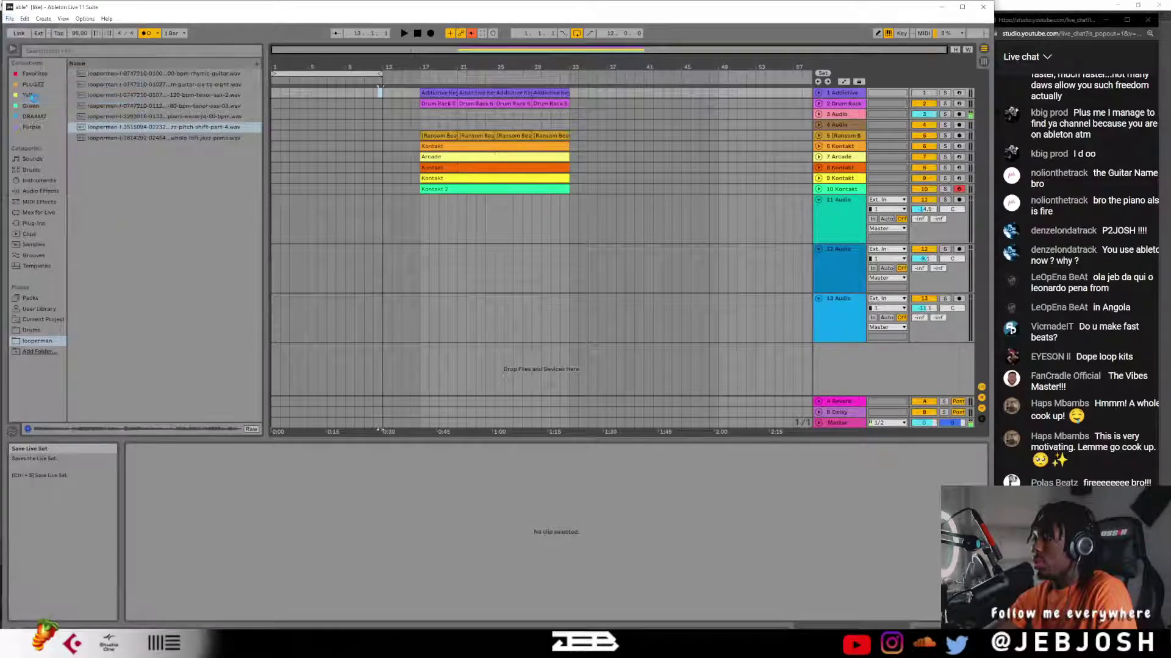
click(85, 19)
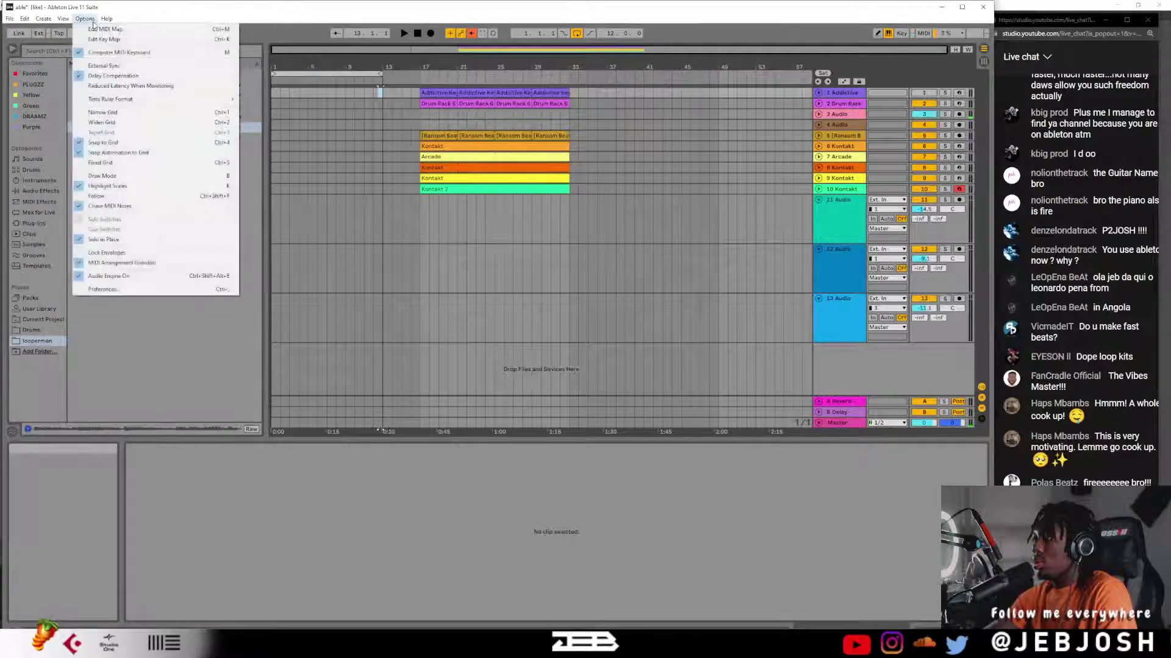
mouse_move(7, 20)
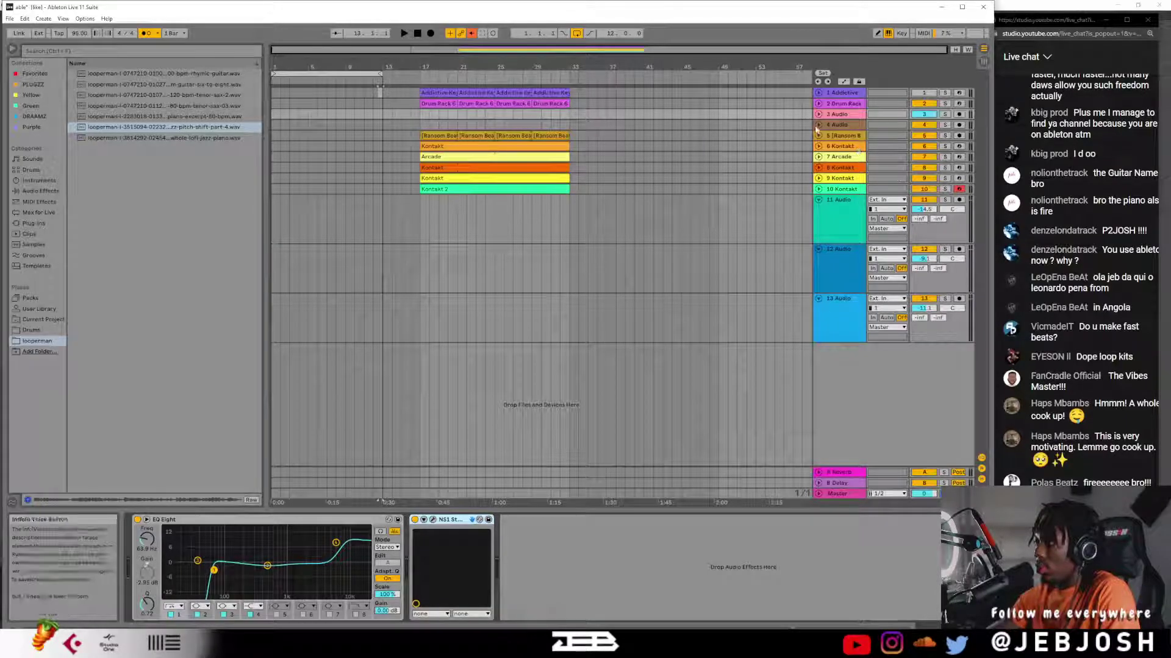
- Switch to Session View and expand the EQ Eight display on track 3 to examine its curve
click(984, 61)
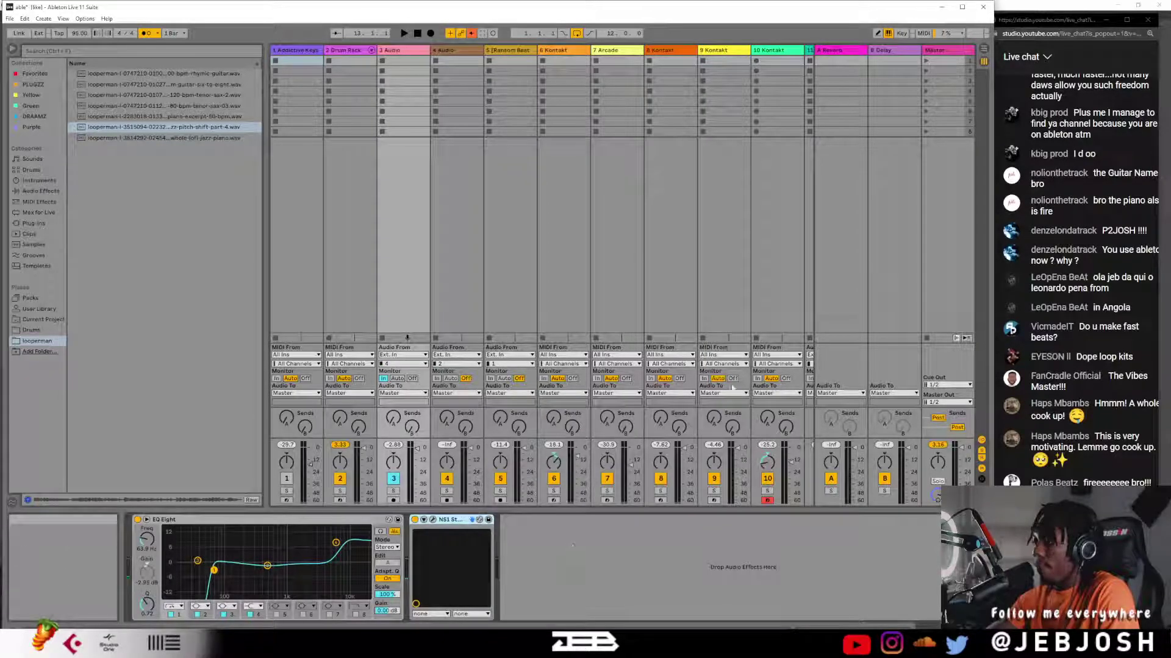
right_click(136, 534)
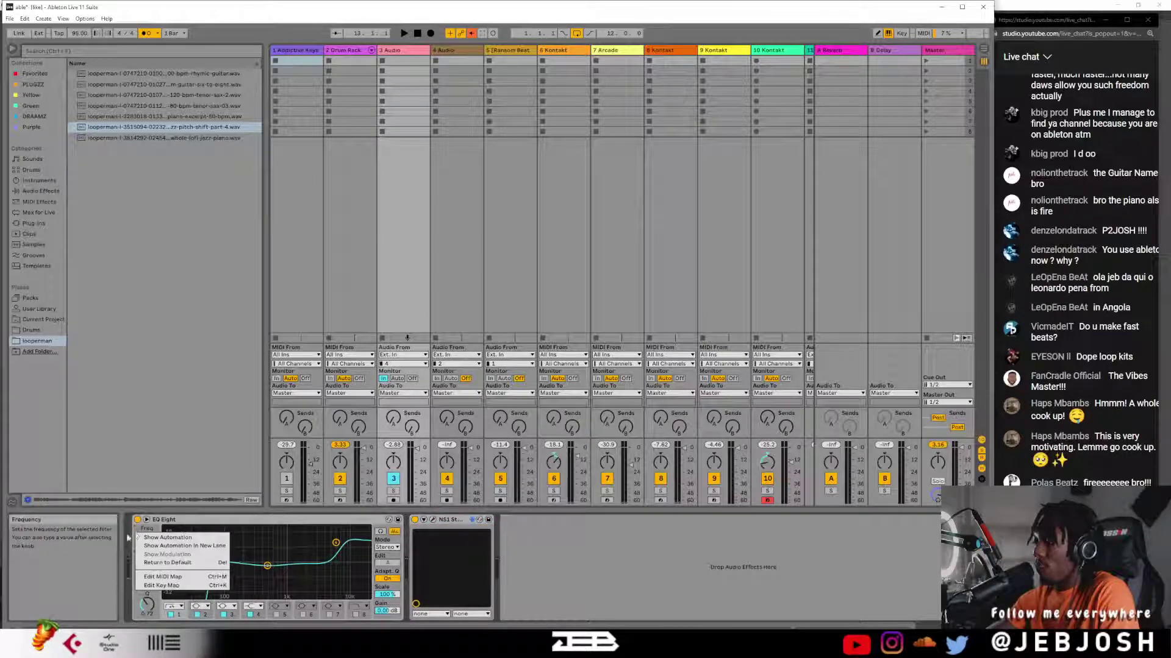
click(124, 537)
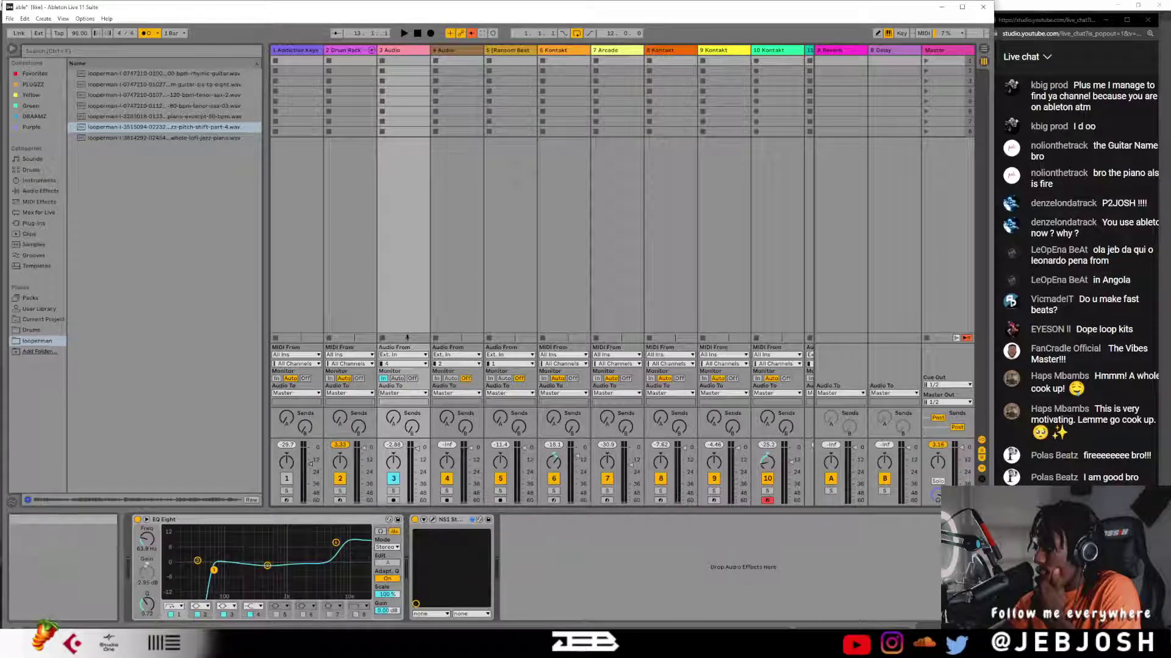
click(986, 627)
click(986, 626)
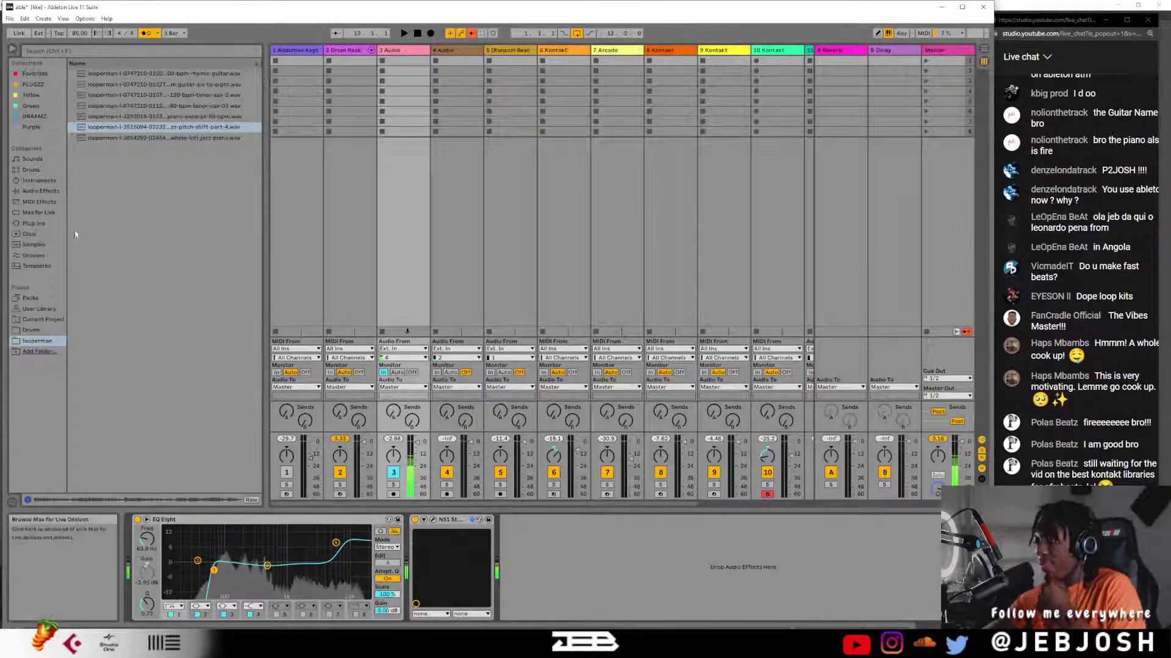
click(147, 520)
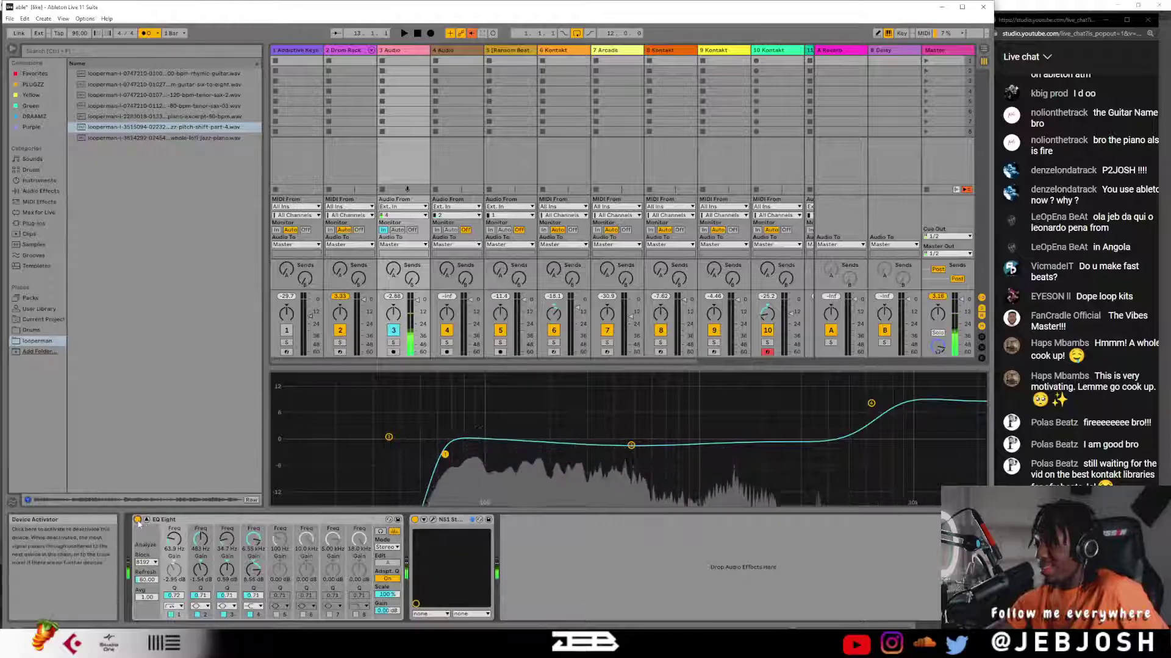
- Save track 3's EQ Eight settings as a User Library preset named mic
right_click(137, 521)
key(Escape)
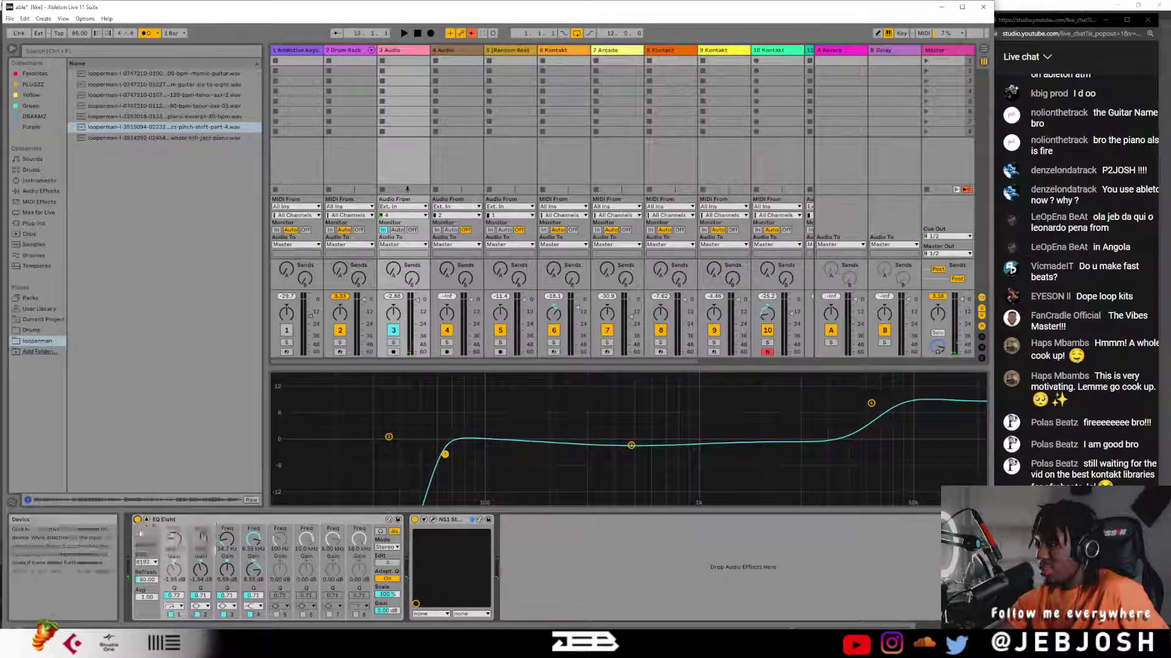
click(398, 520)
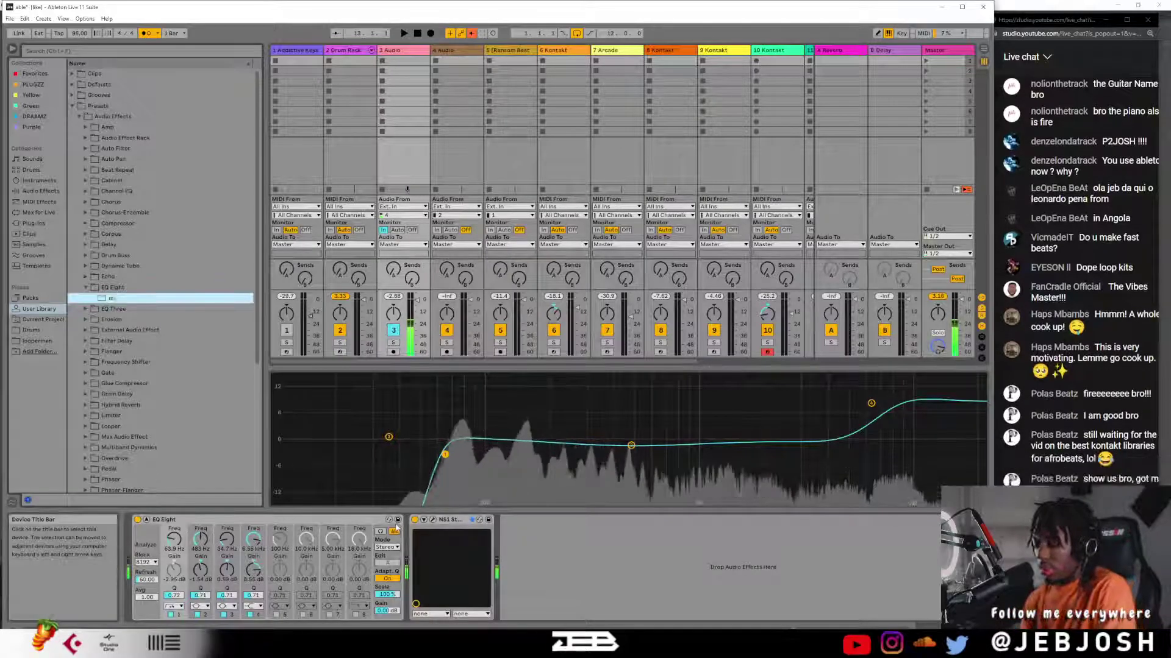
text(mic)
key(Return)
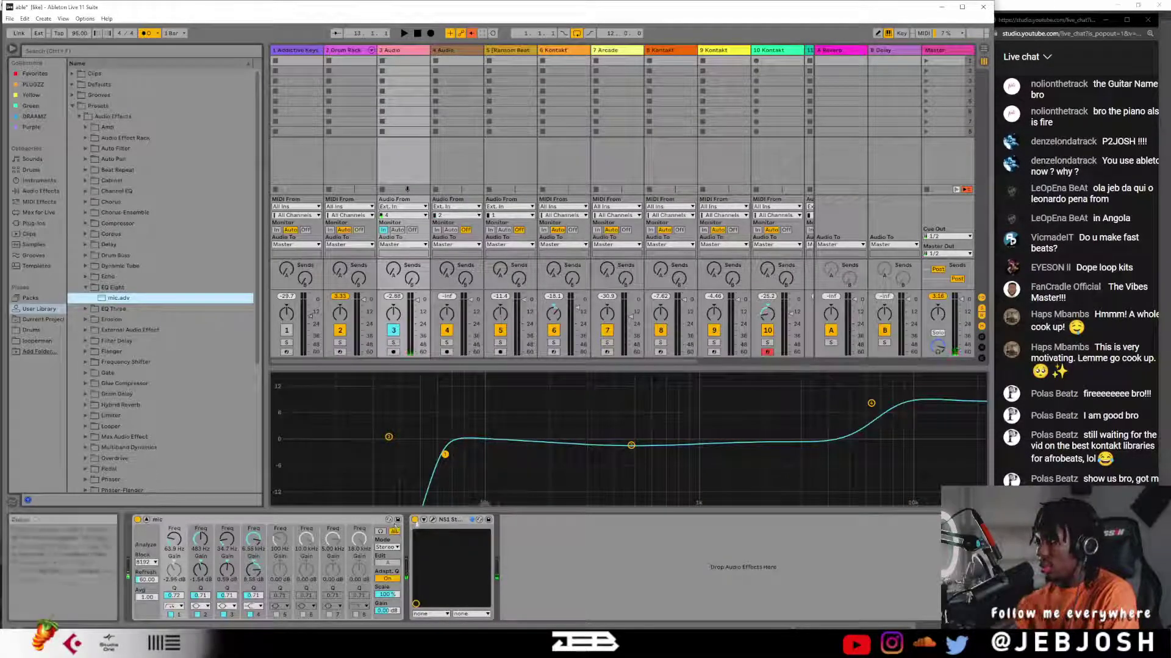
- Save track 3's NS1 Stereo plug-in settings as a User Library preset named noise
click(425, 522)
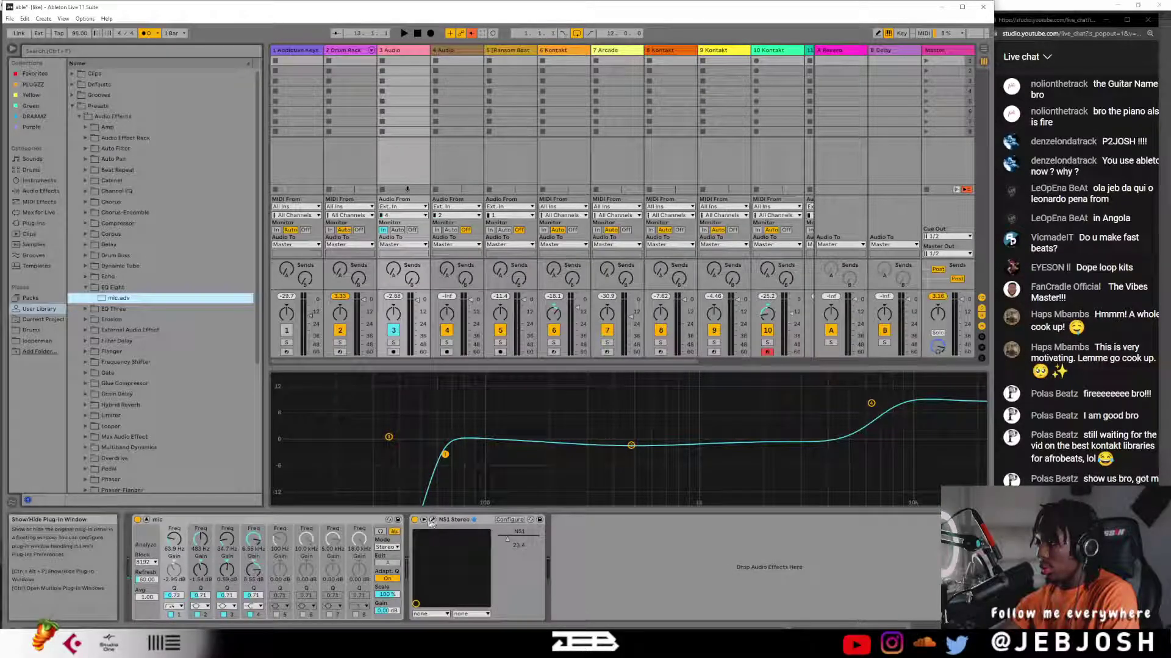
click(531, 520)
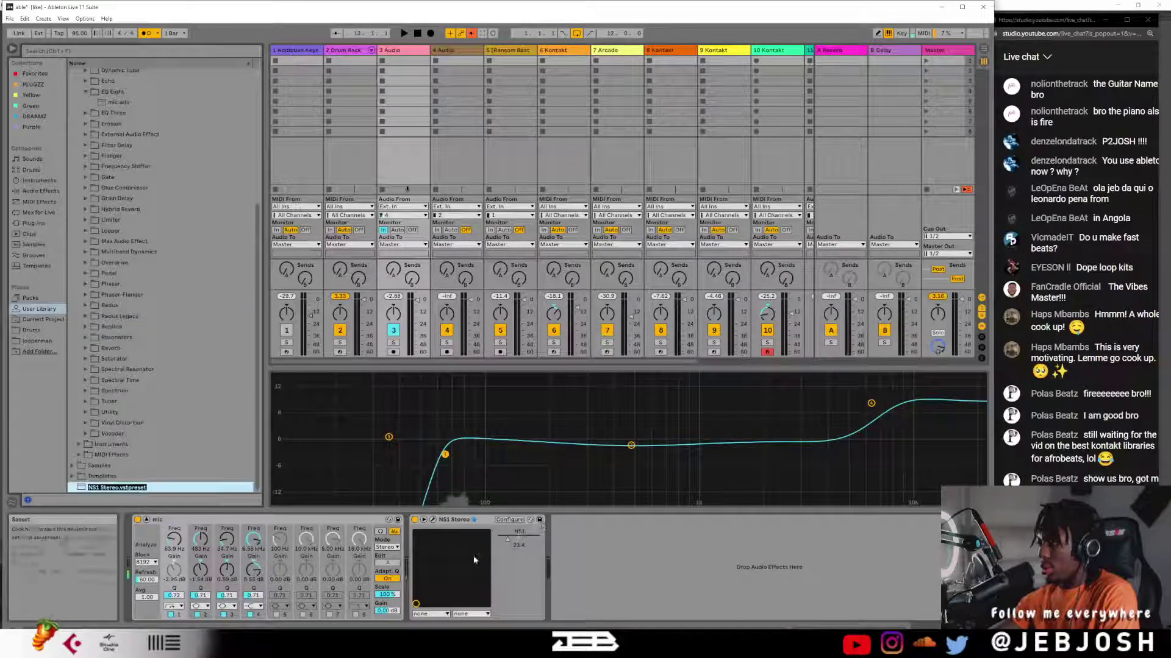
text(micse)
key(Return)
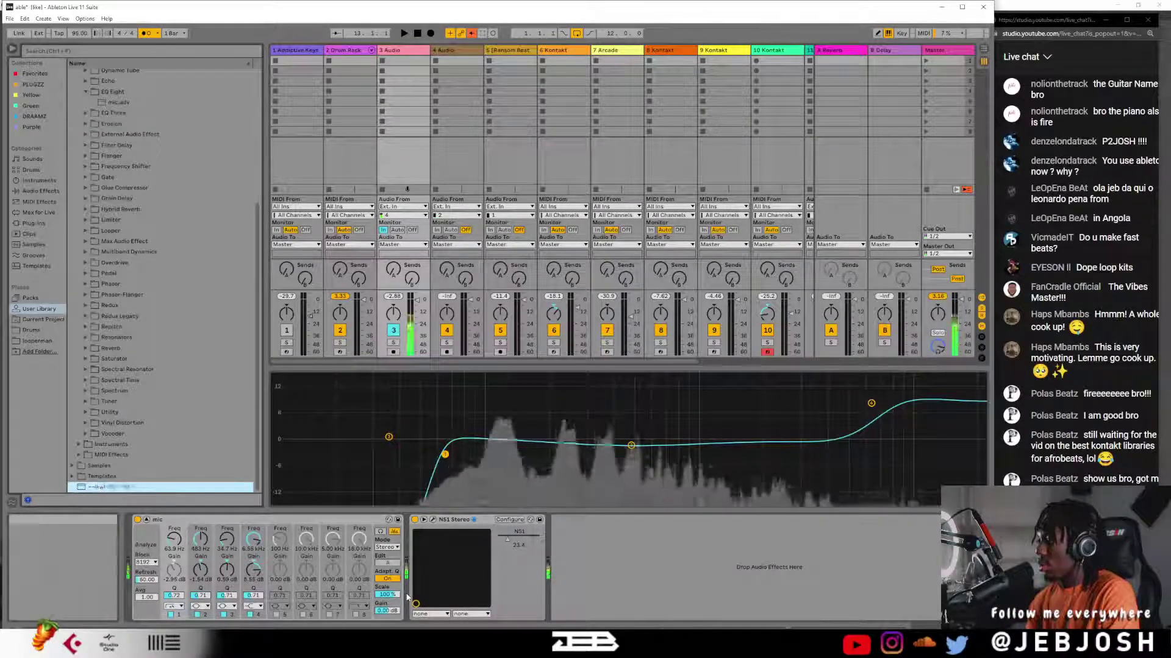
- Create a new Live Set, saving the changes to the able set
click(10, 19)
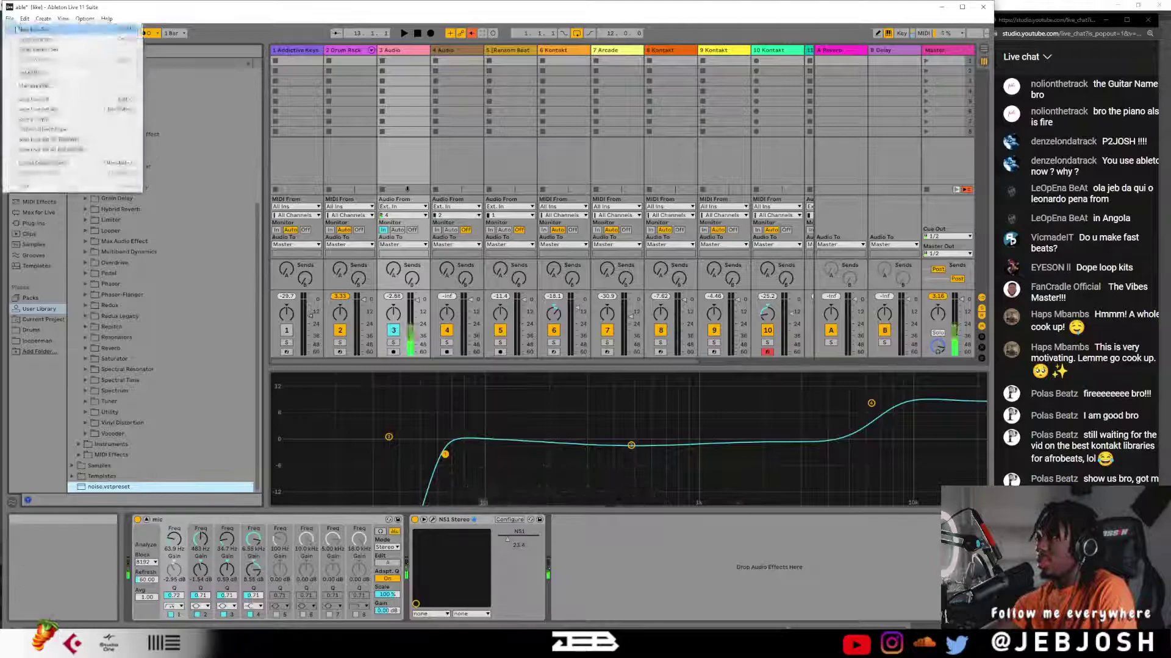
click(16, 29)
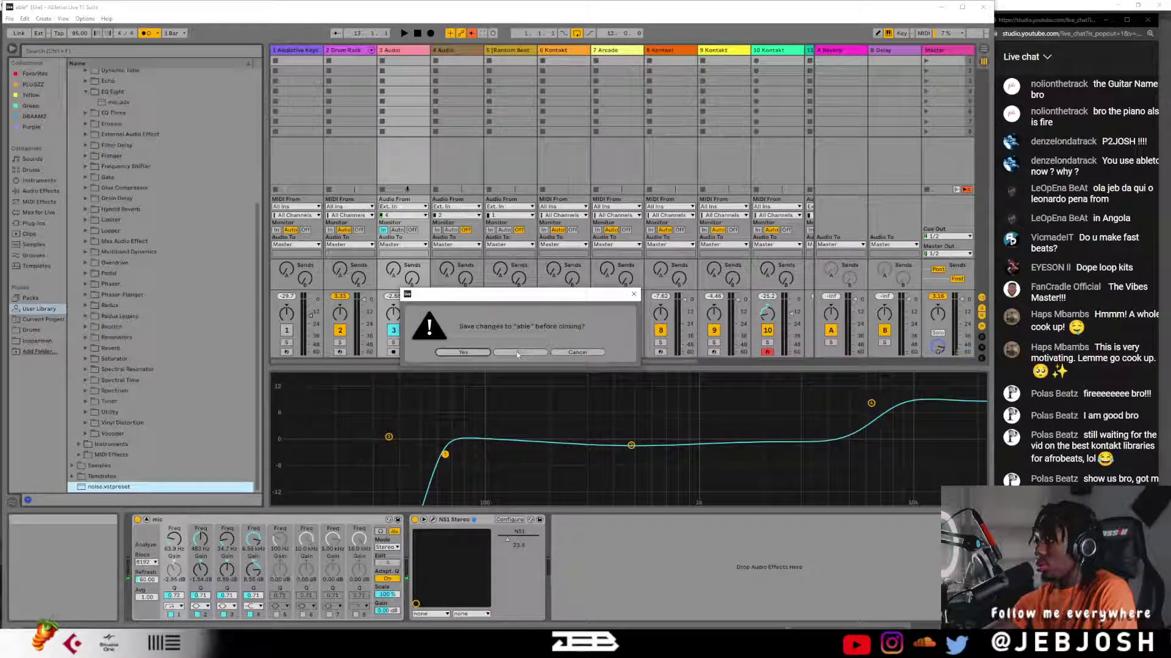
click(479, 354)
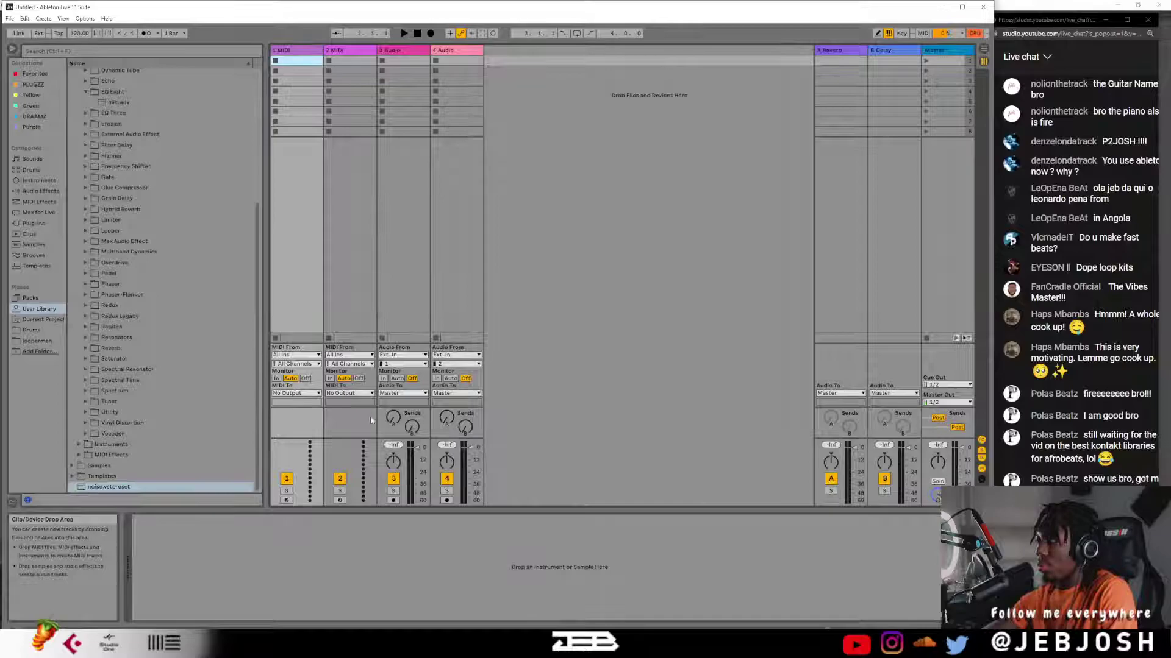
- Set track 3's monitoring to In and its external audio input to channel 4
click(383, 380)
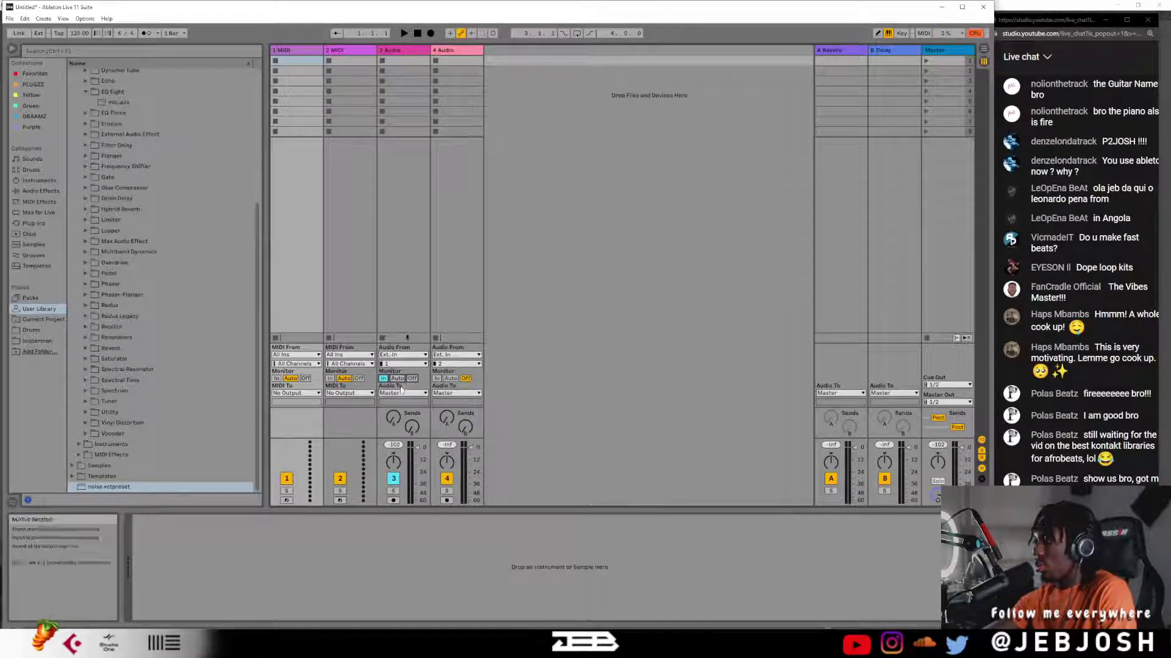
click(402, 364)
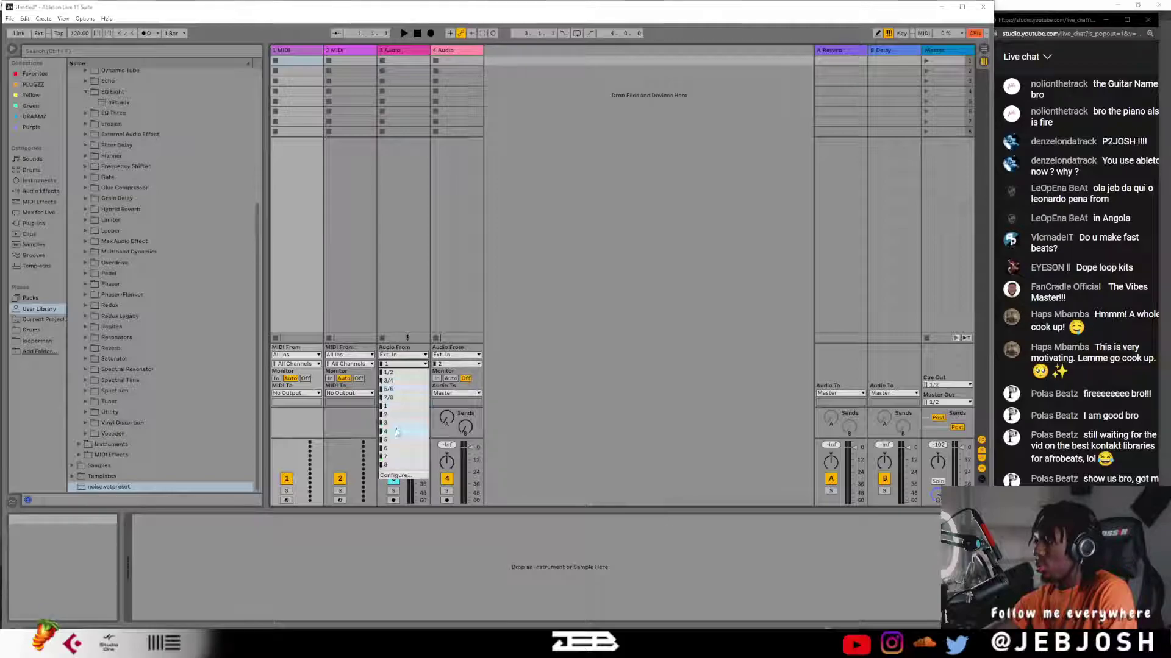
click(399, 432)
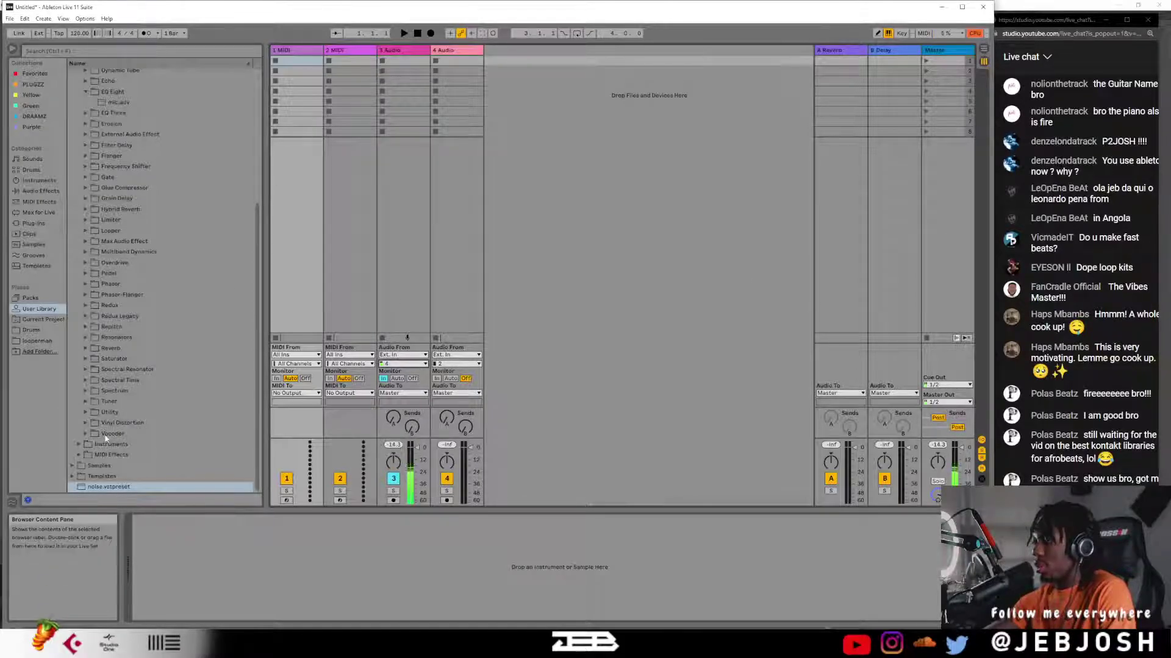
- Load the noise preset on track 1 and place the mic EQ preset before it, closing the NS1 window
drag(107, 488, 453, 565)
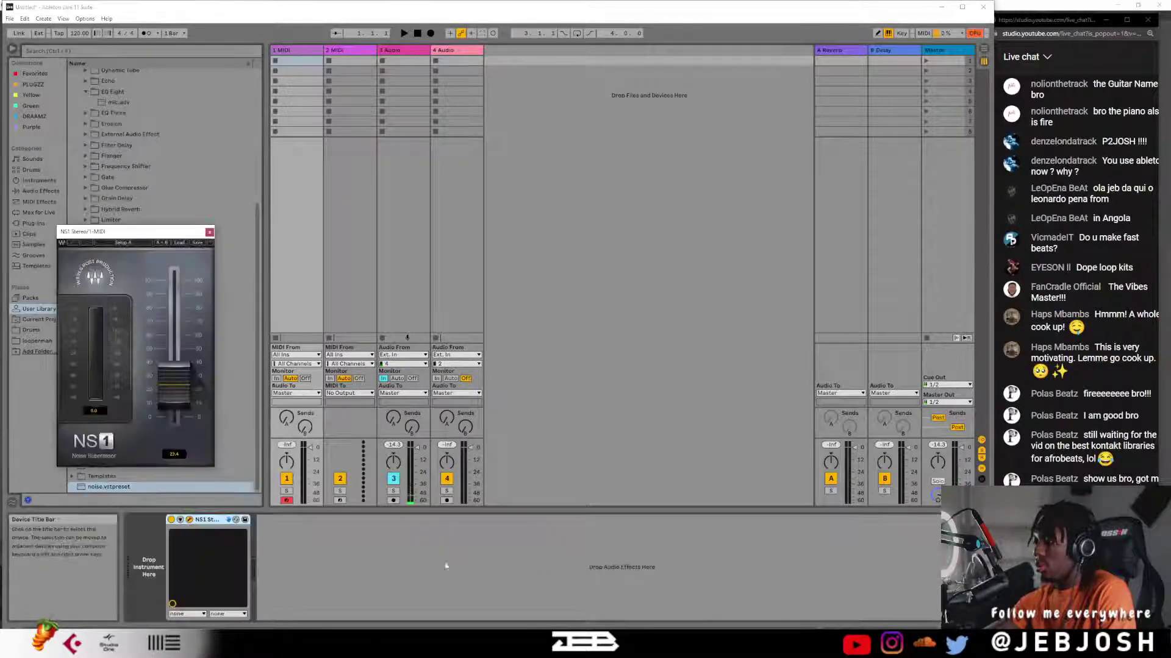
click(209, 231)
drag(120, 102, 175, 581)
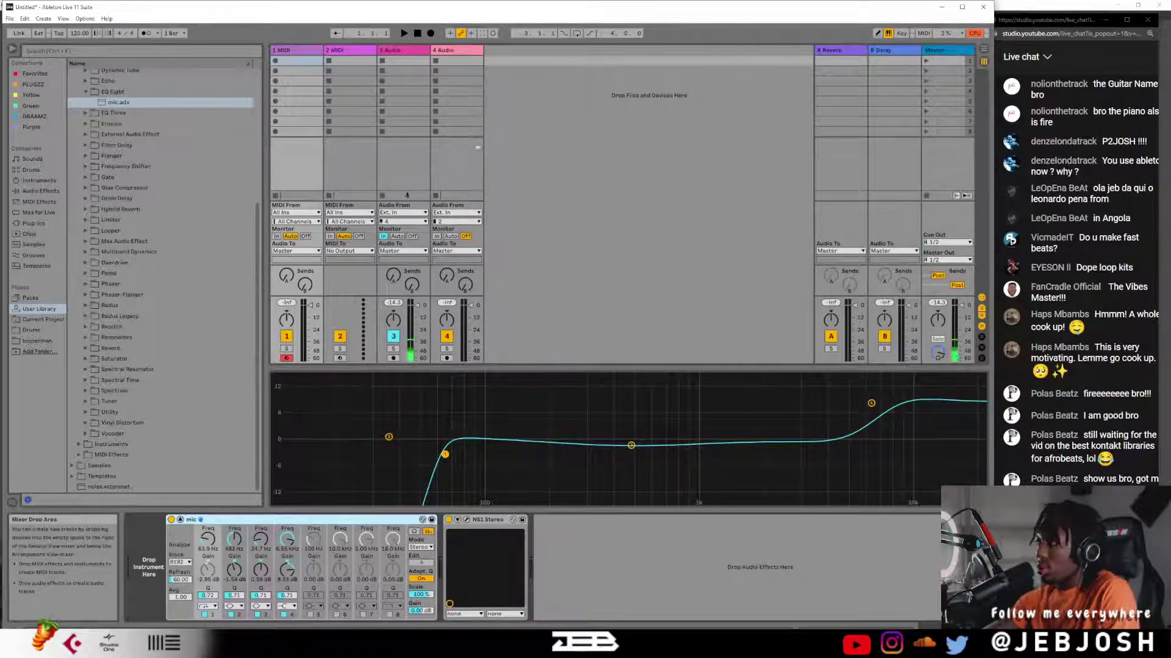
- Load the mic EQ preset followed by the noise preset on track 3, and switch to Arrangement View without the NS1 window
click(398, 51)
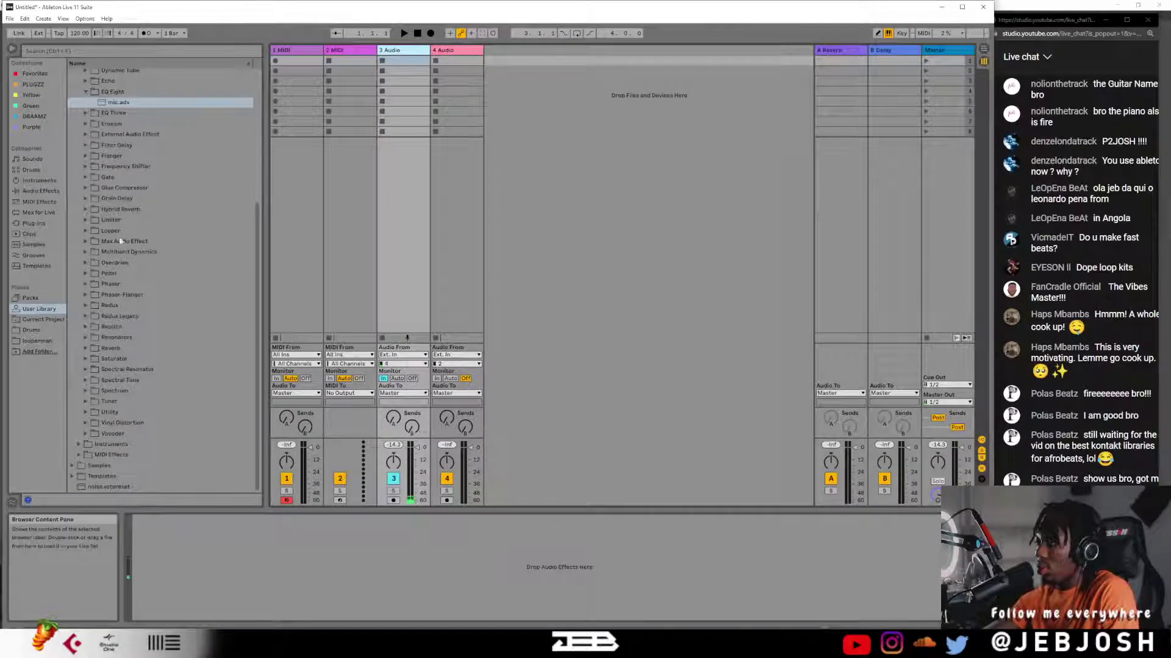
click(121, 104)
drag(305, 561, 305, 561)
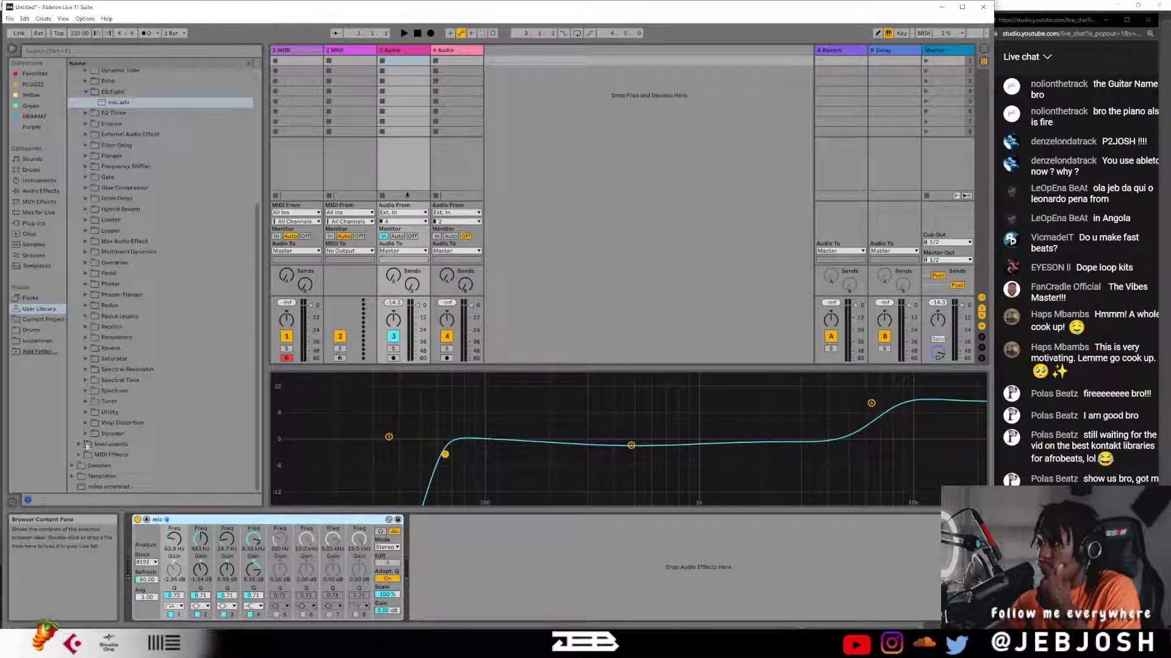
drag(92, 487, 453, 559)
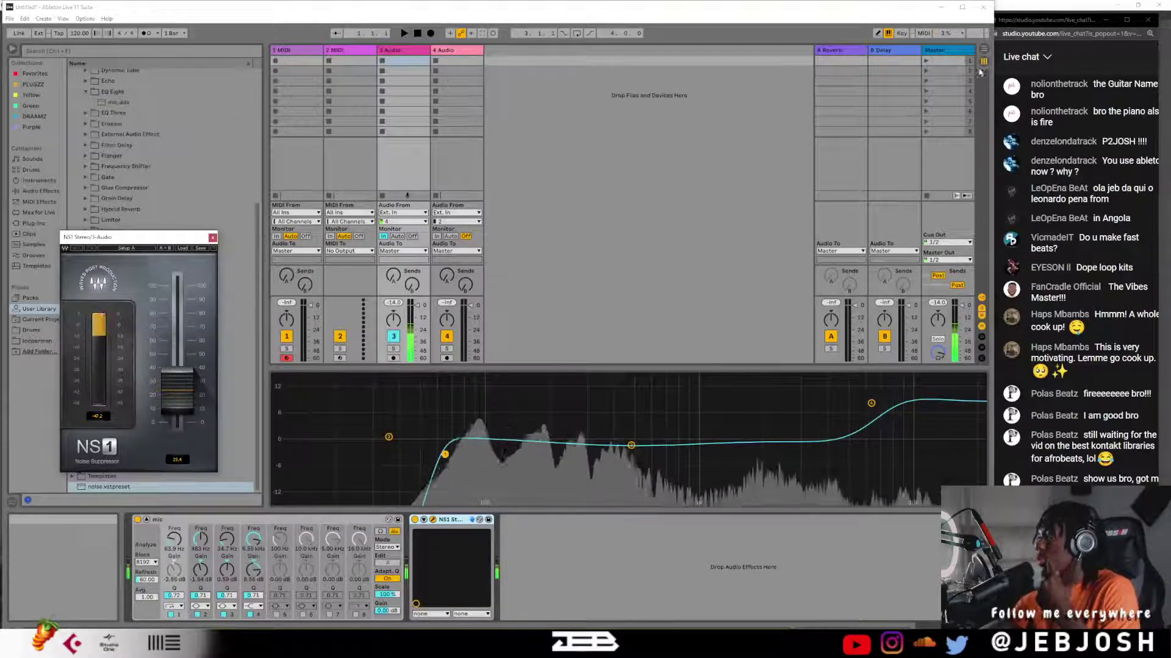
click(983, 49)
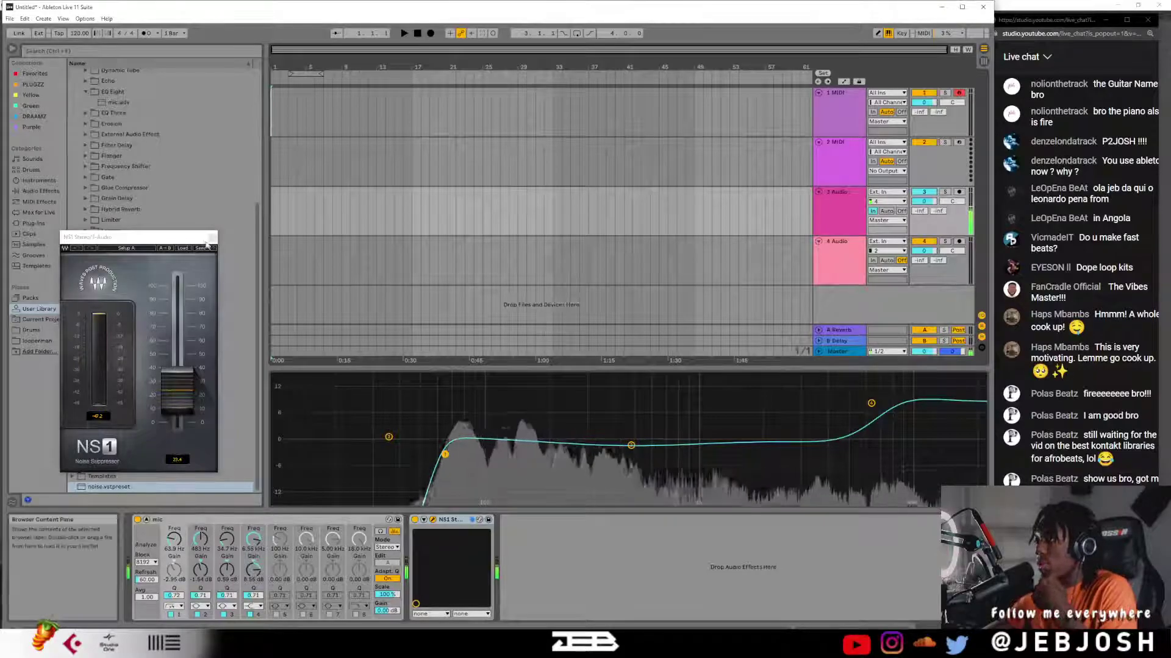
click(212, 237)
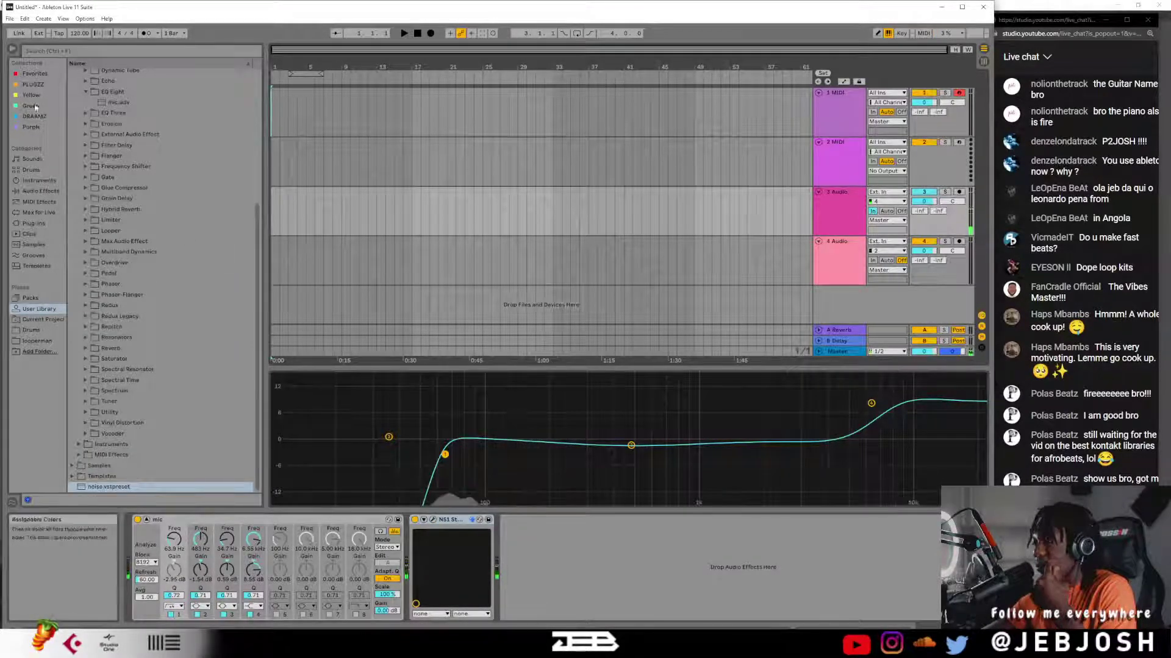
- Add Kontakt from the PLUGZZ collection to a new MIDI track below track 4
click(34, 85)
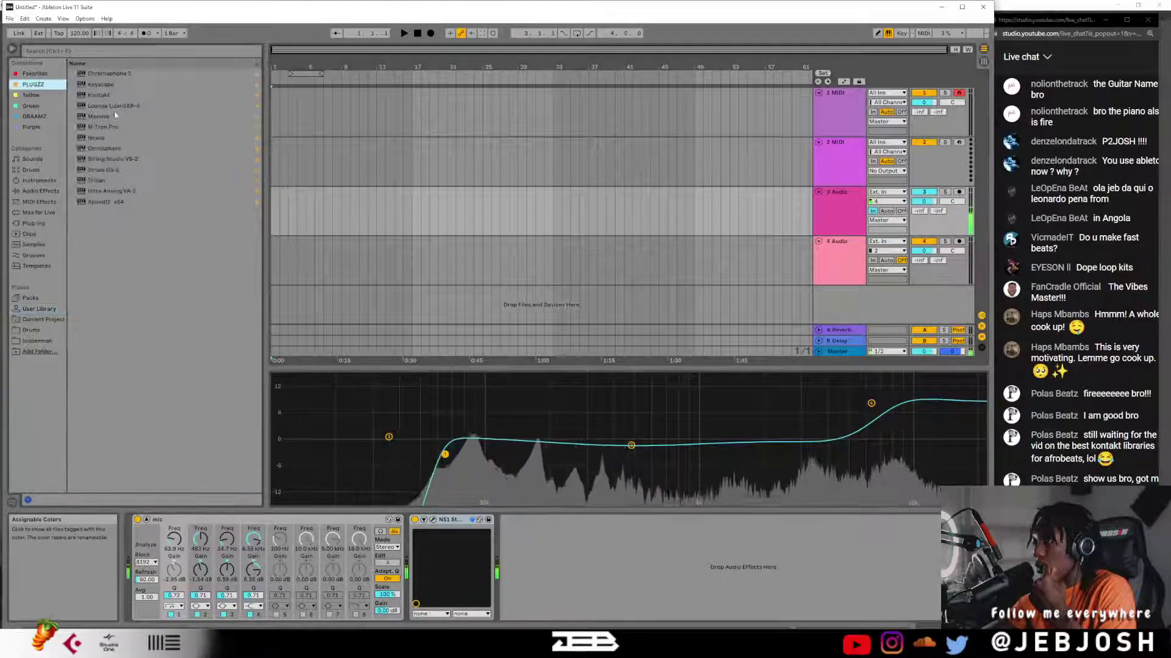
click(201, 95)
drag(201, 104, 338, 237)
drag(504, 315, 503, 311)
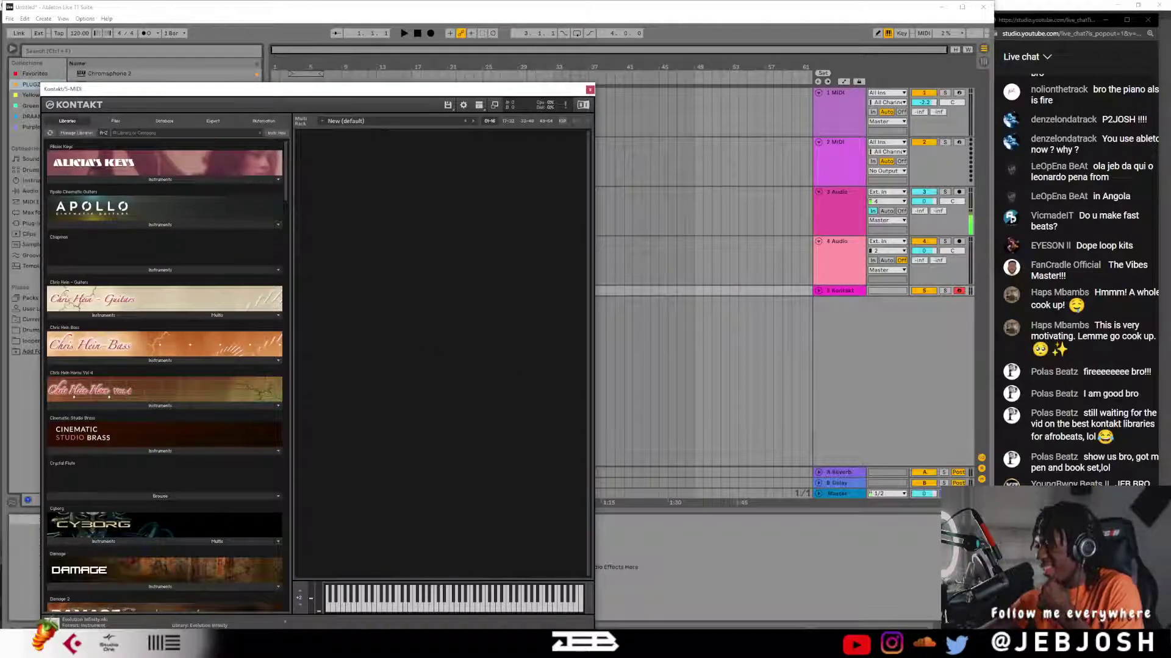
- Widen the live chat browser window slightly towards the Live window
click(1061, 586)
drag(997, 165, 987, 165)
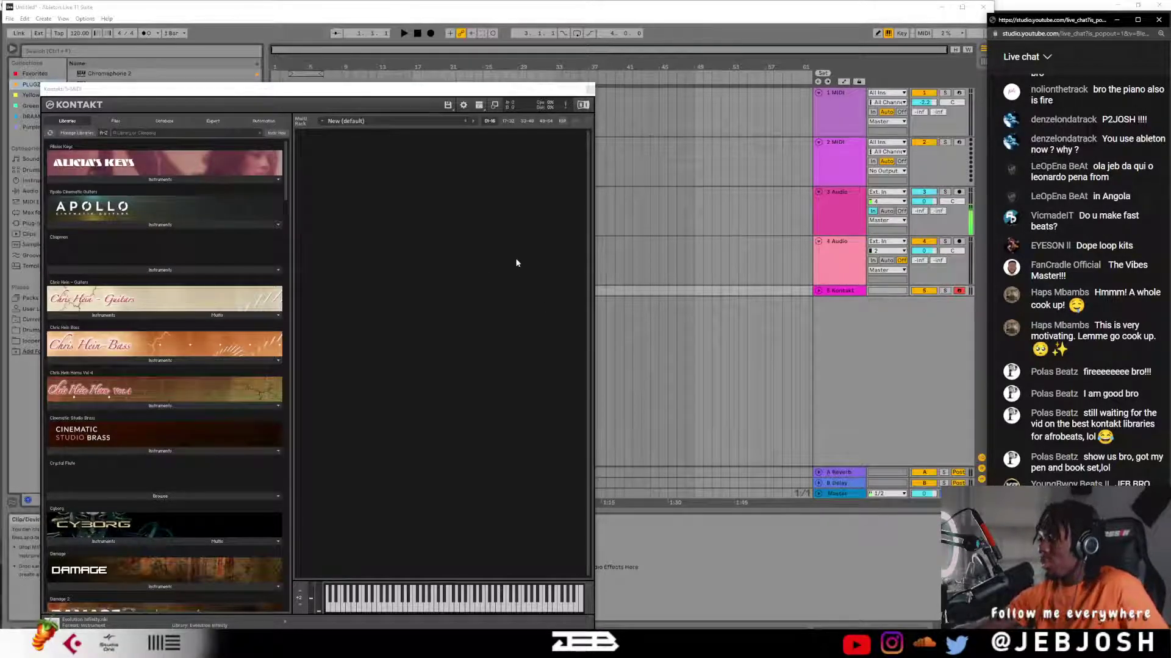
- Expand the Alicia's Keys library in Kontakt and load Alicias Keys.nki into the rack
click(170, 180)
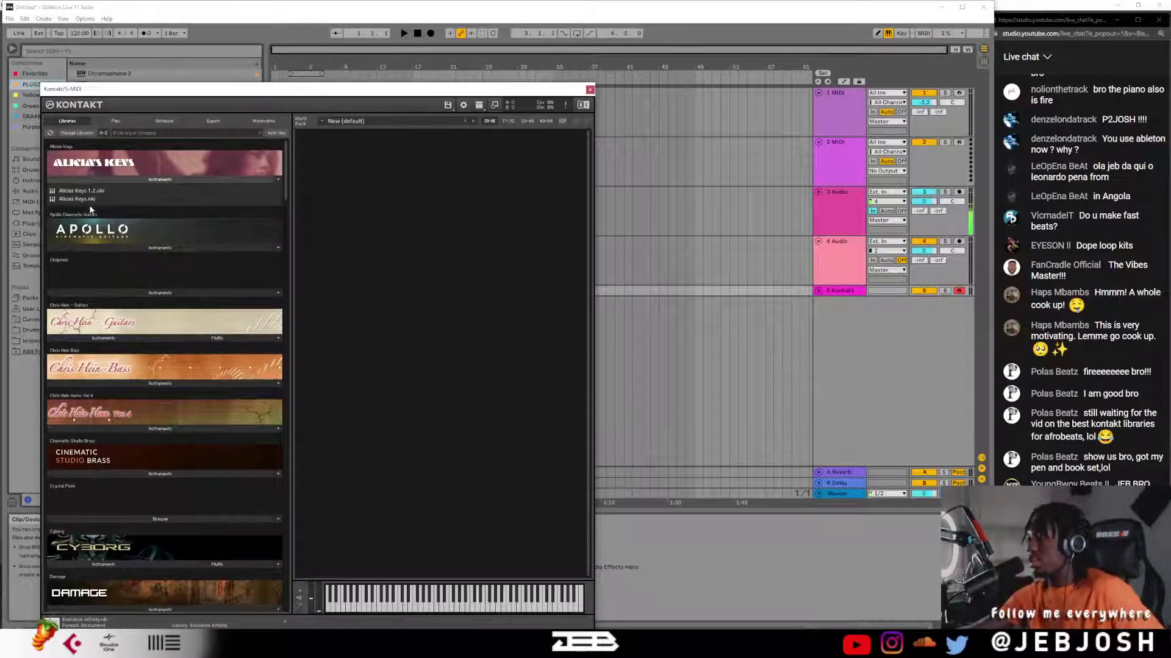
drag(77, 198, 322, 216)
drag(405, 230, 404, 229)
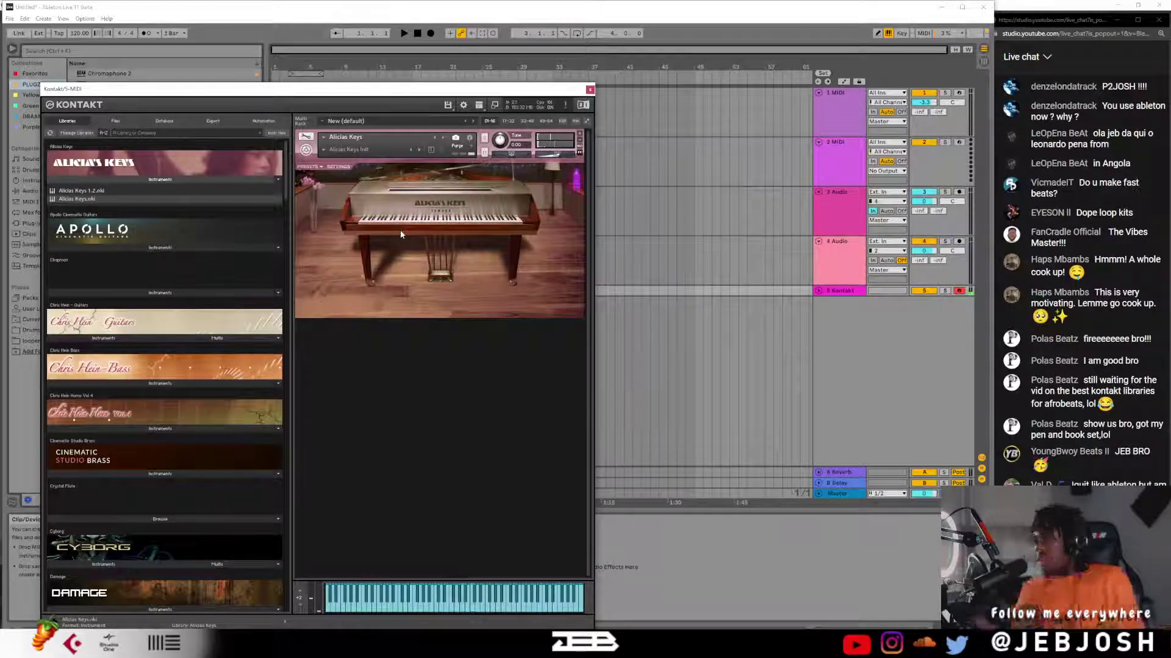
- Browse the snapshots and presets of the Alicias Keys instrument and try different presets
click(324, 151)
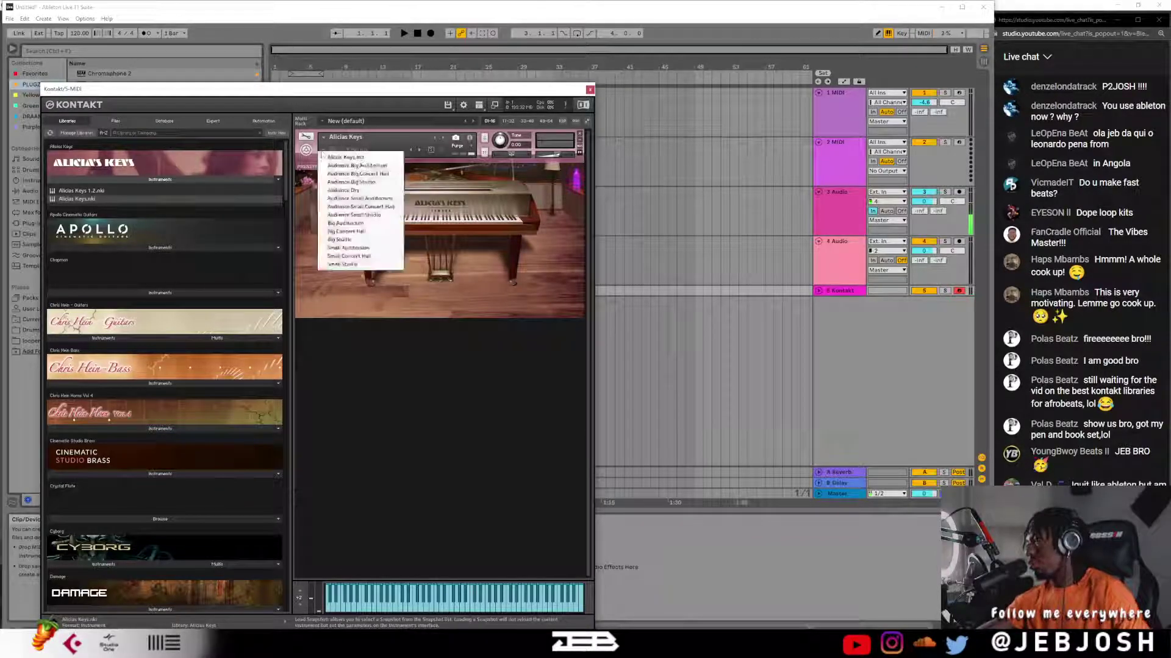
click(323, 151)
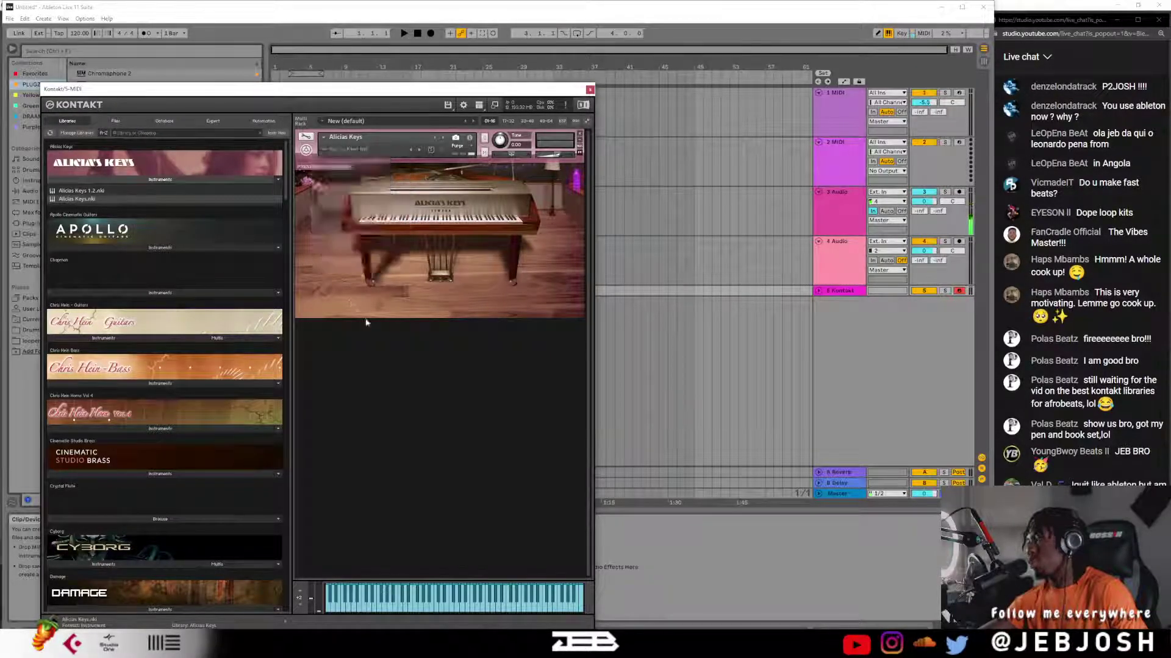
click(320, 167)
click(425, 181)
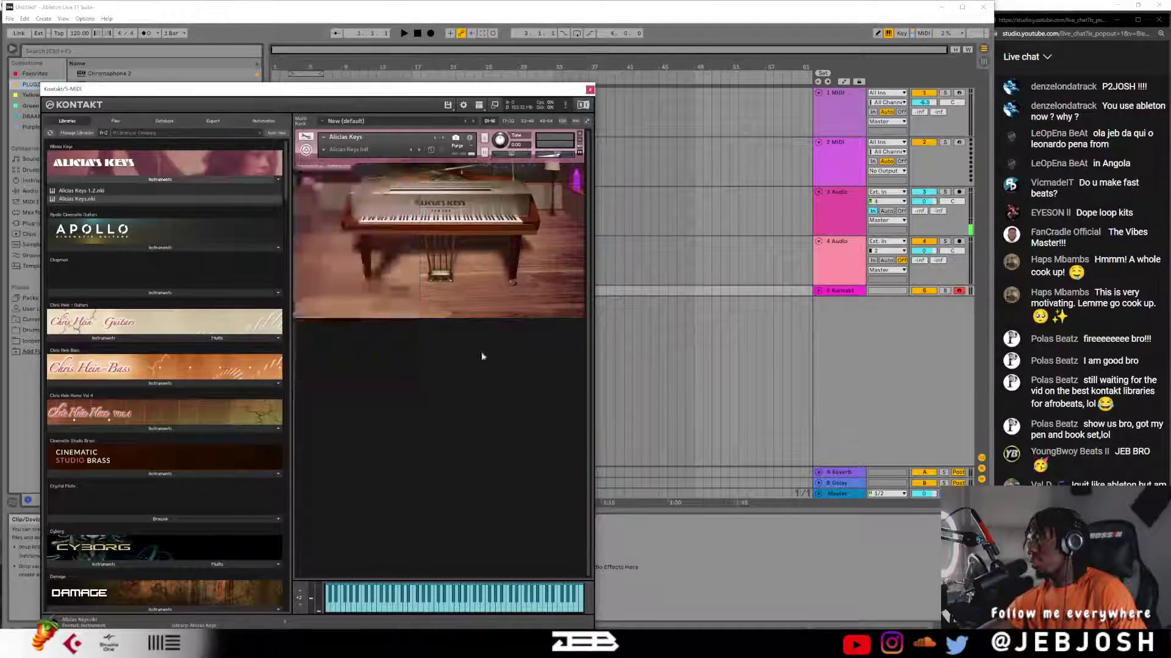
click(324, 150)
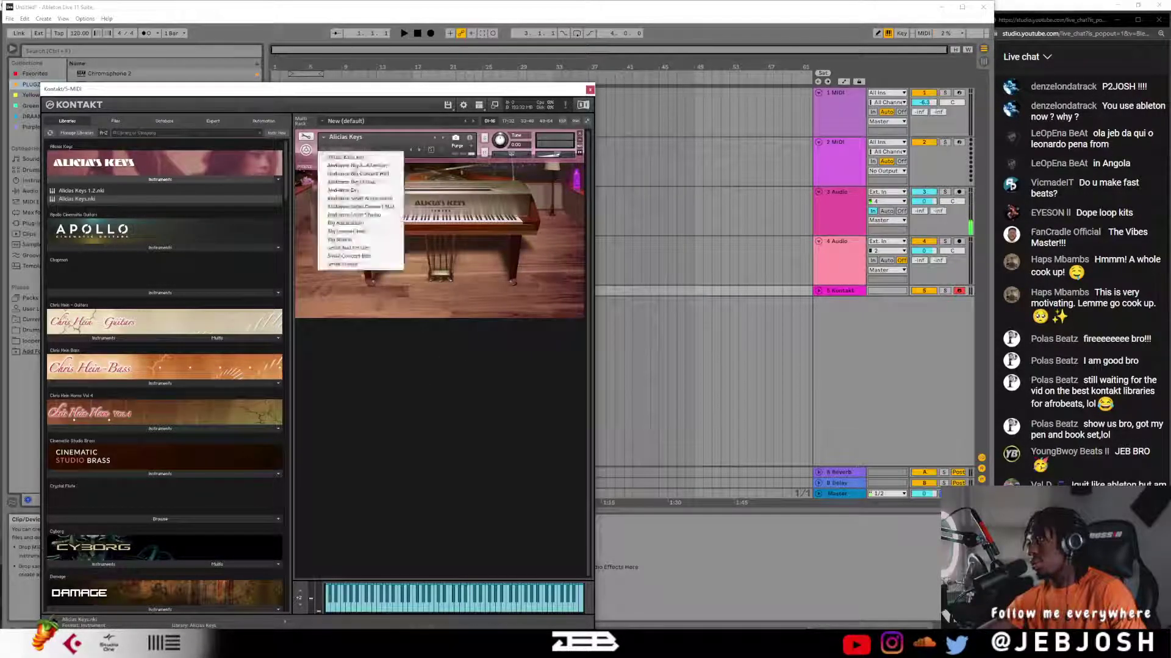
click(551, 263)
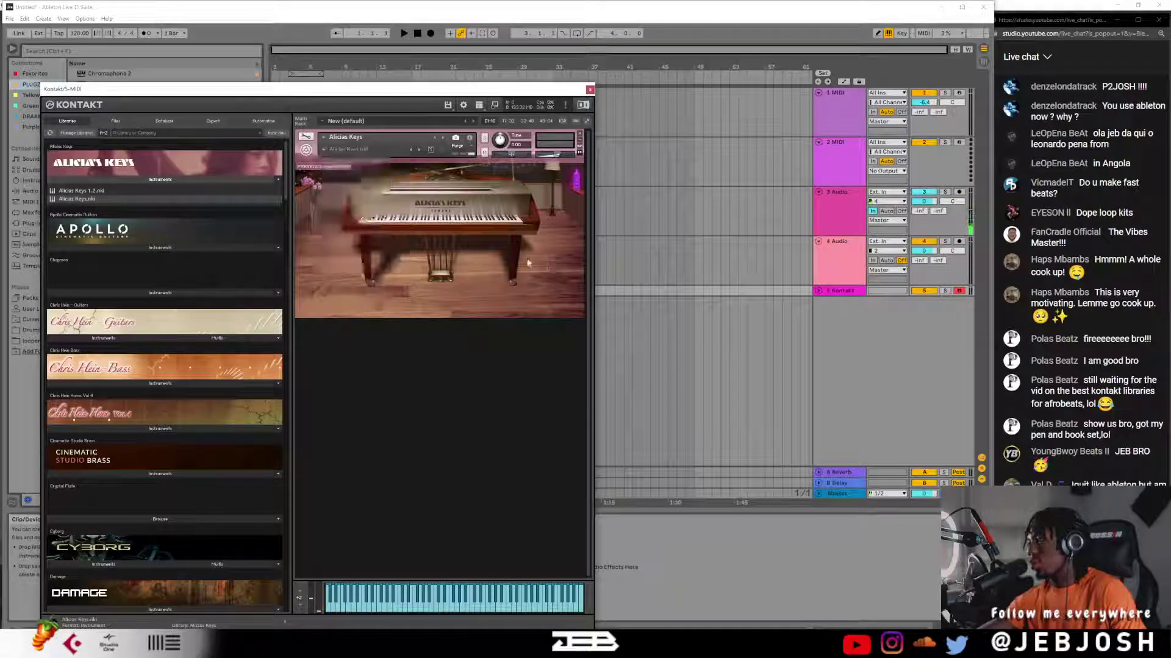
click(320, 168)
click(338, 213)
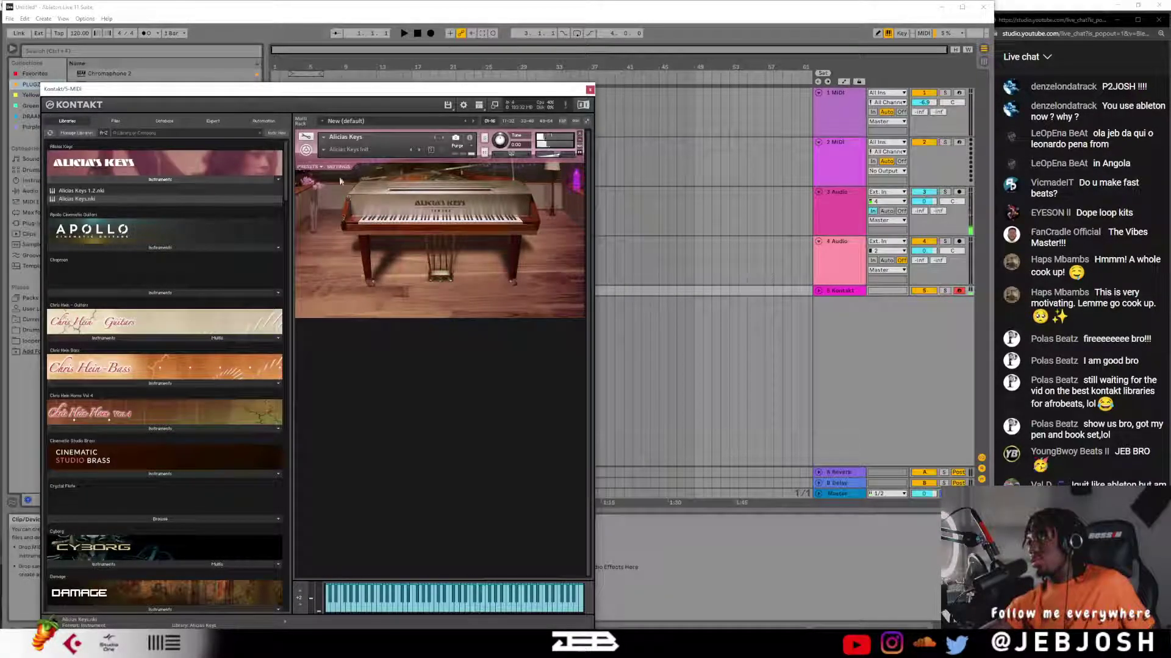
click(316, 168)
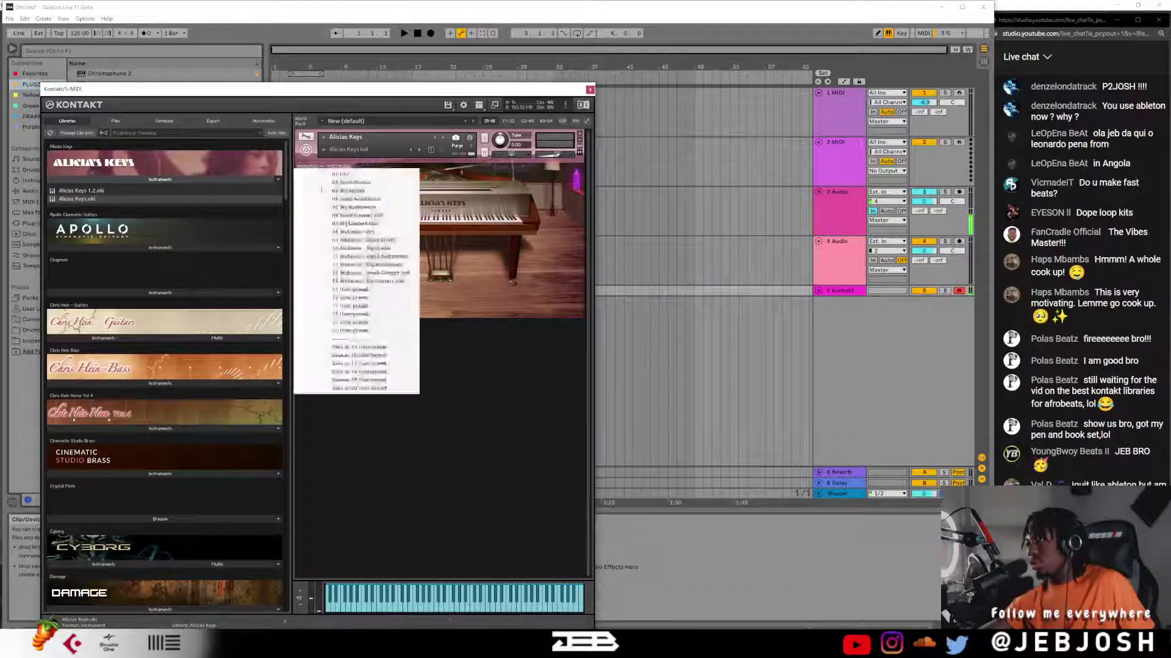
click(365, 283)
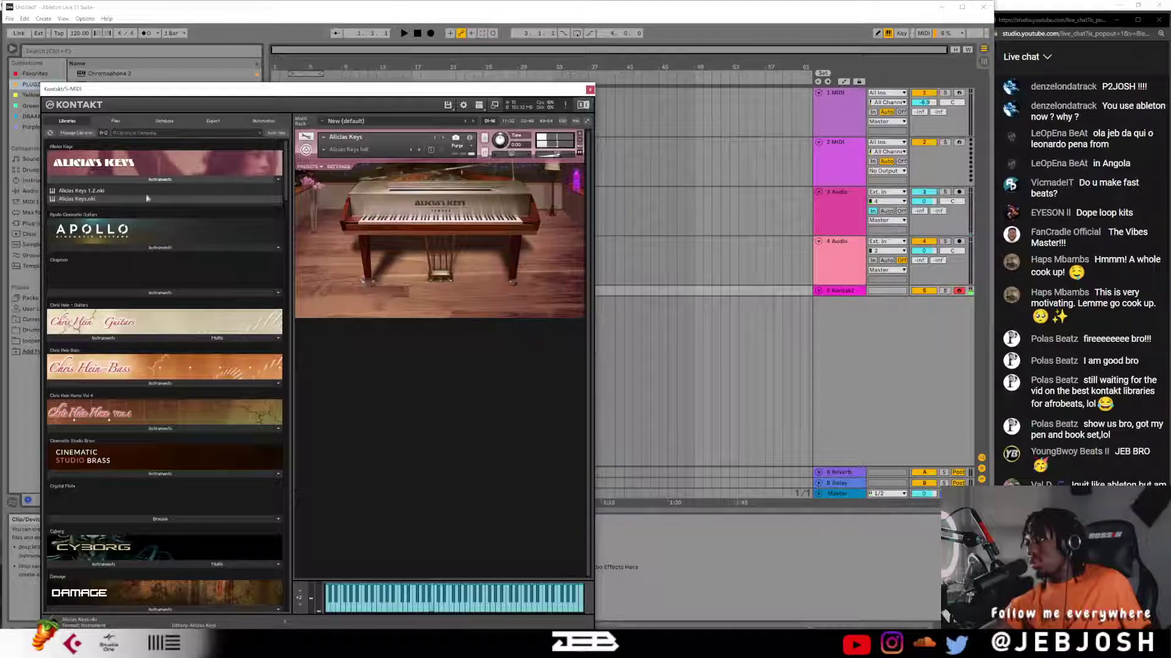
- Replace the loaded Alicias Keys instrument with Alicias Keys 1.2.nki
drag(99, 190, 397, 227)
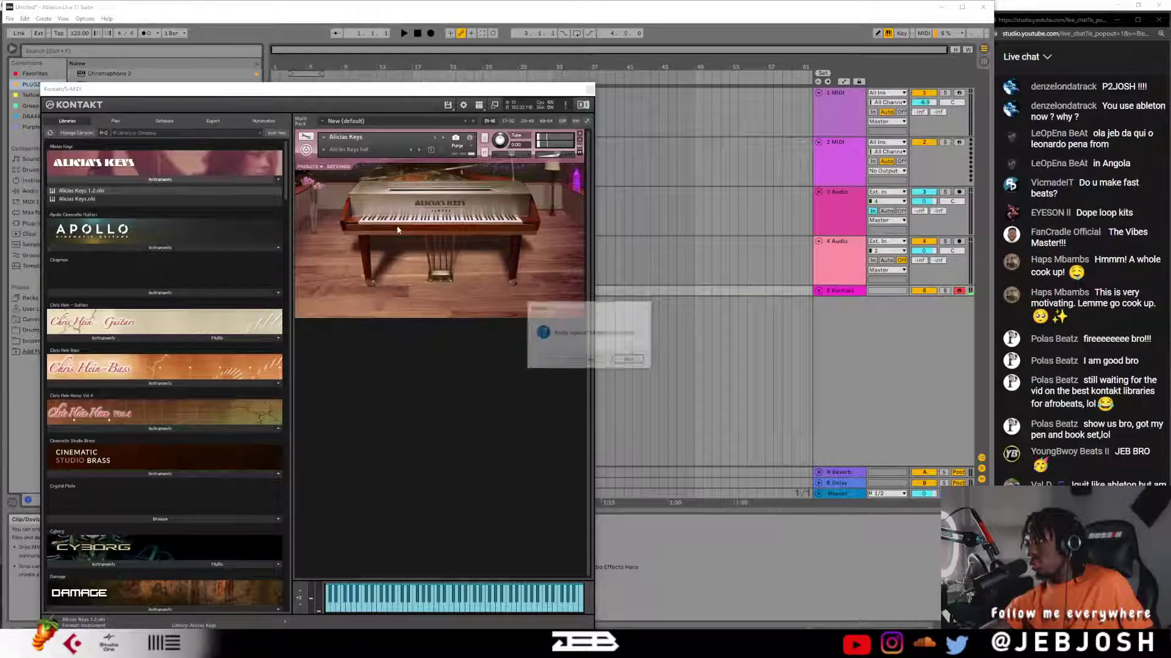
click(591, 360)
- Choose a preset for Alicias Keys 1.2 and show the instrument's settings
click(318, 166)
click(356, 193)
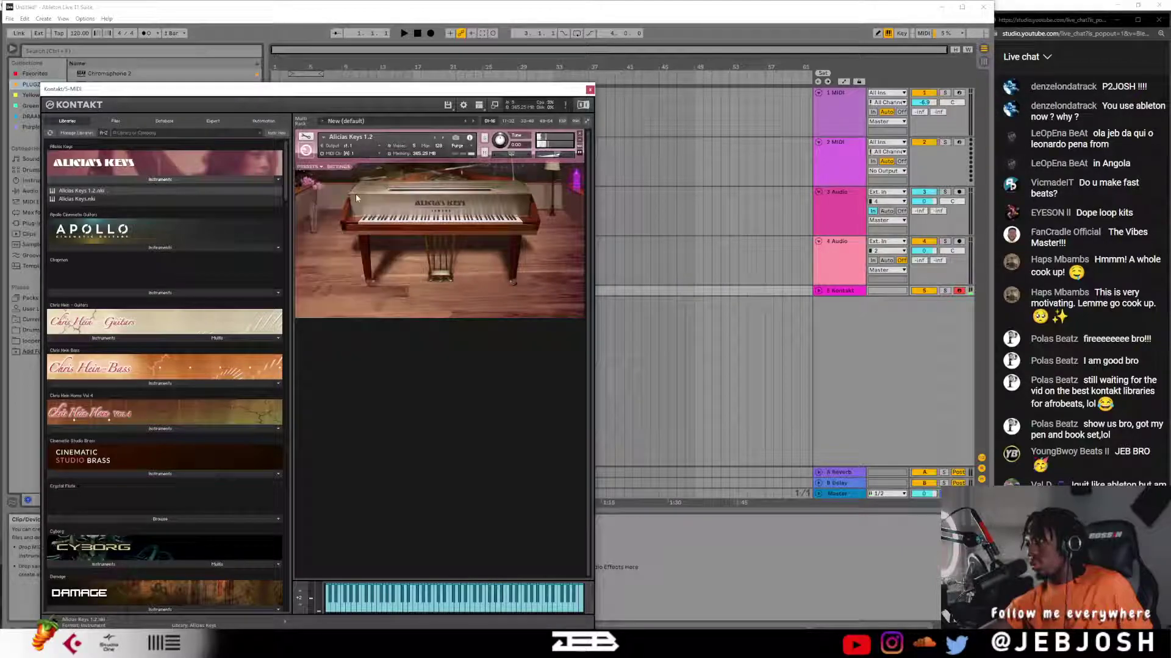
click(345, 170)
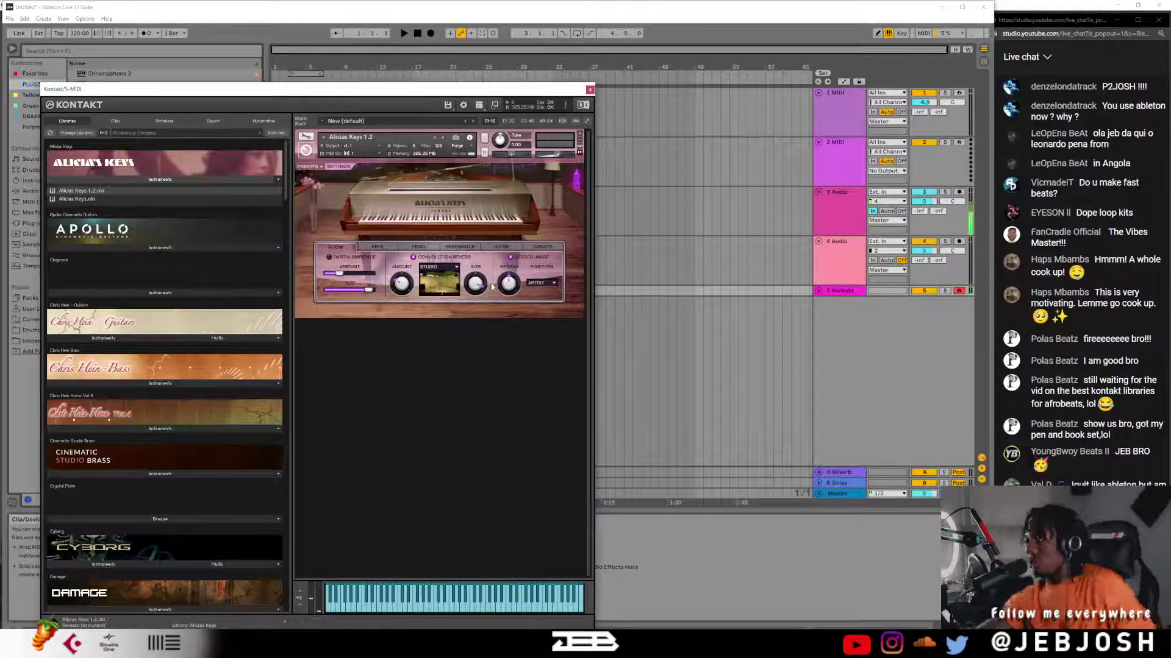
- Show the noise settings of Alicias Keys 1.2 and try toggling the microphone noise
click(504, 247)
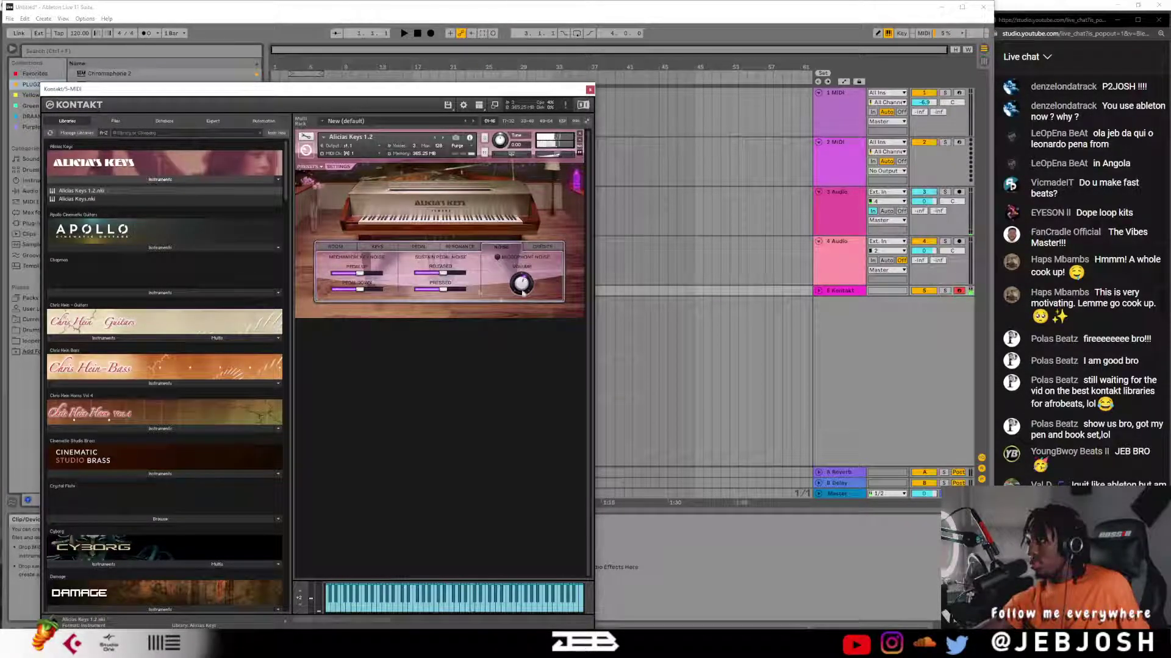
click(498, 258)
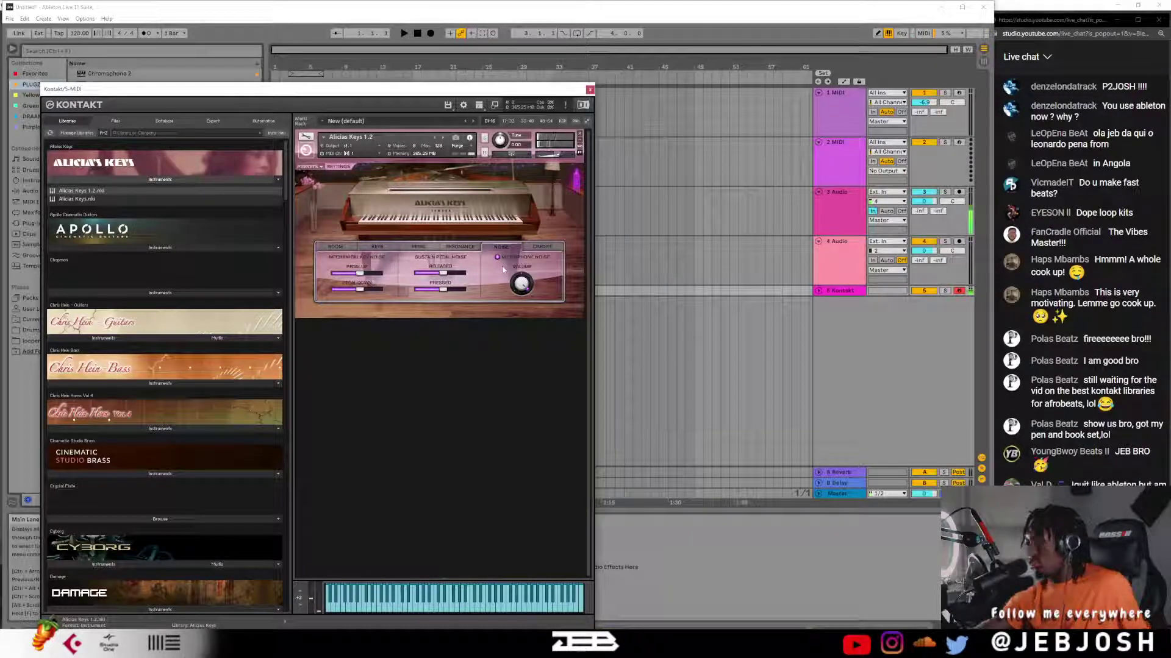
click(497, 259)
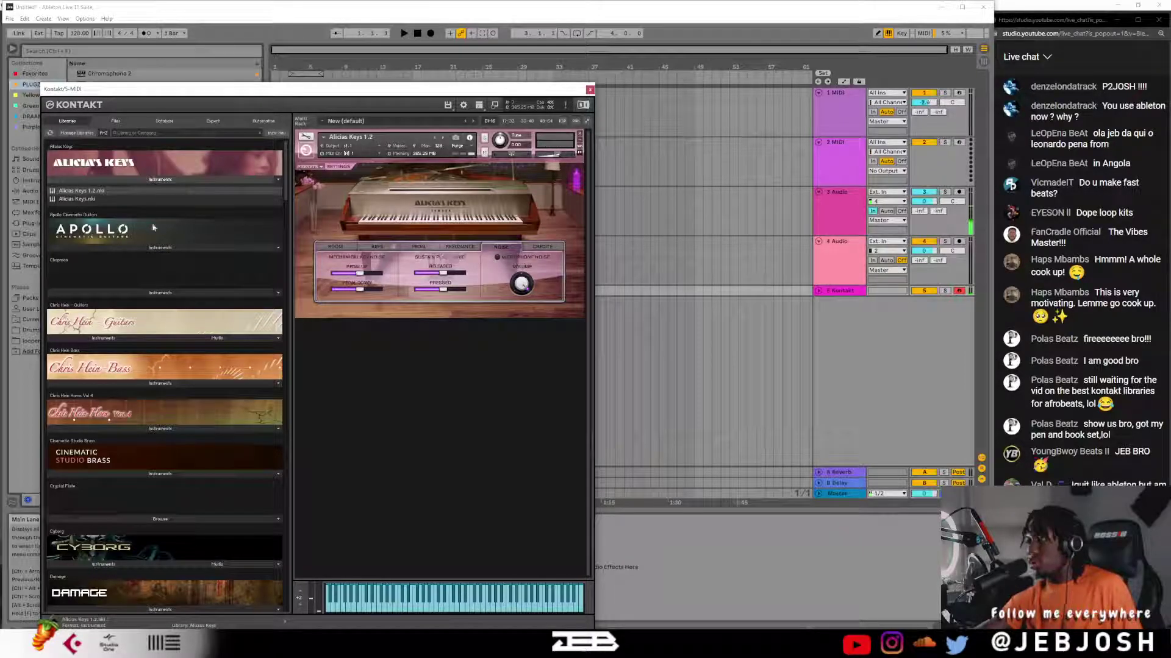
- Replace the piano with 6 Steel Rails Dry.nki from Apollo Cinematic Guitars' single-note swells, and switch to Jazz Hands Dry.nki
scroll(126, 207, down, 1)
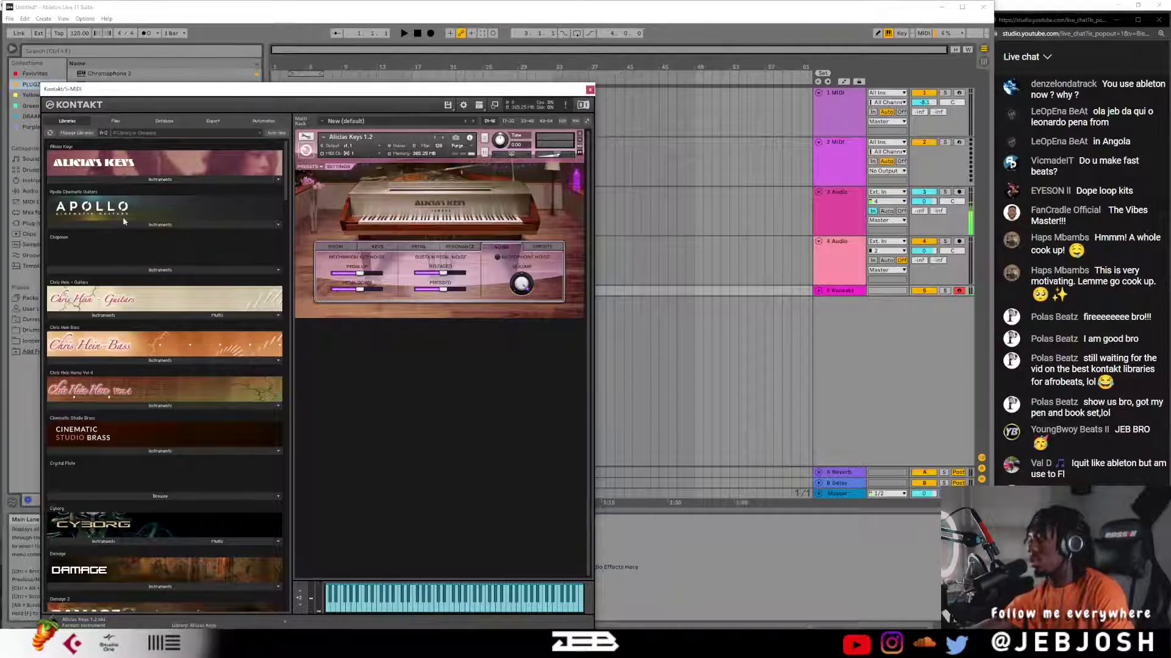
click(126, 226)
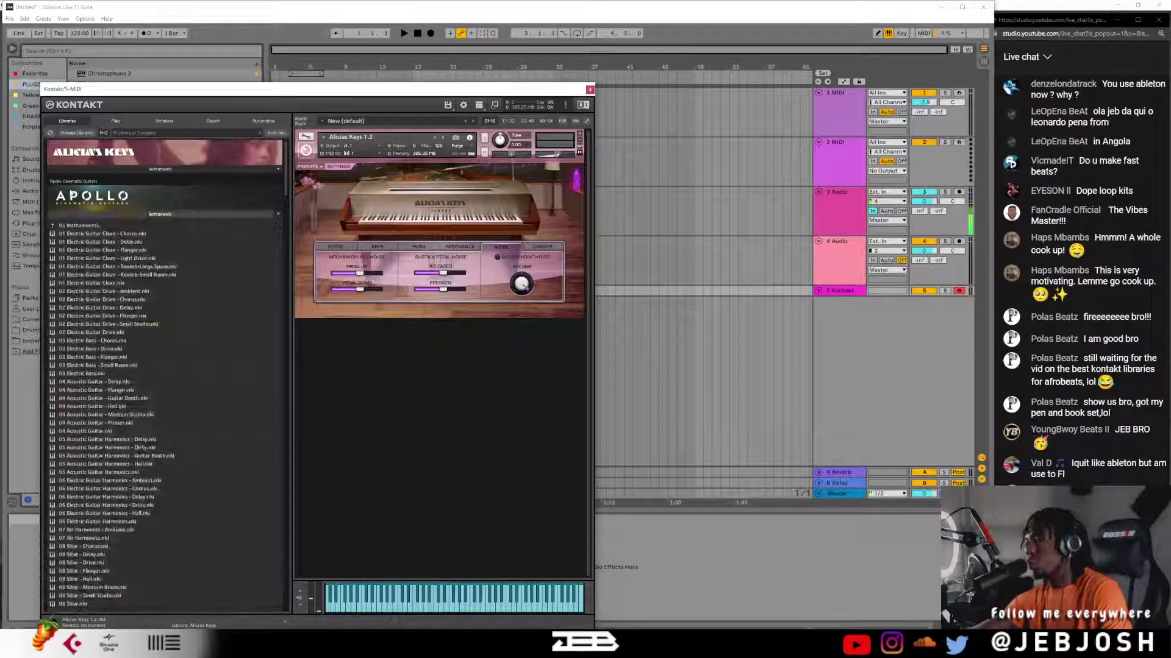
click(89, 228)
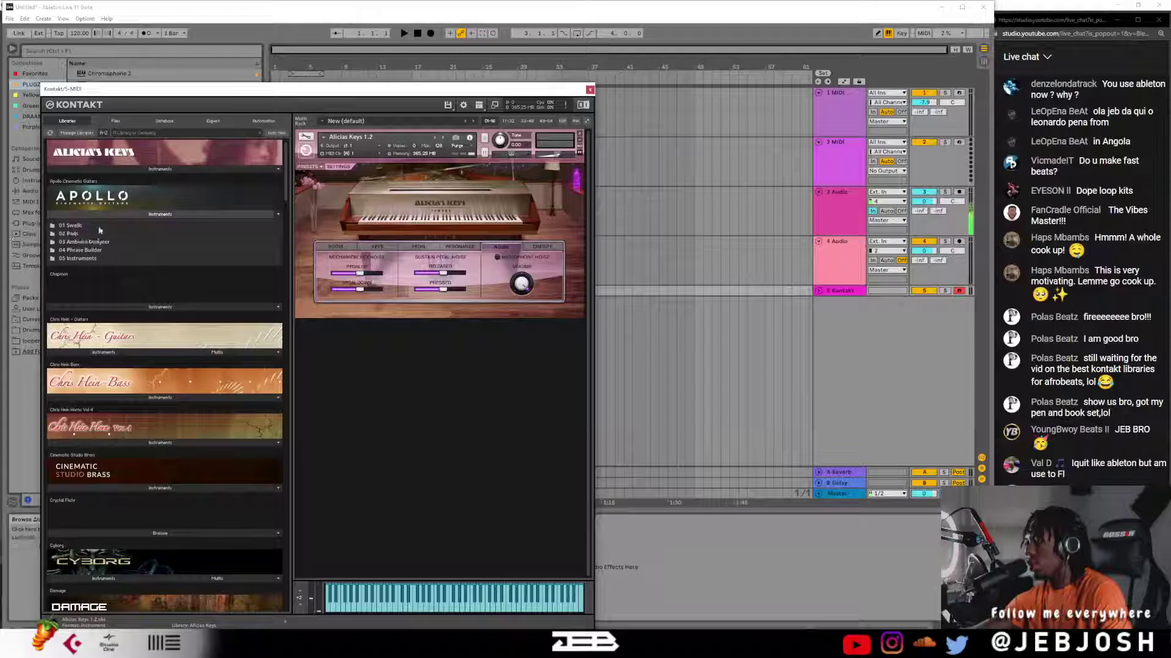
click(89, 226)
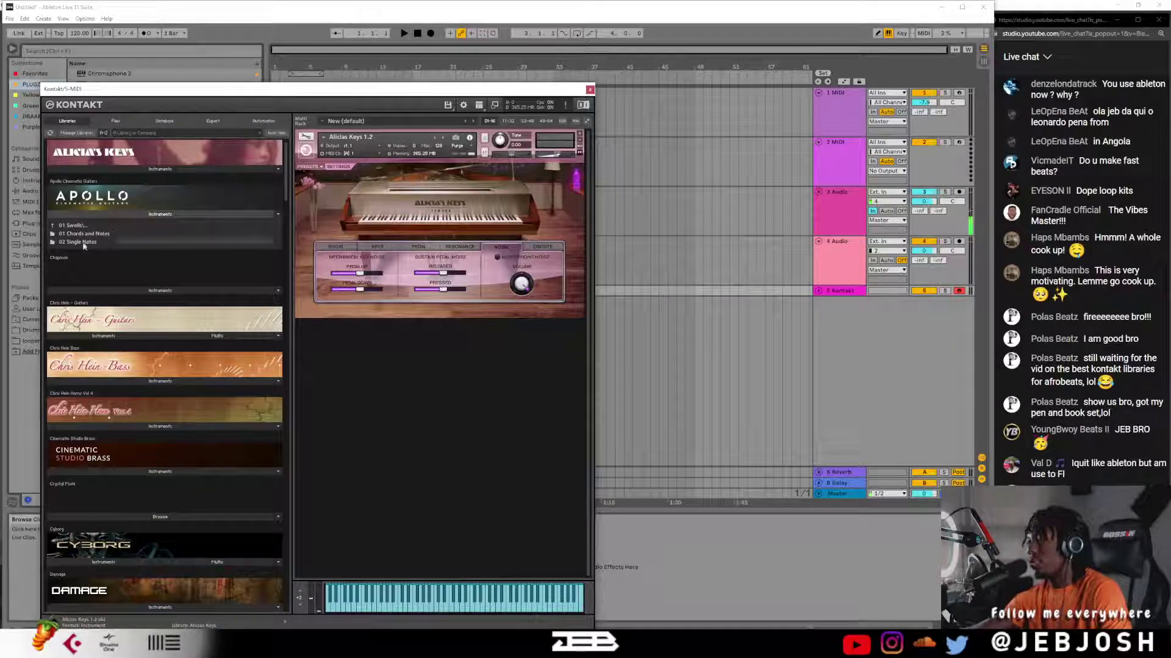
click(84, 242)
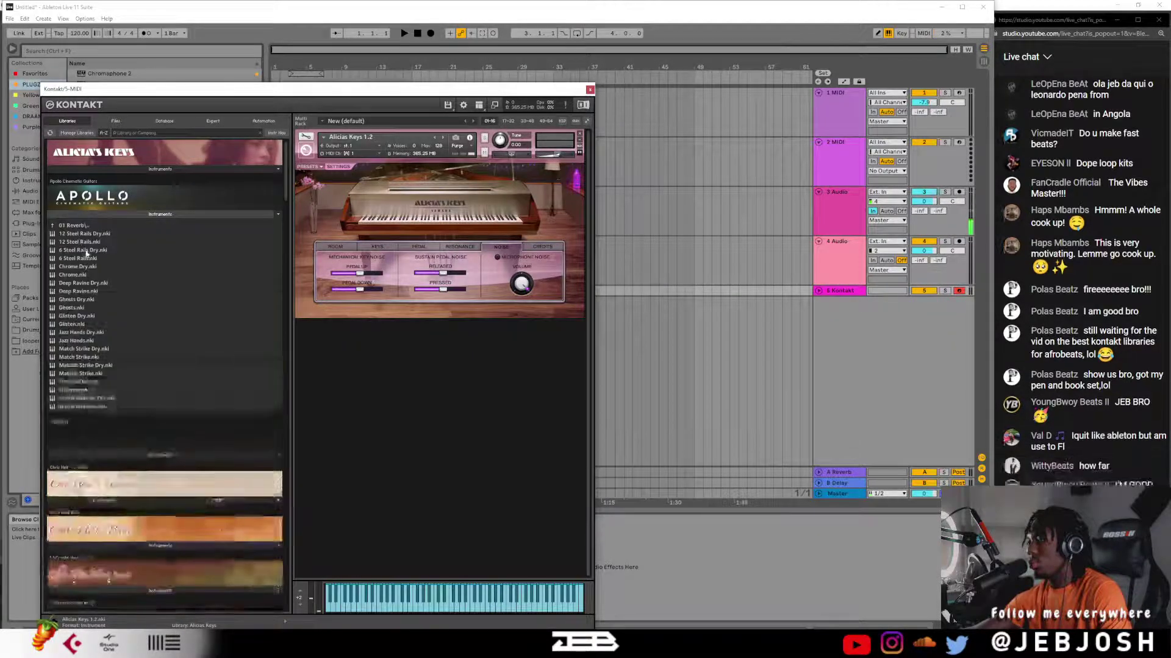
double_click(85, 251)
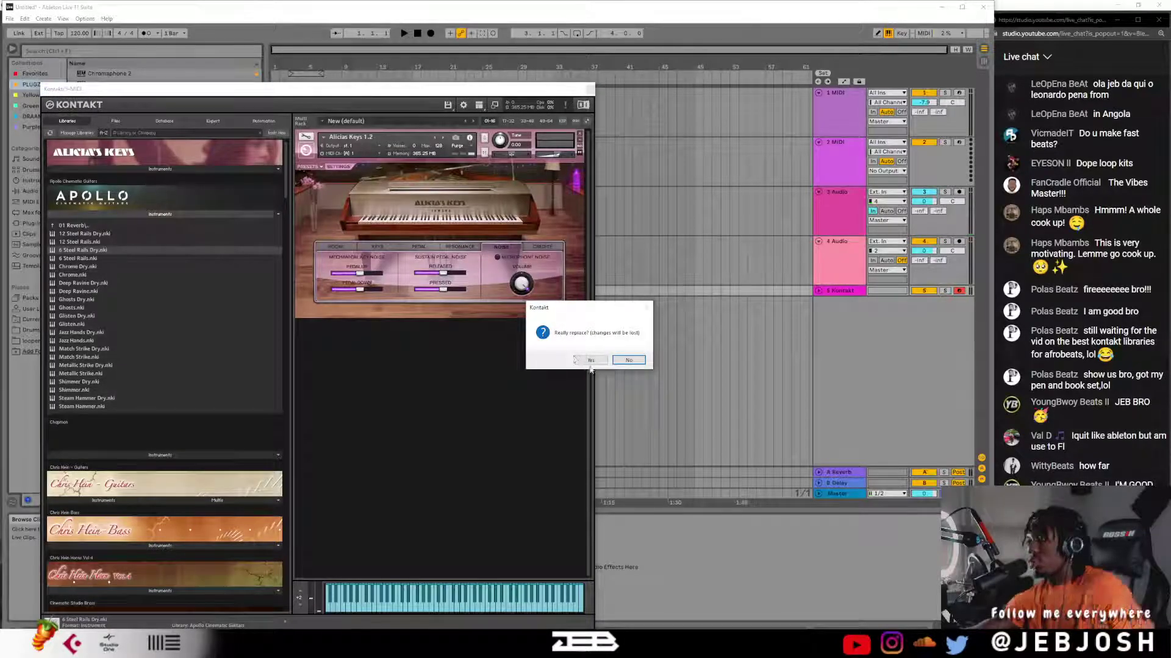
click(591, 360)
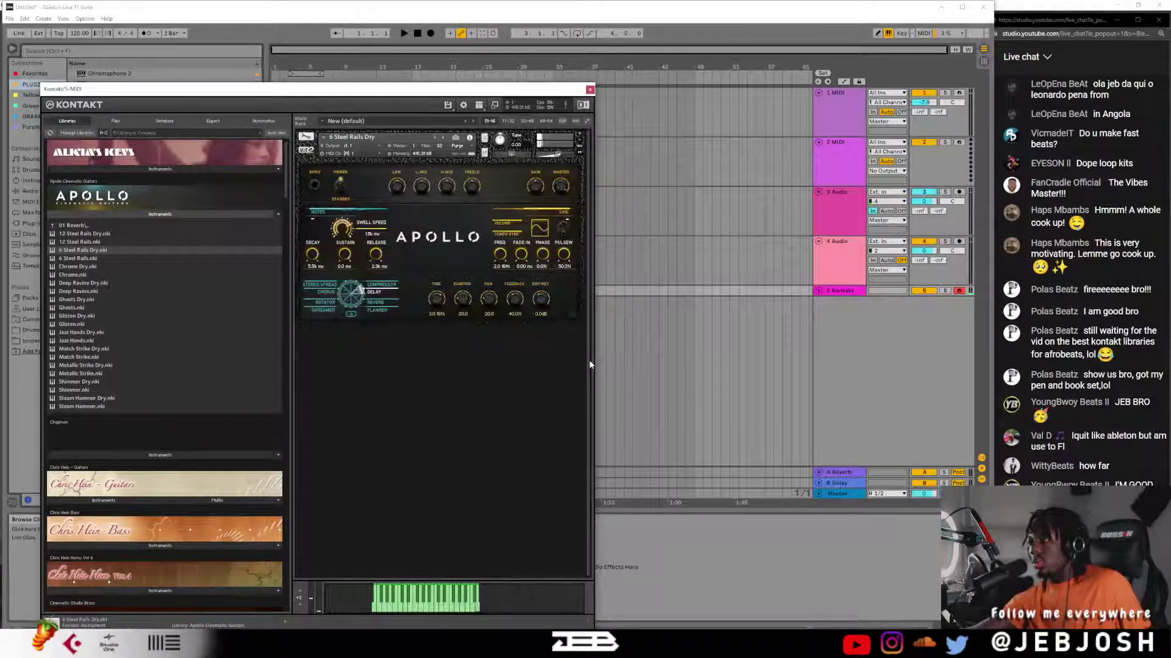
double_click(99, 331)
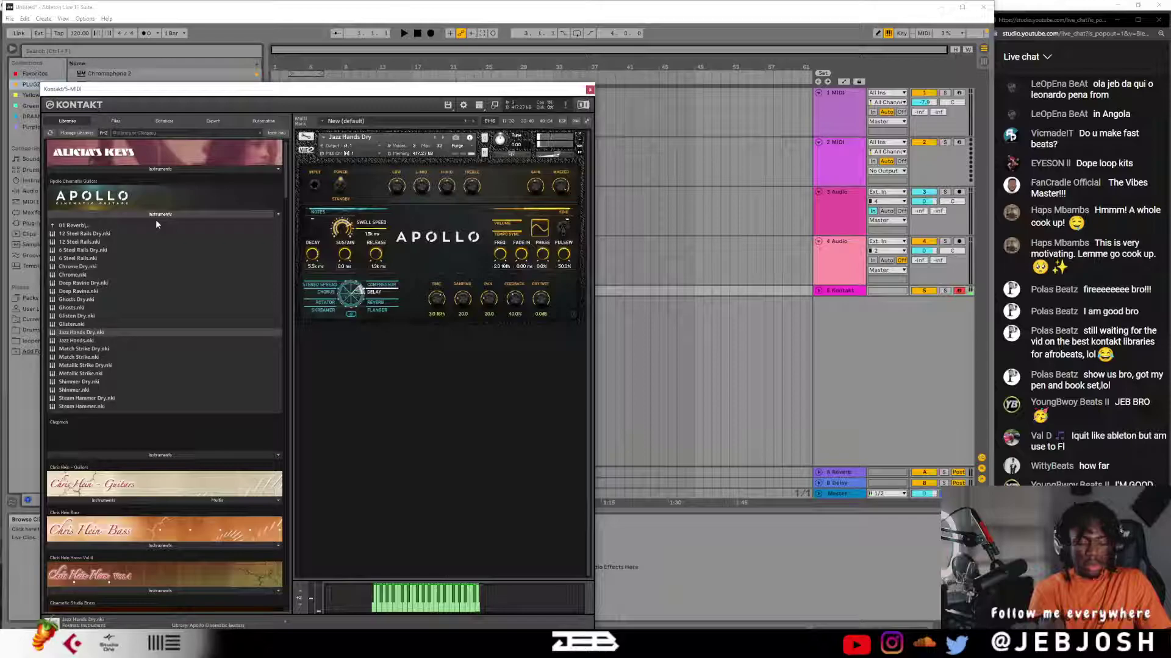
- Browse Apollo Cinematic Guitars to the 05 Instruments folder and load 01 Electric Guitar Clean.nki
click(105, 225)
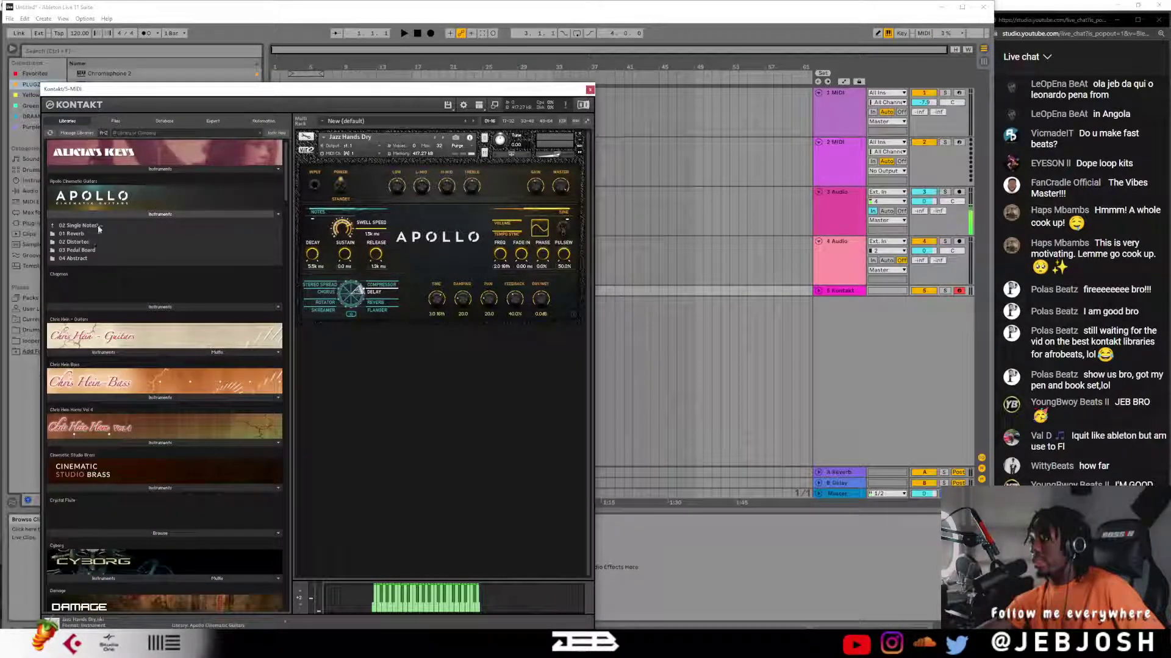
click(99, 227)
click(94, 226)
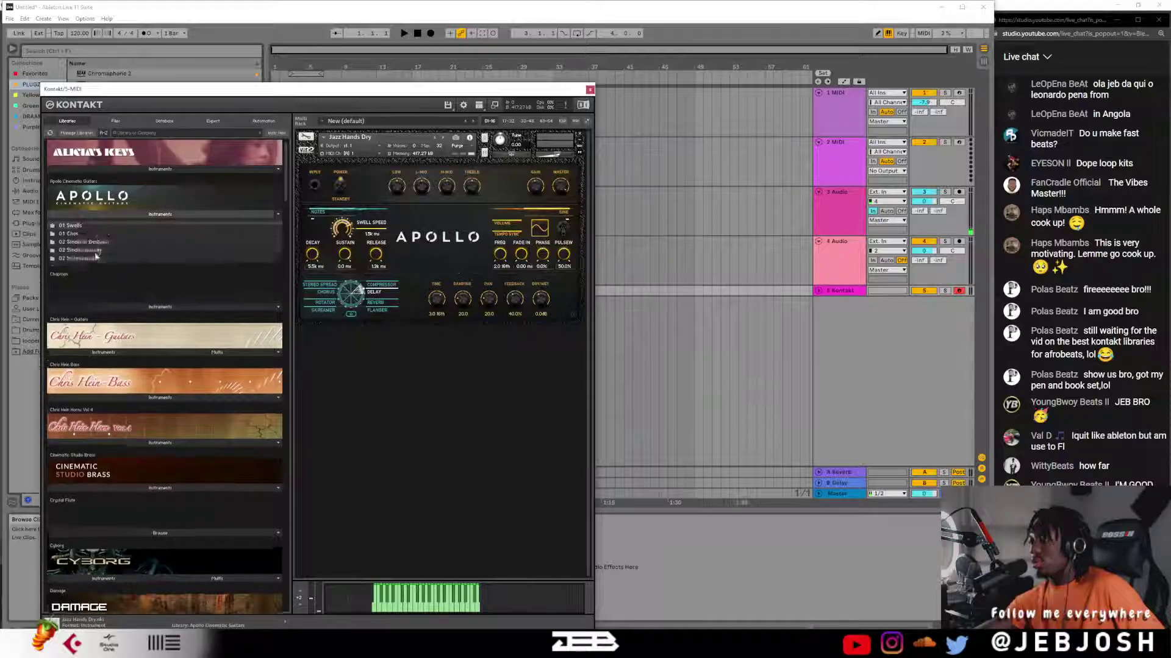
click(96, 258)
double_click(95, 284)
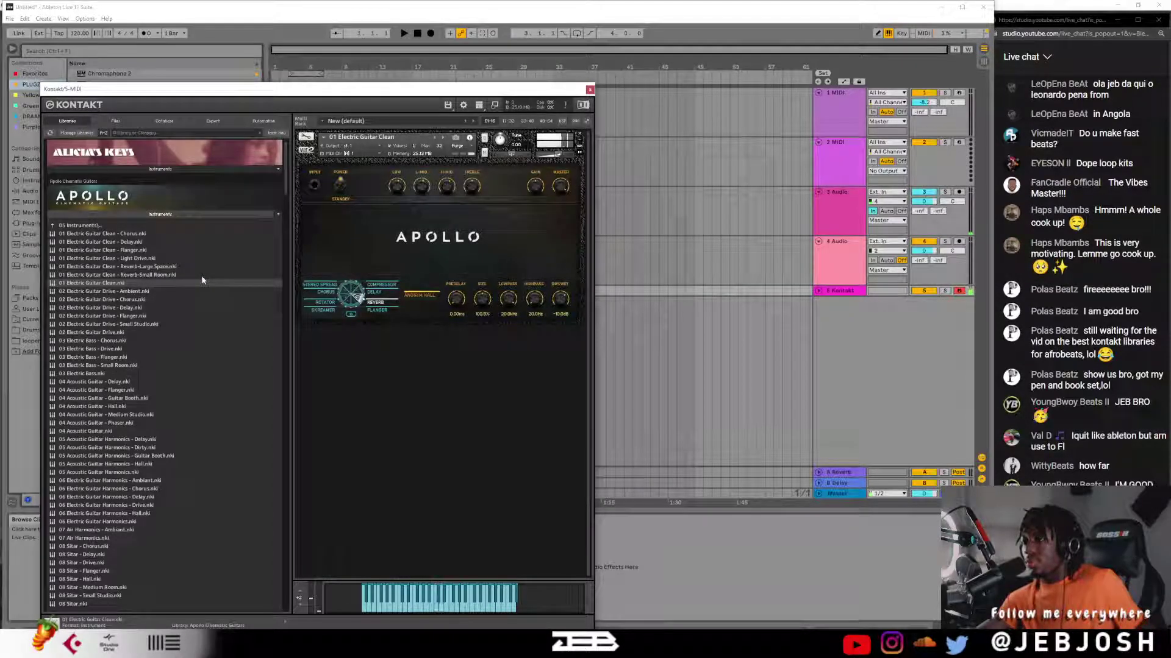
- Try 04 Acoustic Guitar - Hall.nki and 08 Sitar - Flanger.nki in the rack, and collapse the Apollo library
drag(100, 405, 319, 277)
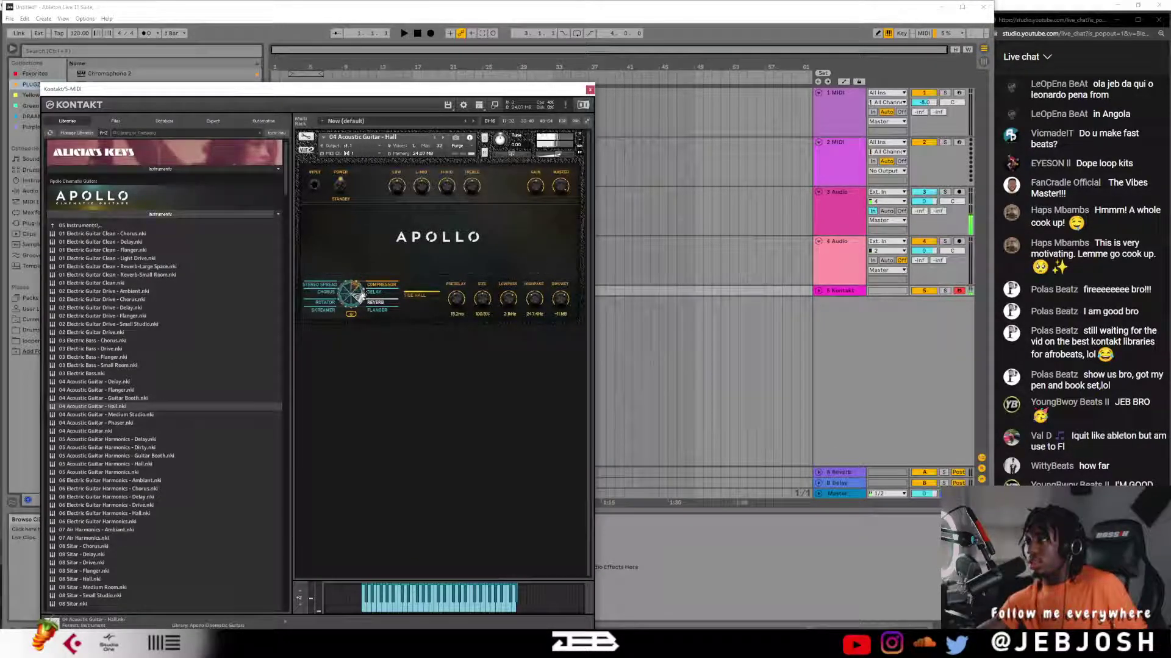
drag(113, 572, 397, 257)
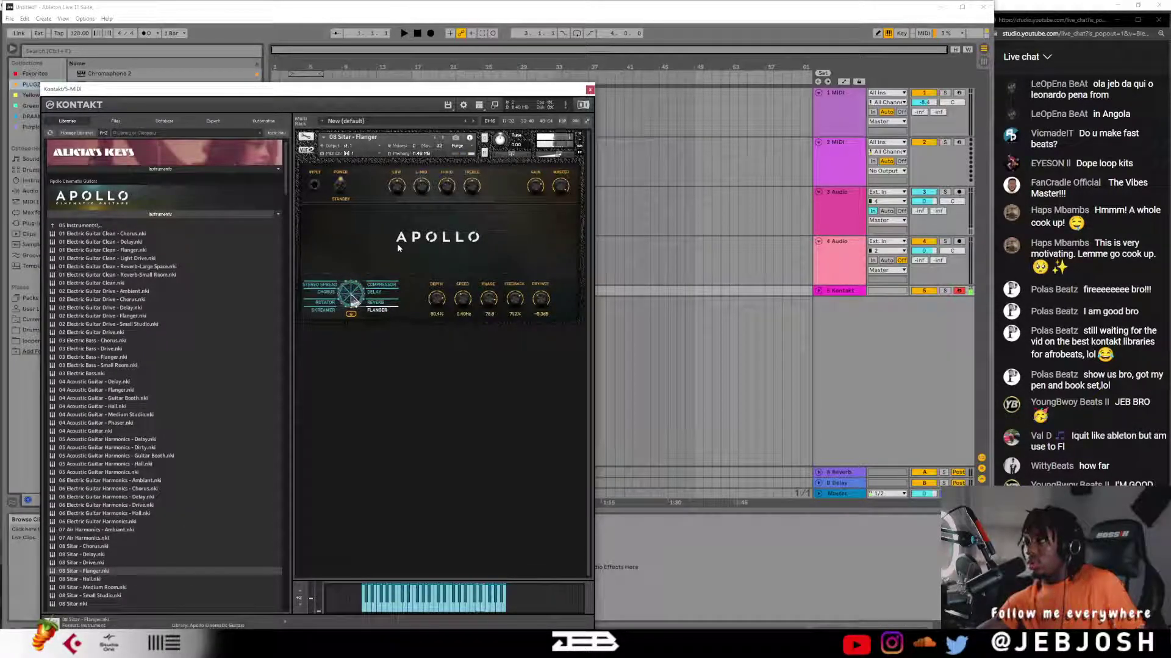
click(112, 214)
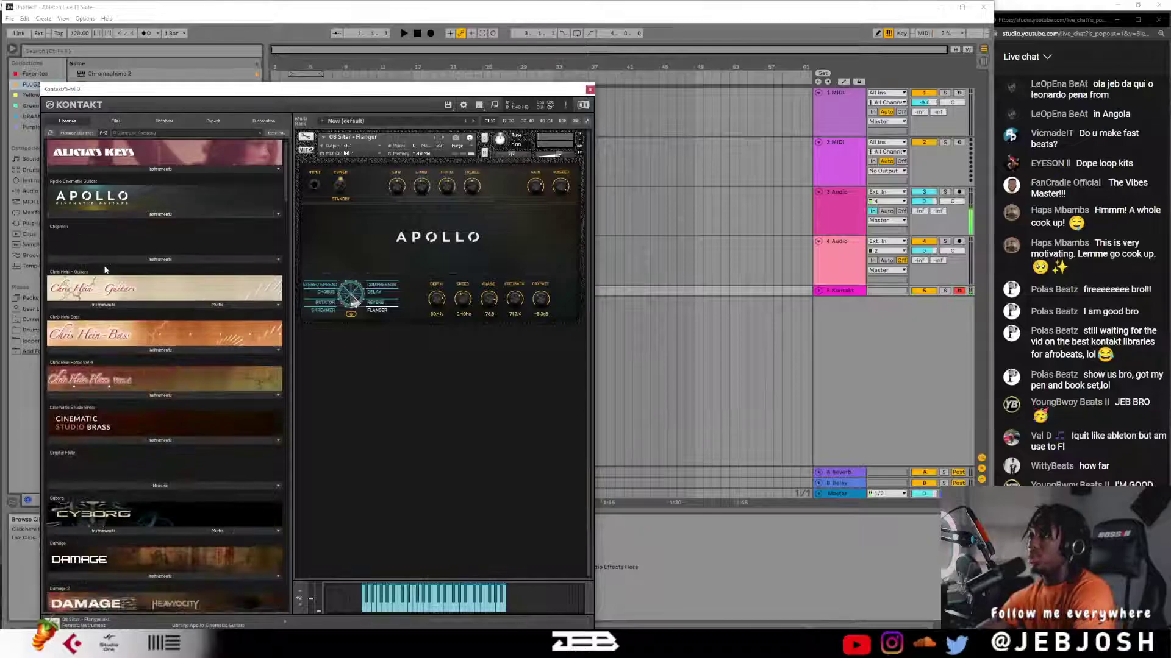
- Expand the Chapman library and load Chapman Trumpet.nki, replacing it with Chapman Tuba.nki
click(116, 258)
drag(96, 279, 382, 234)
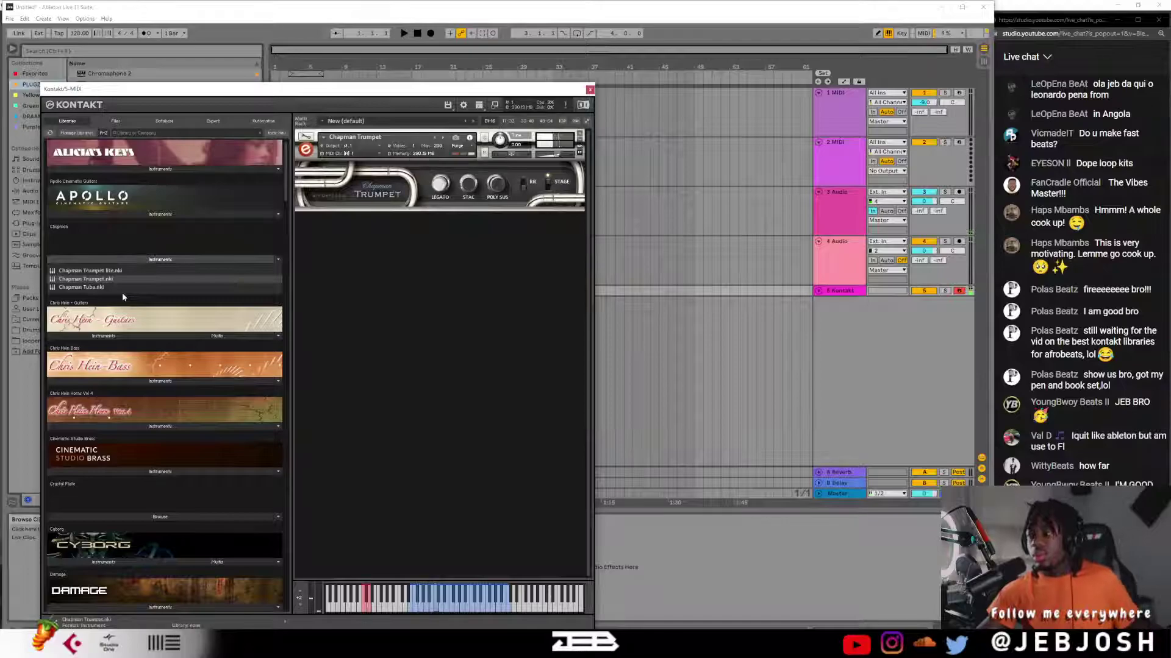
drag(103, 288, 393, 184)
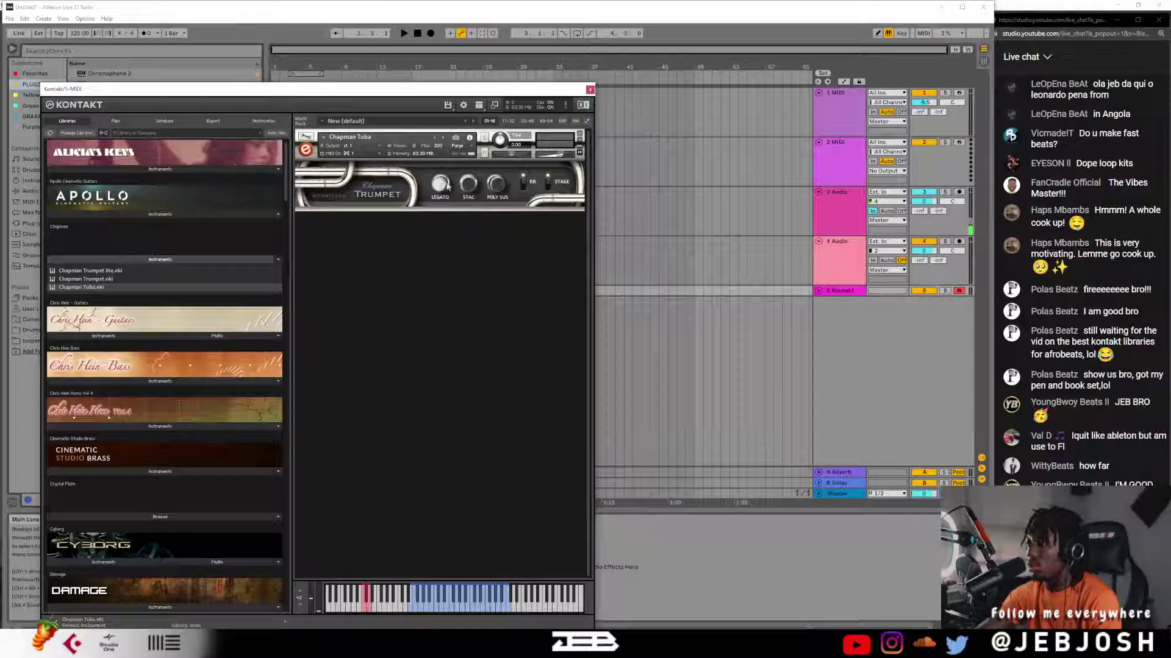
- Reposition the Kontakt window and look through the Chris Hein Guitars folders and the neighbouring libraries
drag(401, 91, 479, 61)
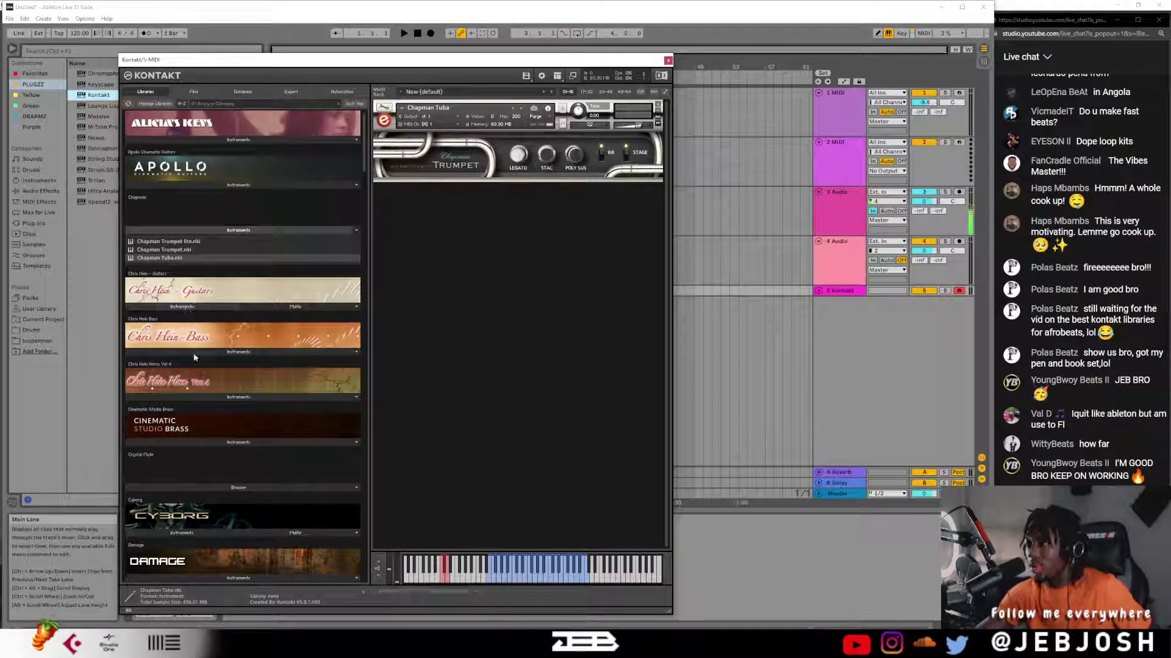
scroll(195, 404, down, 2)
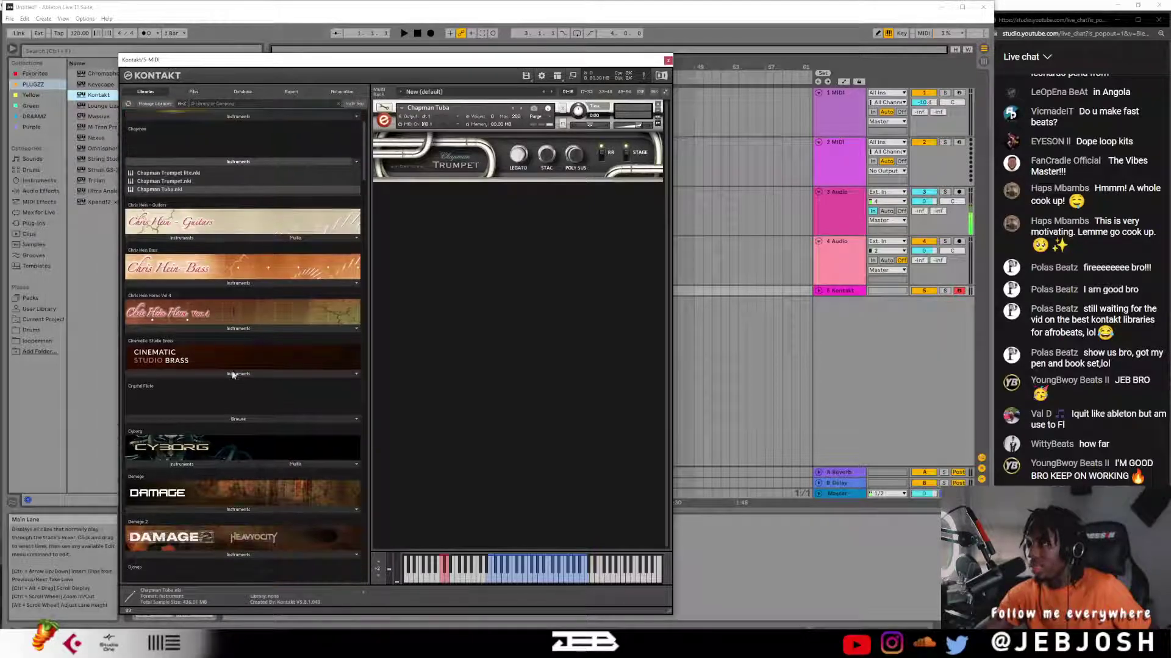
click(191, 239)
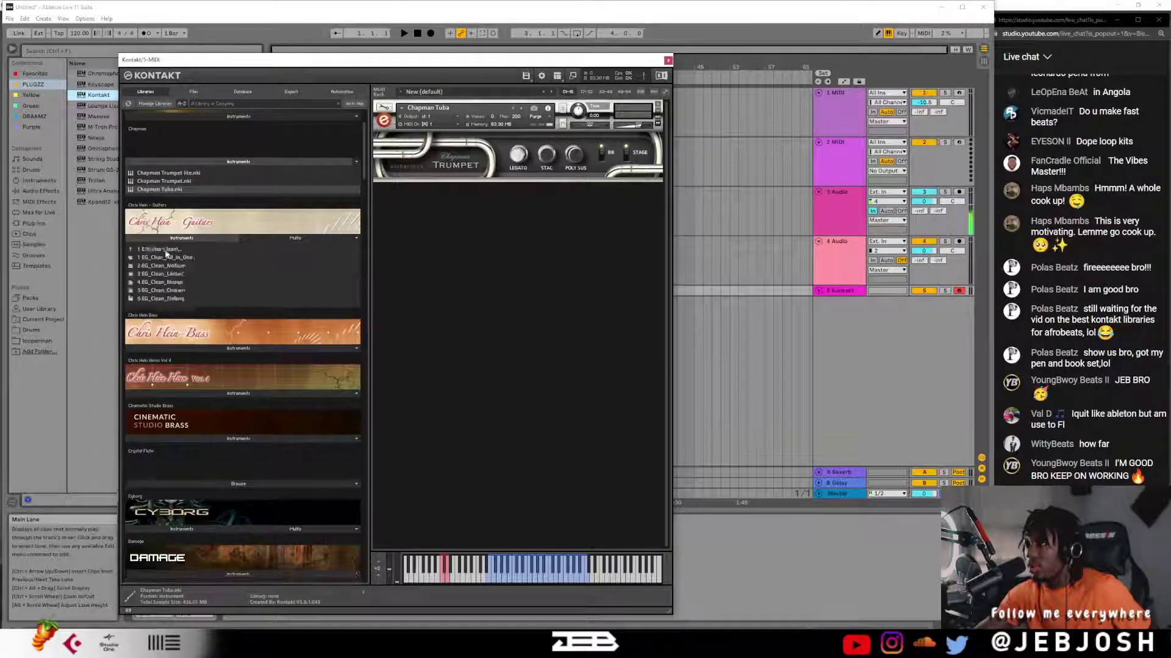
scroll(183, 270, down, 1)
scroll(189, 280, down, 3)
scroll(189, 280, up, 6)
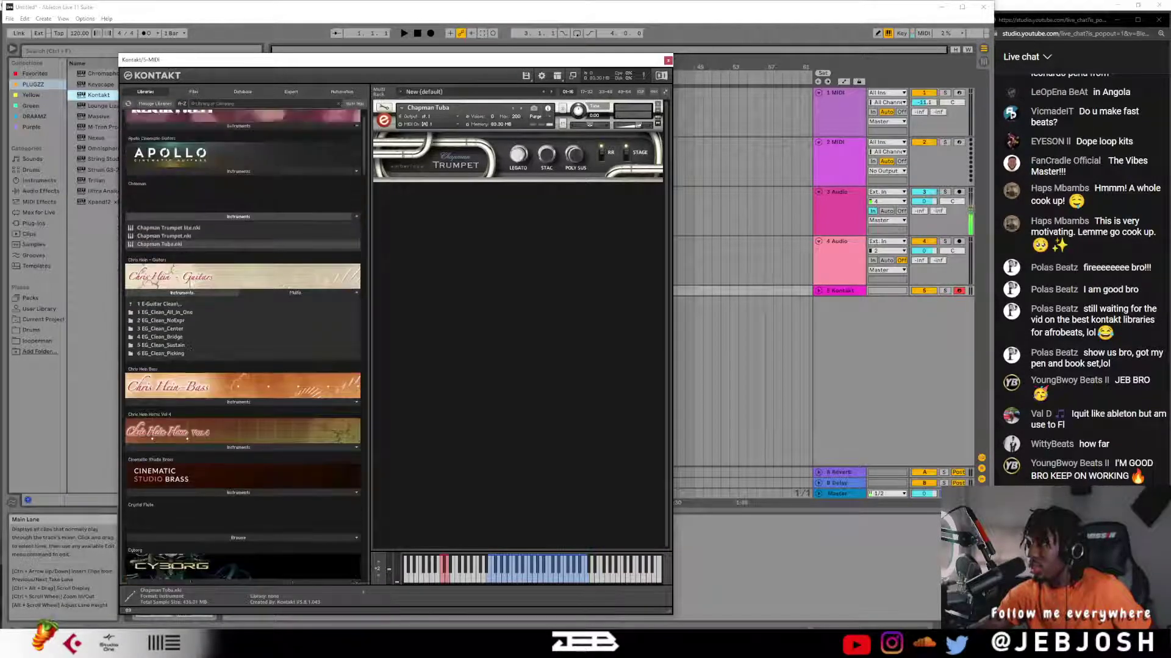
scroll(189, 281, down, 1)
scroll(190, 281, down, 2)
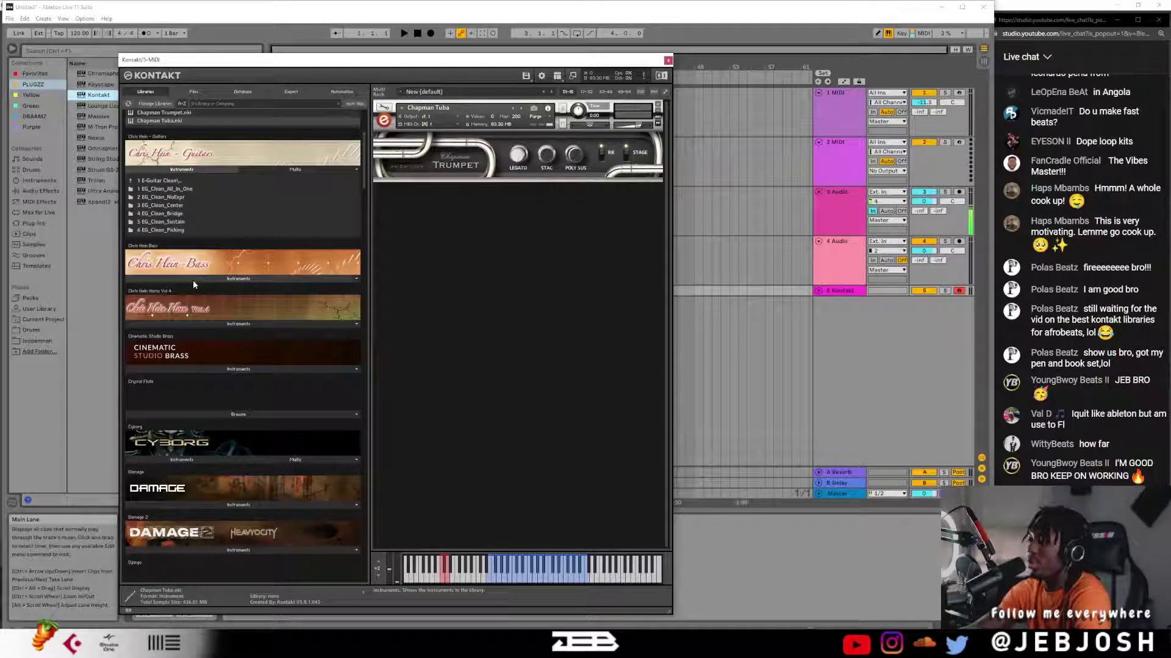
scroll(194, 284, down, 1)
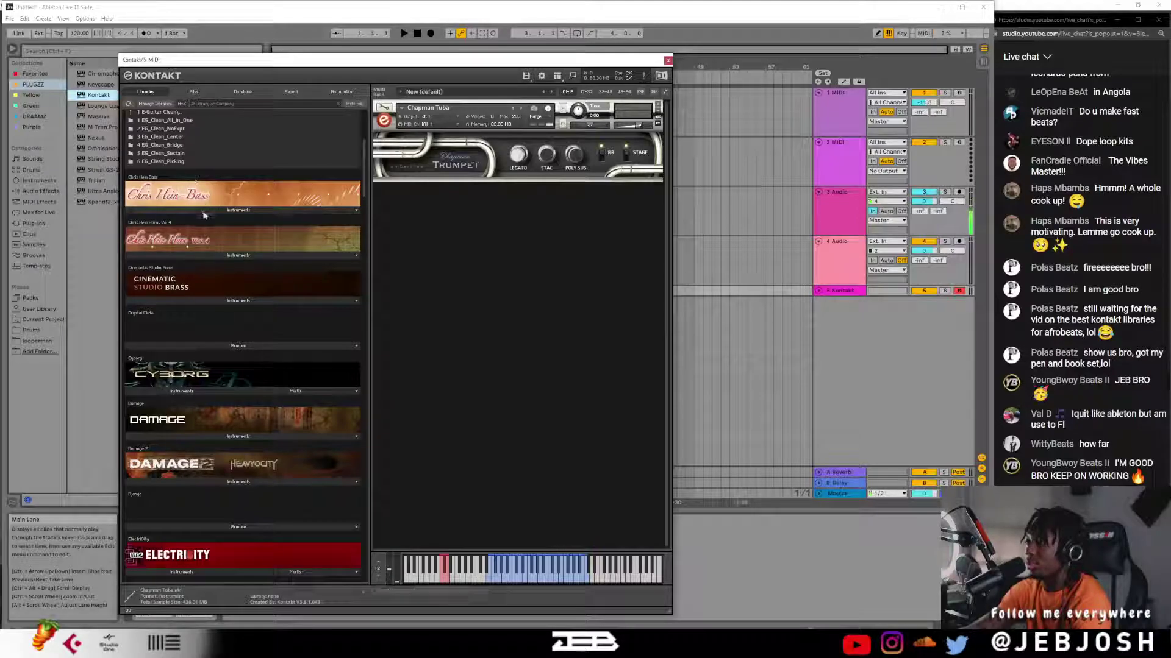
scroll(203, 213, up, 1)
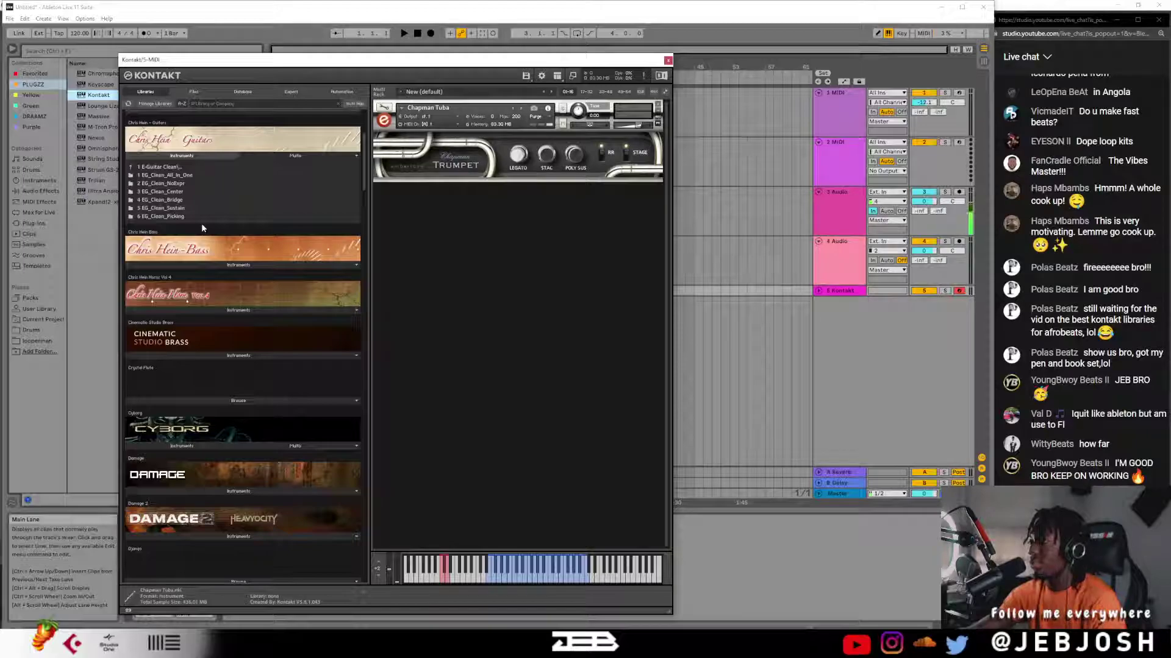
scroll(222, 267, down, 1)
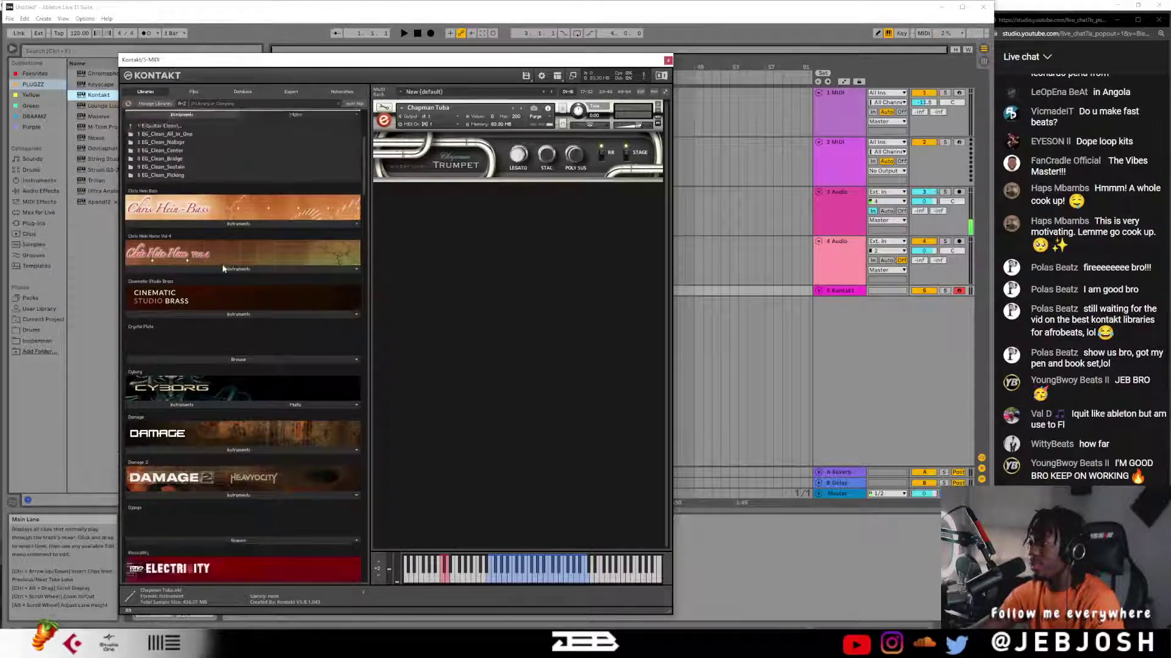
scroll(223, 267, down, 2)
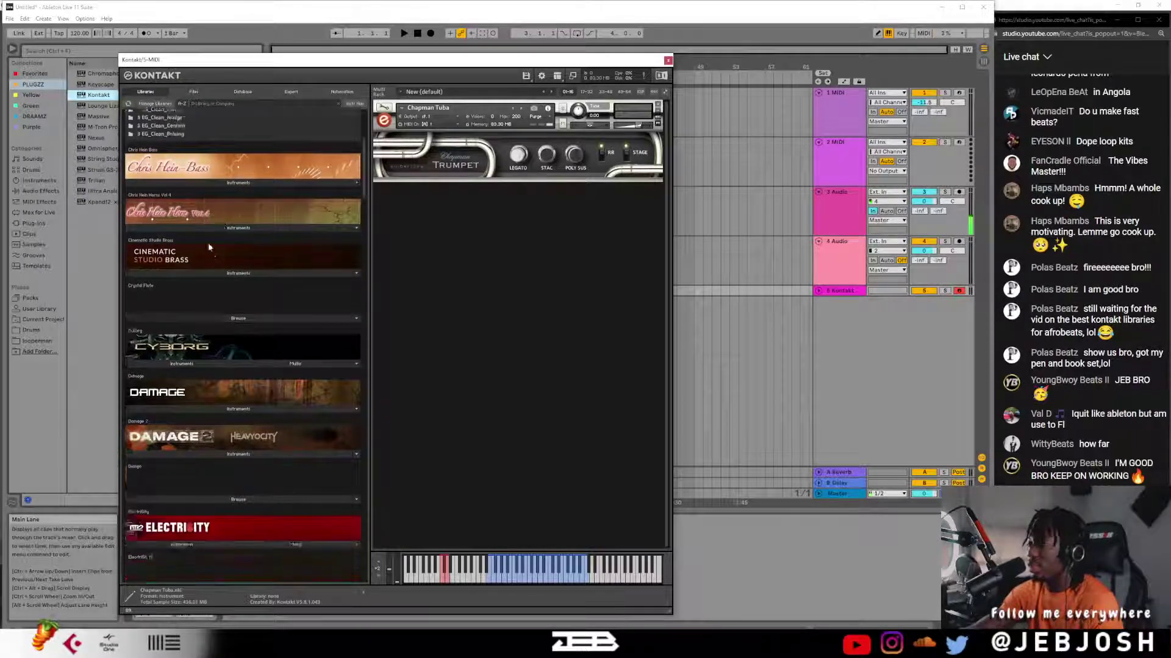
- Load CSB 2 Trombones.nki from the Cinematic Studio Brass library and raise its reverb
click(189, 258)
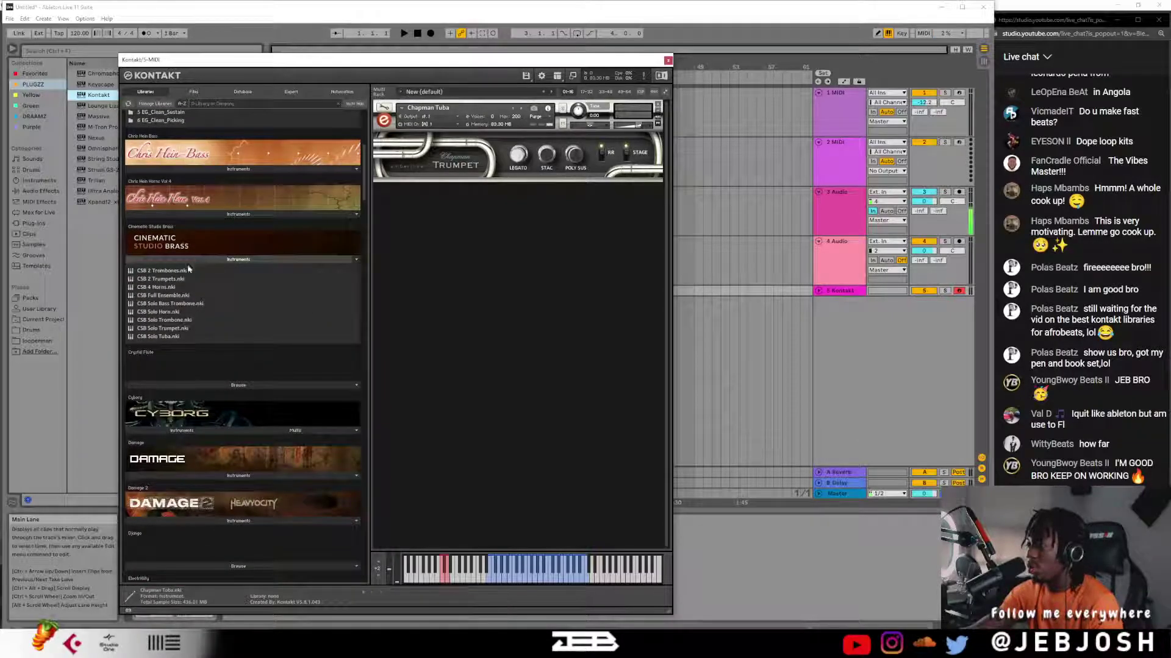
drag(184, 270, 197, 235)
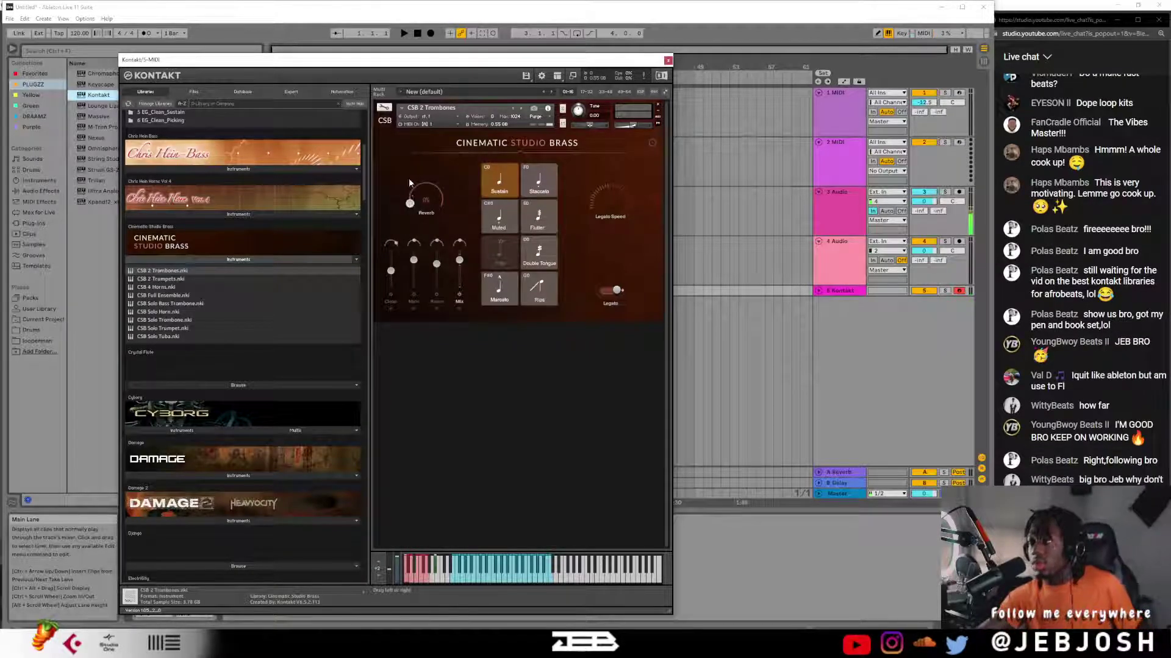
drag(412, 184, 419, 209)
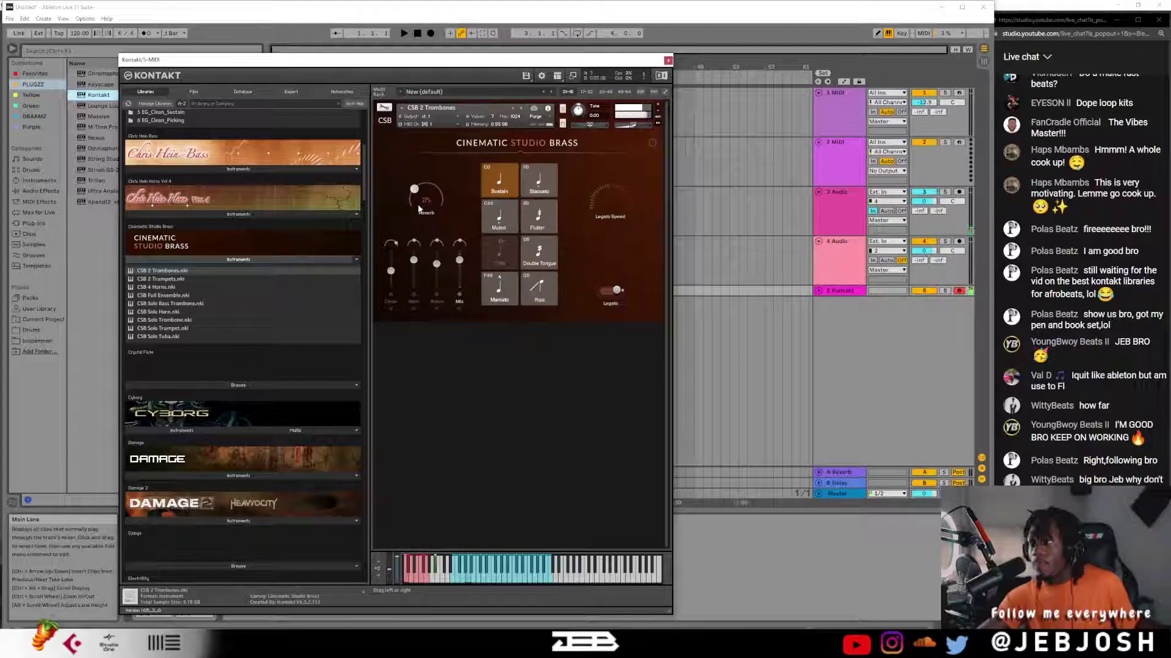
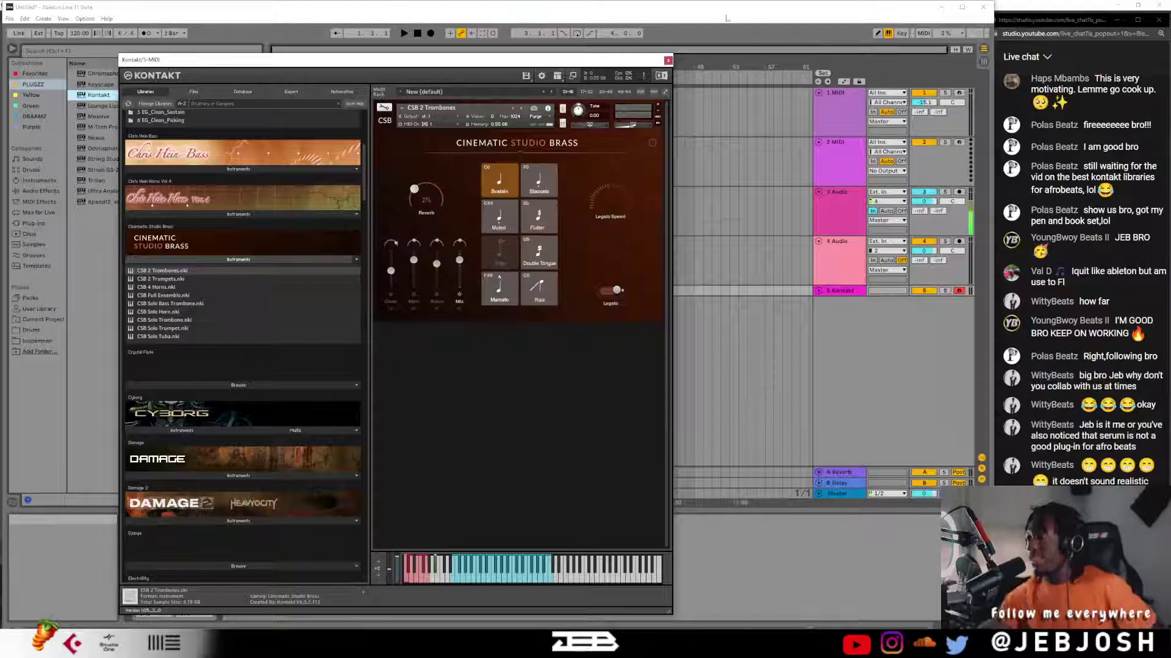
- Collapse the Cinematic Studio Brass library and load Crystal Flute.nki in place of the trombones
click(221, 260)
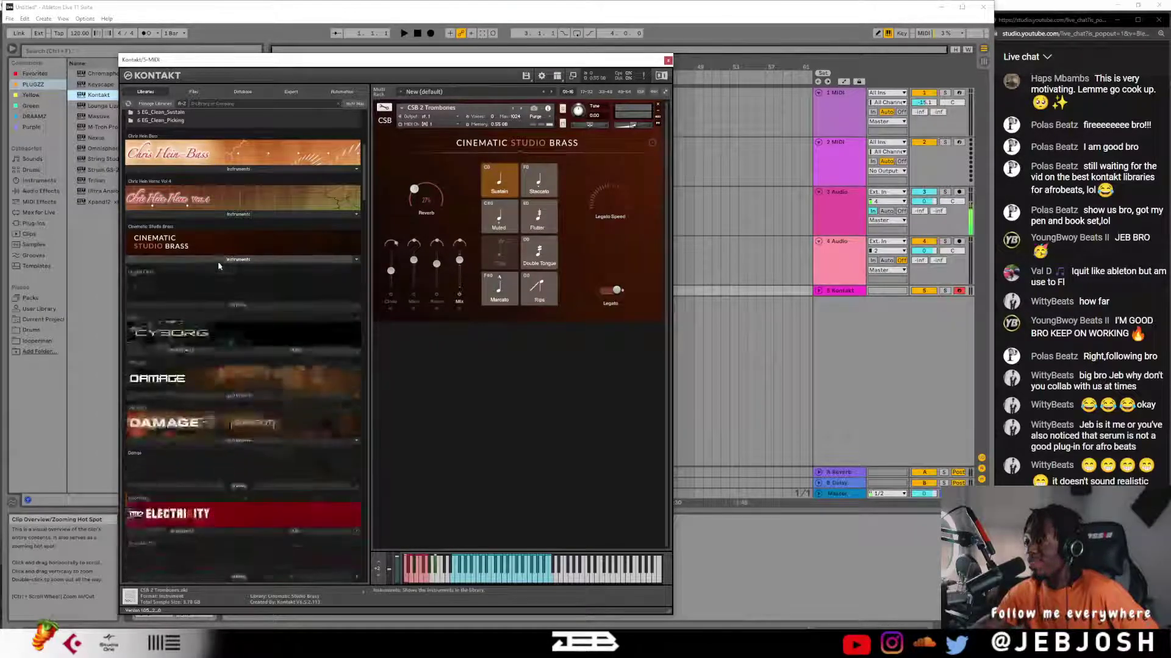
scroll(208, 279, down, 1)
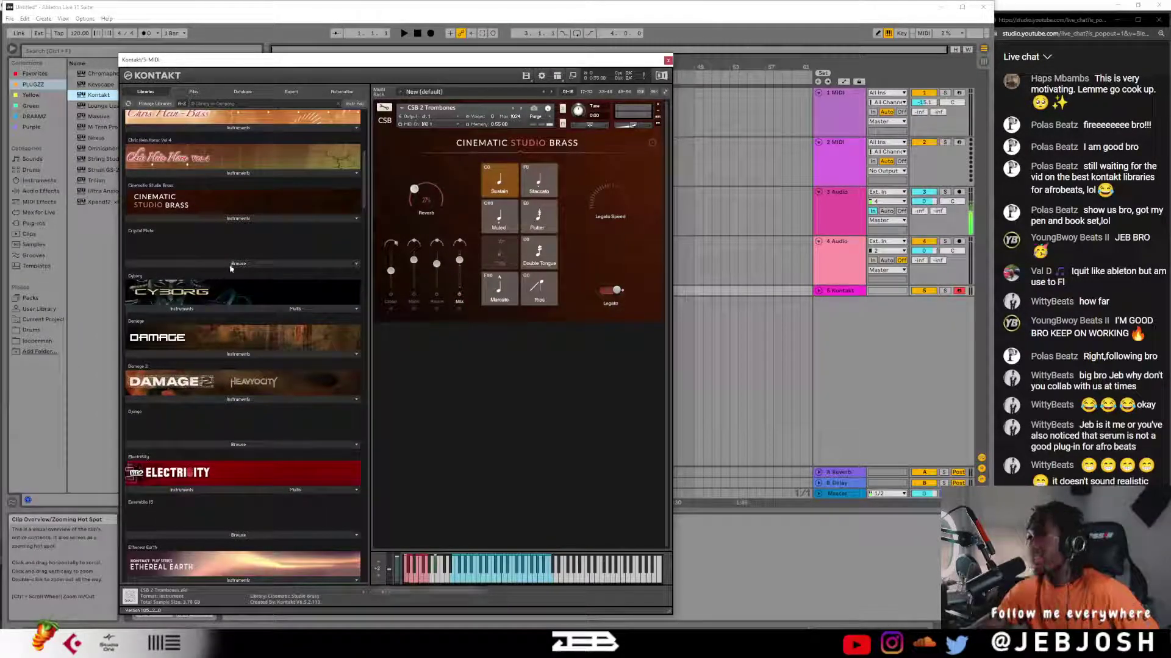
click(230, 264)
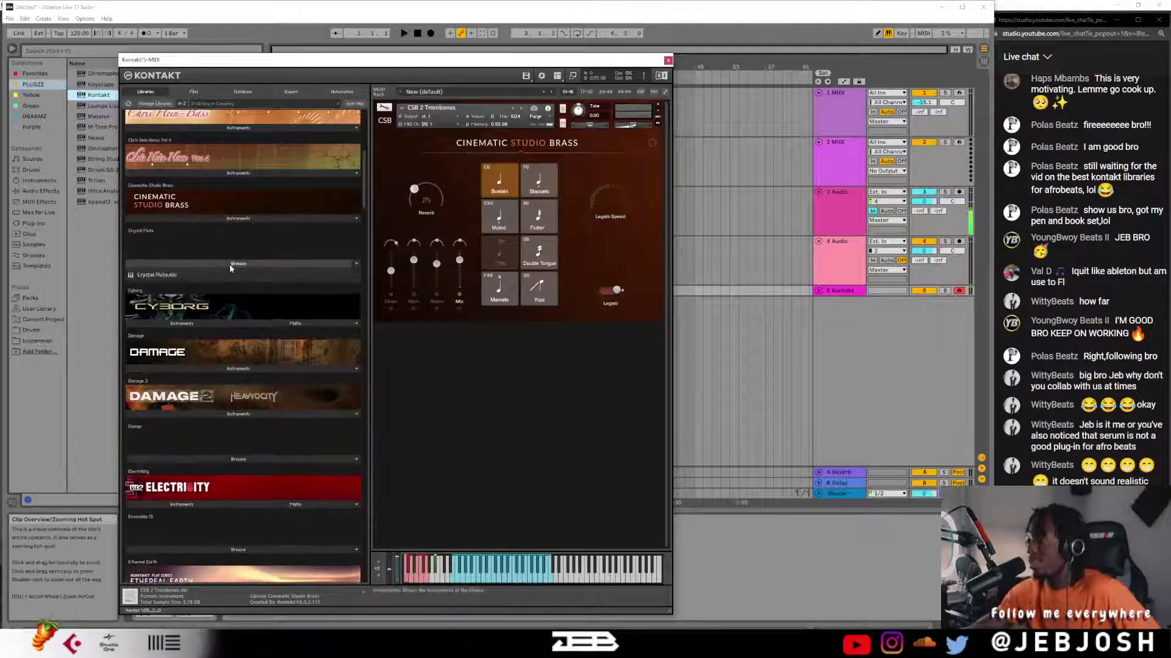
double_click(167, 277)
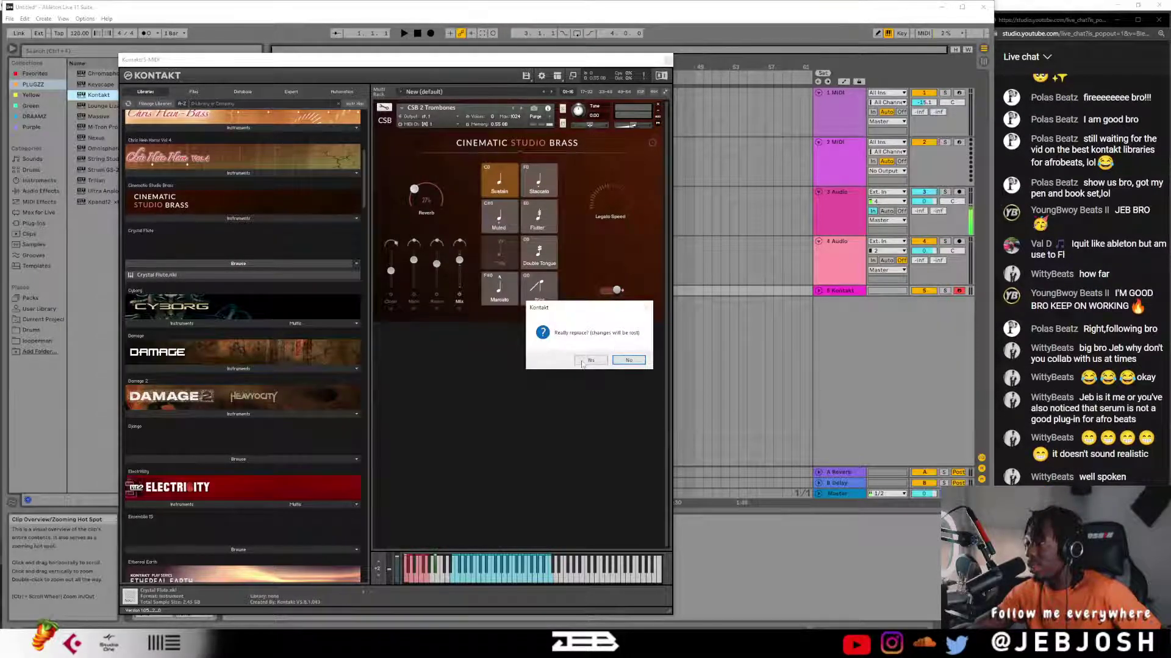
click(587, 361)
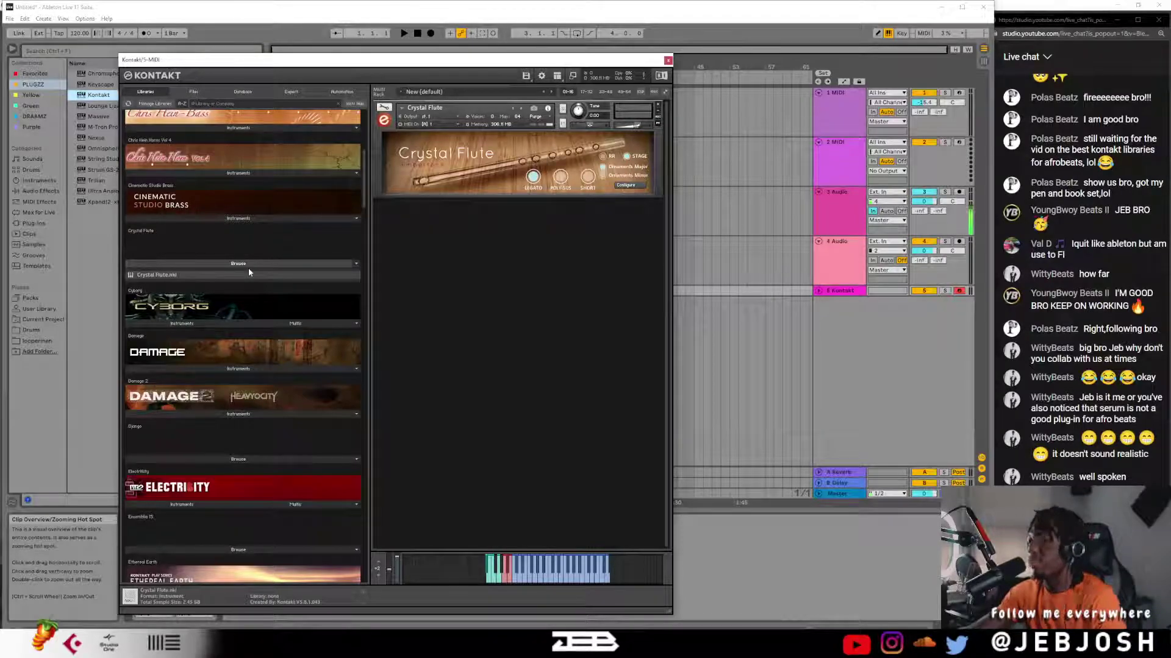
- Open the Cyborg library's Guitars & Basses folder and try Cyborg Guitar Loop 04, Loop 10, Guitar Feedback Glitch Hits and Loop 07
scroll(249, 272, down, 3)
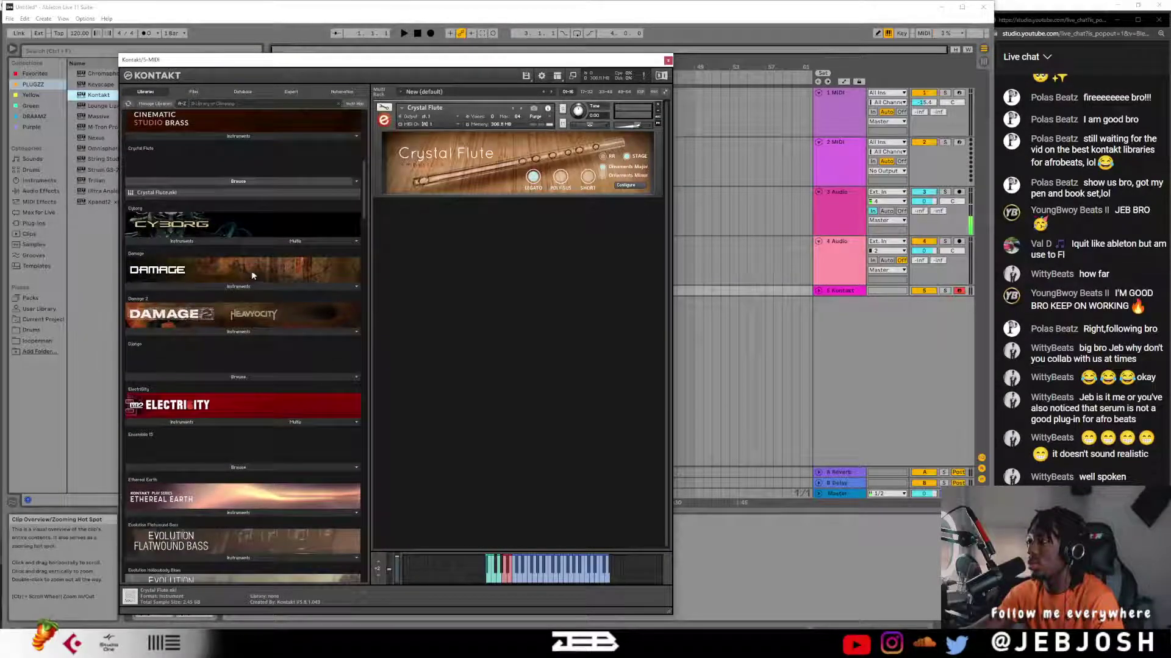
click(203, 241)
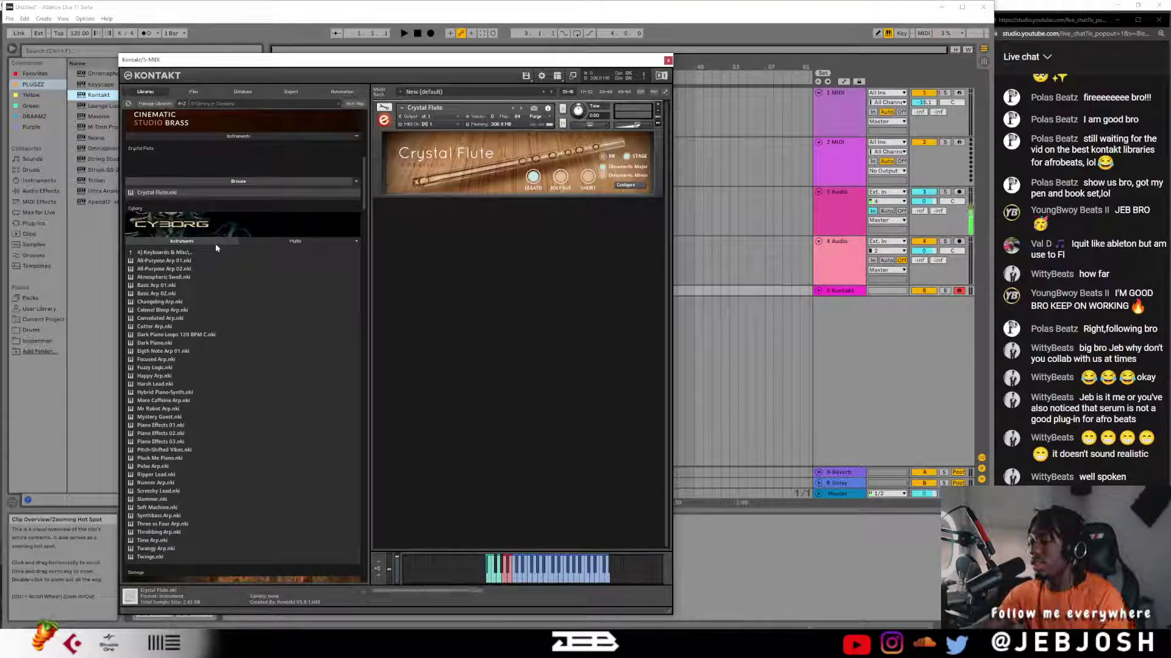
click(183, 253)
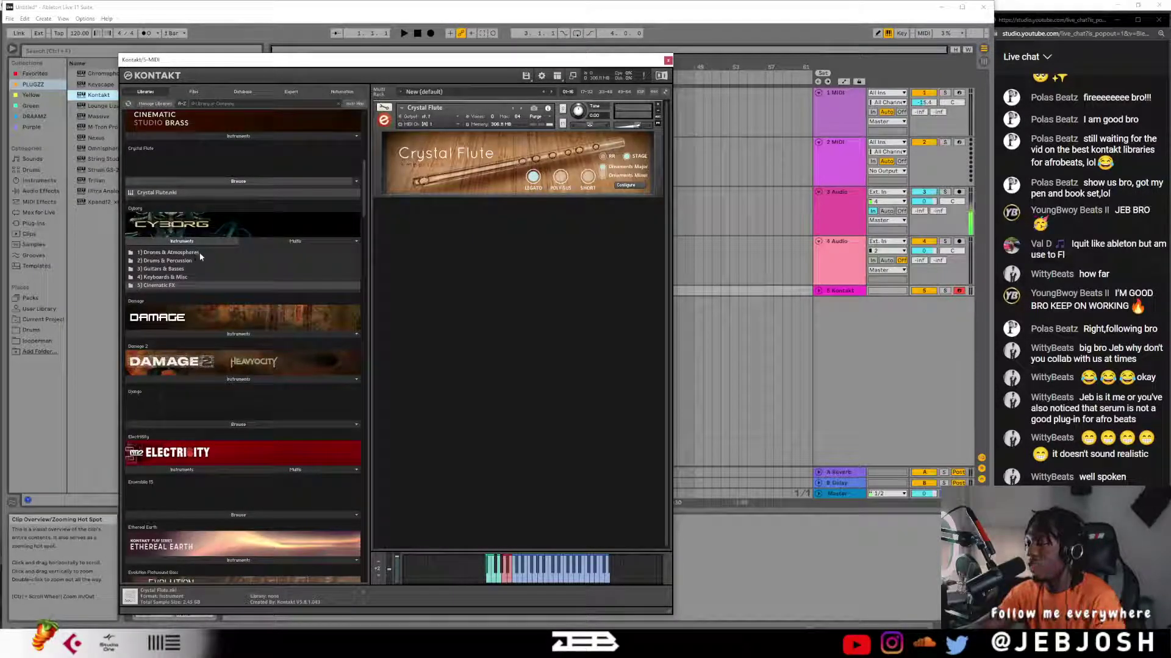
click(170, 269)
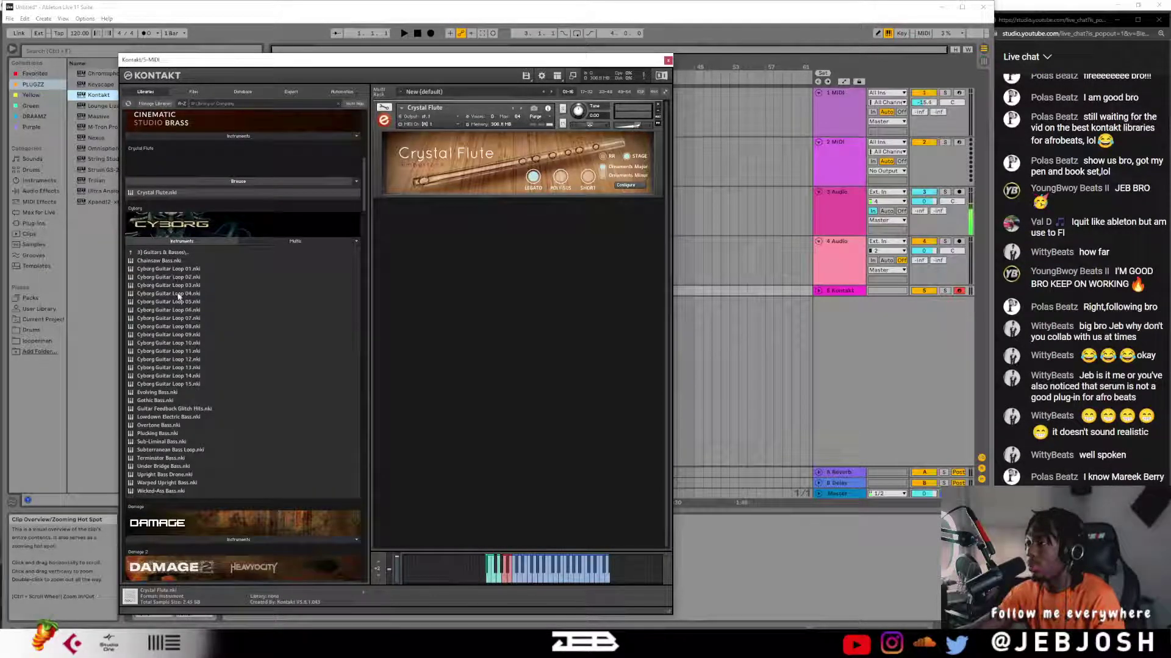
double_click(169, 294)
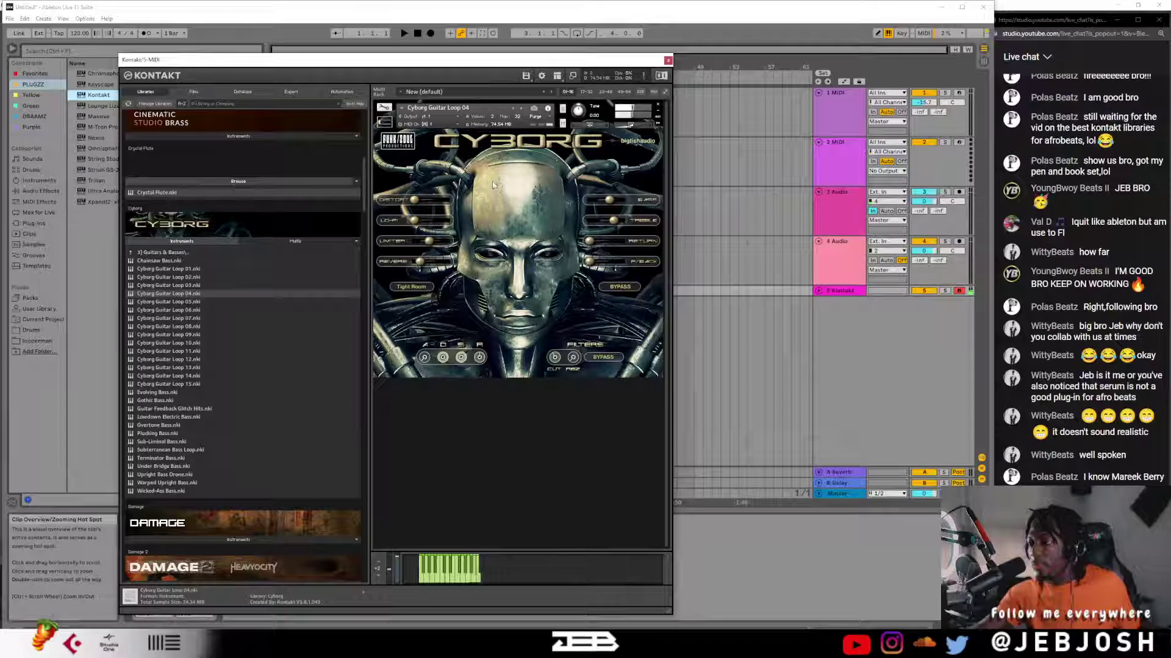
double_click(183, 343)
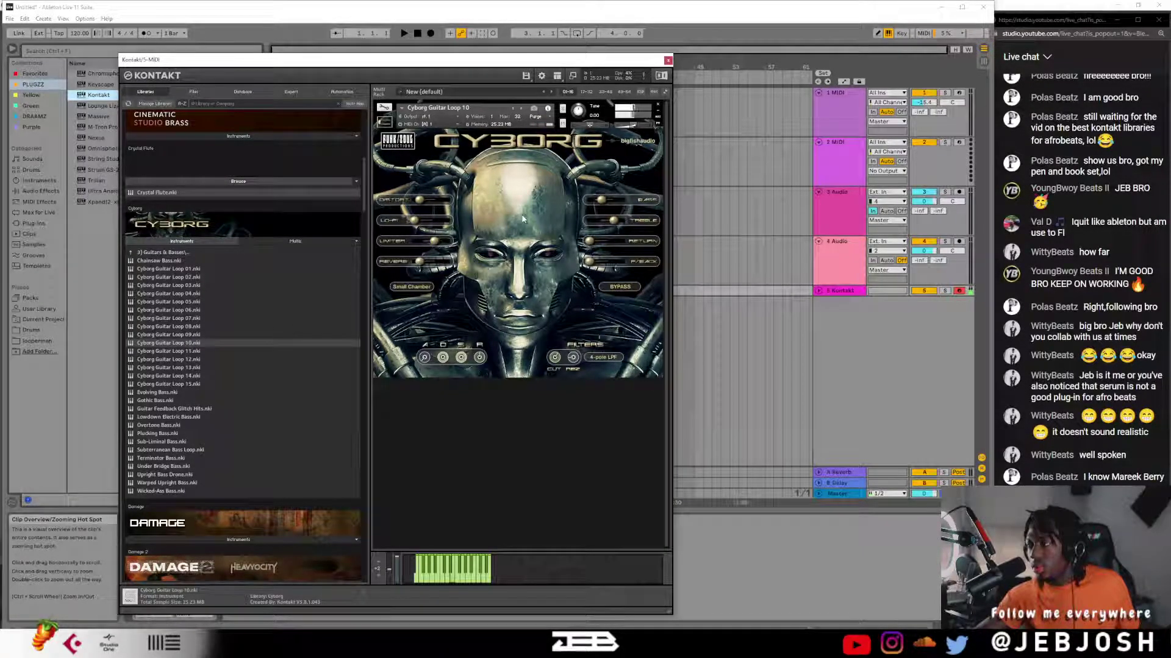
double_click(183, 409)
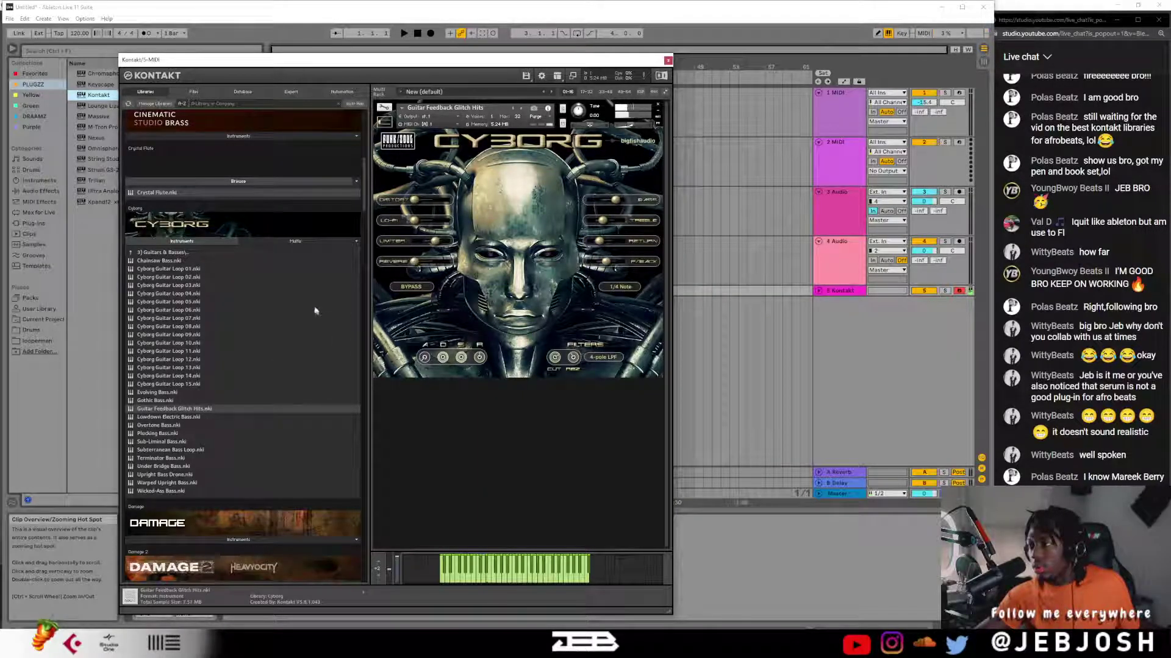
double_click(175, 318)
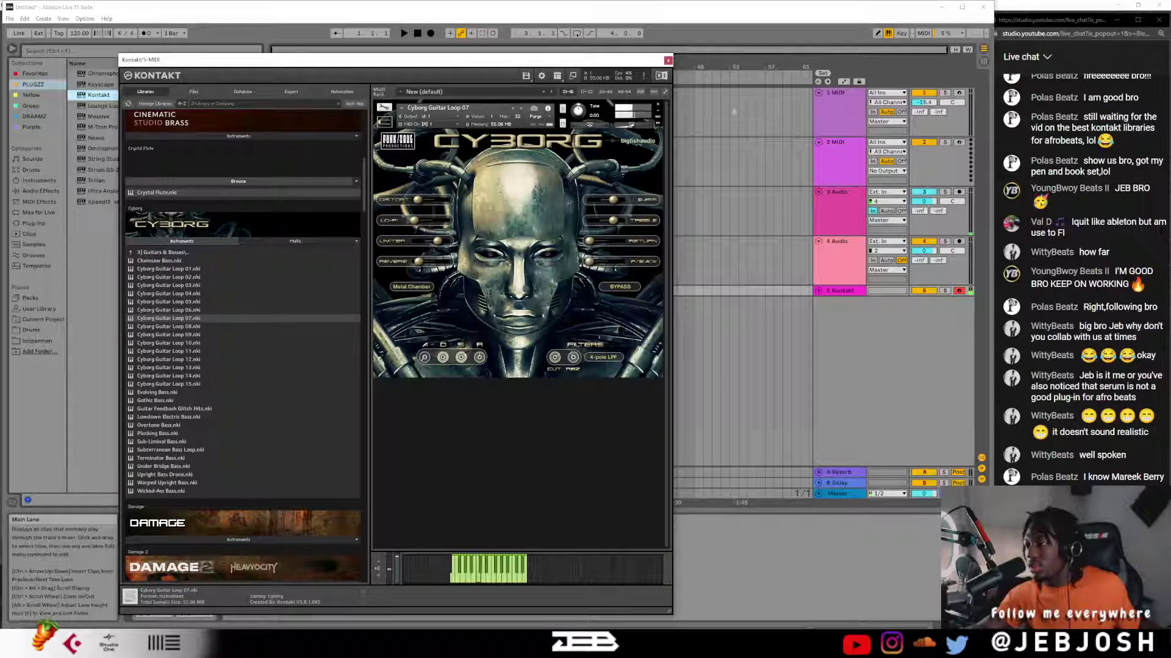
- Try Alien Transmission.nki from Cyborg's Drones & Atmospheres folder and Dark Piano.nki from Keyboards & Misc, and return to the folder list
click(180, 242)
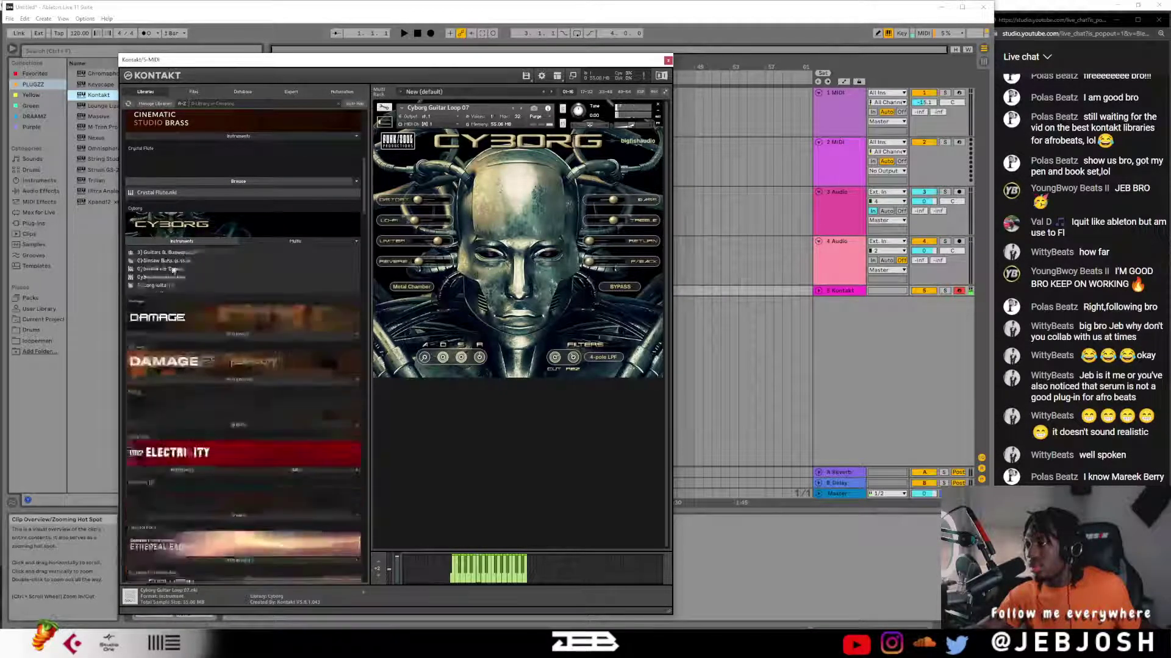
click(181, 242)
double_click(181, 262)
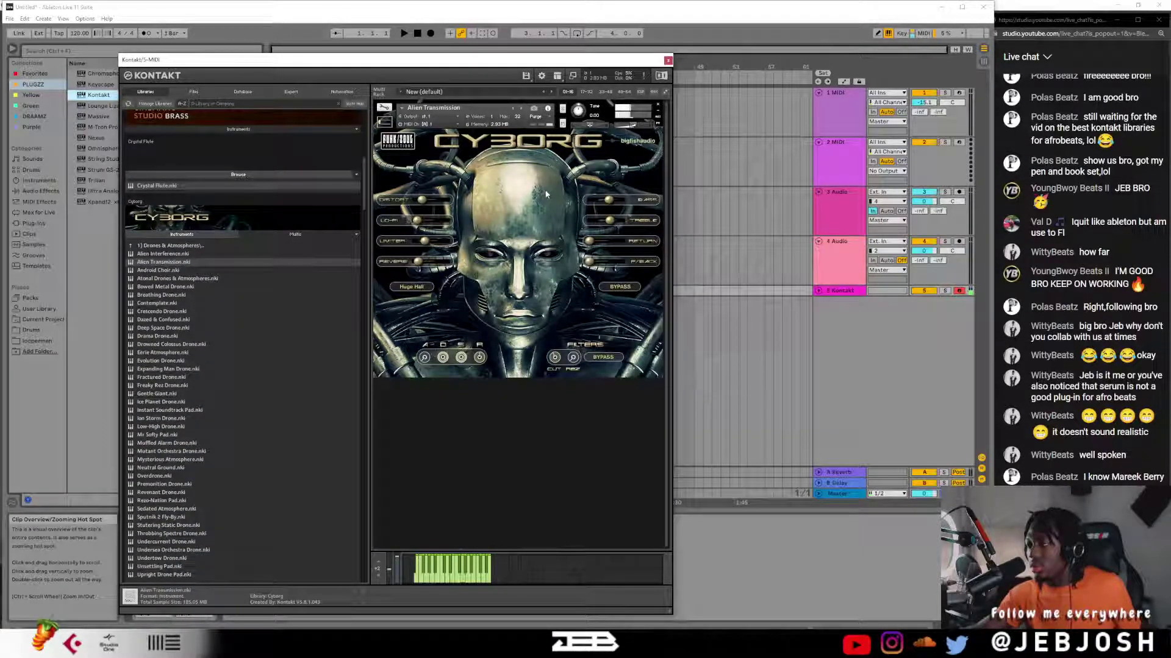
click(167, 245)
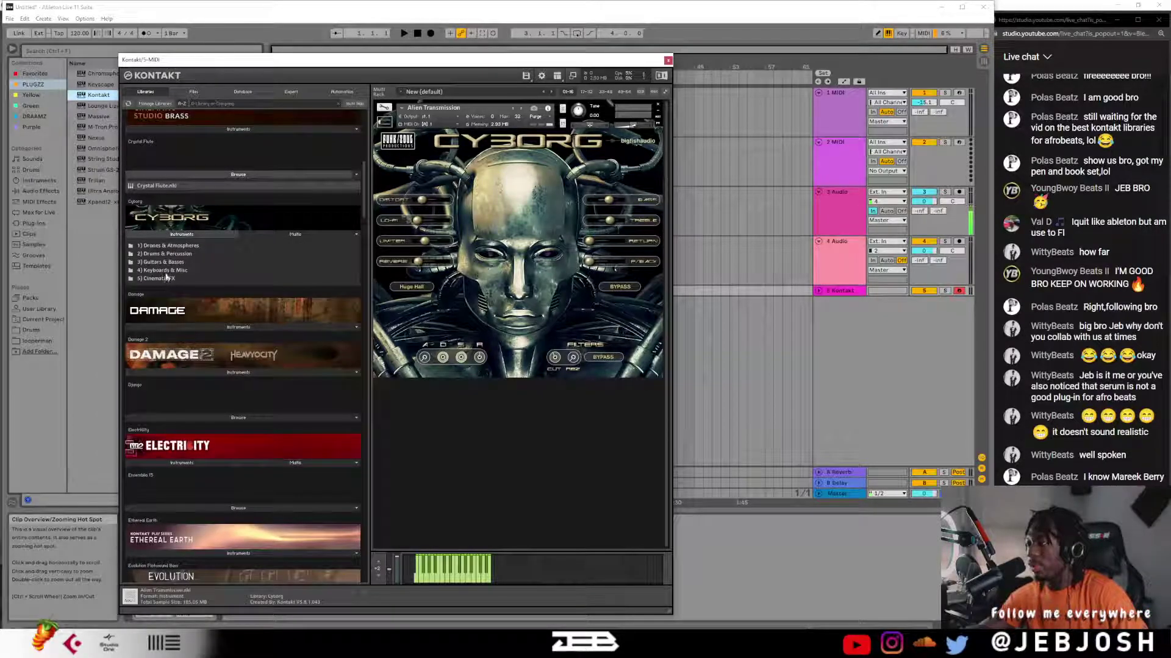
click(161, 270)
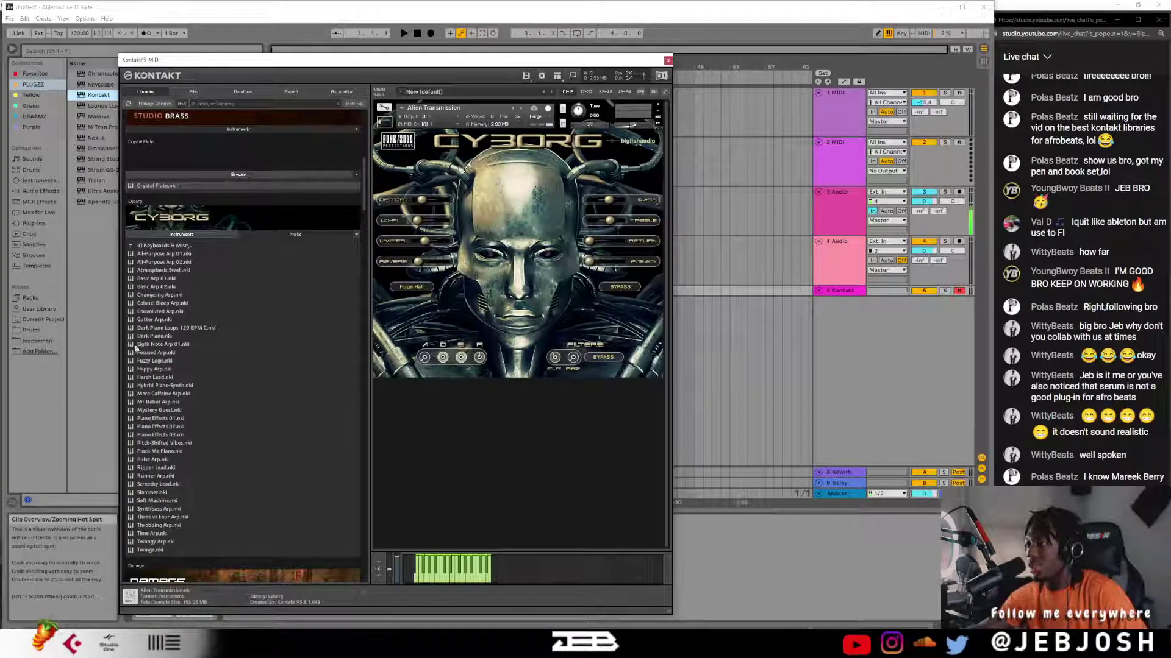
double_click(165, 338)
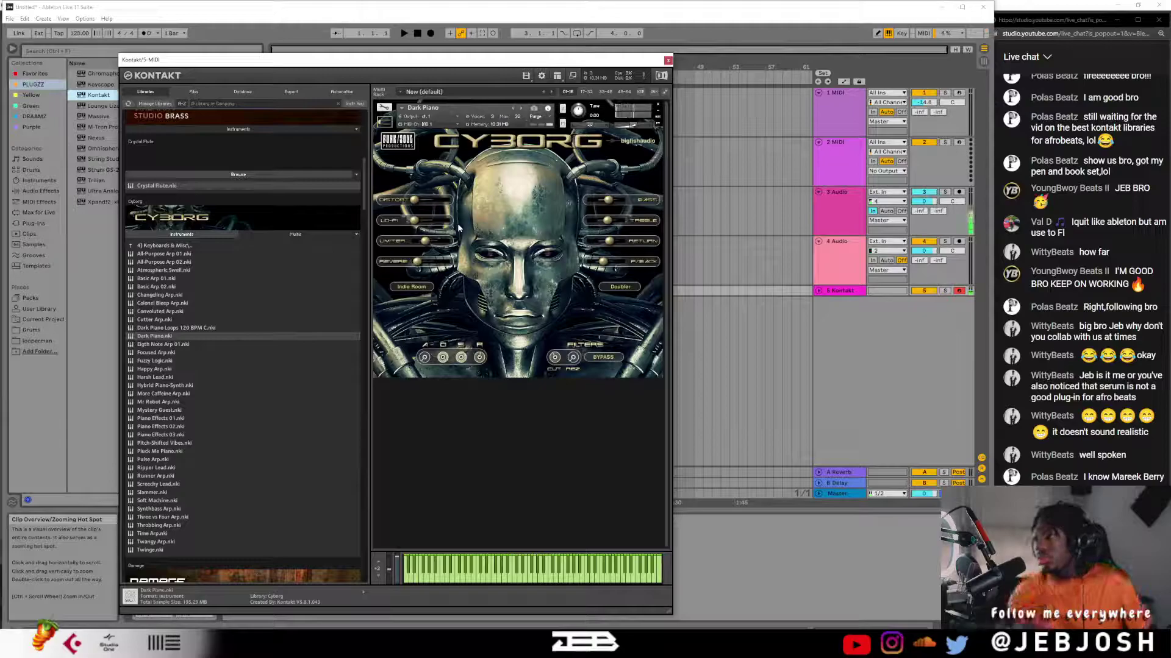
click(209, 246)
- Expand the Damage library and load PERC Bad A Krunch Kit.nki into the rack
scroll(183, 232, down, 2)
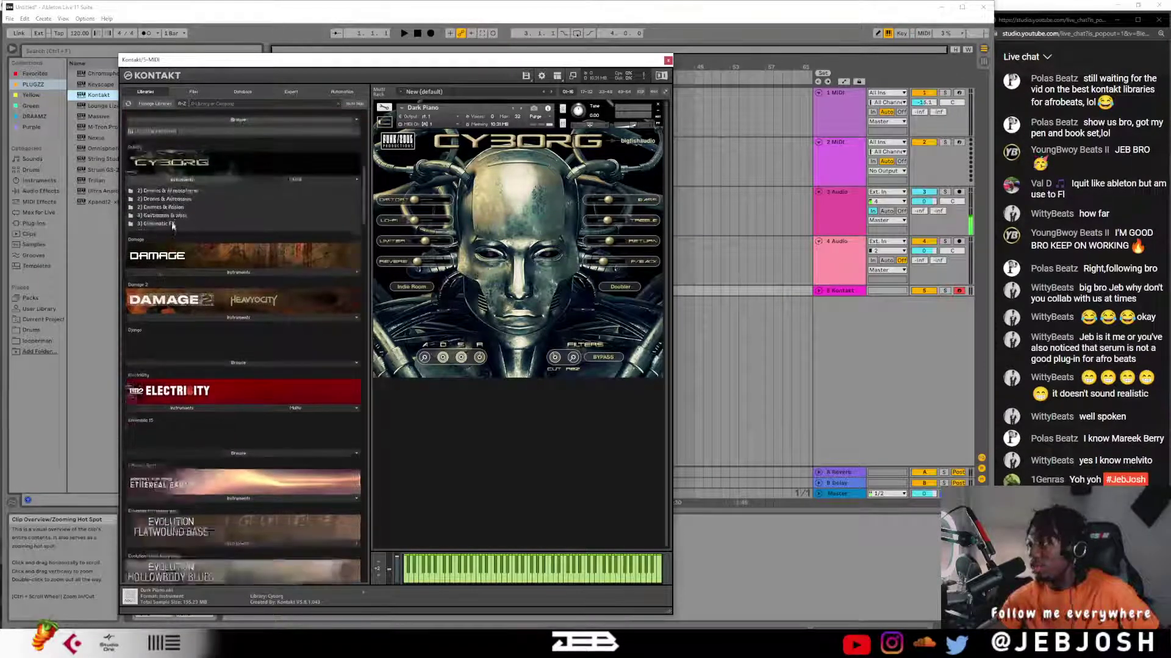
click(222, 273)
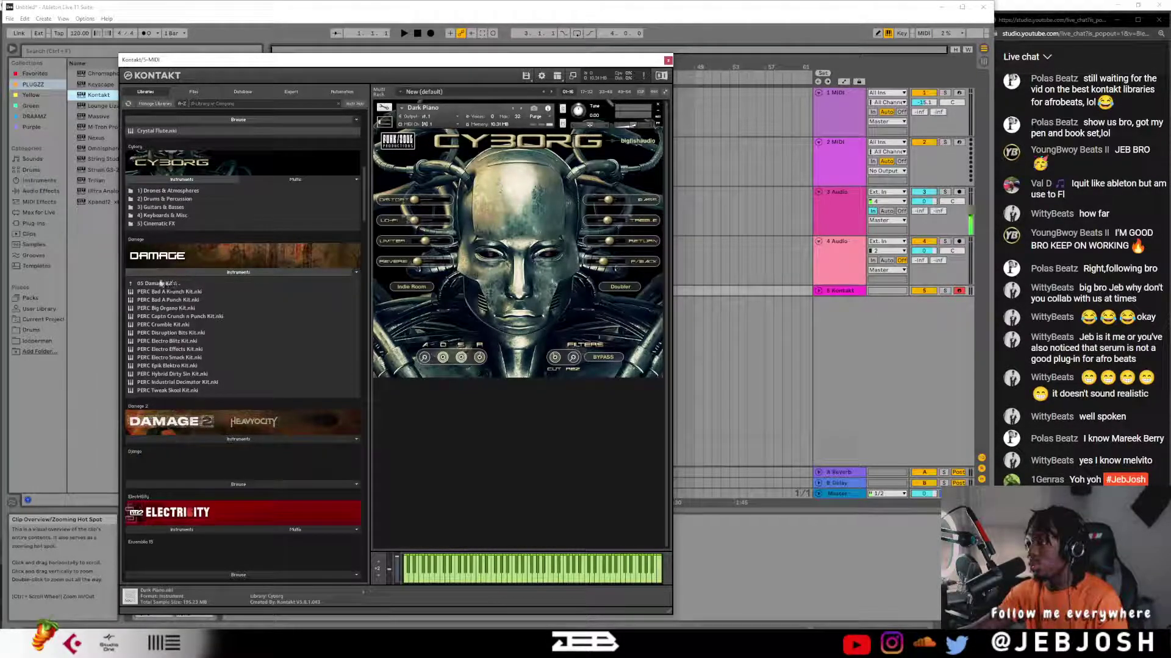
drag(162, 295, 457, 245)
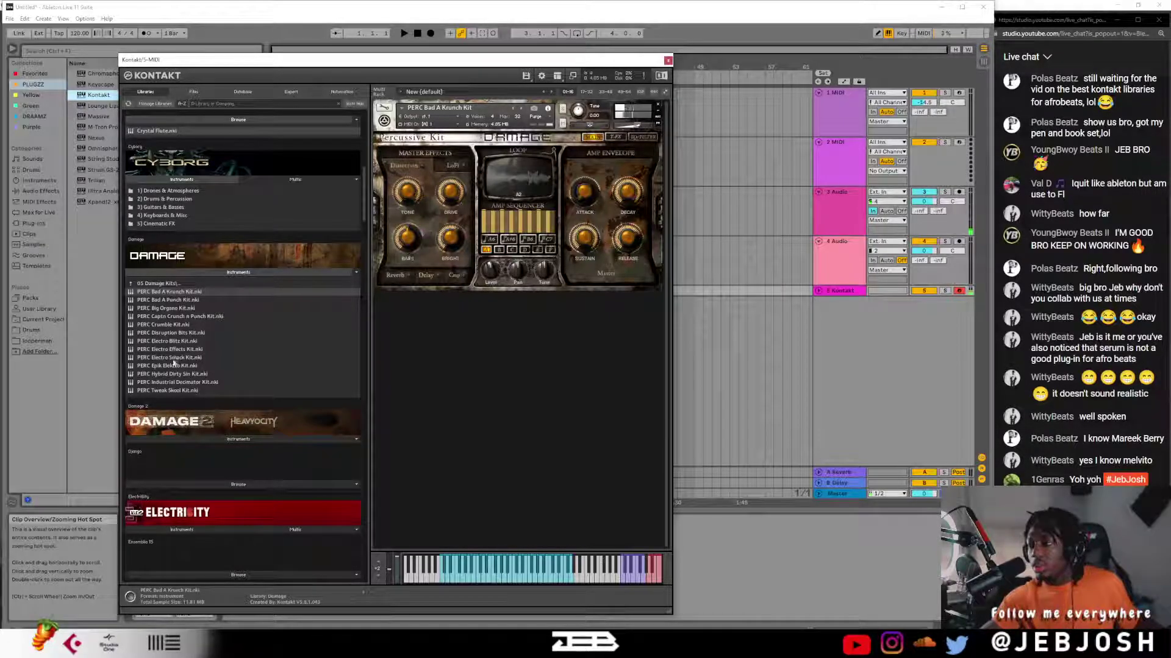
- Open Damage's 01 Epic Organic Drums folder and load PERC Studio Concert Bass Drum.nki, replacing it with PERC Studio Armageddon Ens.nki
click(166, 285)
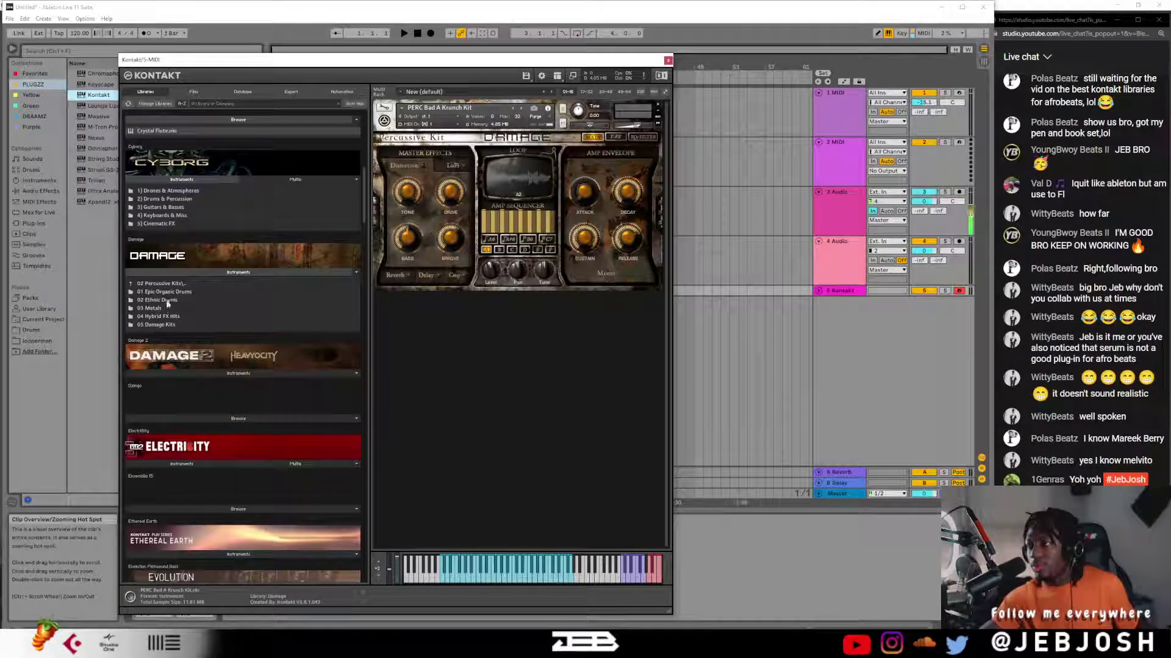
click(164, 291)
double_click(180, 308)
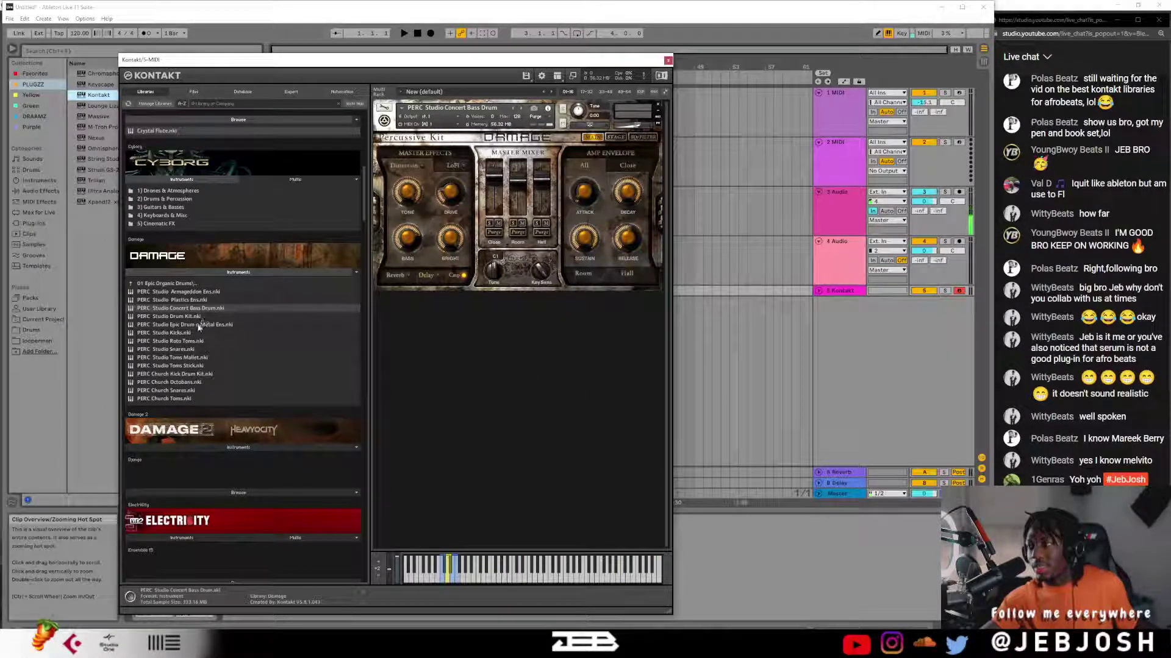
double_click(207, 291)
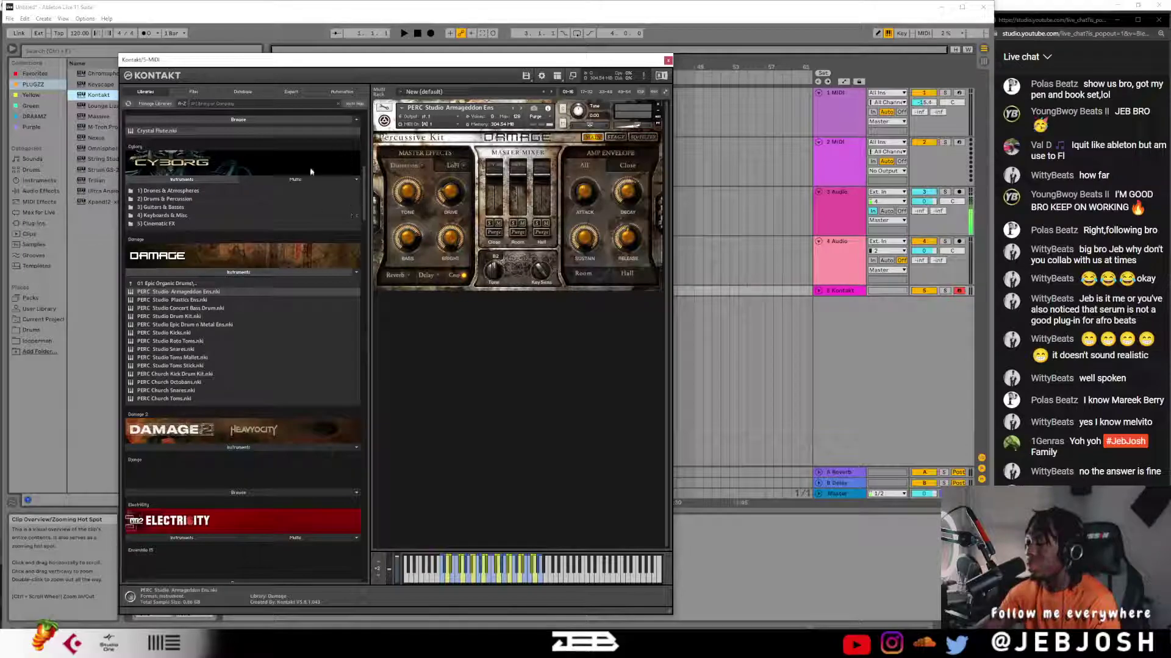
- Show the DRAAMZ collection and expand the rolls and fills folder inside Jeb Stew Kit, collapsing the percussion folder
click(35, 116)
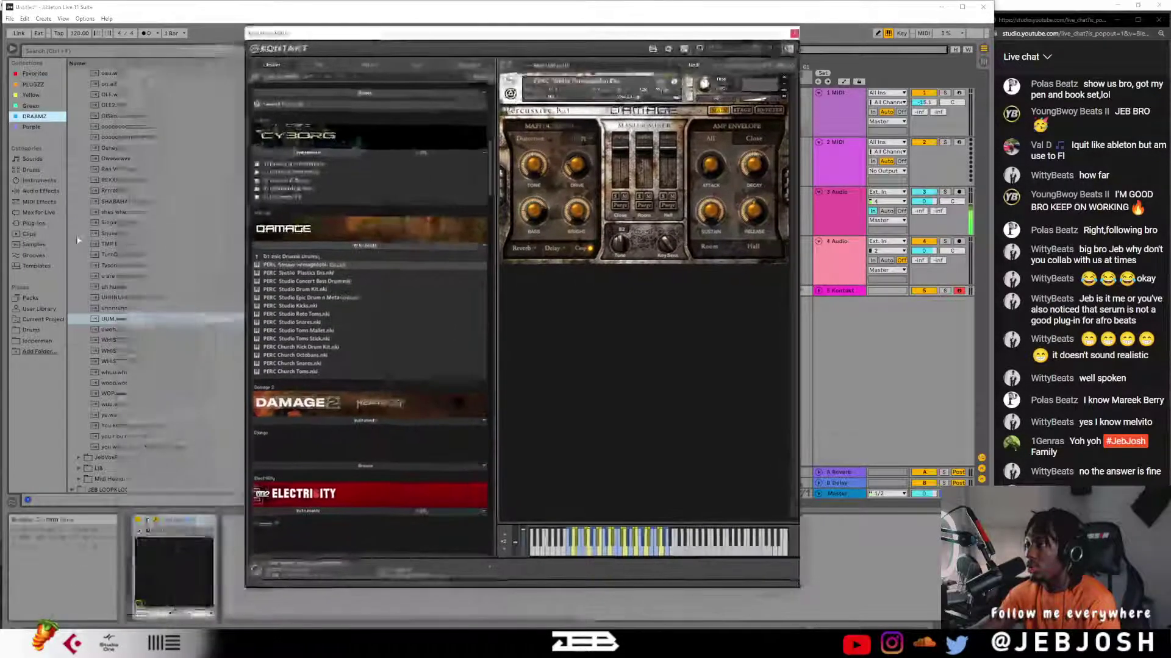
scroll(110, 226, up, 10)
click(118, 161)
scroll(117, 163, up, 4)
scroll(113, 161, up, 15)
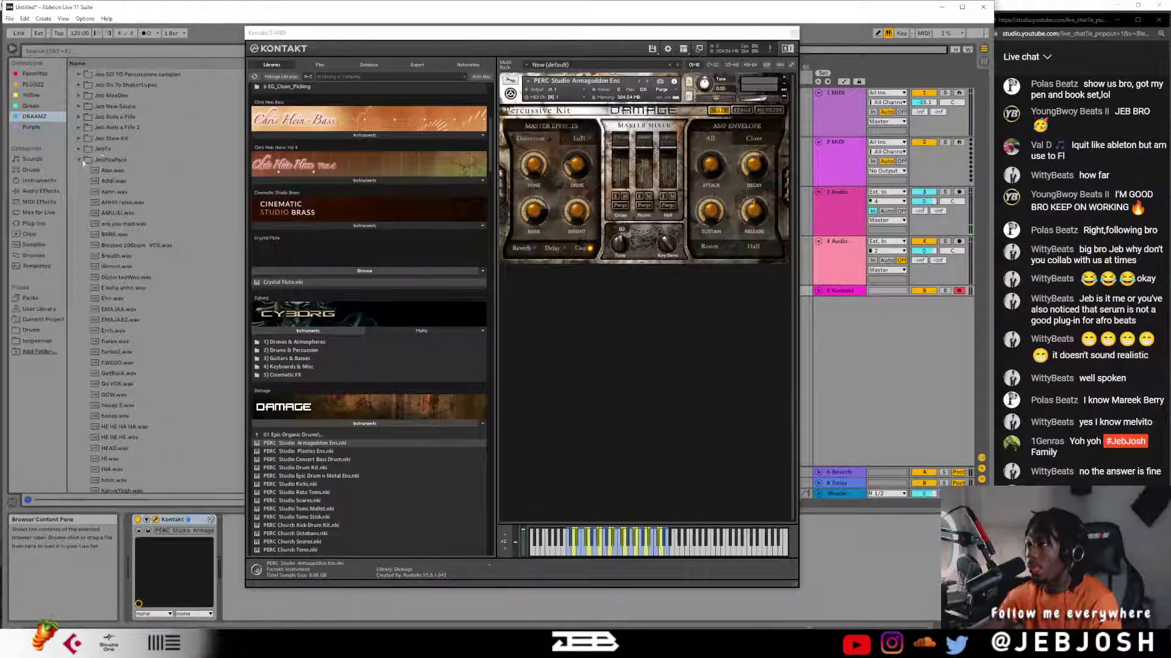
click(80, 161)
click(78, 232)
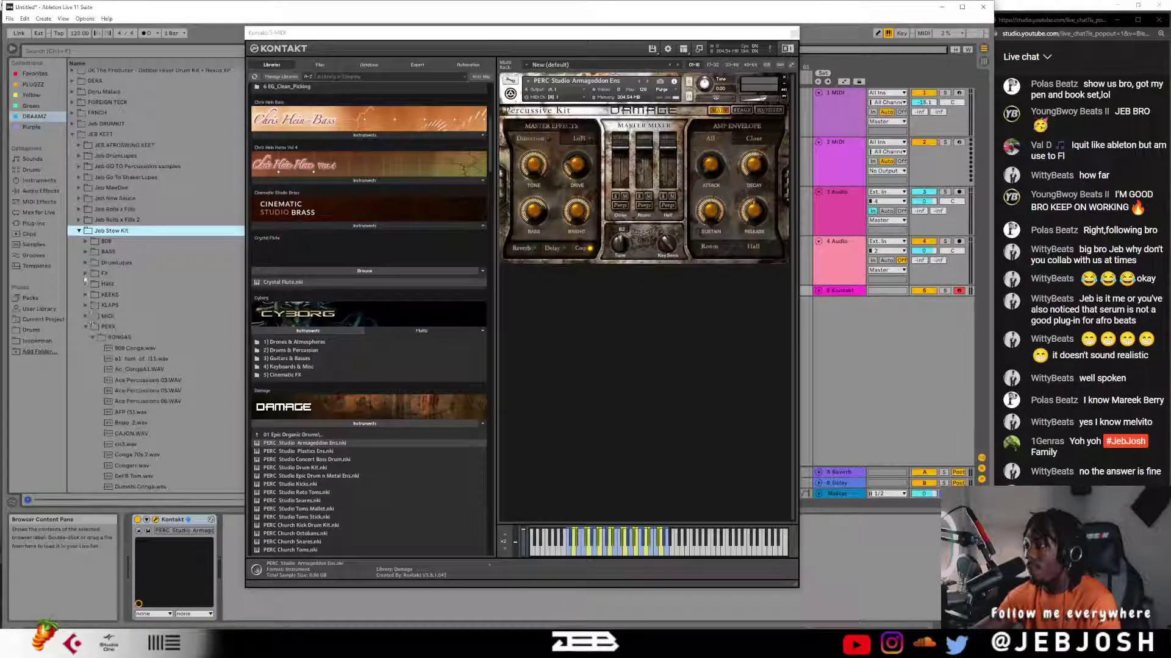
click(86, 327)
click(86, 348)
scroll(100, 358, down, 3)
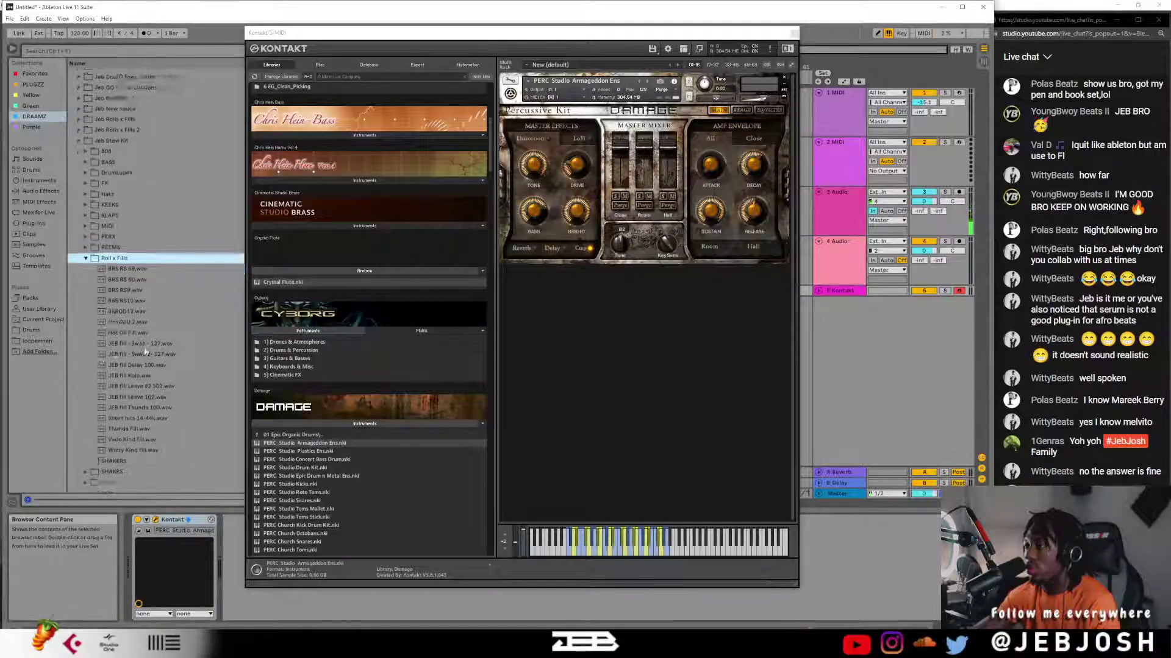
- Audition the drum fill samples, including the two JEB Fill Swah 127 files, both JEB Fill Leave 102 versions and Thunda Fill.wav
click(144, 344)
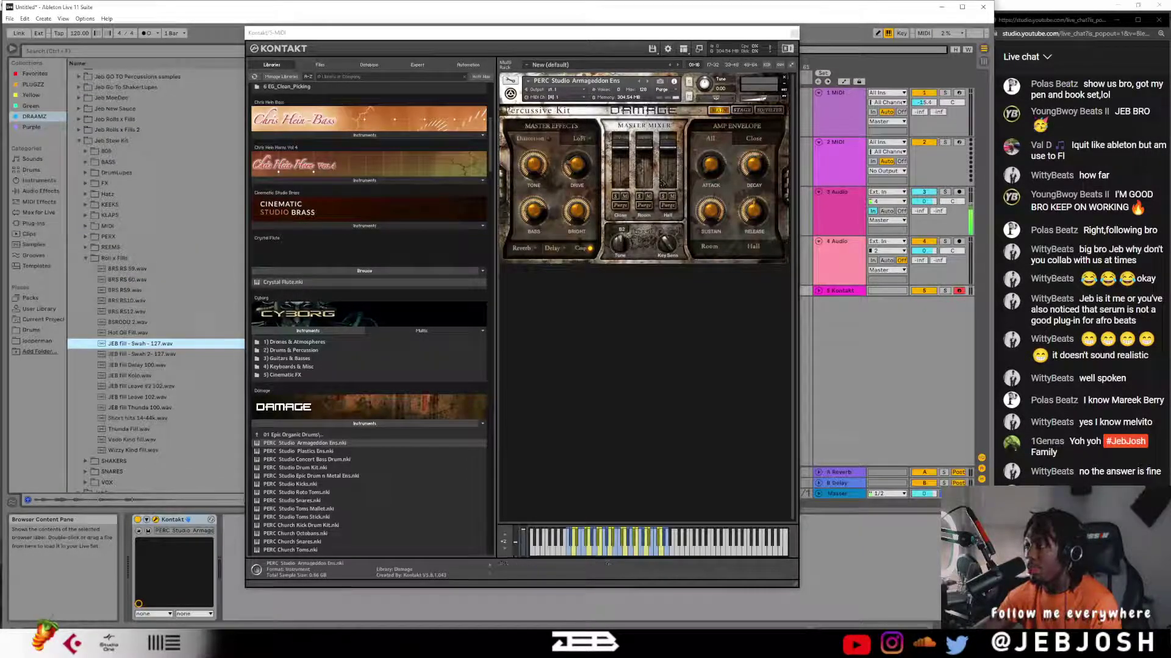
click(147, 354)
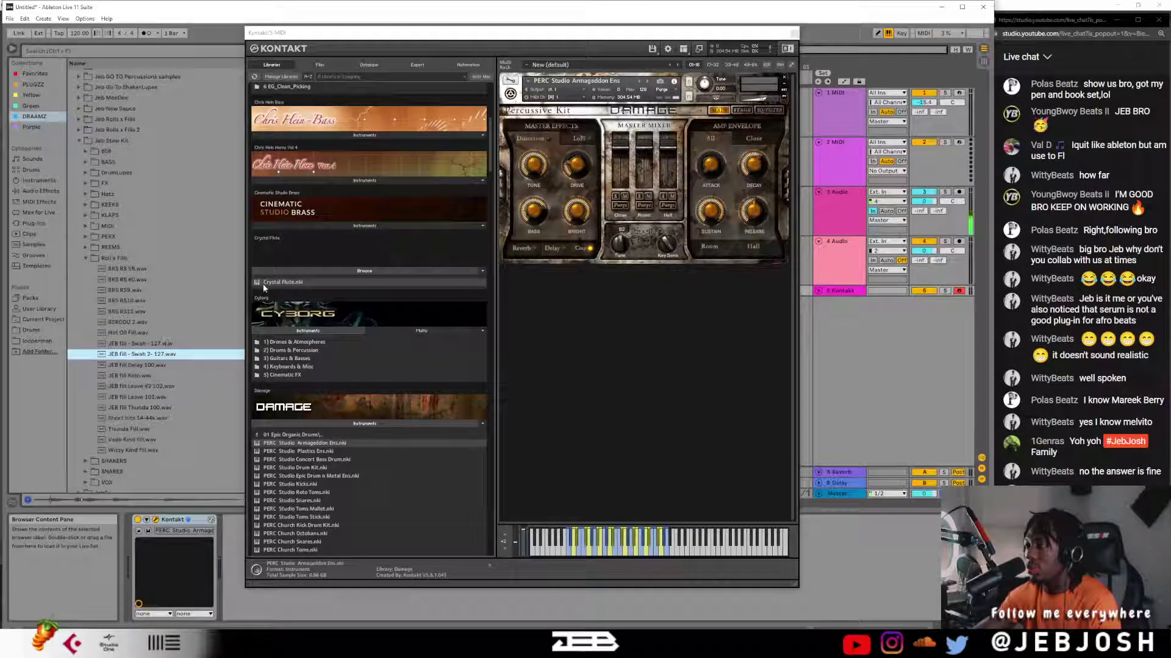
click(148, 388)
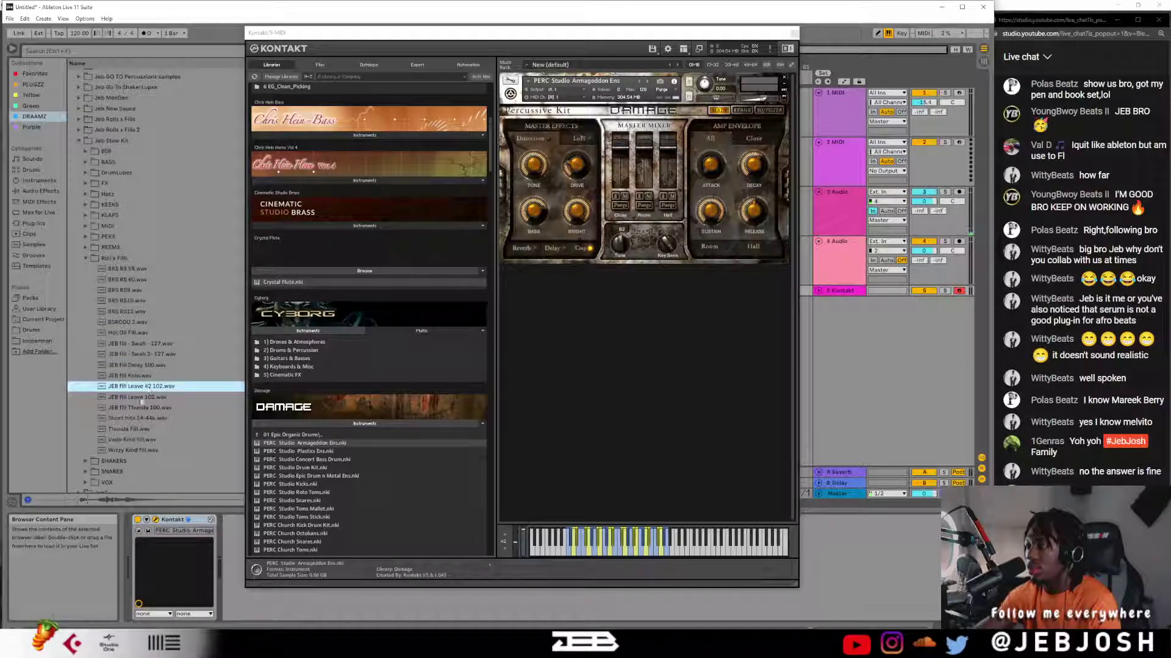
click(144, 398)
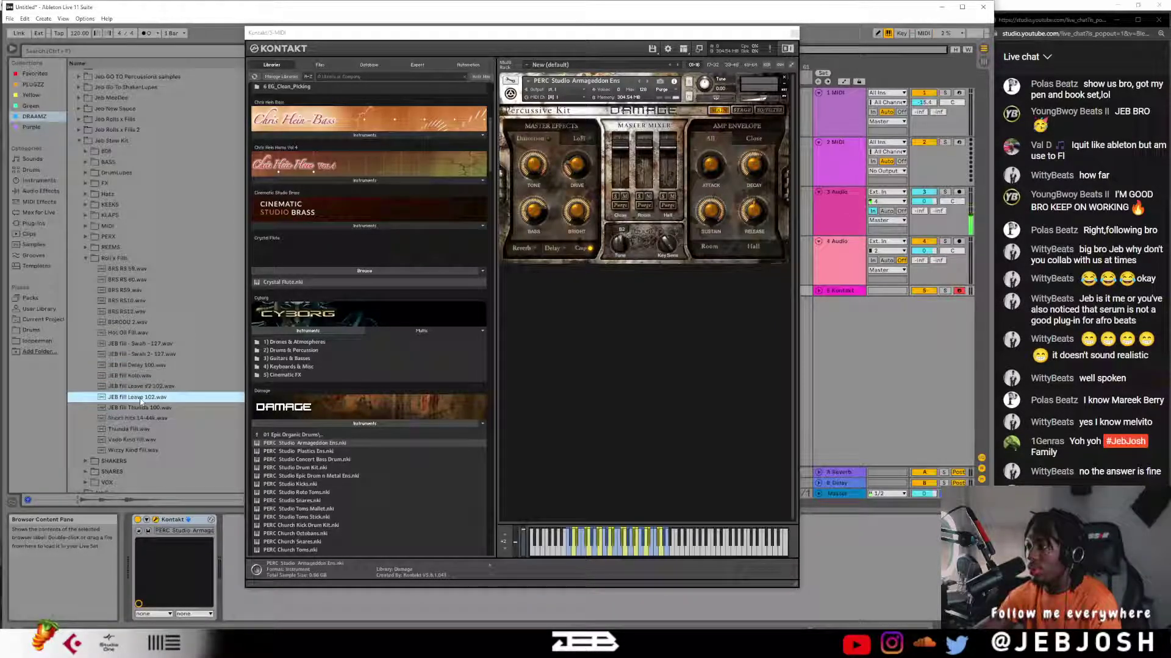
click(140, 377)
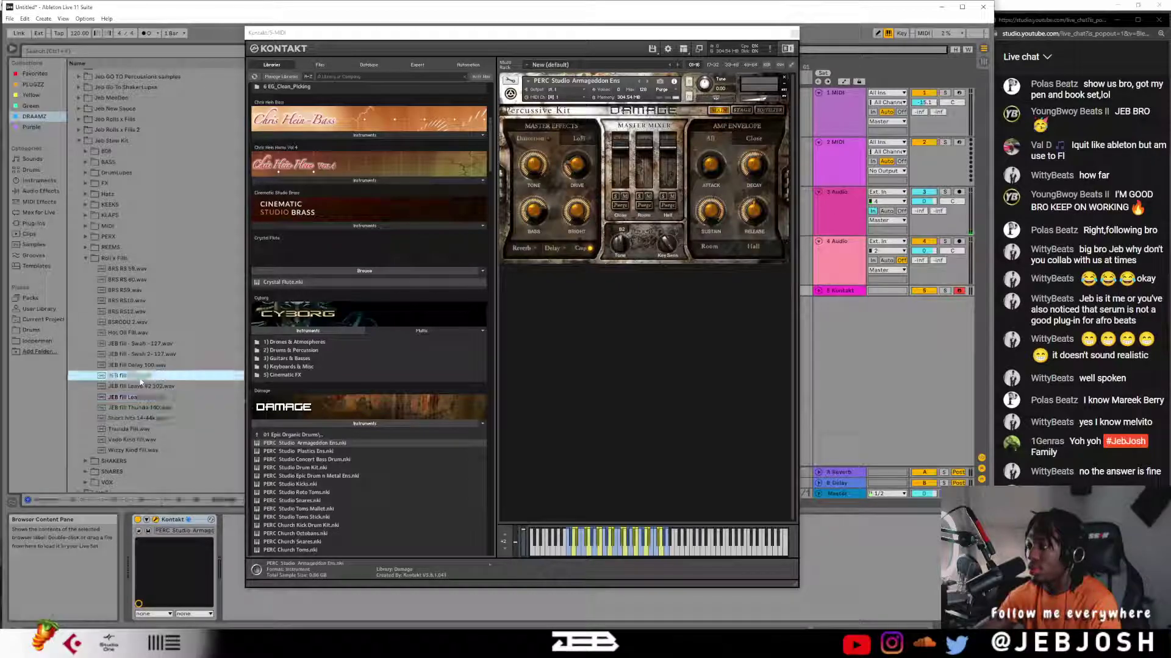
click(128, 428)
click(125, 439)
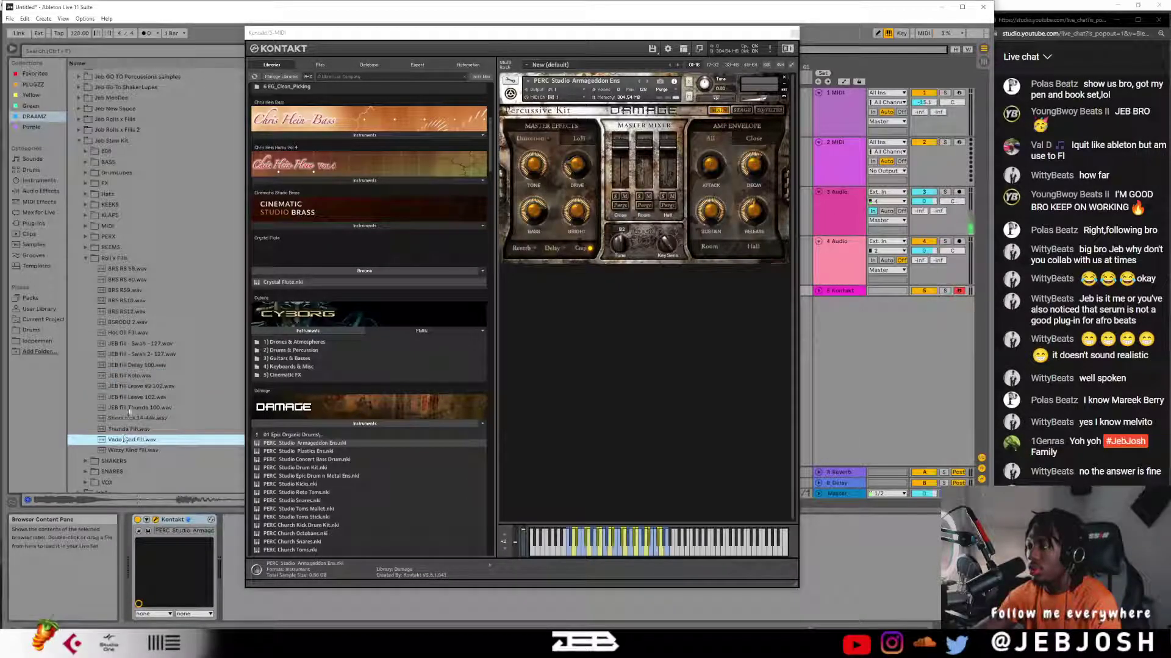
click(129, 356)
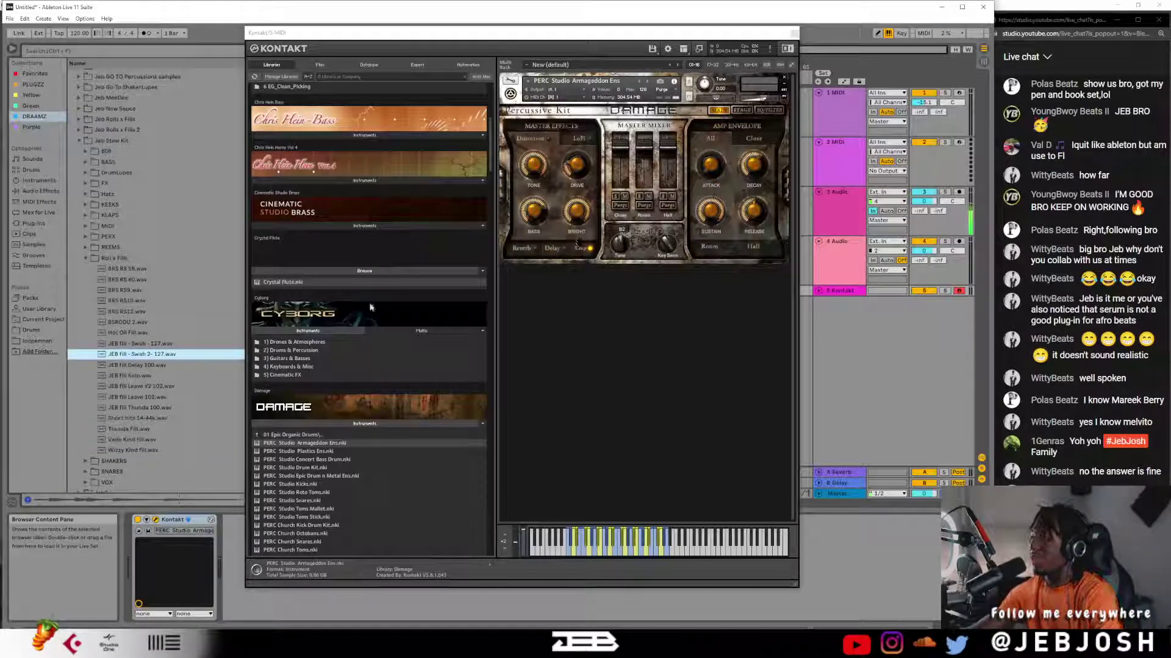
- Audition the first JEB Fill Swah 127 sample and Hot Oil Fill.wav in the rolls and fills folder
click(131, 346)
click(126, 332)
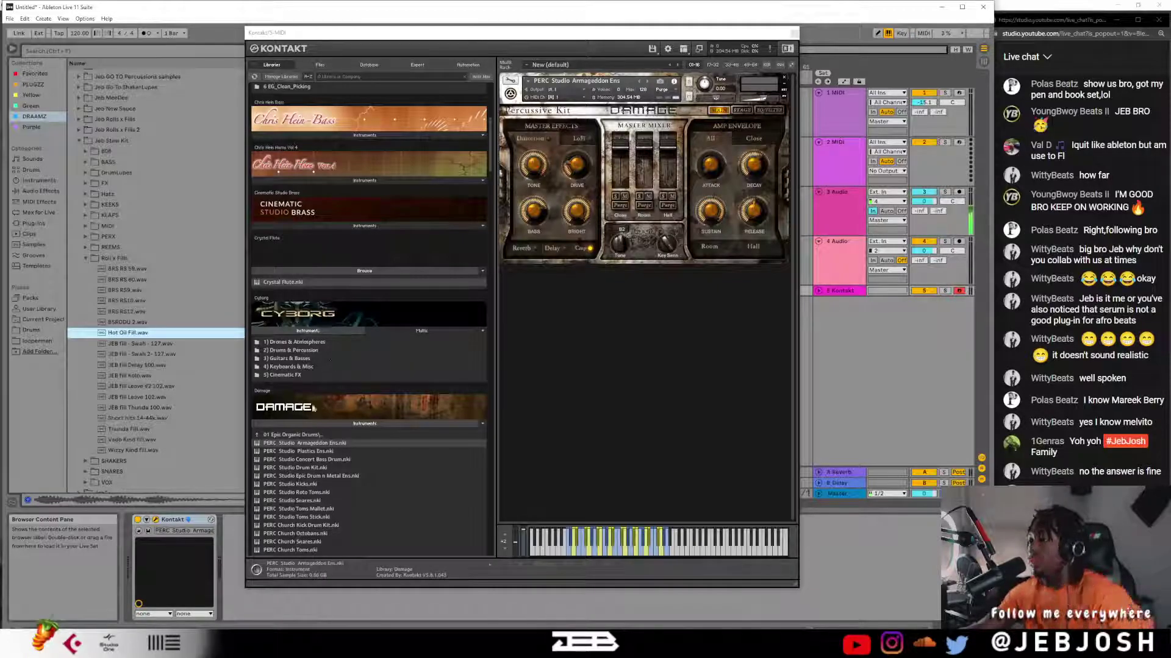
- Open Damage's 05 Damage Kits folder and load PERC Crumble Kit.nki in place of the Armageddon ensemble
click(289, 435)
scroll(283, 473, down, 1)
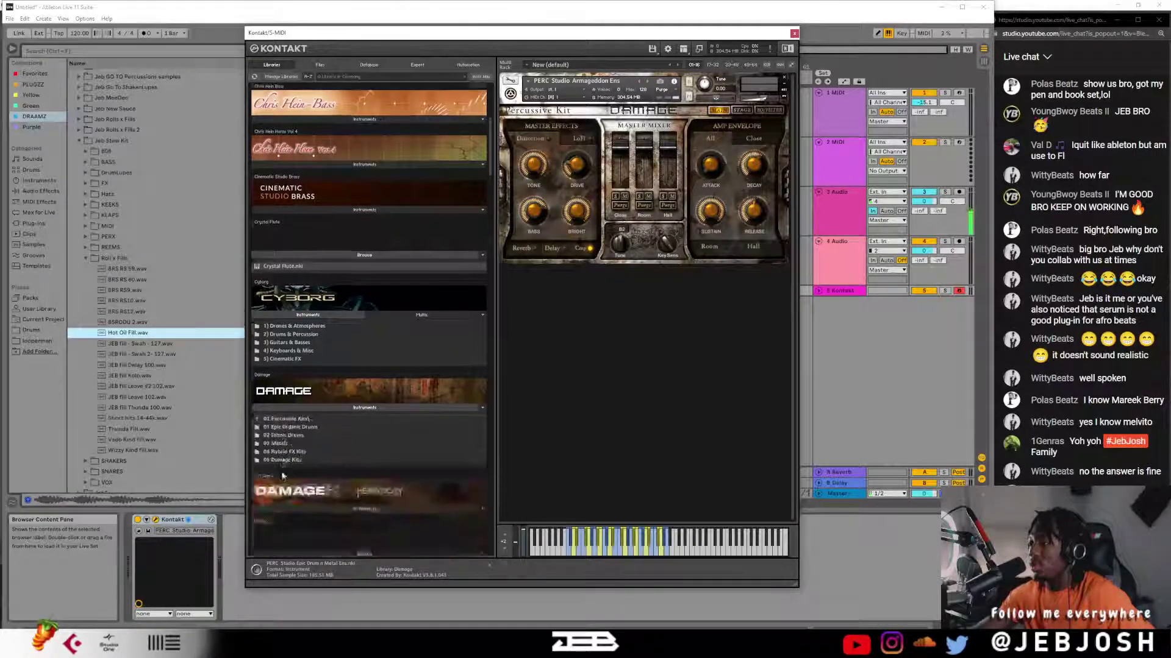
double_click(281, 459)
double_click(286, 461)
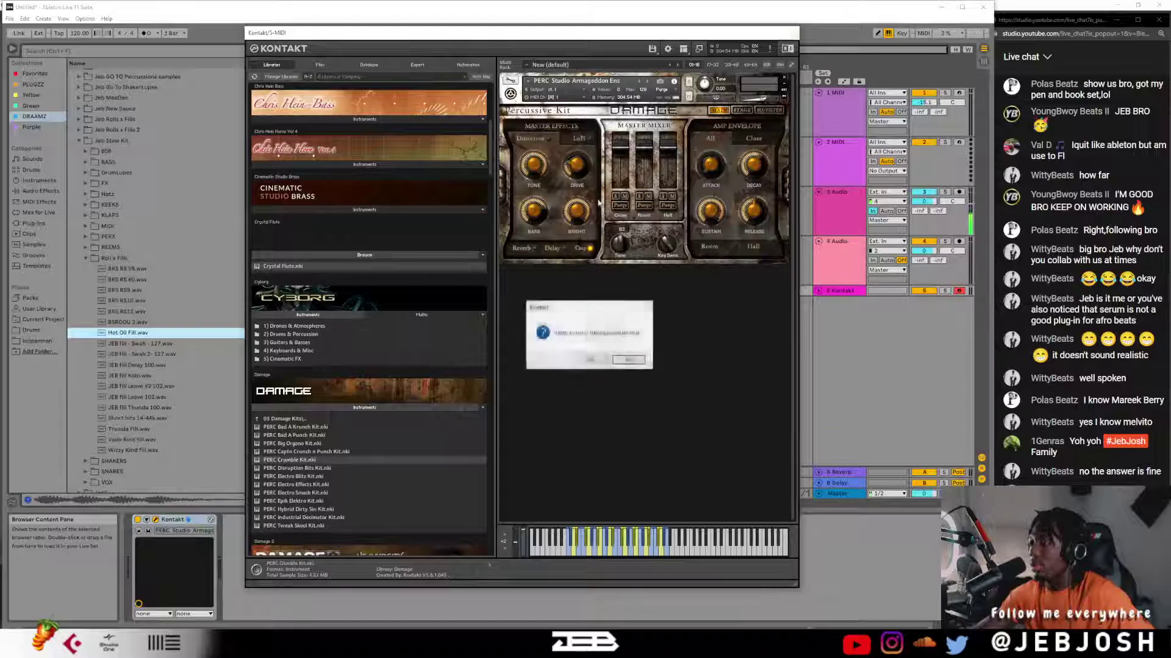
click(583, 360)
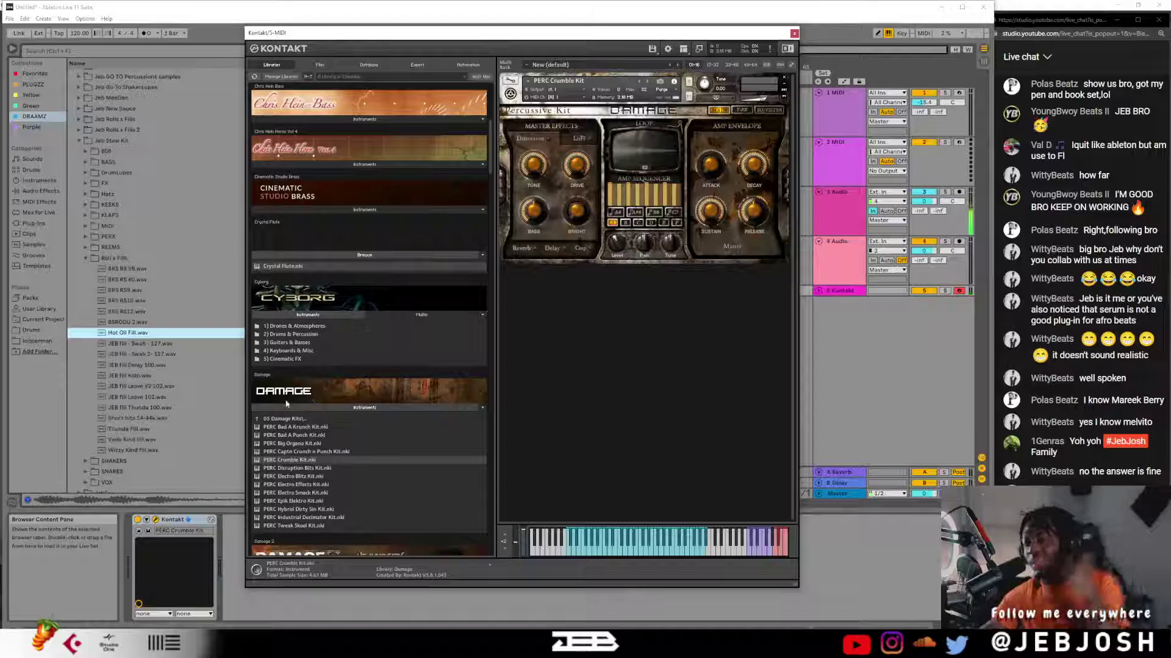
- Leave the Damage Kits folder, expand the Damage 2 library and load D2 Ensemble Designer.nki in place of the Crumble Kit
click(305, 420)
scroll(304, 422, down, 2)
scroll(305, 422, down, 3)
click(334, 385)
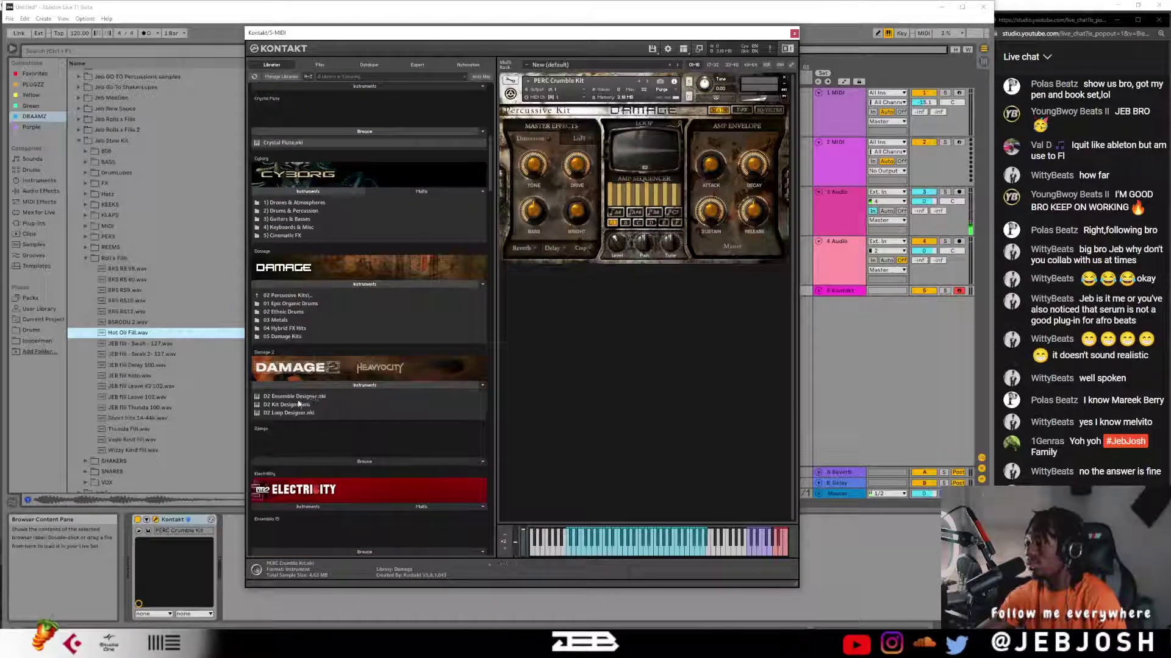
drag(298, 397, 554, 279)
click(594, 362)
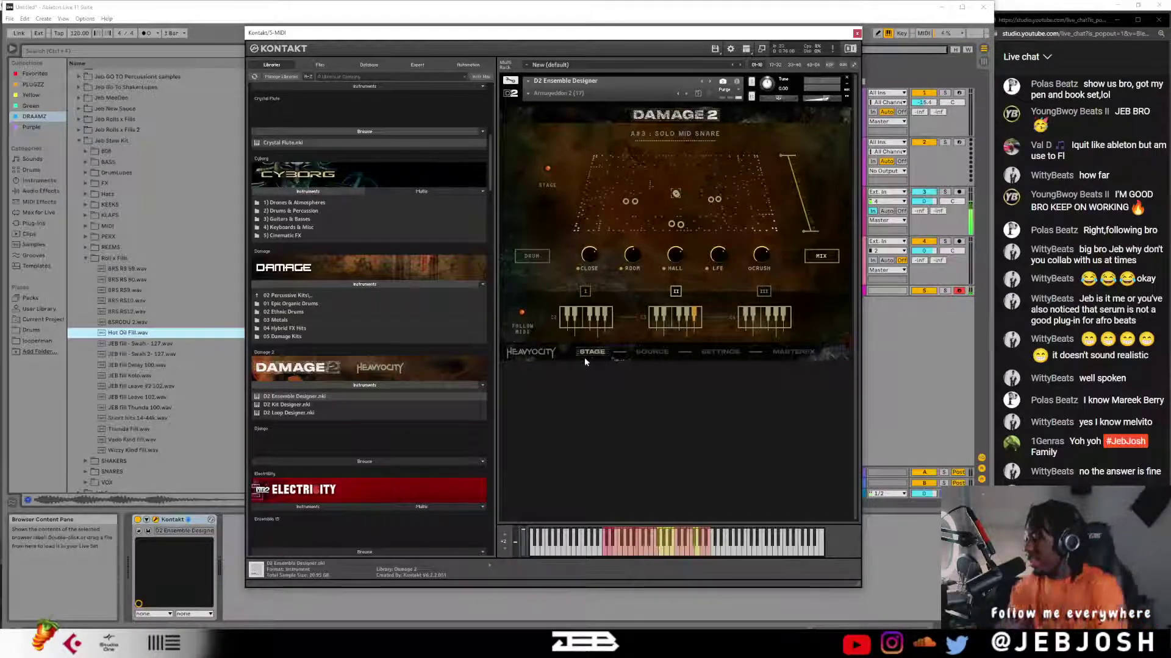
- Expand the Django library and replace D2 Ensemble Designer with Django Lead.nki, followed by Django Rhythm.nki
scroll(289, 407, down, 2)
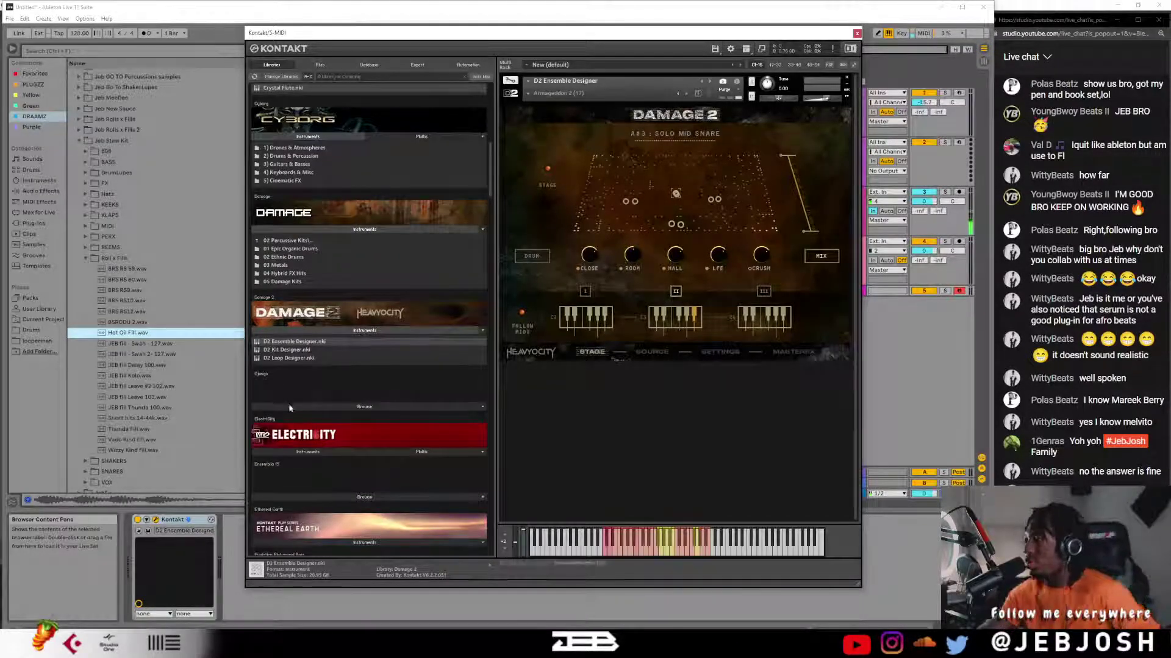
click(309, 405)
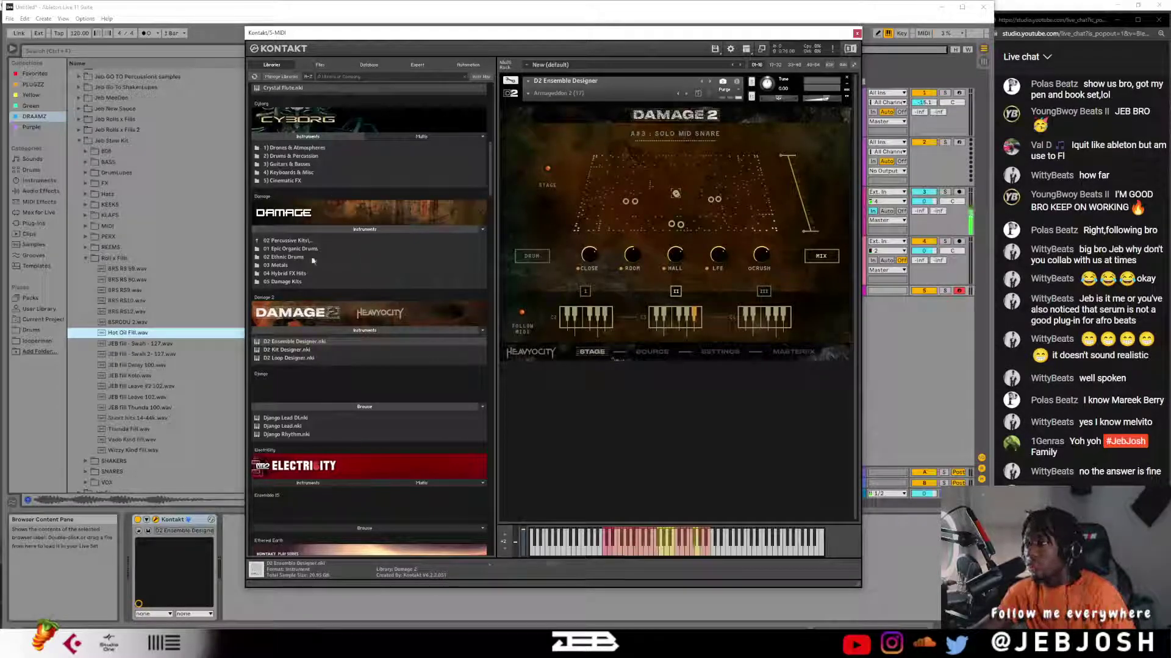
scroll(308, 280, down, 3)
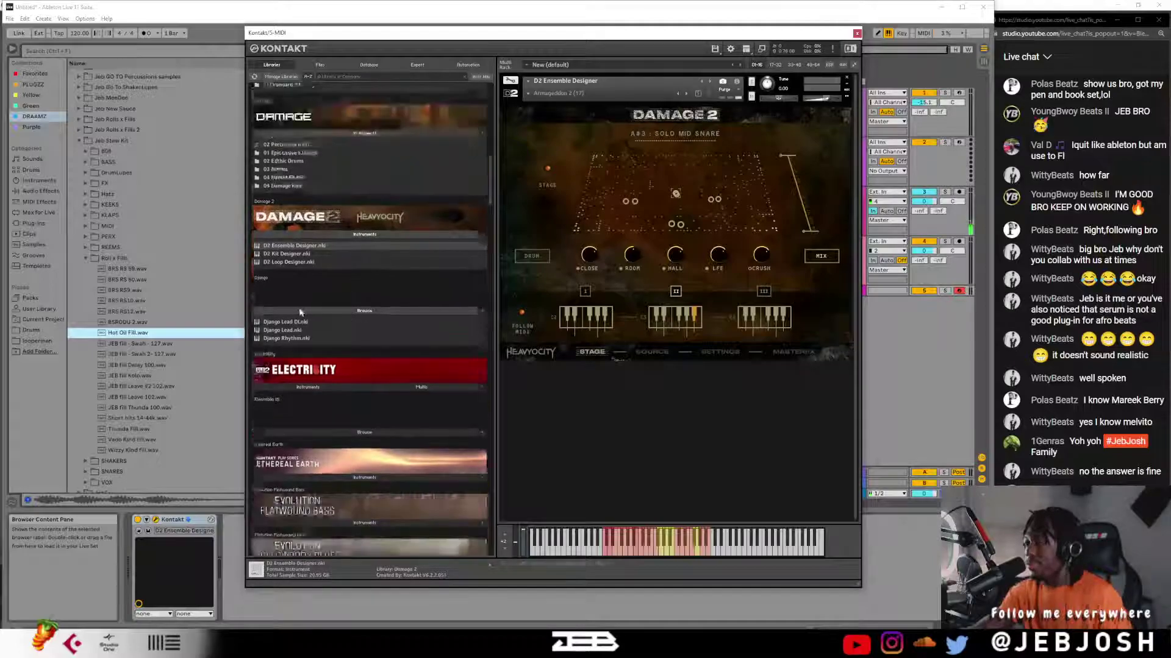
drag(289, 331, 617, 233)
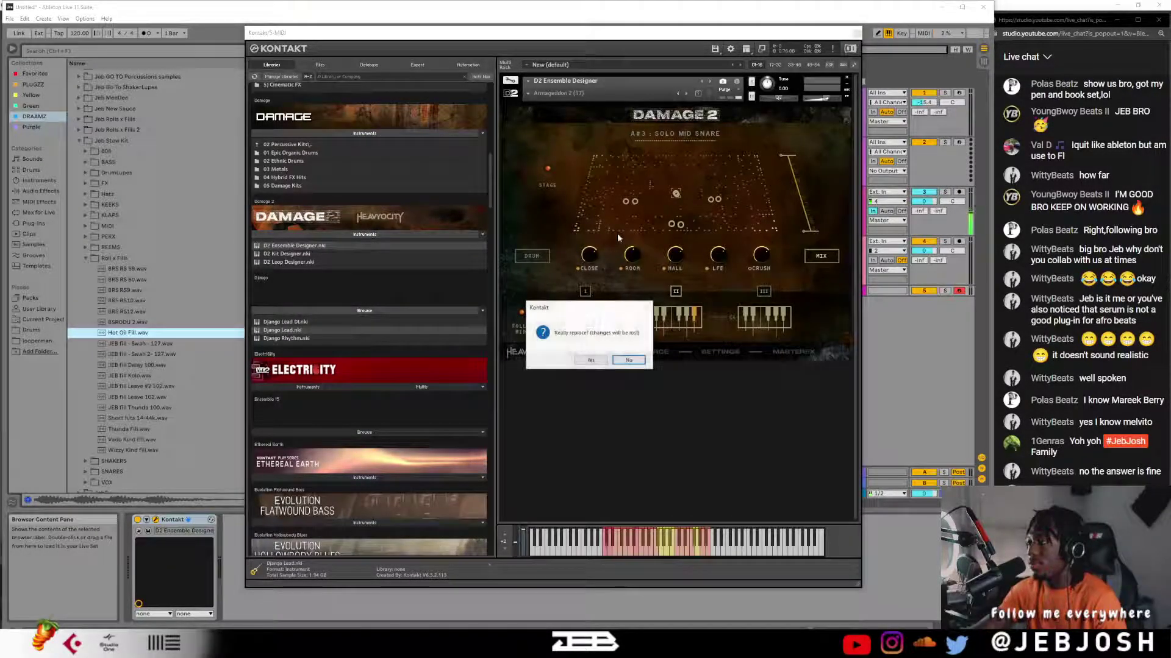
click(592, 361)
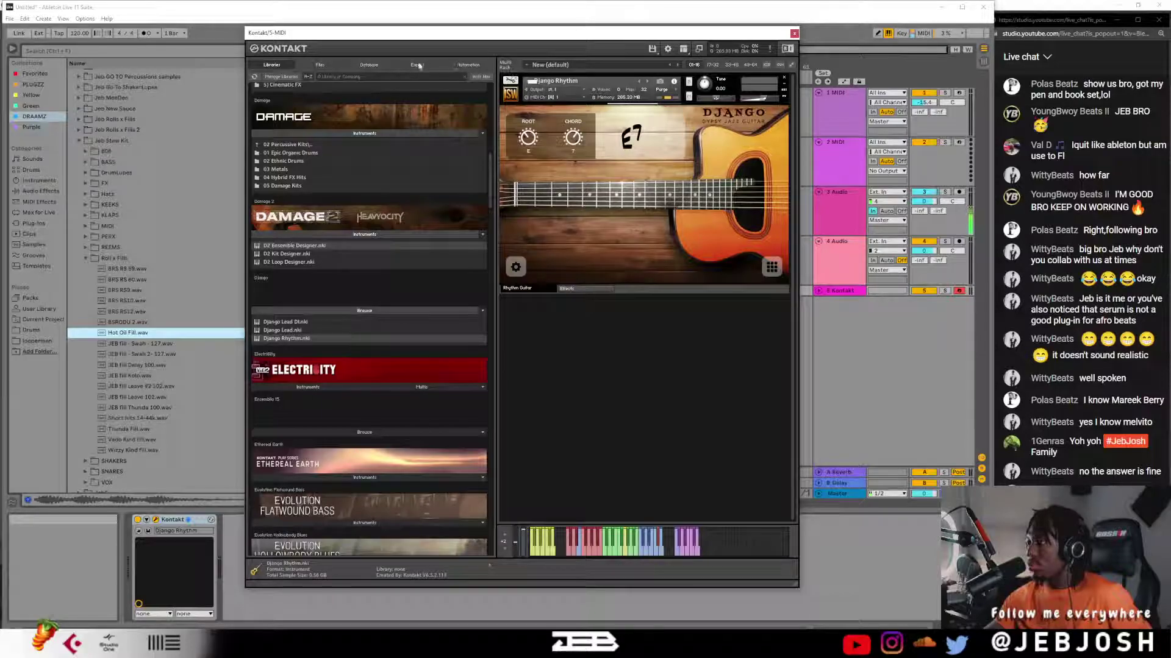
- Show the effects page of the Django Rhythm instrument
click(652, 49)
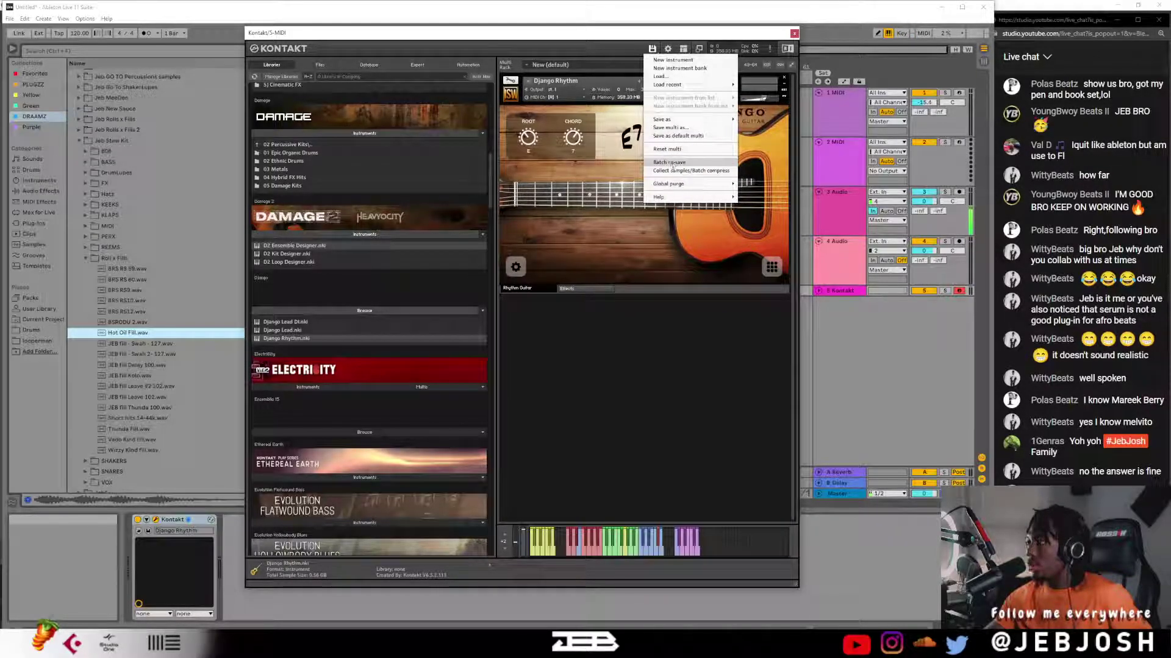
click(614, 295)
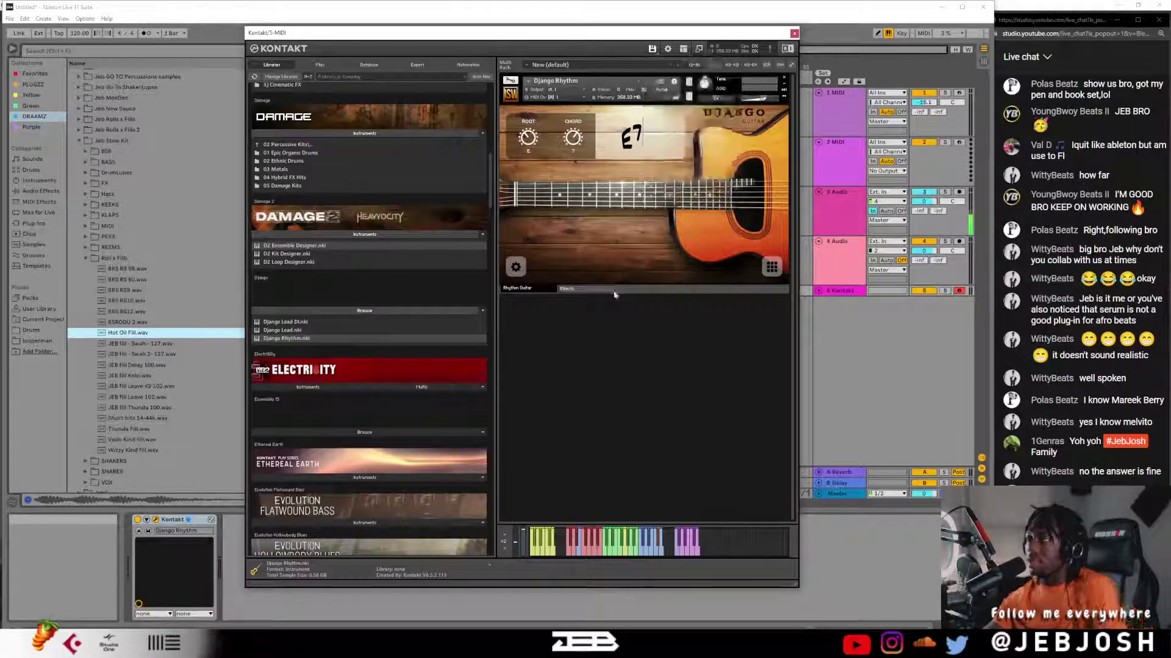
click(612, 290)
- Open the DI folder of the Electri6ity library and load L4 DI.nki in place of Django Rhythm
scroll(352, 355, down, 5)
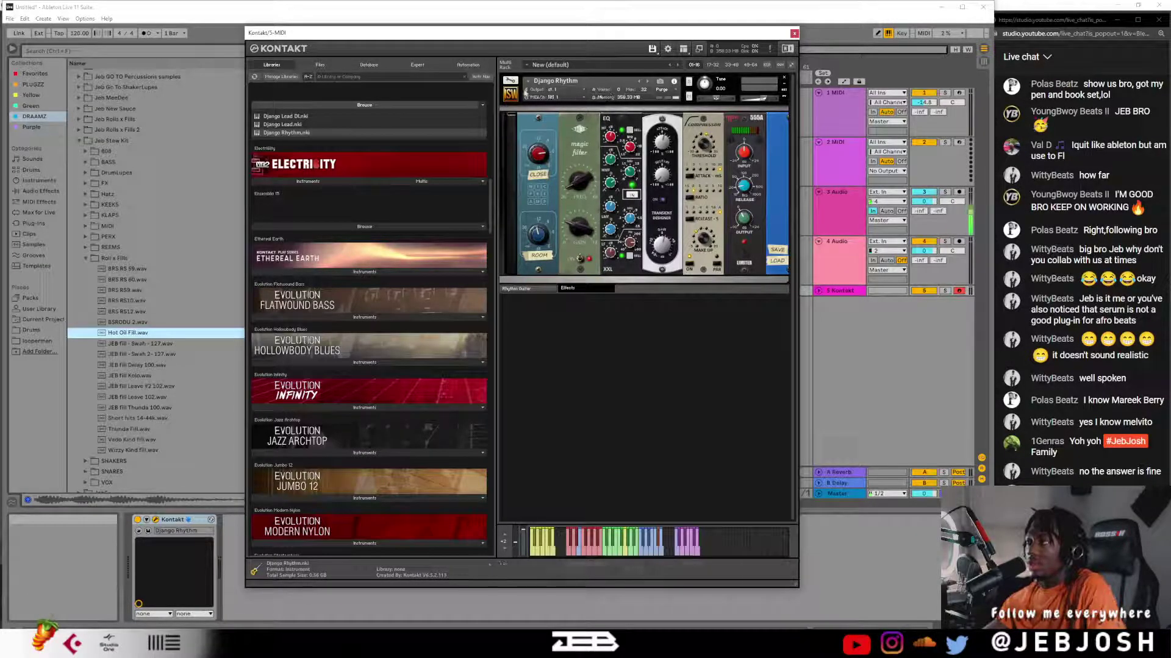
scroll(390, 289, down, 4)
scroll(390, 292, up, 3)
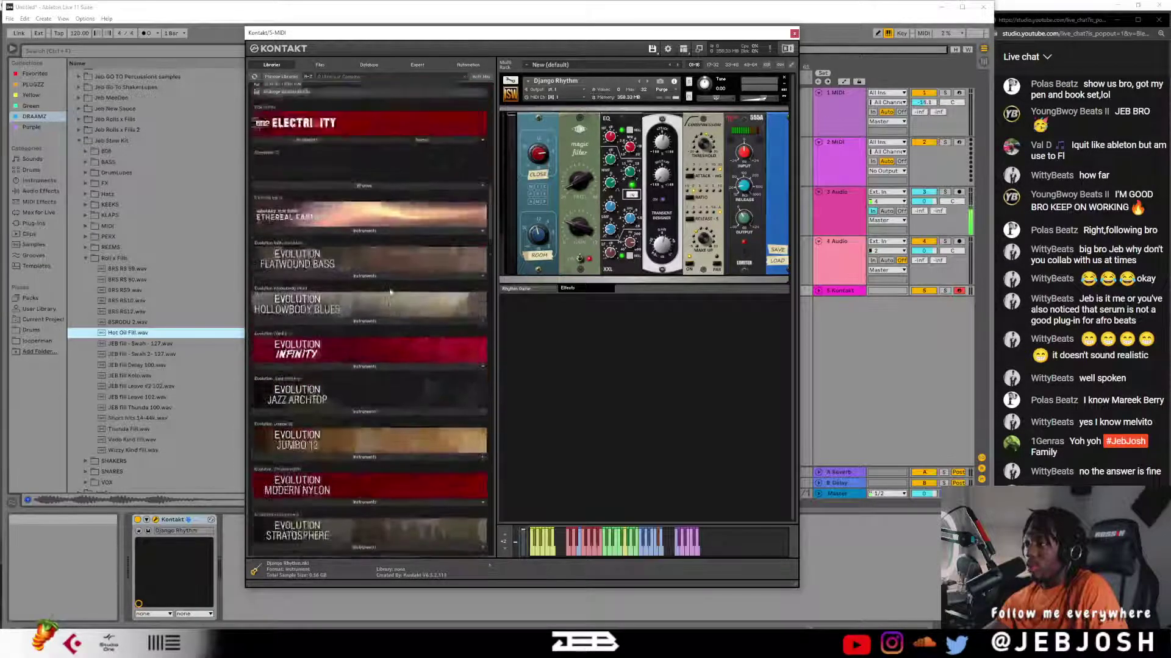
scroll(390, 294, up, 3)
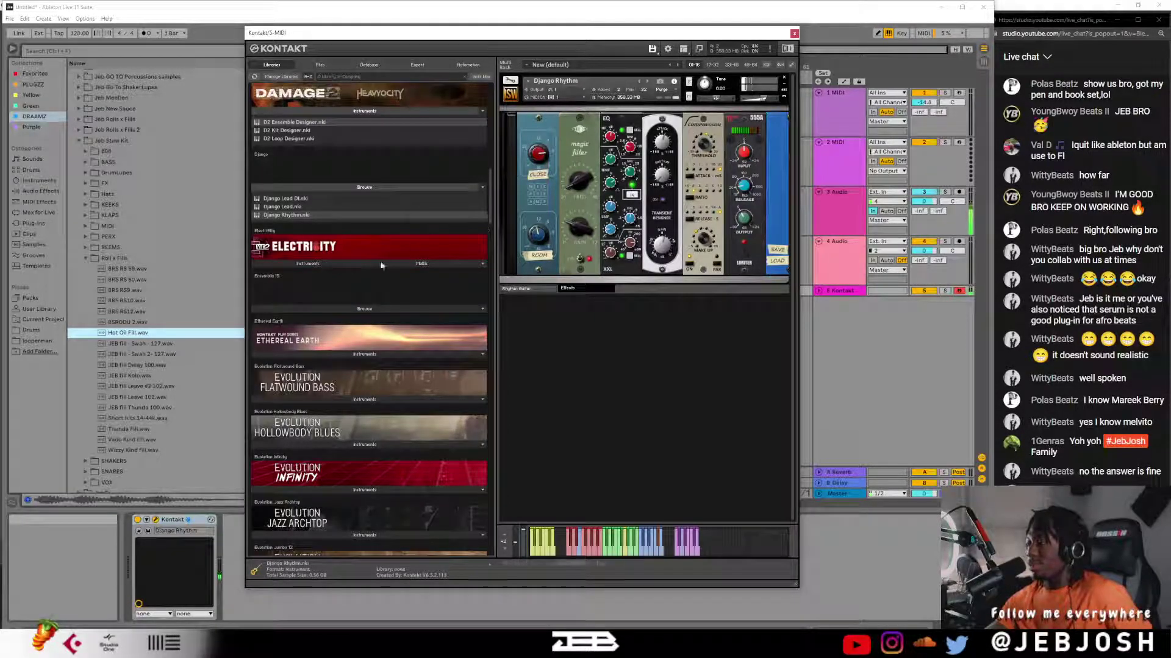
click(323, 264)
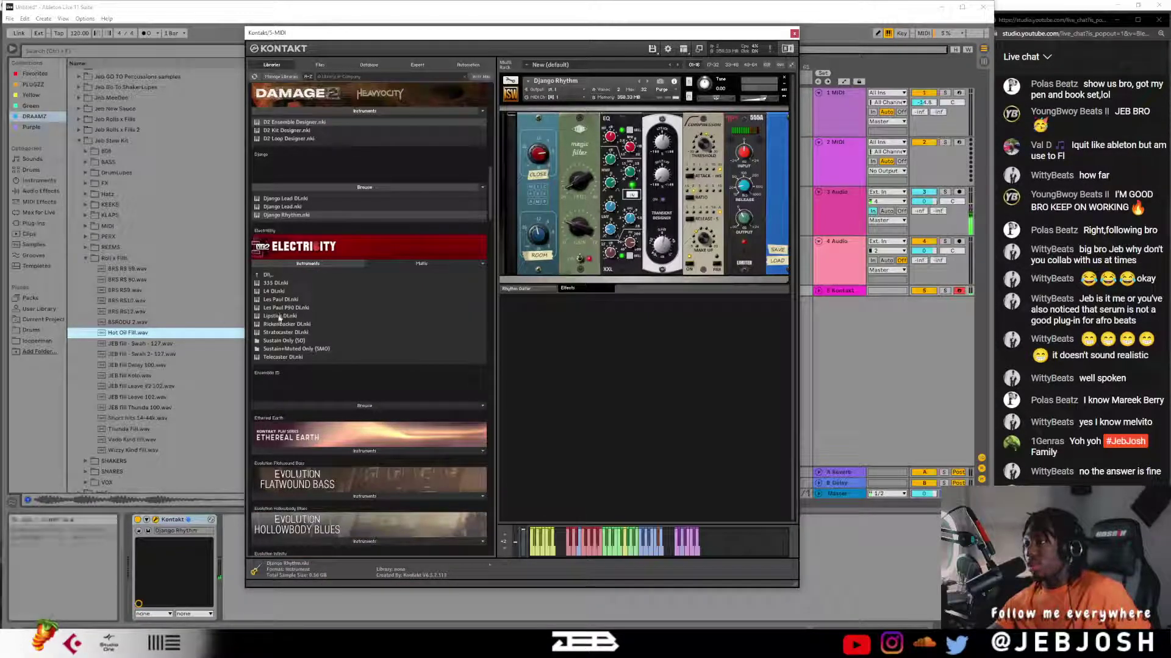
click(270, 276)
click(273, 282)
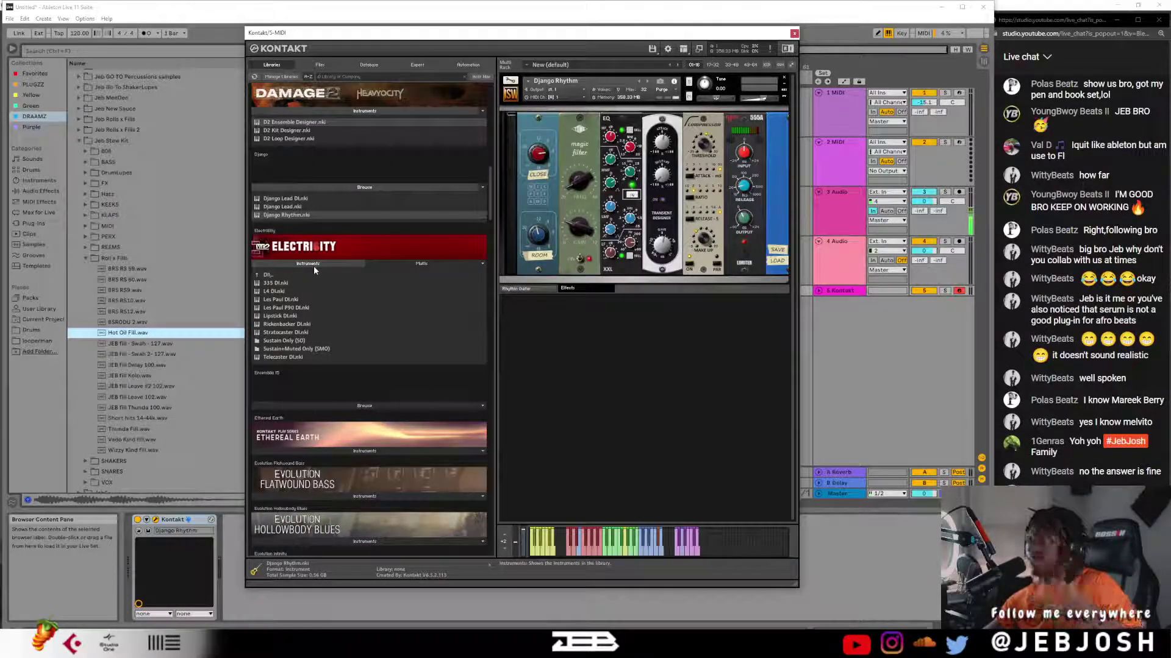
click(276, 292)
drag(630, 225, 610, 241)
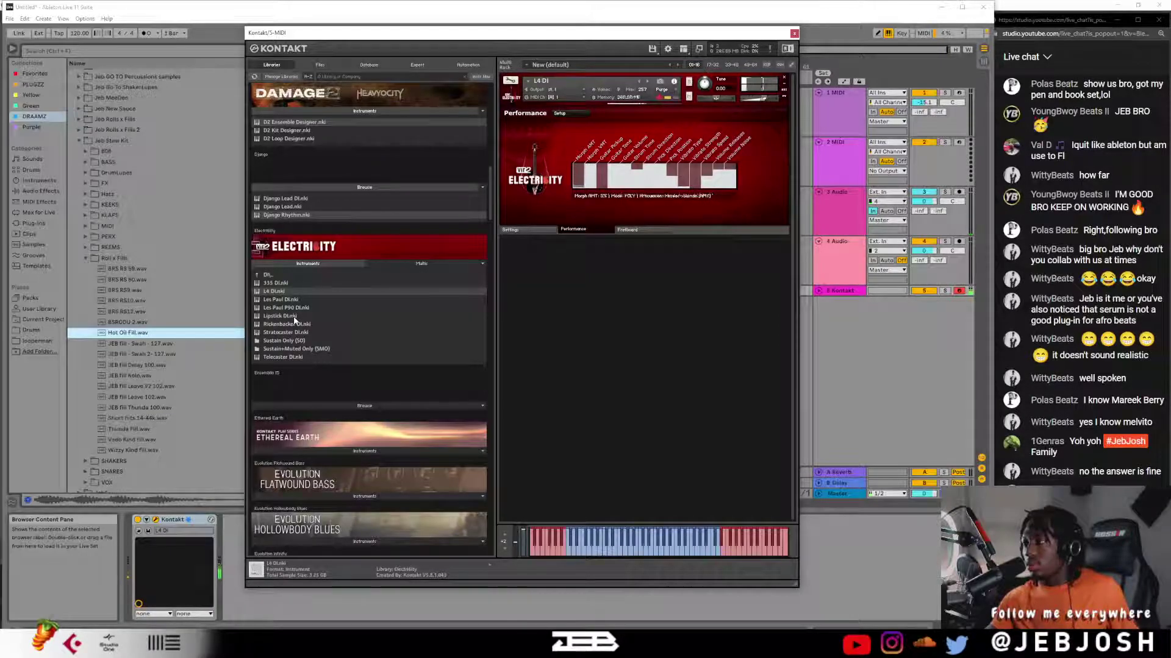
- Replace L4 DI with Stratocaster DI.nki from Electri6ity's DI folder
drag(295, 342, 686, 201)
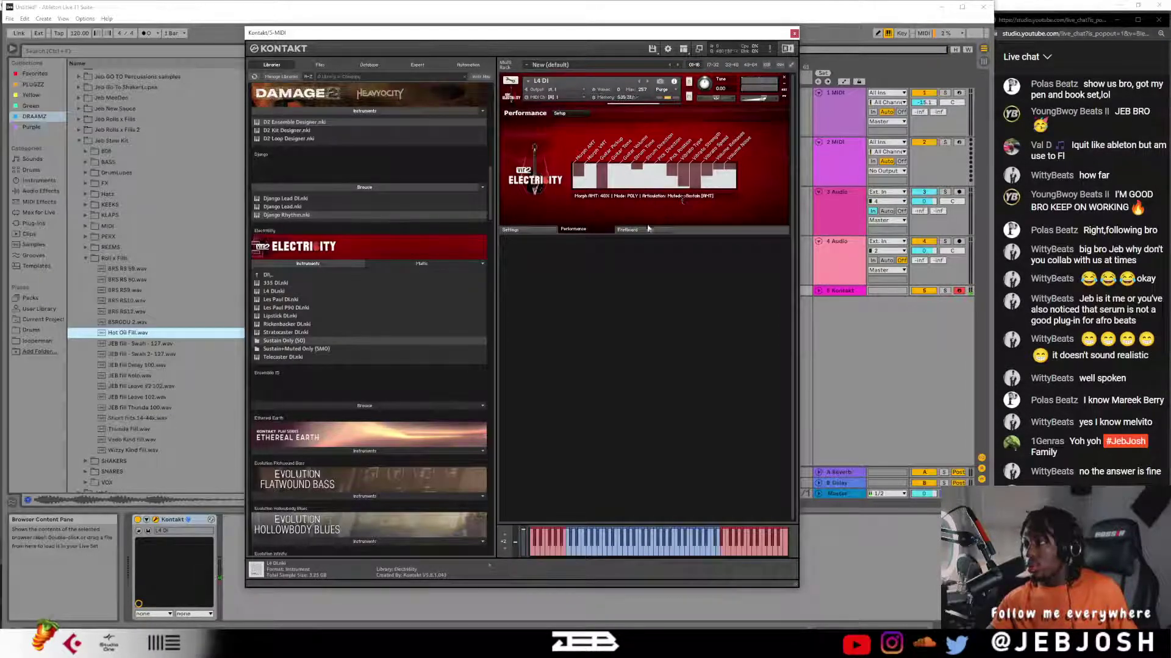
drag(285, 332, 479, 265)
drag(637, 189, 638, 188)
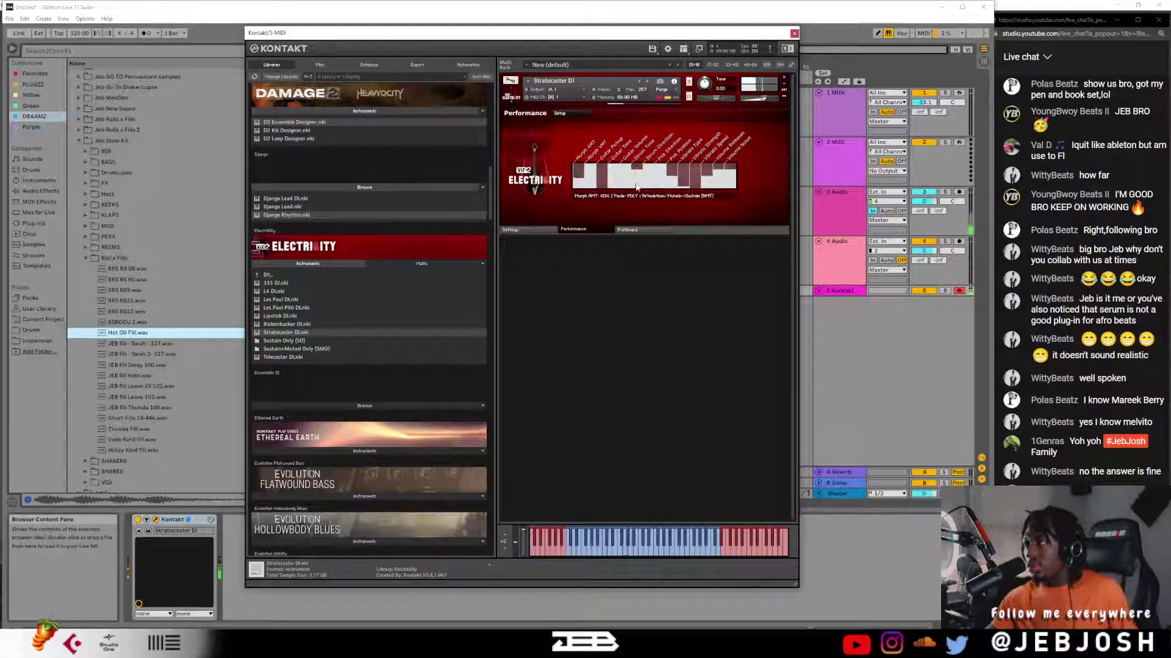
- Switch to Electri6ity's AMPED folder and load L4 Amped.nki, replacing it with Telecaster Amped.nki
click(267, 278)
click(272, 278)
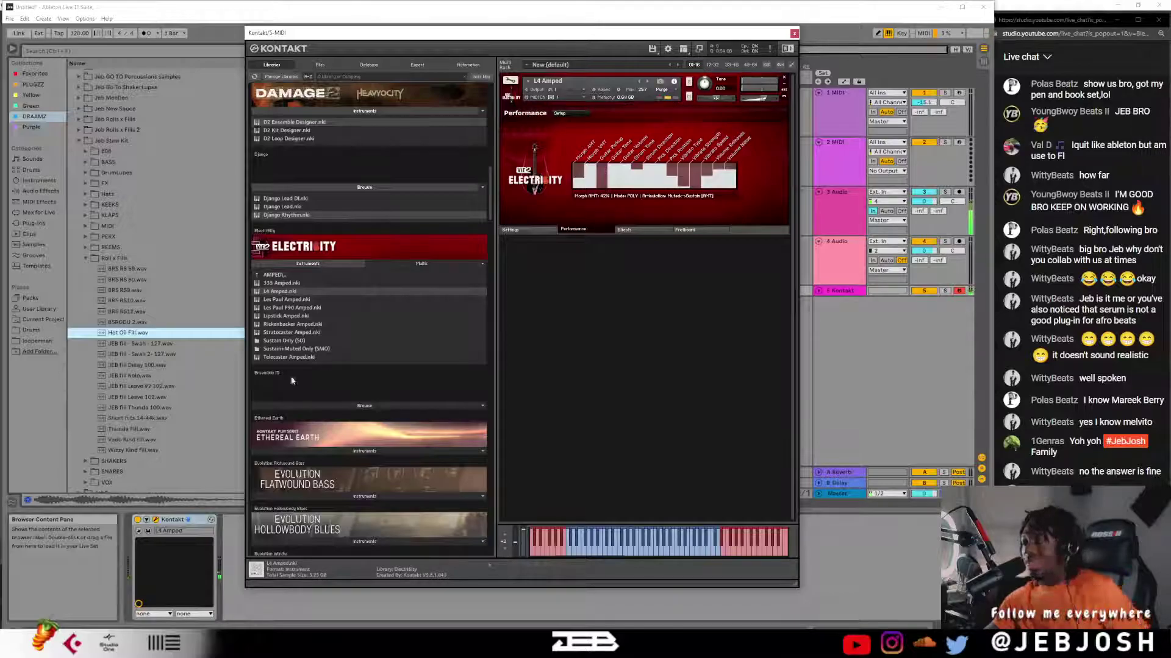
scroll(290, 376, down, 2)
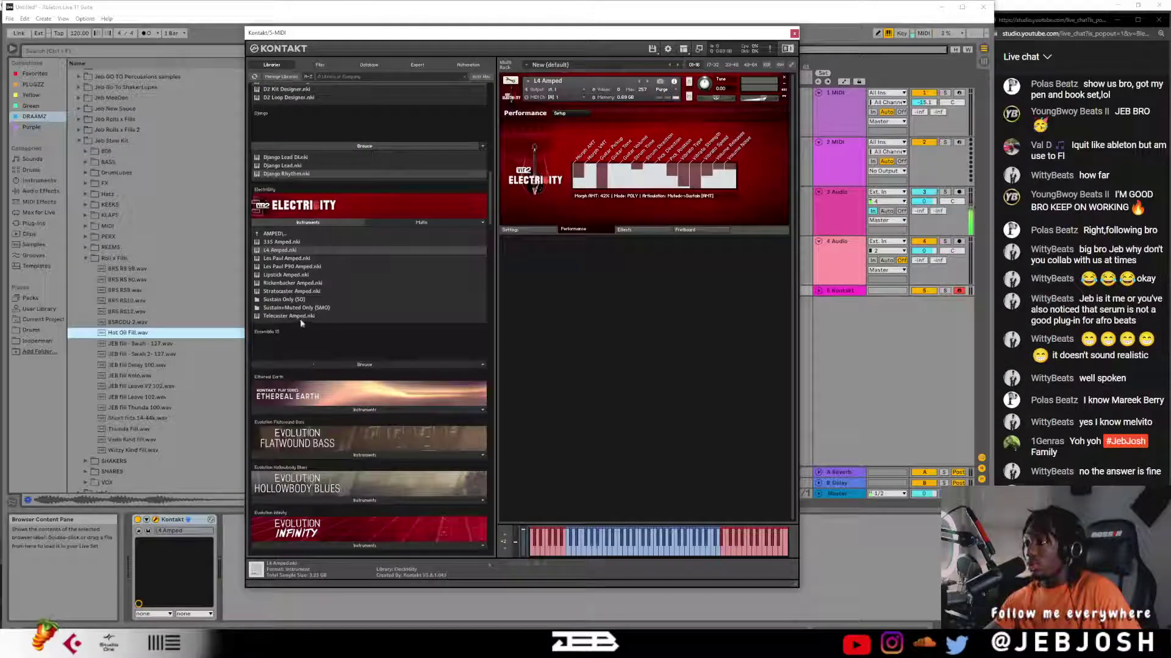
double_click(299, 316)
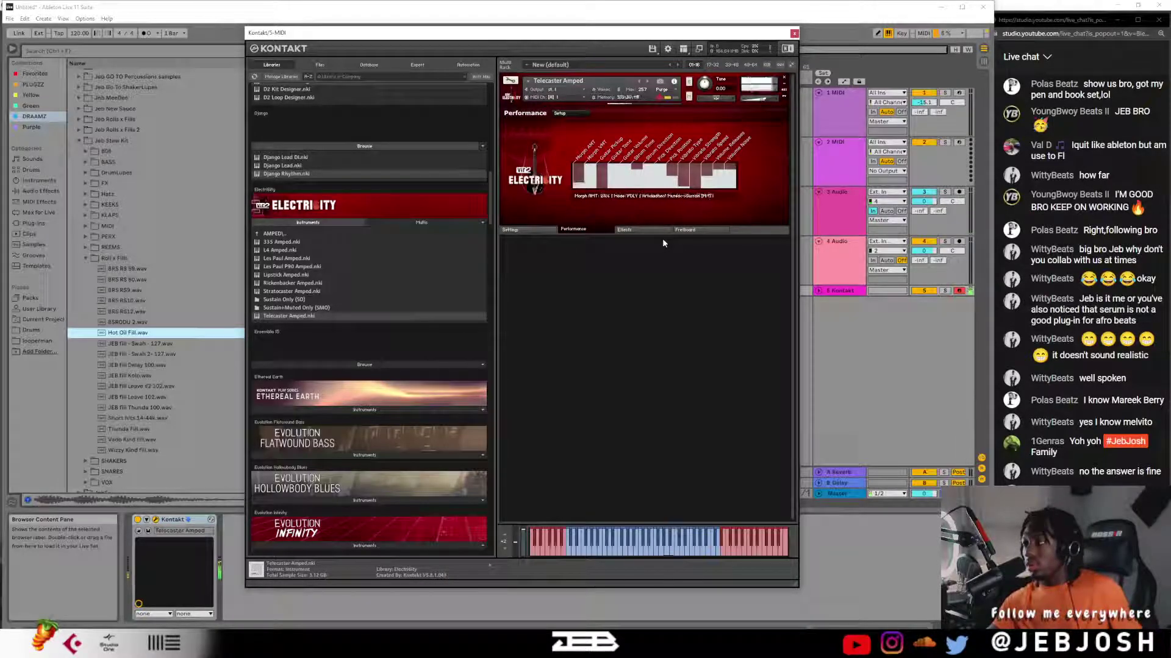
- Return to Electri6ity's DI folder and load Les Paul P90 DI.nki in place of the amped Telecaster
click(285, 235)
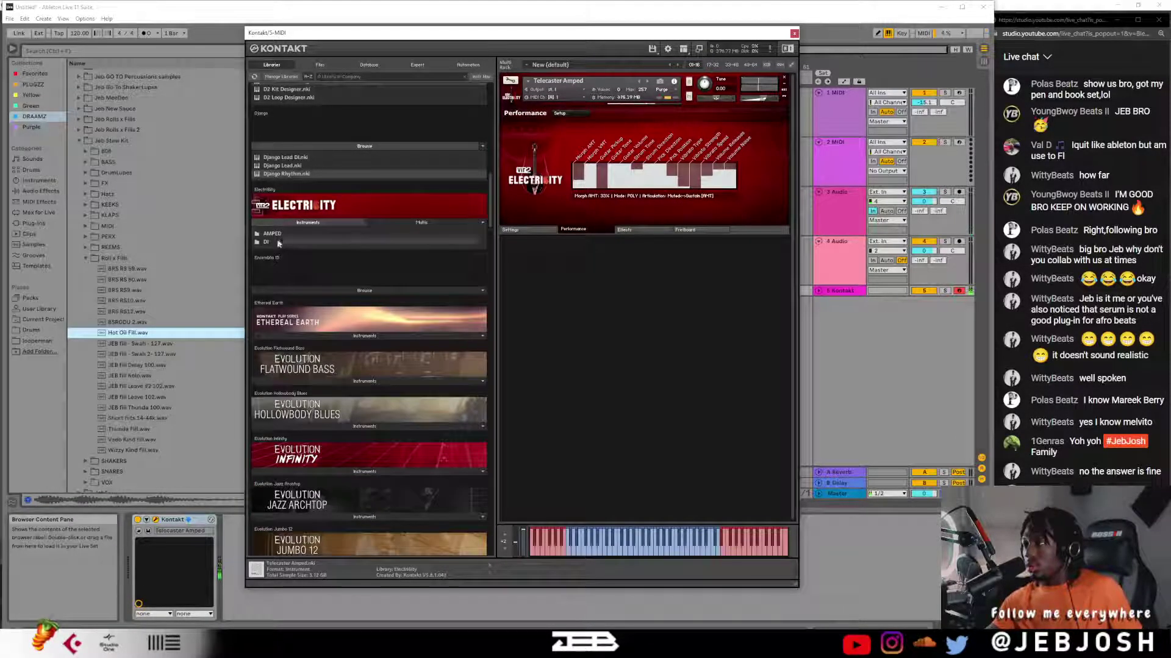
click(278, 242)
drag(616, 204, 615, 204)
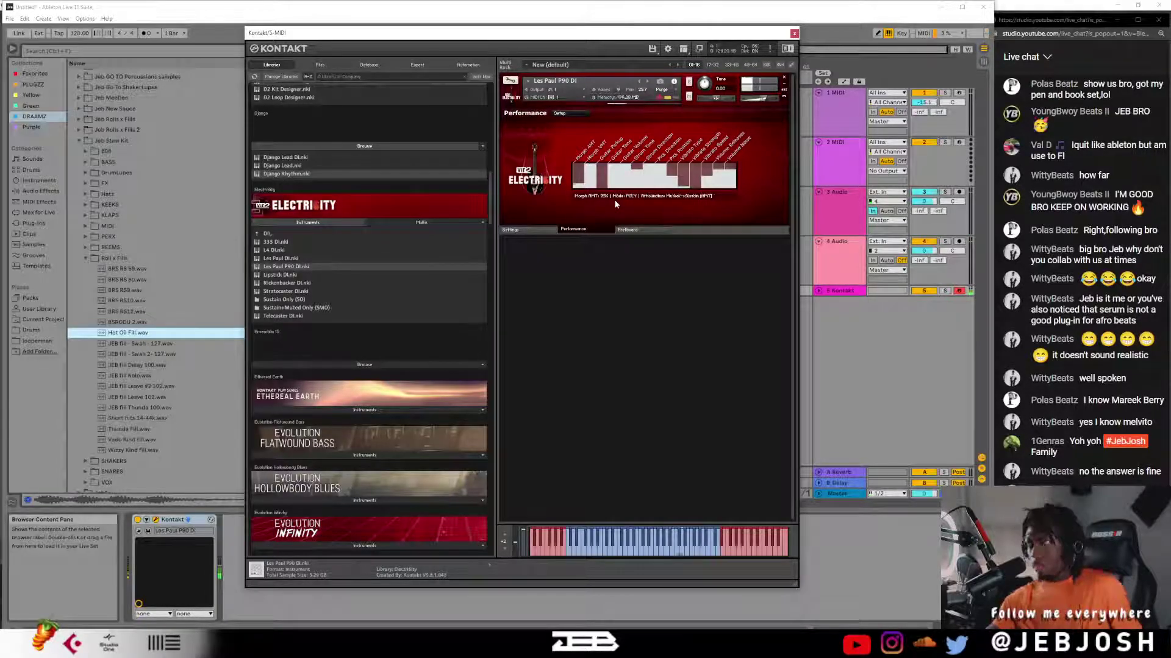
- Expand the Ensemblia 15 library and load Ensemblia 15 Longs.nki in place of Les Paul P90 DI
click(347, 365)
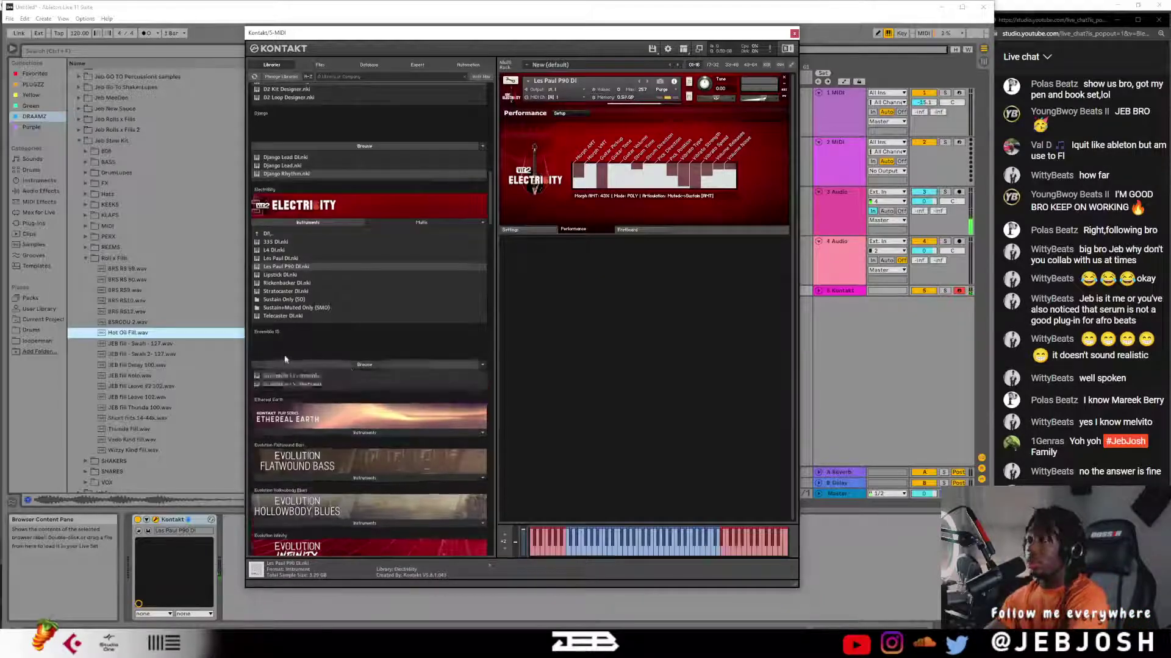
scroll(290, 360, down, 1)
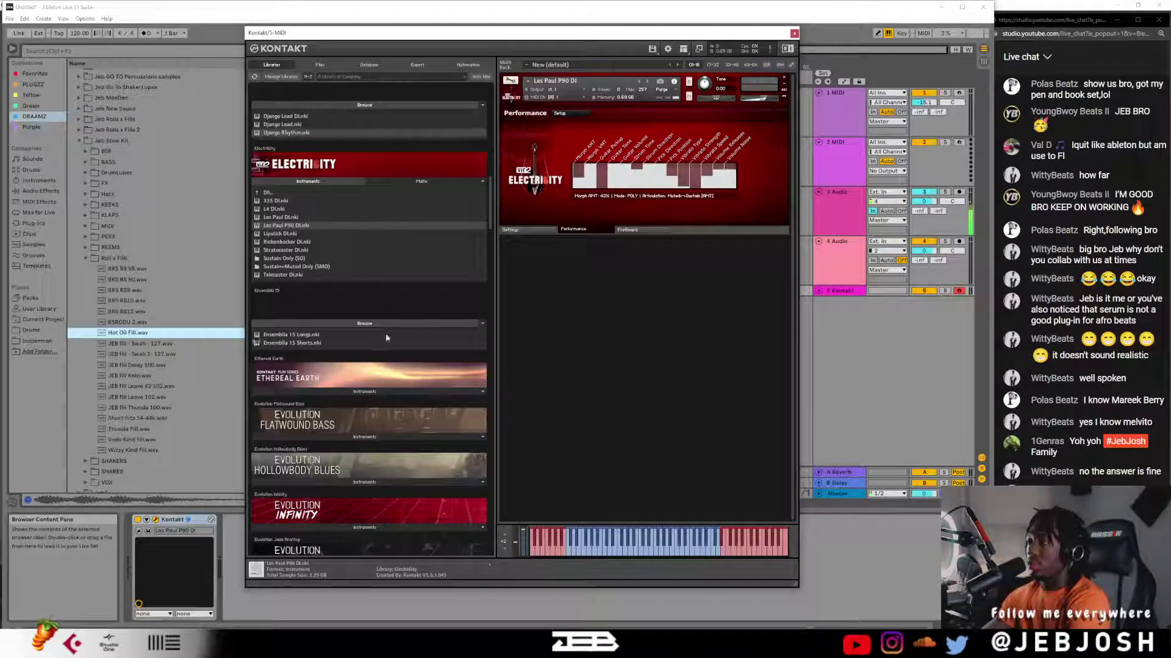
click(283, 336)
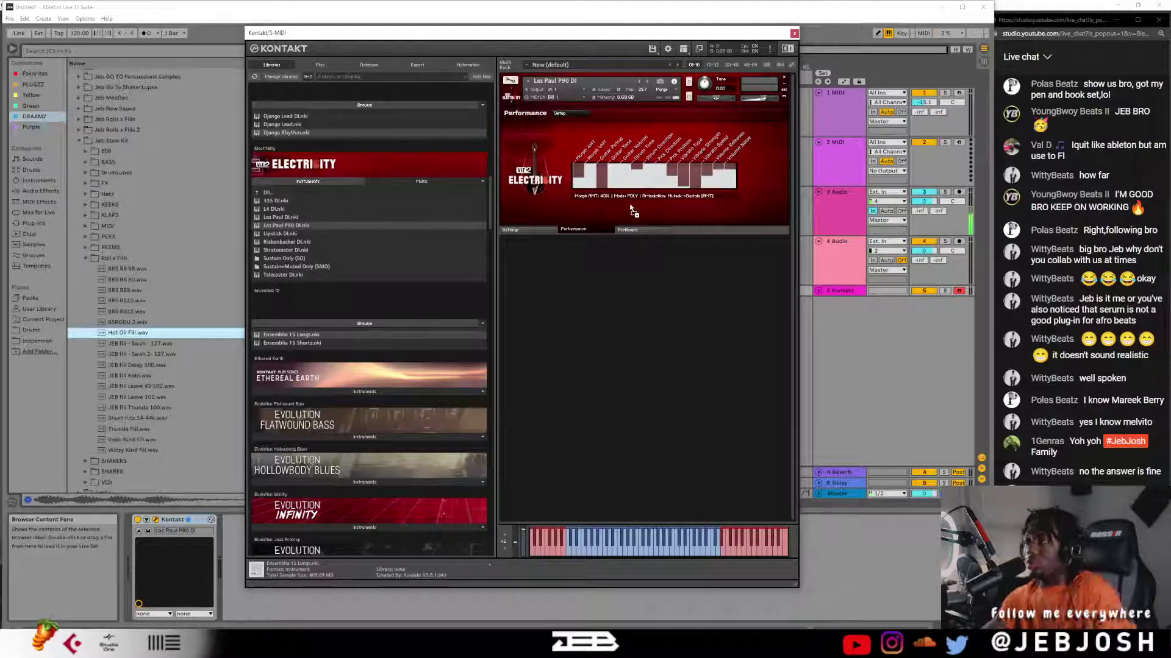
drag(632, 209, 631, 208)
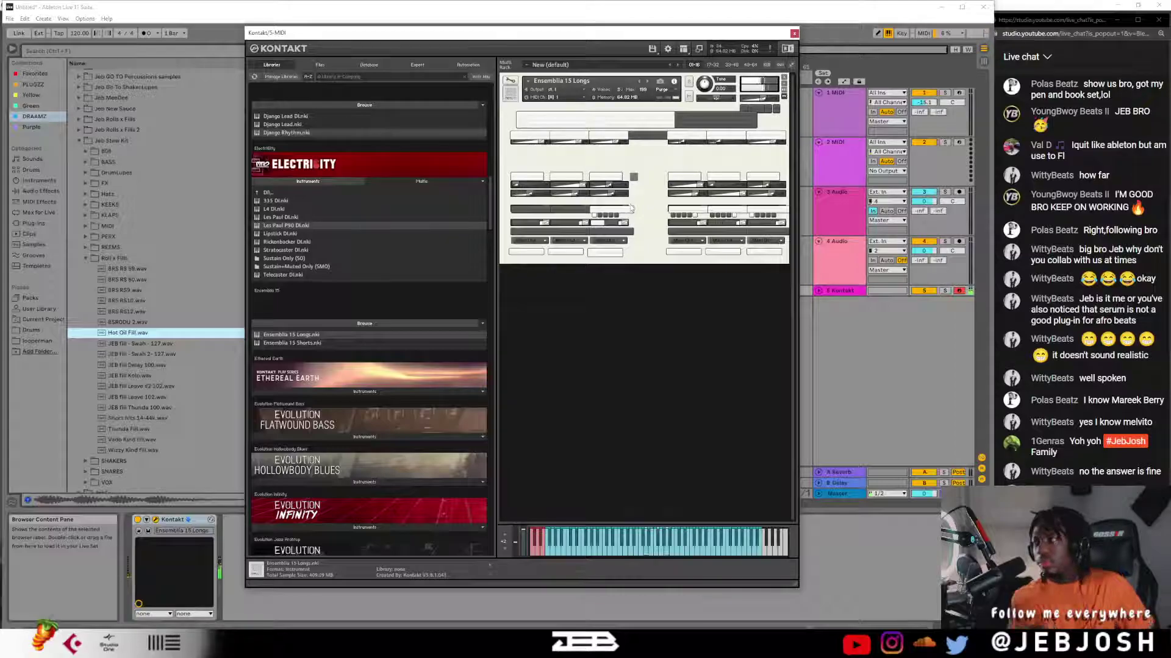
- Load Ensemblia 15 Shorts.nki for comparison and switch back to Ensemblia 15 Longs.nki
drag(314, 344, 657, 221)
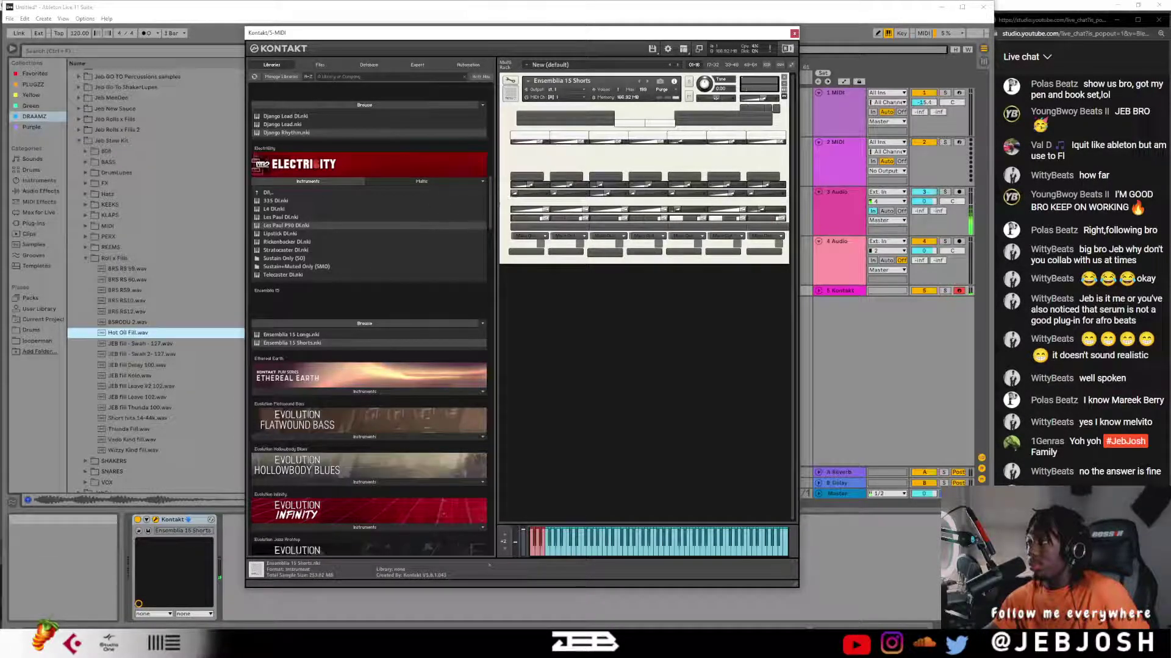
scroll(369, 323, down, 3)
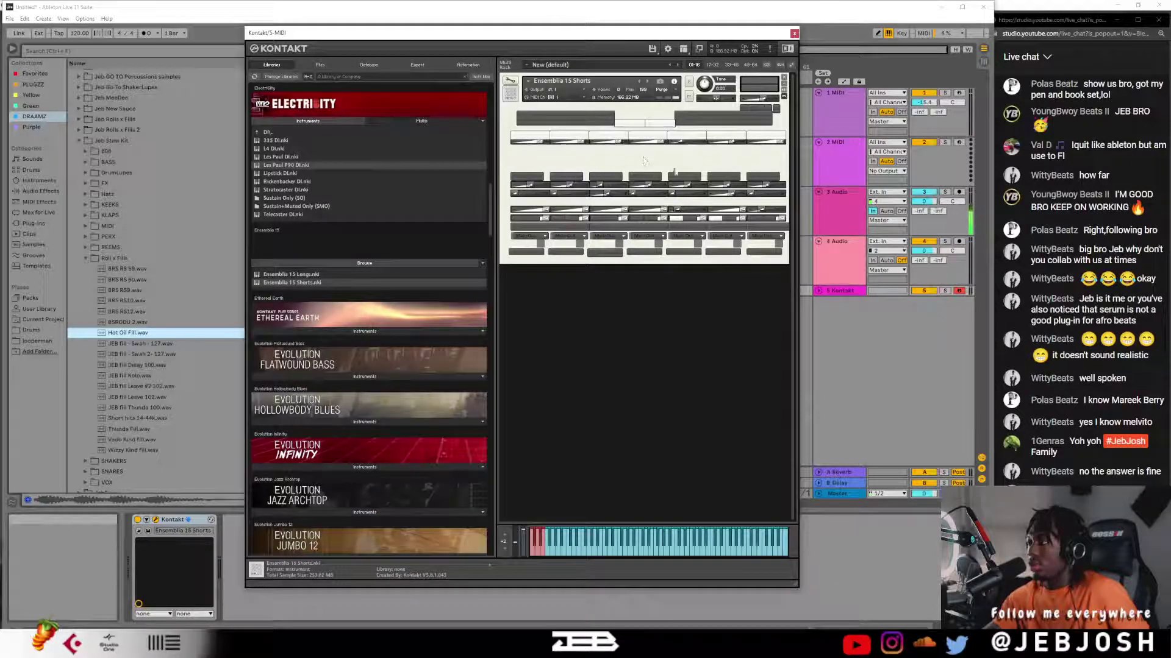
drag(347, 267, 567, 224)
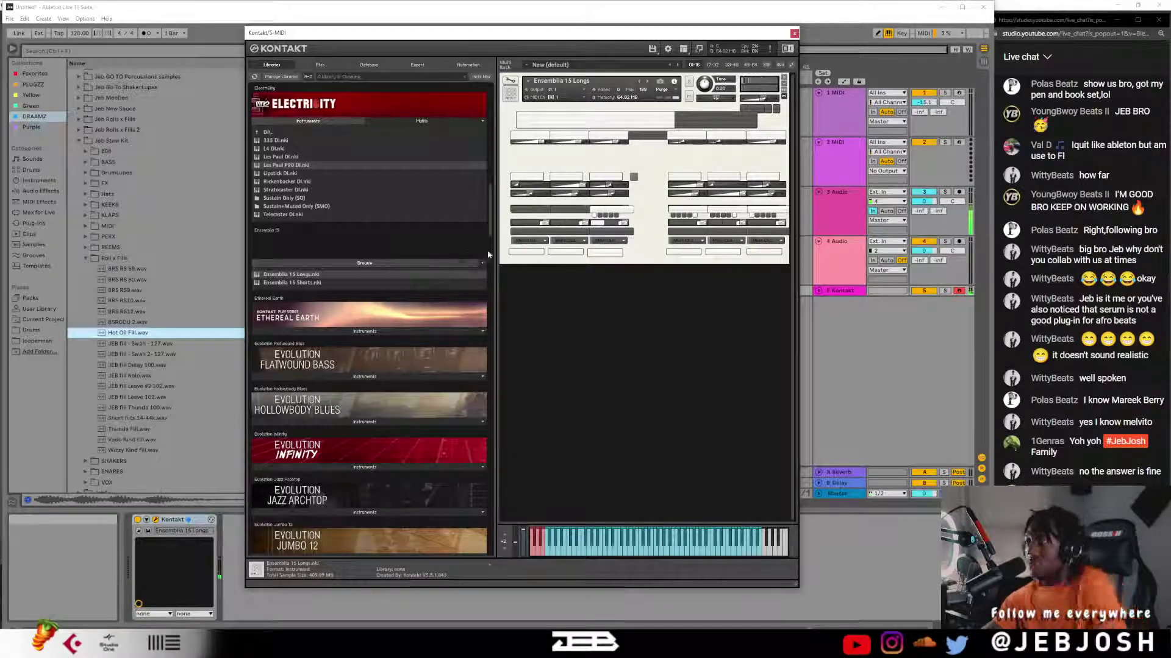
scroll(317, 181, up, 2)
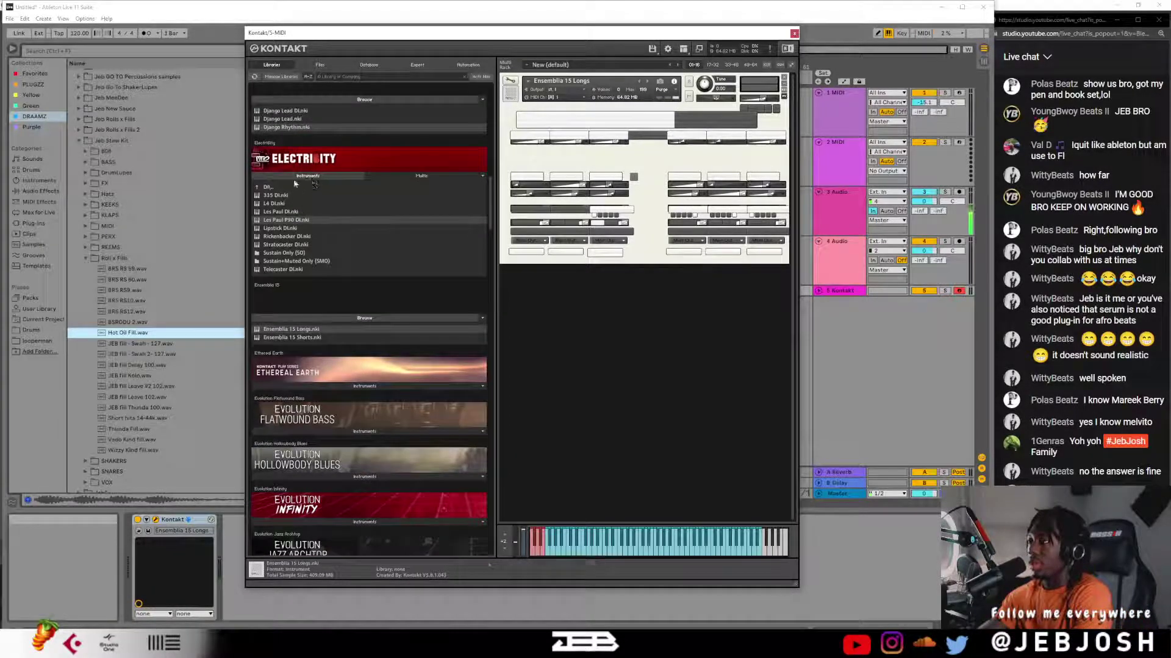
scroll(310, 184, down, 2)
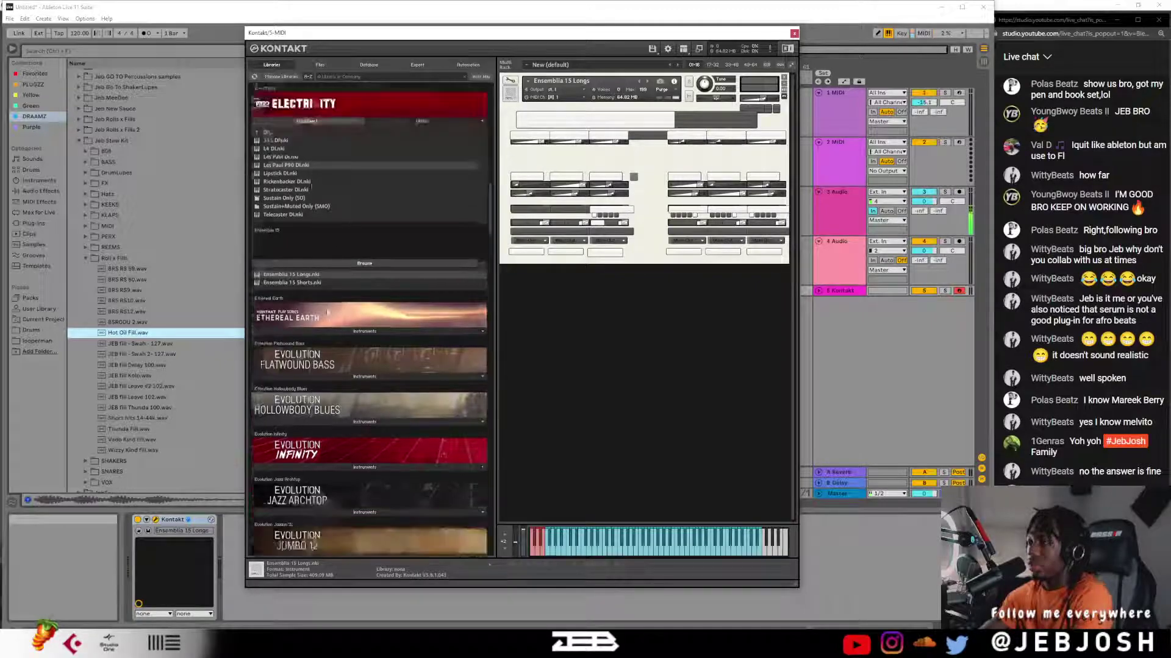
- Load Ethereal Earth 2.0.nki from the Ethereal Earth library and choose its Etheric Body pad snapshot
scroll(316, 307, down, 1)
click(317, 305)
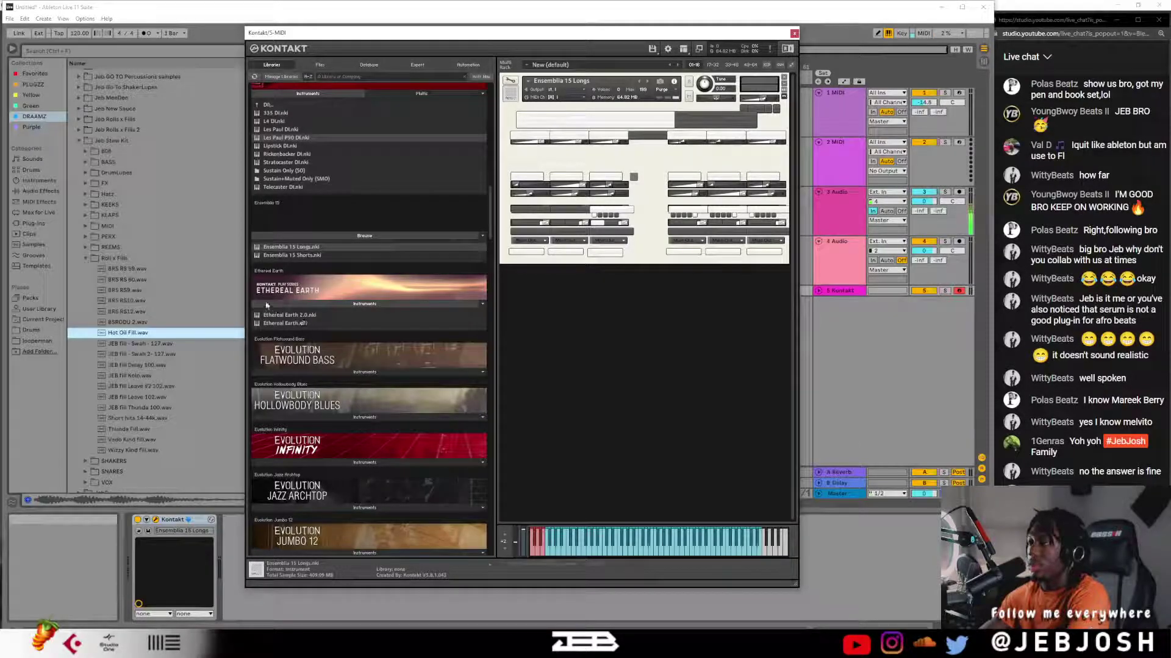
drag(299, 315, 637, 208)
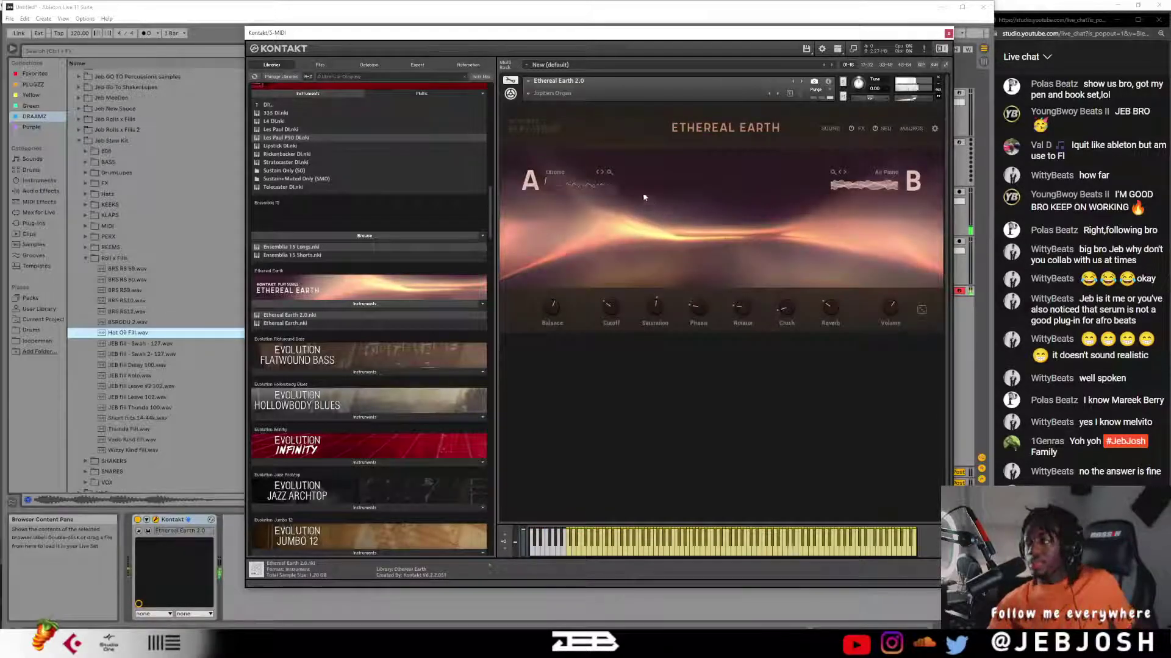
click(528, 94)
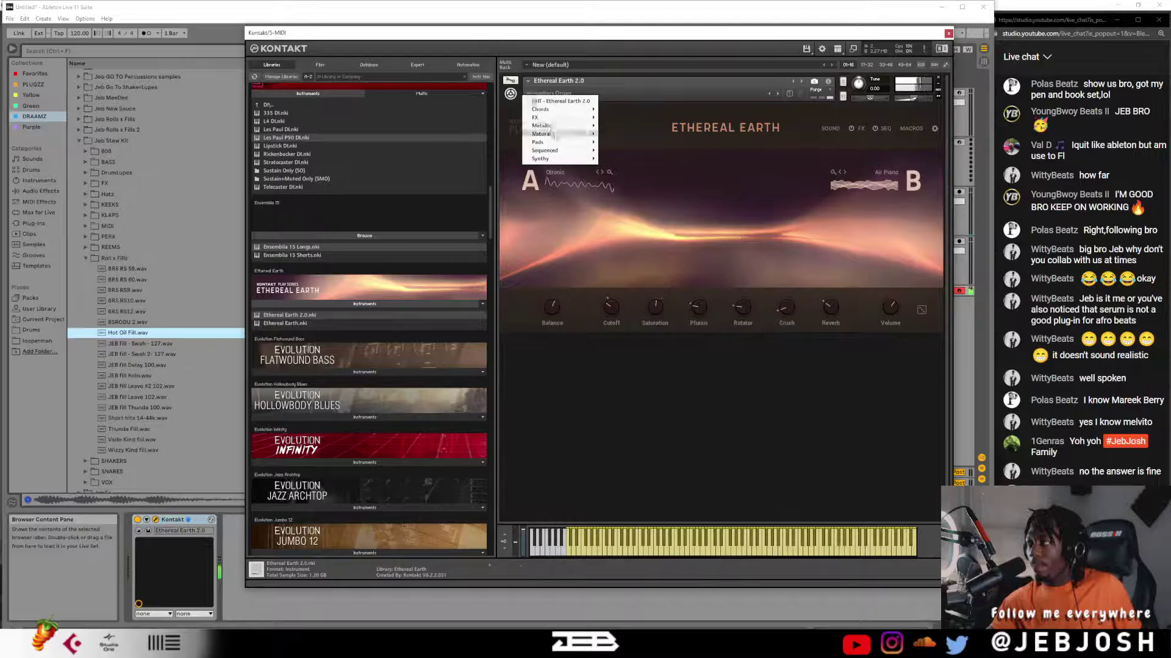
mouse_move(581, 142)
click(637, 159)
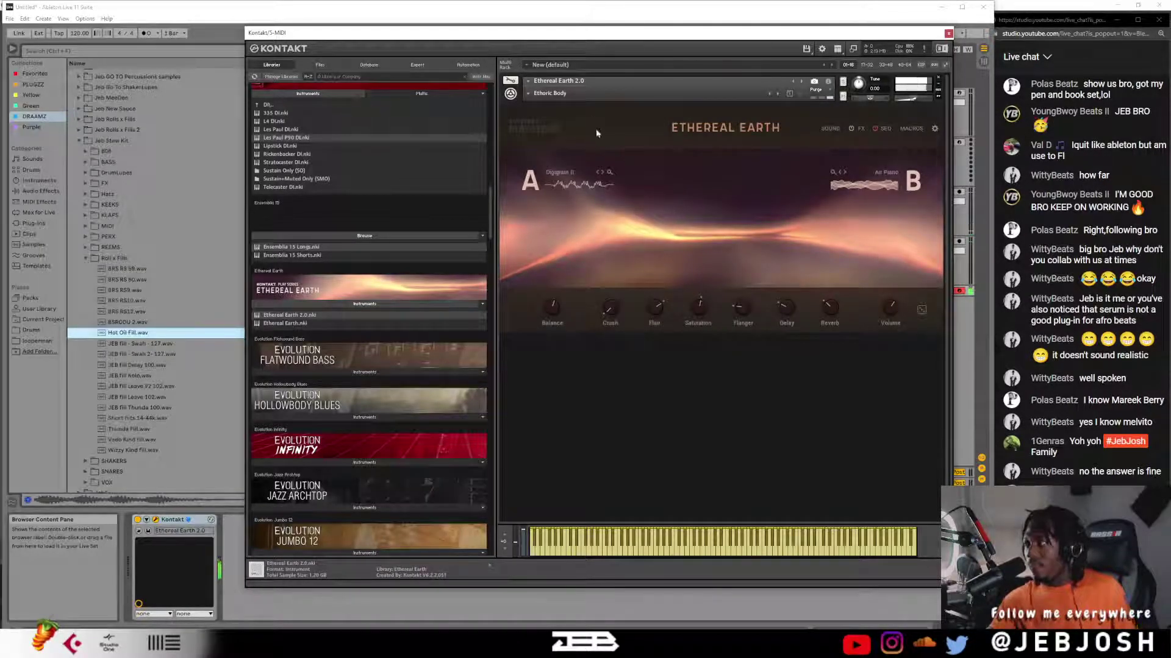
- Switch Ethereal Earth 2.0 to the Reverse Stab snapshot
click(529, 94)
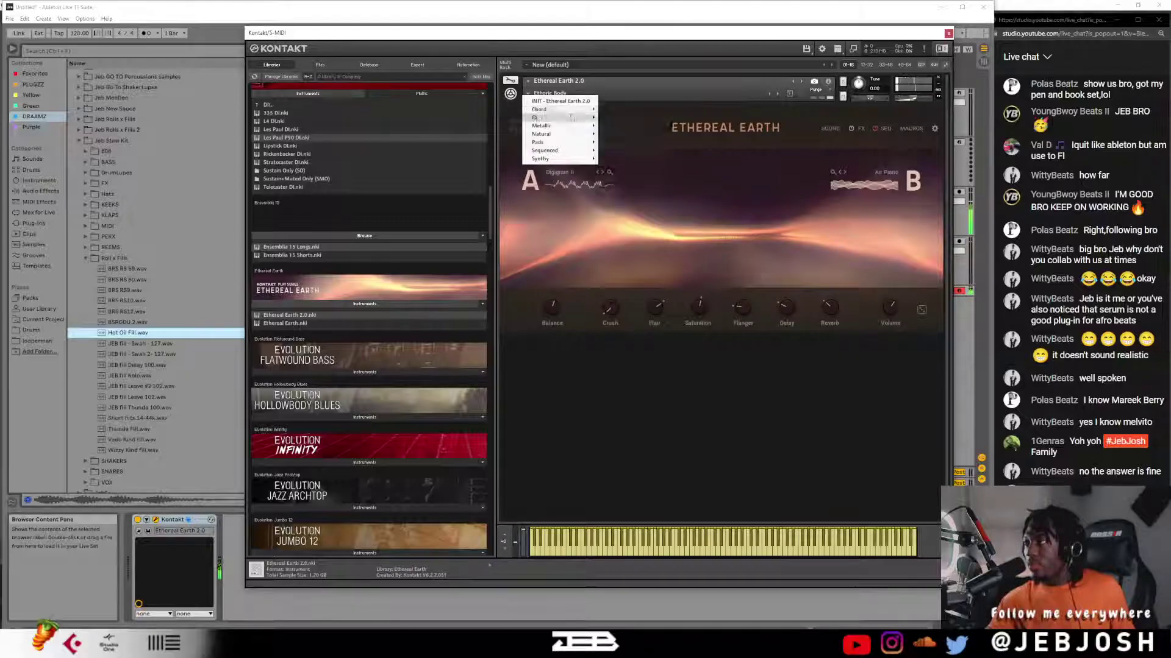
mouse_move(573, 109)
click(621, 194)
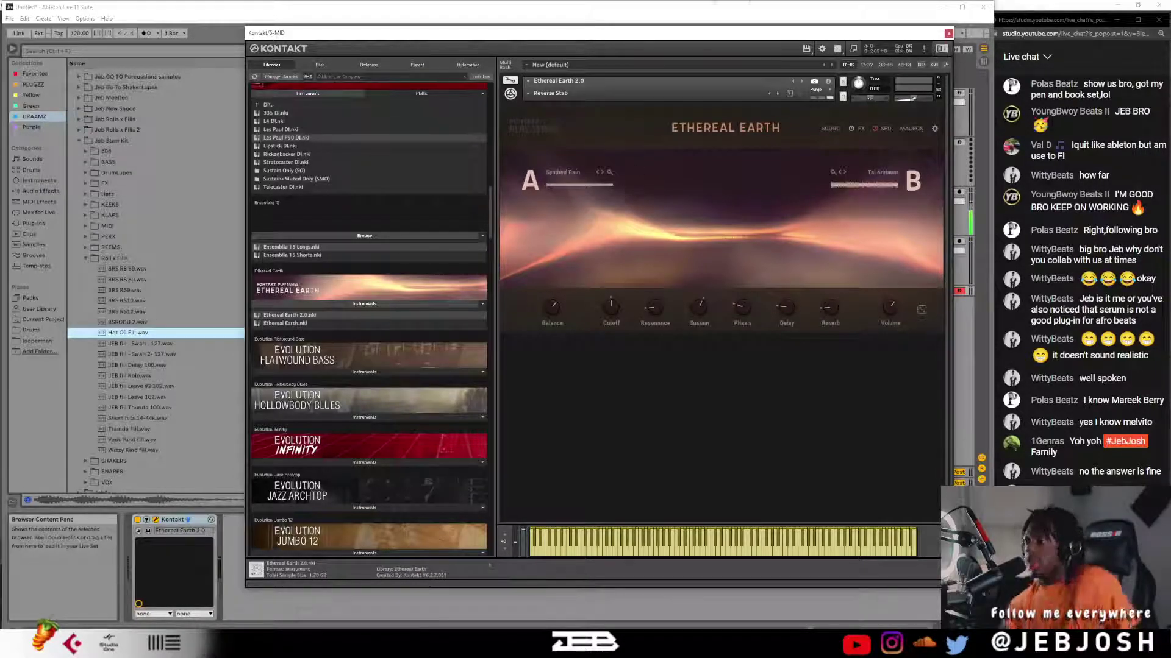
- Expand the BWB sample folder in the Live browser and show the contents of its DRUMKEYZ - BWB WAV 8 kit
scroll(134, 120, up, 6)
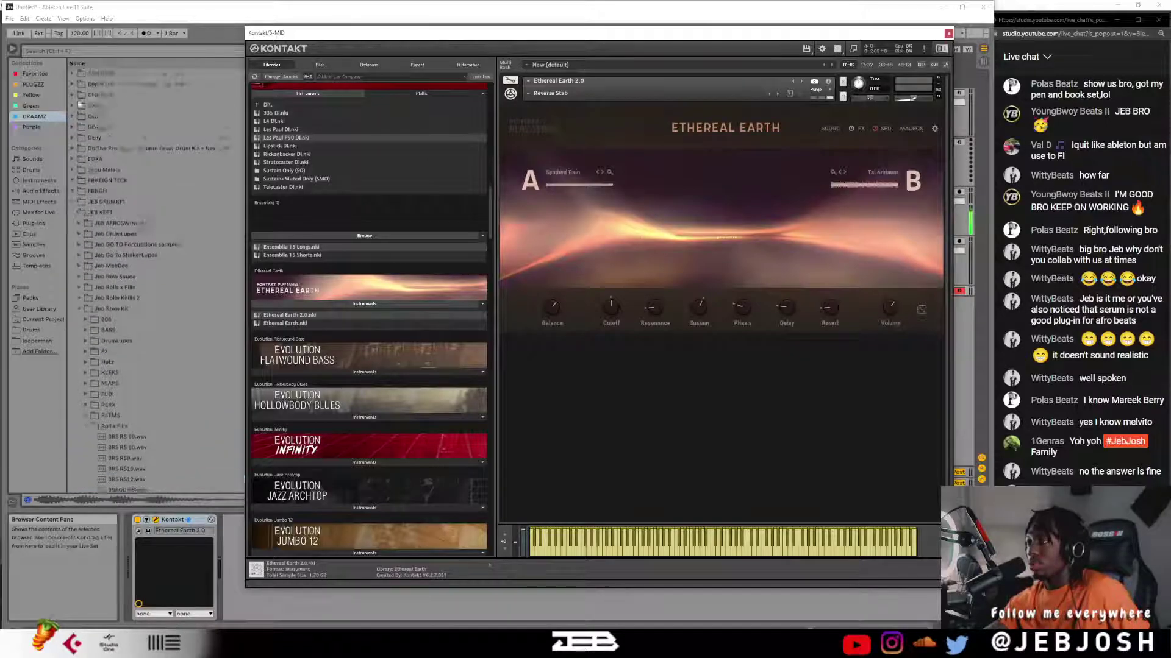
click(73, 106)
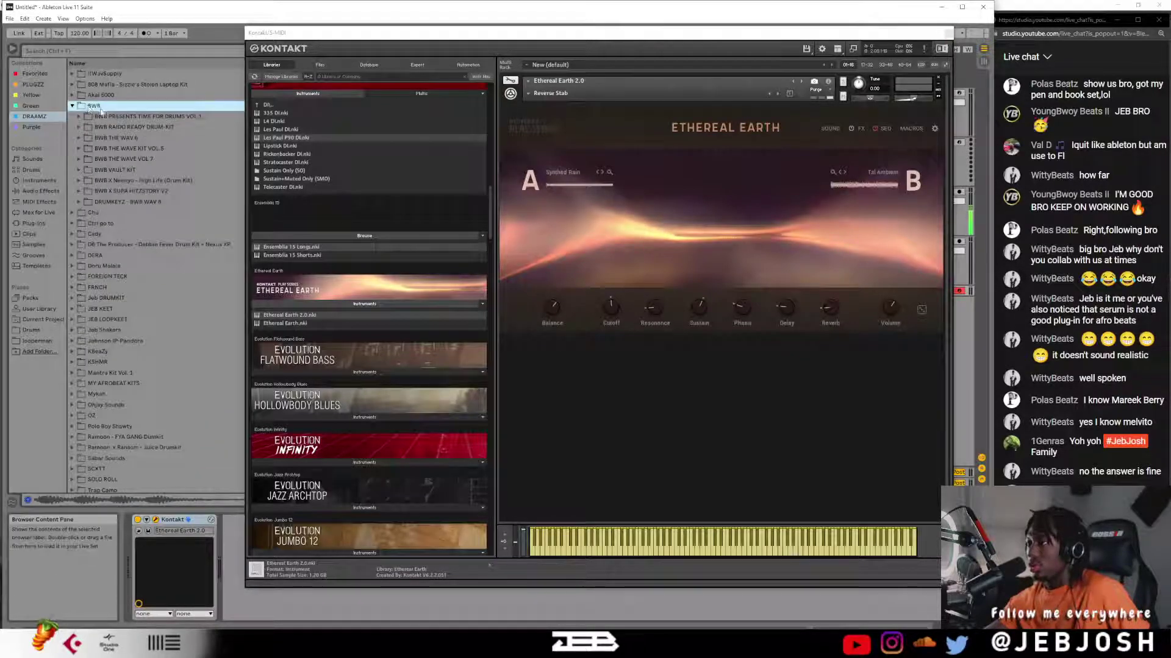
click(79, 203)
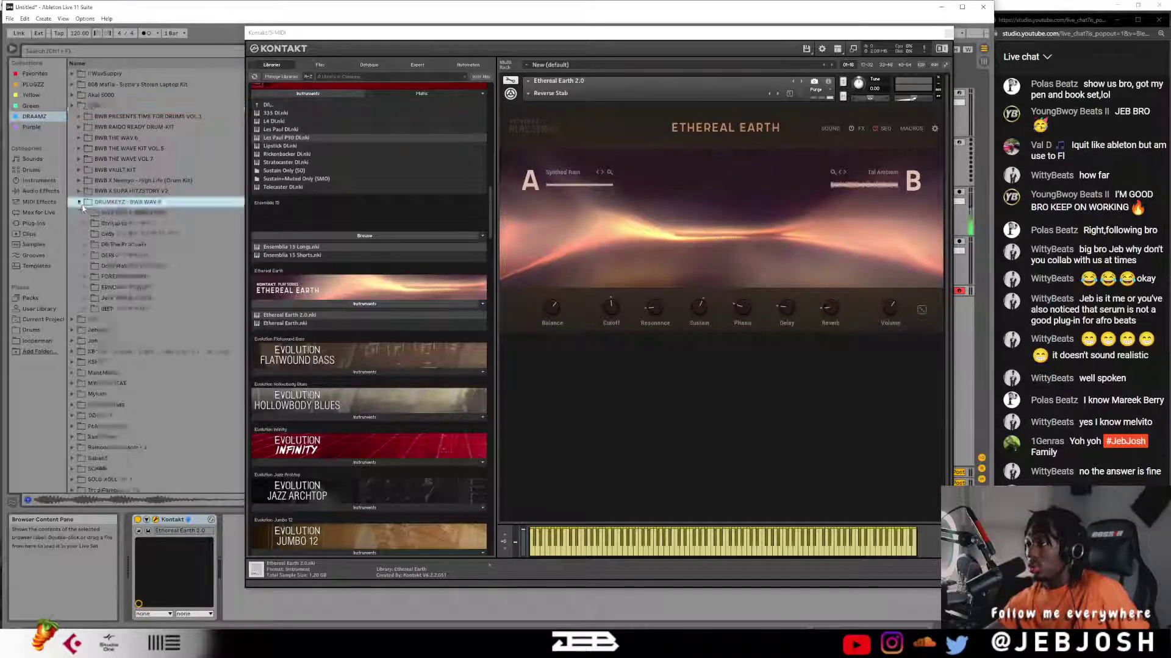
click(79, 203)
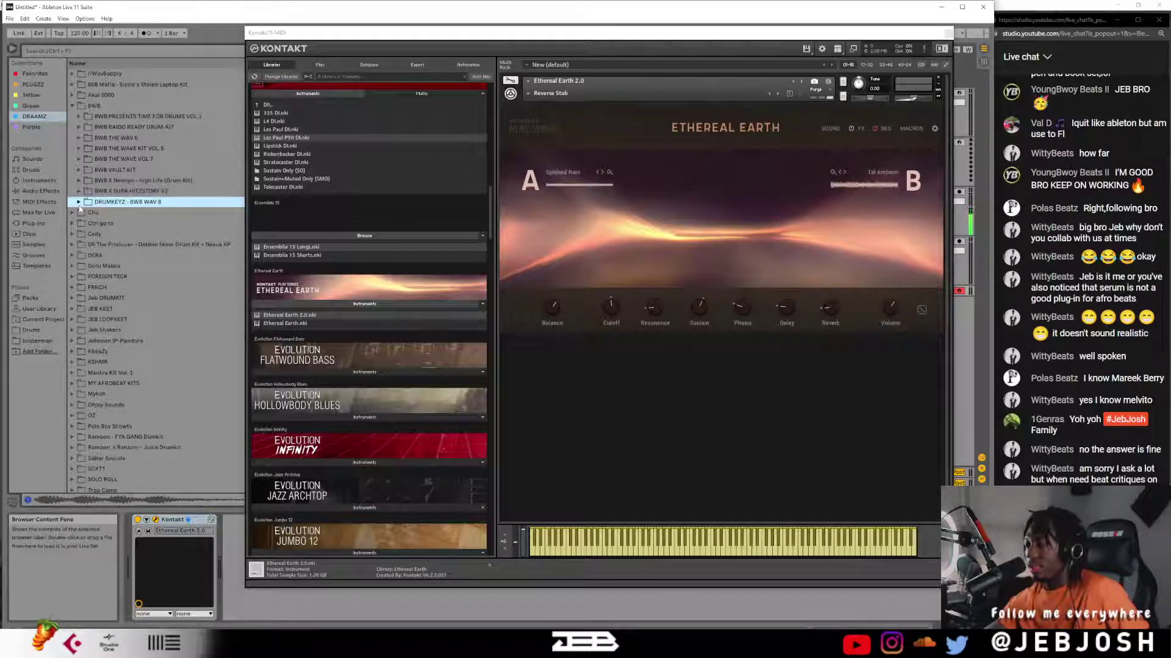
click(79, 203)
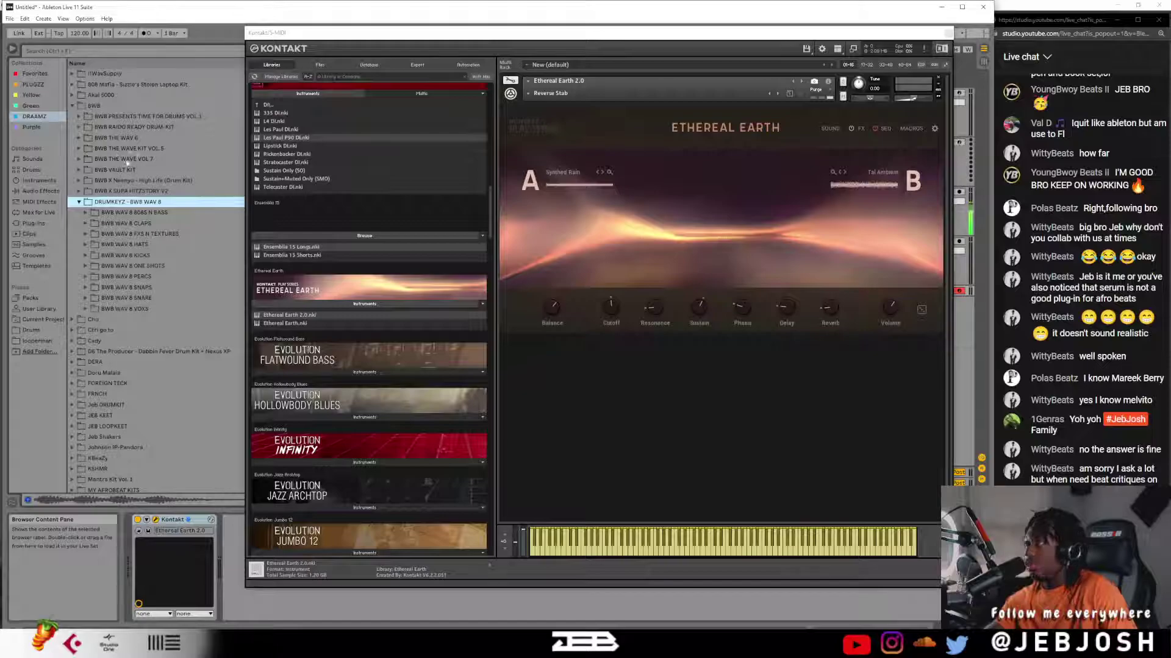
- Replace the Reverse Stab snapshot in Ethereal Earth 2.0 with High Winds
click(545, 93)
mouse_move(547, 126)
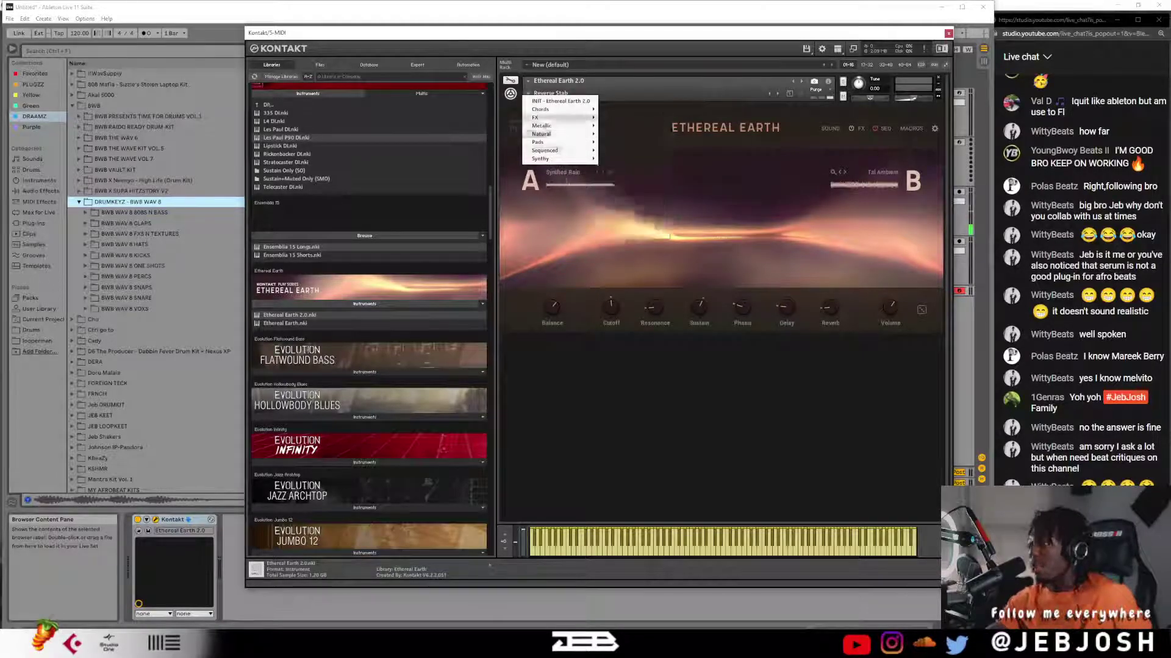
click(634, 134)
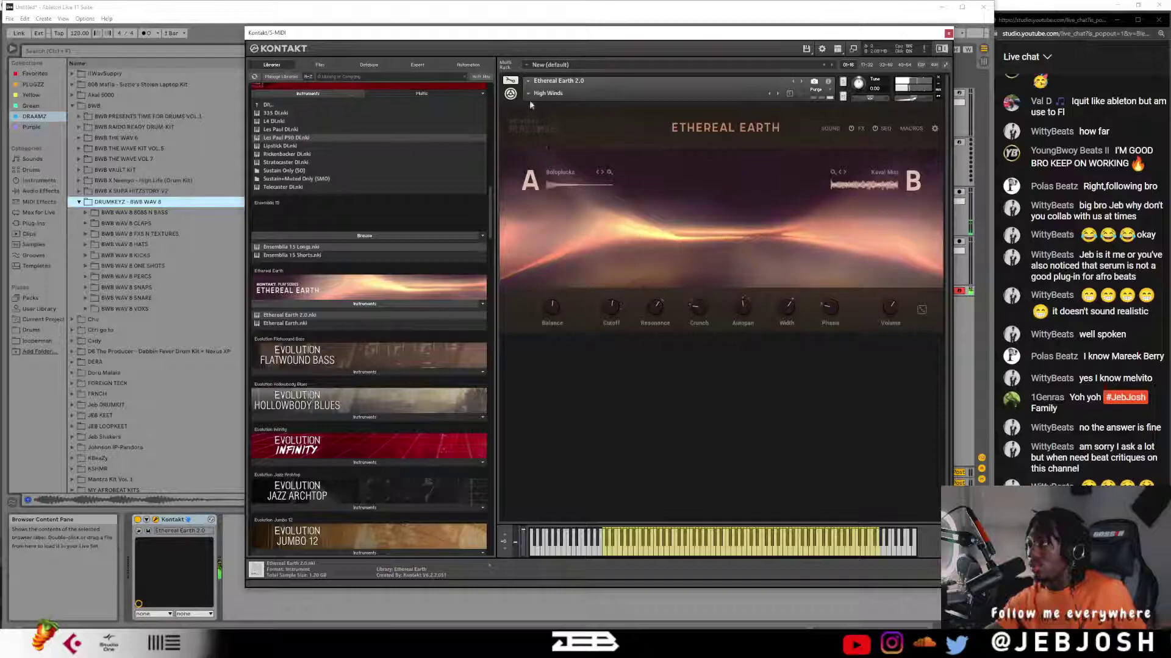
- Load the original Ethereal Earth.nki in place of version 2.0 and choose the Aluminum Echoes lead snapshot
scroll(299, 318, down, 1)
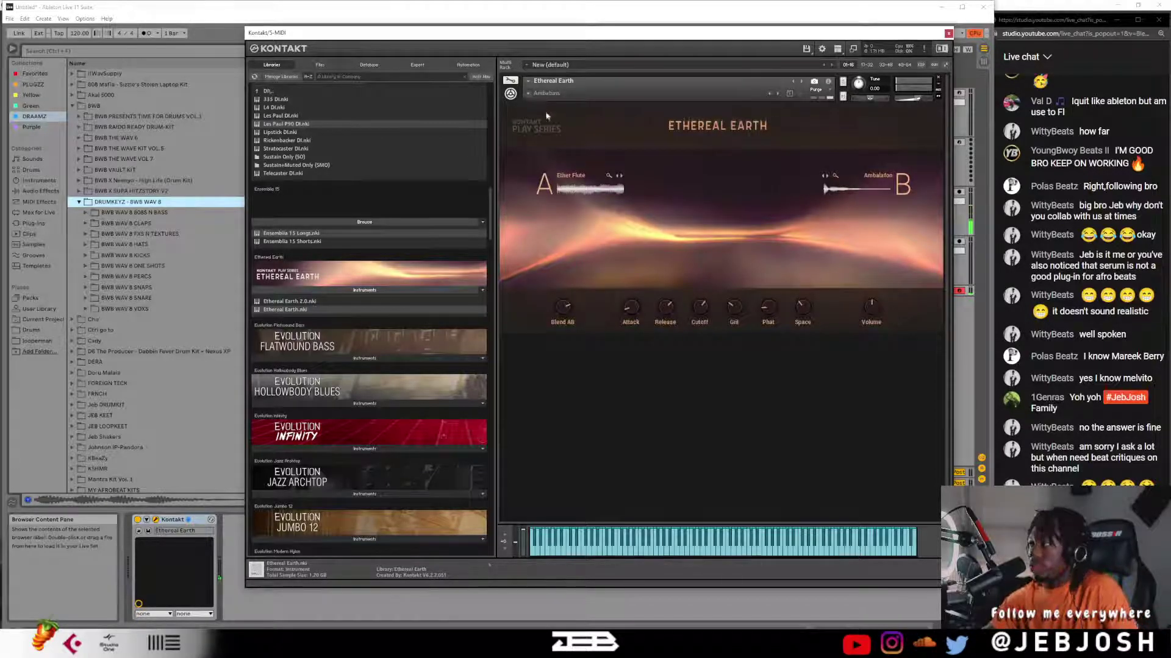
click(527, 95)
mouse_move(542, 118)
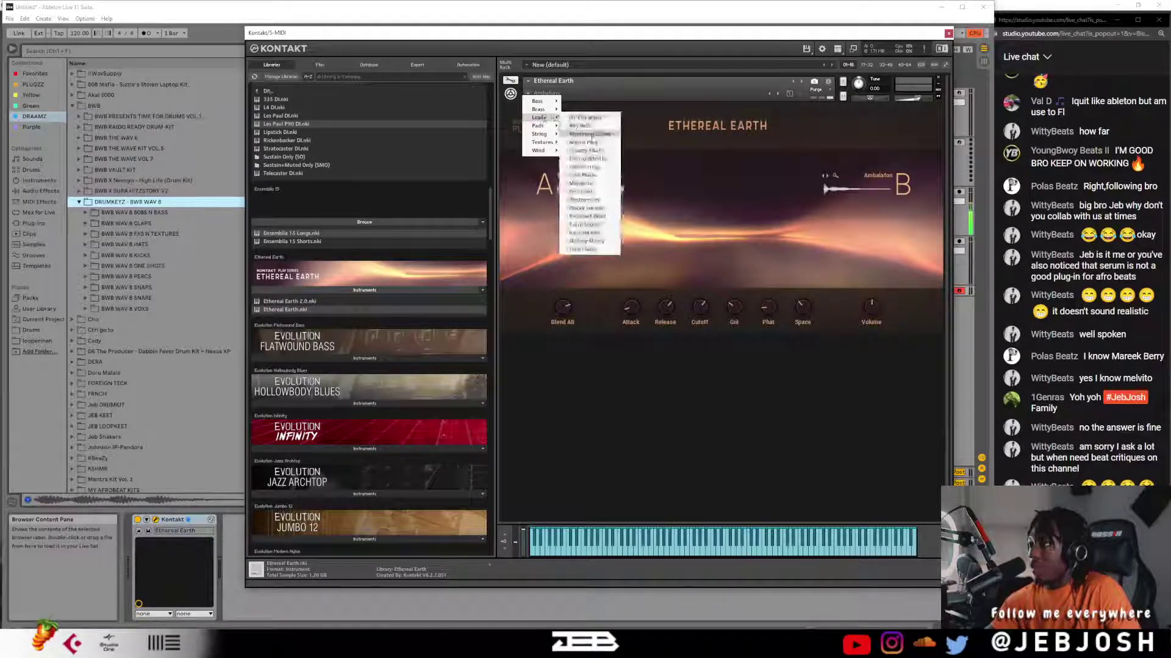
click(592, 137)
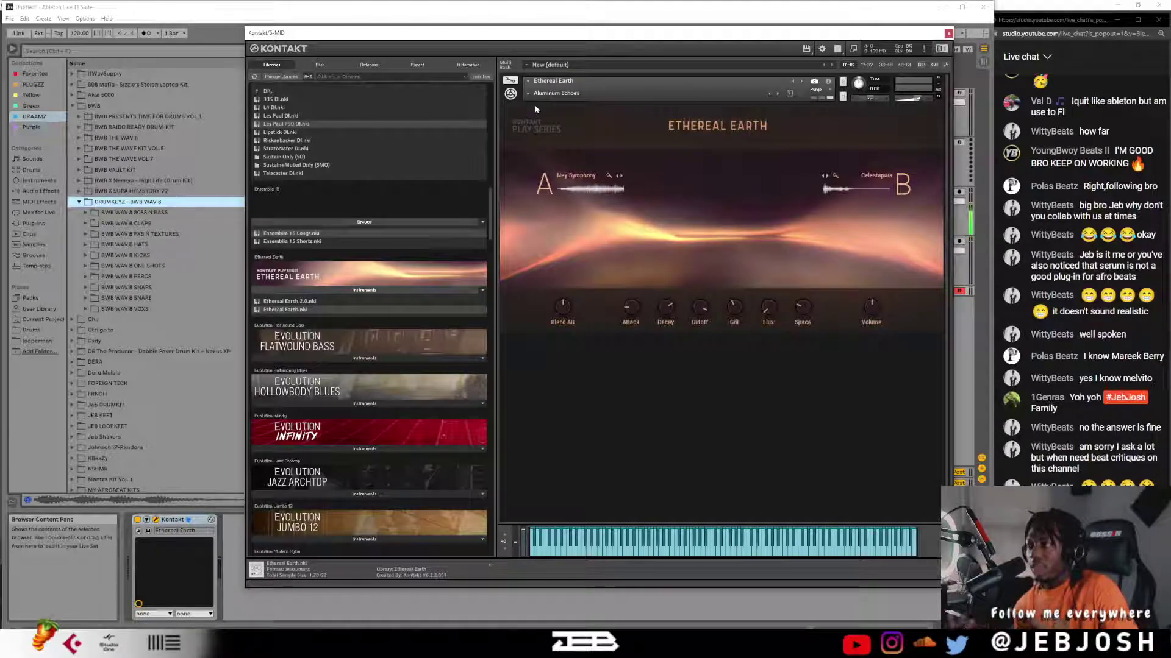
- Switch Ethereal Earth to the Organic Undulation snapshot from the Pads category
click(522, 90)
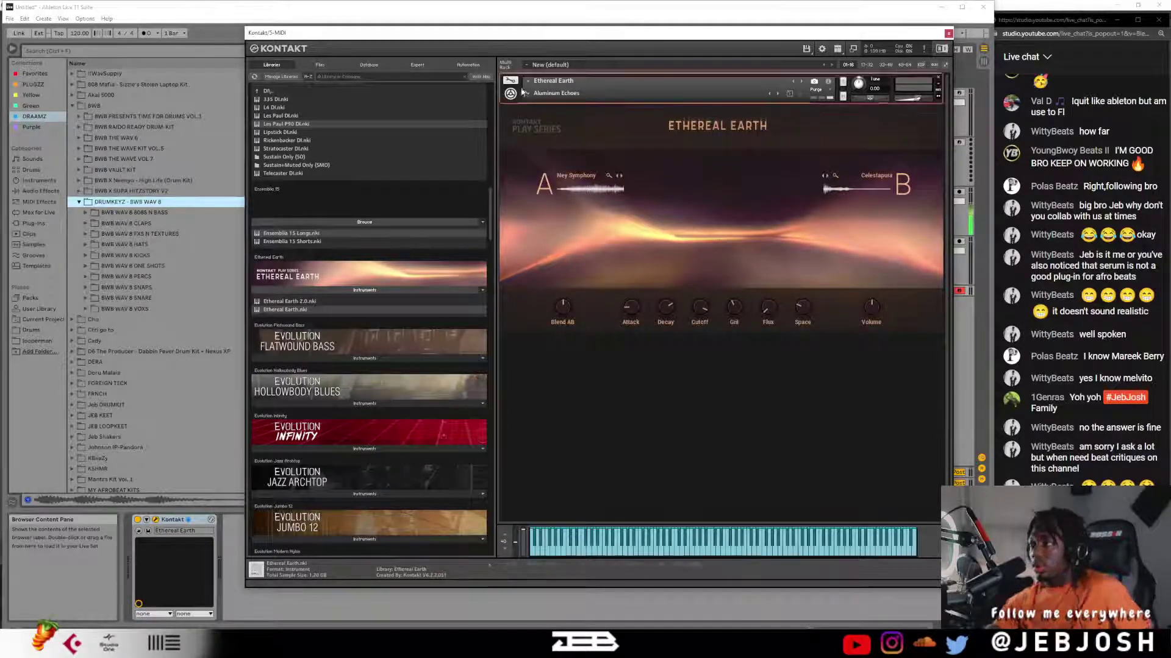
click(525, 93)
mouse_move(556, 127)
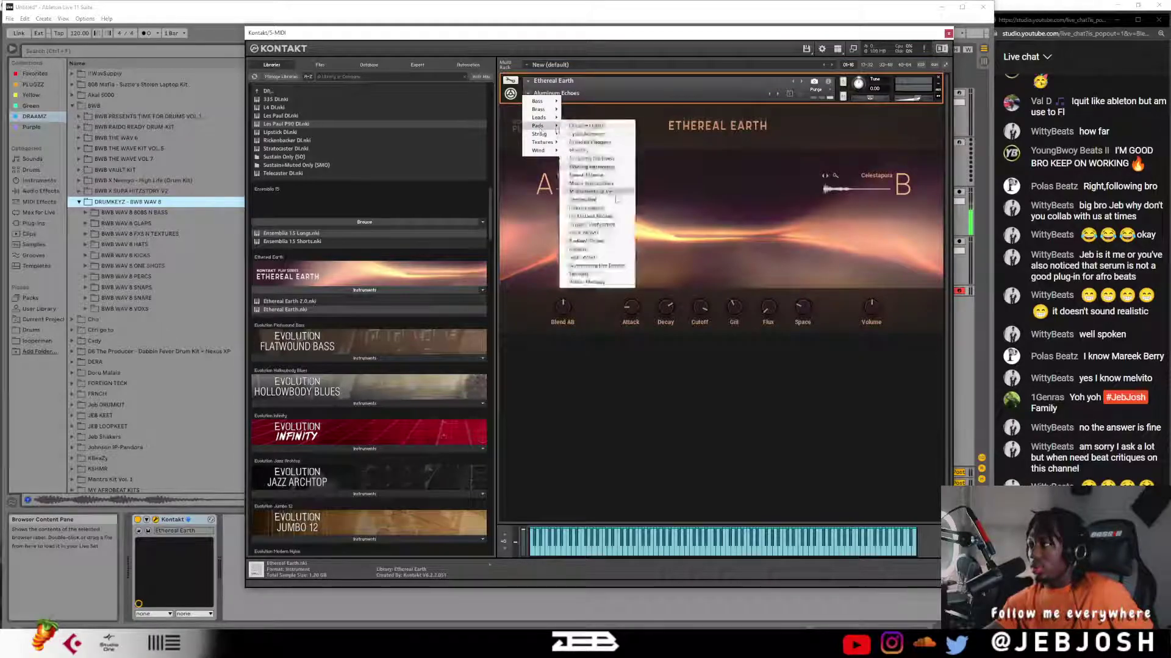
click(597, 225)
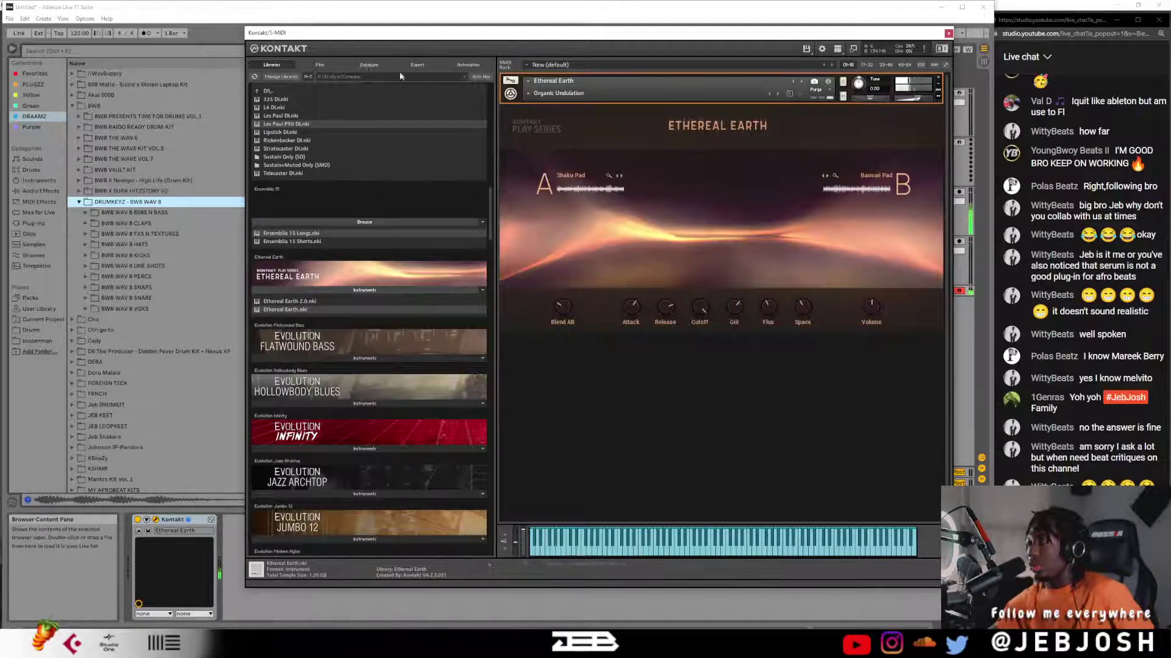
- Load Evolution Flatwound Bass.nki and audition its Daydream snapshot followed by Getting Snippy
scroll(329, 366, down, 5)
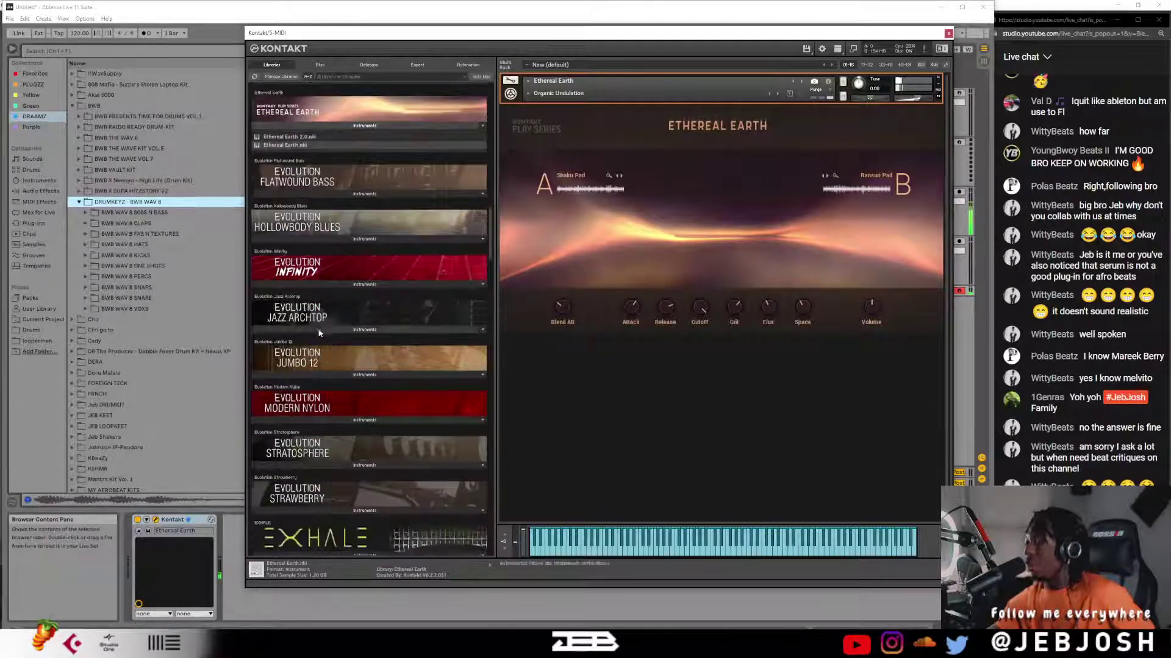
scroll(325, 415, down, 1)
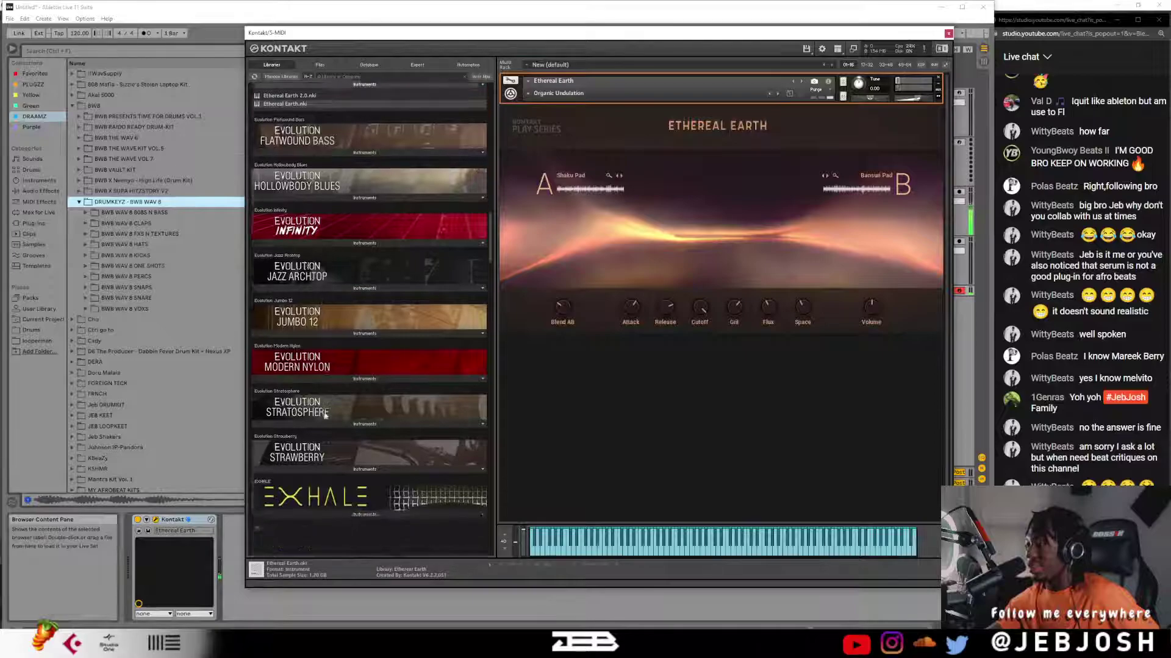
click(316, 155)
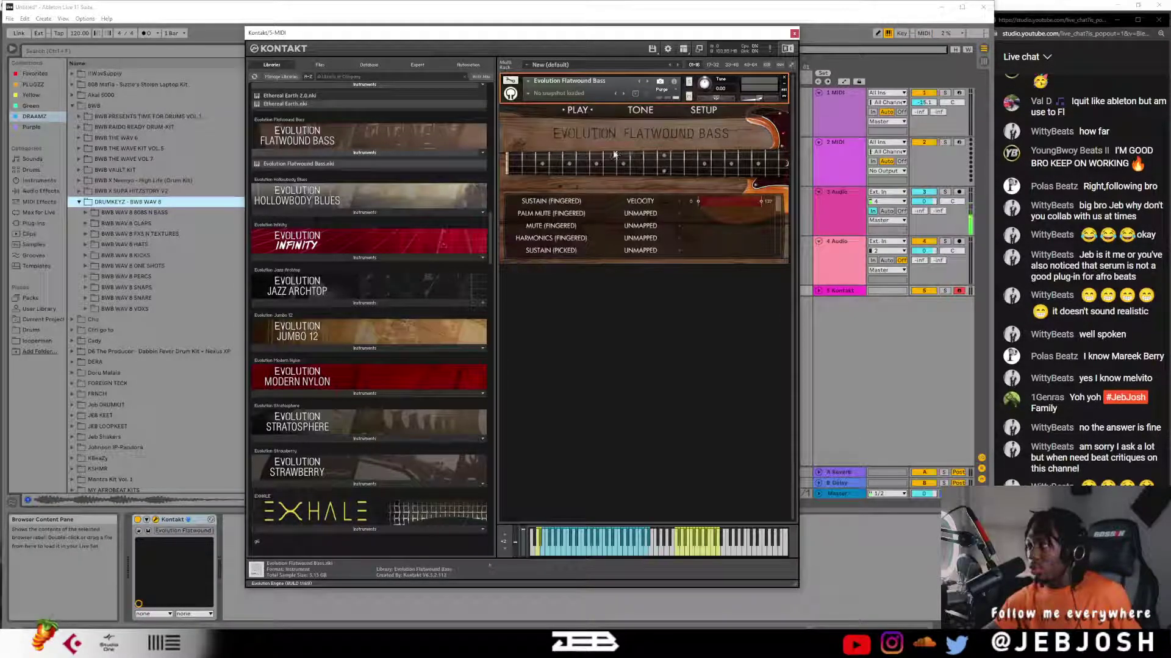
click(528, 93)
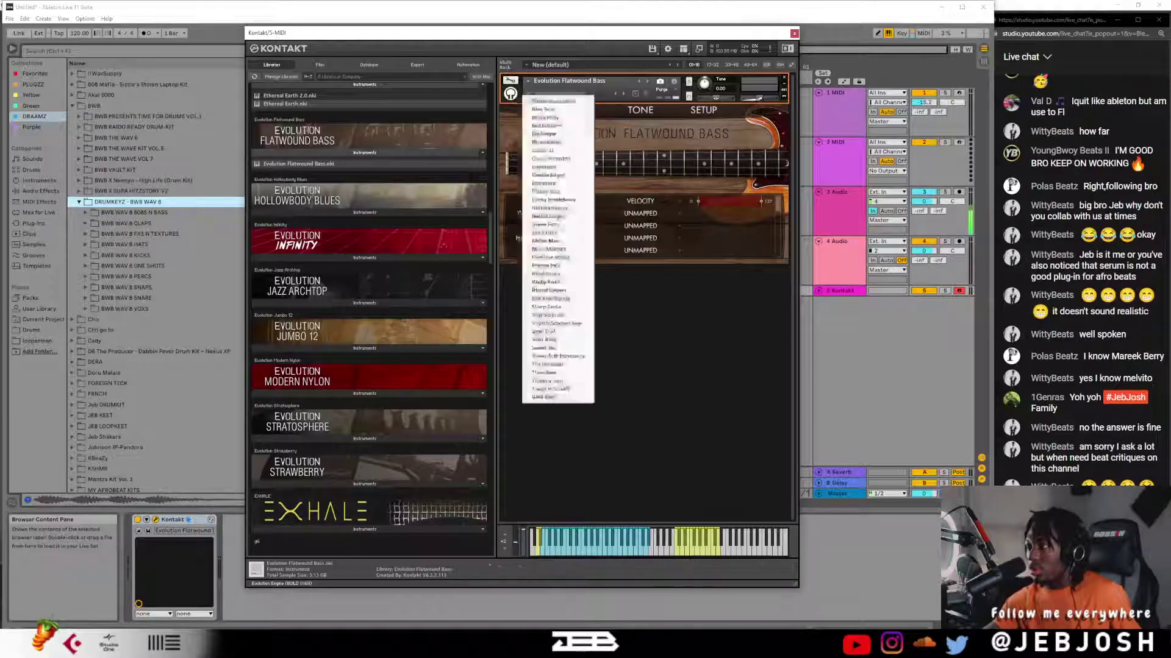
click(571, 175)
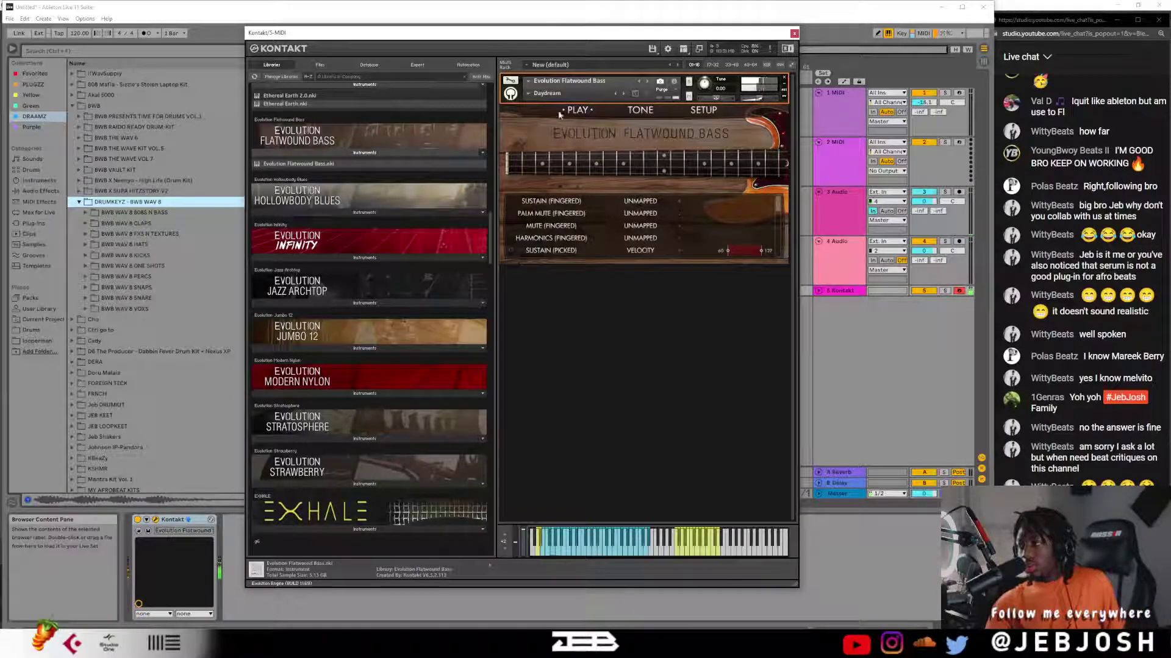
click(547, 94)
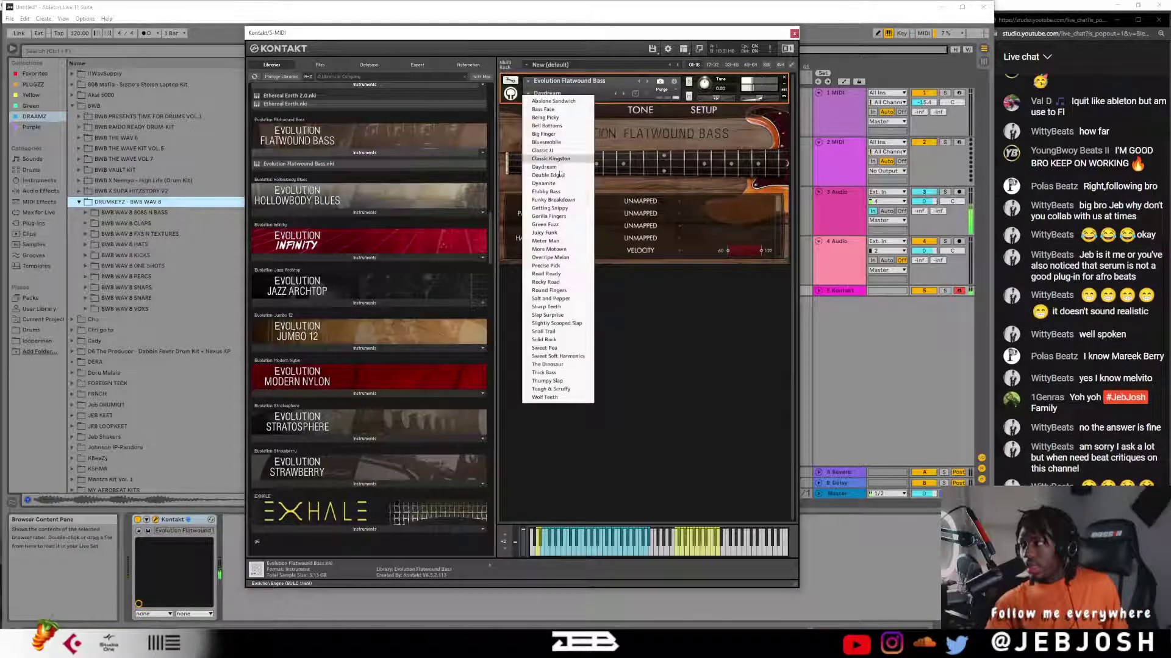
click(571, 210)
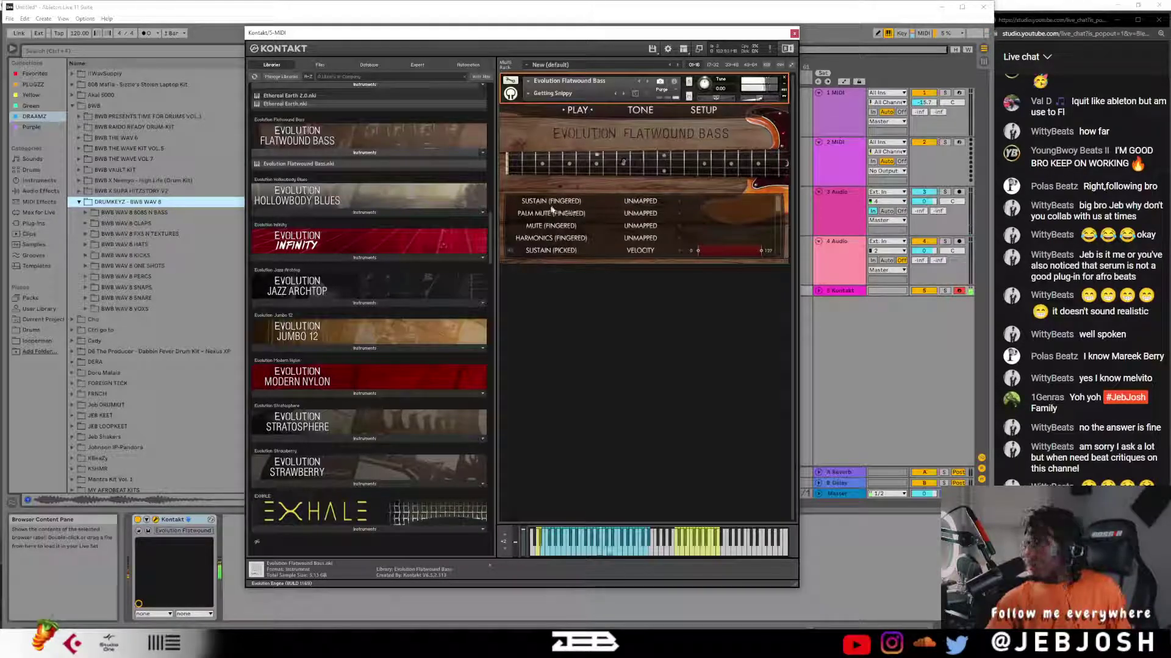
- Load Evolution Hollowbody Blues.nki in place of the bass and choose the Funky R&B snapshot from the Clean category
click(321, 203)
double_click(321, 225)
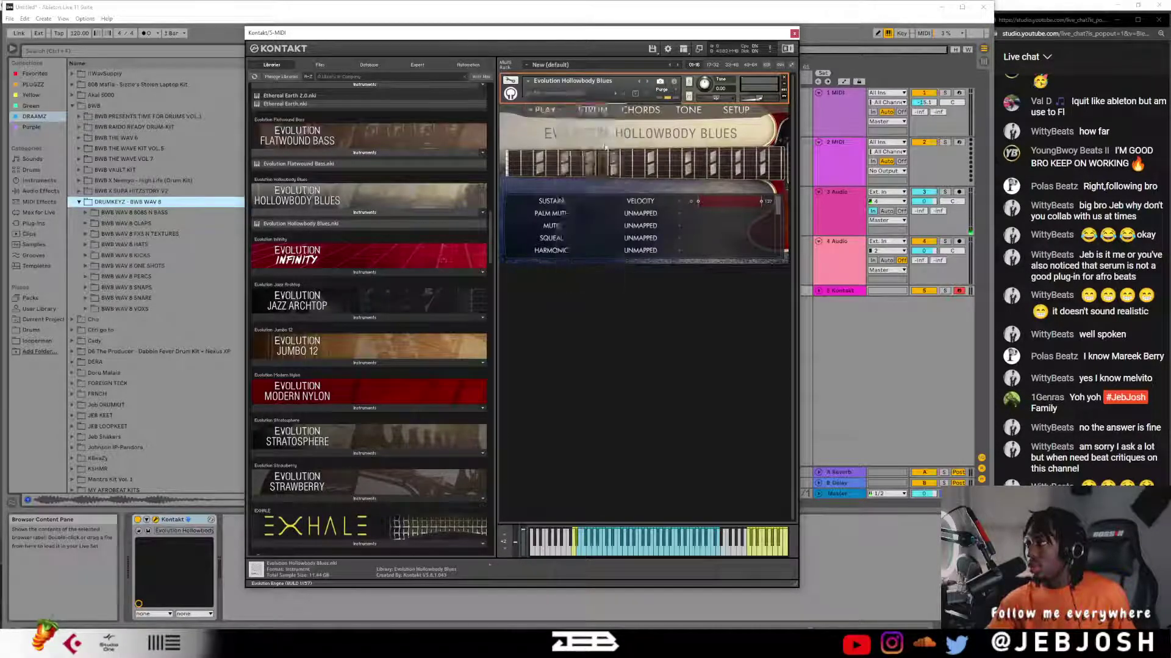
click(529, 93)
mouse_move(548, 101)
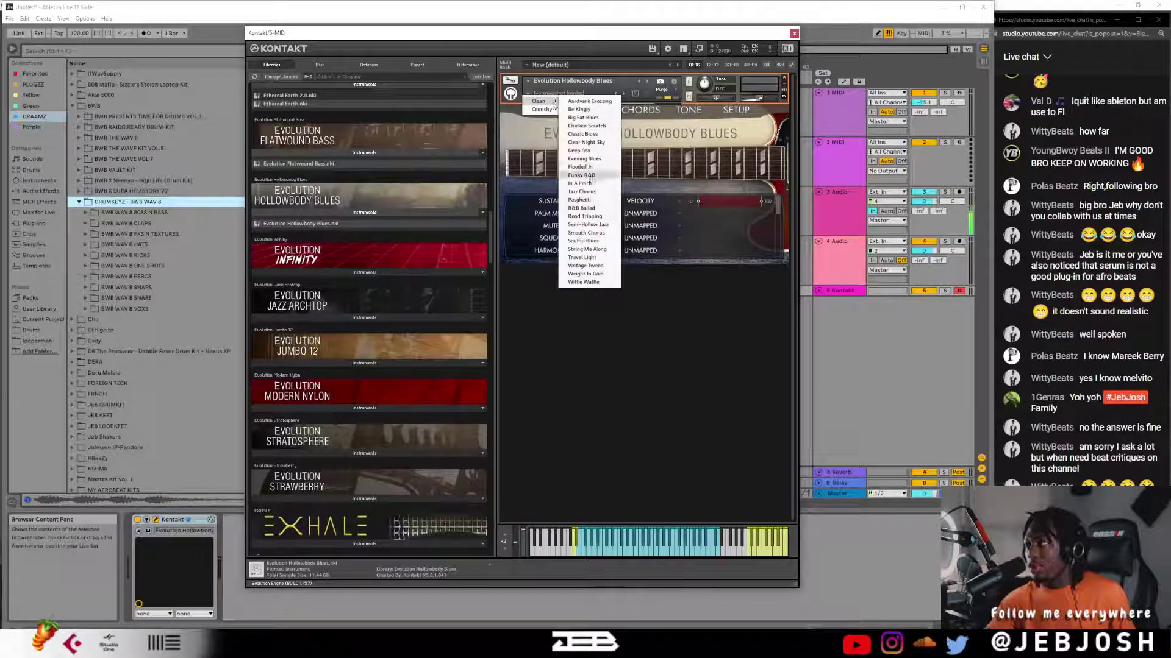
click(590, 177)
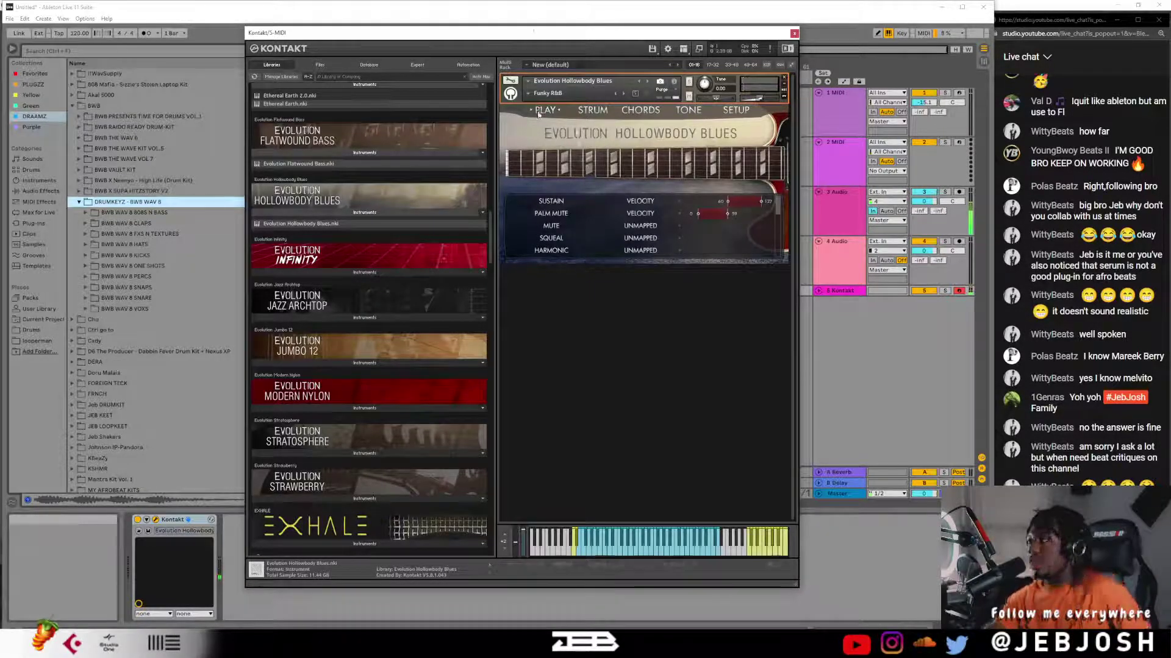
- Switch Evolution Hollowbody Blues to the Soulful Blues clean snapshot
click(547, 93)
mouse_move(538, 102)
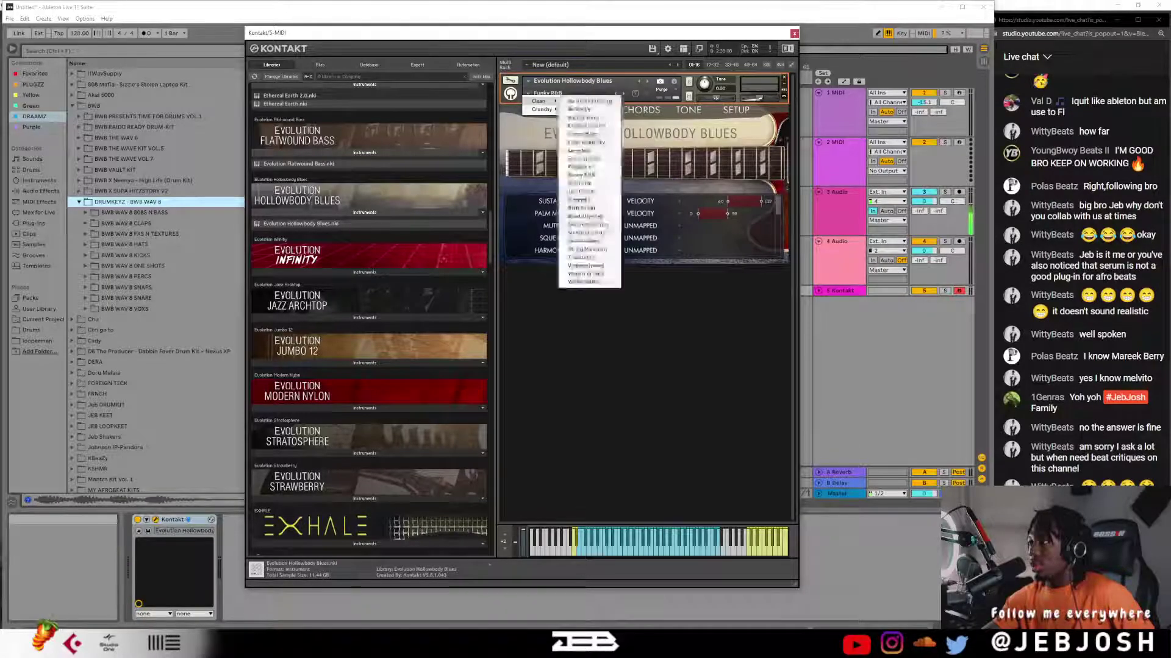
click(592, 241)
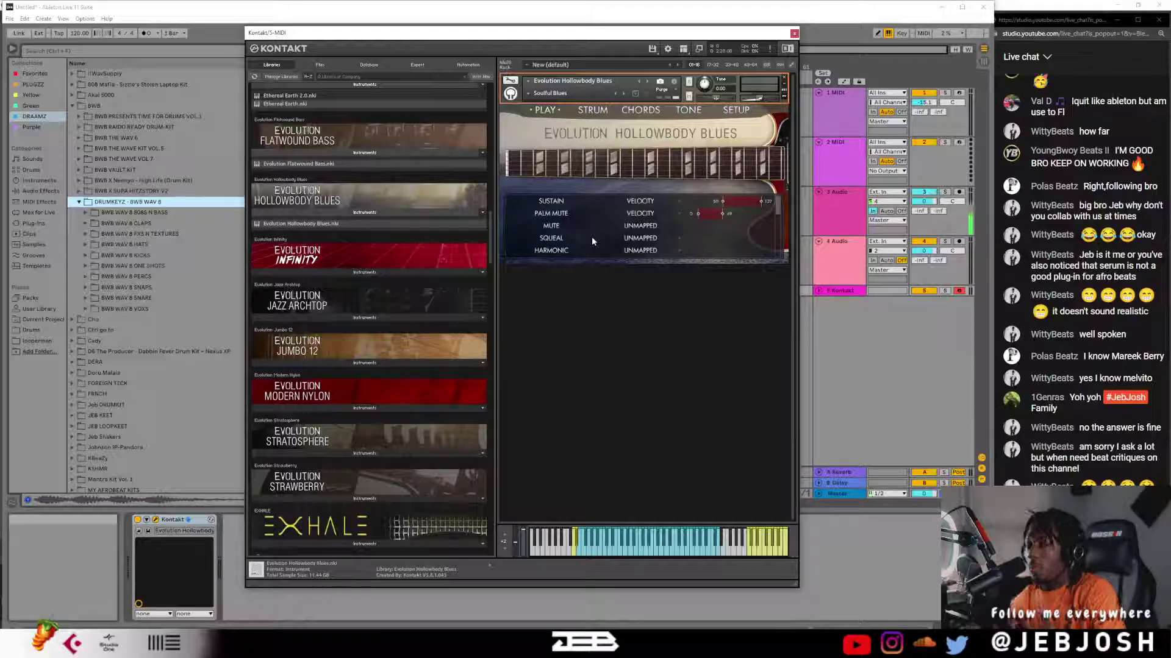
- Load Evolution Infinity.nki in place of Hollowbody Blues and choose the Heavenly Chorus snapshot
scroll(325, 186, down, 3)
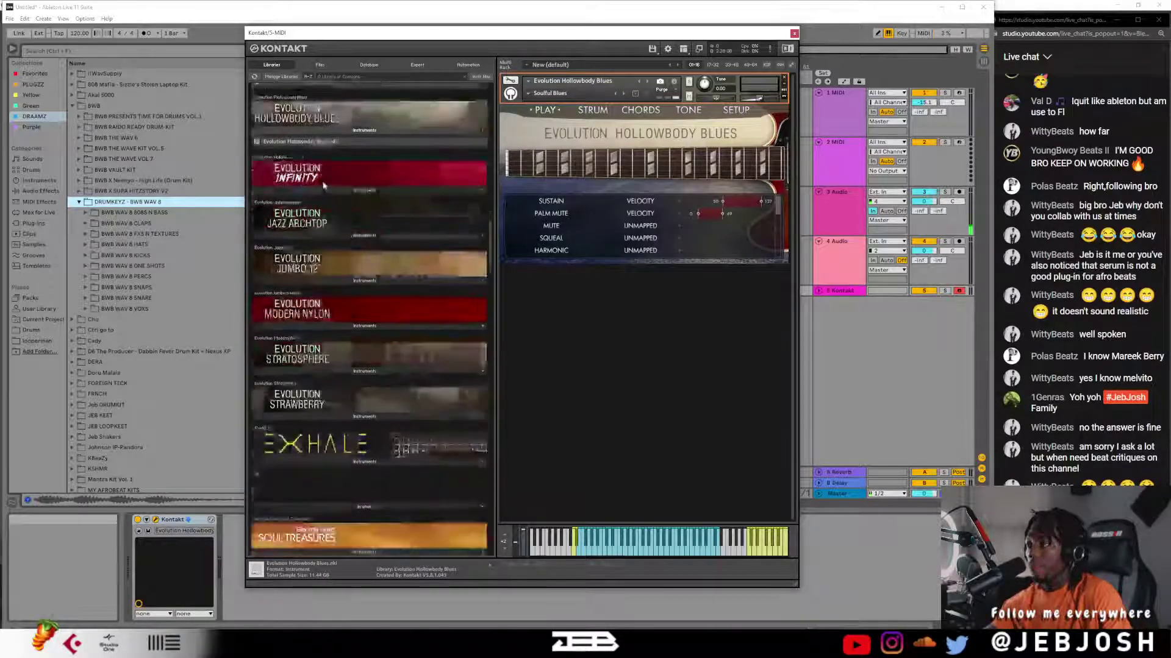
click(327, 188)
drag(558, 157, 528, 96)
click(528, 94)
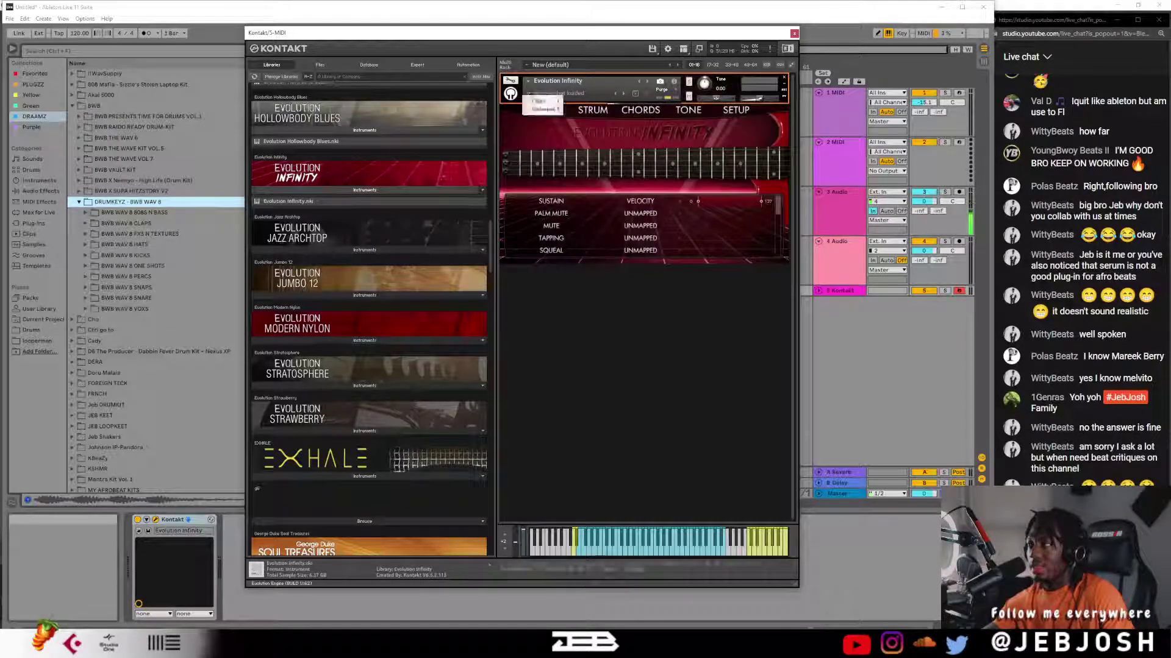
click(595, 188)
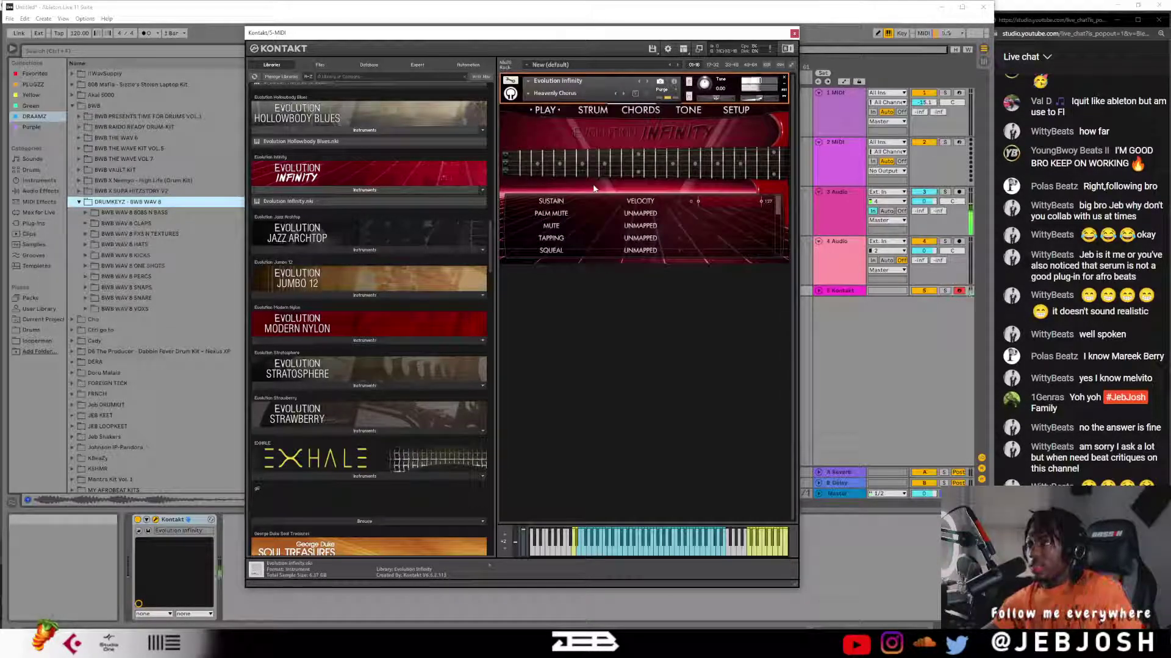
- Expand the Evolution Jazz Archtop library and load Evolution Jazz Archtop.nki in place of Evolution Infinity
click(345, 249)
drag(555, 217, 581, 212)
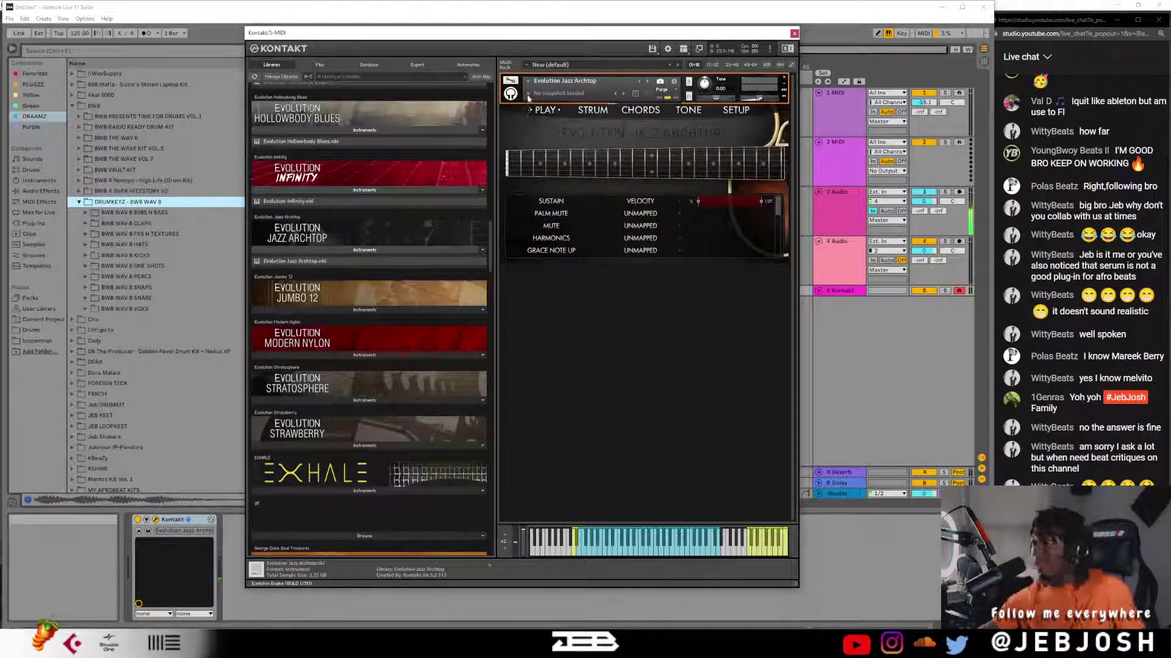
- Audition the Radio Ready and Double Boiler snapshots on Evolution Jazz Archtop
click(528, 94)
click(588, 190)
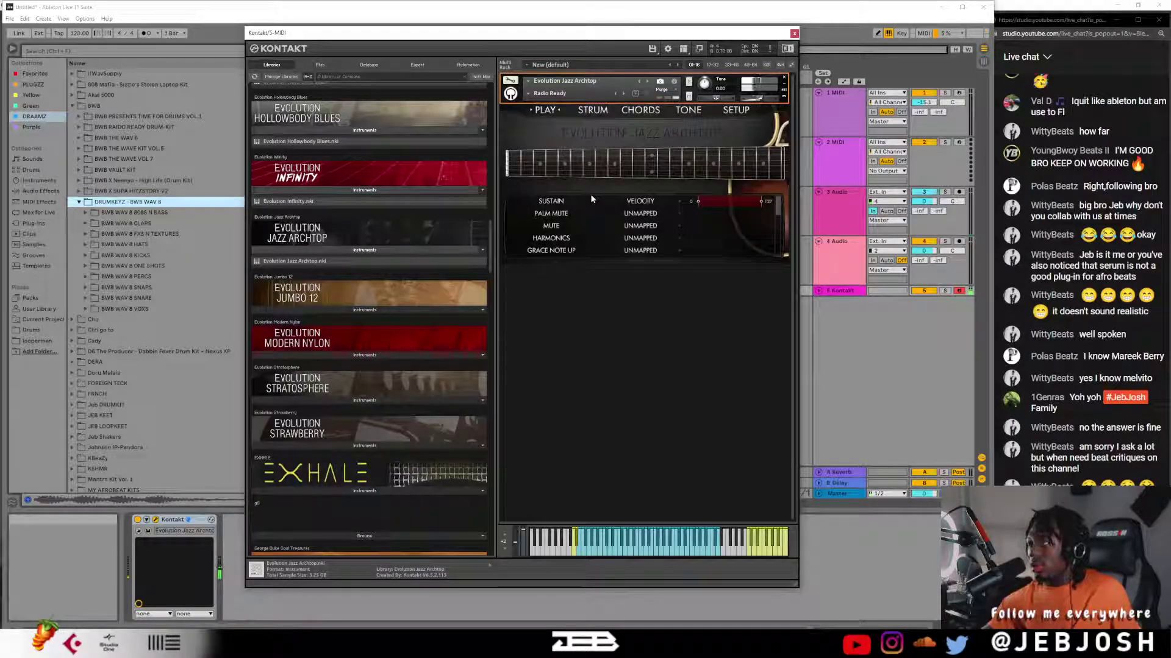
click(528, 93)
click(552, 150)
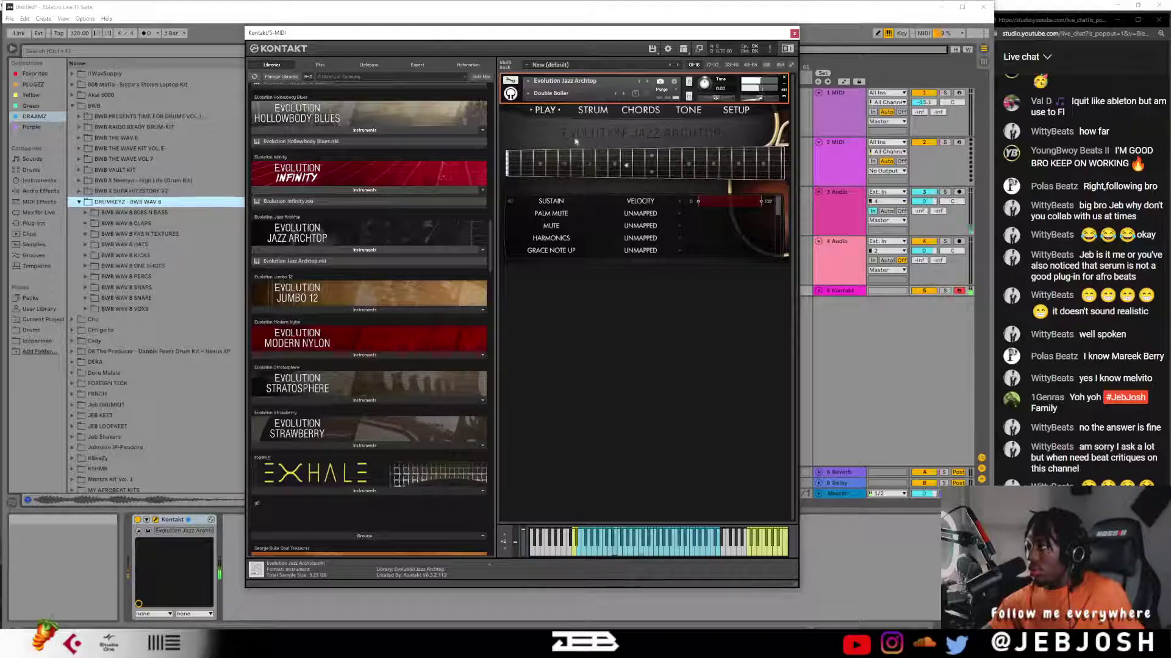
- Expand the Evolution Jumbo 12 library, load Evolution Jumbo 12.nki in place of Jazz Archtop and choose a snapshot for it
scroll(378, 297, down, 3)
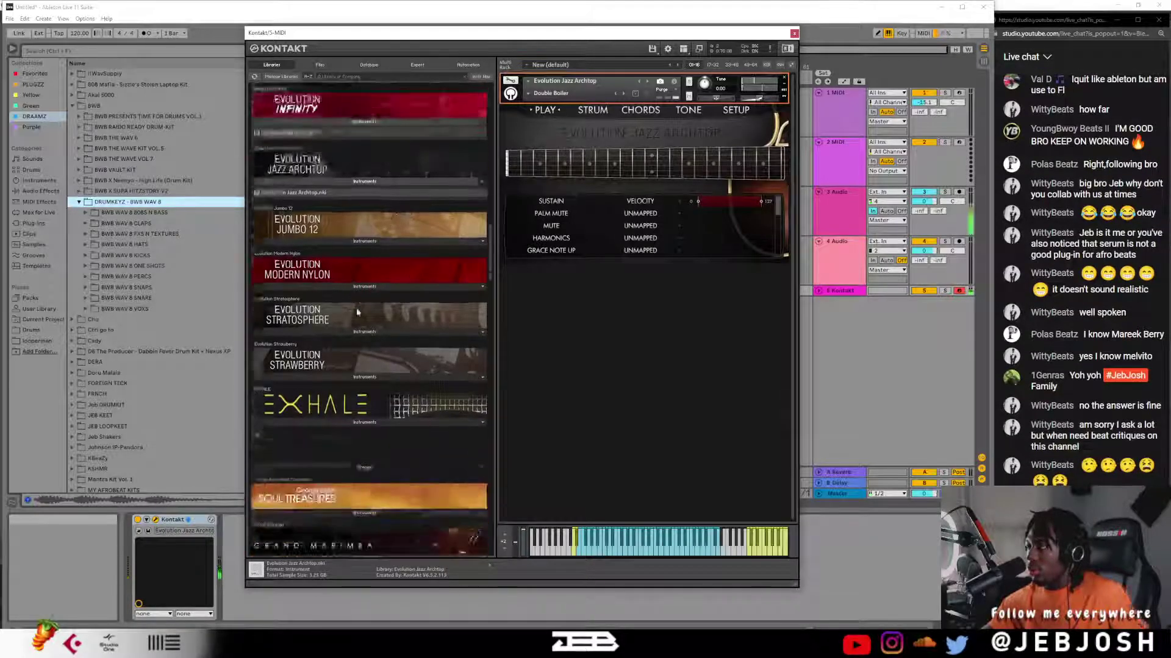
scroll(324, 207, up, 1)
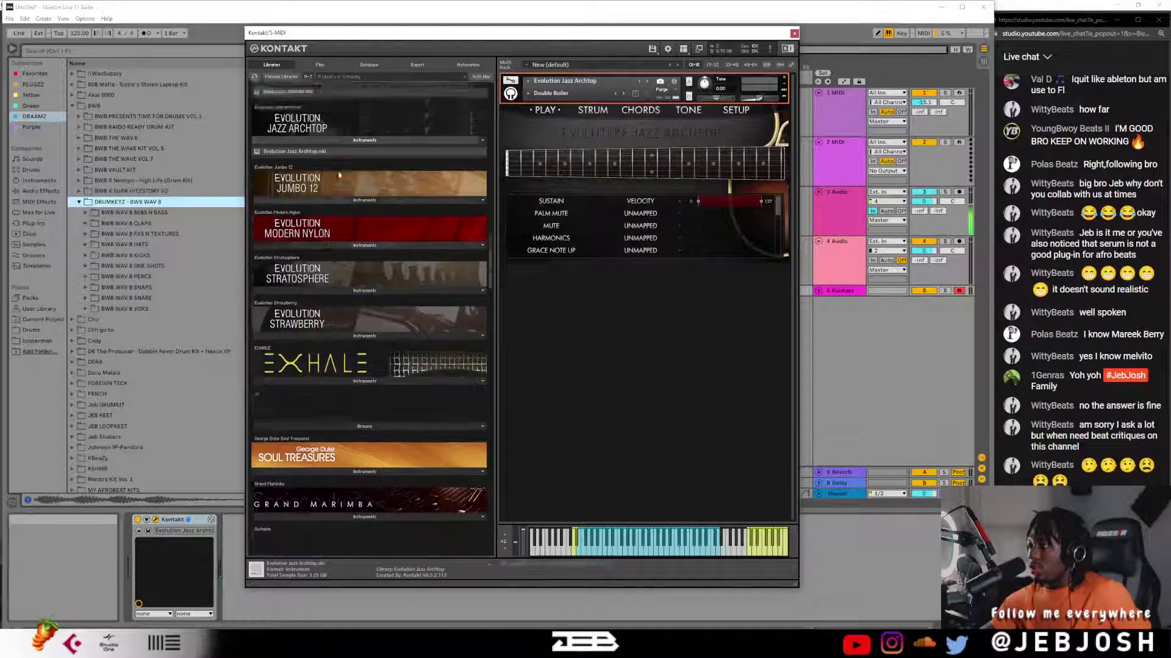
click(329, 210)
drag(615, 187, 587, 195)
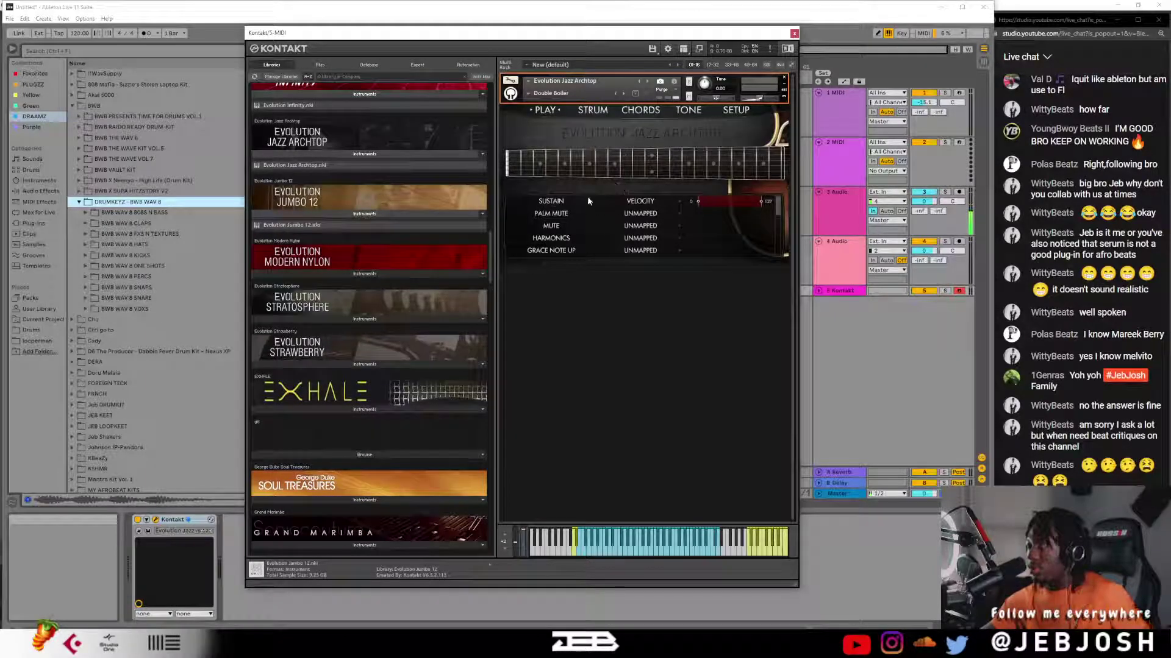
click(528, 92)
click(540, 146)
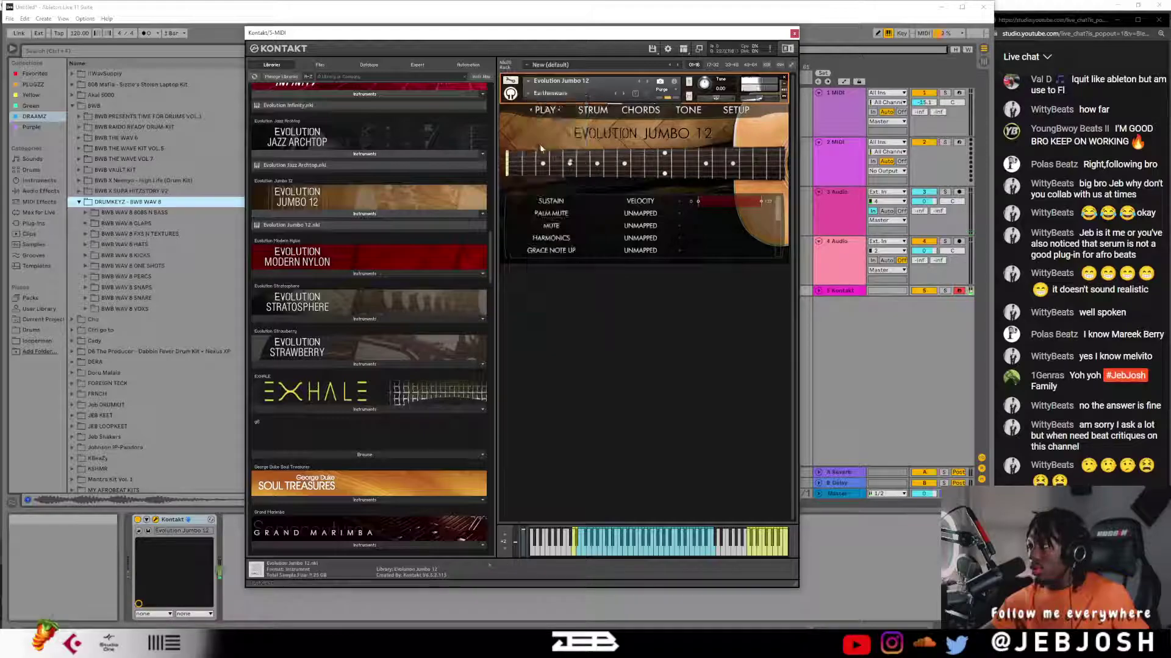
- Advance through the Evolution Jumbo 12 snapshots to Elephantine, Fade To Black and Feathery
click(624, 94)
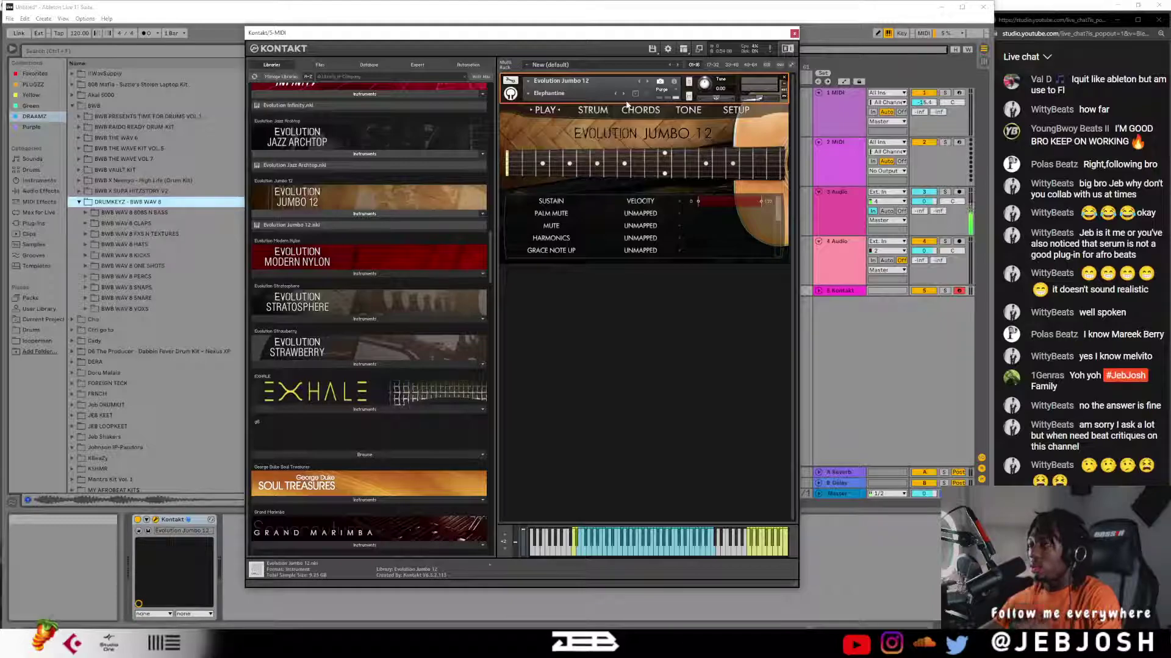
click(623, 95)
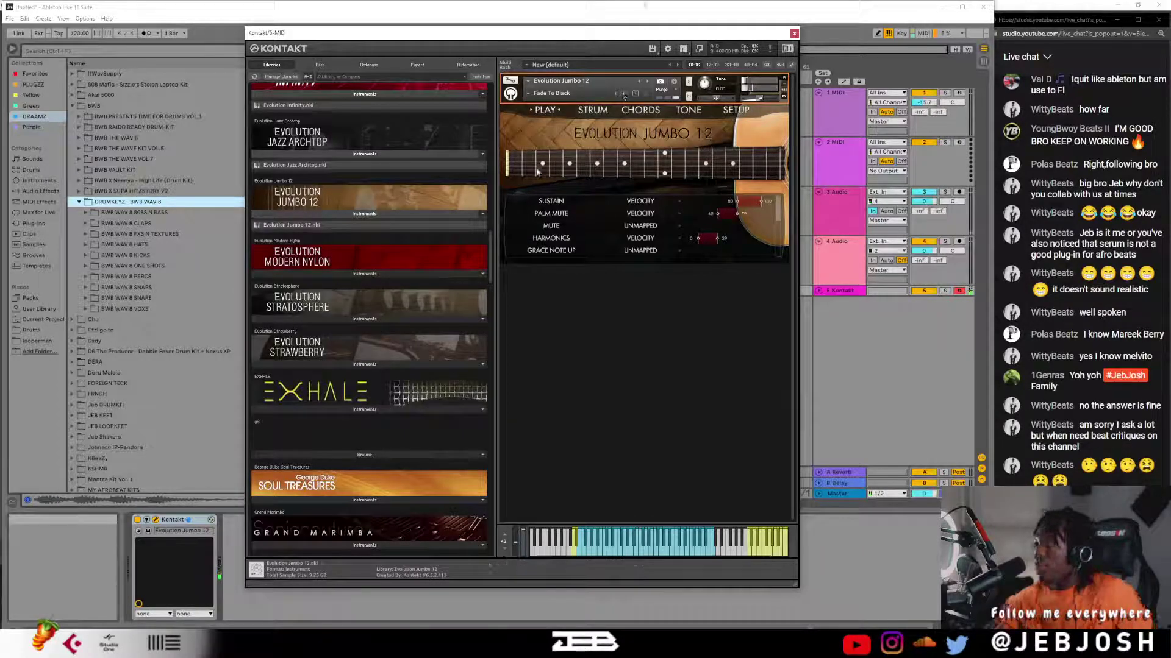
click(621, 93)
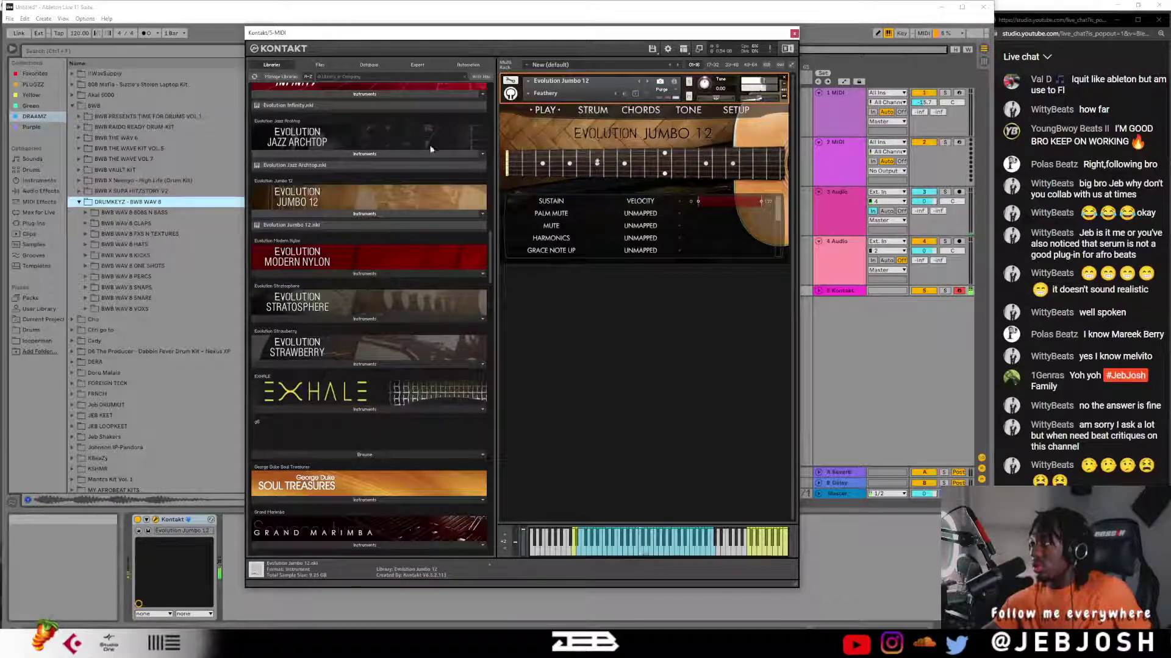
- Load Evolution Modern Nylon.nki in place of Jumbo 12 and choose the Cortes Return snapshot
scroll(323, 394, down, 3)
click(366, 193)
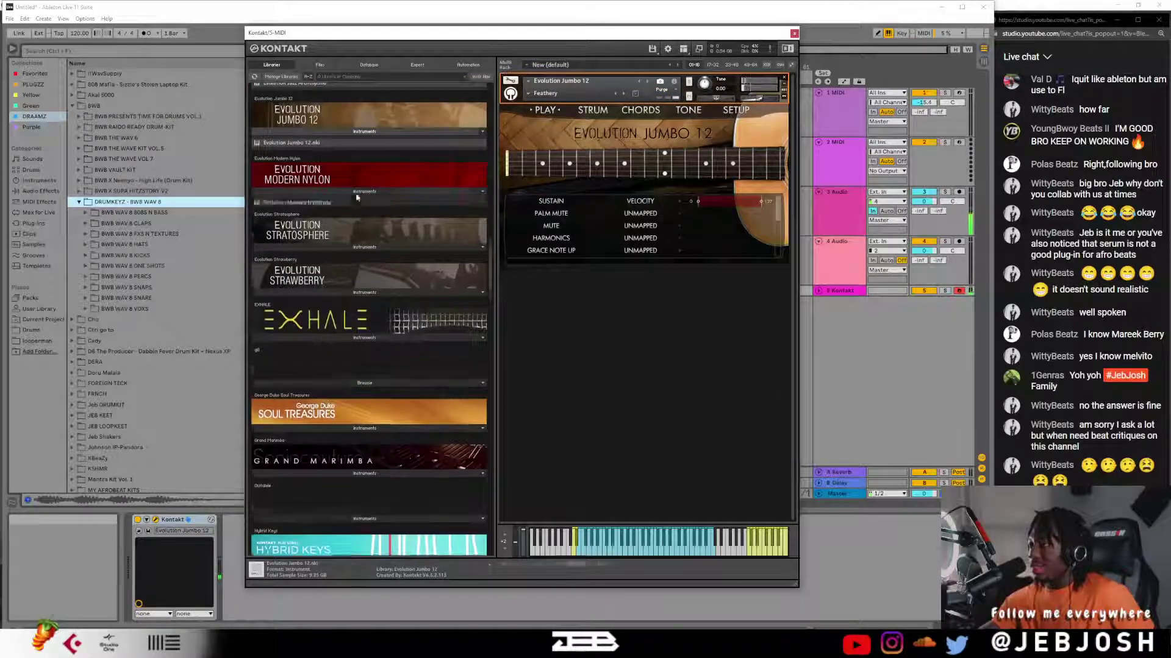
drag(598, 151, 597, 152)
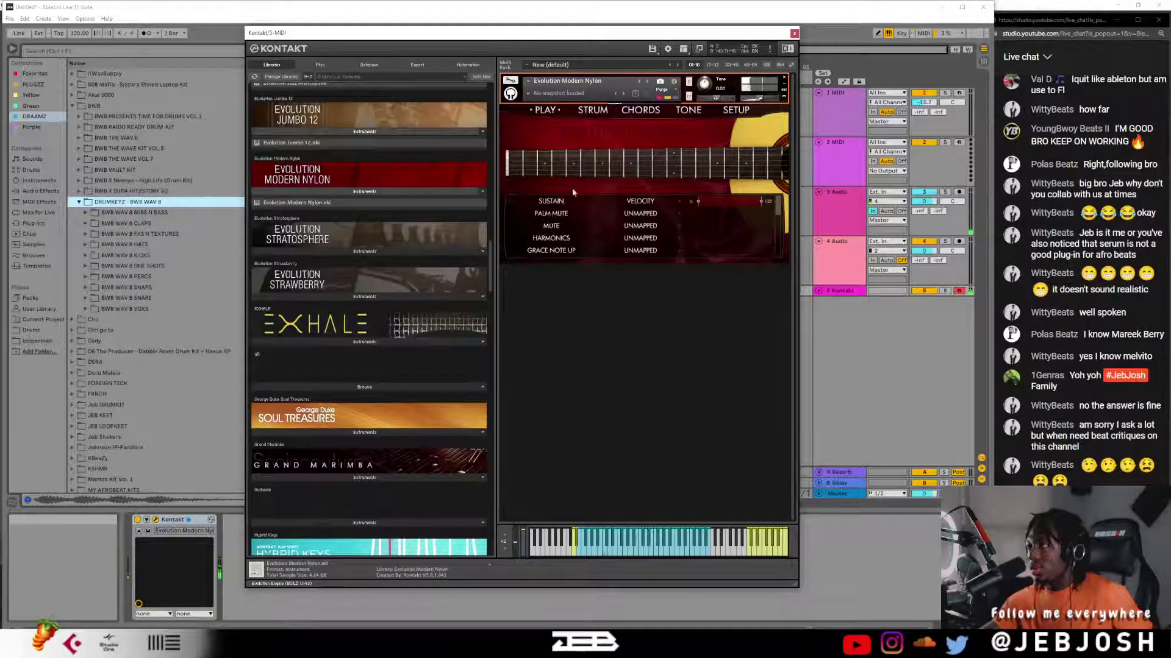
click(526, 96)
click(539, 141)
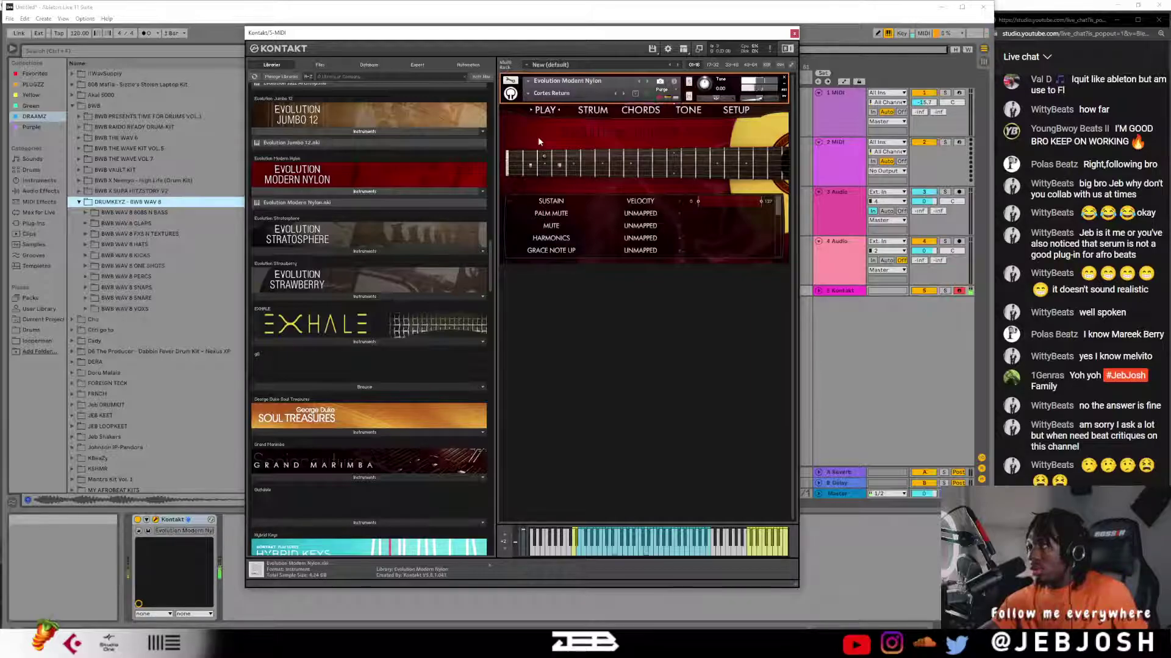
- Load Evolution Stratosphere.nki in place of Modern Nylon and choose the Blues Man snapshot from the Crunchy category
click(396, 251)
drag(353, 262, 568, 193)
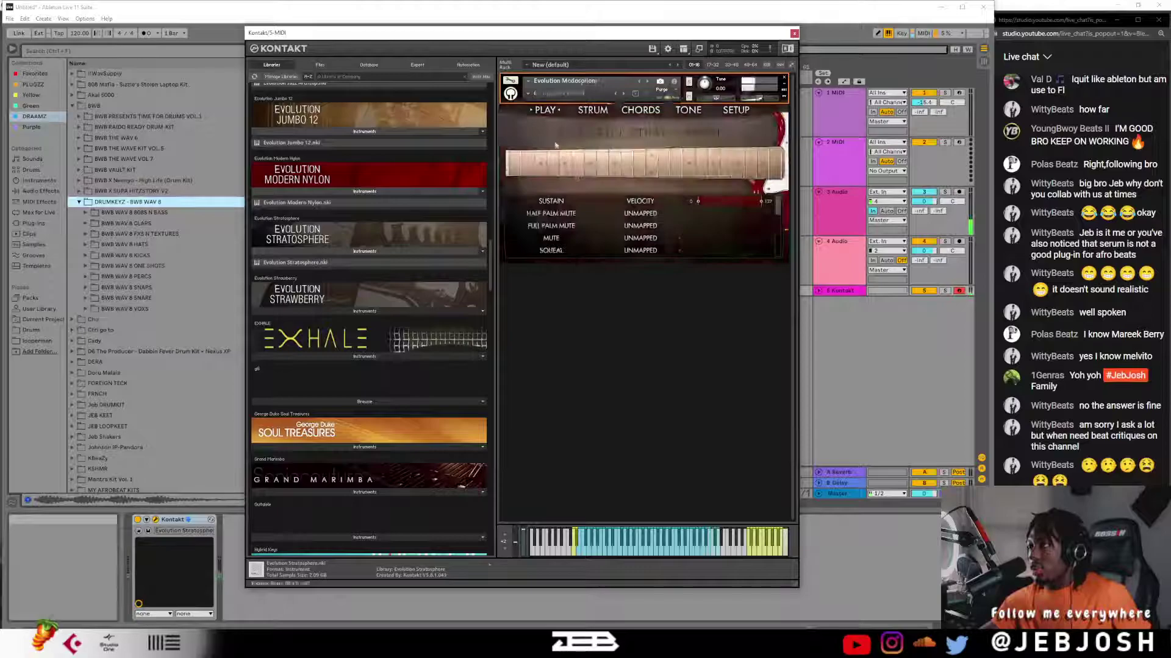
click(528, 92)
mouse_move(535, 109)
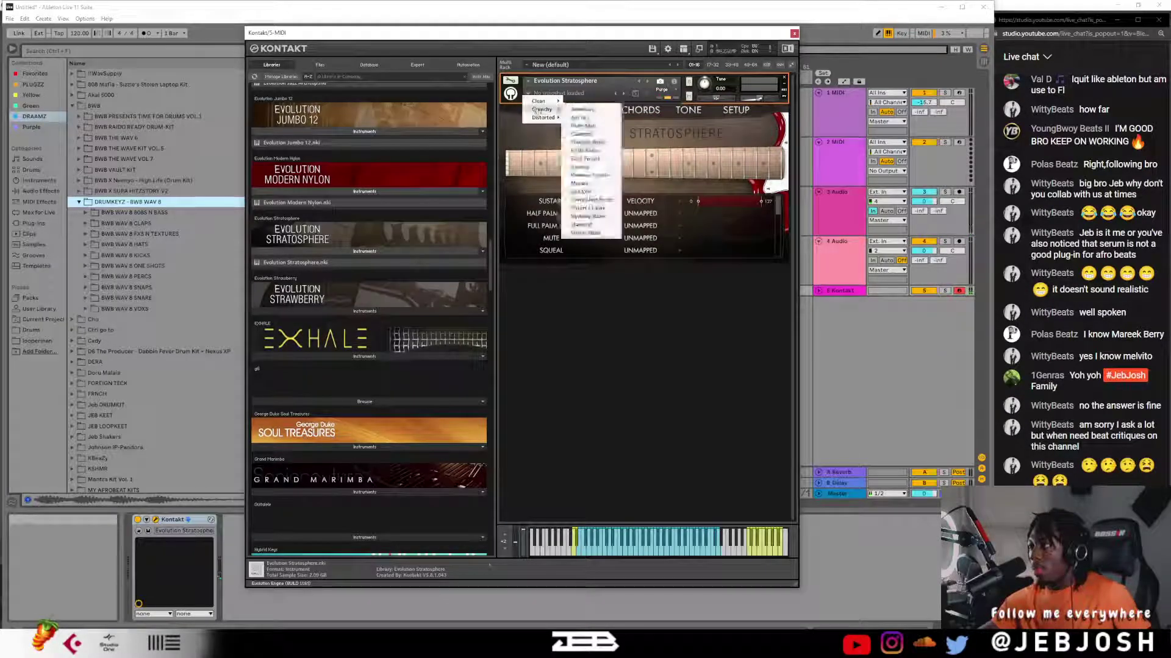
click(576, 124)
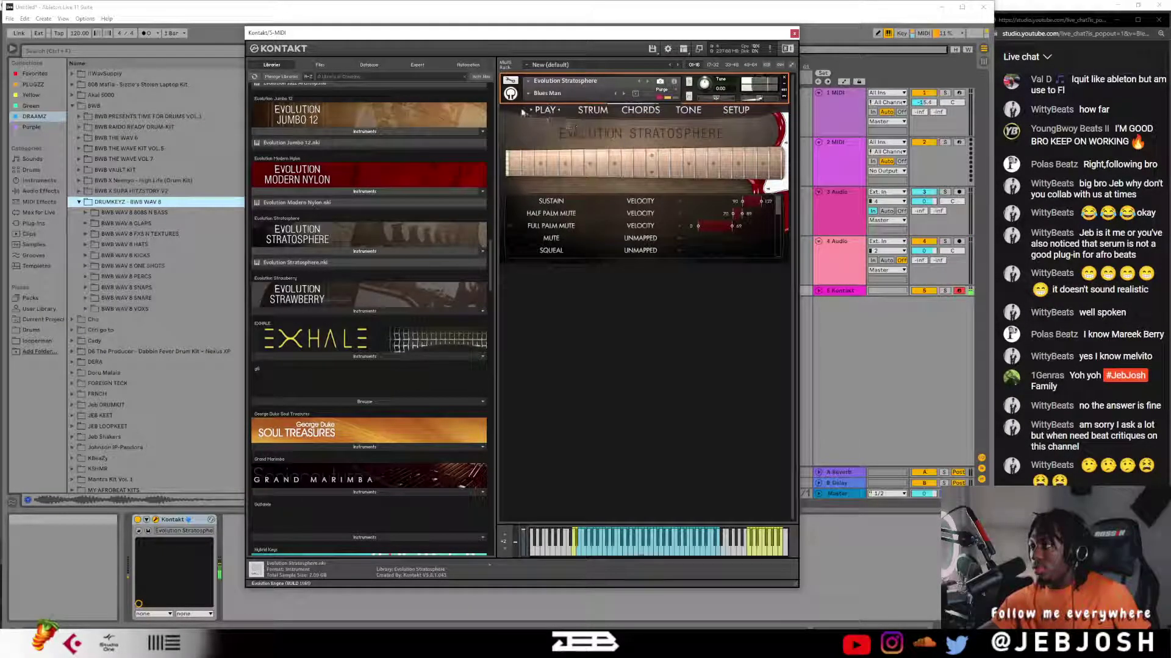
- Expand the EXHALE library and load EXHALE.nki in place of Evolution Stratosphere
scroll(346, 318, down, 1)
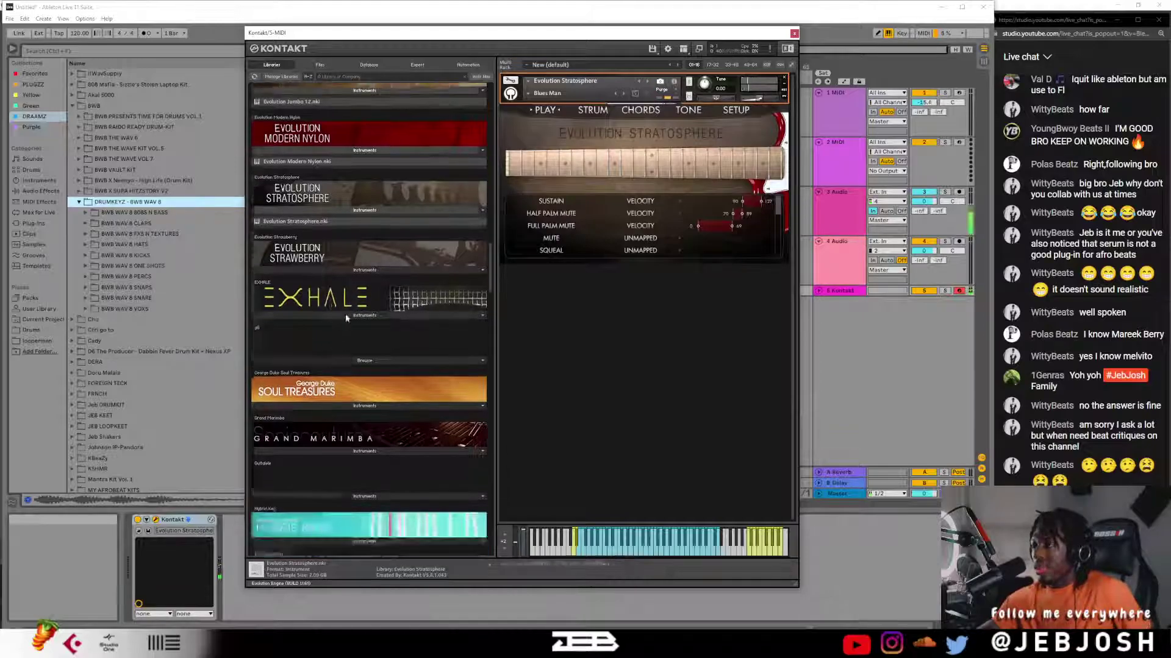
click(346, 317)
click(322, 329)
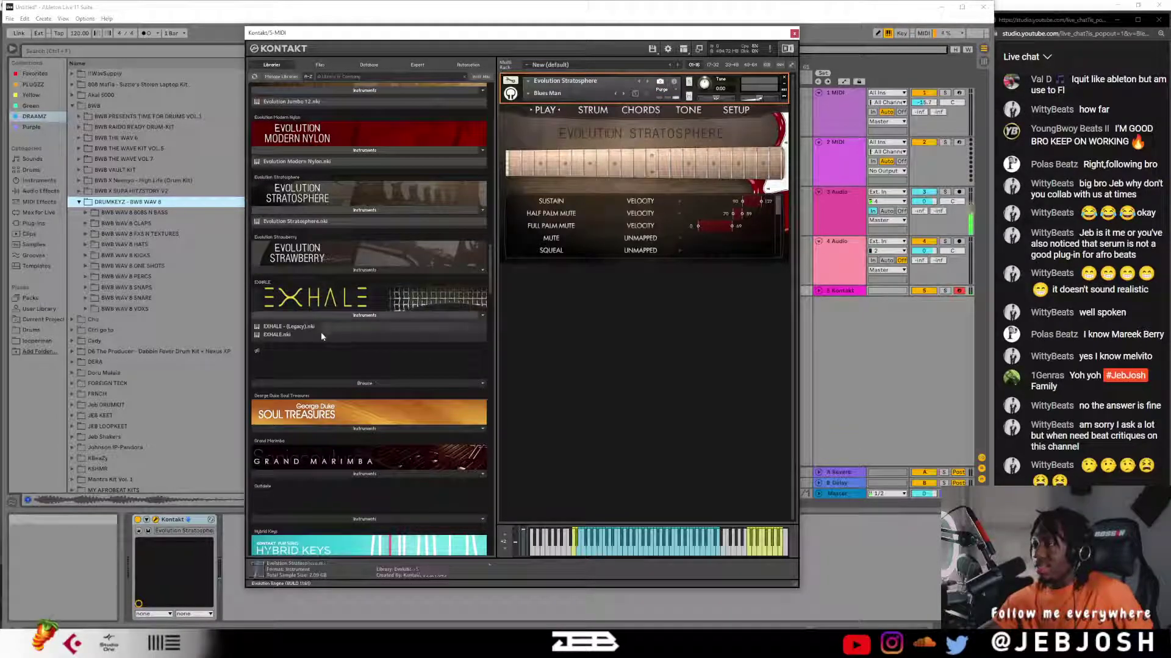
drag(320, 334, 556, 239)
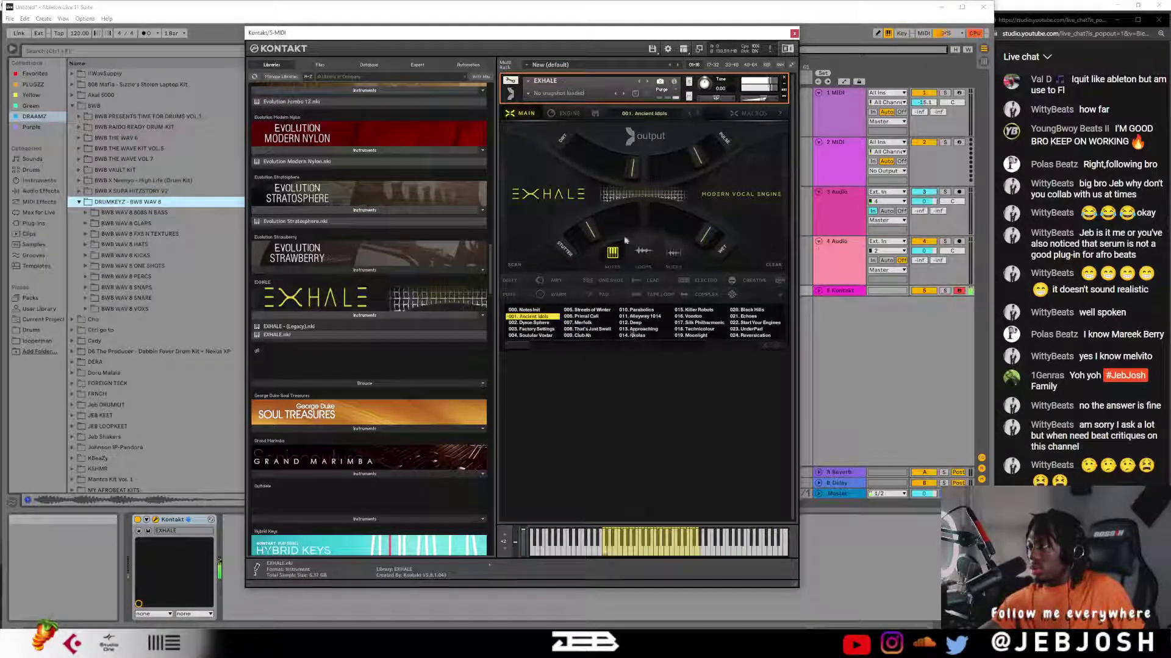
- Switch EXHALE to Slices mode, accepting the preset change, and open the key selector for the 013. Loopy preset
click(673, 253)
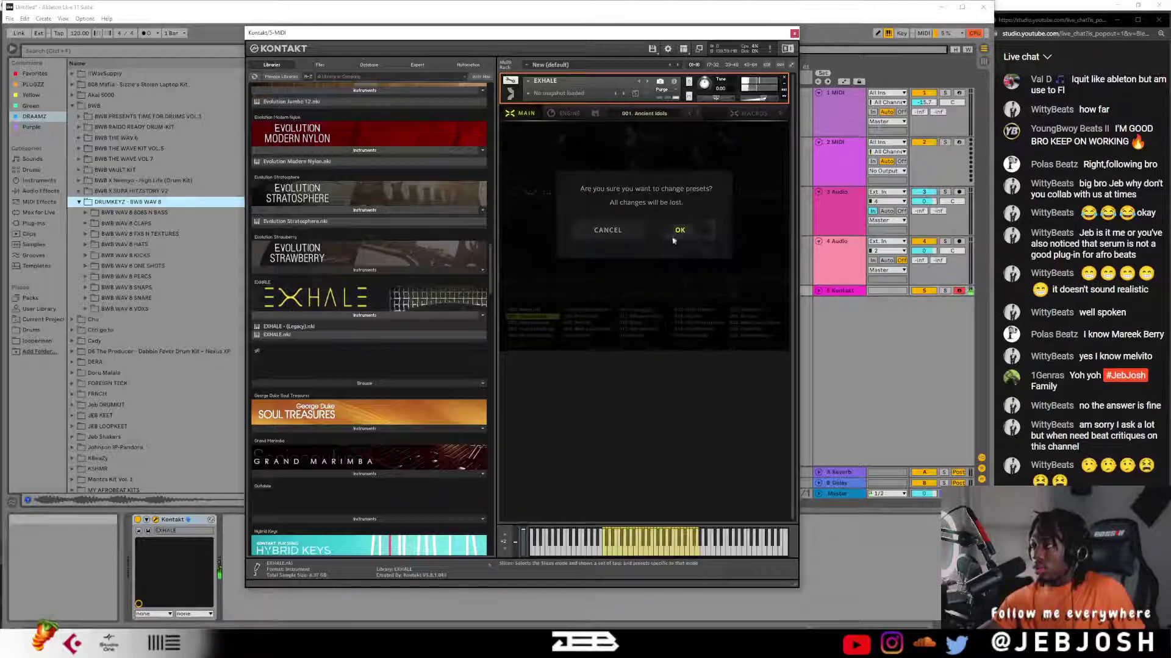
click(674, 235)
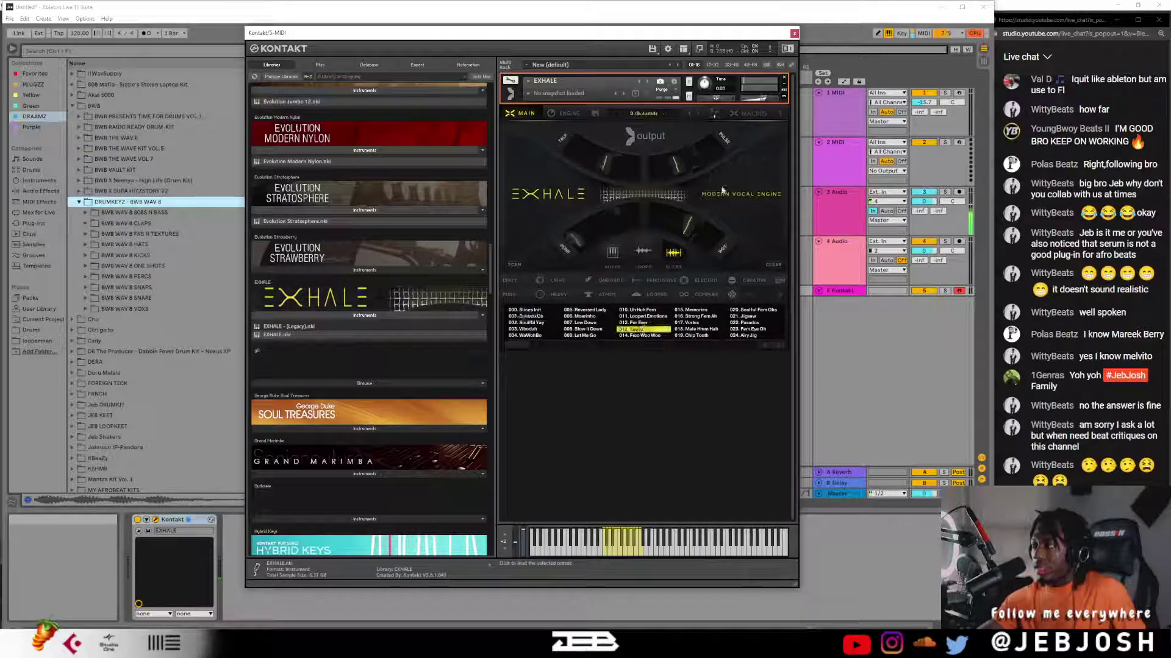
click(715, 114)
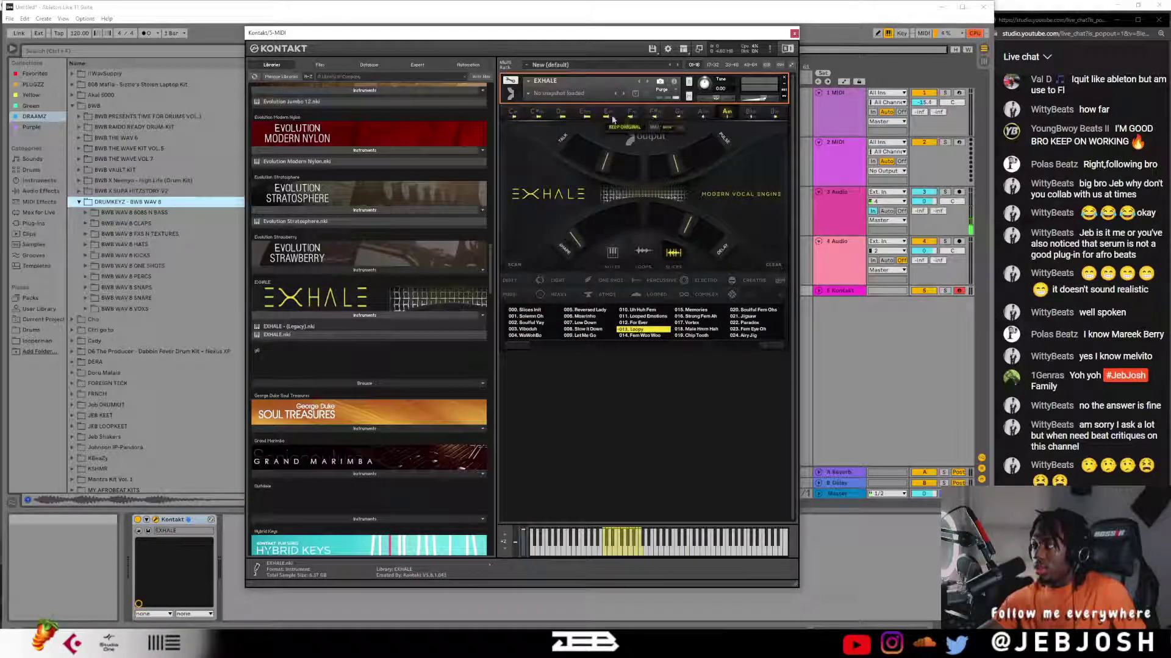
click(655, 128)
click(681, 116)
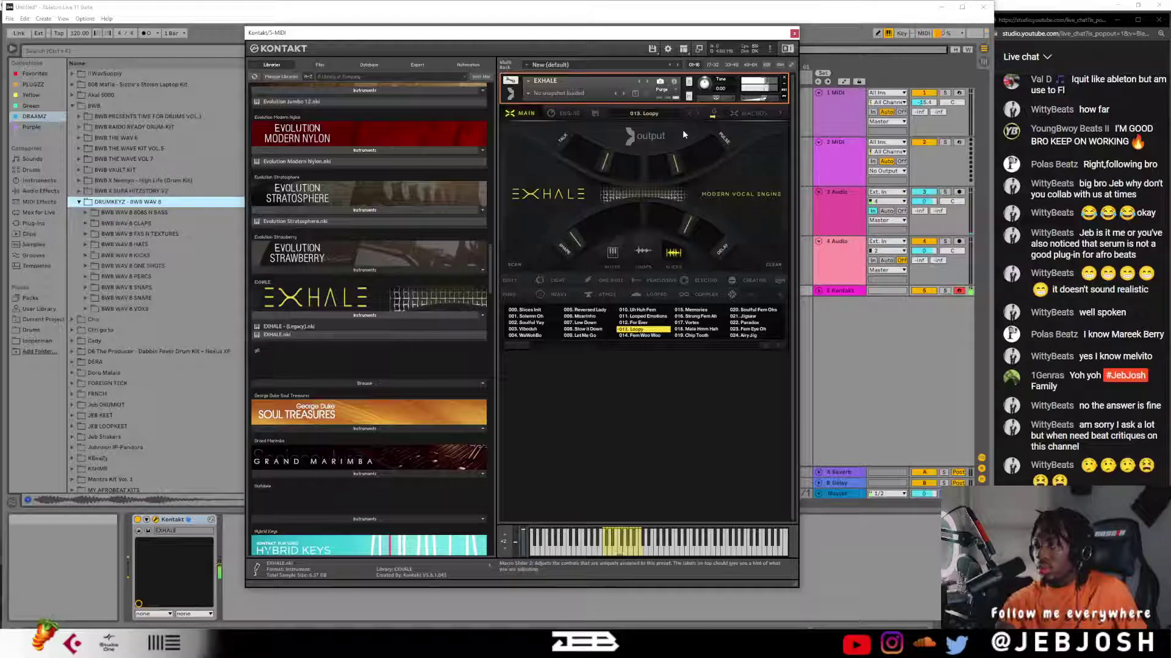
- Audition EXHALE's Slices presets 022, 024, 039, 032 and 047 one after another
click(749, 323)
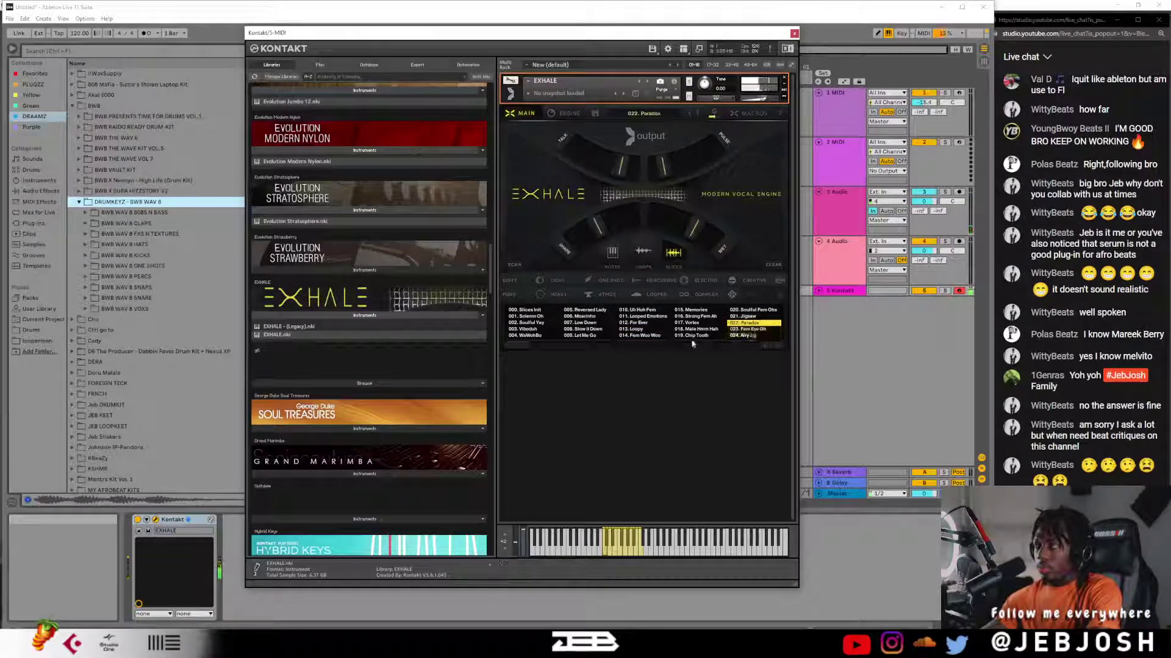
click(761, 337)
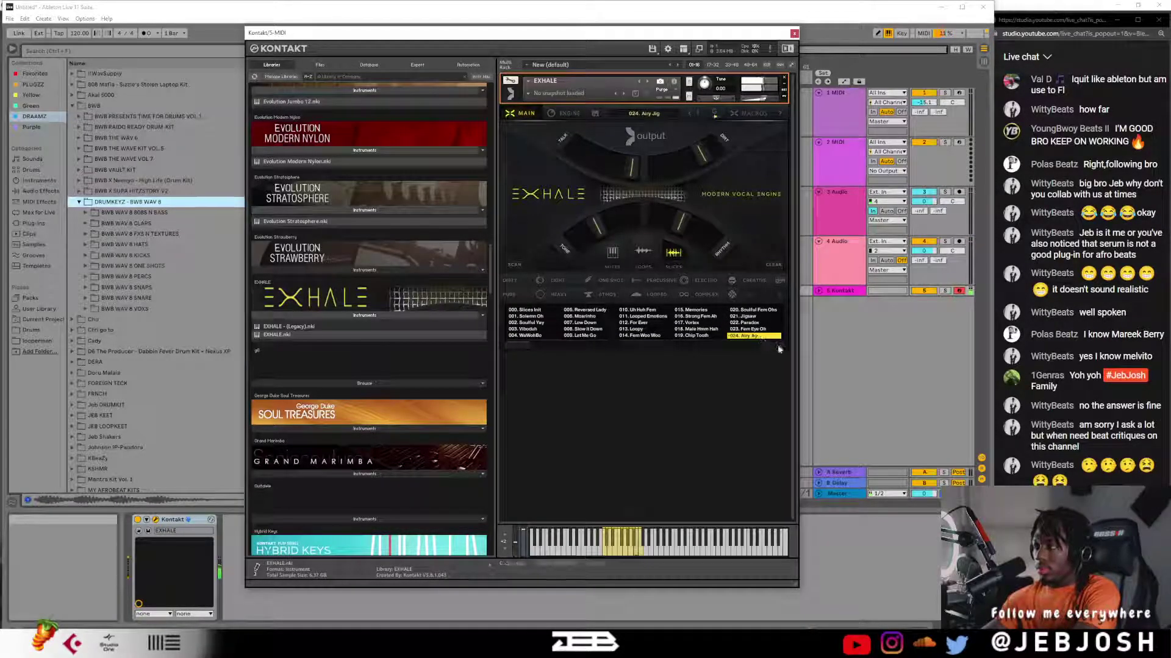
click(781, 348)
click(640, 335)
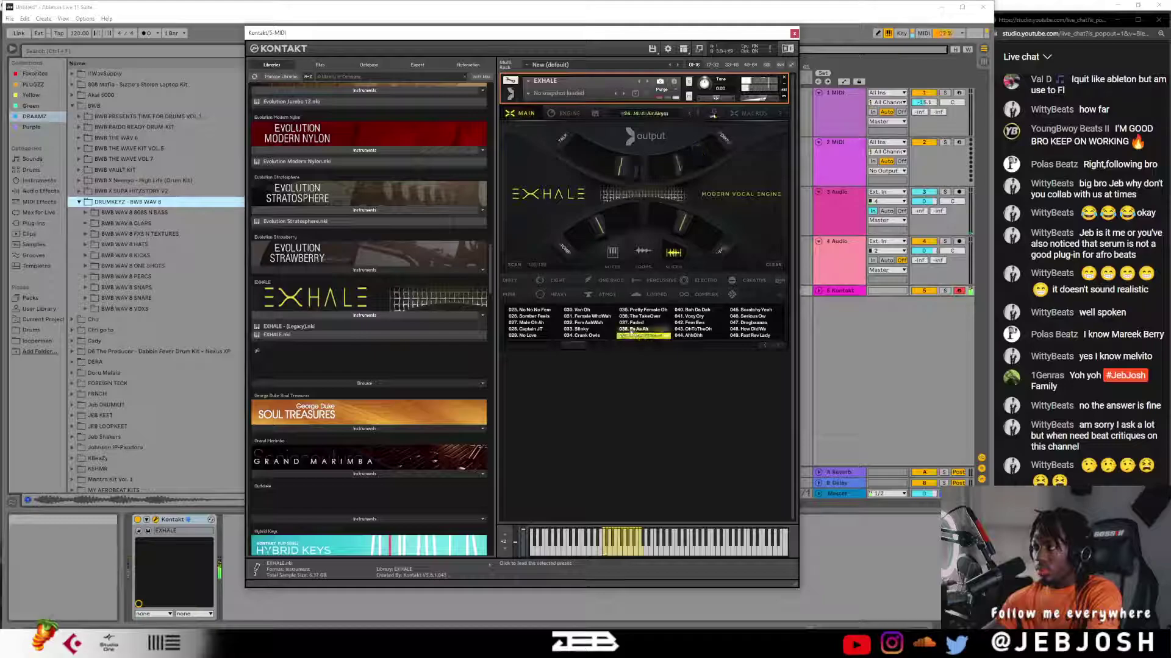
click(591, 323)
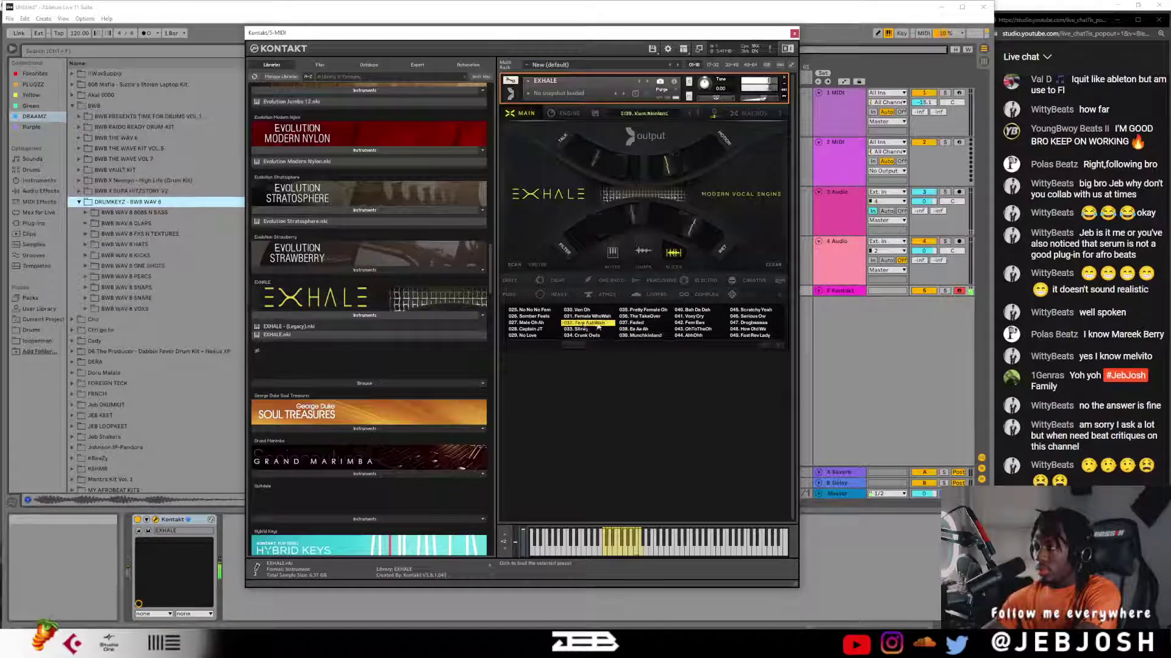
click(754, 323)
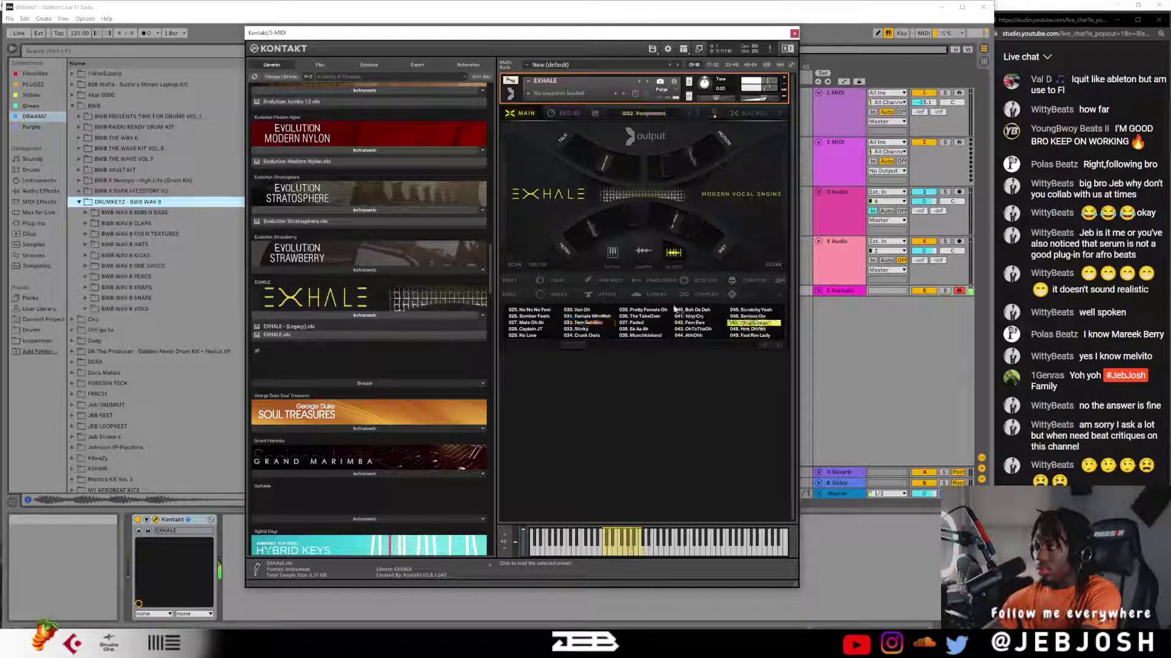
- Switch EXHALE to Loops mode and audition presets 024. Singing Is Fun and 017. Epic Chipmunk
click(643, 252)
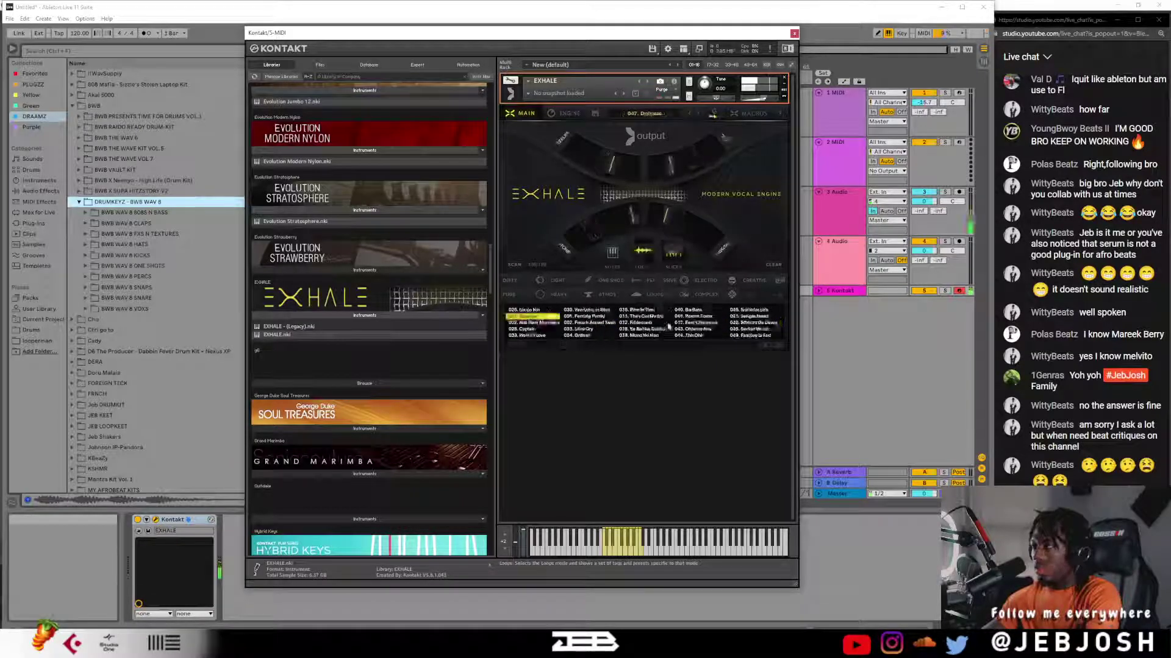
click(770, 337)
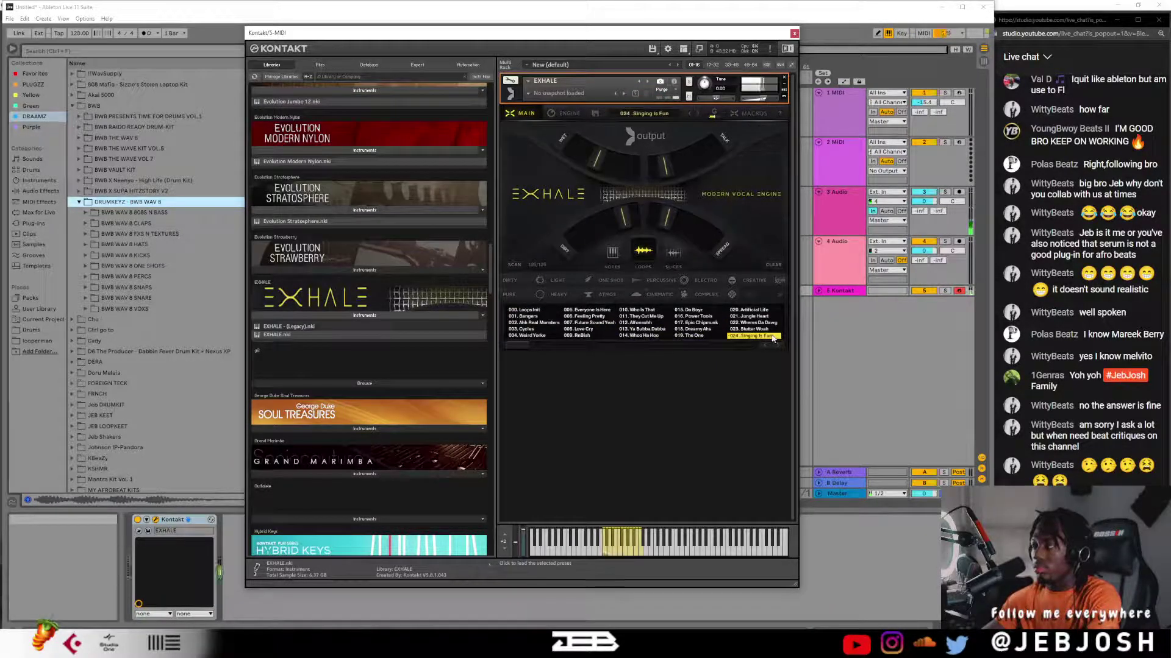
click(702, 323)
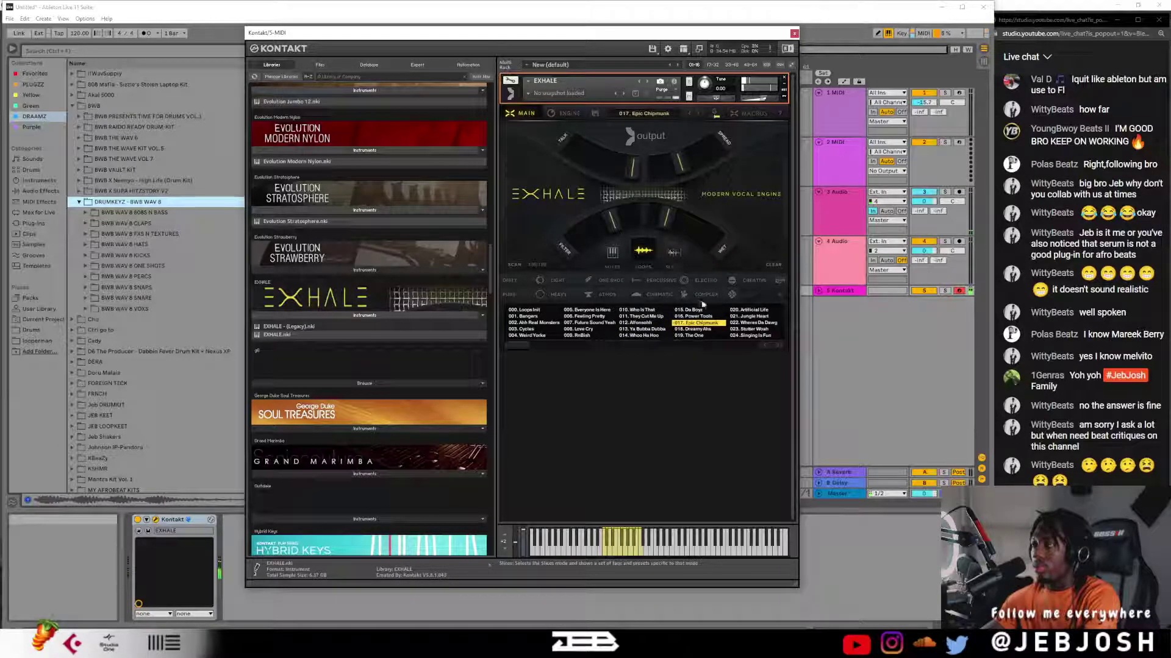
- Return EXHALE to Slices mode and audition presets 031. Female WhoWah and 026. Somber Feels
click(673, 251)
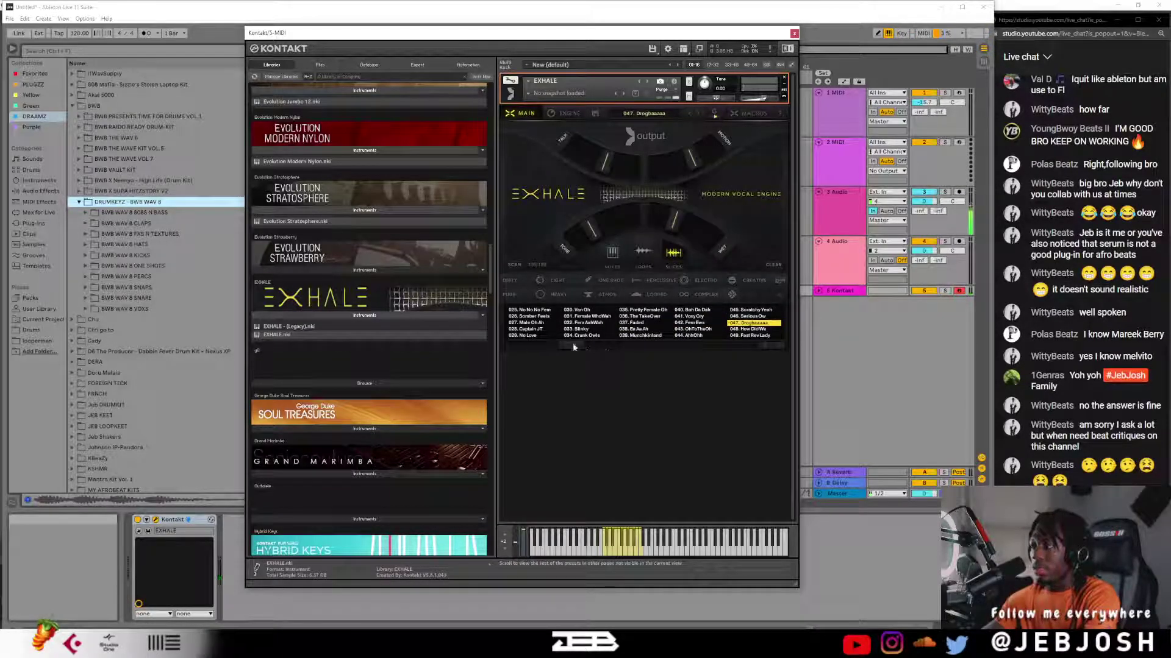
click(586, 317)
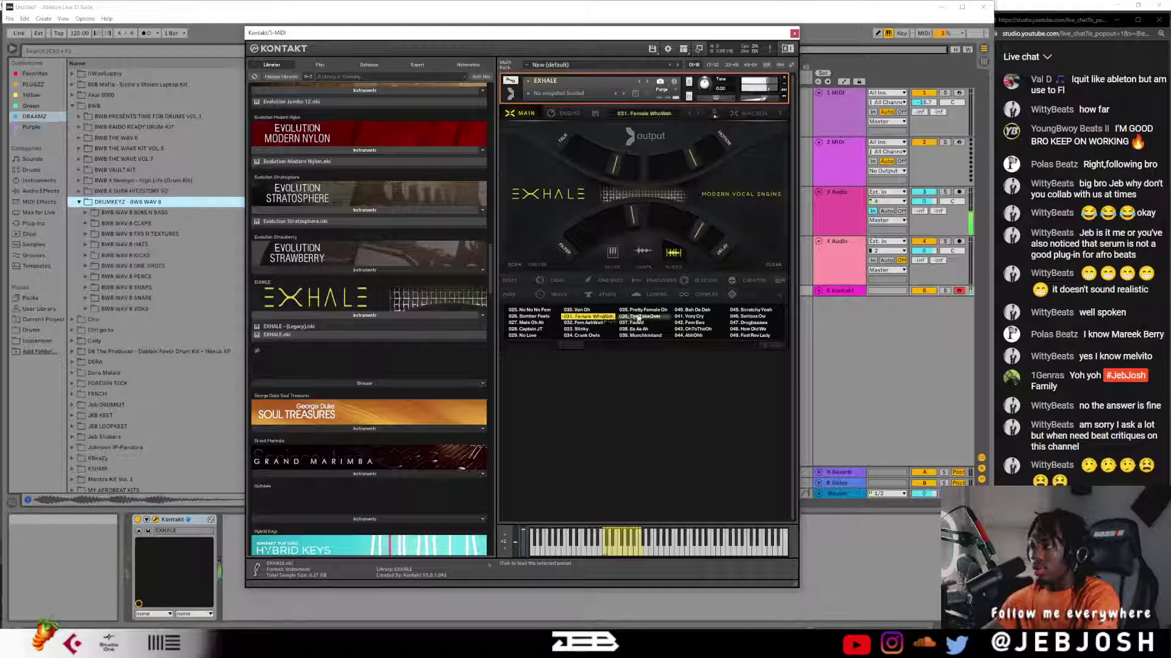
click(540, 317)
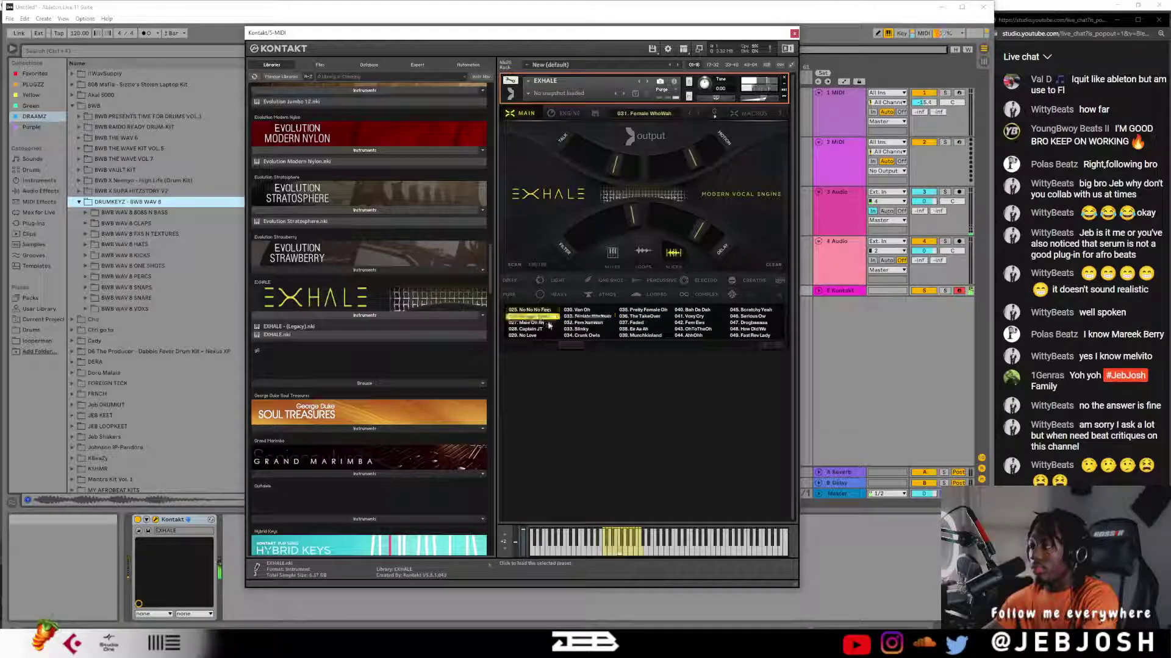
scroll(561, 343, up, 2)
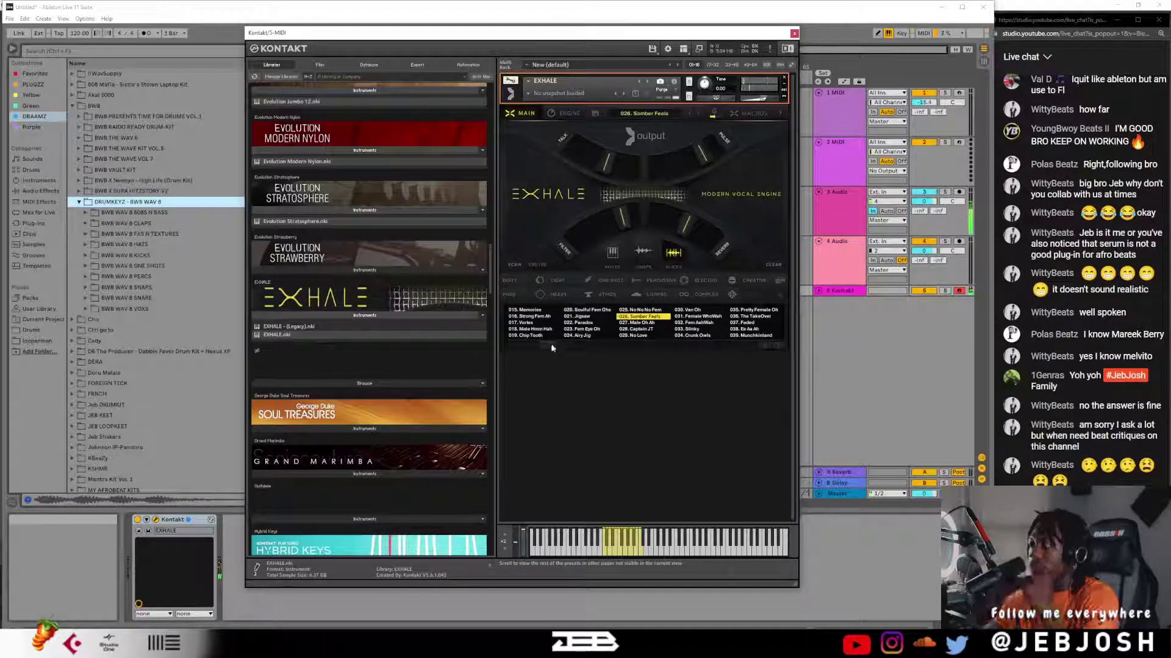
scroll(545, 346, up, 1)
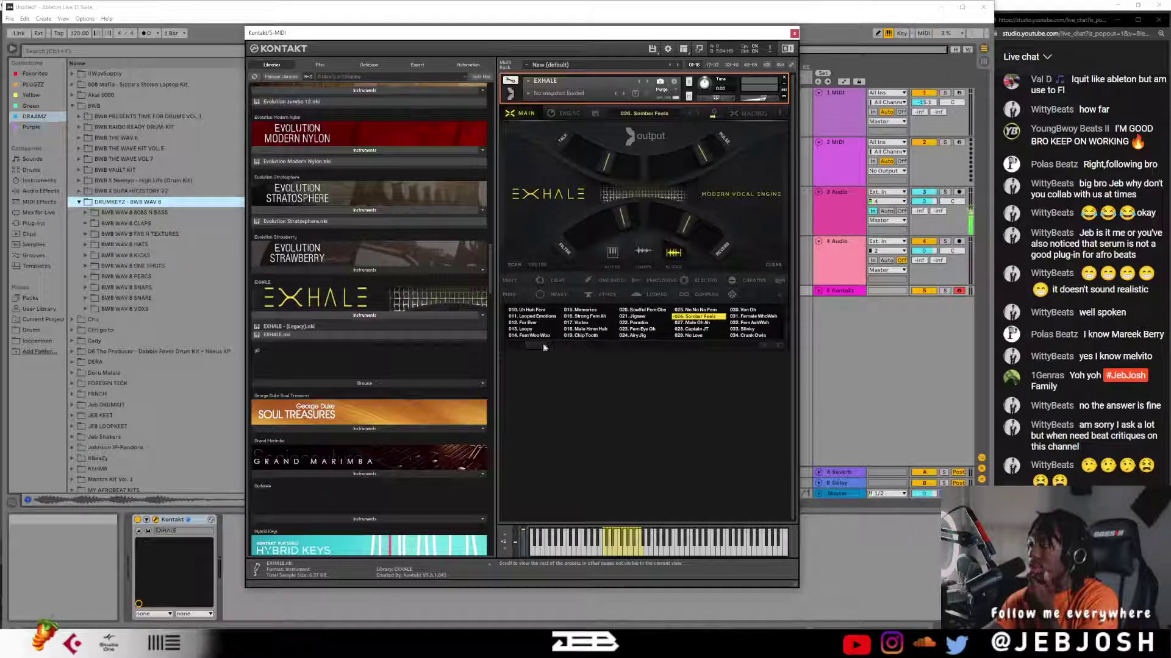
- Switch EXHALE to Loops mode and look through the pages of its loop presets
scroll(555, 344, down, 2)
scroll(576, 345, up, 1)
click(531, 323)
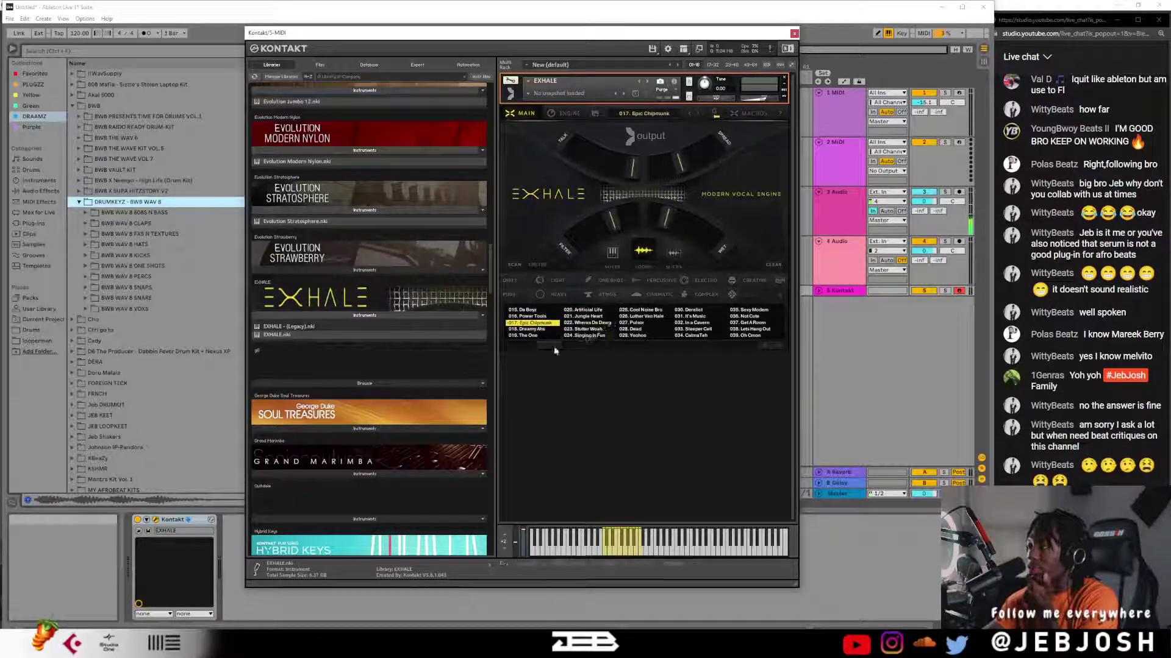
scroll(546, 344, up, 2)
scroll(529, 342, down, 3)
scroll(563, 346, down, 2)
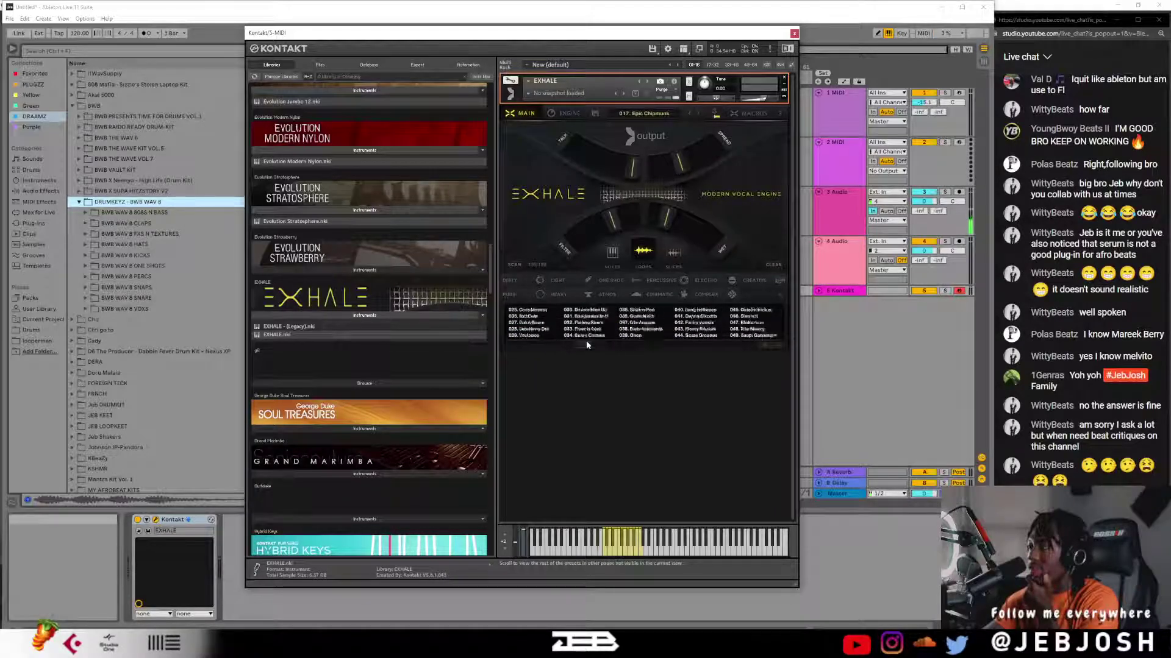
scroll(587, 345, down, 2)
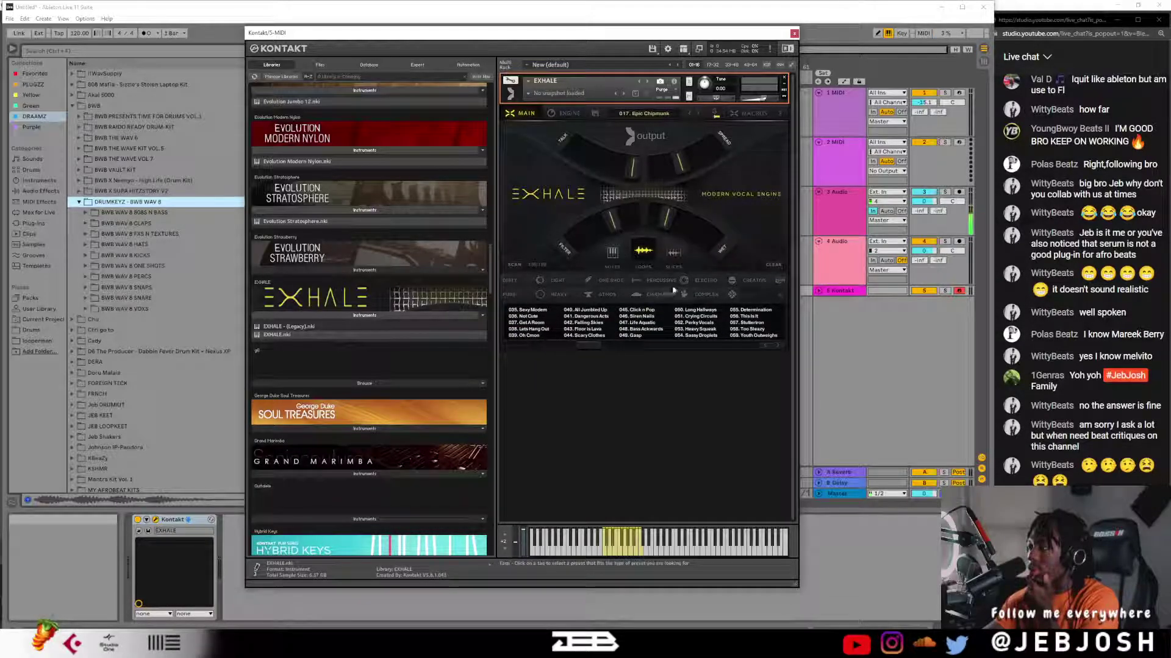
- Return EXHALE to Slices mode and load preset 019. Chip Tooth
click(673, 255)
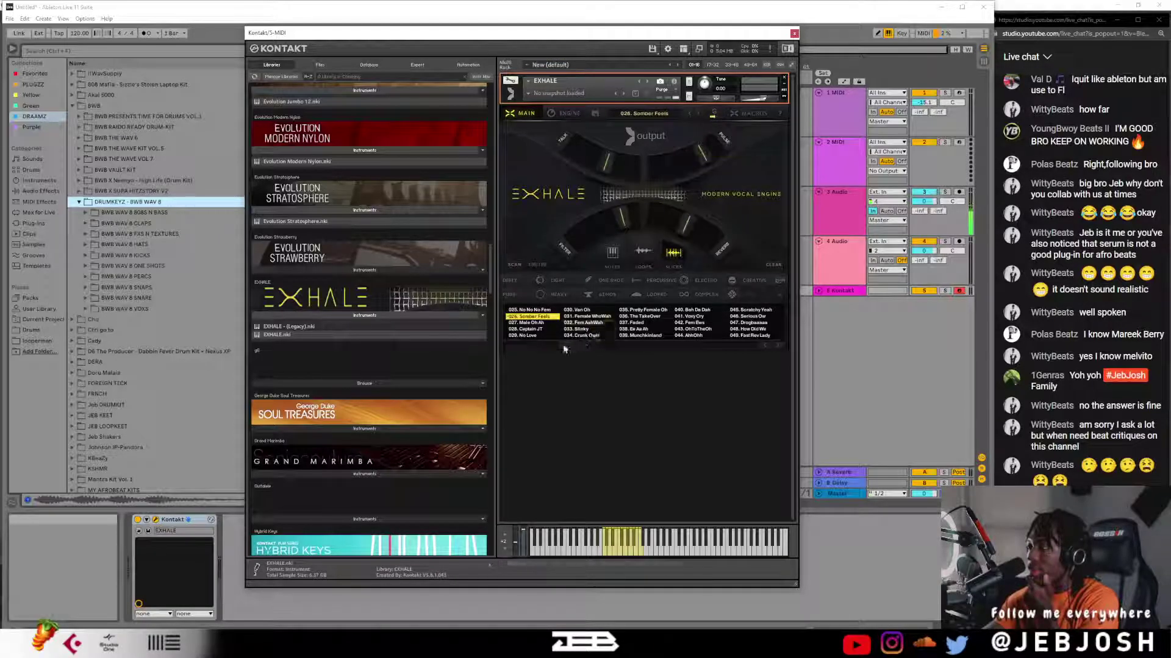
scroll(564, 348, up, 1)
scroll(561, 349, up, 3)
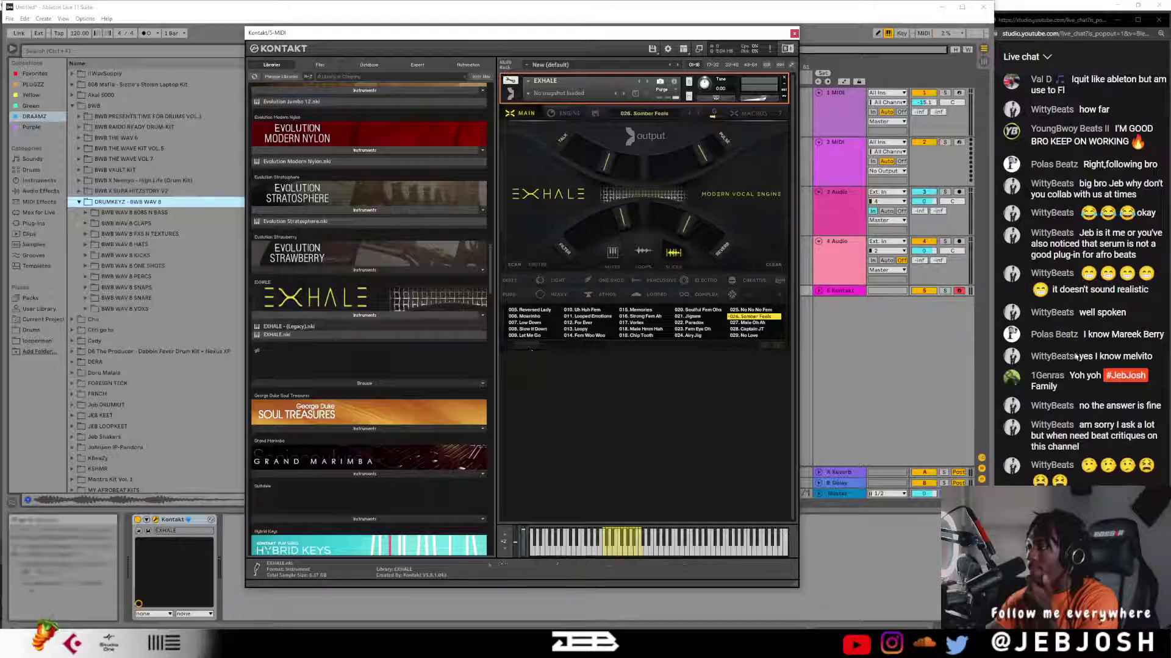
click(642, 337)
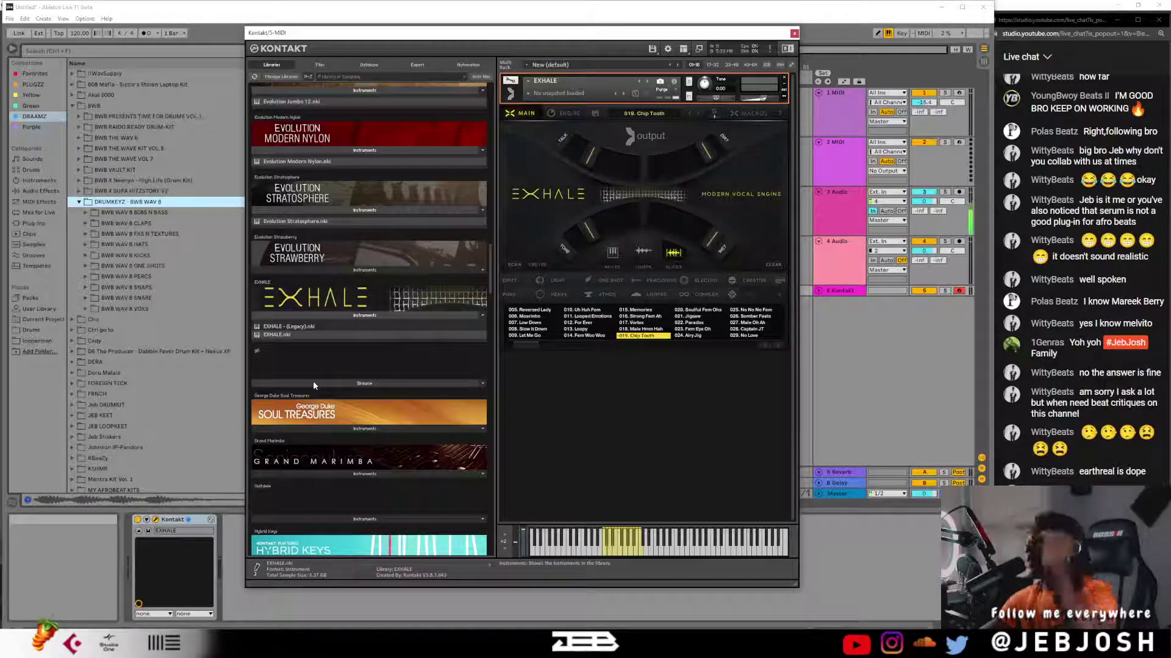
- Collapse EXHALE's instrument list and browse the sound category folders of the Fantom G6 library below it
click(316, 316)
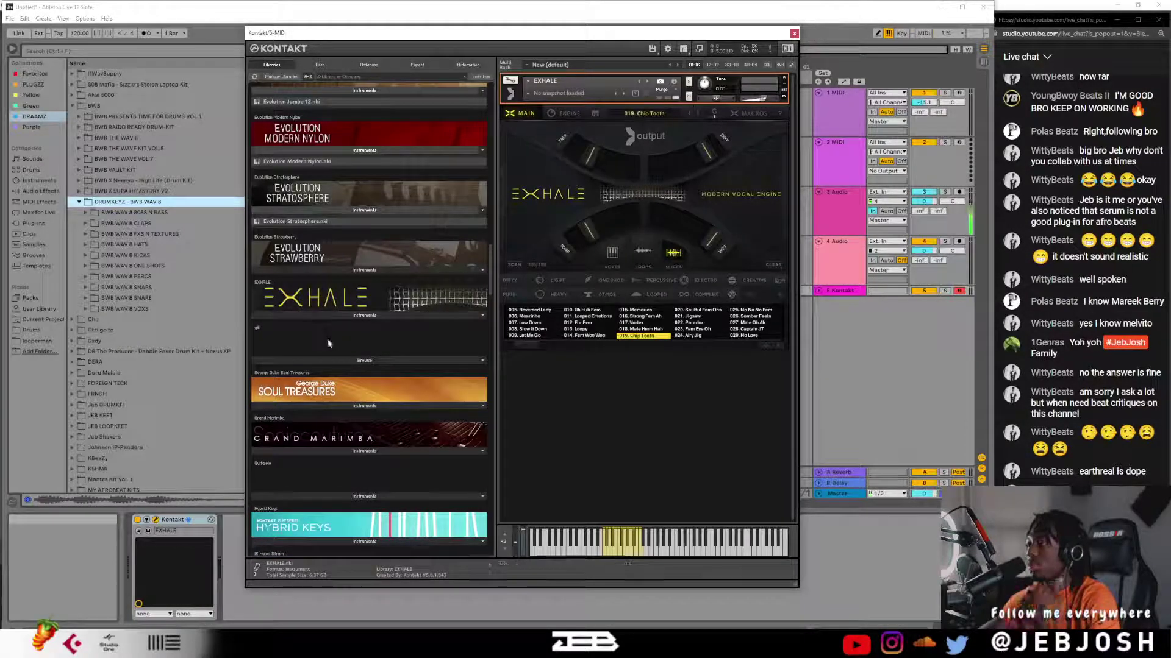
click(337, 364)
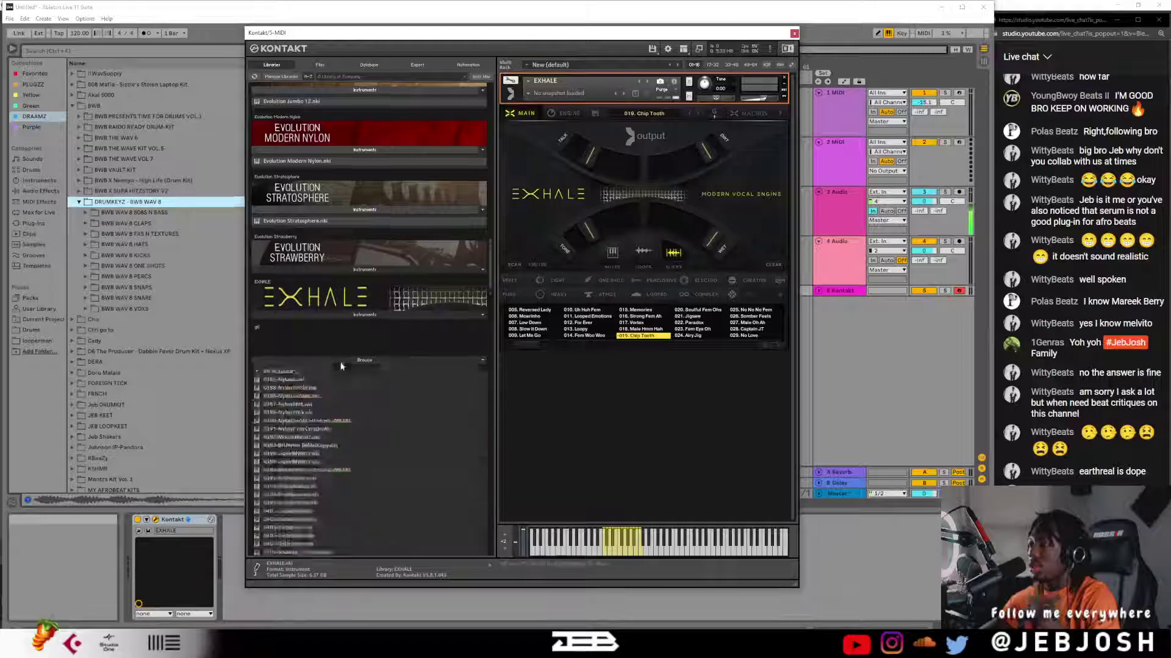
scroll(281, 329, down, 5)
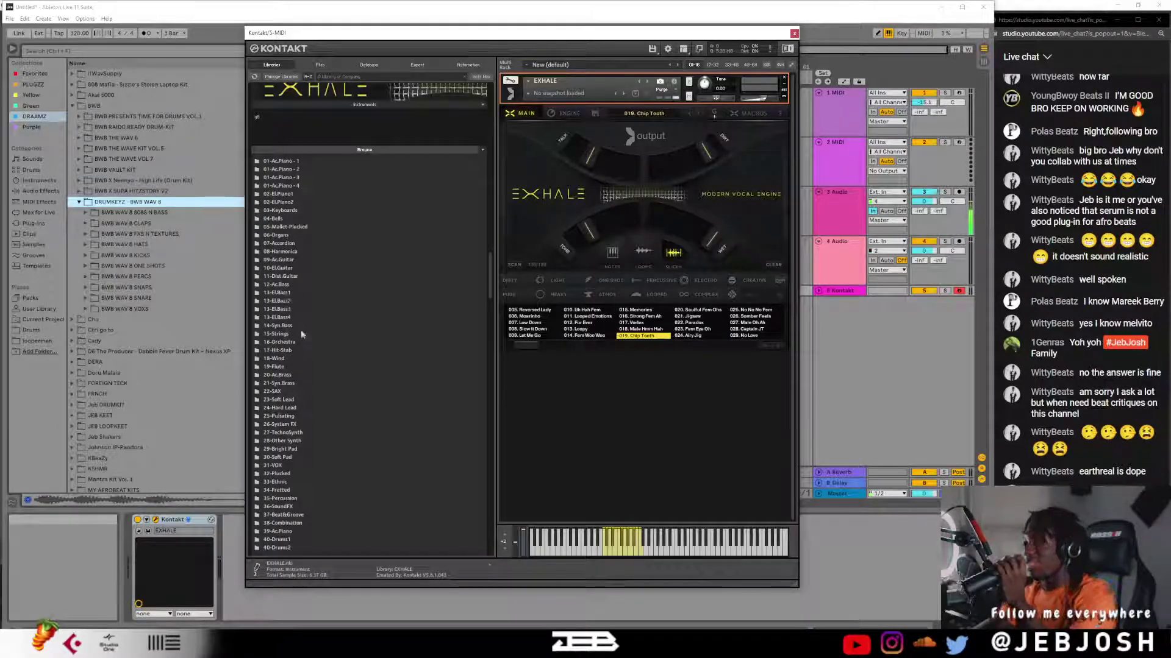
scroll(302, 336, down, 2)
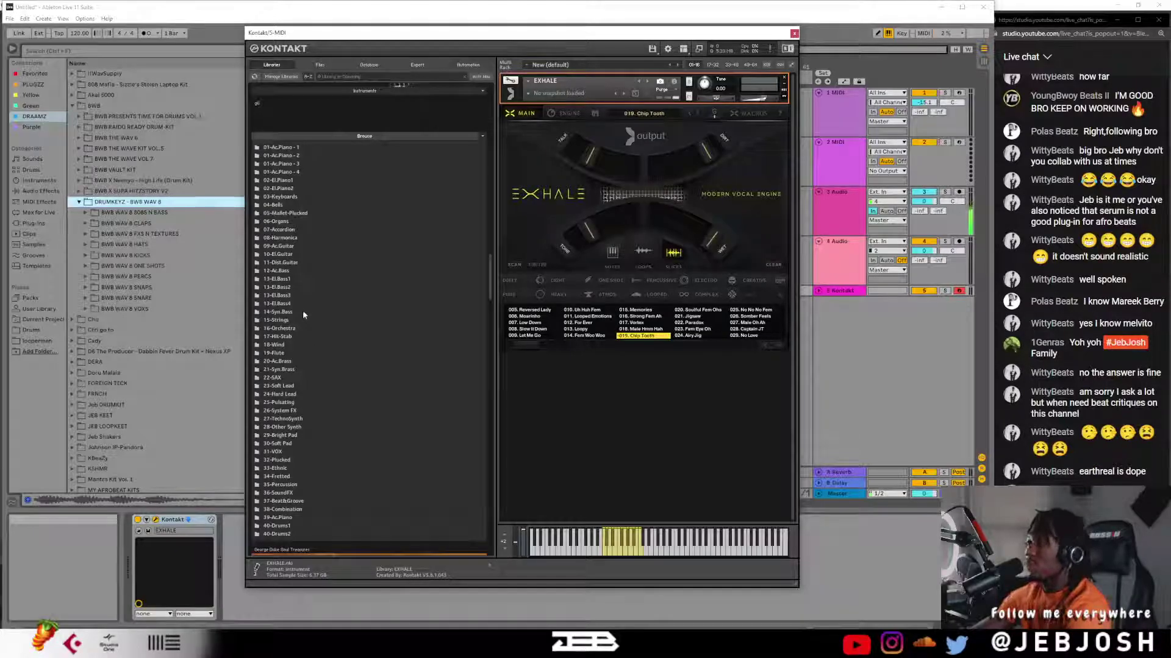
scroll(293, 264, down, 3)
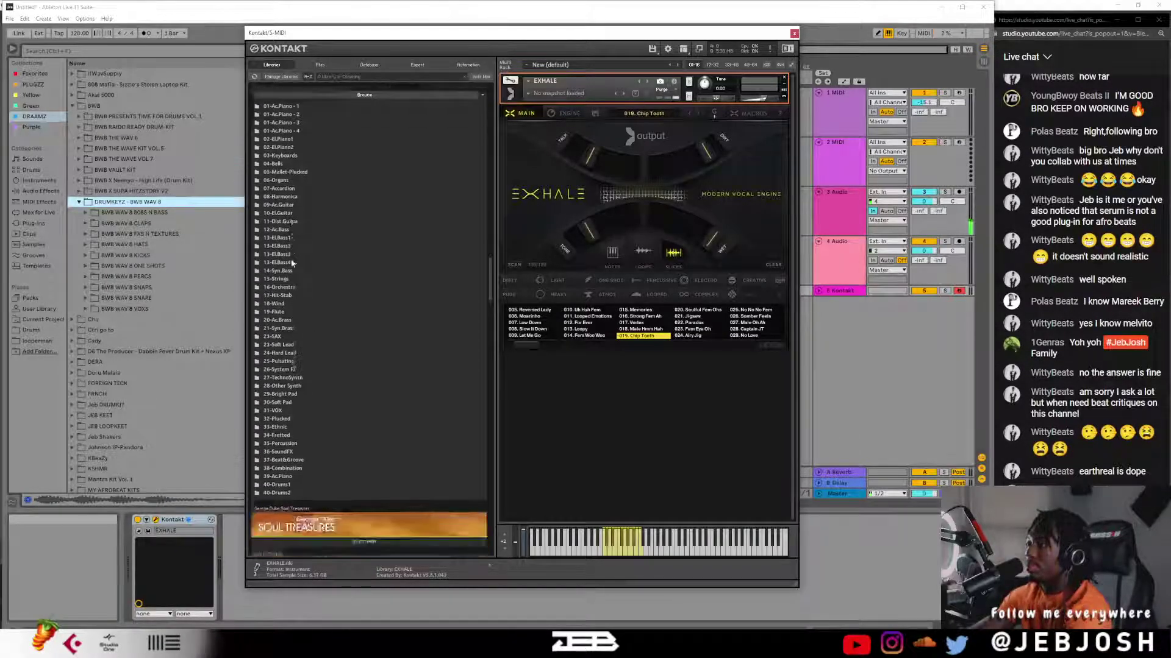
scroll(292, 282, up, 3)
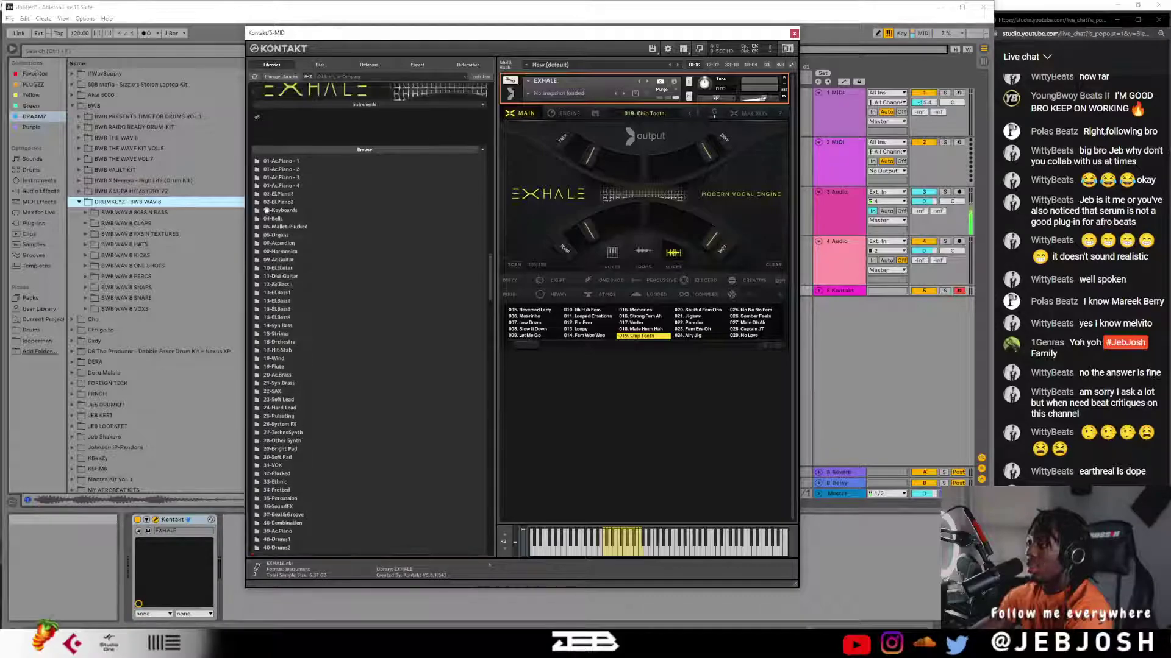
- Audition 0003-HM Grand 1 and 0007-HM Grand5 from the 01-Ac.Piano - 1 folder, then return to the folder list
double_click(300, 162)
double_click(305, 185)
click(594, 360)
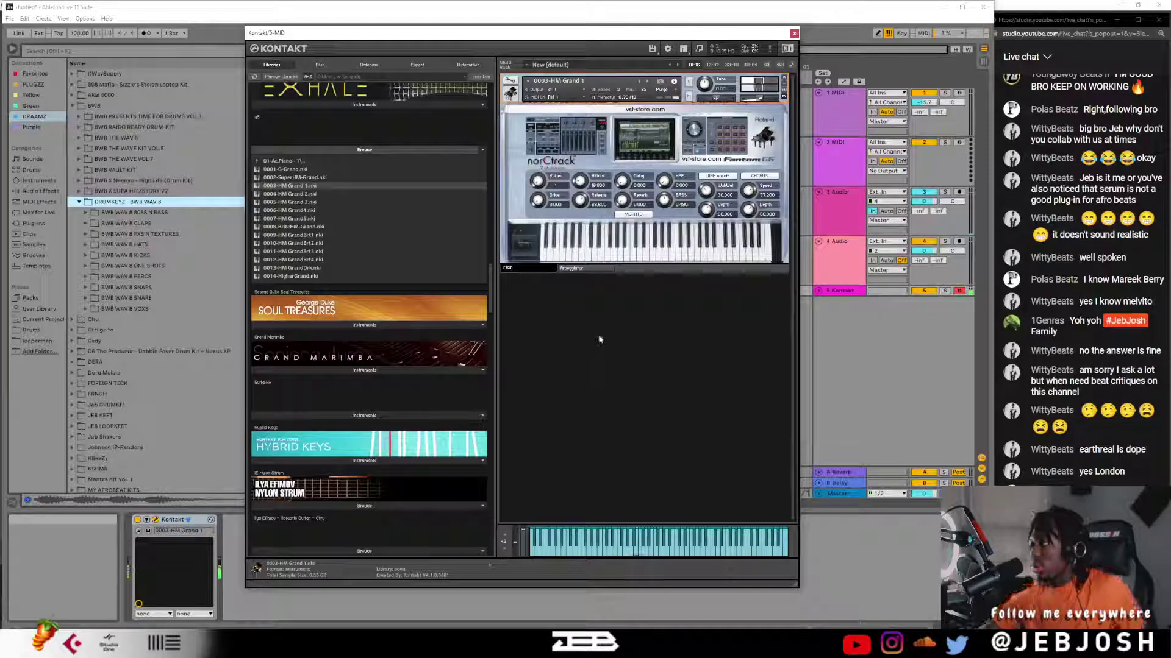
click(309, 219)
drag(594, 207, 625, 190)
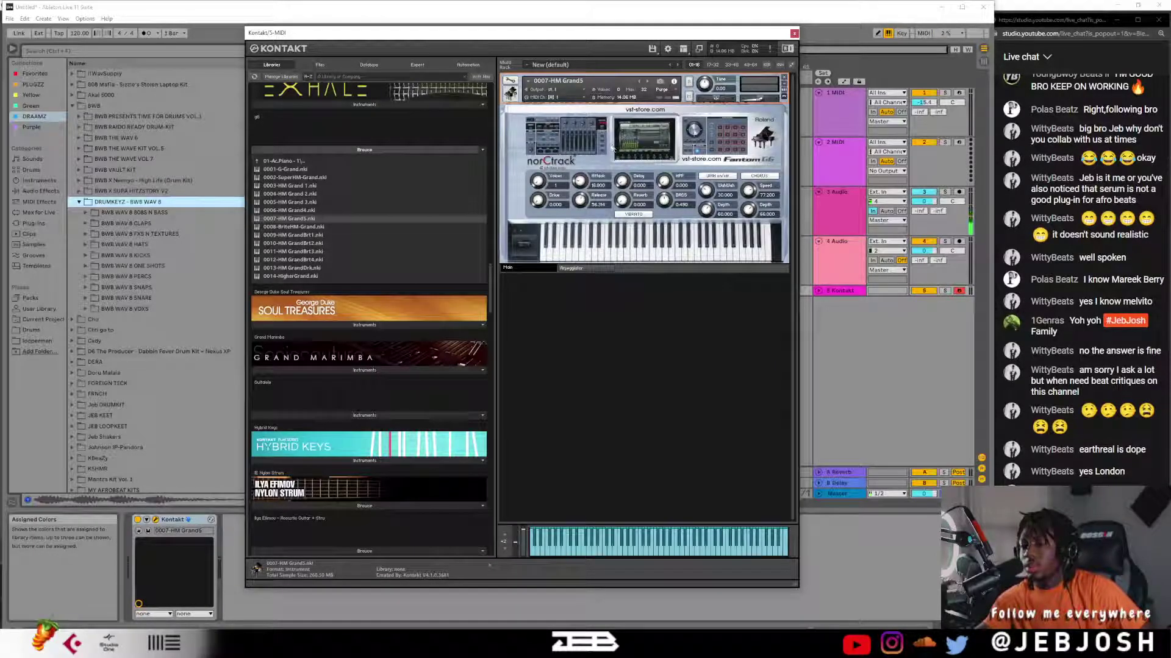
double_click(284, 161)
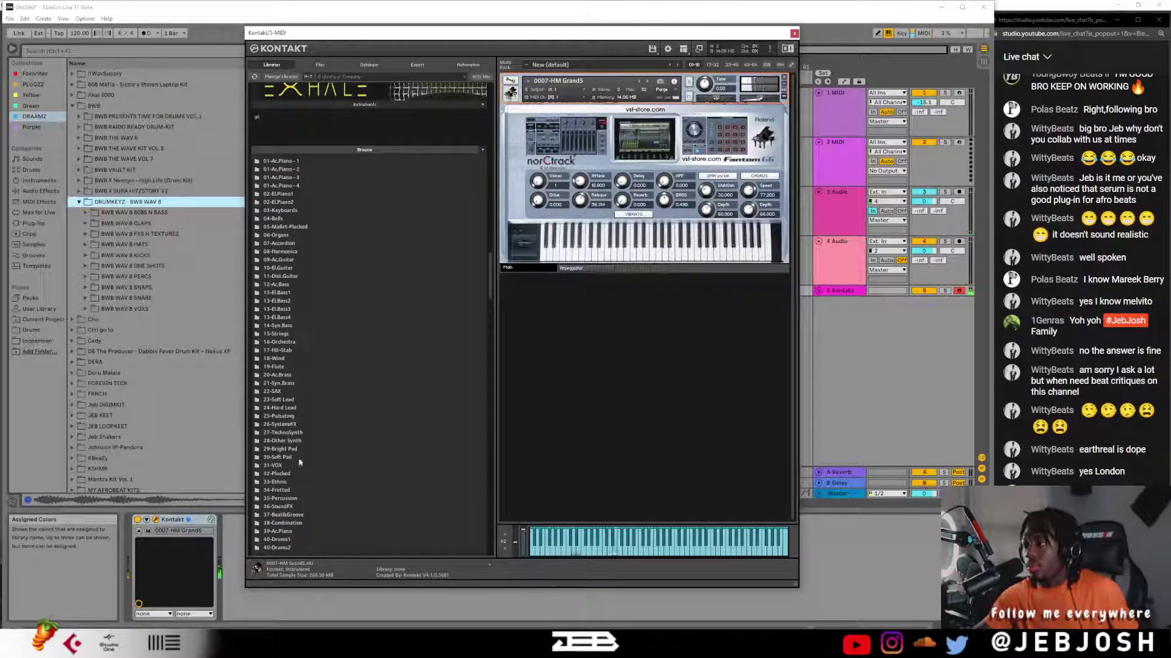
- Audition 0235-Marimba2-v and 0249-SynergyMLT from the 05-Mallet-Plucked folder, finishing with 0235-Marimba2-v loaded
scroll(298, 467, down, 2)
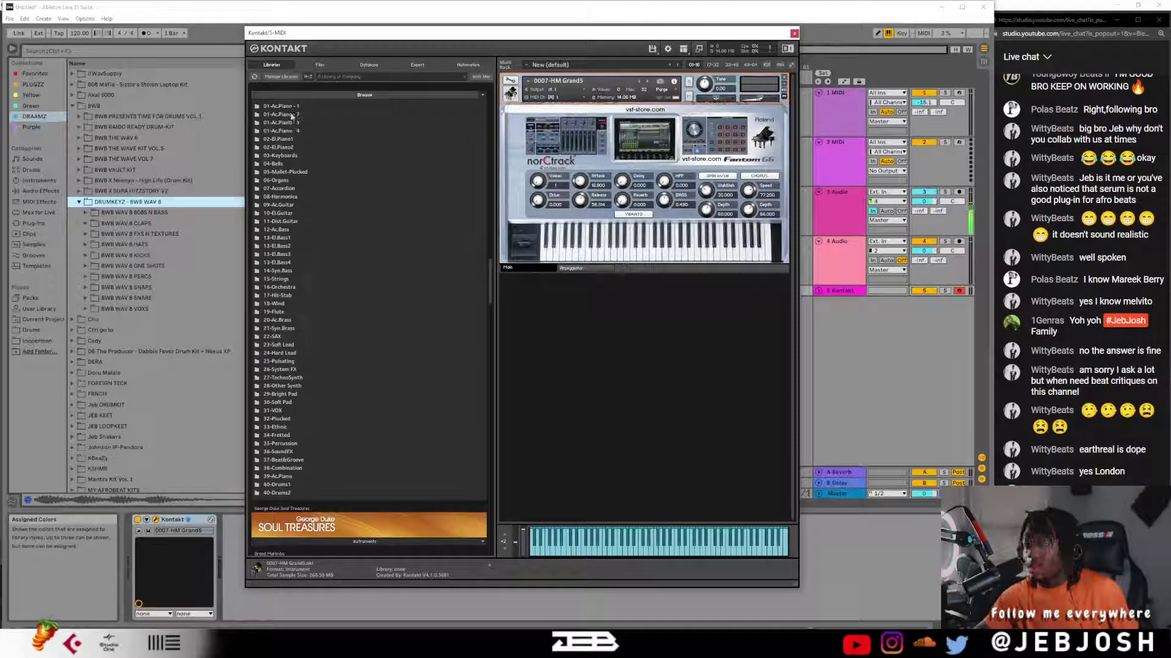
double_click(284, 172)
double_click(290, 180)
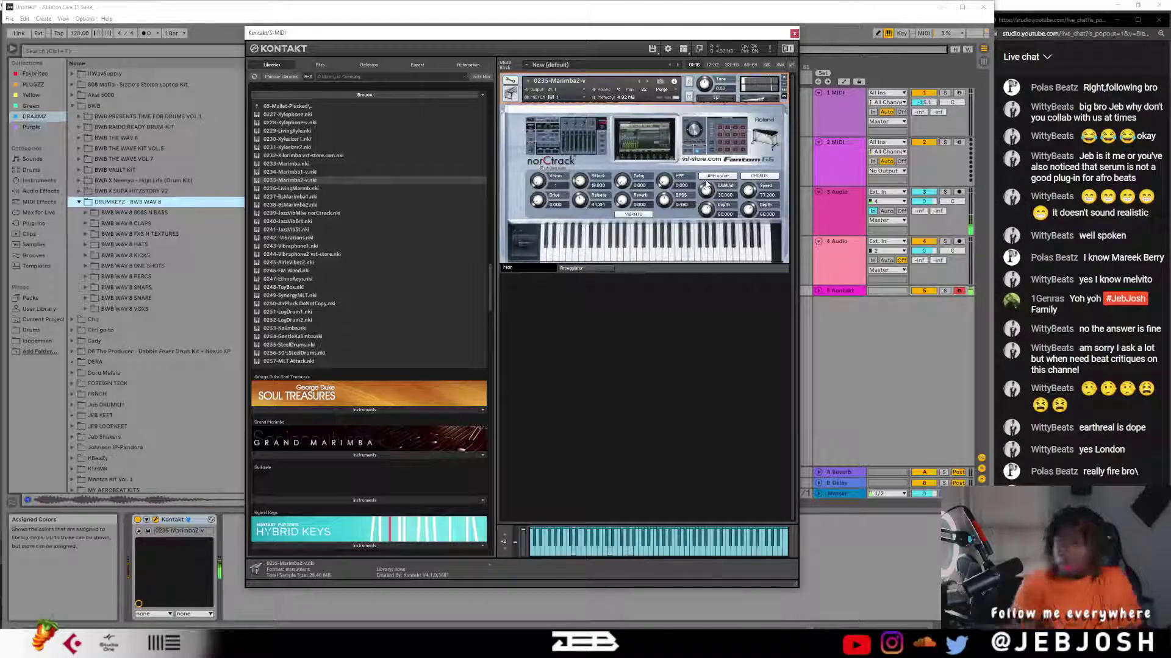
double_click(329, 296)
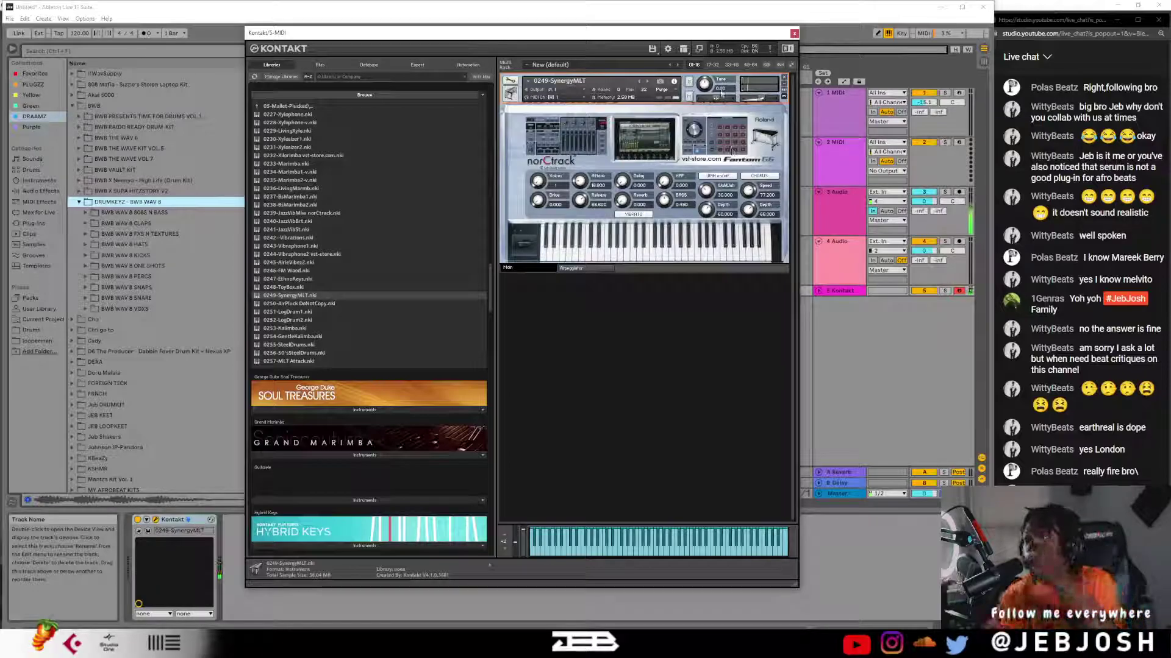
click(305, 180)
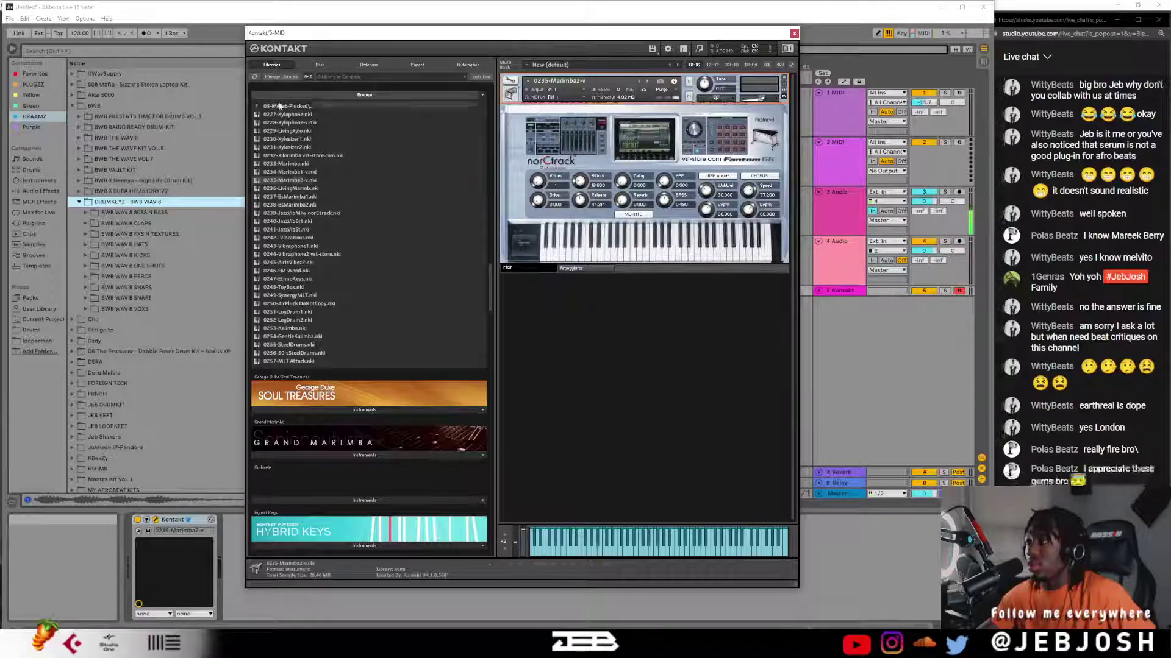
- Leave the mallet folder and load 1511-Combination from the 30-Soft Pad folder
click(279, 105)
scroll(286, 317, down, 3)
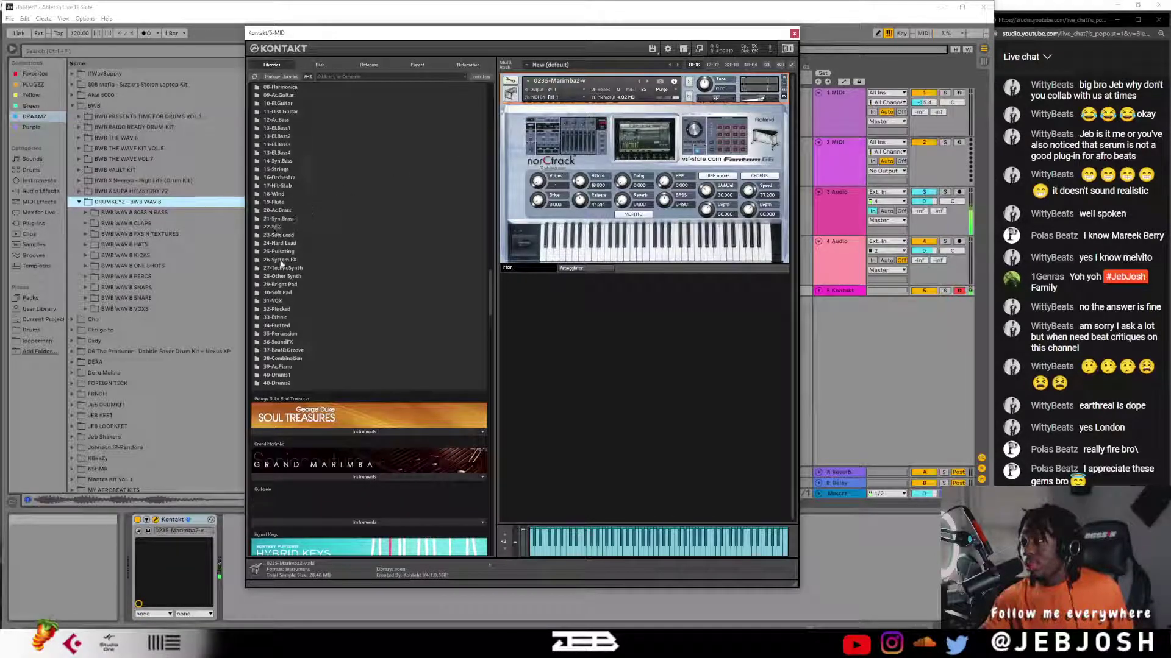
double_click(277, 299)
double_click(277, 294)
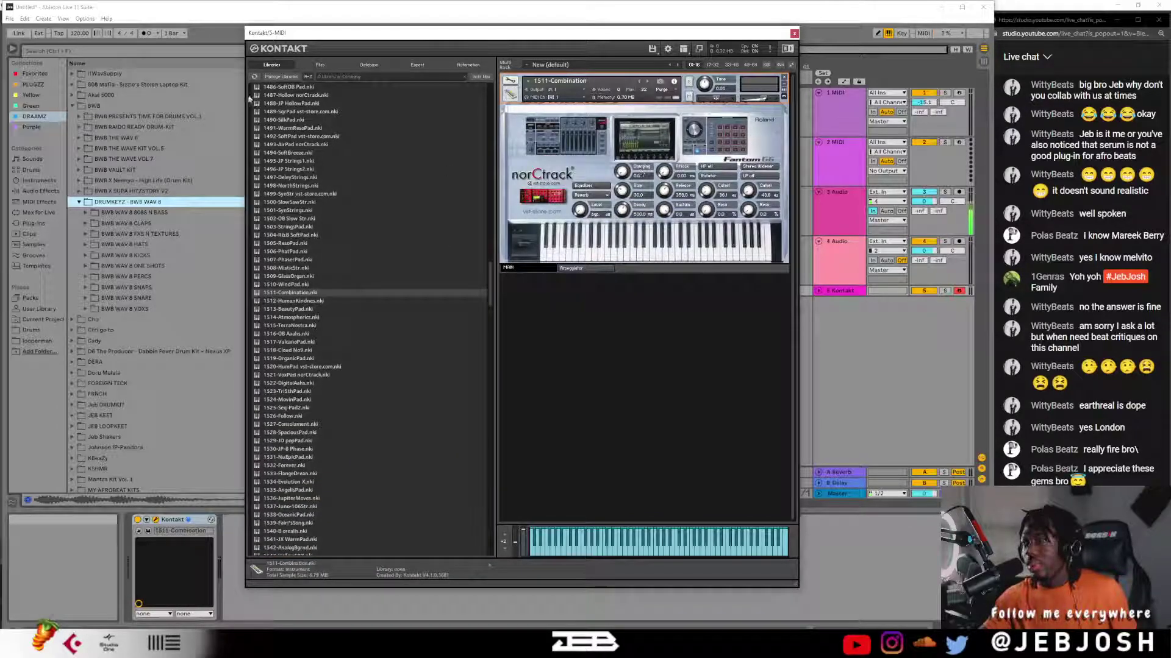
- Audition 0584-WildSlaps2 from the electric bass folder and 0002-SuperHM-Grand from 01-Ac.Piano - 1
scroll(302, 106, up, 5)
double_click(286, 175)
double_click(286, 176)
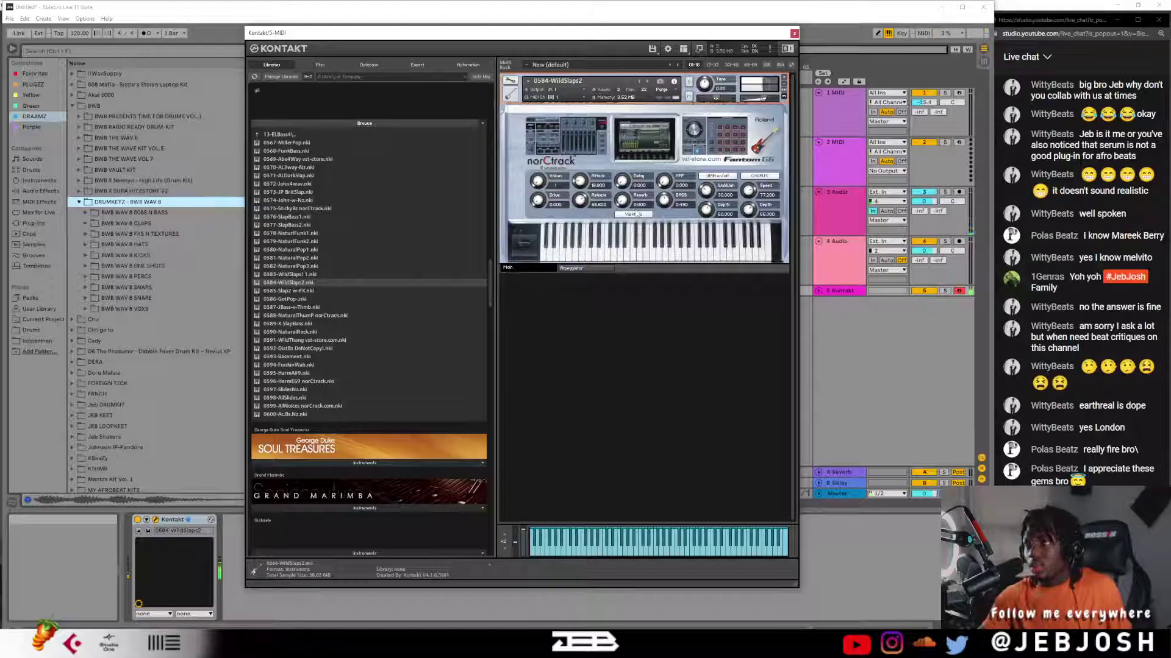
double_click(285, 136)
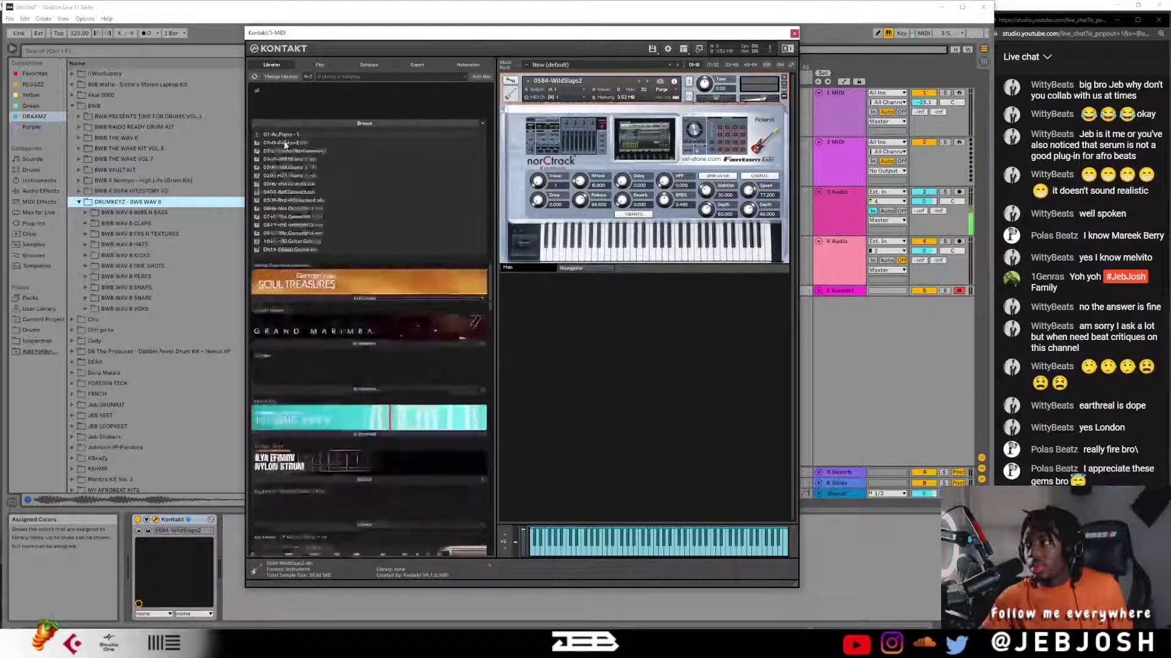
double_click(280, 150)
double_click(280, 135)
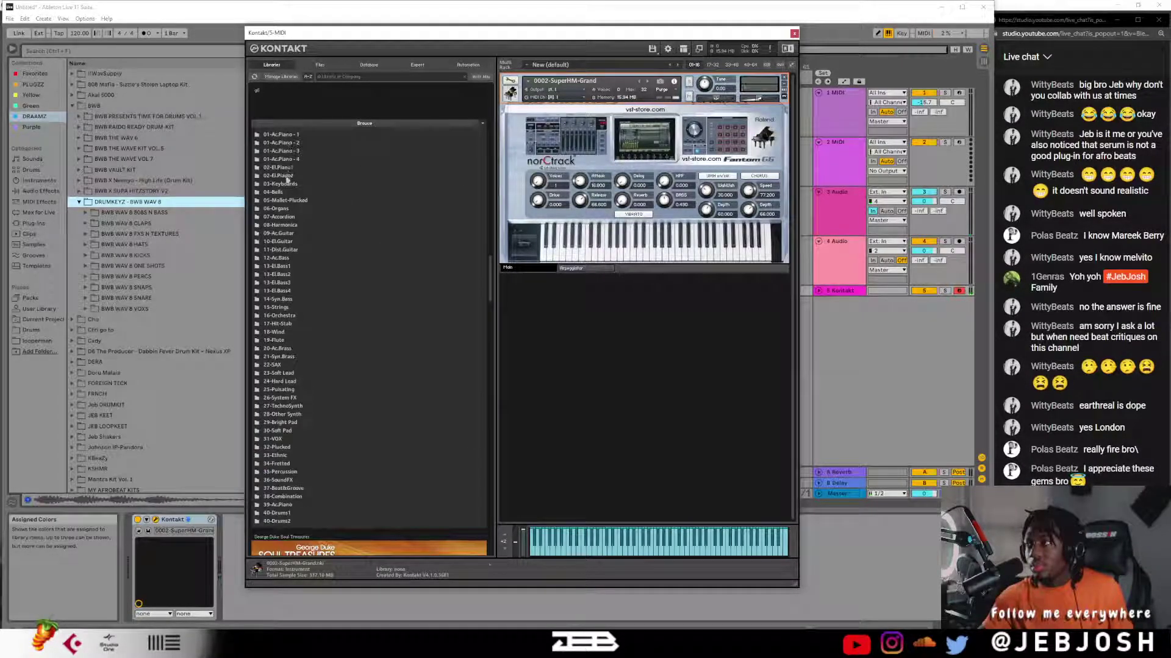
- Audition 0200-WineGlass from the 04-Bells folder and go back to the folder list
double_click(277, 193)
double_click(281, 200)
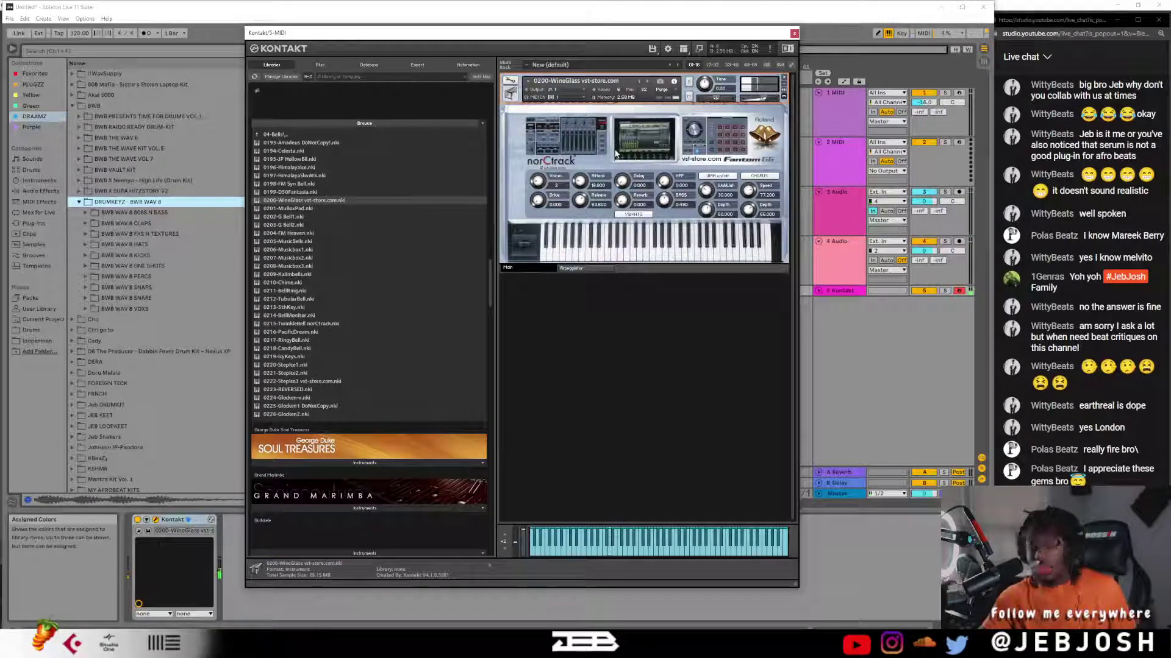
double_click(310, 136)
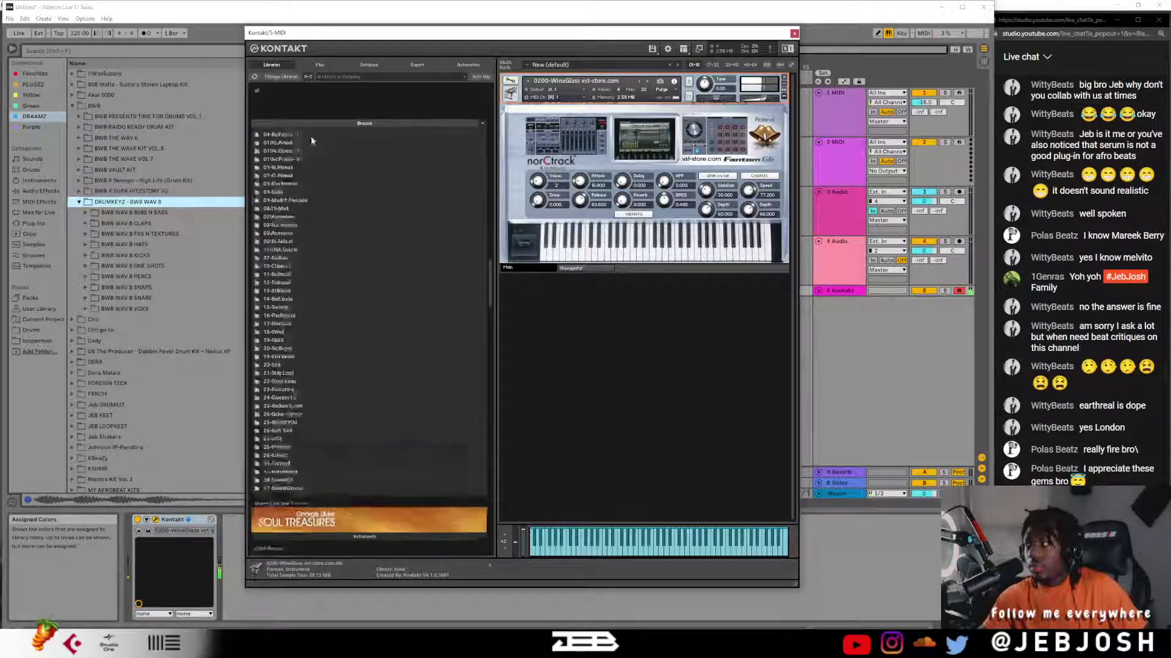
- Audition the pads 1457-Point2 and 1453-DistantSun from the bright pad folder, returning to the category list
double_click(291, 368)
double_click(290, 368)
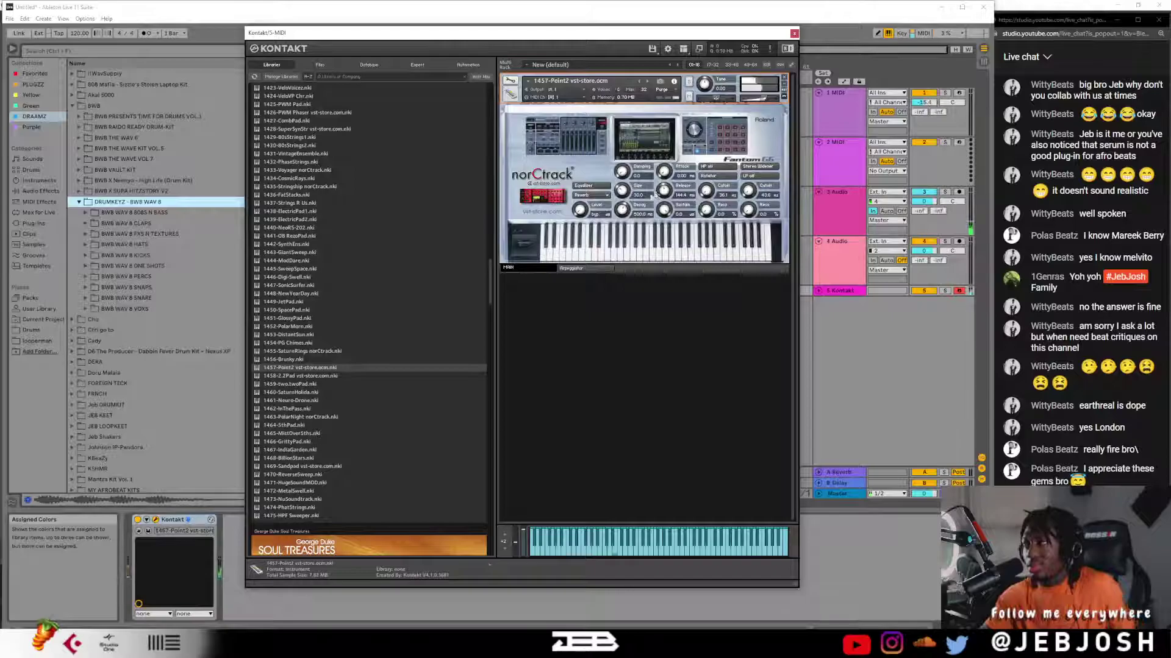
double_click(336, 333)
scroll(299, 125, up, 2)
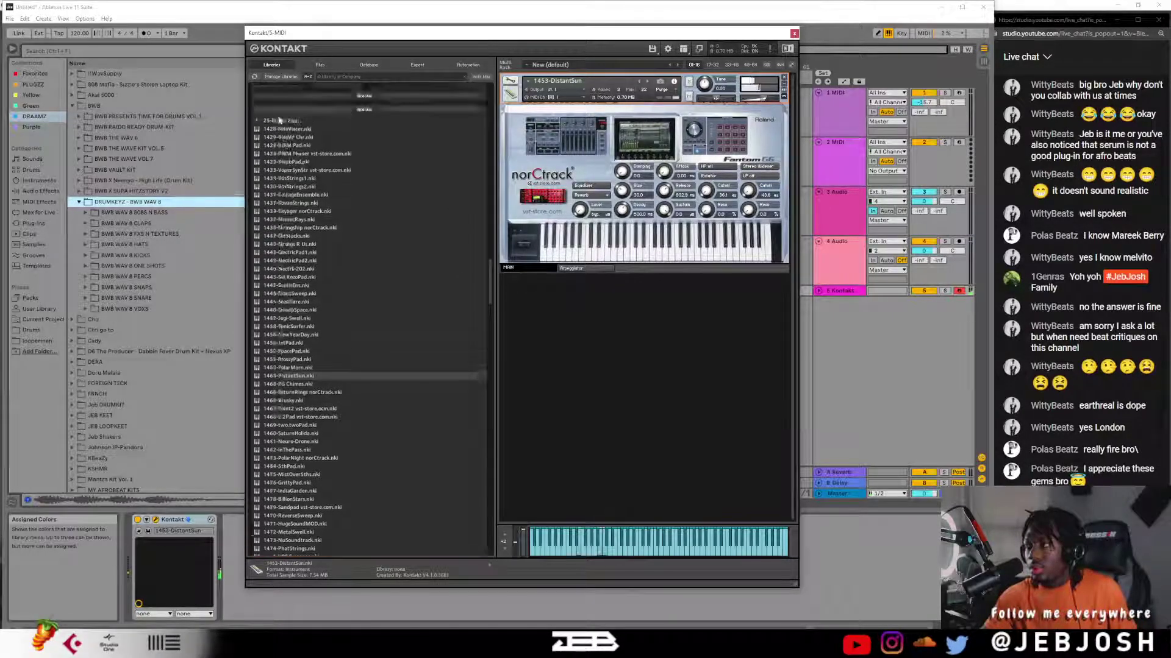
double_click(286, 134)
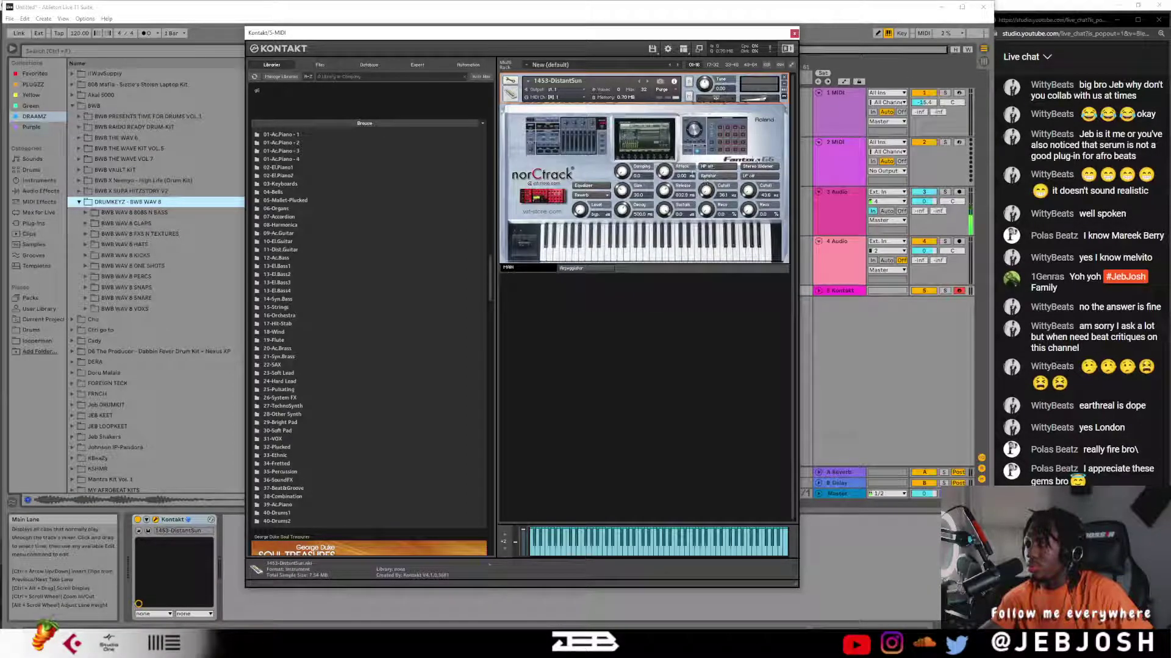
- Load 1627-FarEastBndr from the 33-Ethnic folder and return to the category list
scroll(281, 420, down, 3)
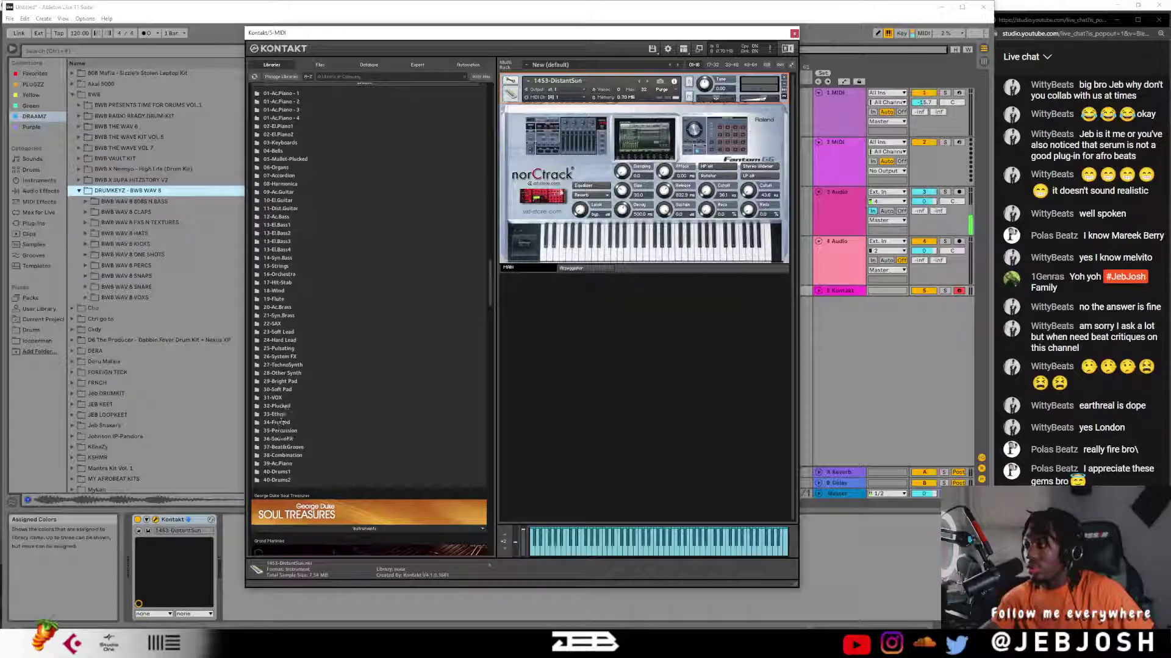
scroll(284, 257, down, 10)
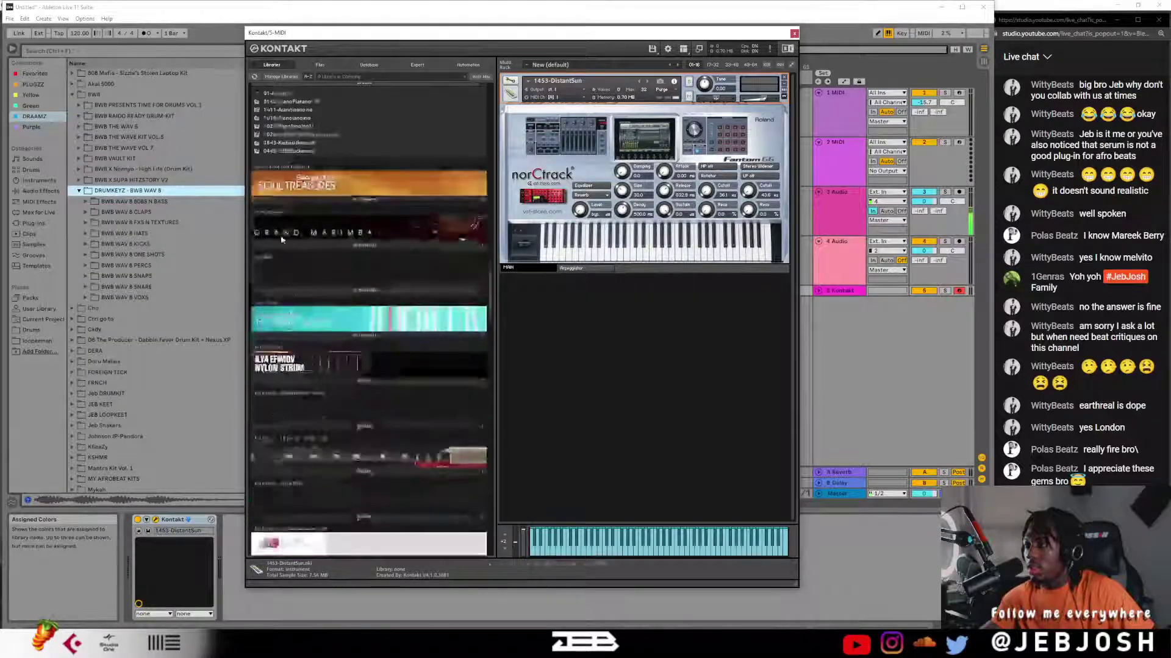
double_click(290, 143)
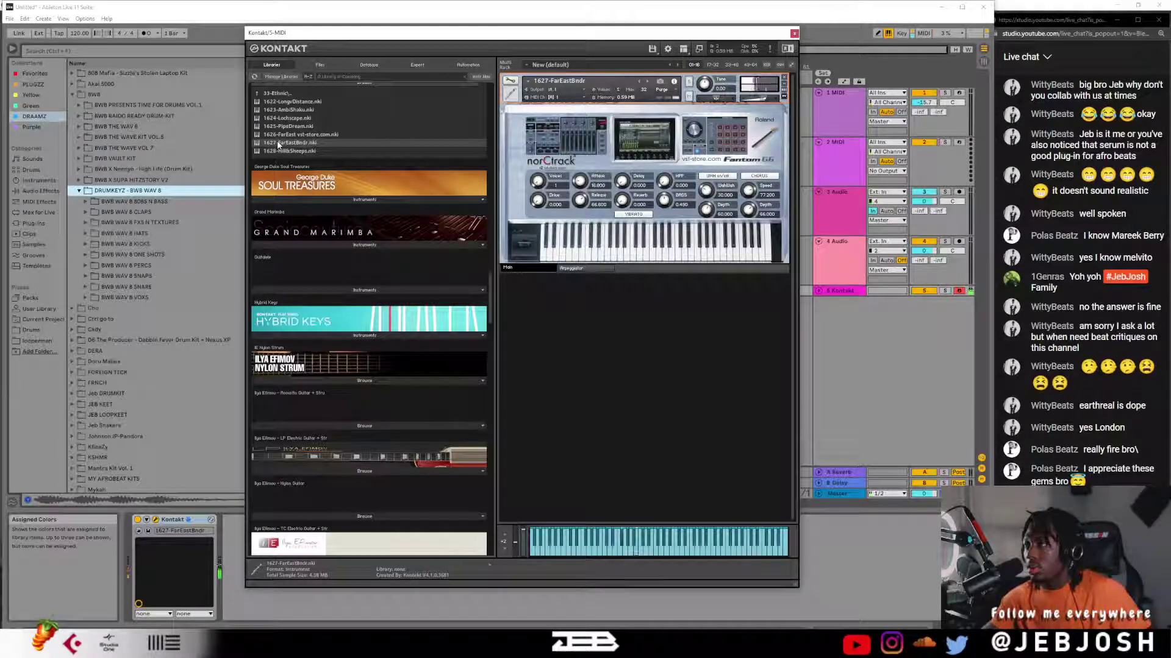
click(282, 94)
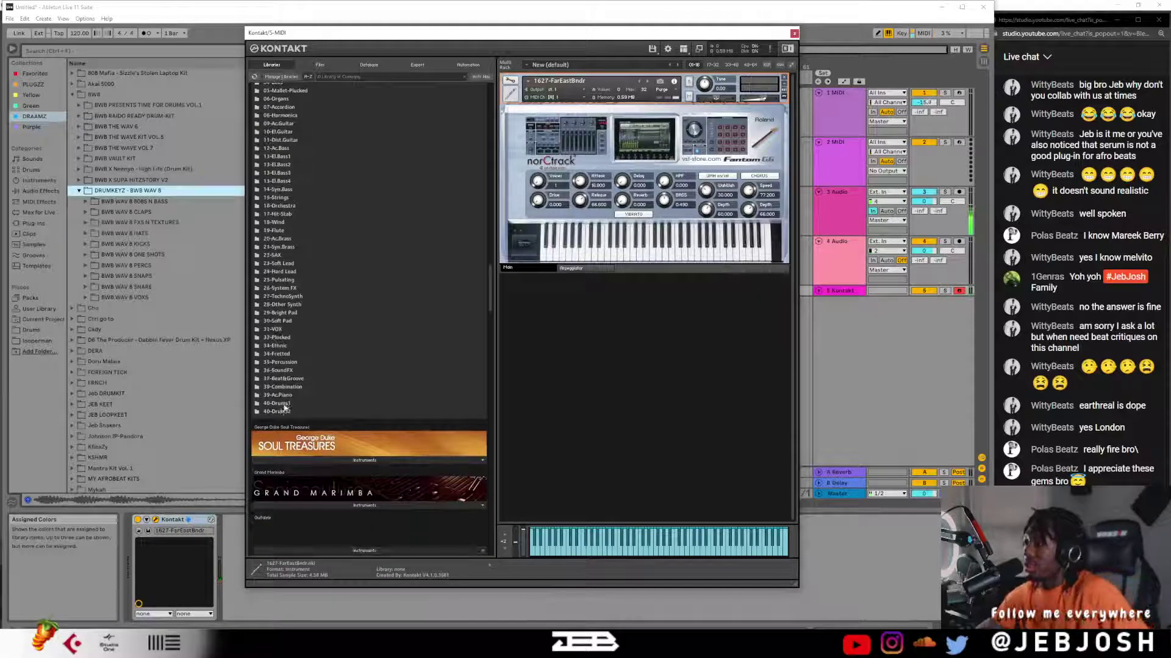
- Audition the 057-FG hi-hat and clap kit and load 037-HipHopKit from the 40-Drums1 folder
click(281, 403)
double_click(303, 263)
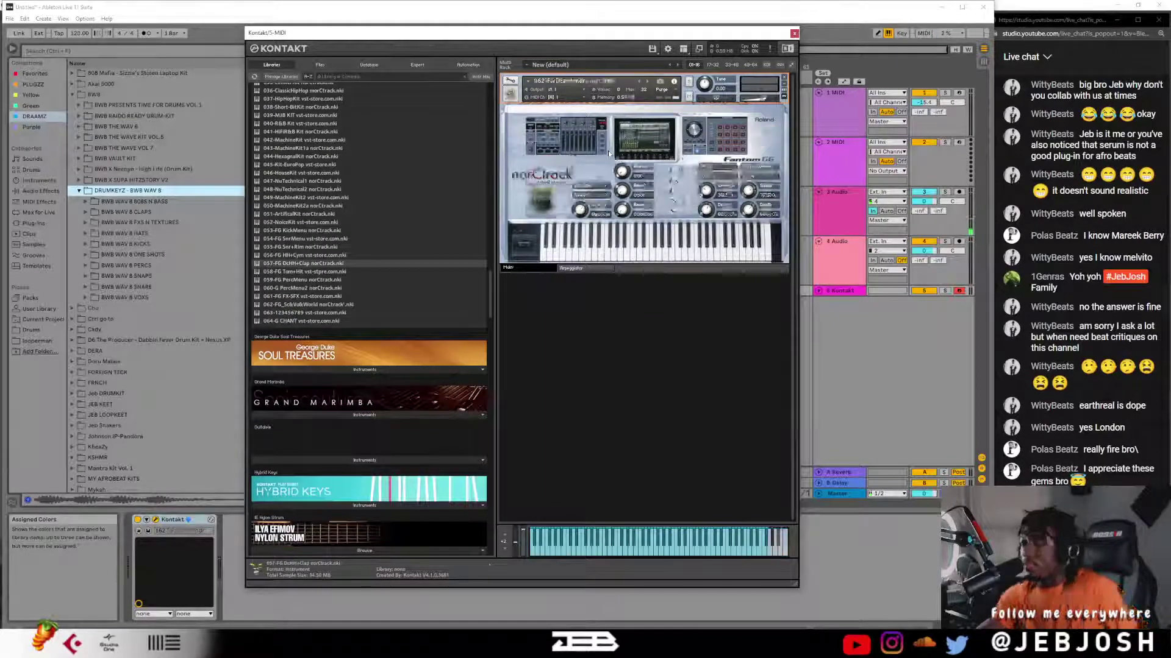
scroll(313, 99, up, 1)
click(305, 126)
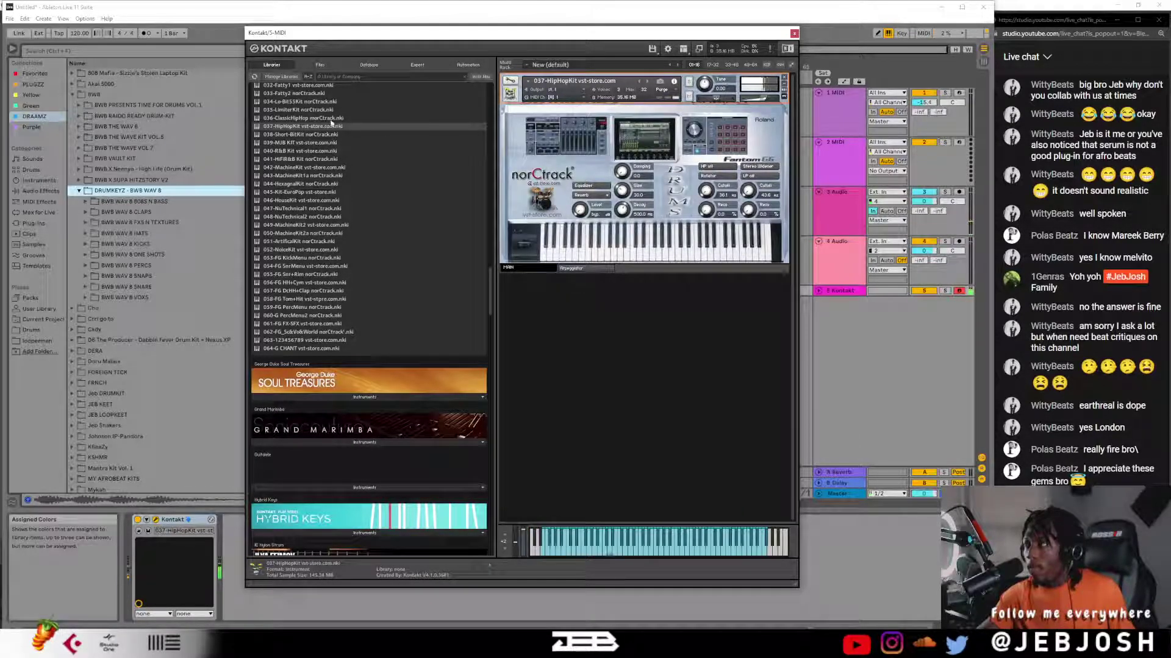
- Check the Looperman jazz loops page in the browser and return to the Kontakt window
scroll(330, 118, up, 3)
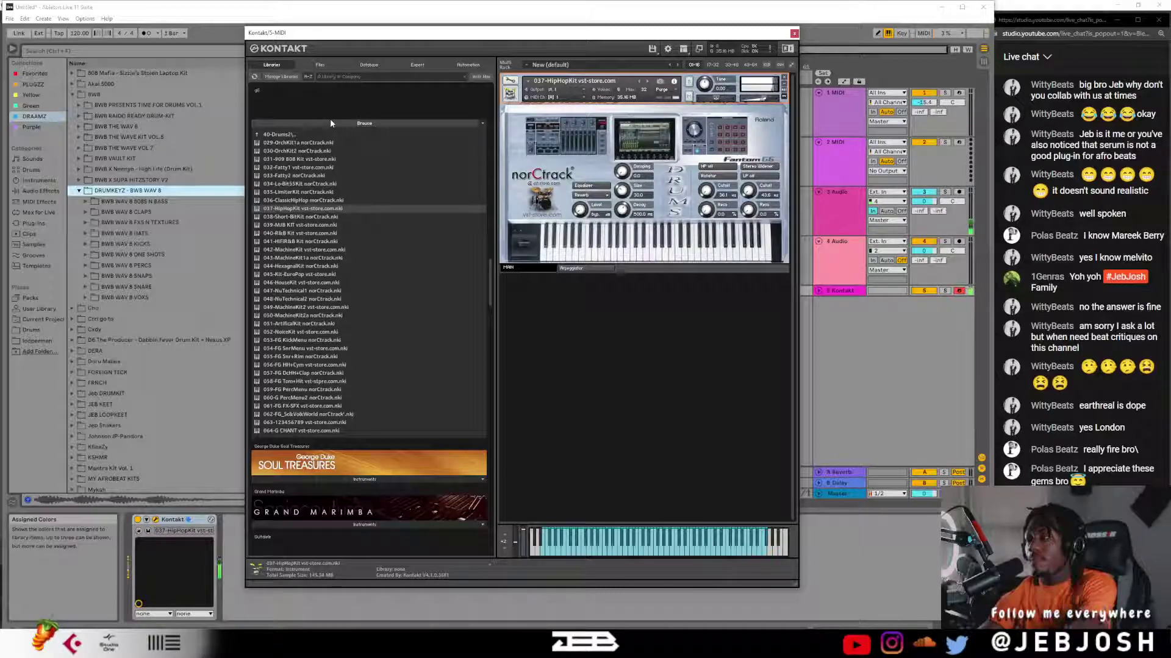
click(284, 625)
click(337, 606)
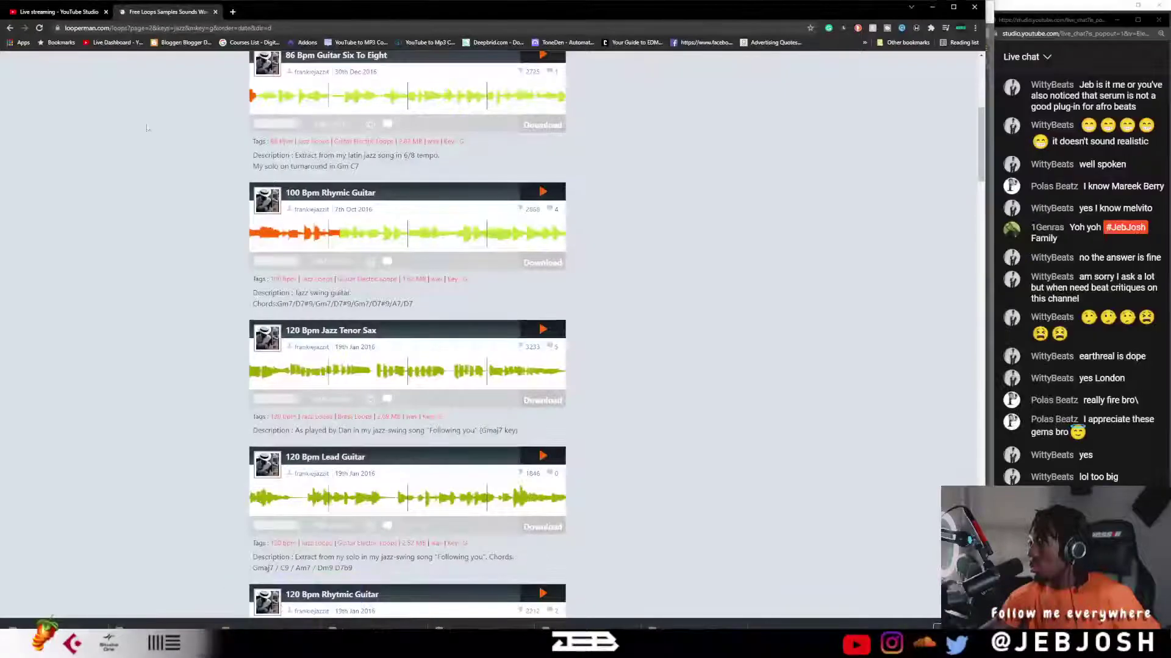
click(933, 8)
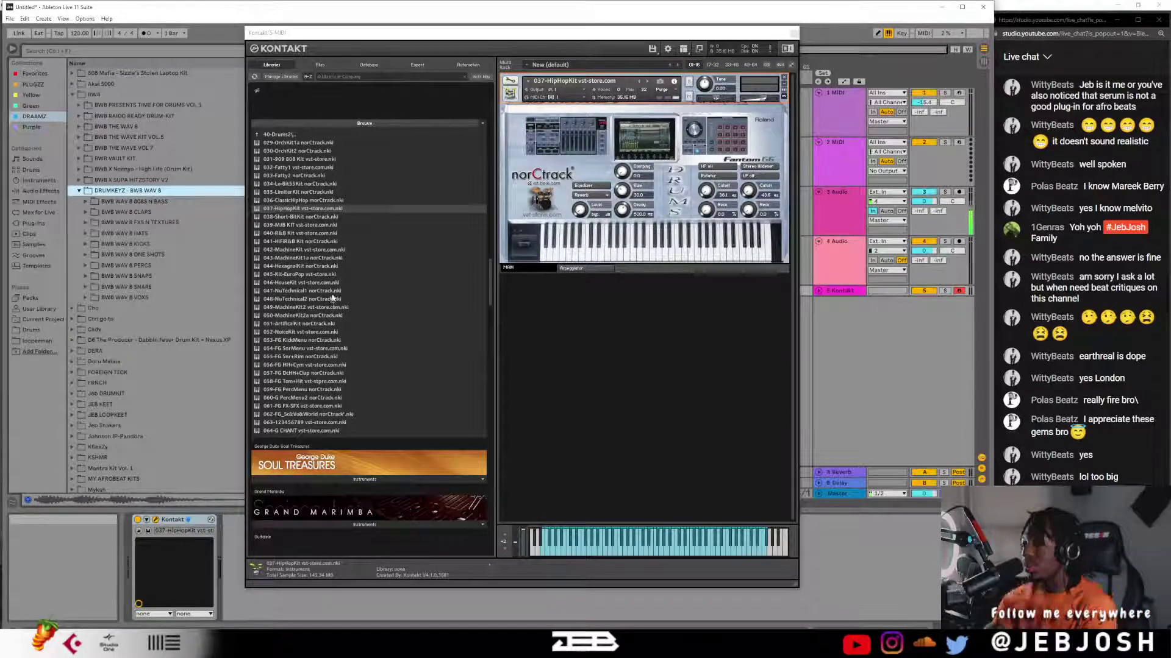
- Return to the Fantom sound folder list, look through its categories and collapse the library
double_click(285, 135)
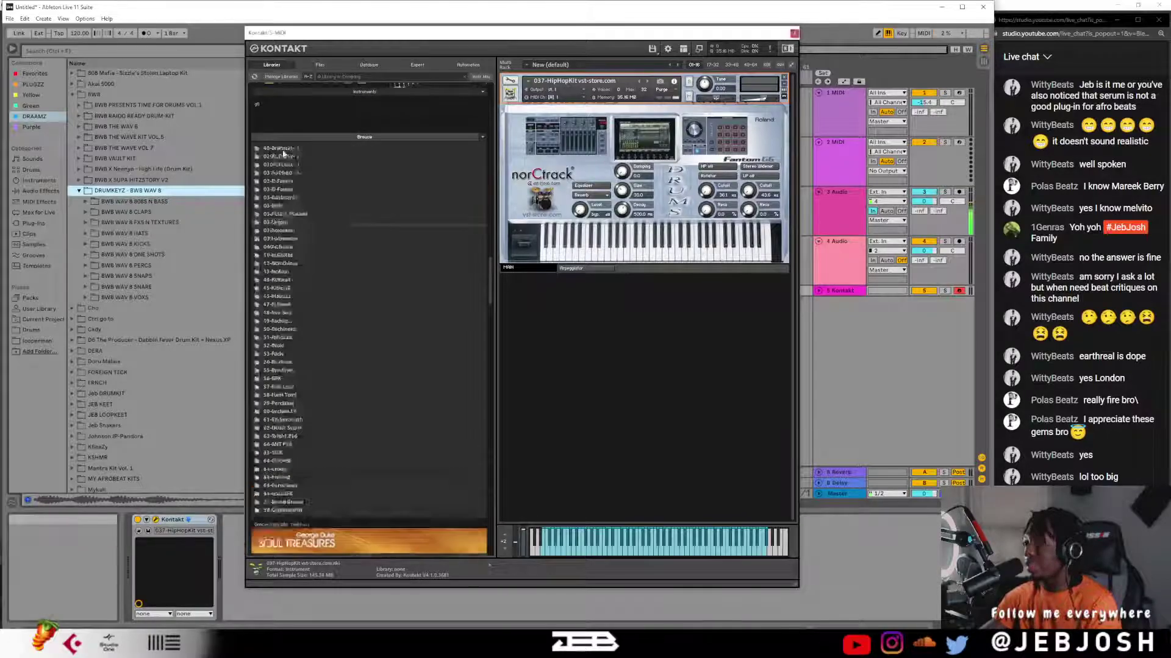
scroll(398, 363, down, 5)
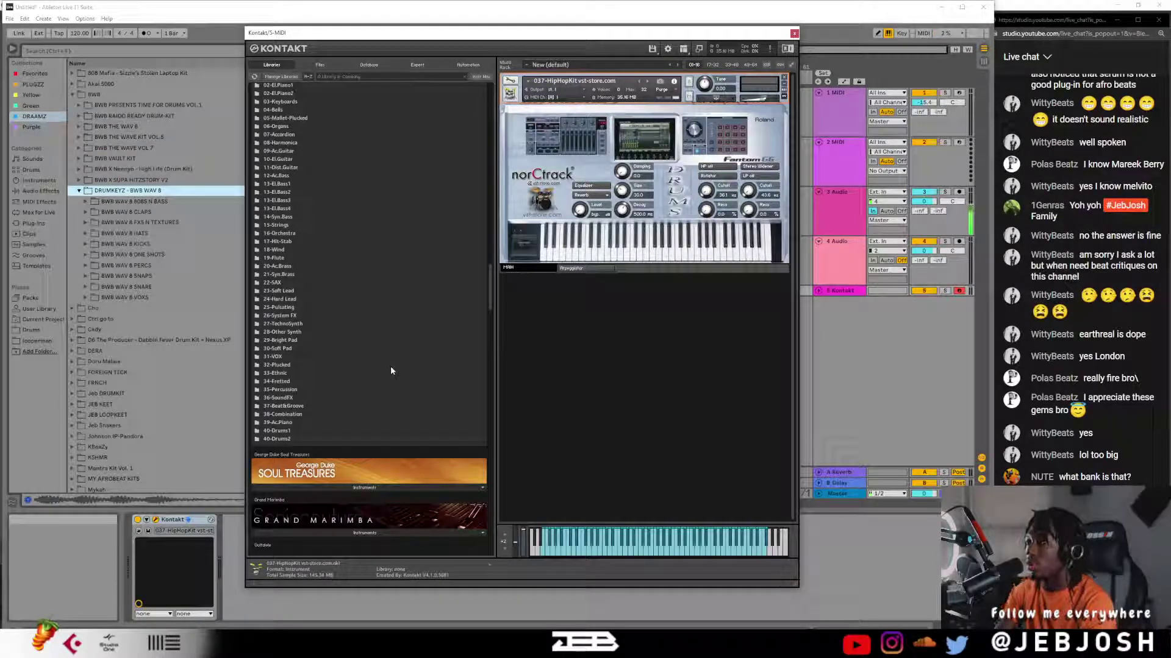
scroll(352, 113, down, 3)
scroll(339, 144, up, 5)
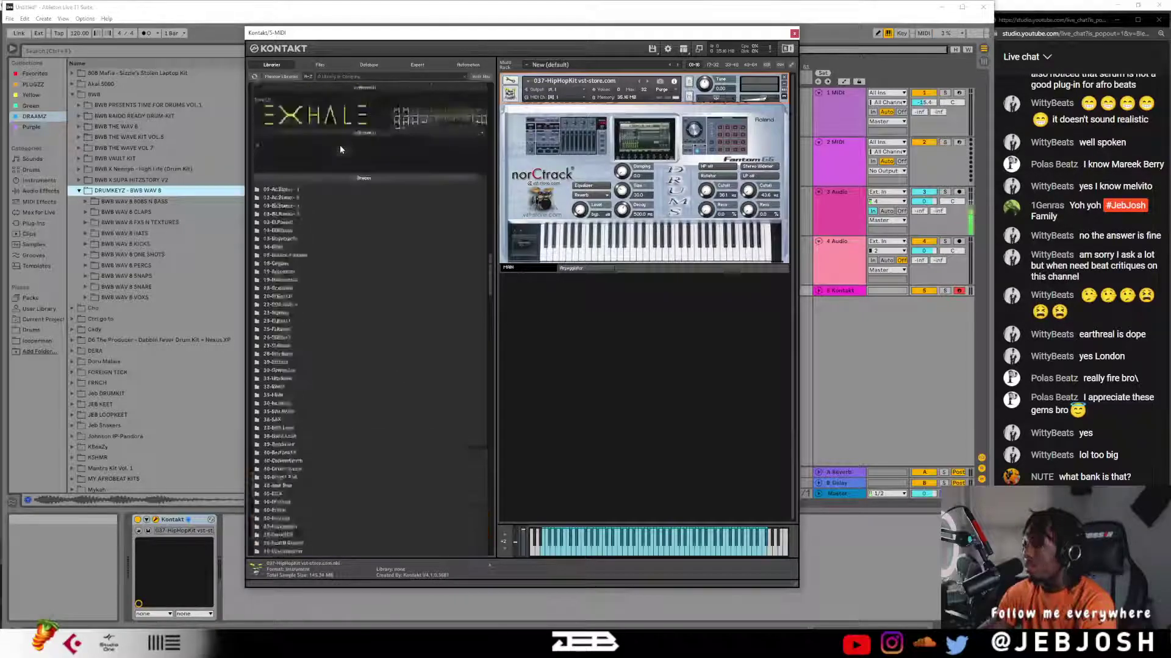
click(336, 179)
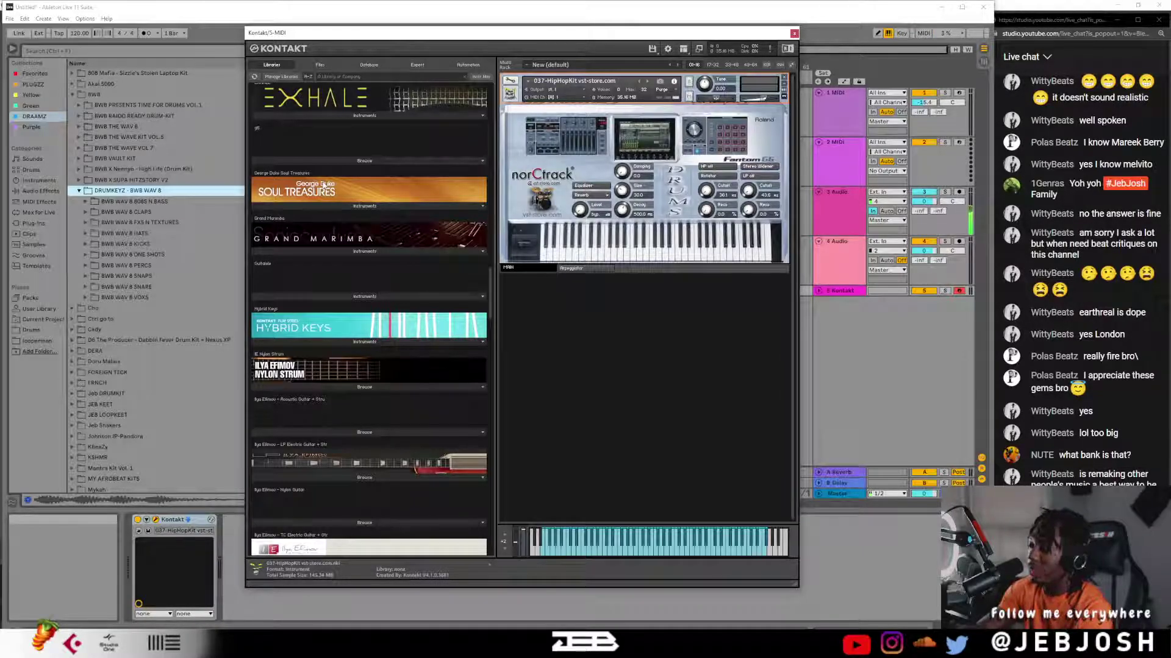
- Open the Electric Piano 65bpm - 78bpm folder of George Duke Soul Treasures and load 065 - Dream Drops
scroll(330, 191, down, 1)
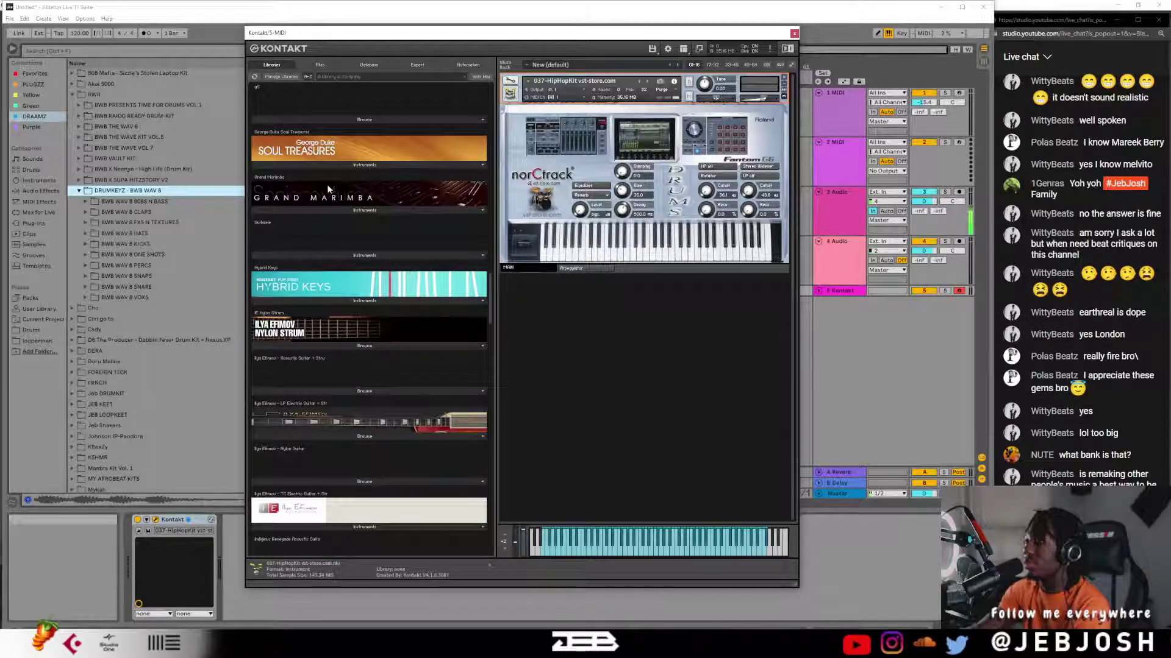
scroll(329, 191, up, 1)
click(332, 205)
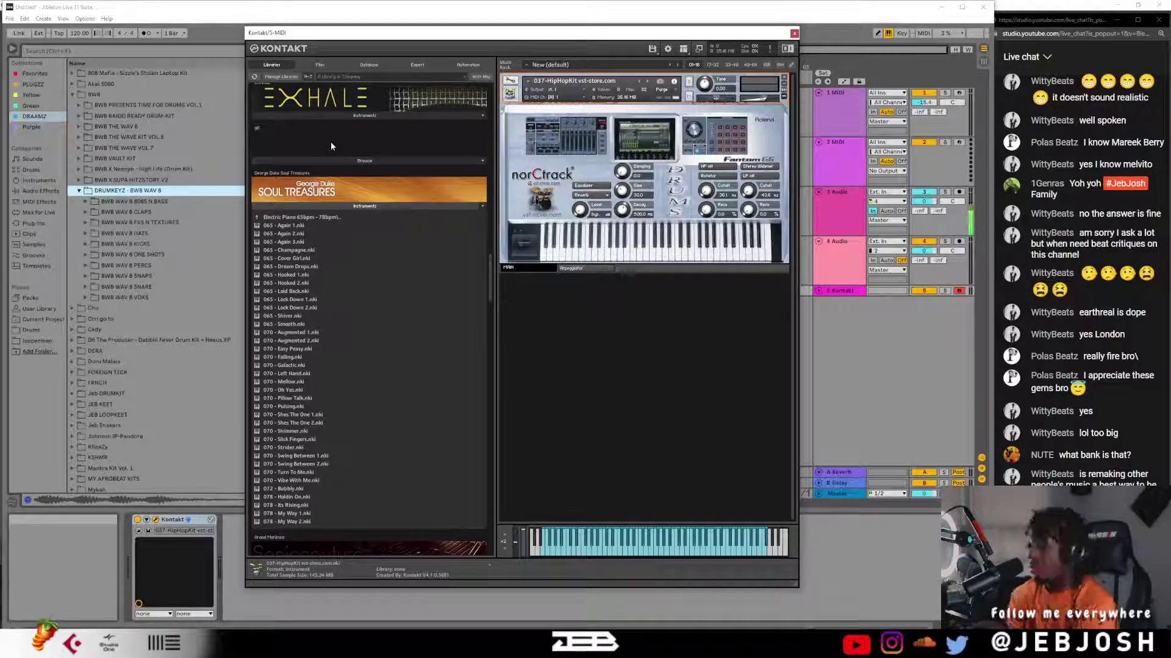
click(305, 218)
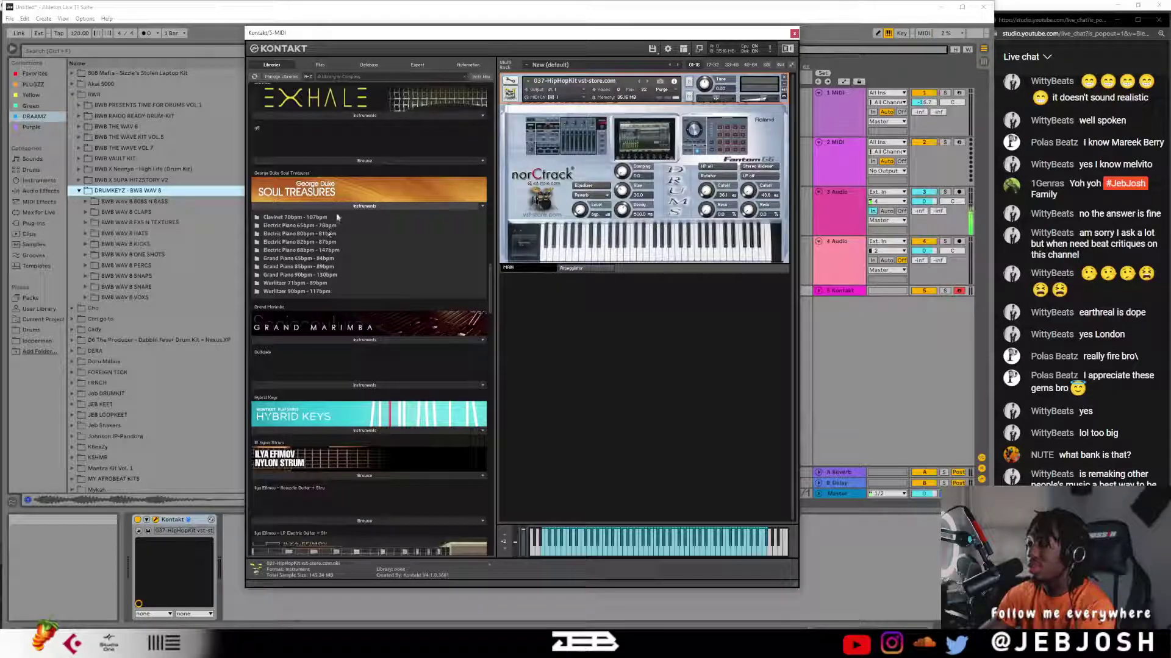
double_click(302, 226)
double_click(291, 266)
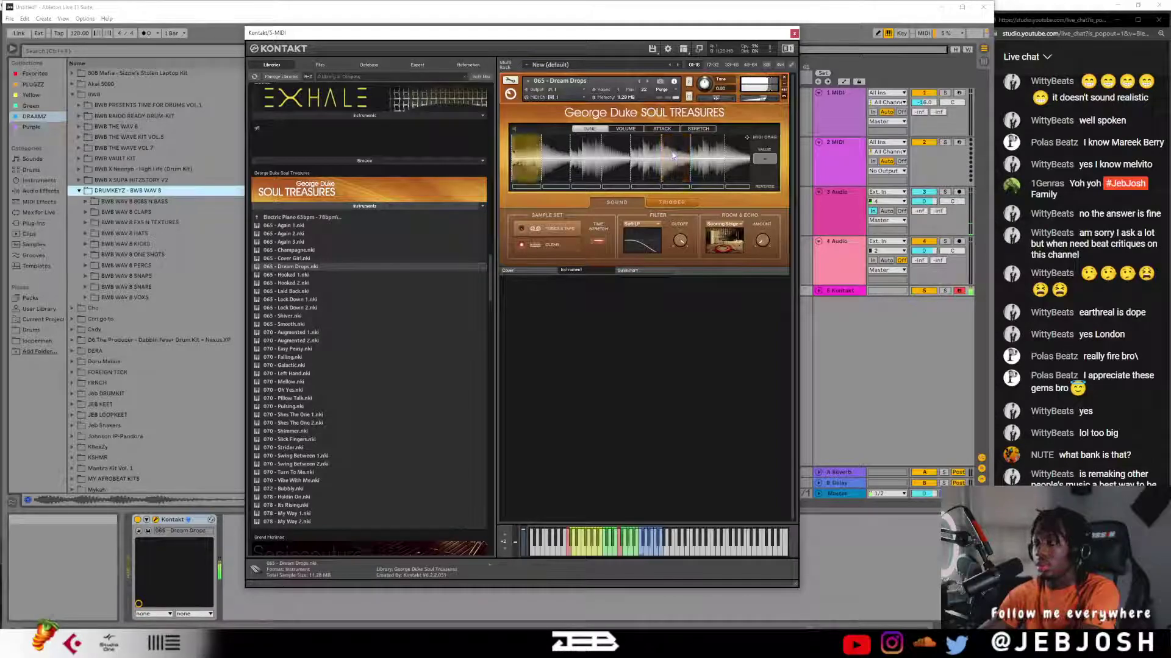
- Audition 065 - Shiver, 070 - Vibe With Me and 070 - Mellow from the same electric piano folder
double_click(392, 316)
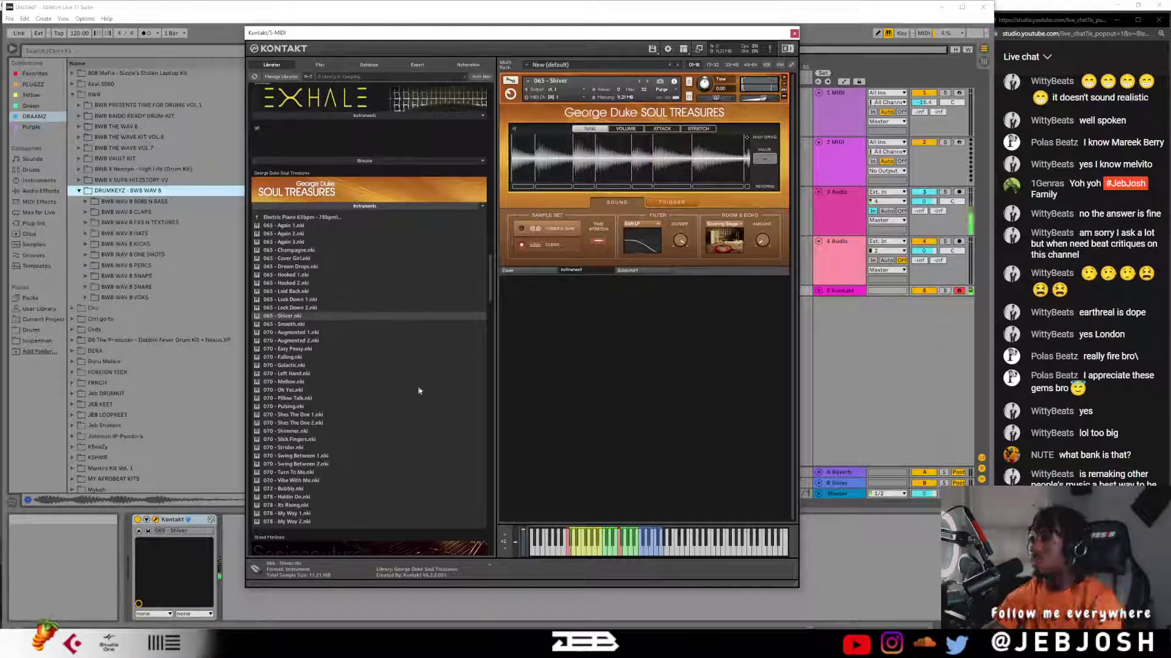
drag(426, 415, 630, 223)
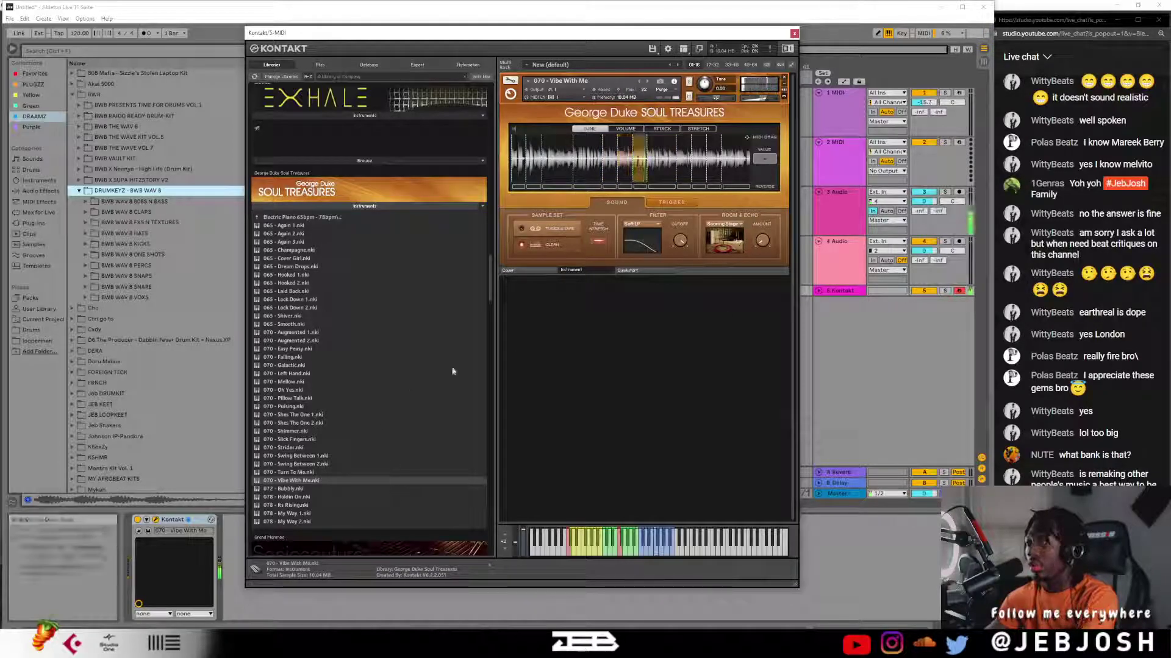
drag(336, 381, 645, 209)
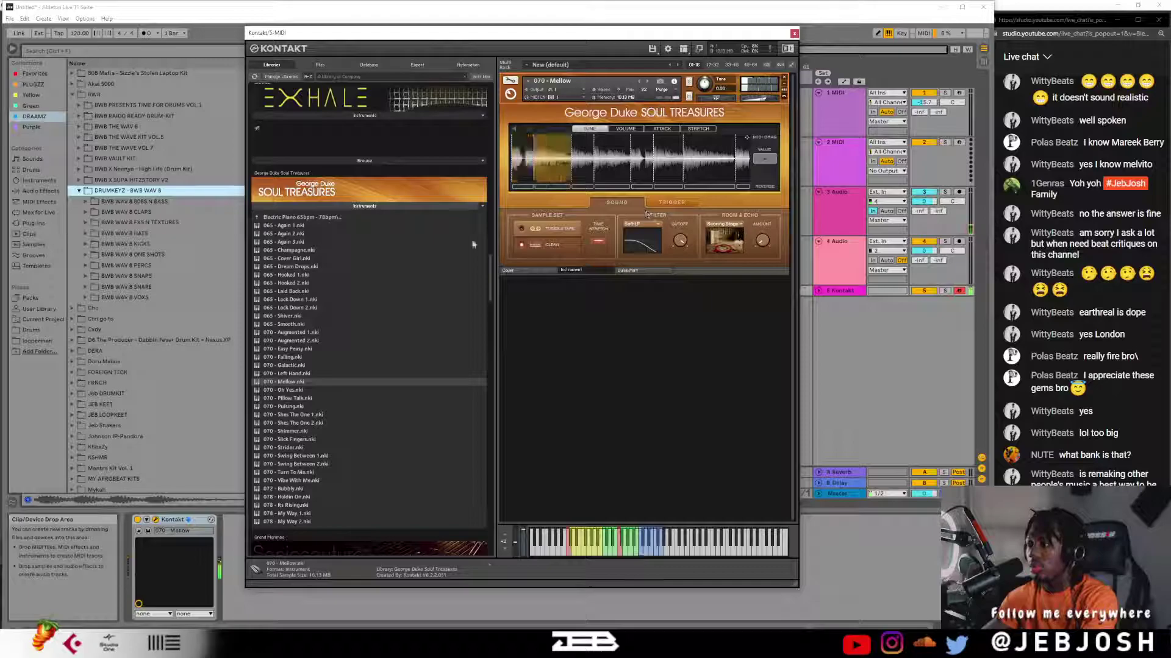
- Load 093 - Jaggy 4 from the Wurlitzer 90bpm - 117bpm folder and collapse the Soul Treasures instrument list
double_click(328, 218)
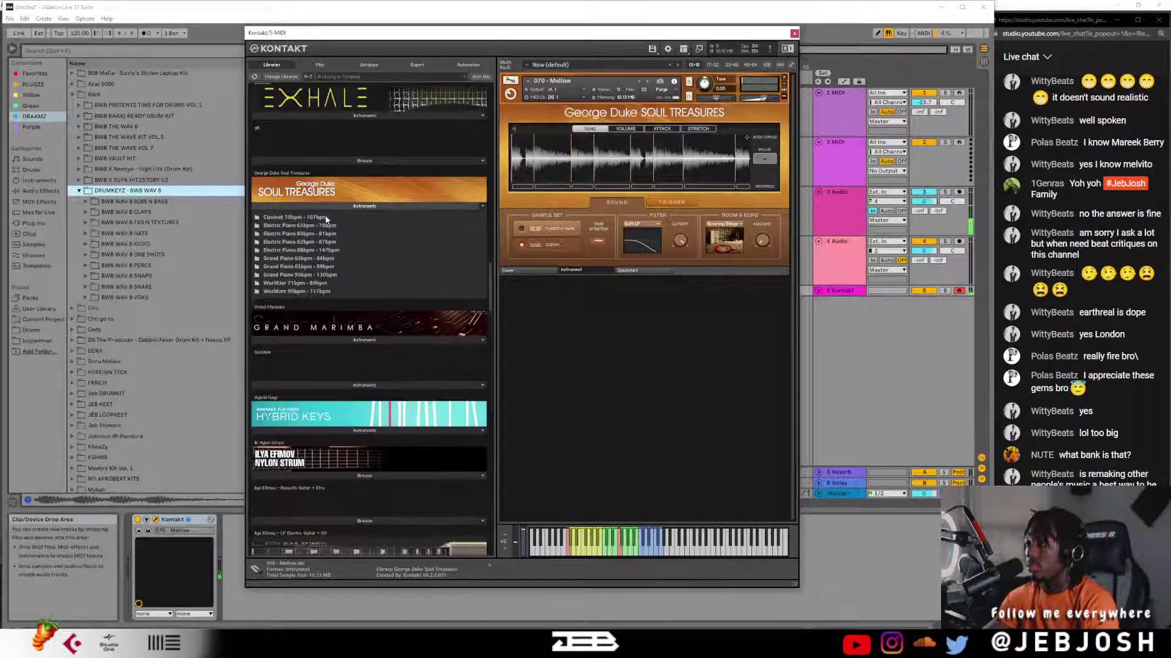
scroll(313, 273, down, 2)
double_click(312, 264)
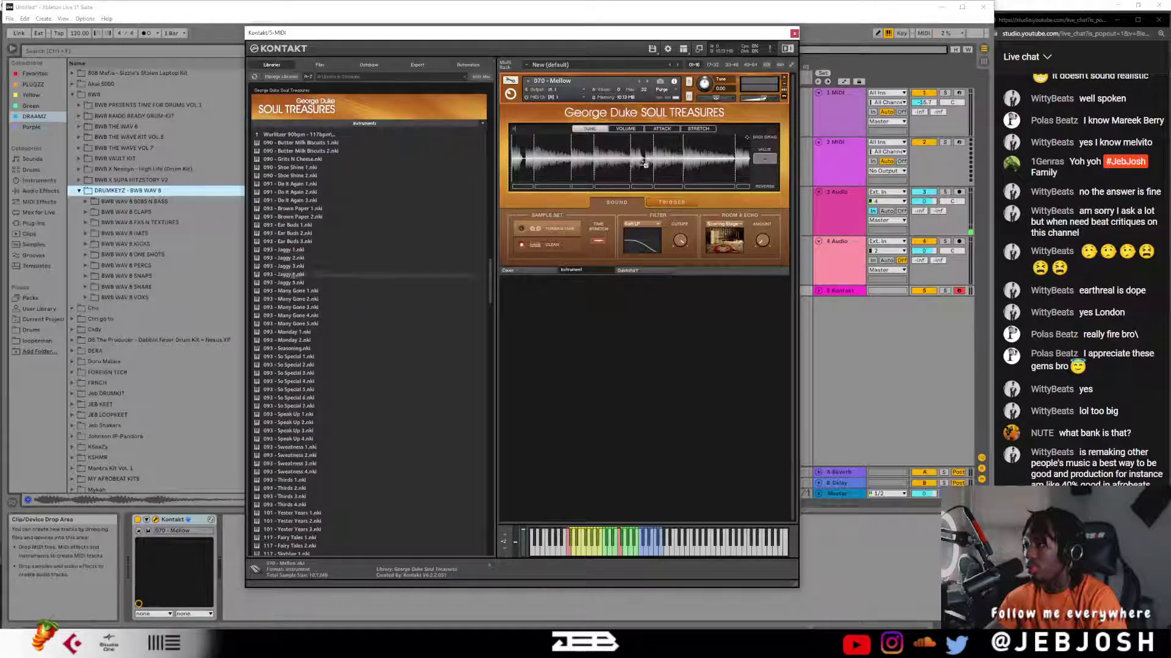
double_click(295, 275)
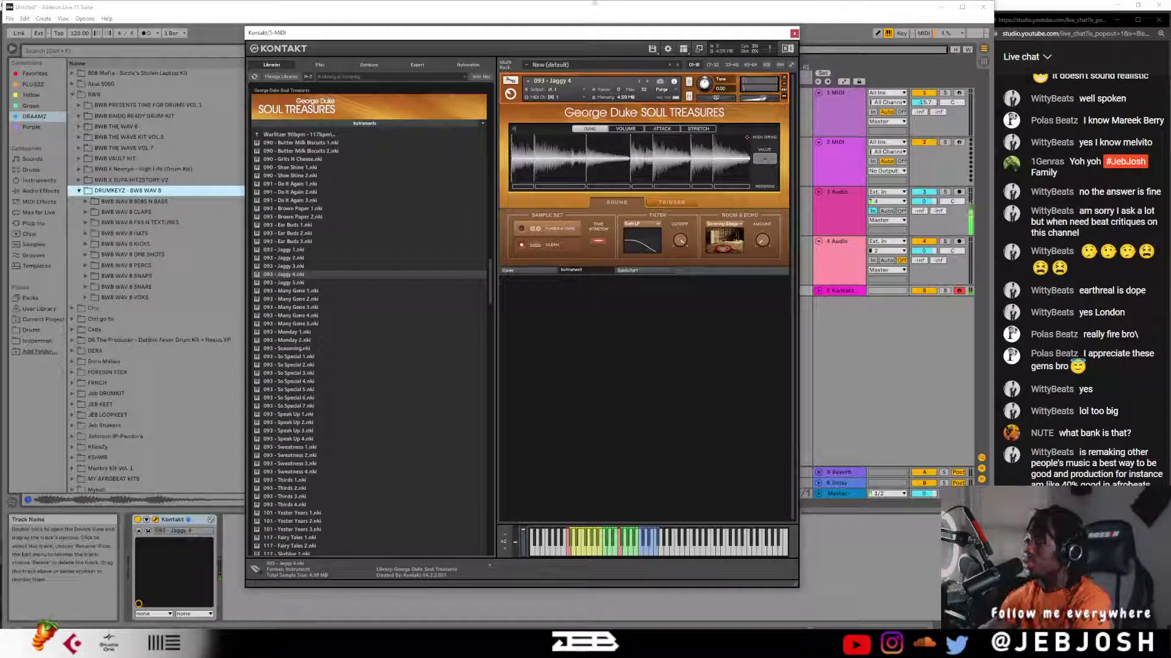
click(299, 135)
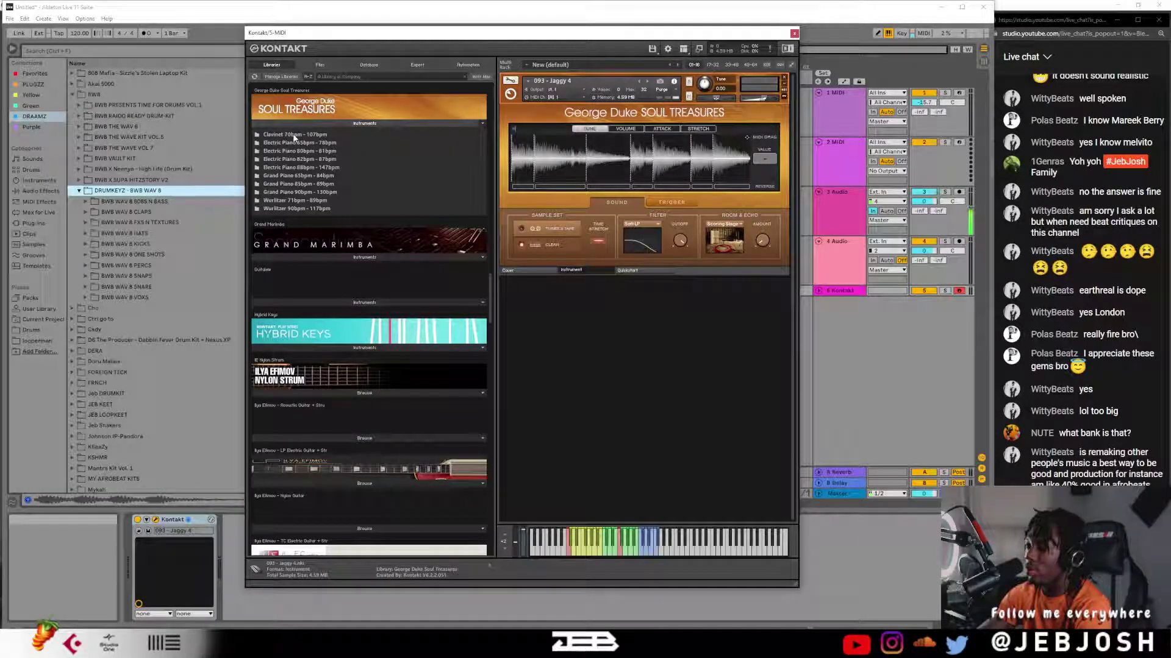
click(338, 126)
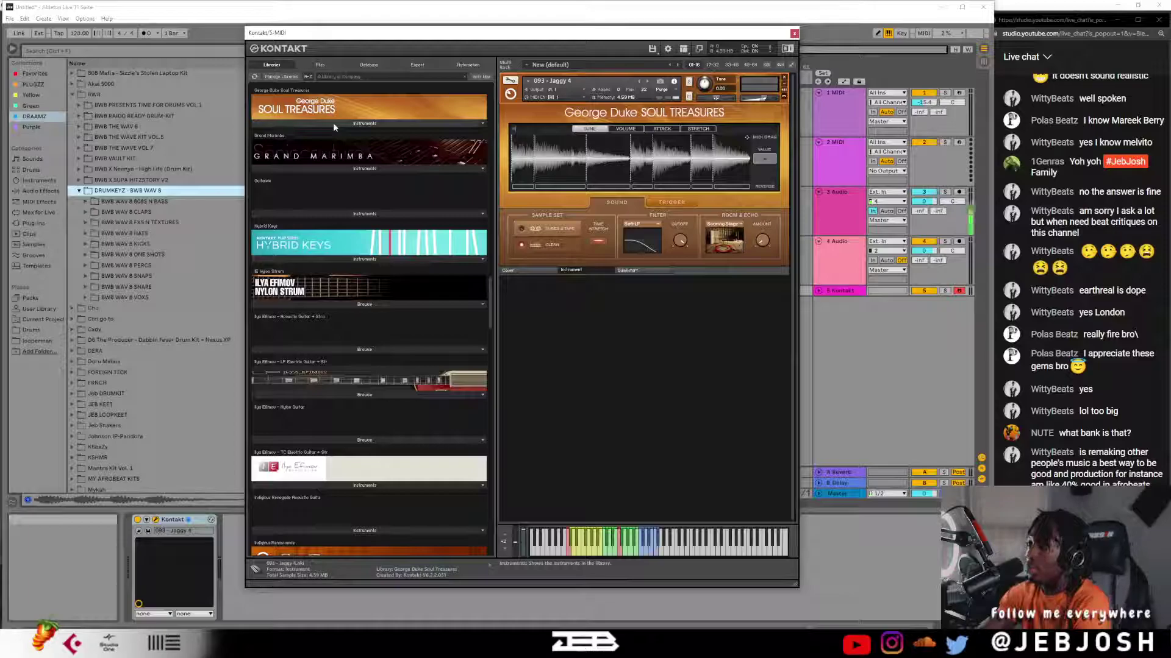
- Show the Grand Marimba library's instruments and load Grand Marimba into the rack
click(335, 169)
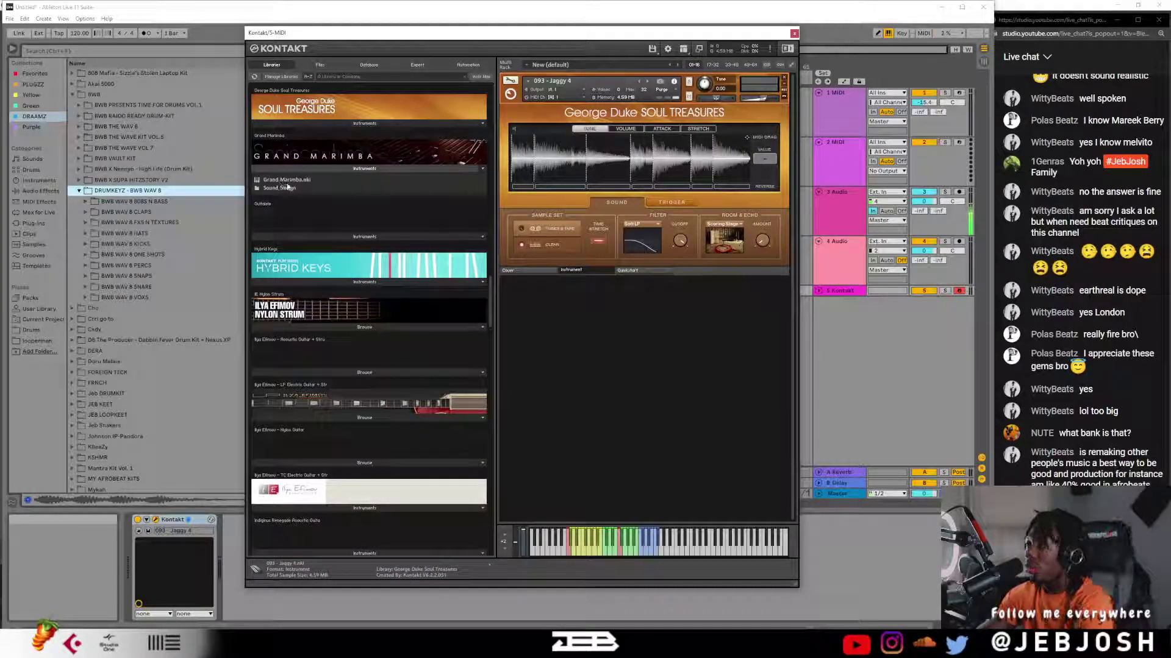
mouse_move(298, 180)
mouse_down()
mouse_move(348, 171)
mouse_move(291, 183)
mouse_up()
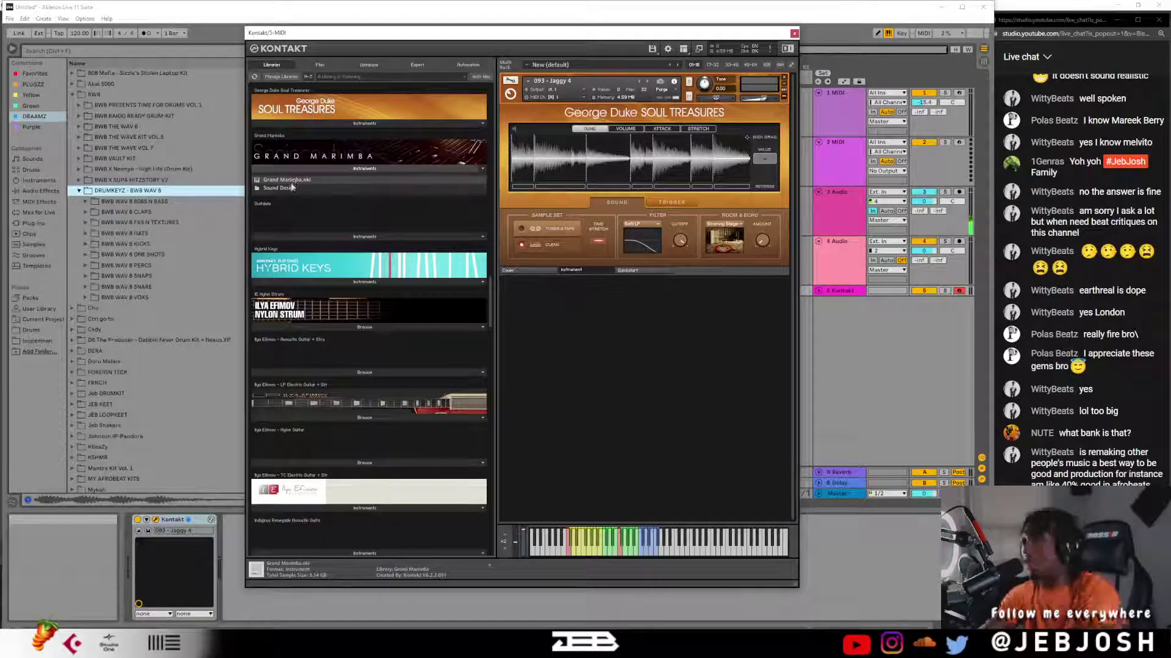
drag(308, 186, 570, 191)
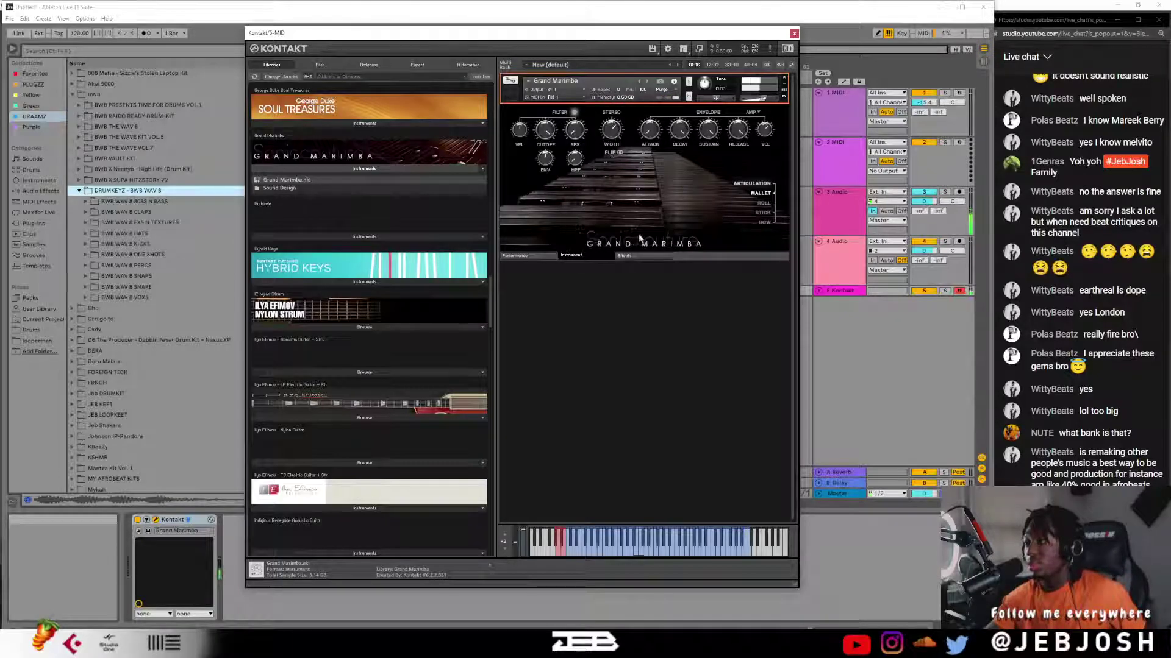
- Audition the marimba's Stick, Roll and Mallet articulations, ending on Stick
click(767, 213)
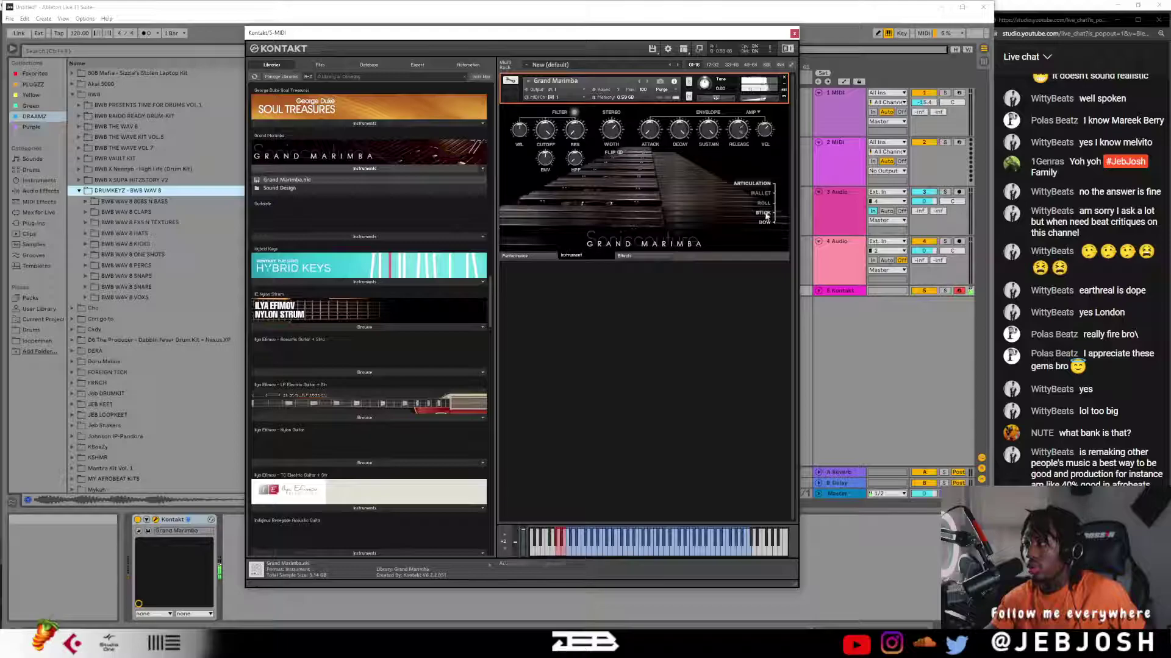
click(765, 203)
click(765, 195)
click(766, 207)
click(766, 213)
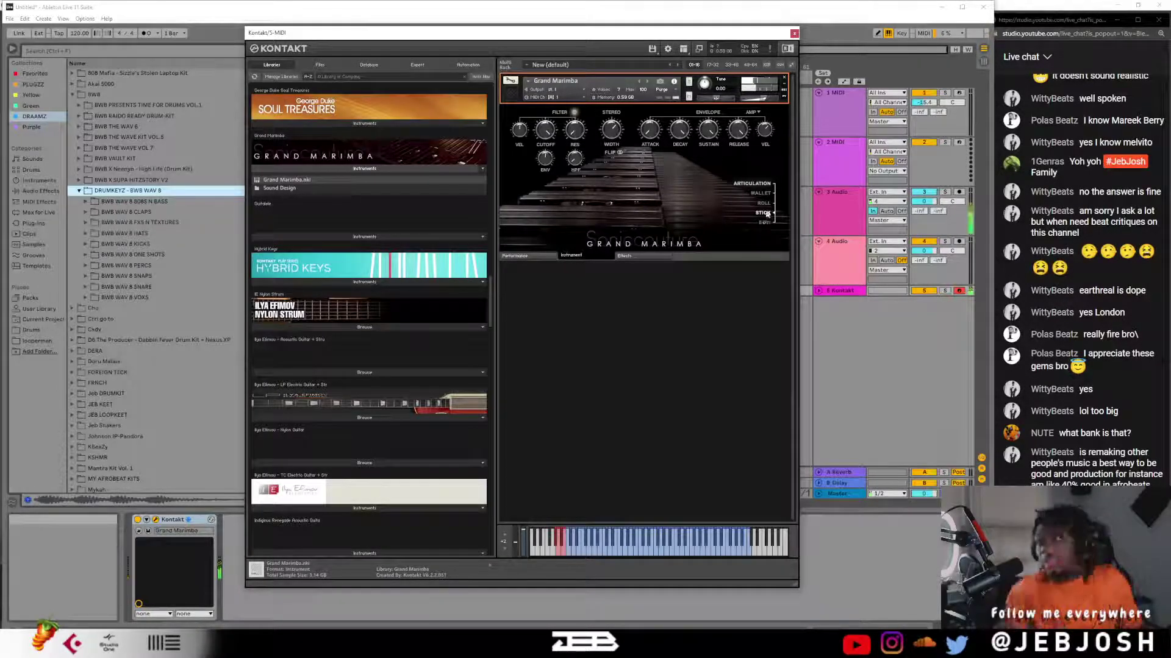
- Load Dirty Tremolo Pad and Geiger Bass - Mod Wheel from the marimba's Sound Design folder, replacing the loaded instrument each time
click(290, 190)
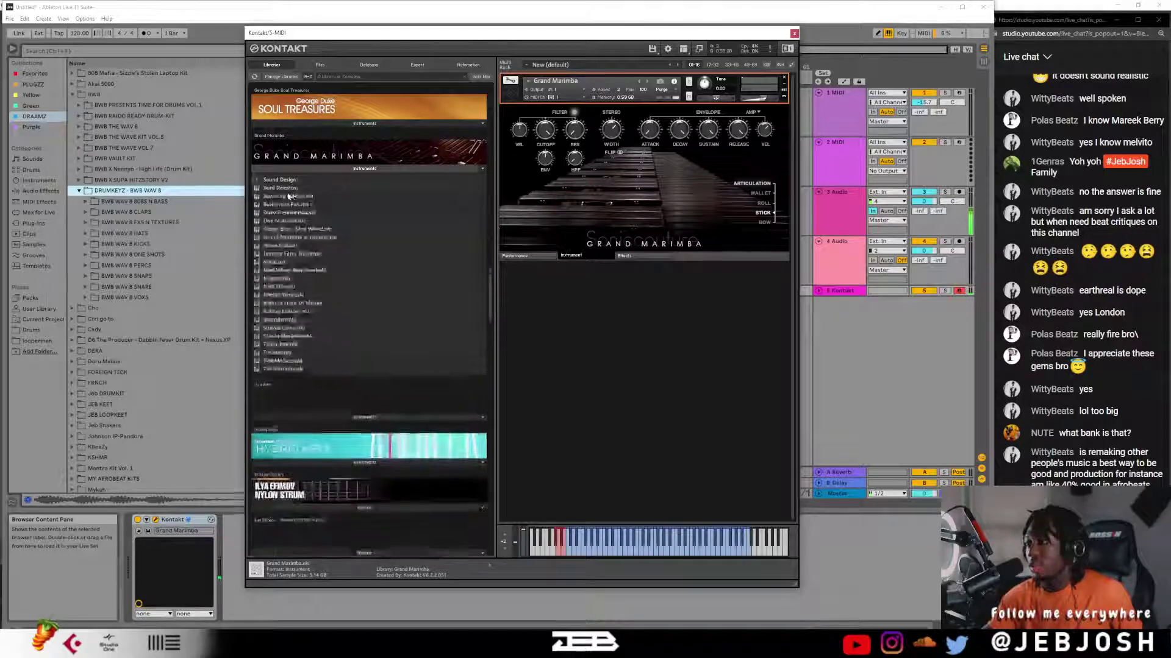
double_click(289, 212)
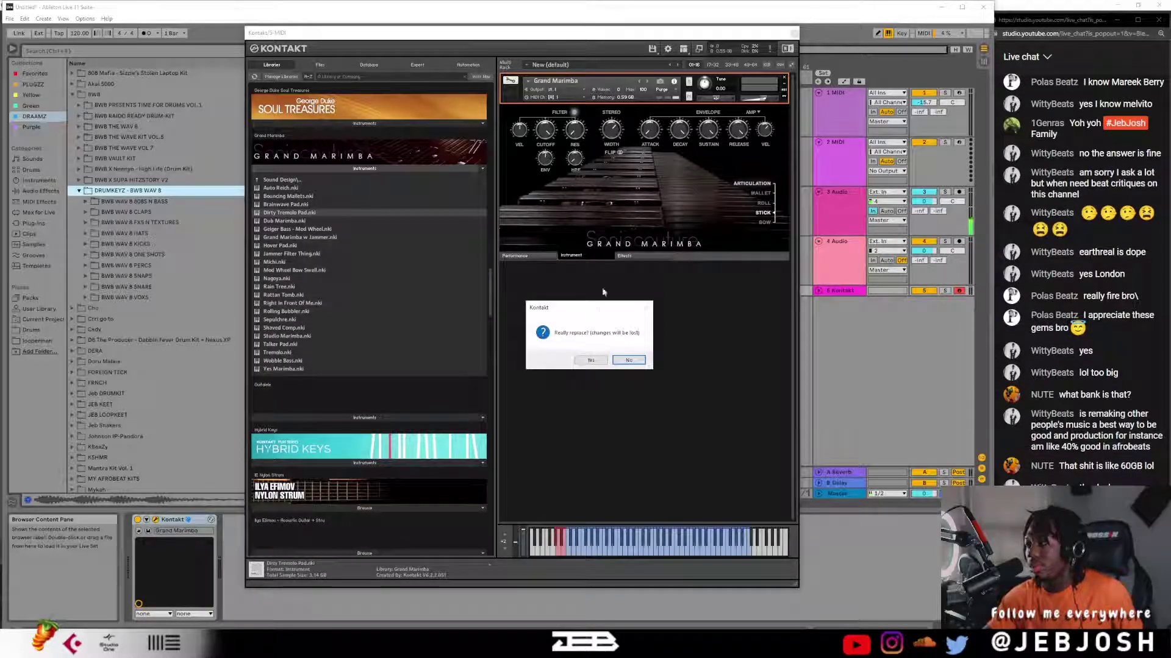
click(590, 360)
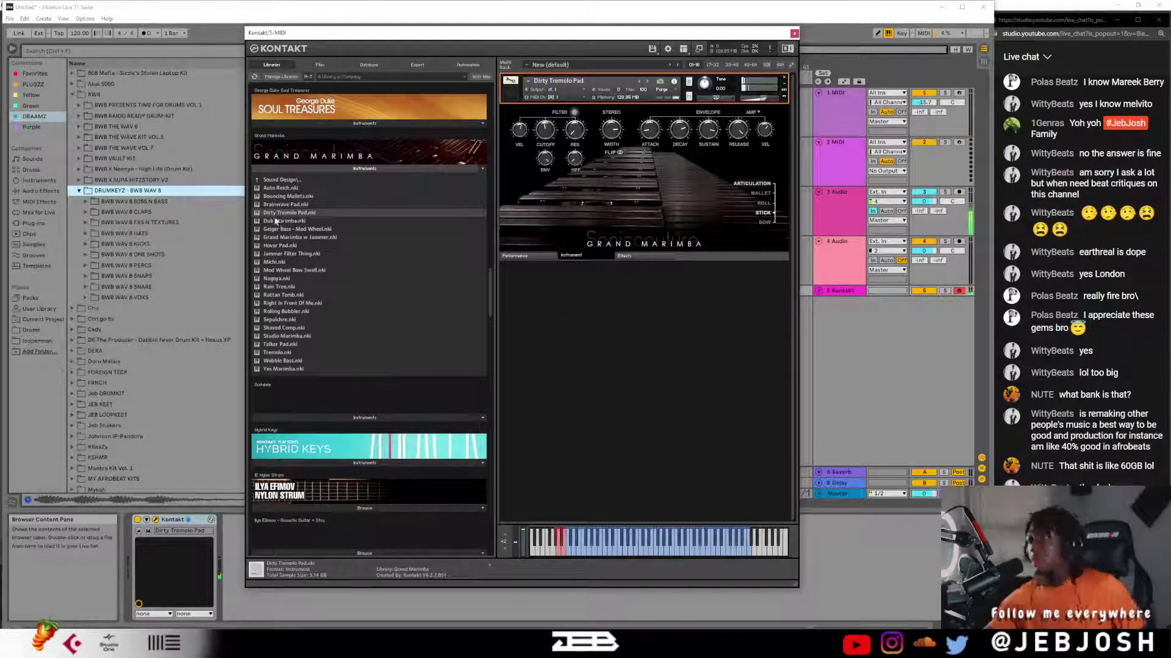
double_click(308, 230)
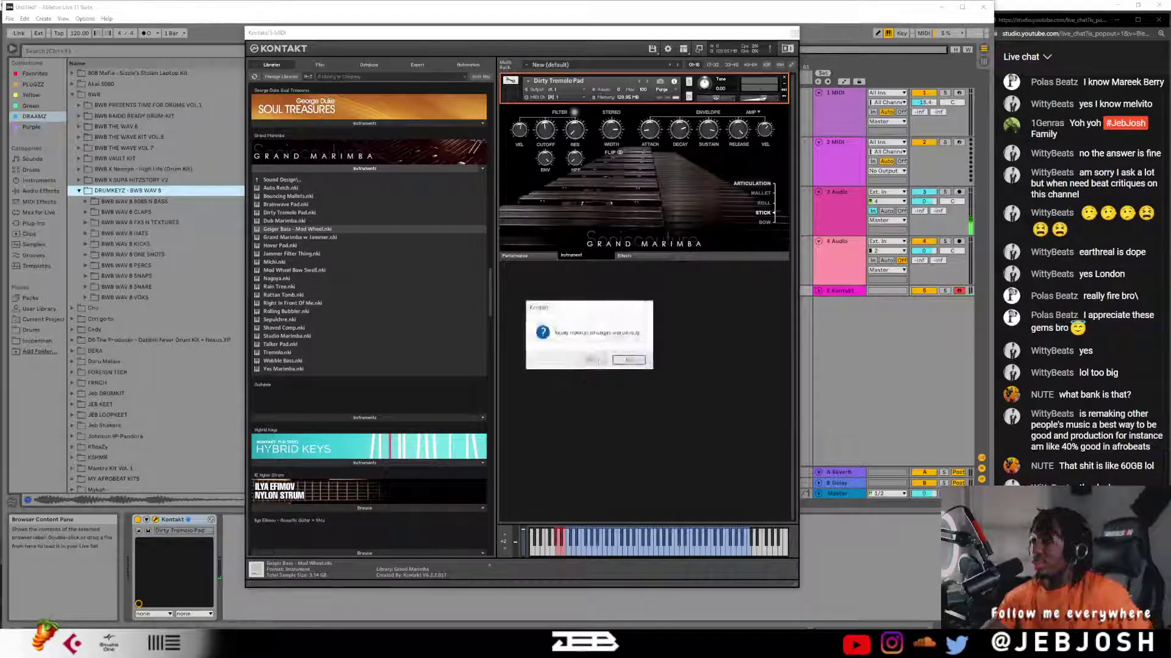
click(590, 360)
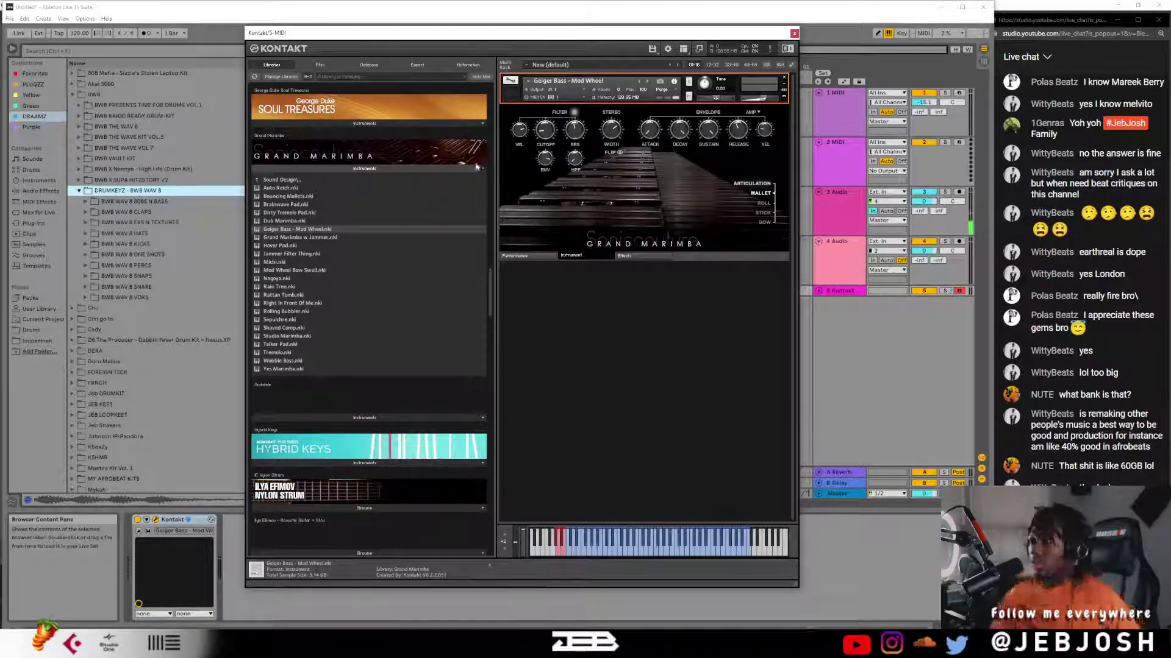
- Audition the Rain Tree and Right In Front Of Me patches and leave the Sound Design folder
click(466, 287)
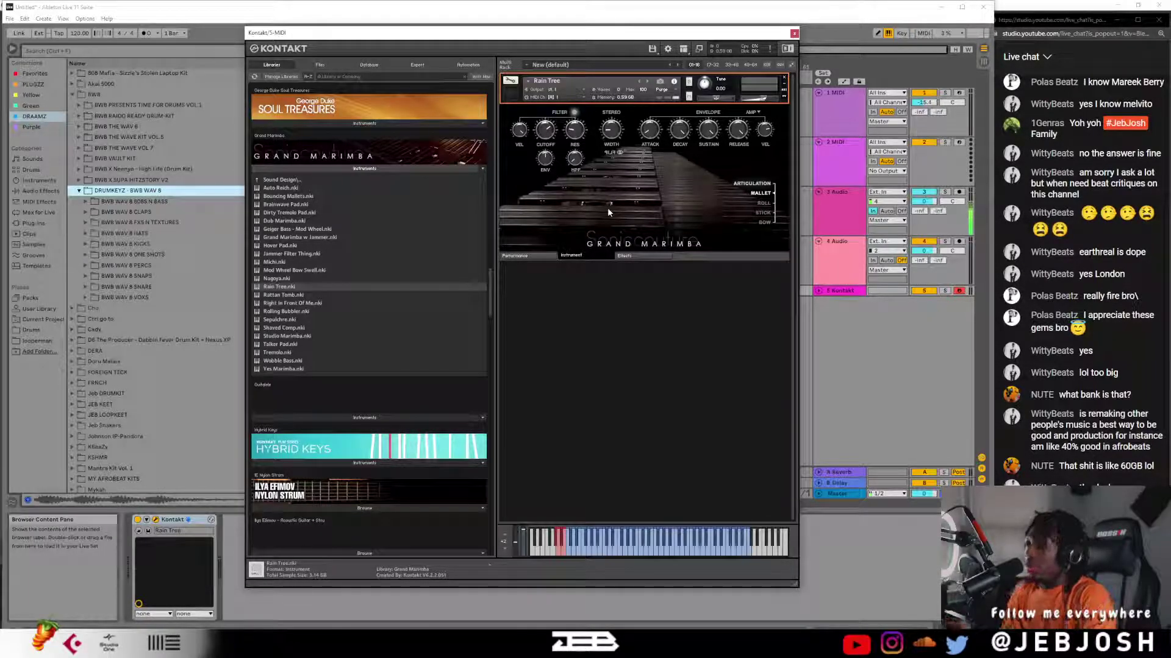
double_click(323, 302)
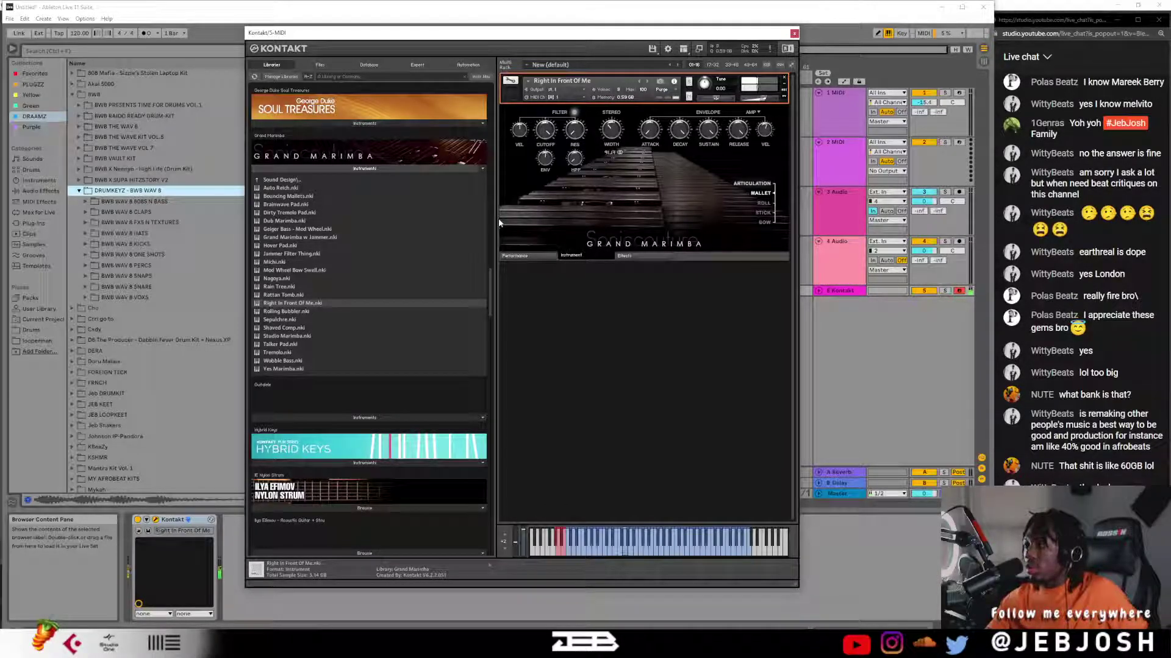
scroll(294, 247, up, 1)
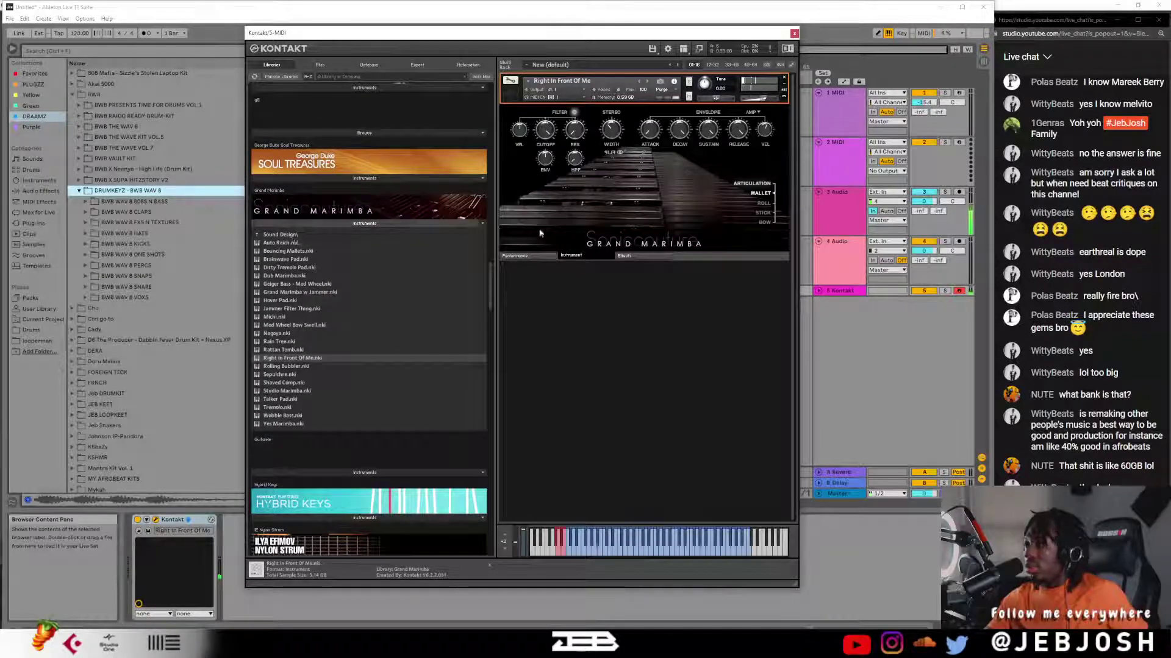
click(282, 234)
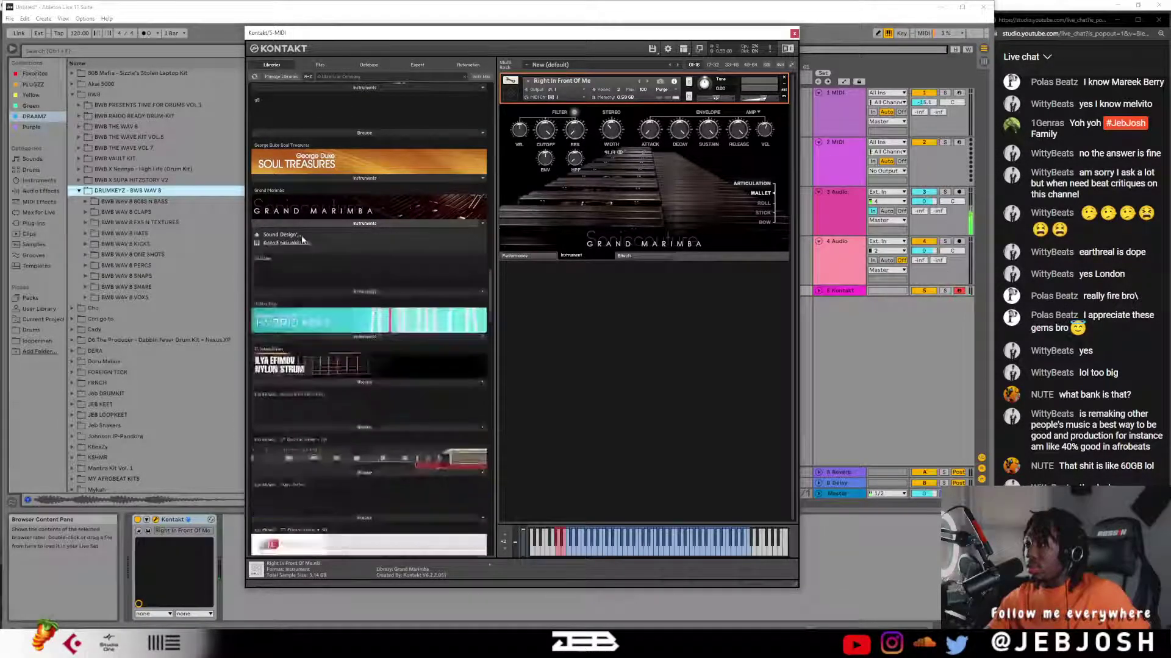
- Load 8Dio Guitalele - Hard Dynamics from the Guitalele library and open its strummer page
click(324, 292)
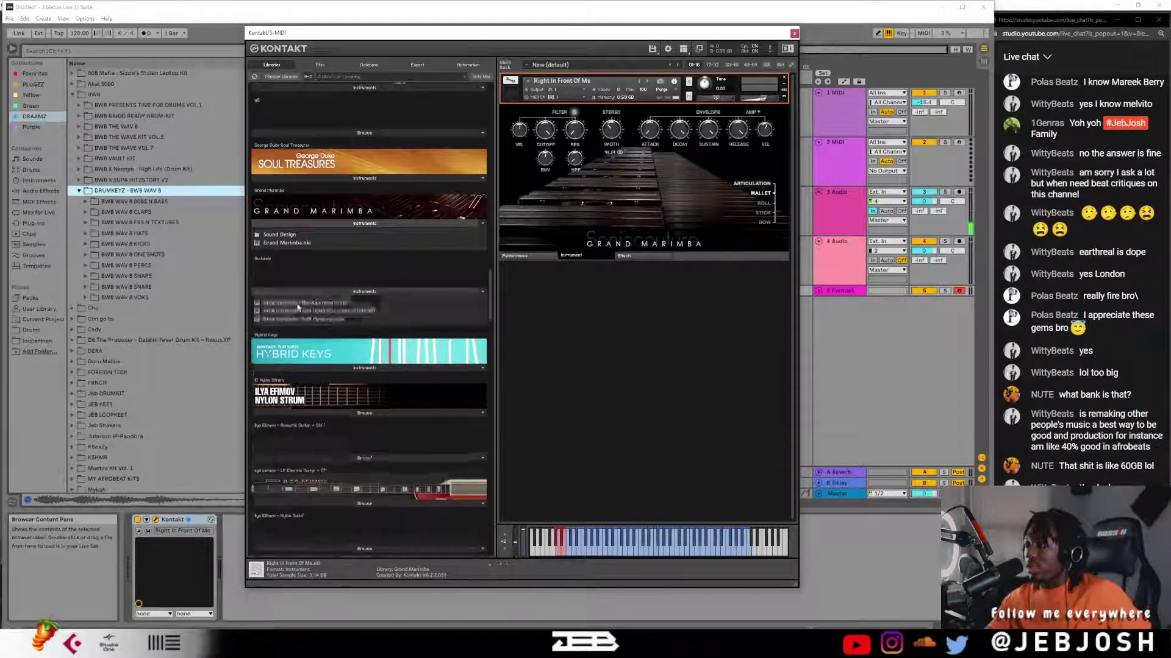
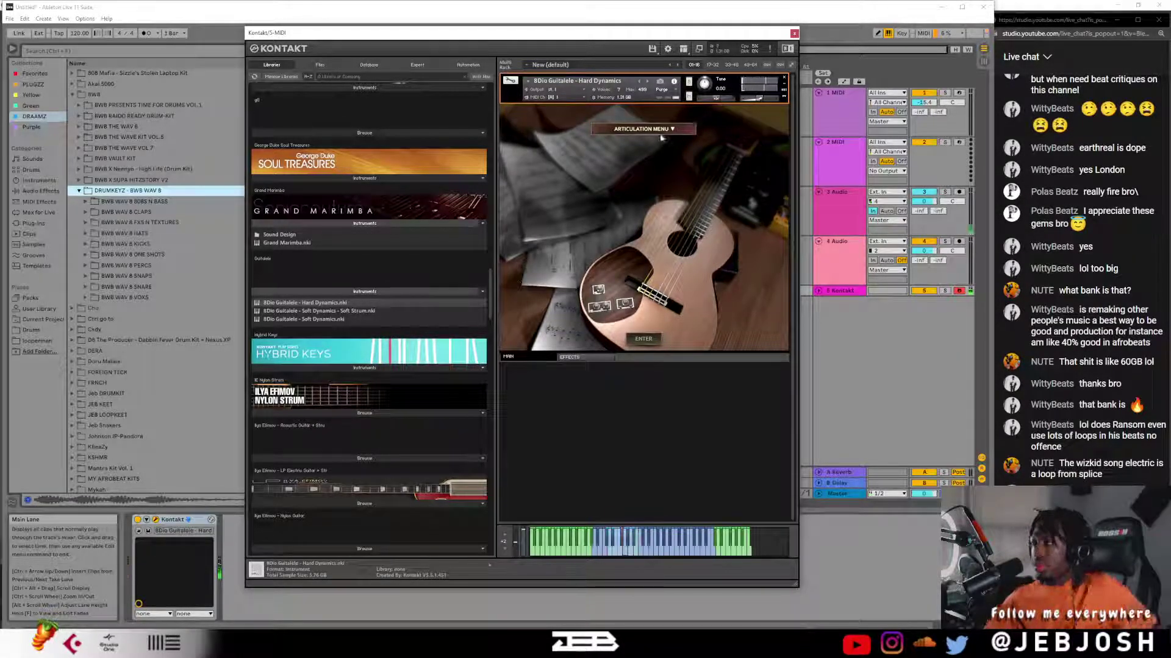
scroll(383, 335, down, 3)
scroll(378, 330, down, 5)
scroll(314, 320, up, 4)
scroll(314, 320, down, 2)
scroll(449, 305, up, 4)
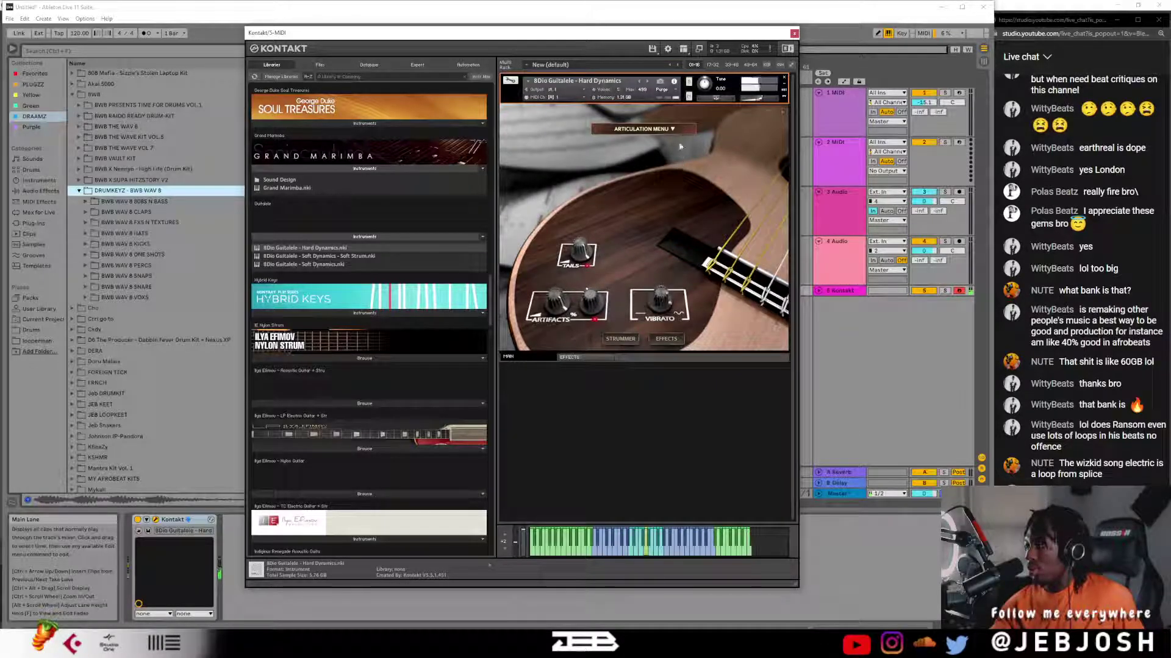
click(622, 341)
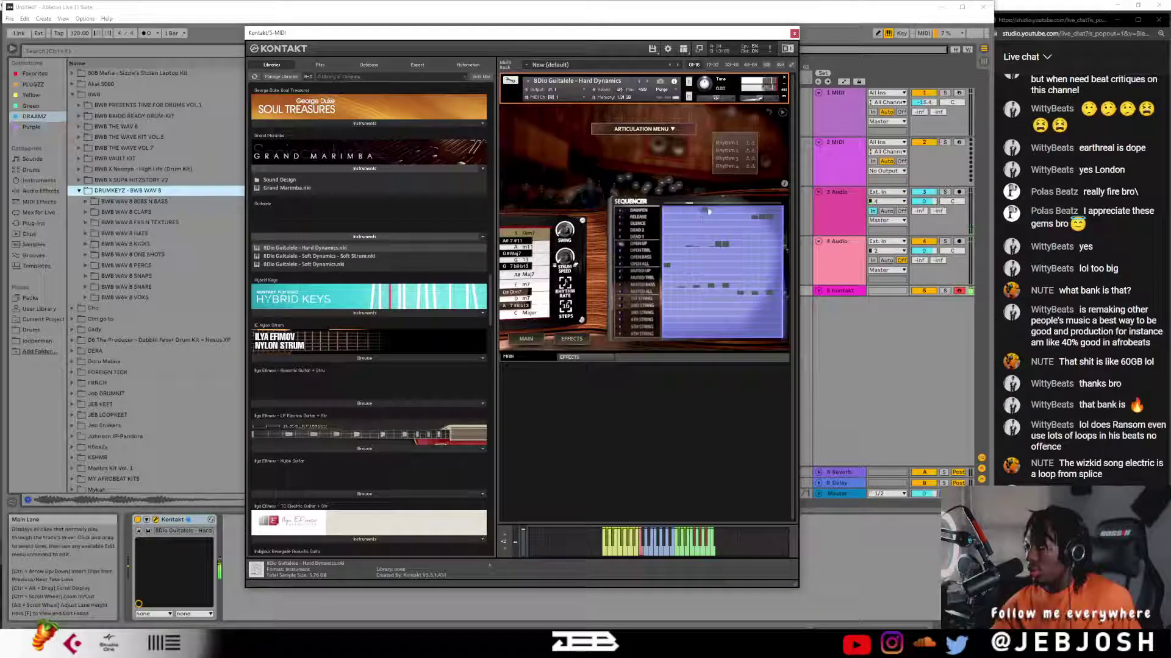
- Replace the guitalele instrument with Hybrid Keys.nki and choose its Gentle EP preset from the electrics
click(327, 310)
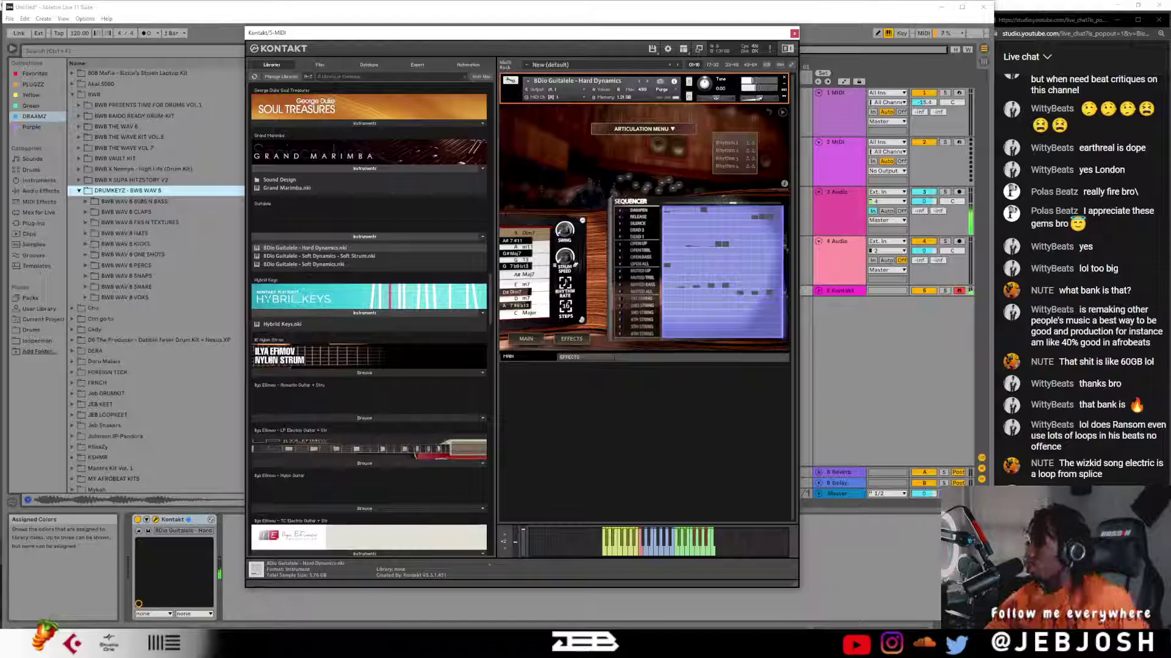
double_click(283, 324)
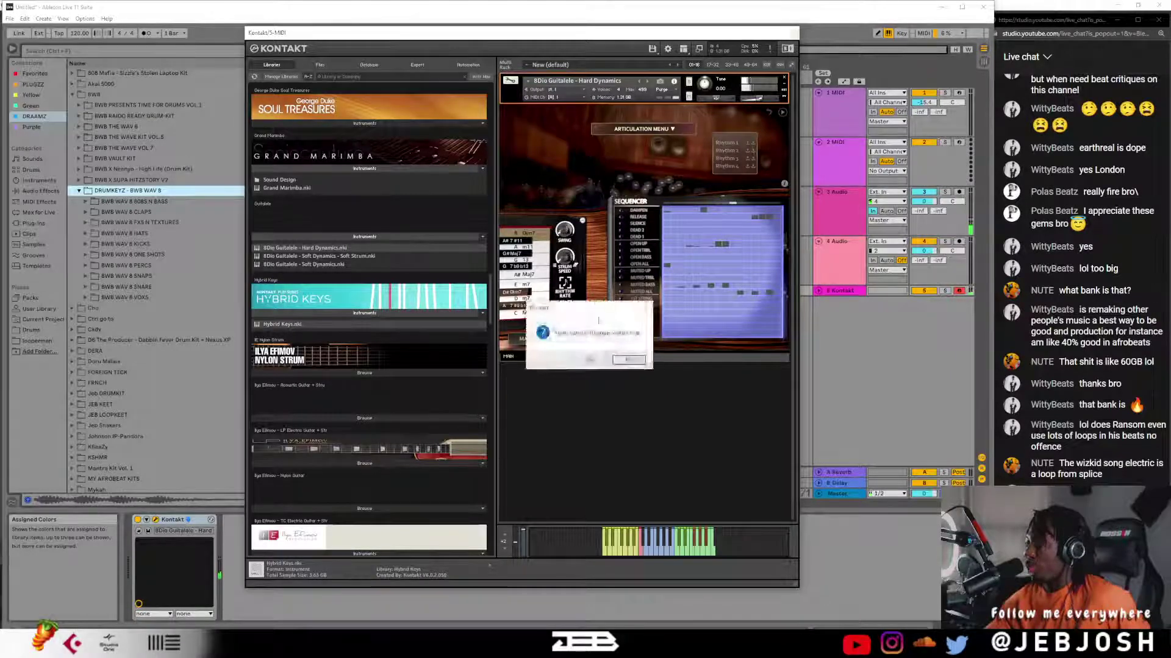
click(589, 361)
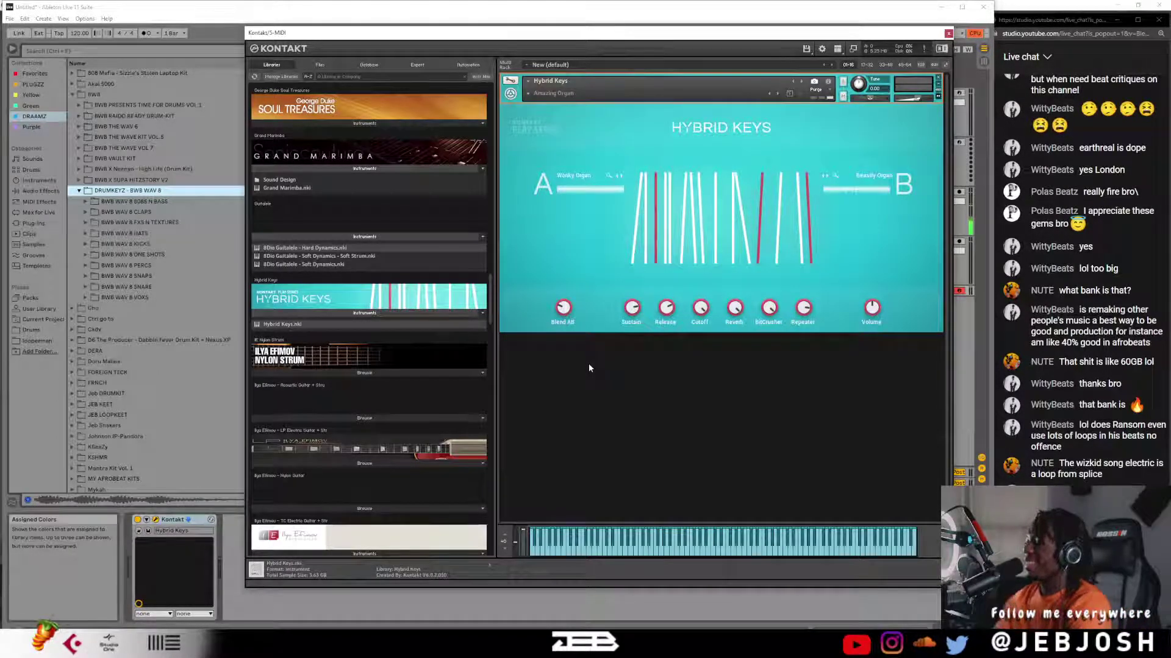
click(529, 95)
mouse_move(542, 109)
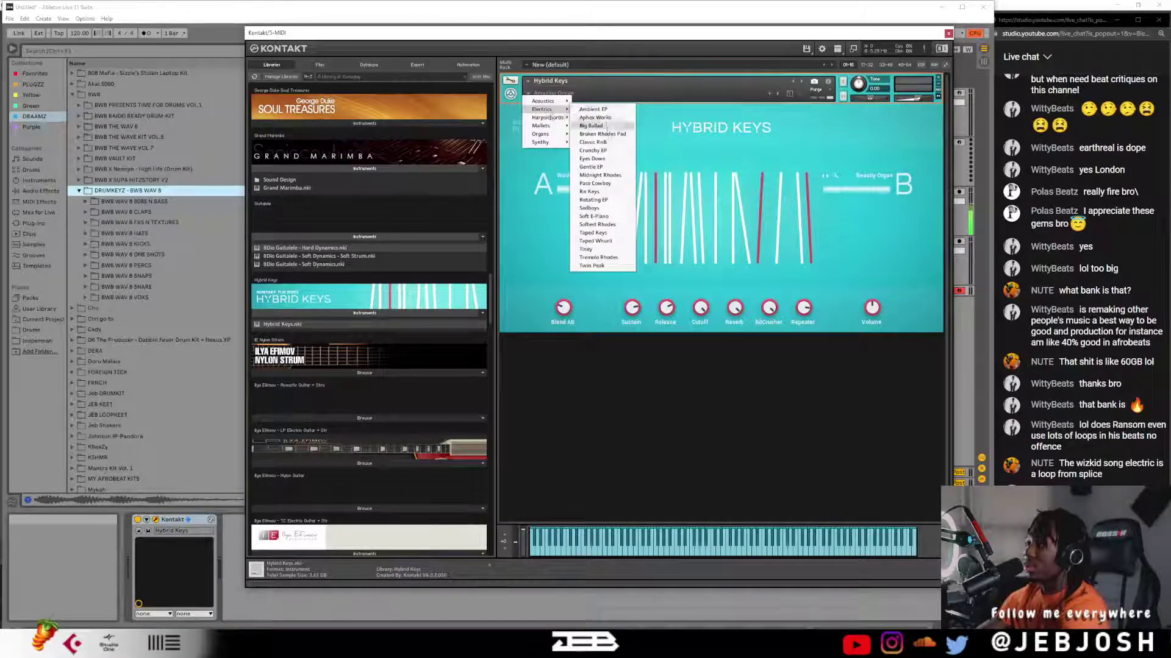
click(602, 167)
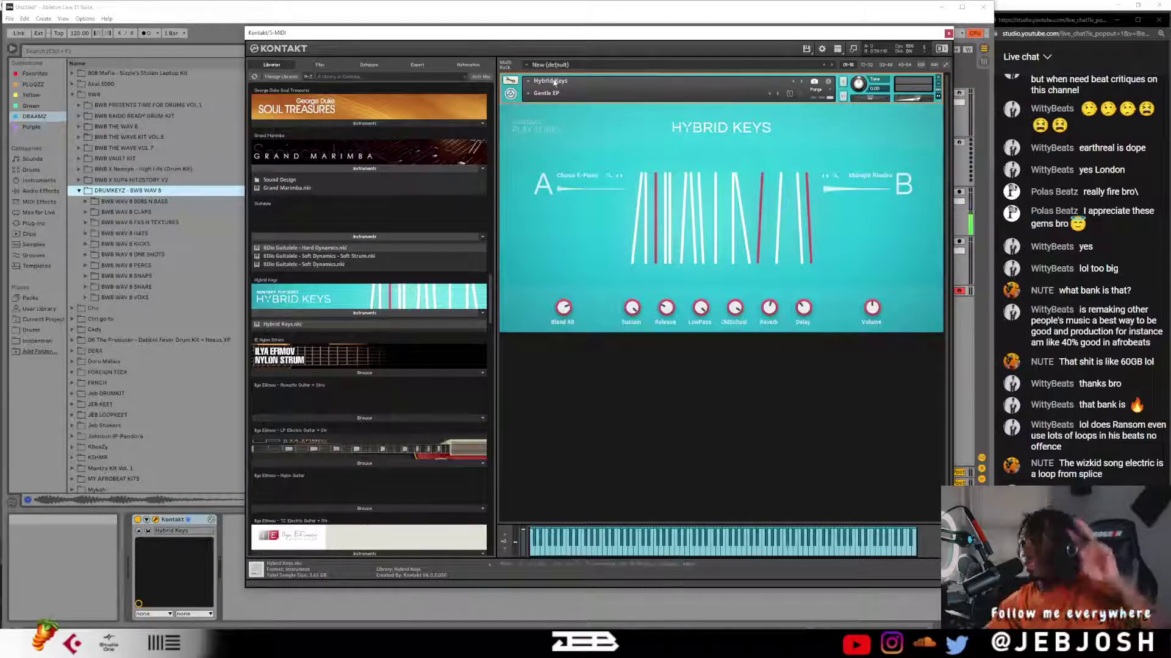
- Try the Amazing Organ preset and the acoustic Chemtrails preset in Hybrid Keys
click(528, 92)
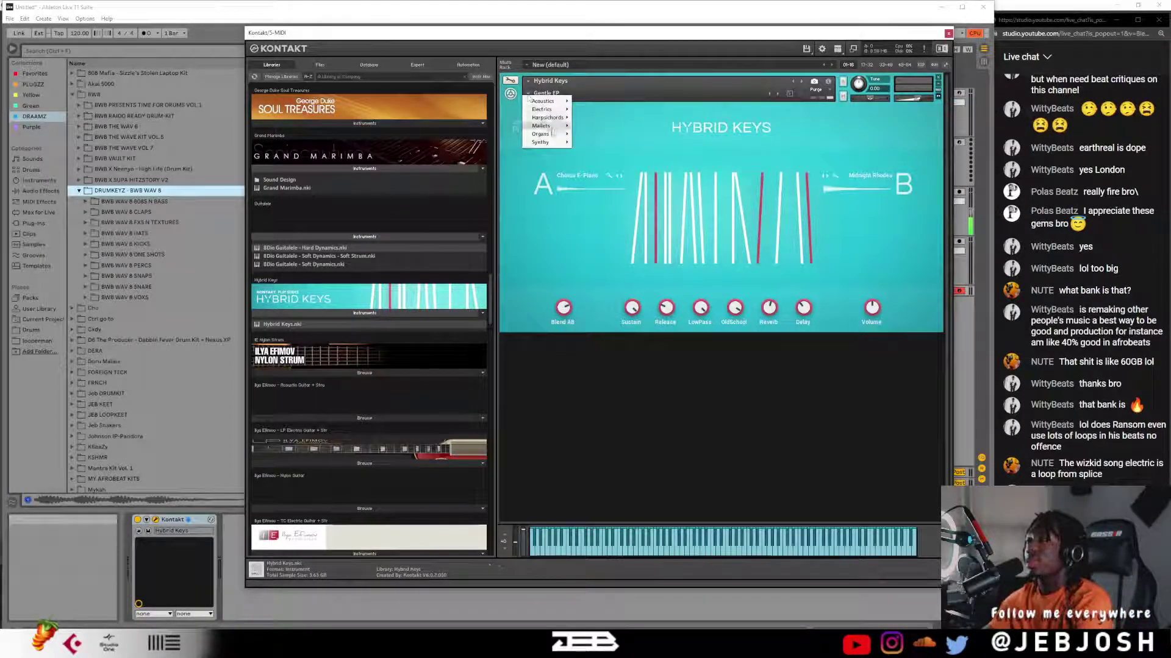
mouse_move(548, 133)
click(605, 137)
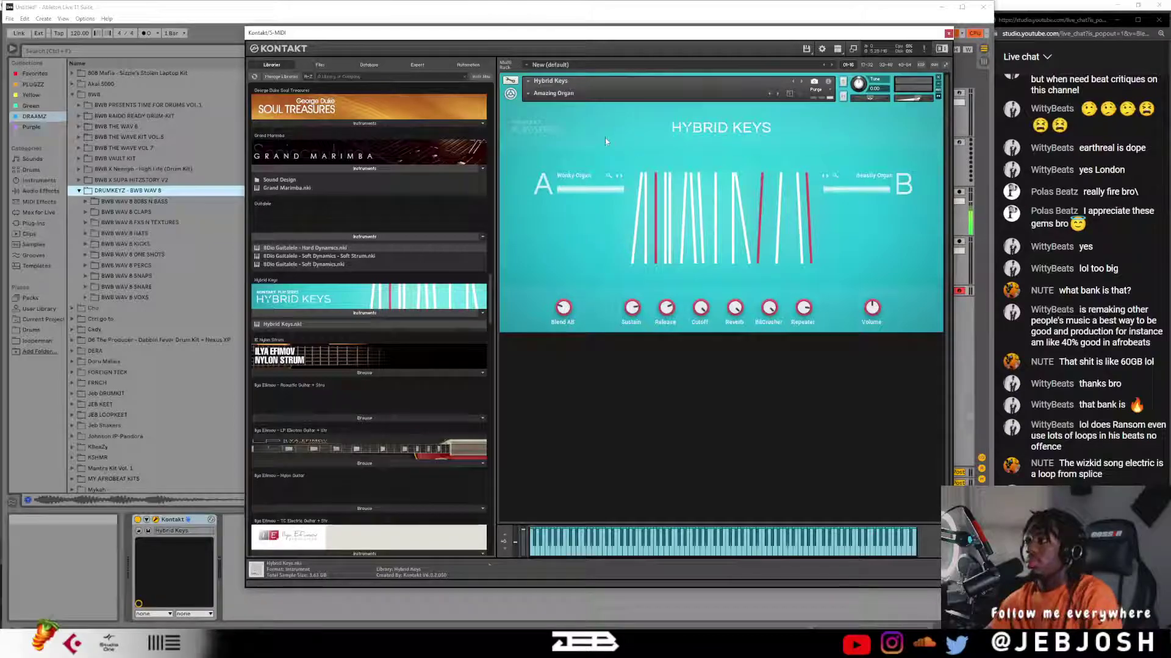
click(528, 97)
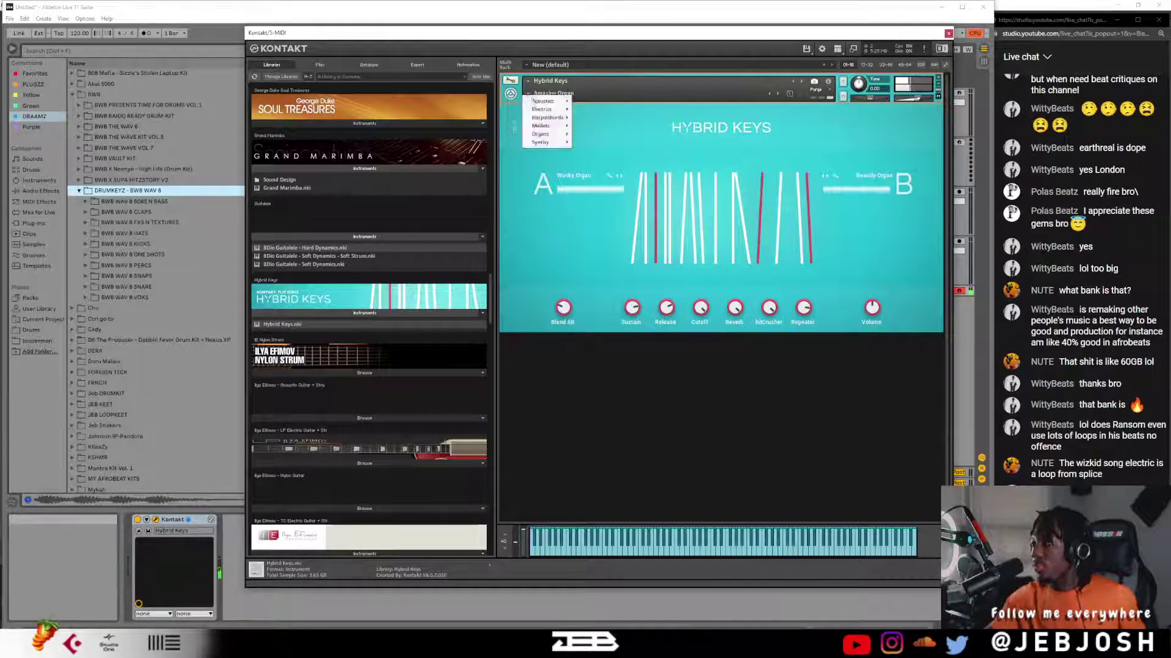
mouse_move(551, 102)
click(603, 134)
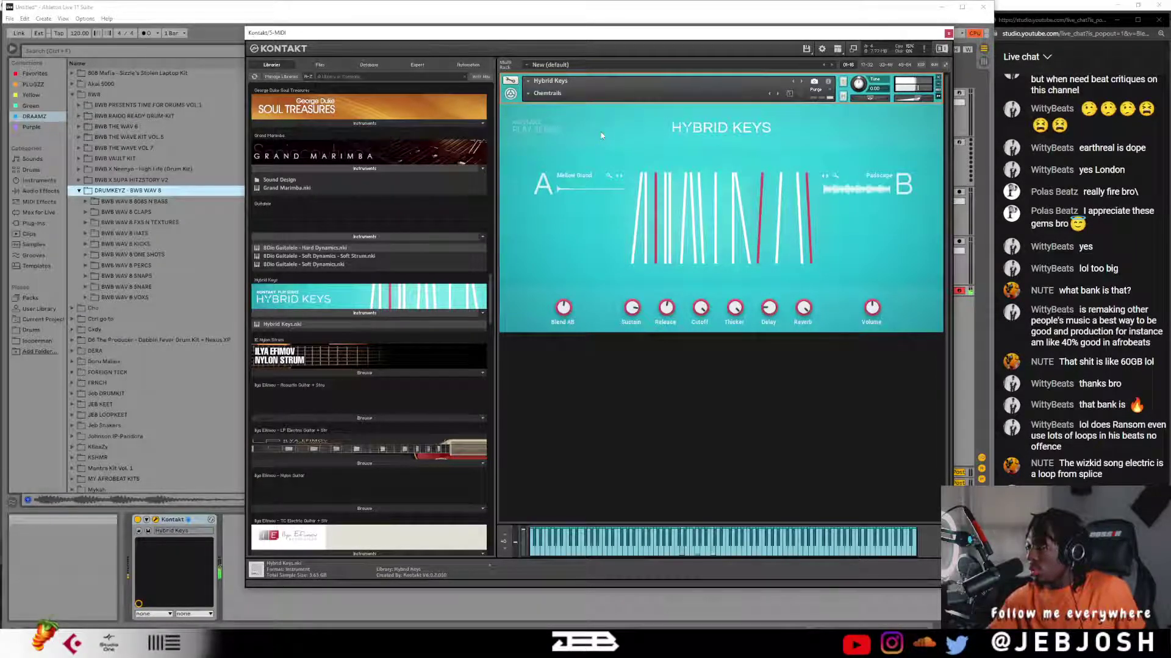
- Switch Hybrid Keys to the Snapped Marimba preset from the mallets
scroll(341, 329, down, 2)
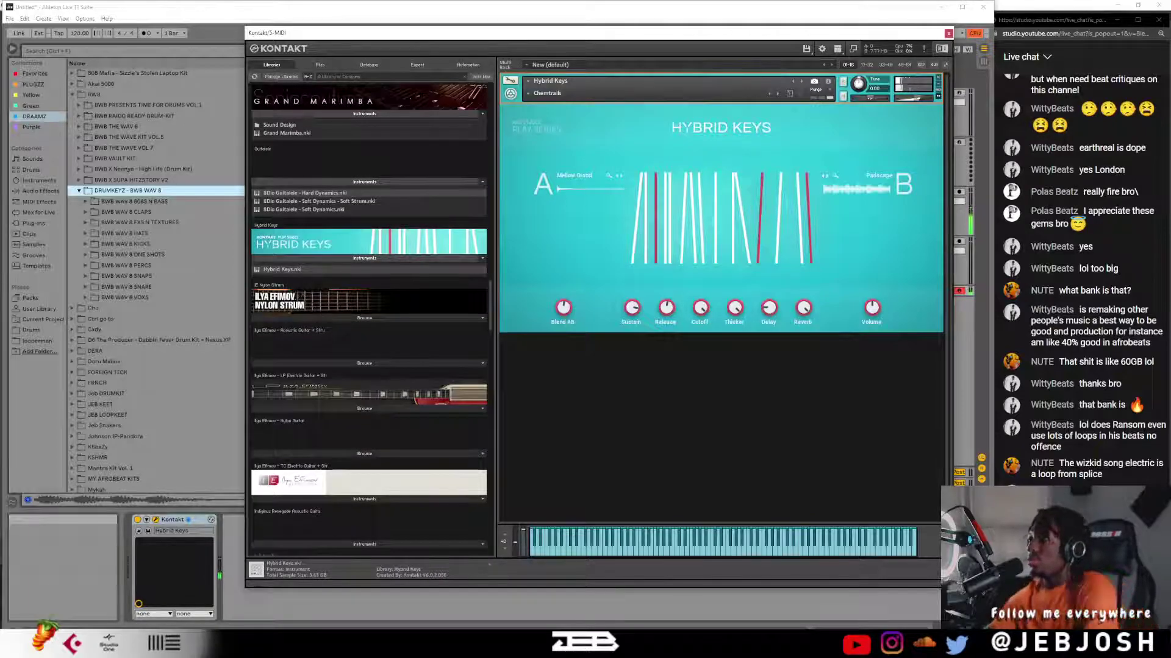
click(528, 93)
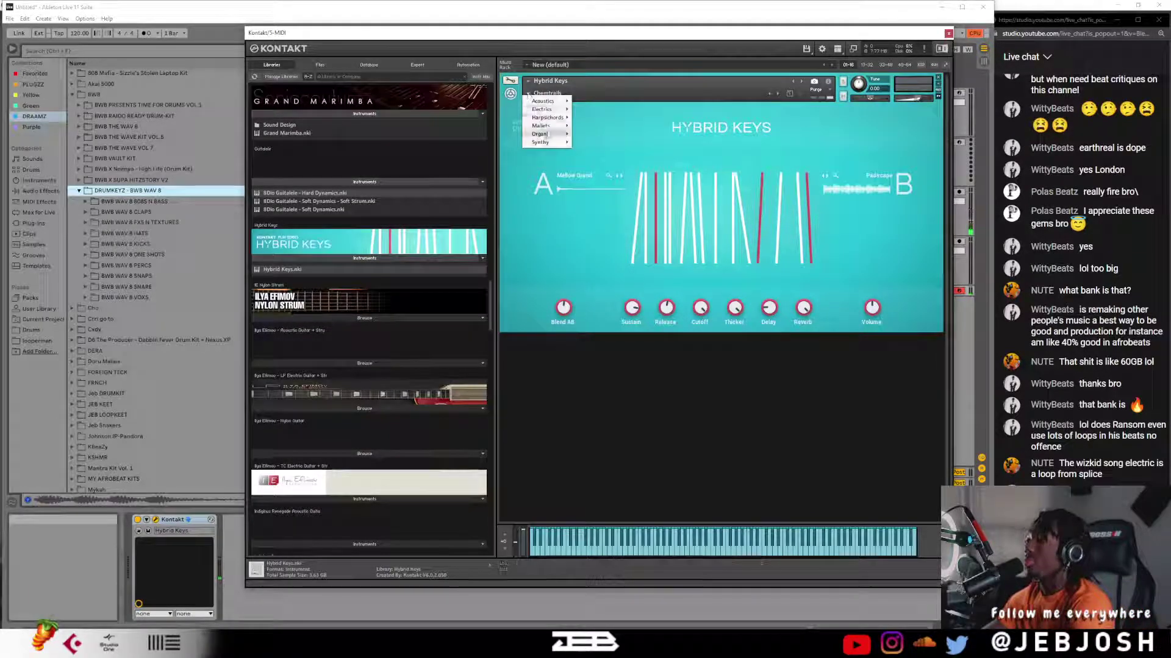
mouse_move(542, 126)
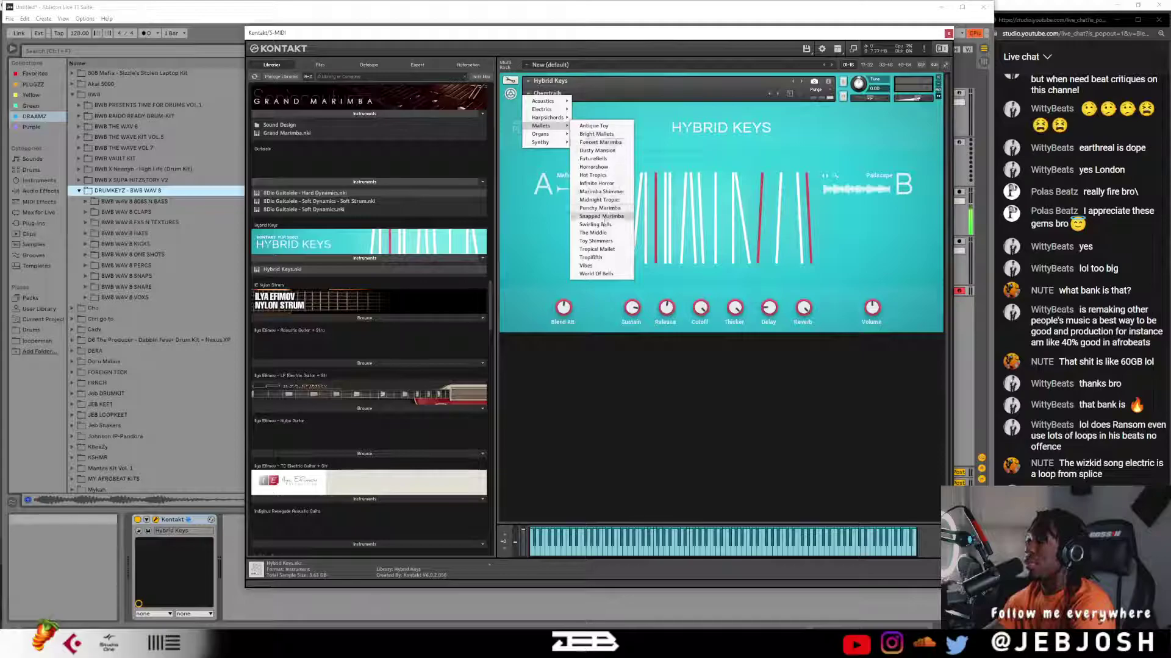
click(603, 218)
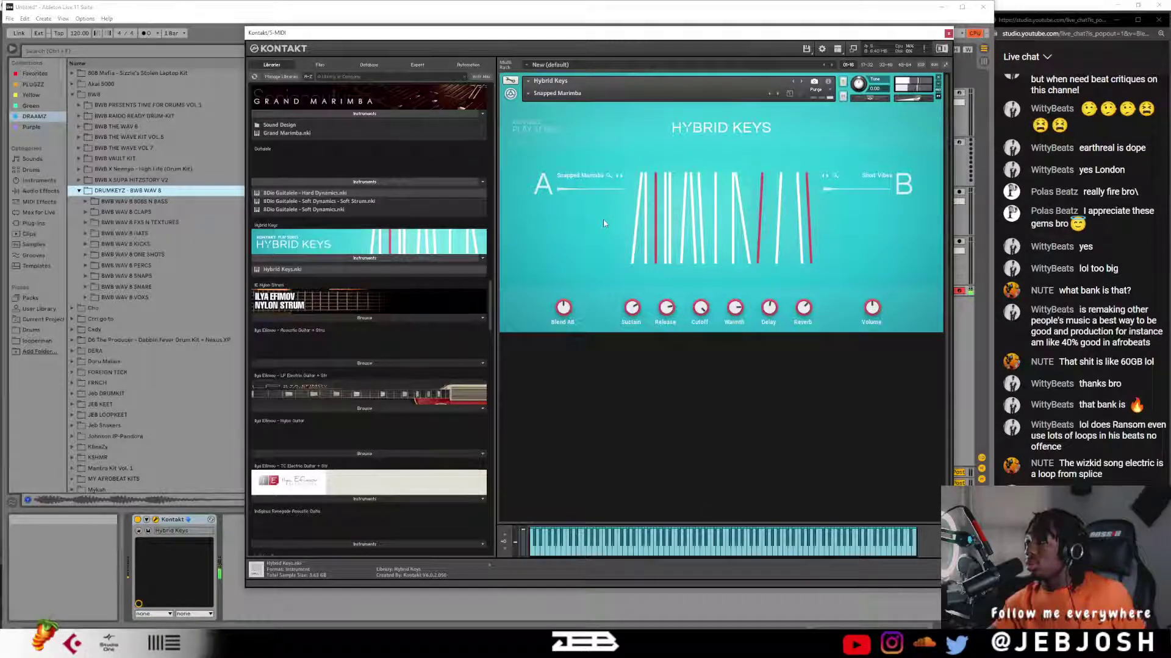
- Replace Hybrid Keys with Ilya Efimov Nylon Guitar Strum 1.52 and open its NG Pattern page
click(329, 318)
drag(309, 332, 586, 258)
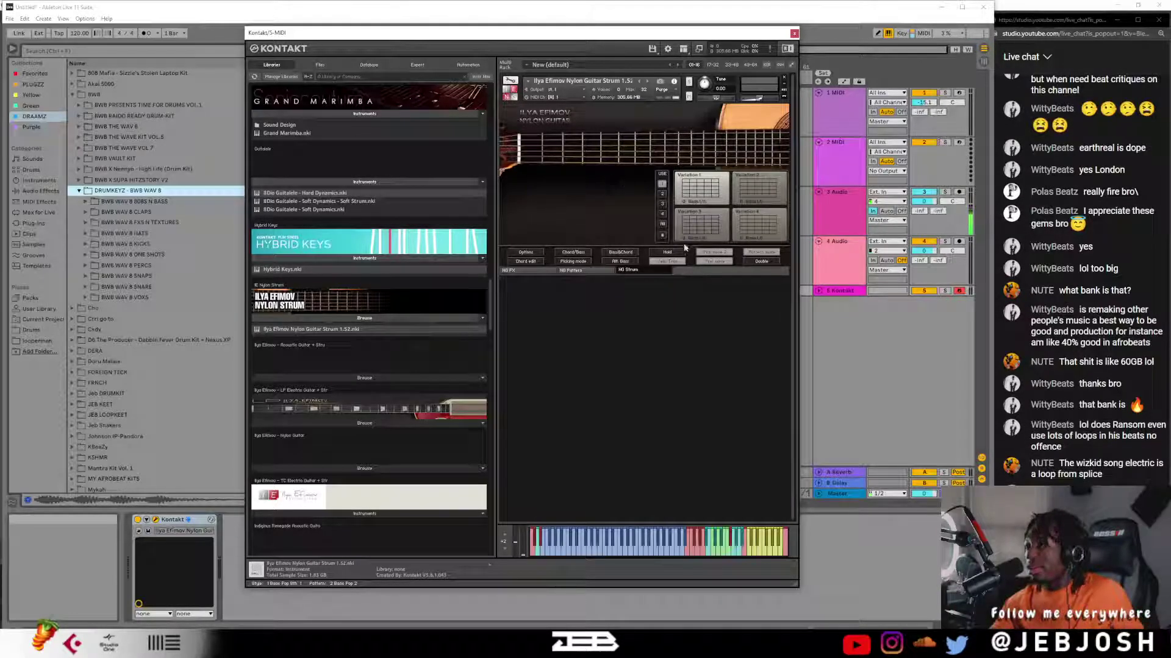
click(532, 272)
click(584, 272)
click(650, 272)
click(600, 275)
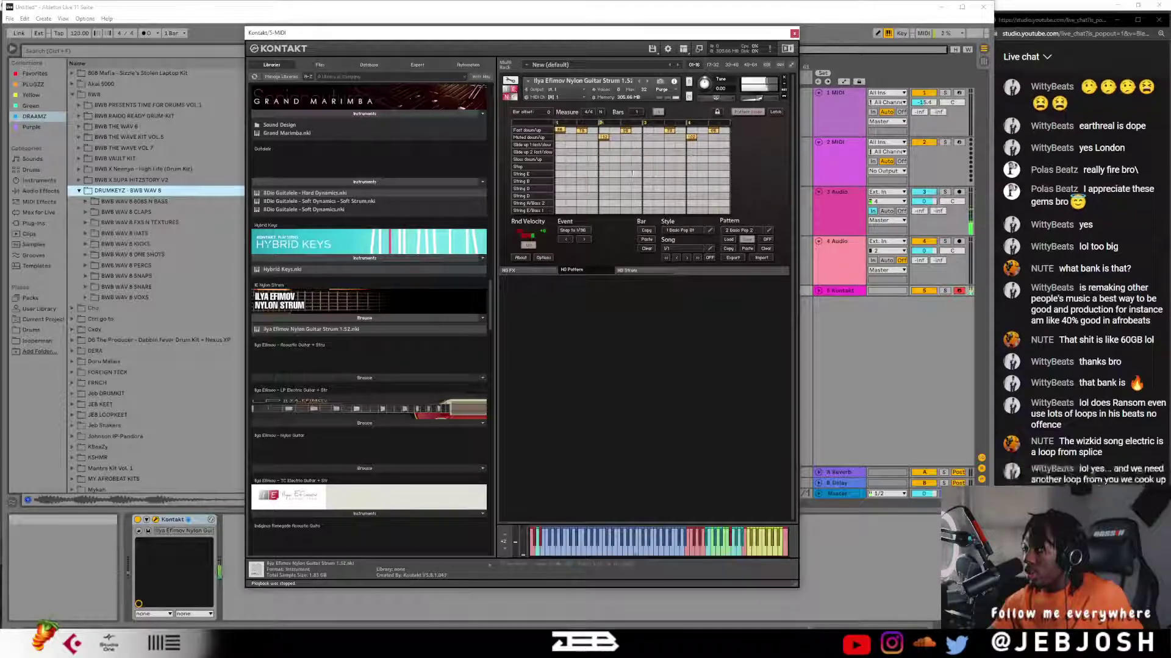
- Enter a slow stroke, a String E/Bass 1 note, three slide-up 1 strokes and two stops in the nylon guitar's strum pattern
click(657, 160)
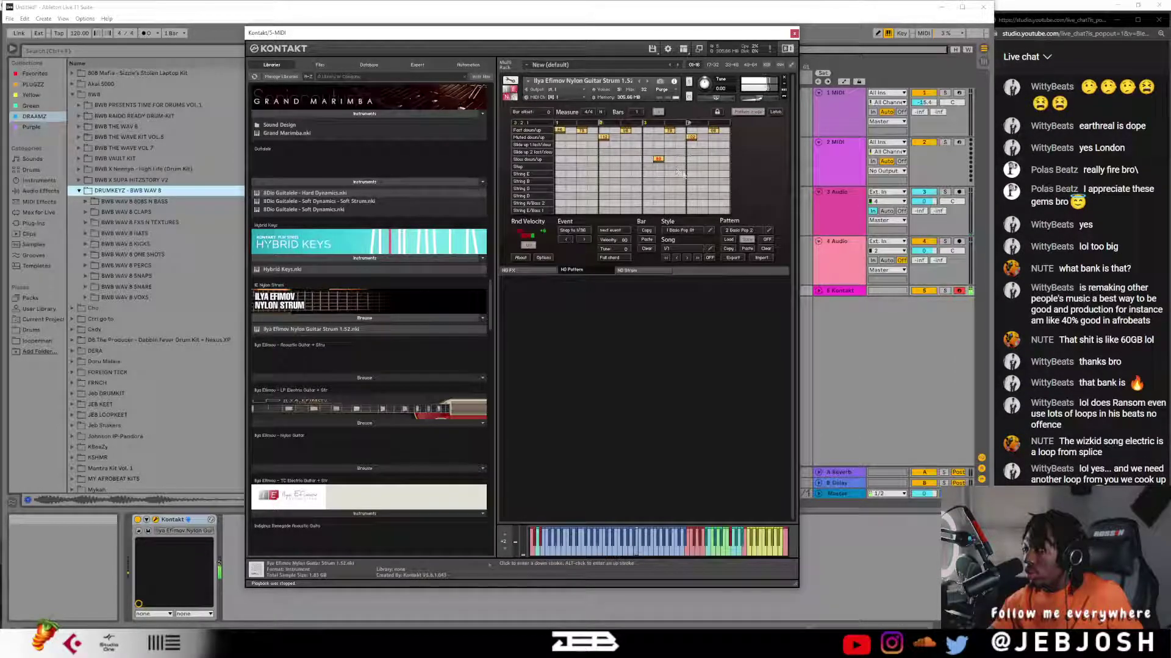
click(639, 210)
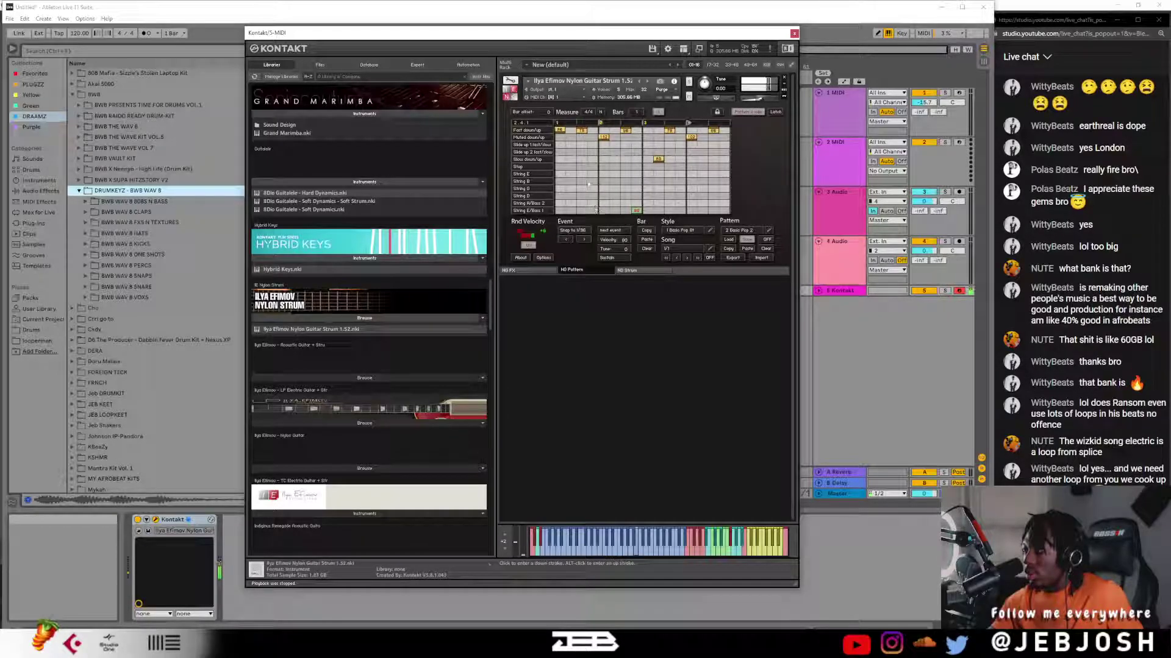
click(649, 144)
click(714, 144)
click(724, 146)
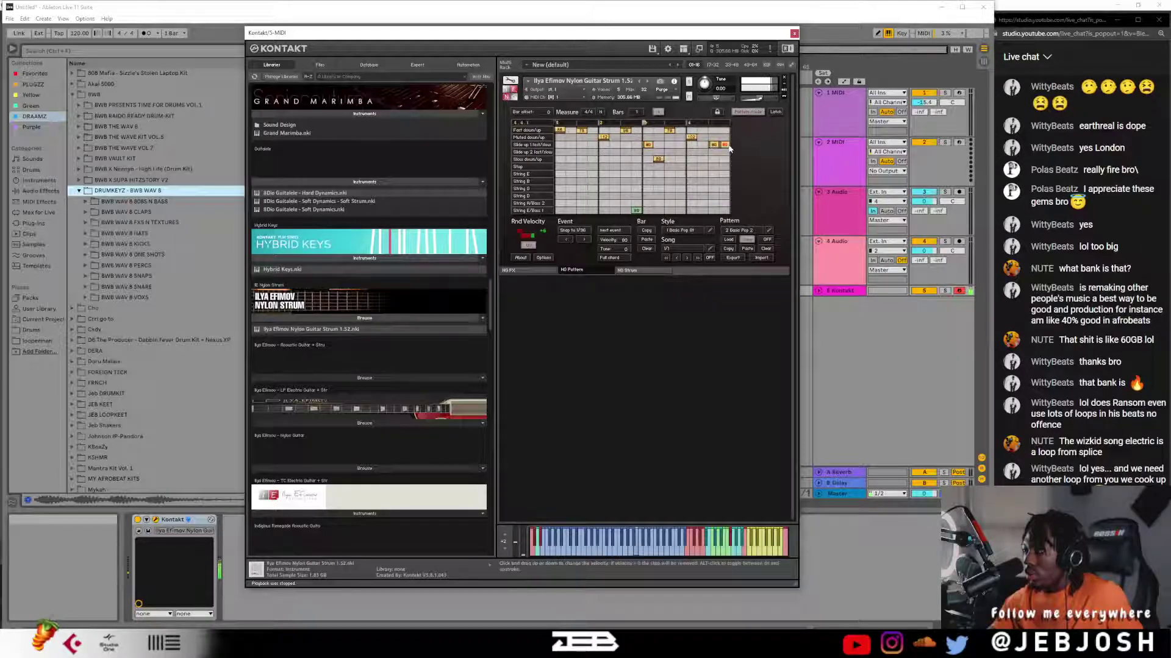
click(703, 167)
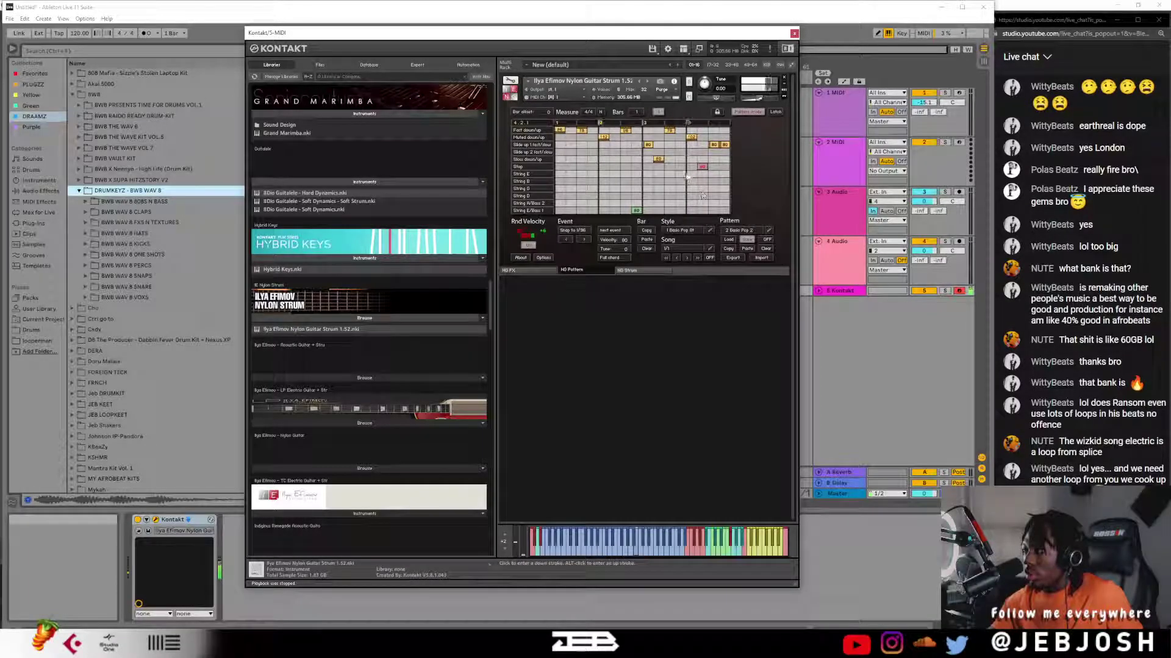
click(581, 167)
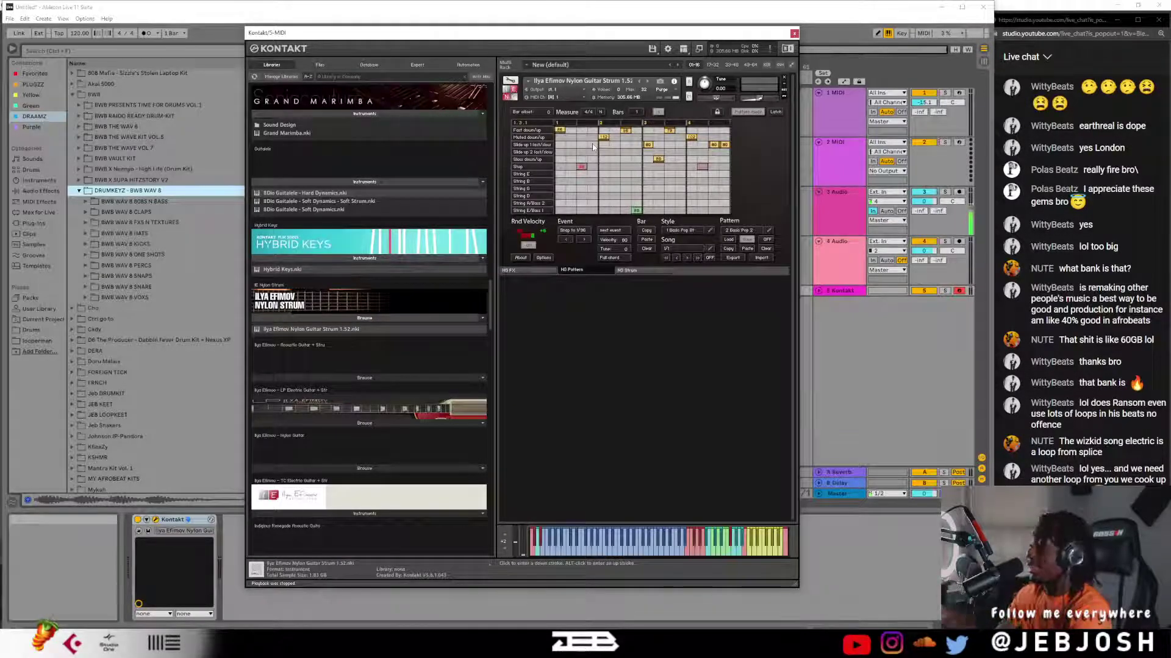
- Load the Ilya Efimov Acoustic Guitar instrument, and replace it with Ilya Efimov LP Electric Guitar
scroll(383, 451, down, 2)
click(391, 323)
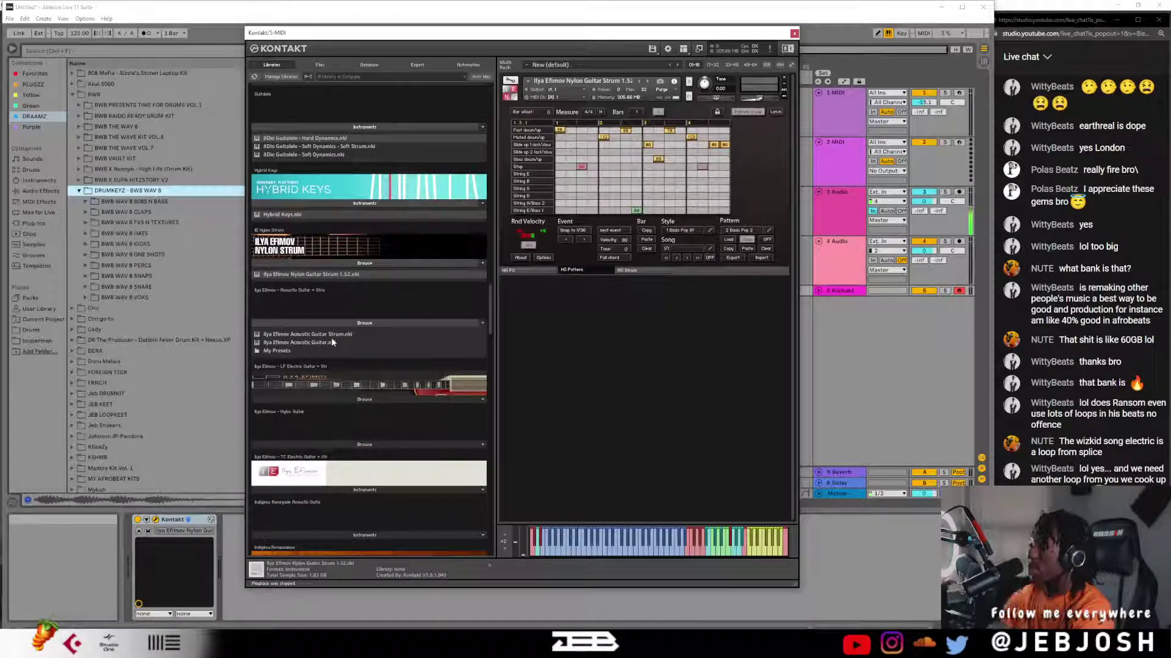
double_click(330, 337)
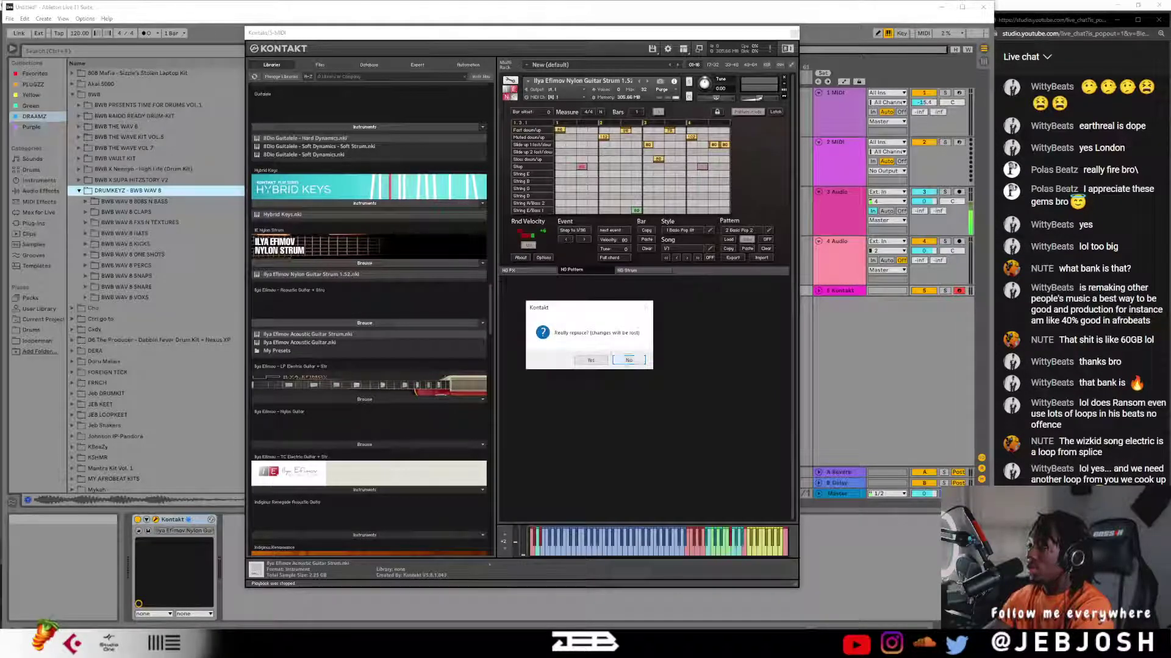
click(629, 360)
double_click(290, 344)
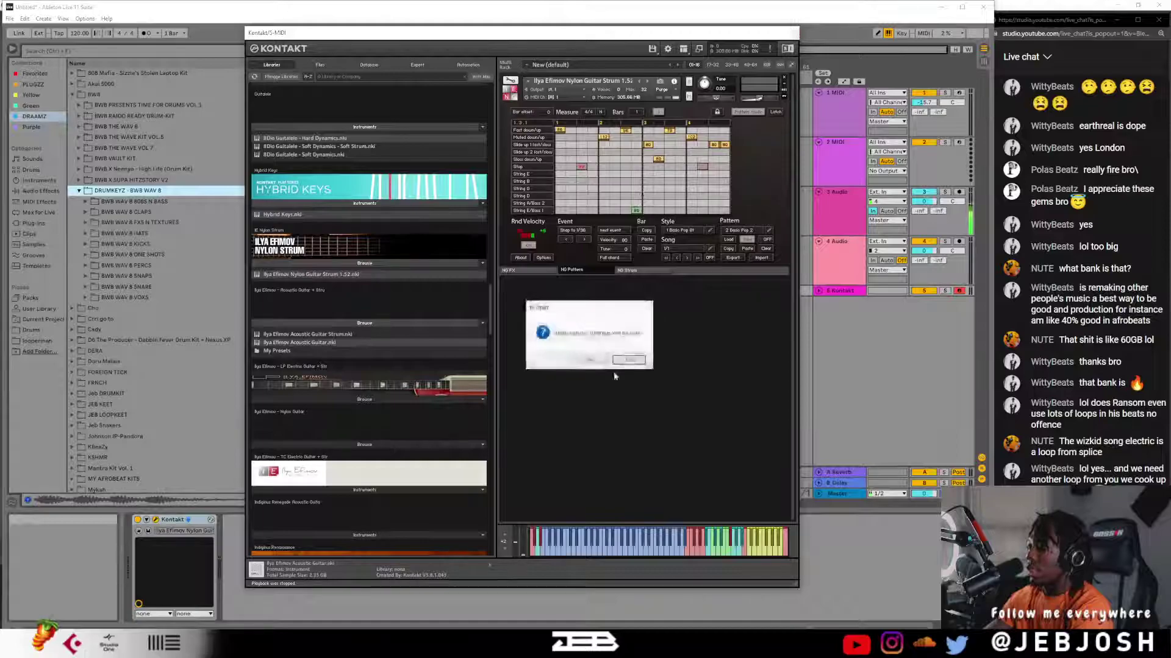
click(628, 361)
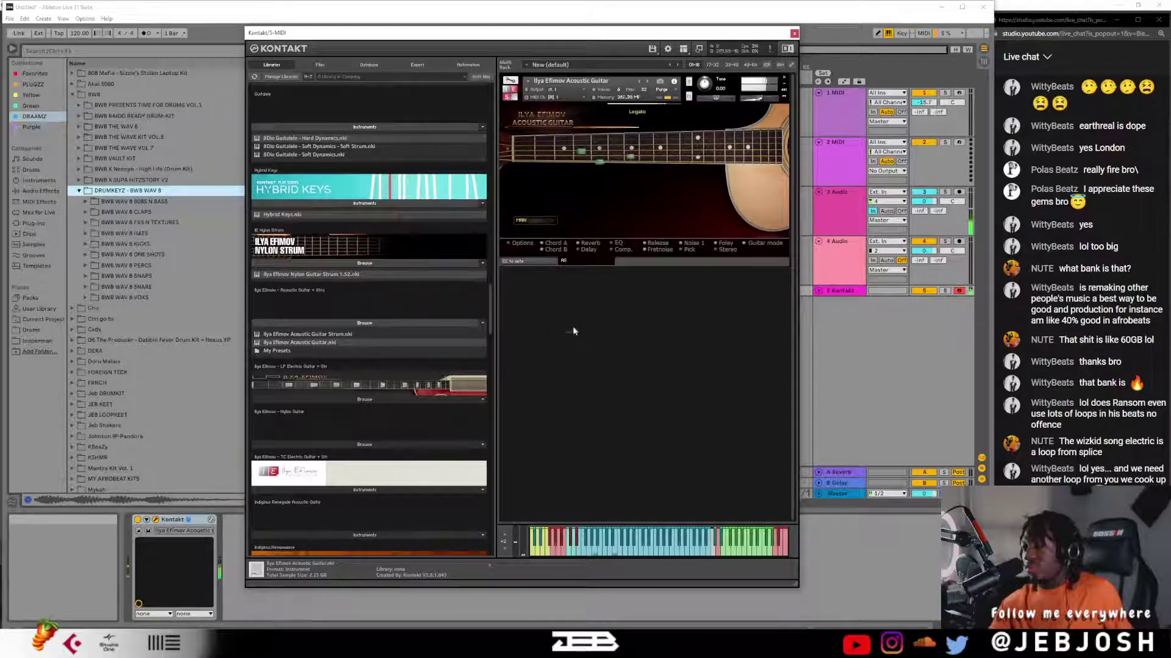
click(323, 401)
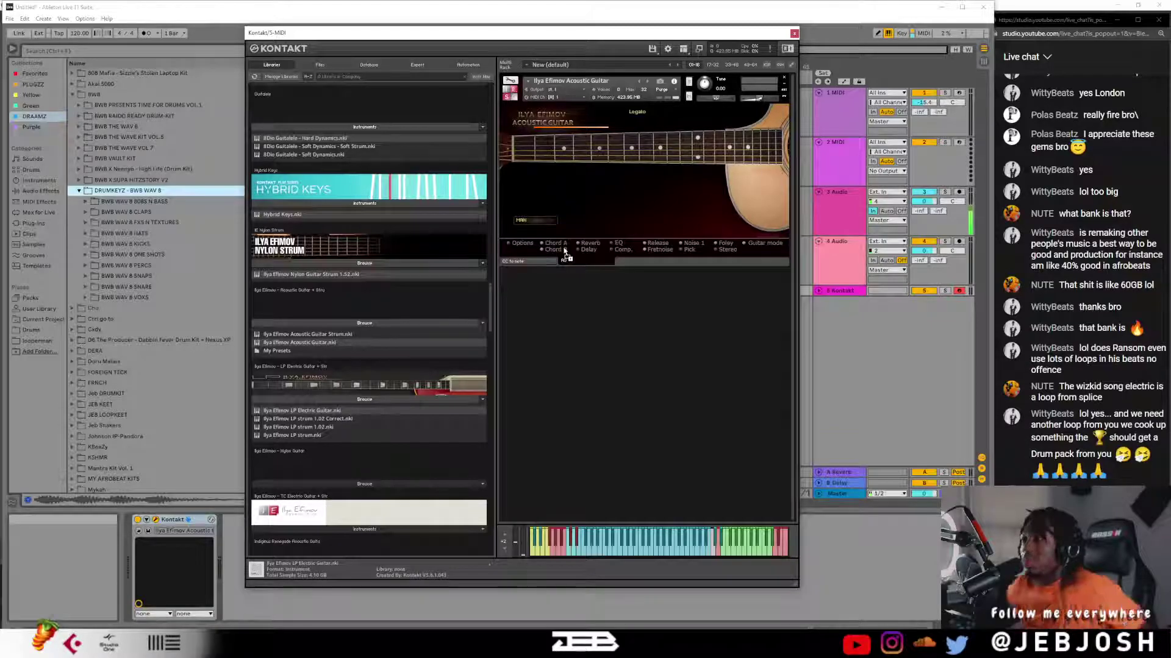
click(564, 250)
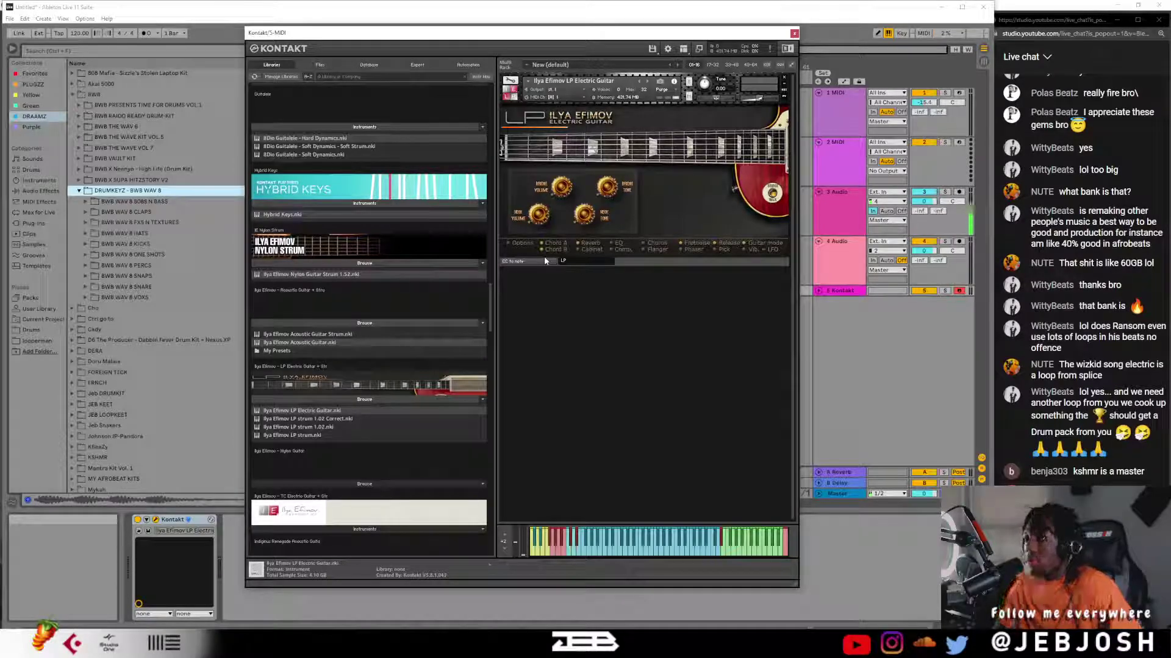
- List the instruments of the Ilya Efimov Nylon Guitar and TC Electric Guitar libraries
scroll(433, 383, down, 5)
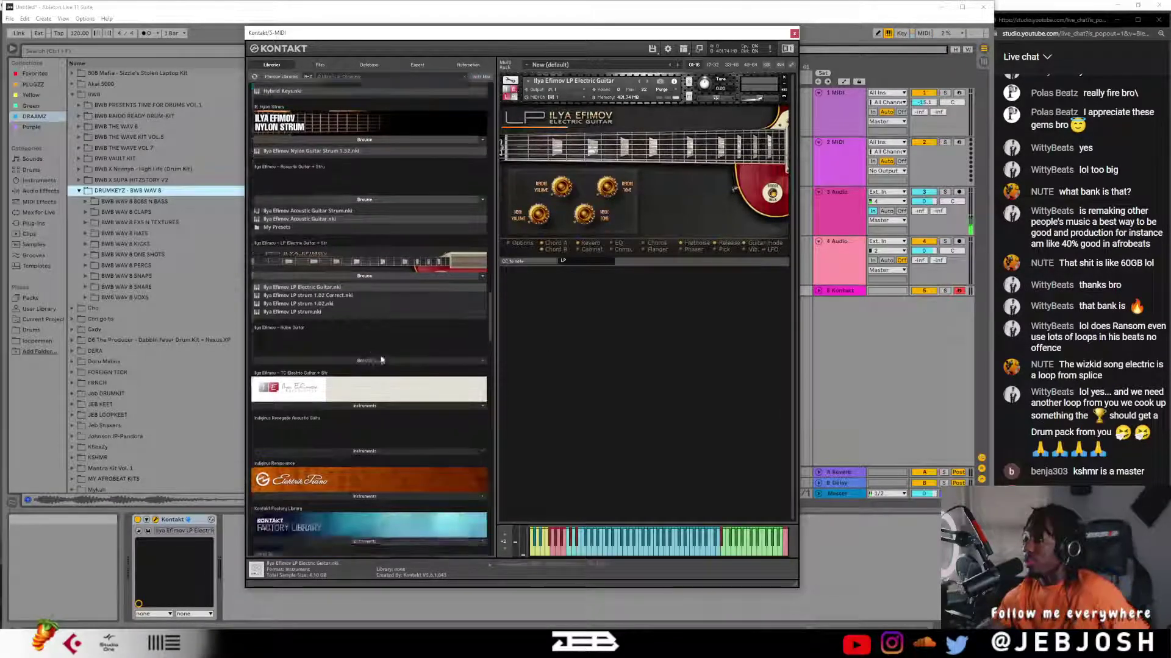
click(381, 359)
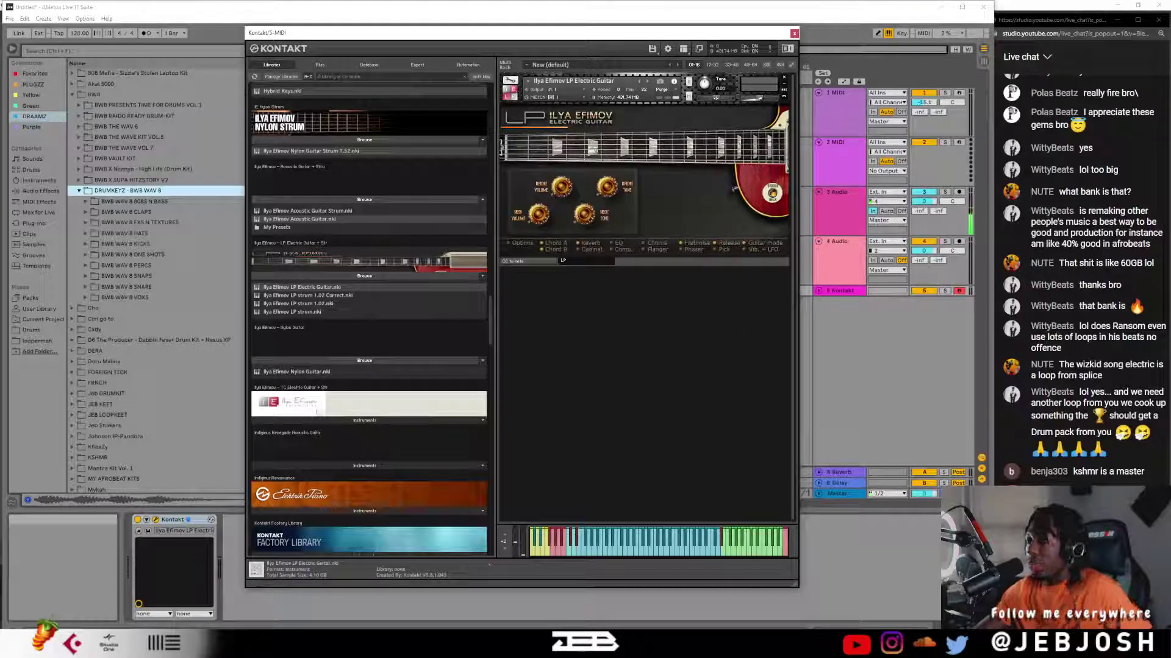
scroll(414, 323, down, 4)
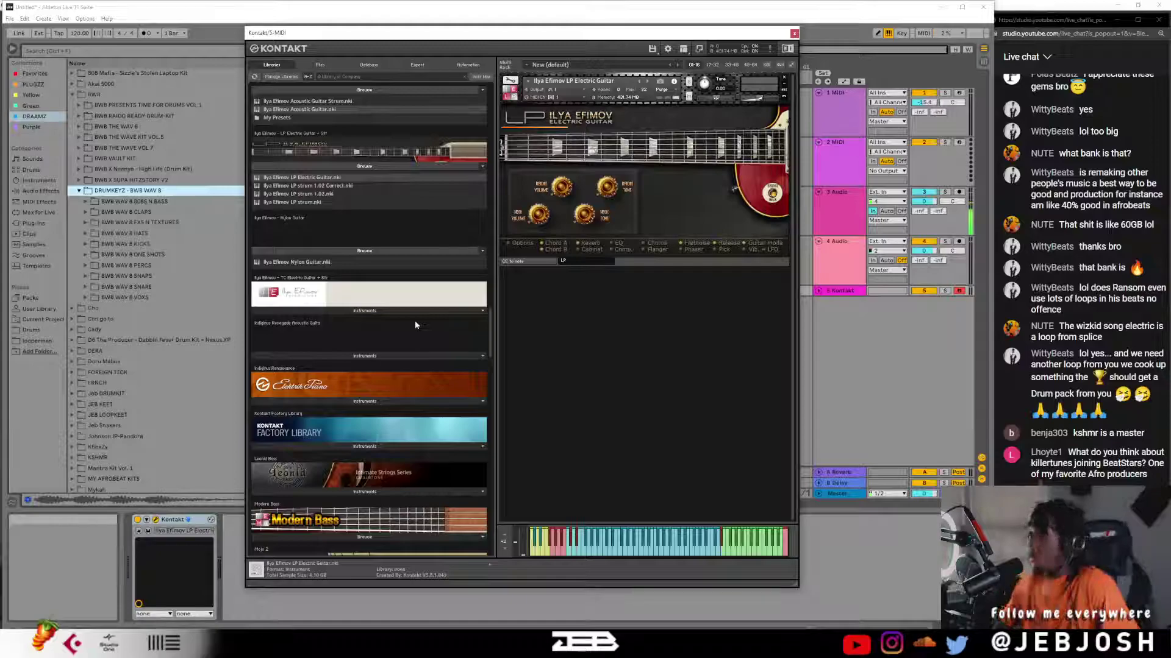
scroll(369, 256, down, 4)
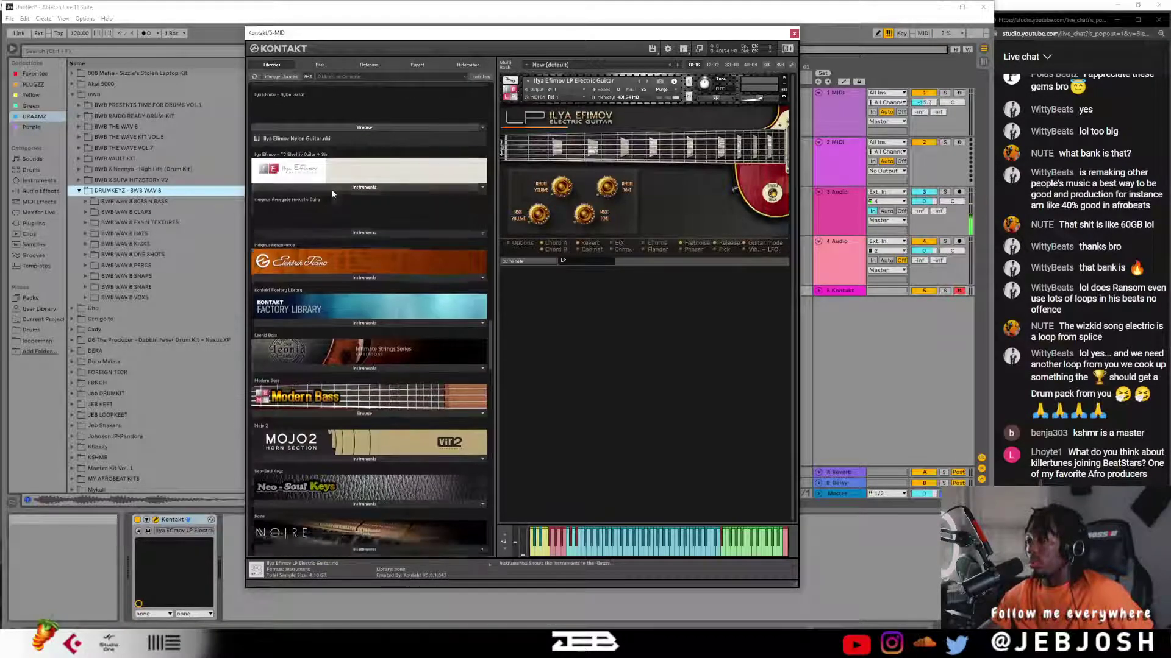
click(331, 189)
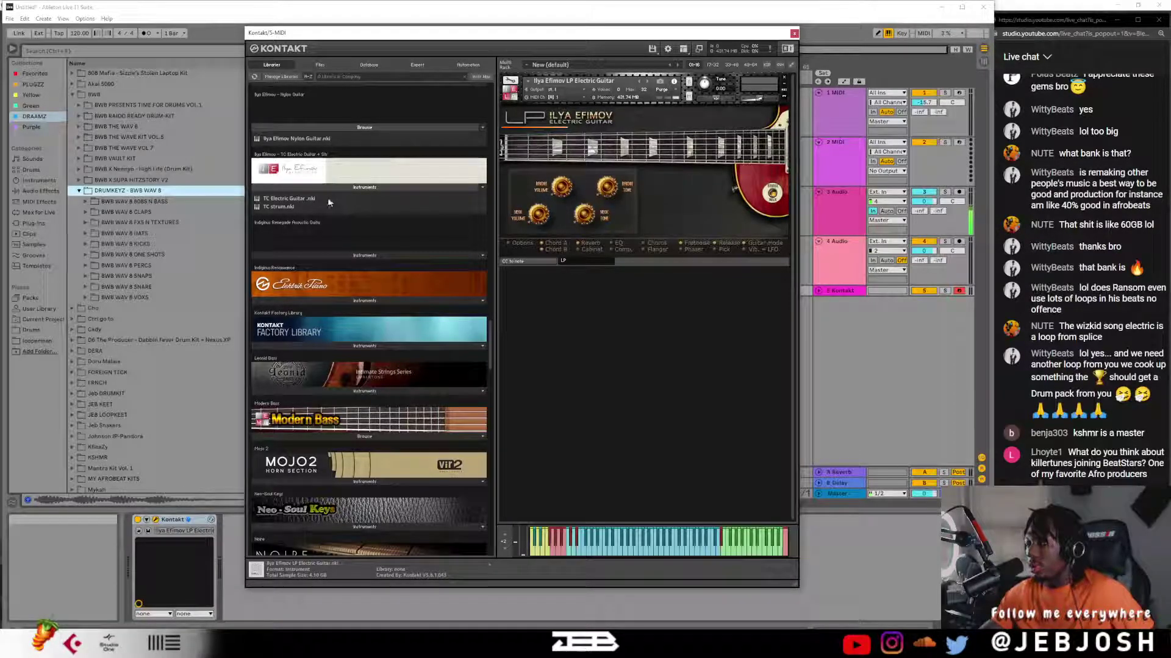
- Replace the LP electric guitar with Renegade AC from the Indiginus Renegade library, and adjust the velocity threshold between its articulations
click(343, 256)
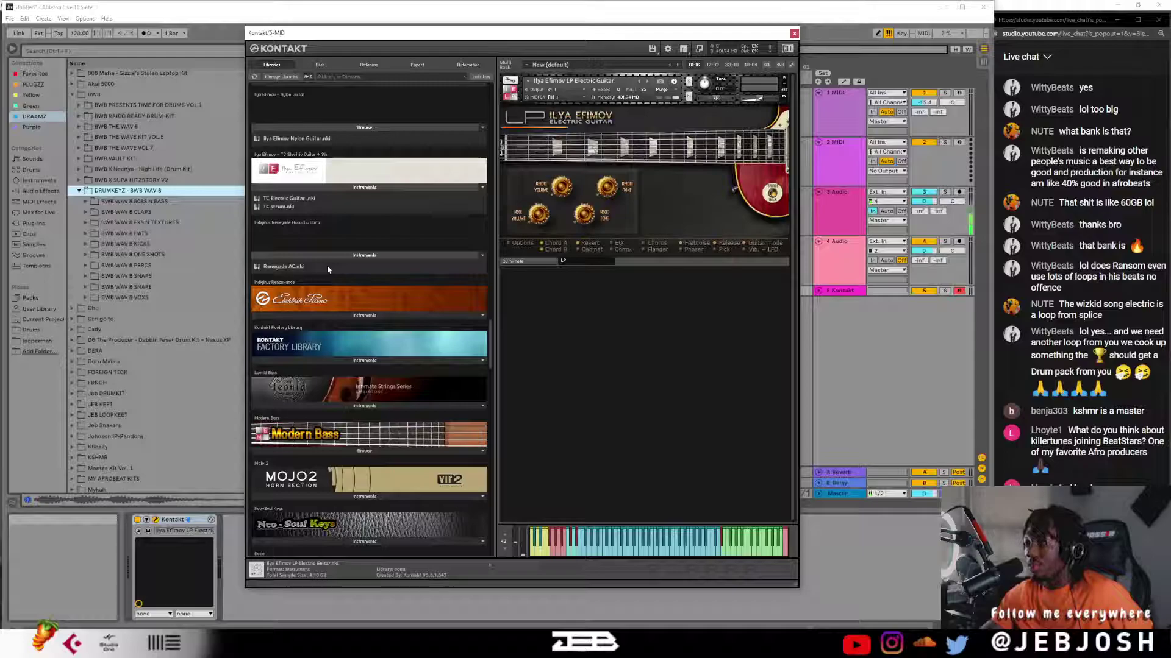
click(328, 268)
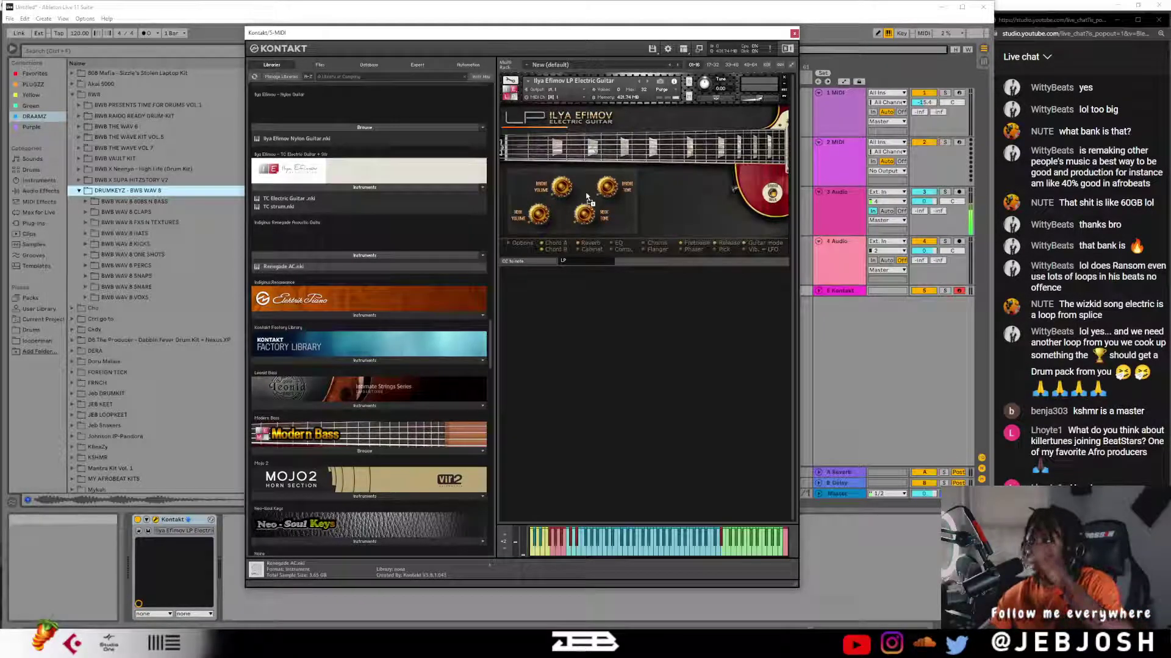
click(549, 245)
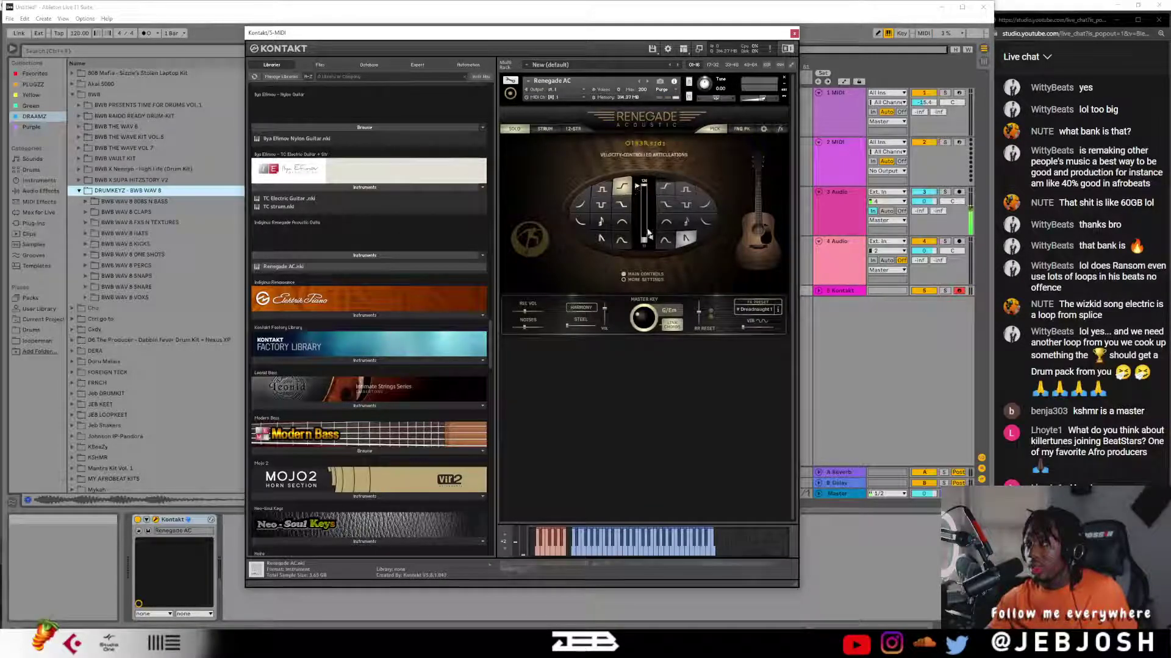
mouse_move(646, 239)
mouse_down()
mouse_move(643, 204)
mouse_move(637, 225)
mouse_up()
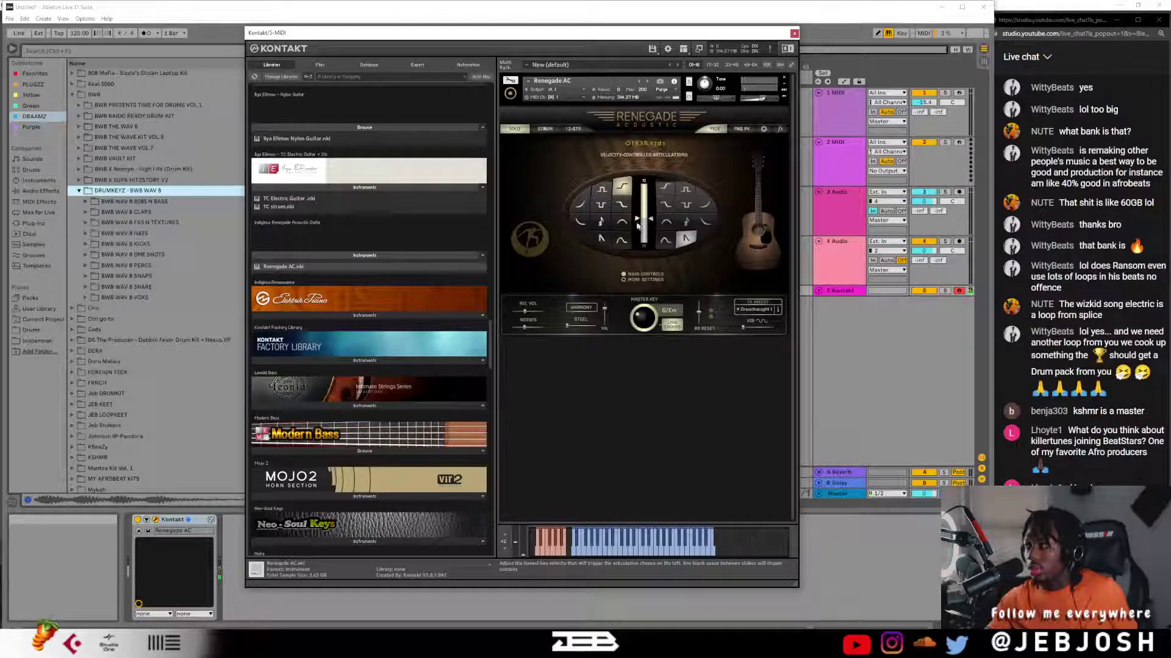
- Assign different velocity-controlled articulations to both sides of the Renegade AC guitar's velocity threshold
click(623, 206)
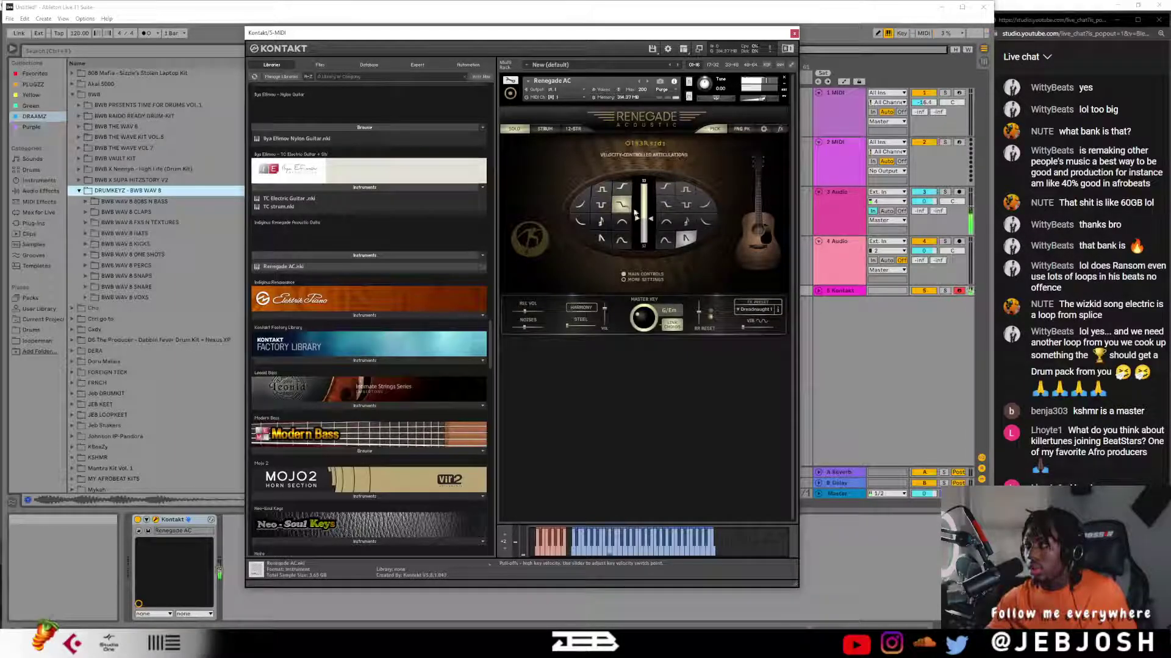
click(667, 223)
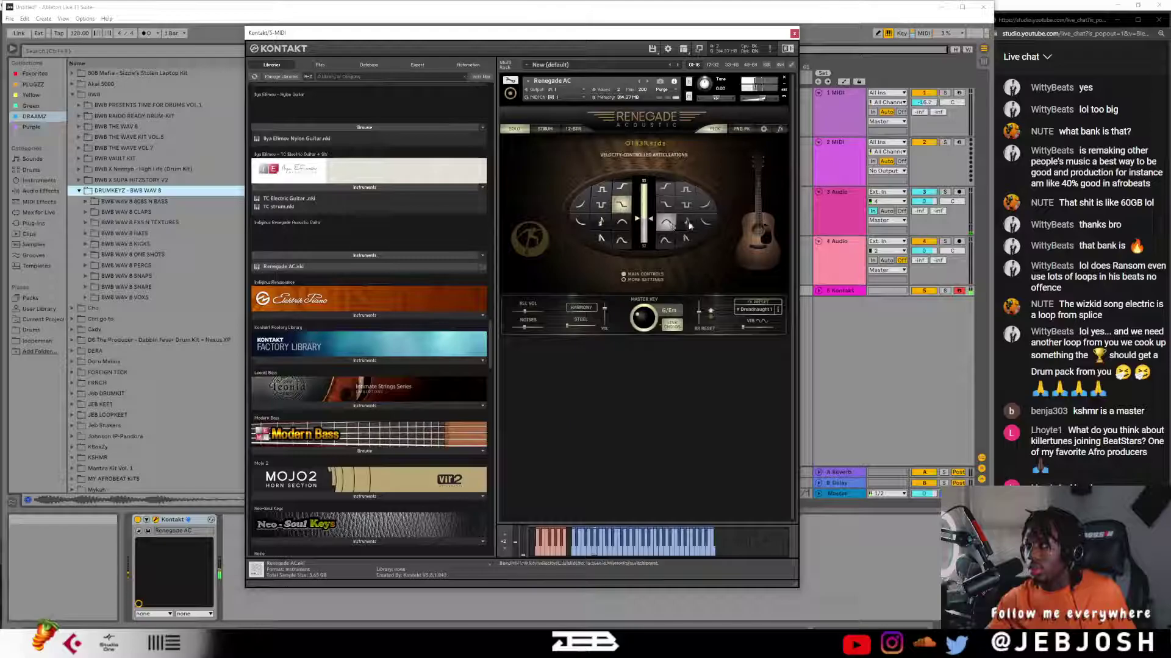
click(688, 214)
click(688, 219)
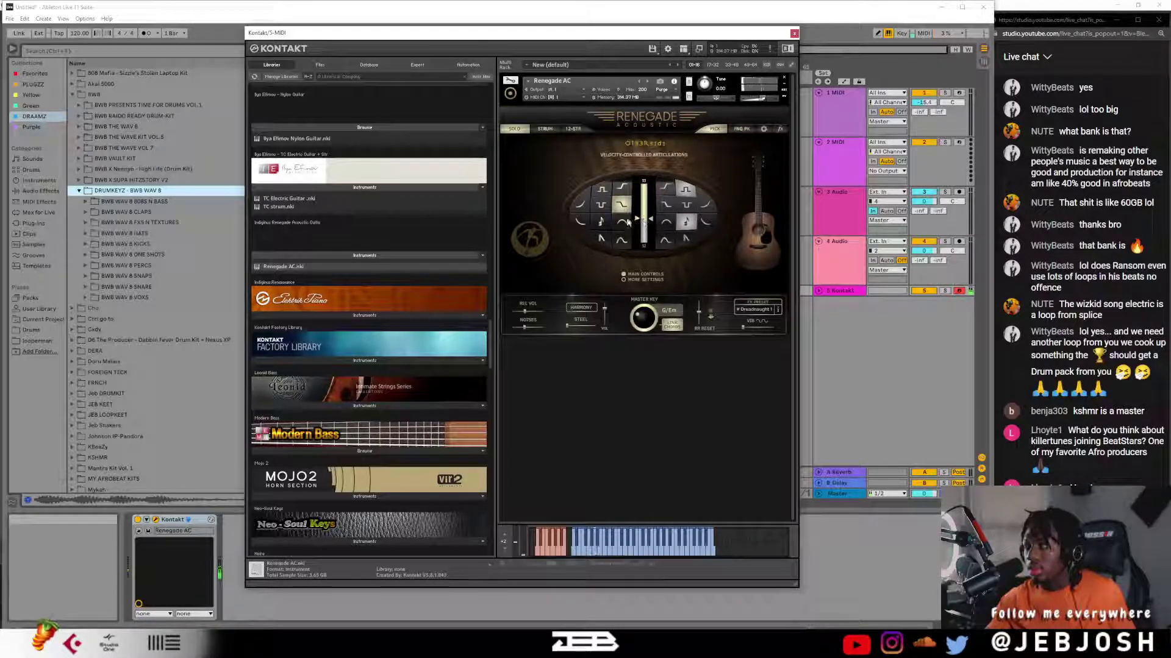
click(602, 227)
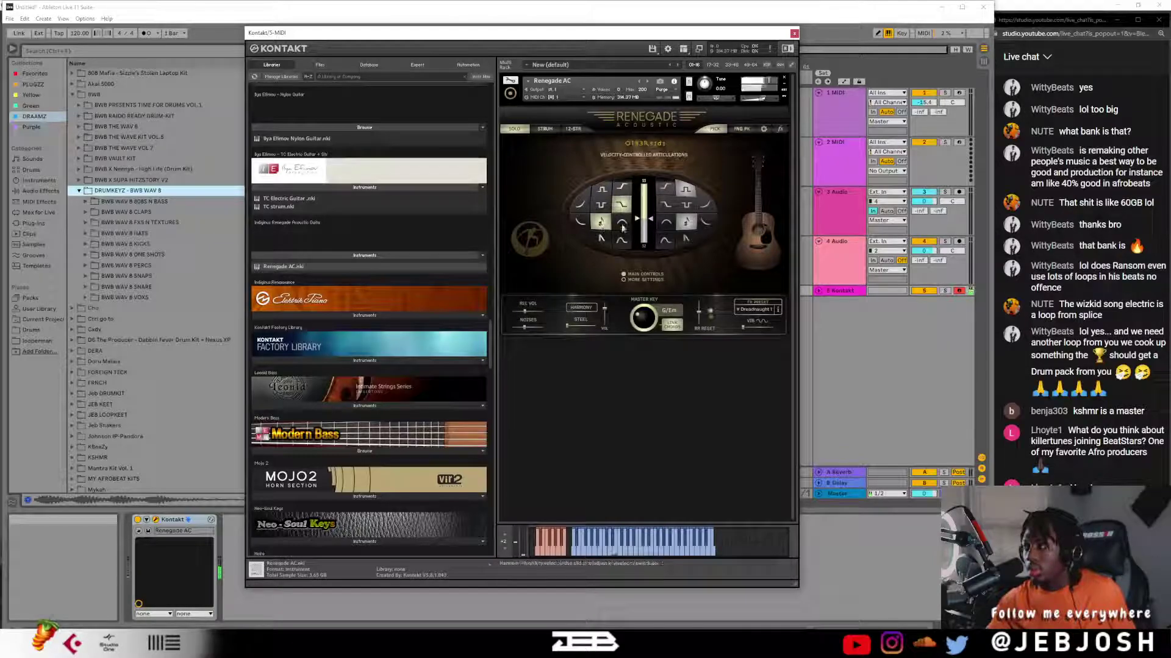
click(622, 225)
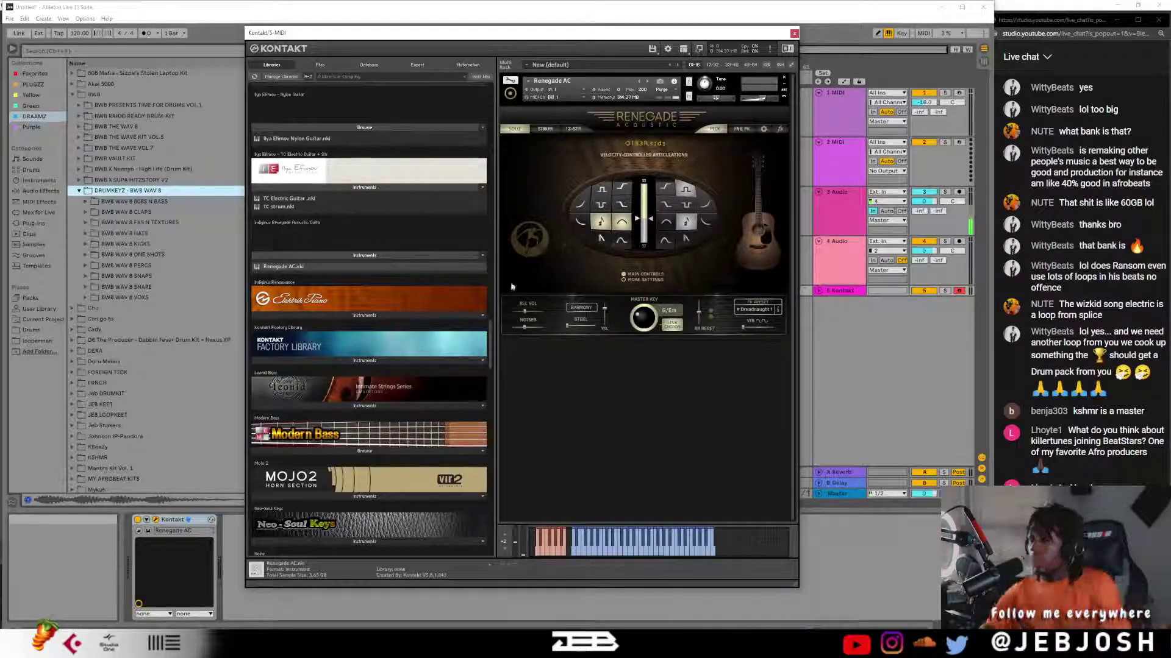
- Replace Renegade AC with Renaxxance from the Indiginus Renaxxance library, and show its Chords and Effects pages
scroll(366, 274, down, 1)
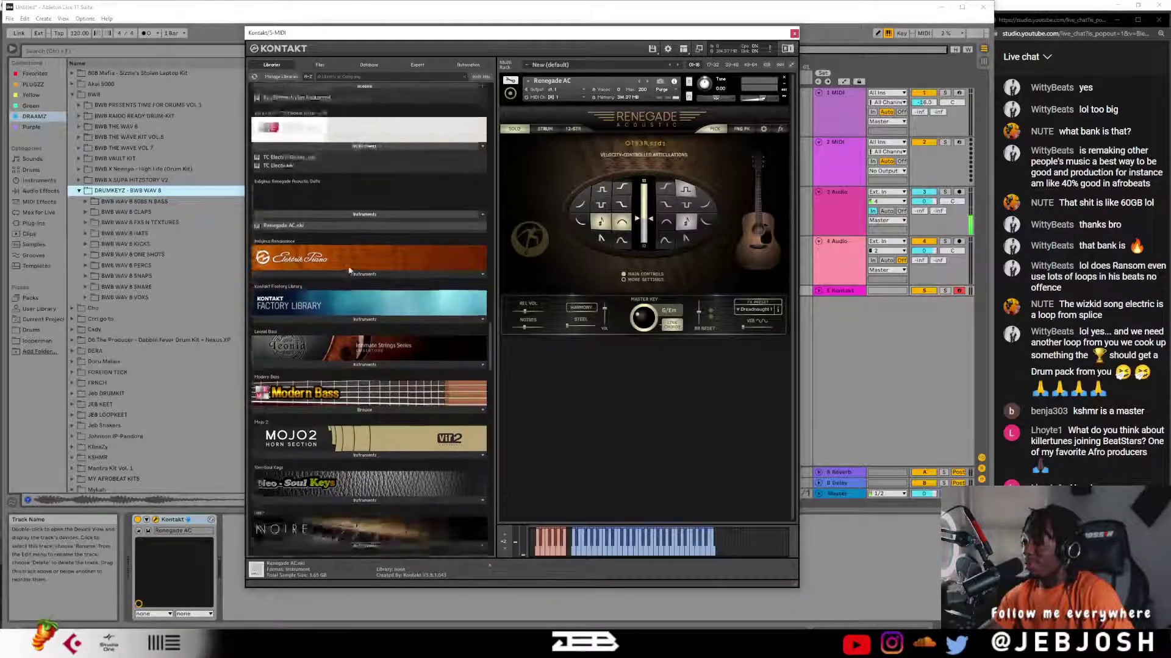
click(350, 274)
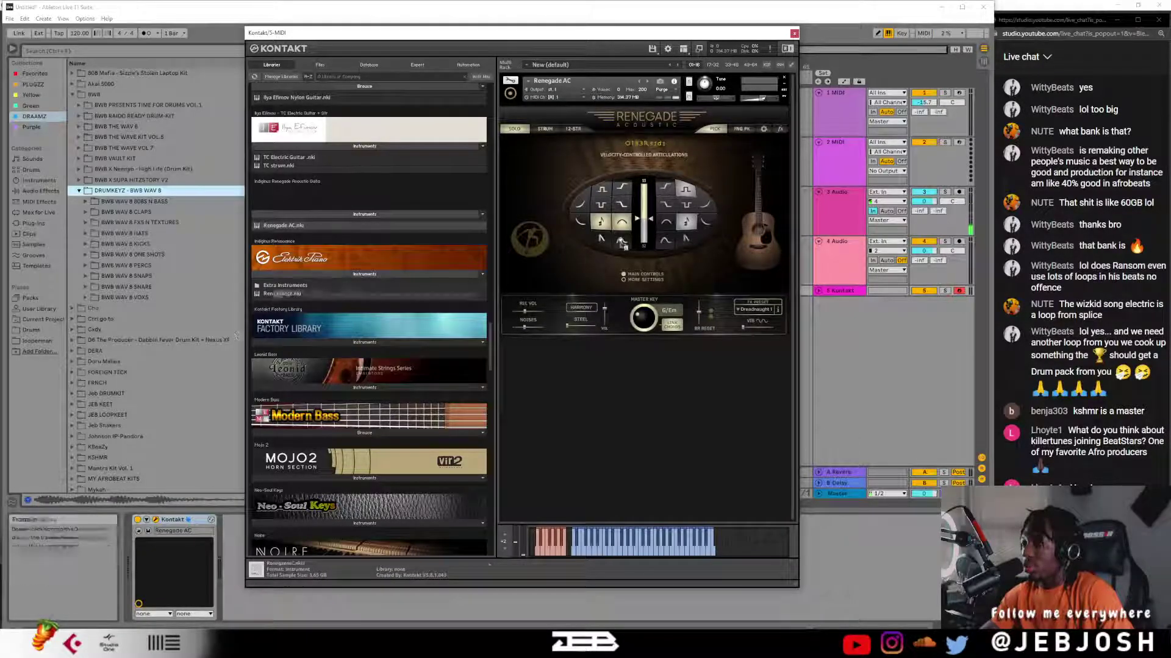
drag(601, 240, 602, 241)
click(598, 360)
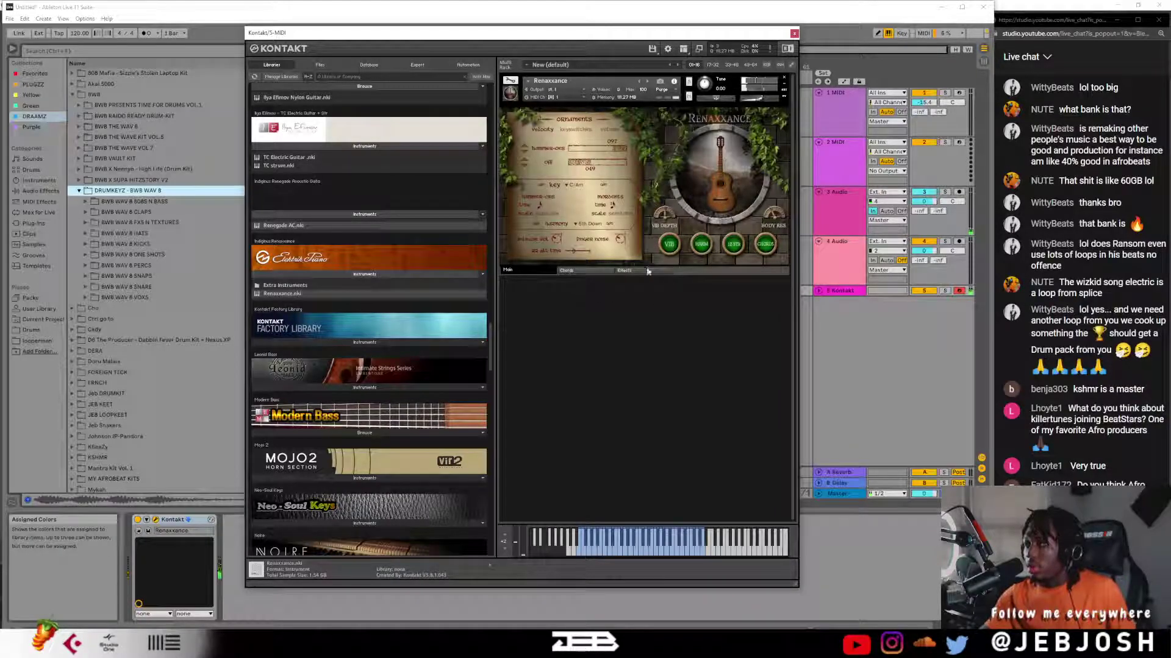
click(591, 270)
click(636, 272)
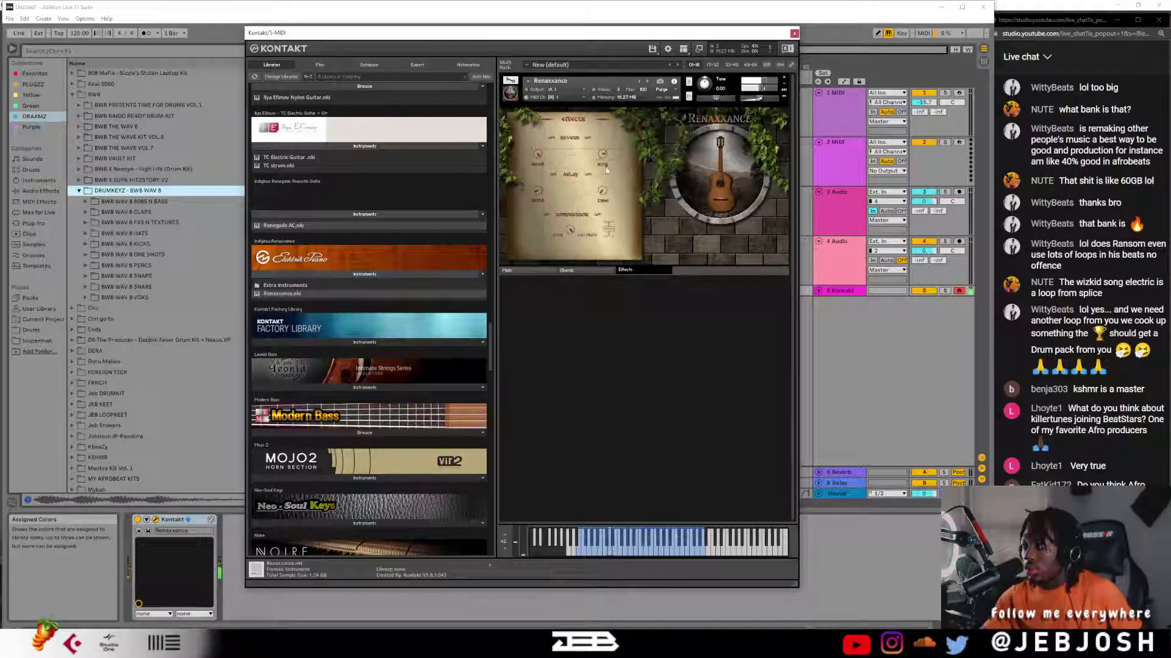
- List the Kontakt Factory Library's instrument folders, and look through the categories in its World folder
click(309, 343)
click(310, 352)
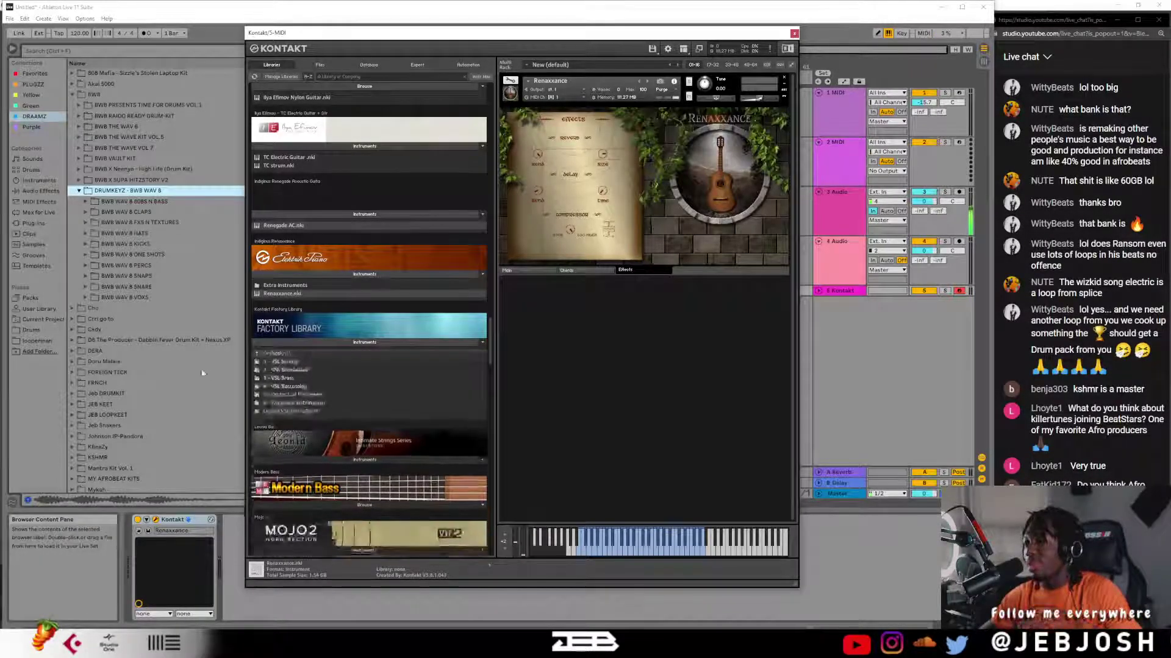
click(275, 354)
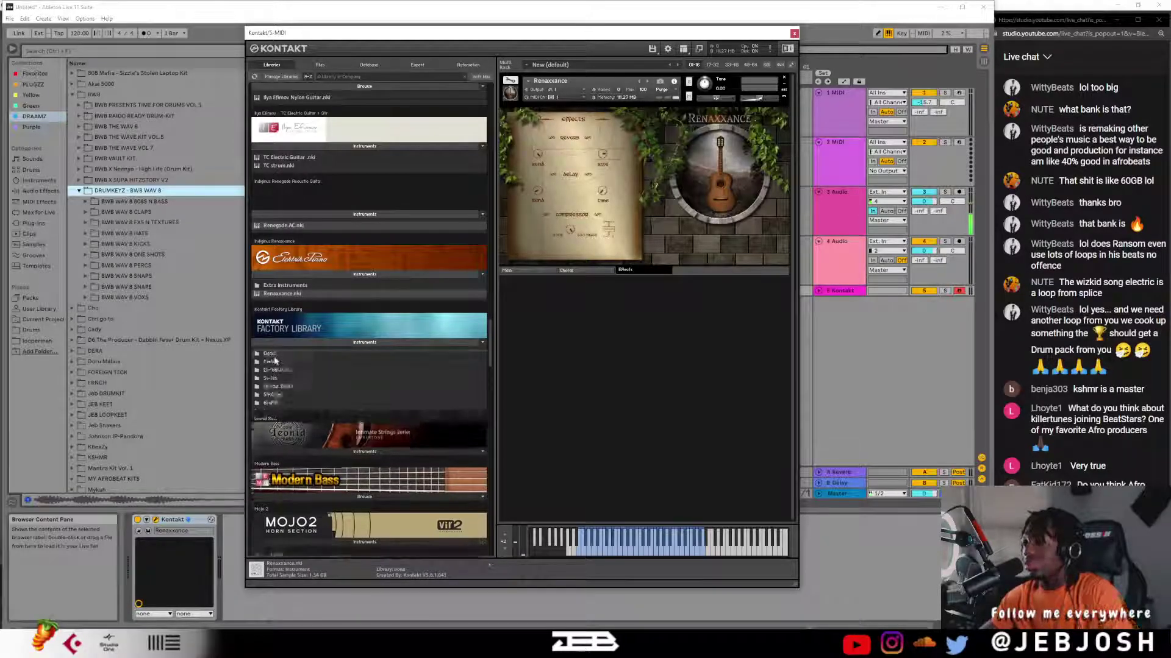
click(270, 404)
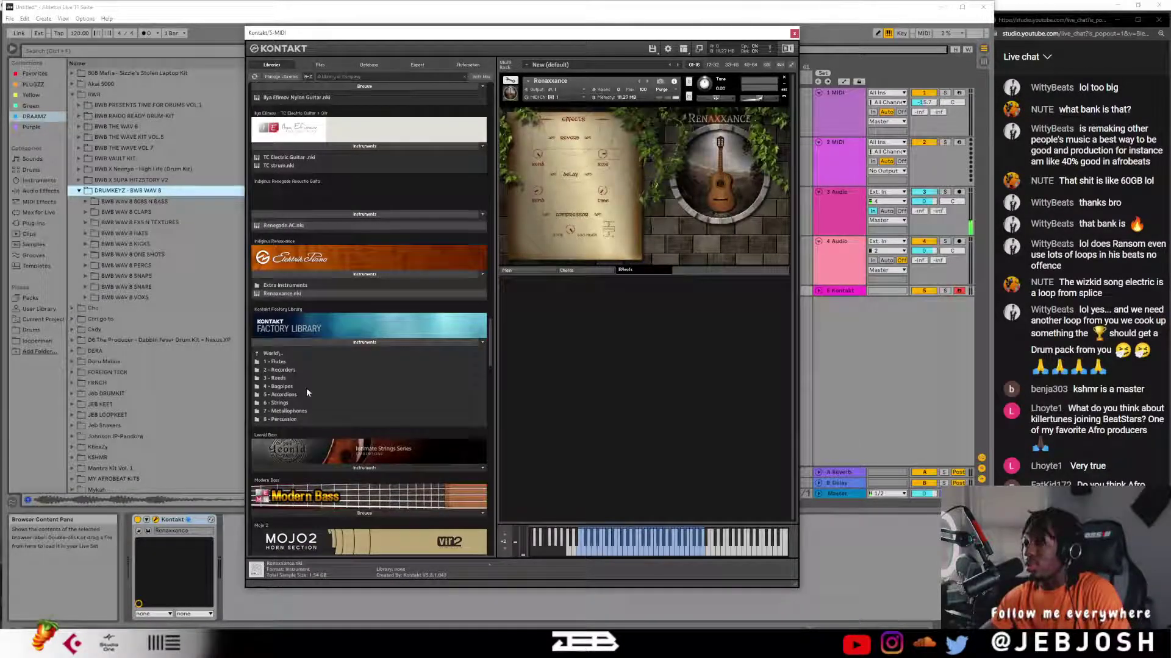
click(277, 353)
click(286, 355)
click(286, 355)
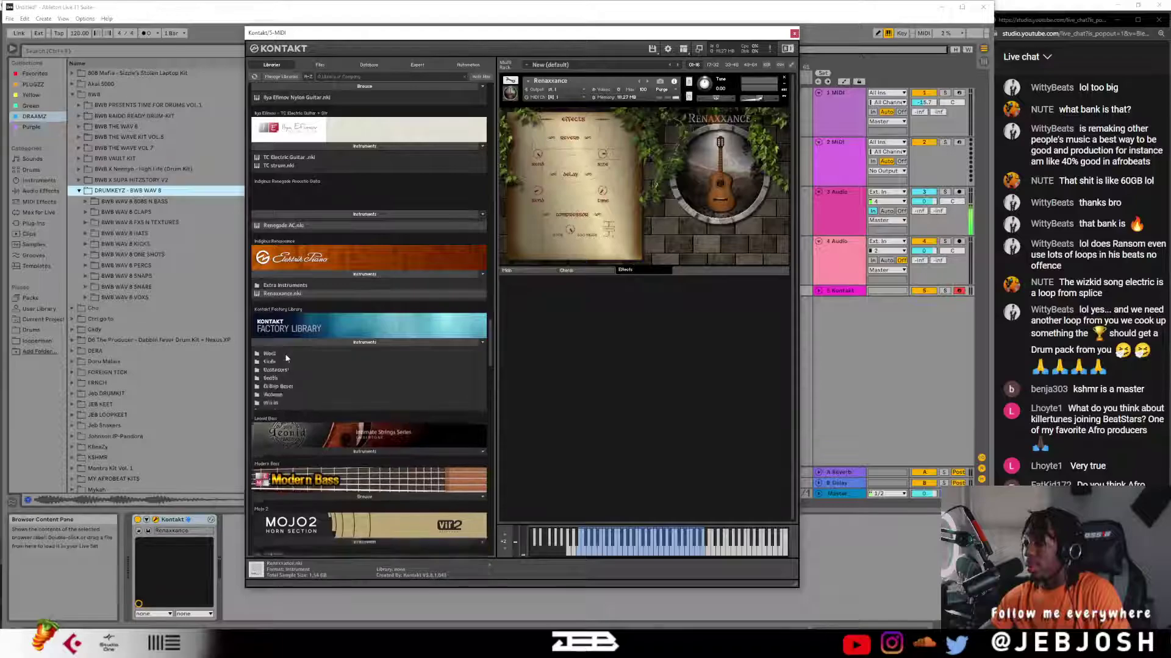
- Replace the Renaxxance guitar with Baritone Saxophone from the Horns category of the factory library's Band folder
double_click(270, 354)
double_click(292, 363)
double_click(291, 370)
click(589, 361)
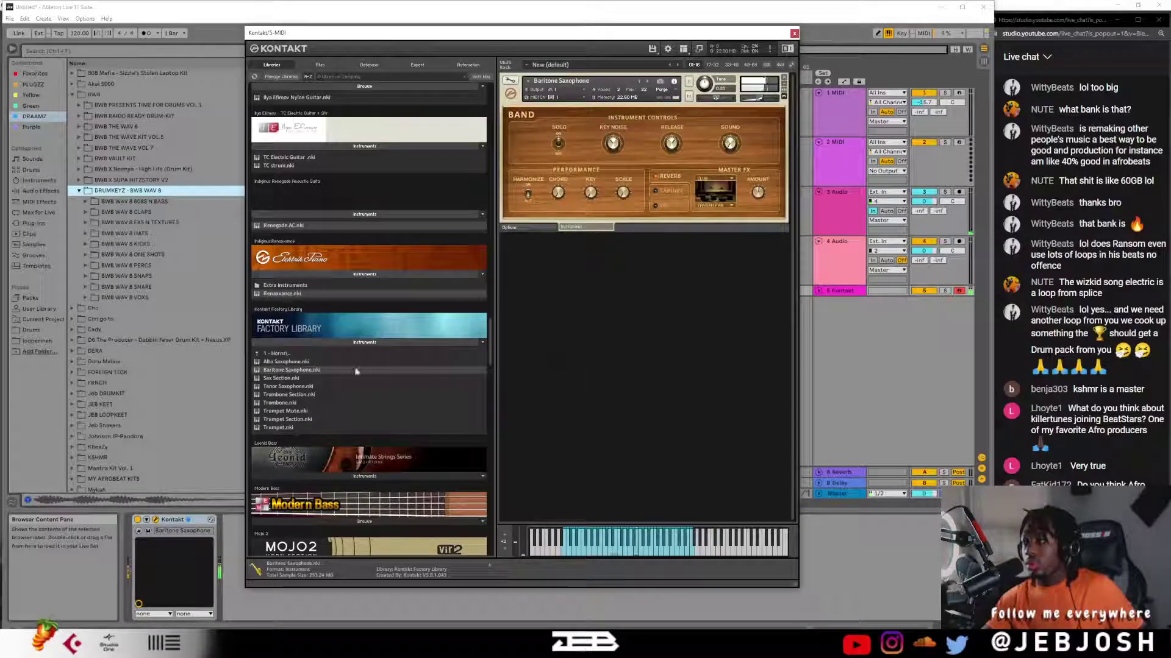
- Replace the saxophone with Ragtime Piano from the Band folder's Acoustic Pianos category
click(284, 355)
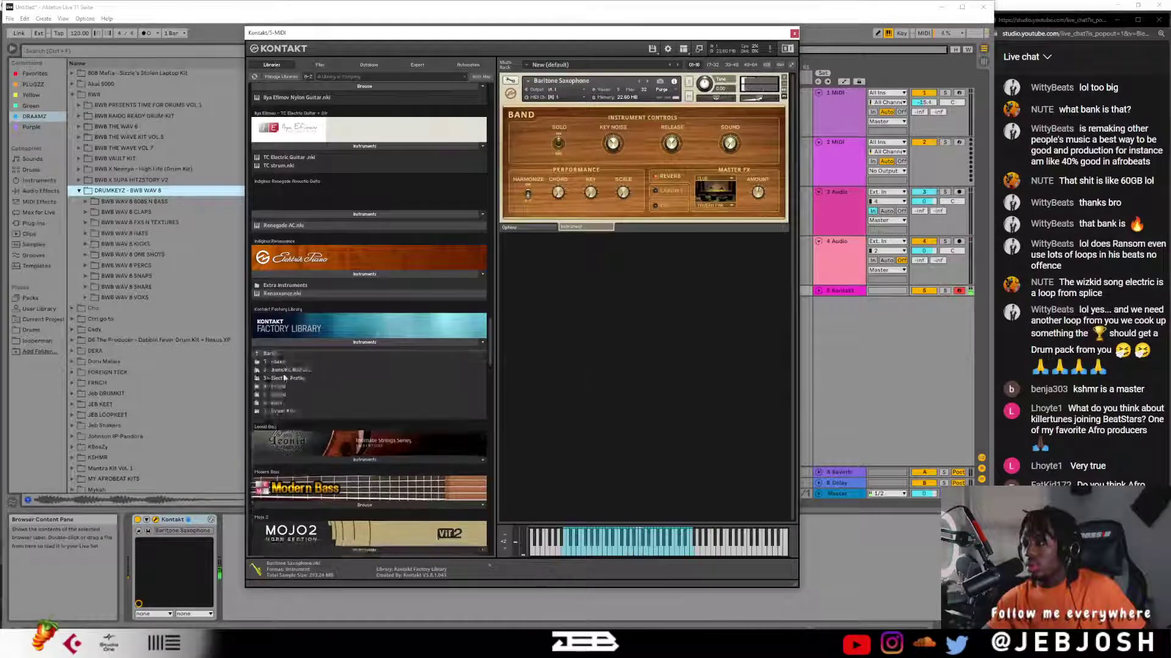
click(284, 370)
double_click(284, 370)
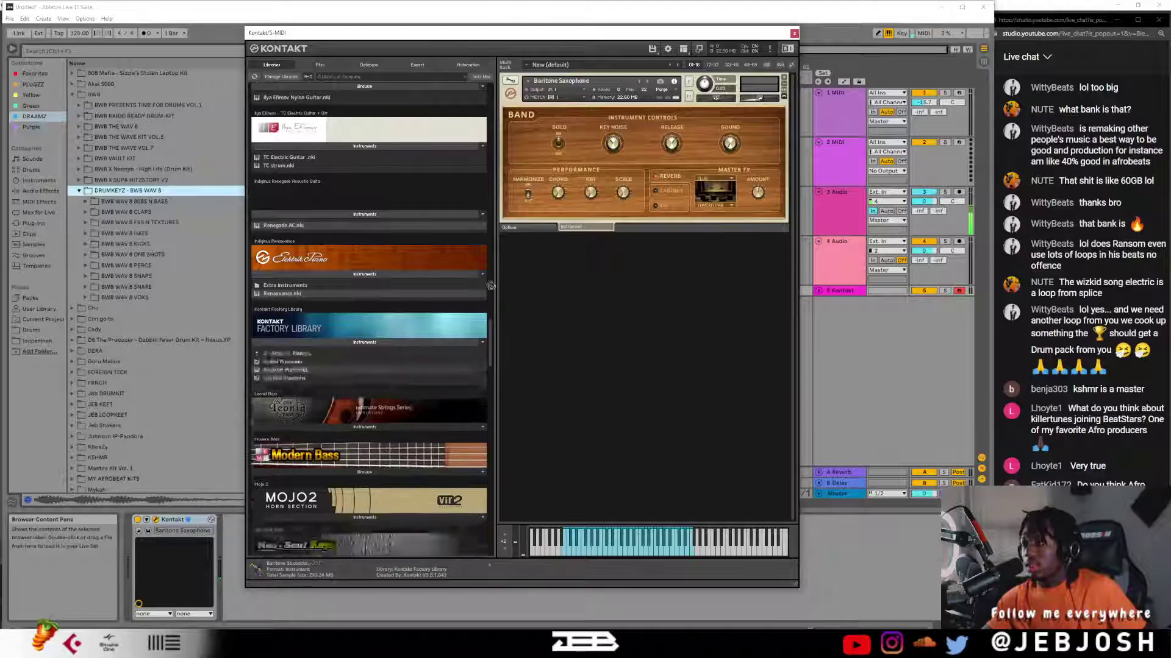
click(590, 360)
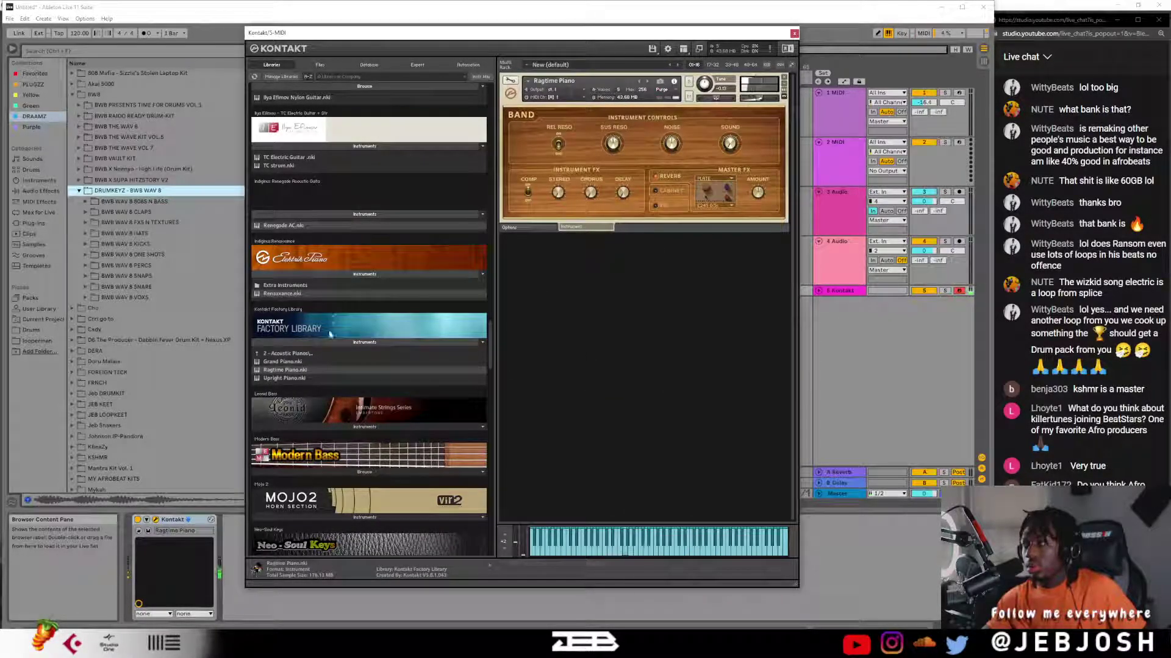
- Replace the Ragtime Piano with Clavinet Wah Overdrive from the Band folder's Electric Pianos category
click(312, 354)
double_click(312, 353)
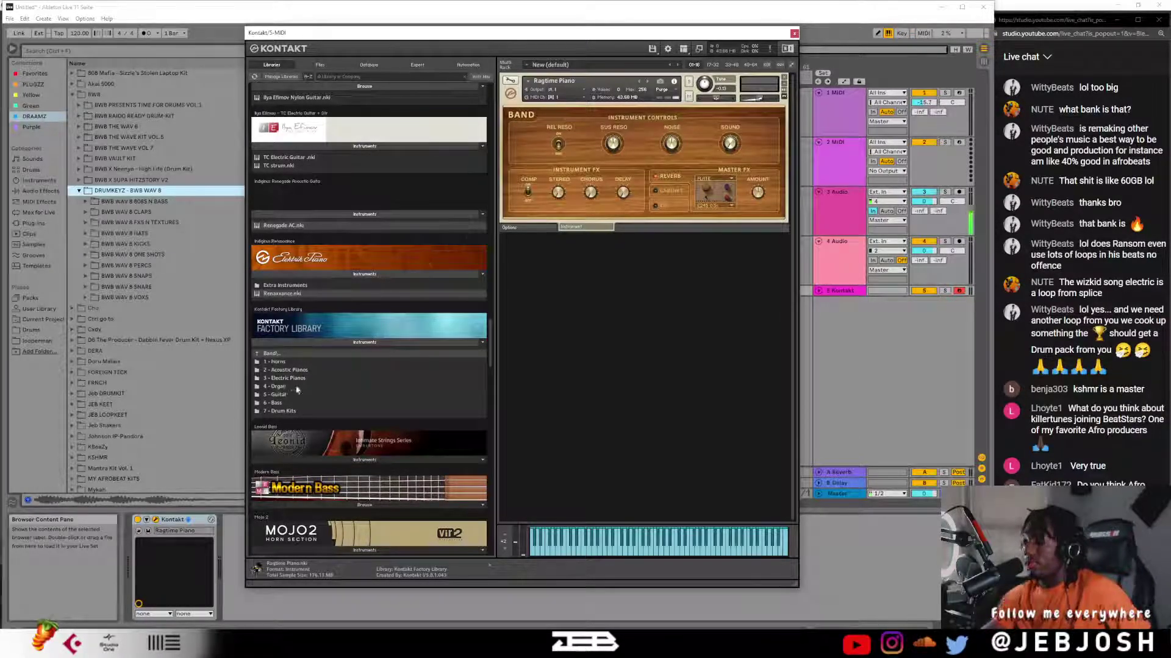
double_click(297, 380)
double_click(298, 379)
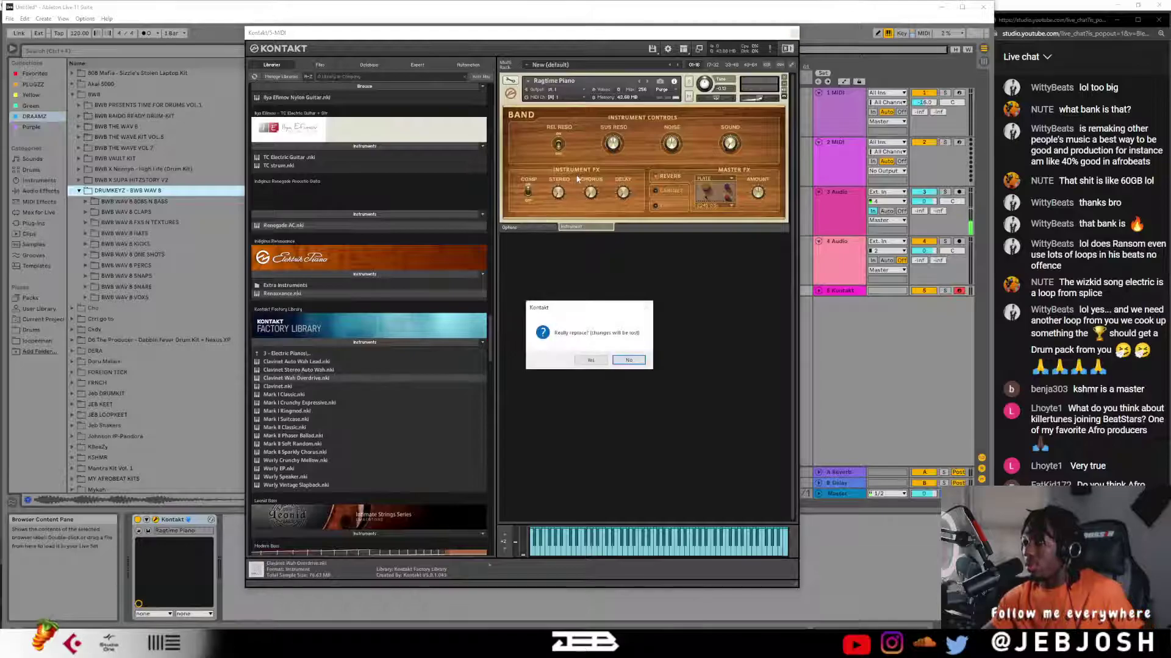
click(590, 360)
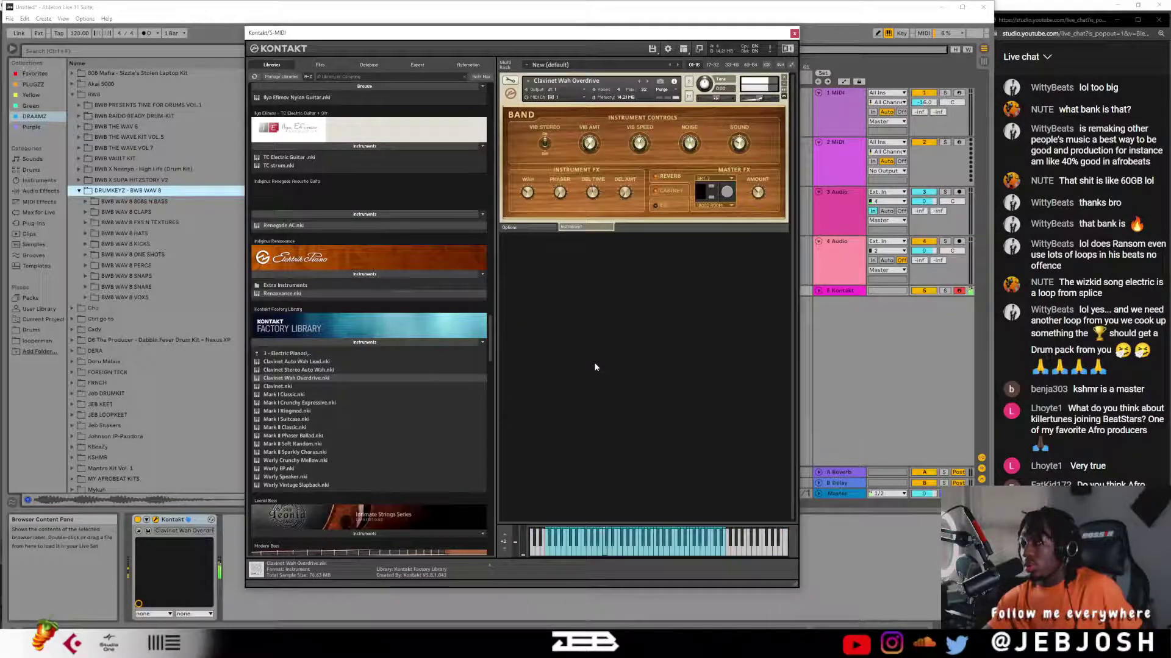
- Load the Worly EP electric piano over the clavinet, and replace it with Funk Kit from the Drum Kits category
drag(284, 469, 559, 176)
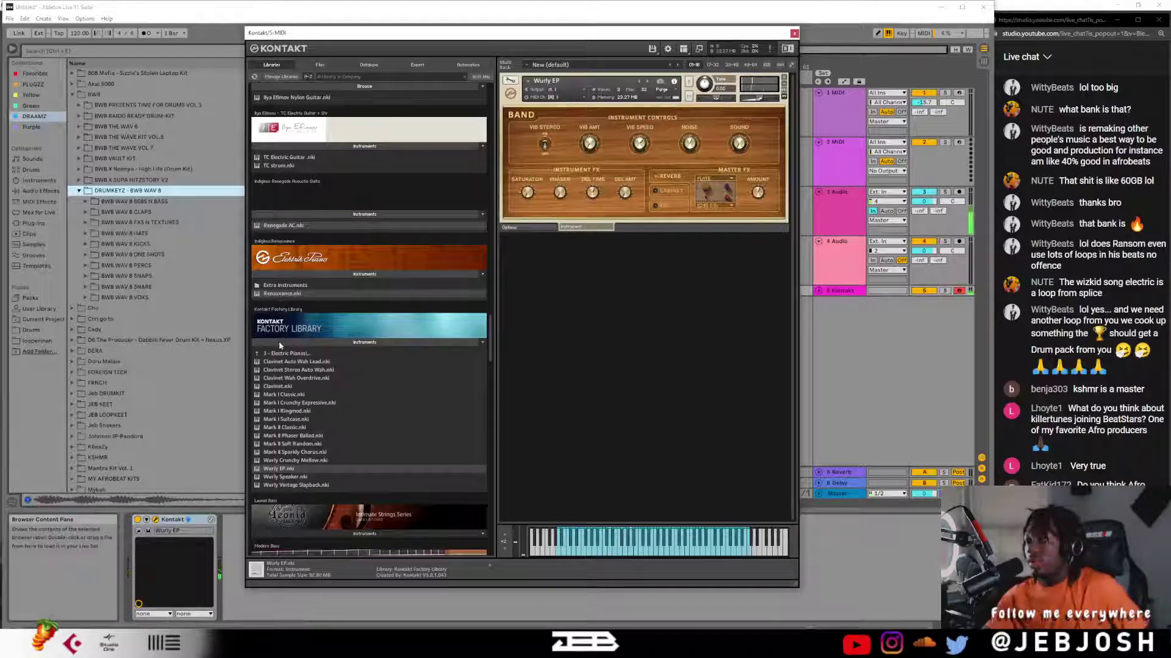
scroll(284, 410, down, 3)
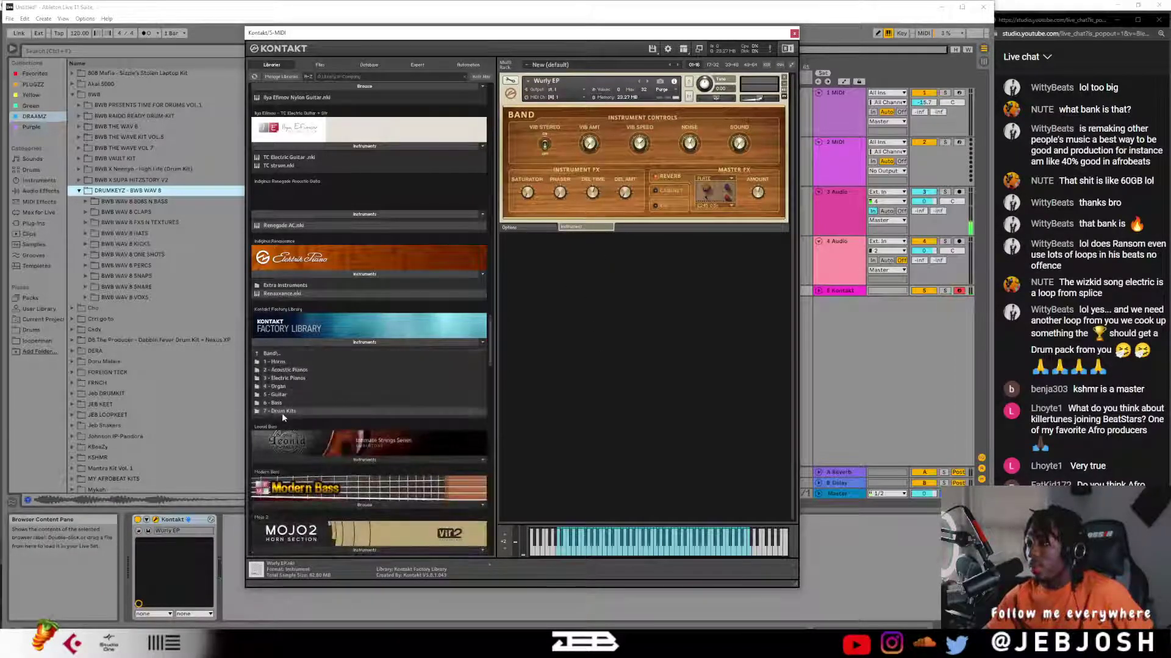
double_click(281, 397)
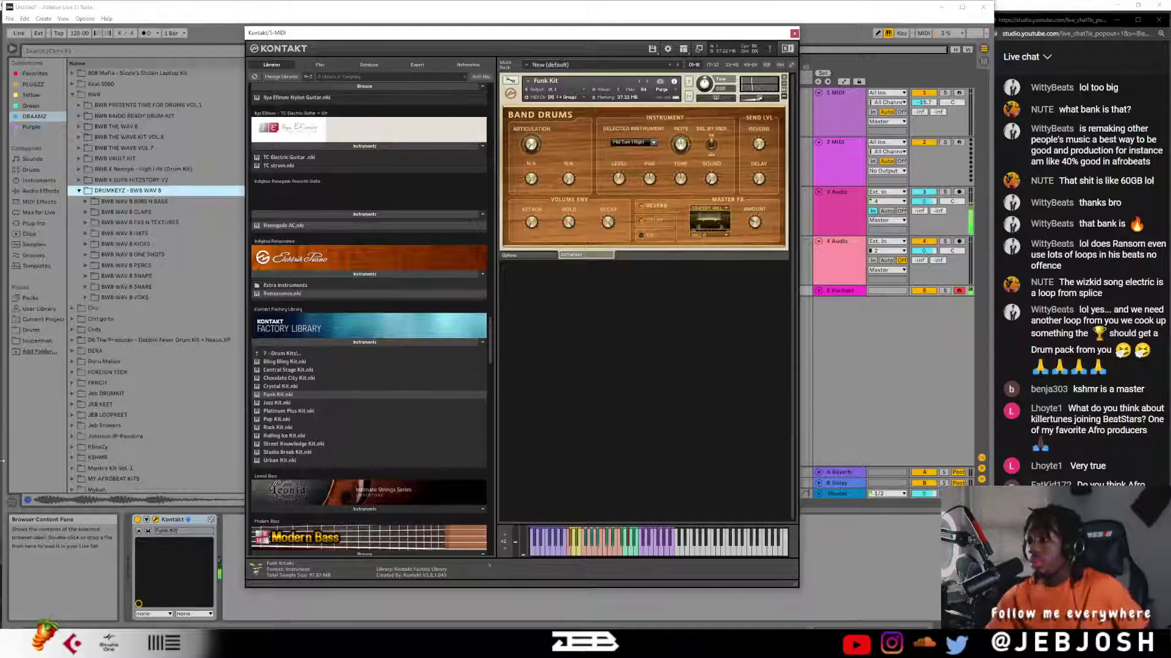
- Open the JEB KEET sample folder in Live's browser, and preview a JEB fill and Short hits 14-44k.wav
click(97, 393)
click(71, 202)
click(72, 212)
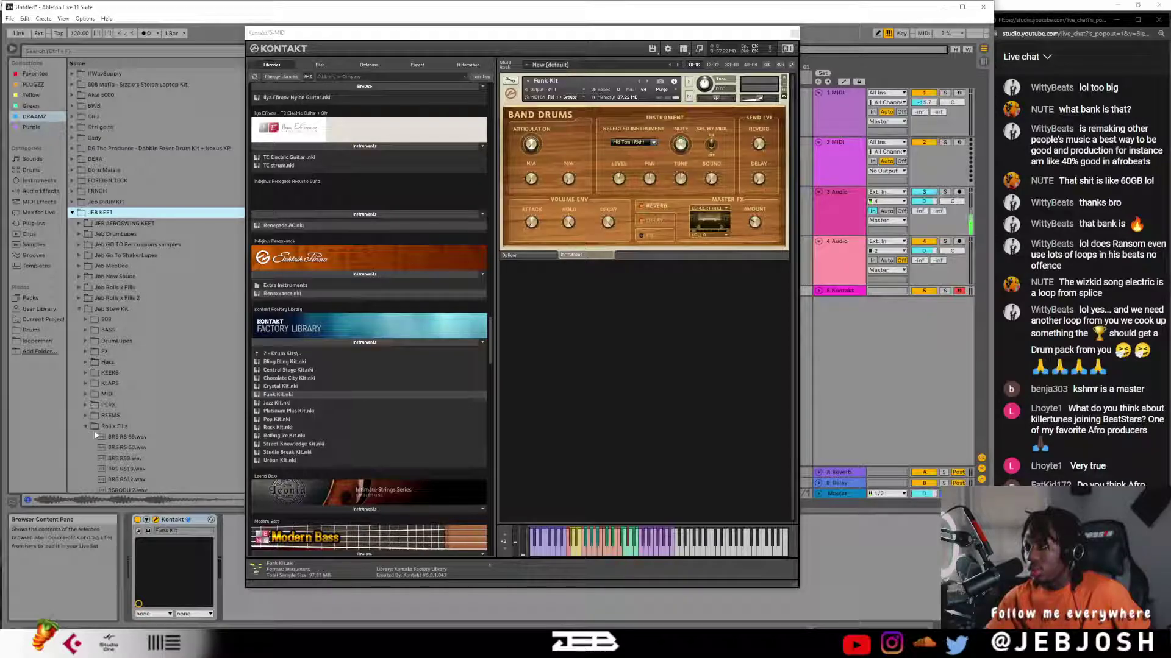
scroll(92, 434, down, 5)
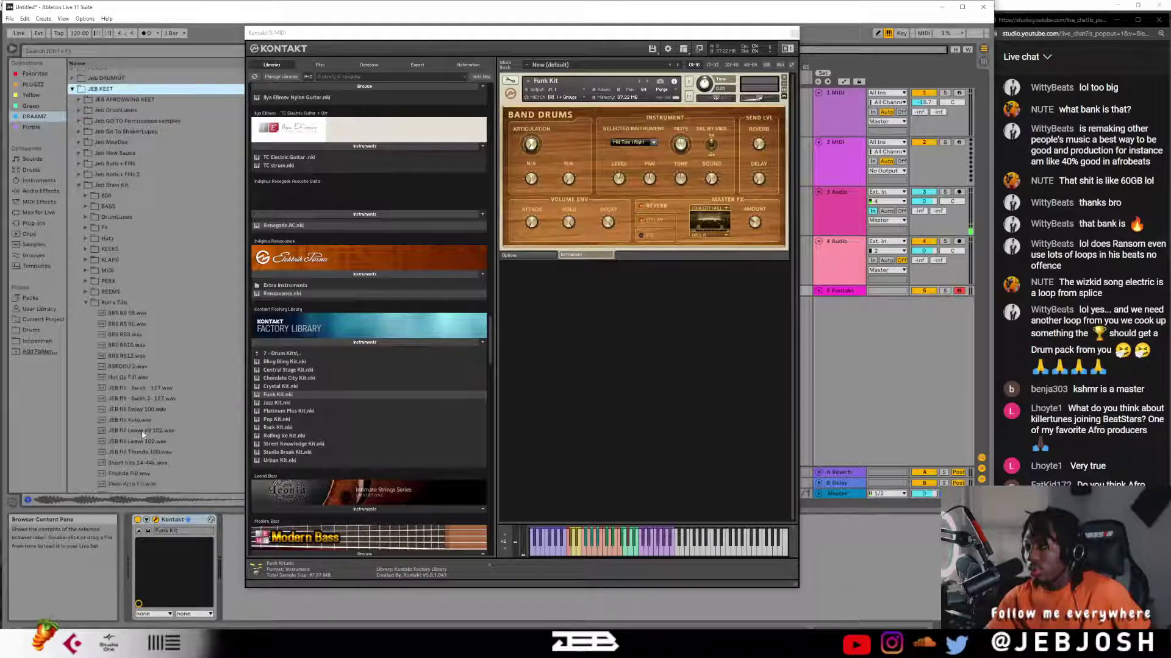
click(143, 422)
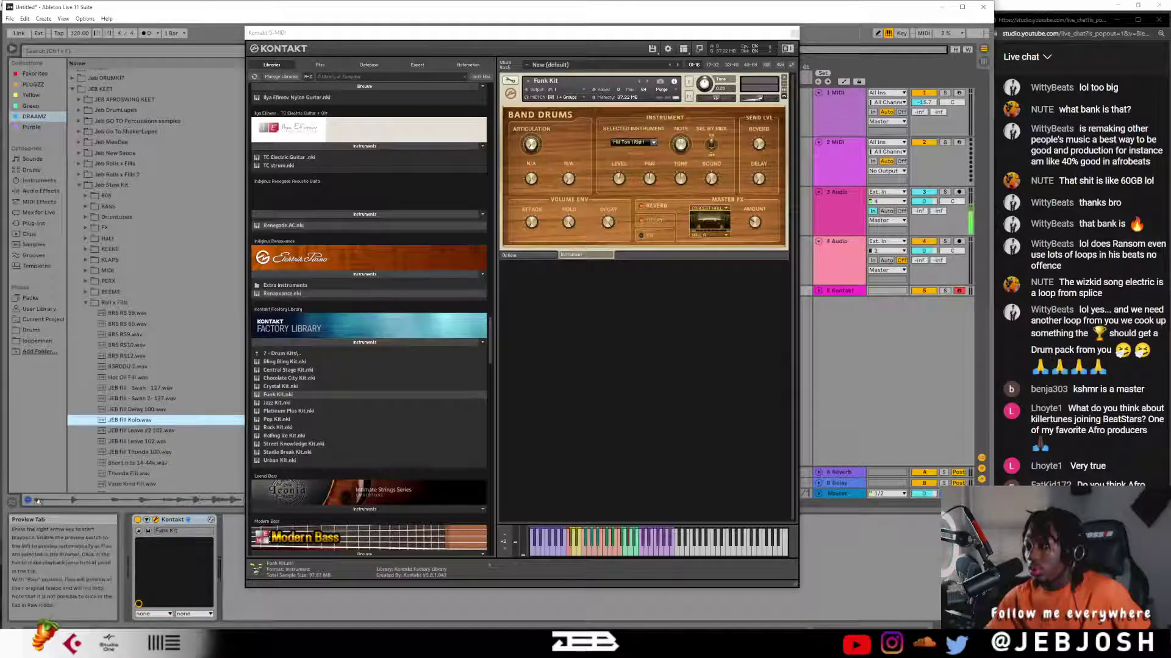
click(153, 464)
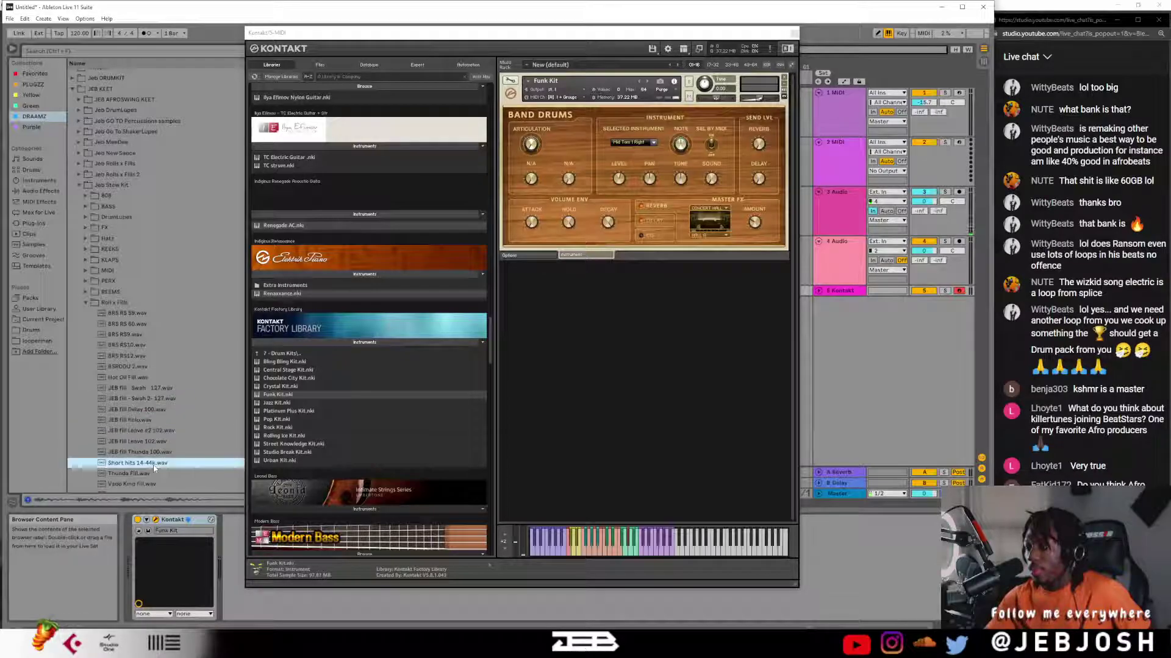
- Replace the Funk Kit with Jazz Kit, and load Leonid Bass 1.0 24-bit Mono from the Leonid Bass library over it
double_click(277, 403)
click(597, 365)
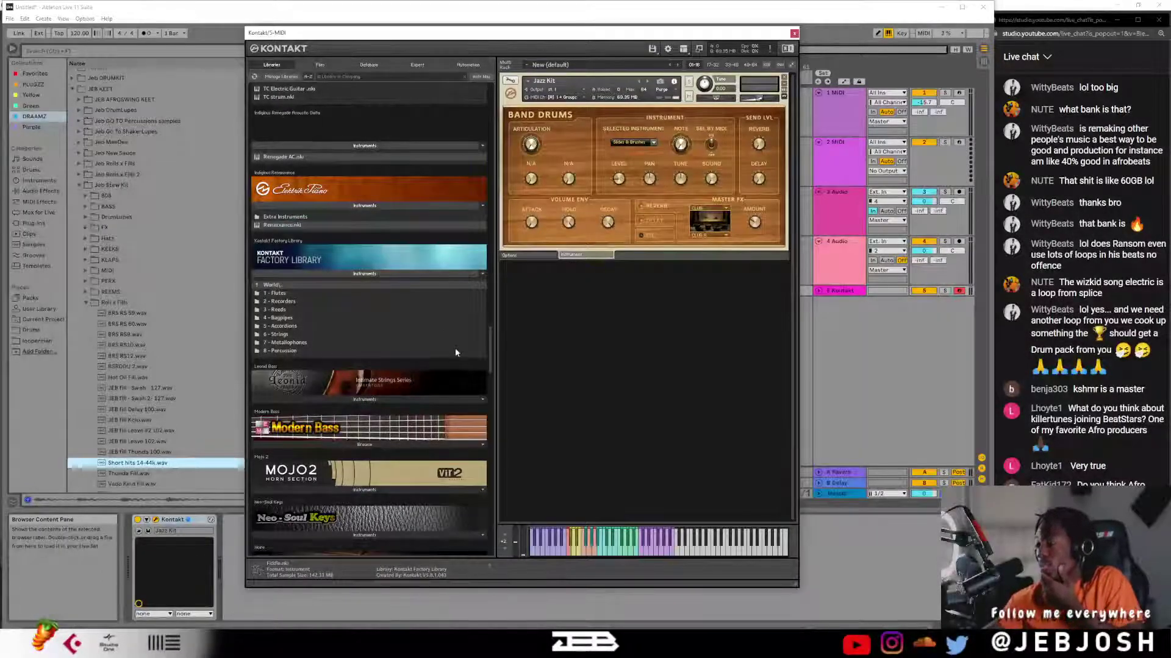
scroll(455, 351, down, 3)
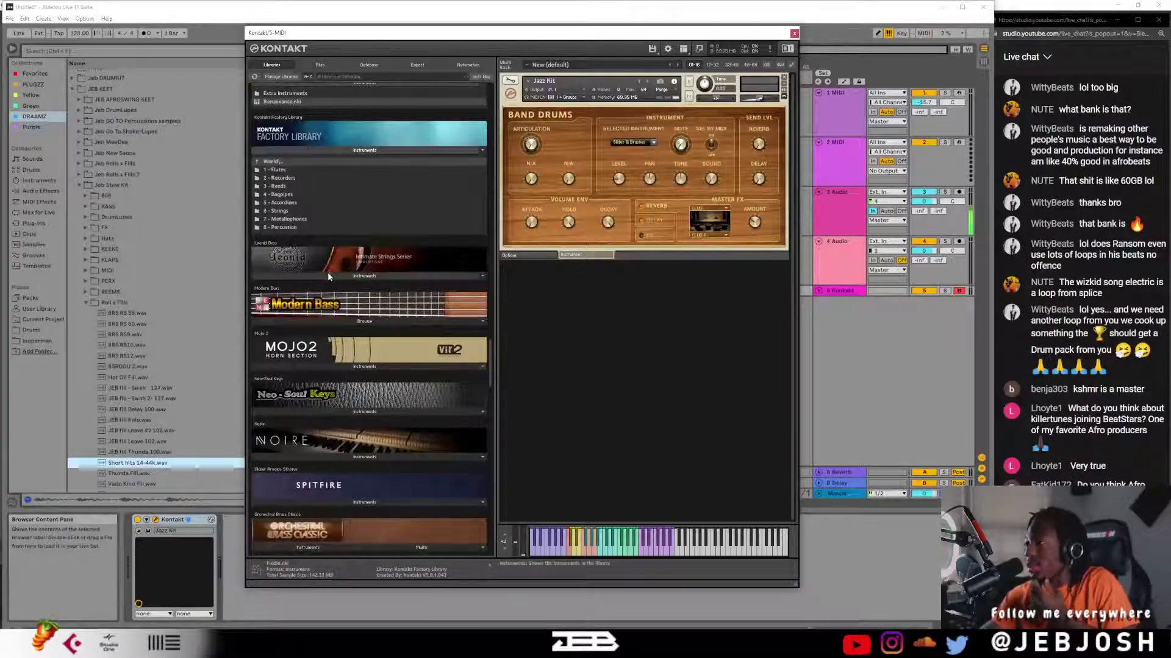
click(327, 275)
double_click(299, 288)
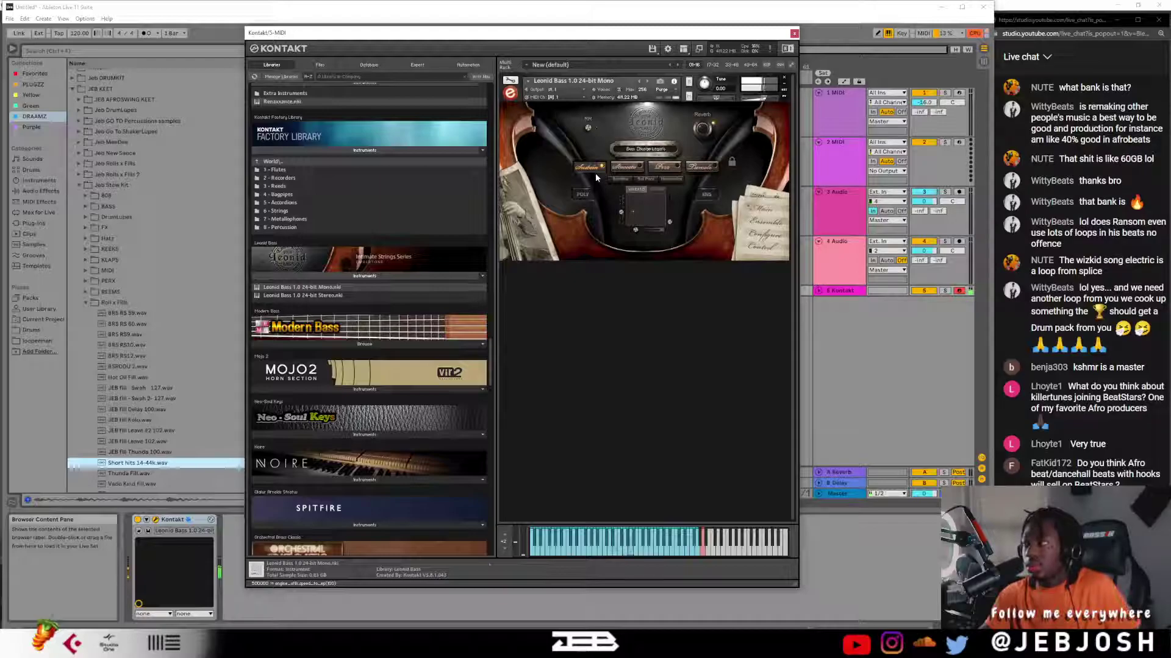
- Switch the Leonid Bass through its other articulations up to Tremolo, and return it to Sustain
click(640, 171)
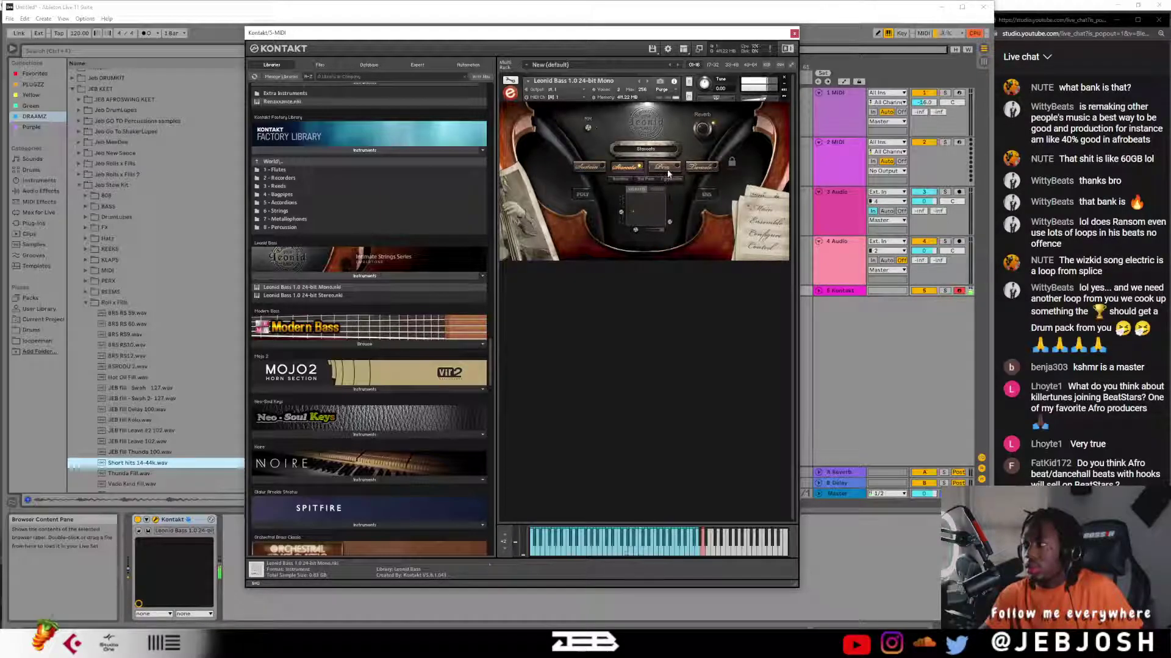
click(715, 166)
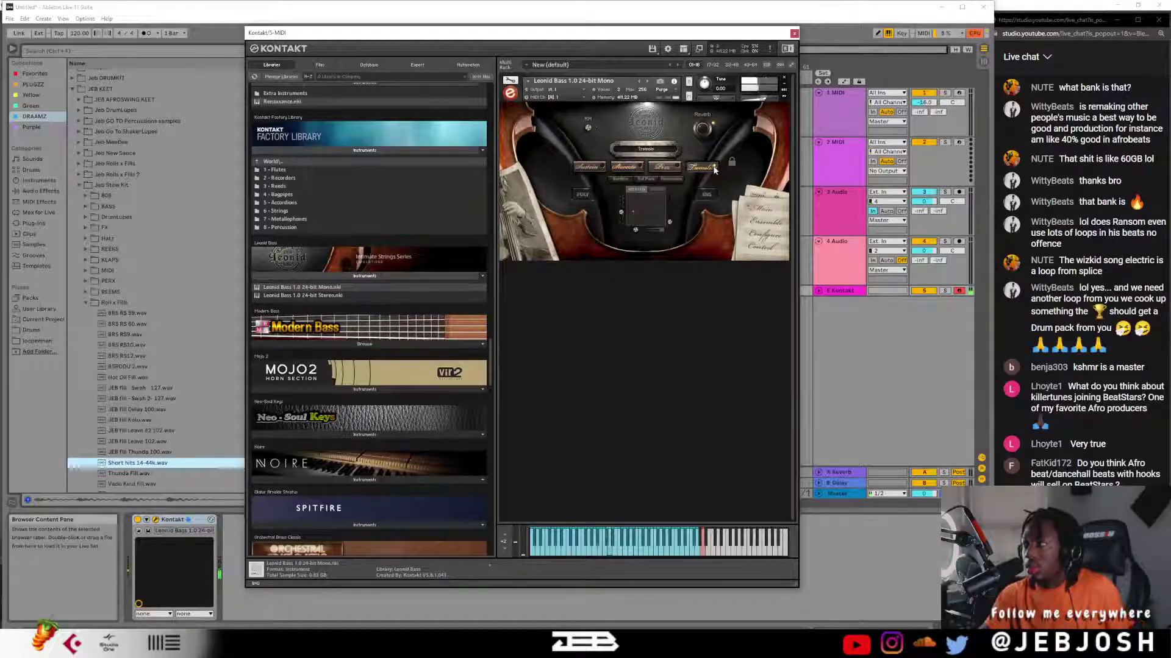
click(597, 170)
click(619, 177)
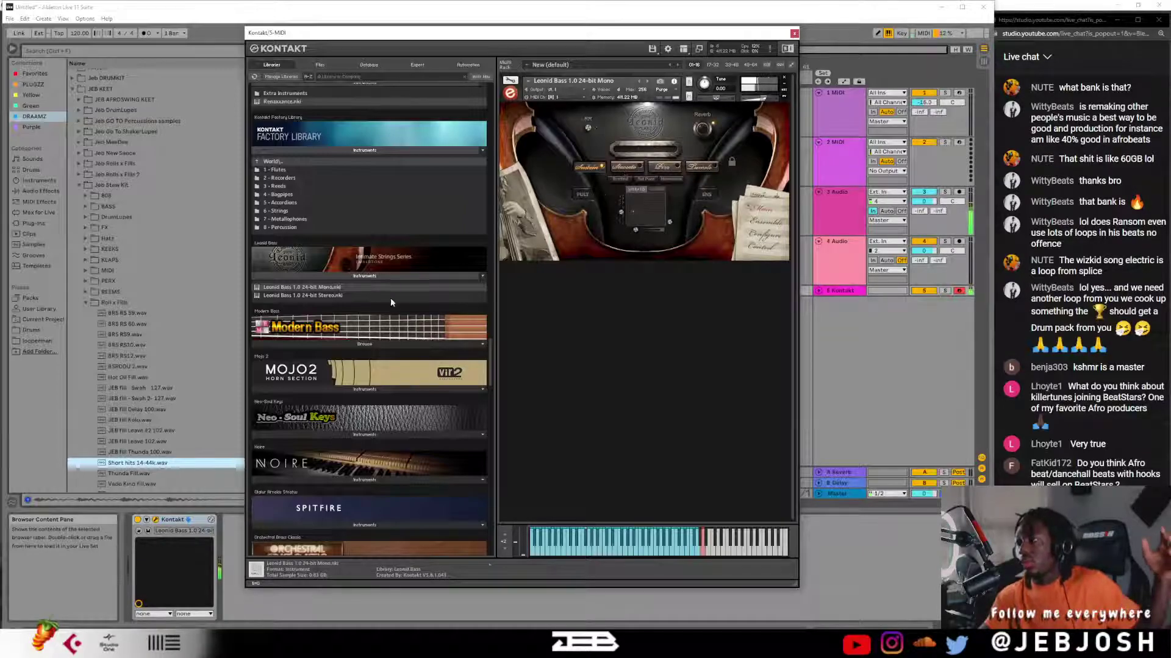
- Replace the Leonid Bass with Ilya_Efimov_Modern_Bass from the Modern Bass library, ignoring the missing sample content
click(308, 329)
double_click(307, 357)
click(597, 363)
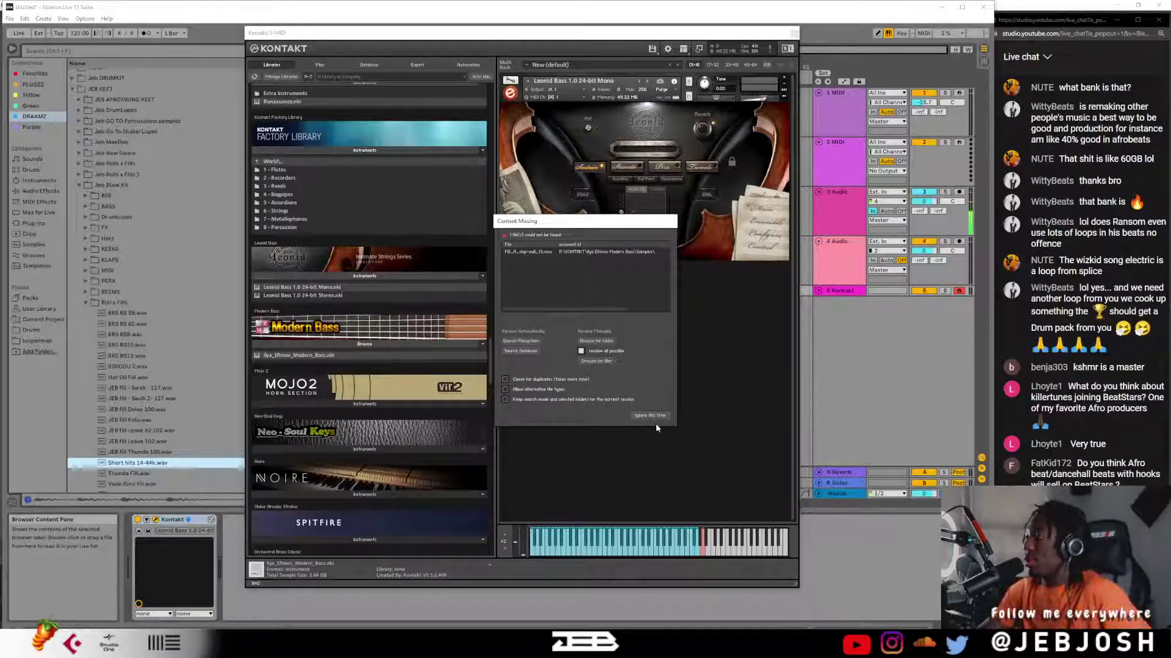
click(651, 415)
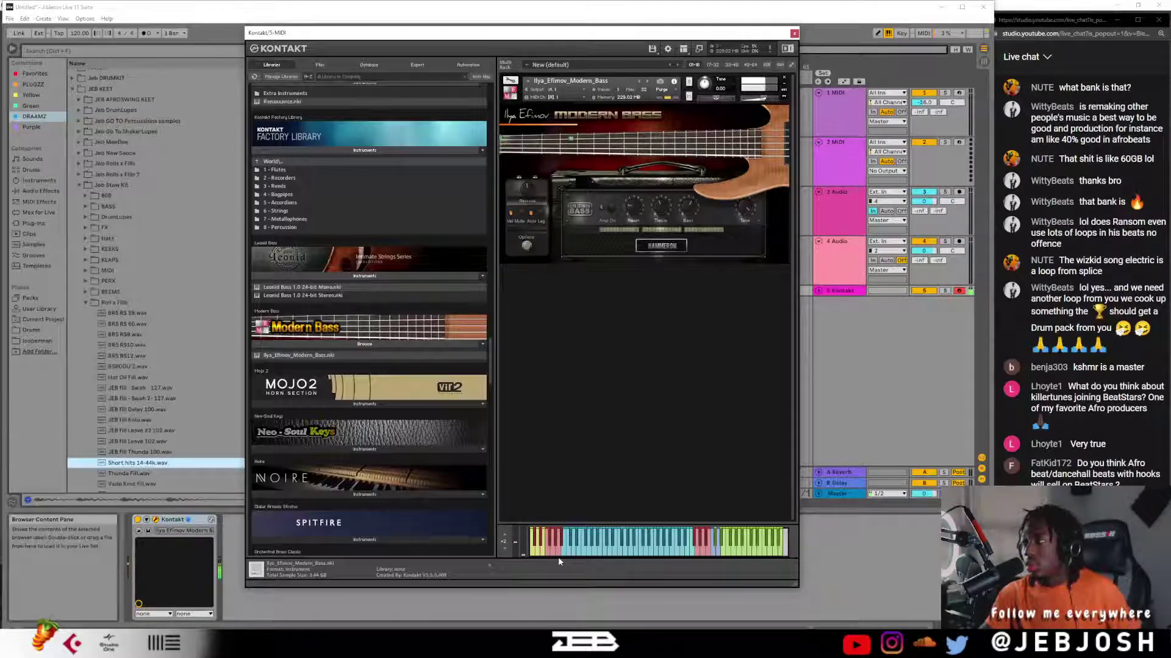
- Replace the Modern Bass with Trumpet - Falls from the Mojo 2 Horn Section library, and adjust the instrument's volume
click(334, 400)
scroll(311, 431, down, 1)
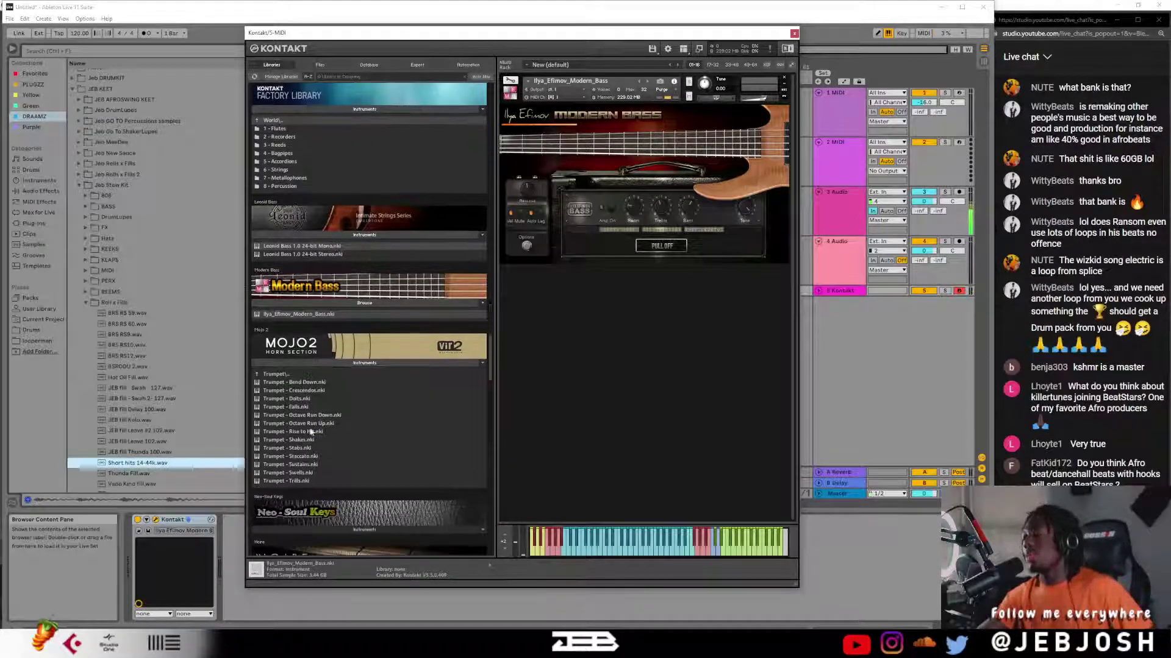
scroll(311, 432, down, 1)
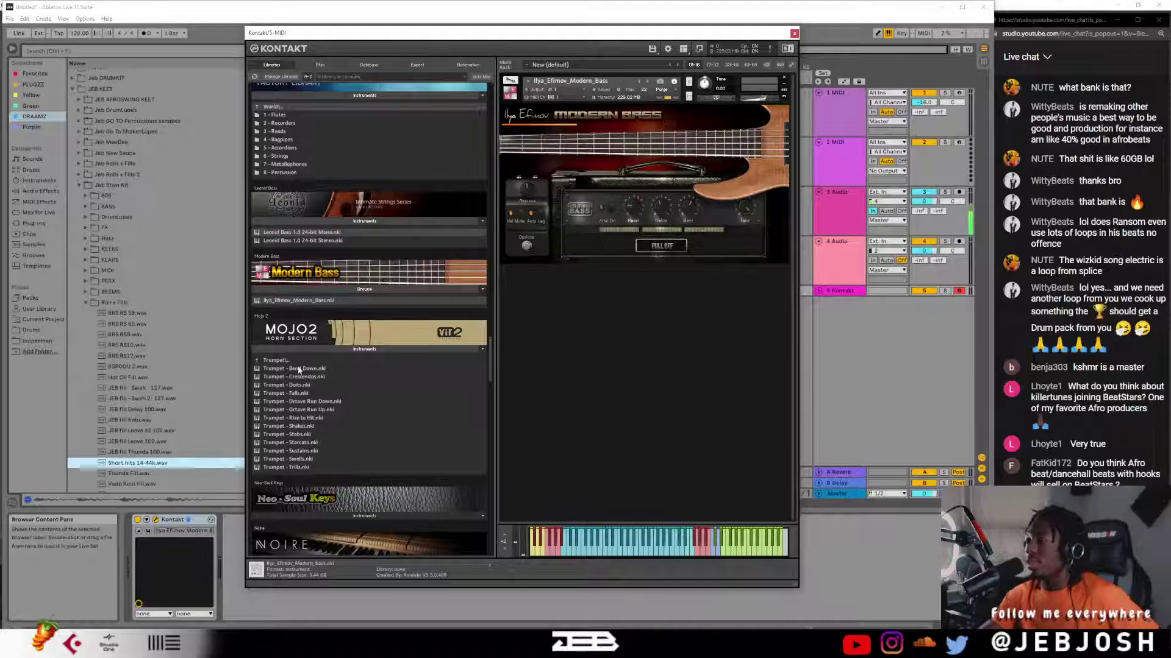
double_click(287, 393)
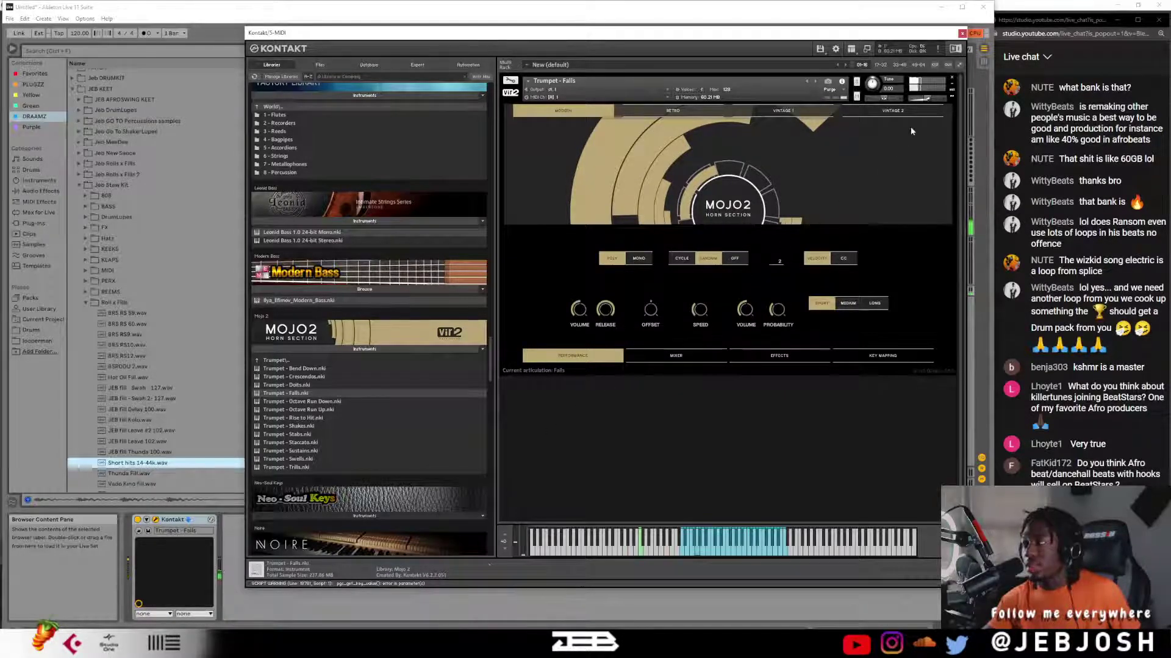
drag(928, 98, 934, 103)
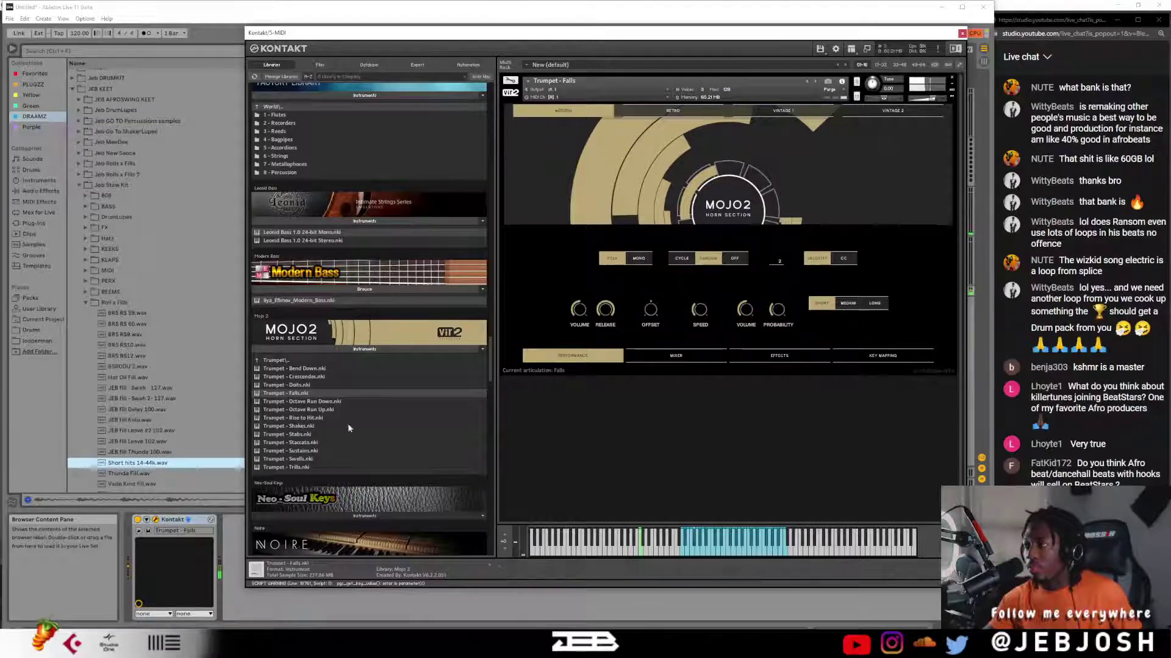
- Audition Trumpet - Rise to Hit in its place, and reload Trumpet - Falls with an adjusted Speed
double_click(325, 419)
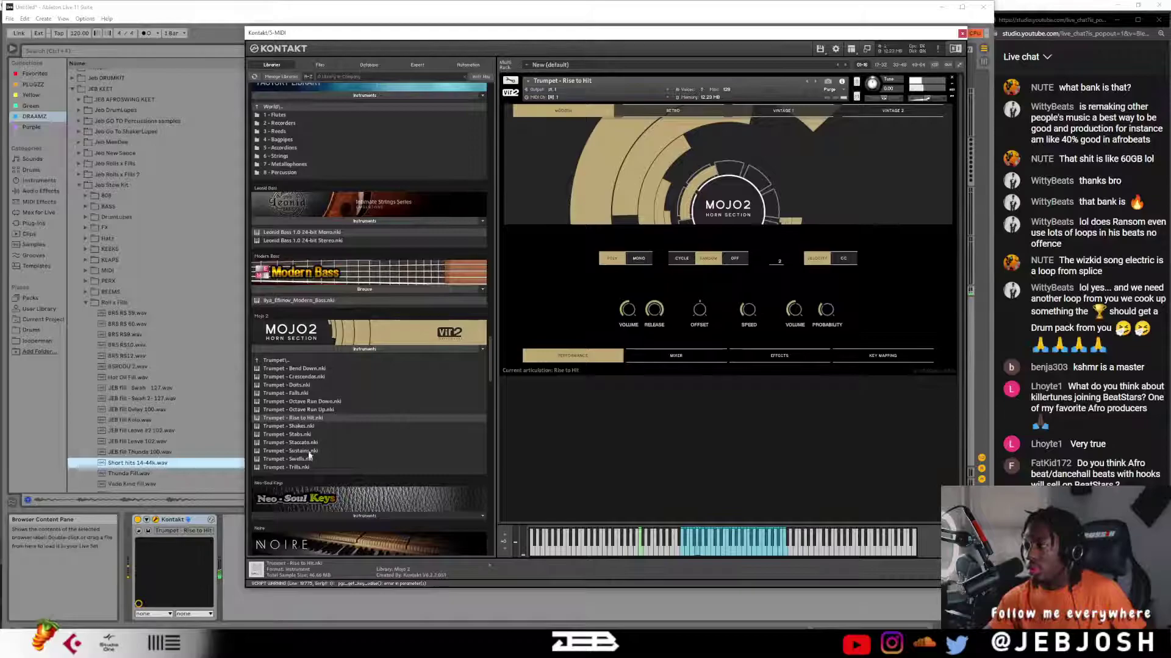
drag(305, 395, 612, 339)
click(619, 359)
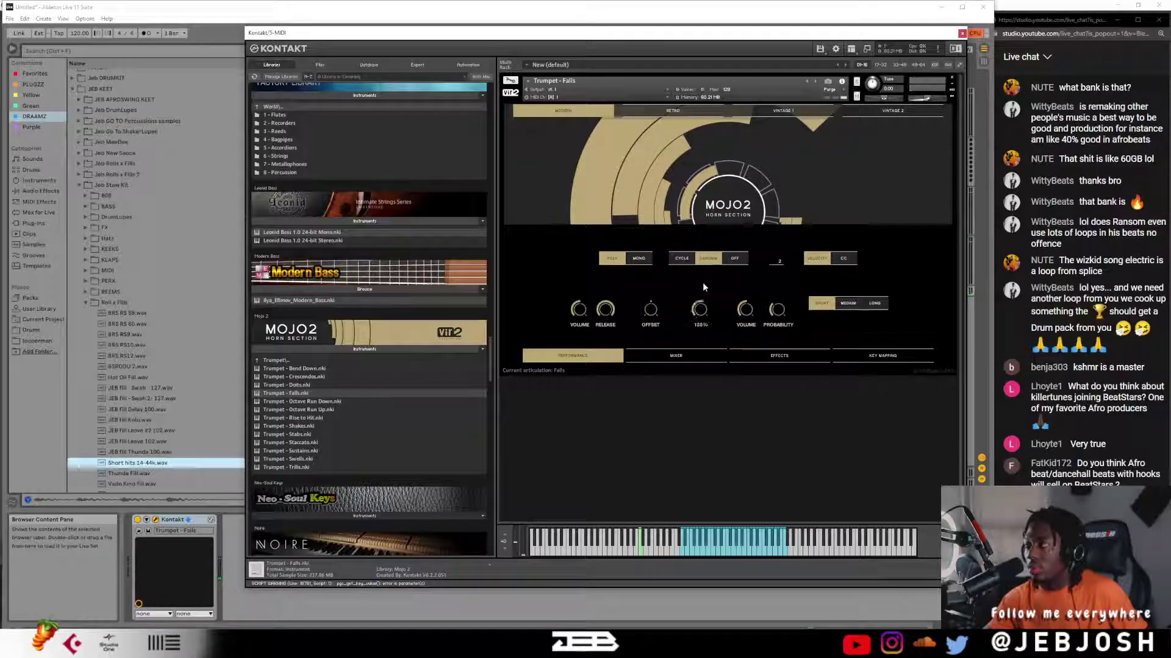
mouse_move(699, 309)
mouse_down()
mouse_move(701, 339)
mouse_move(706, 297)
mouse_up()
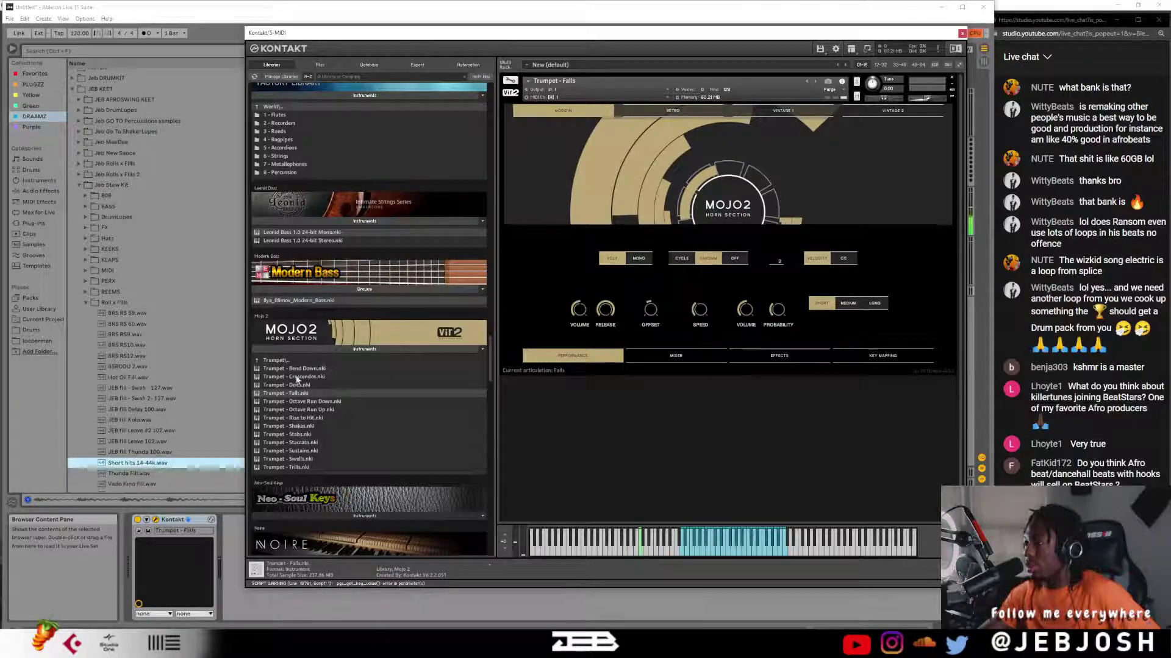
- Check Mojo 2's list of horn instruments, and replace Trumpet - Falls with Trumpet - Sustains
click(276, 361)
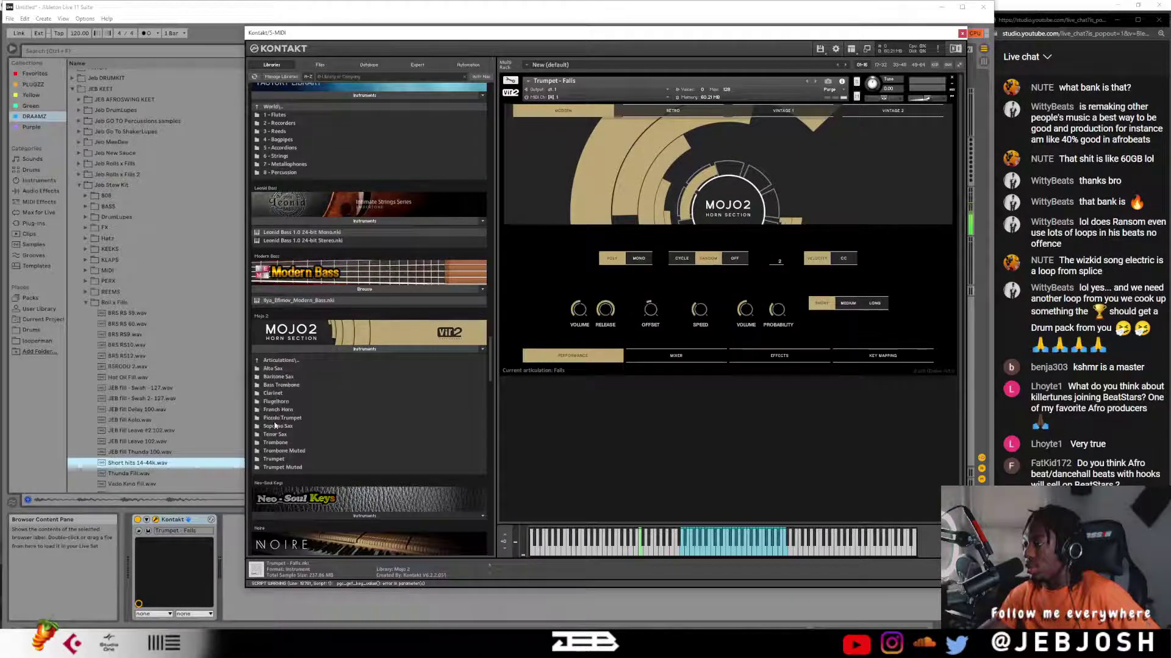
scroll(276, 422, down, 1)
double_click(288, 411)
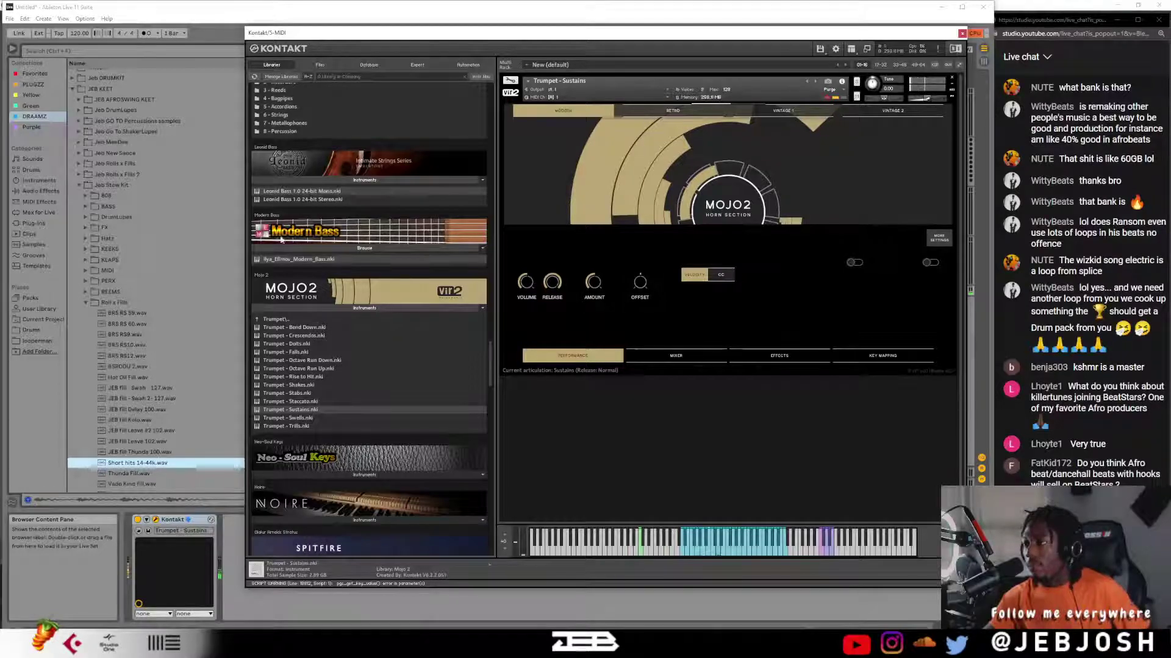
- Replace Trumpet - Sustains with the full Trombone Muted instrument from the Mojo 2 library
click(276, 319)
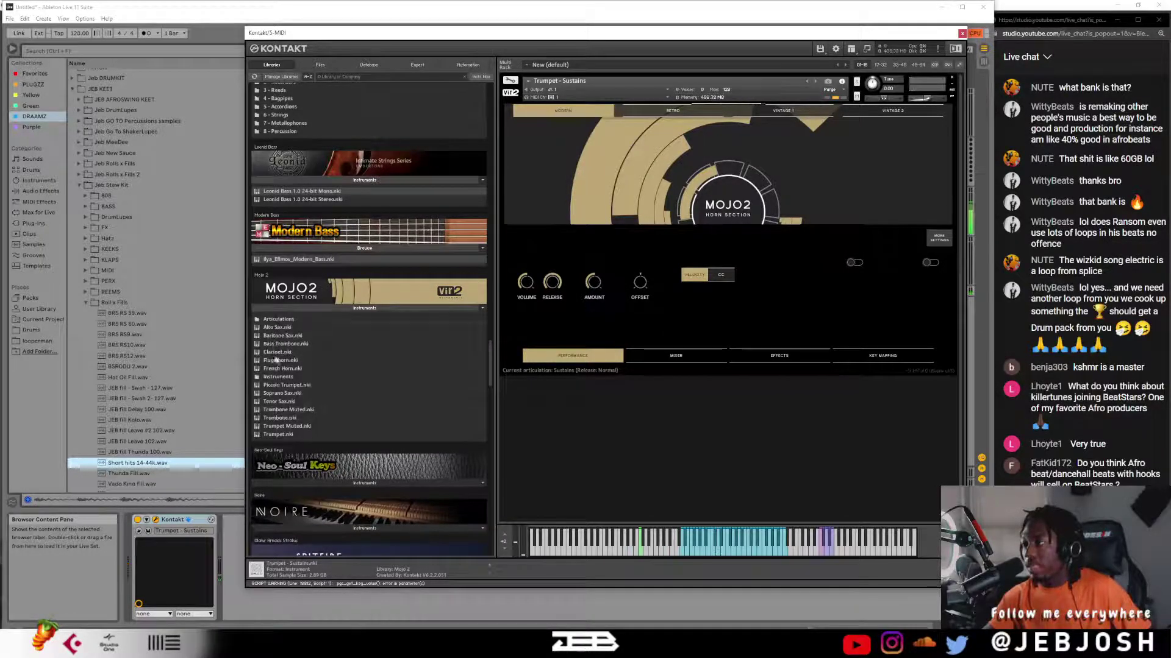
drag(284, 409, 660, 247)
click(628, 360)
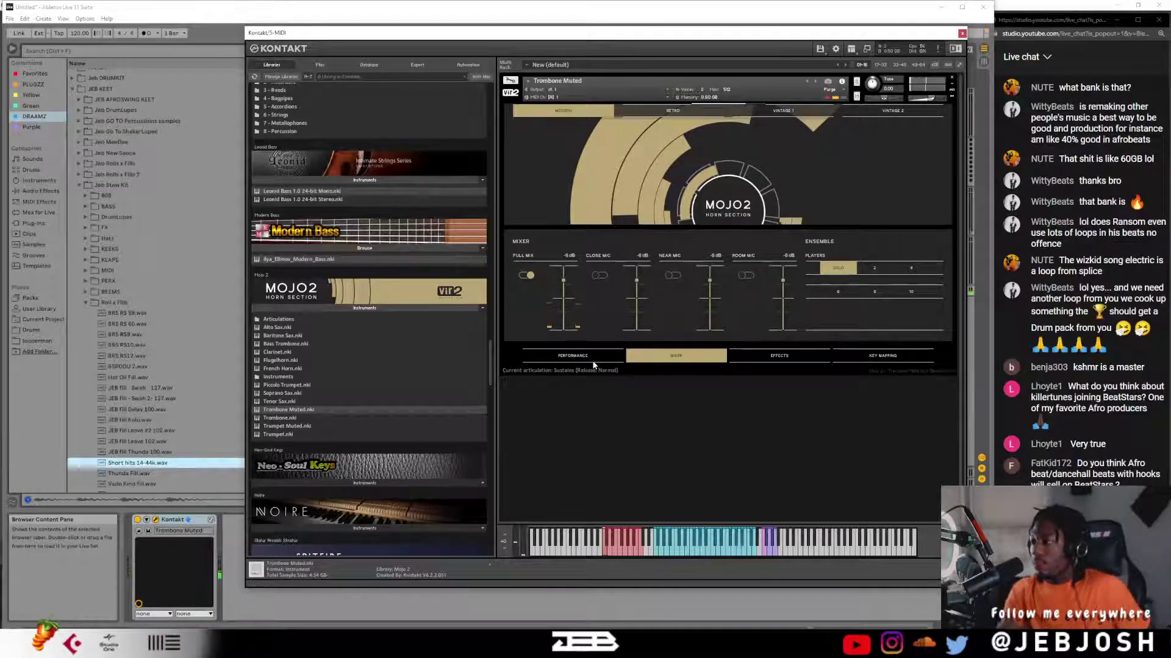
- Load Clean Suitcase from the Cleaned Versions folder of Neo-Soul Keys, and return to that library's folder list
scroll(398, 316, down, 5)
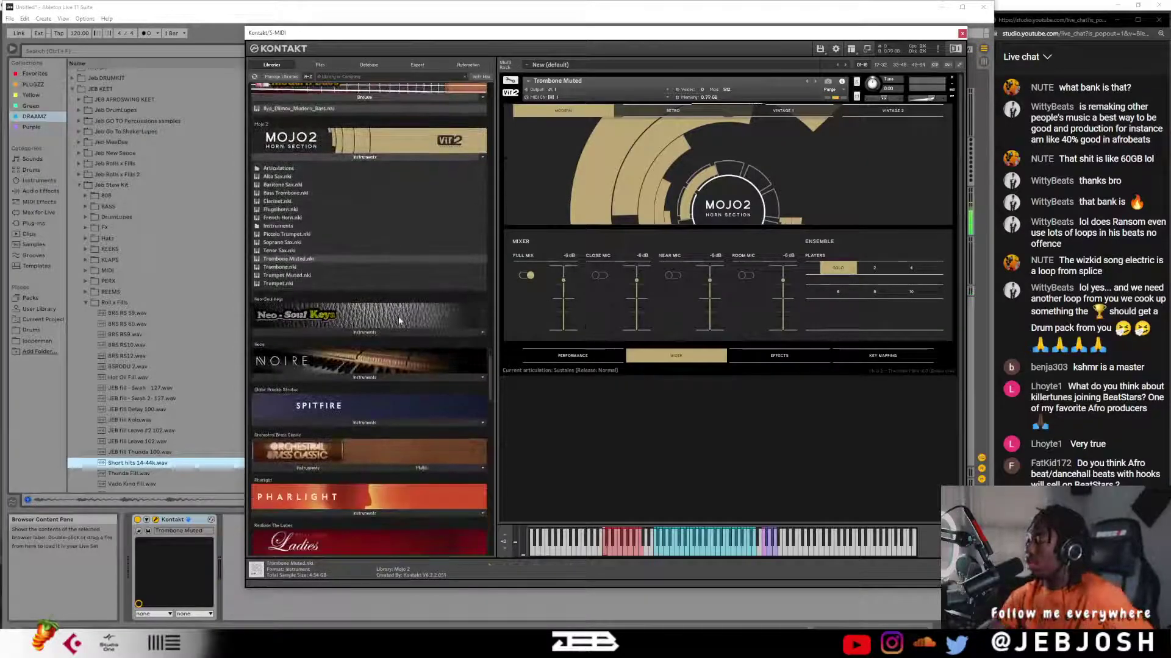
scroll(390, 305, down, 2)
click(353, 277)
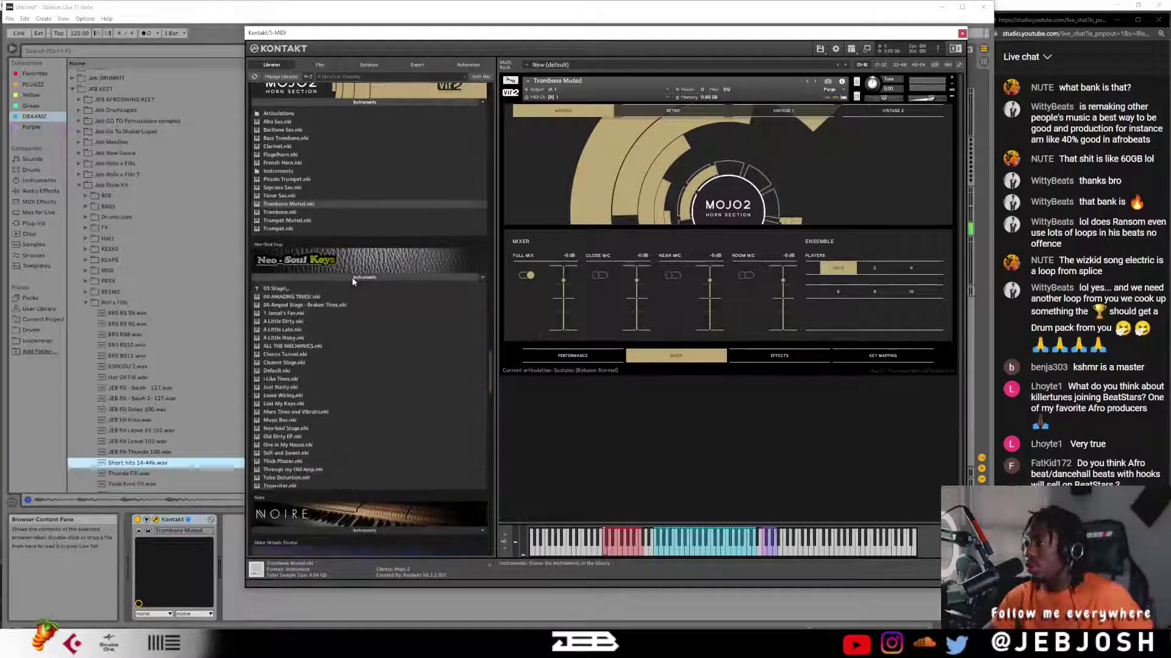
click(284, 290)
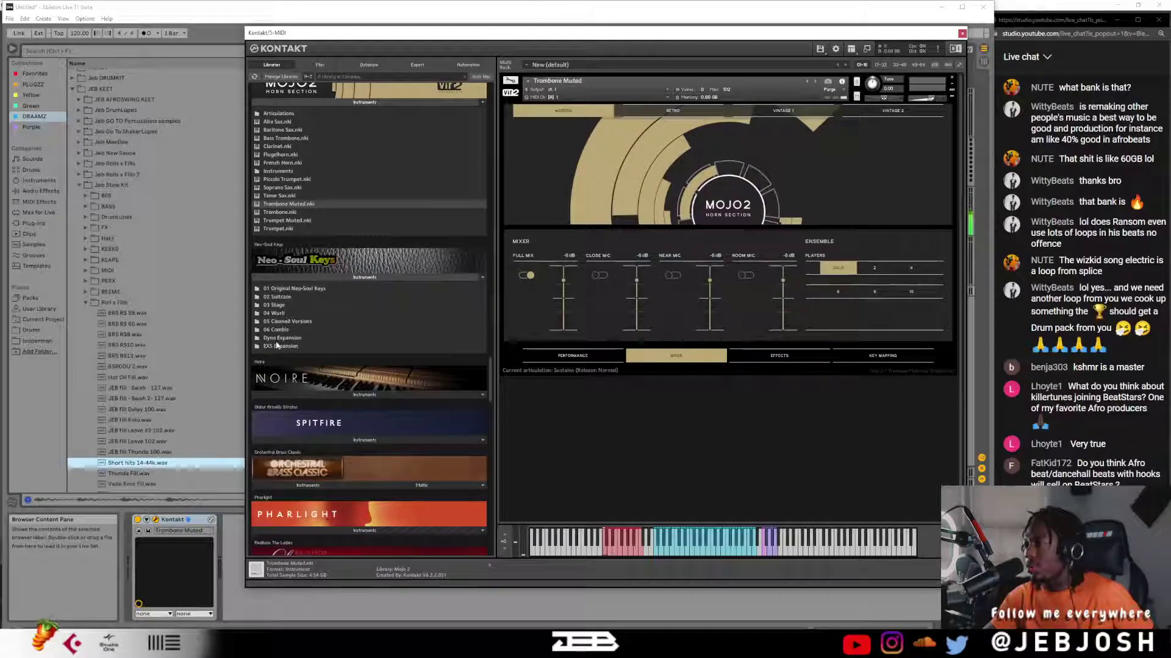
click(278, 321)
double_click(279, 299)
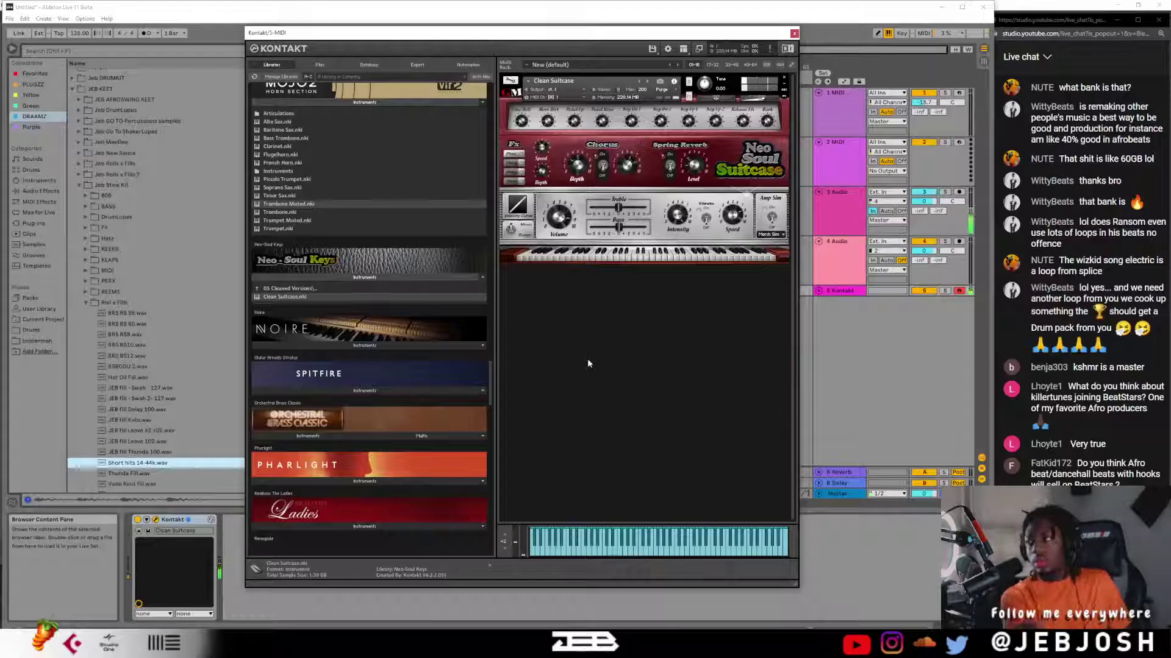
click(290, 289)
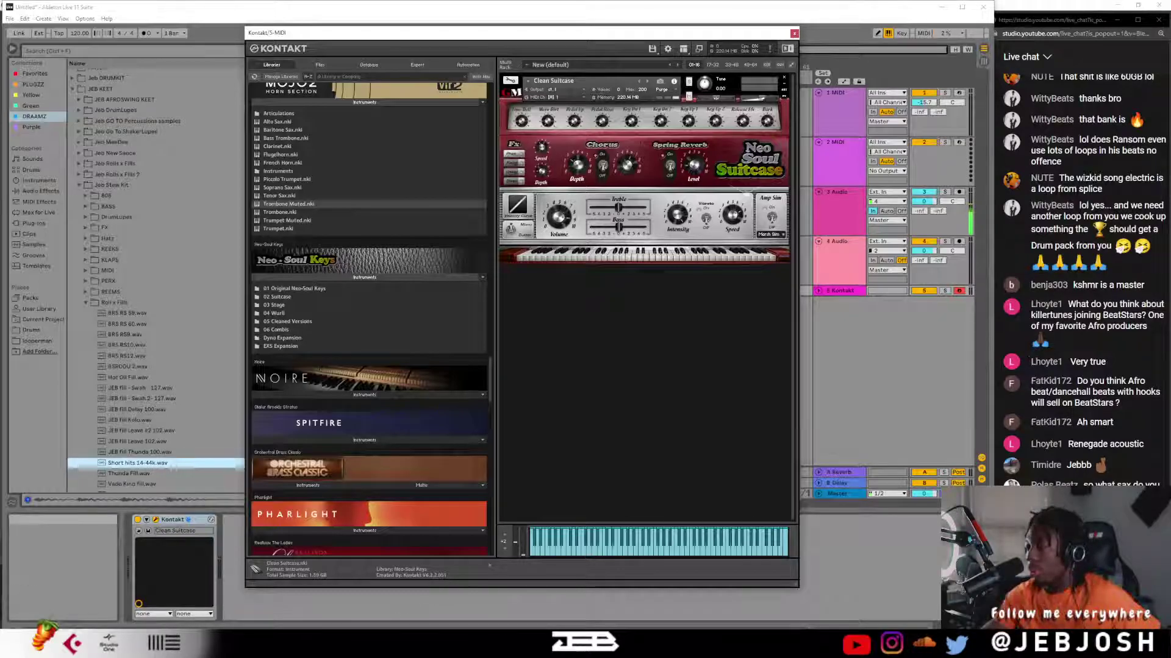
- Switch to the web browser, search Looperman's free loops for the keyword sax, and return to Live
mouse_move(295, 640)
click(281, 604)
scroll(451, 277, up, 7)
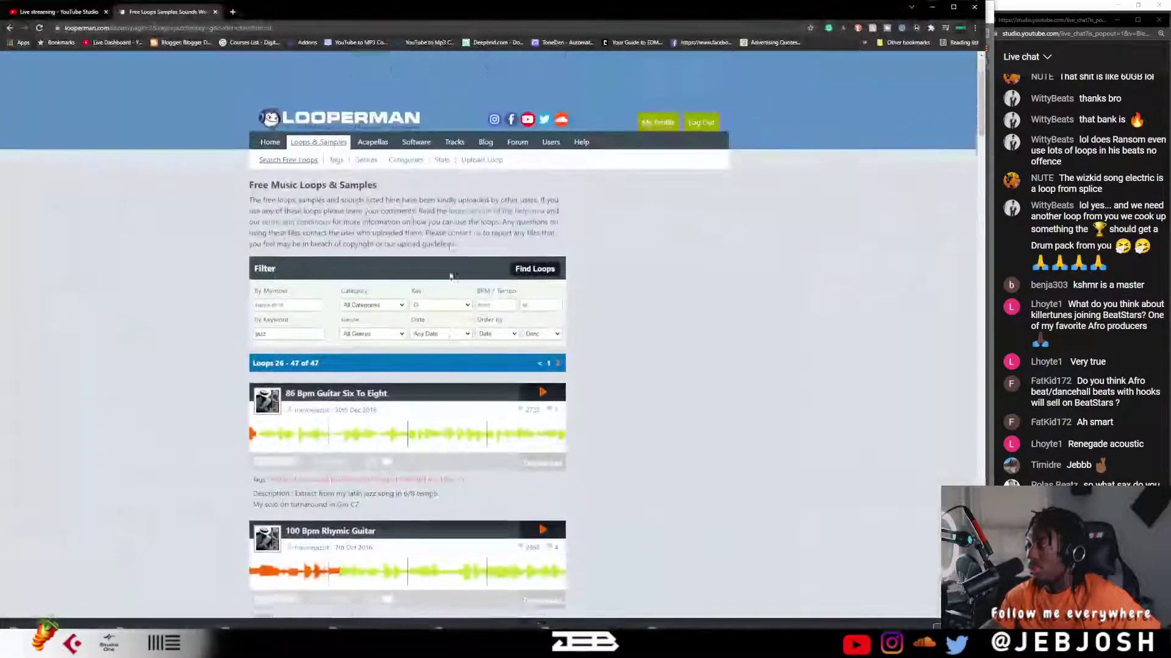
click(306, 363)
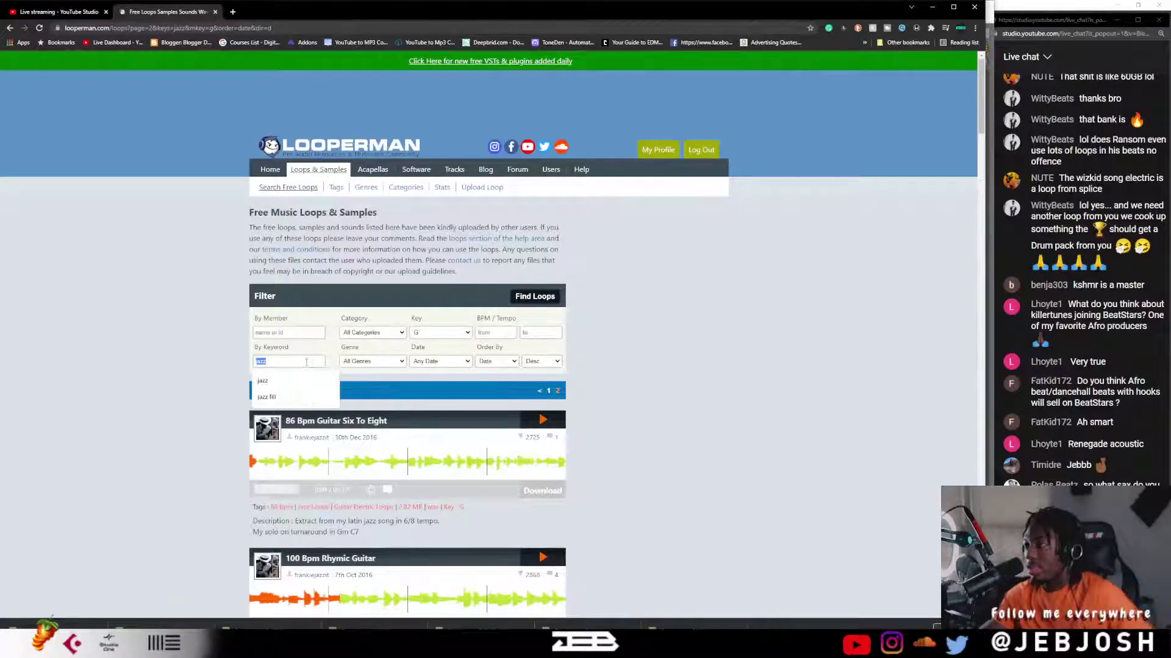
text(sax)
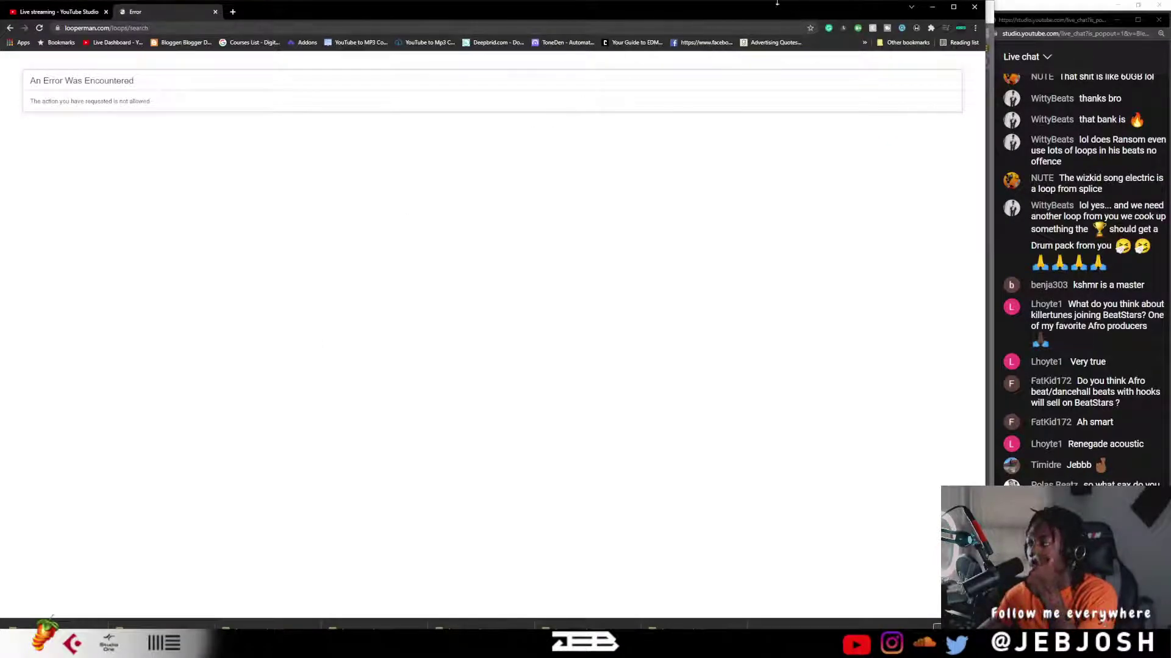
click(932, 7)
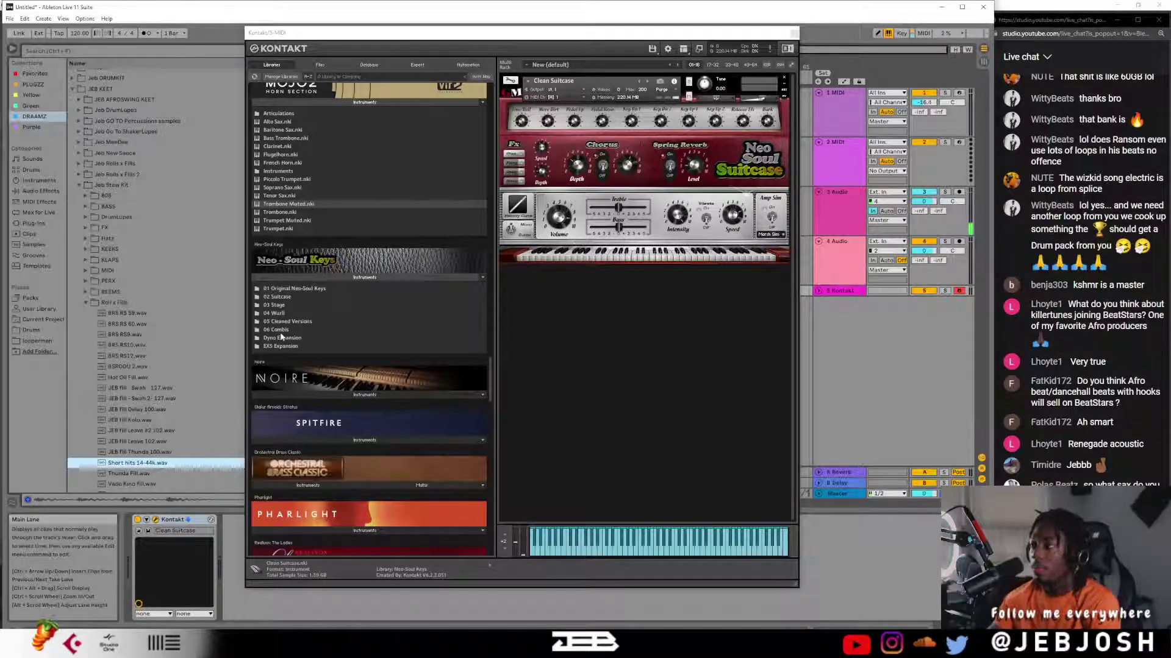
- Replace Clean Suitcase with Jamal Funk from the 01 Original Neo-Soul Keys folder
scroll(282, 337, down, 4)
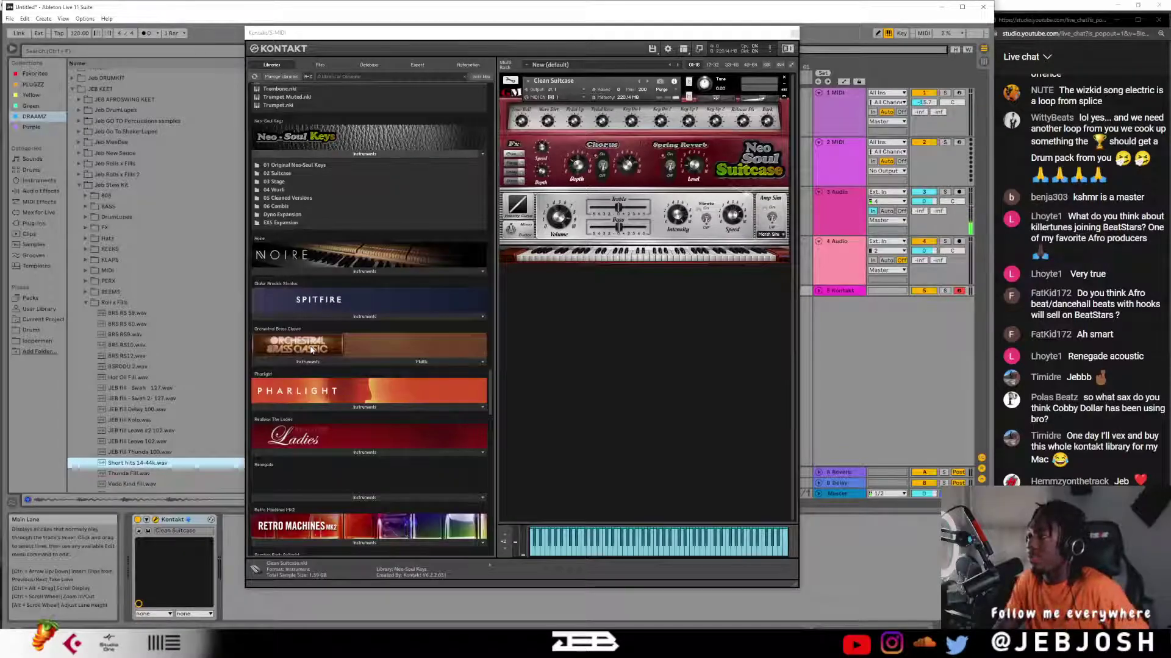
click(288, 206)
click(284, 166)
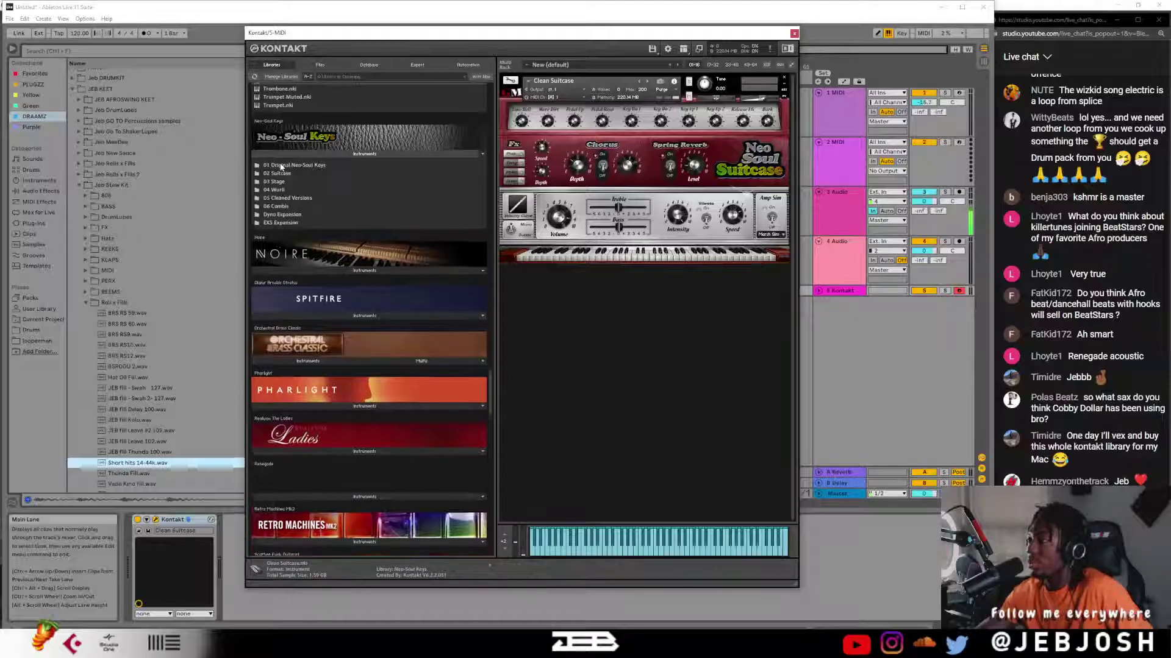
click(284, 173)
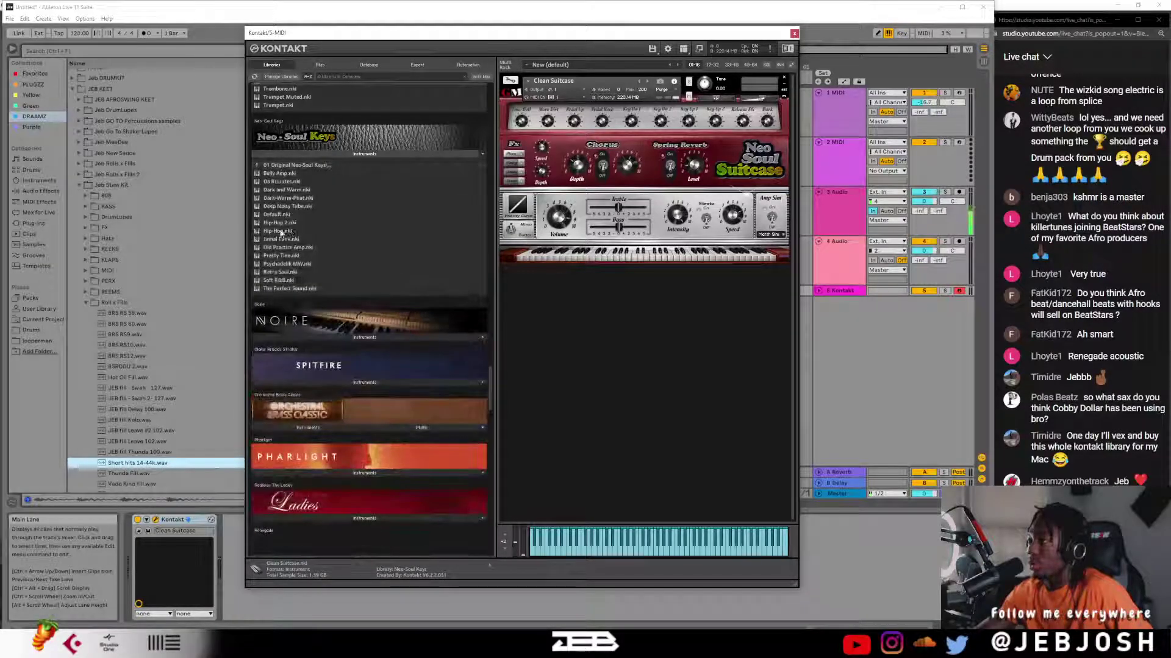
double_click(280, 239)
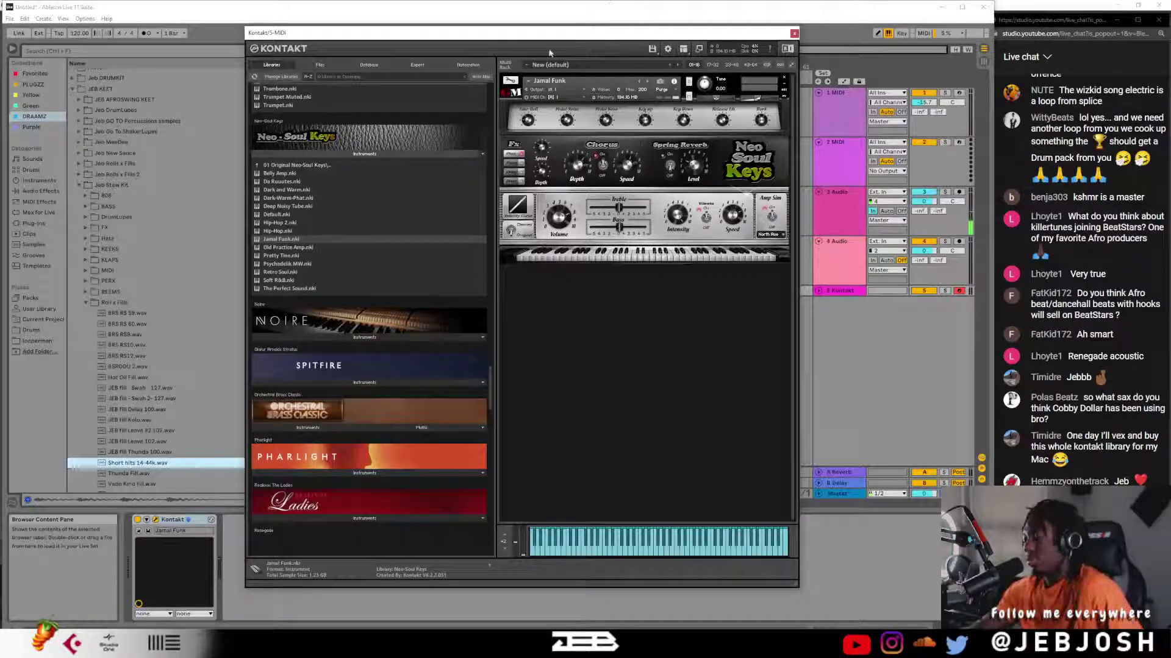
- Load NOIRE Felt from the Noire piano library, and replace it with NOIRE Pure
scroll(294, 328, down, 1)
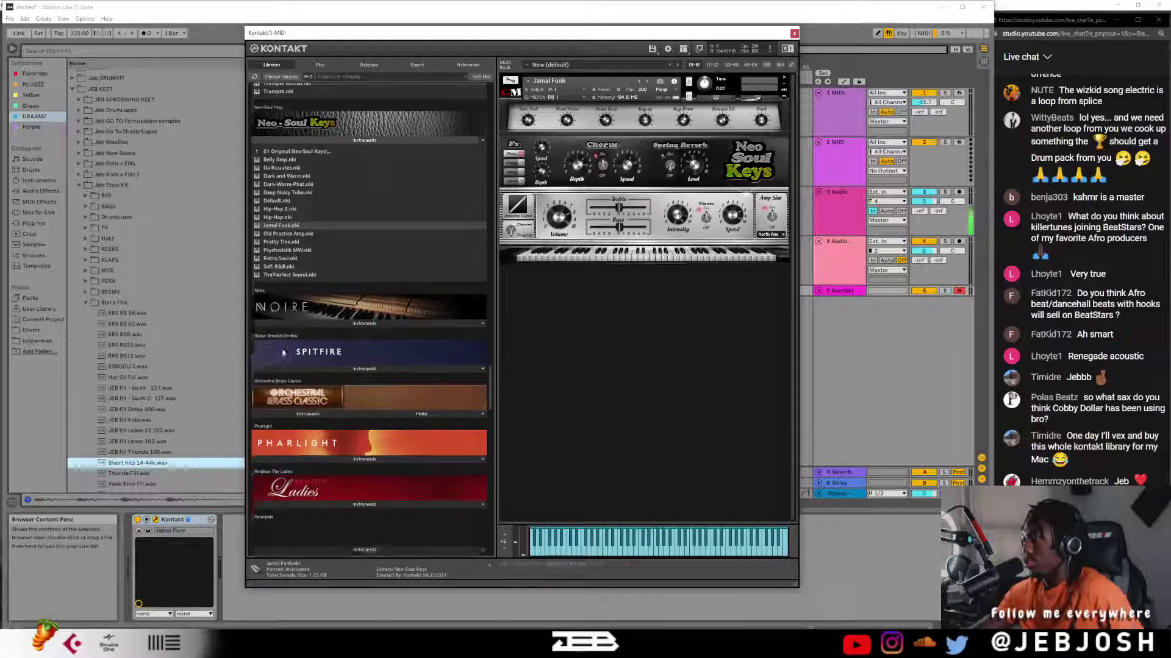
click(294, 323)
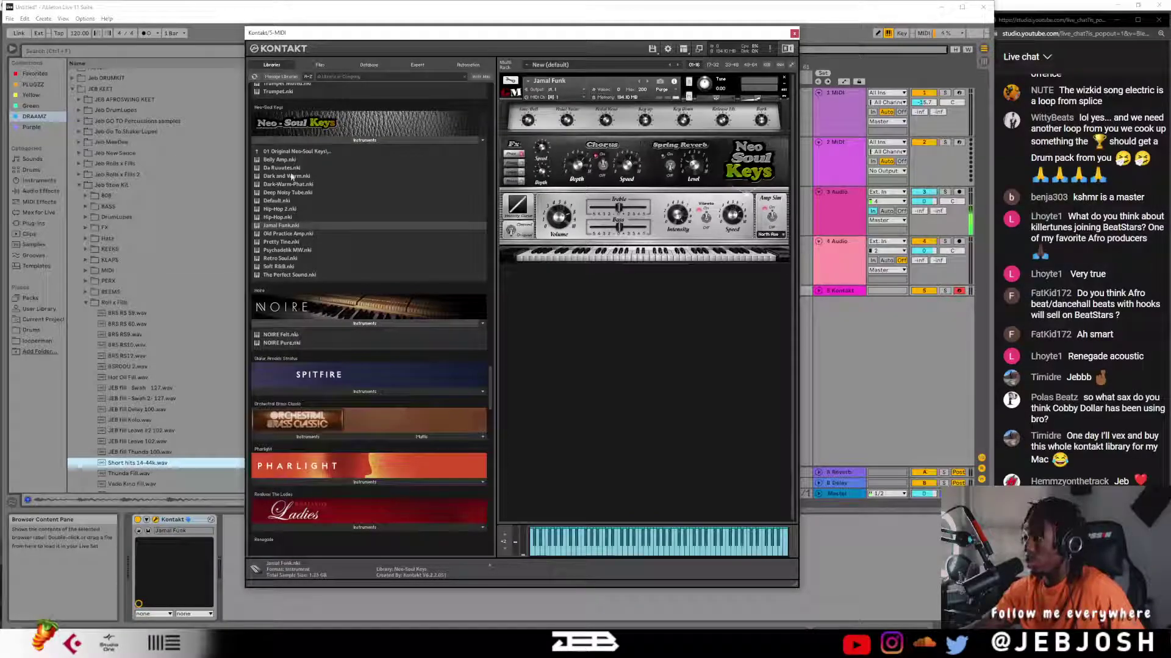
click(288, 151)
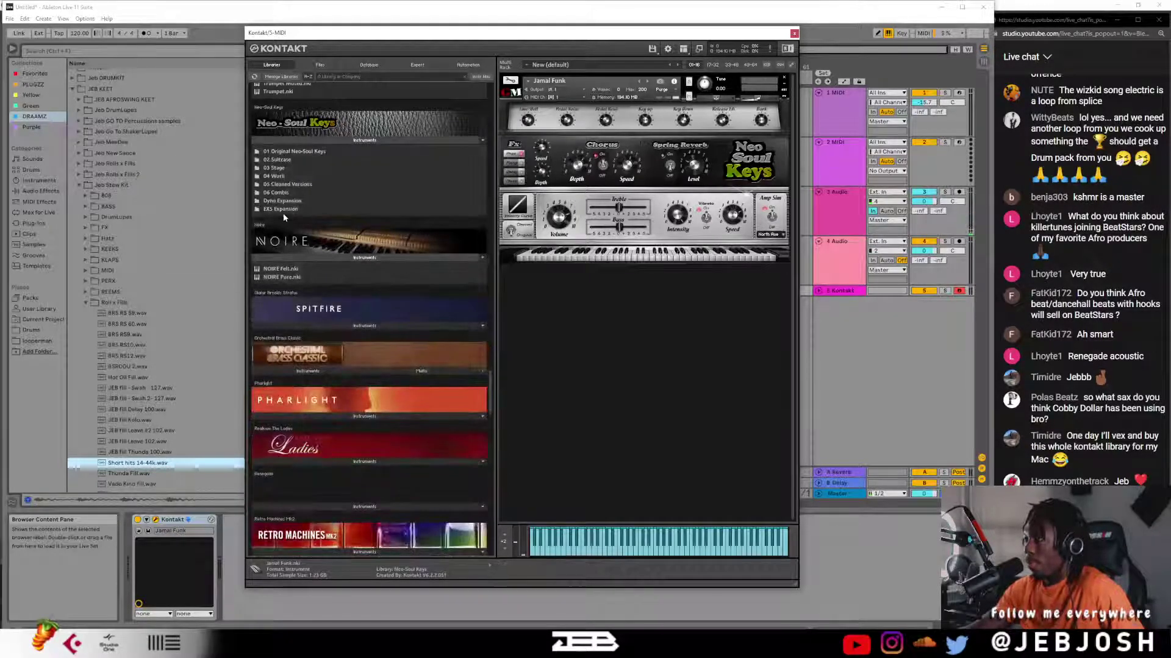
double_click(281, 269)
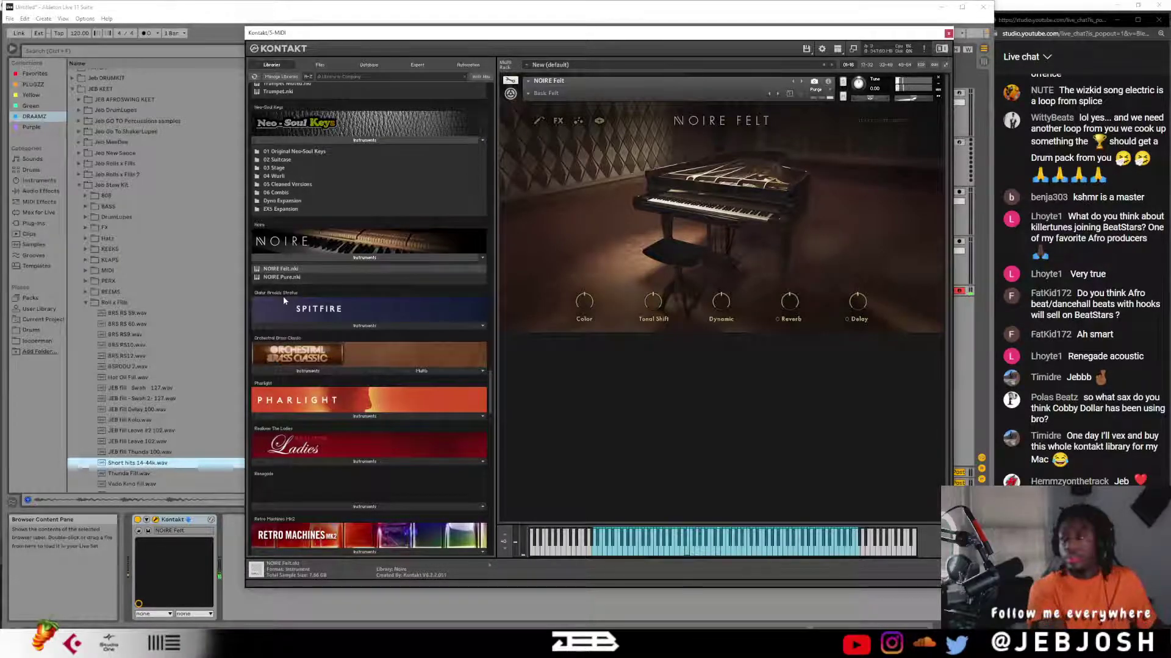
double_click(283, 278)
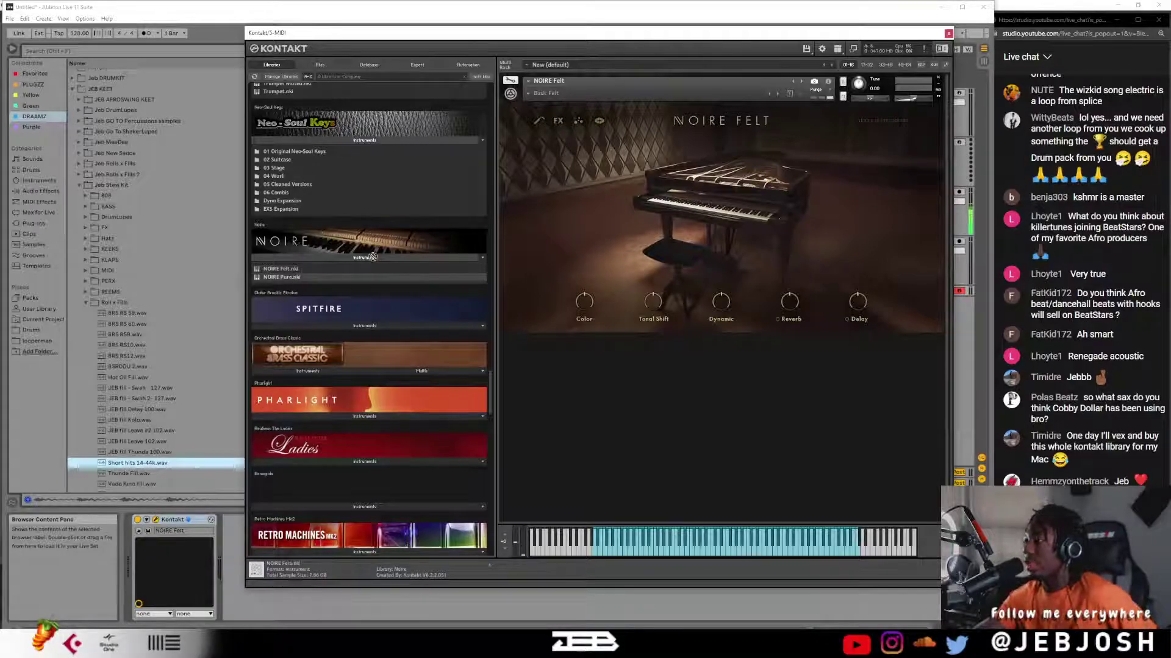
click(591, 359)
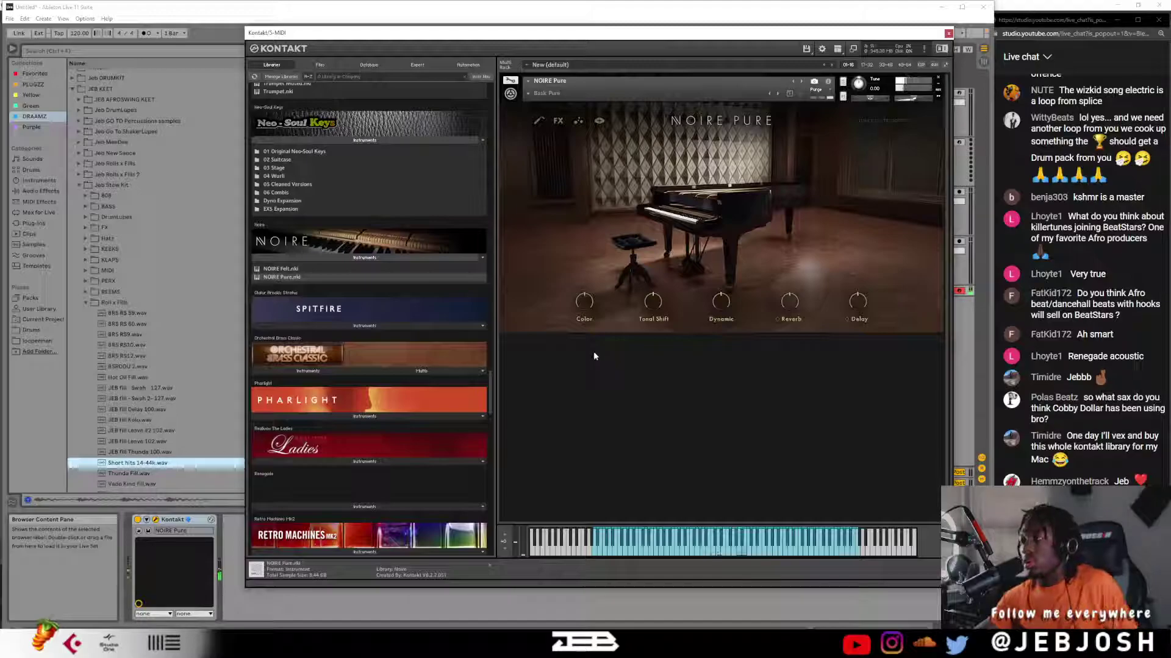
- Replace NOIRE Pure with 03 Matrix - Swarms from the Spitfire Stratus library's main folder, and replace that with 06 Synth Matrix - Looped Rhythms Shorts 1
click(342, 326)
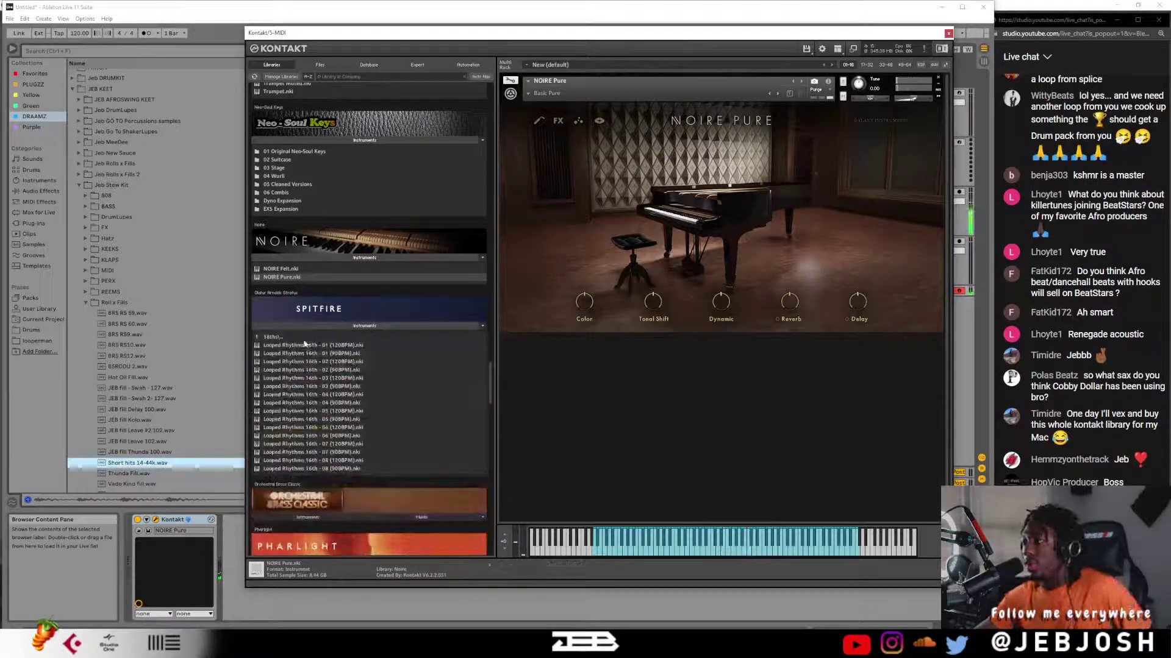
click(272, 337)
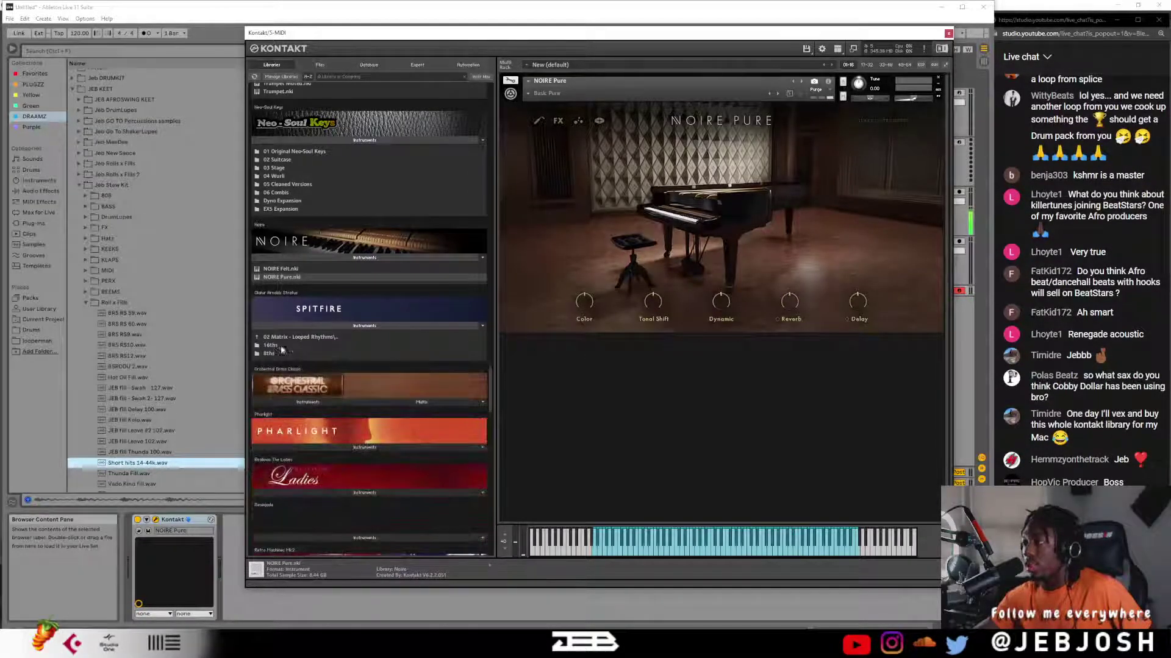
click(300, 340)
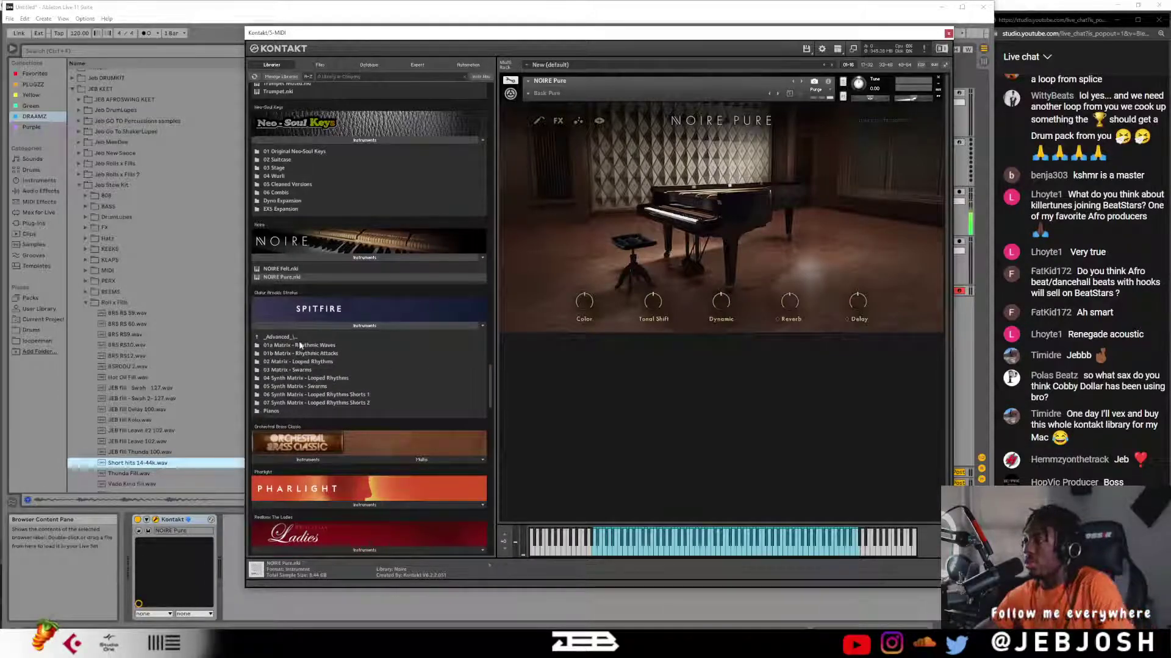
click(289, 337)
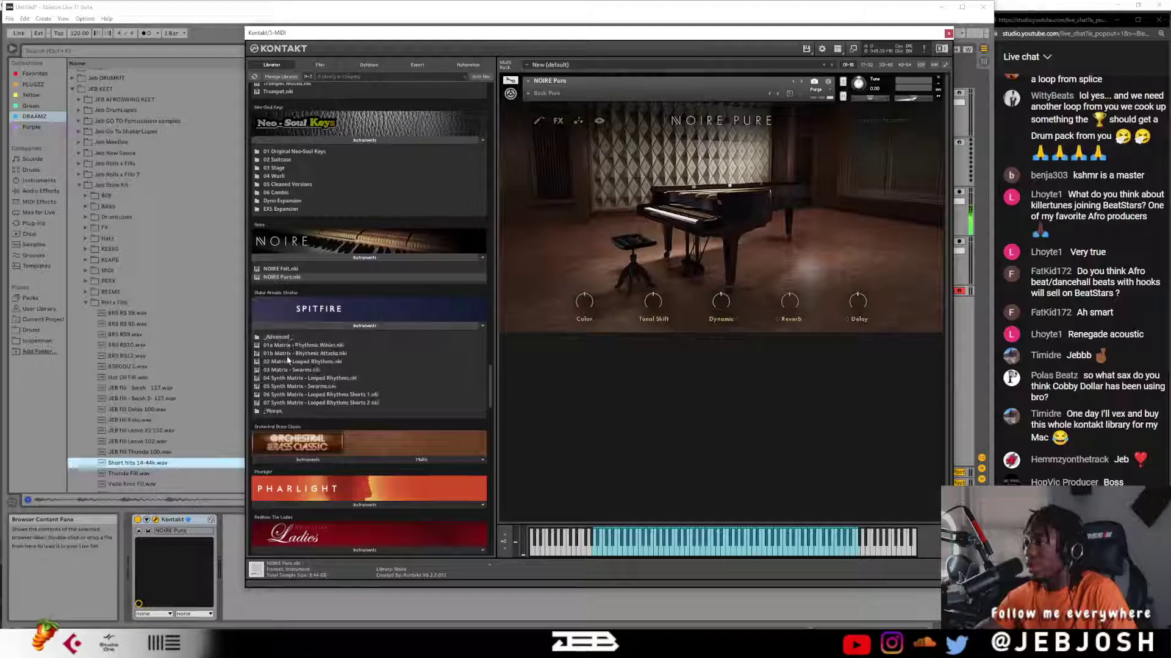
double_click(293, 370)
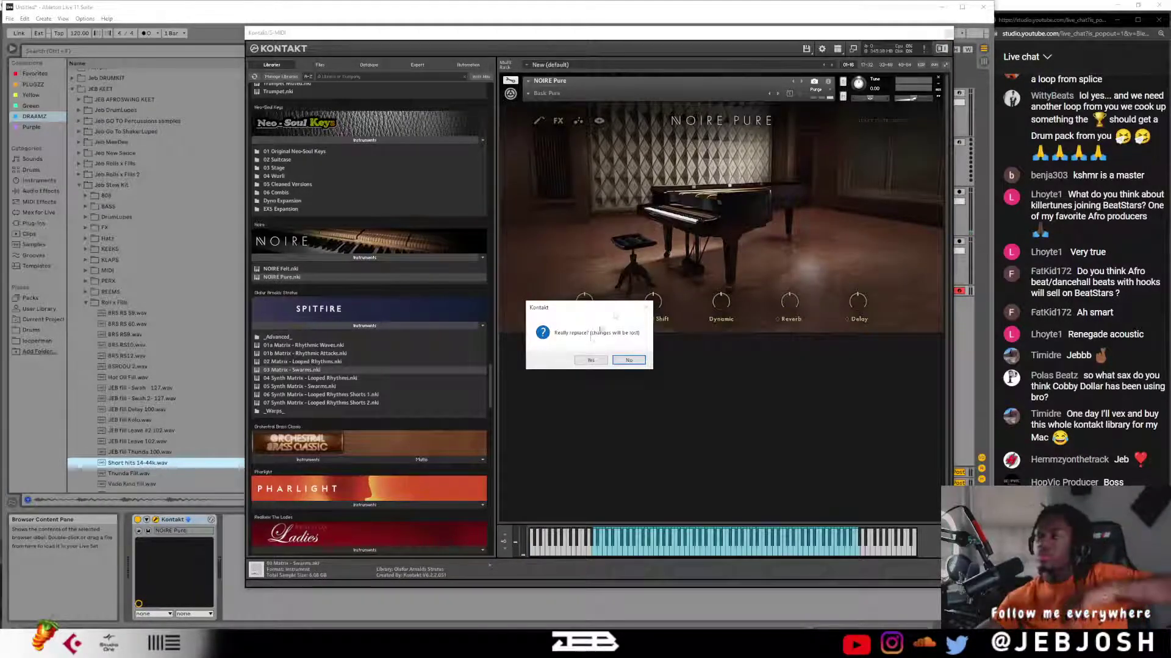
click(590, 360)
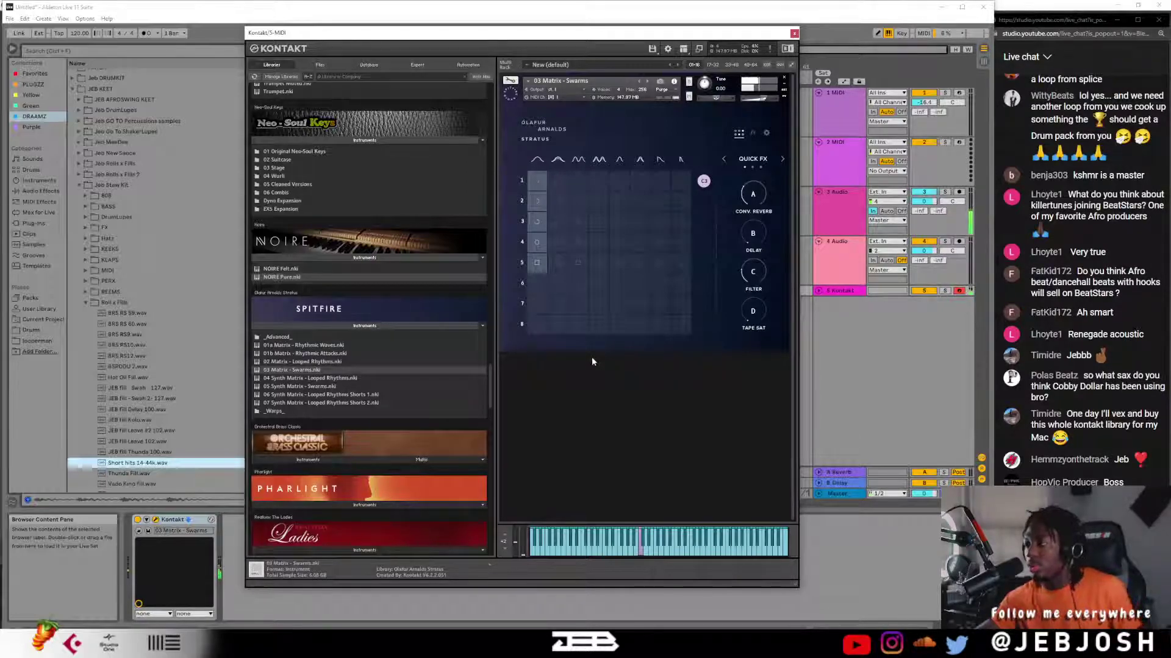
double_click(327, 395)
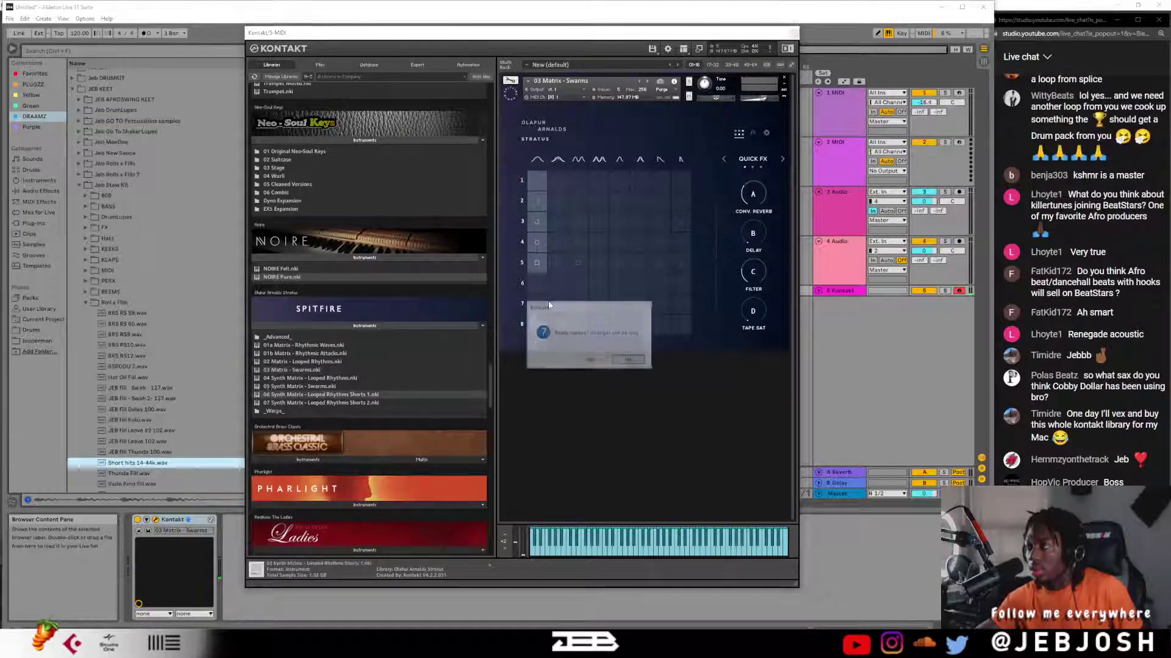
click(577, 360)
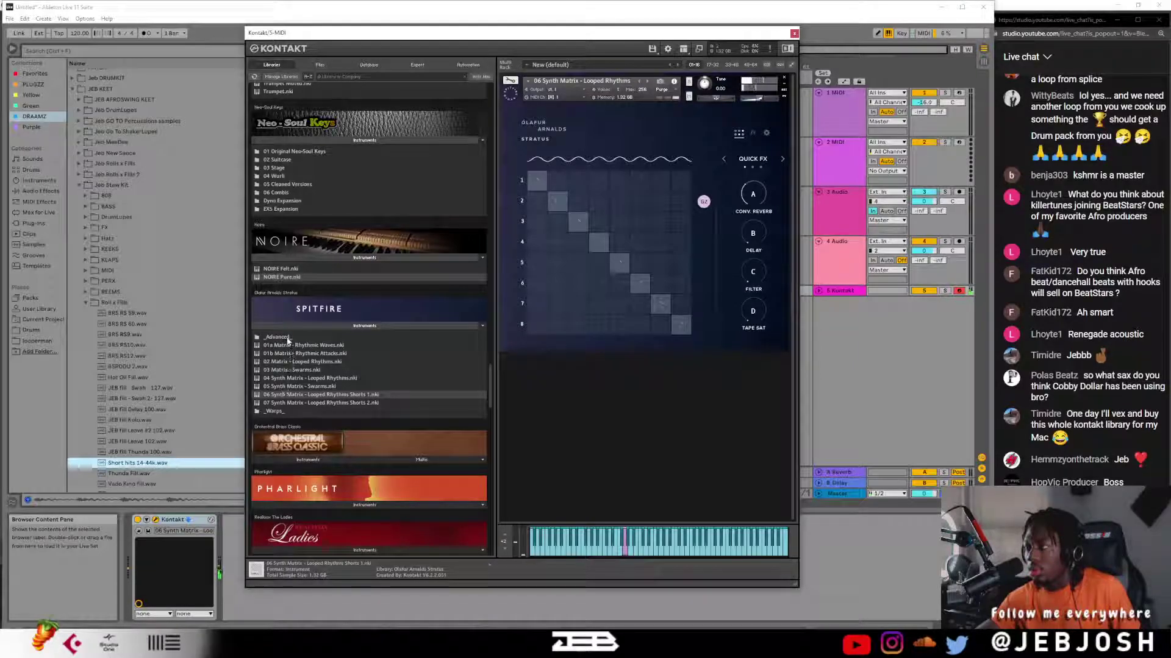
- Load Looped Rhythms 16th - 01 (120BPM) from the 16ths folder of Stratus's advanced 02 Matrix - Looped Rhythms, and go back up one folder
double_click(288, 339)
double_click(293, 363)
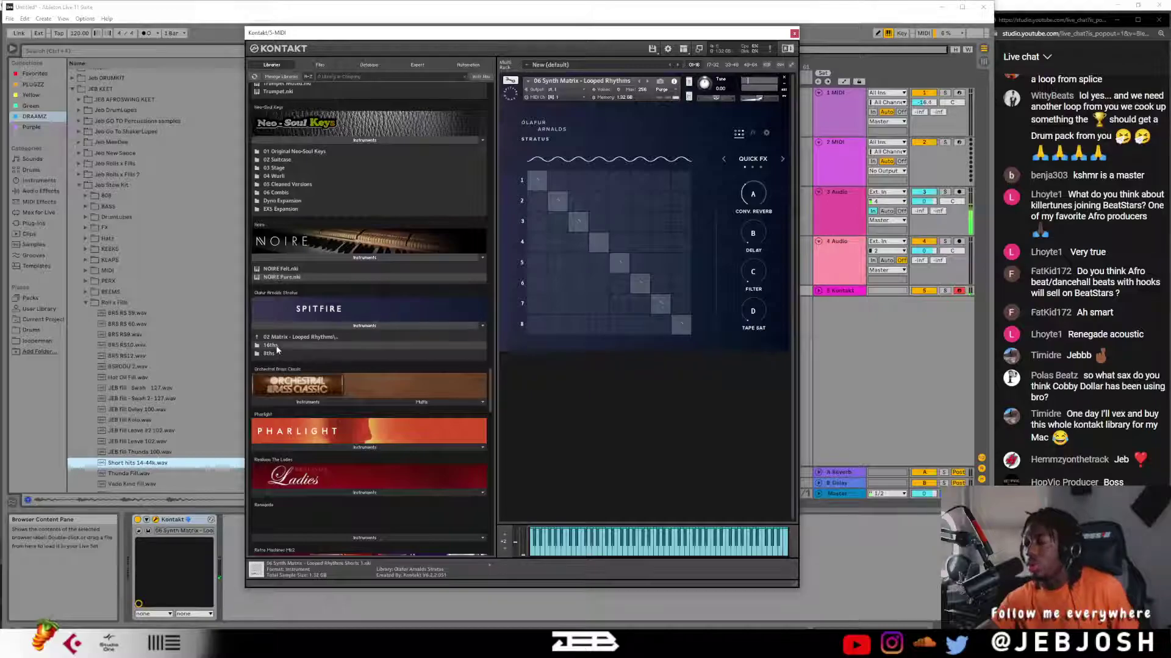
double_click(277, 348)
drag(587, 297, 586, 299)
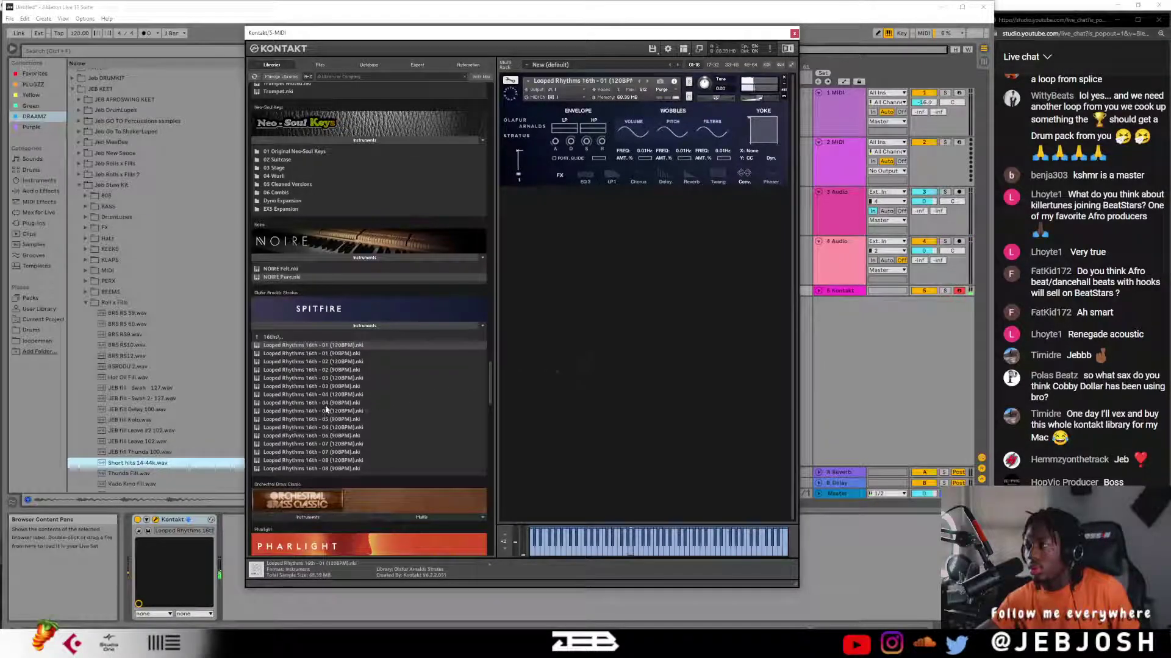
click(282, 338)
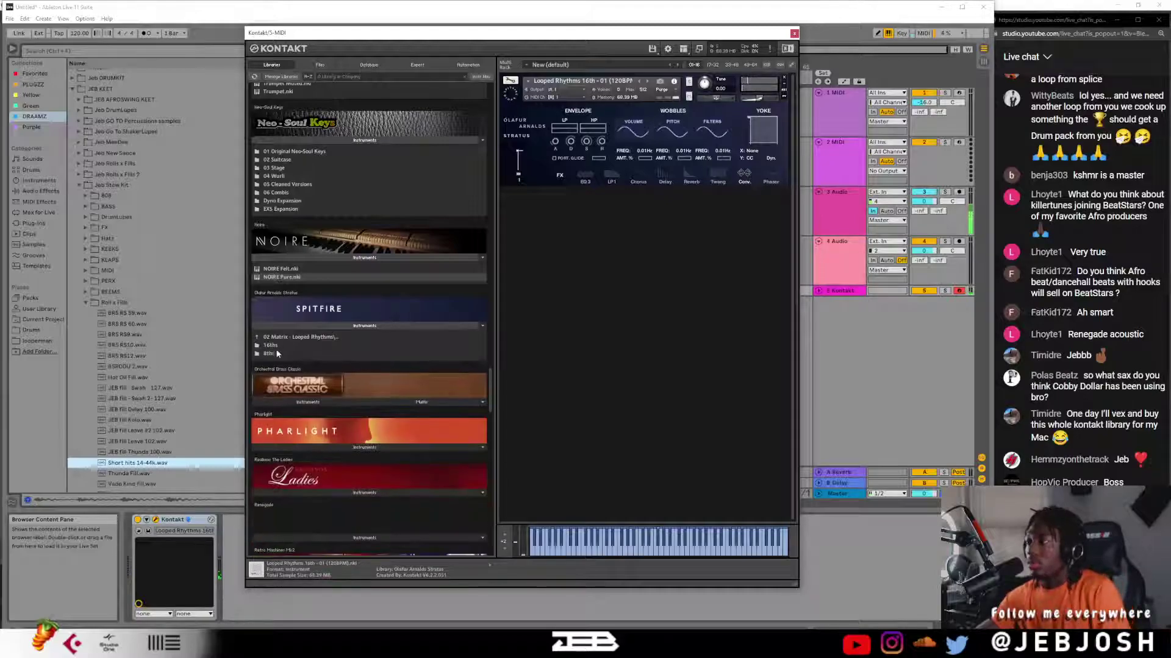
- Replace the Stratus patch with 07 C Tuba marcato long s from the 7 Tuba folder of Orchestral Brass Classic
scroll(280, 353, down, 2)
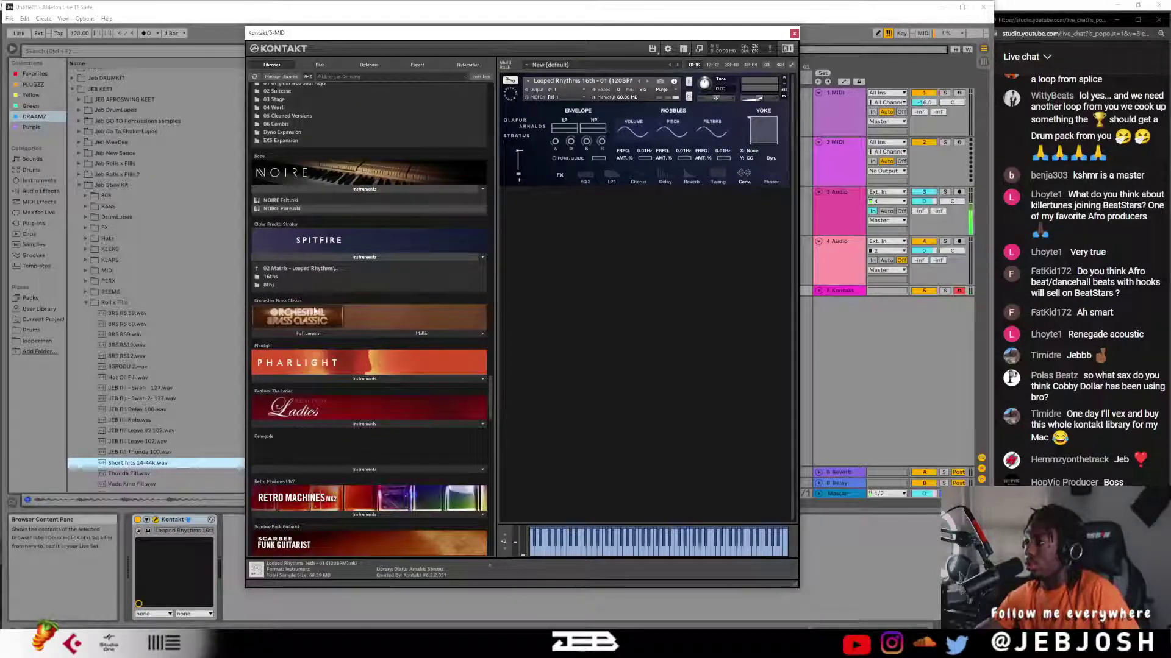
click(294, 332)
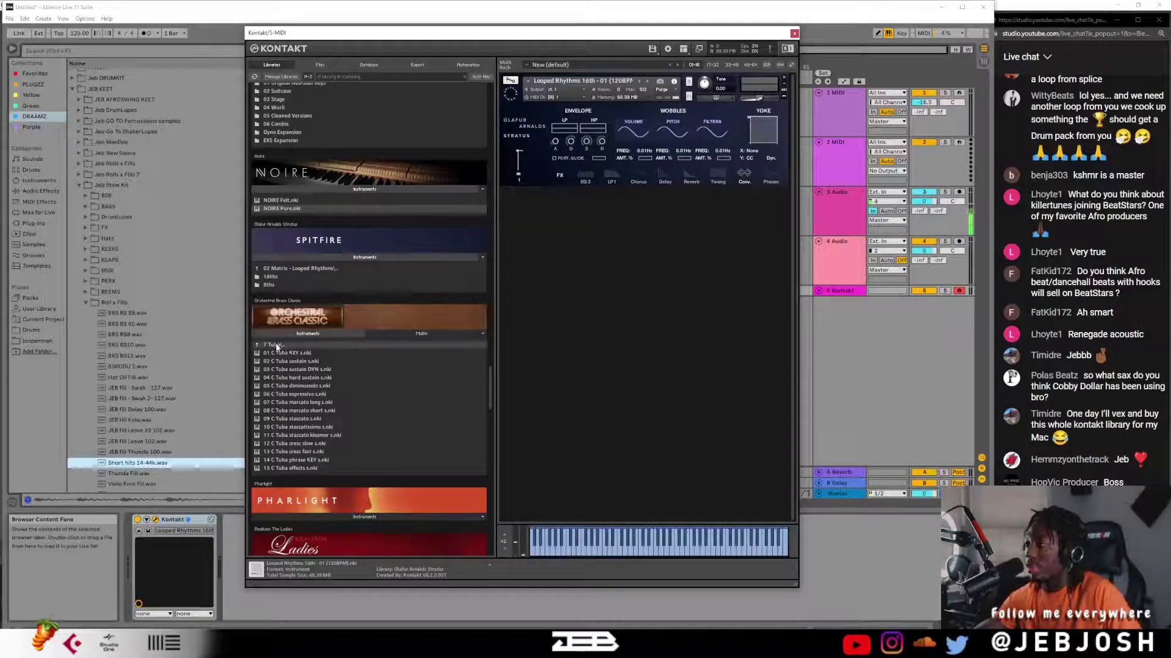
click(276, 345)
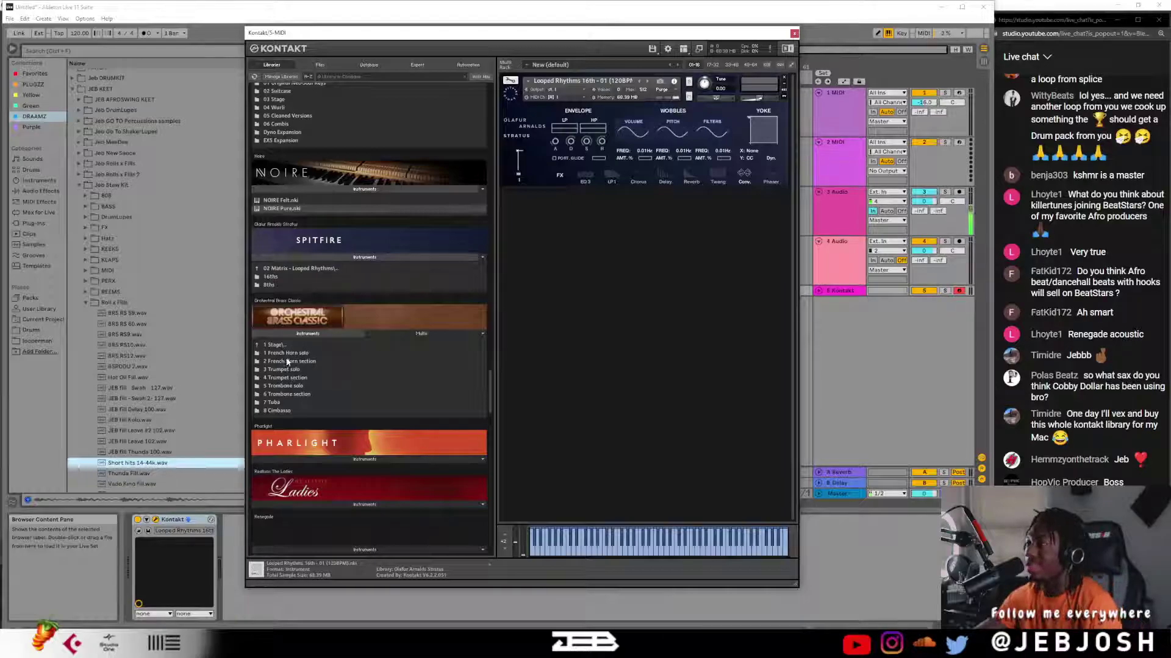
click(283, 403)
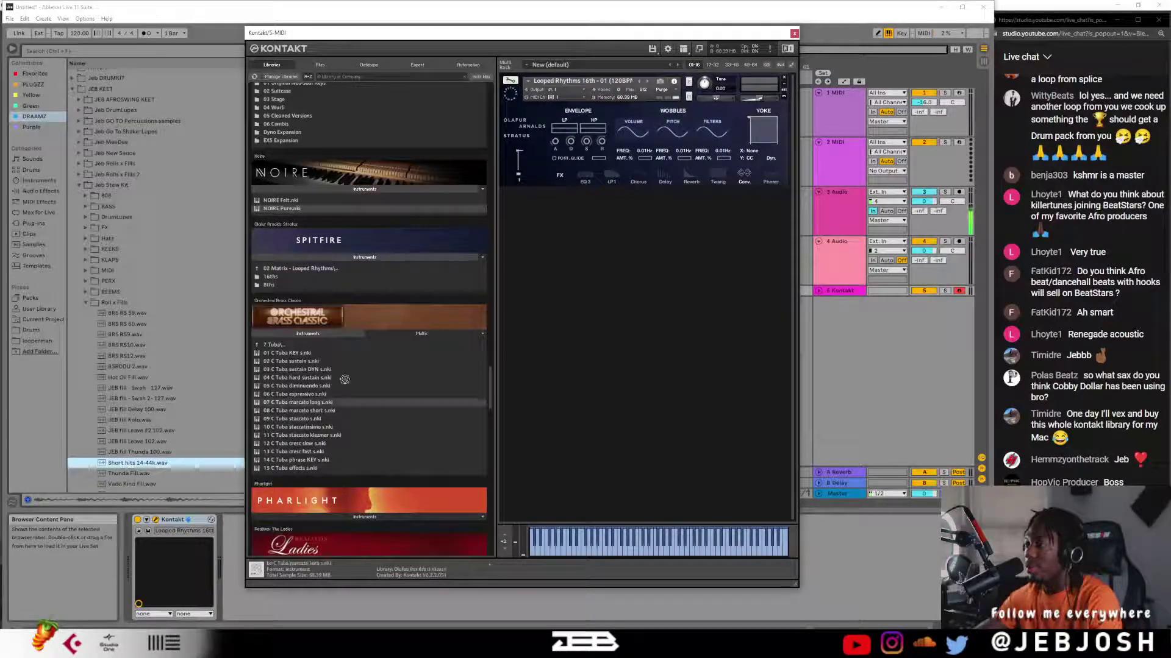
double_click(308, 403)
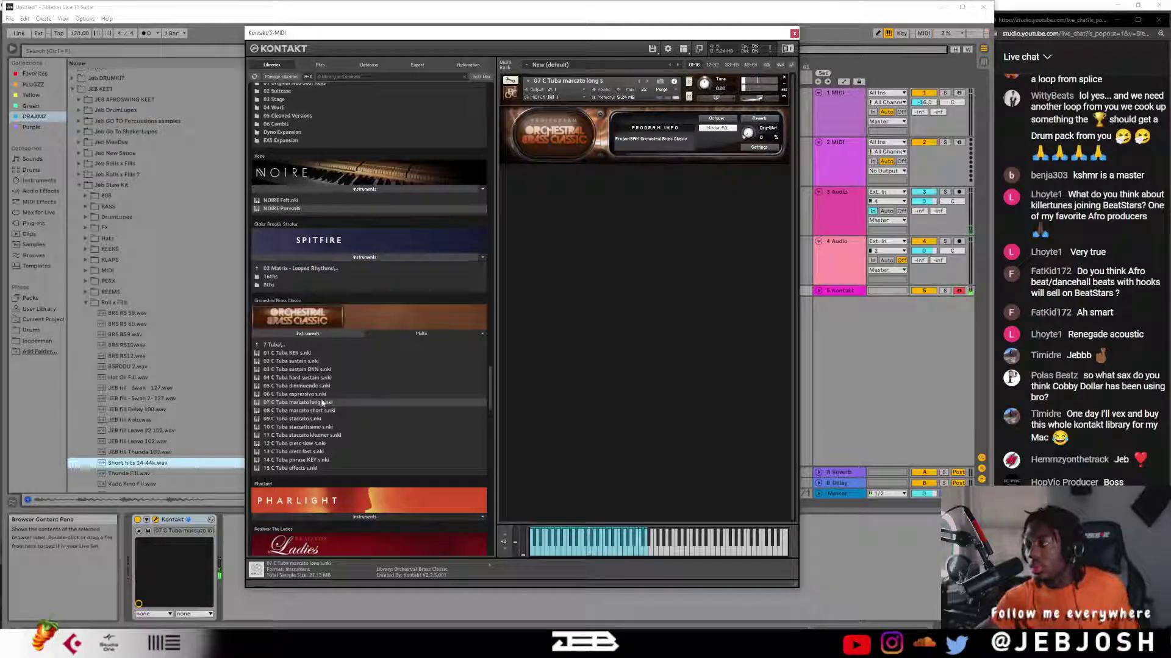
- Add 02 B Tbn Solo sustain s from the Bass trombone folder in 5 Trombone solo, and remove the added instrument
click(274, 345)
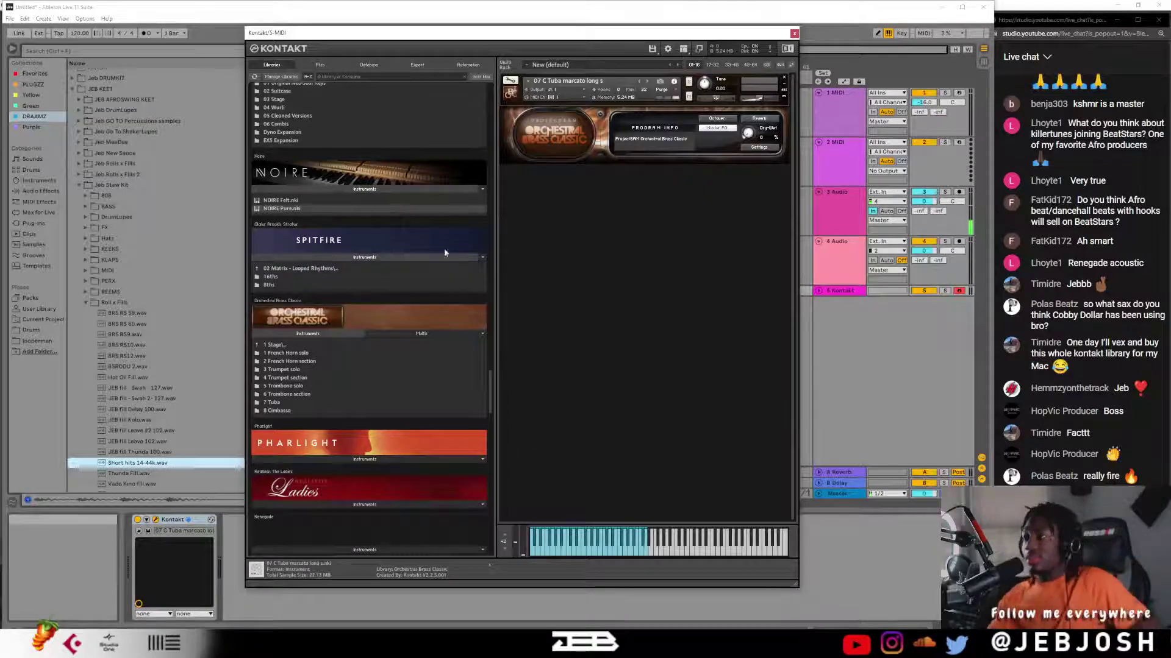
double_click(288, 387)
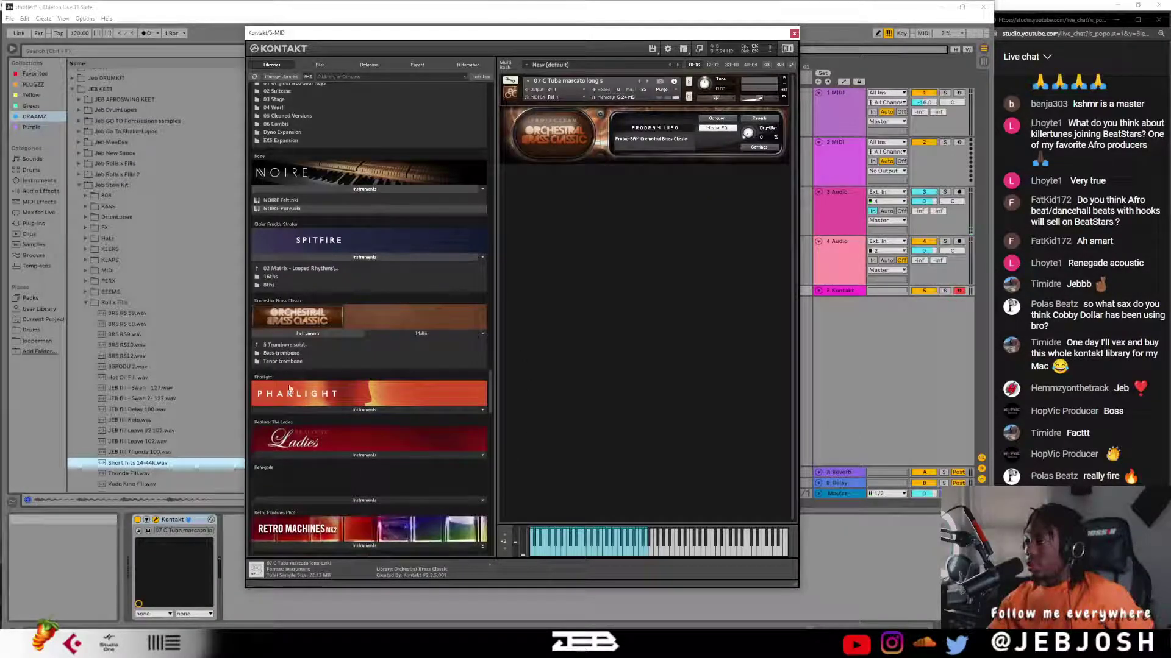
double_click(281, 353)
double_click(296, 361)
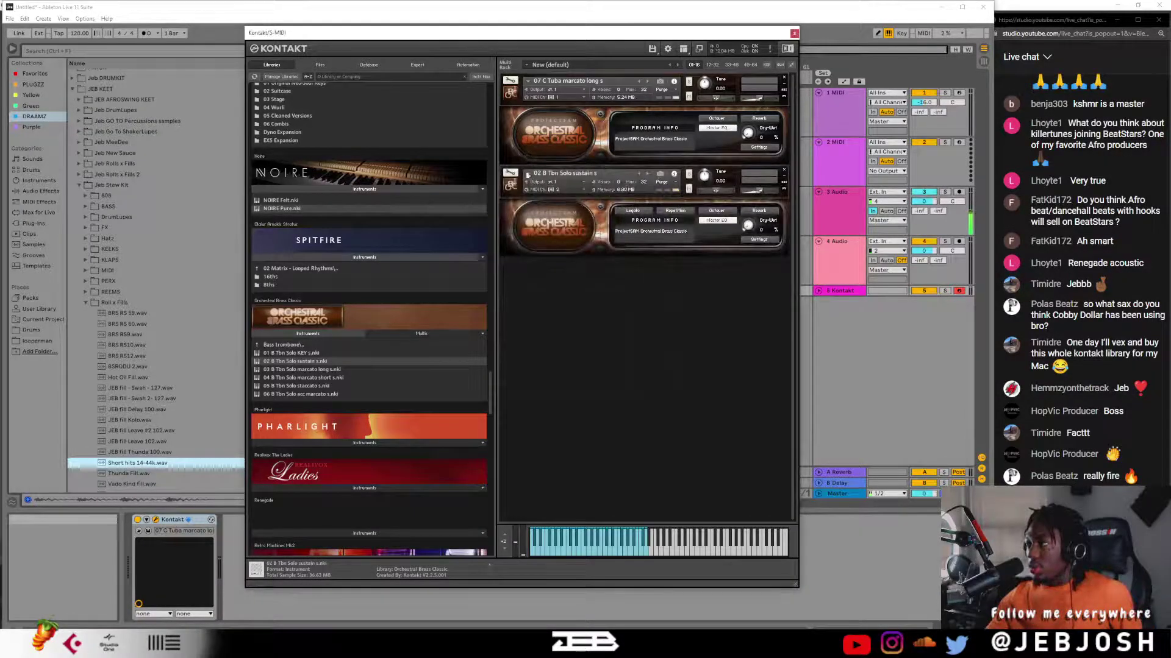
click(784, 171)
- Replace the tuba with 05 B Tbn Solo staccato s, and return to the Orchestral Brass Classic folder list
double_click(305, 388)
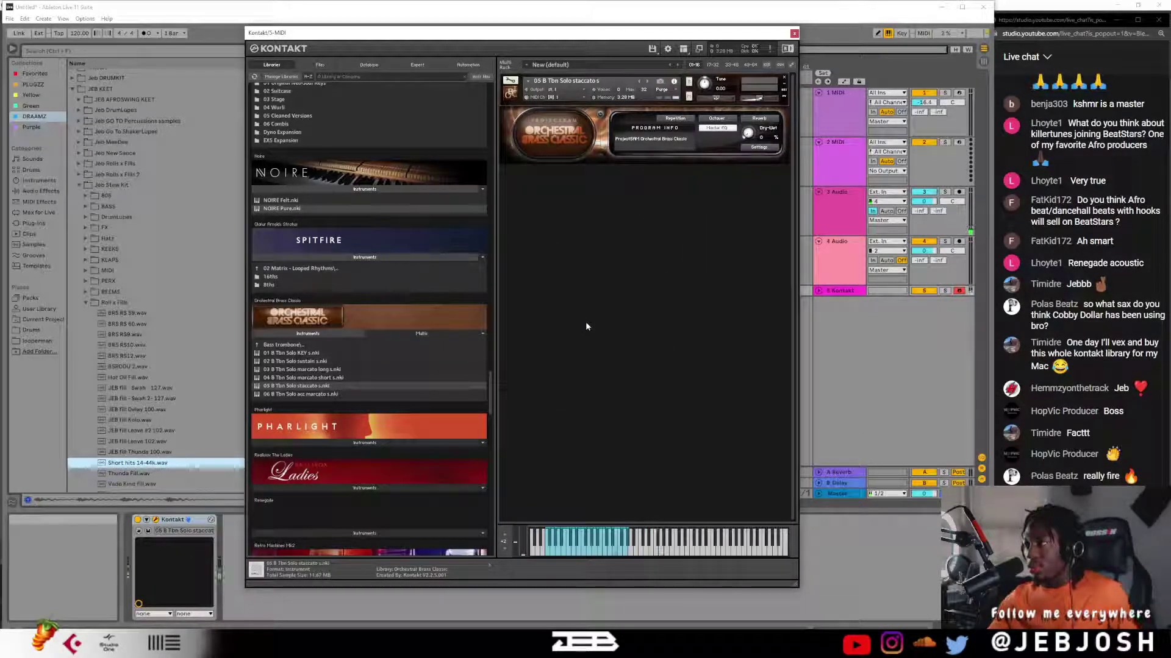
click(280, 346)
click(280, 345)
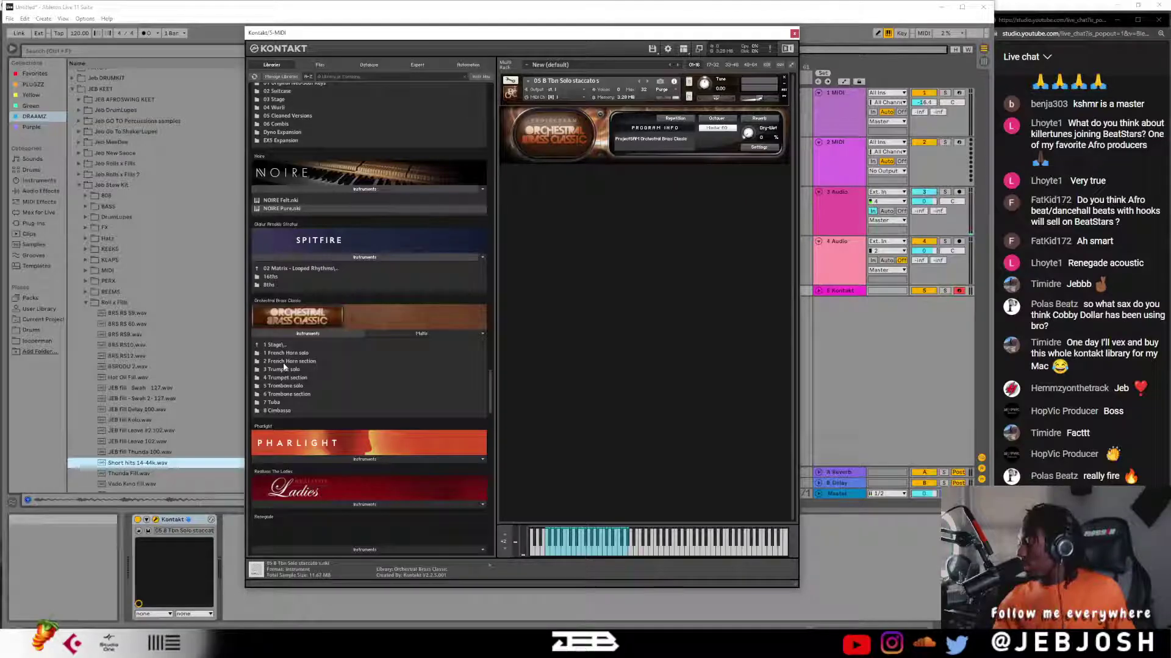
- Collapse the Orchestral Brass Classic instrument list, and load Pharlight in place of the trombone
scroll(283, 364, down, 3)
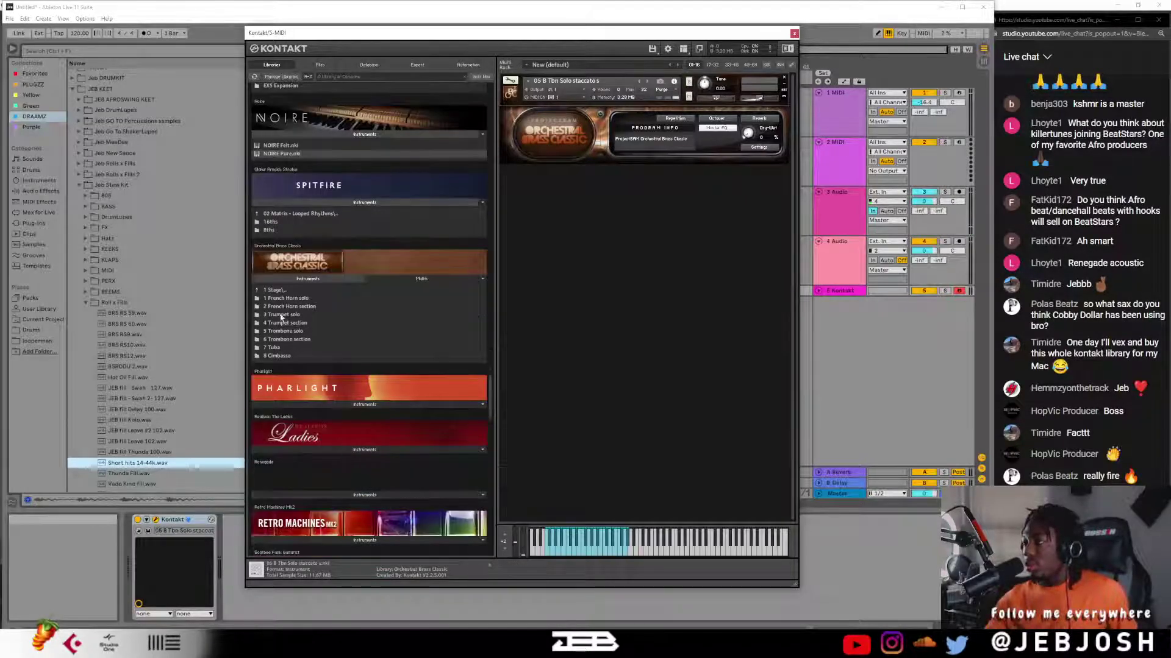
scroll(283, 323, down, 2)
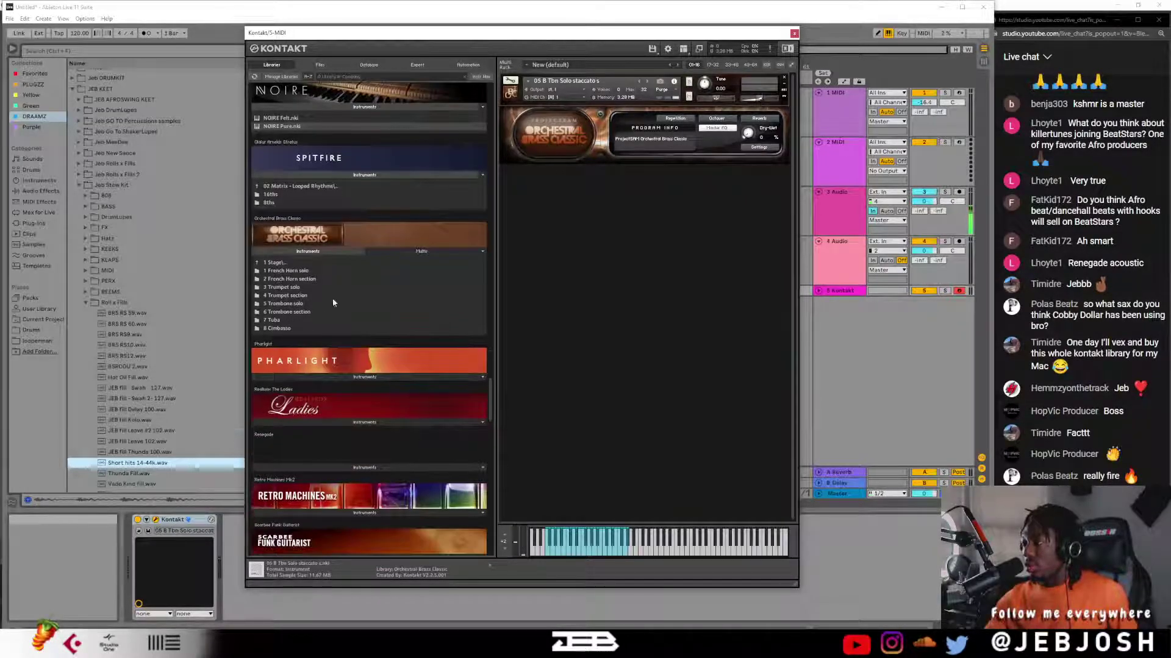
click(328, 250)
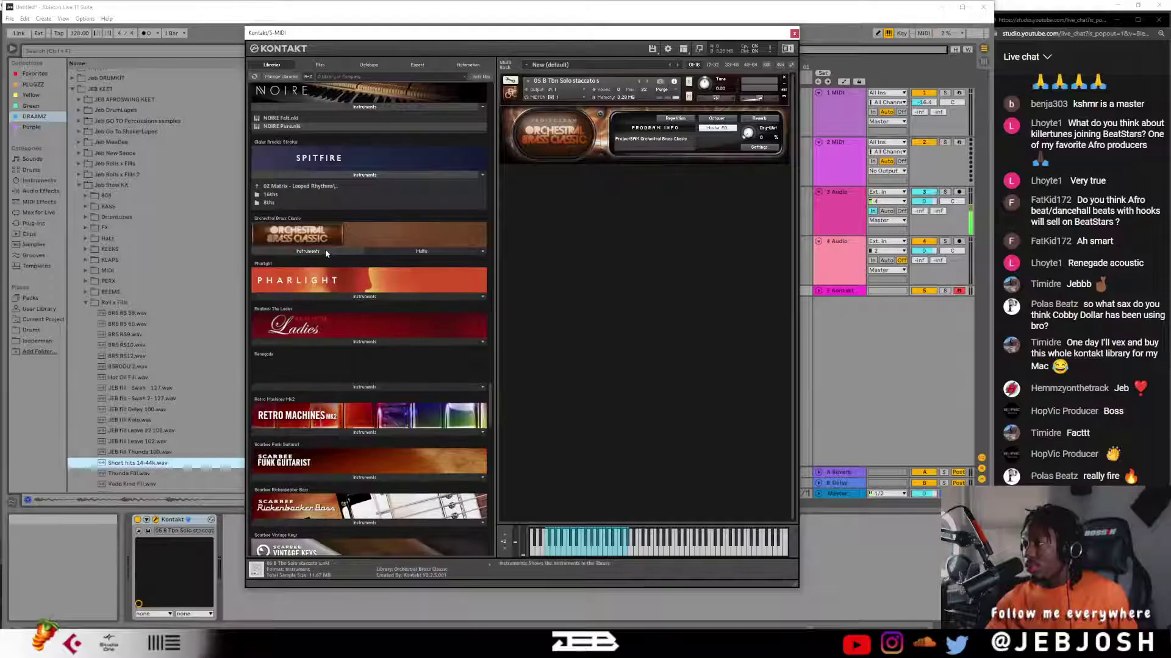
click(312, 298)
drag(298, 307, 620, 127)
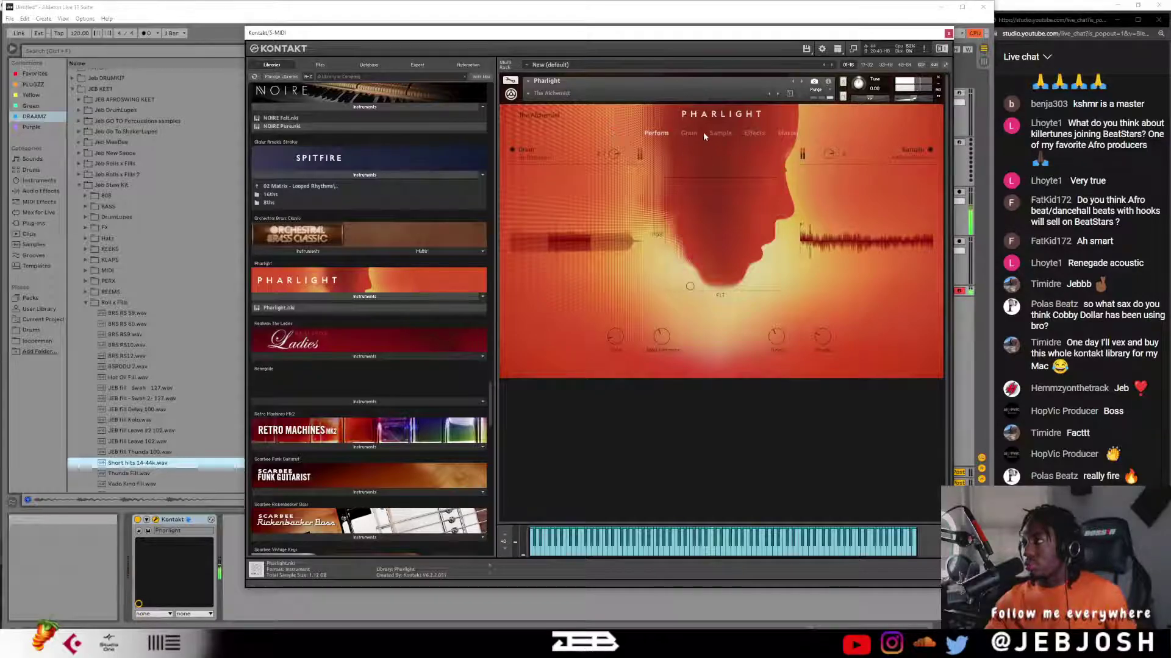
- Switch Pharlight to the Eve's whistle snapshot from the Keys category, and replace it with Bass Vox from the Bass category
click(537, 93)
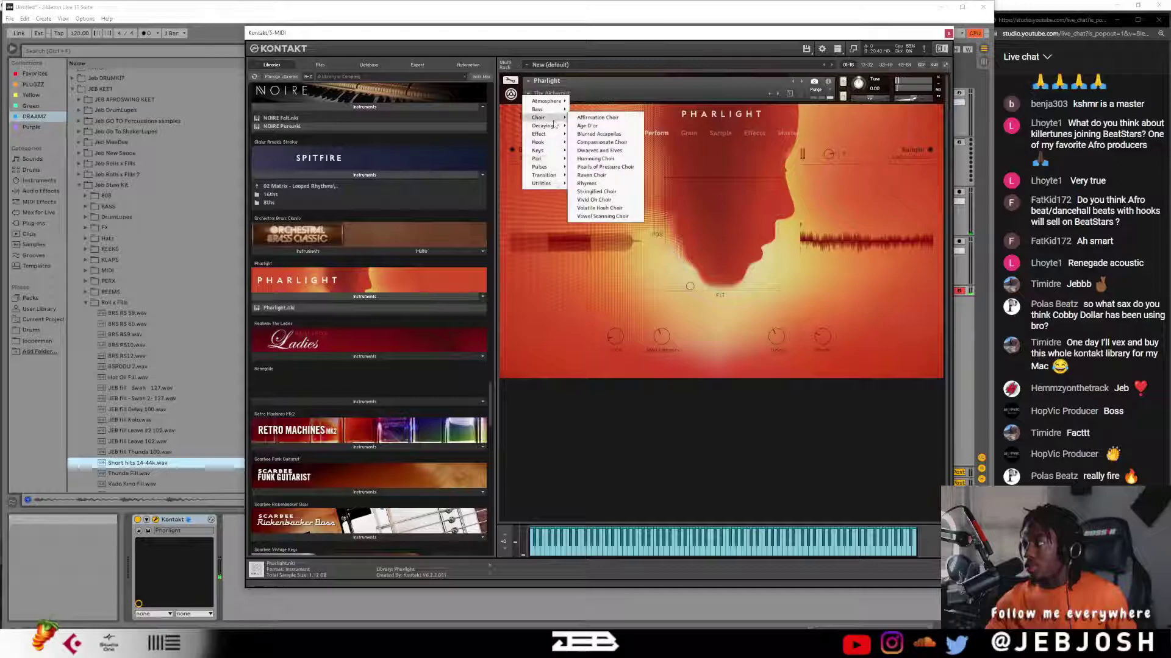
mouse_move(548, 150)
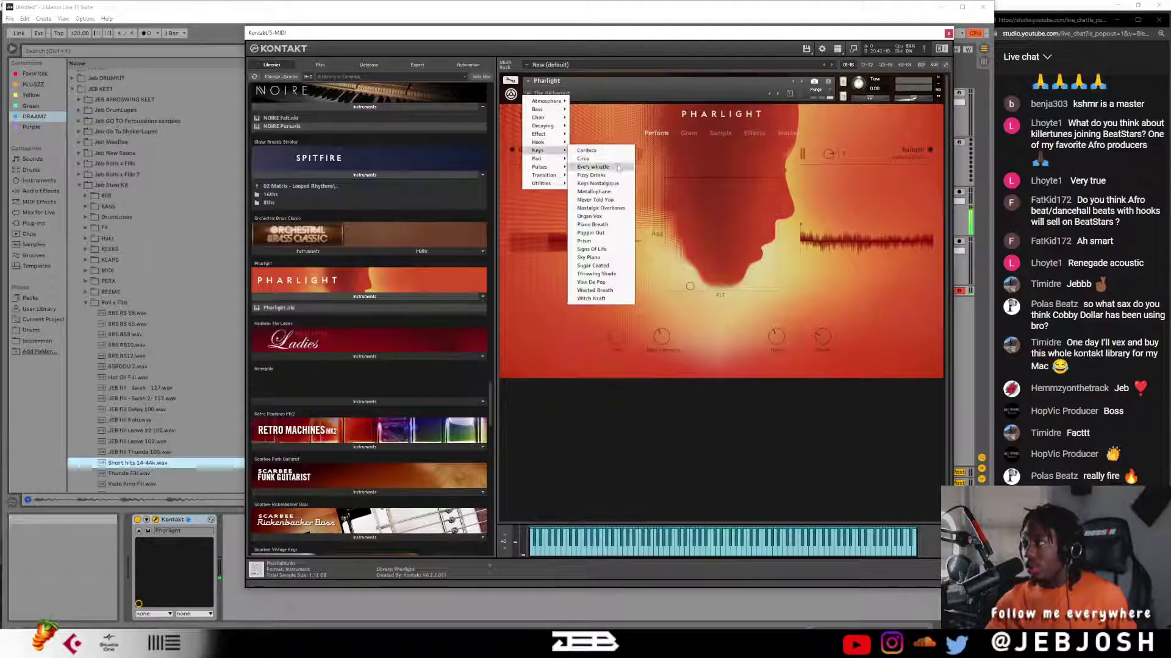
click(617, 167)
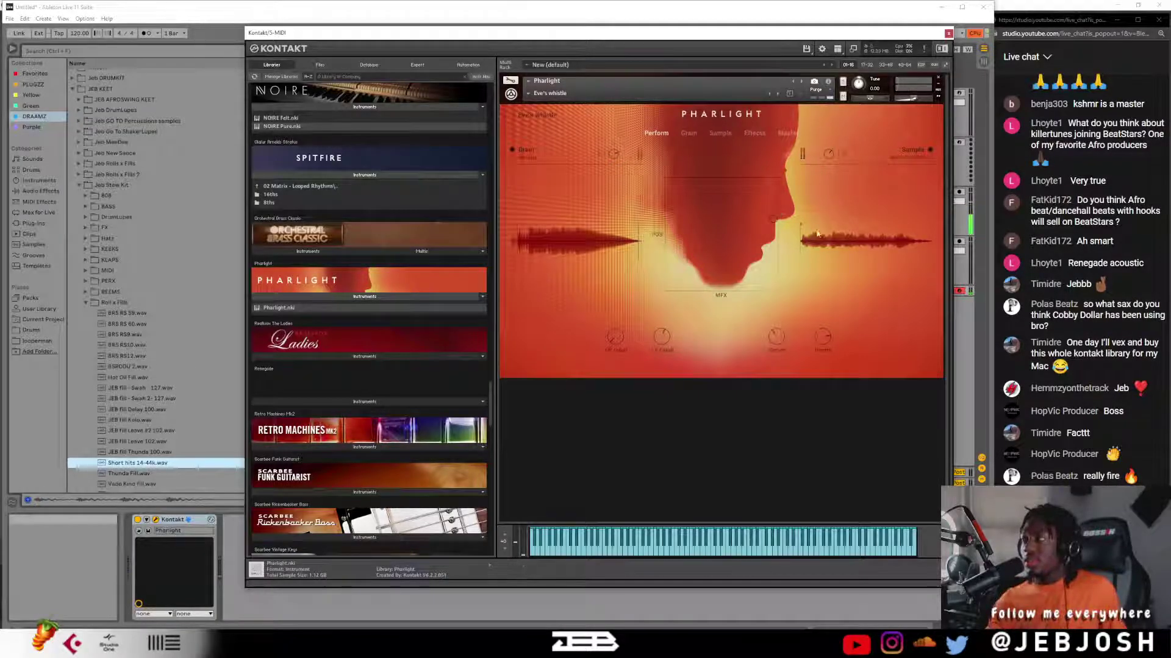
click(529, 95)
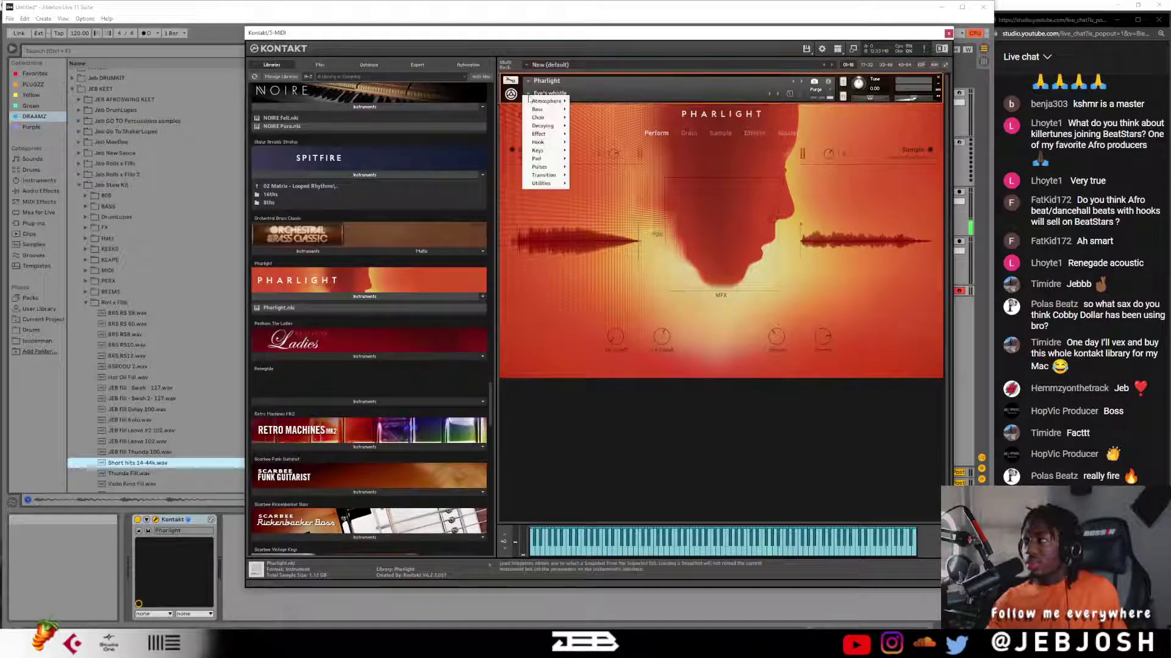
mouse_move(549, 109)
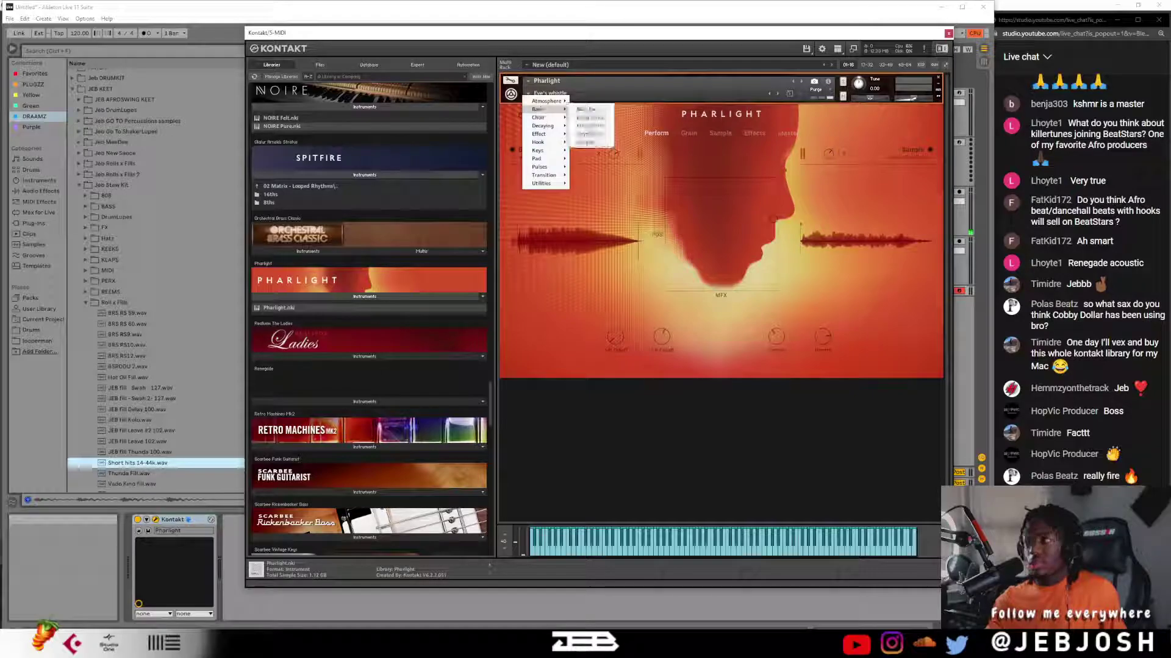
click(587, 109)
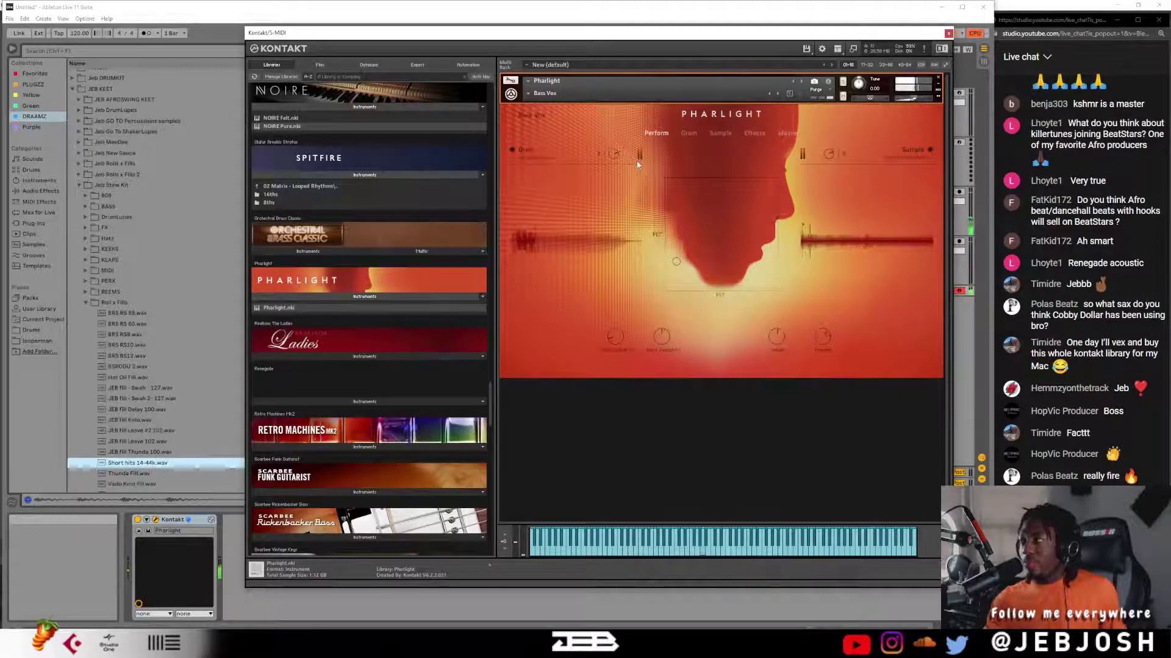
- Change the Pharlight snapshot to Avian Approaching from the Transition category
click(526, 94)
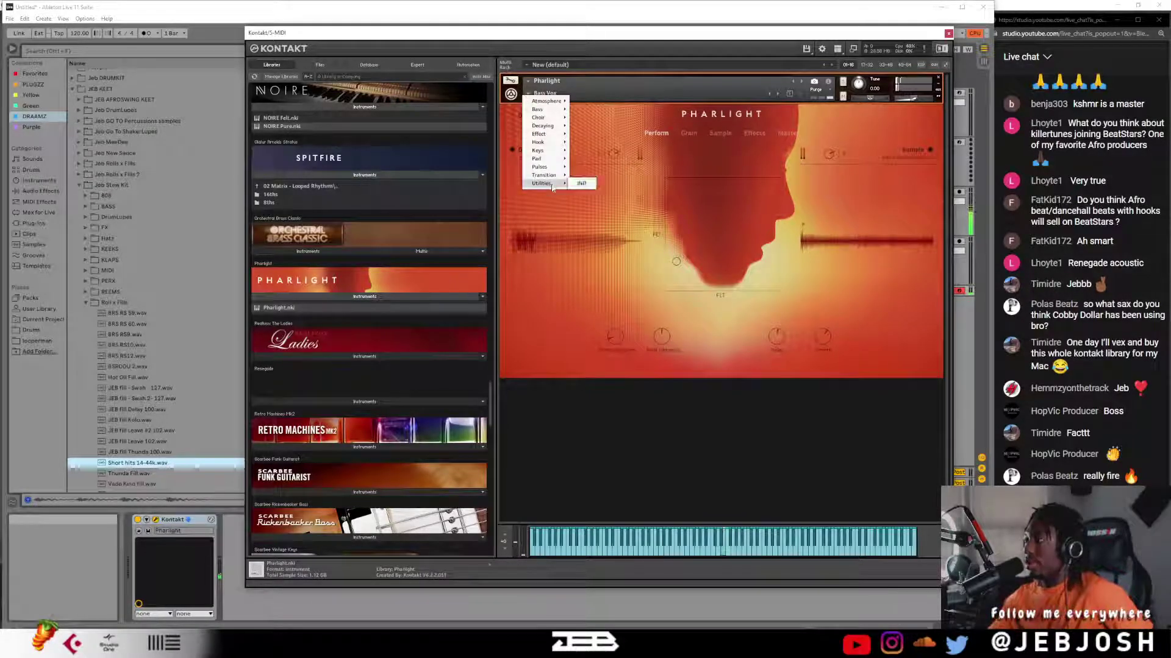
mouse_move(544, 175)
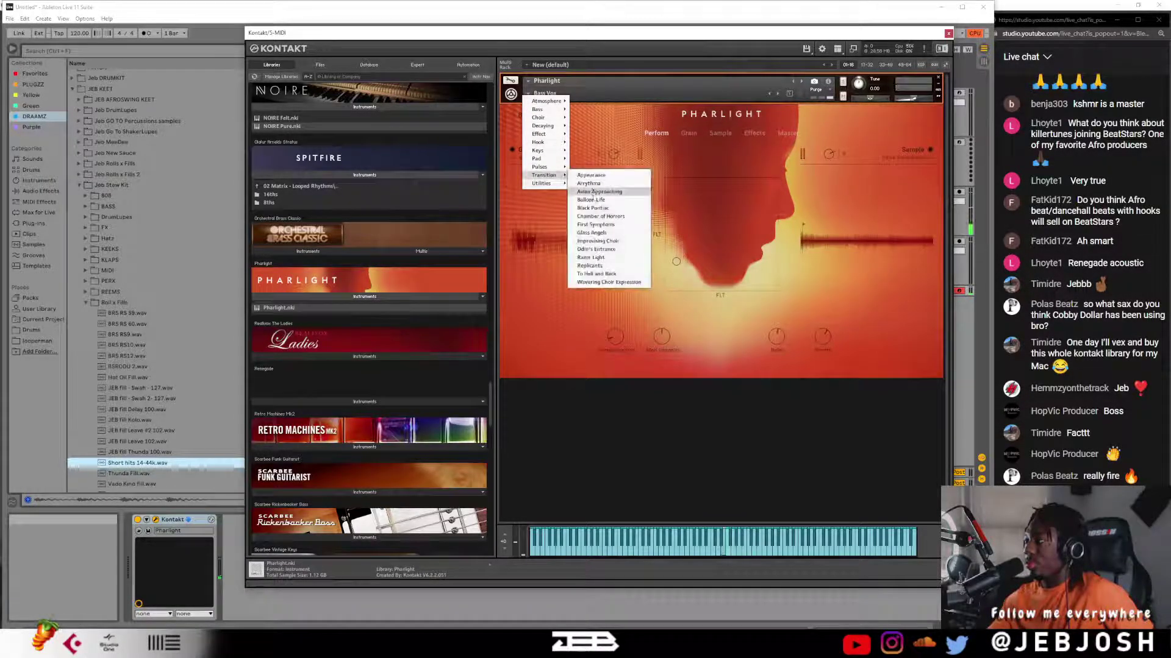
click(594, 192)
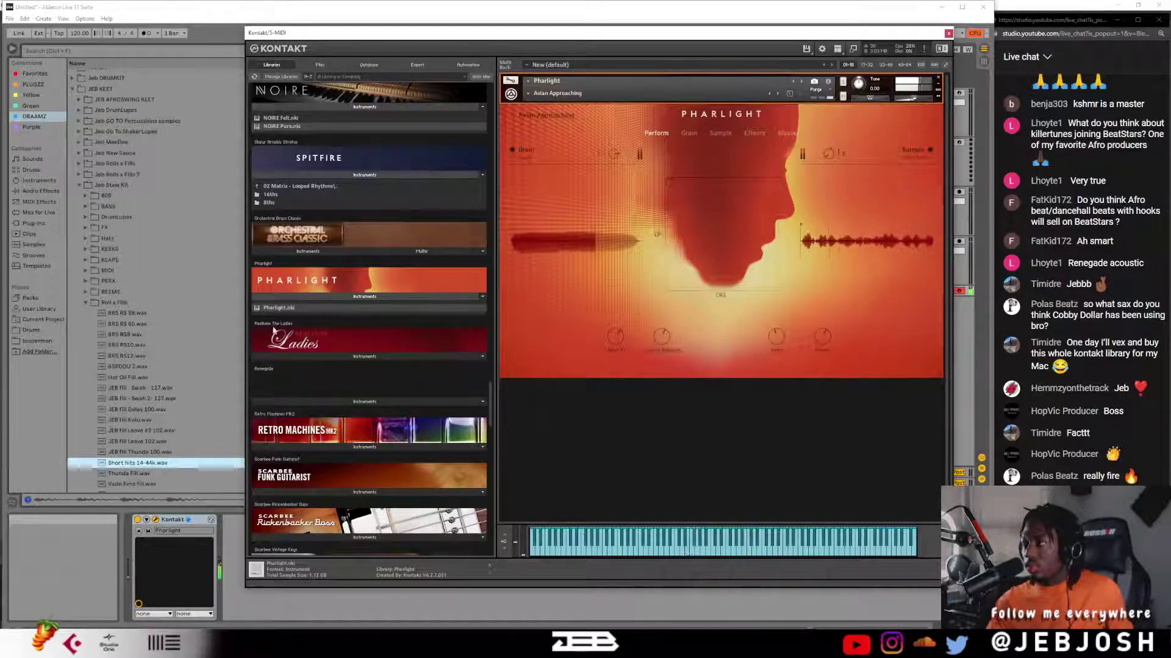
- Open the Realivox The Ladies instruments, load Breaths in place of Pharlight, and replace it with Realivox Ladies - All
click(281, 355)
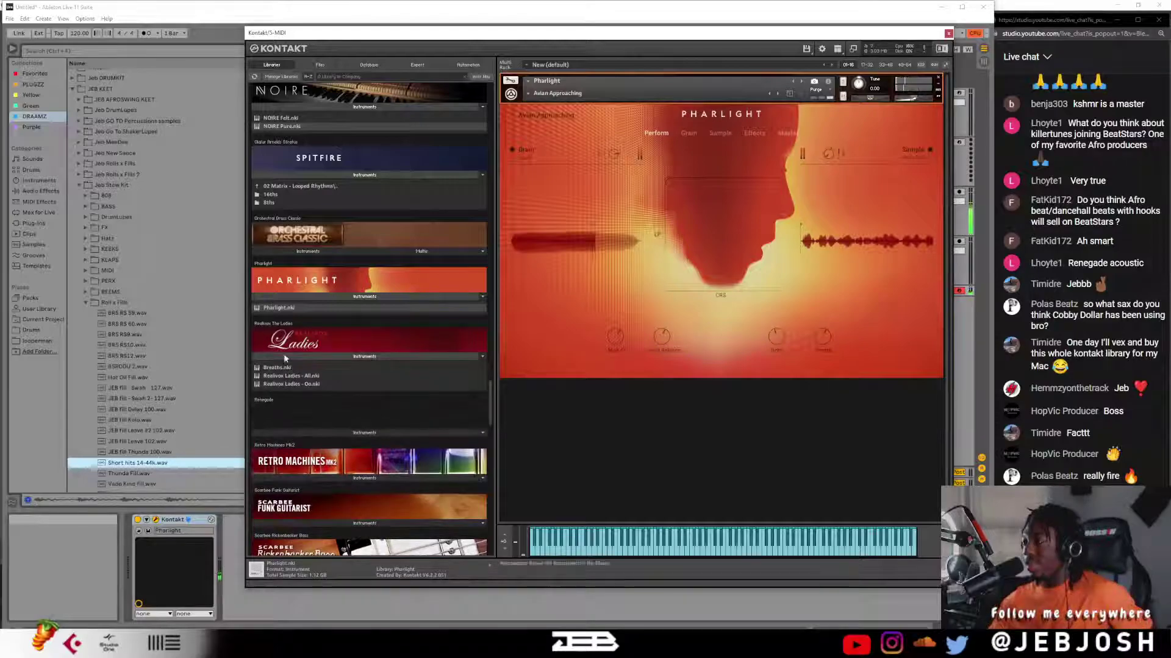
drag(289, 368, 609, 308)
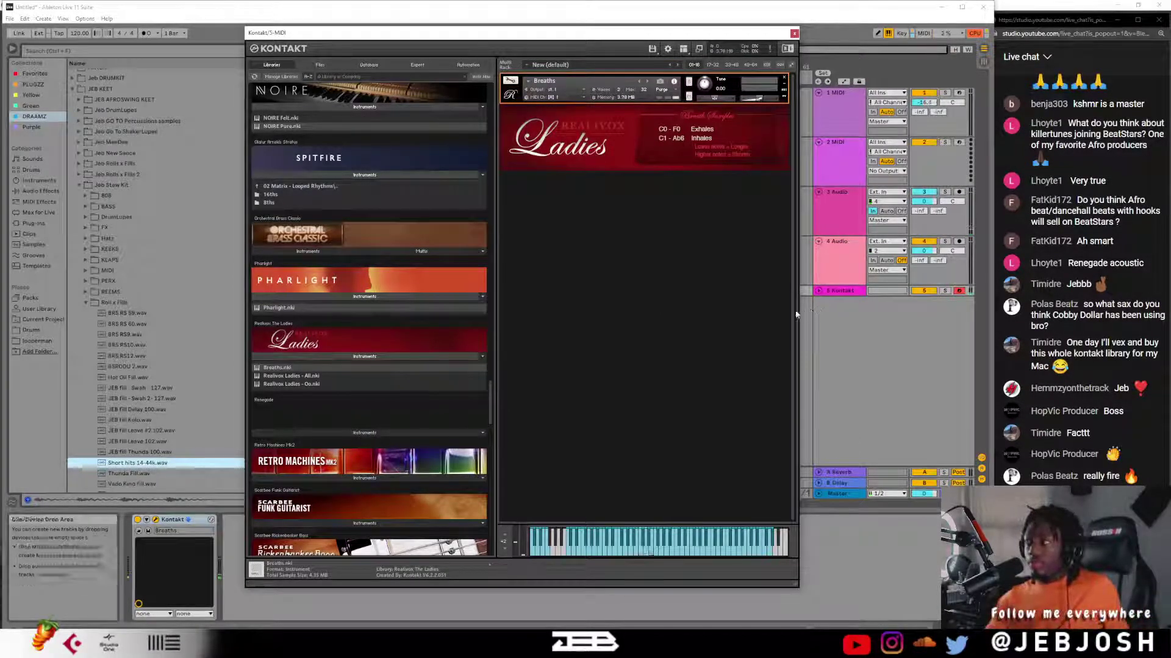
drag(296, 378, 615, 192)
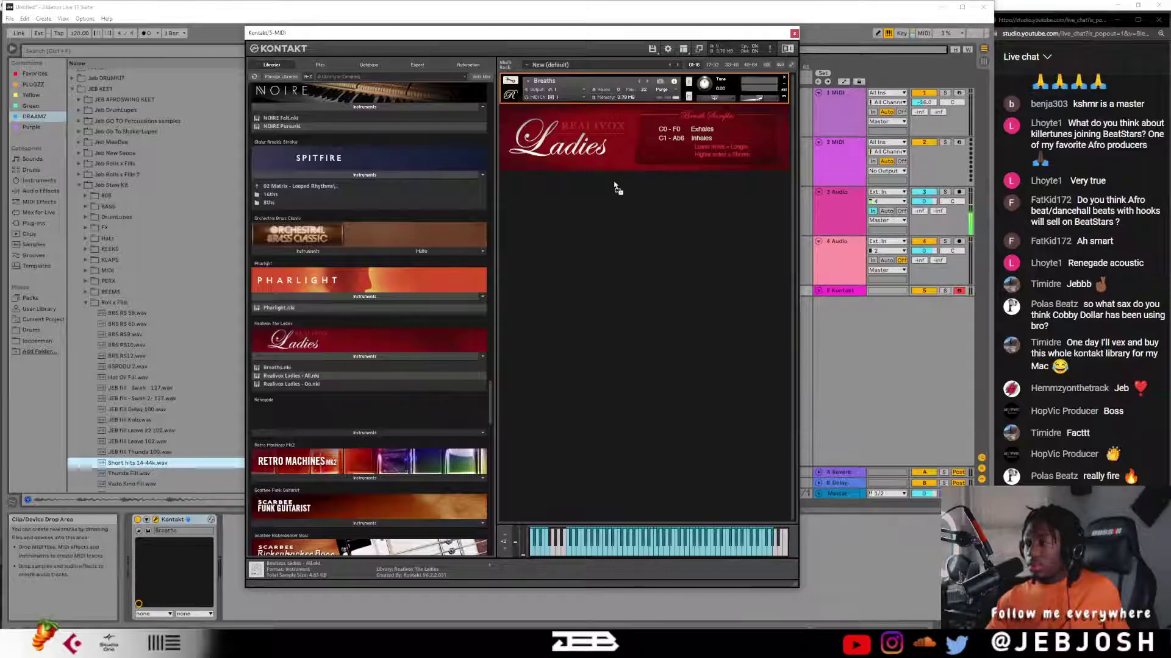
drag(615, 142, 613, 147)
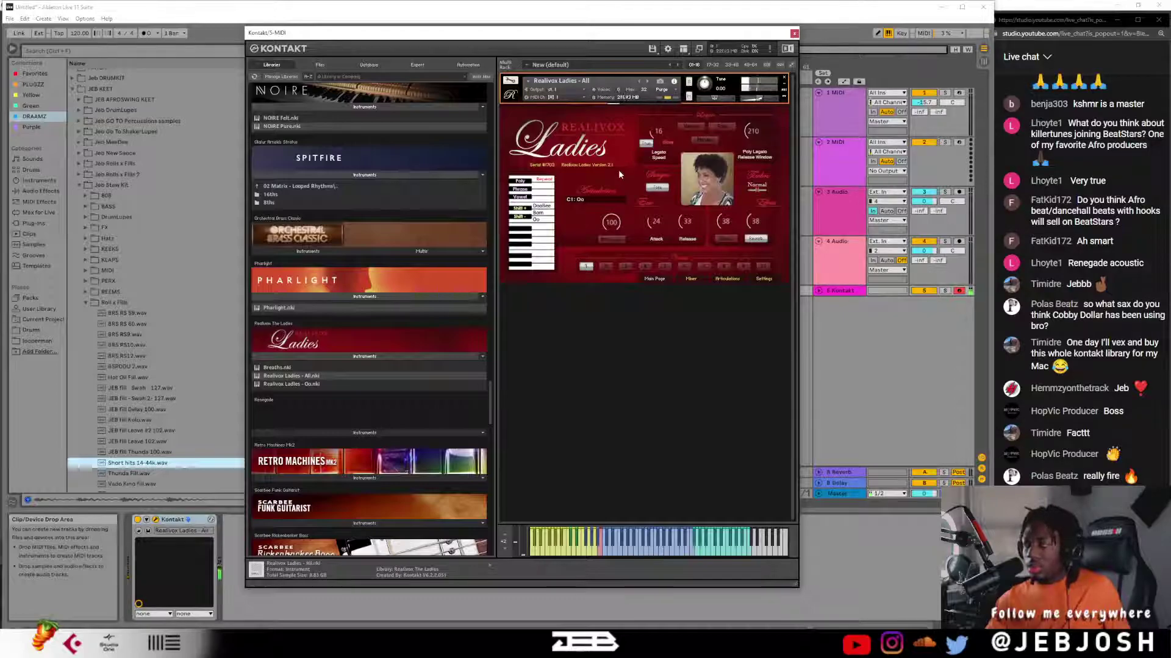
- Switch the Realivox Ladies singer to Cheryl and the player mode to Vowel, keeping the instrument instead of replacing it with Breaths
click(593, 200)
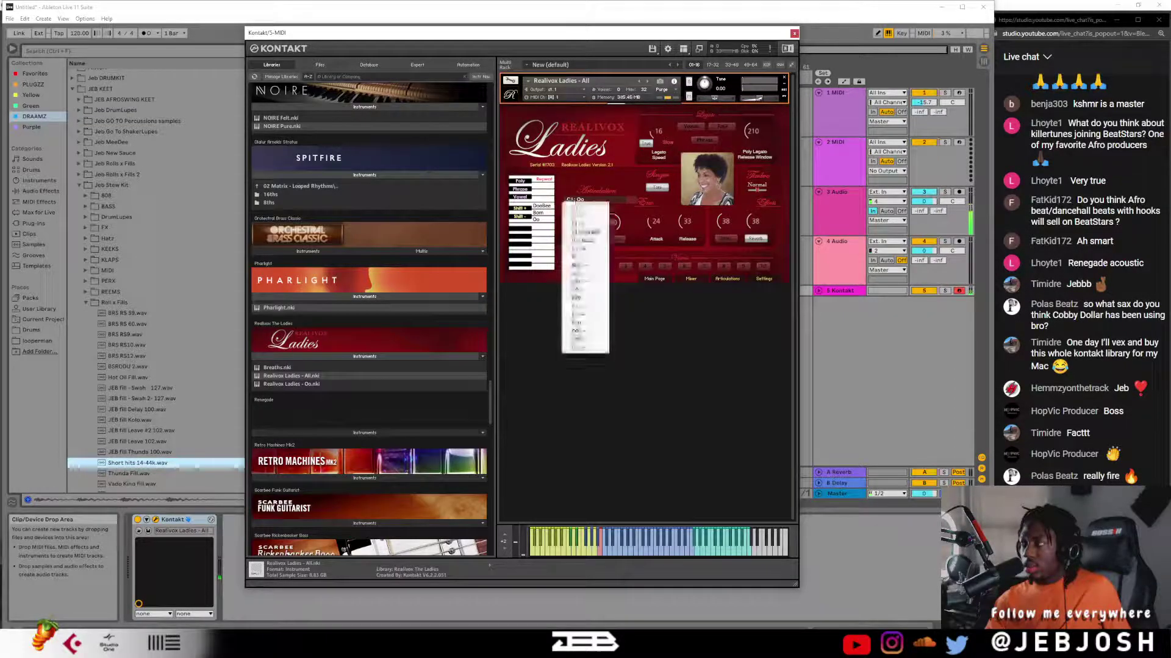
click(560, 165)
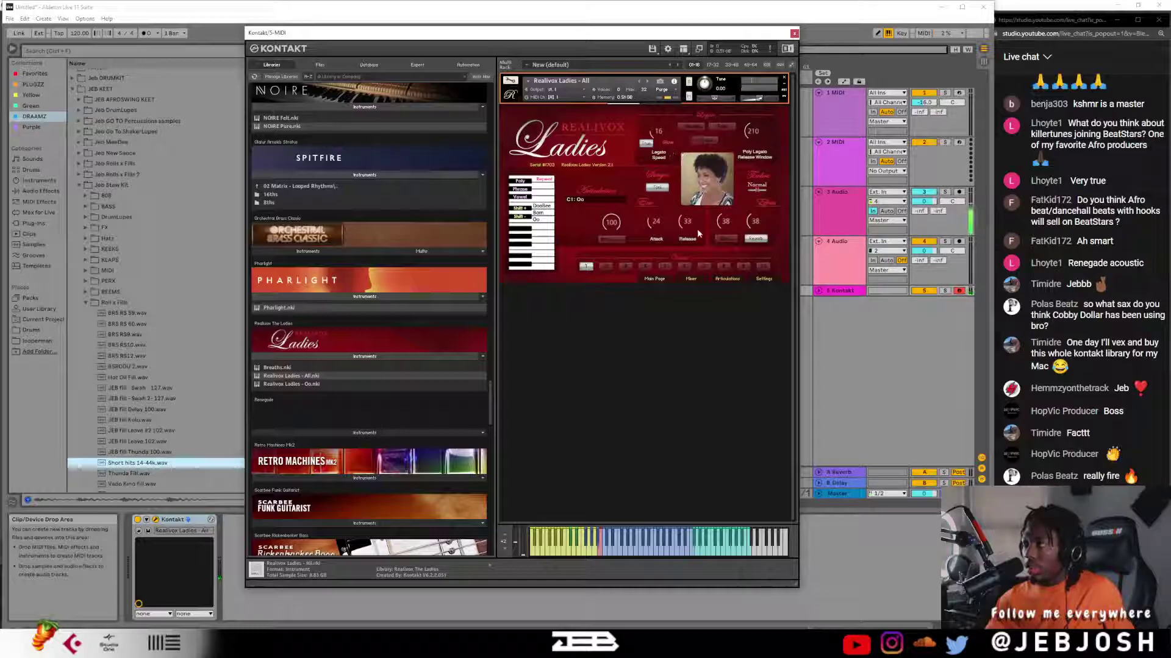
click(657, 188)
click(652, 221)
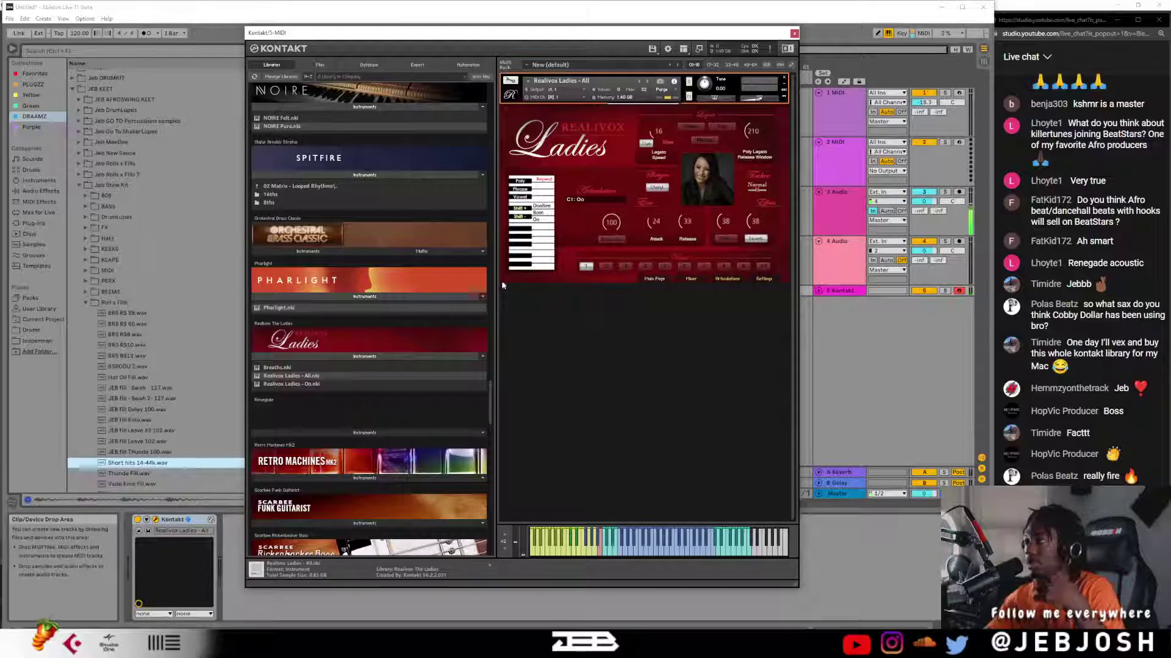
click(567, 198)
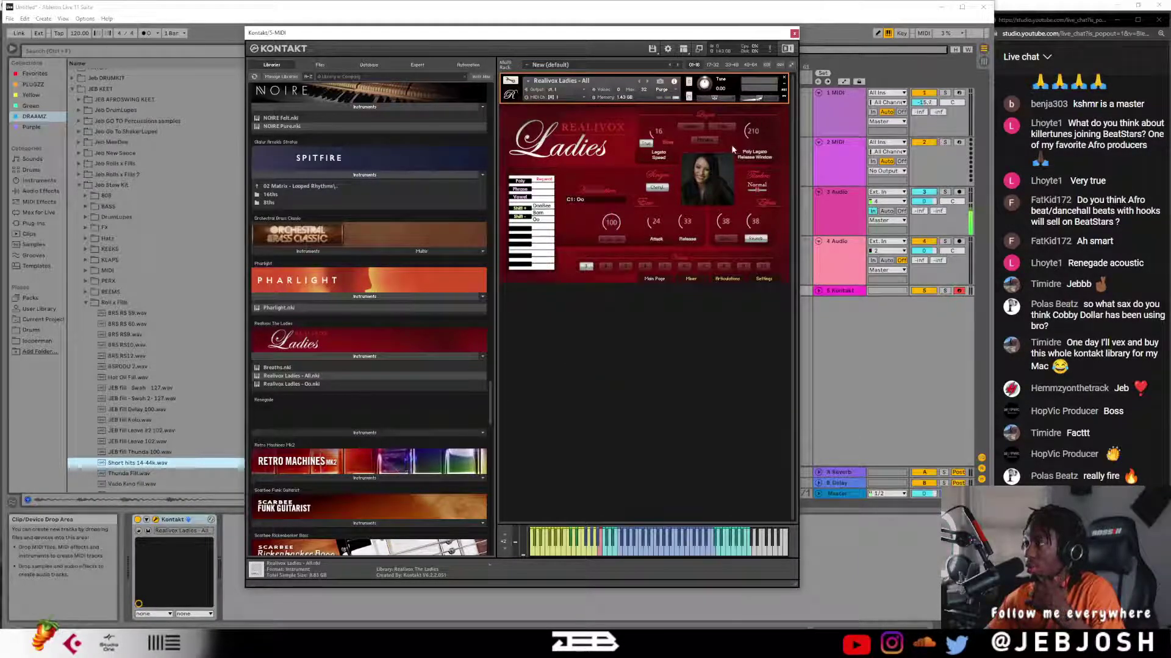
click(705, 140)
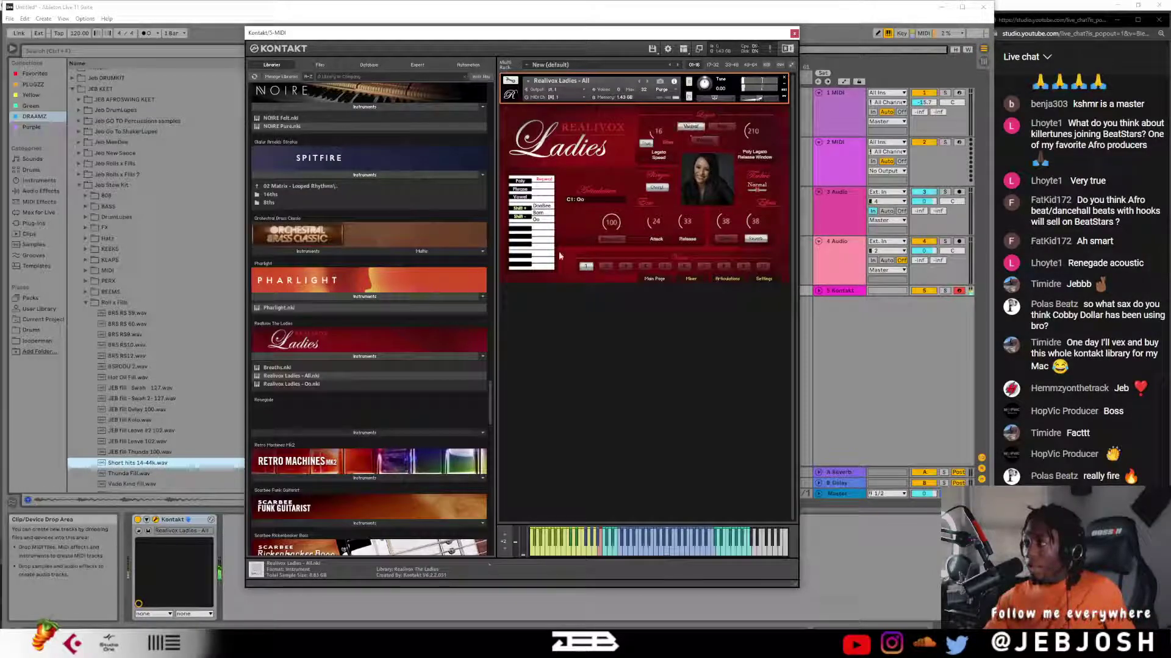
double_click(292, 368)
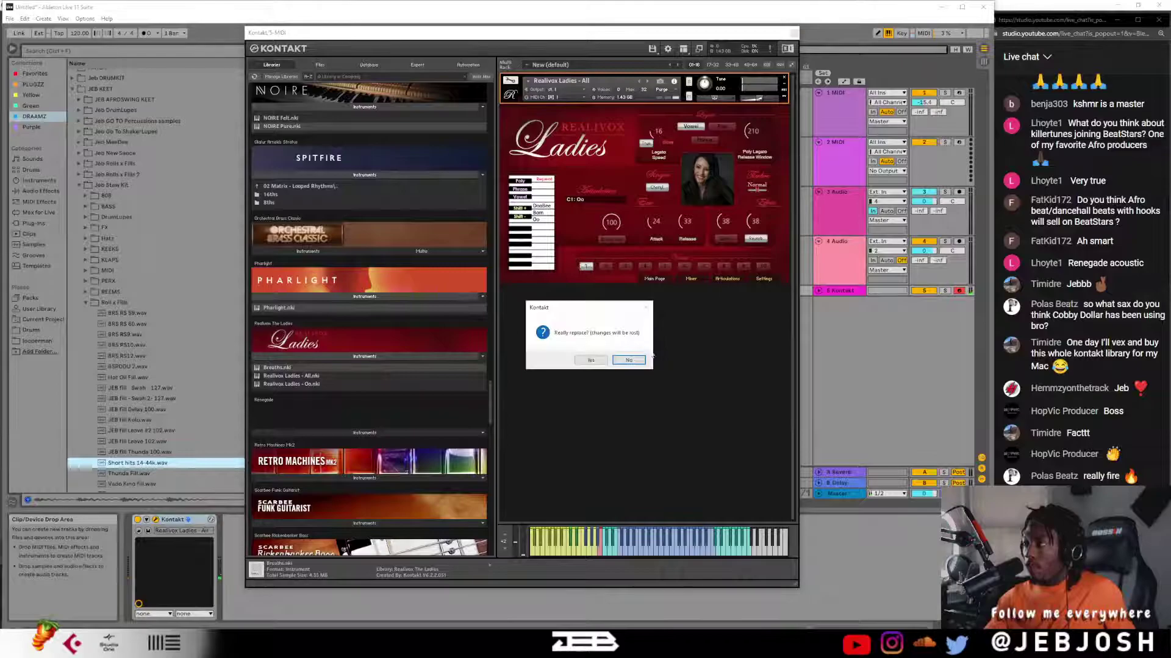
click(635, 363)
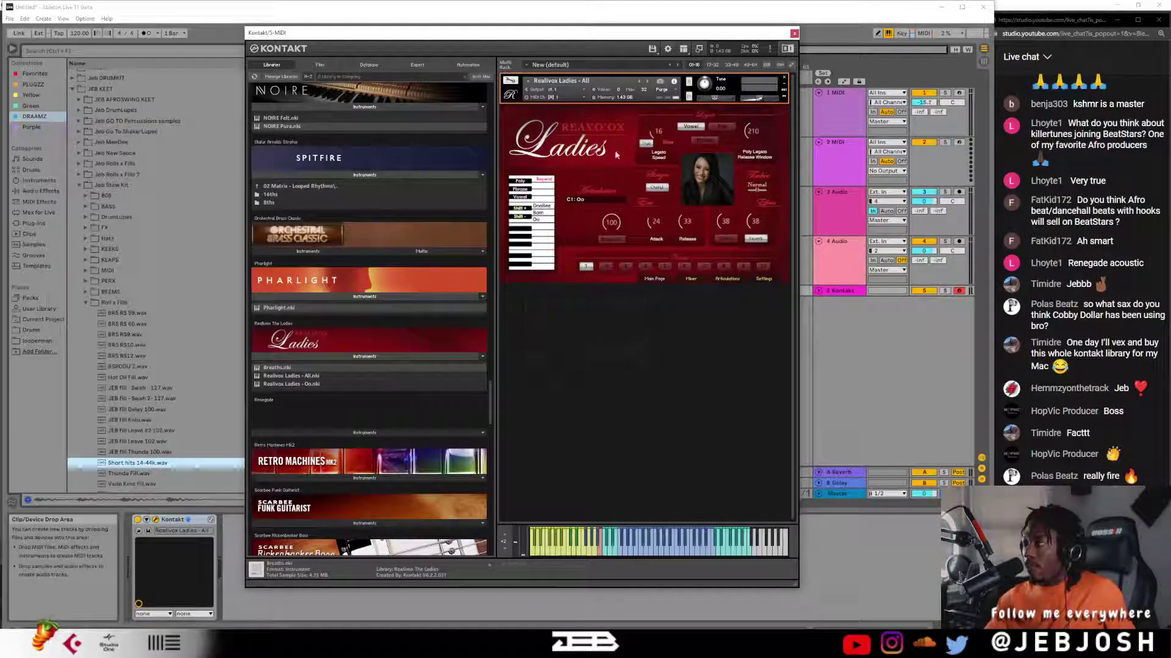
- Add Patty as the second voice in the Realivox Ladies mixer, with an offset of 36 and its slot enabled
click(693, 279)
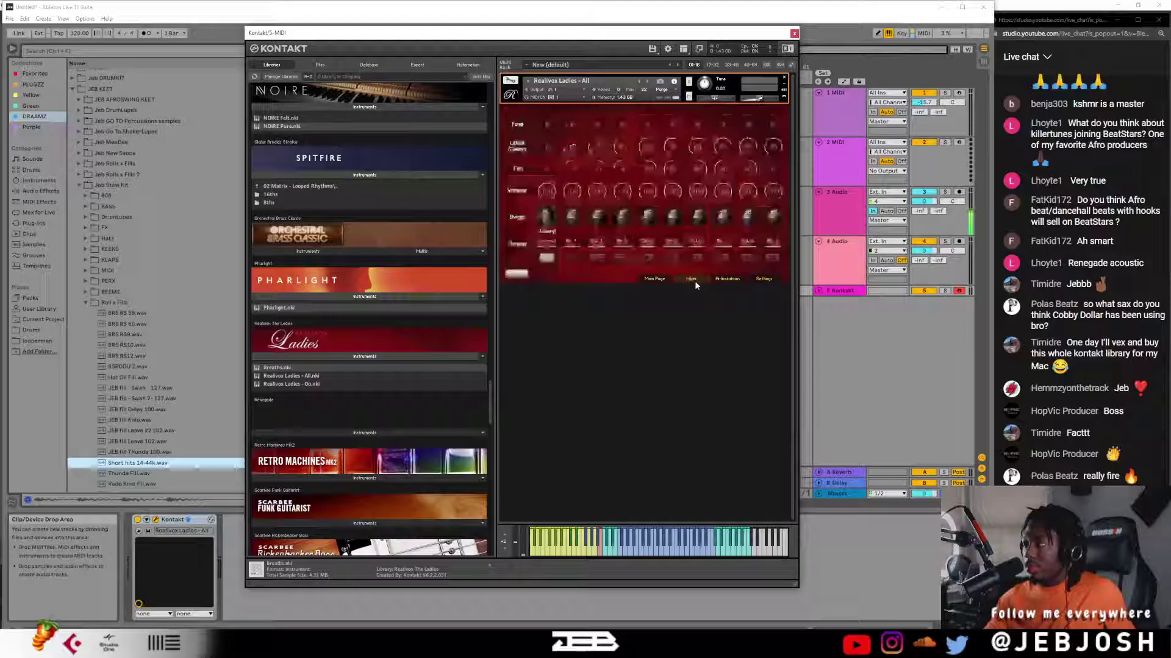
click(571, 232)
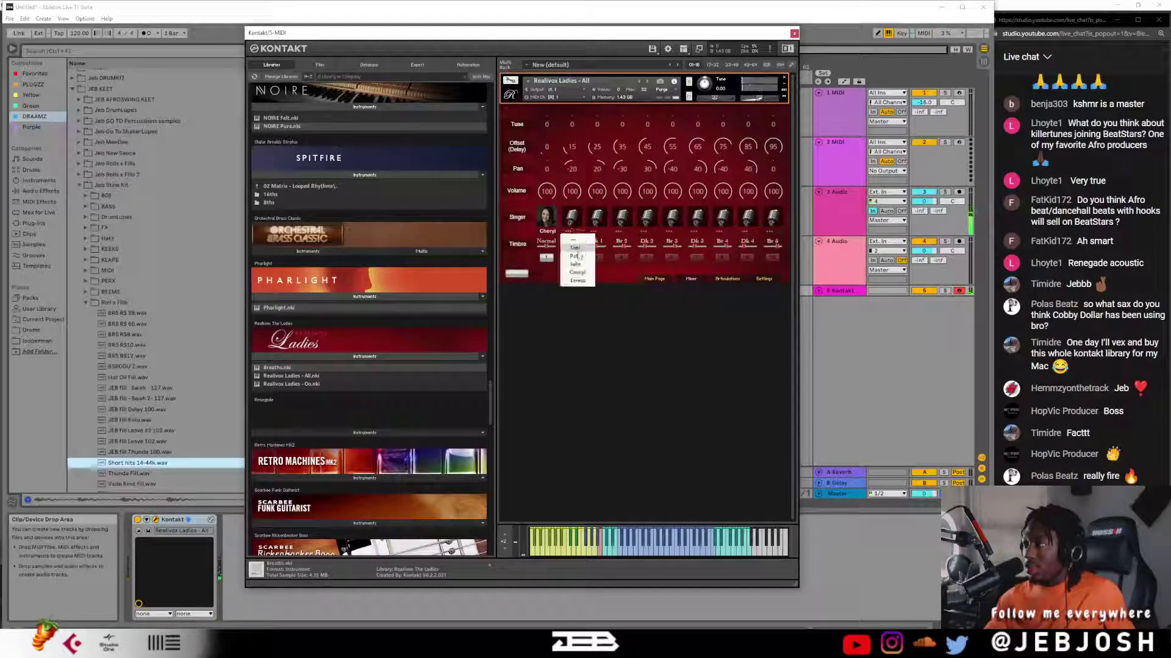
click(580, 259)
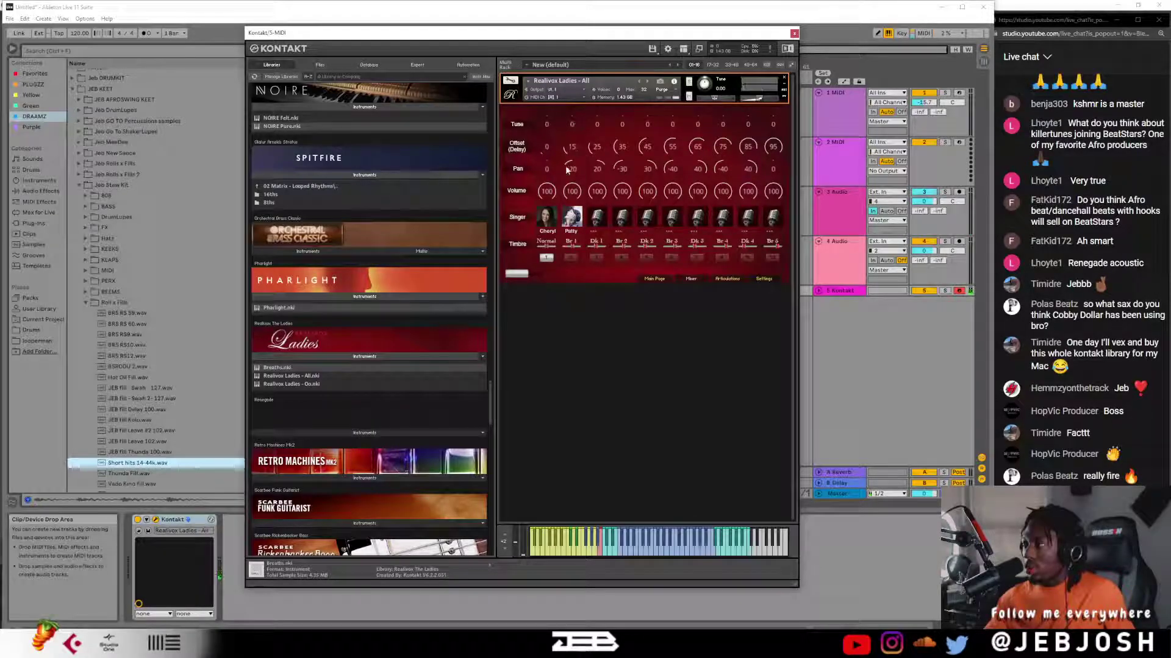
drag(573, 149, 572, 160)
click(571, 260)
click(570, 260)
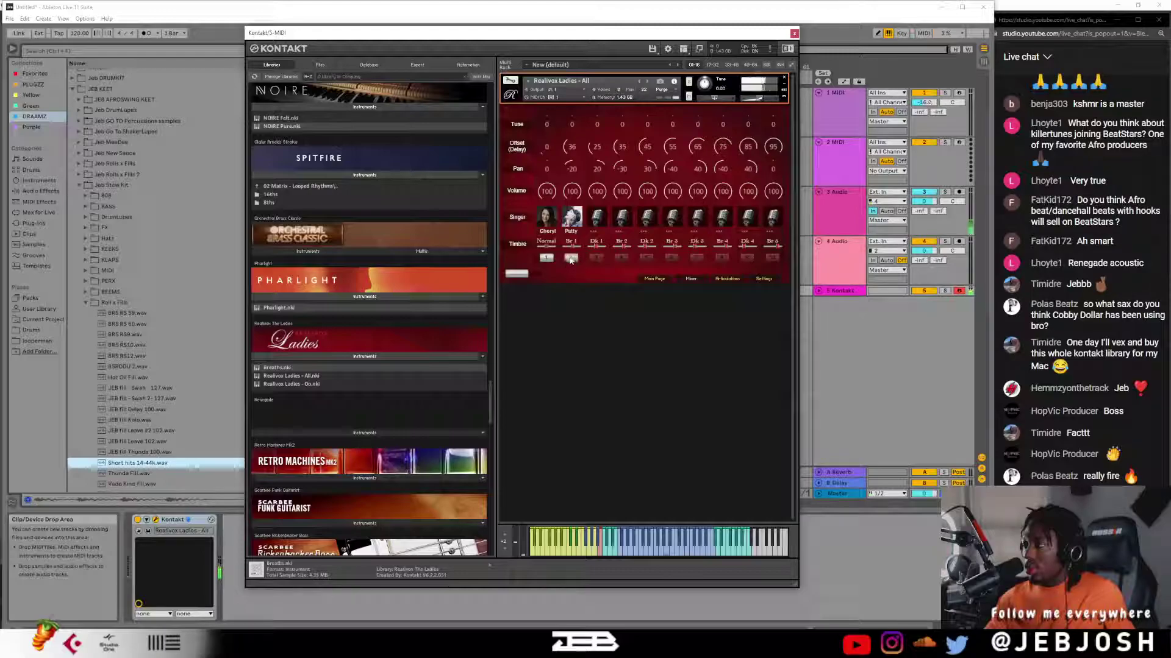
- Set the third mixer voice's offset to 84, trying Teresa and Patty as its singer before choosing Julie
click(597, 238)
click(601, 274)
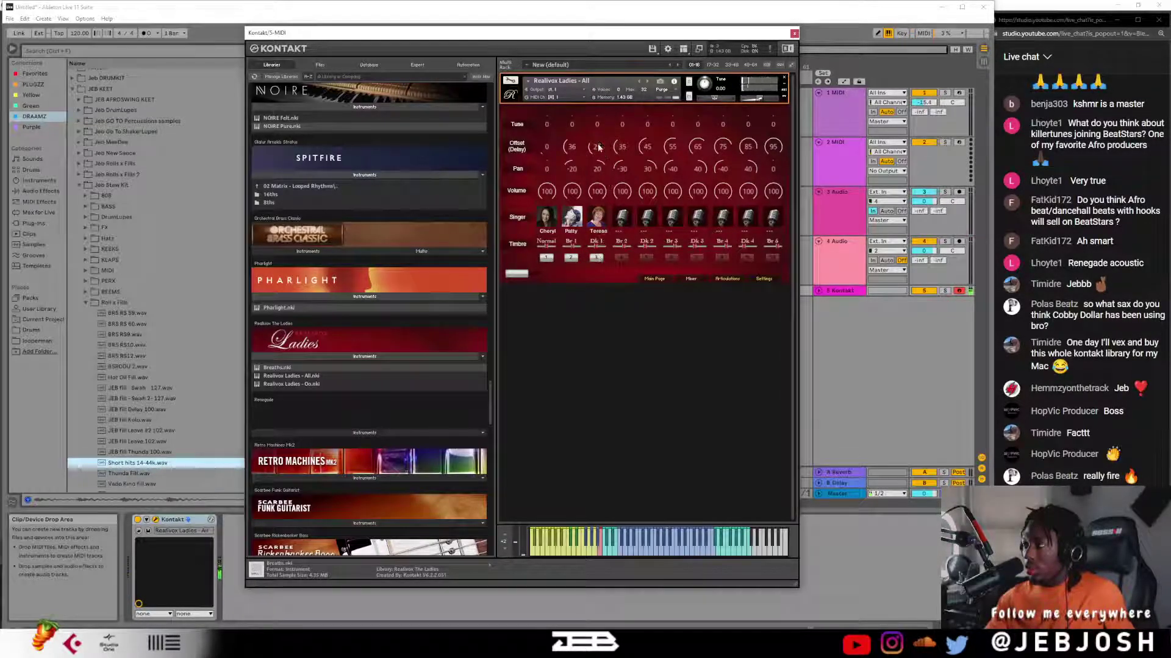
drag(598, 142, 595, 195)
click(596, 231)
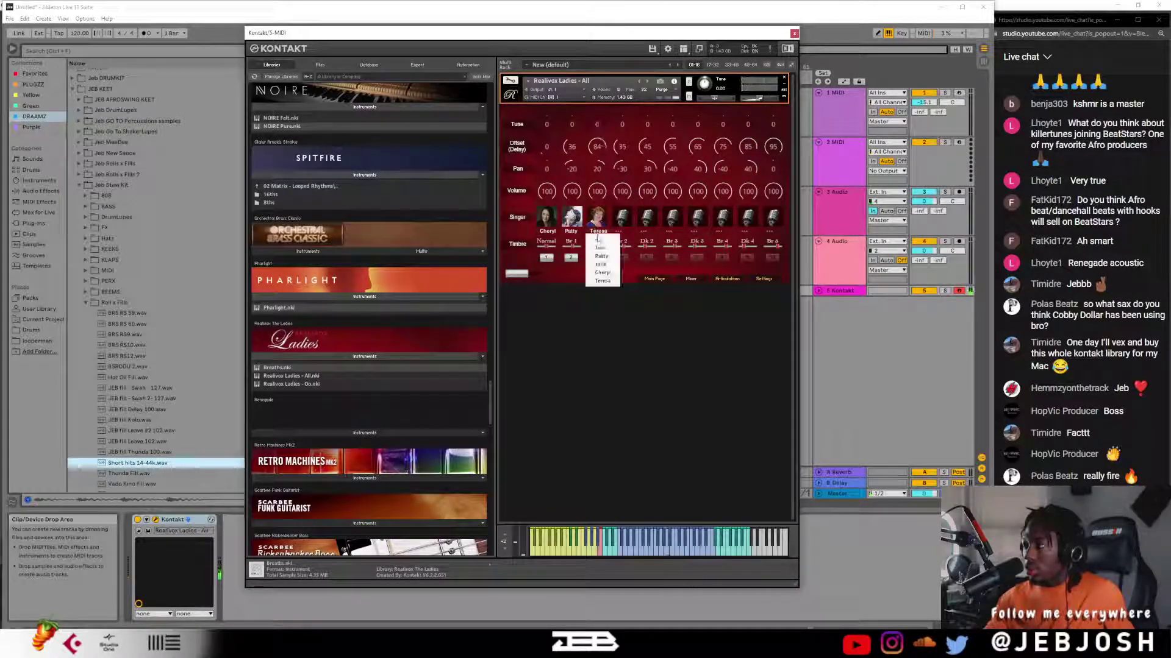
click(601, 256)
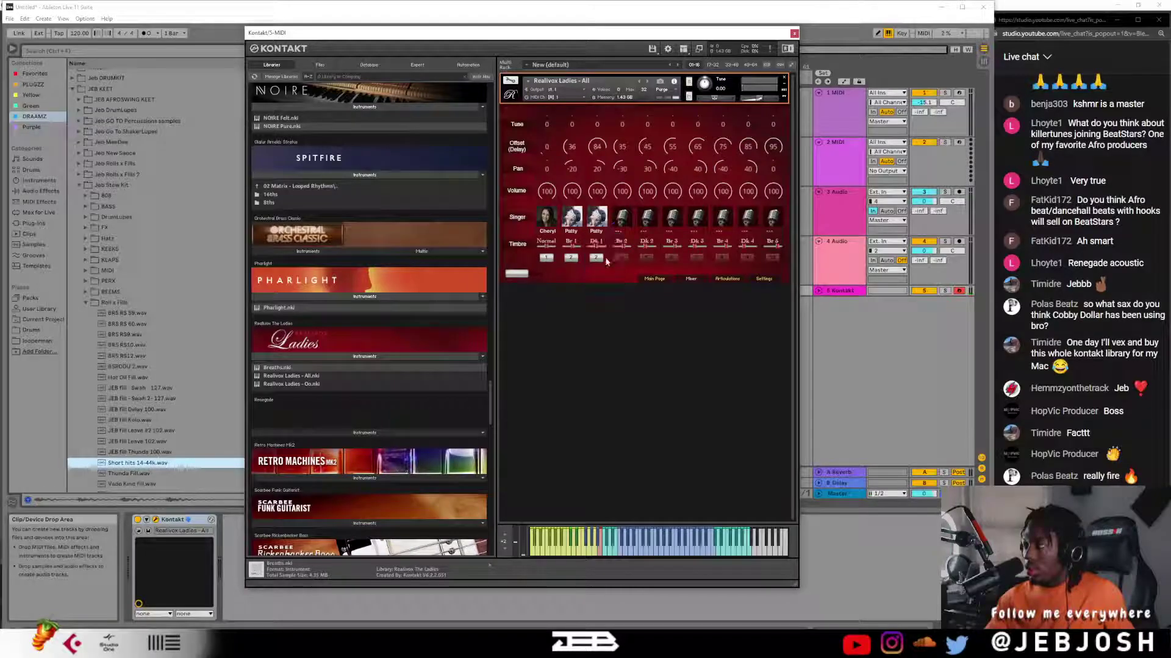
click(602, 264)
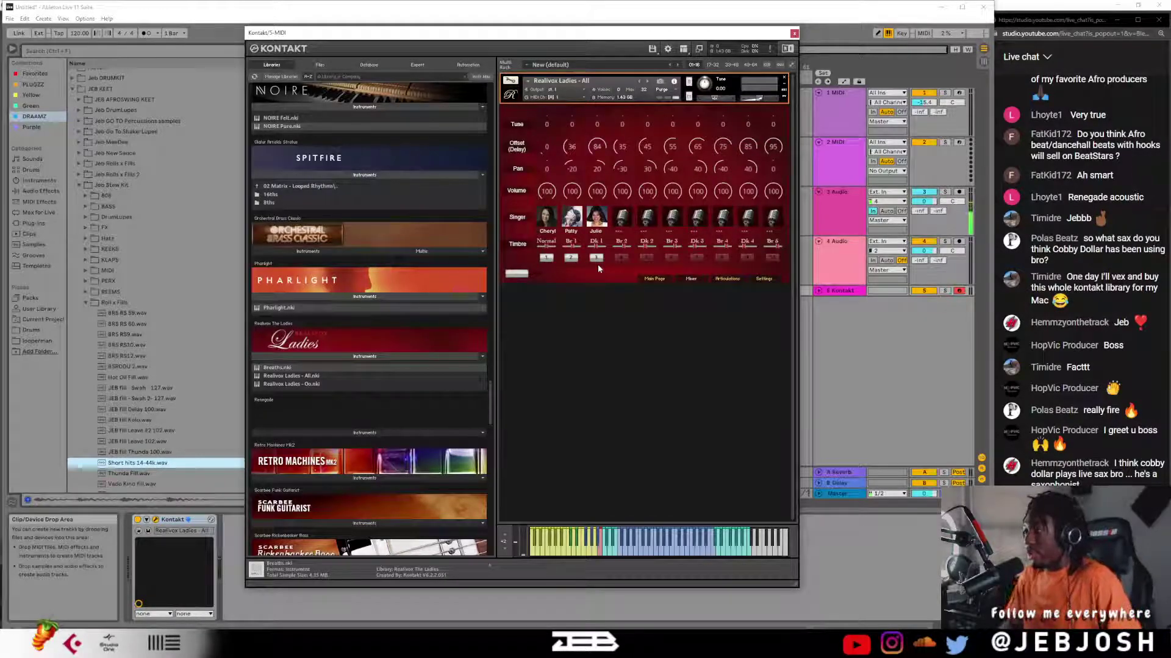
- Look through the remaining Kontakt libraries to the end of the list, and collapse the Realivox The Ladies instrument list
scroll(418, 274, down, 5)
scroll(419, 274, down, 7)
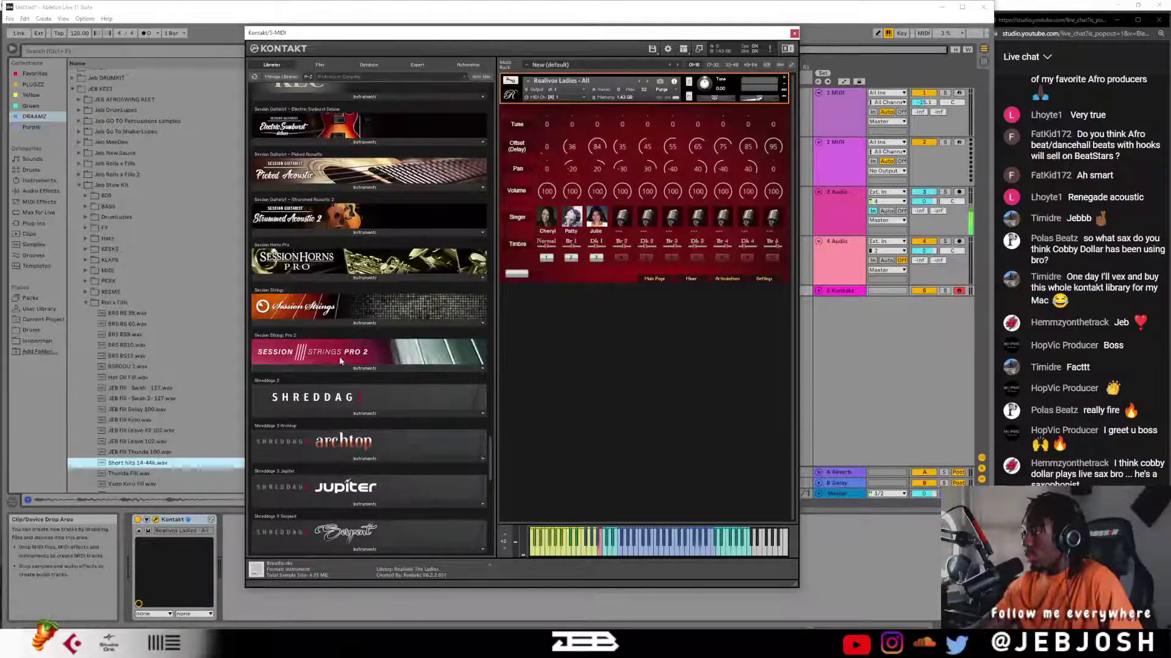
scroll(340, 361, down, 10)
scroll(341, 361, down, 6)
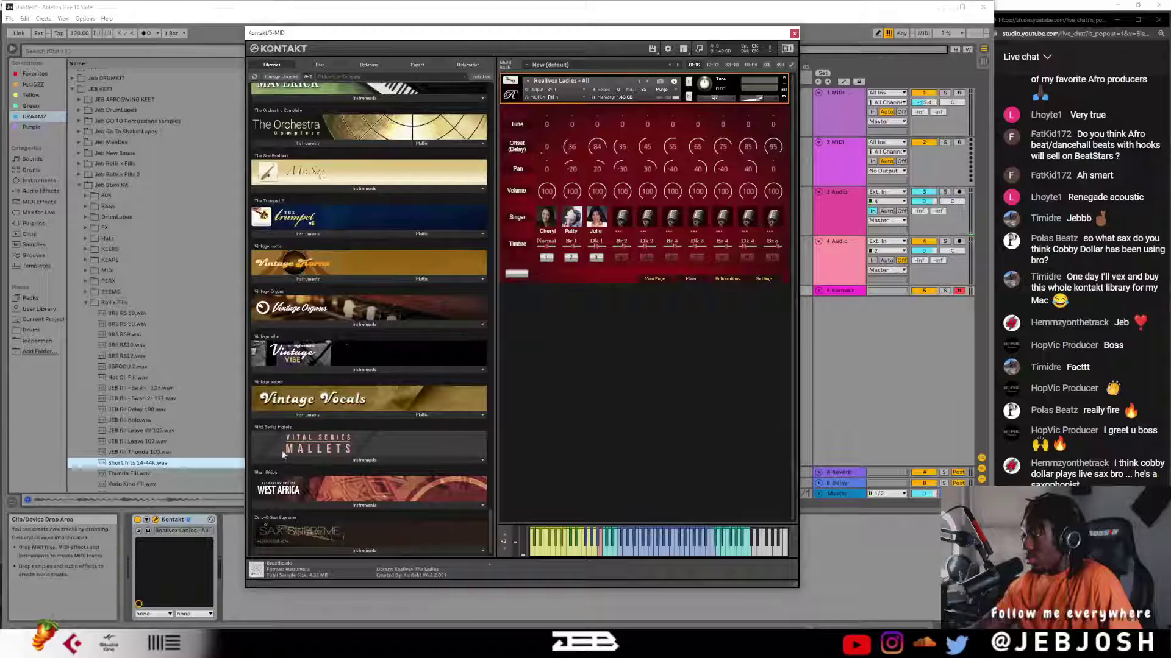
scroll(345, 433, up, 16)
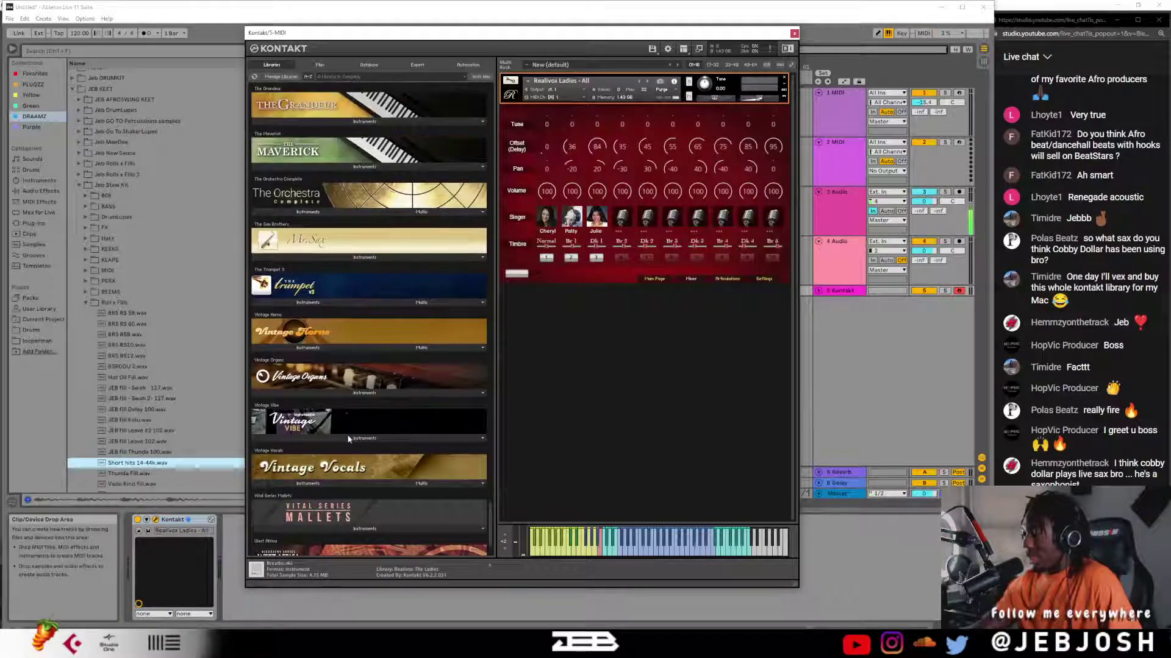
scroll(339, 429, up, 7)
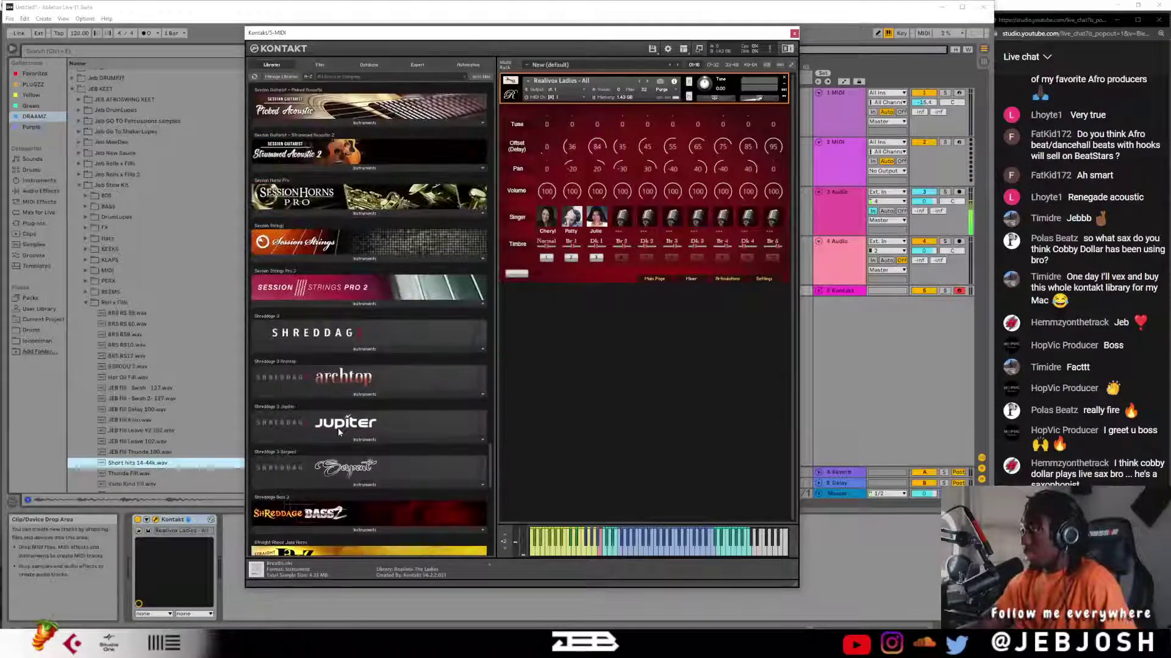
scroll(335, 427, up, 4)
scroll(335, 427, up, 3)
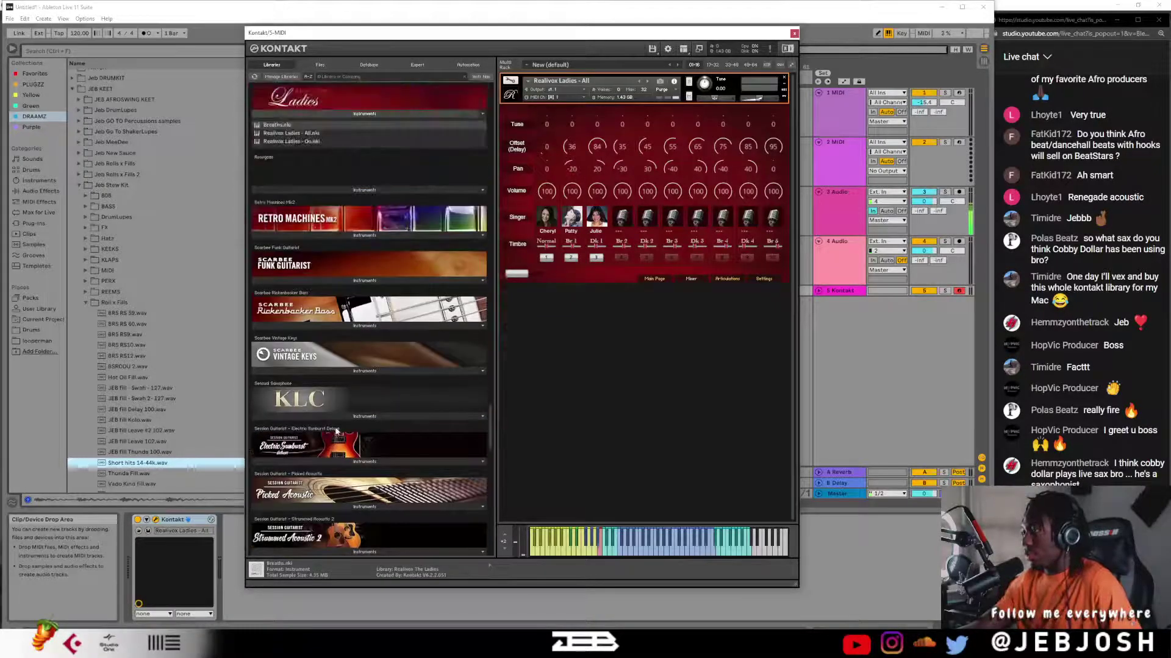
click(373, 184)
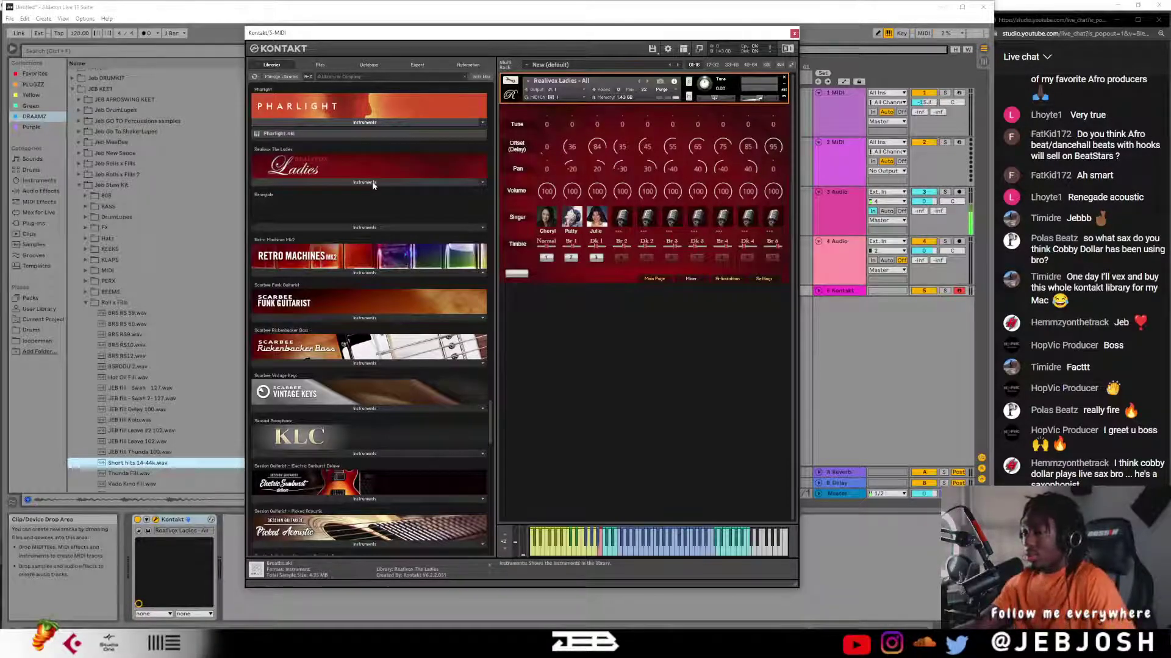
- Load Session Horns Pro - Keyswitch in place of Realivox Ladies, and set its session preset to Bright Brass
scroll(372, 181, down, 5)
scroll(373, 160, down, 5)
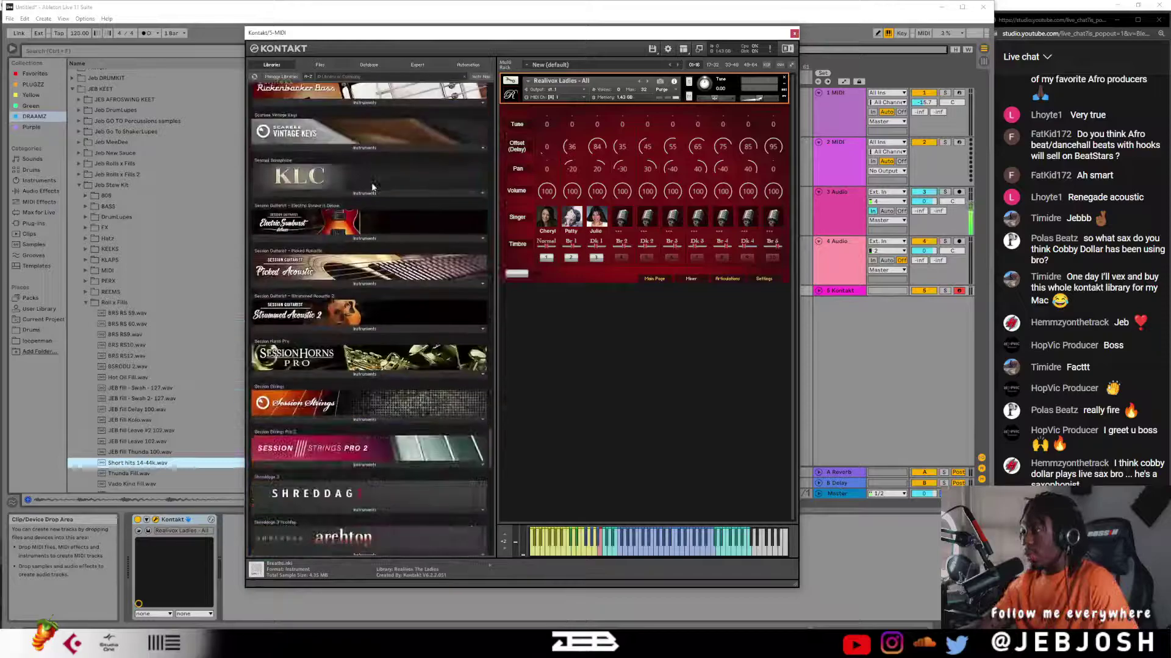
click(339, 317)
drag(313, 335, 590, 361)
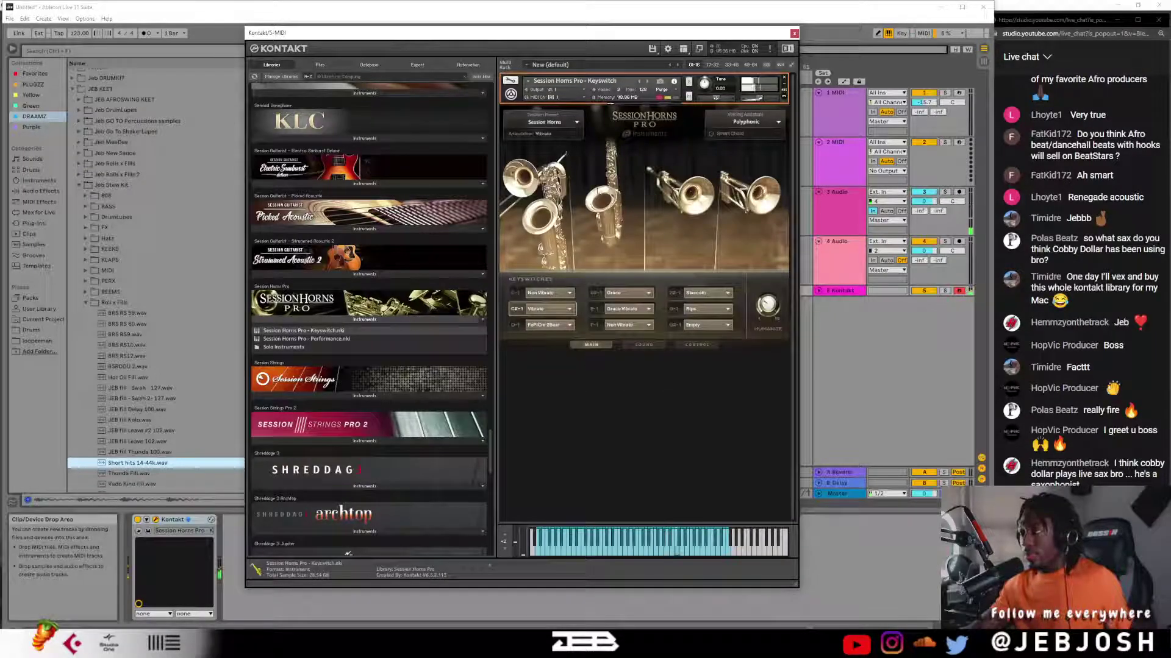
click(545, 122)
click(551, 267)
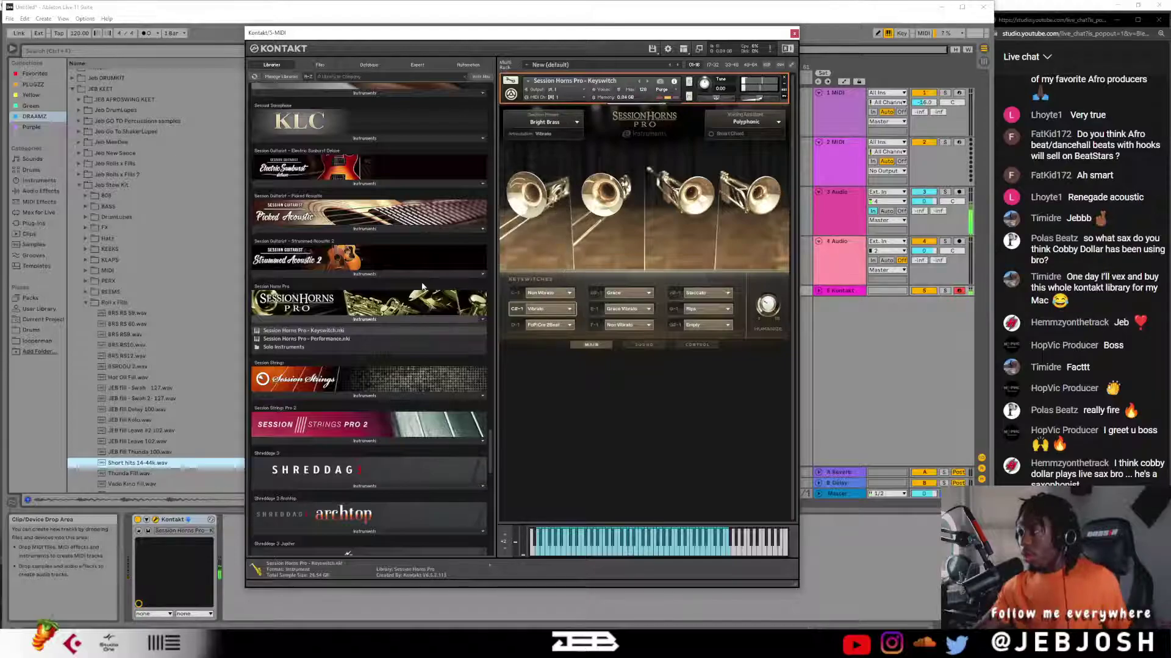
- Replace Session Horns Pro with the Mojo 2 Soprano Sax, and switch its articulation to Run Down
scroll(422, 287, up, 15)
scroll(422, 282, up, 5)
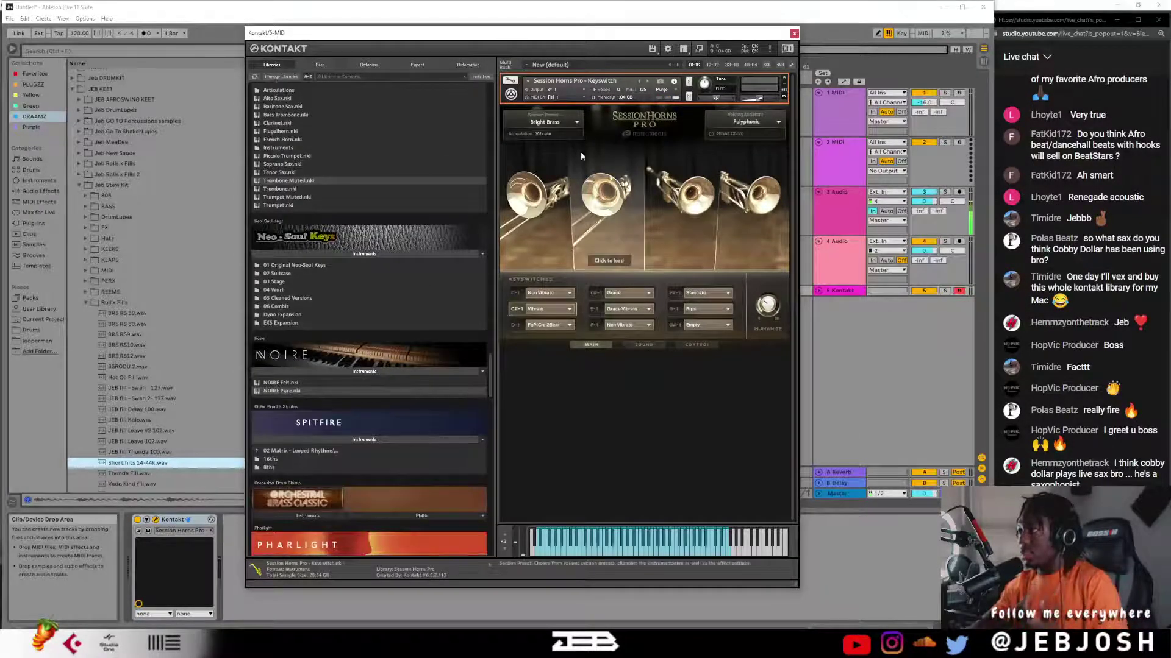
scroll(377, 226, up, 5)
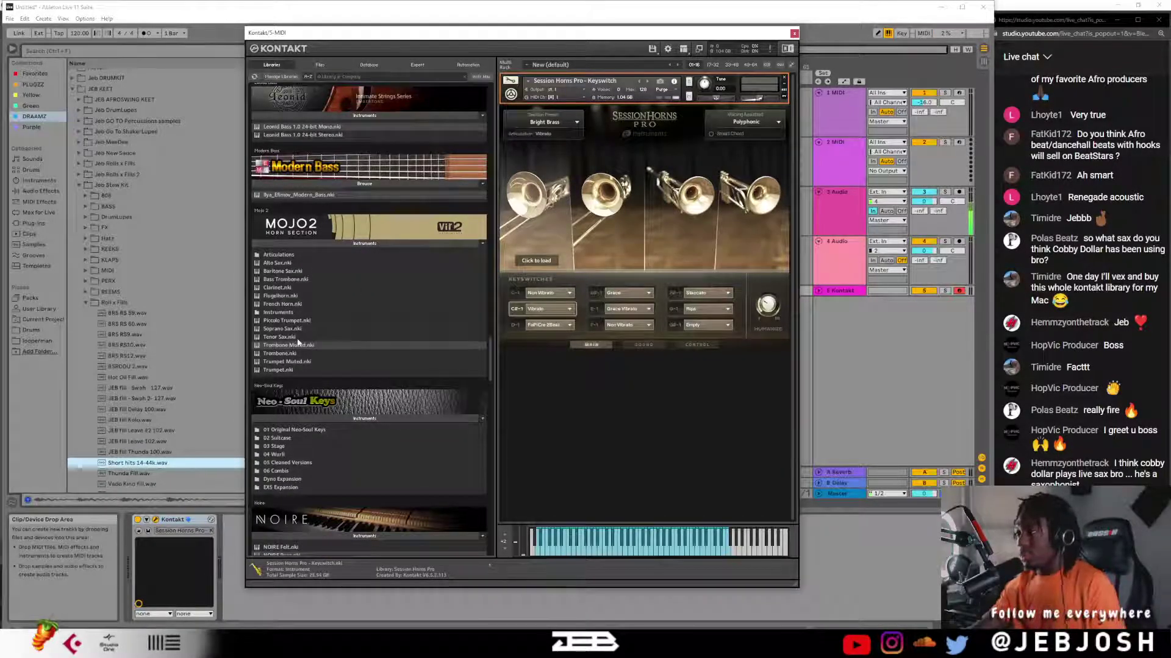
drag(284, 329, 670, 242)
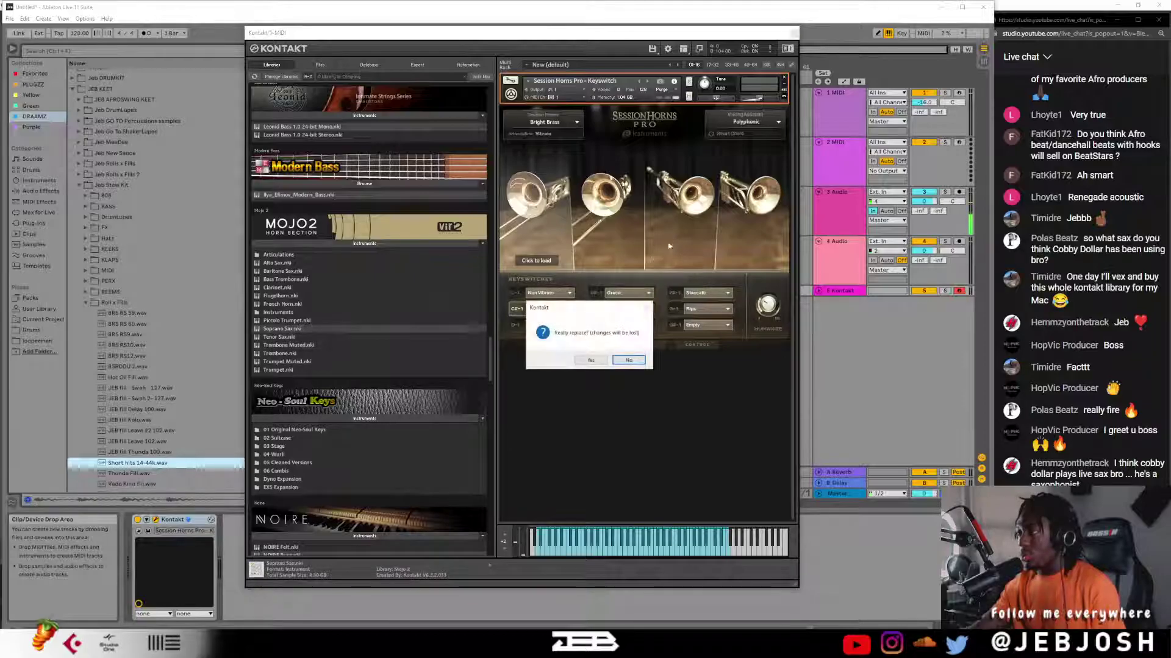
click(594, 360)
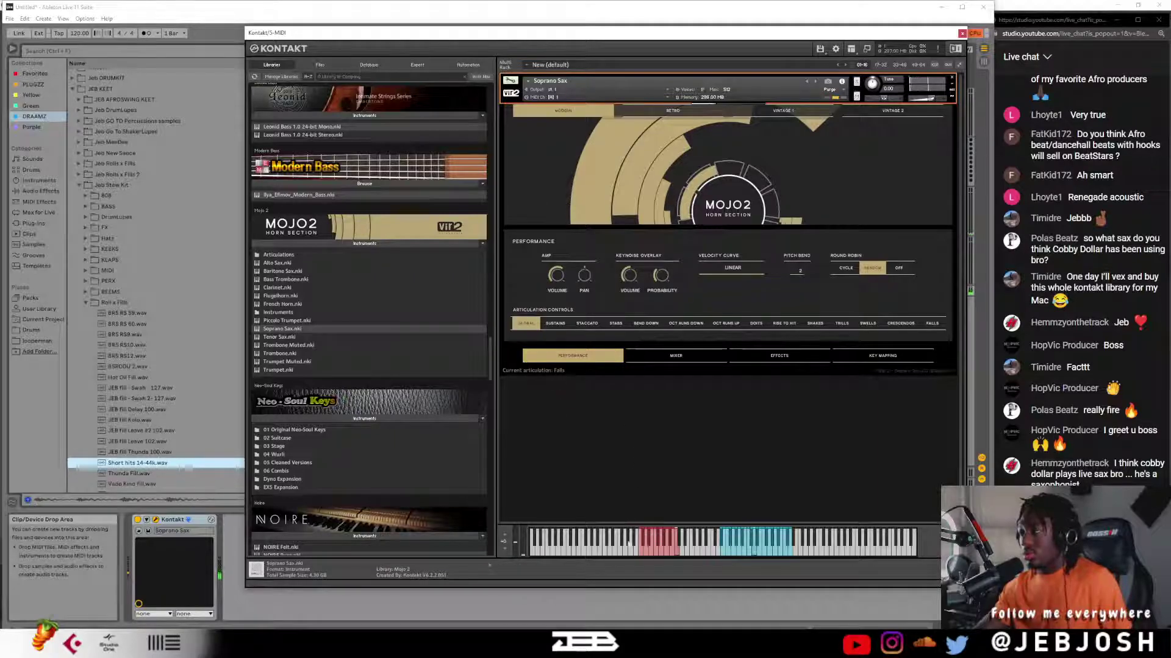
click(652, 555)
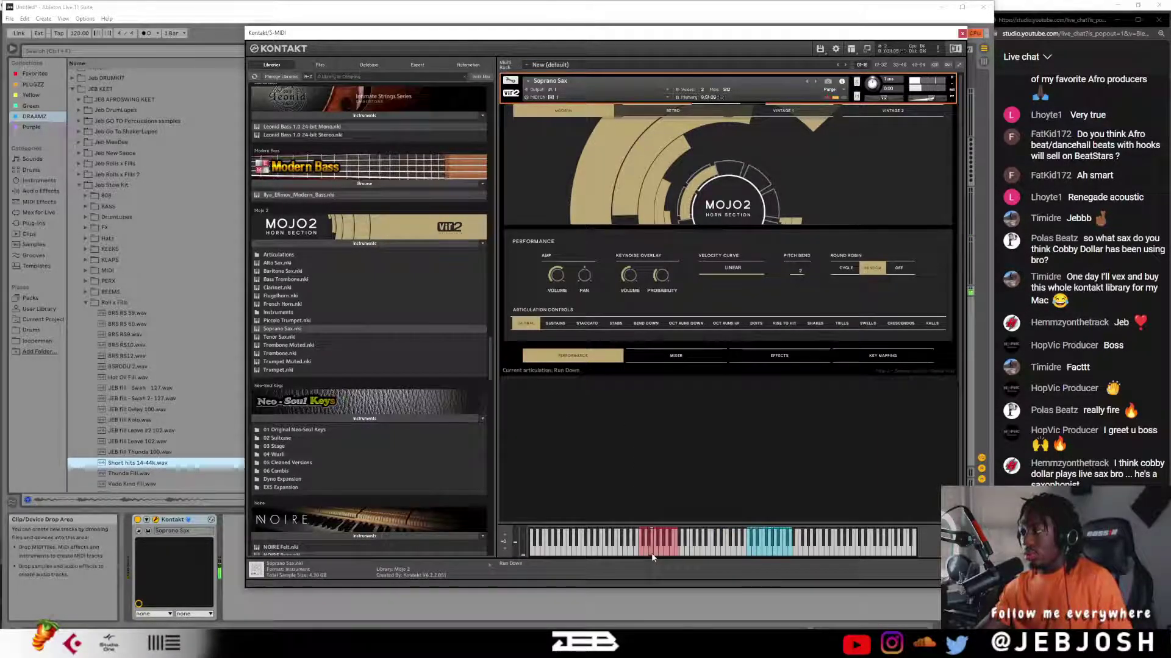
- Replace the Soprano Sax with the Renegade guitar, and raise the threshold of its velocity-controlled articulations
scroll(317, 387, down, 15)
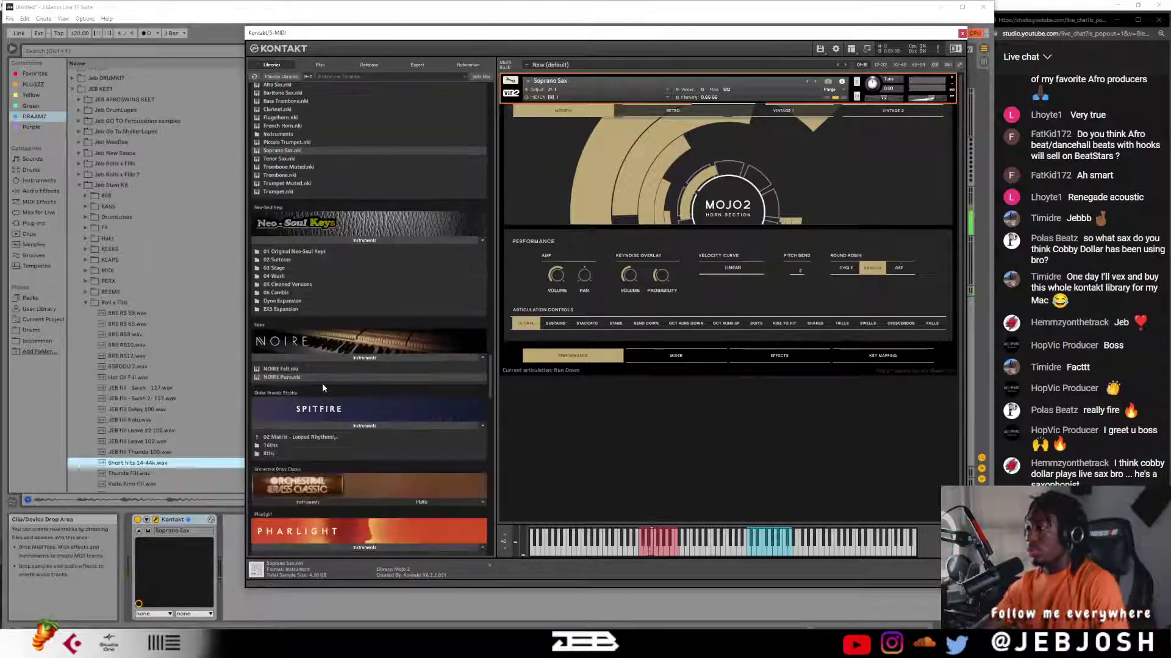
scroll(324, 387, down, 5)
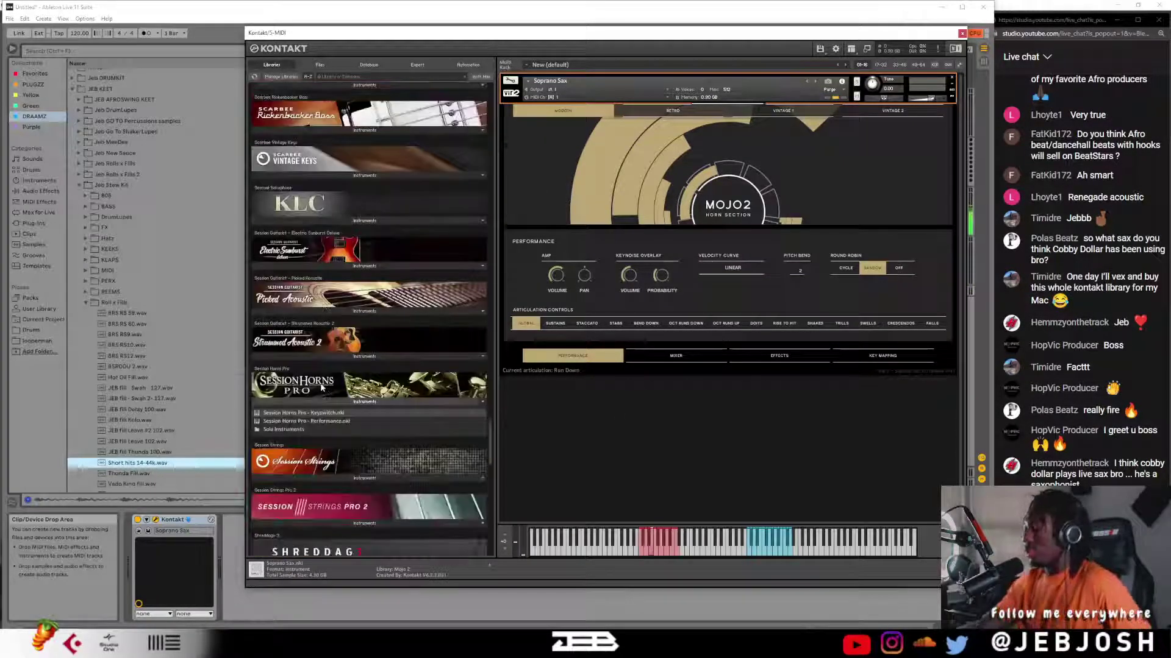
scroll(322, 388, down, 1)
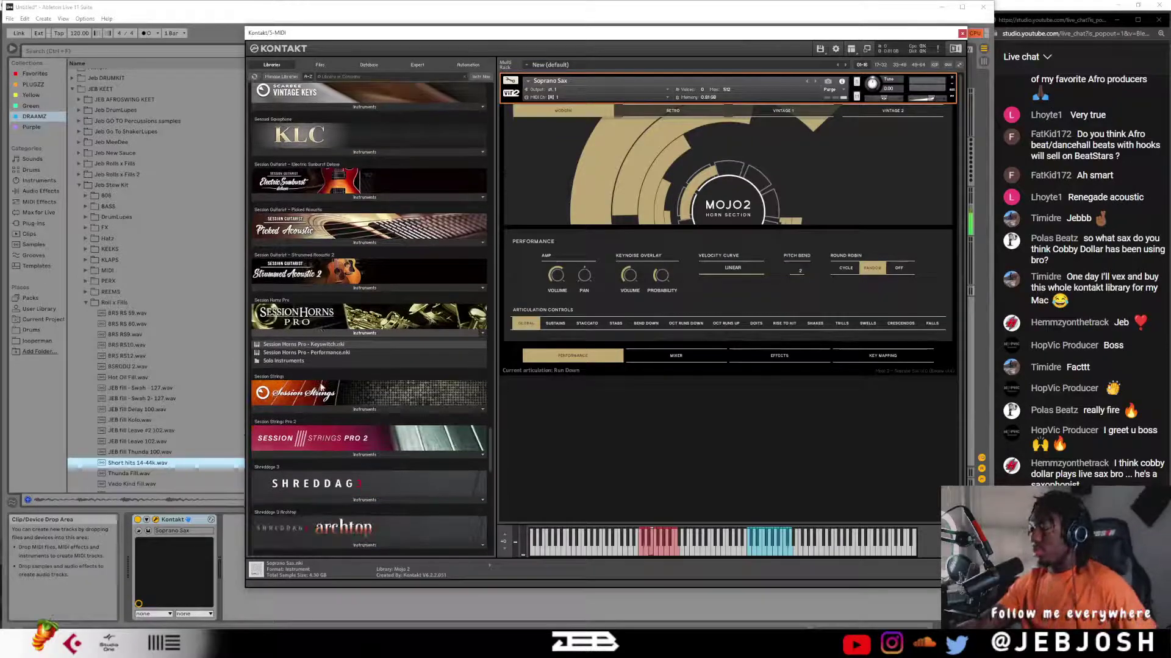
scroll(318, 382, up, 15)
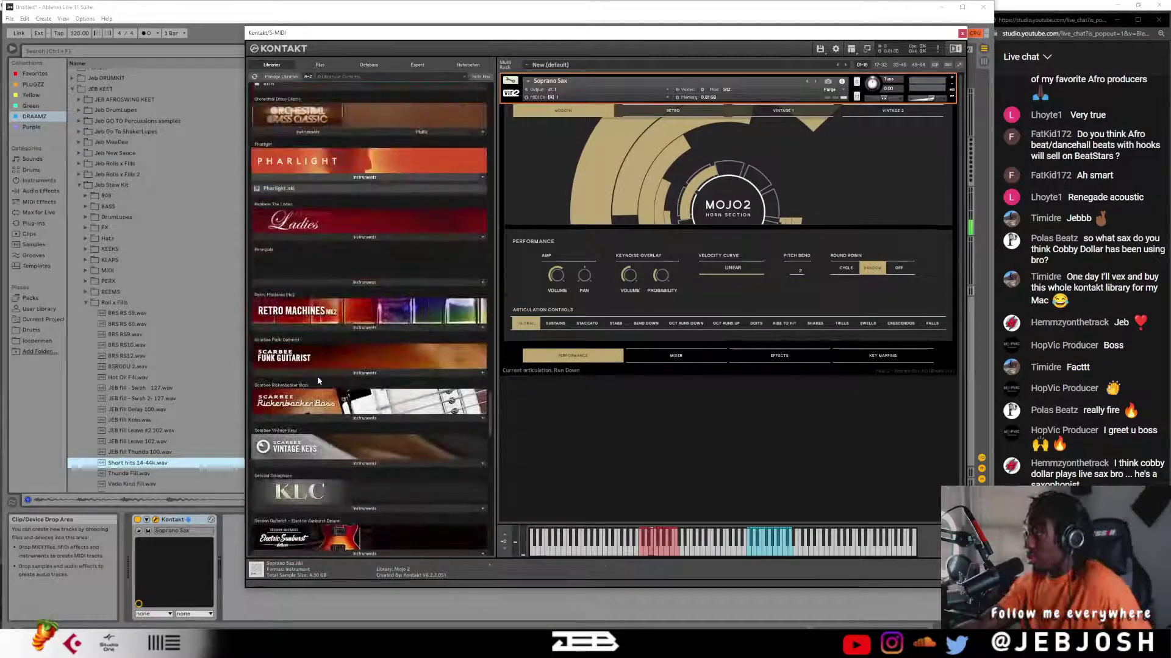
click(354, 351)
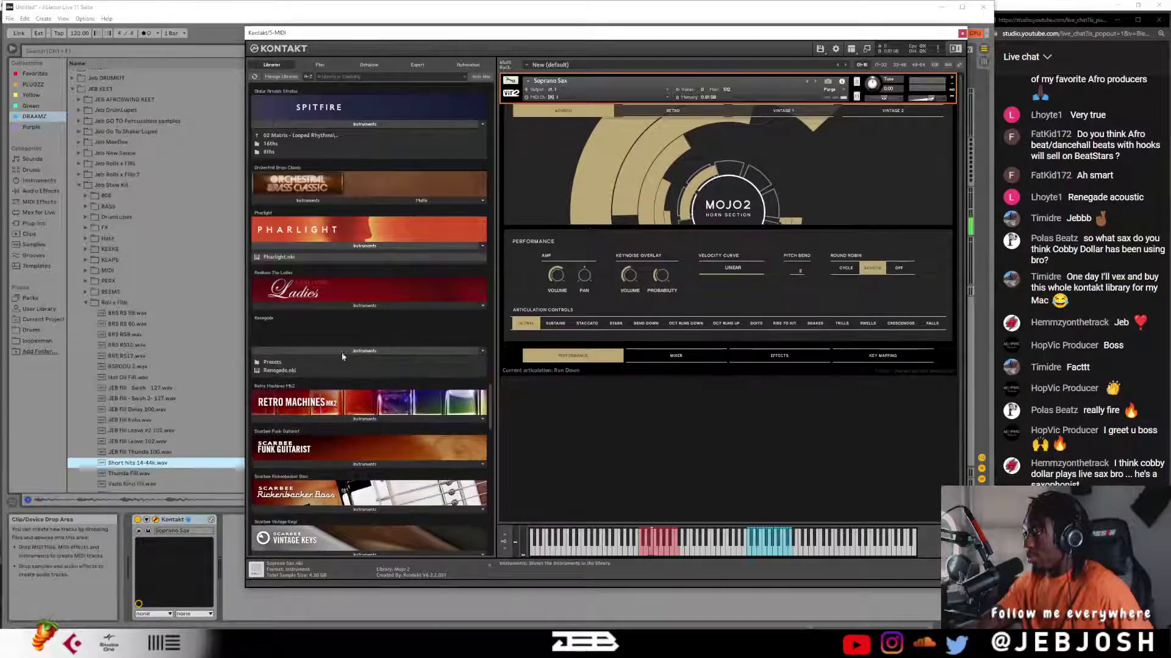
drag(292, 373, 581, 251)
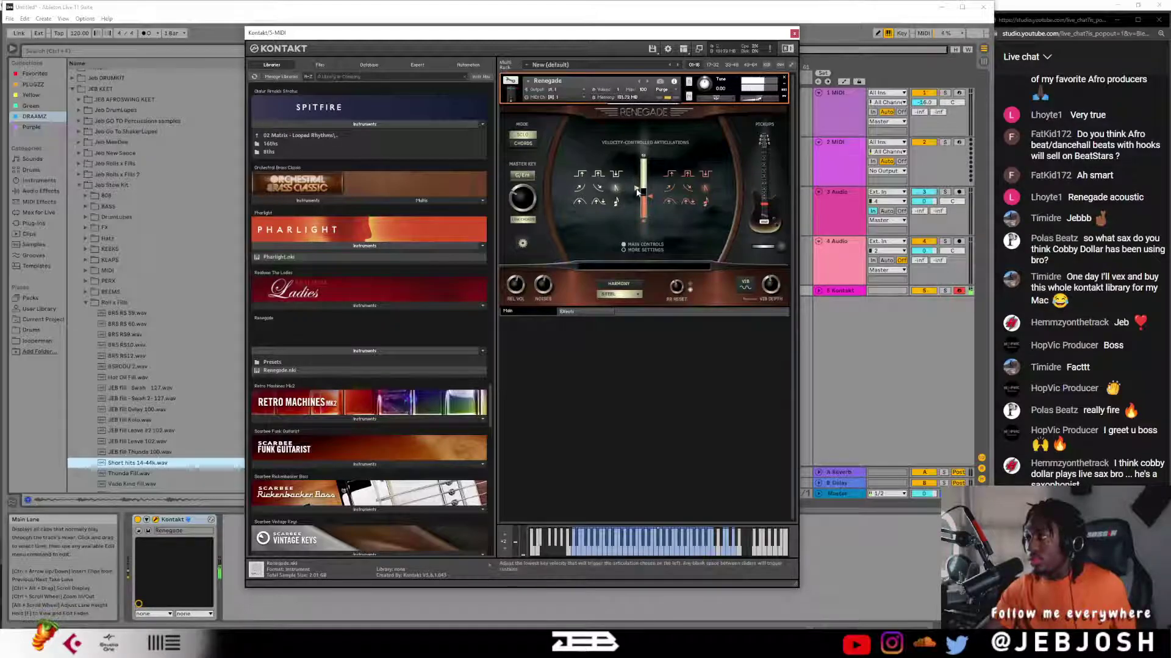
drag(652, 195, 651, 174)
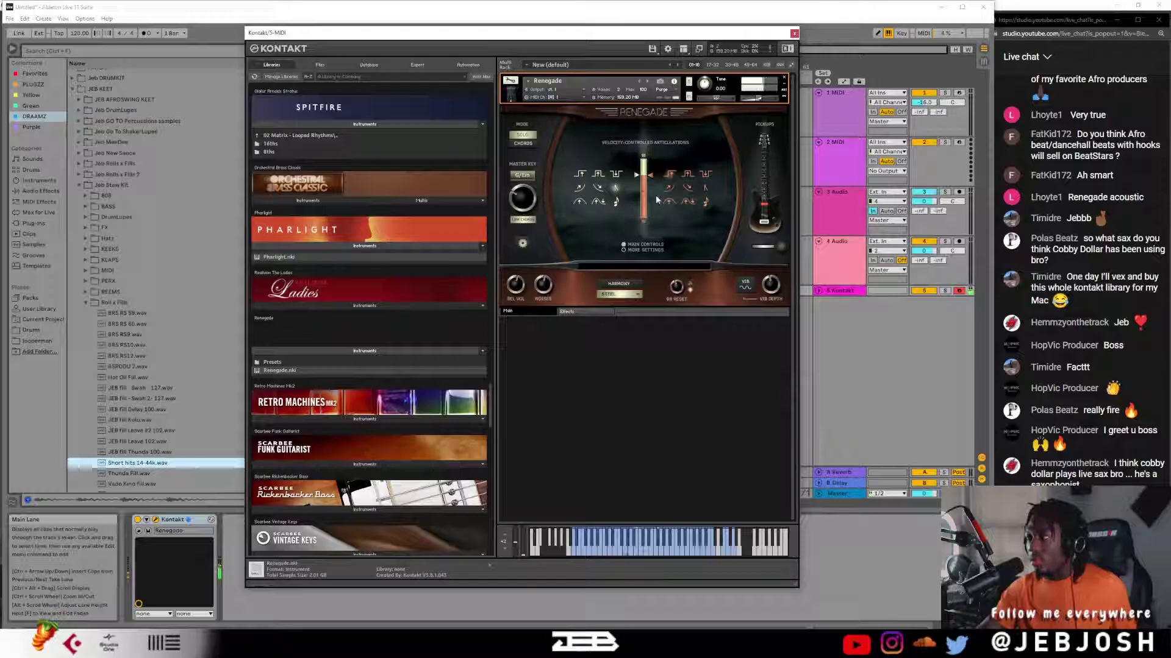
- Replace Renegade with EP10 Piano Harpsi from the Retro Machines Mk2 Electronic Pianos, and swap it for RMI Piano Harpsi
scroll(425, 223, up, 5)
scroll(420, 213, up, 10)
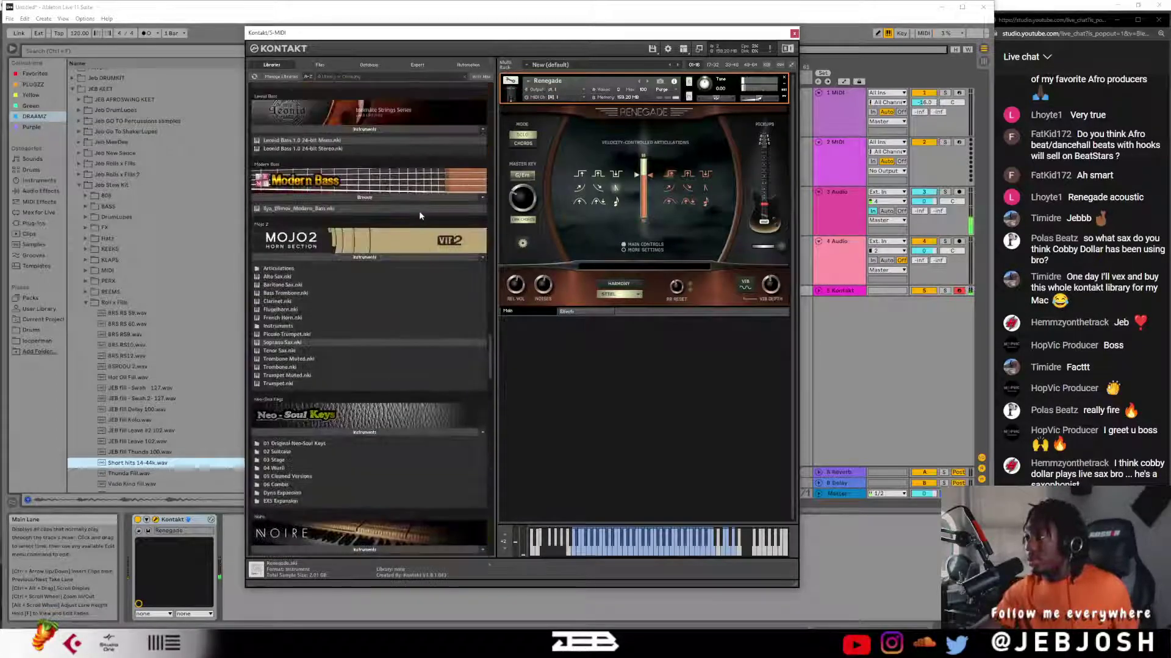
scroll(395, 224, down, 2)
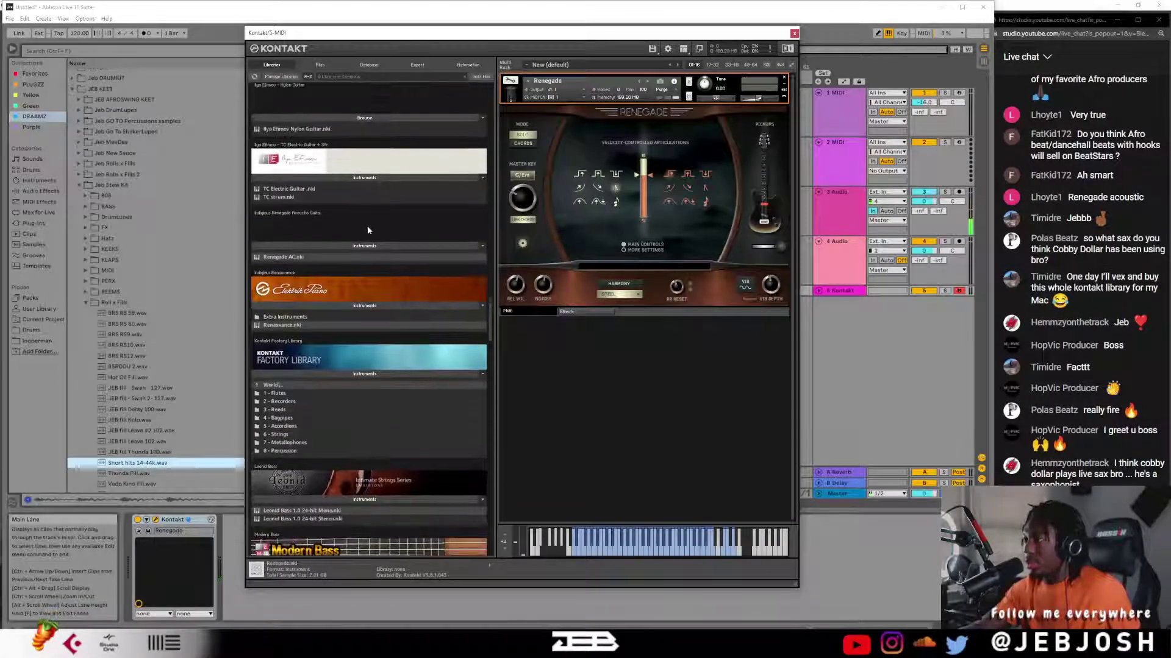
scroll(364, 302, down, 5)
scroll(364, 282, up, 7)
scroll(372, 271, down, 15)
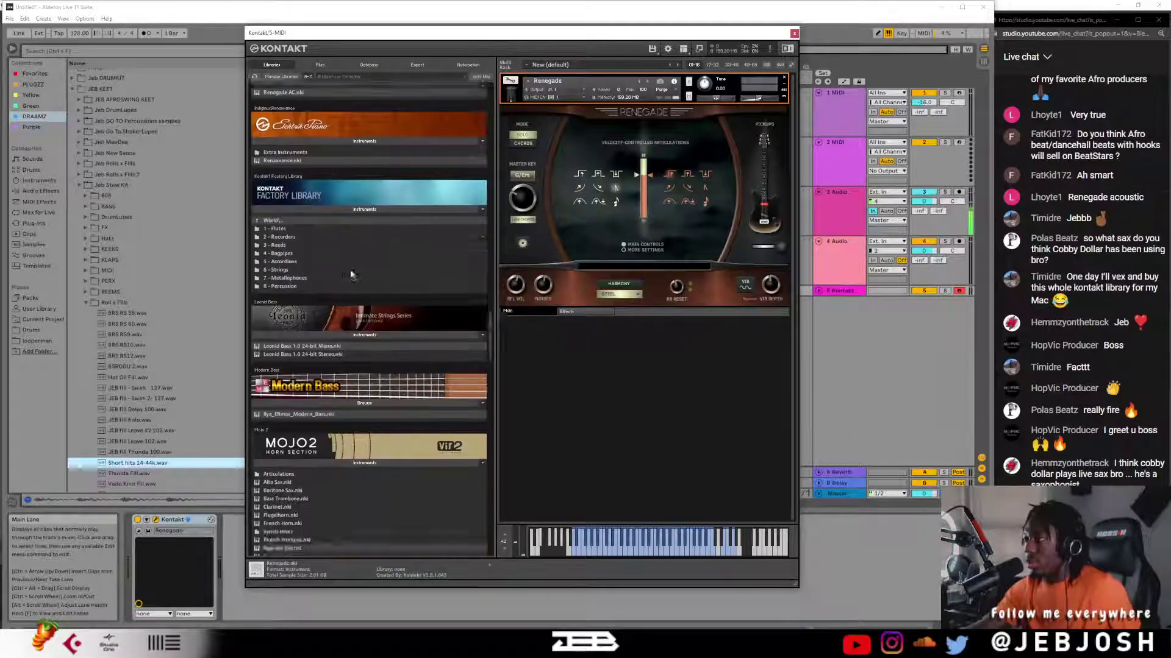
scroll(353, 267, down, 10)
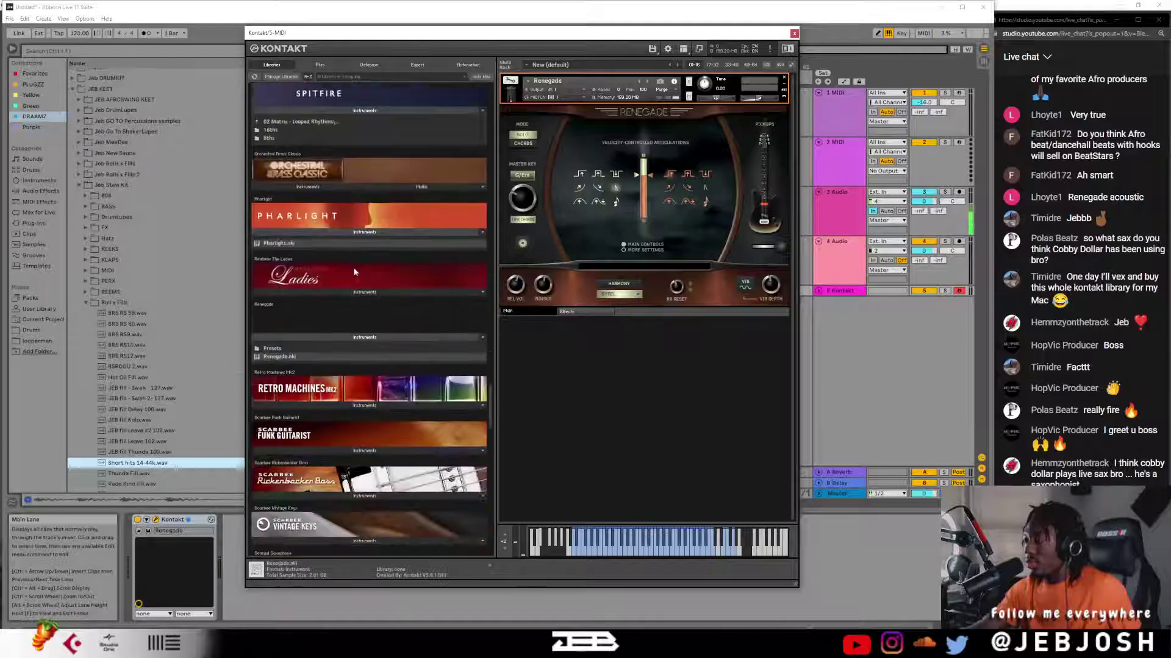
click(345, 241)
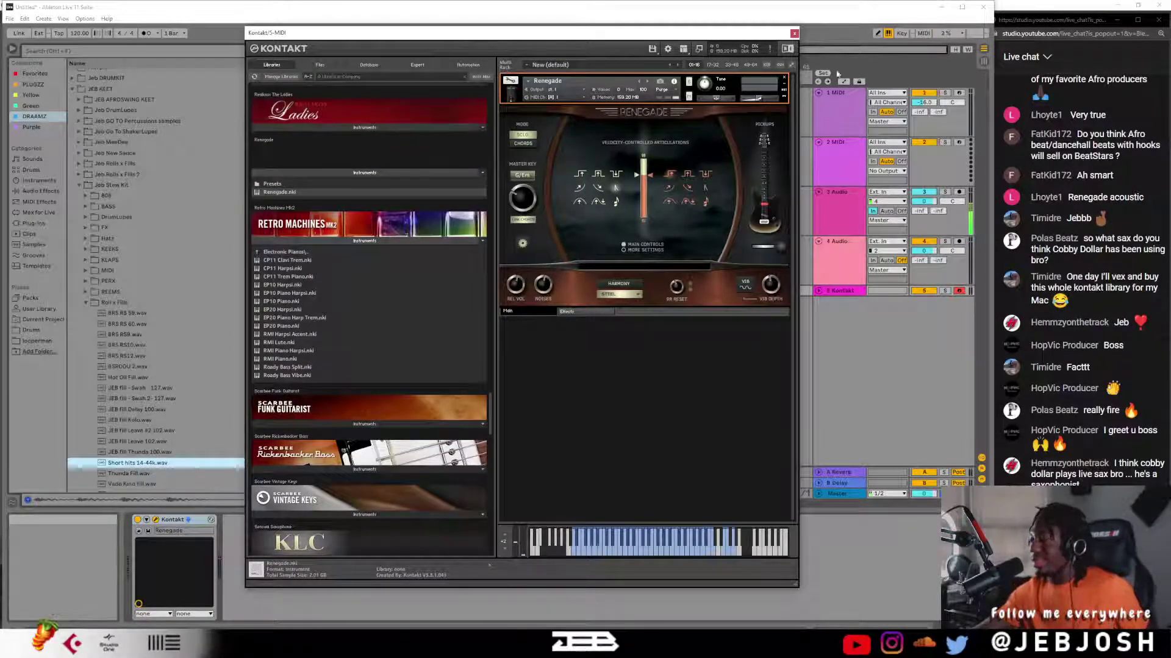
click(295, 251)
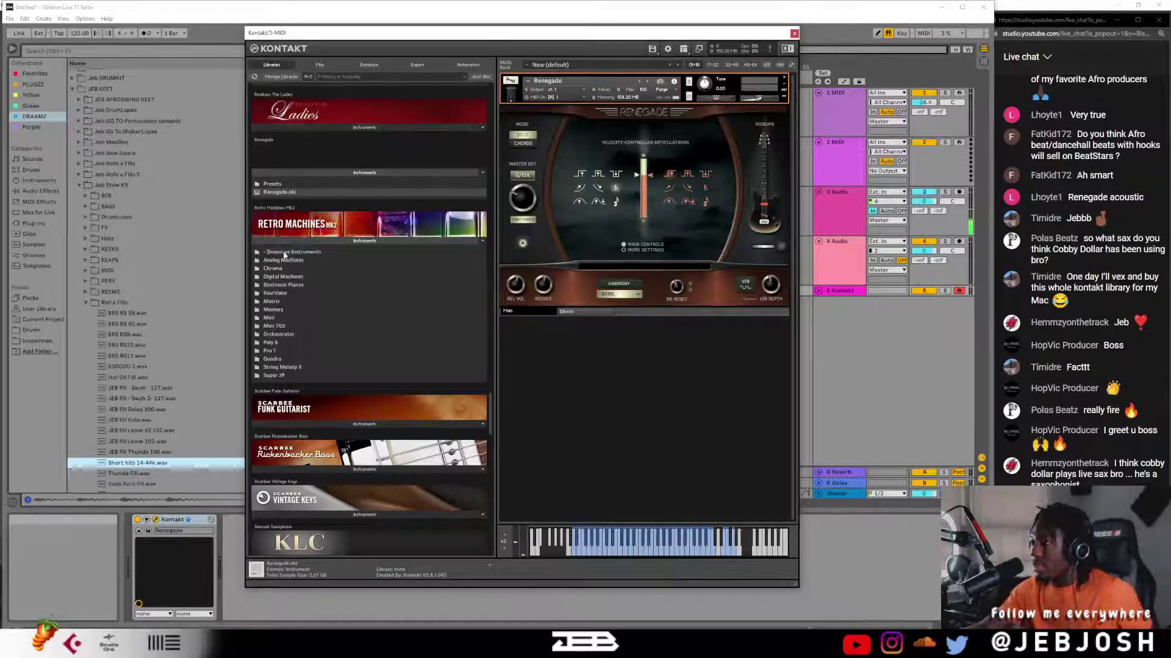
double_click(283, 286)
drag(282, 291, 592, 228)
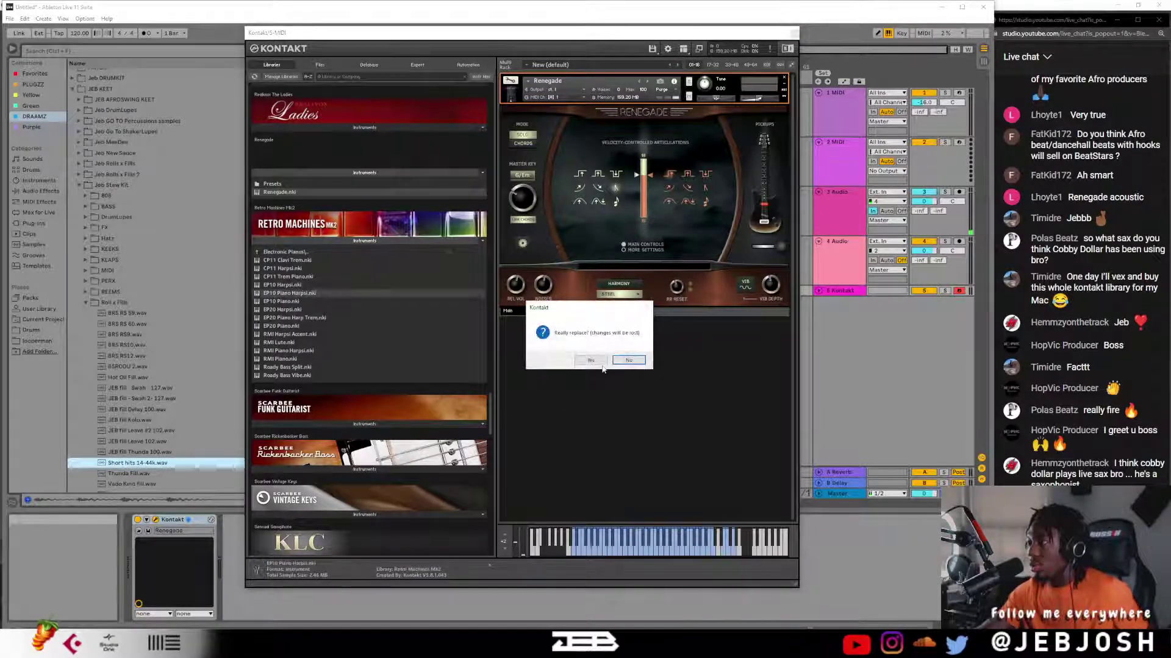
click(591, 360)
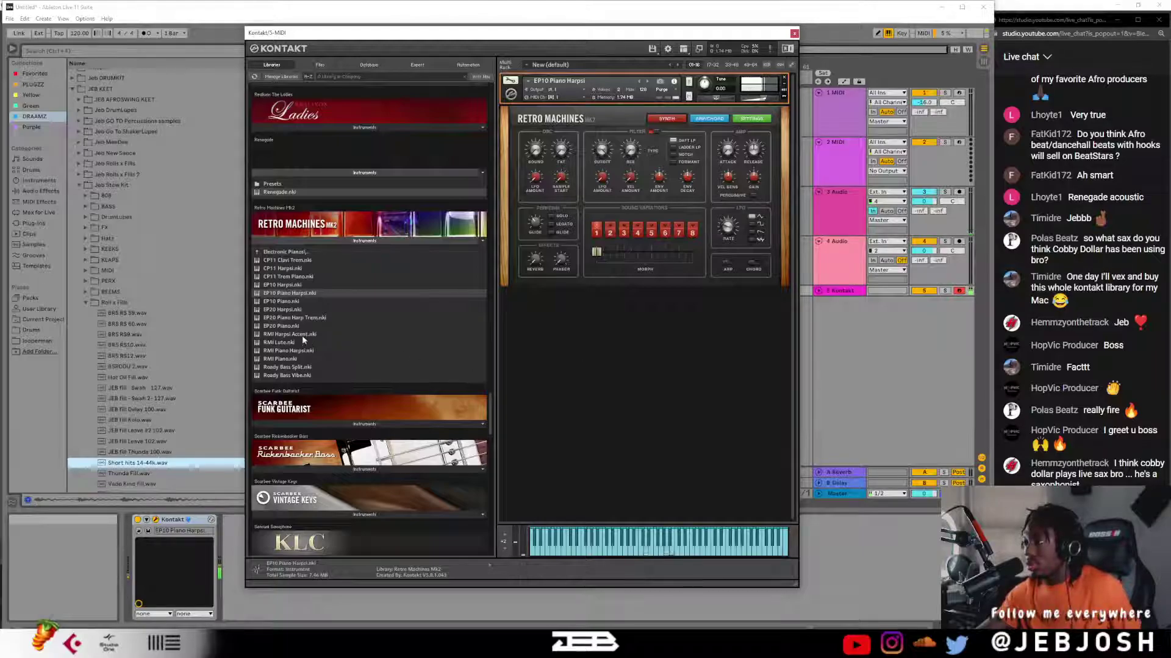
drag(285, 350, 608, 256)
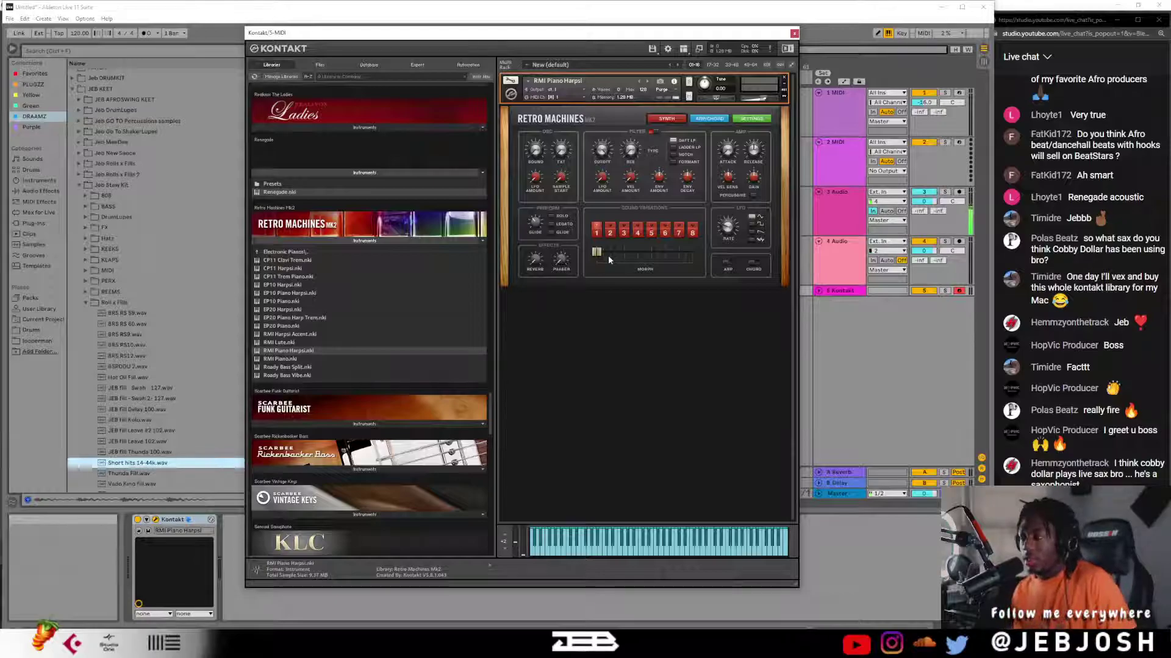
- Load In Your Face Bass from the Retro Machines Mk2 Analog Machines folder in place of RMI Piano Harpsi
click(293, 252)
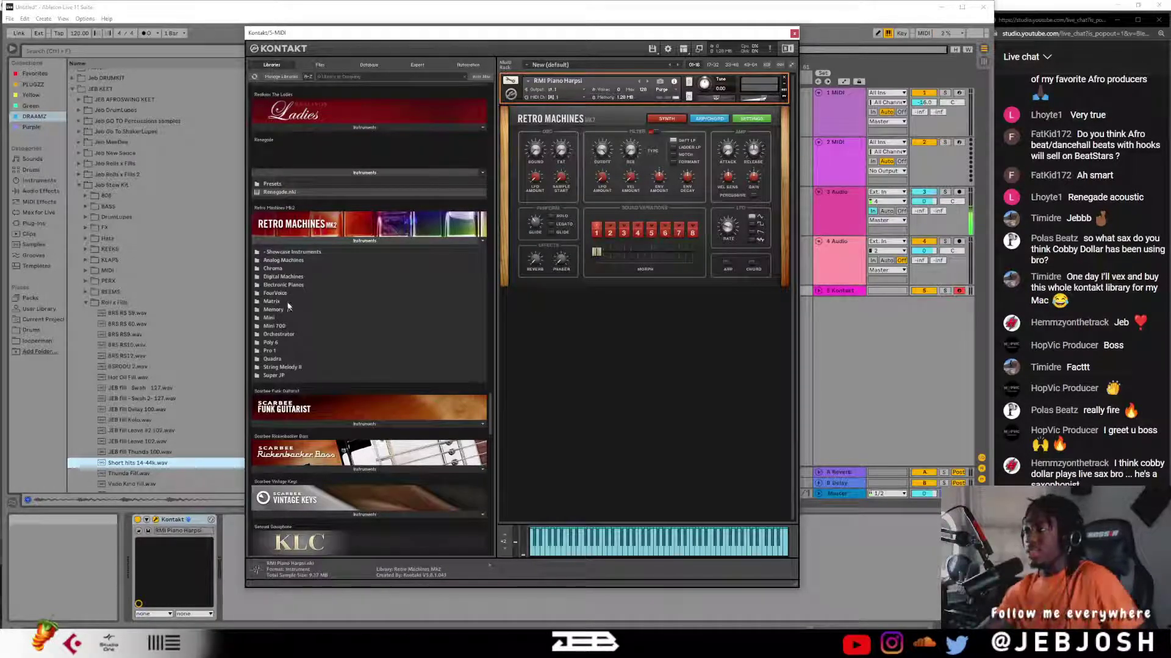
click(282, 261)
double_click(287, 277)
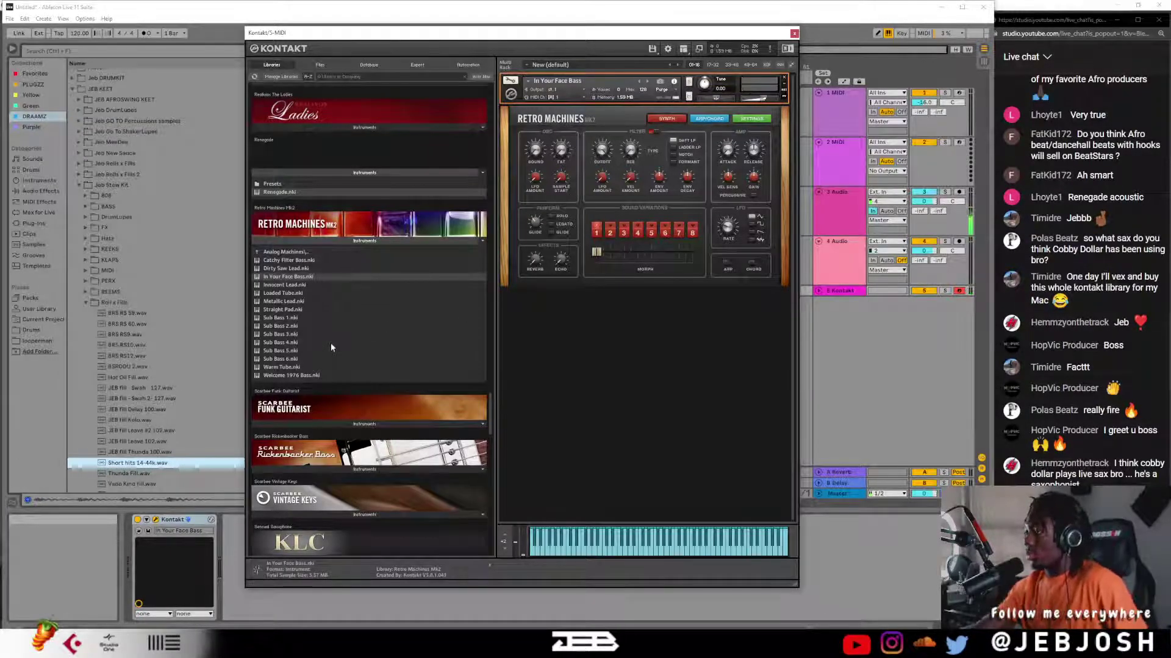
- Replace In Your Face Bass with SuperJP Pad 3 from the Super JP folder of Retro Machines Mk2
click(305, 251)
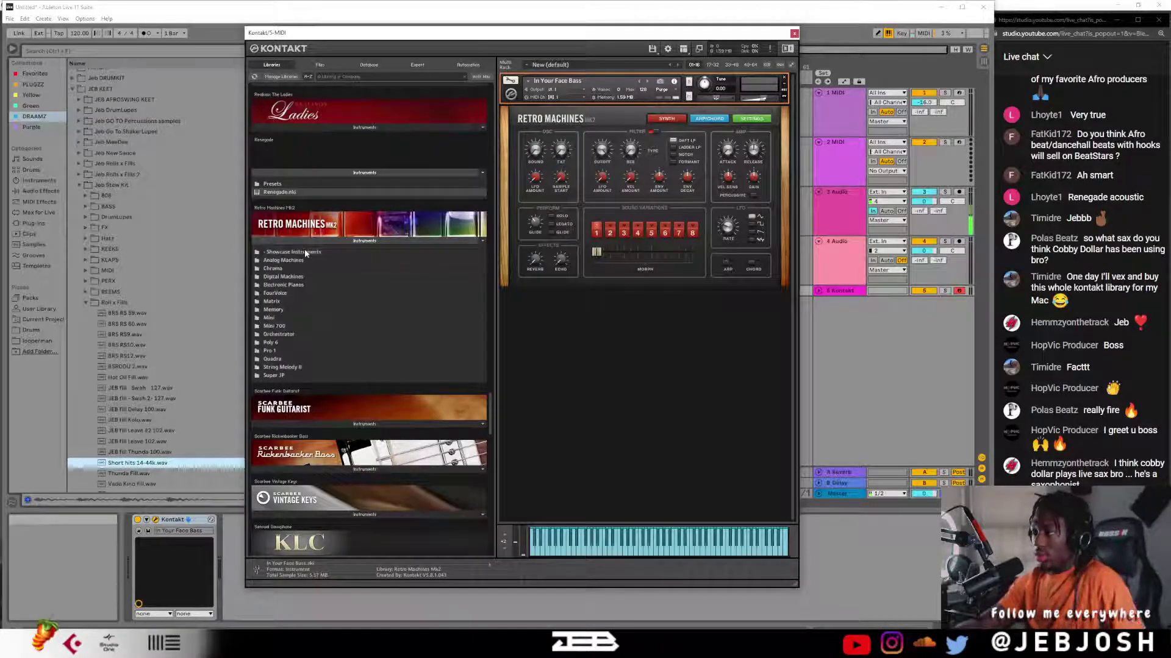
double_click(274, 376)
drag(293, 335, 599, 221)
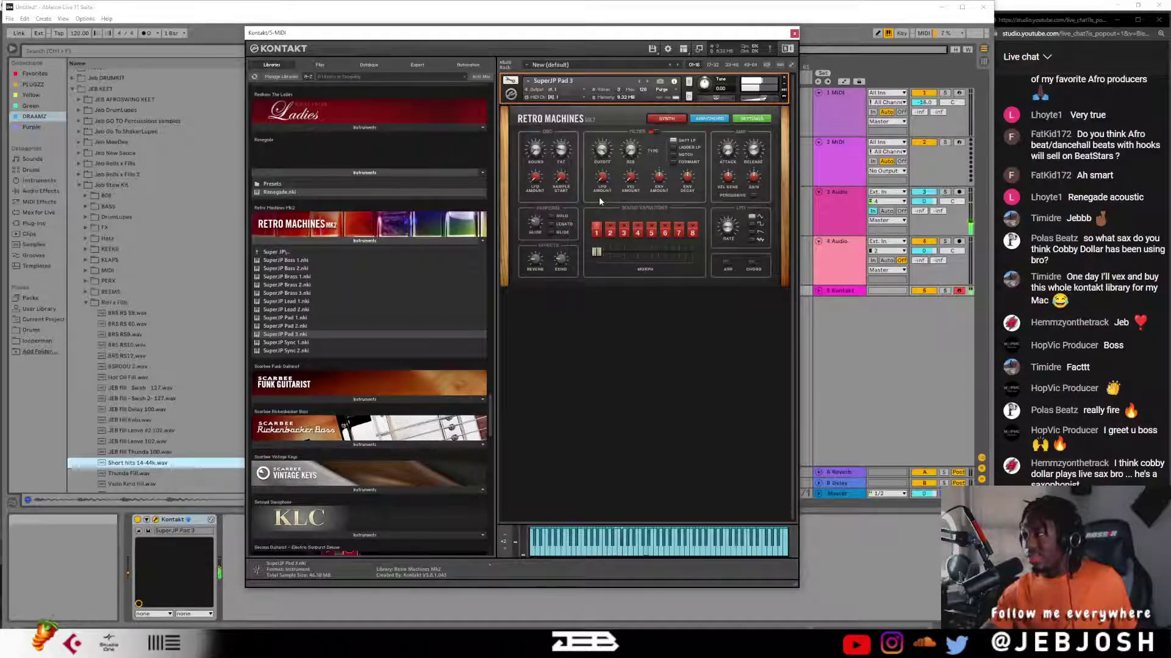
click(286, 260)
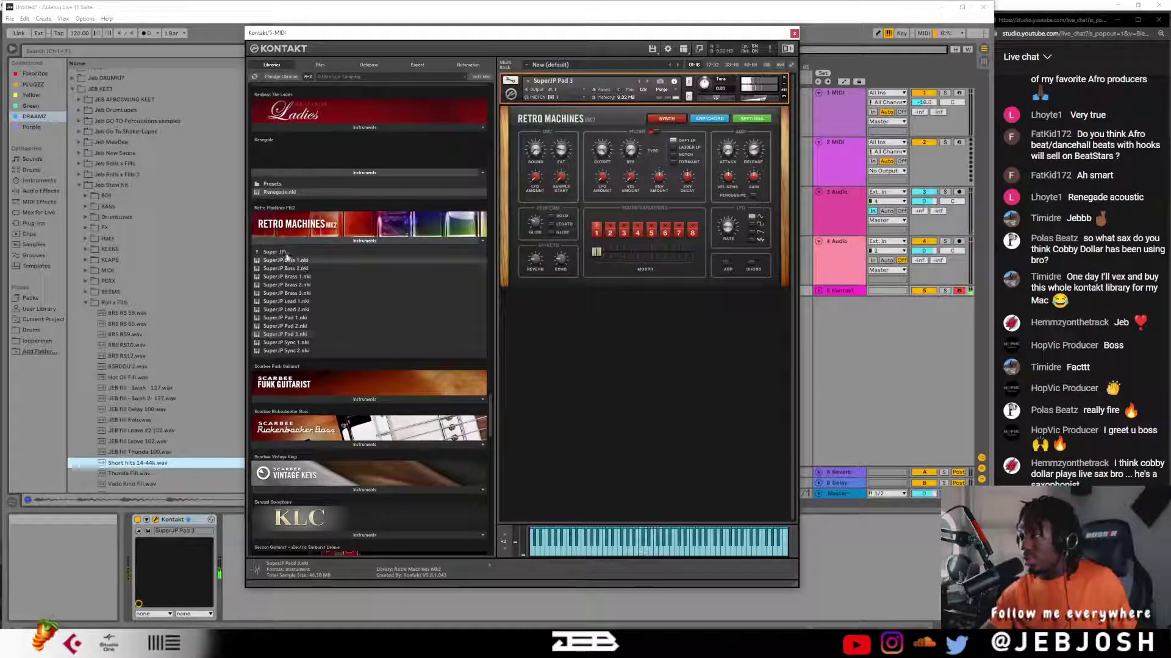
- Load RMI Piano from the Electronic Pianos folder in place of SuperJP Pad 3, and swap it for EP20 Piano Harp Trem
double_click(275, 251)
double_click(281, 285)
double_click(287, 360)
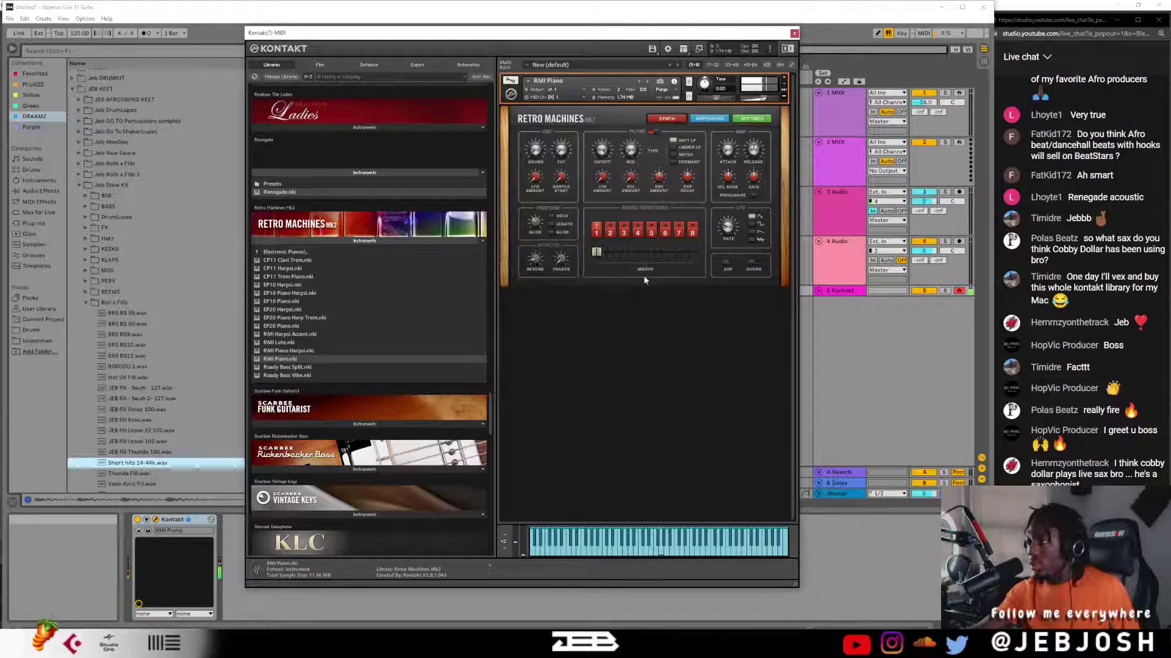
double_click(316, 319)
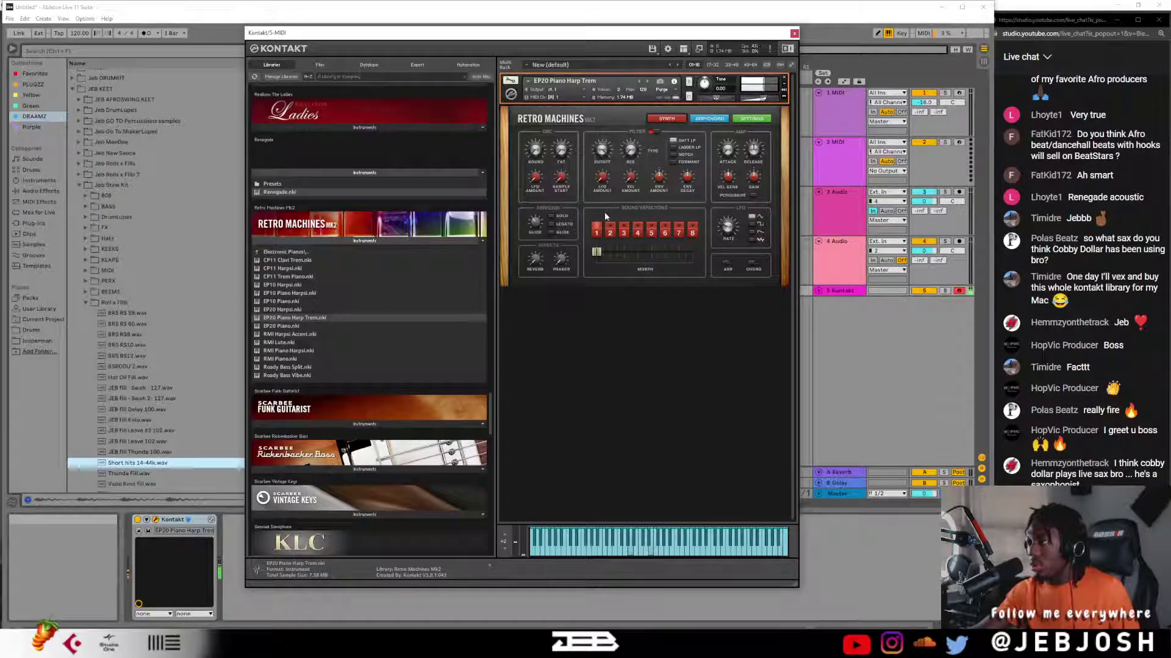
- Add CP11 Clavi Trem as a second instrument below EP20 Piano Harp Trem, and remove it from the rack
double_click(364, 261)
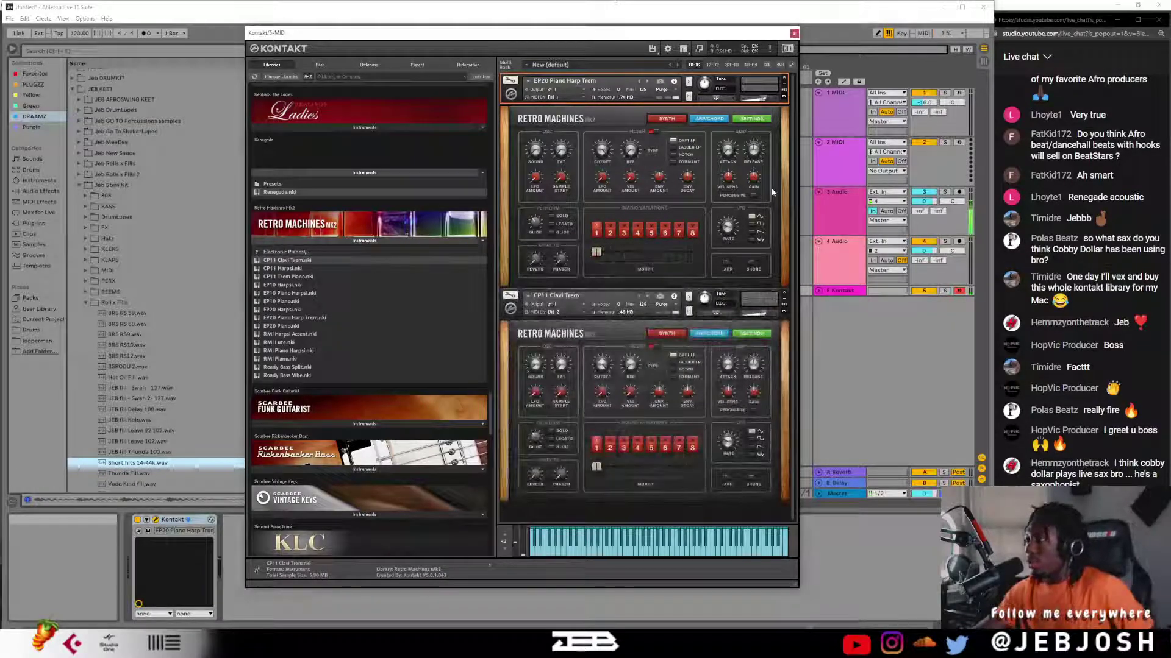
click(785, 293)
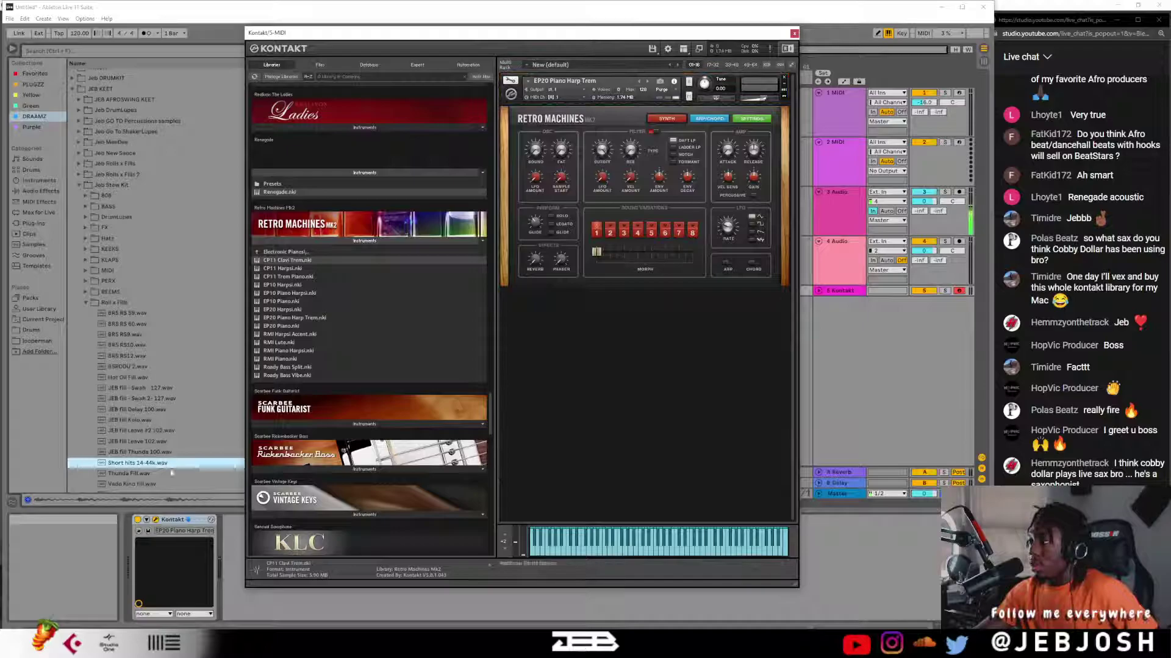
- Return to the Retro Machines Mk2 folder list, and load Scarbee Funk Guitarist in place of EP20 Piano Harp Trem
click(284, 252)
scroll(277, 329, down, 1)
scroll(277, 327, down, 2)
click(316, 342)
drag(316, 355, 635, 318)
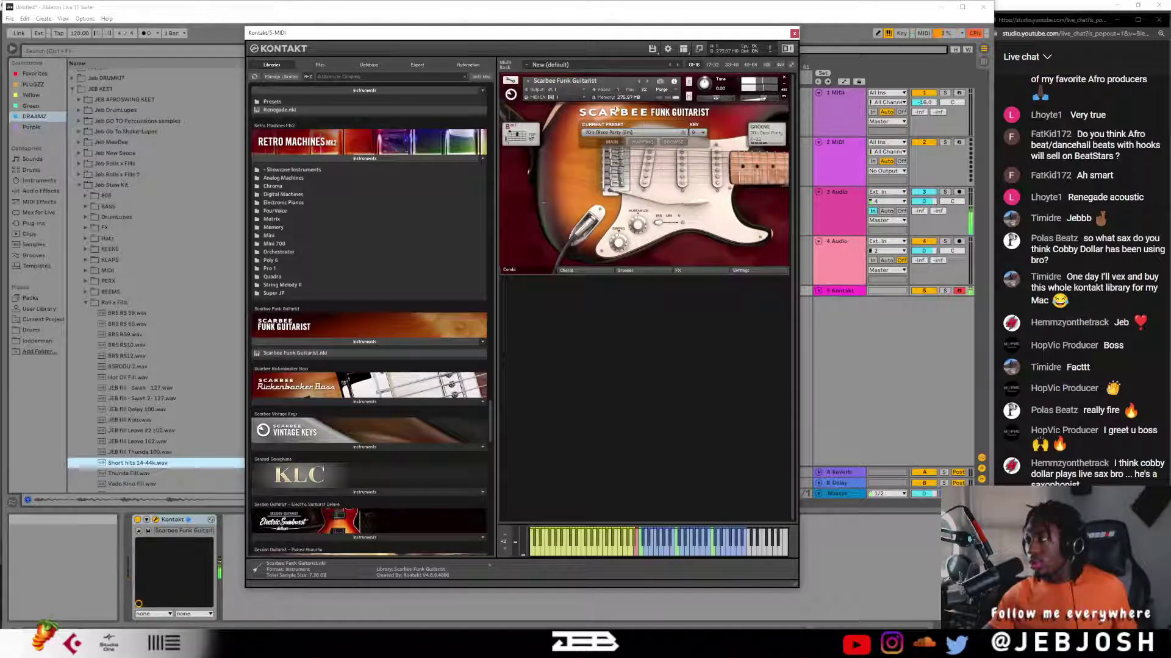
- Set the Funk Guitarist's groove mapping preset to Bay after trying 80's Straight
click(683, 129)
click(688, 220)
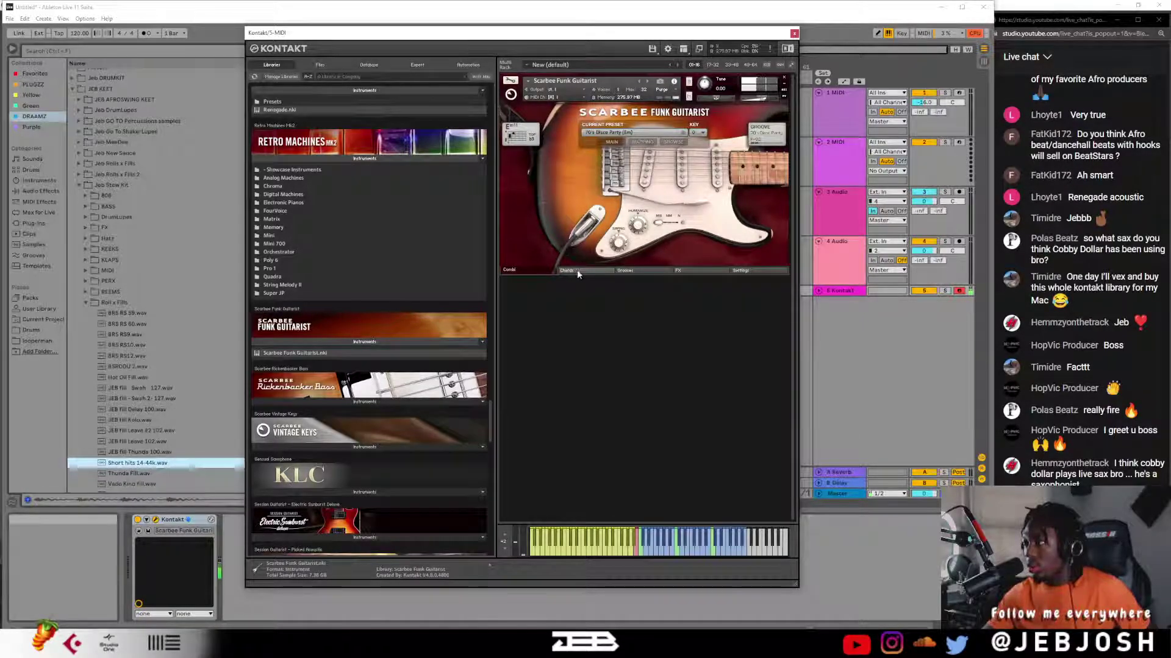
click(625, 271)
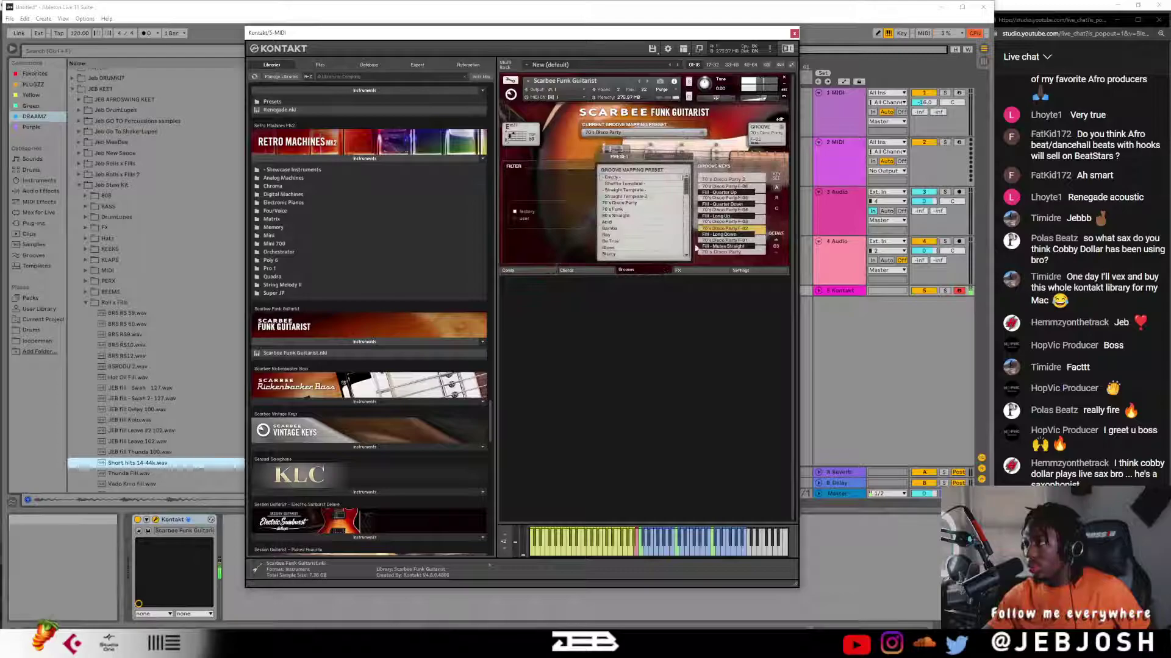
click(631, 216)
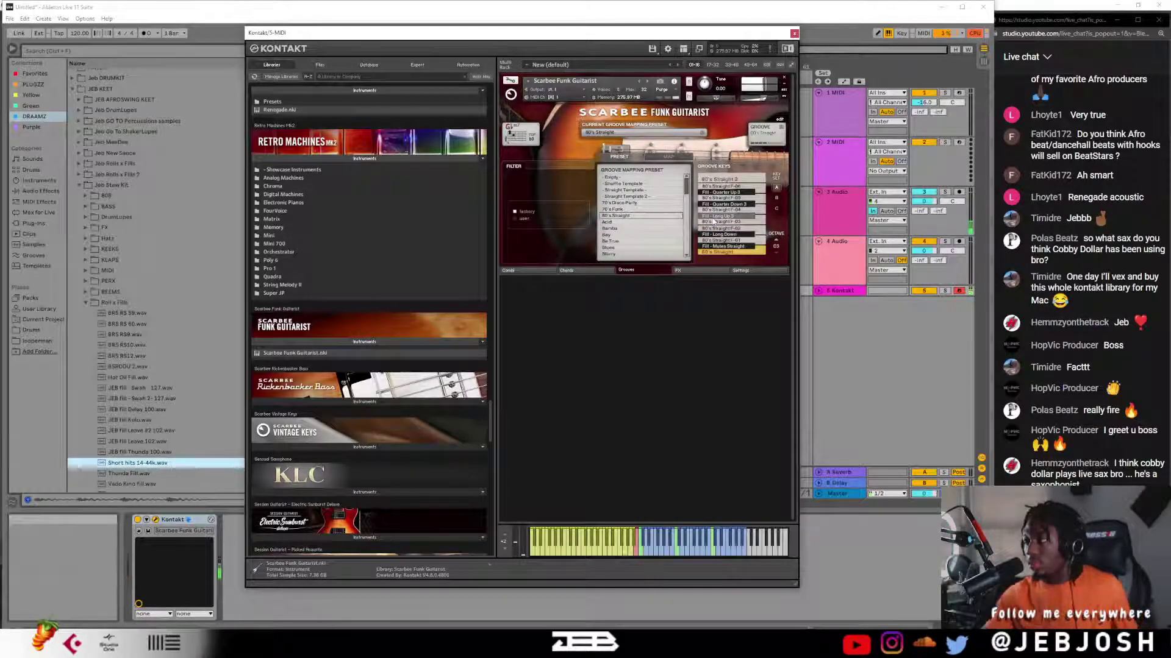
click(634, 247)
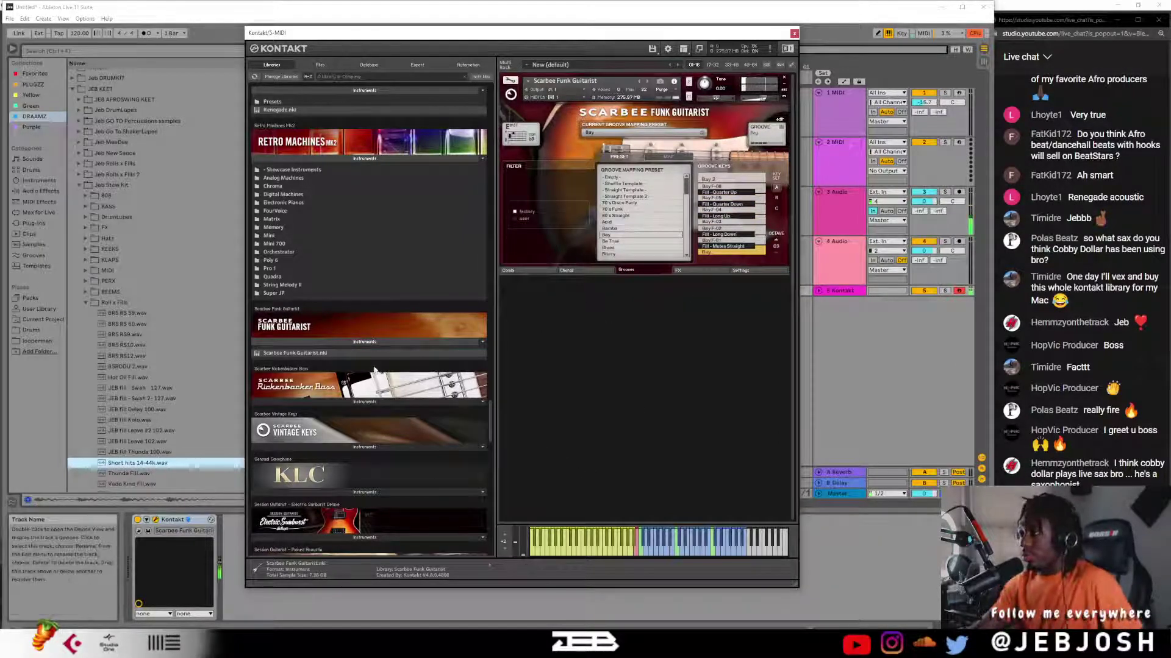
- Replace Scarbee Funk Guitarist with Scarbee Mark I - Stretch Tuned from the Scarbee Vintage Keys library
scroll(387, 371, down, 1)
scroll(387, 371, down, 2)
click(382, 325)
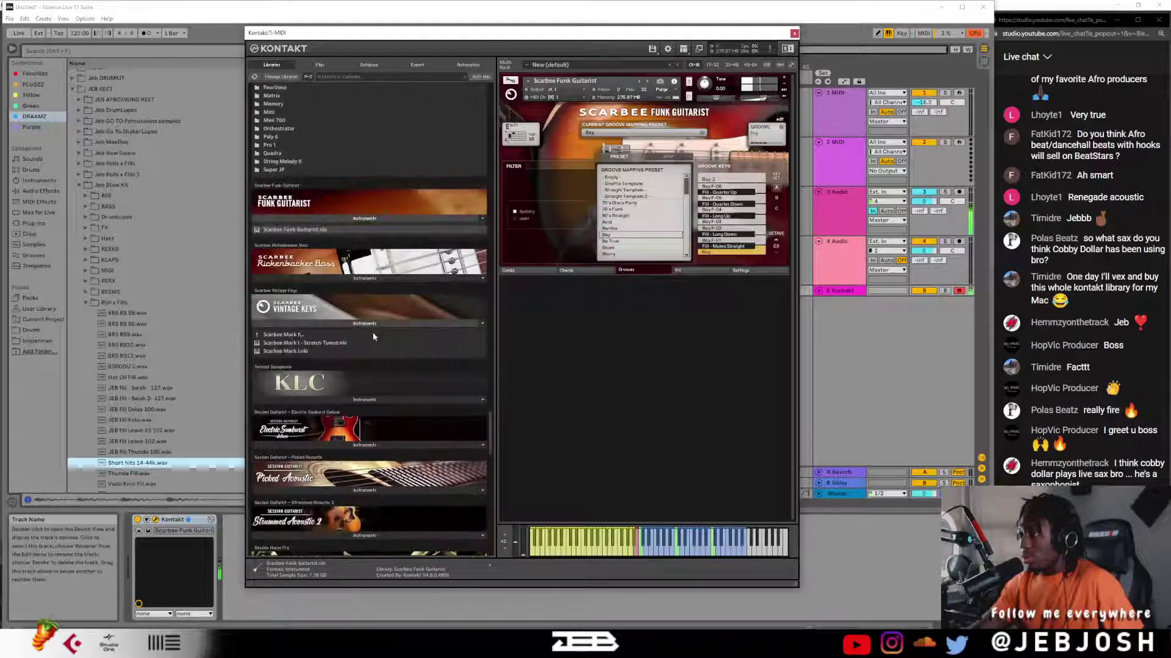
drag(343, 342, 646, 155)
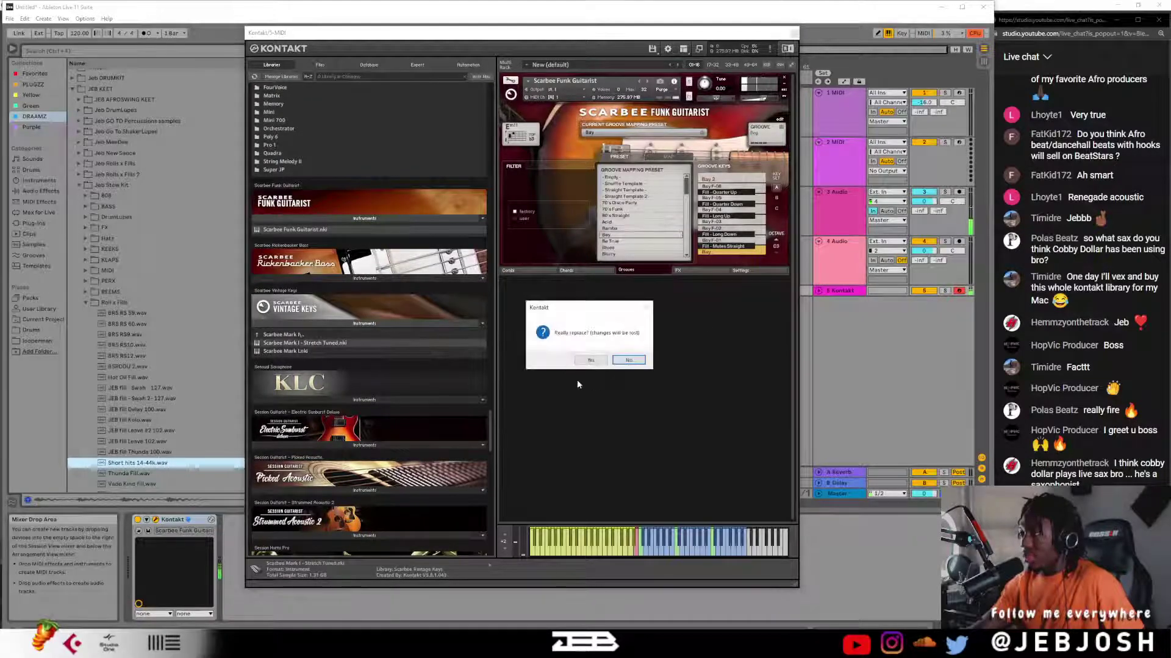
click(597, 362)
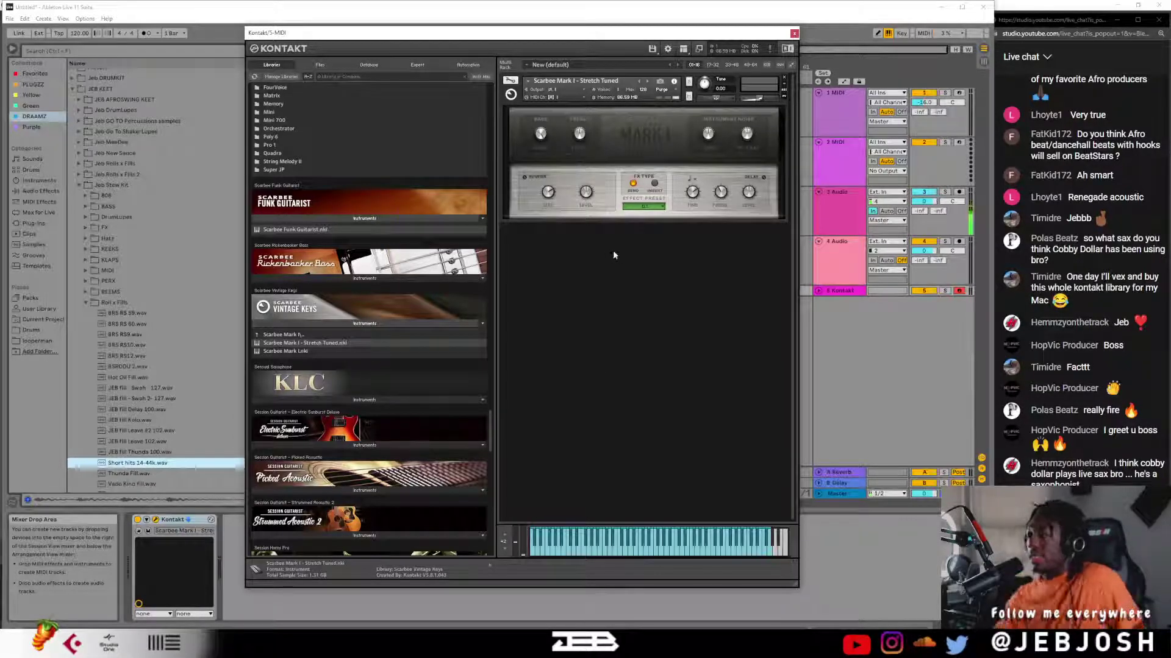
- Replace Scarbee Mark I with Scarbee A-200 from the A-200 folder of the Scarbee Vintage Keys library
scroll(384, 186, up, 15)
scroll(385, 187, up, 6)
scroll(393, 267, down, 2)
scroll(392, 267, down, 20)
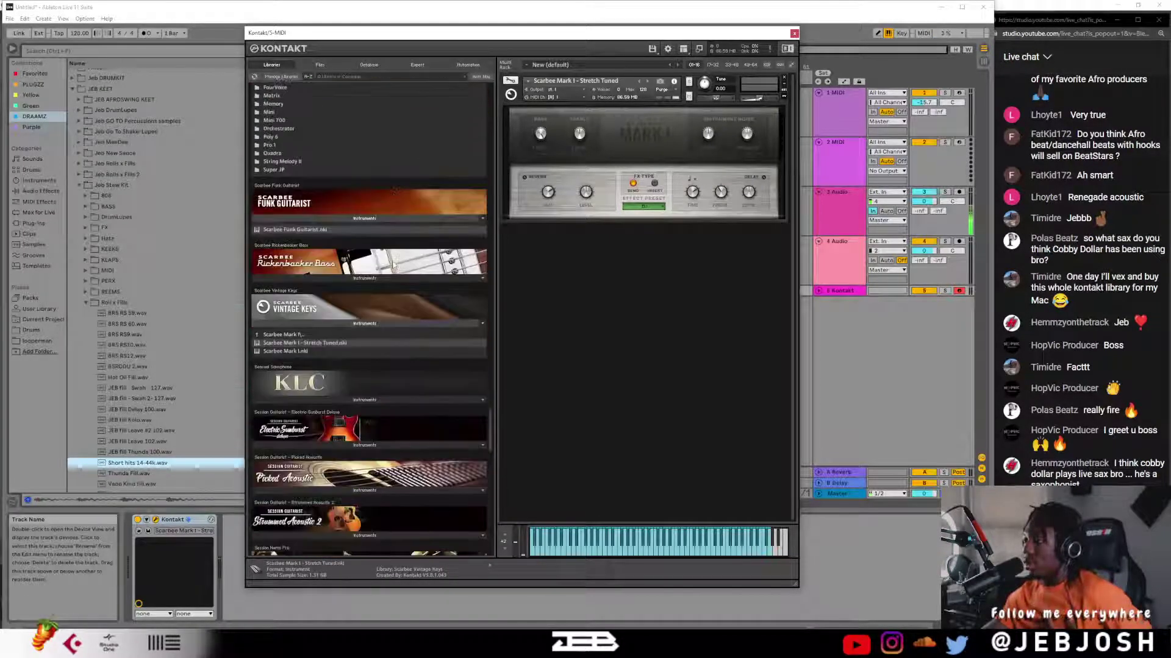
click(302, 336)
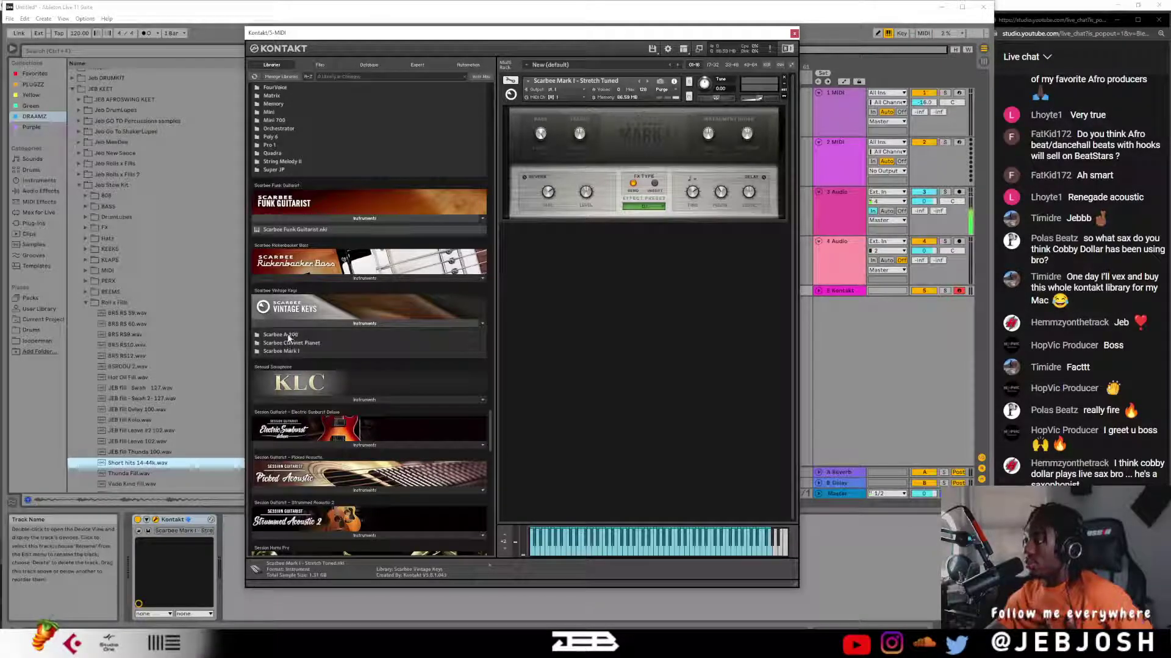
click(288, 337)
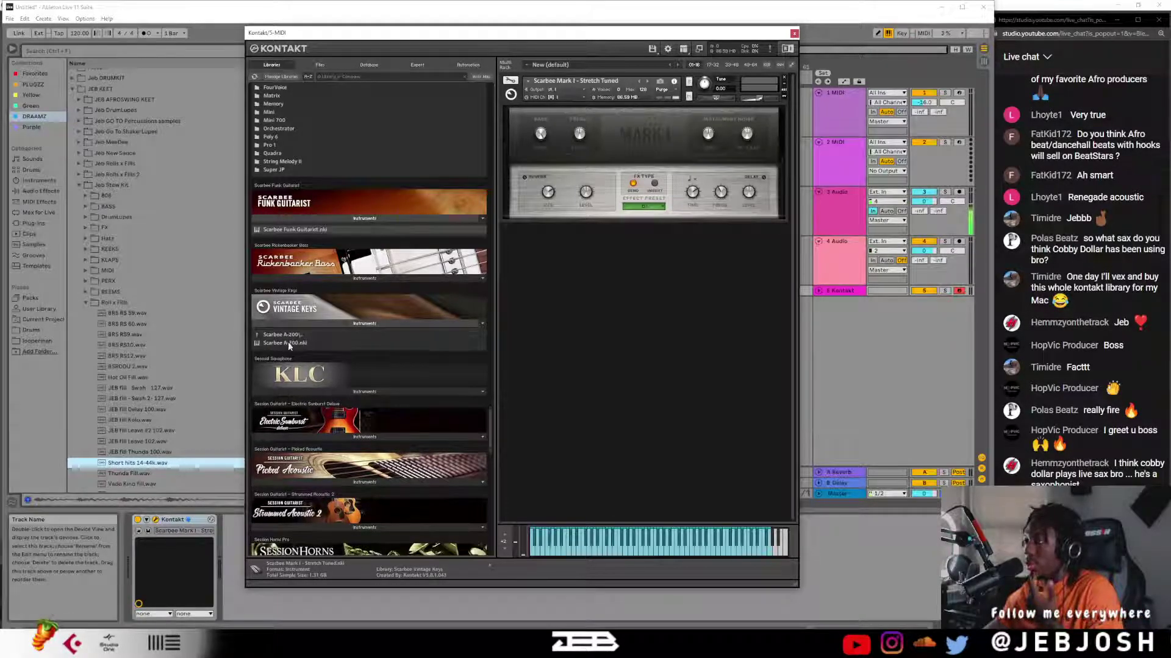
drag(614, 149, 615, 152)
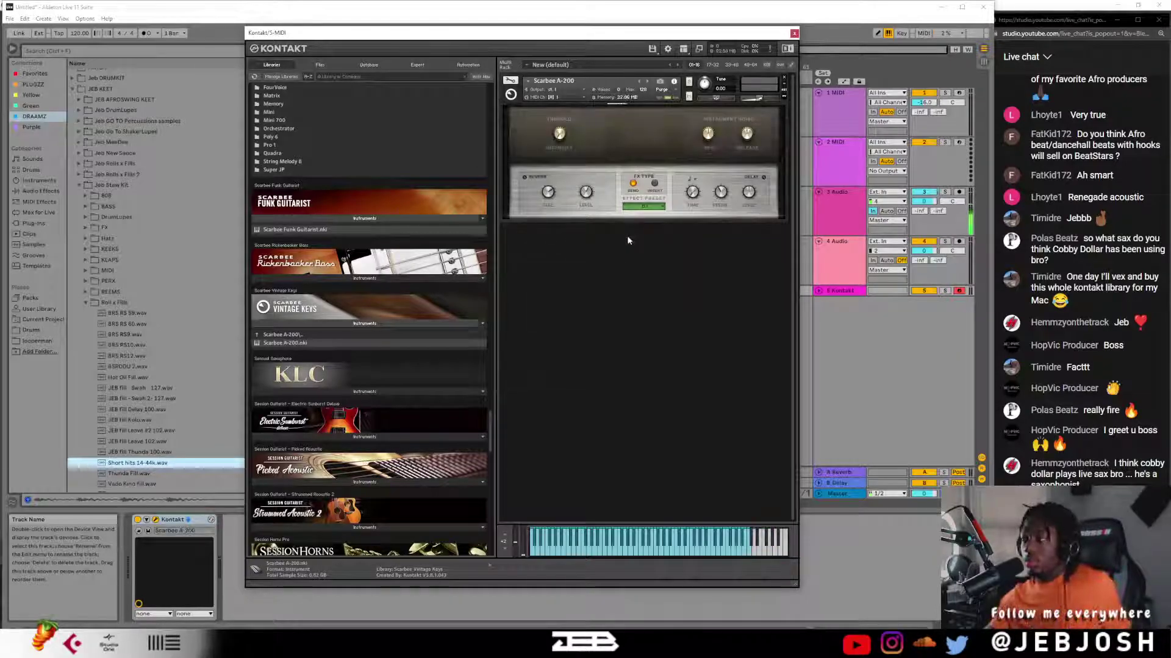
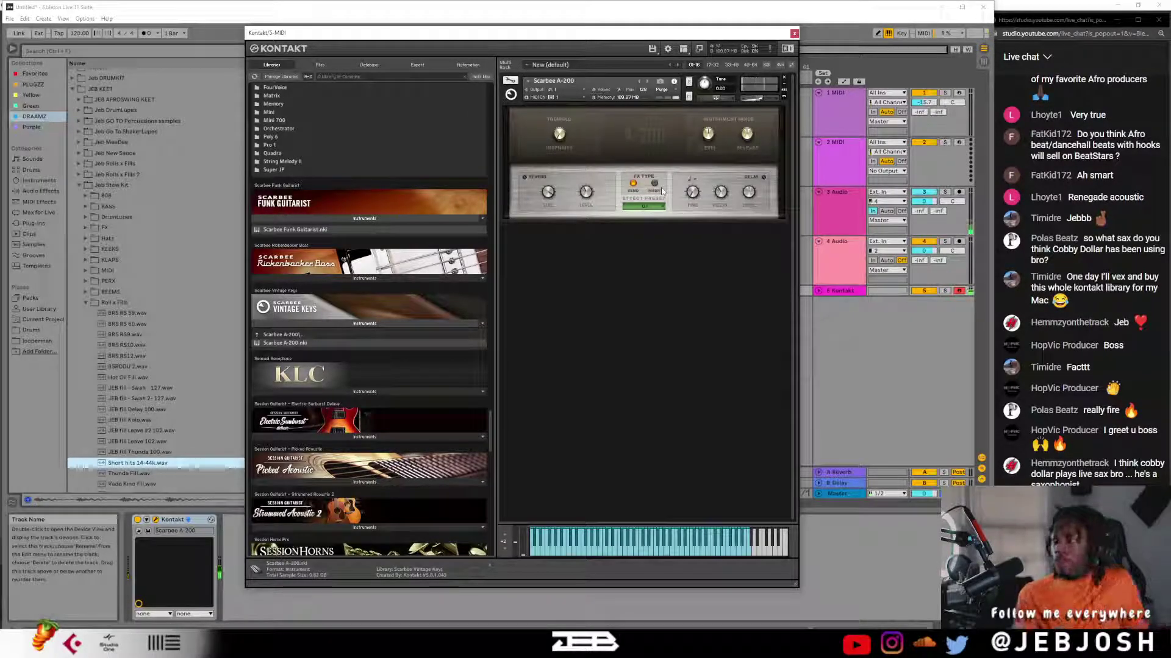
- Show the Sensual Saxophone library's instruments and load Sensual Sax (MAIN) in place of Scarbee A-200
scroll(363, 311, down, 3)
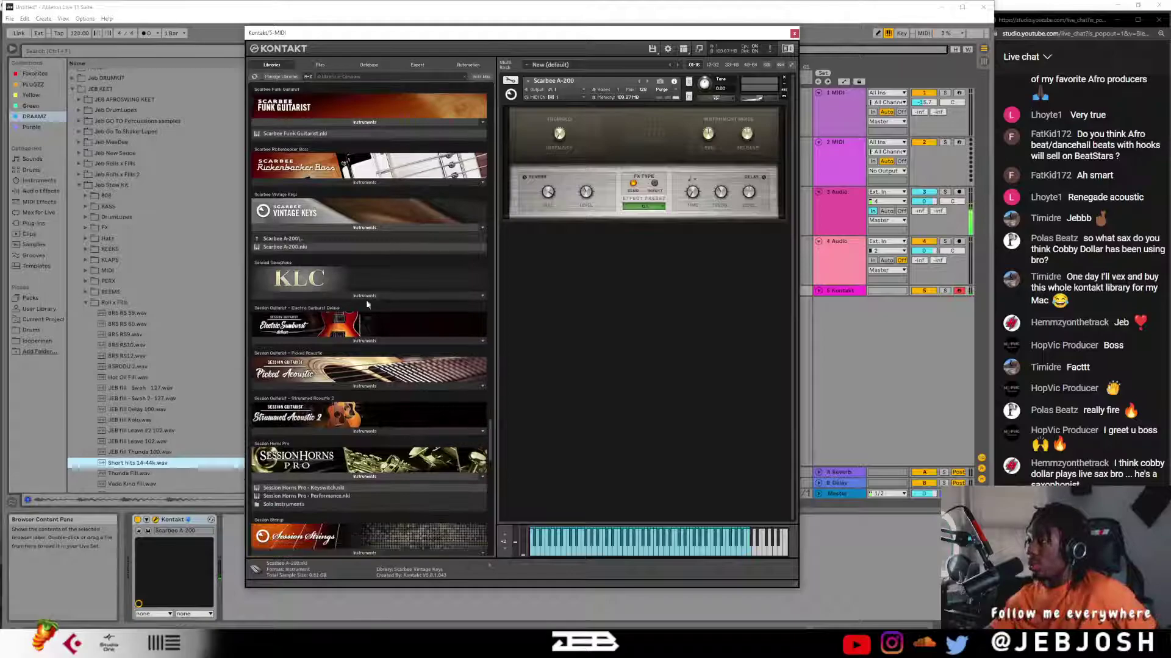
click(364, 296)
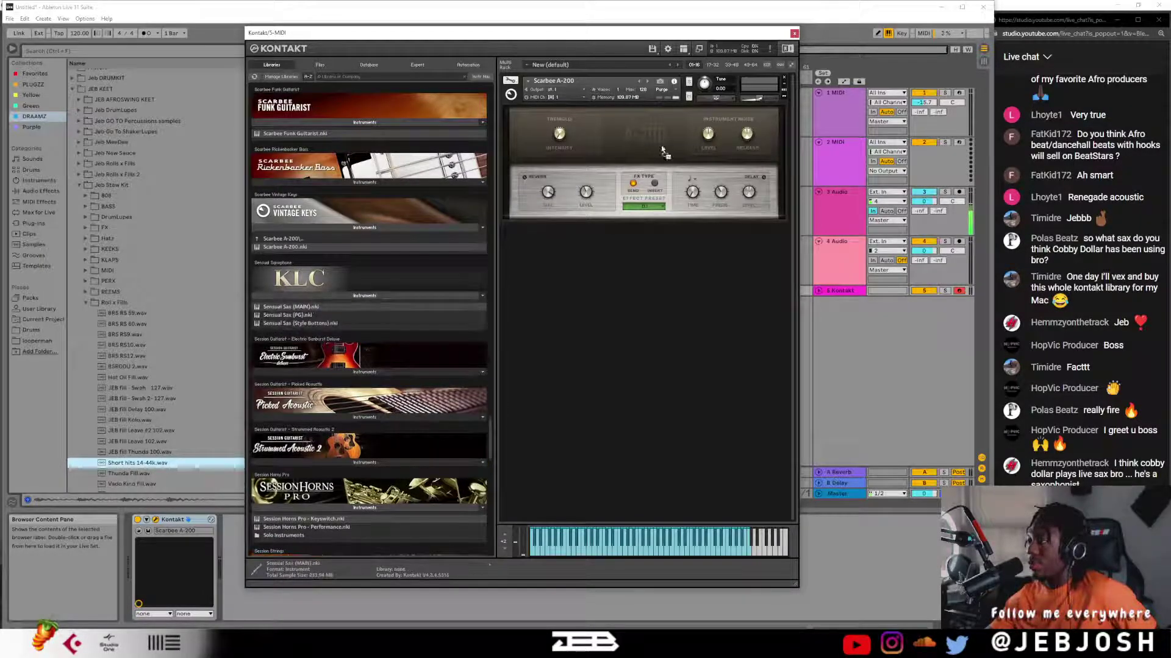
drag(663, 150, 661, 144)
click(598, 361)
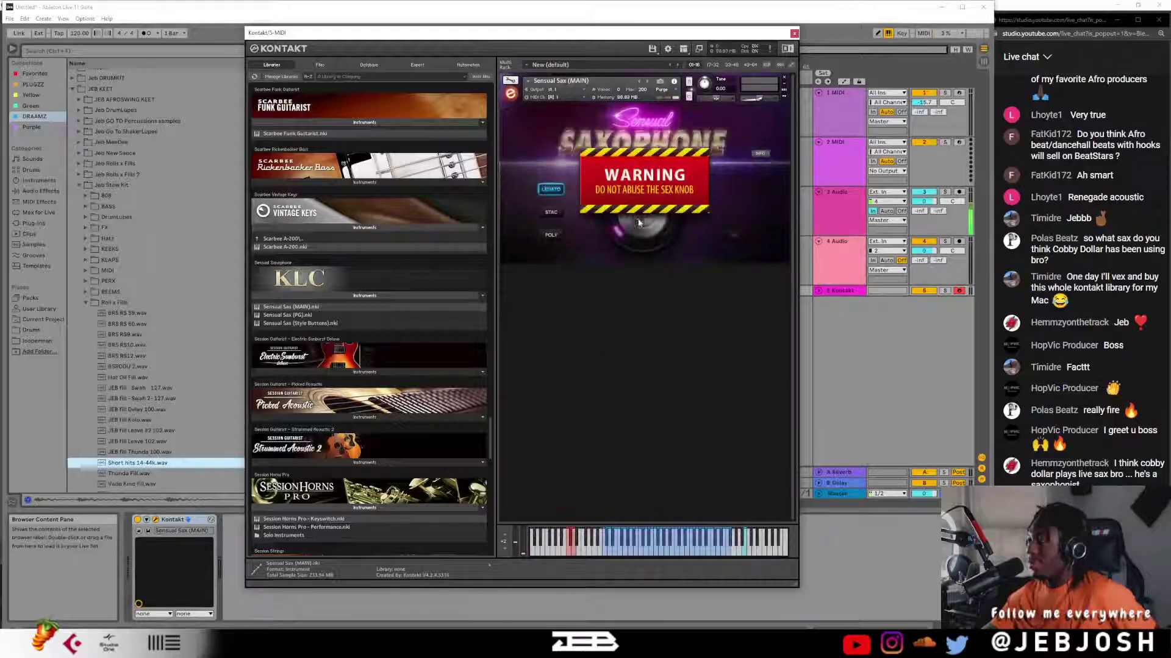
- Turn up the large central knob of the Sensual Saxophone instrument
click(644, 225)
drag(644, 225, 644, 153)
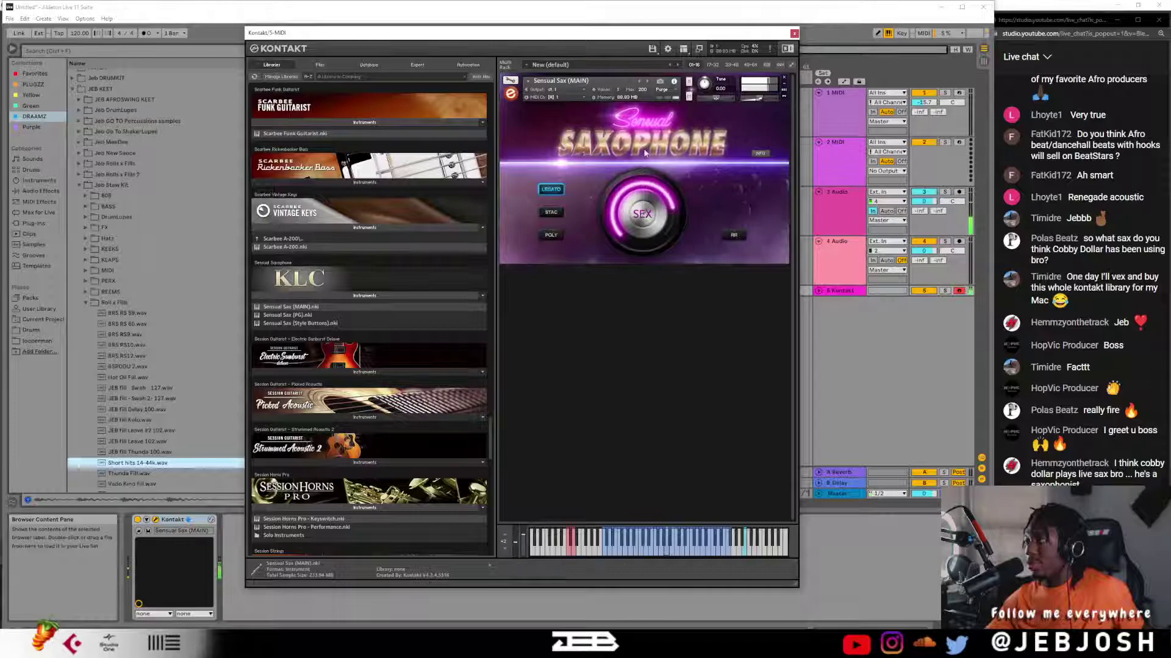
mouse_move(648, 201)
mouse_down()
mouse_move(652, 185)
mouse_move(649, 214)
mouse_up()
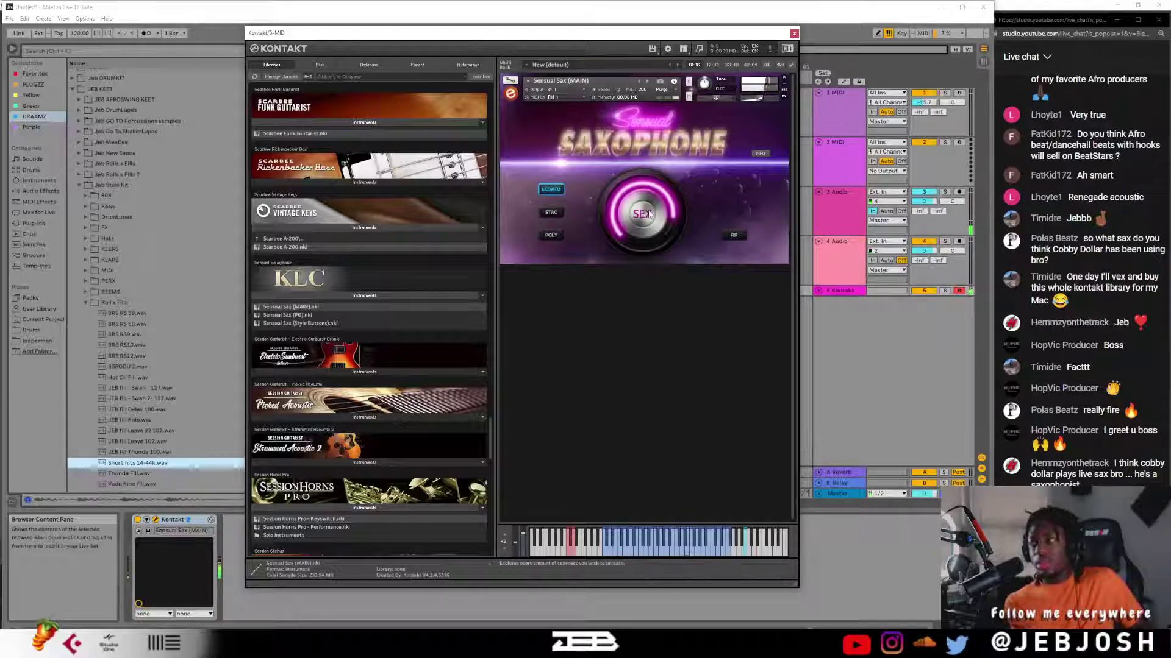
- Replace Sensual Sax with Electric Sunburst Deluxe (Melody), and go through its welcome tour to the end
scroll(356, 386, down, 2)
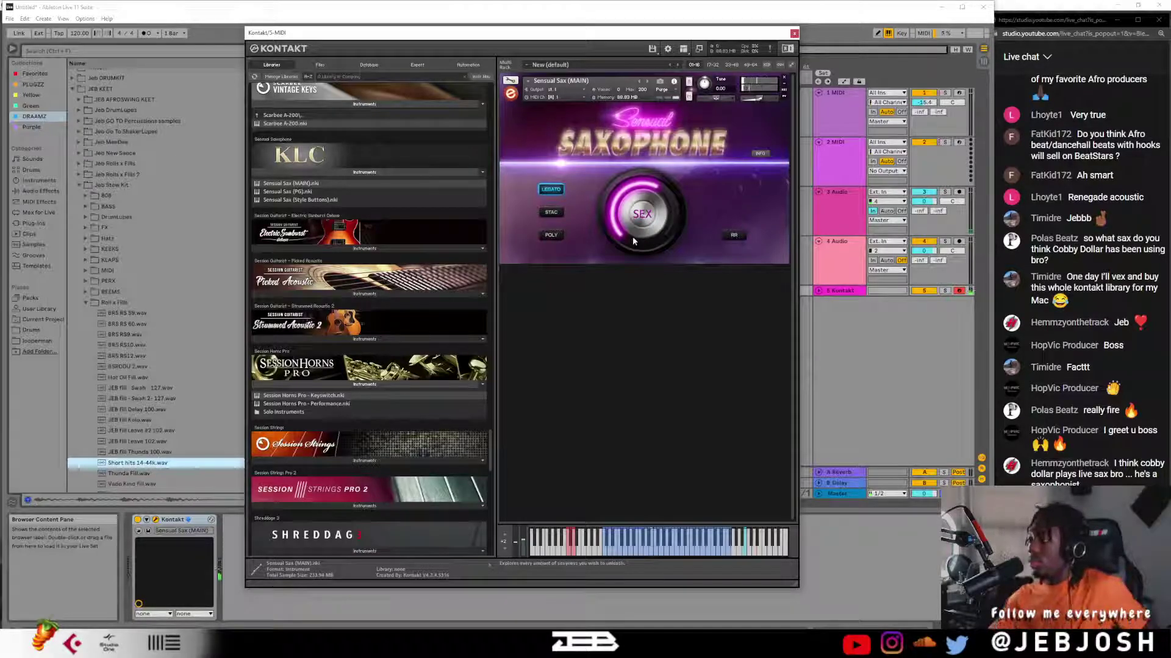
click(301, 247)
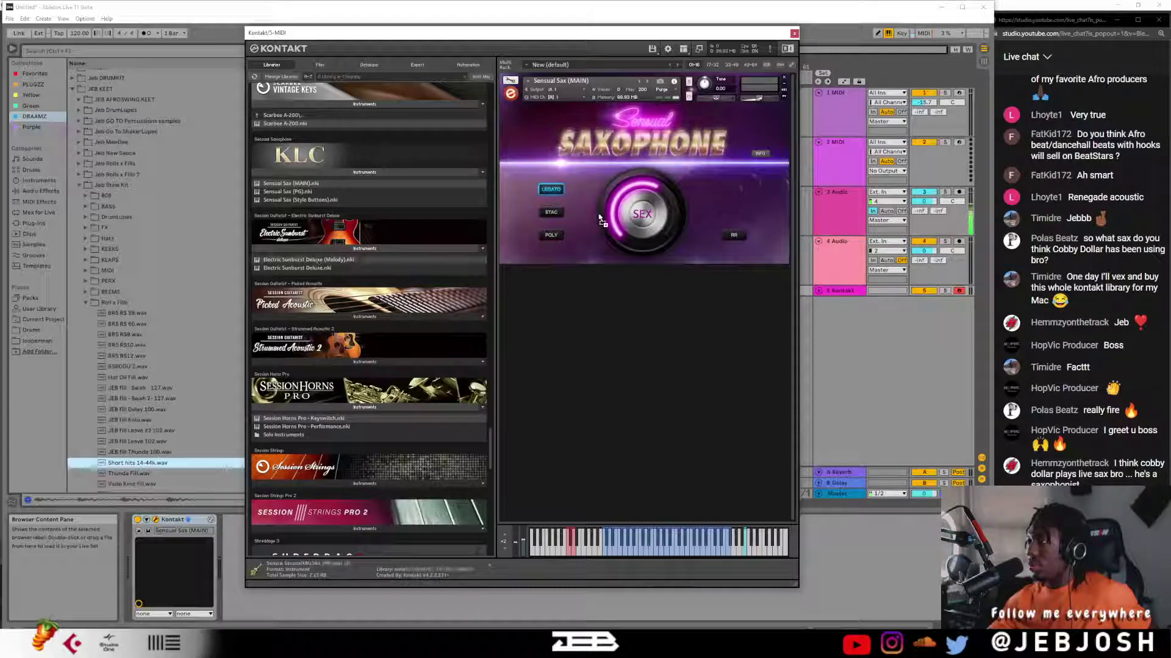
drag(600, 217, 599, 215)
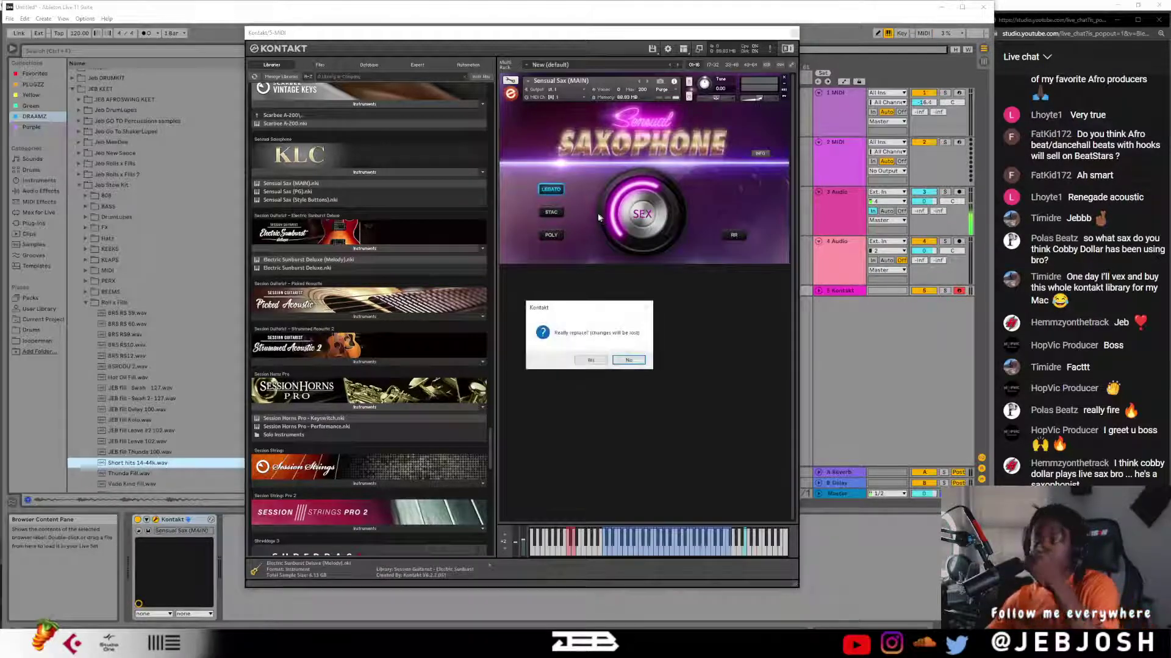
click(537, 381)
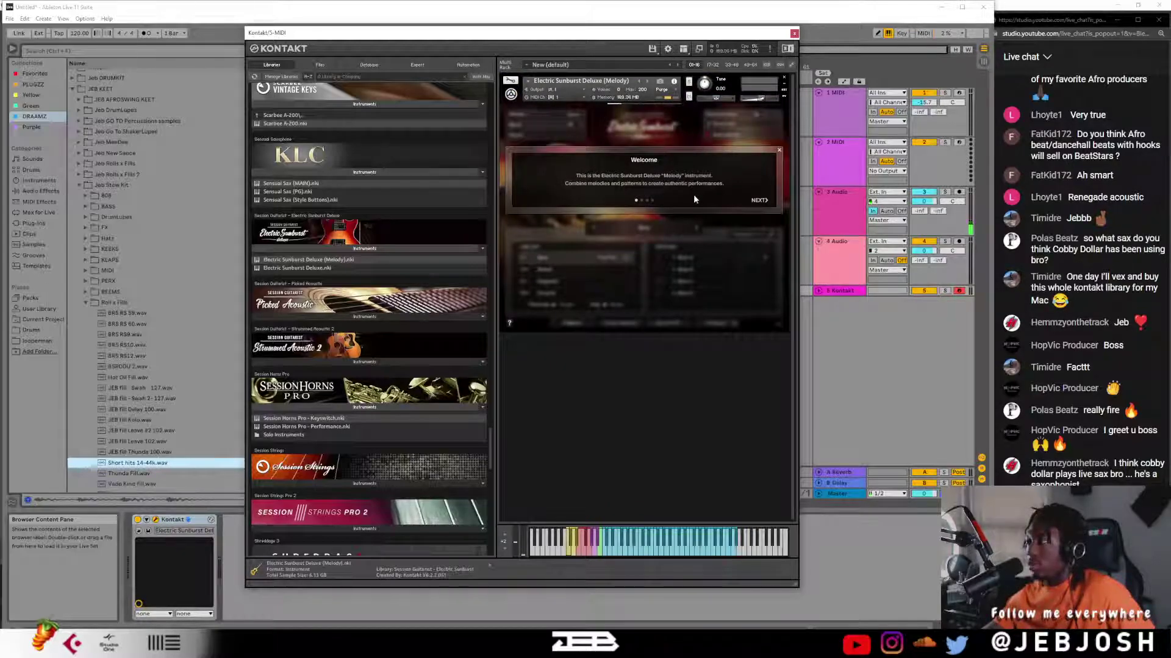
click(762, 202)
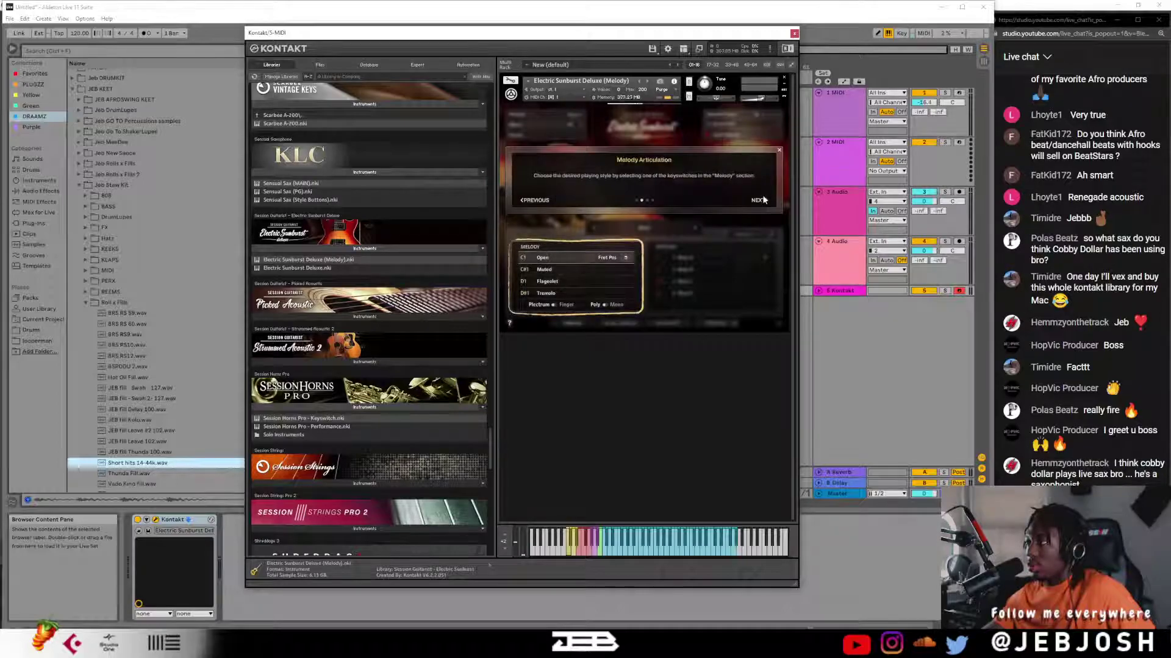
click(762, 201)
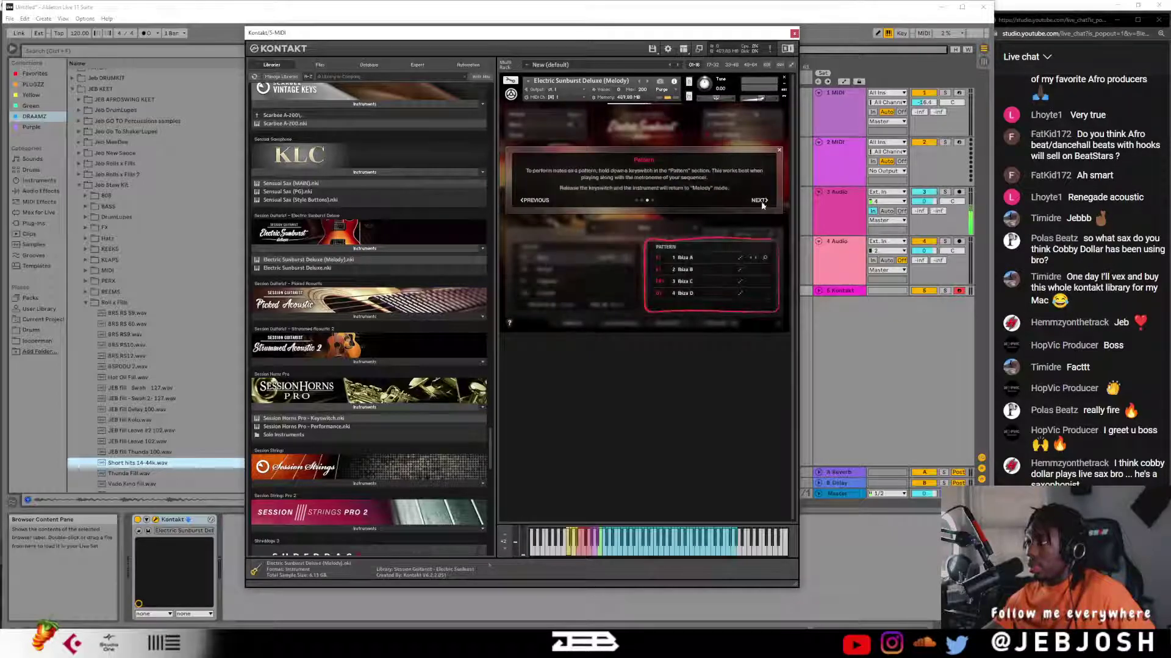
click(763, 200)
click(762, 201)
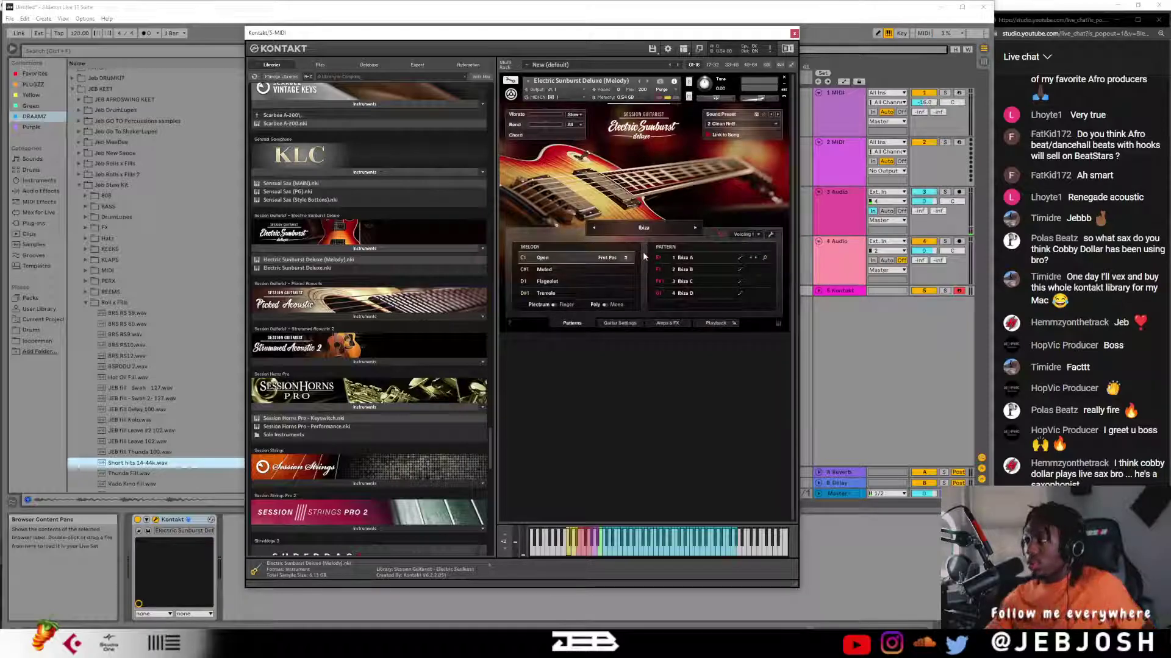
- Load the Impossible song preset in the Electric Sunburst Deluxe (Melody) song browser
click(664, 229)
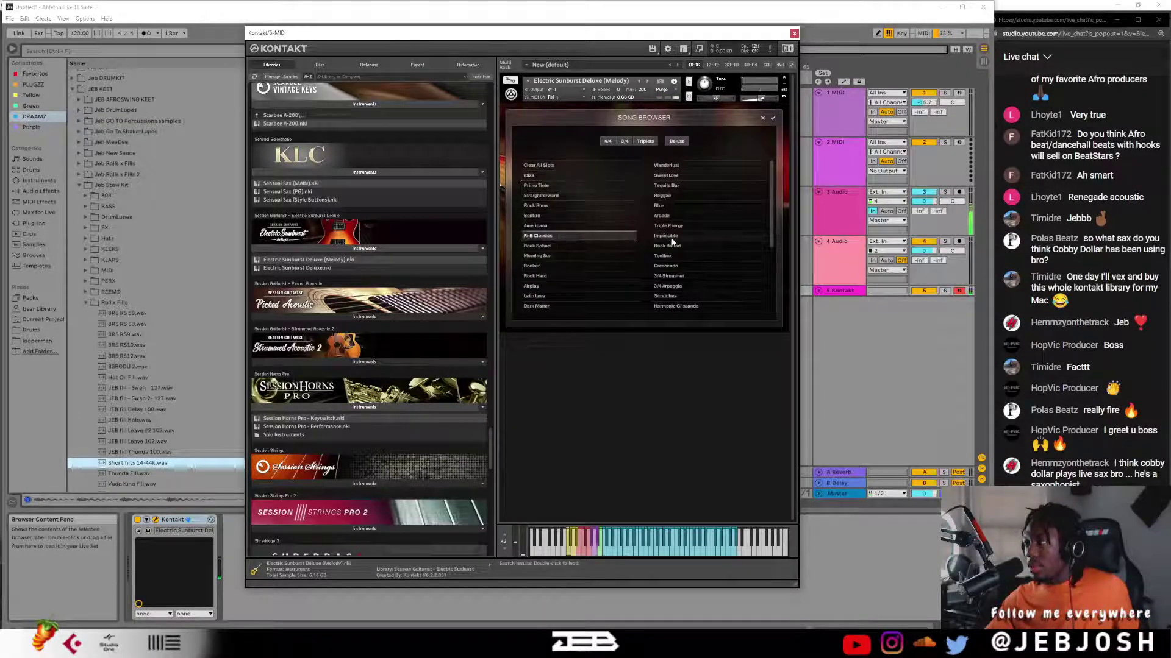
click(671, 237)
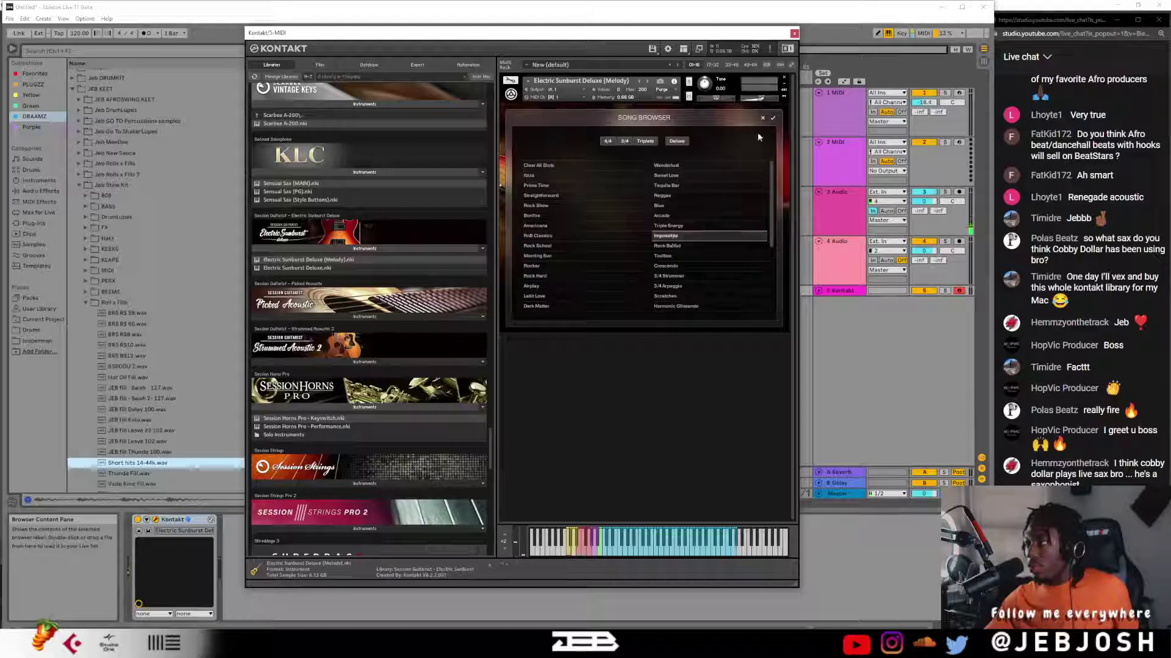
click(772, 118)
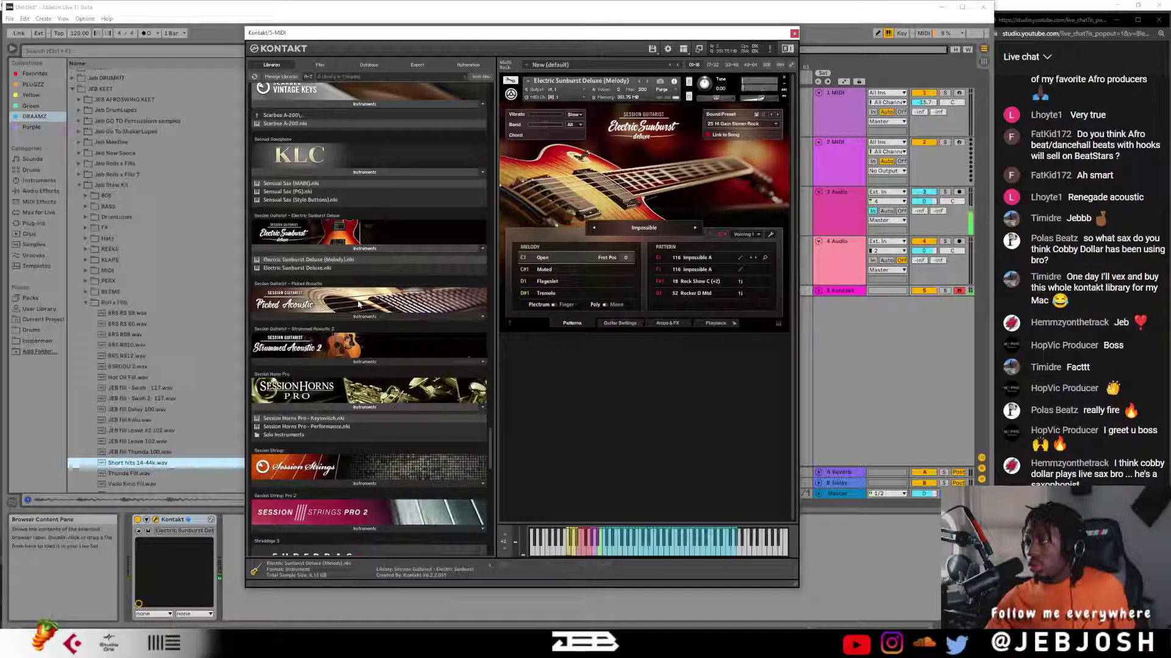
- Replace the Melody version with the regular Electric Sunburst Deluxe instrument, and load its Reggae song preset
double_click(366, 268)
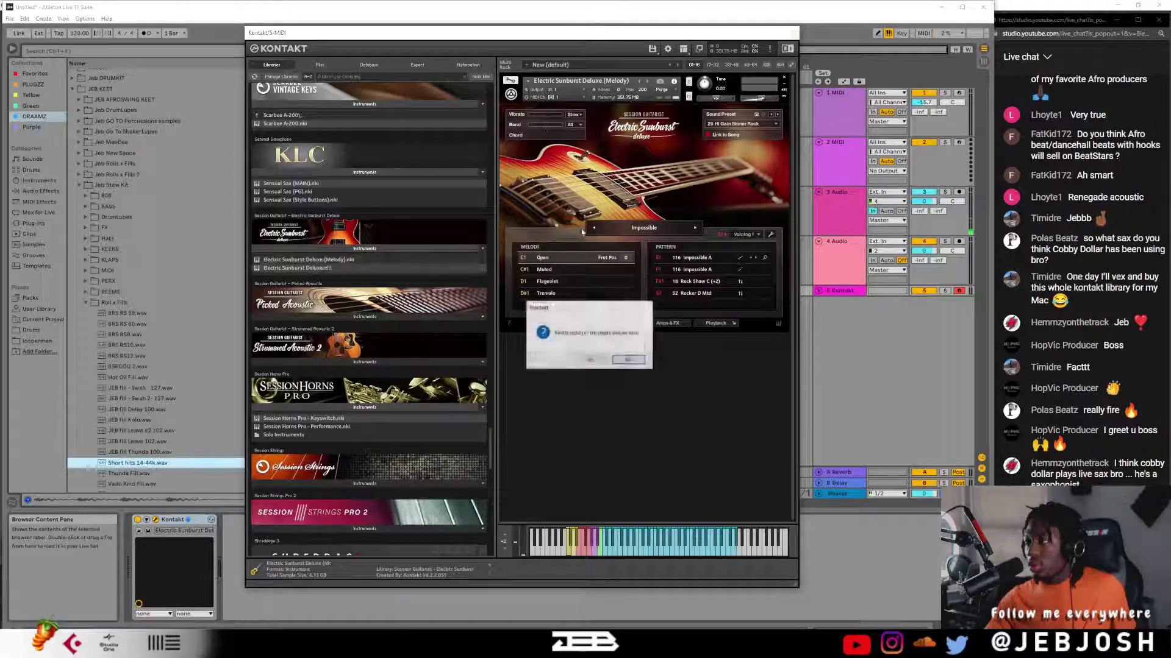
click(589, 361)
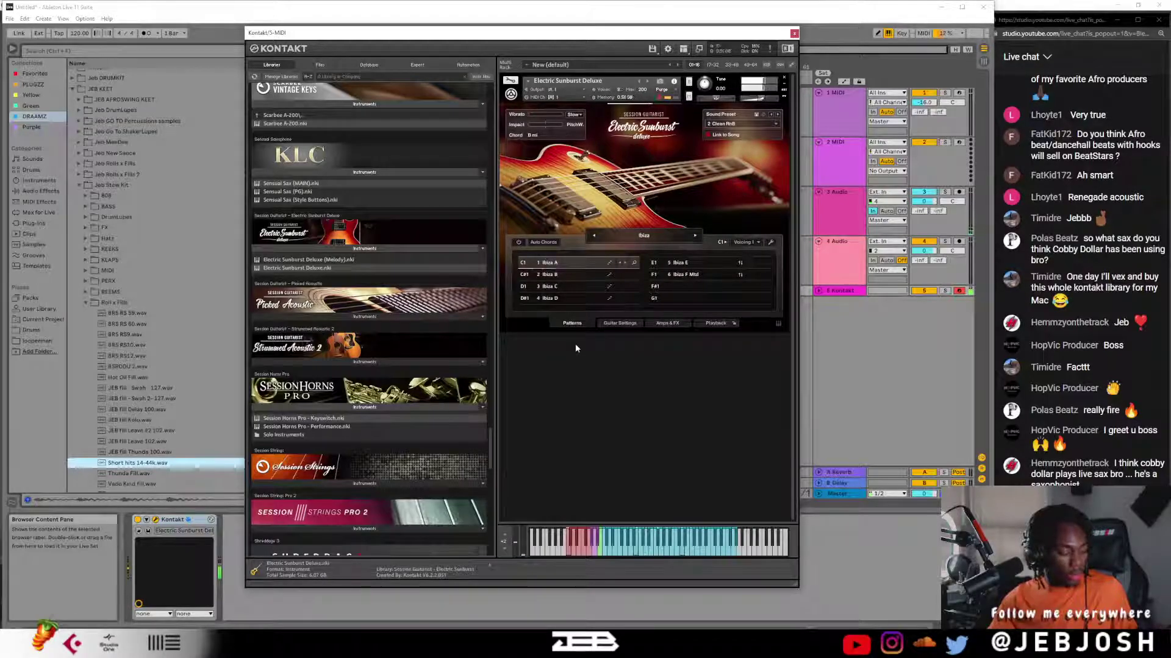
click(646, 237)
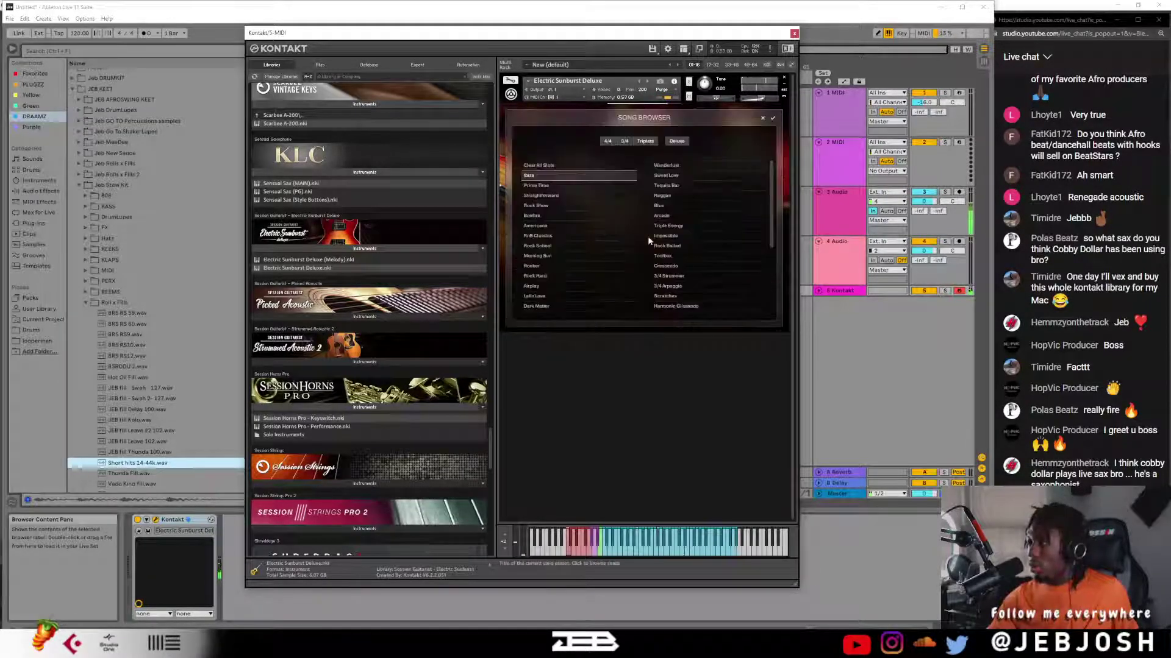
click(558, 237)
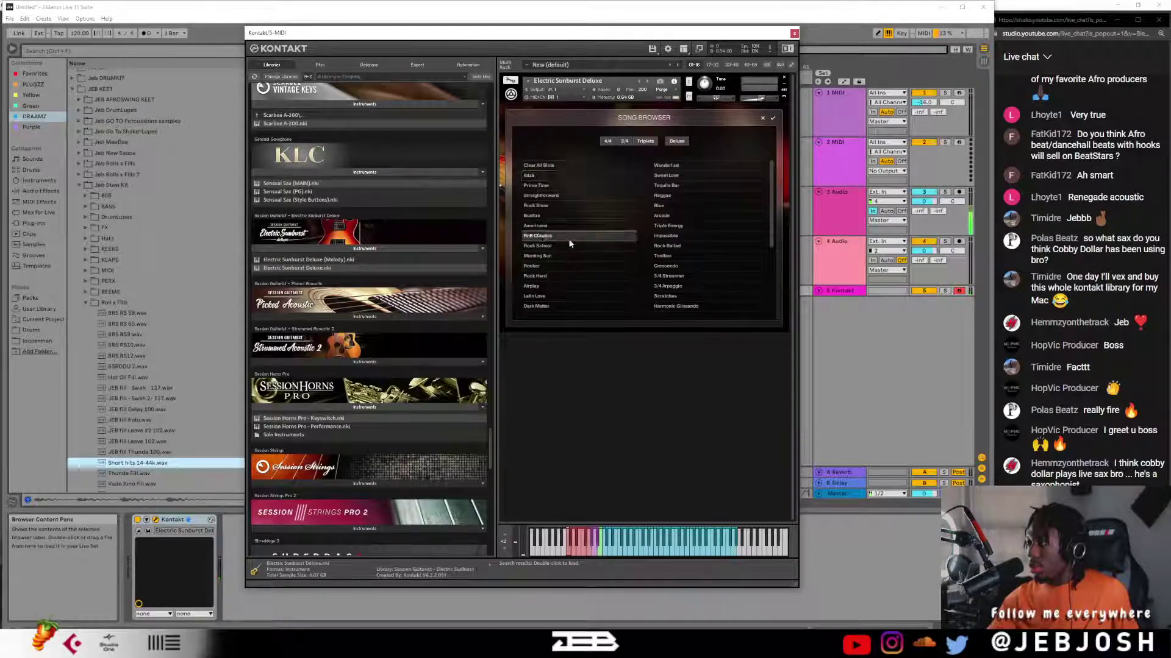
click(669, 197)
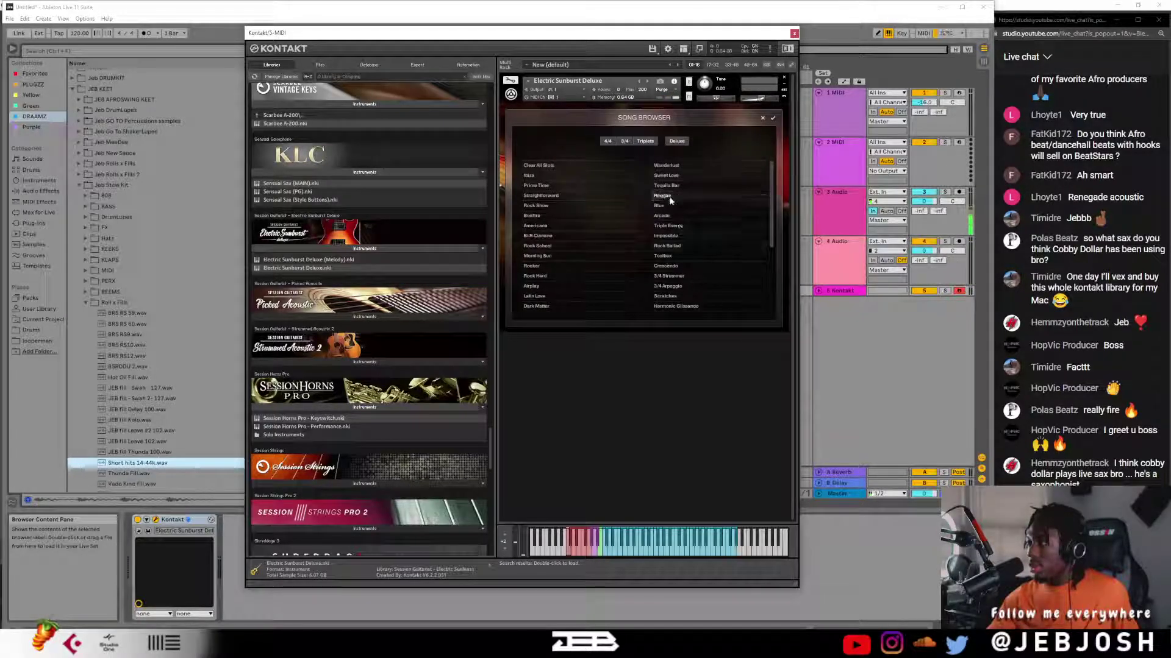
click(773, 119)
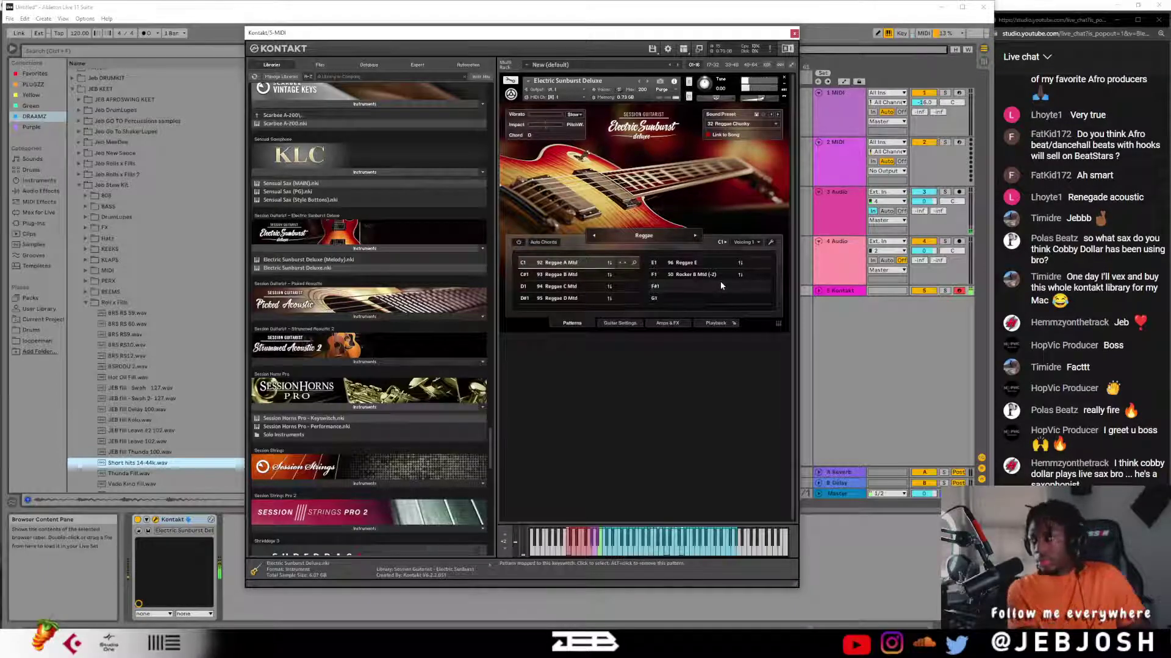
- Change the Electric Sunburst Deluxe song preset to Latin Love
click(644, 236)
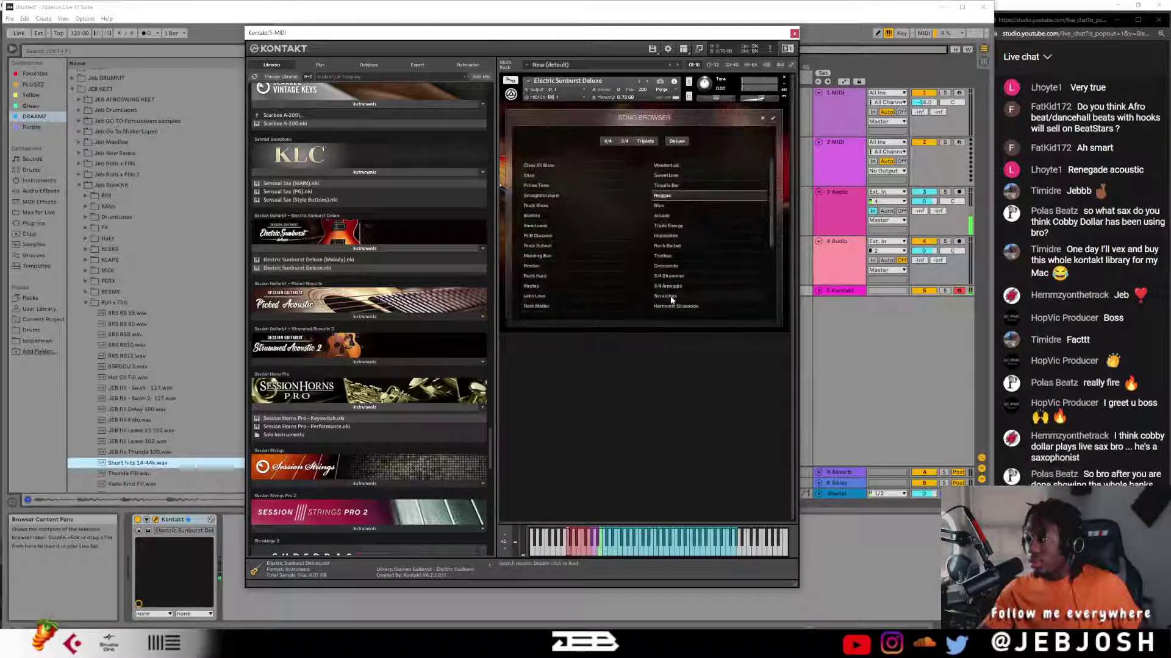
click(537, 297)
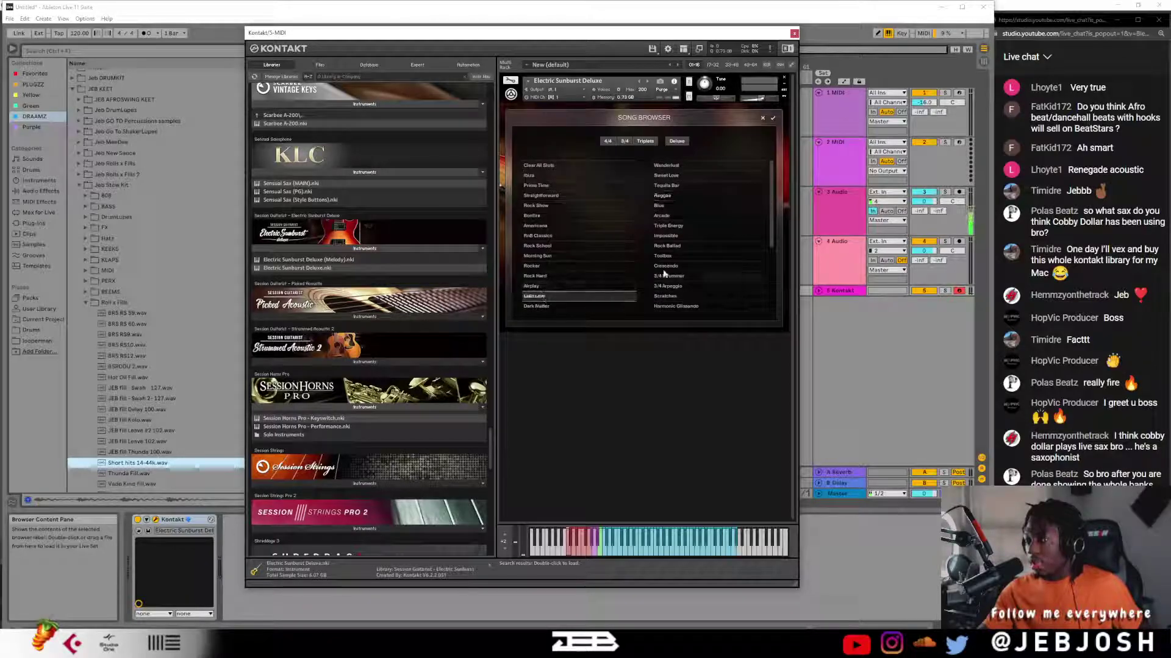
double_click(554, 297)
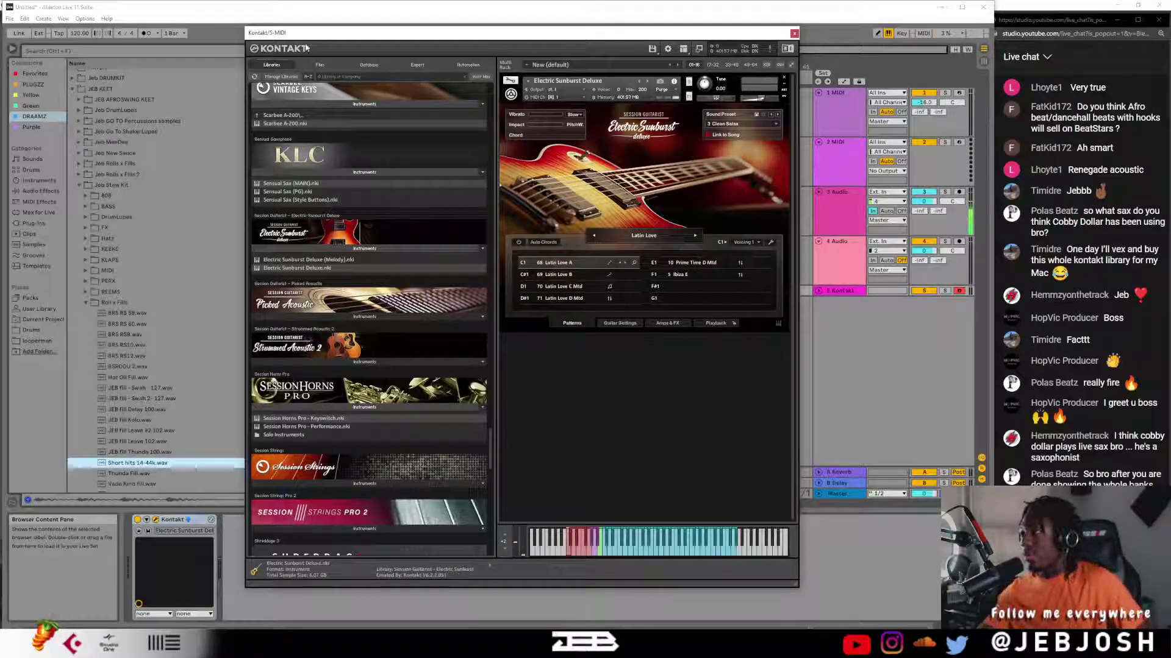
- View the folder list in Kontakt's file browser, and return to the library list
scroll(323, 152, up, 3)
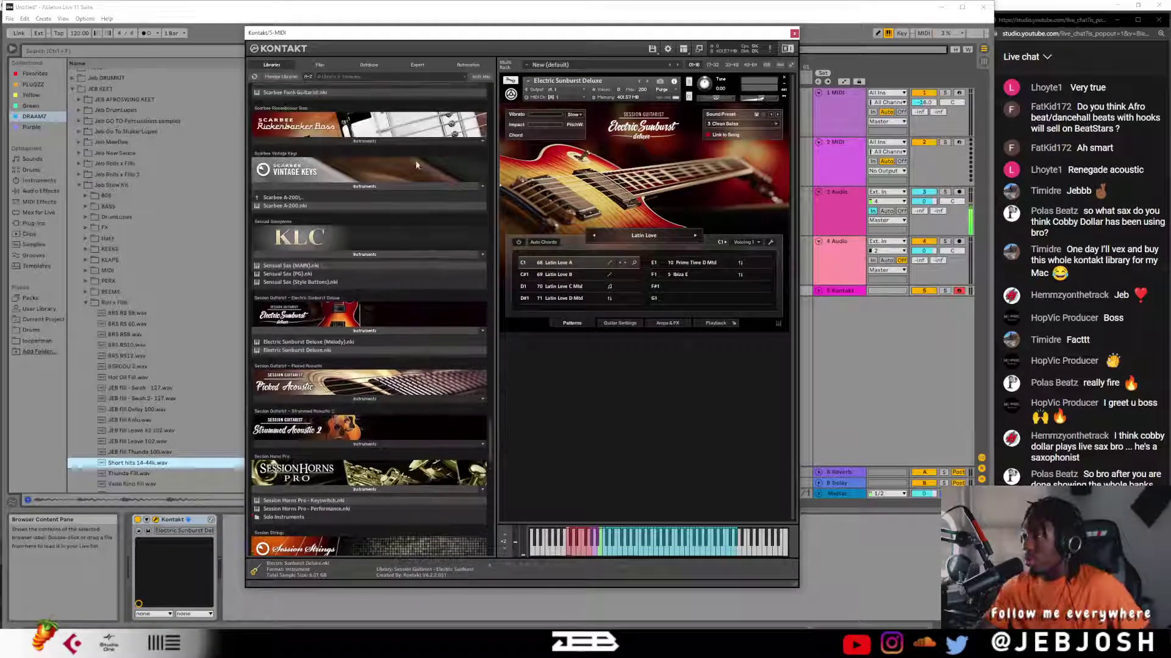
click(320, 65)
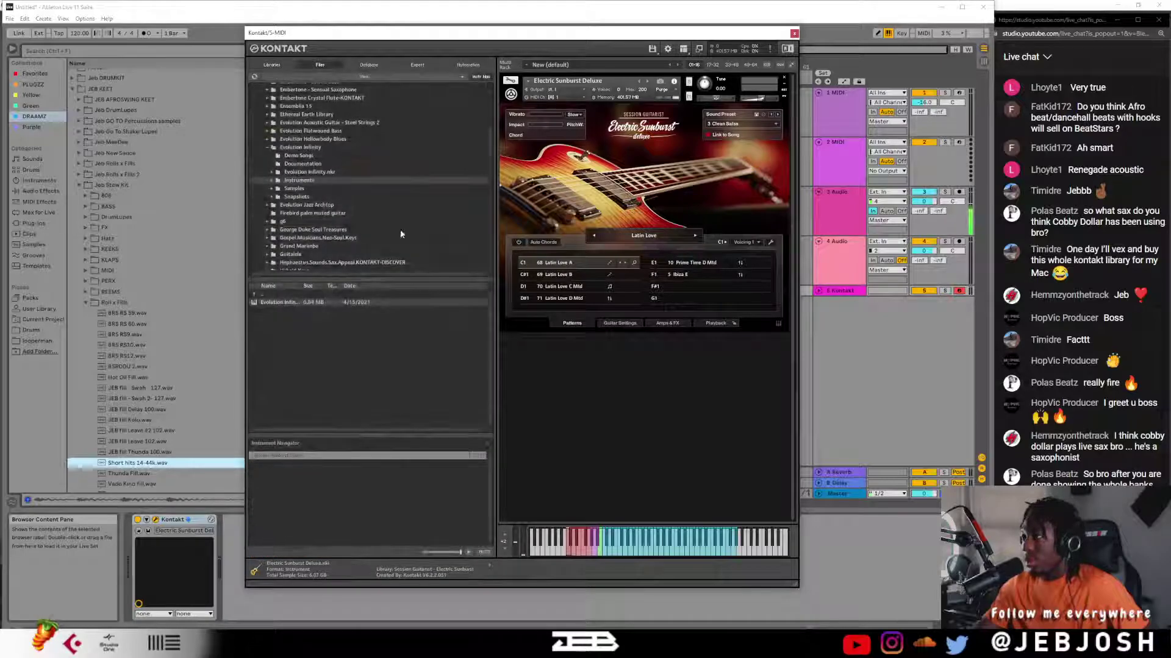
click(271, 65)
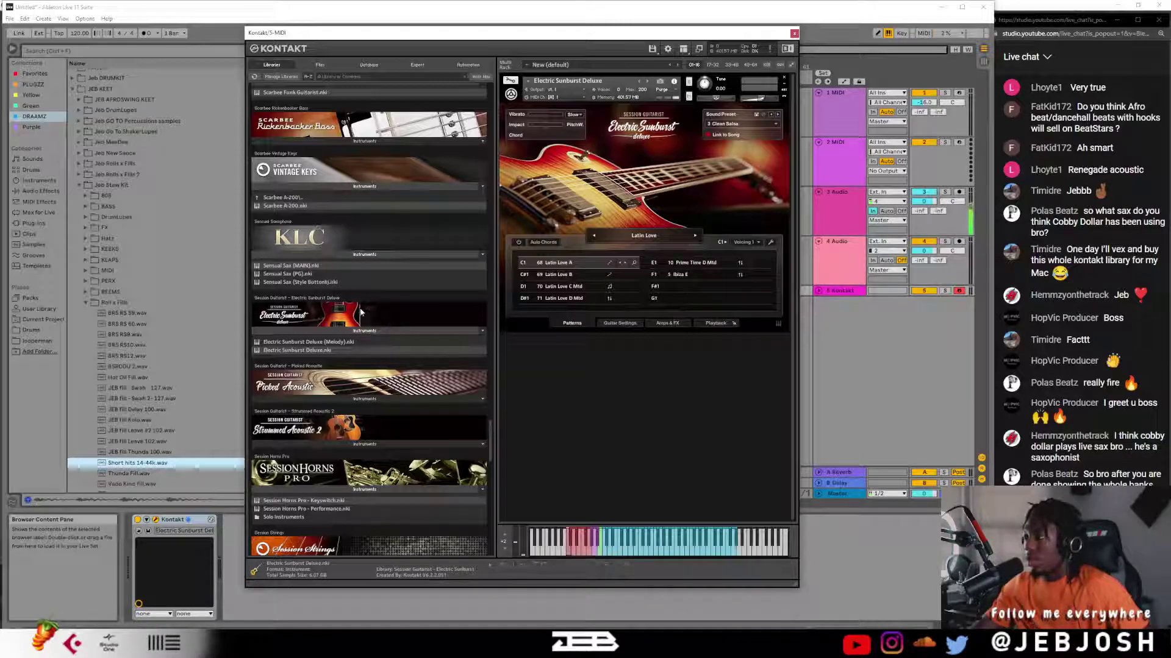
- Open Kontakt's library management options, launch the Add Library tool and allow it to make changes to the device
scroll(359, 305, down, 3)
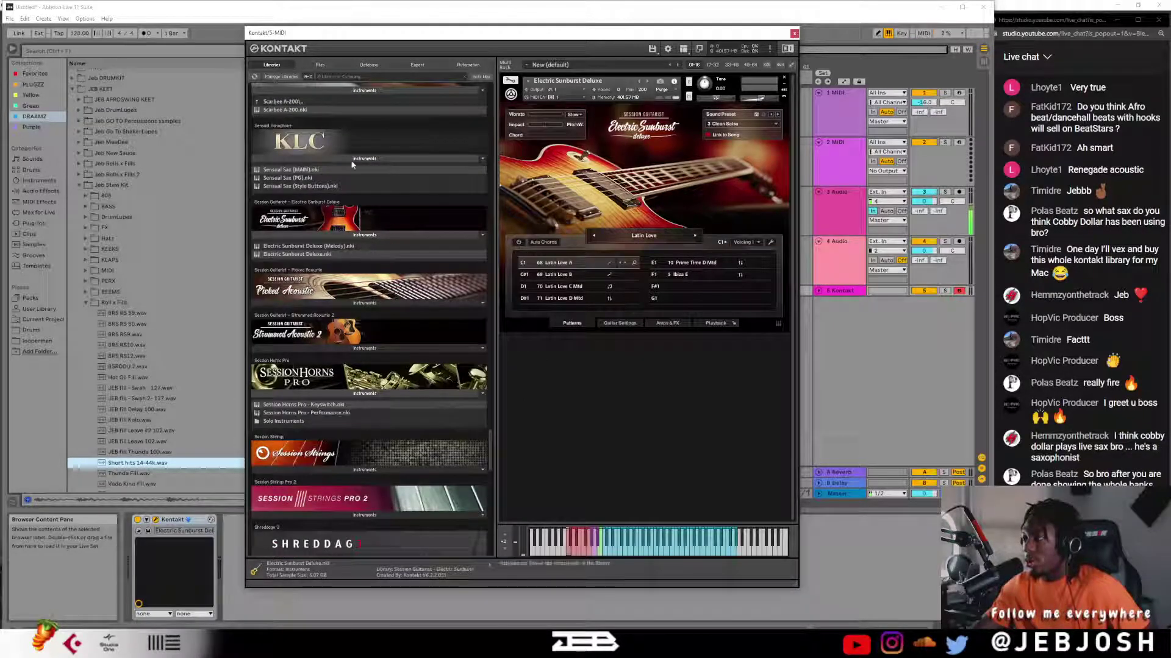
scroll(352, 163, up, 1)
click(285, 77)
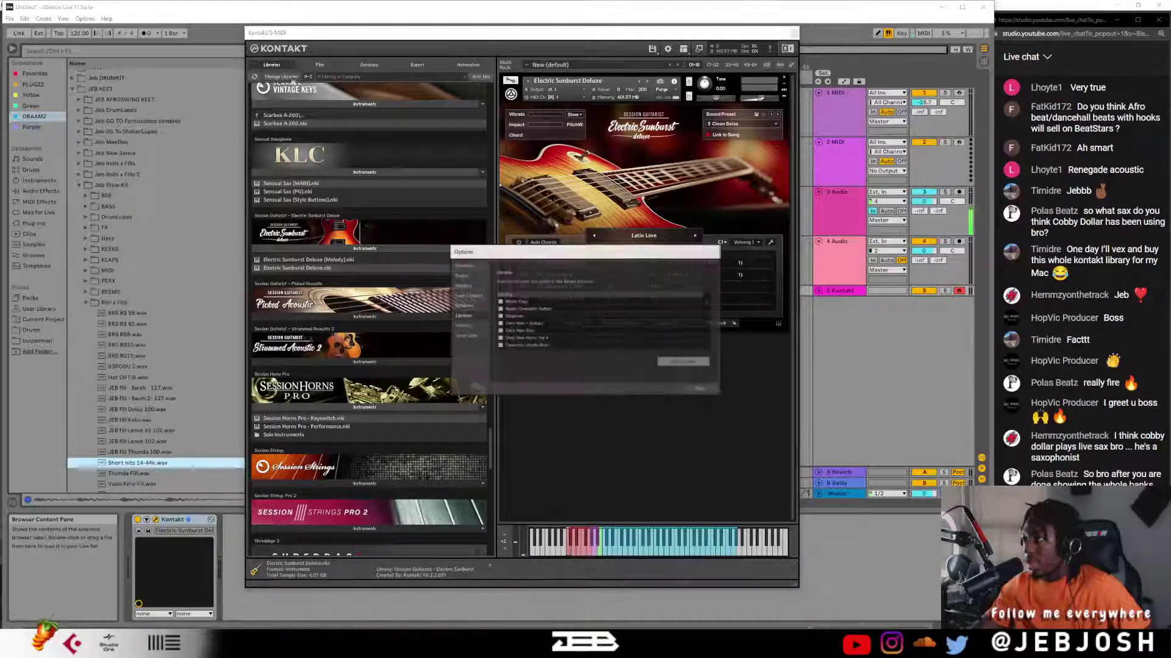
click(683, 361)
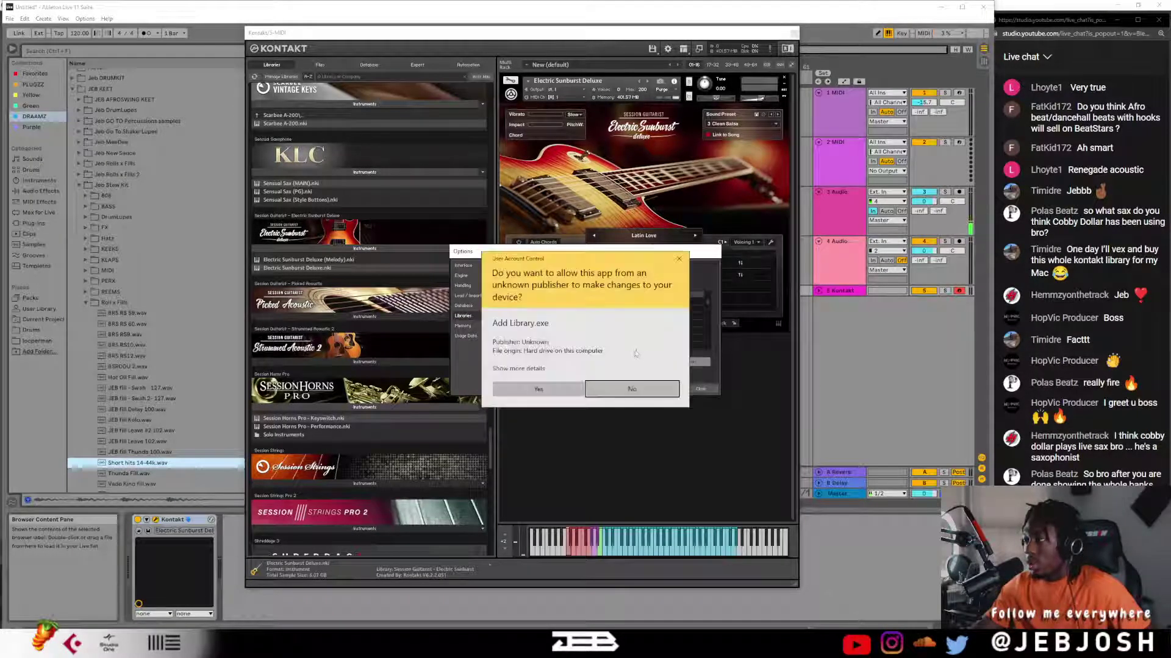
click(538, 389)
- Scan a sample library folder on a local disk with the Add Library tool, and close the library options
scroll(640, 343, down, 2)
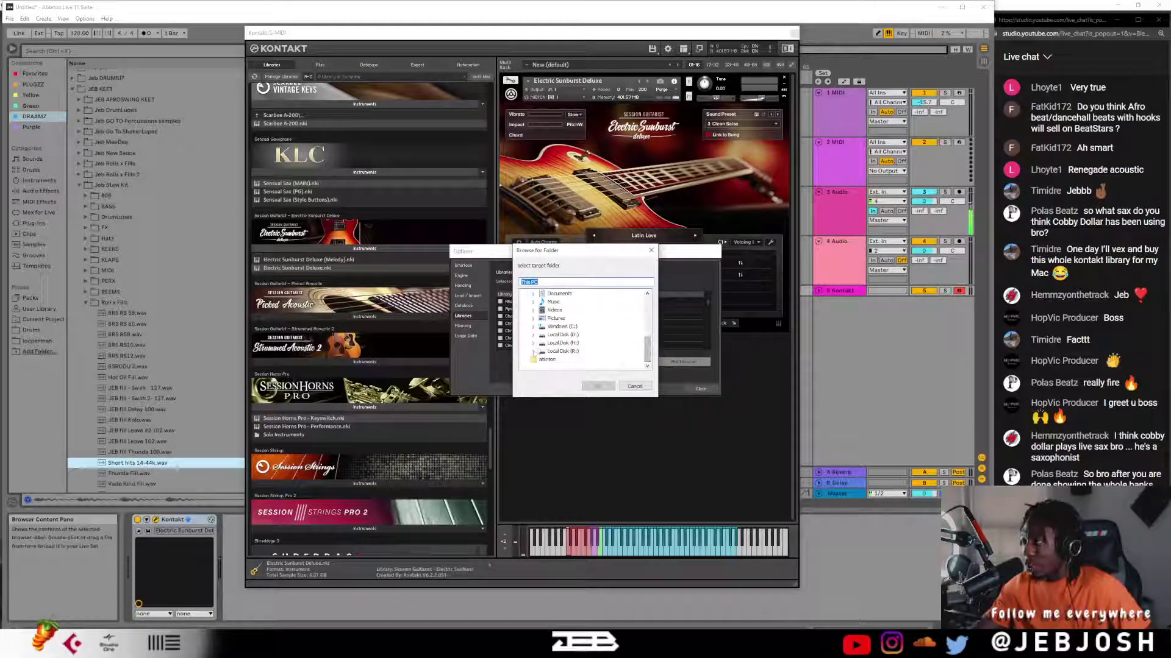
click(533, 352)
click(541, 343)
scroll(585, 342, down, 3)
scroll(586, 341, down, 5)
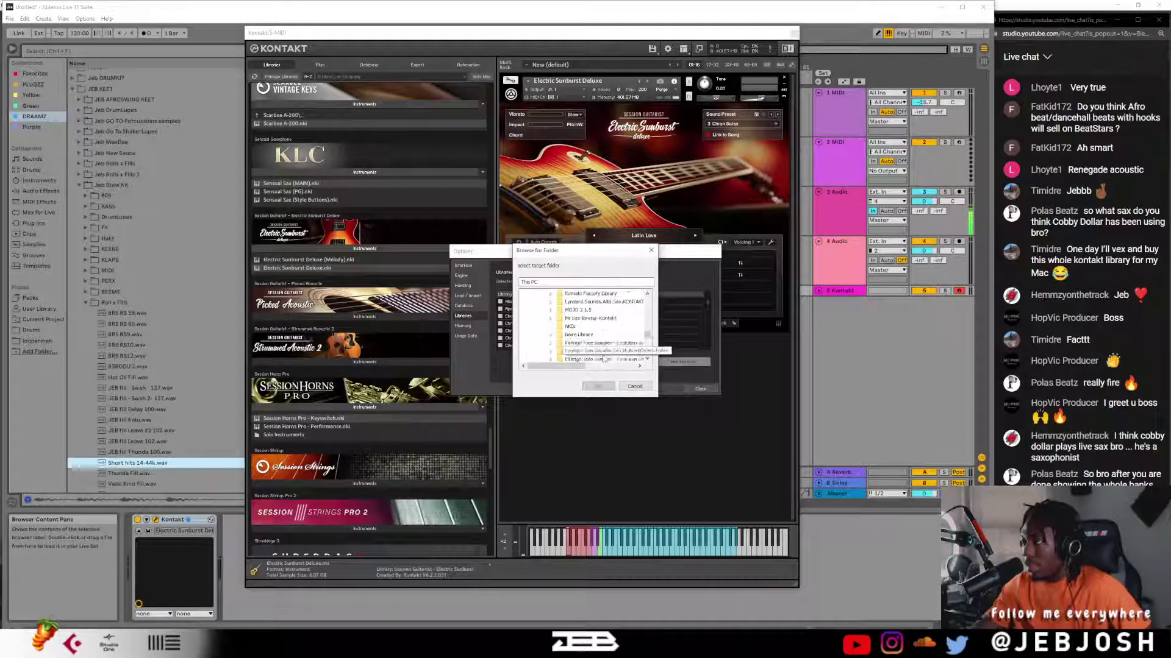
click(579, 343)
click(597, 386)
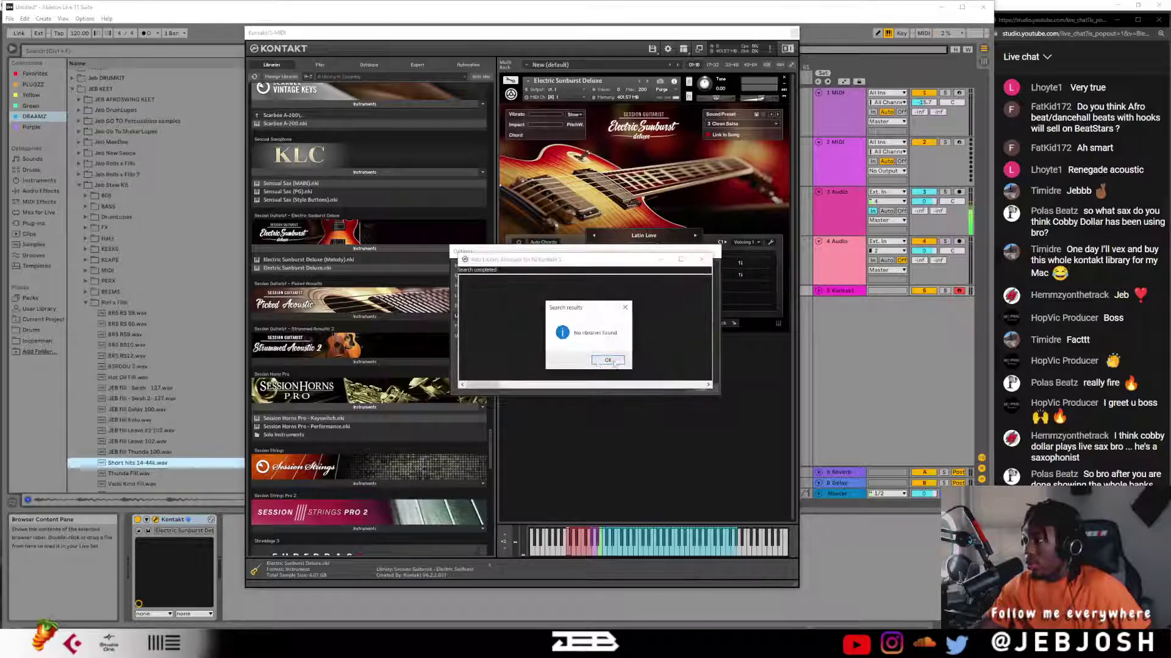
click(608, 360)
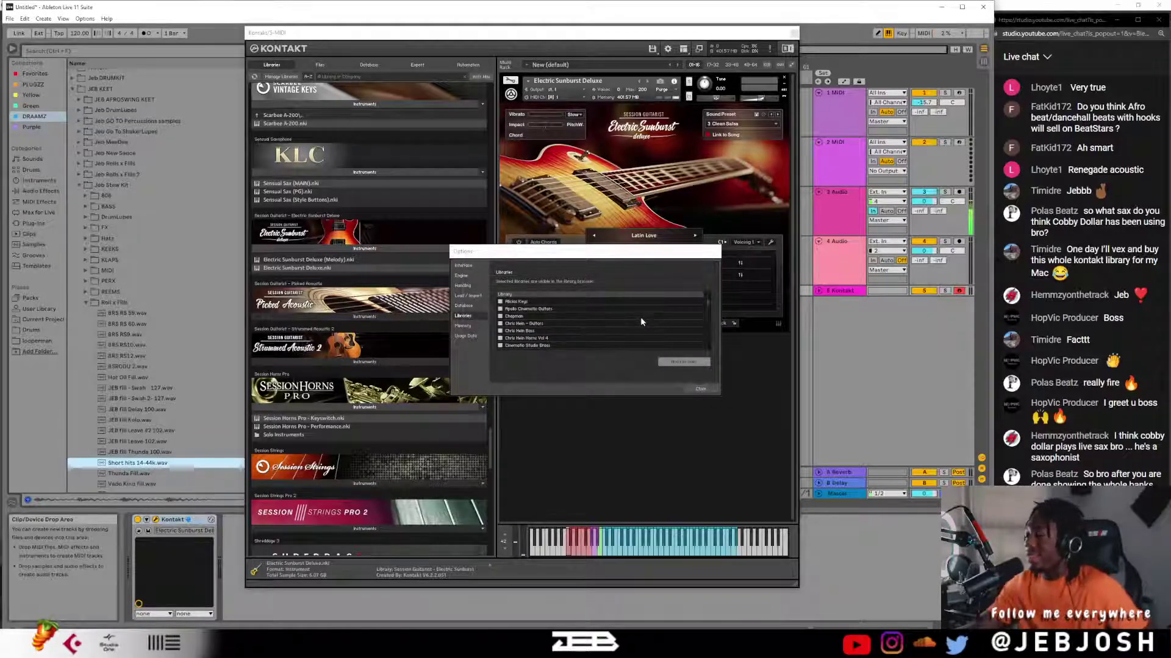
click(701, 390)
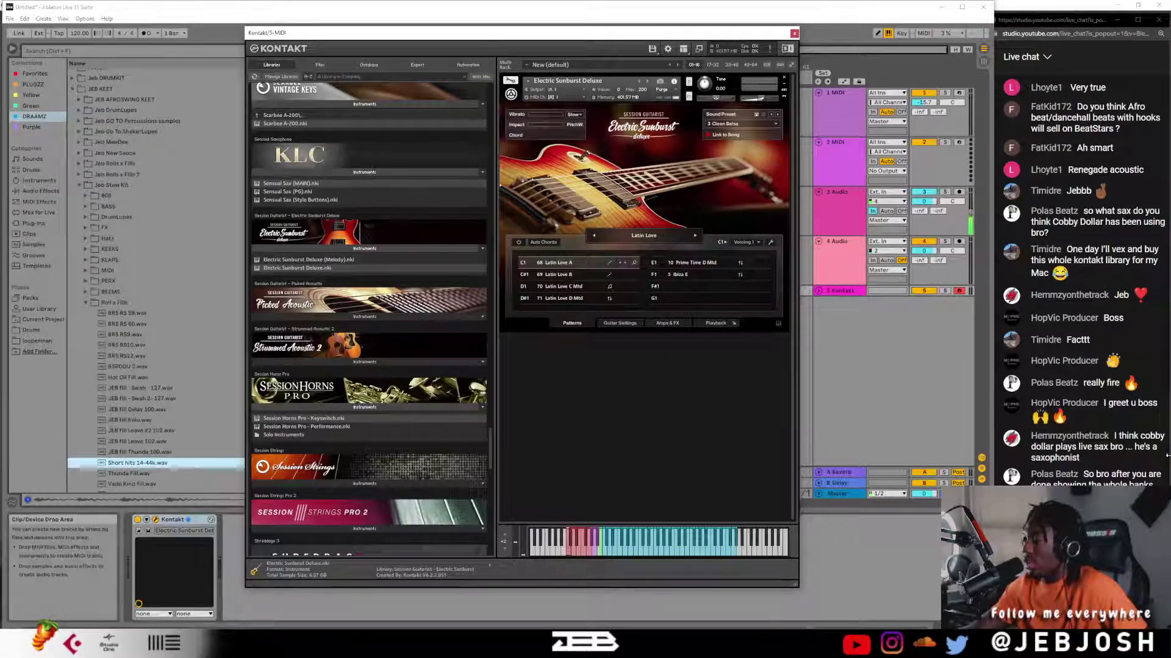
- Look through the Kontakt library list from the Evolution guitars to the piano libraries, and collapse Scarbee Vintage Keys
scroll(351, 175, up, 2)
scroll(351, 175, up, 8)
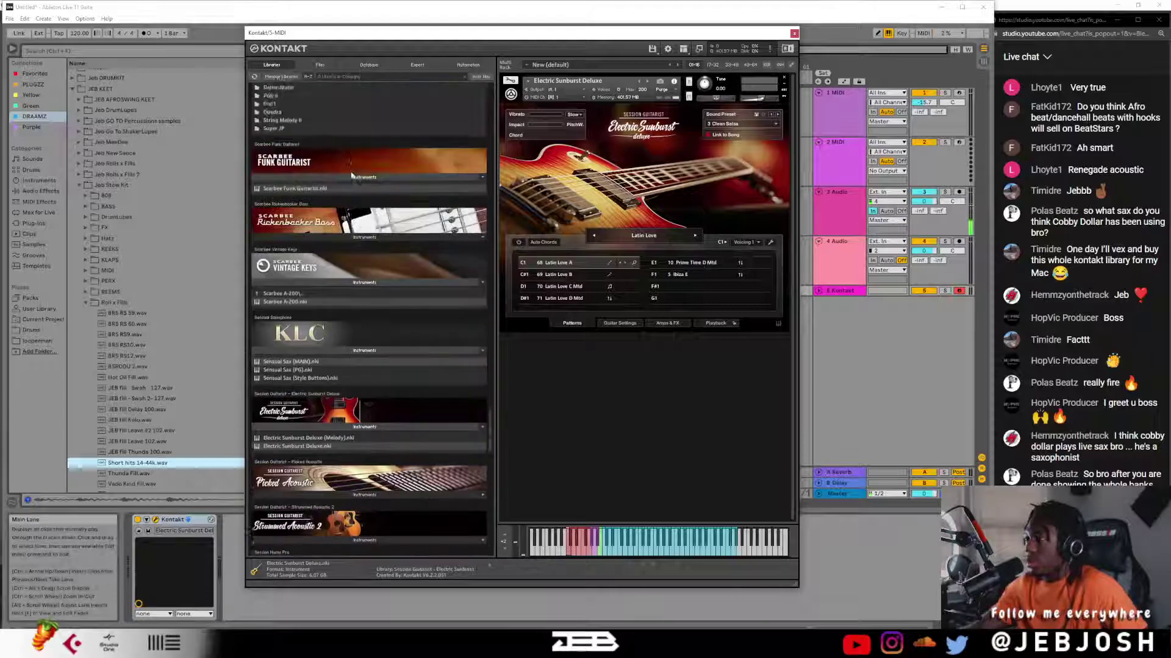
click(322, 161)
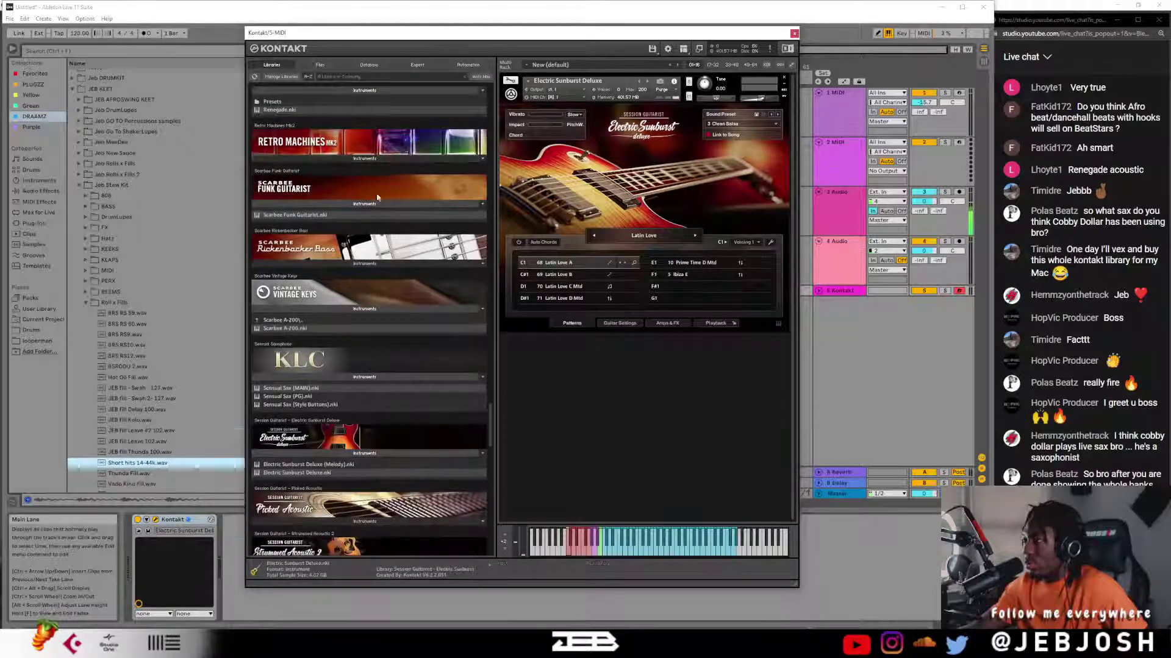
scroll(489, 396, down, 15)
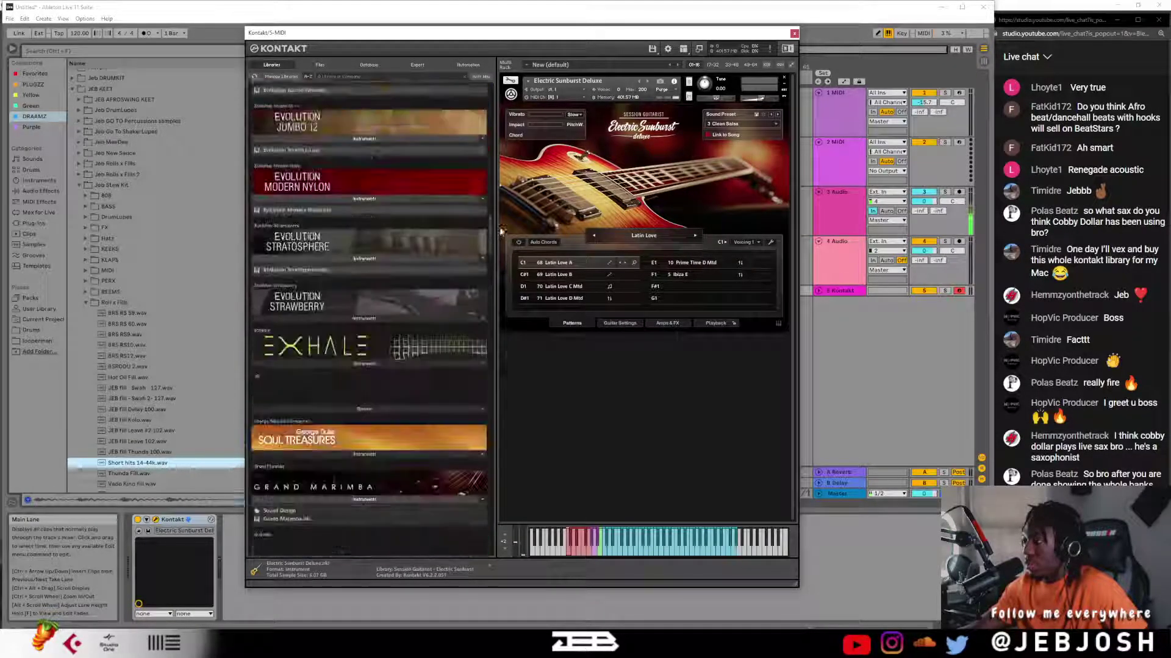
scroll(493, 366, down, 20)
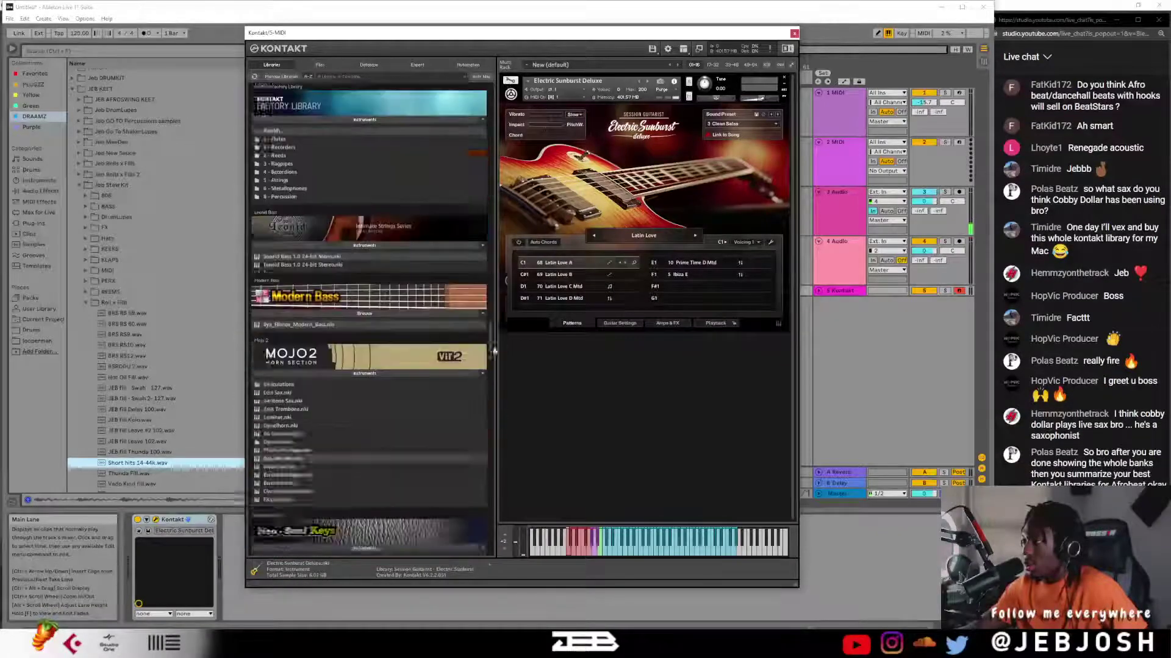
scroll(500, 444, down, 20)
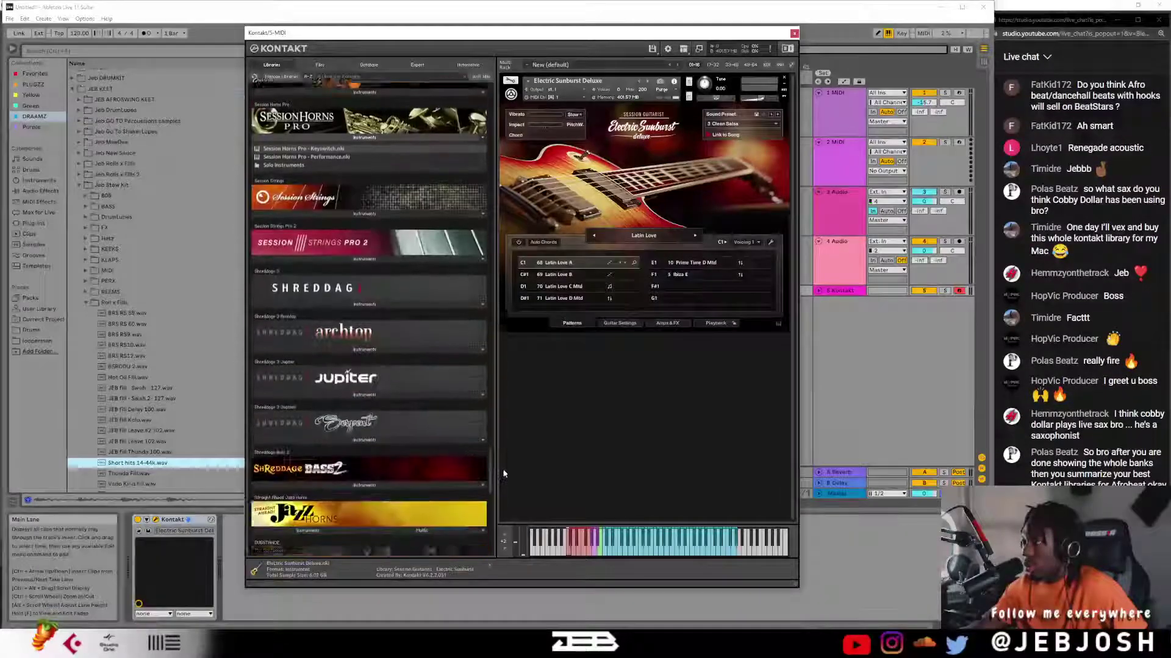
scroll(503, 518, down, 5)
scroll(503, 481, up, 15)
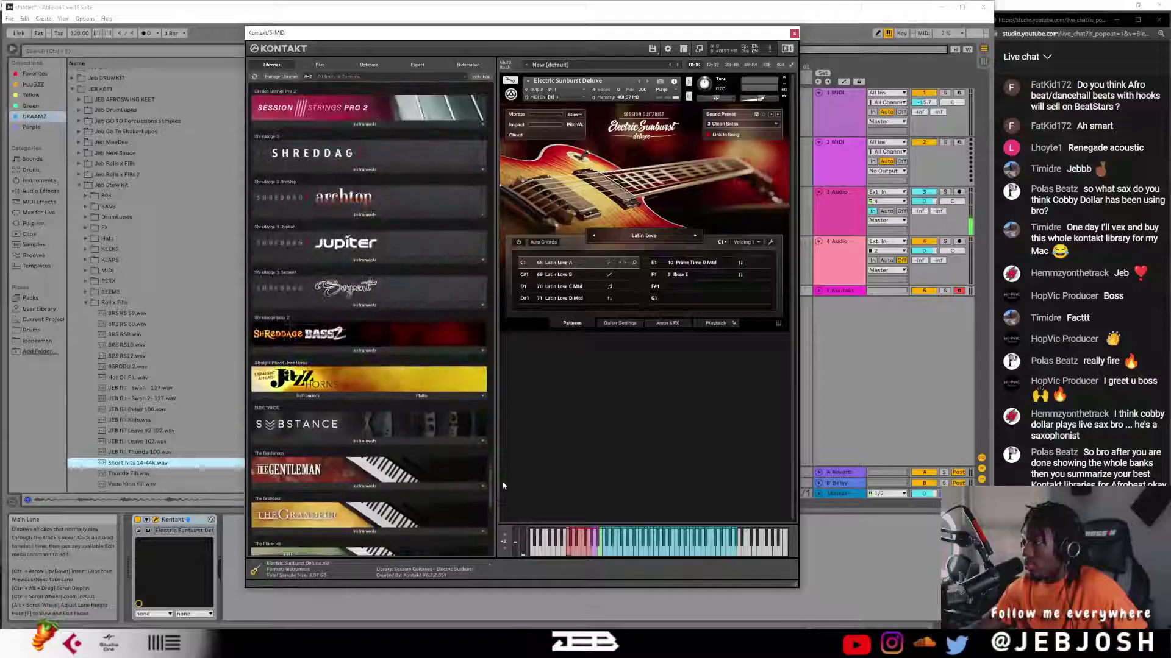
scroll(510, 453, up, 8)
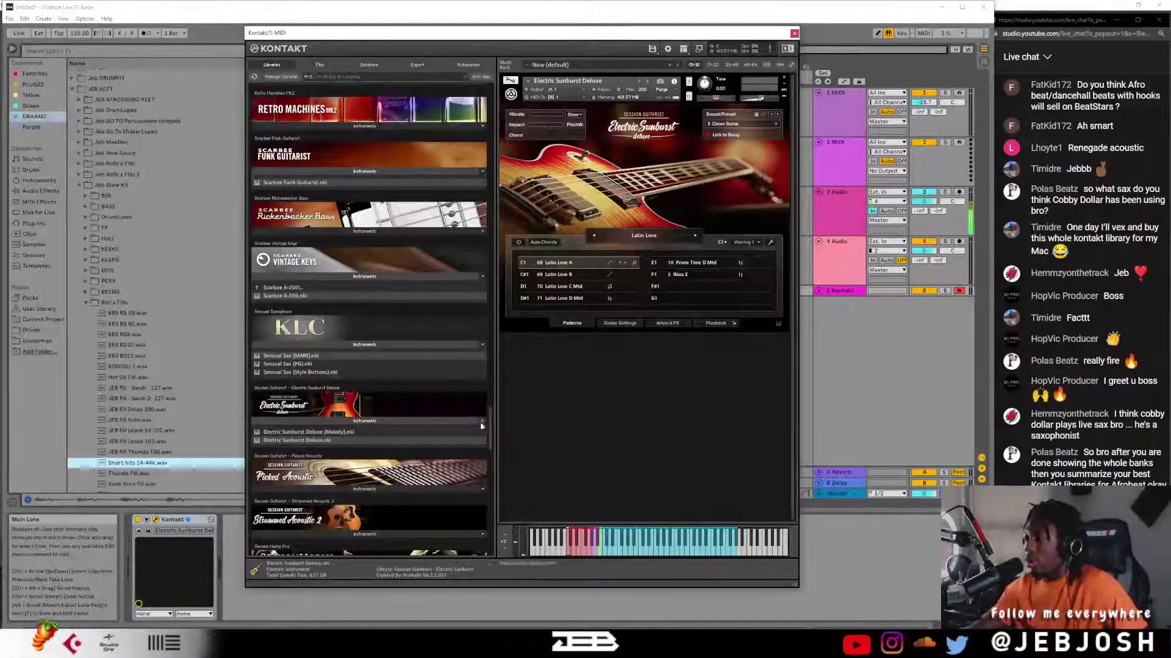
click(320, 275)
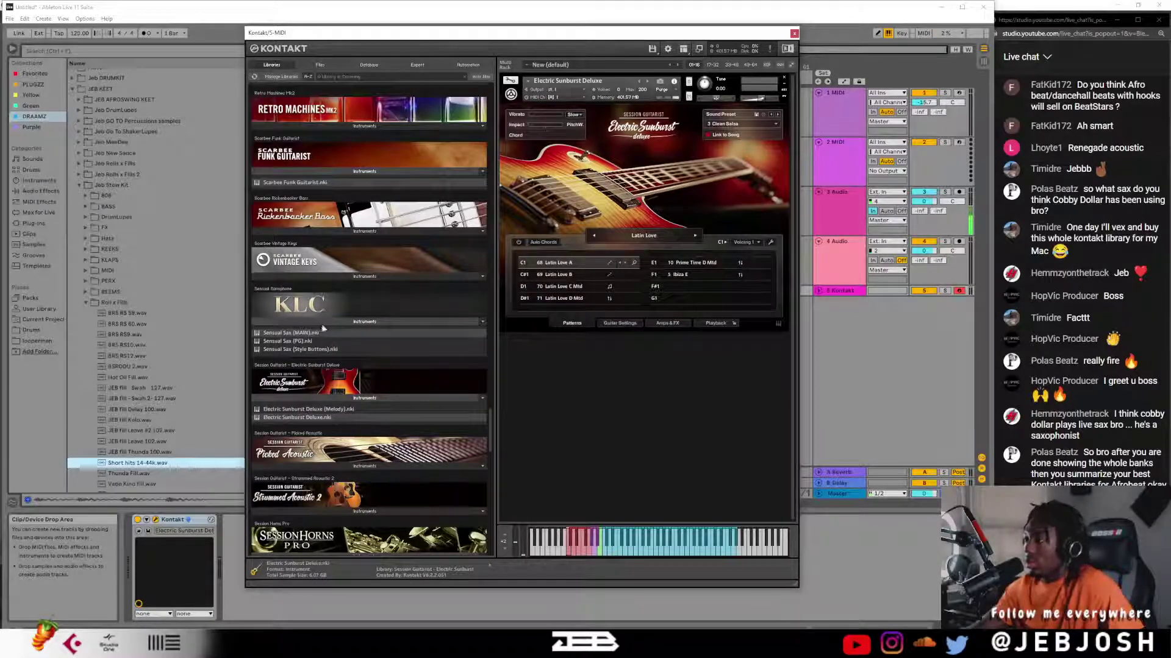
- Replace Electric Sunburst Deluxe with 03 MTown LegatoSustain from the Individual folder of the Session Strings library
scroll(296, 414, down, 1)
scroll(295, 415, down, 10)
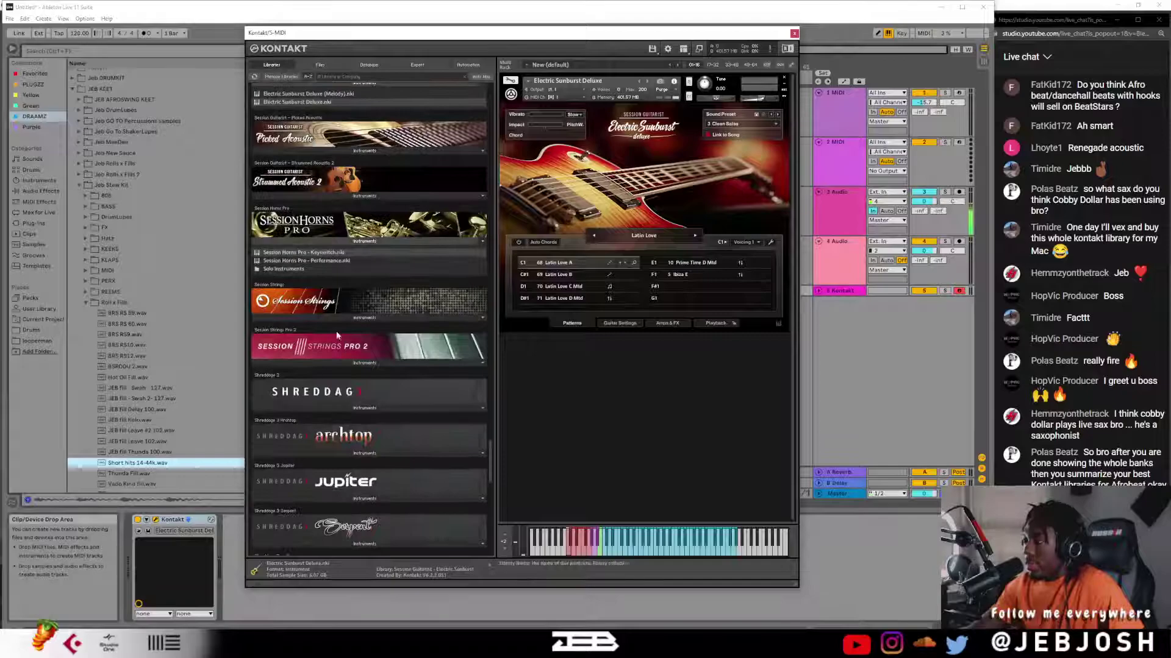
click(343, 316)
click(291, 335)
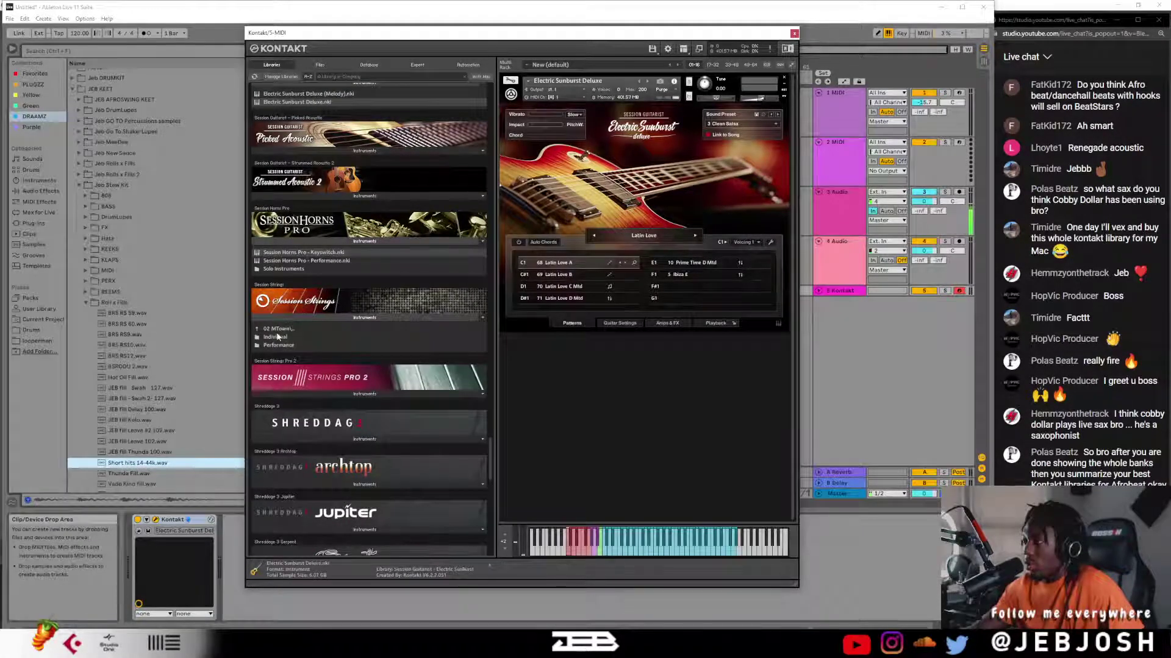
click(281, 345)
click(292, 330)
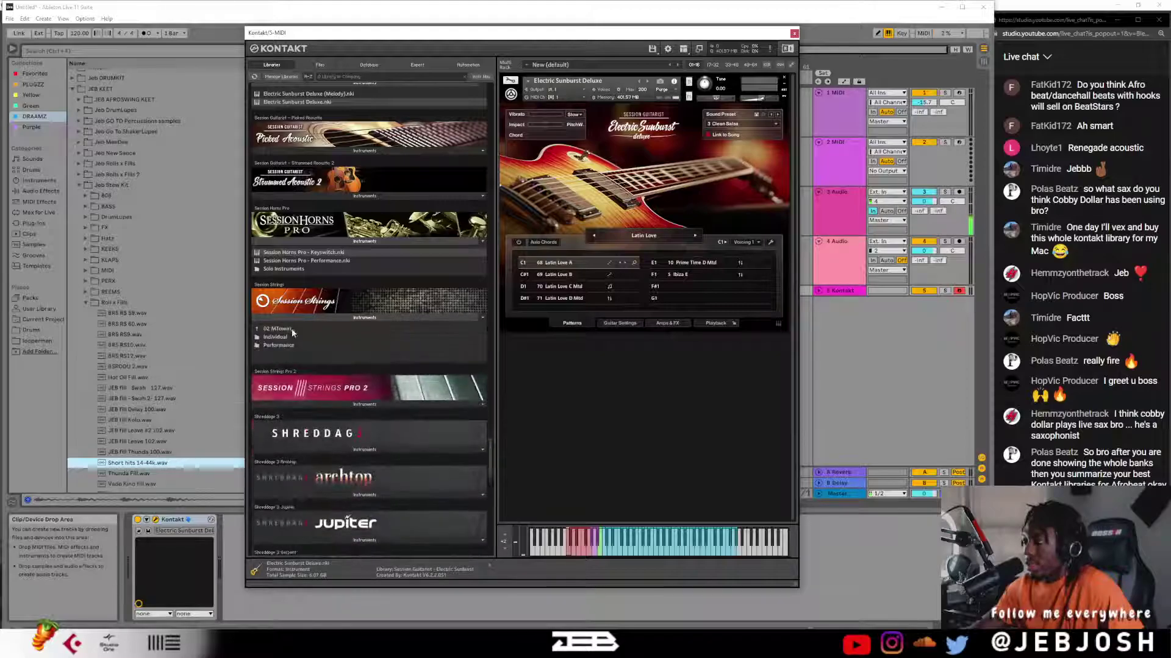
click(288, 336)
drag(570, 297, 656, 244)
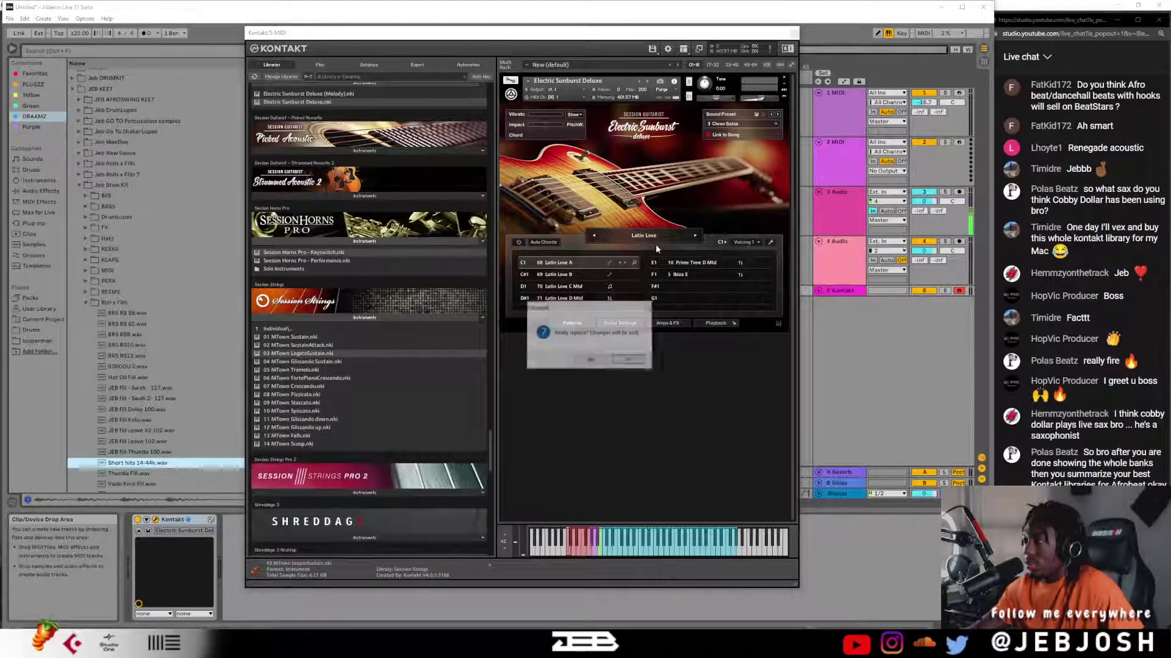
click(590, 361)
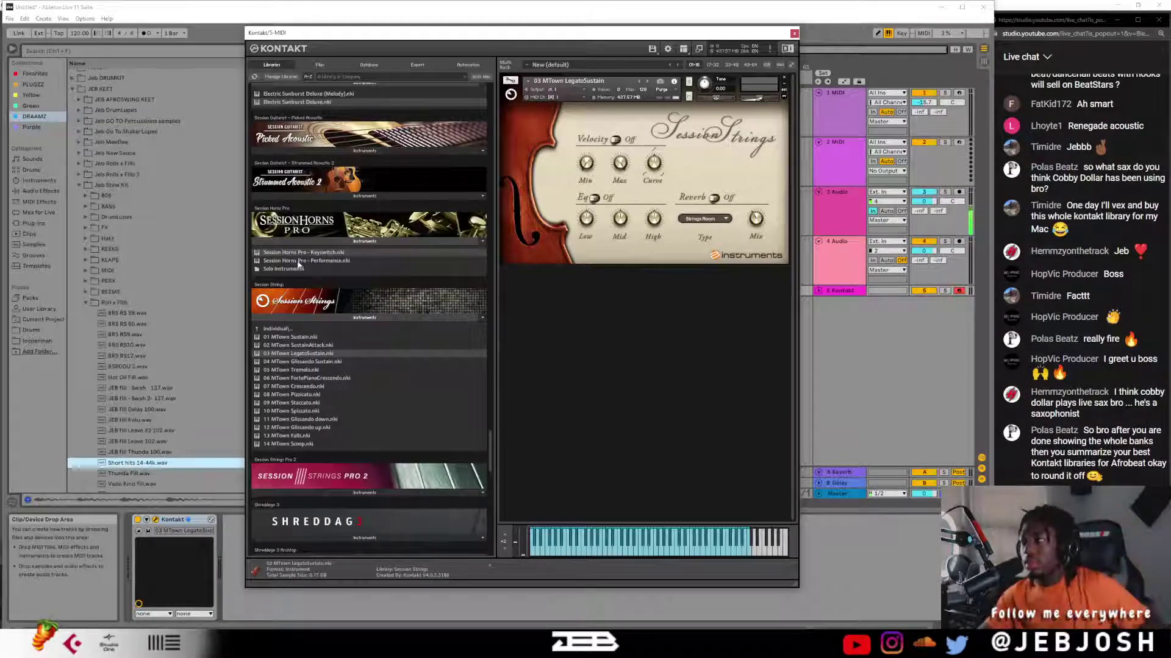
- Expand the Session Strings Pro 2 instruments and load Ensemble - Modern in place of the MTown strings
scroll(317, 281, down, 2)
scroll(348, 304, up, 3)
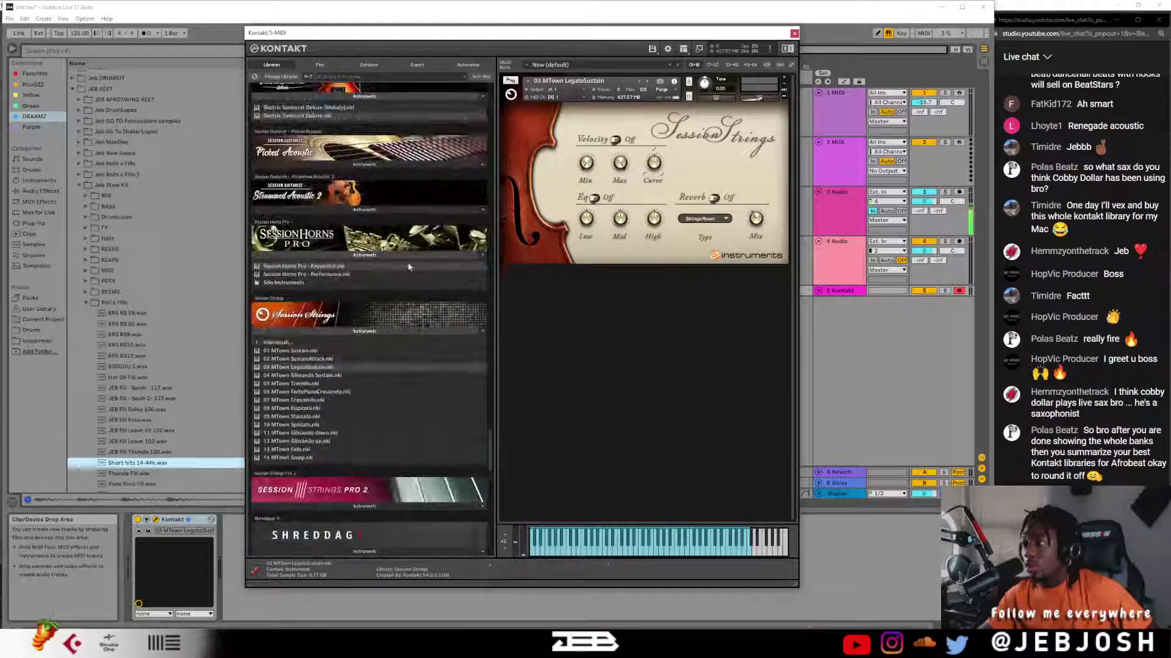
scroll(378, 269, down, 2)
scroll(341, 262, up, 2)
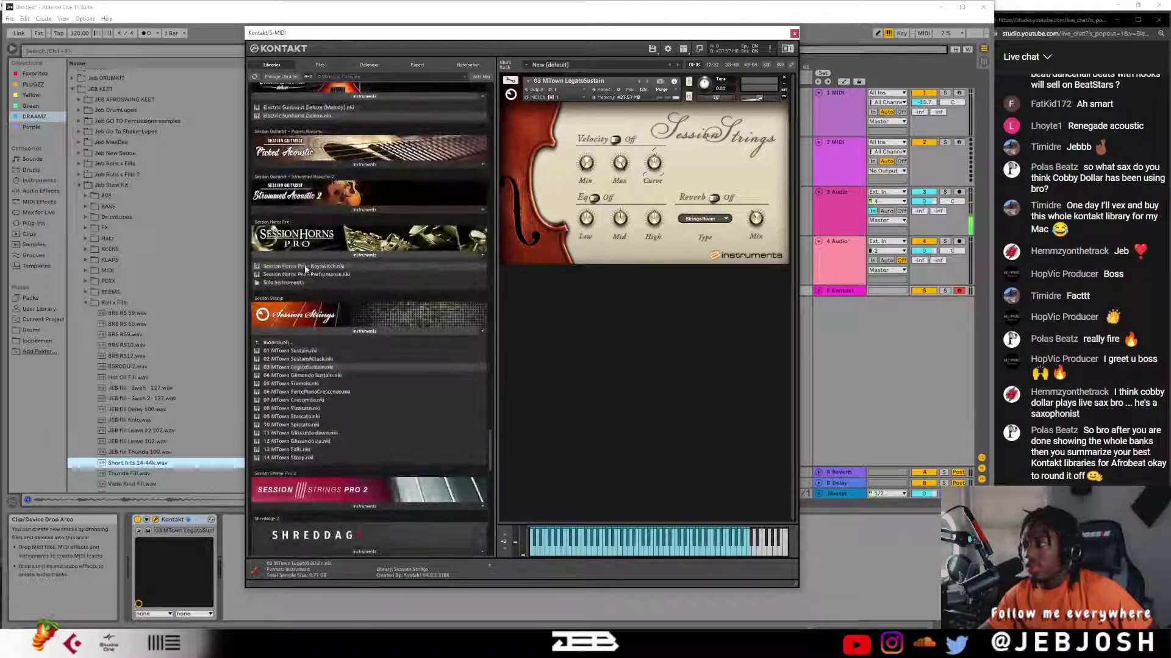
scroll(317, 293, down, 3)
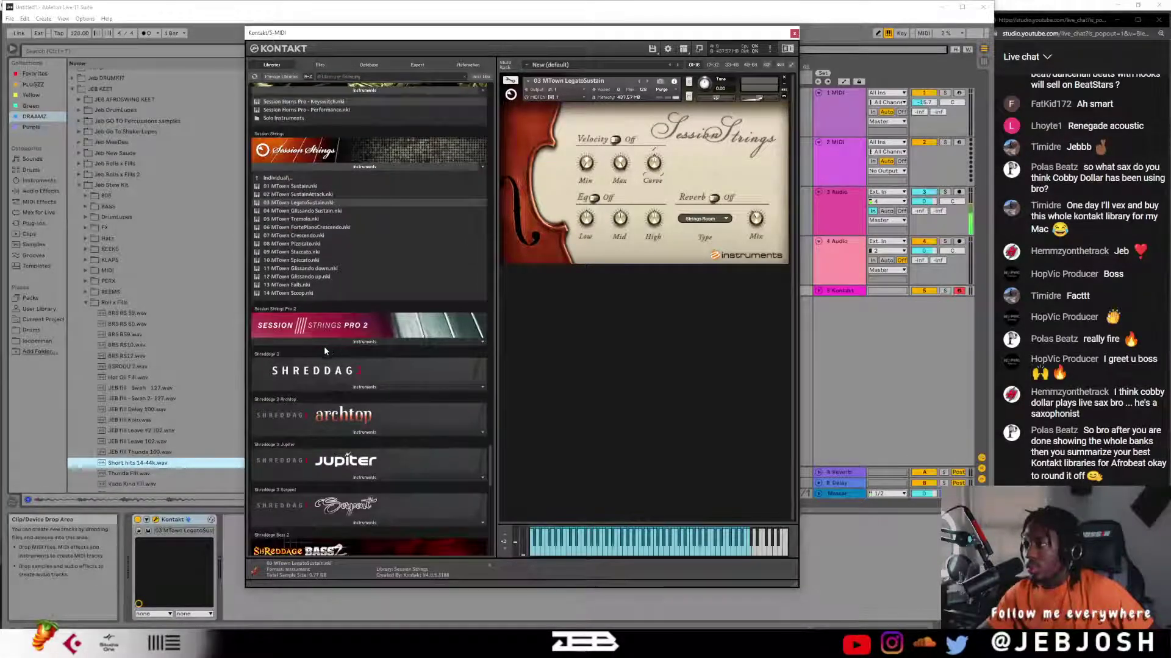
click(331, 342)
click(293, 386)
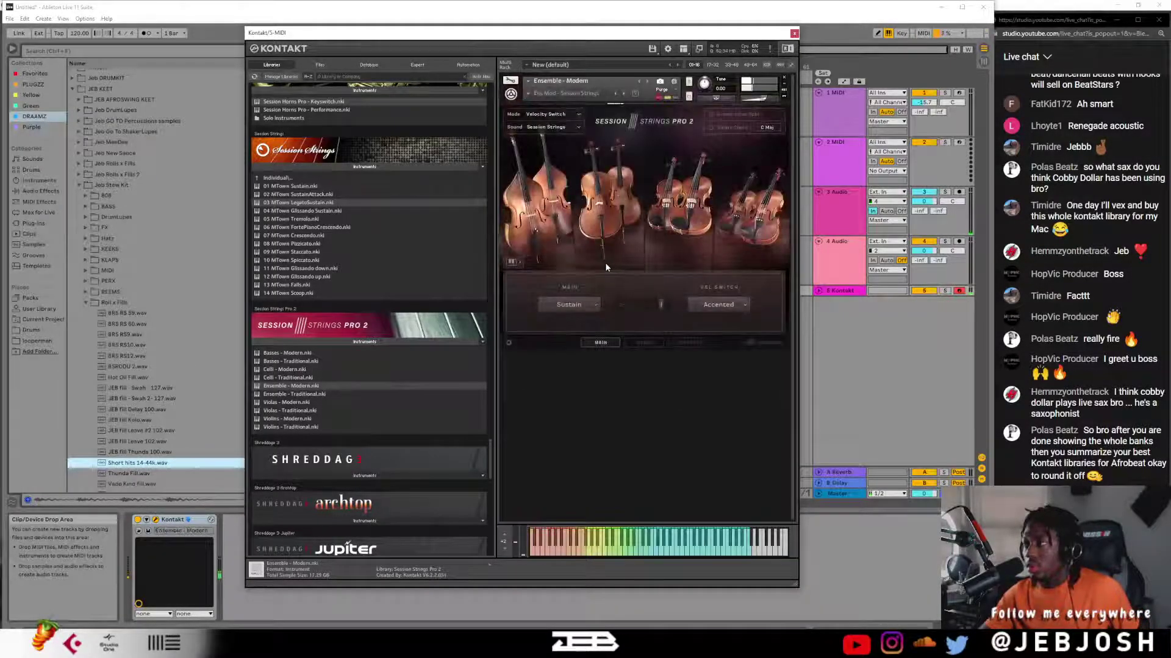
- Set the sound of Ensemble - Modern to Dry Strings, and switch it to Tune In!
click(574, 128)
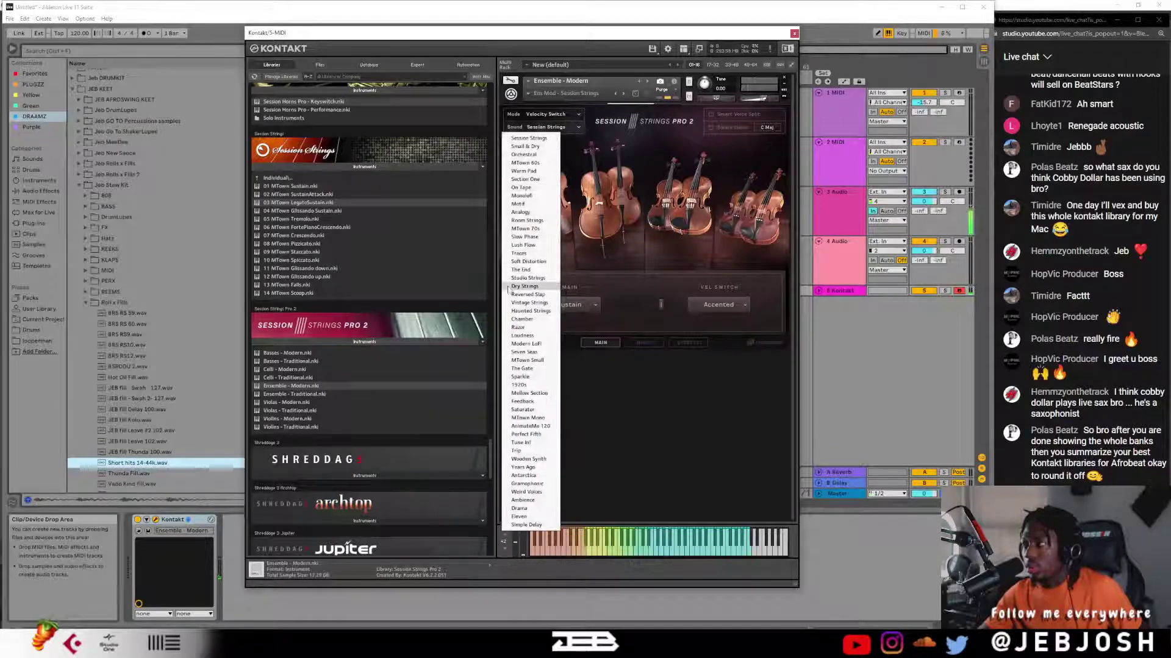
click(525, 297)
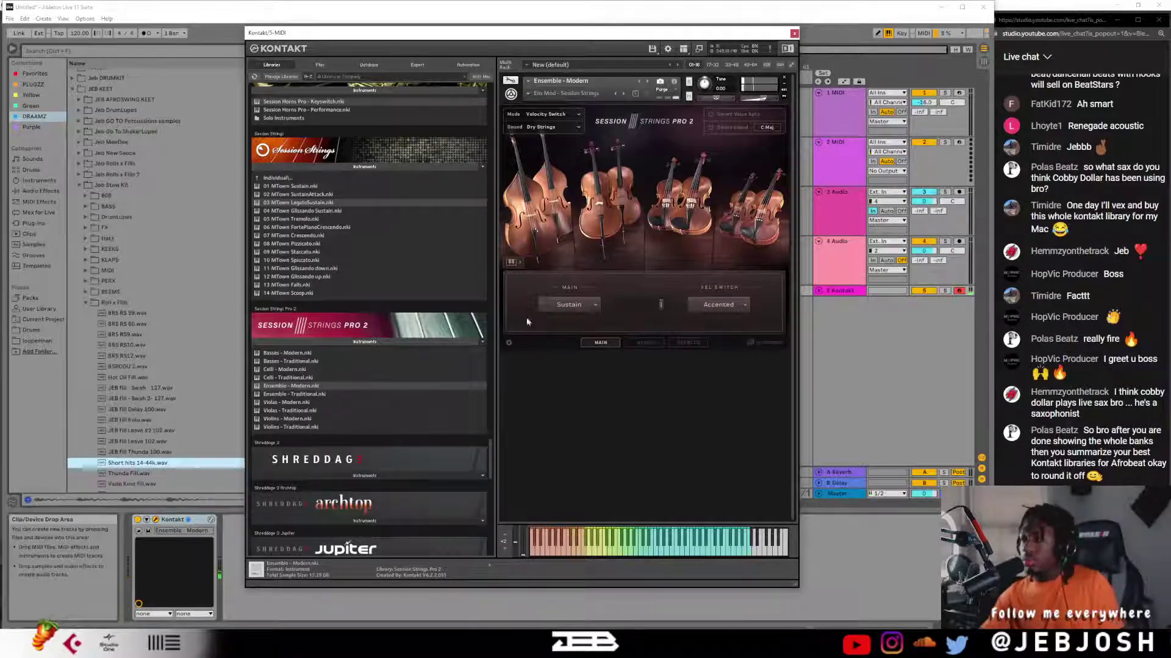
scroll(331, 309, down, 6)
click(578, 127)
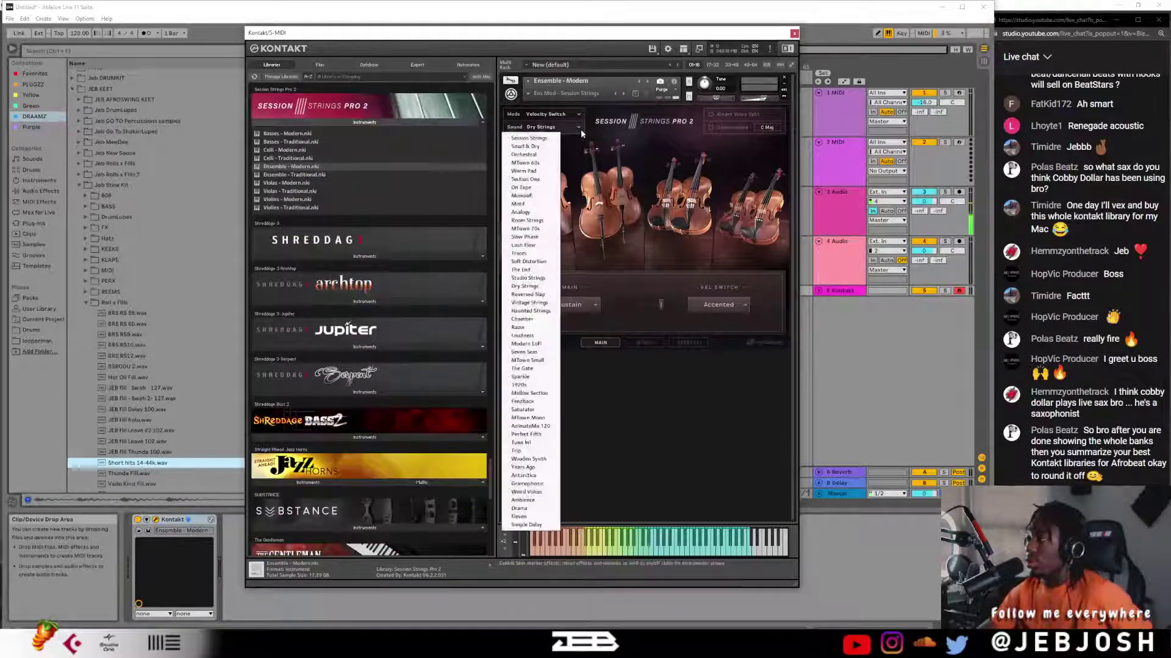
click(521, 442)
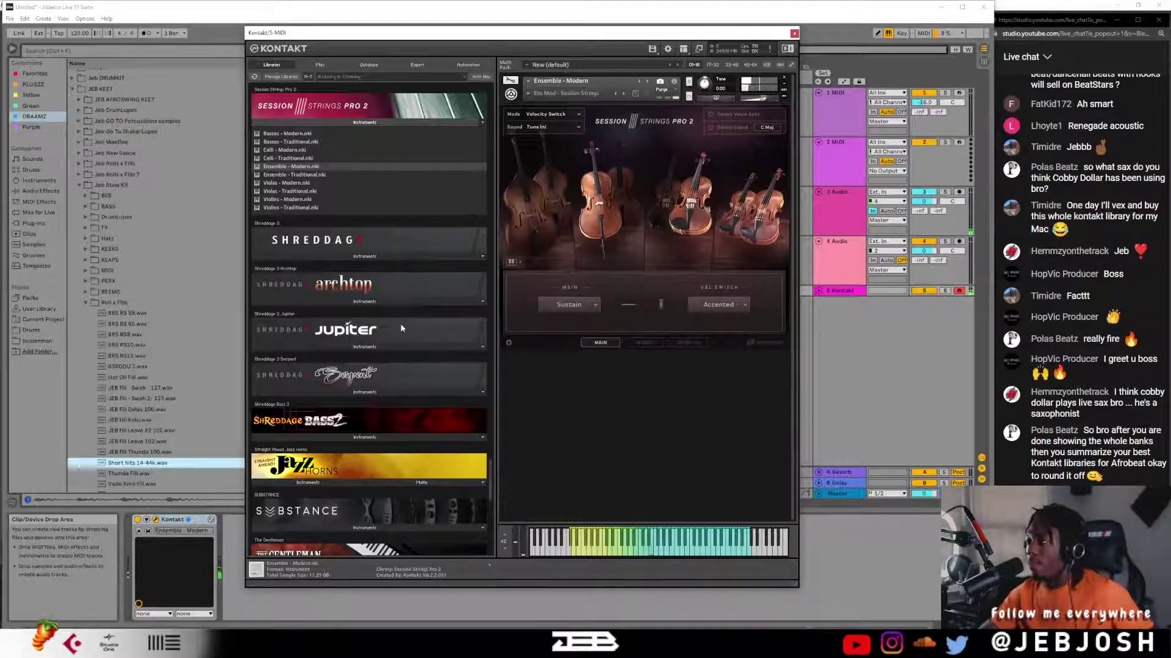
- Expand the Shreddage 3 library and replace the string ensemble with Shreddage 3 Stratus
scroll(384, 287, down, 3)
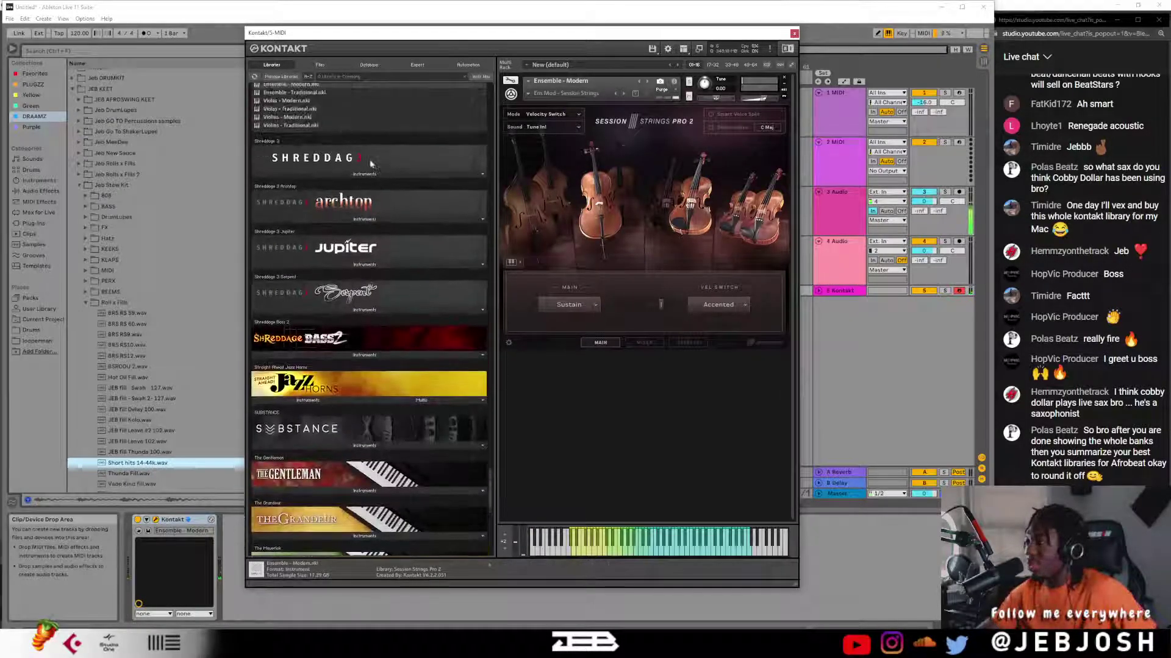
click(371, 175)
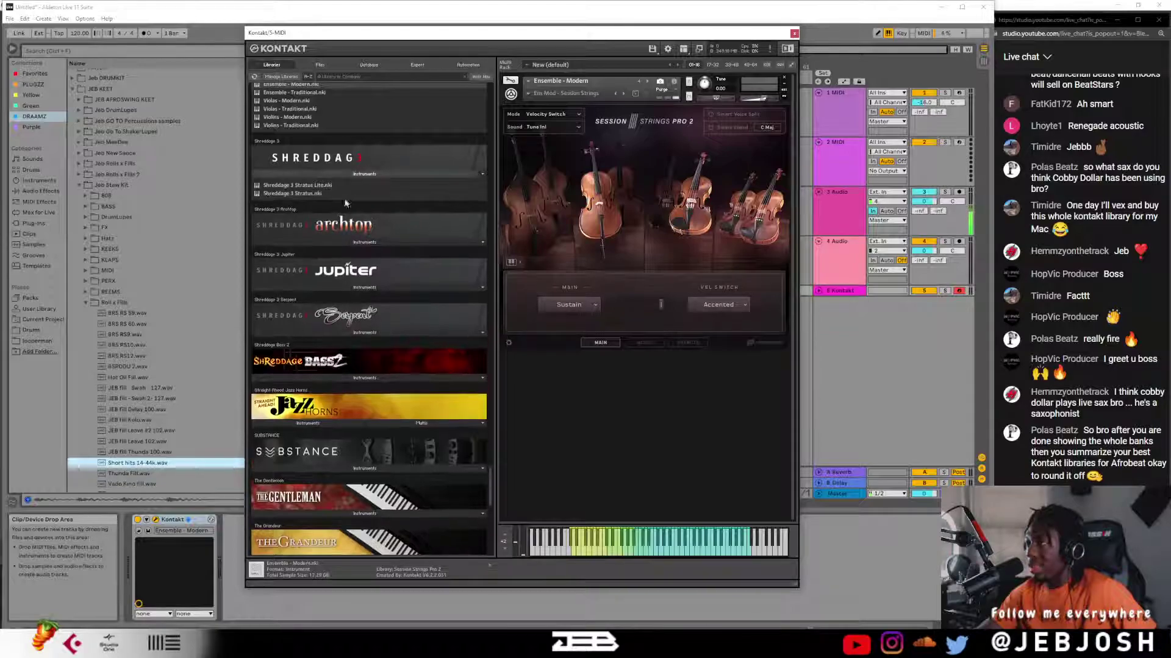
drag(347, 195, 573, 185)
click(591, 362)
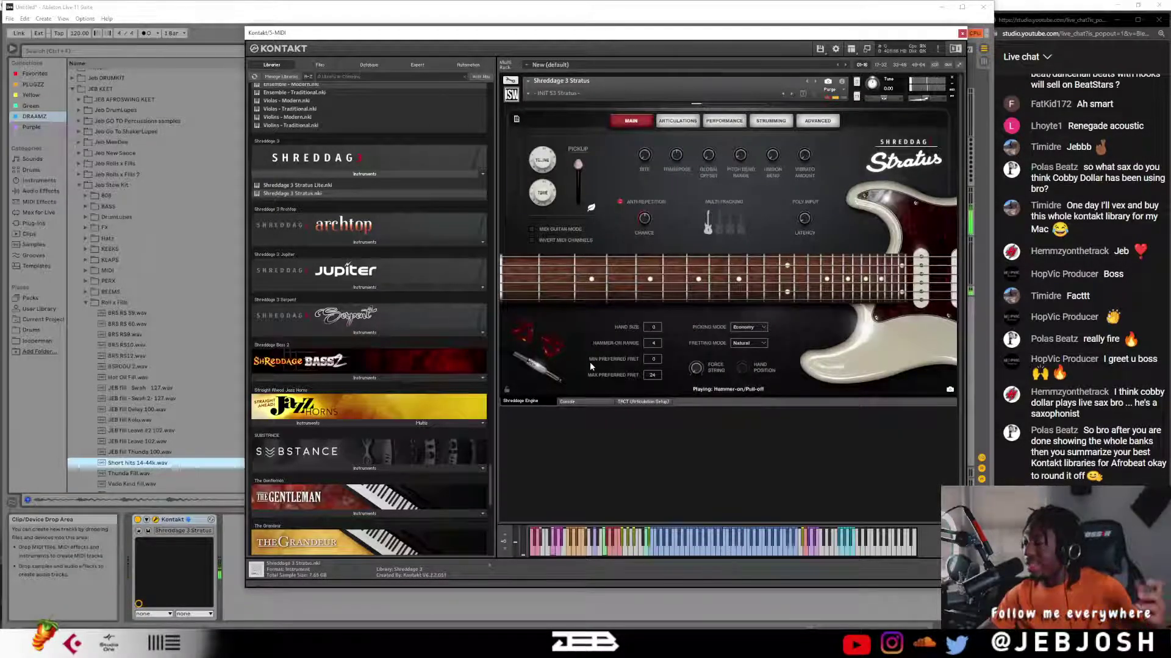
- Expand the Shreddage 3 Archtop library and load Shreddage 3 Archtop in place of the Stratus guitar
click(393, 244)
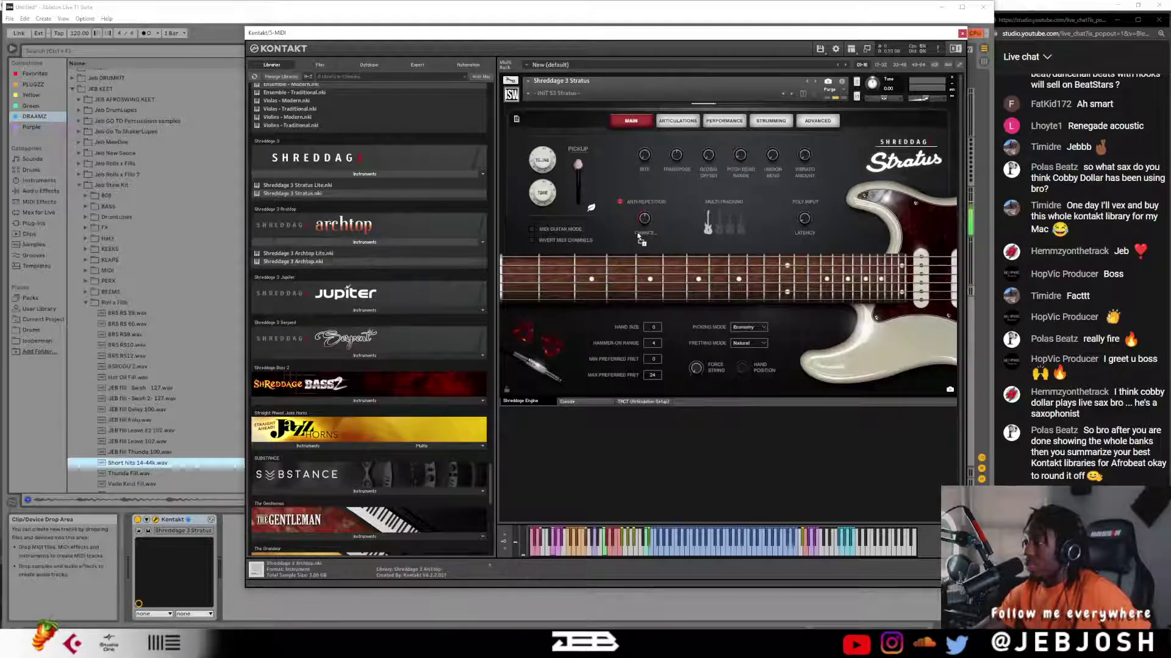
drag(637, 237, 637, 238)
click(594, 363)
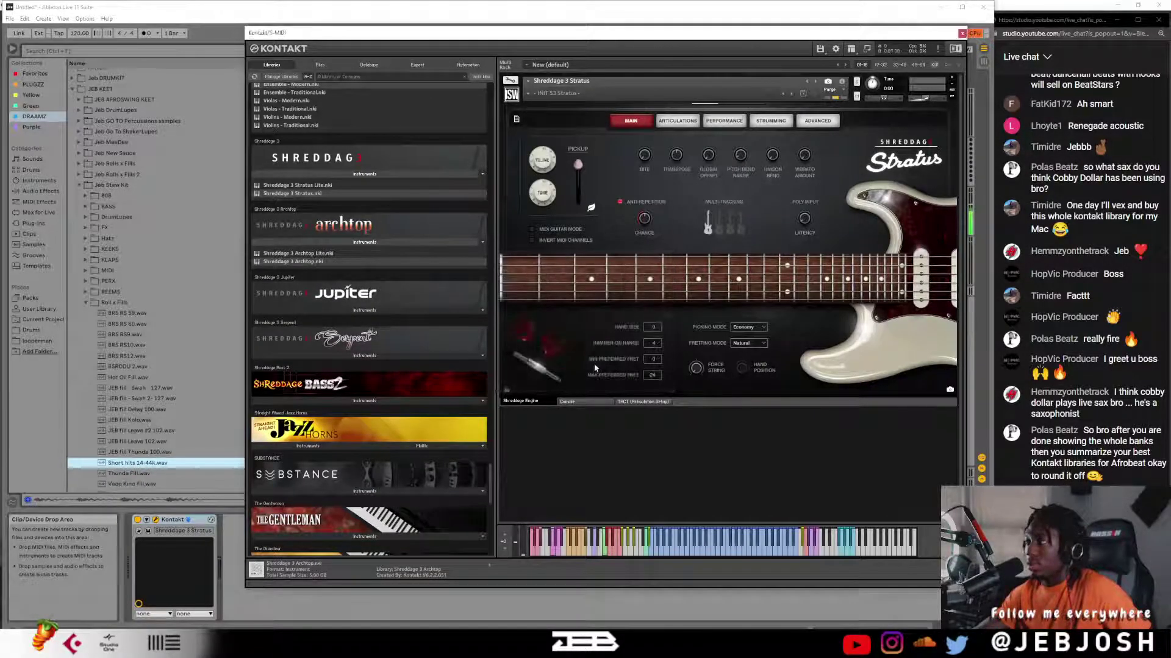
click(528, 96)
click(538, 122)
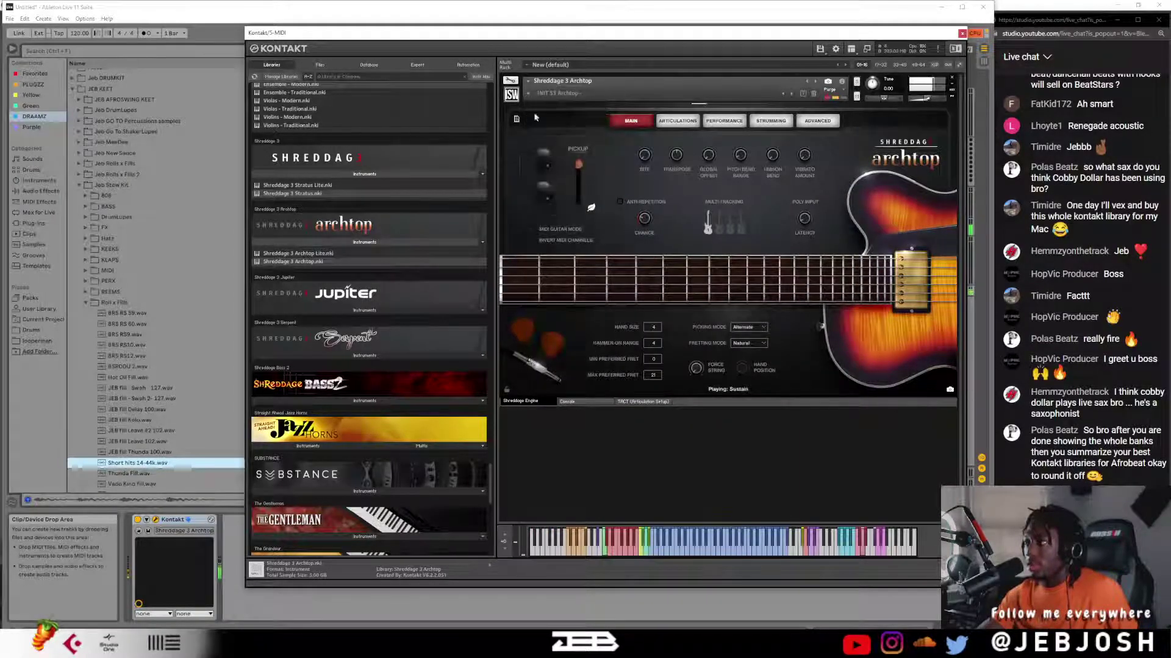
- Switch the Shreddage 3 Archtop guitar to the Archtop Clean Blues snapshot
click(528, 93)
click(543, 152)
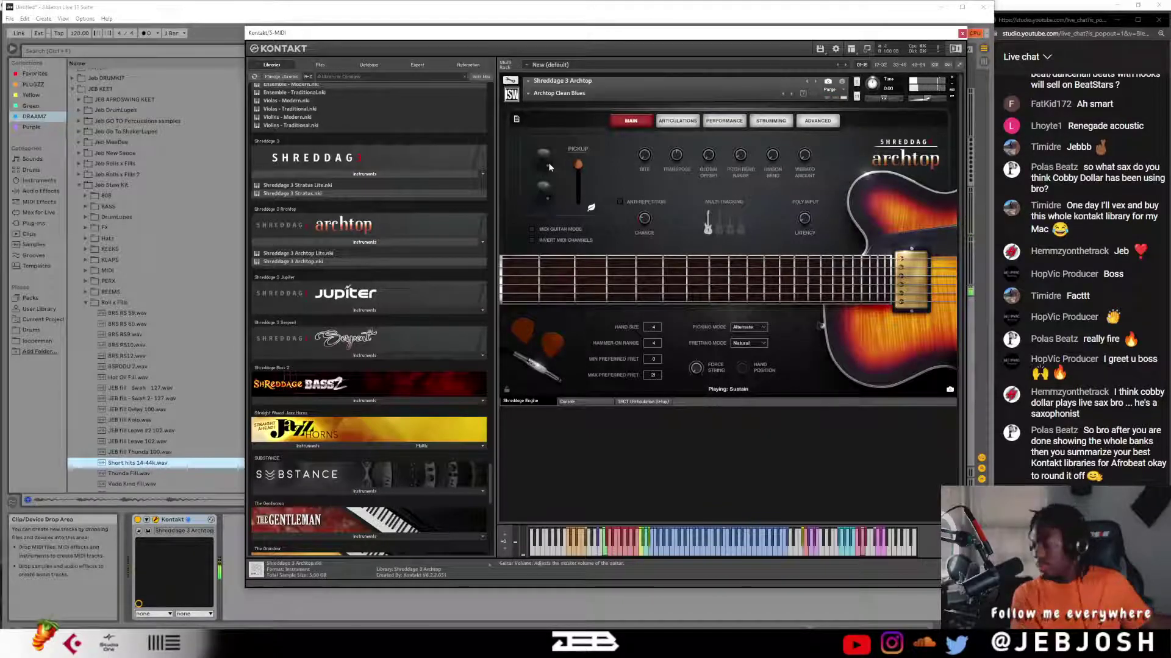
- Load Shreddage 3 Jupiter from its library in place of the Archtop guitar, and select the Jupiter Holdsworthian snapshot
click(331, 309)
double_click(308, 330)
click(589, 359)
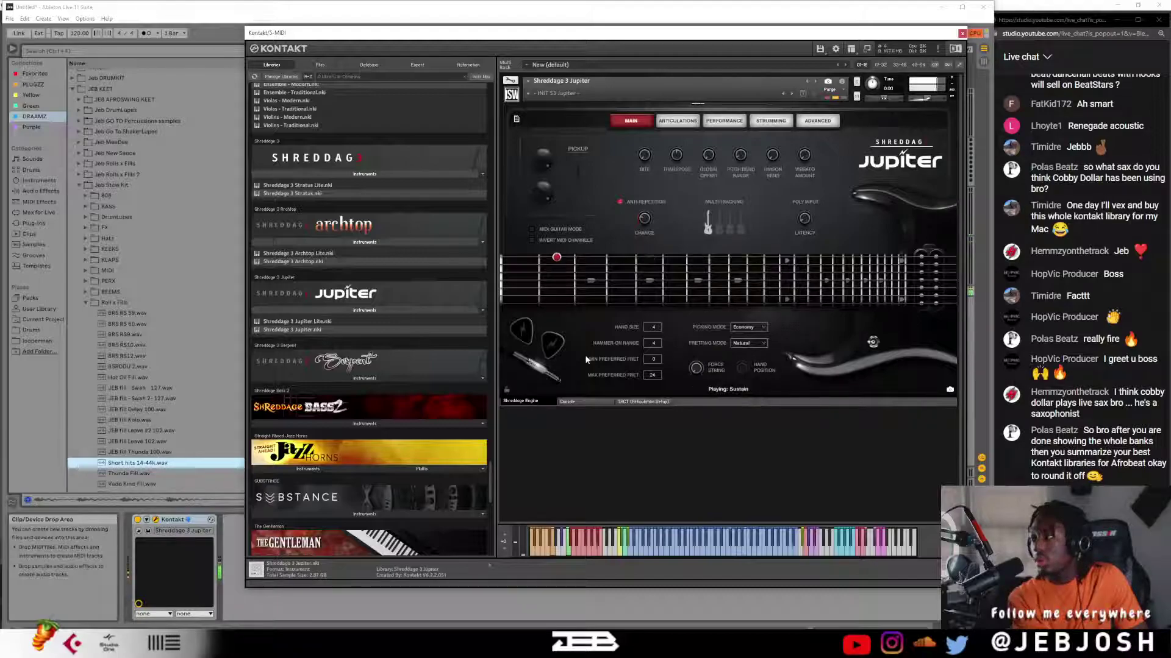
click(528, 93)
click(585, 284)
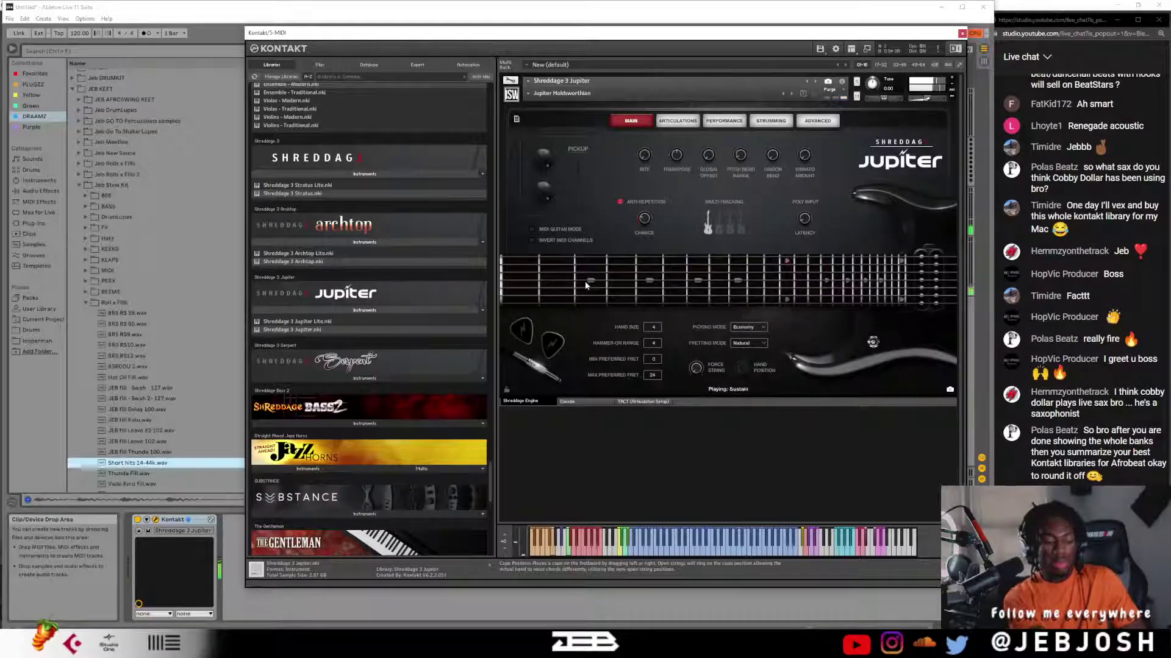
- Expand the Shreddage 3 Serpent and Shreddage Bass 2 libraries, and replace the Jupiter guitar with Shreddage Bass 2
scroll(383, 331, down, 2)
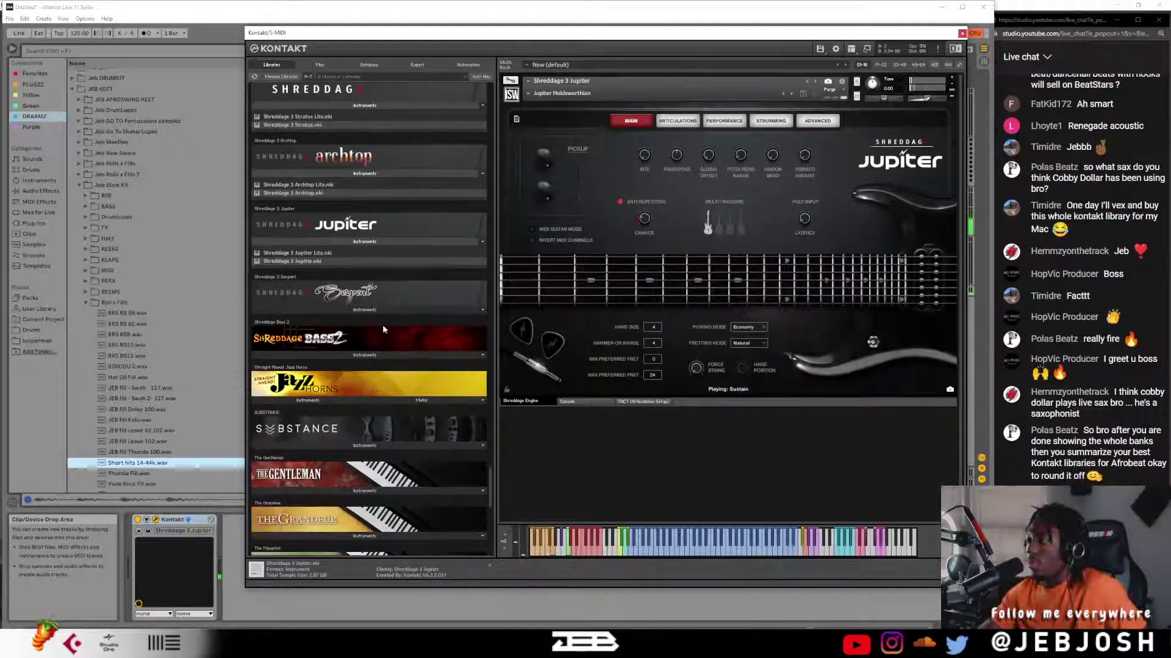
click(387, 312)
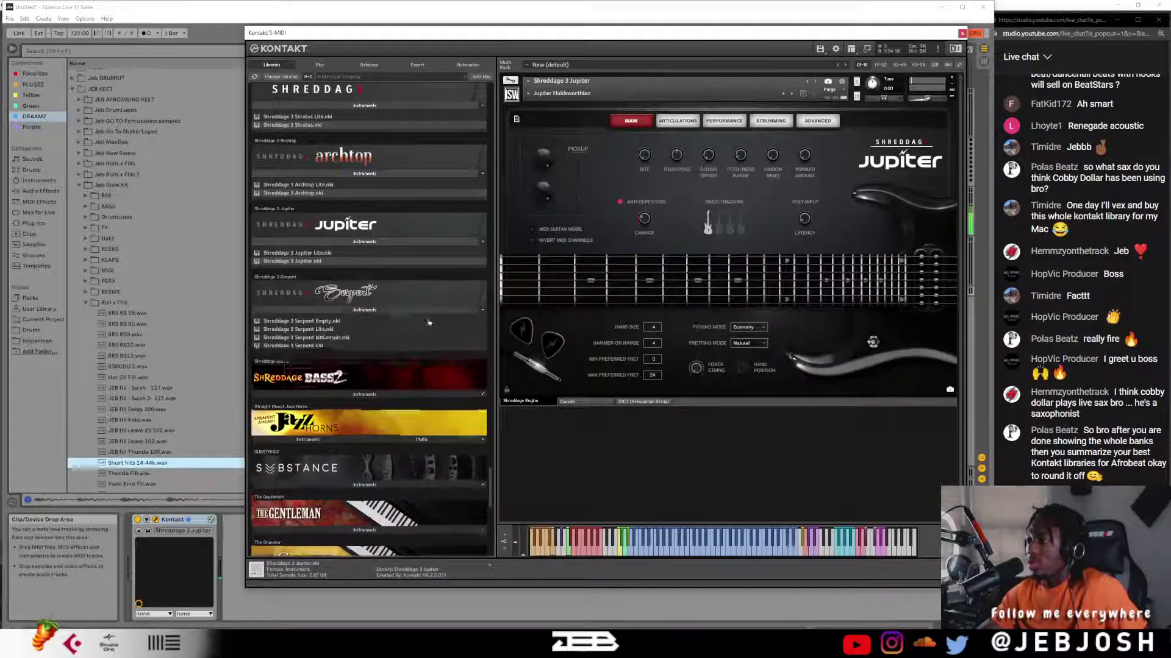
click(389, 385)
double_click(384, 406)
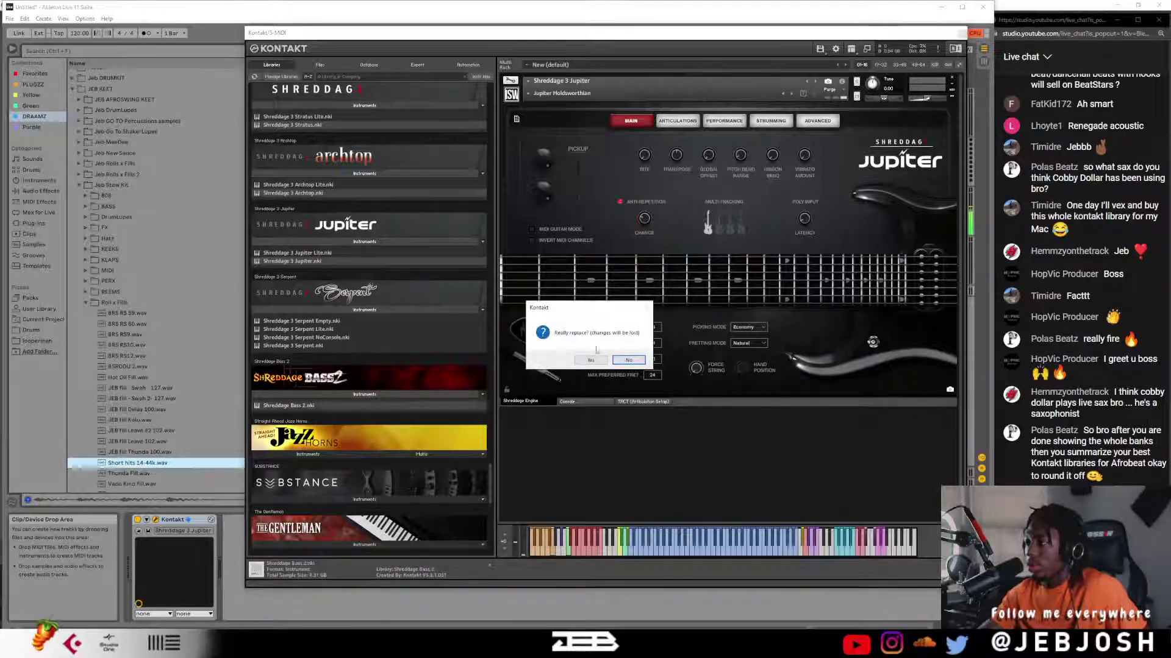
click(591, 360)
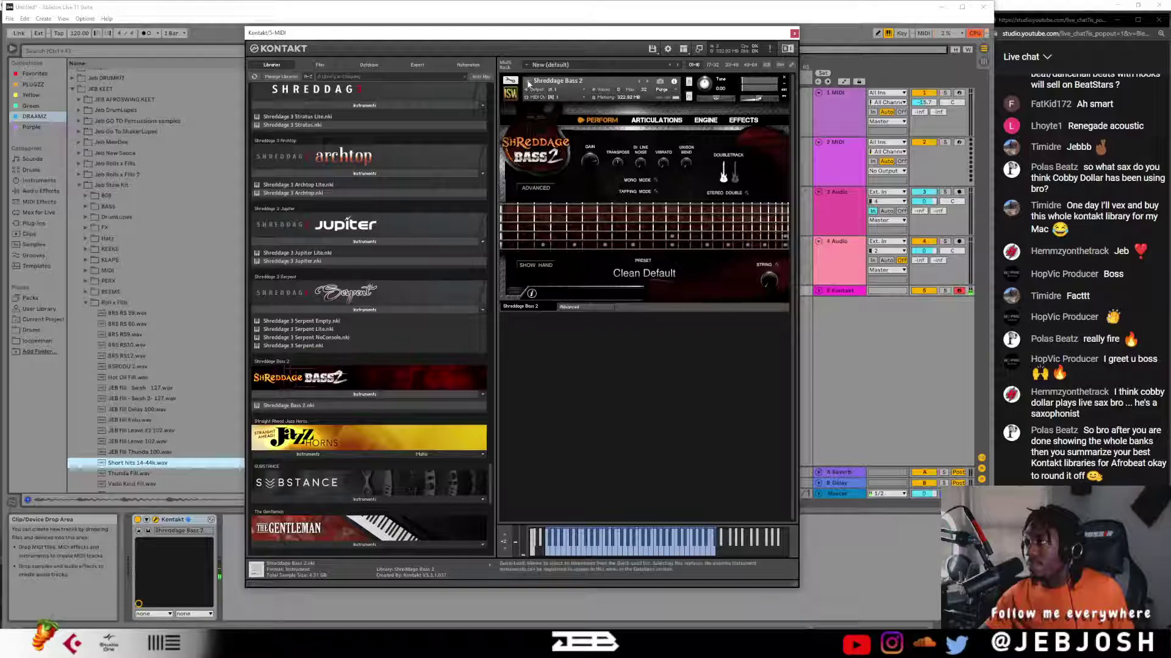
- Look through the bass's articulation settings, and return to its performance page to show the advanced controls
click(655, 121)
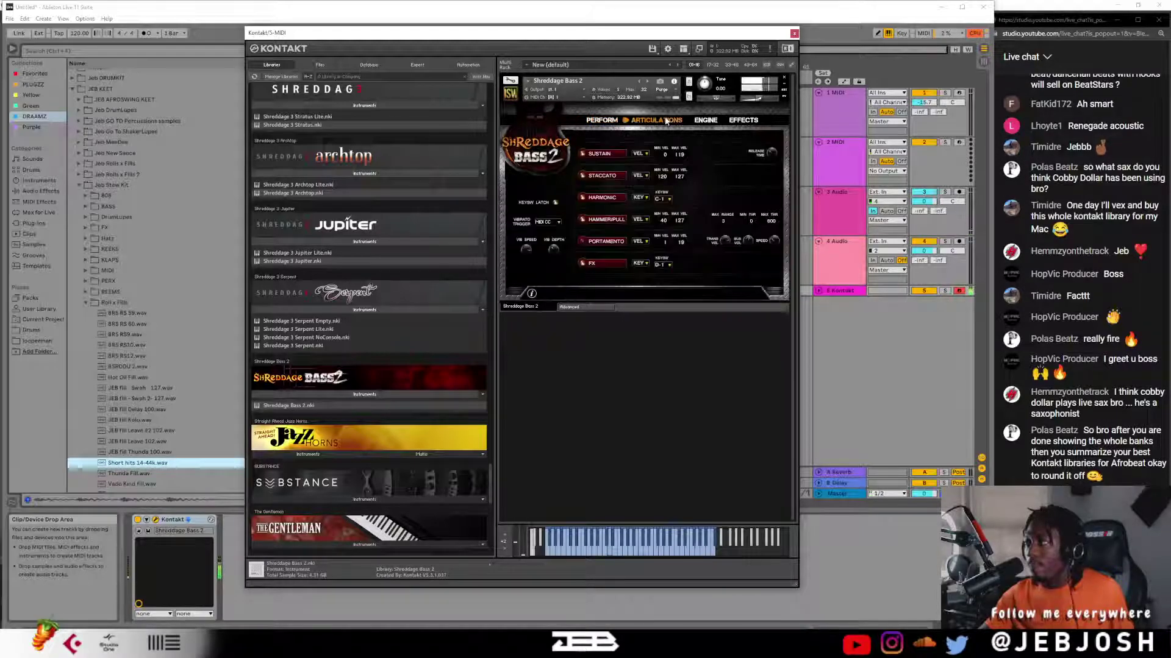
click(595, 120)
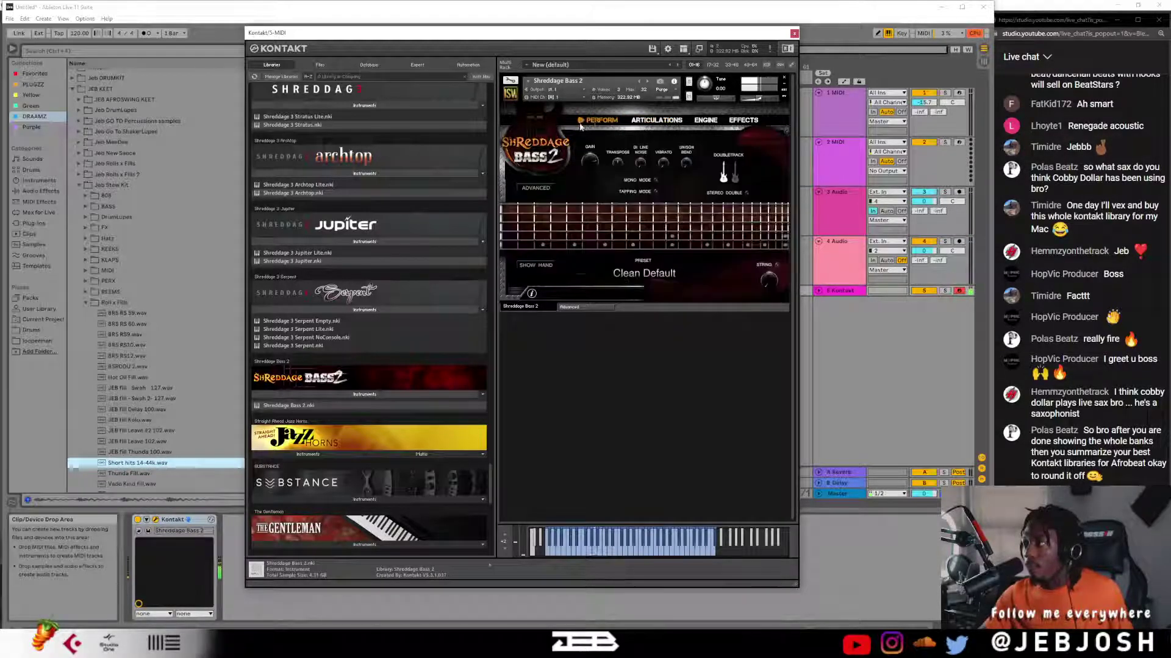
click(537, 189)
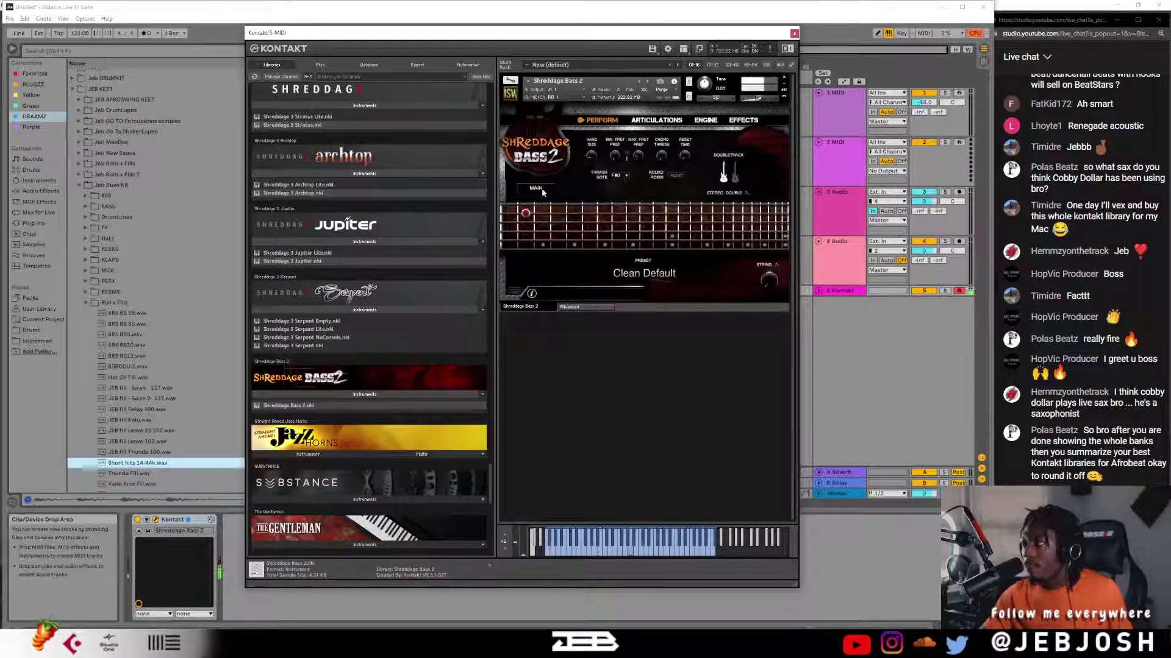
- Try the Punch Up preset on Shreddage Bass 2, and switch it to Scooped DI
click(644, 274)
click(638, 341)
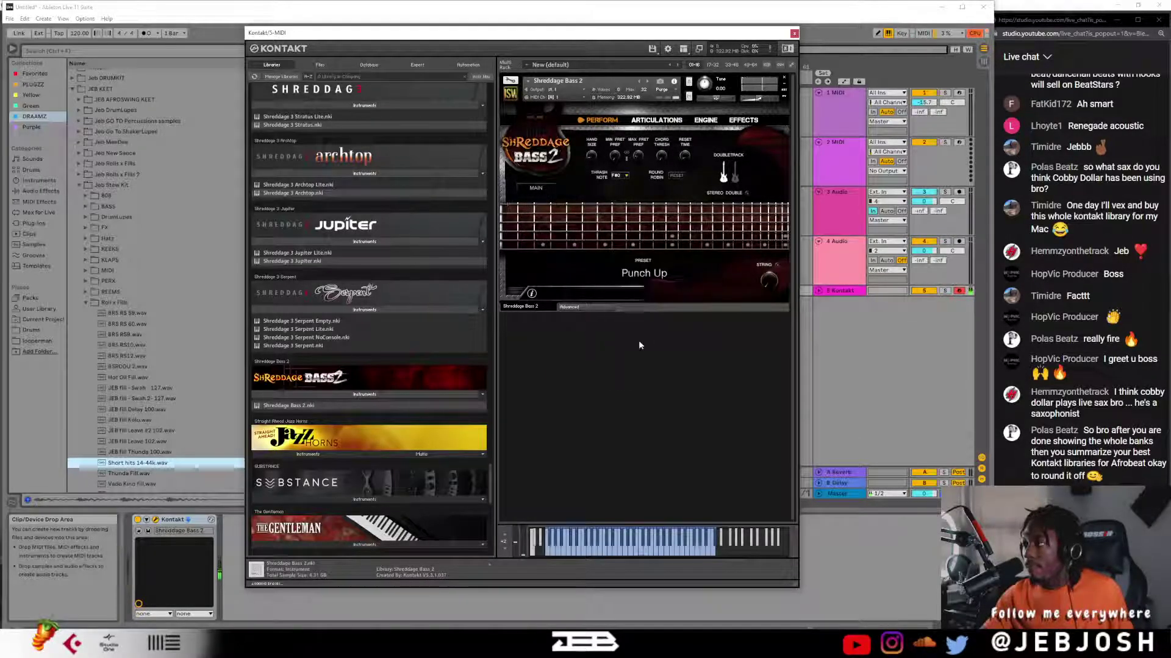
click(655, 280)
click(643, 354)
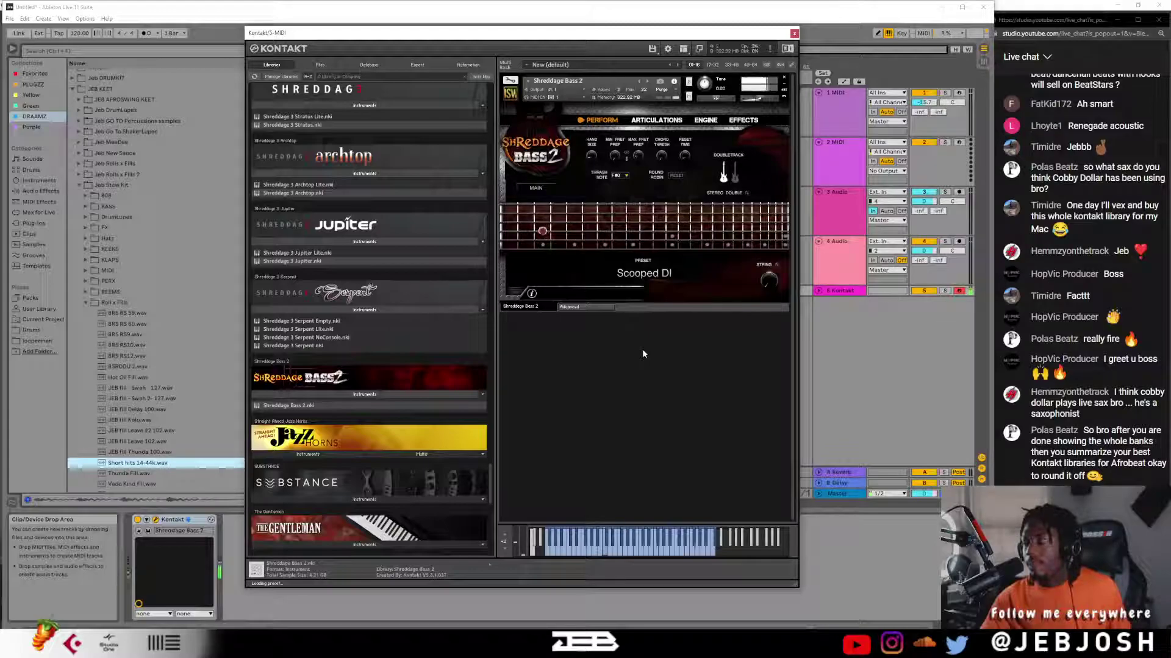
- Expand the Straight Ahead Jazz Horns instruments and load 03 - Trumpet 3 in place of the bass
scroll(372, 418, down, 3)
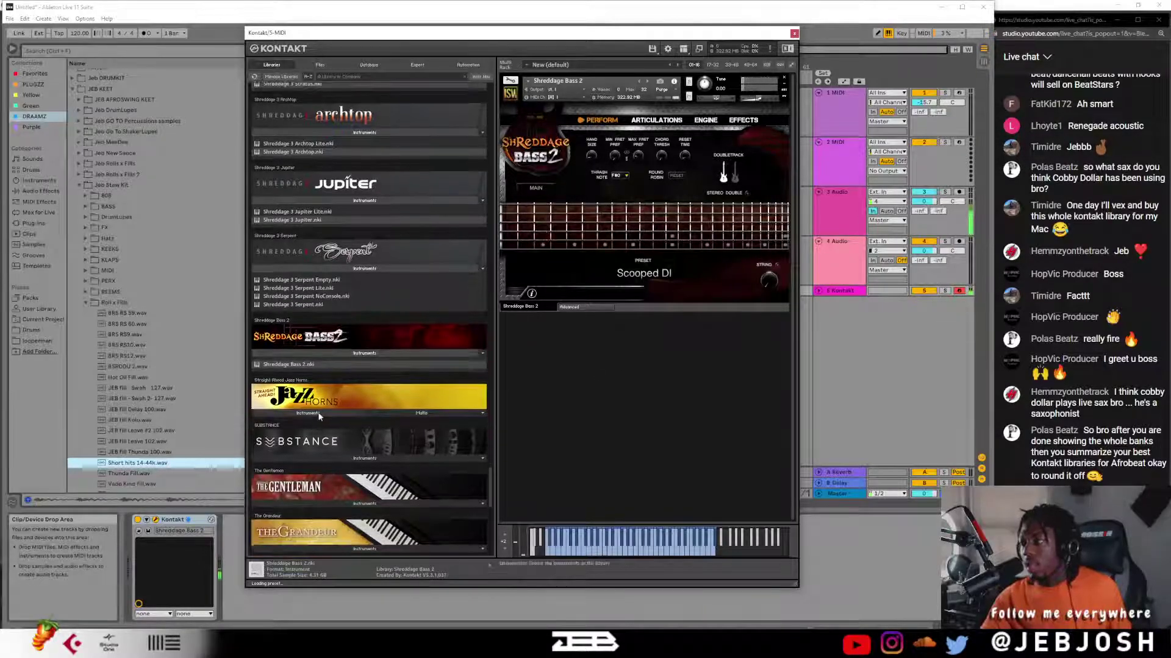
click(311, 413)
drag(319, 449, 665, 239)
click(588, 360)
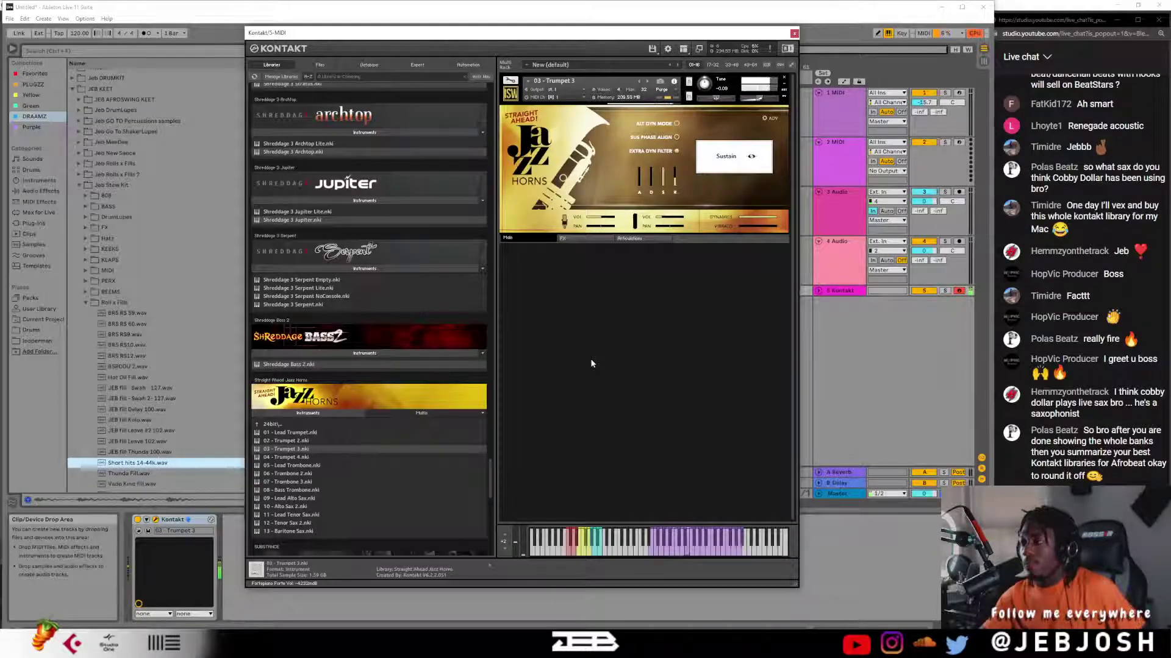
- Set the trumpet's Legato articulation to be triggered by velocity, with a minimum velocity of 42
click(629, 239)
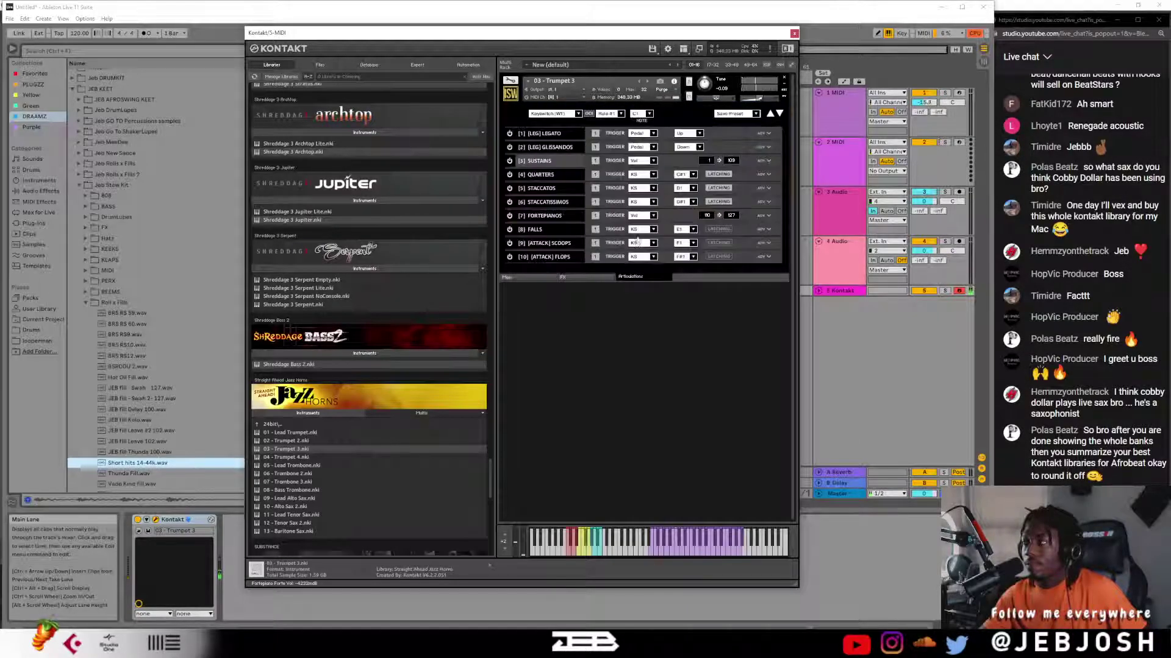
click(644, 134)
click(638, 153)
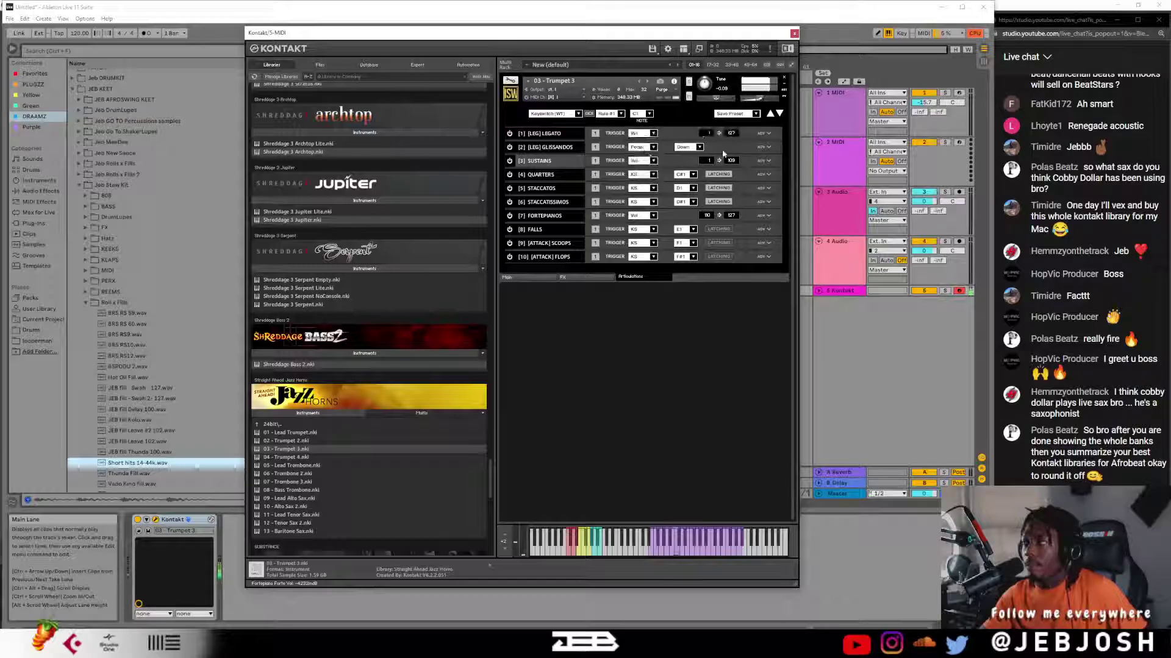
drag(714, 125, 712, 123)
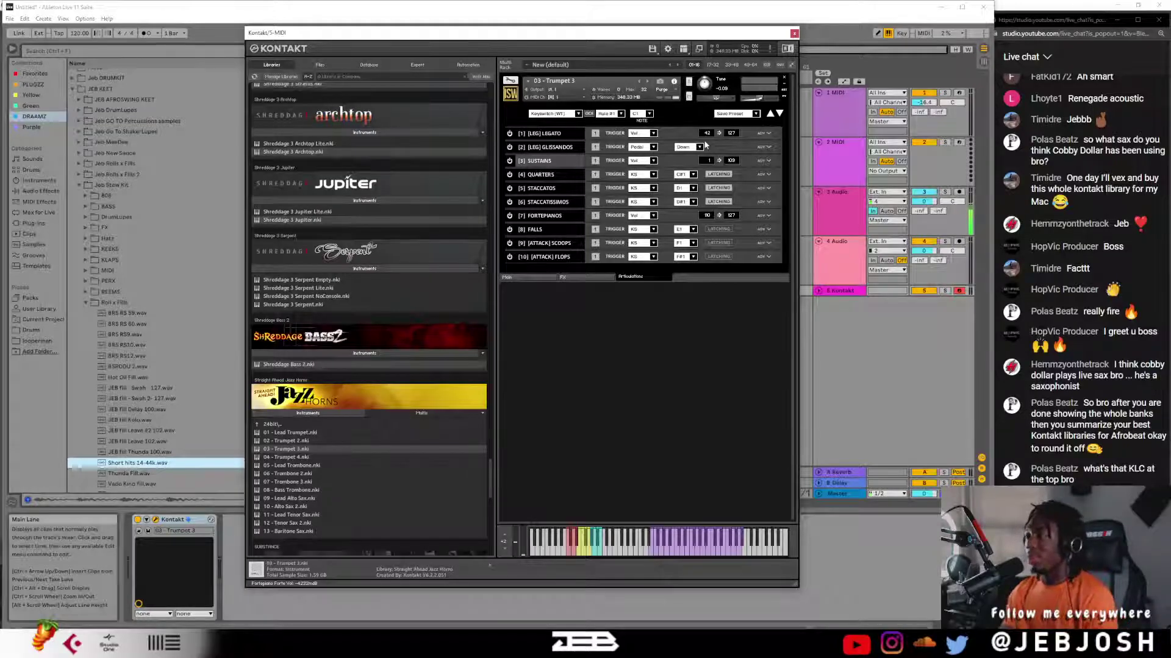
- Expand the SUBSTANCE library, and load SUBSTANCE with the 017. Ring the Bells preset in place of the trumpet
scroll(462, 403, down, 2)
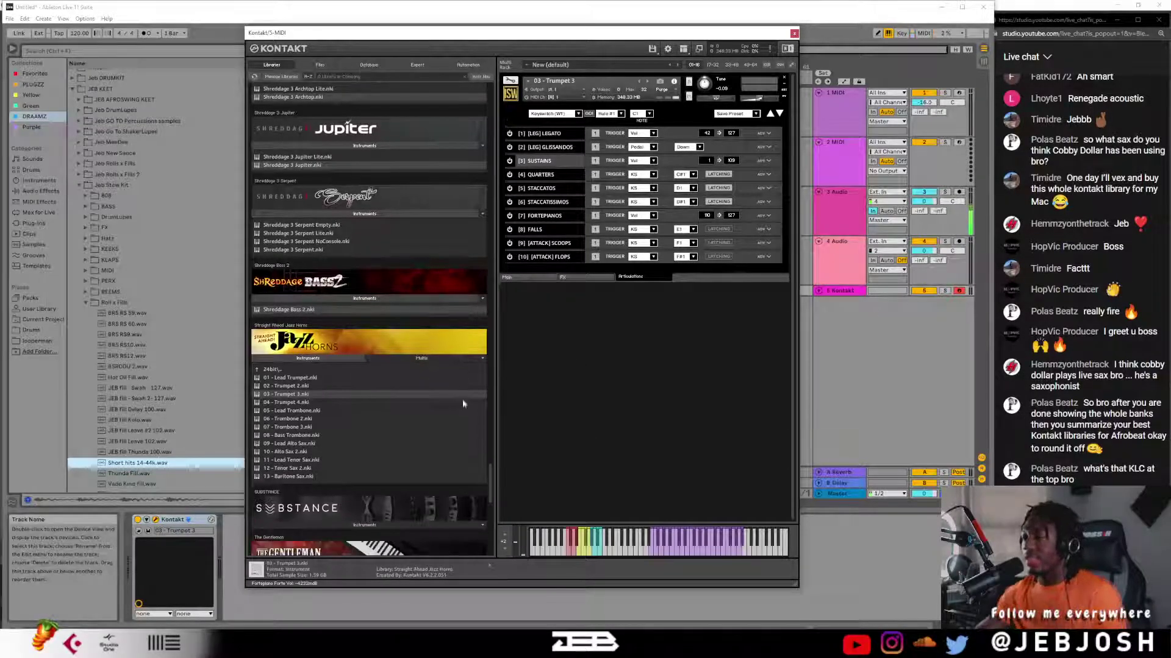
scroll(462, 402, down, 5)
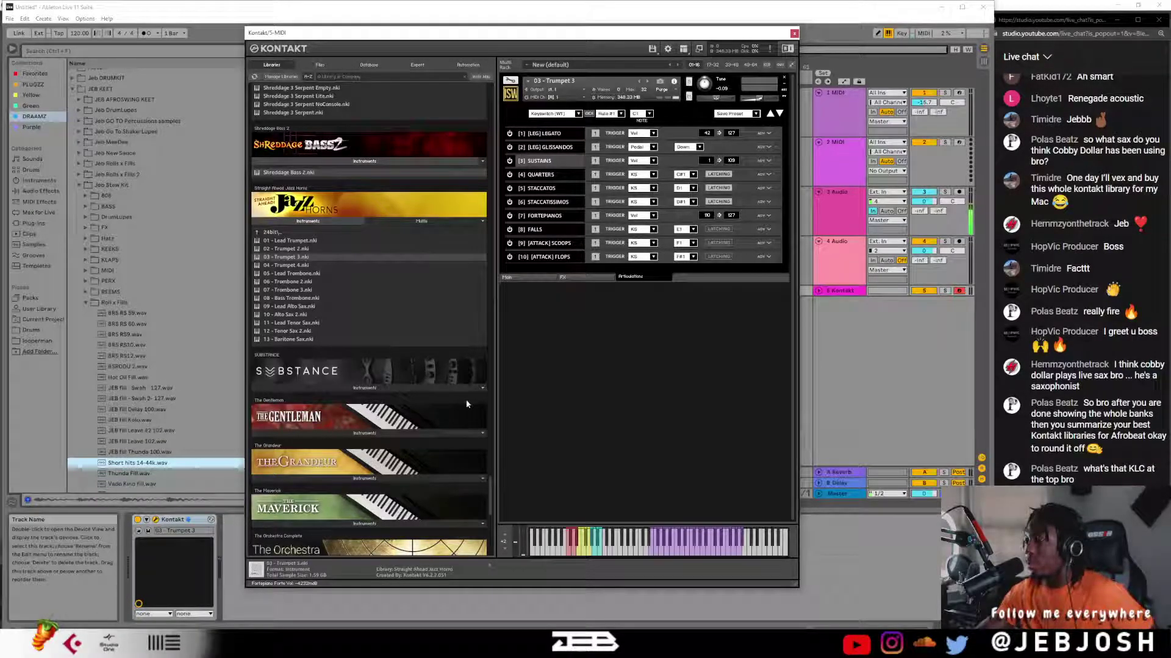
click(361, 388)
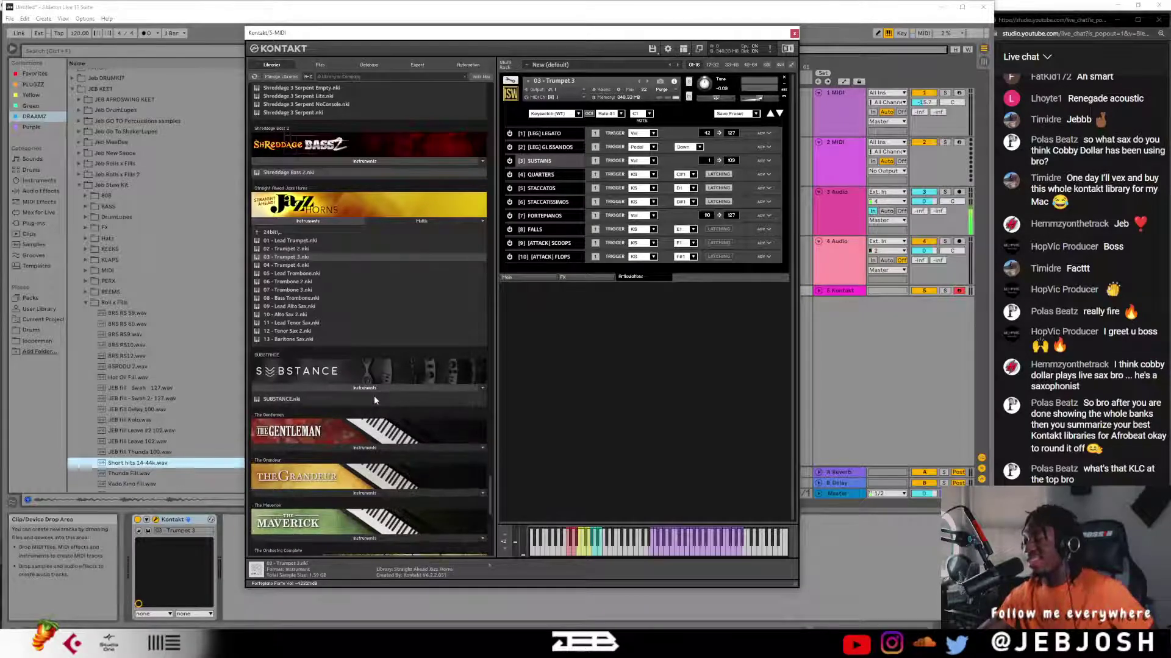
double_click(374, 398)
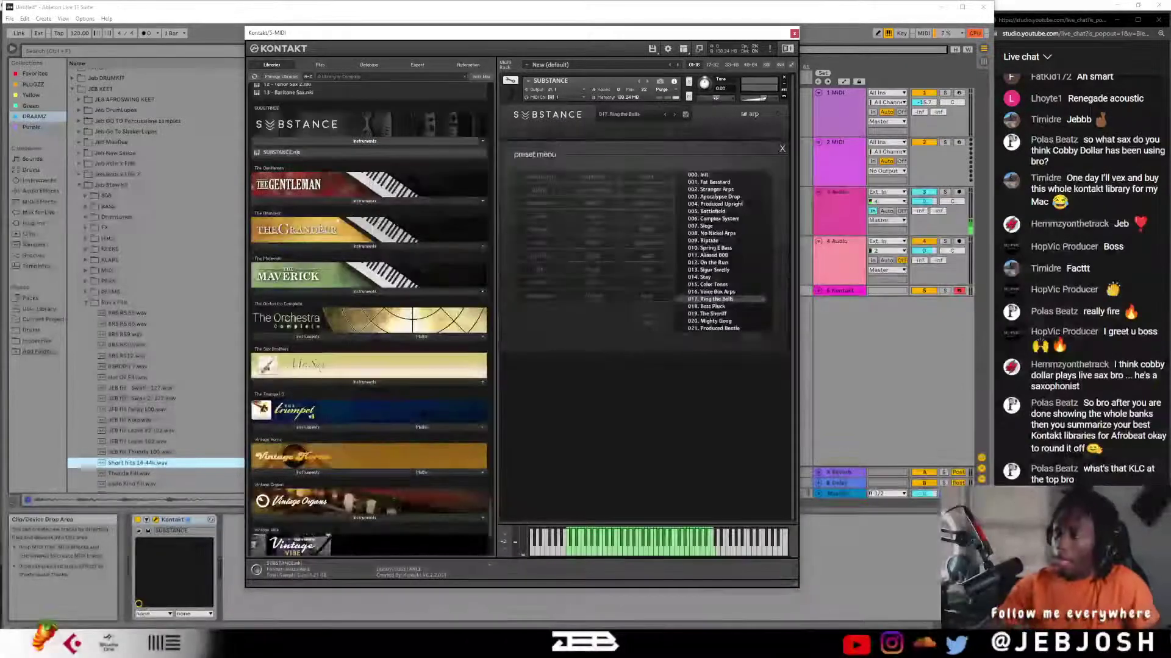
- Expand The Gentleman and Vintage Horns libraries, and replace SUBSTANCE with the Vintage Horns Flugelhorn
scroll(323, 247, up, 2)
click(330, 244)
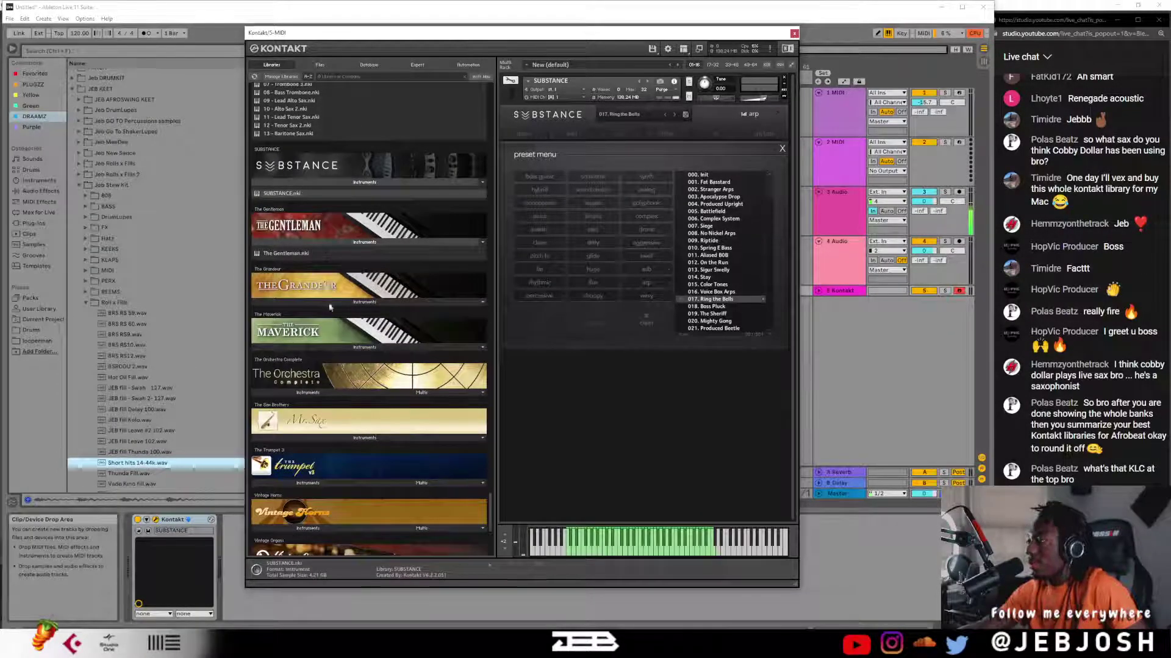
scroll(329, 307, down, 10)
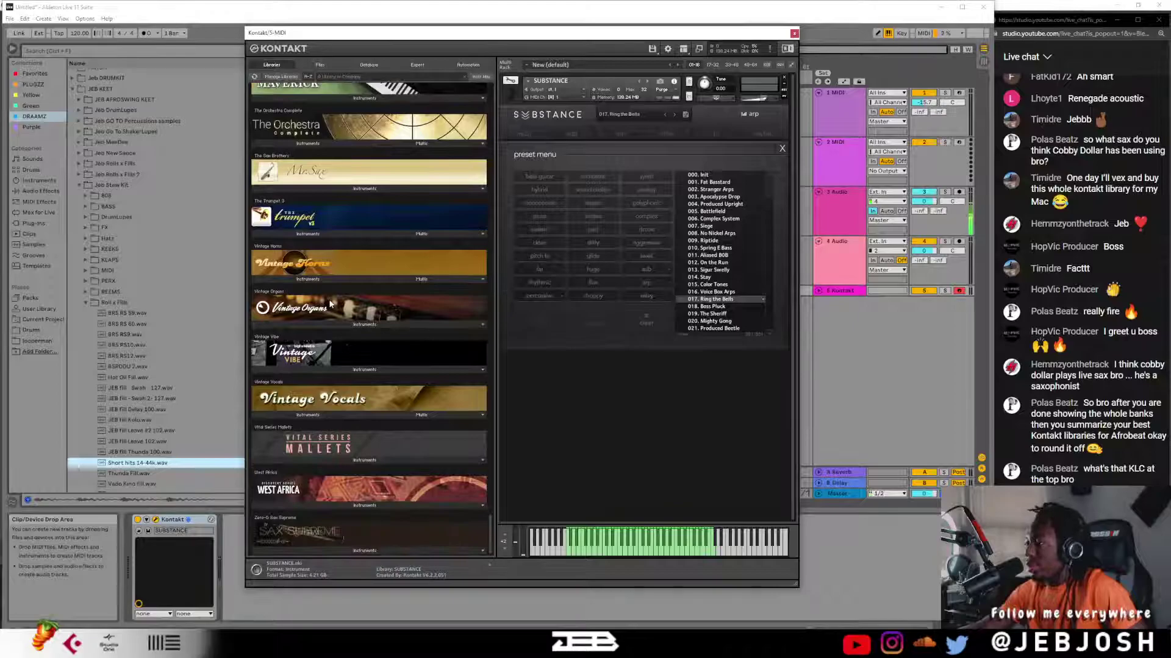
click(341, 279)
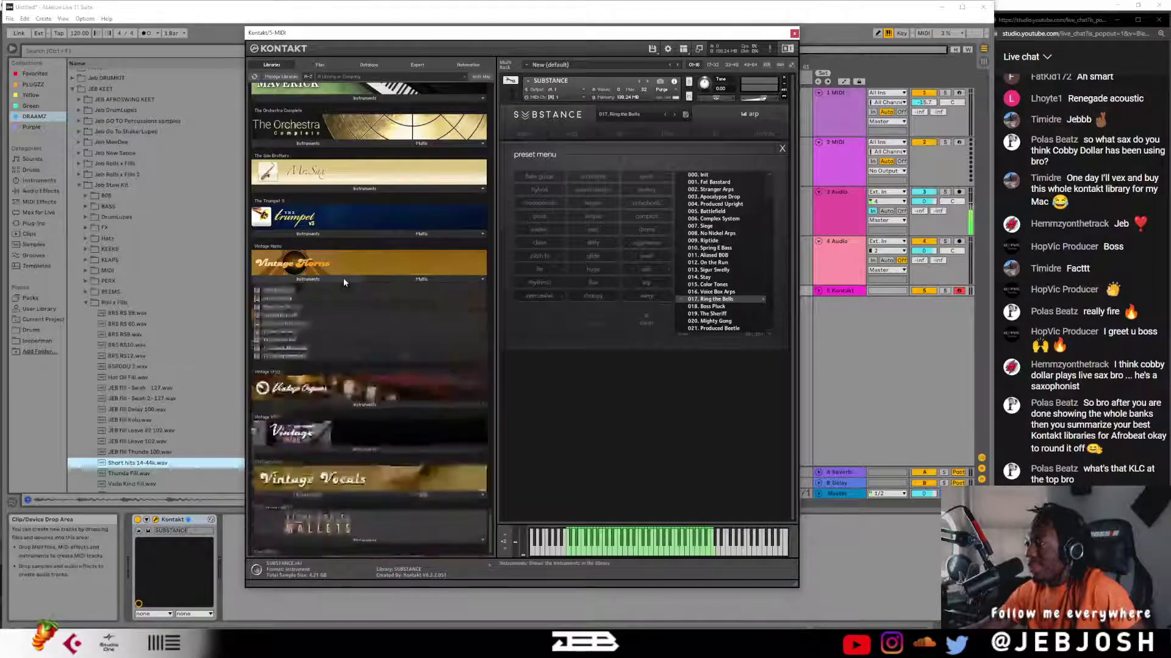
double_click(280, 315)
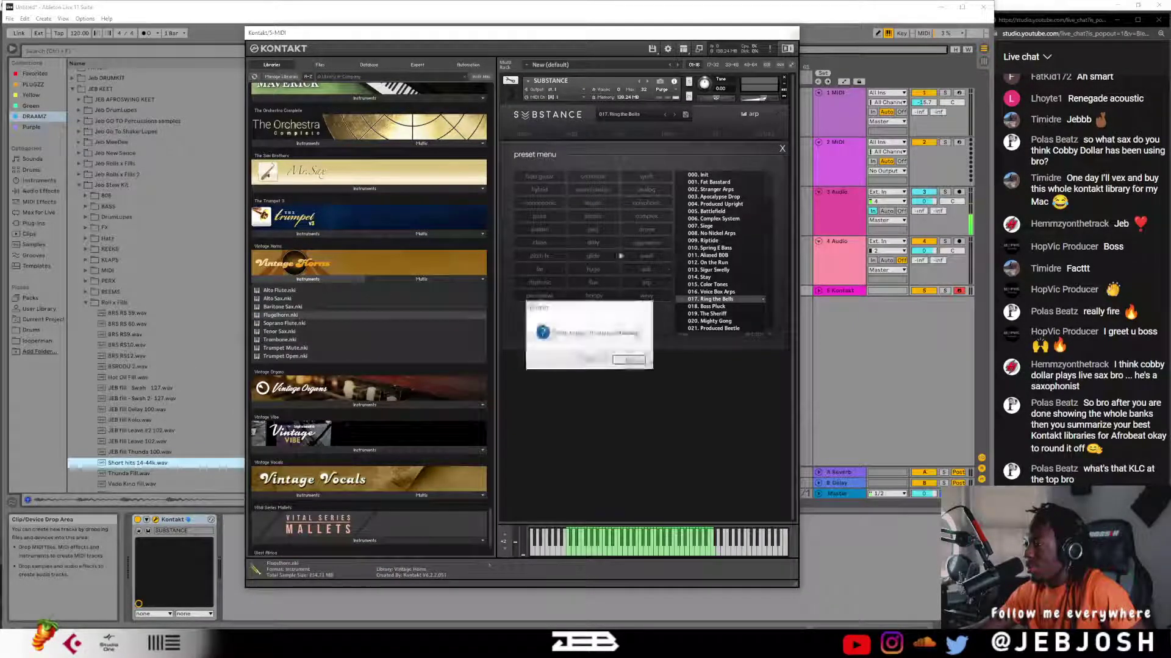
click(601, 360)
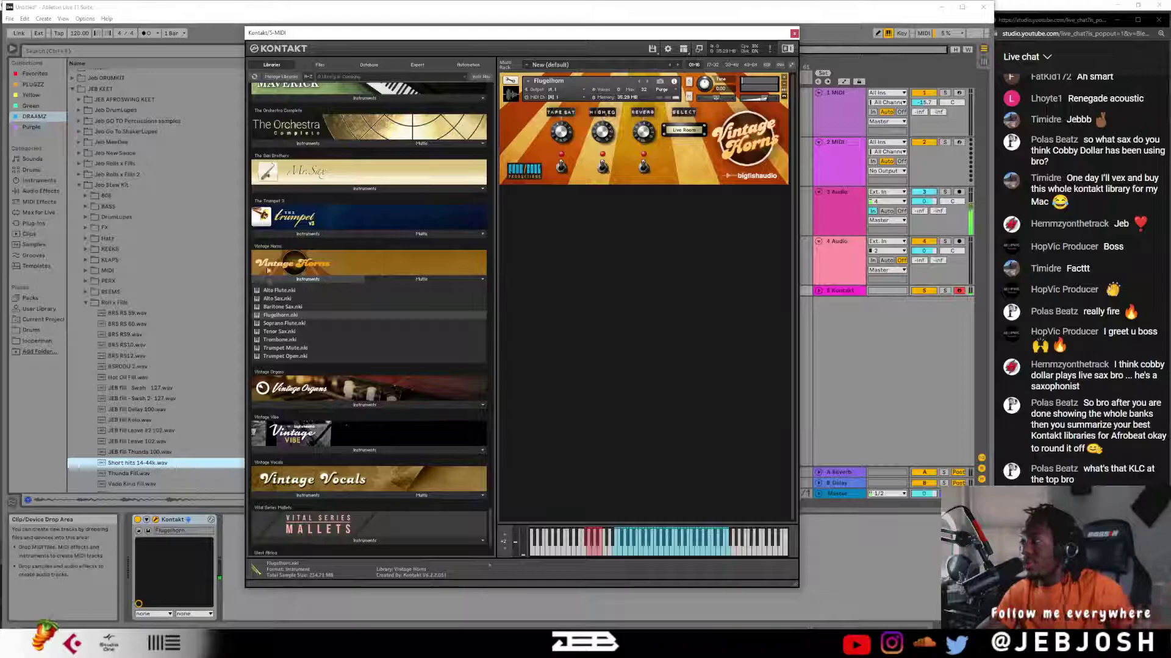
- Replace the Flugelhorn with Mr.Sax A and then Mr.Sax T from The Sax Brothers, and show its MIDI CC remapping
click(364, 189)
drag(302, 201, 589, 143)
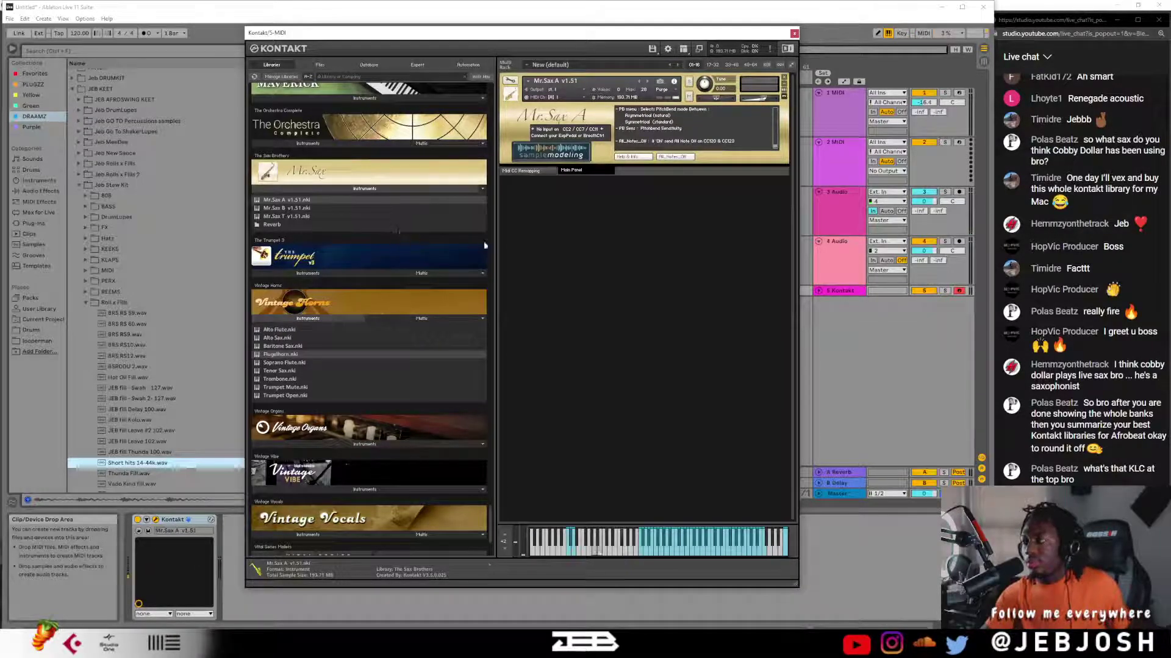
drag(652, 140, 652, 138)
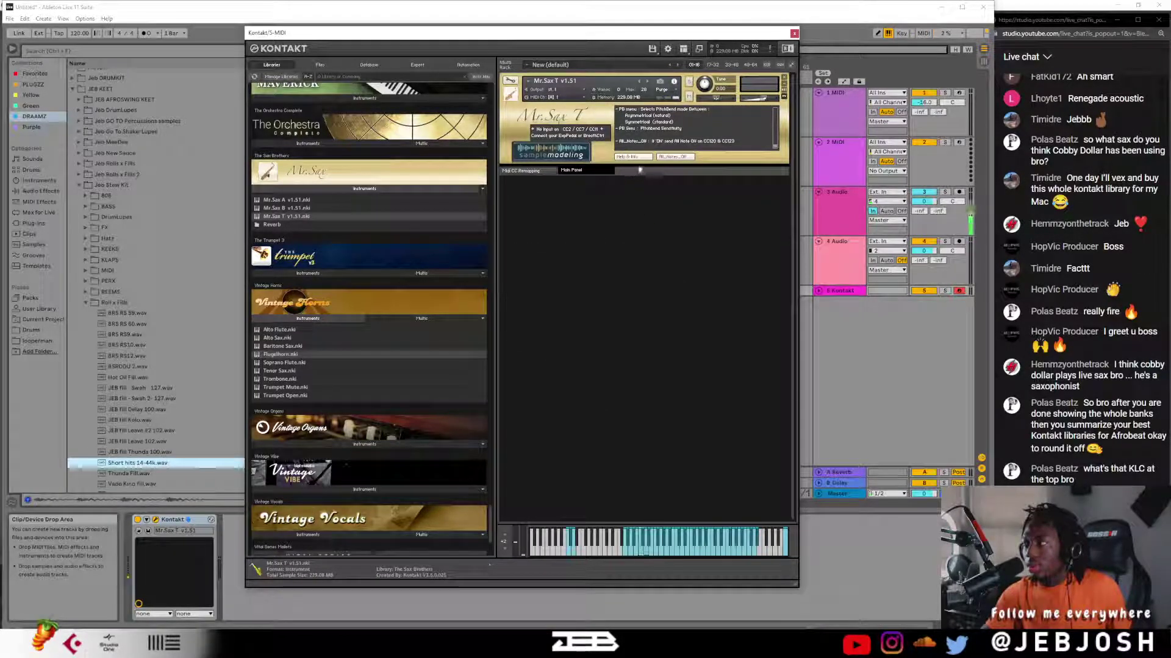
click(539, 170)
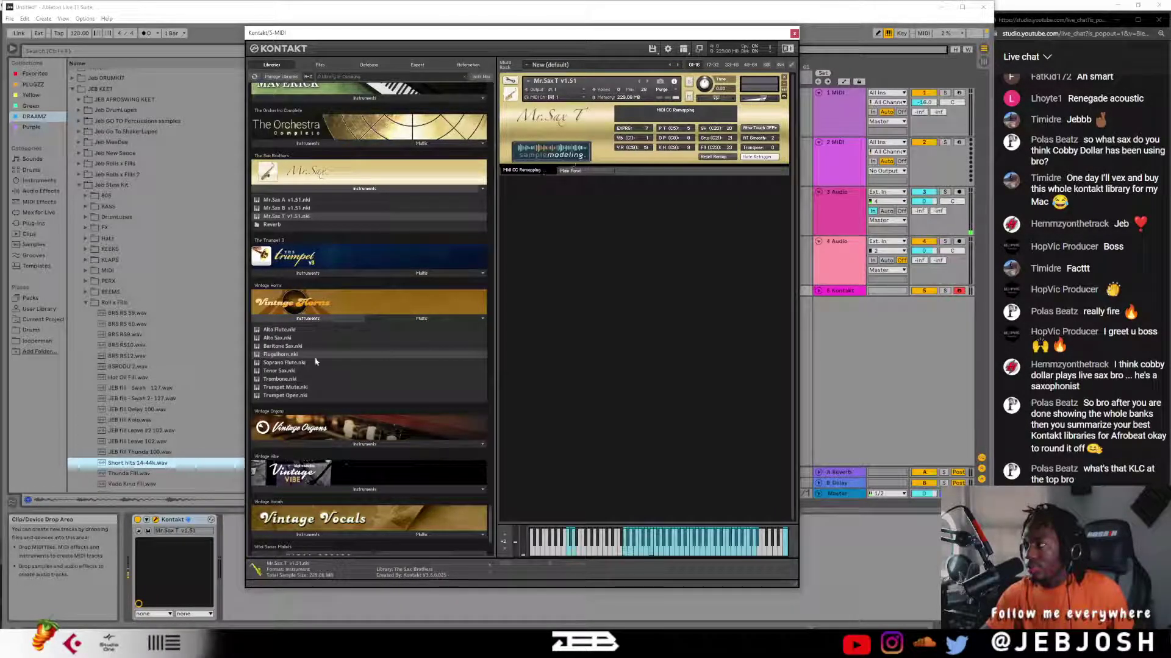
- Load Basic Jazz 1 from Vintage Organs, and replace it with Bassoon 8 from the Gospel & Church folder
scroll(348, 366, down, 2)
click(321, 392)
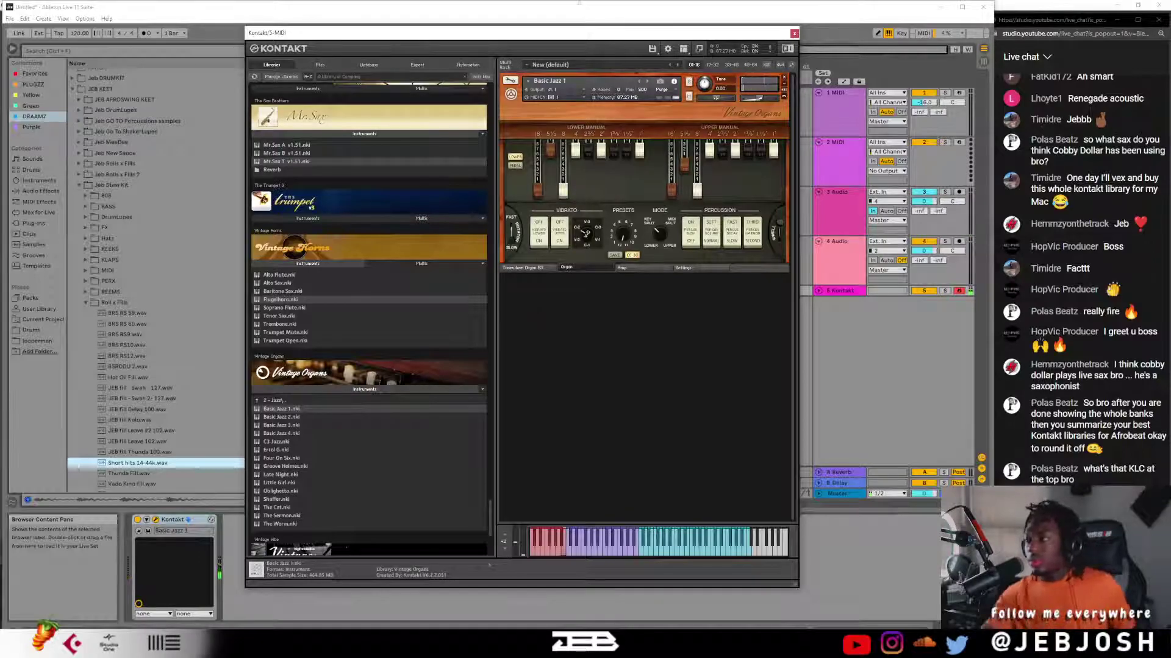
click(284, 401)
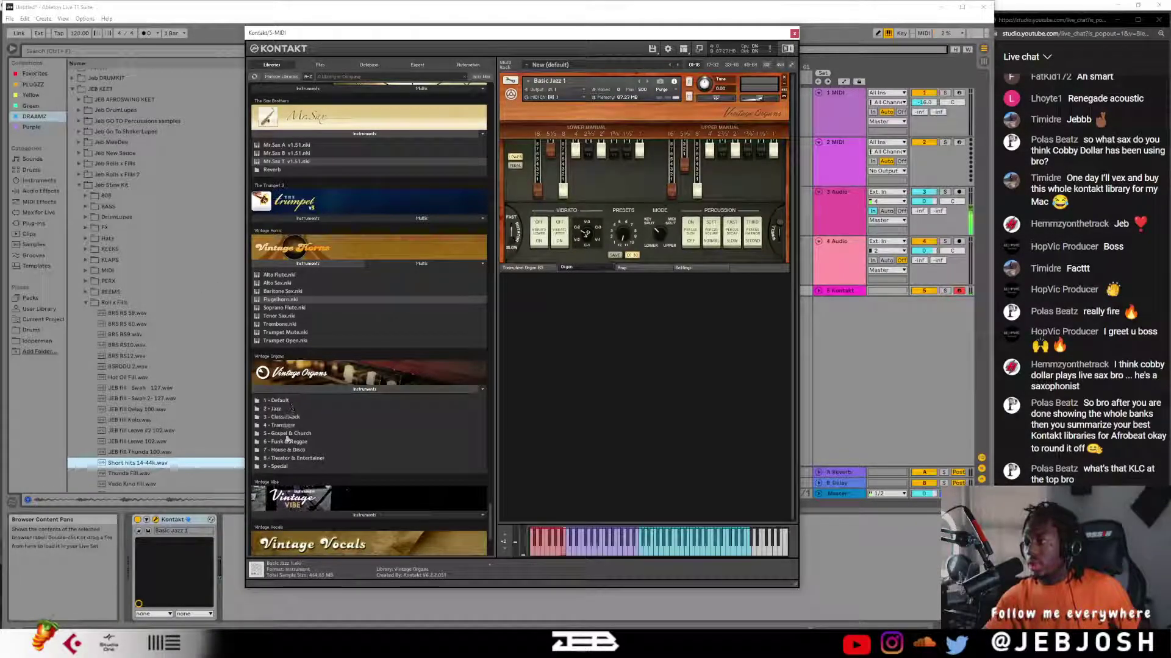
click(286, 434)
drag(287, 434, 589, 227)
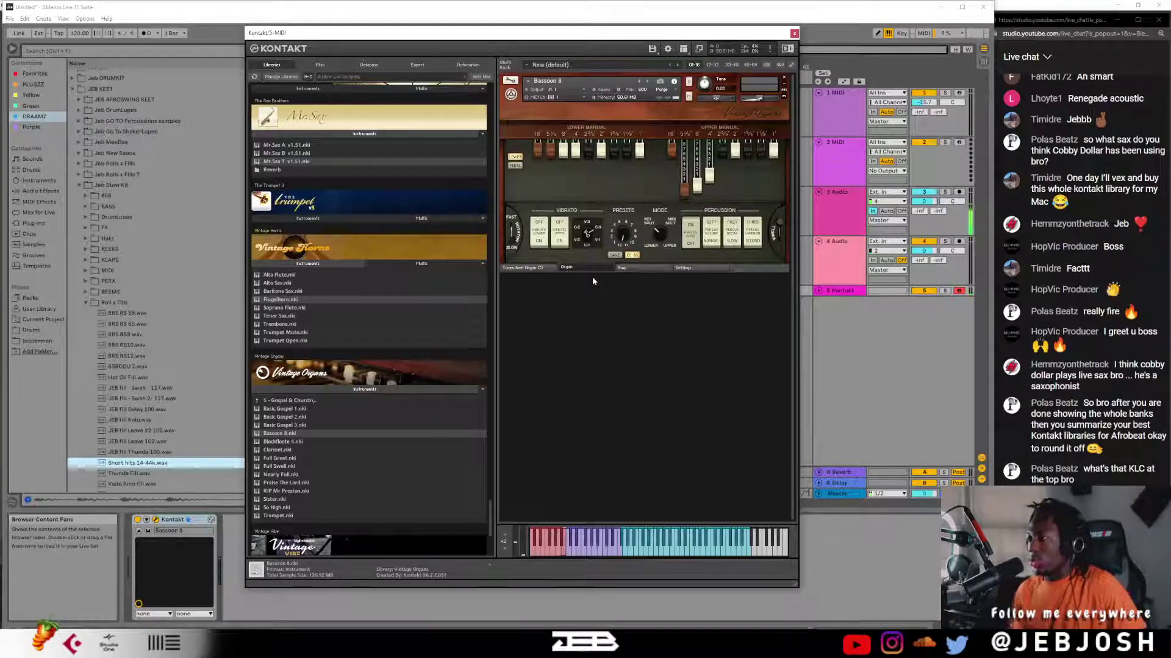
- Open the Vintage Vibe guitars and load Fender Tele Chorus in place of the organ
scroll(303, 454, down, 5)
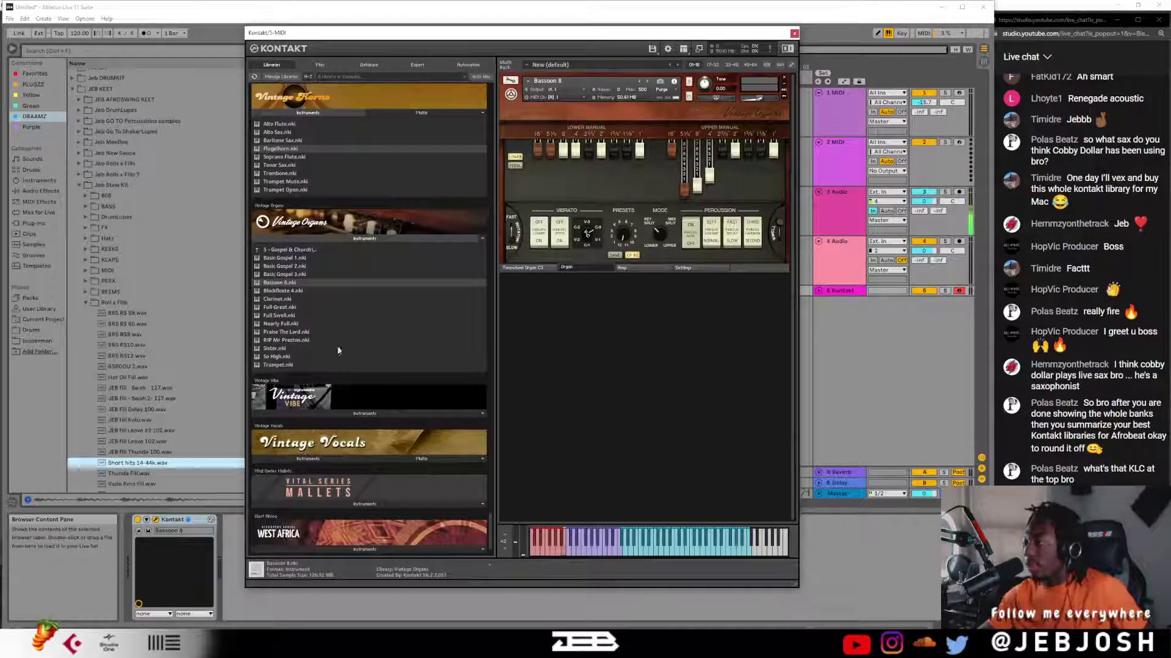
click(296, 405)
scroll(287, 402, down, 5)
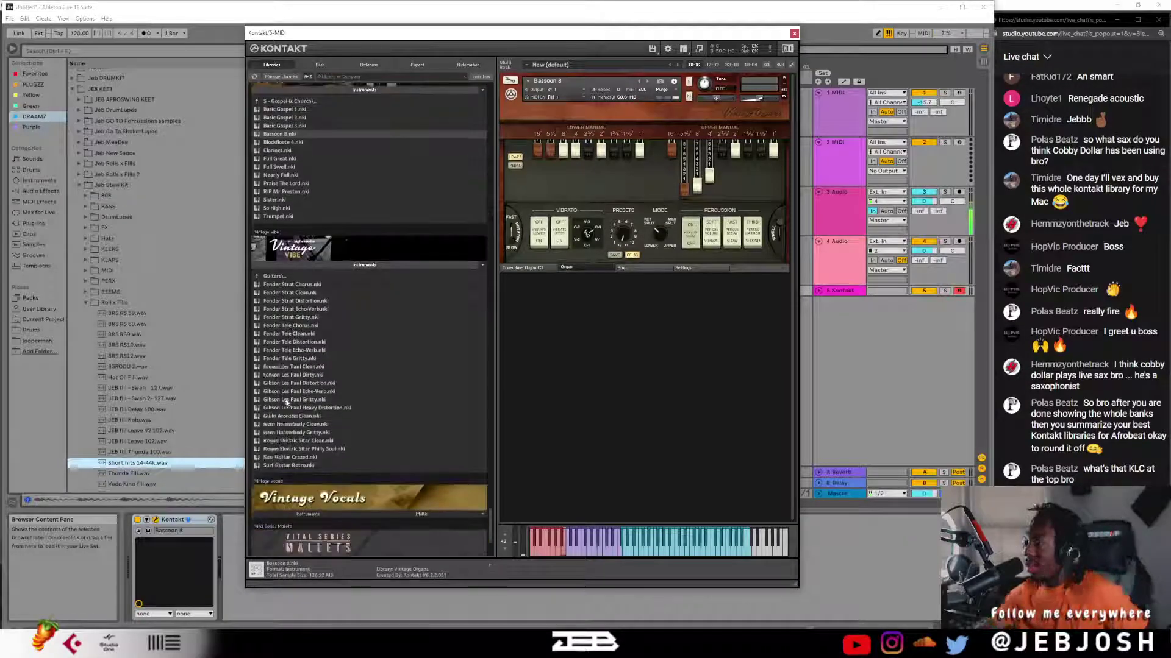
double_click(291, 326)
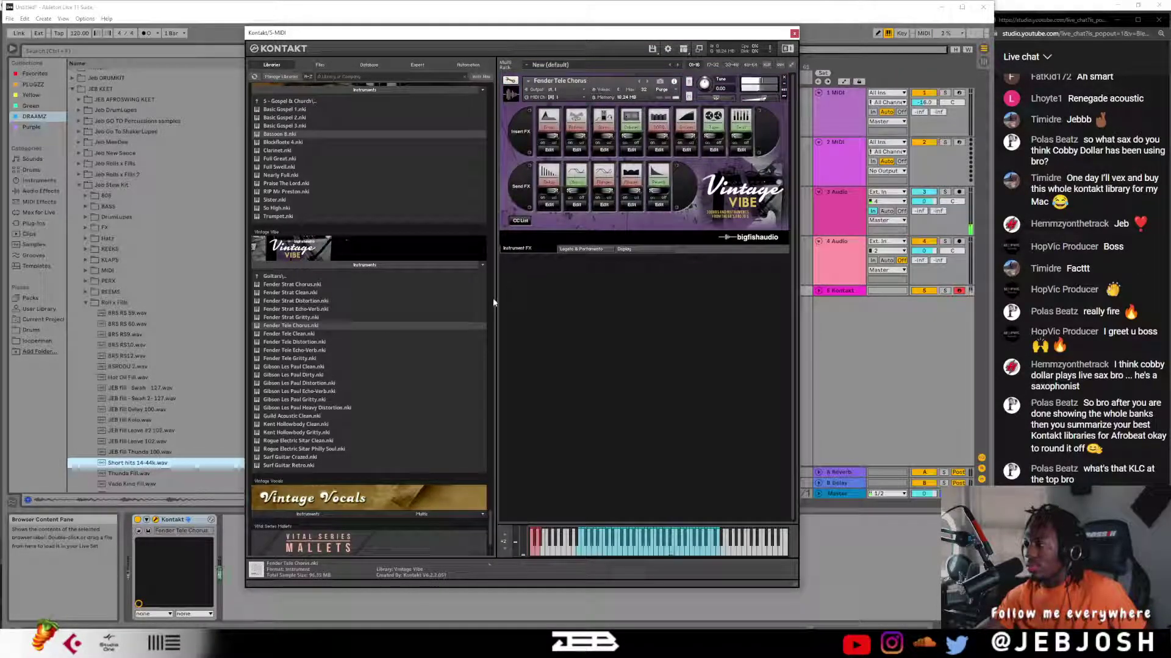
- Replace Fender Tele Chorus with Fender Strat Distortion from the Vintage Vibe guitars
click(305, 301)
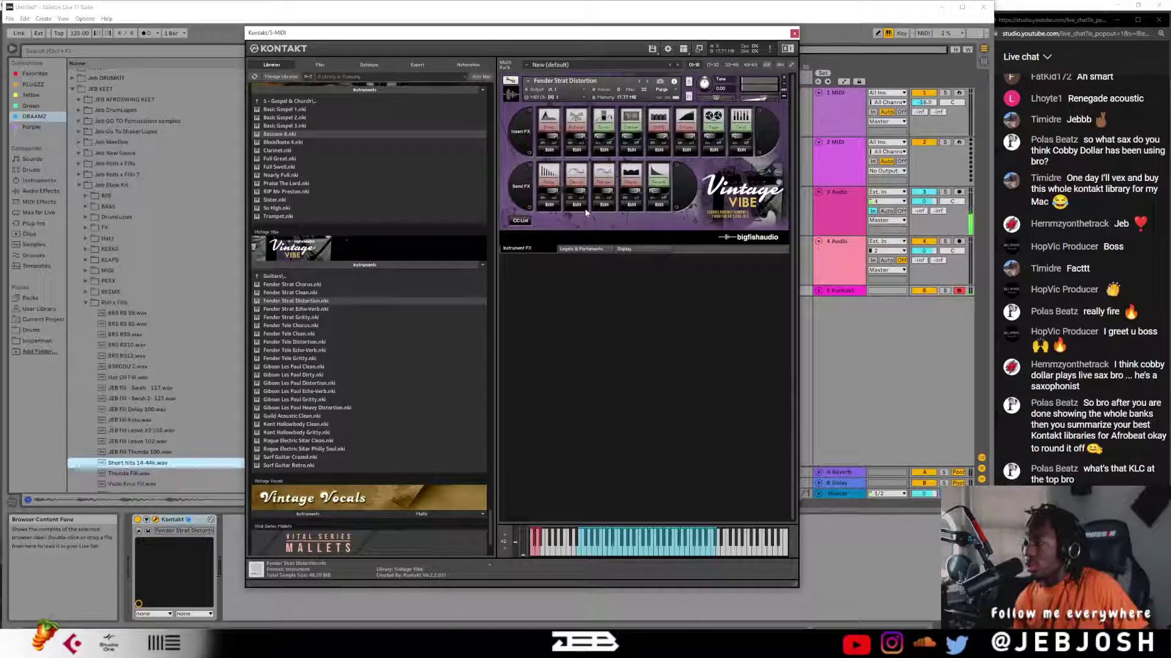
- Switch to the Chrome window showing the error page and go to youtube.com/jebjosh
mouse_move(304, 644)
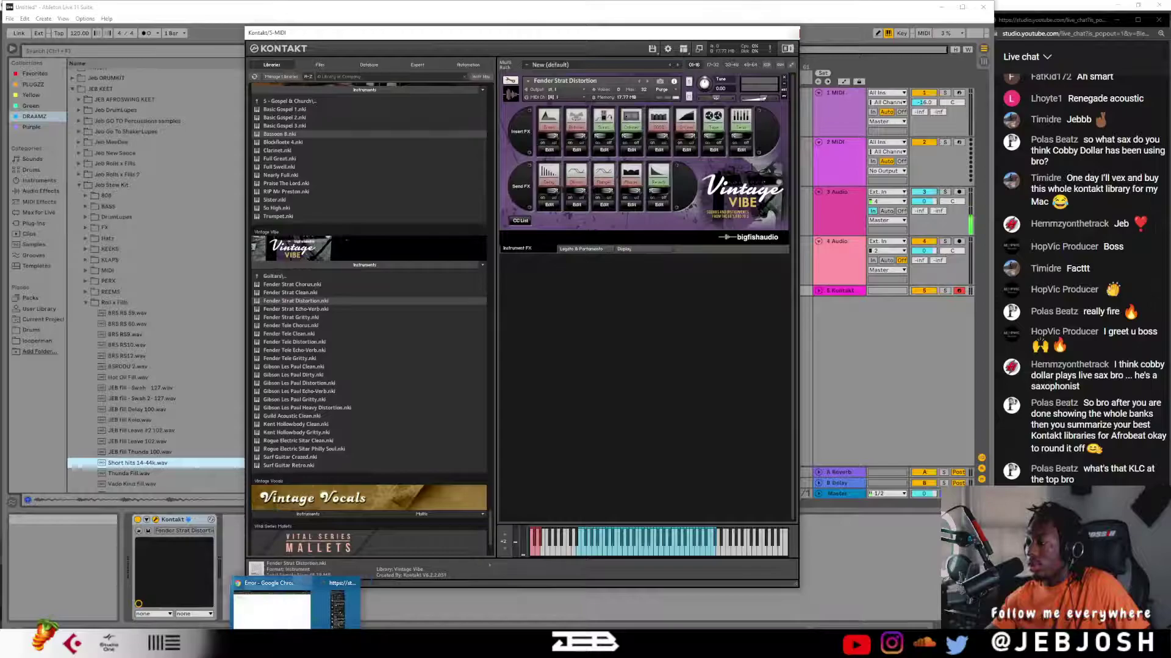
click(280, 603)
click(634, 26)
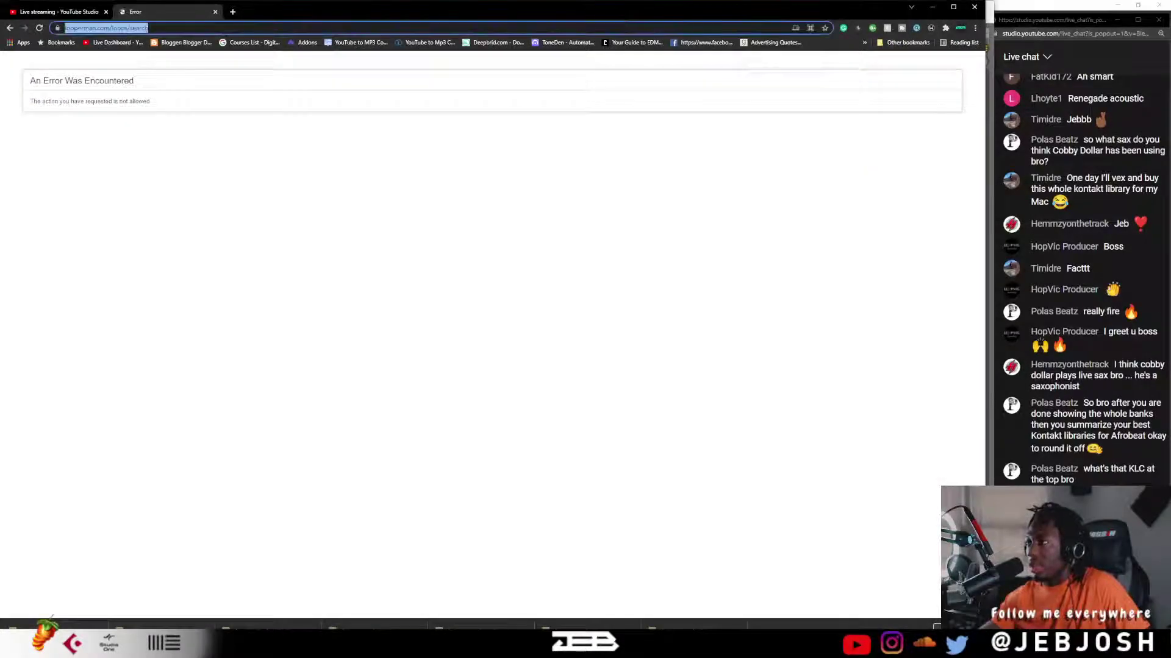
text(youtube.com/jebjosh)
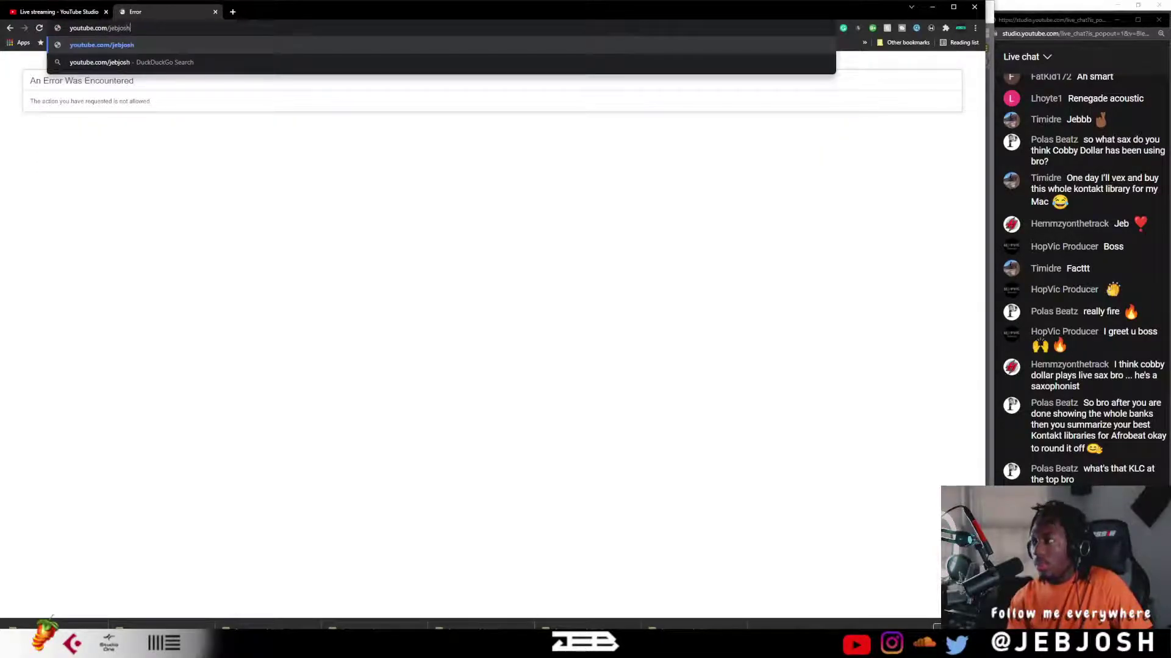
key(Return)
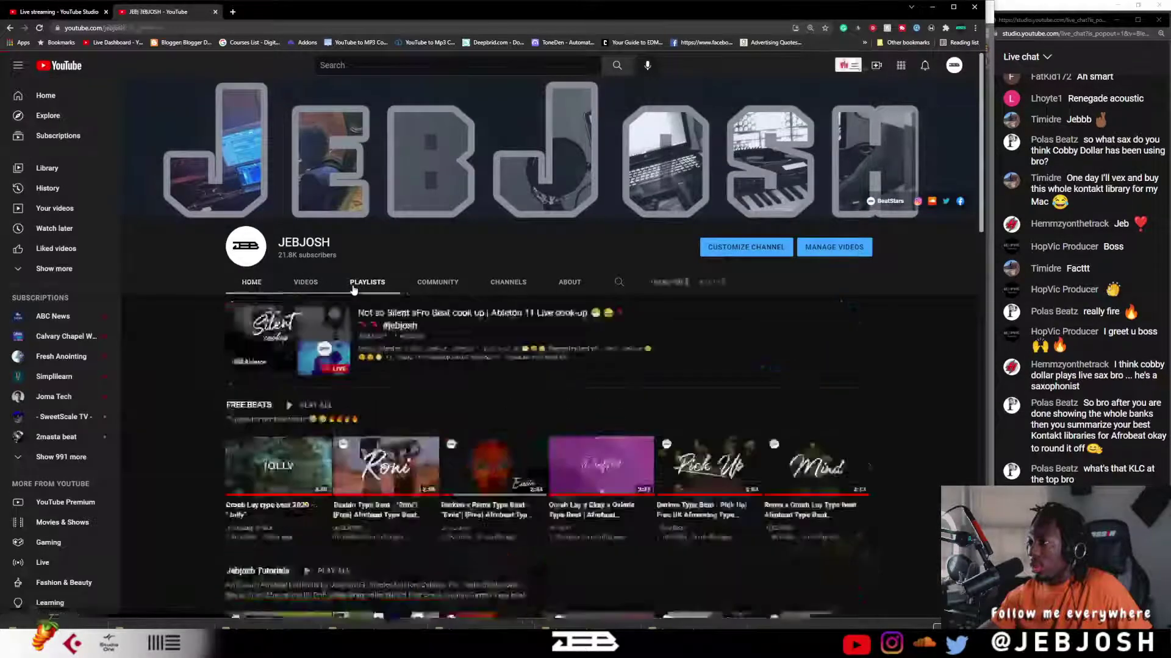
- Show the channel's playlists, view the Liked videos list briefly, and go back to display all created playlists
click(353, 286)
scroll(360, 320, down, 2)
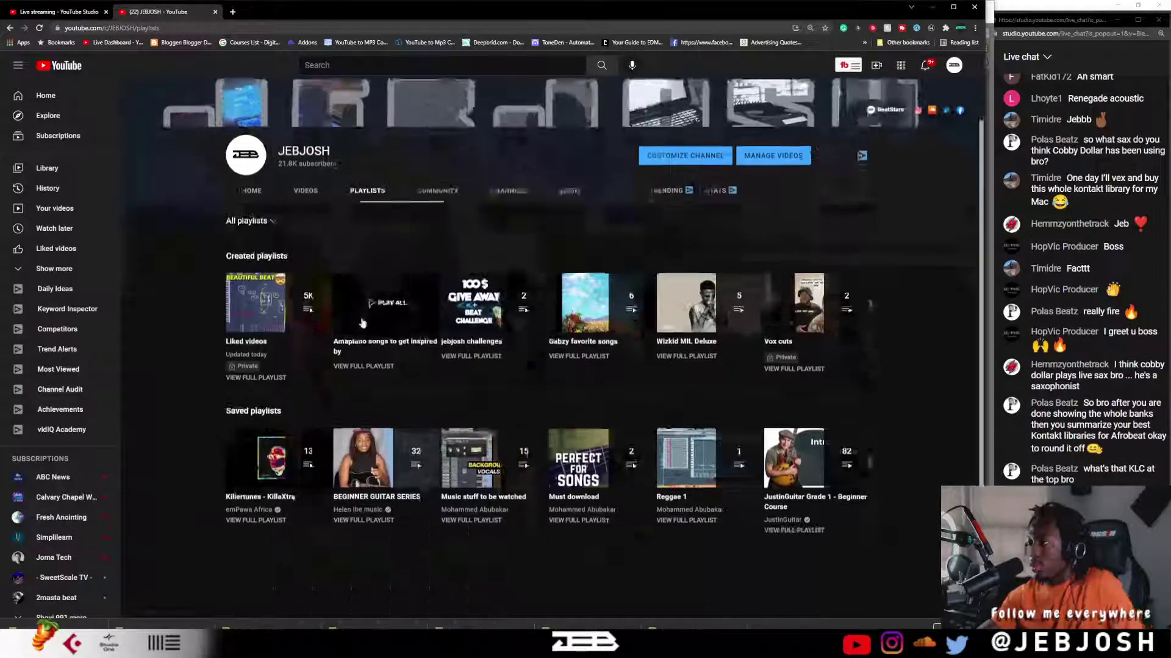
scroll(363, 322, down, 1)
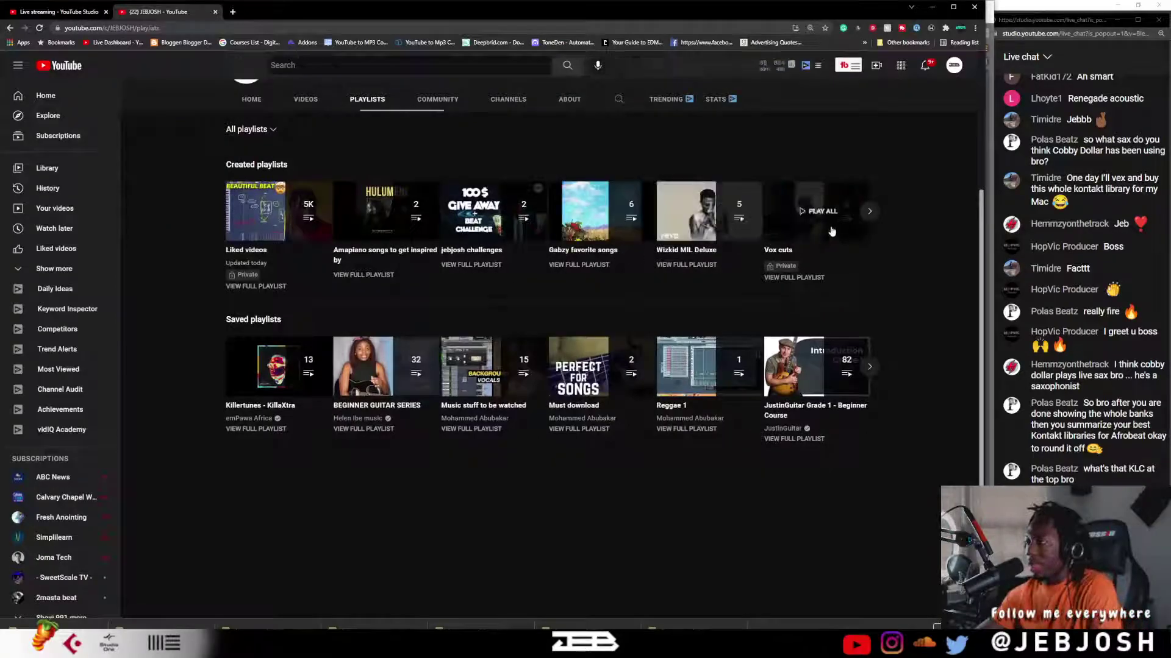
click(259, 286)
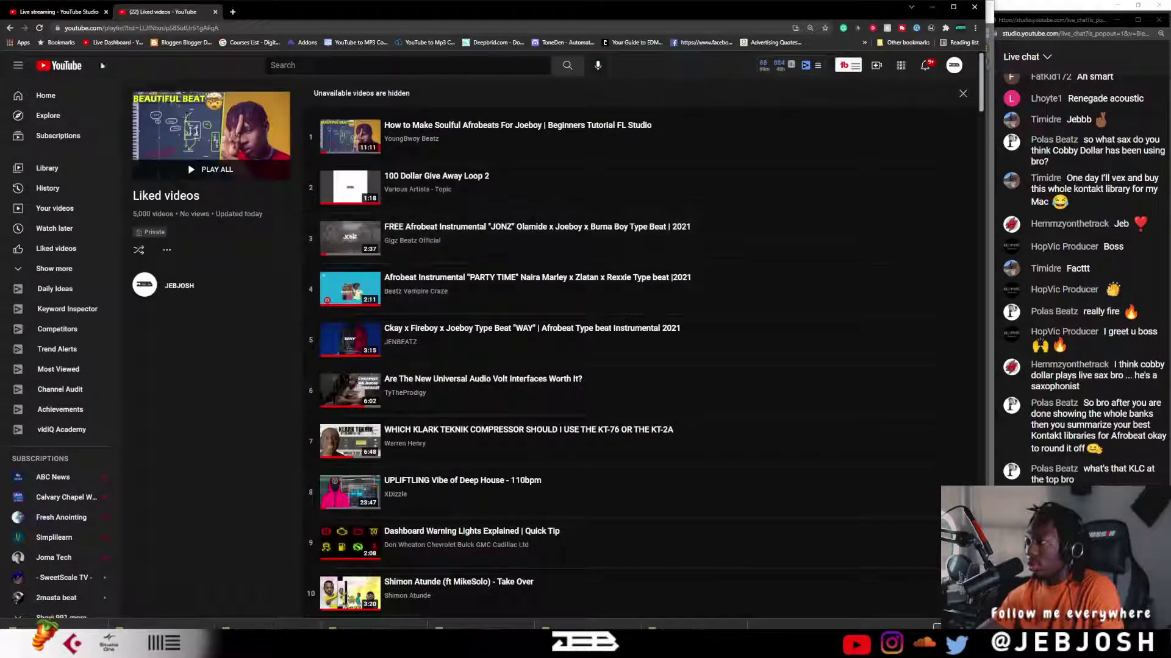
click(8, 28)
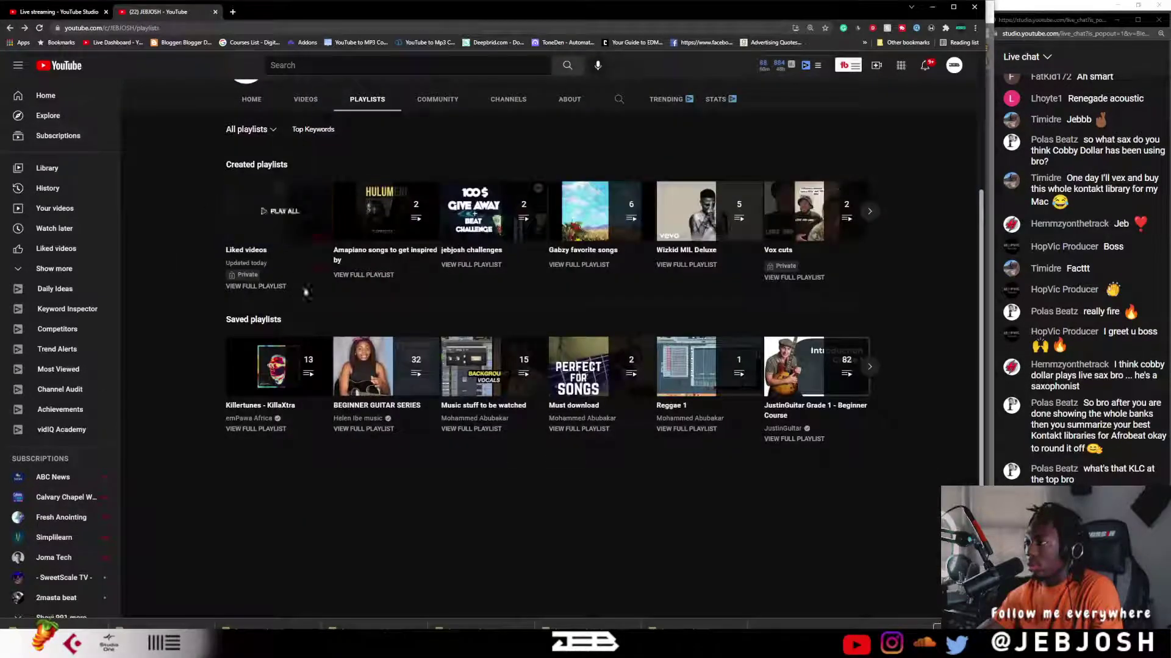
click(272, 166)
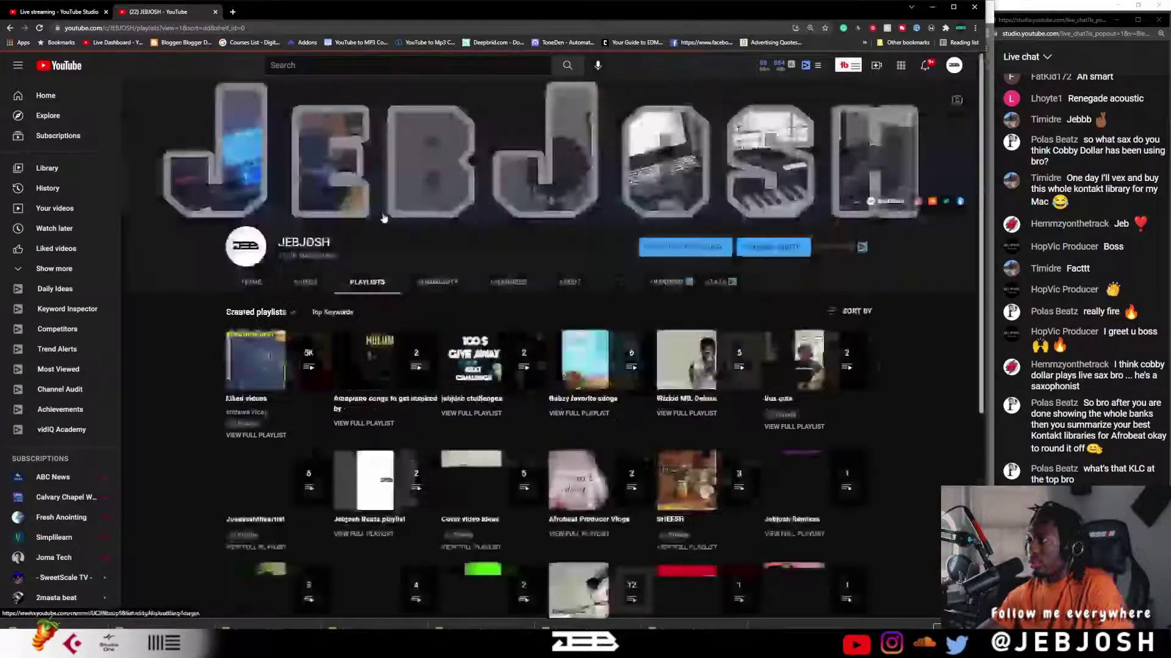
- Look through the created playlists, open Made in Lagos Wizkid Album, and return to the playlist overview
scroll(383, 217, down, 5)
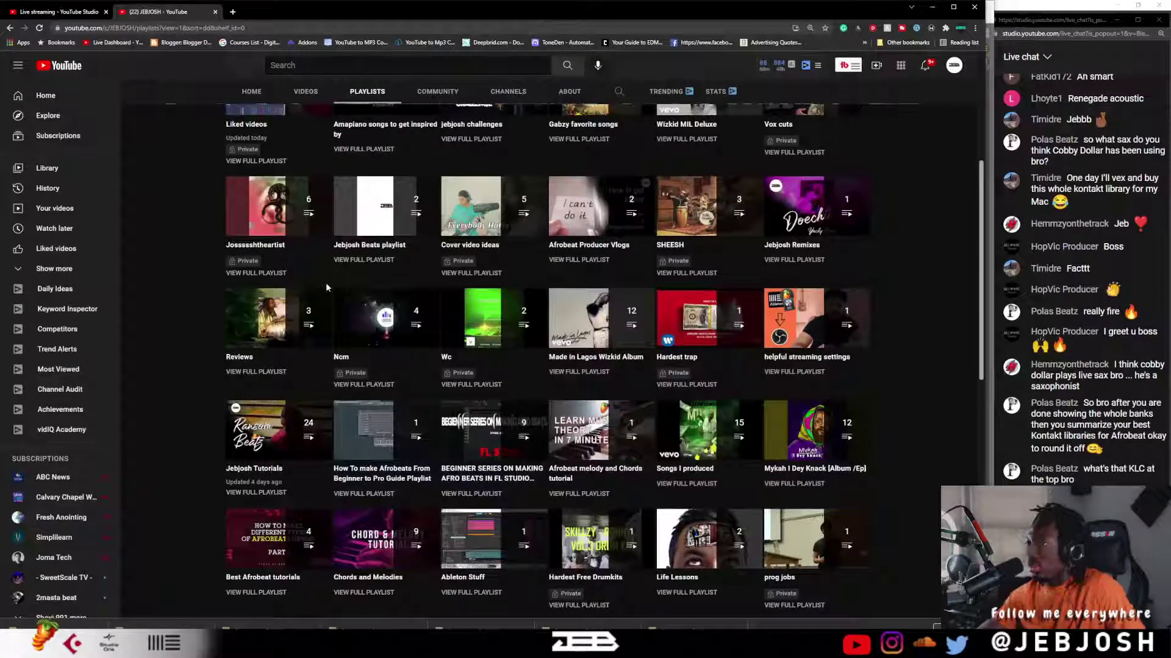
scroll(324, 283, down, 2)
scroll(269, 298, down, 2)
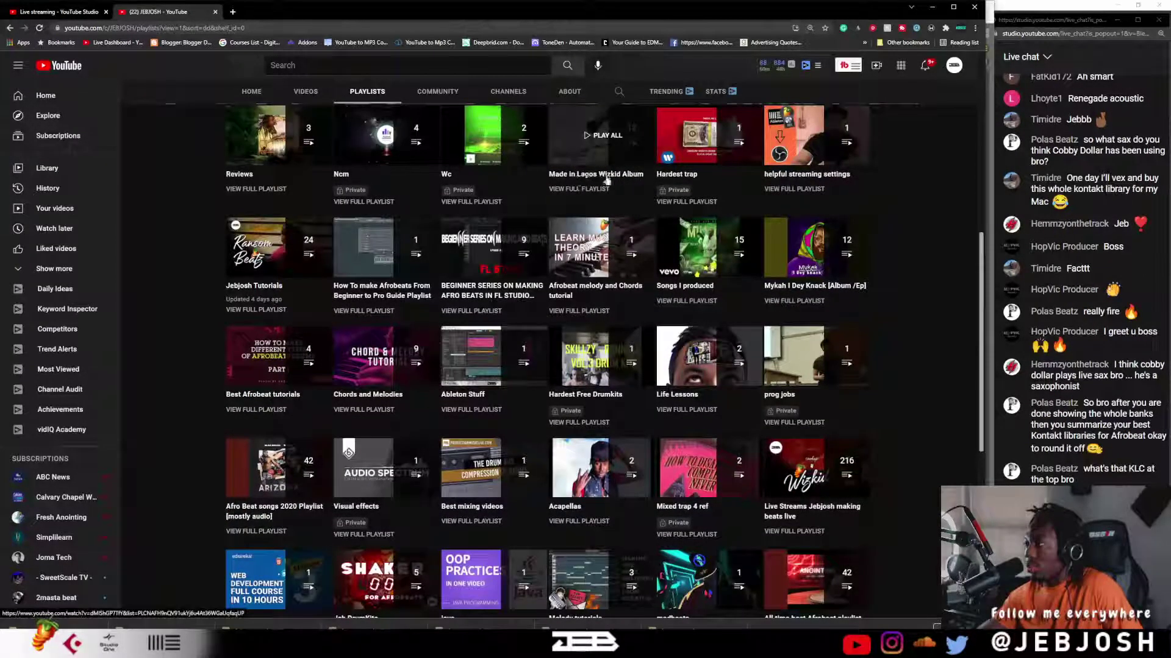
scroll(606, 180, up, 1)
click(582, 239)
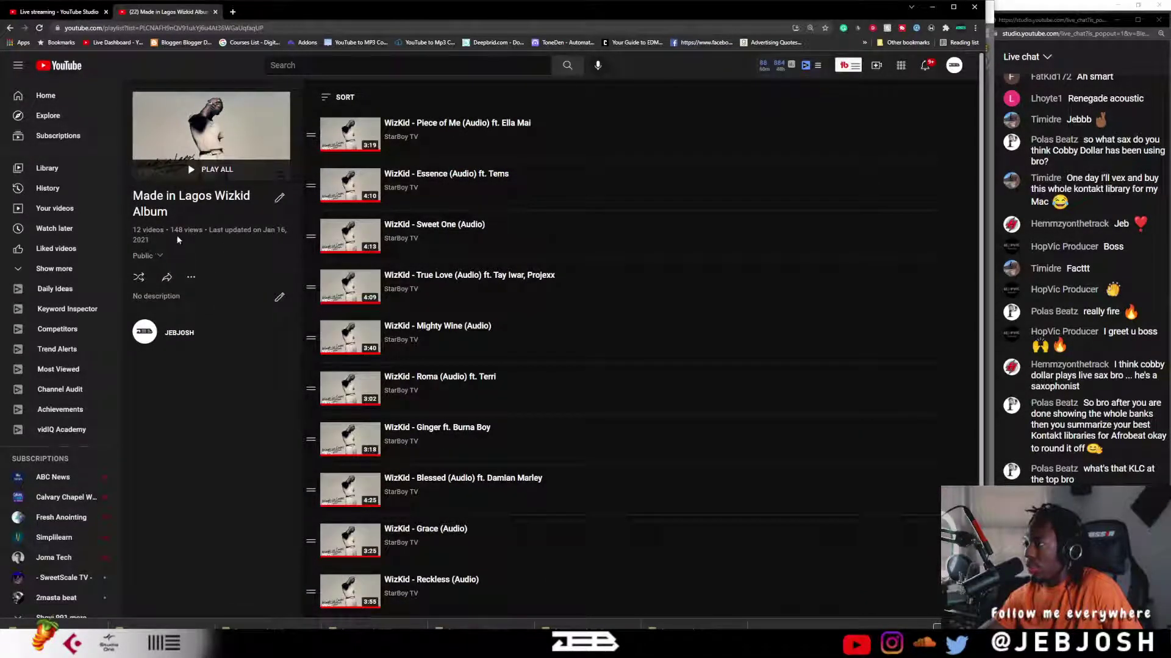
click(11, 28)
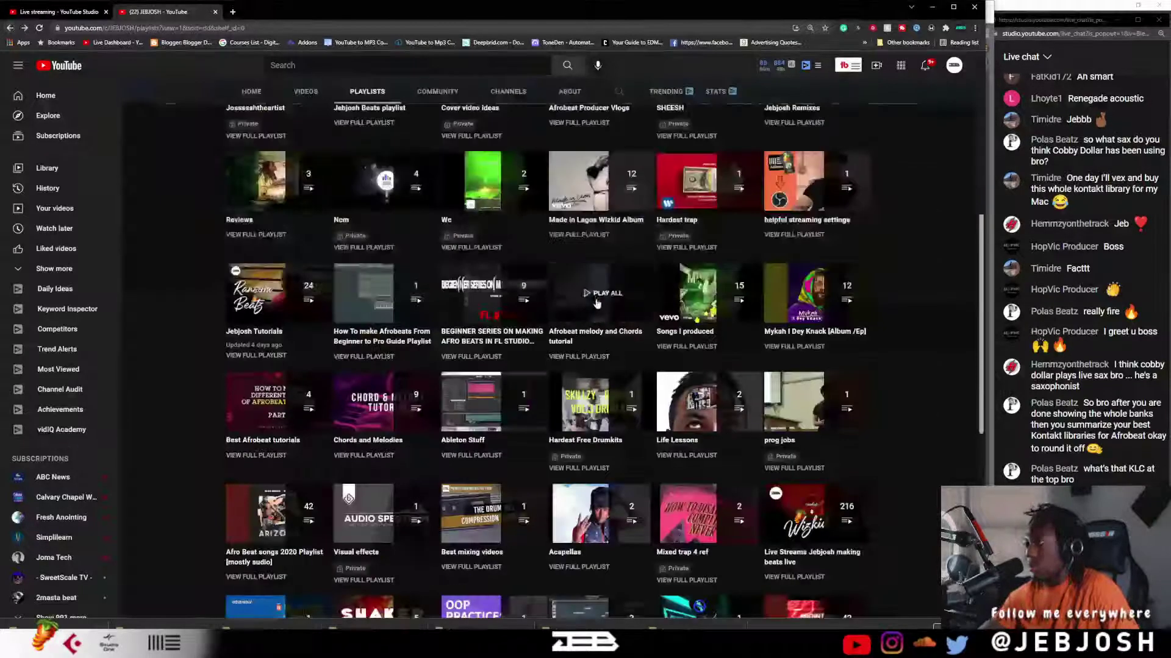
- Find African Genius Deconstructed among the channel's created playlists and open the full playlist
scroll(595, 306, down, 5)
scroll(595, 306, down, 5)
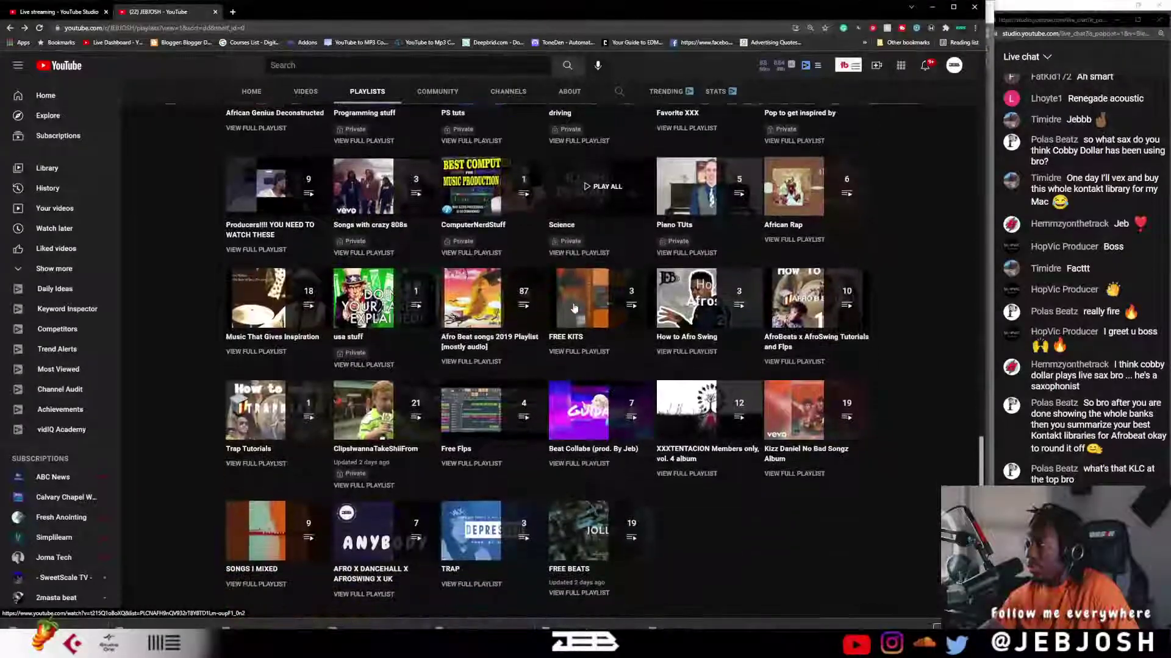
scroll(573, 308, up, 7)
scroll(562, 305, up, 9)
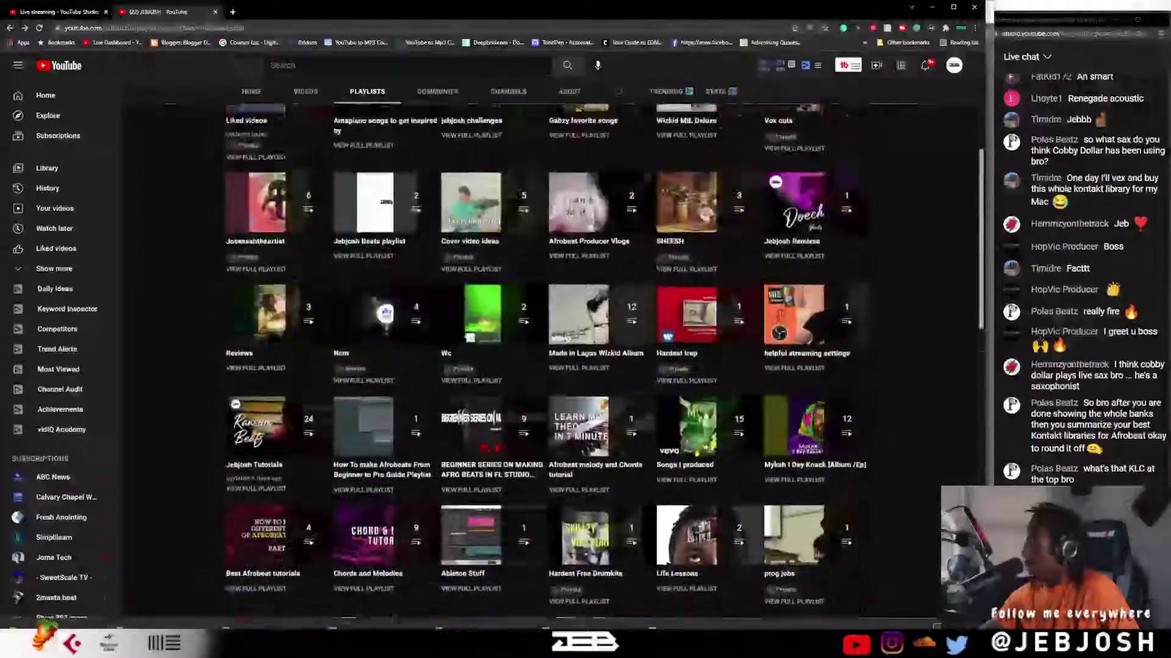
scroll(562, 305, down, 3)
scroll(563, 305, down, 10)
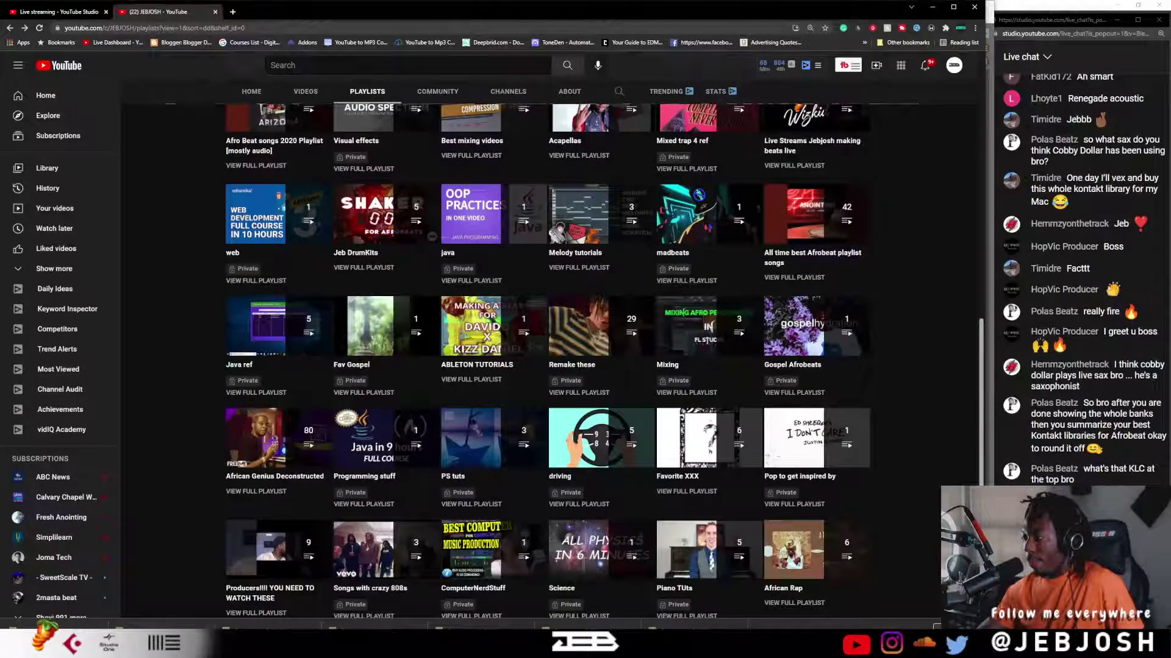
scroll(277, 501, up, 6)
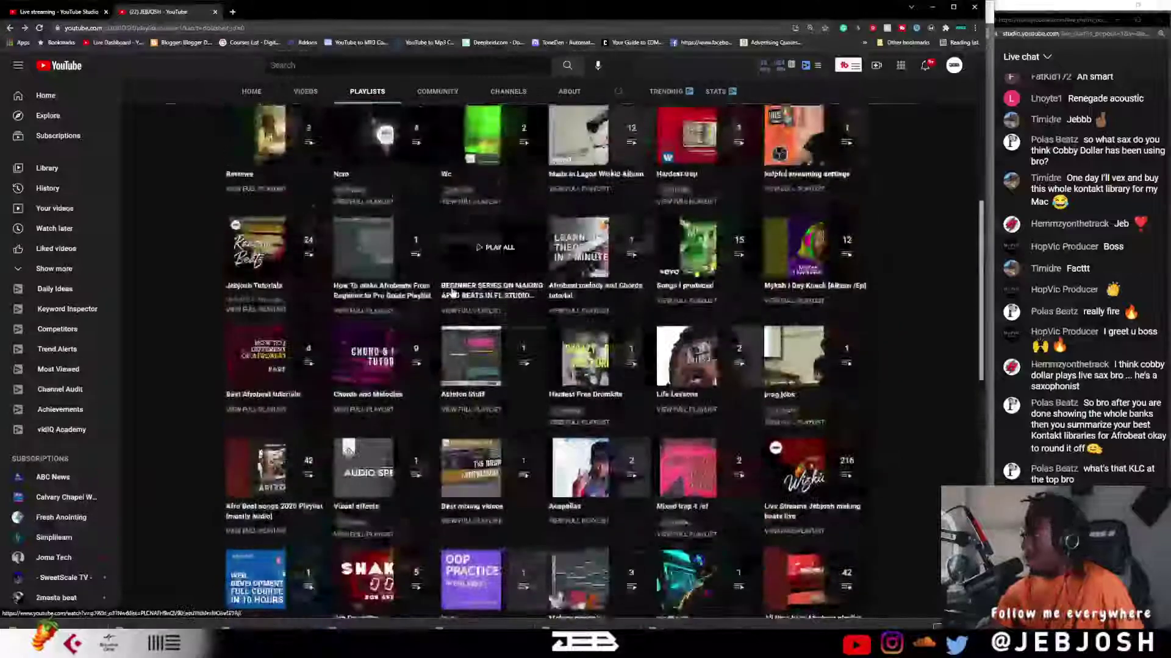
scroll(404, 319, down, 8)
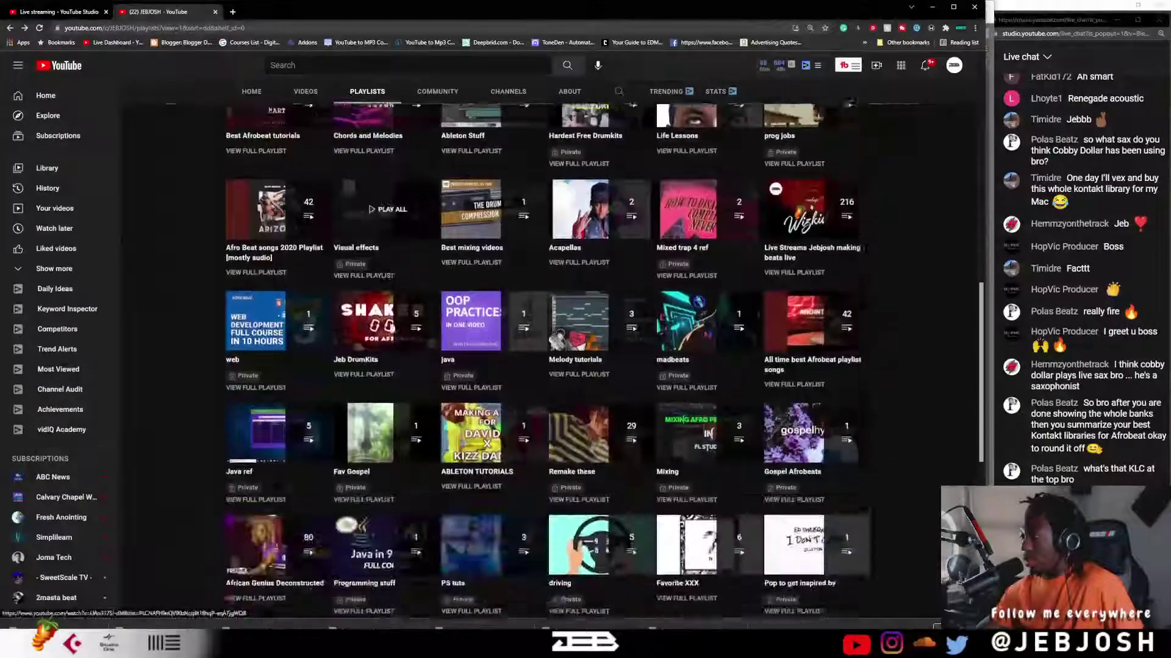
scroll(391, 328, down, 5)
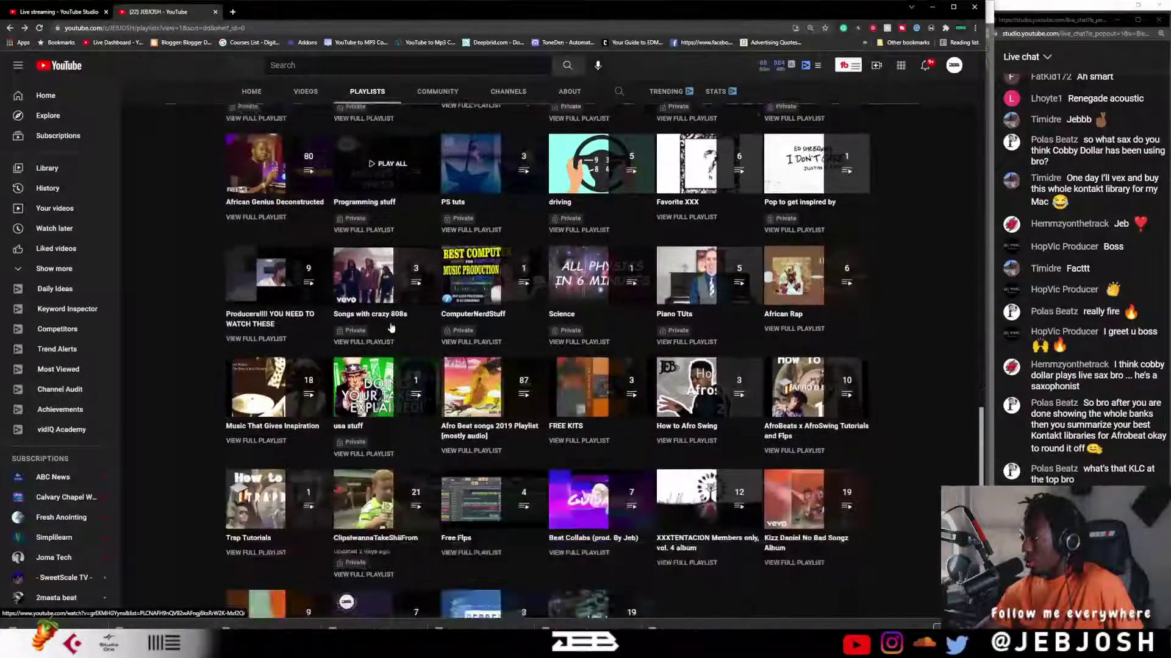
scroll(391, 328, up, 12)
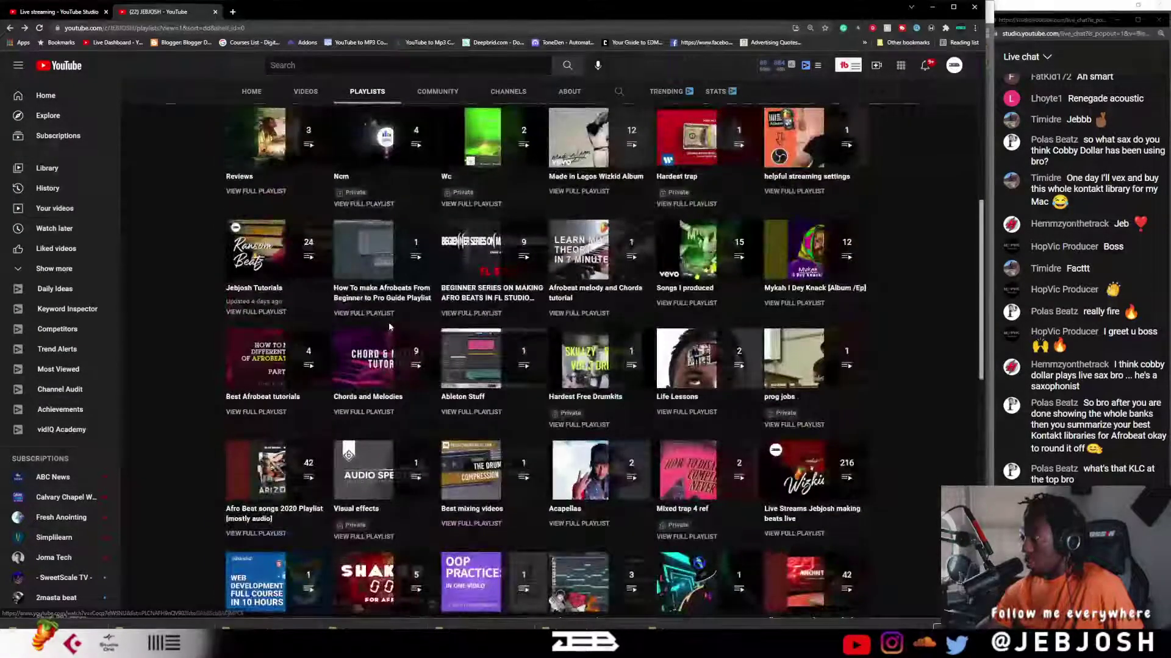
scroll(389, 328, up, 3)
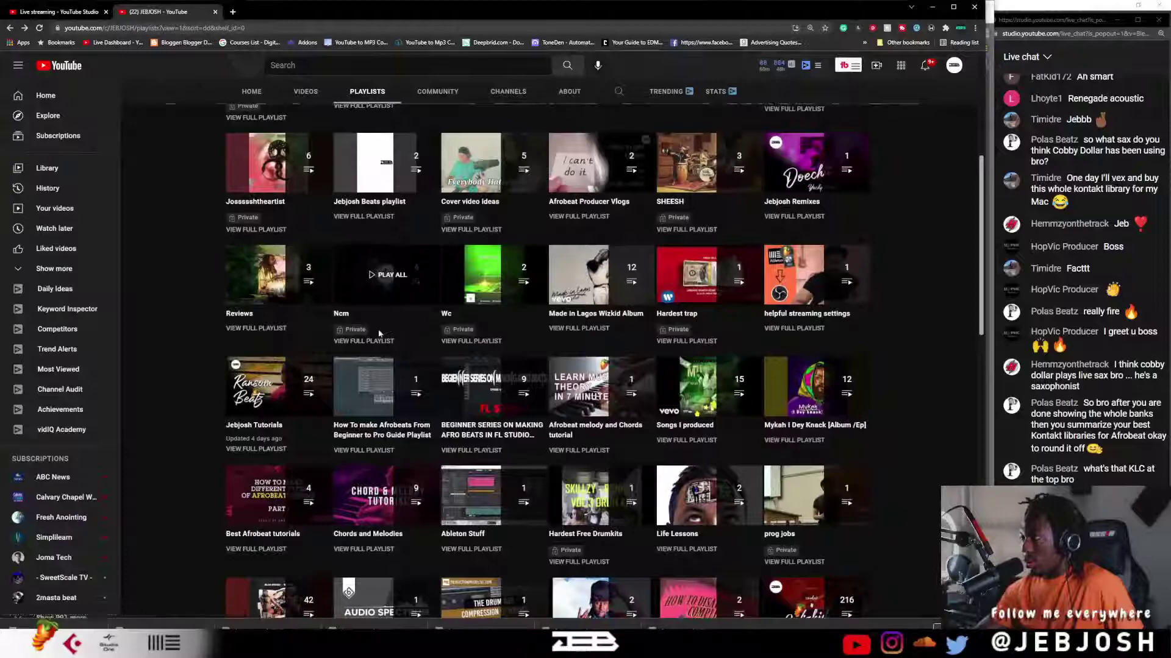
scroll(338, 345, down, 2)
scroll(338, 346, down, 4)
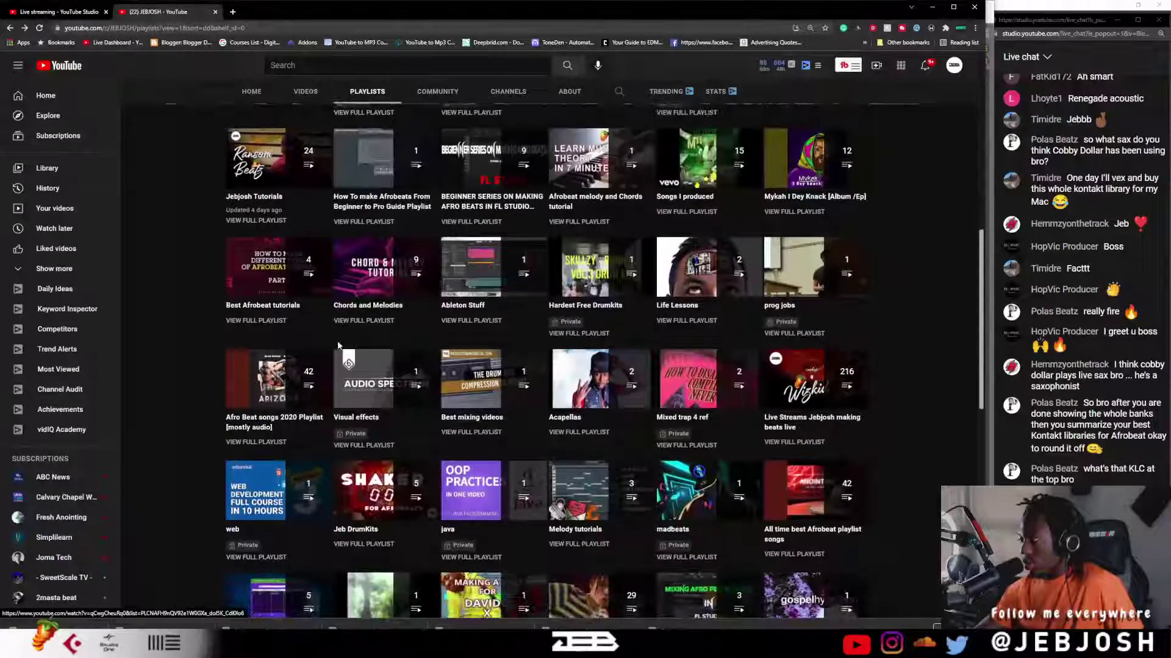
scroll(338, 346, down, 2)
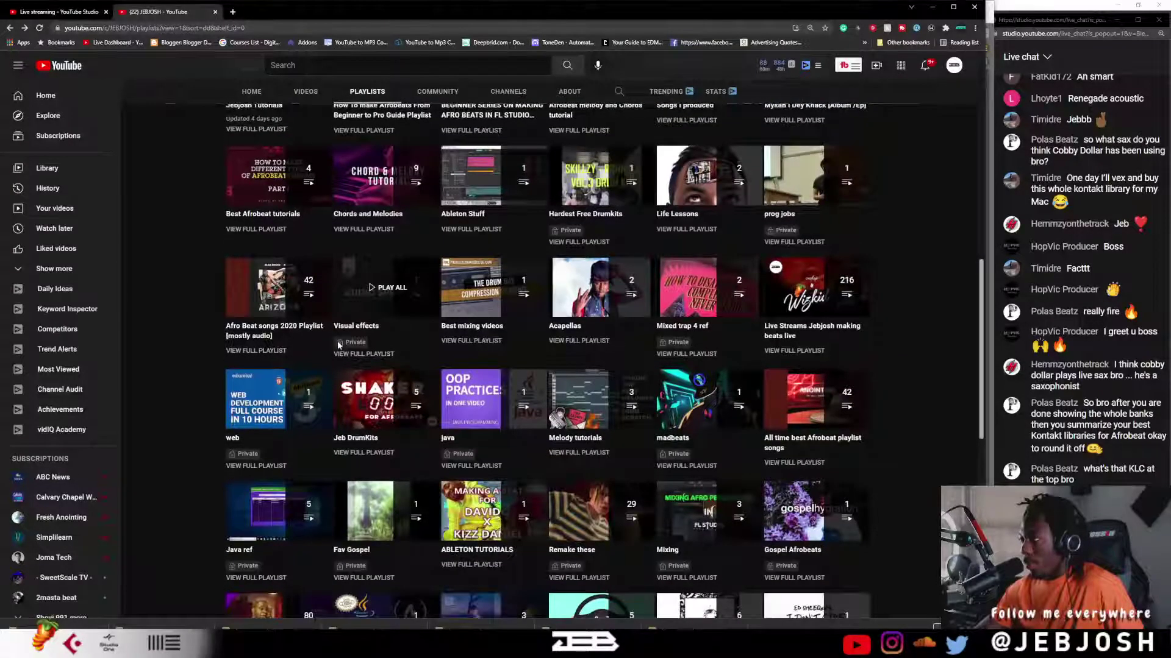
scroll(338, 346, down, 4)
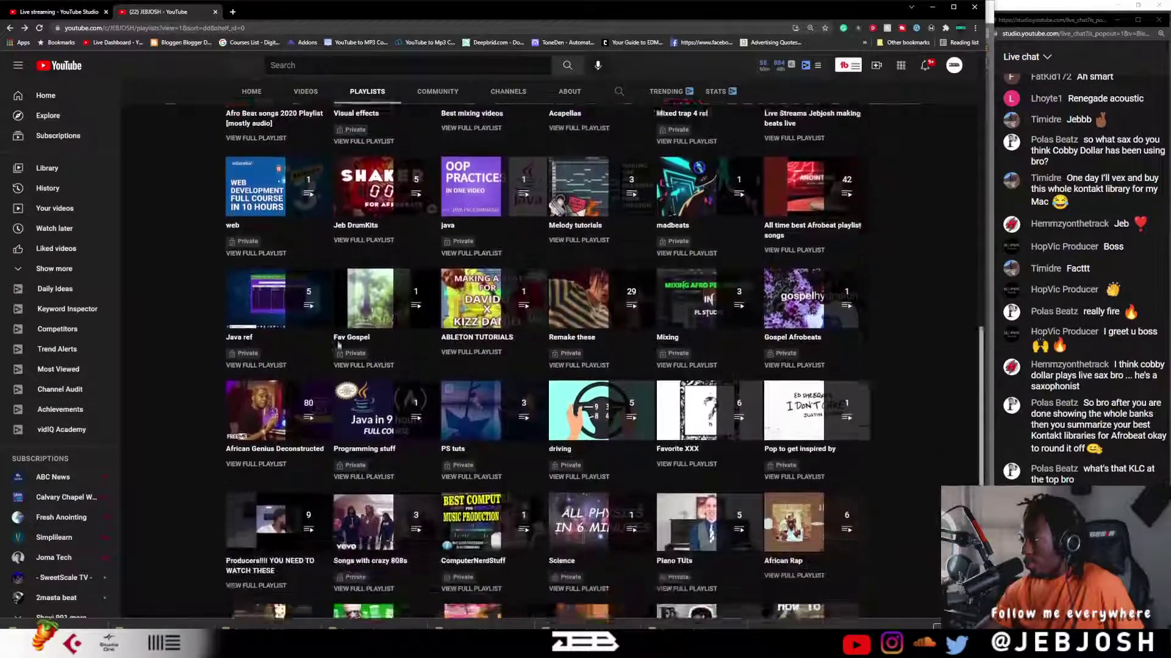
scroll(338, 345, down, 1)
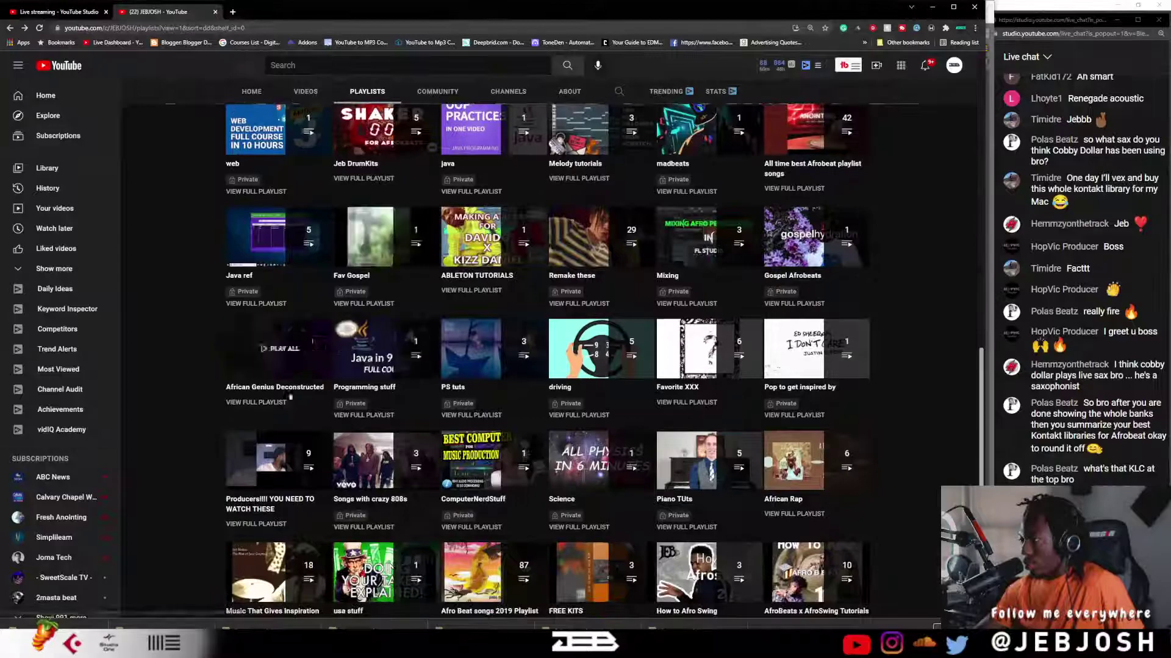
click(268, 403)
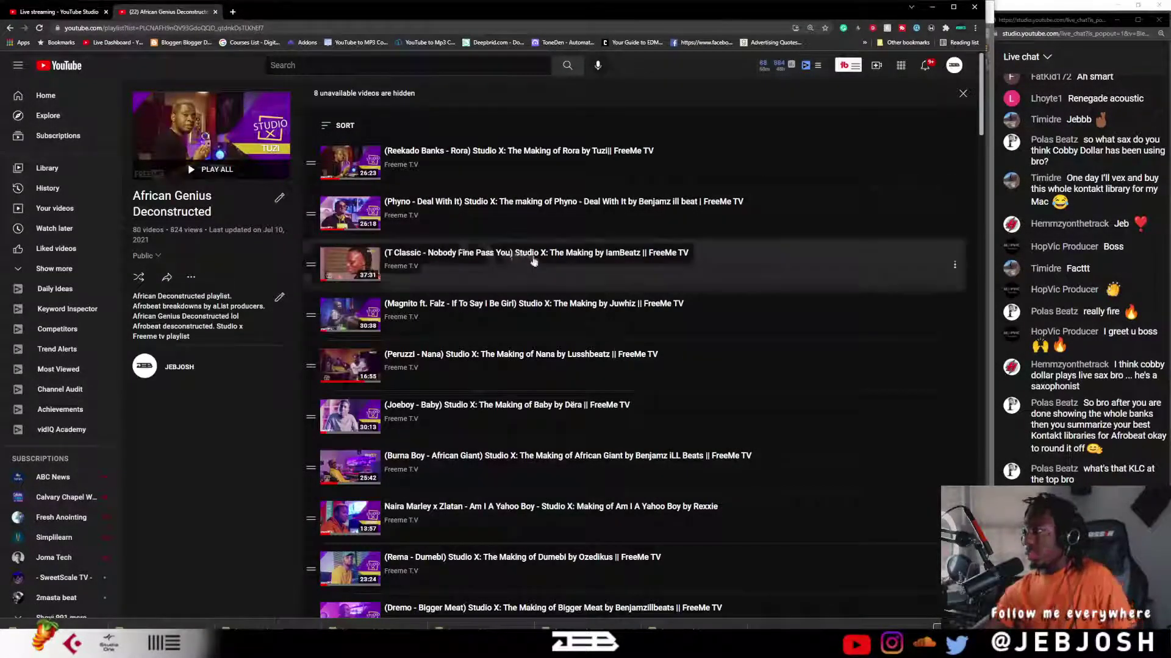
- Examine the Afrobeat production breakdown videos throughout the African Genius Deconstructed playlist
scroll(539, 240, down, 8)
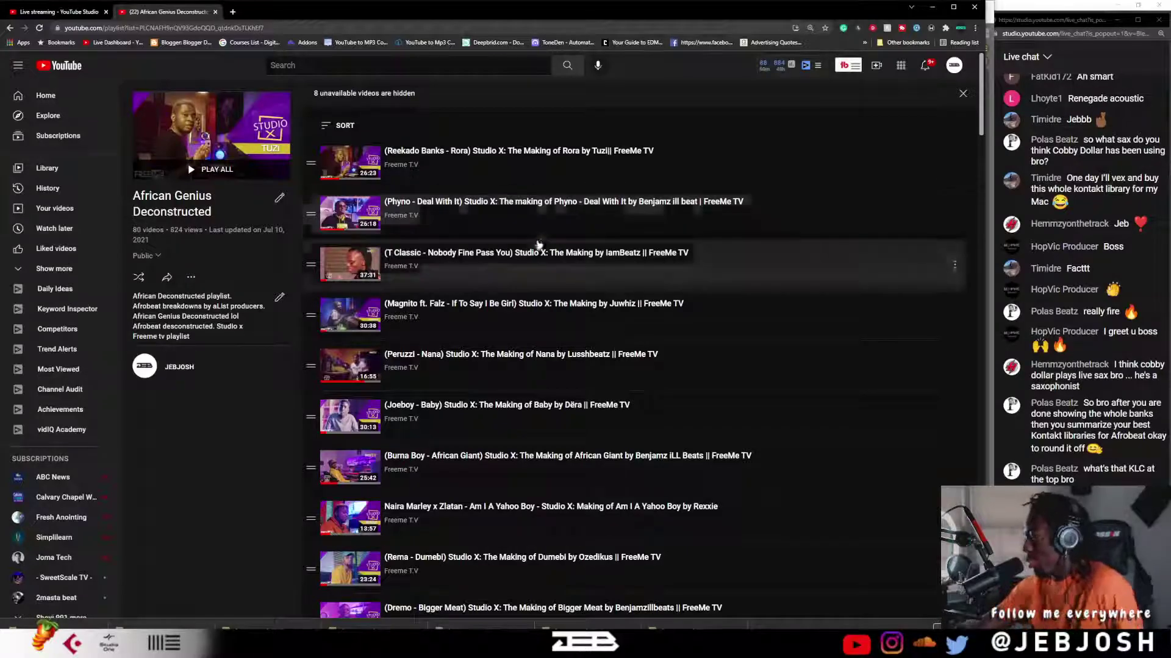
scroll(539, 256, down, 20)
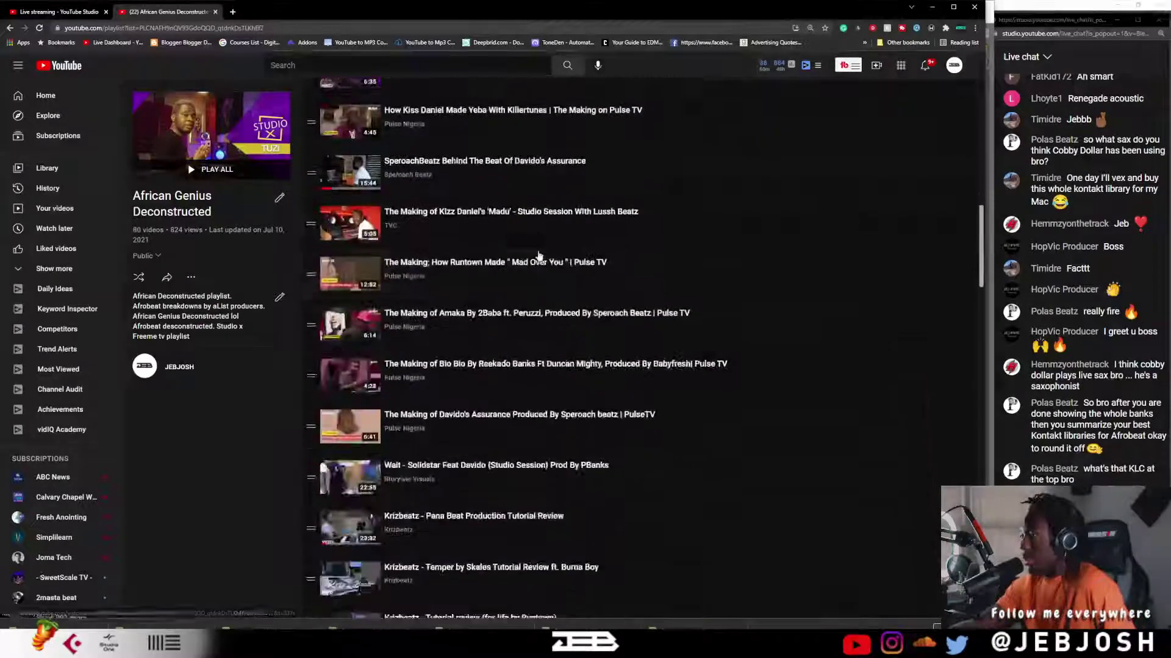
scroll(539, 256, down, 15)
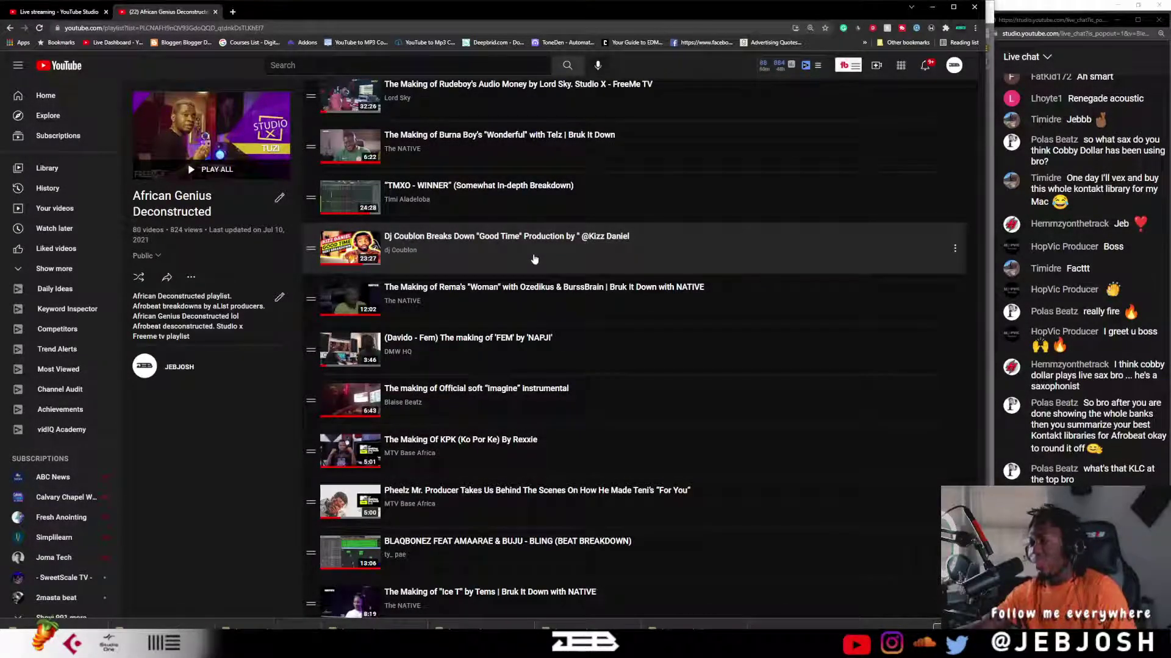
scroll(533, 261, down, 2)
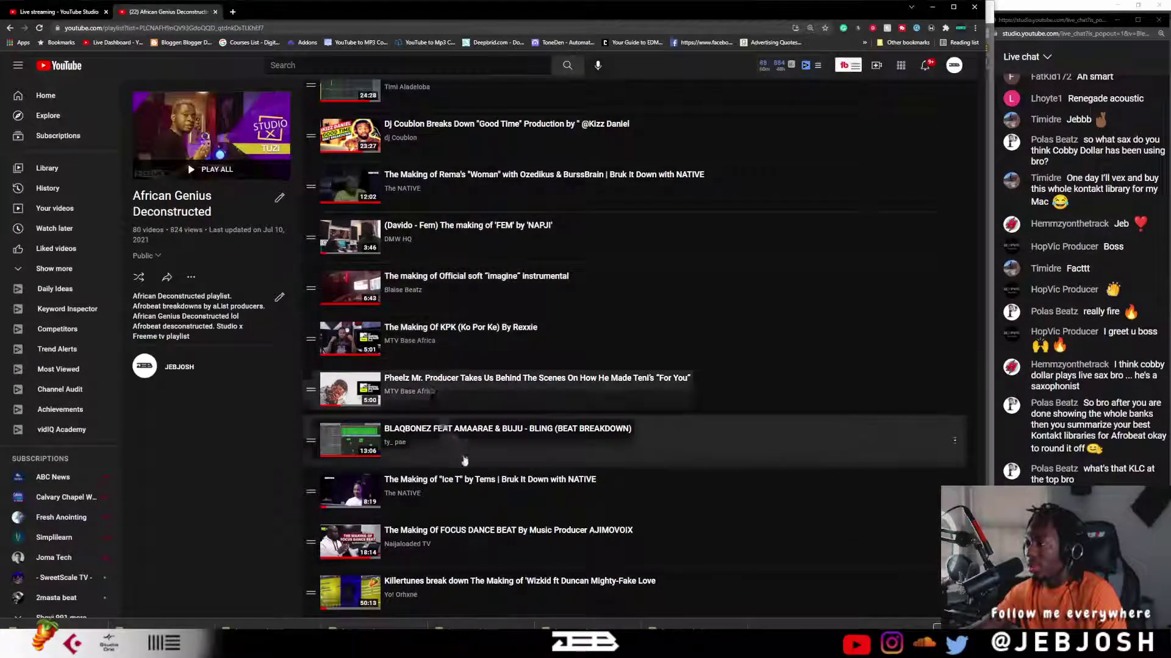
scroll(480, 509, up, 20)
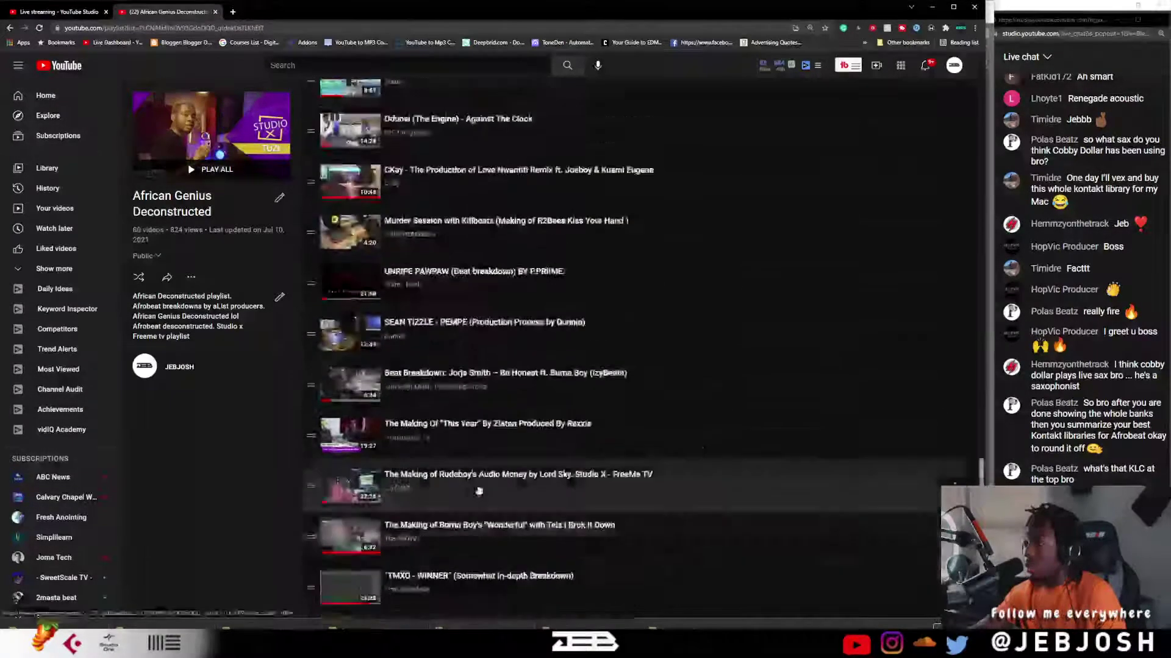
scroll(476, 477, up, 20)
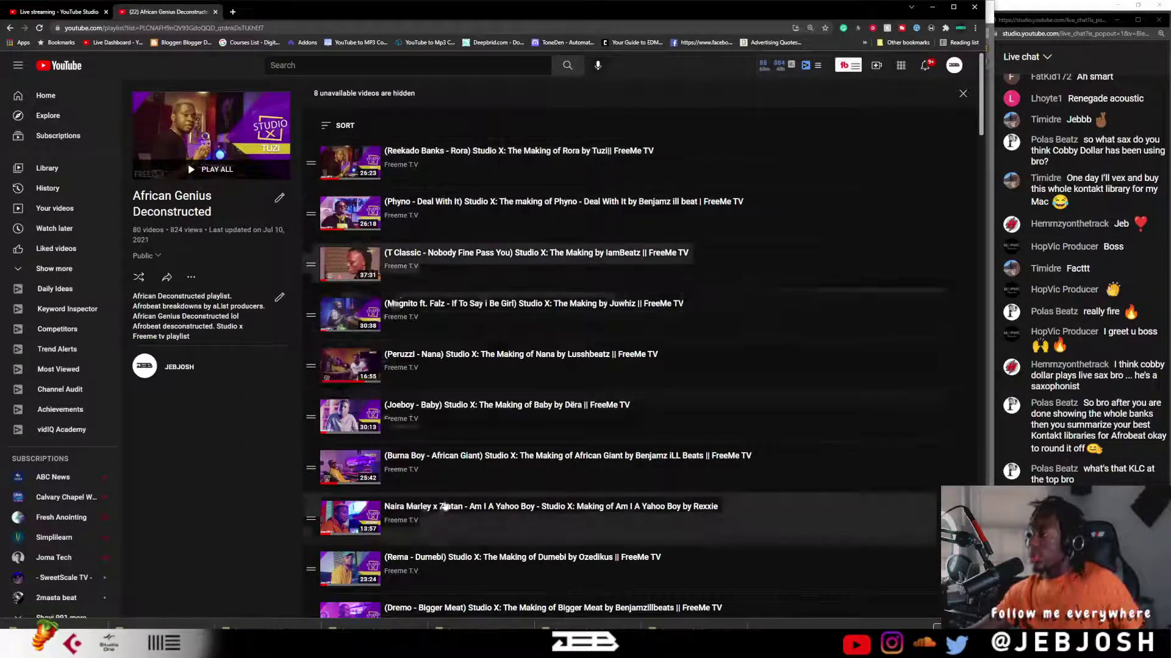
scroll(282, 382, down, 3)
- Switch to Ableton Live, look back up through the Kontakt library list, and close the Kontakt window
mouse_move(396, 643)
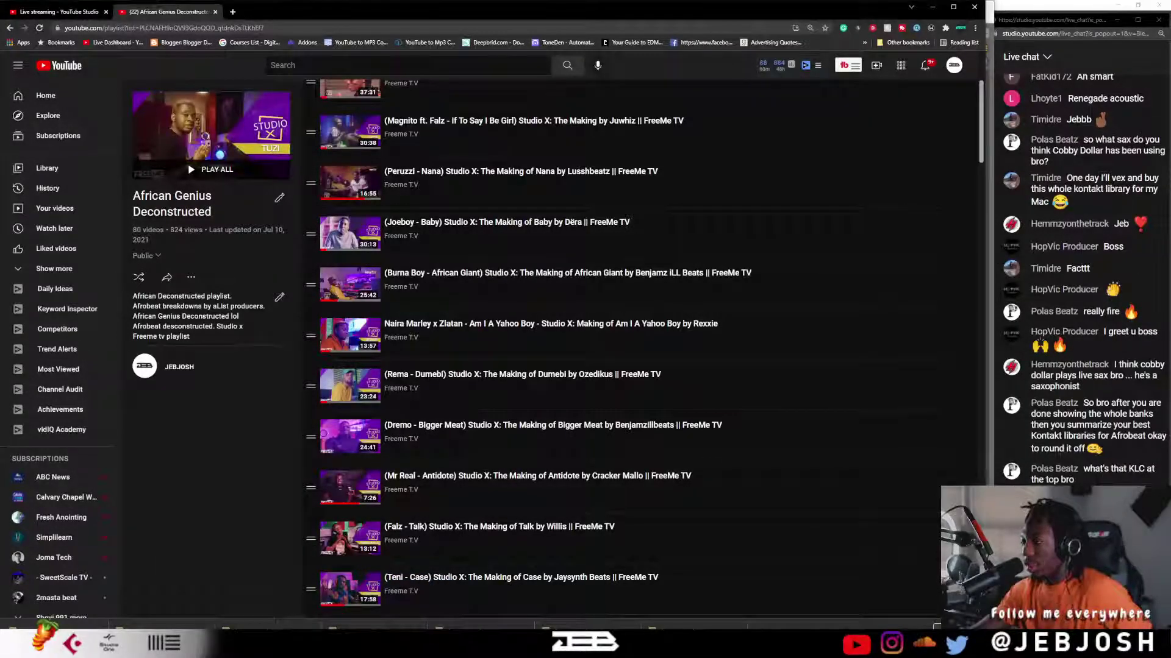
mouse_move(346, 643)
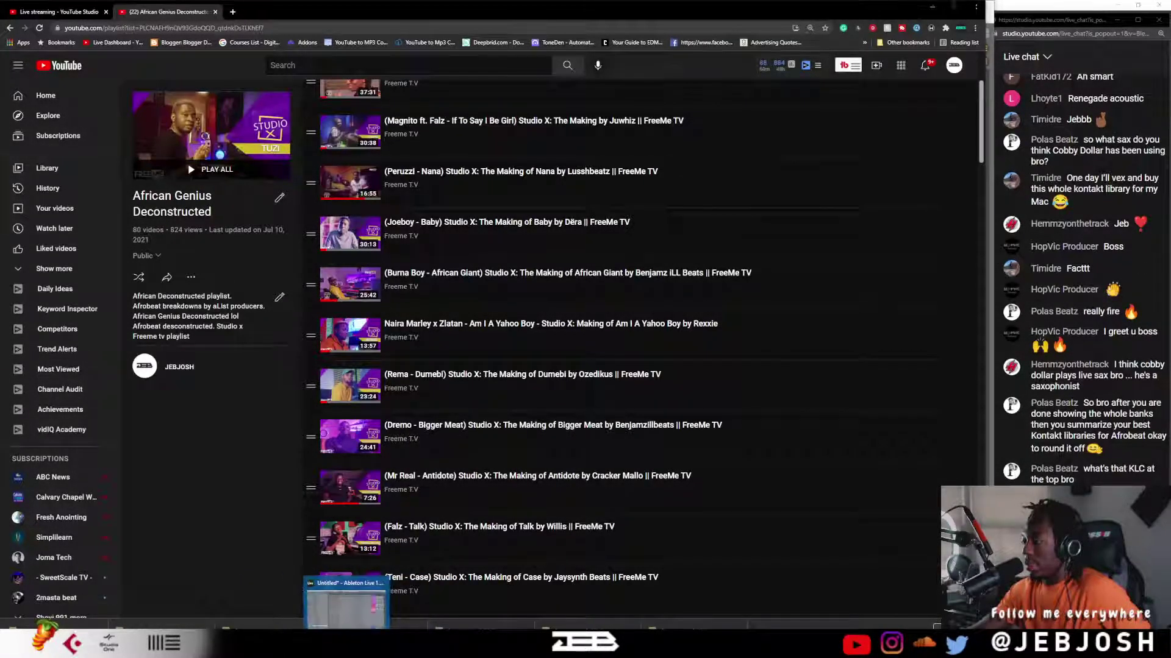
click(345, 604)
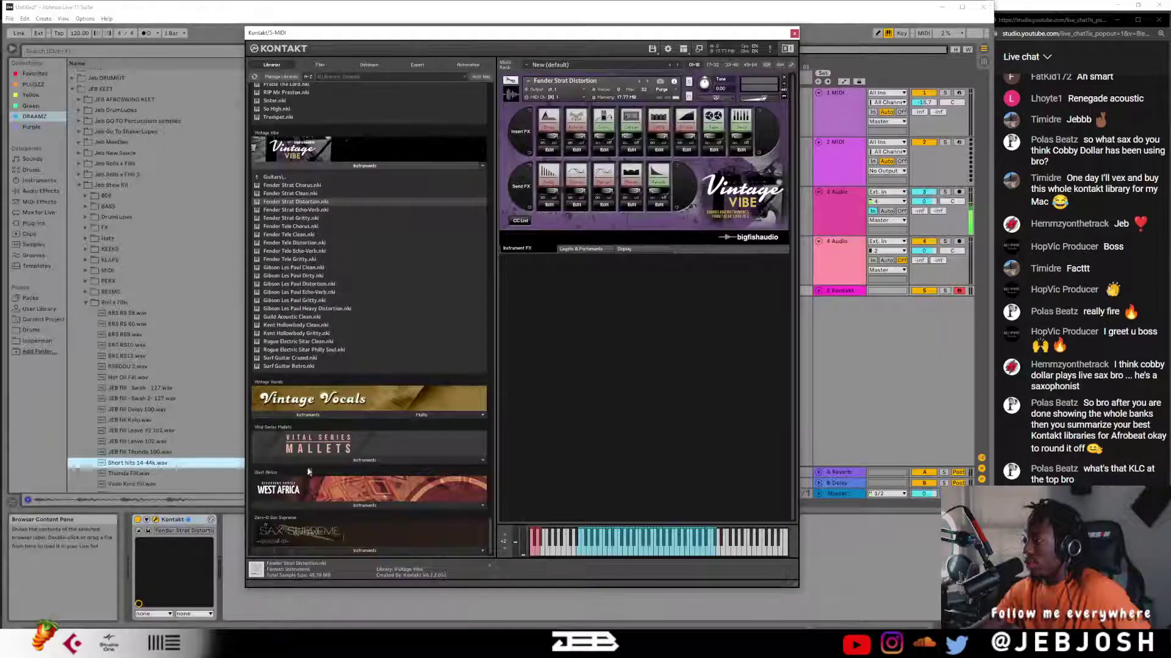
scroll(346, 189, up, 8)
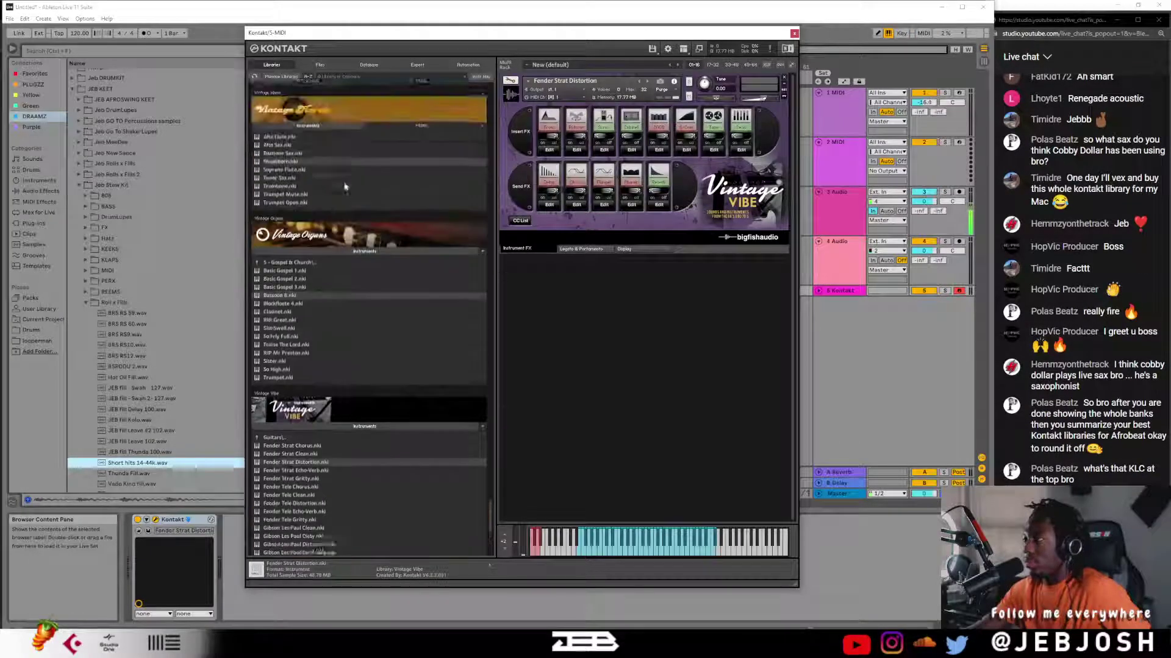
scroll(346, 190, up, 15)
scroll(374, 305, up, 10)
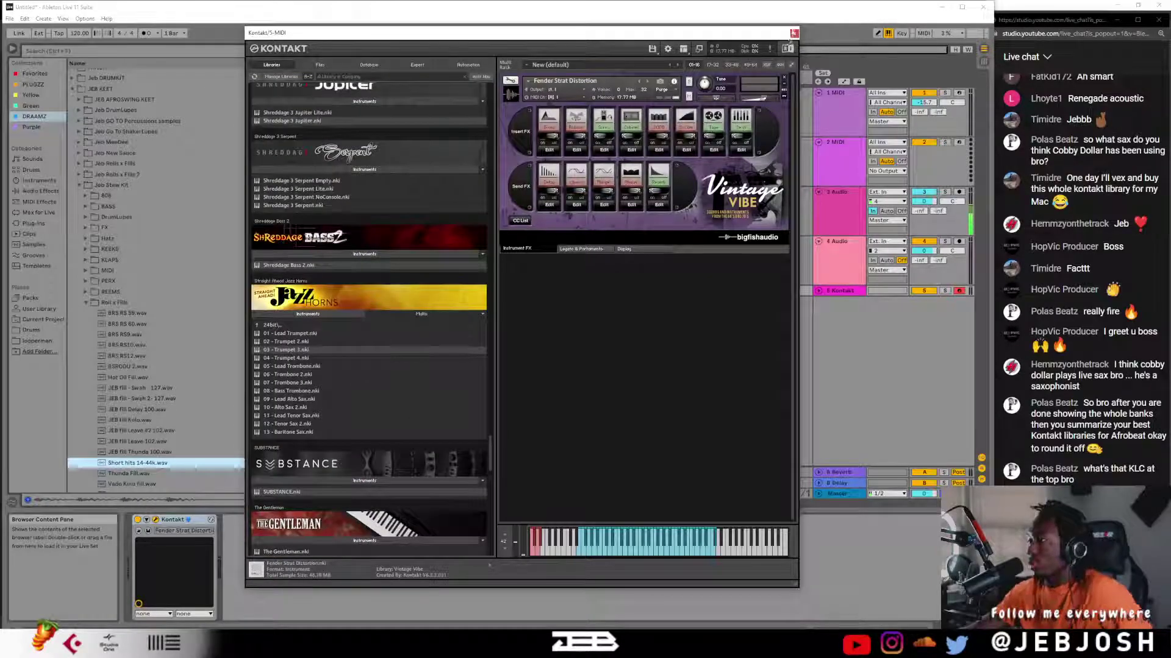
click(794, 35)
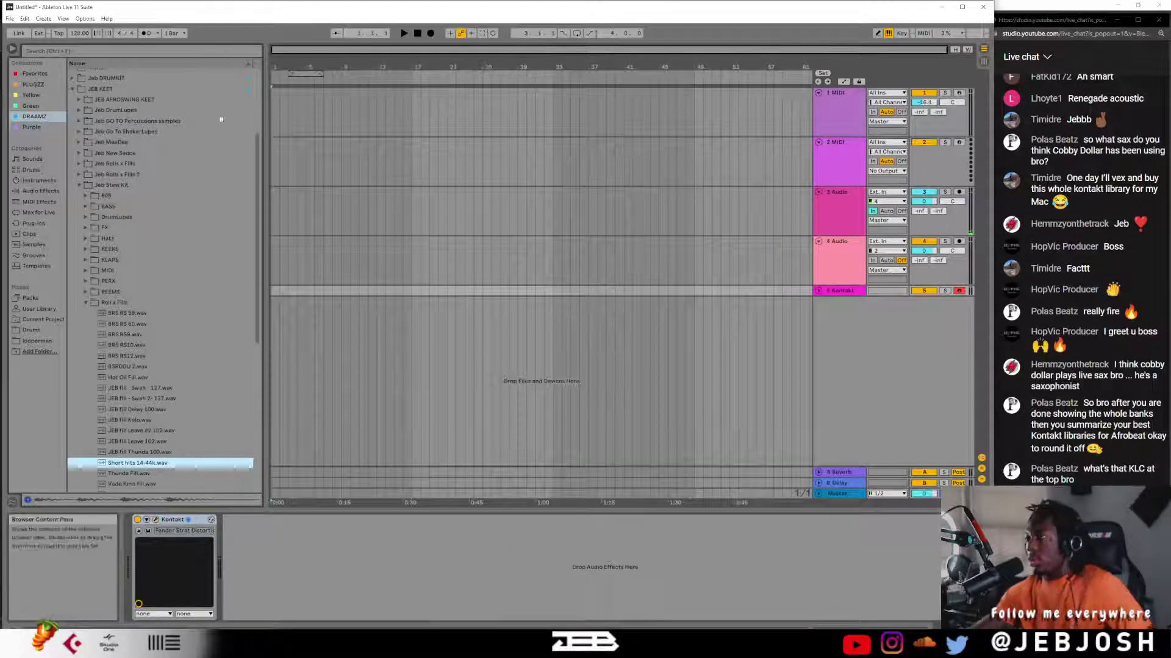
- Collapse the JEB KEET folder in the DRAAMZ collection and display the PLUGZZ collection in the browser
scroll(148, 124, up, 3)
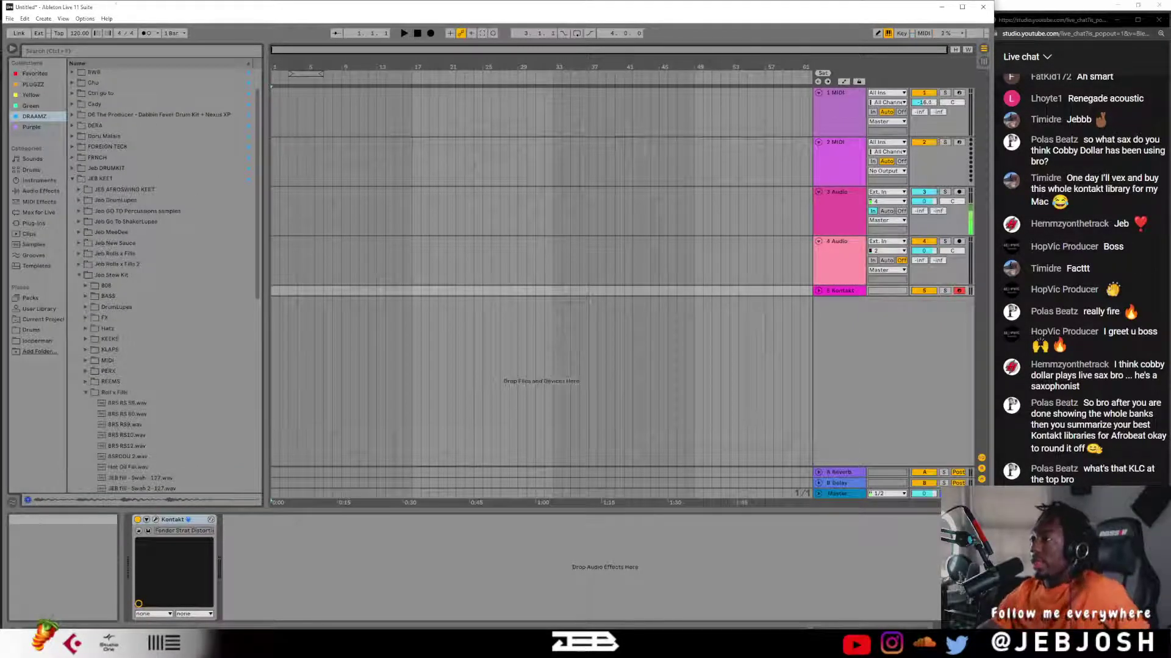
scroll(96, 153, up, 1)
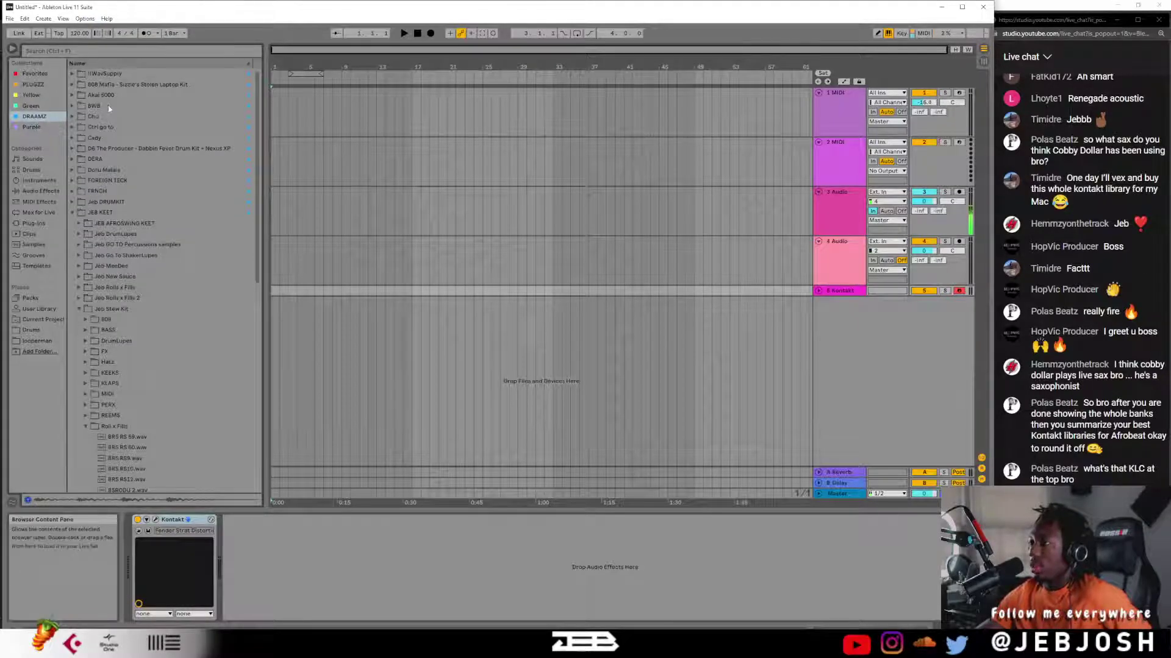
click(79, 310)
click(78, 298)
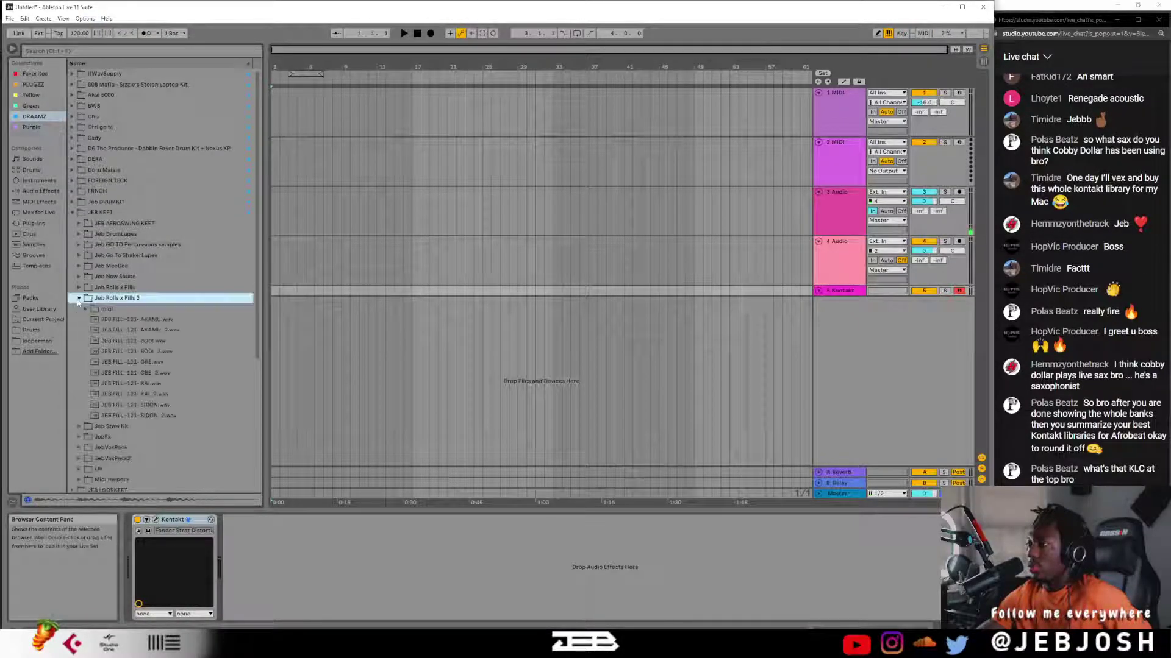
click(71, 212)
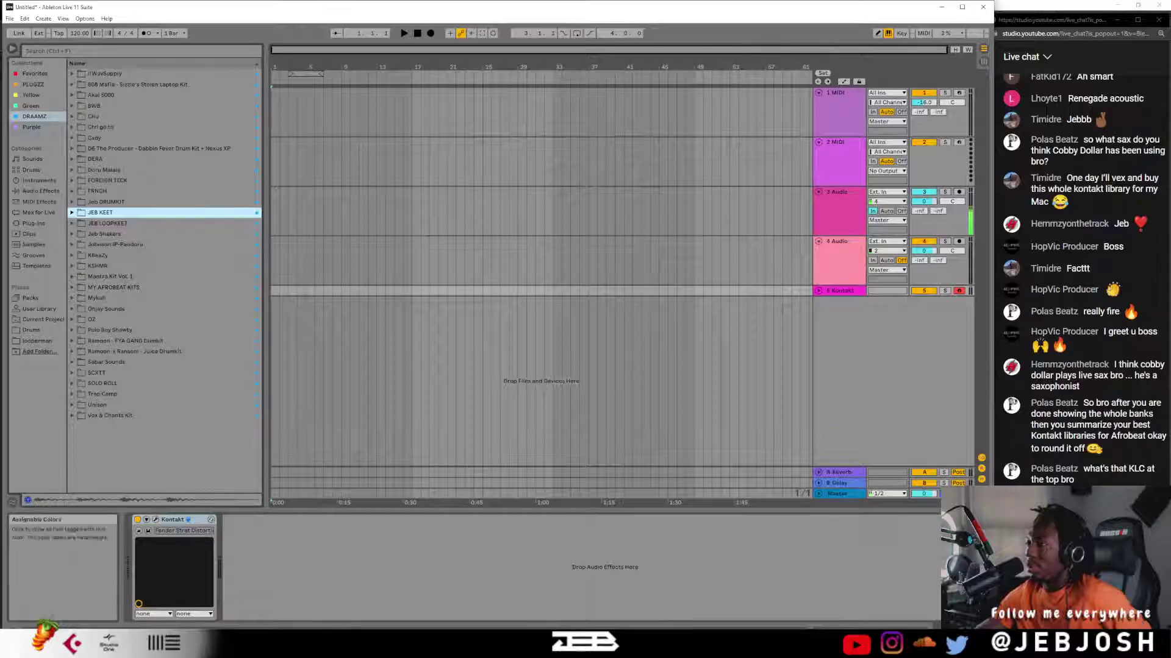
click(34, 86)
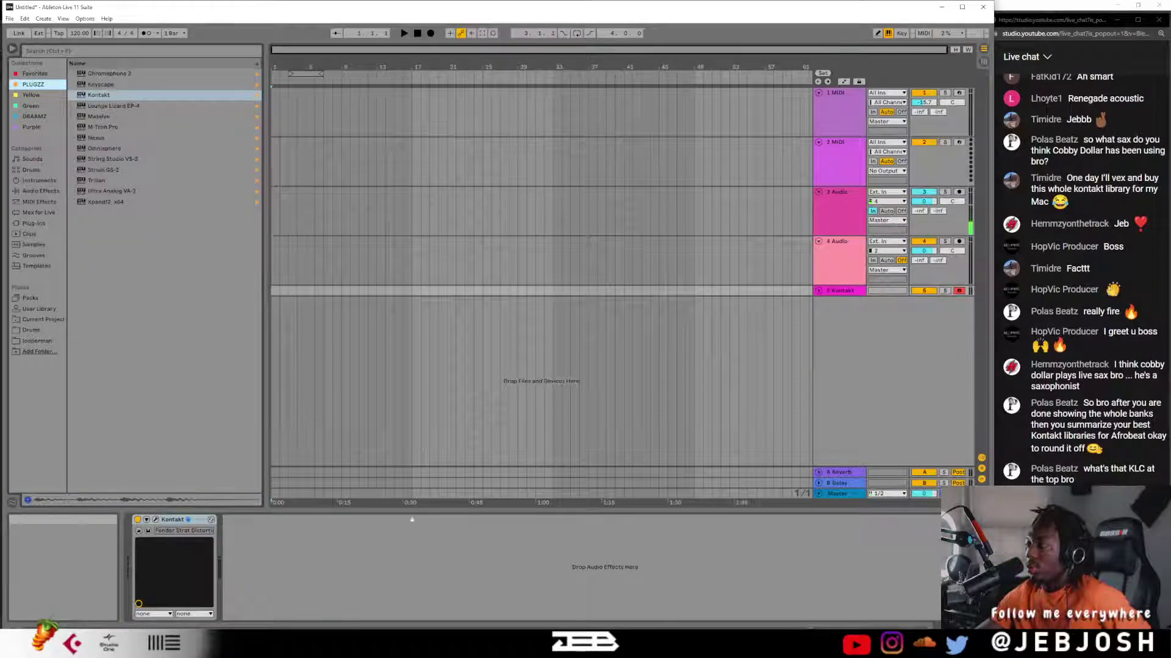
- Switch to the web browser and show the YouTube Studio live streaming dashboard
mouse_move(397, 646)
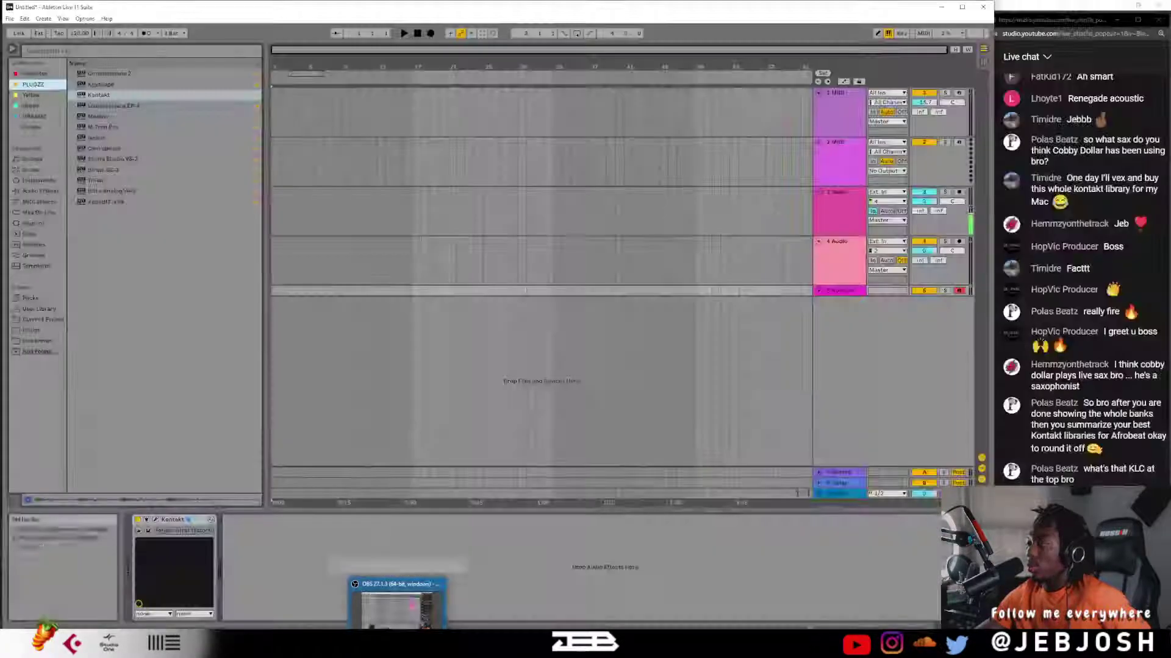
click(280, 605)
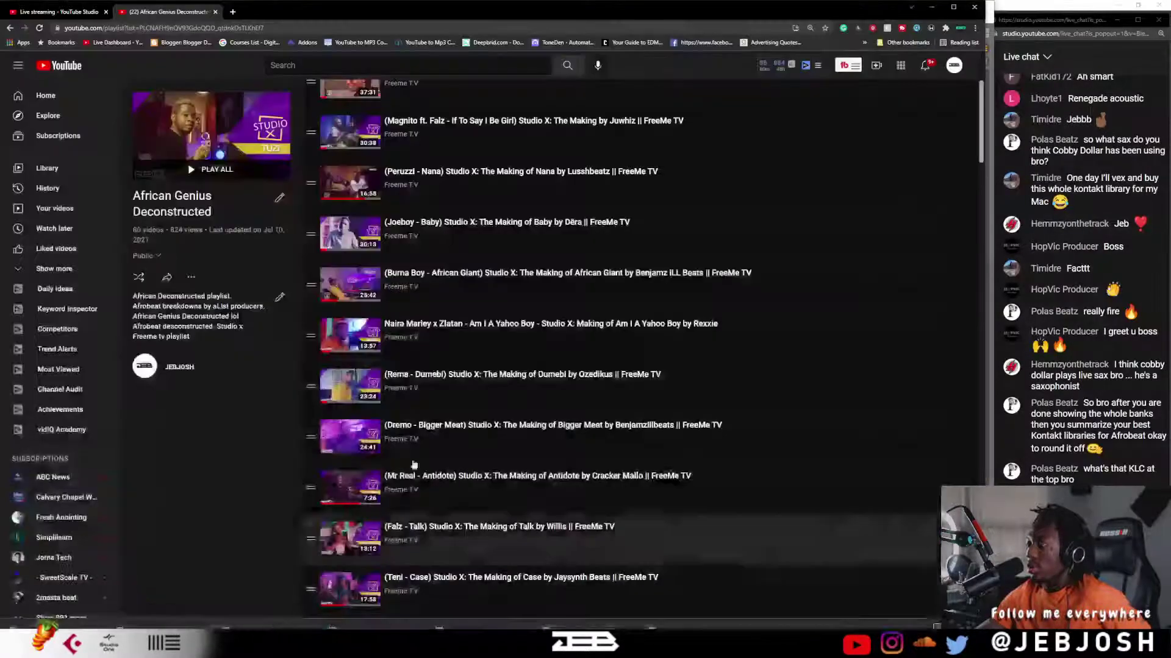
click(43, 8)
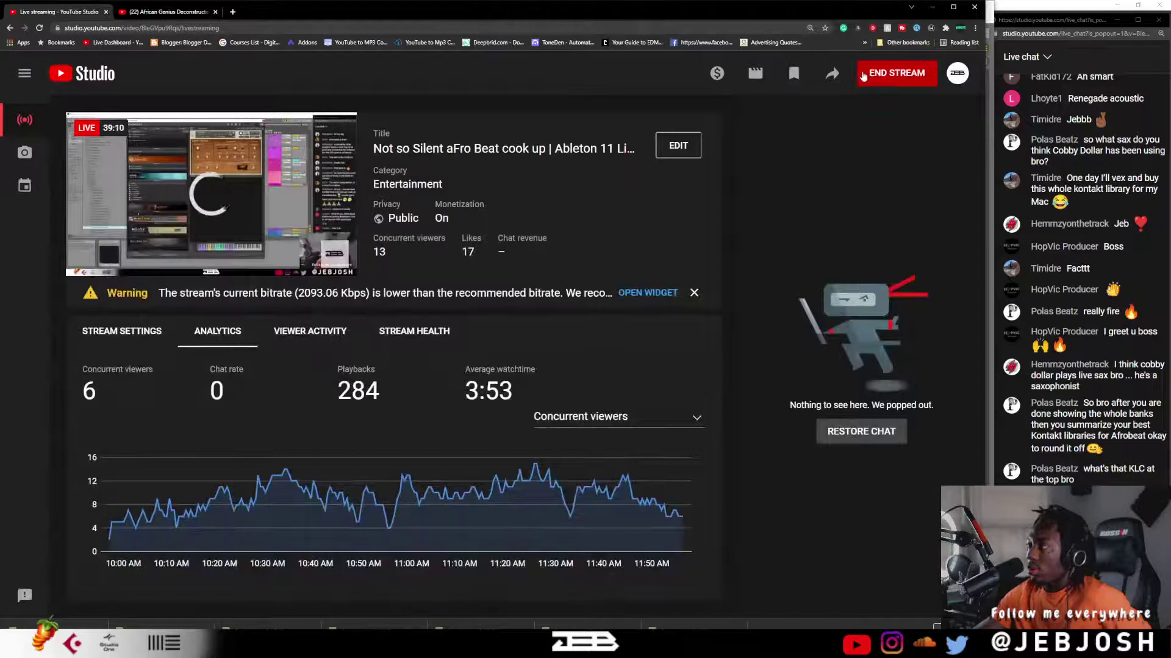